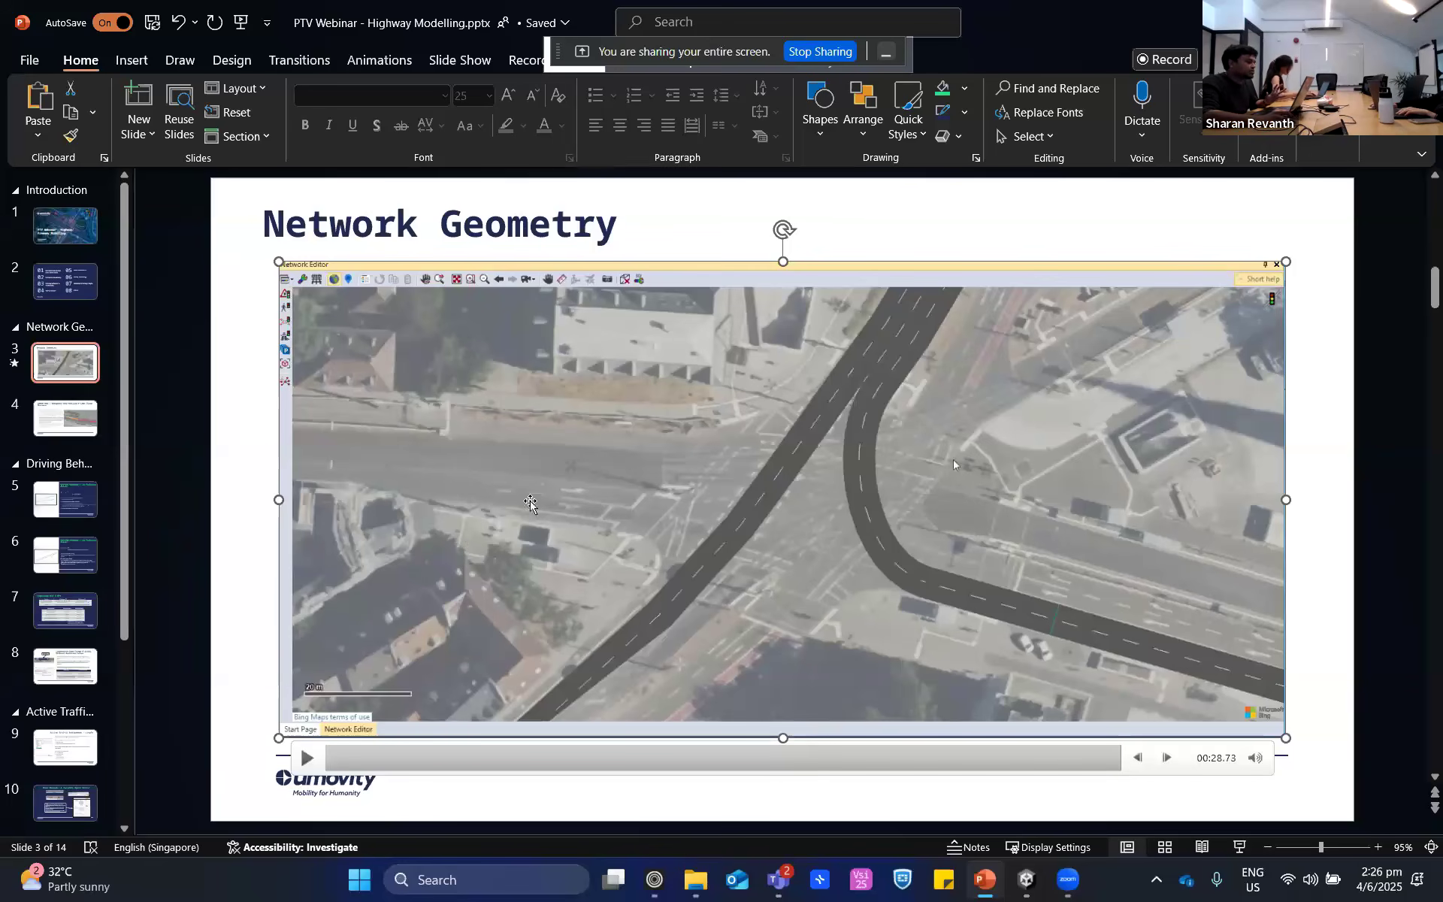
- Switch to File Explorer and open the Geometry folder within Model Files of the June 2025 folder
left_click(316, 759)
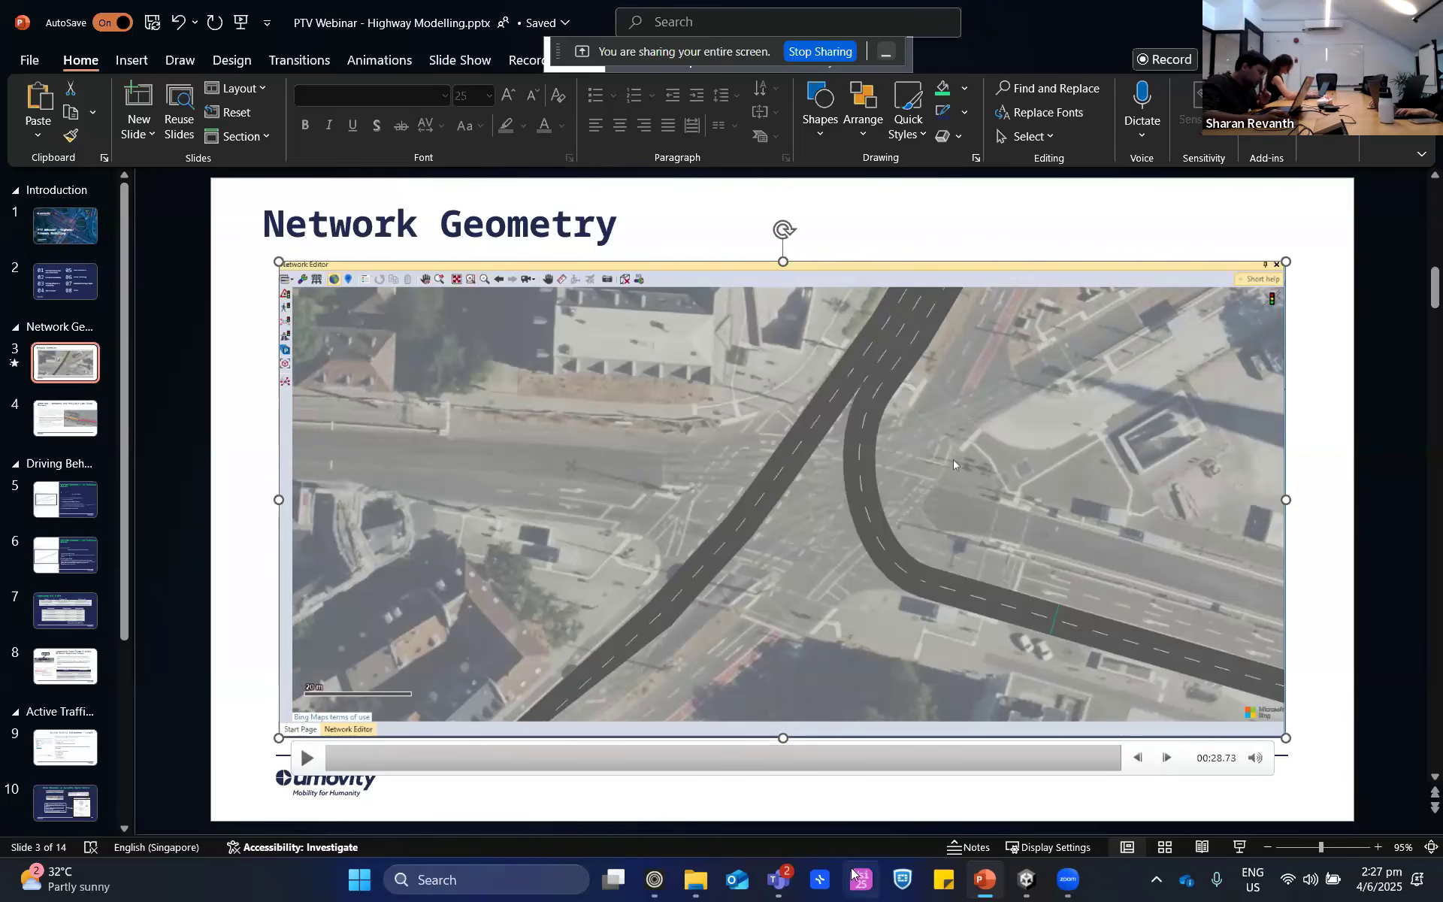
mouse_move(679, 892)
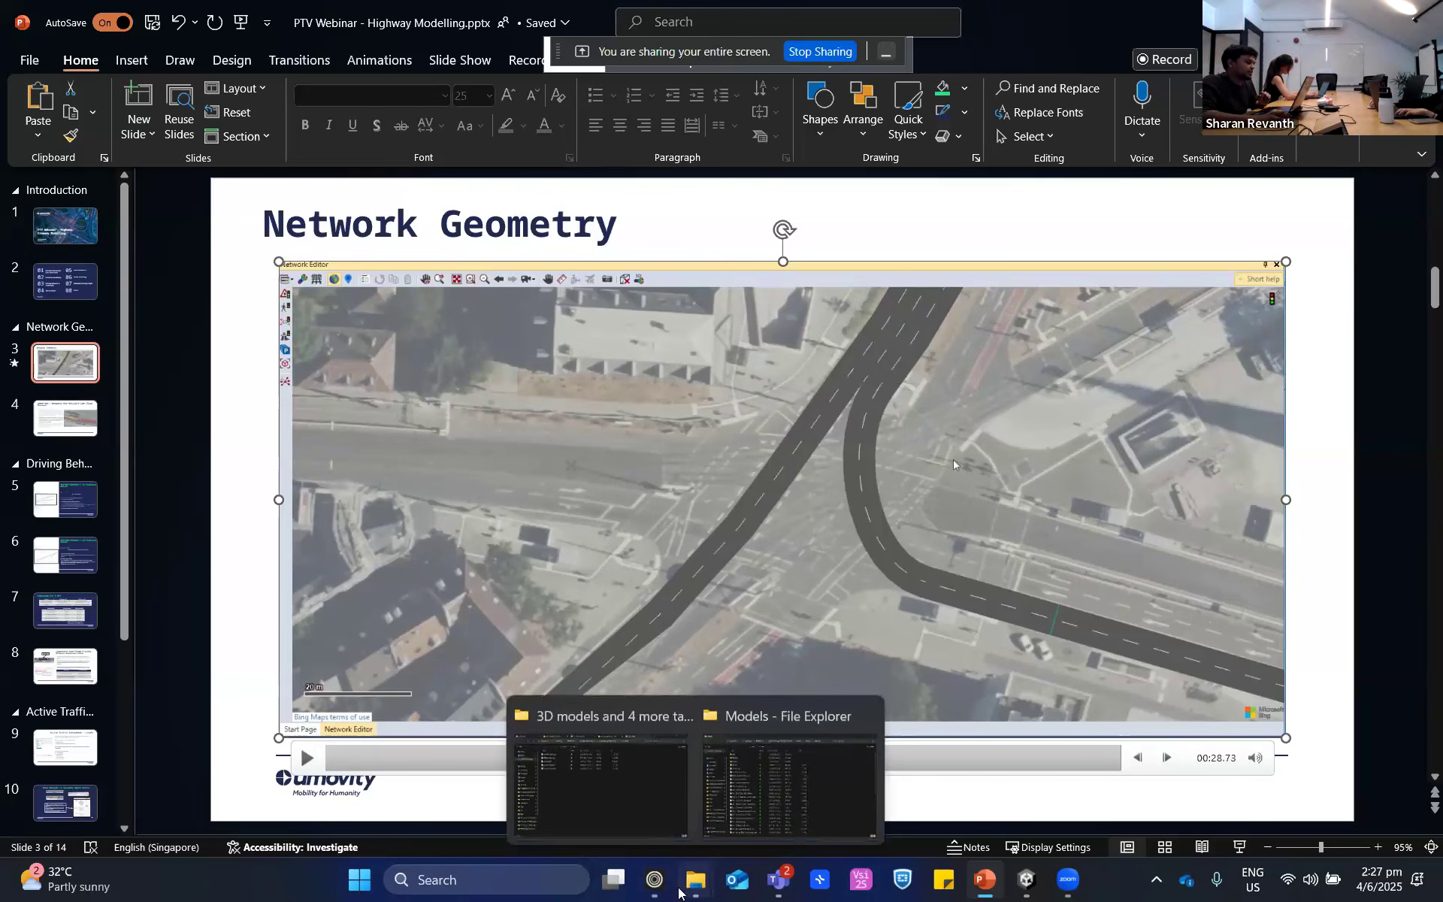
left_click(621, 782)
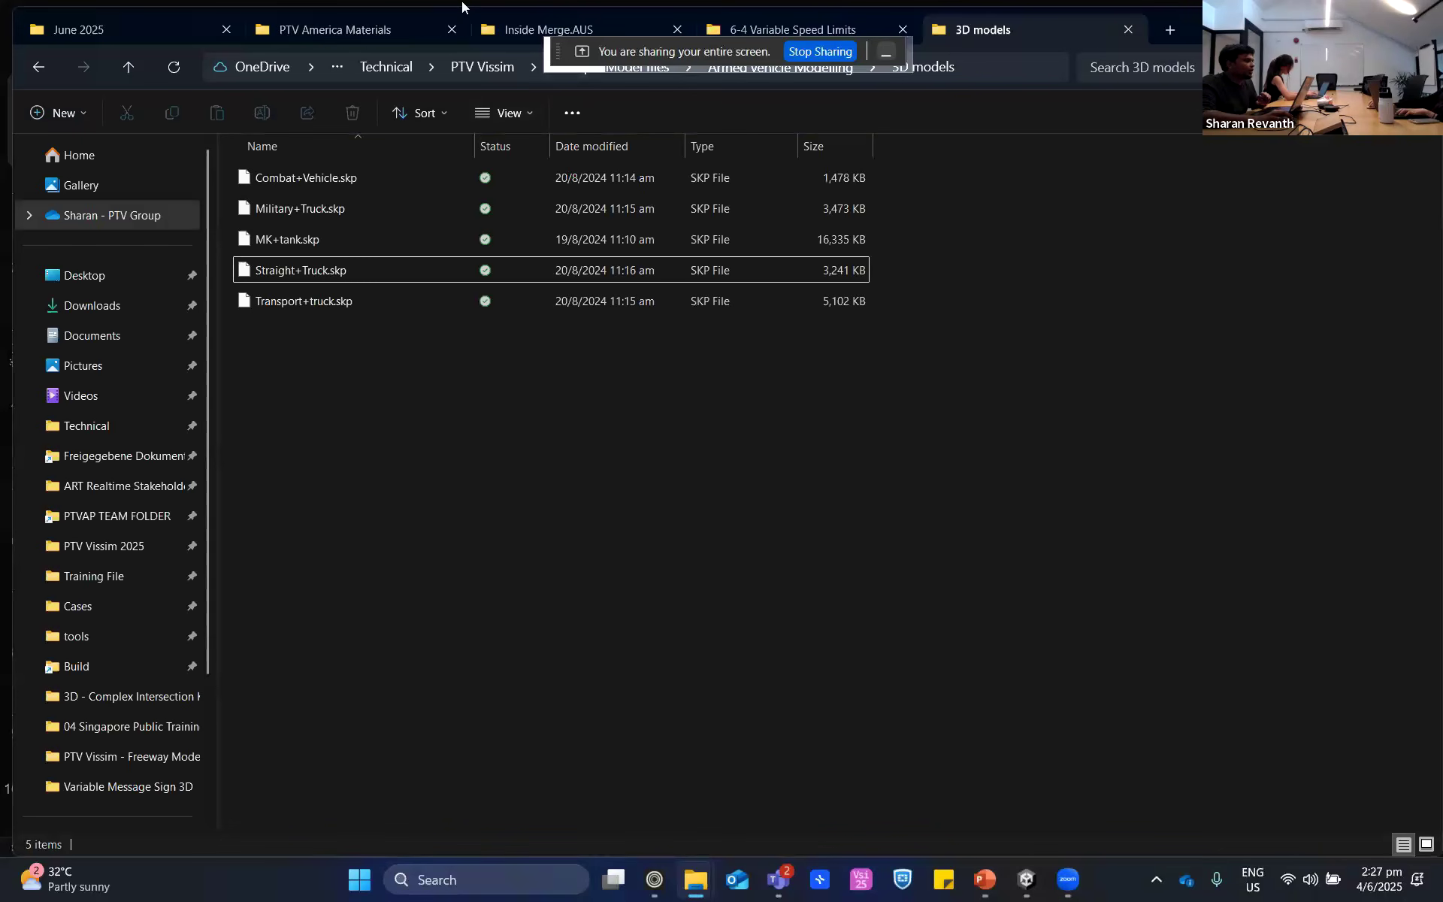
left_click(161, 23)
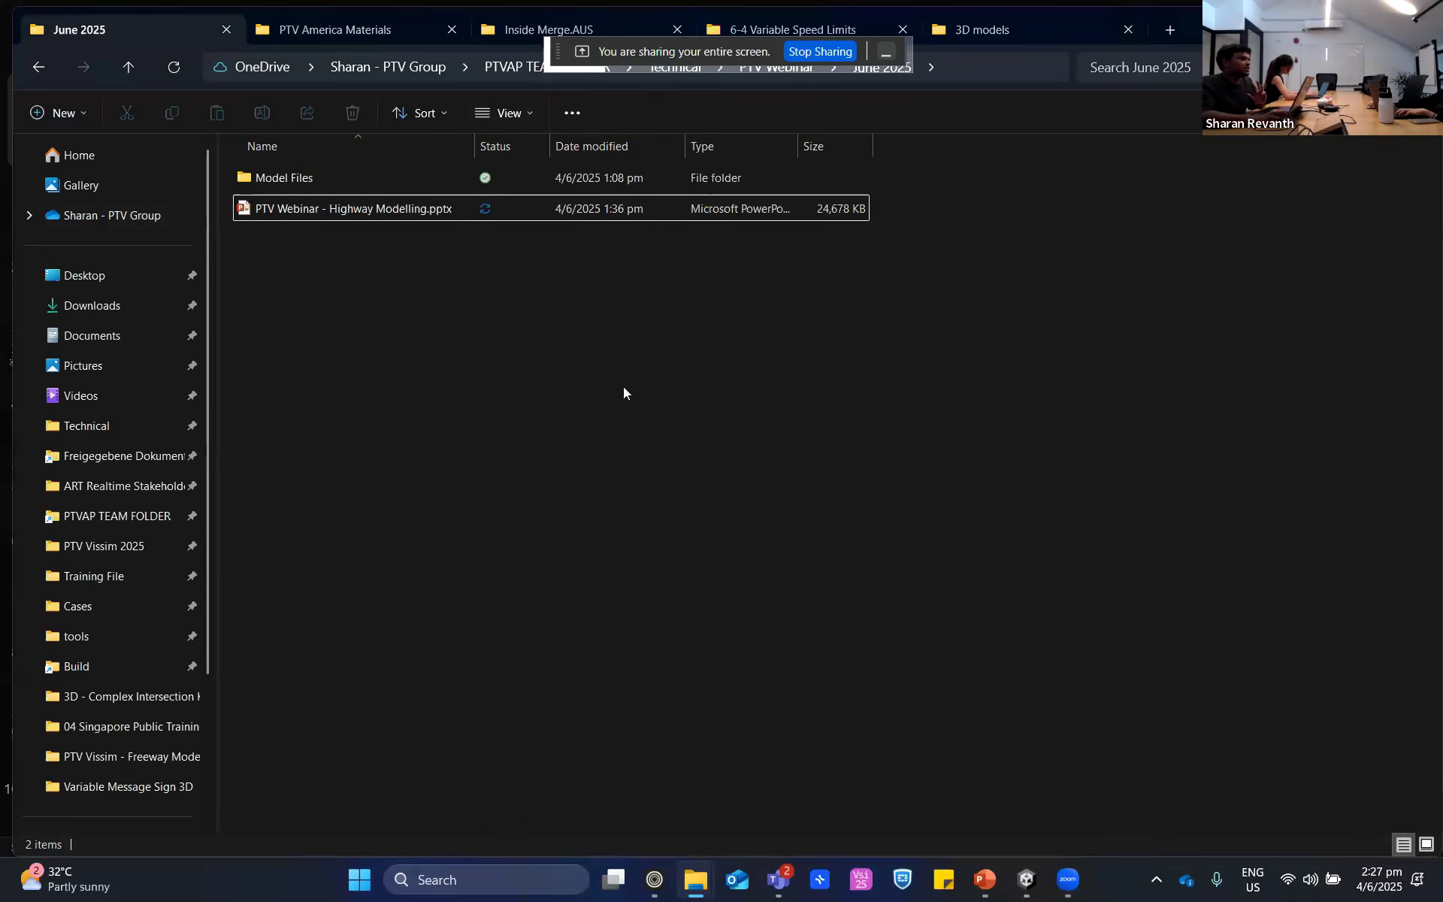
double_click(345, 186)
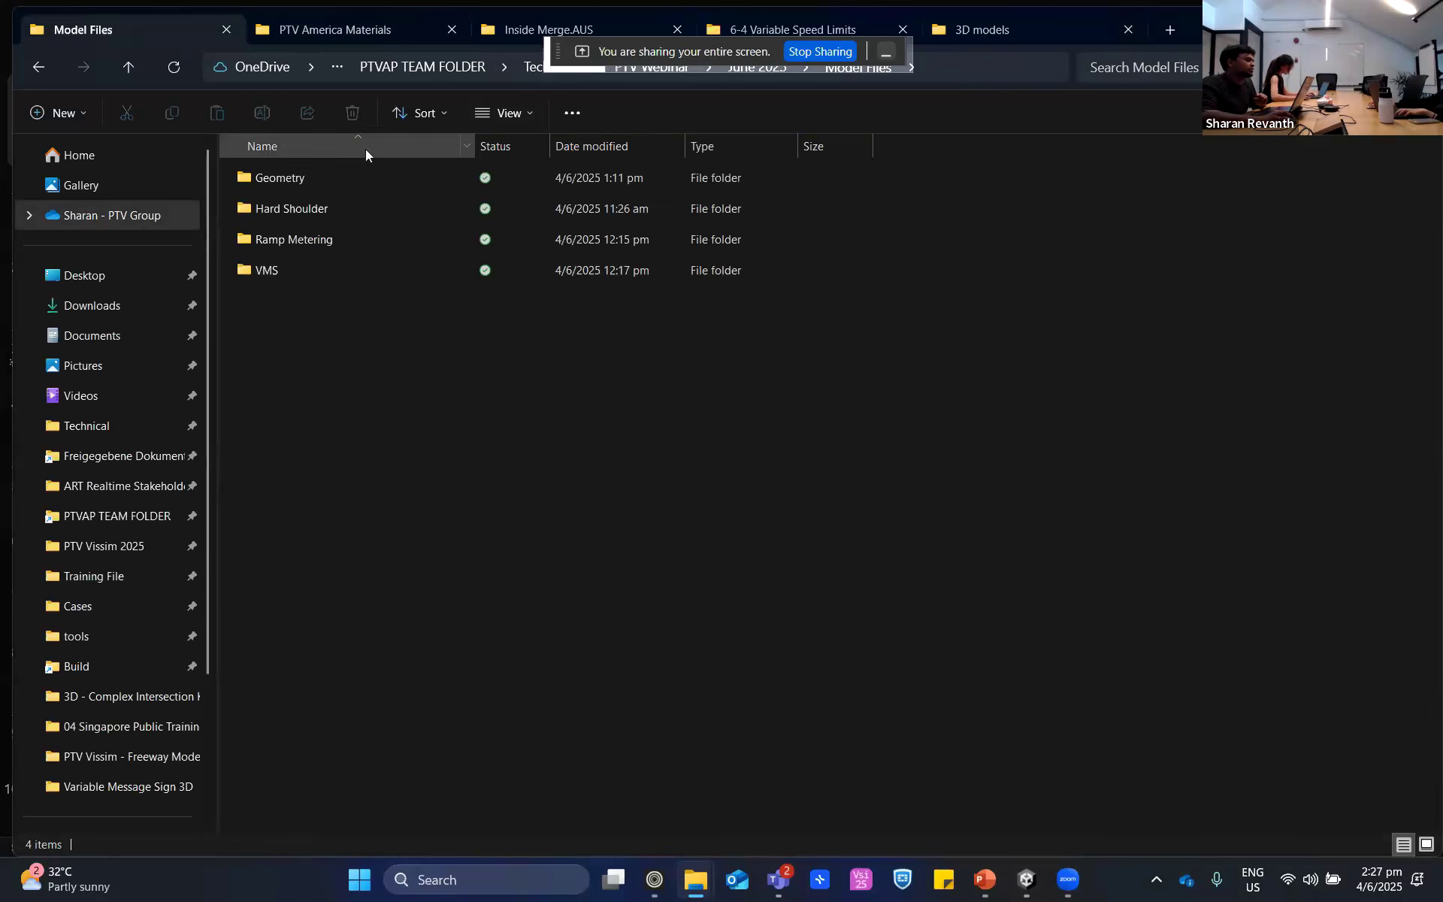
double_click(364, 175)
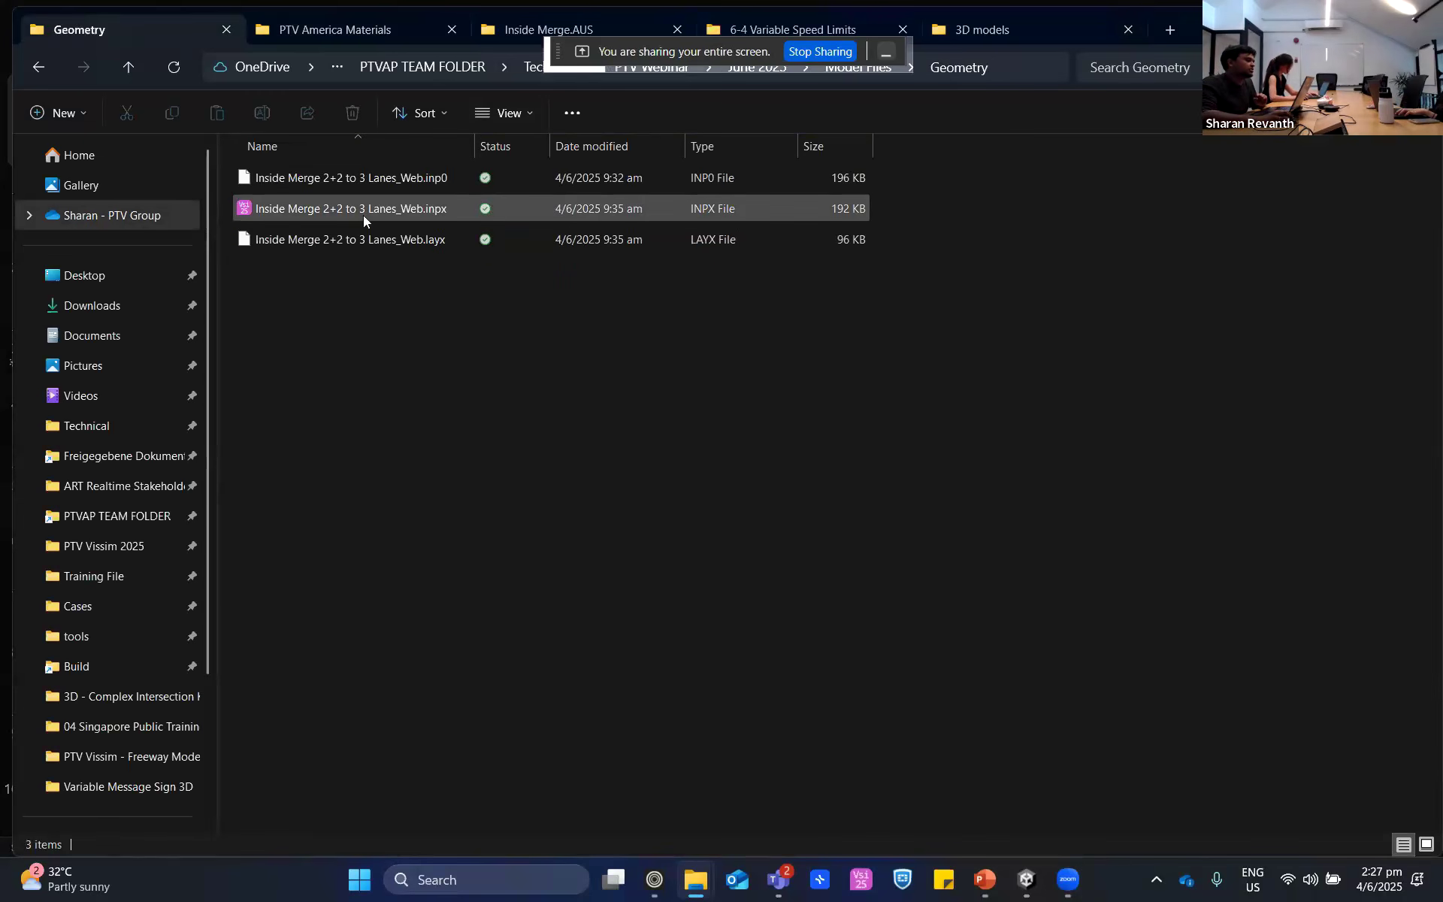
- Open the model Inside Merge 2+2 to 3 Lanes_Web.inpx in PTV Vissim and get the file browser out of the way
right_click(363, 215)
left_click(475, 296)
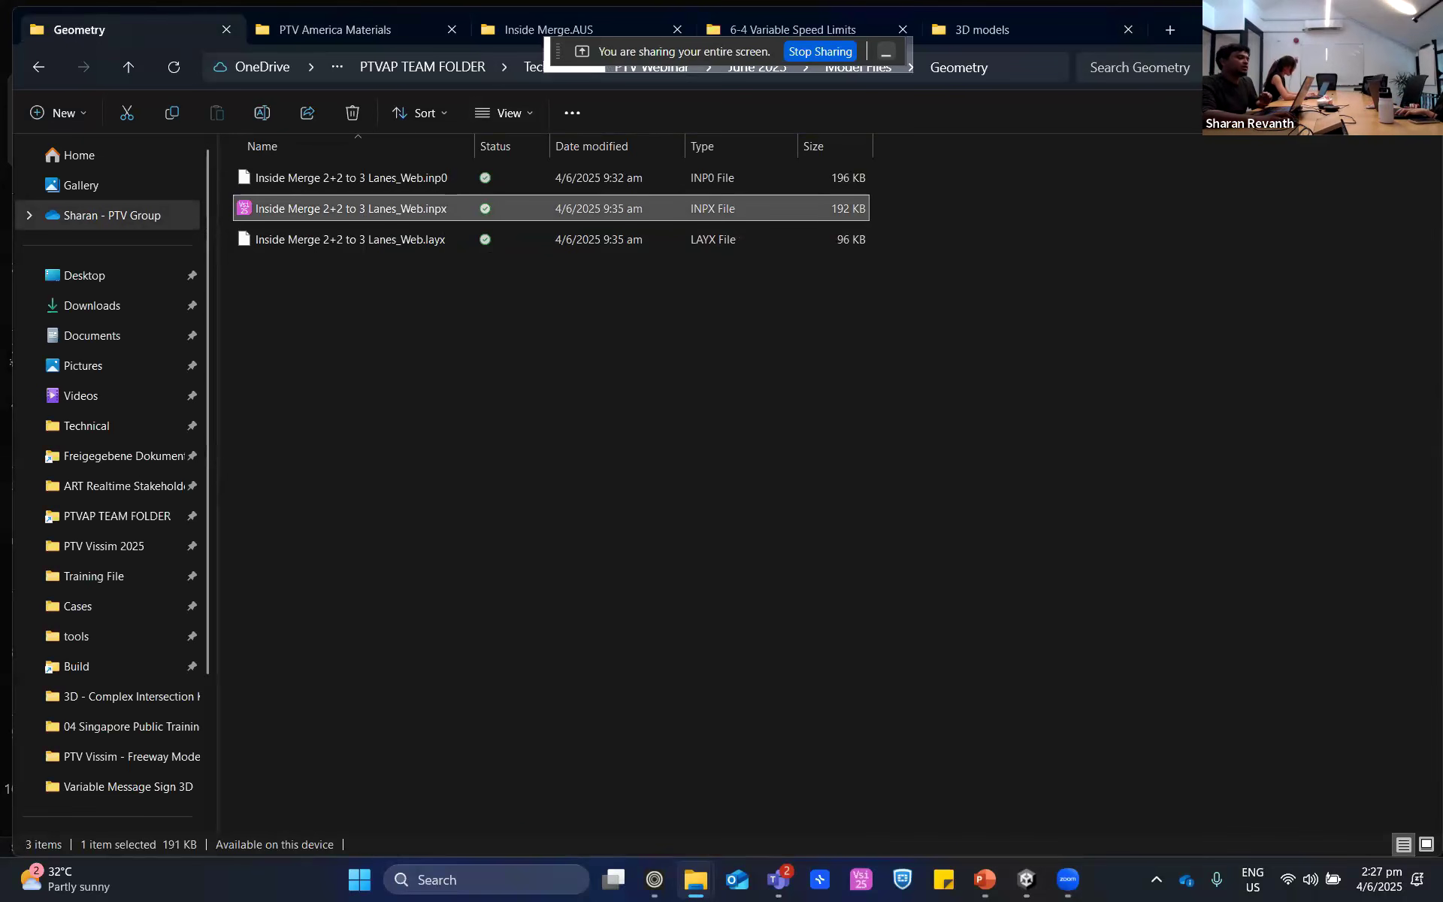
left_click(1338, 29)
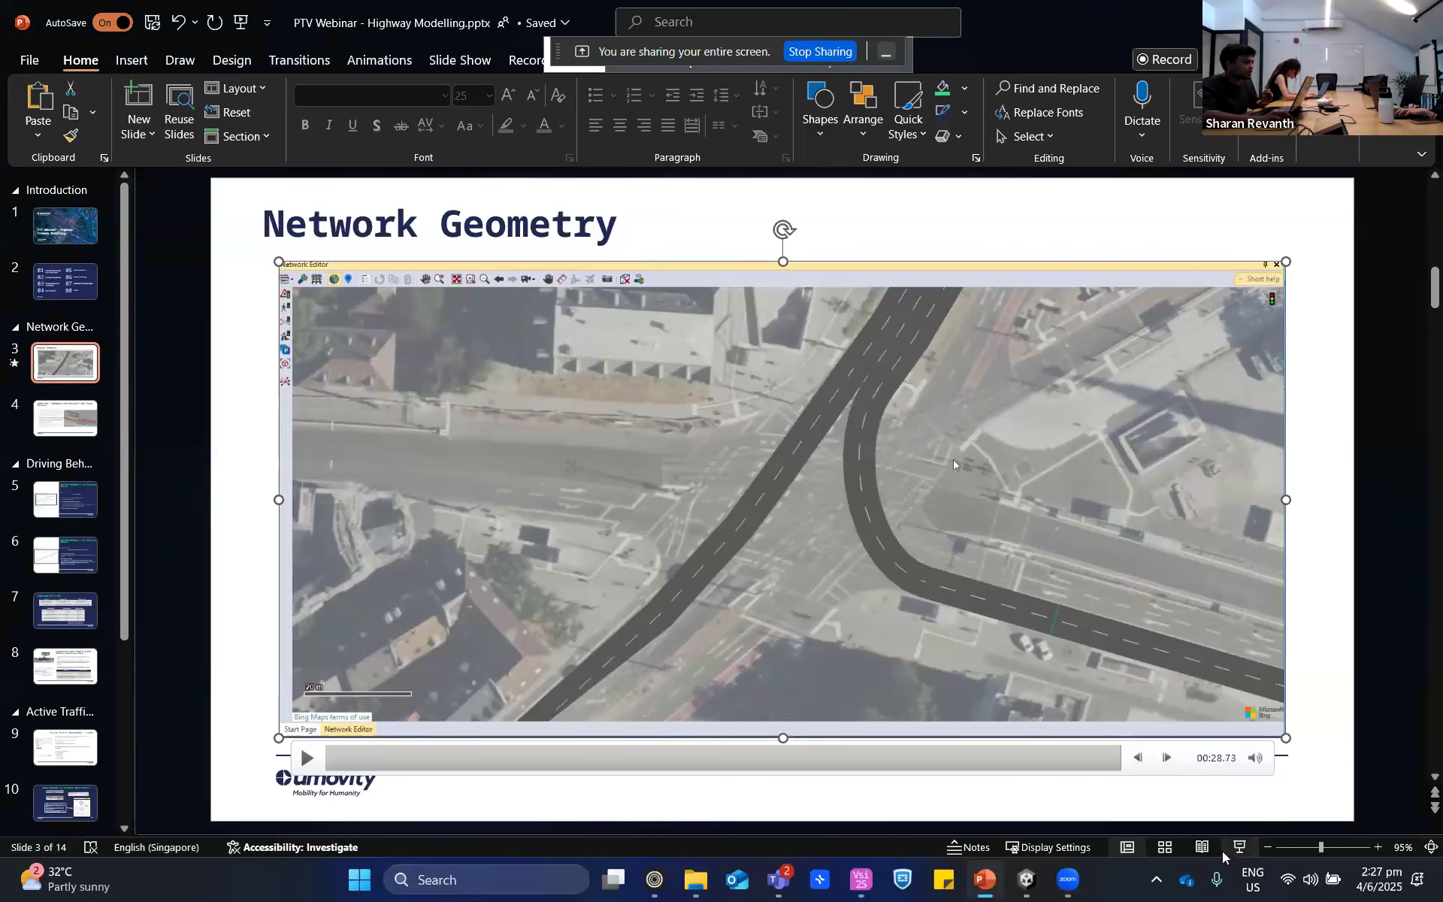
left_click(876, 891)
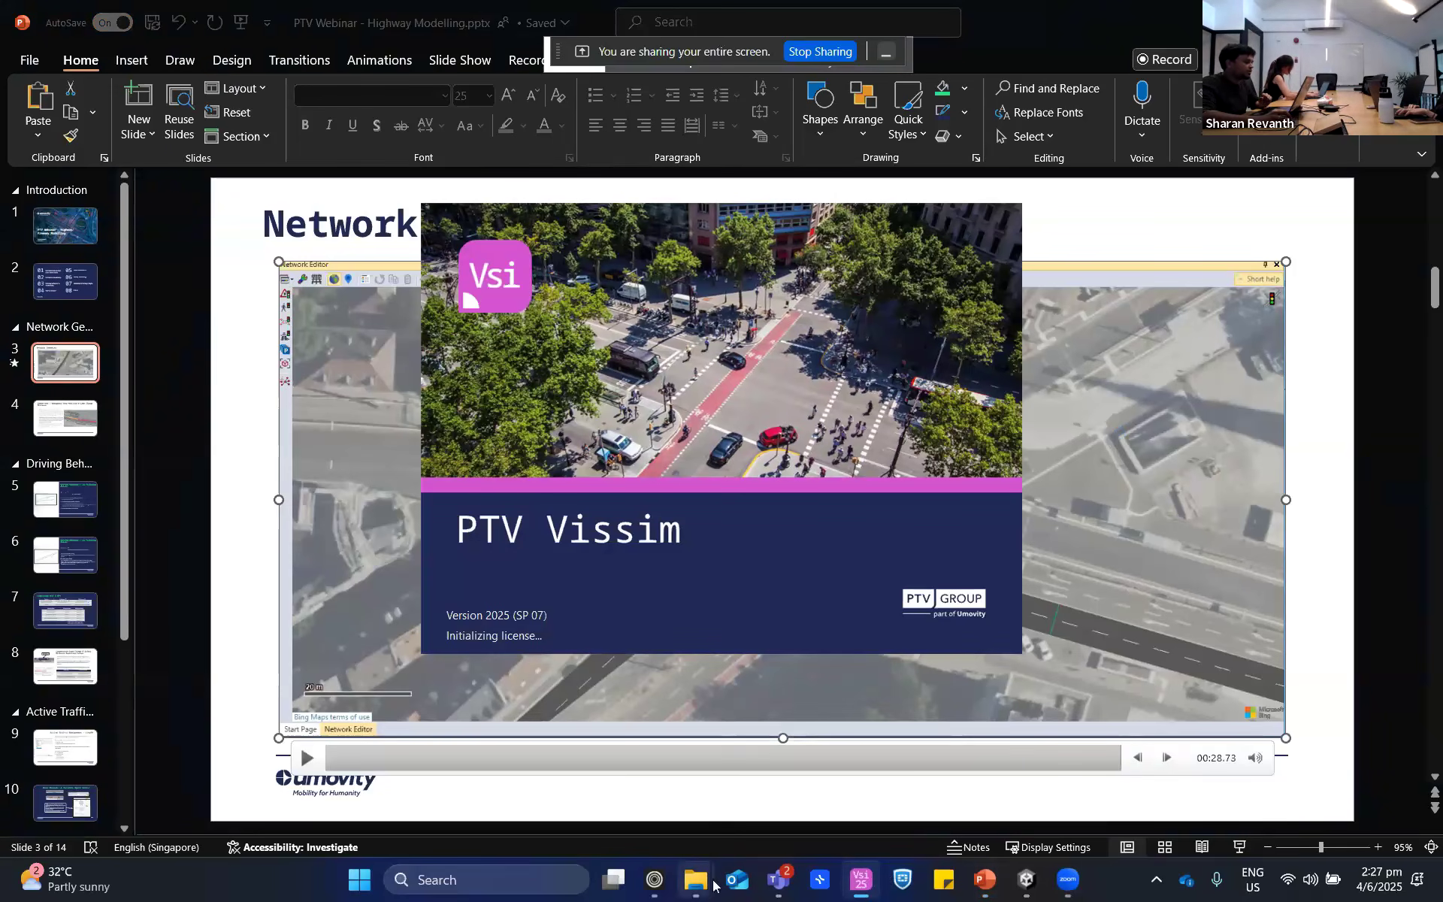
mouse_move(697, 881)
left_click(602, 742)
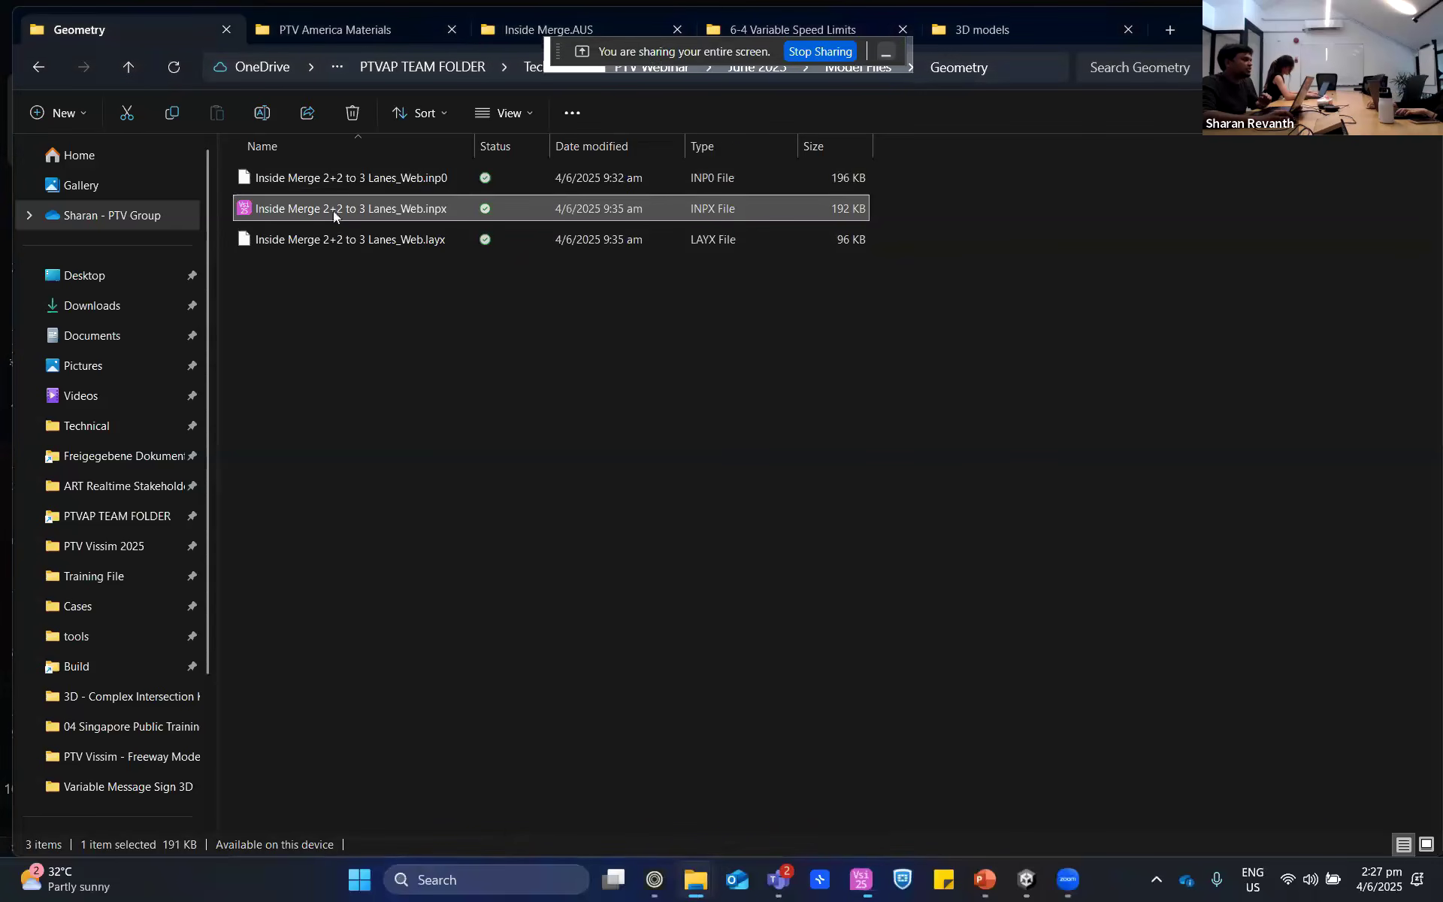
left_click(1333, 21)
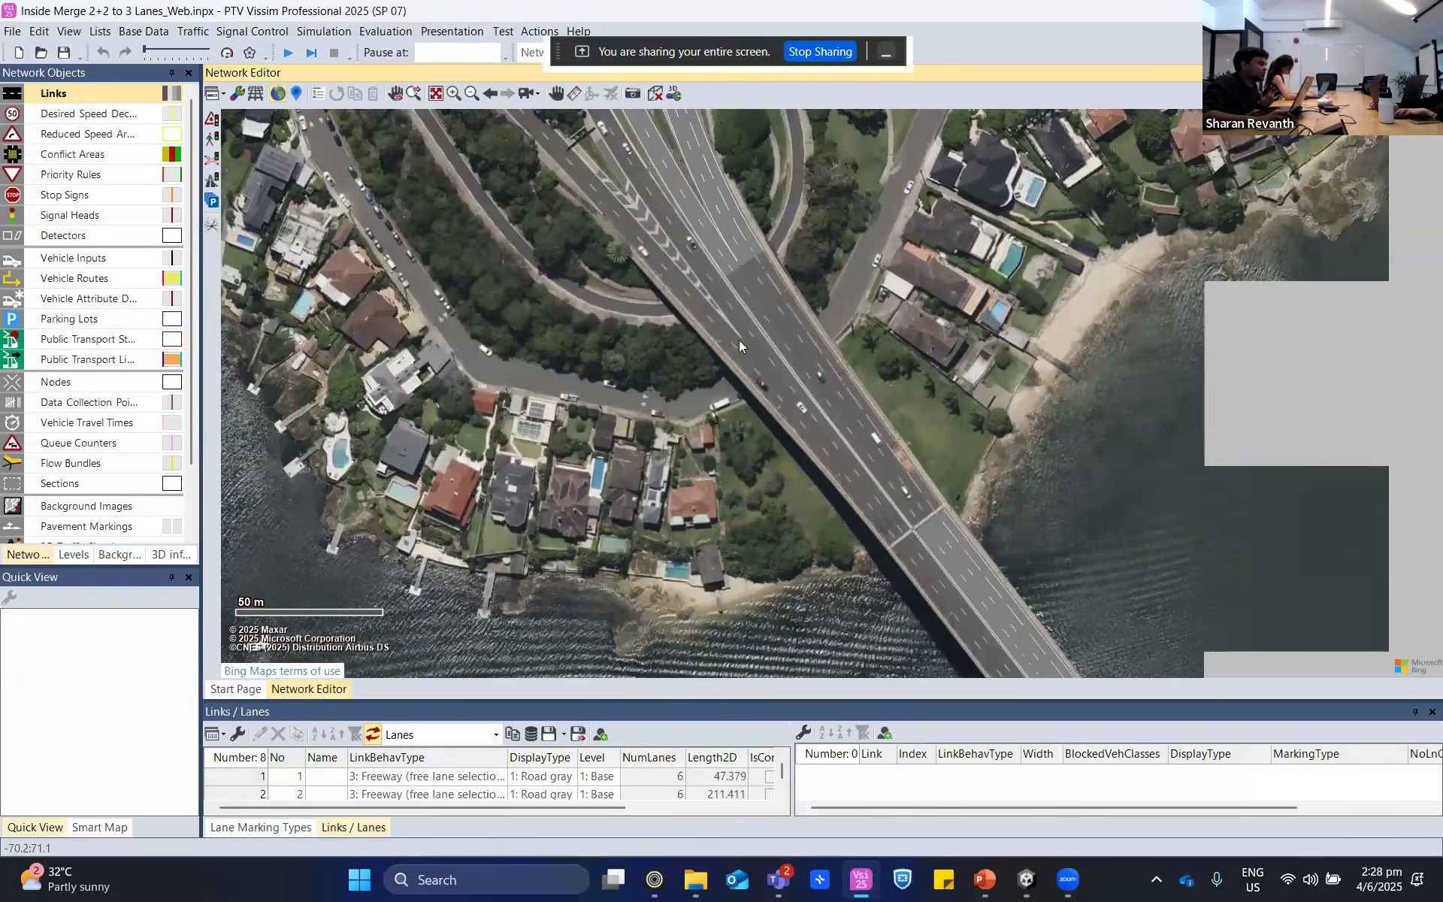
- Switch off the background map in the network editor
left_click(275, 95)
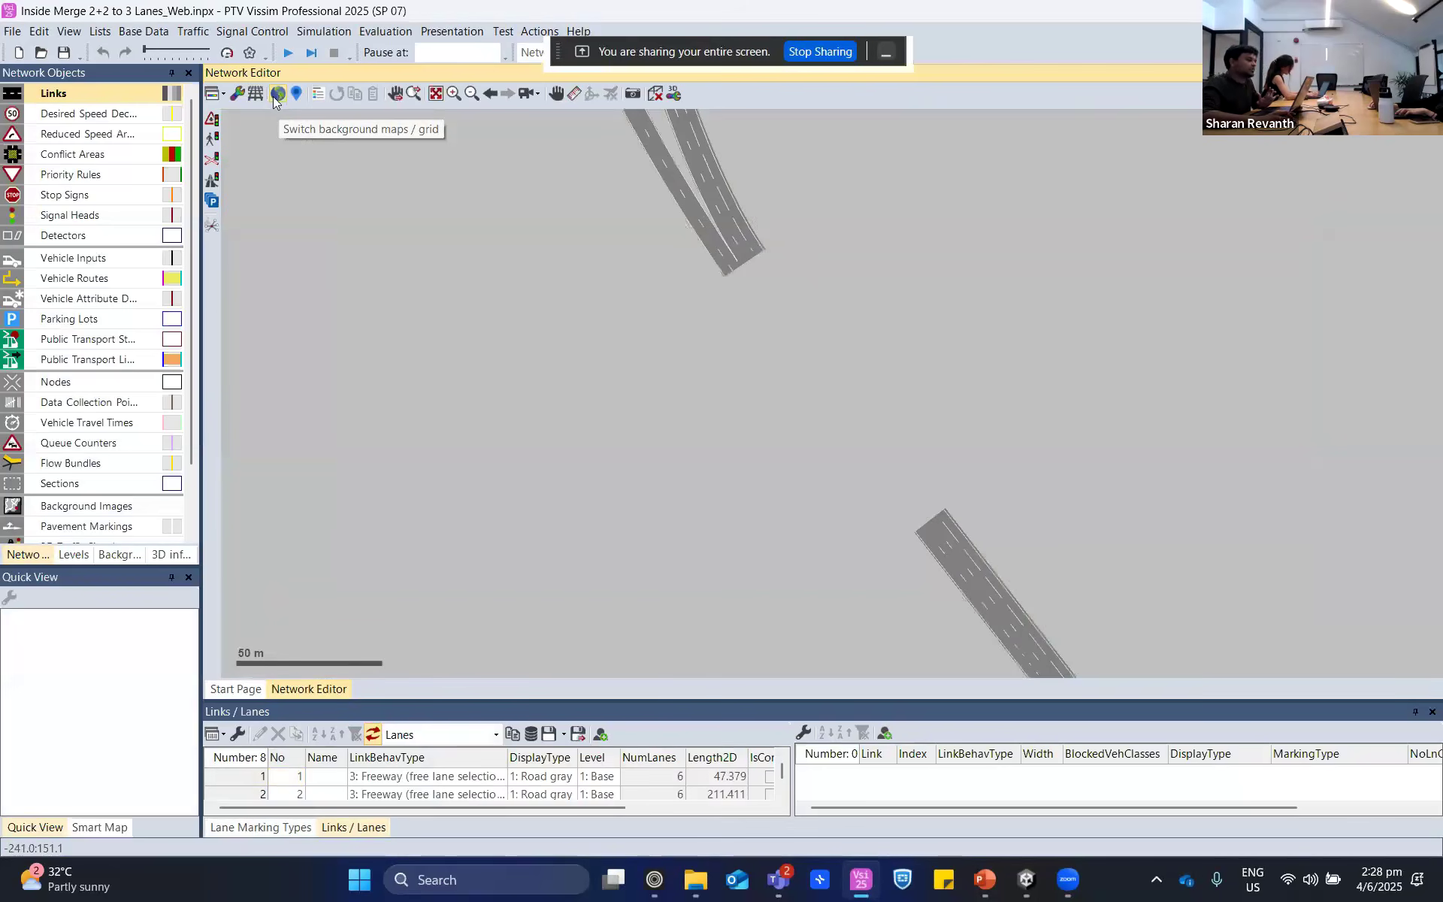
left_click_drag(1175, 304, 679, 425)
left_click_drag(1105, 283, 934, 357)
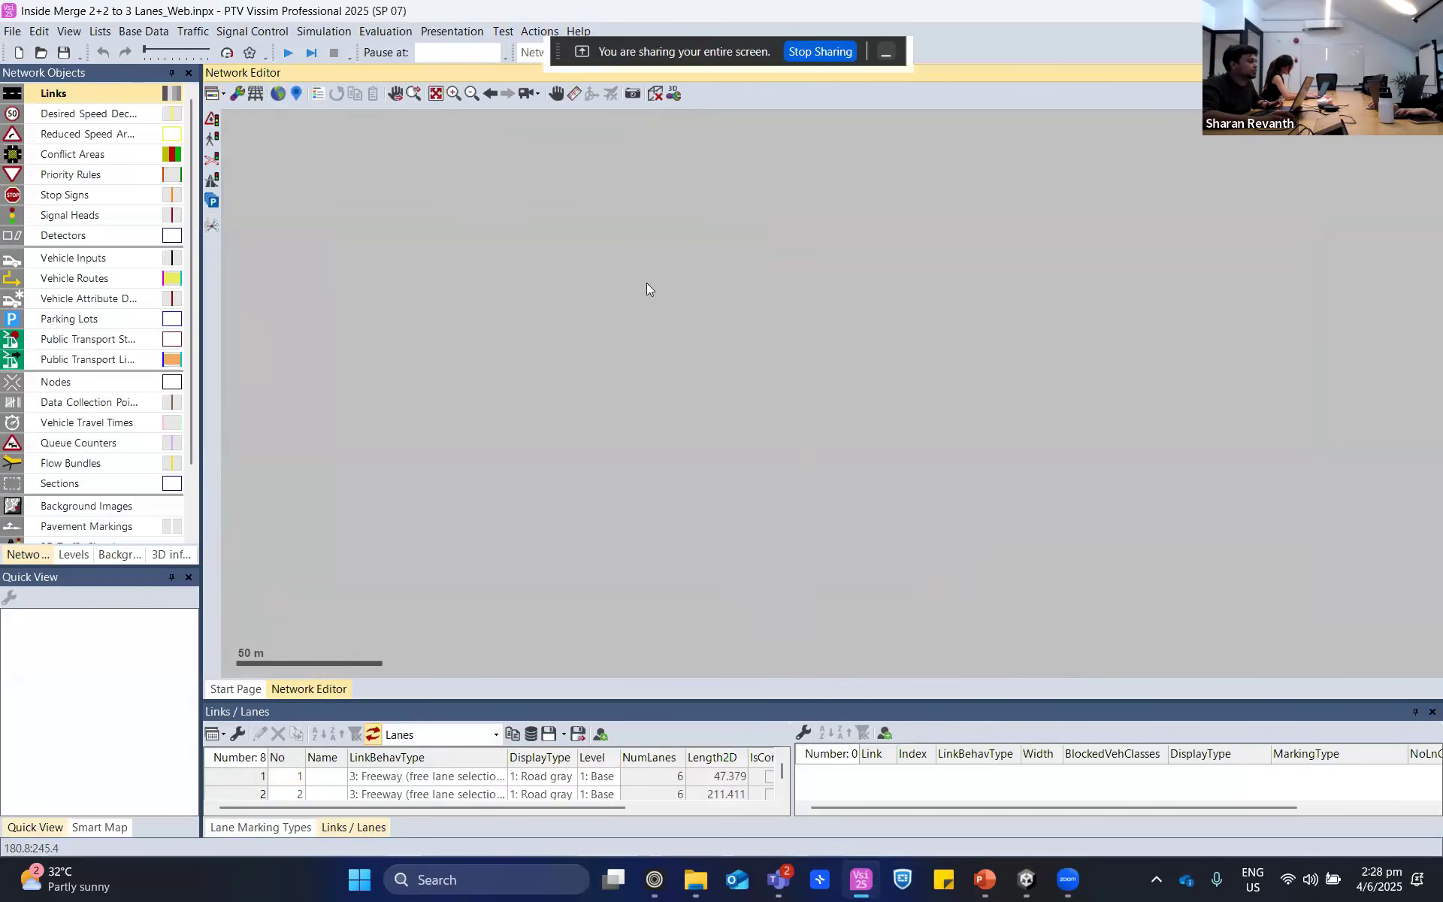
- Draw a horizontal four-lane link about 67 m long in an empty area of the network
left_click_drag(611, 275, 809, 278)
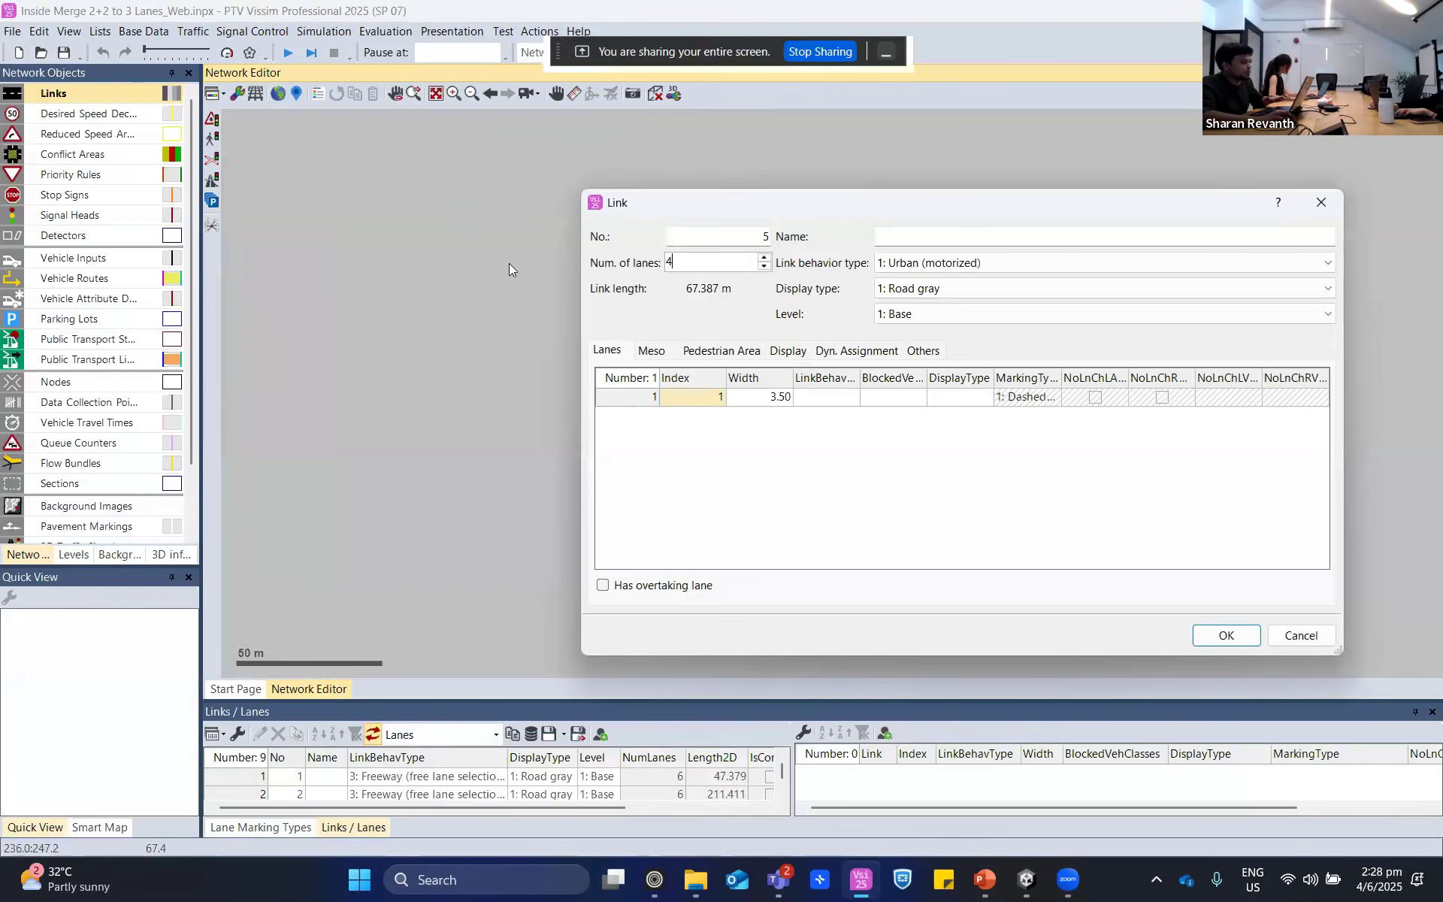
key("Return")
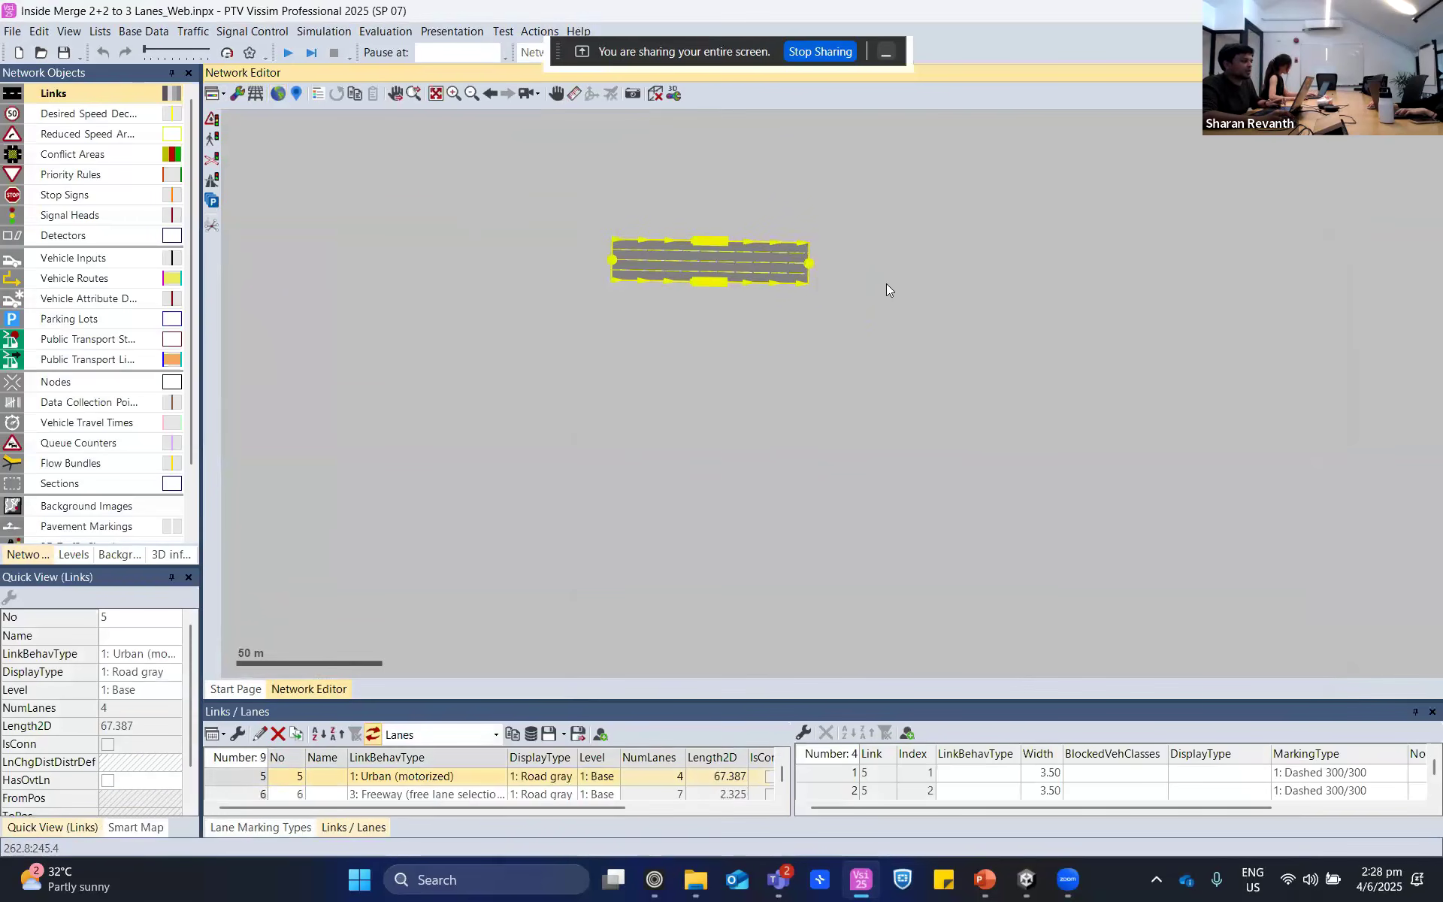
scroll(828, 251, "up", 5)
left_click(955, 302)
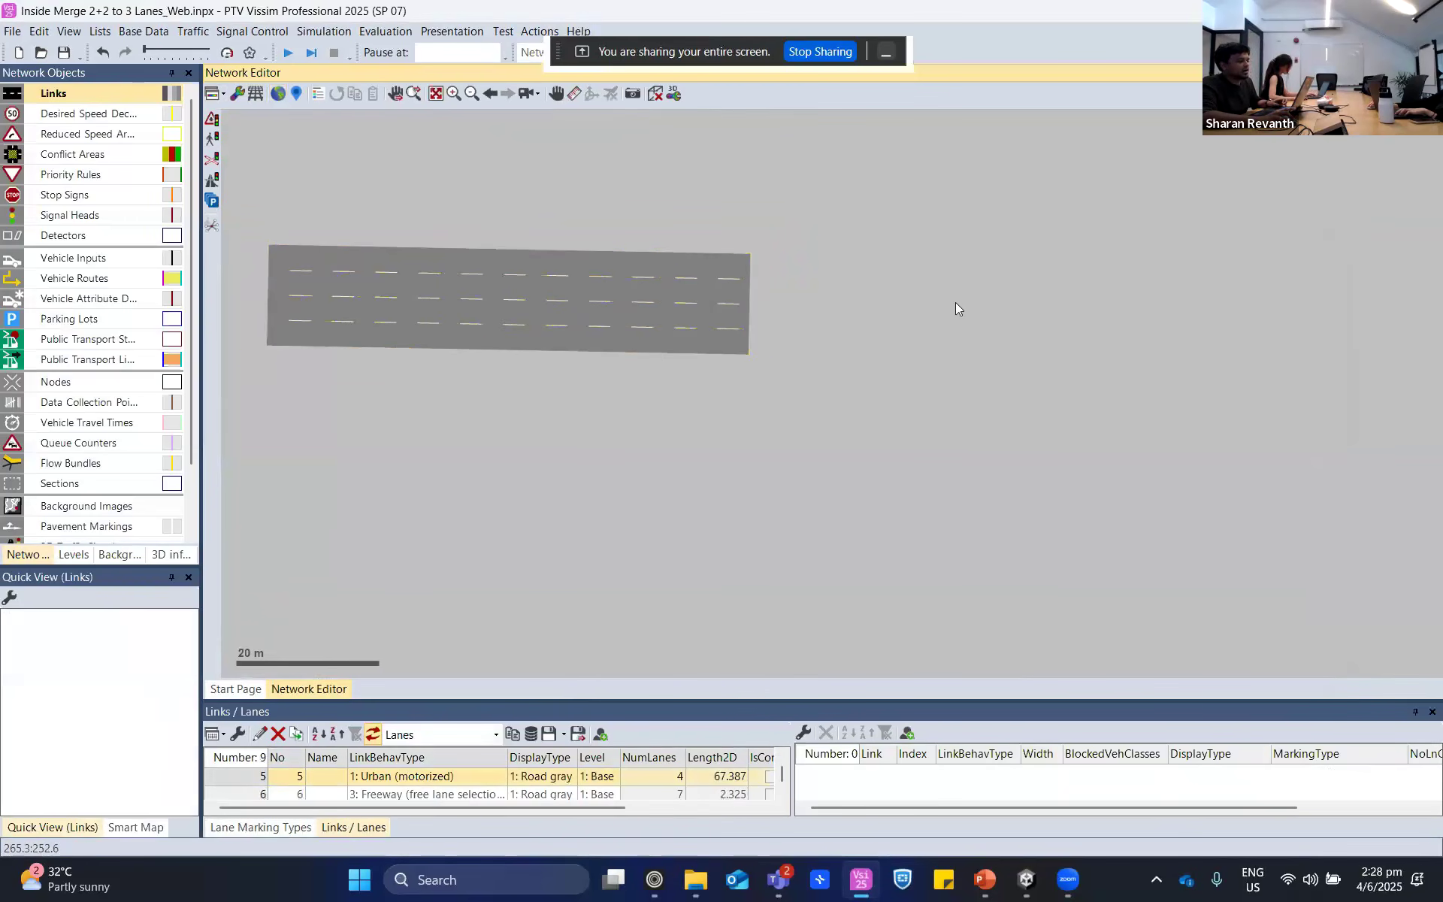
- Draw a second horizontal link about 40 m long beyond the end of the four-lane link and give it two lanes
left_click_drag(912, 293, 1197, 300)
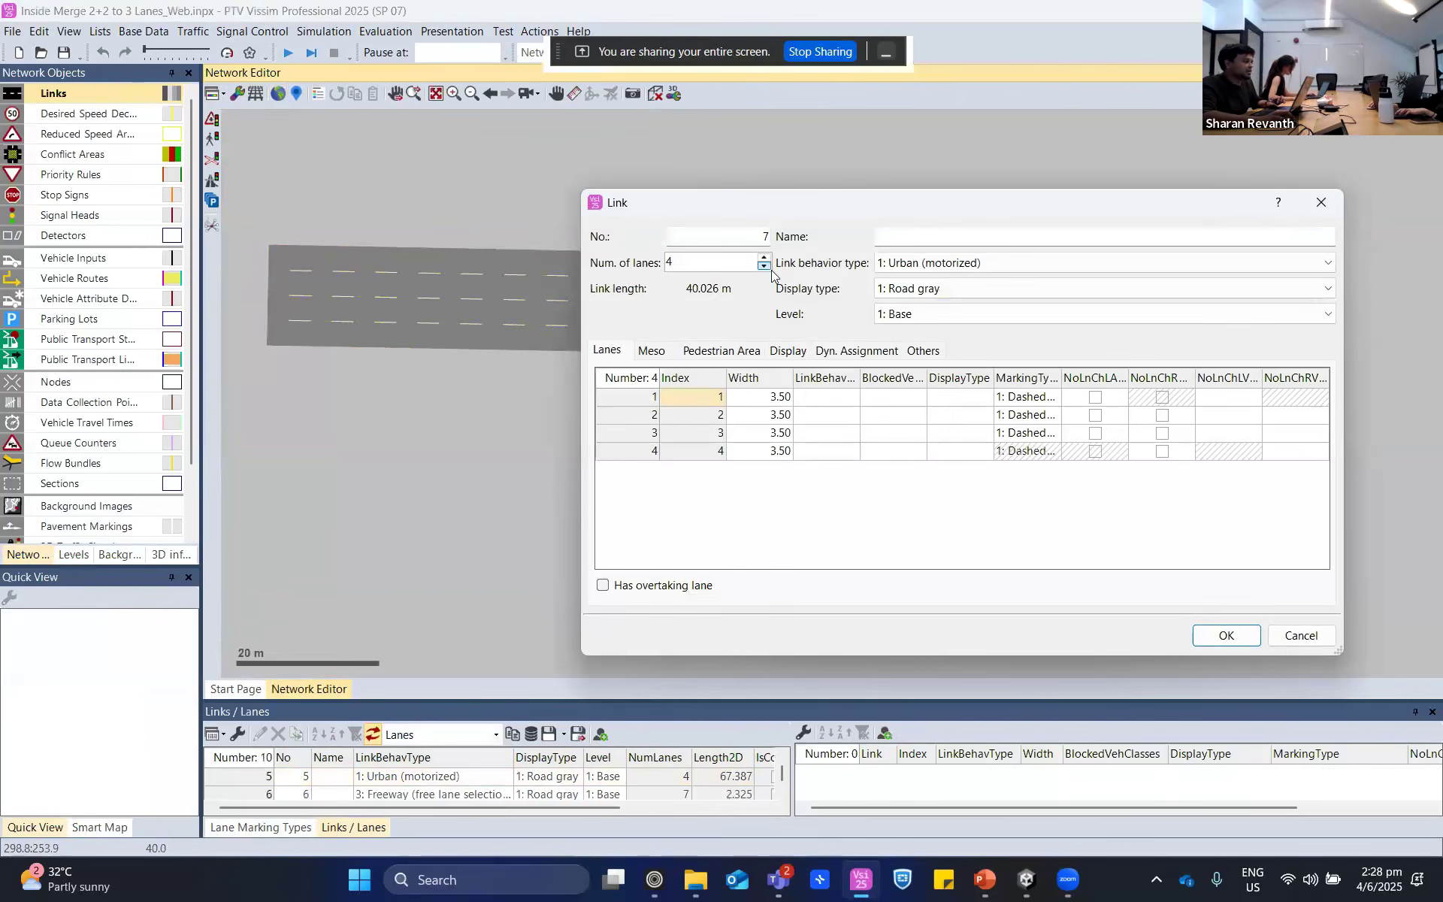
left_click(763, 266)
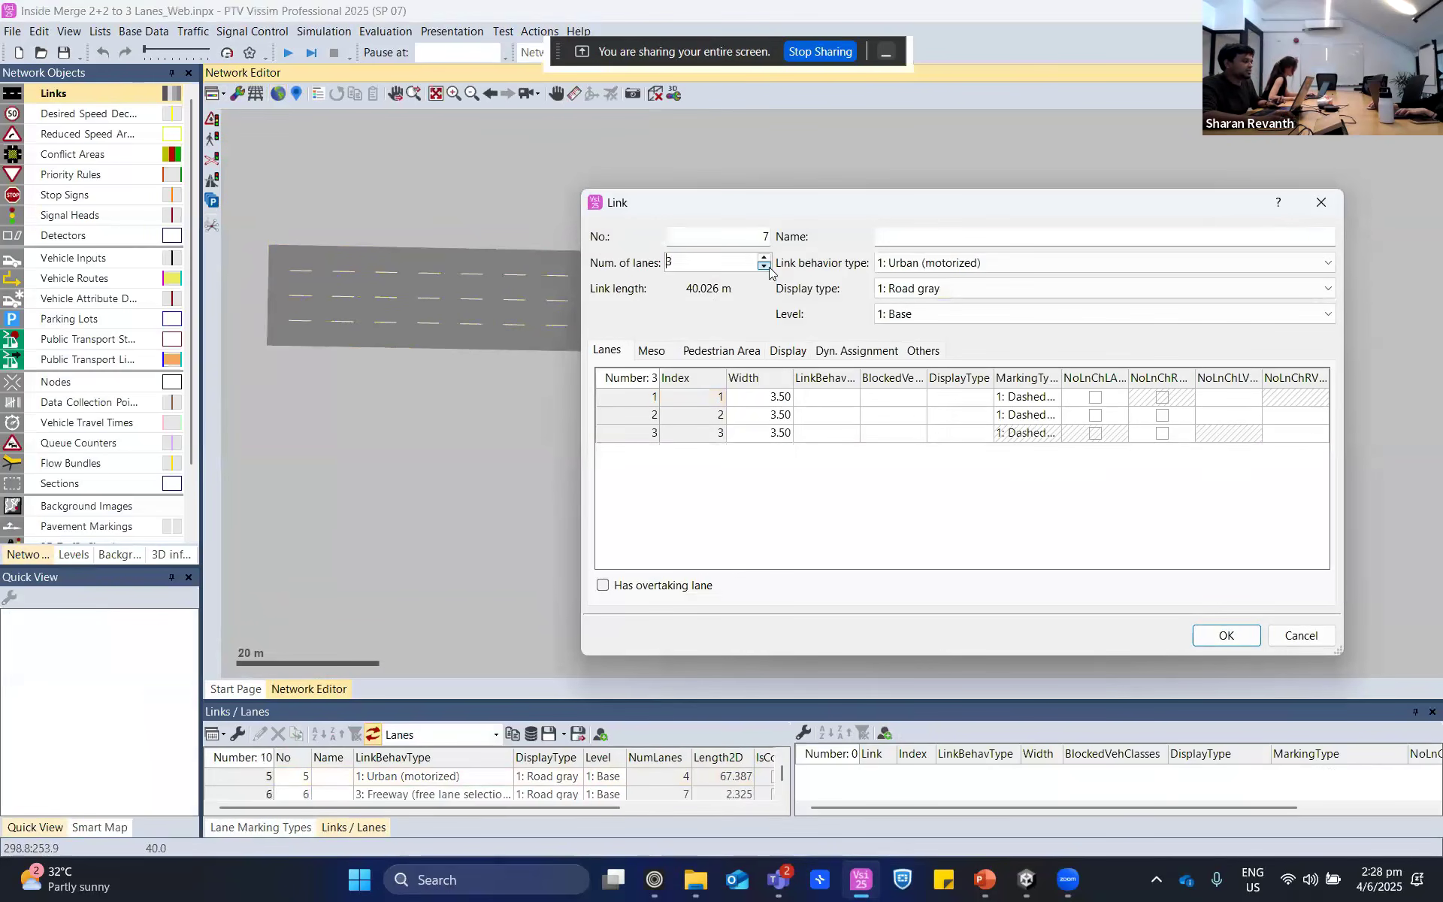
left_click(764, 266)
left_click(1248, 639)
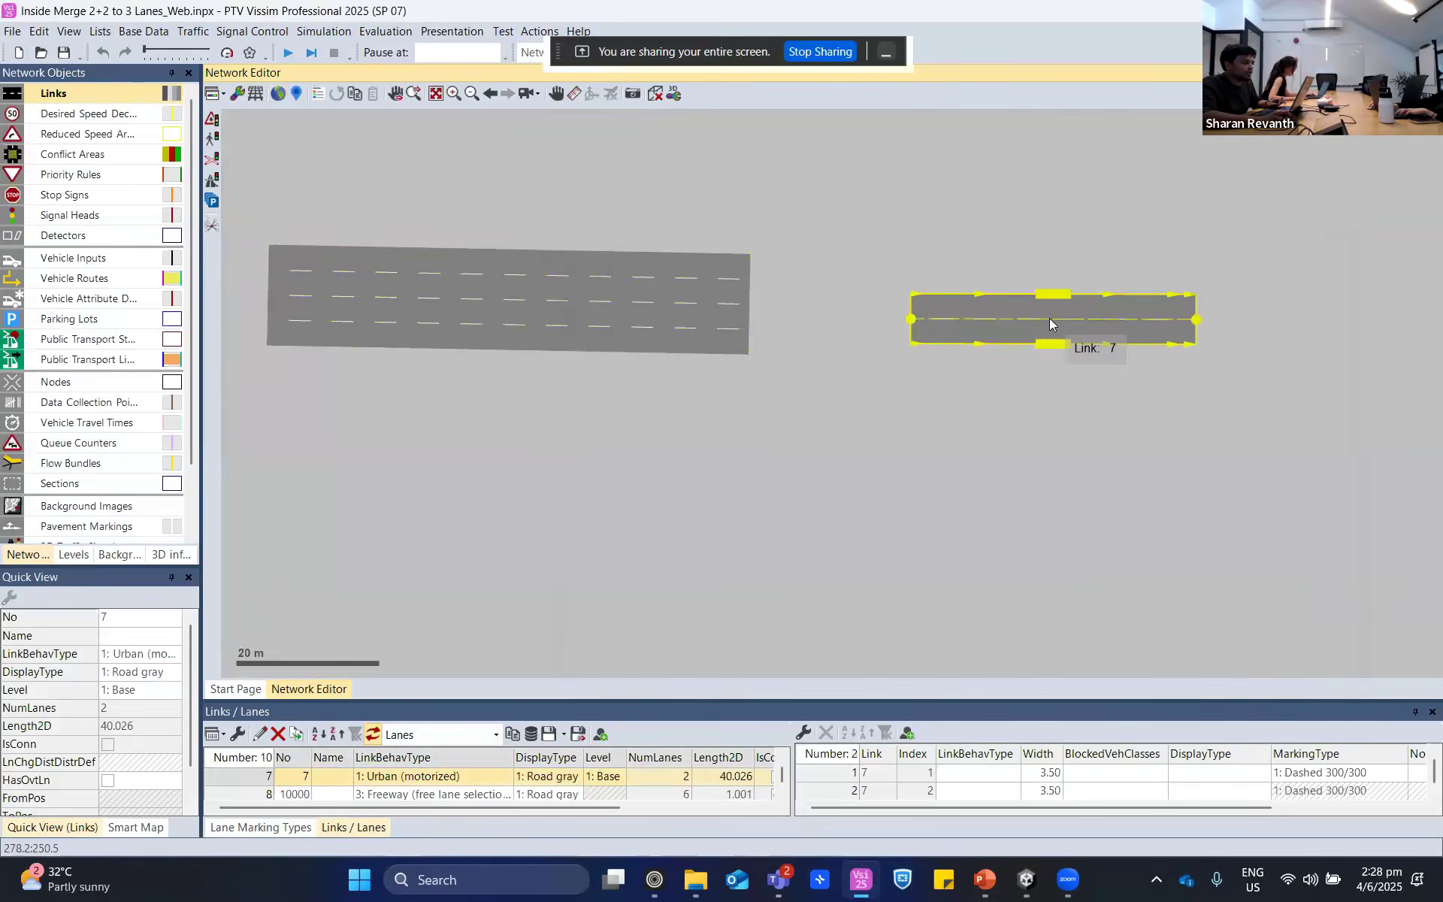
- Align the two-lane link with the lower two lanes of the four-lane link and join them with a two-lane connector about 31 m long
left_click(1054, 404)
left_click_drag(1057, 357, 1106, 352)
left_click(1066, 484)
left_click_drag(746, 327, 960, 329)
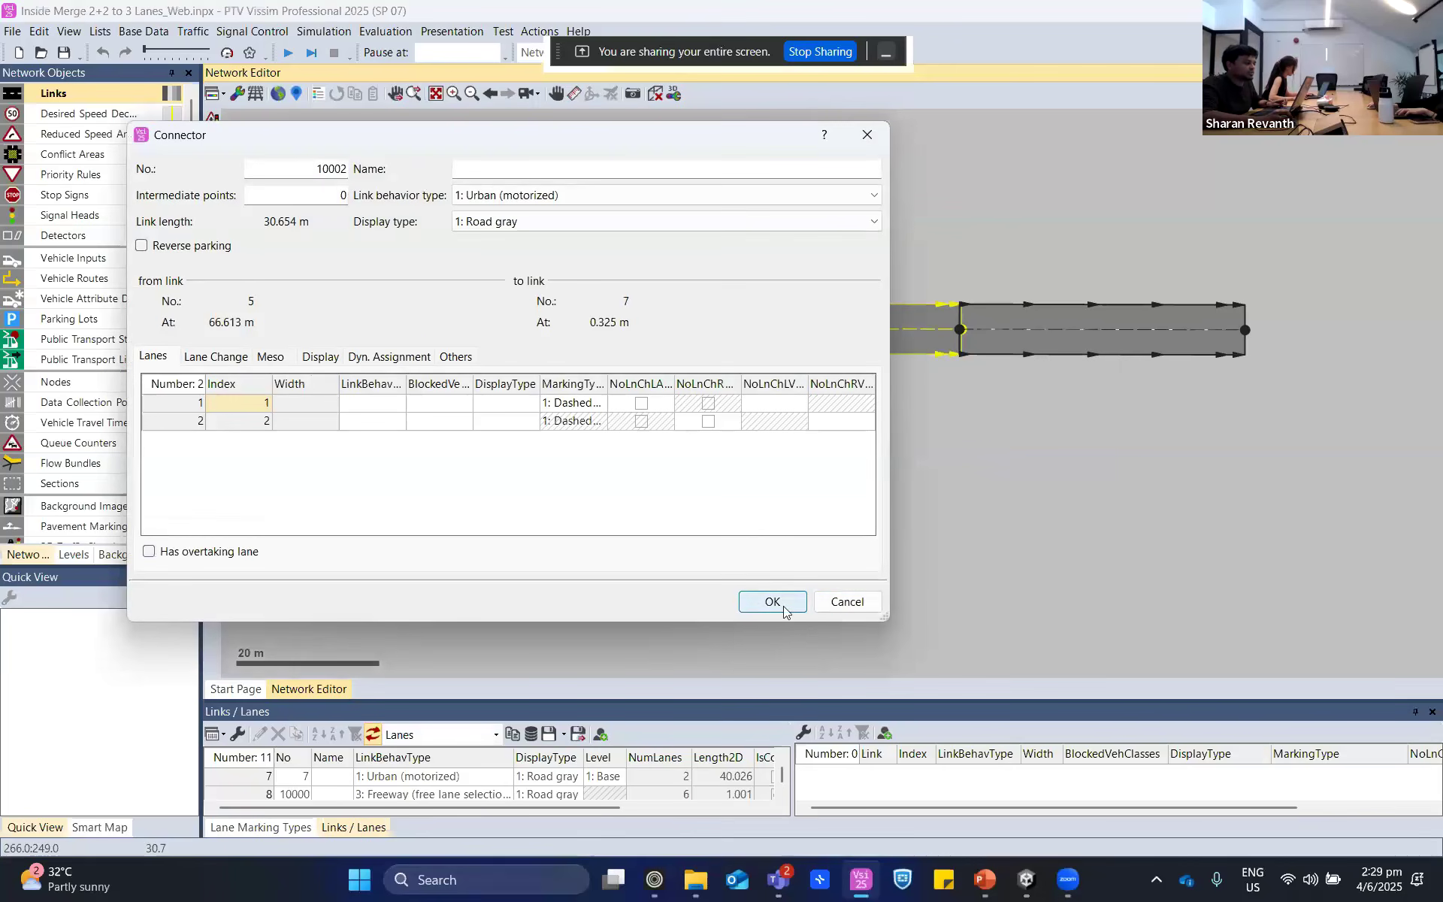
left_click(773, 602)
left_click(801, 363)
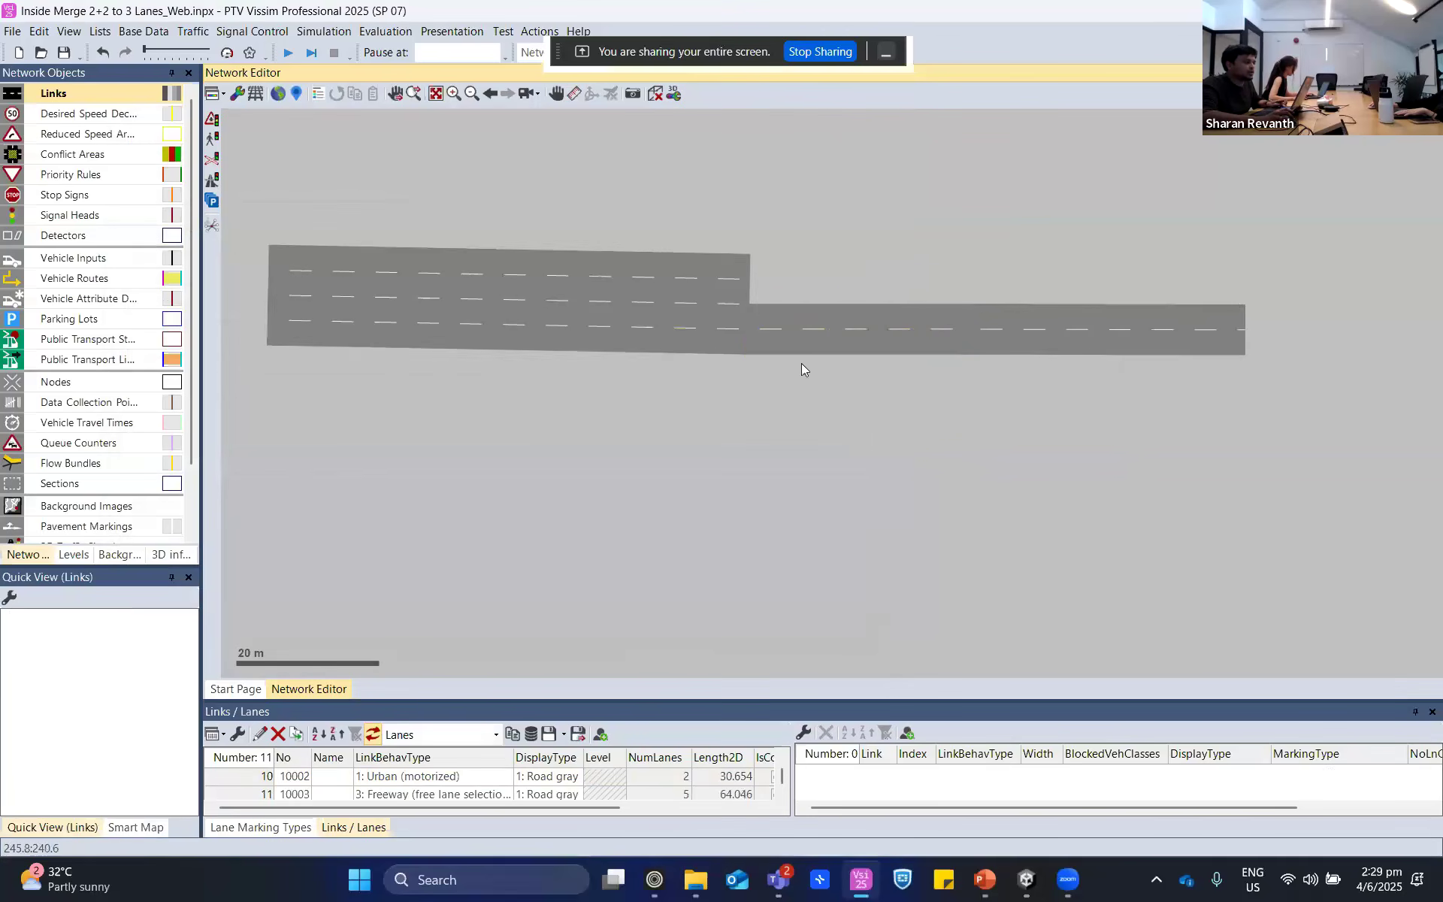
- Add a second connector from the upper two lanes of the four-lane link to the two-lane link, with 5 intermediate points
left_click_drag(748, 275, 959, 331)
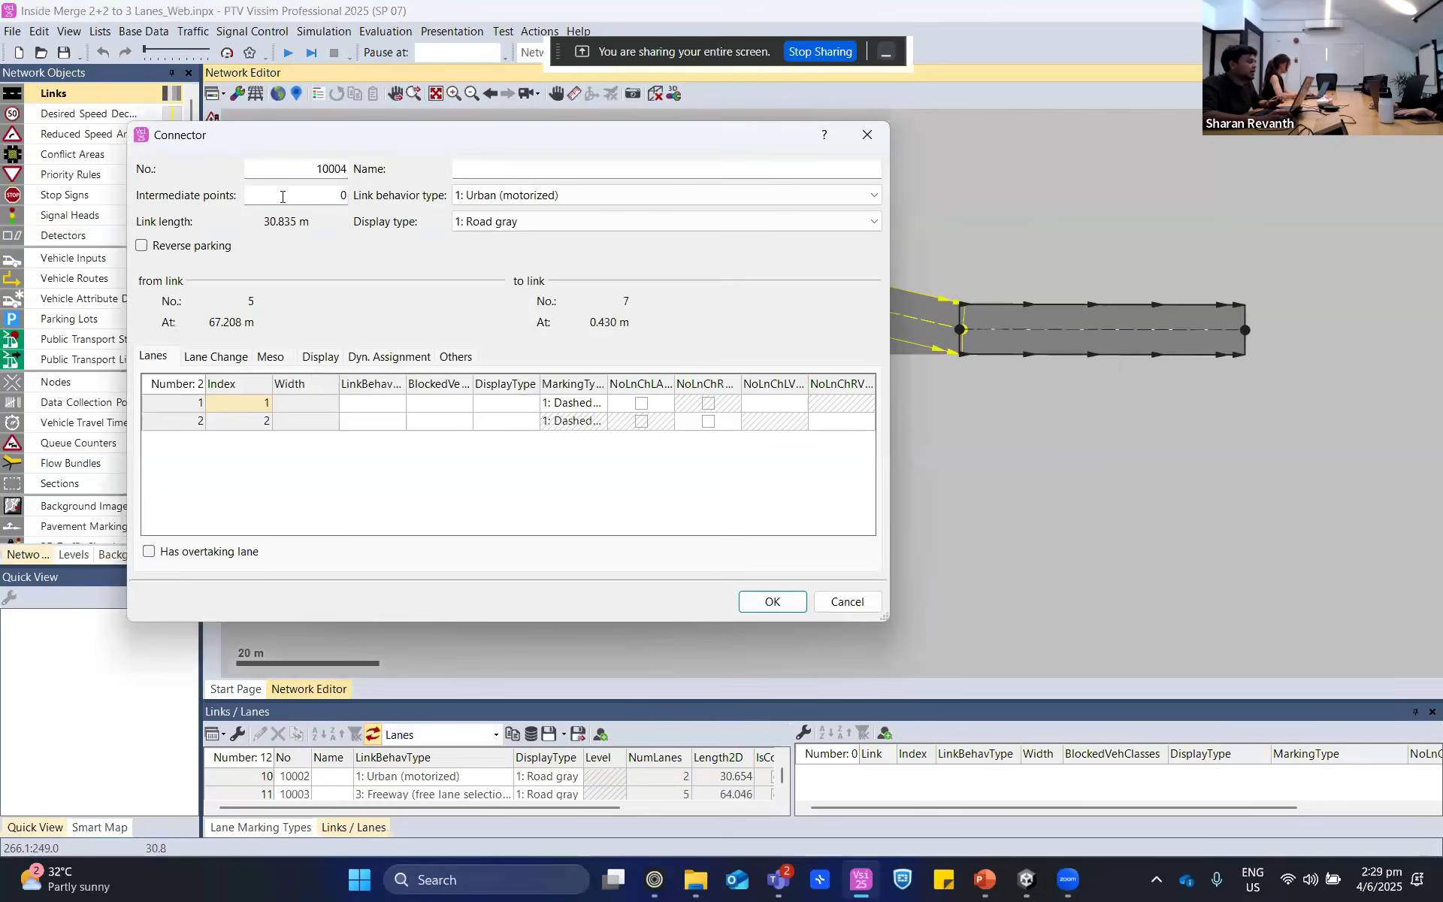
left_click(282, 197)
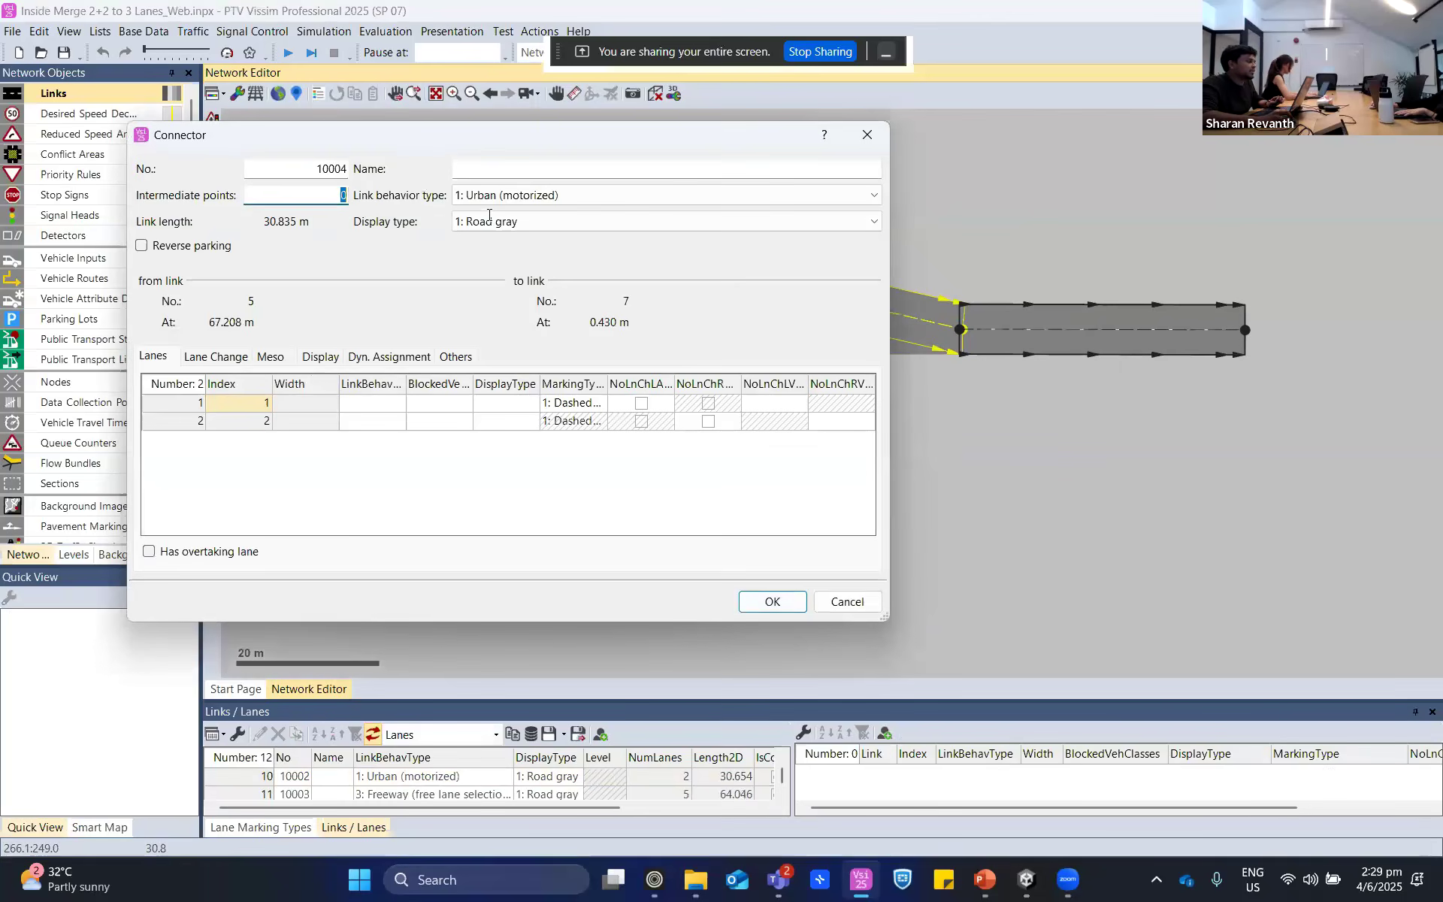
type("5")
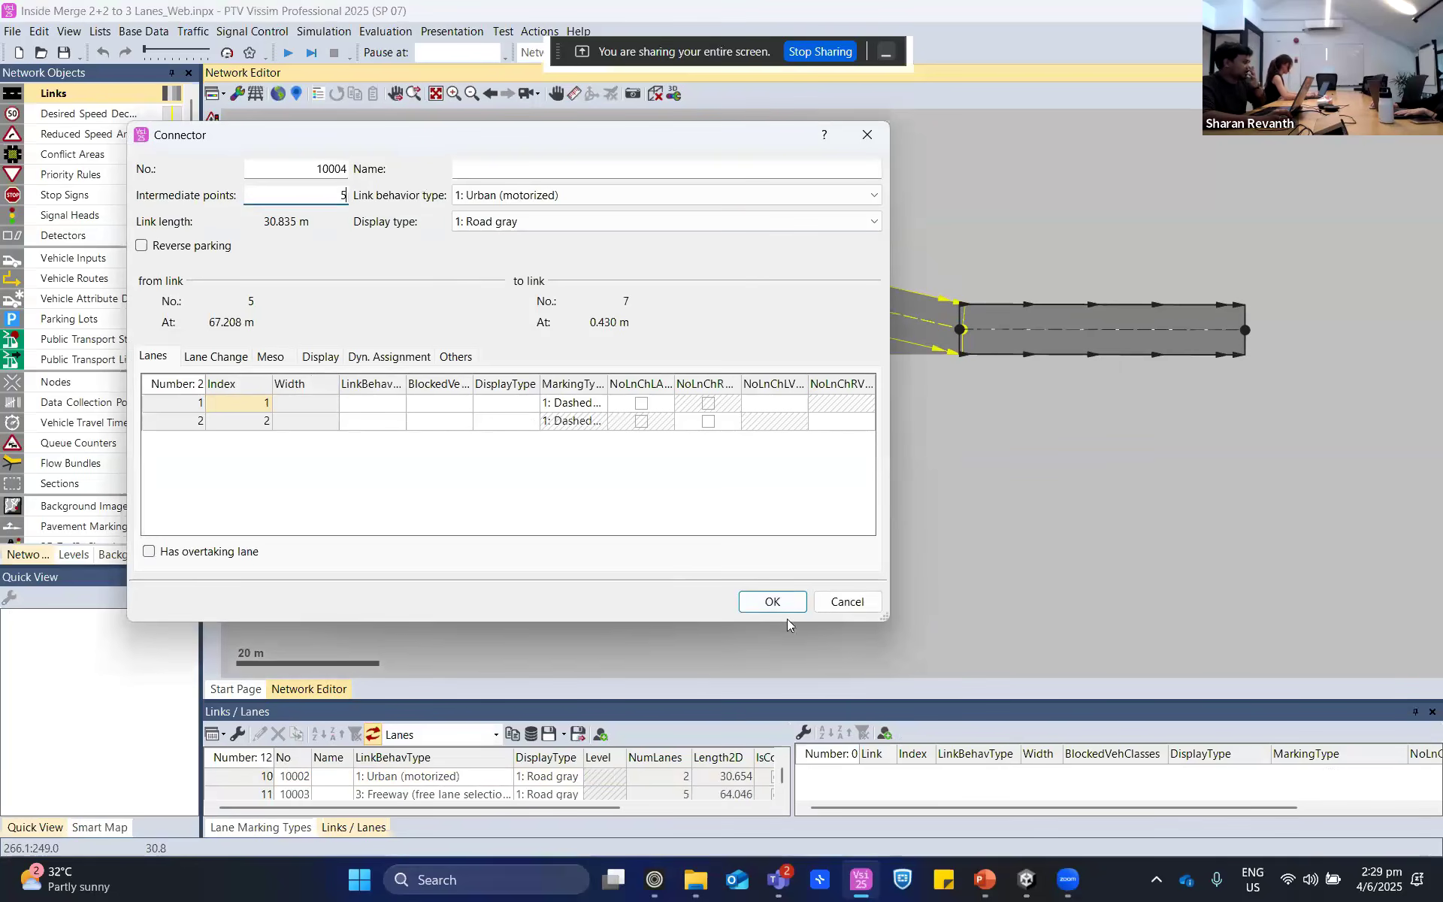
- Delete both overlapping connectors between the four-lane and two-lane links
left_click(866, 328)
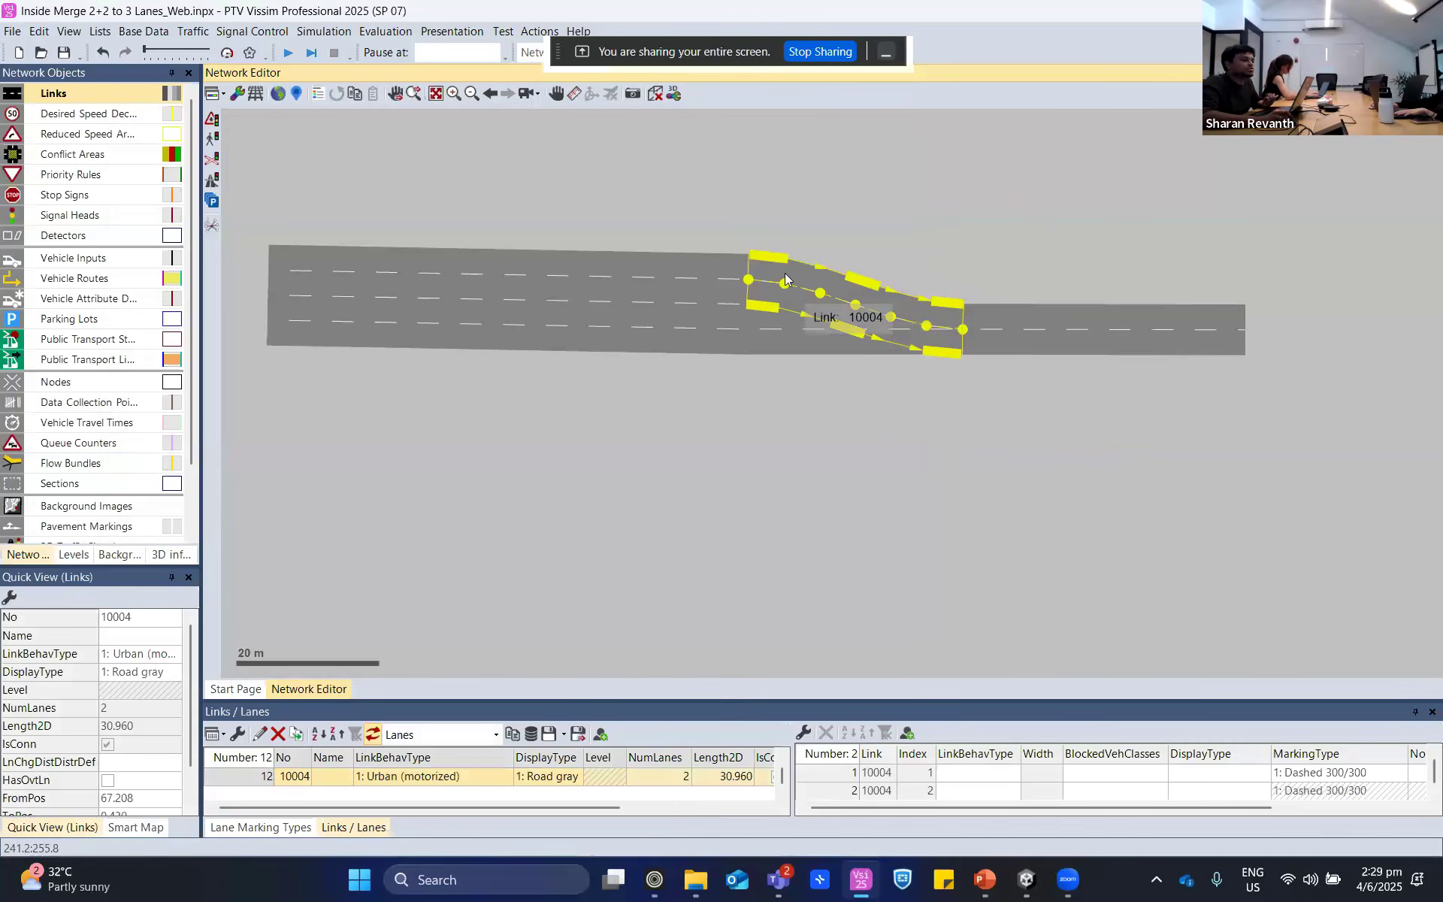
left_click(842, 345, "ctrl")
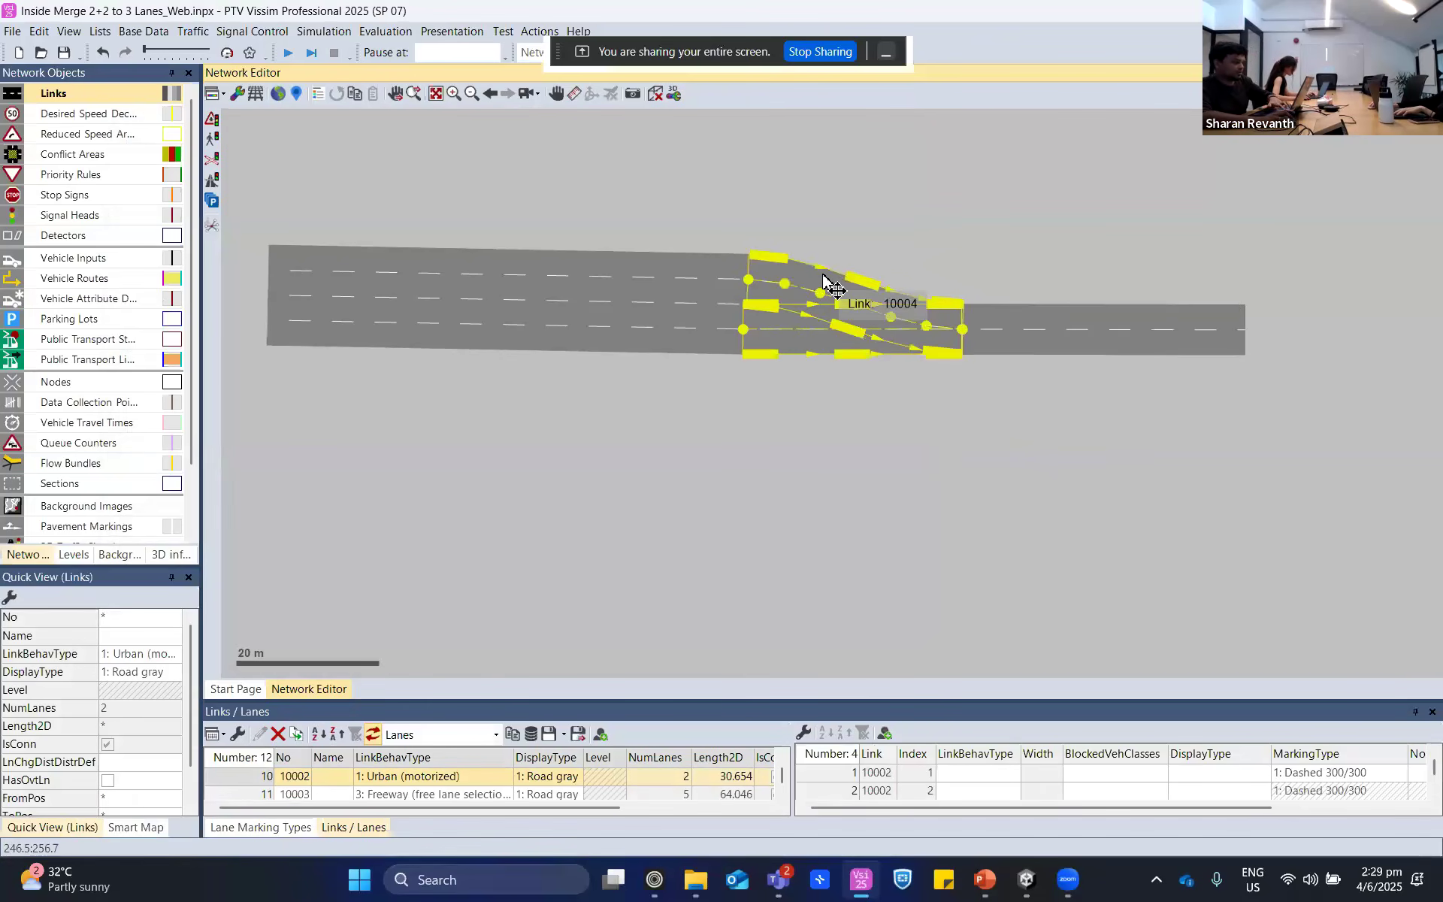
key("Delete")
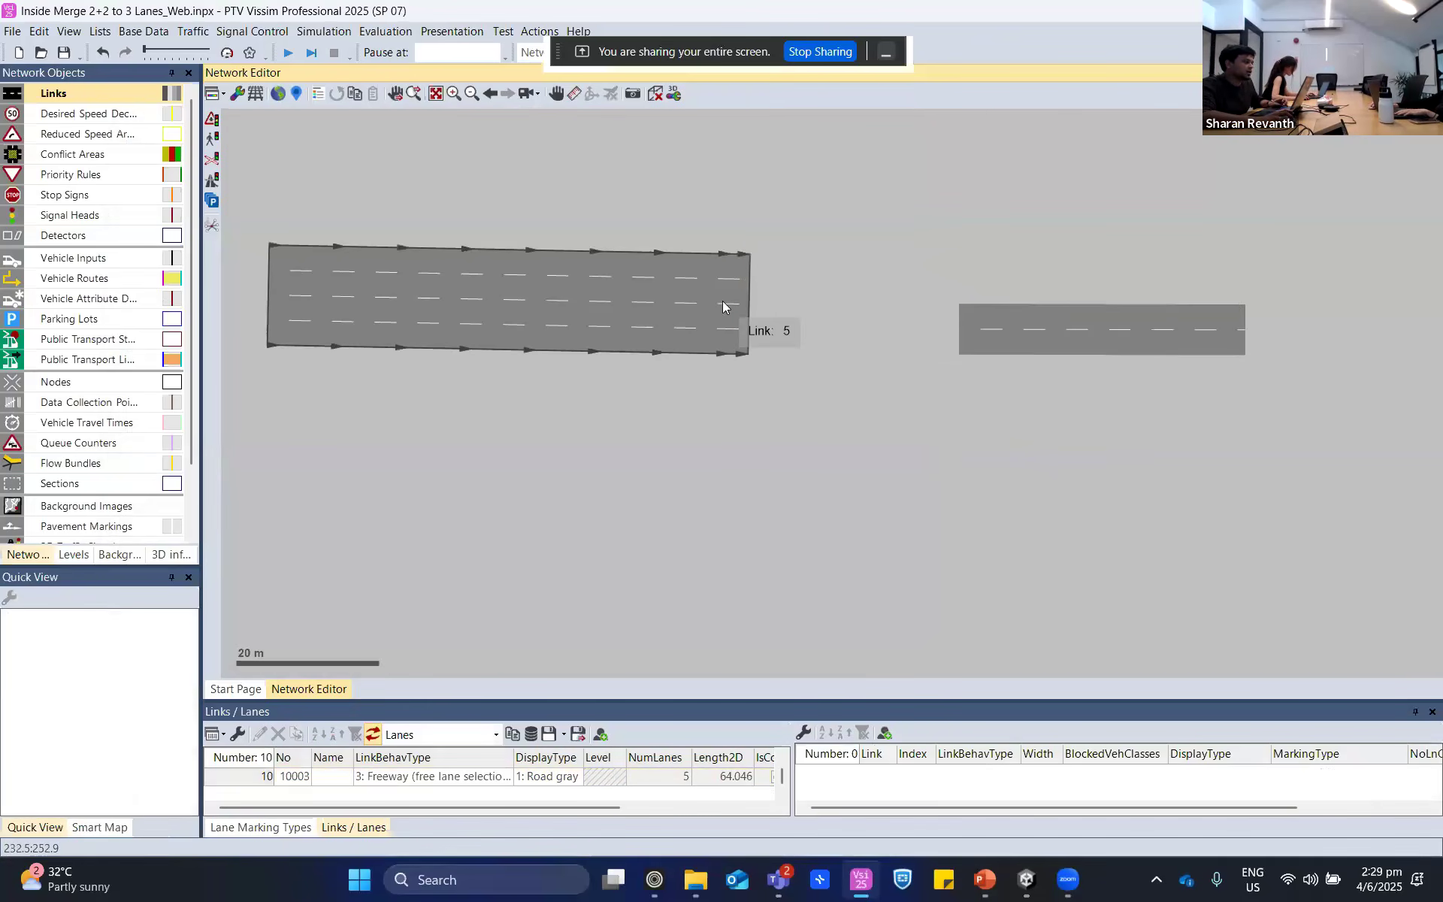
- Connect all four lanes of the wide link to the two-lane link with a single connector about 31 m long
left_click_drag(741, 295, 962, 336)
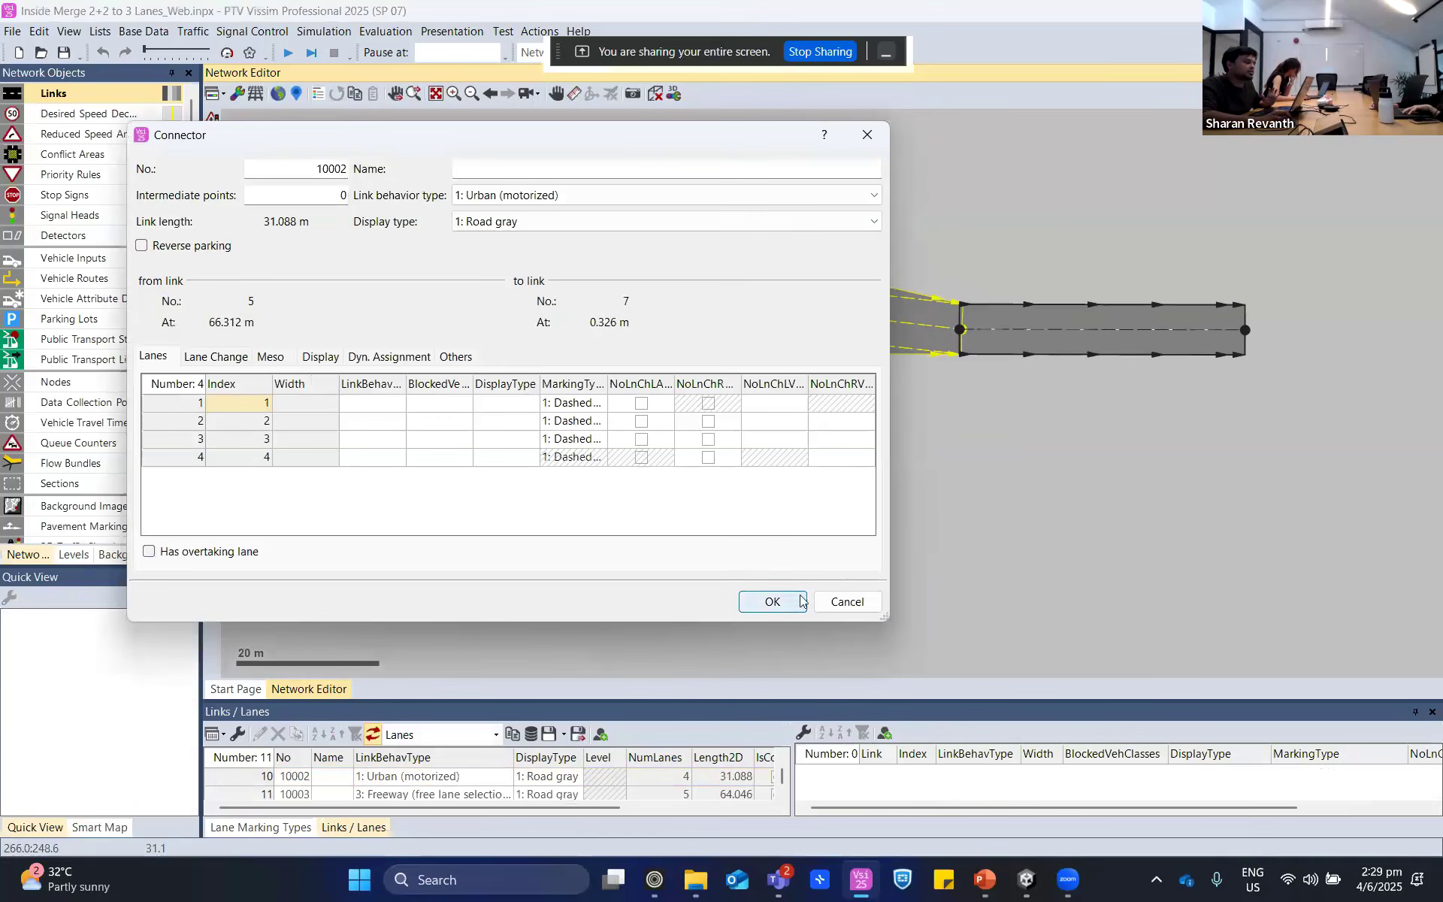
left_click(802, 600)
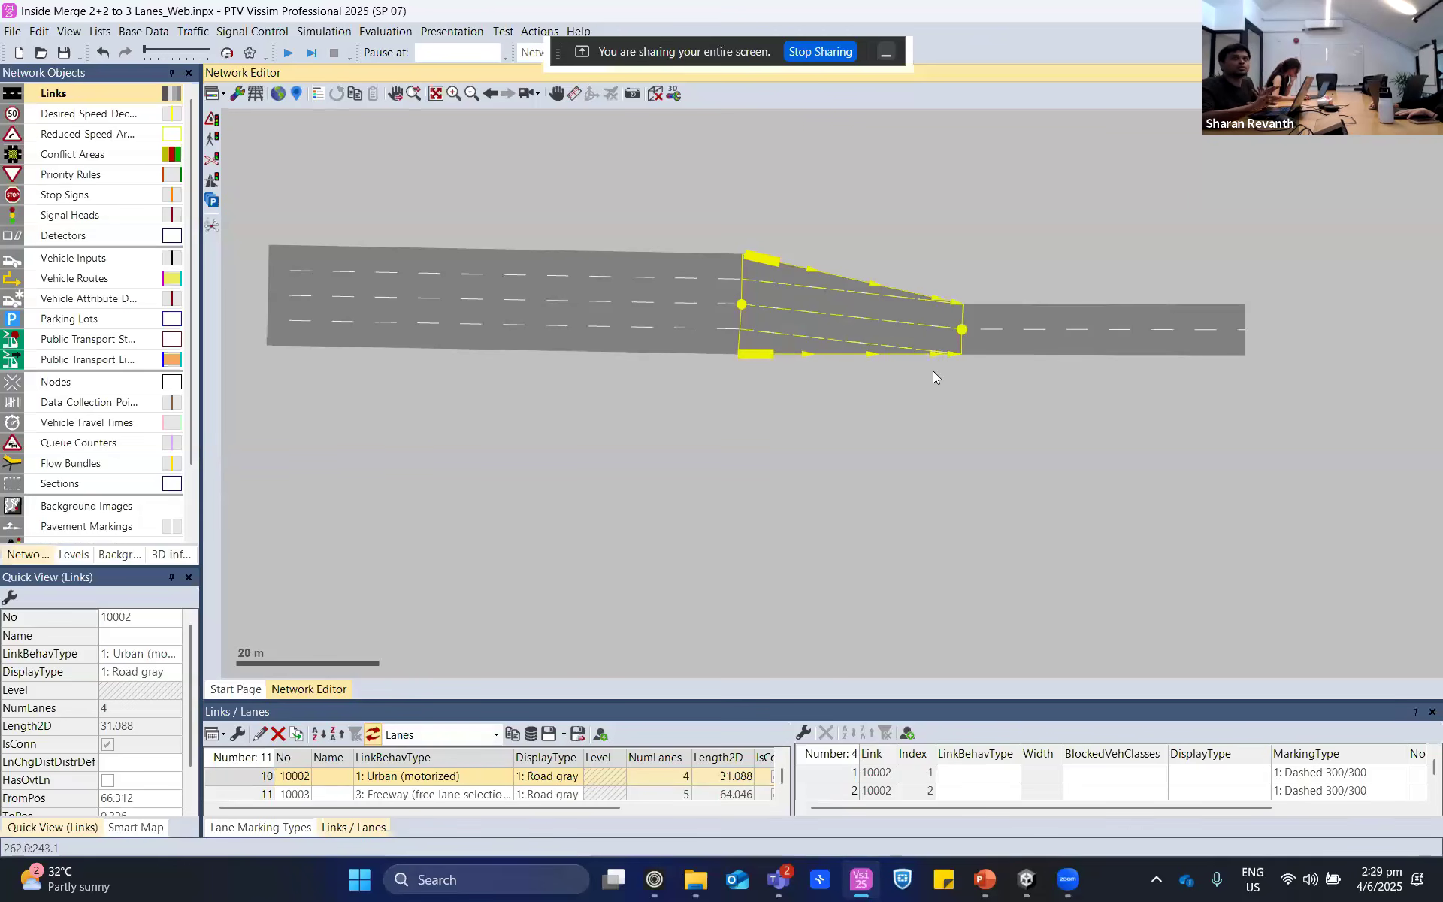
scroll(775, 375, "up", 2)
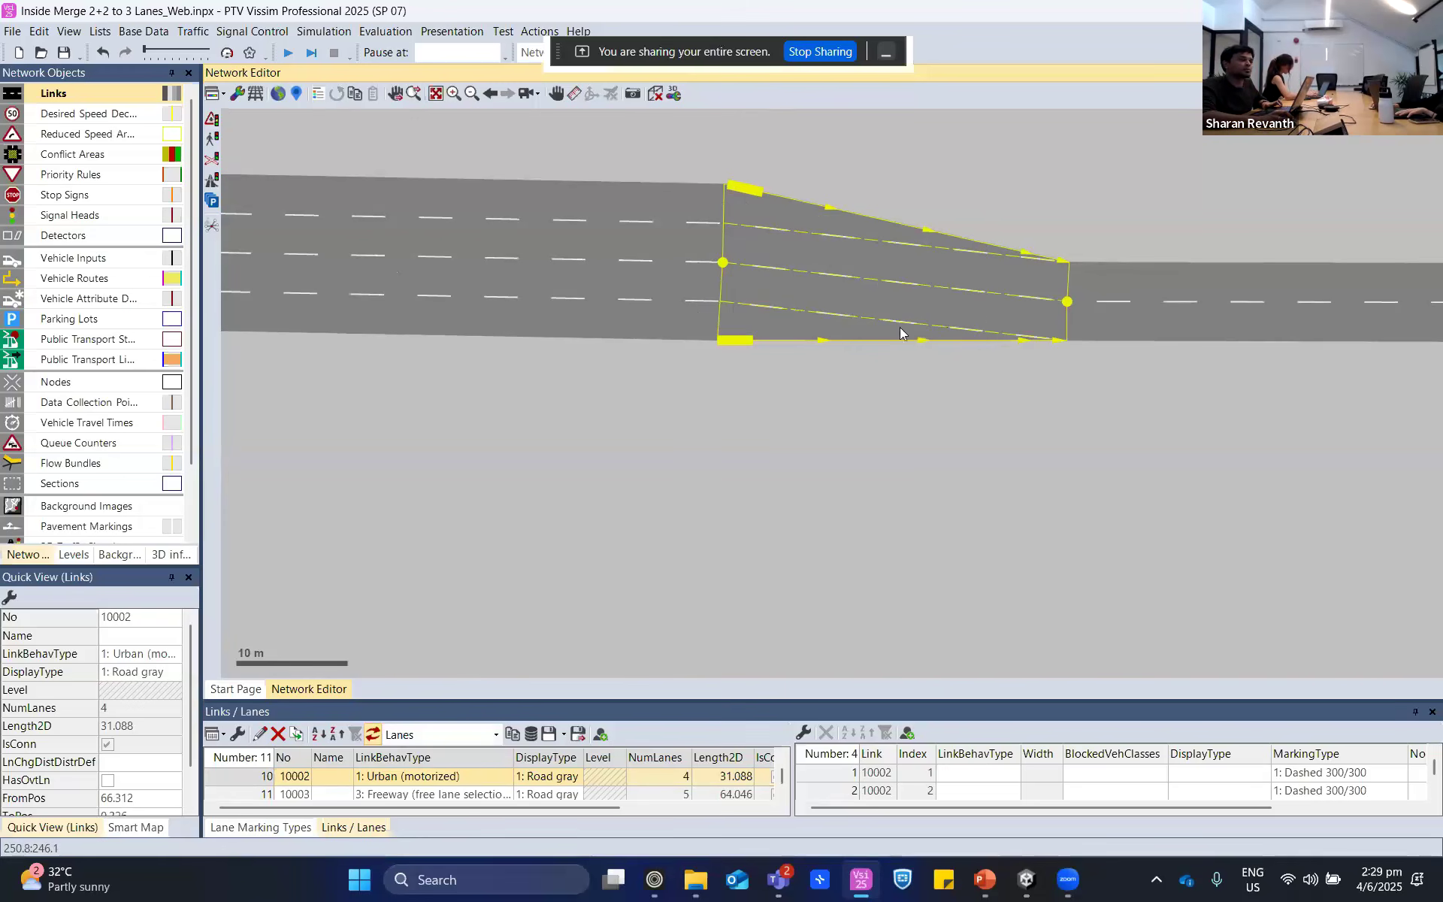
left_click(968, 440)
left_click(796, 318)
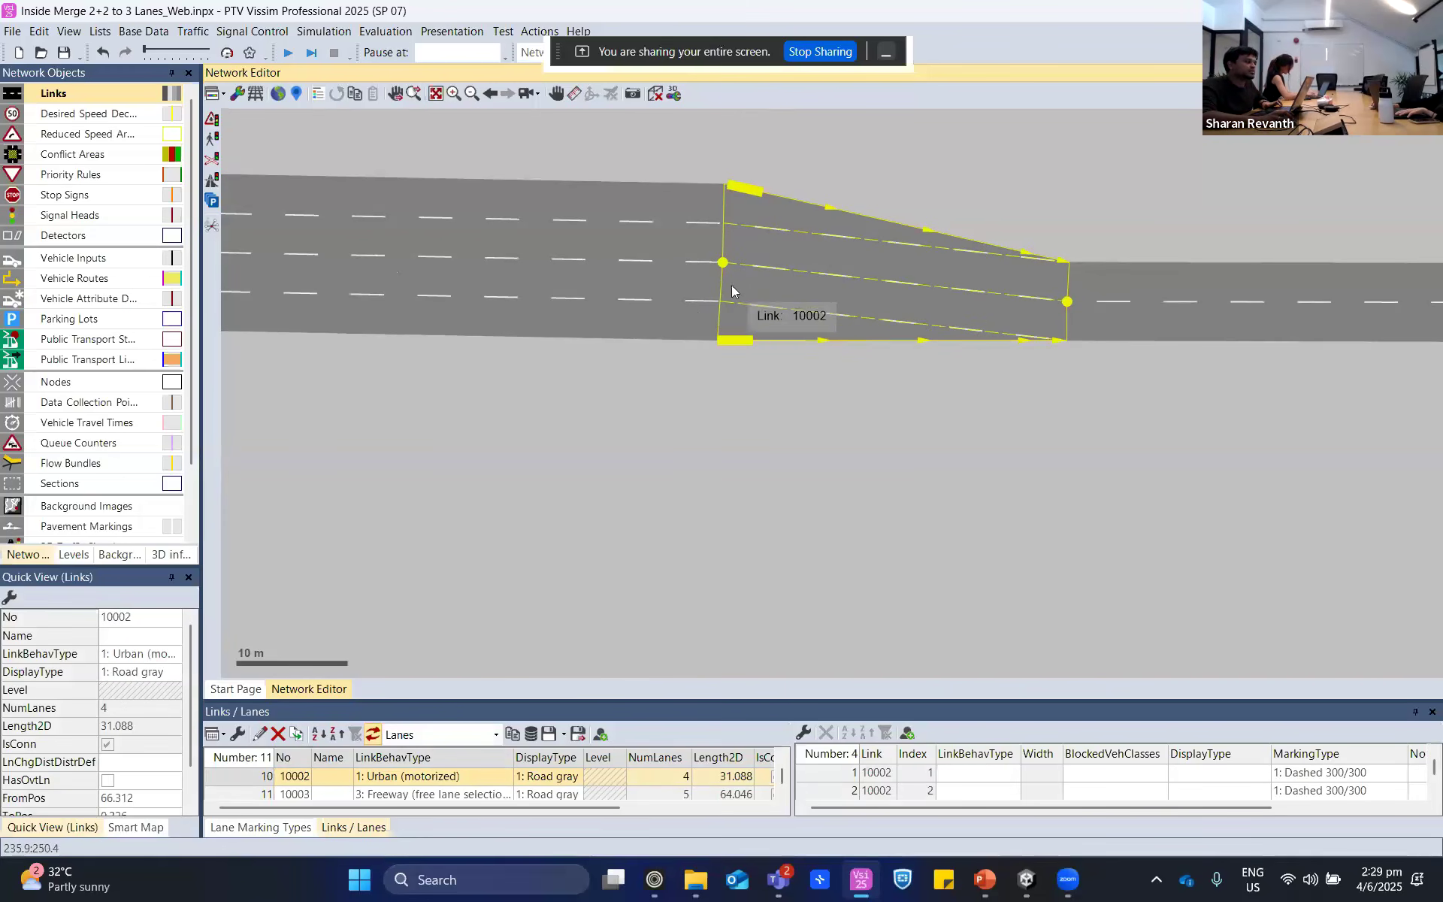
- Shift the four-lane connector's start point closer to the end of the four-lane link
scroll(732, 271, "up", 3)
left_click_drag(715, 242, 717, 243)
left_click(758, 542)
scroll(757, 543, "down", 3)
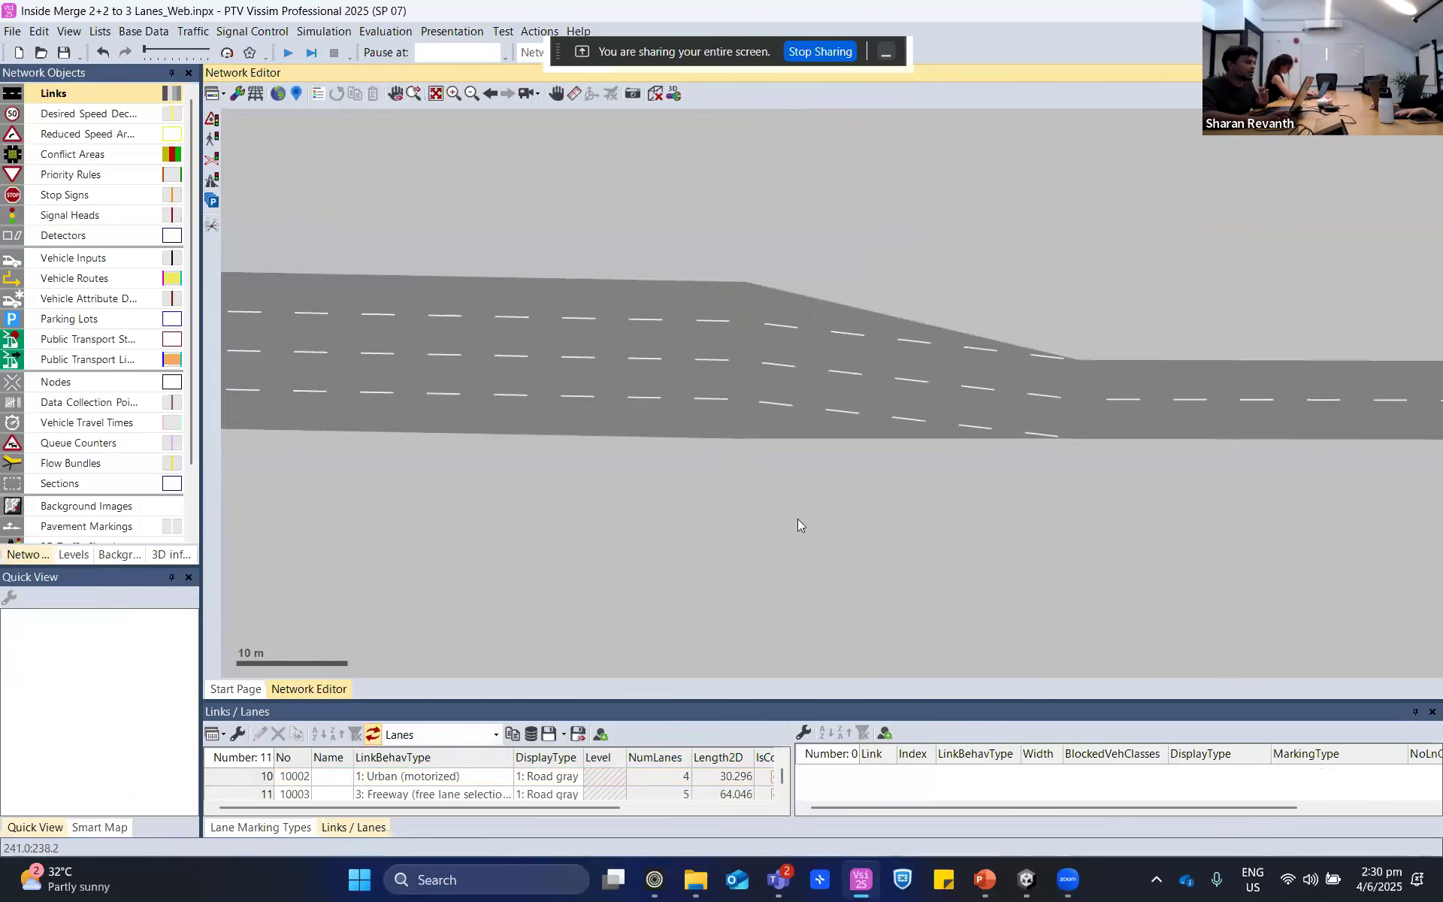
- Delete the two sample links together with the connector between them
scroll(797, 519, "down", 3)
left_click_drag(493, 313, 1278, 525)
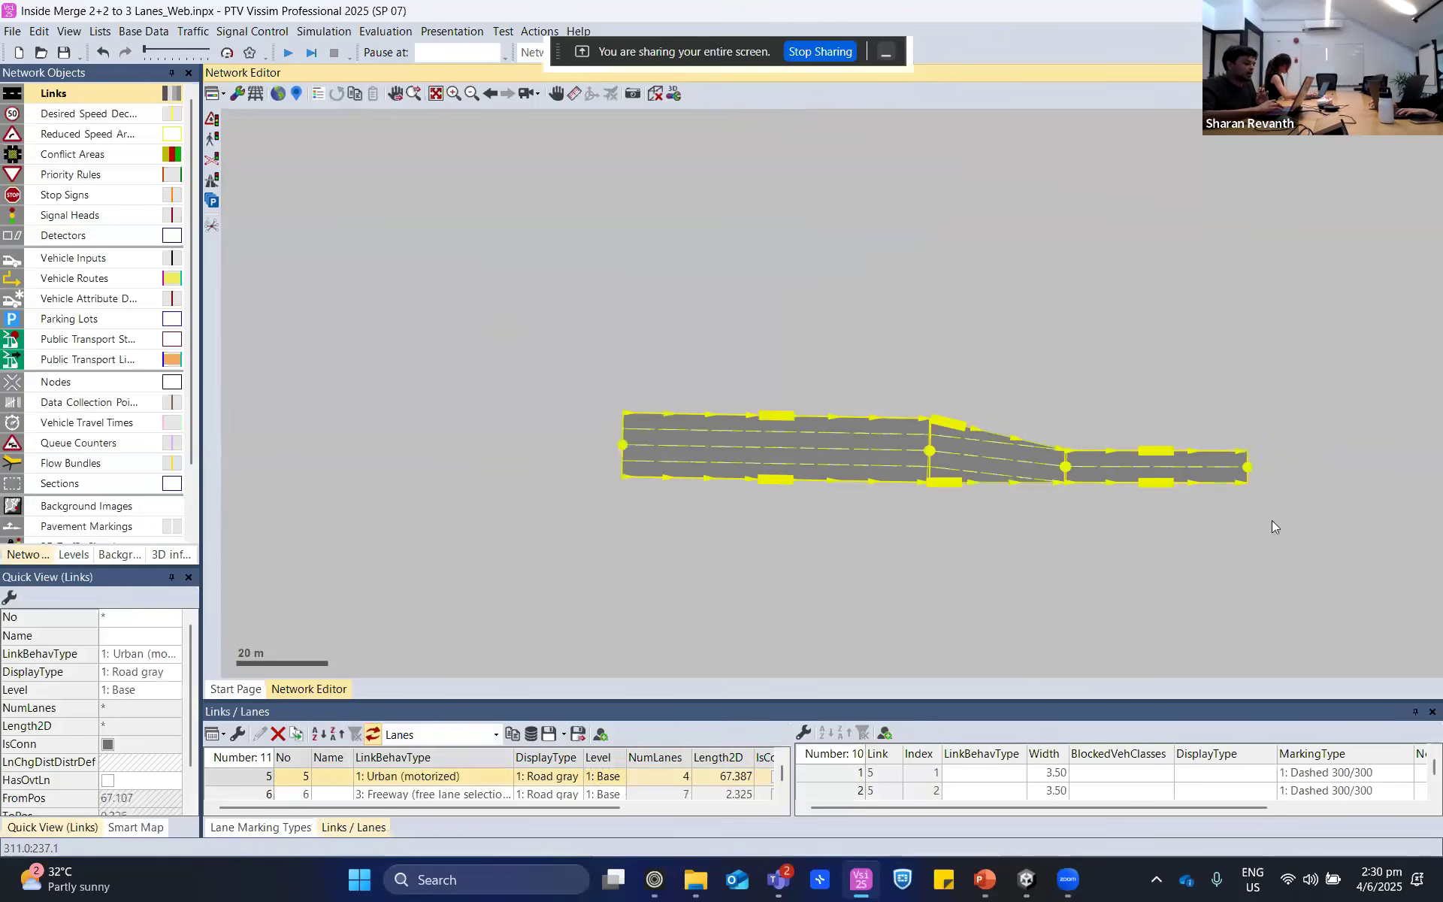
key("Delete")
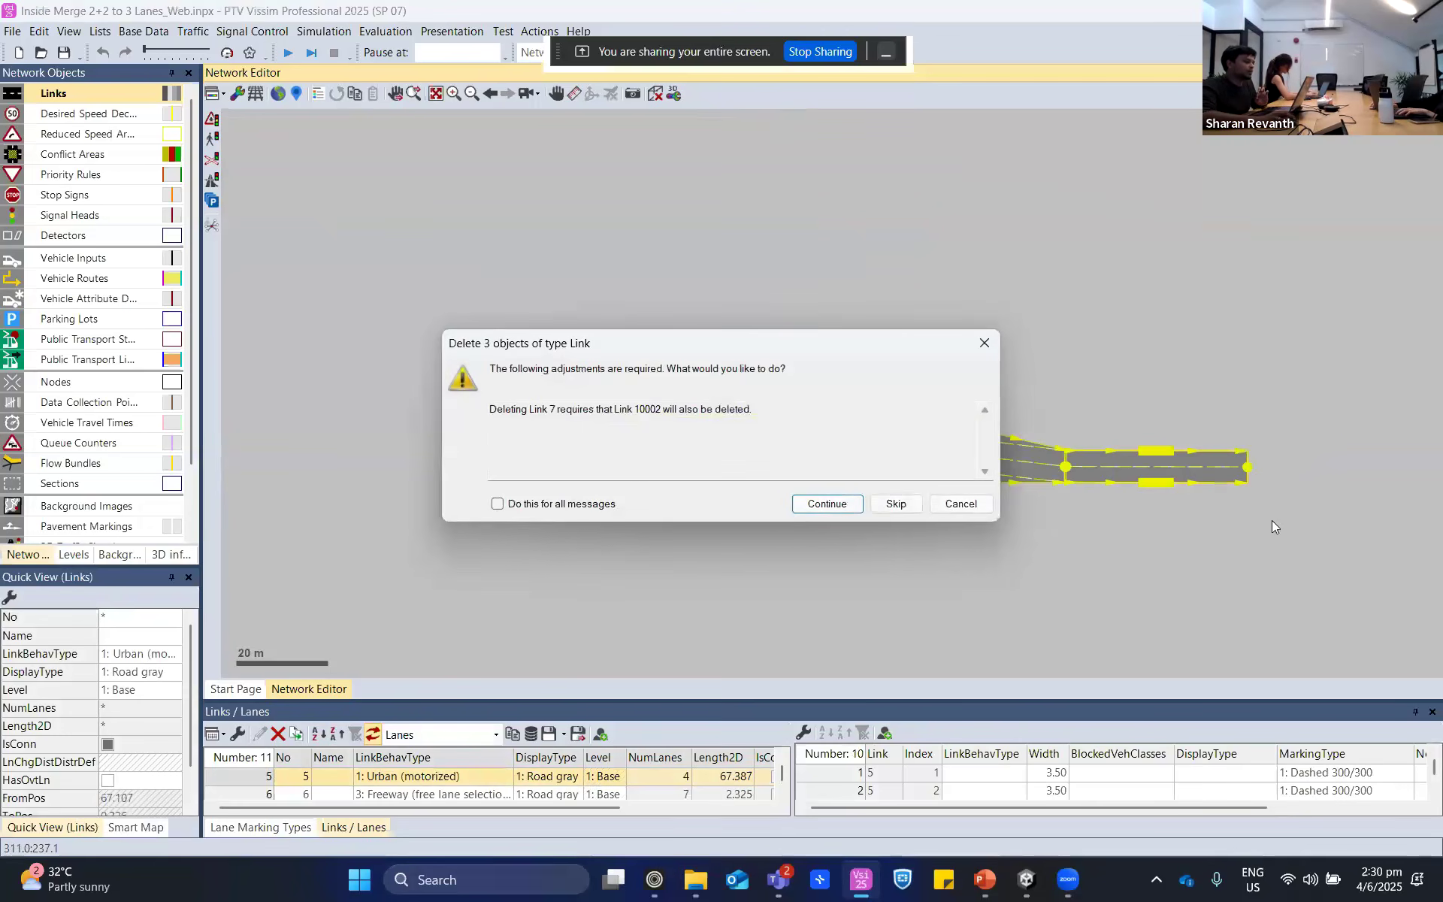
left_click(816, 504)
scroll(619, 530, "down", 2)
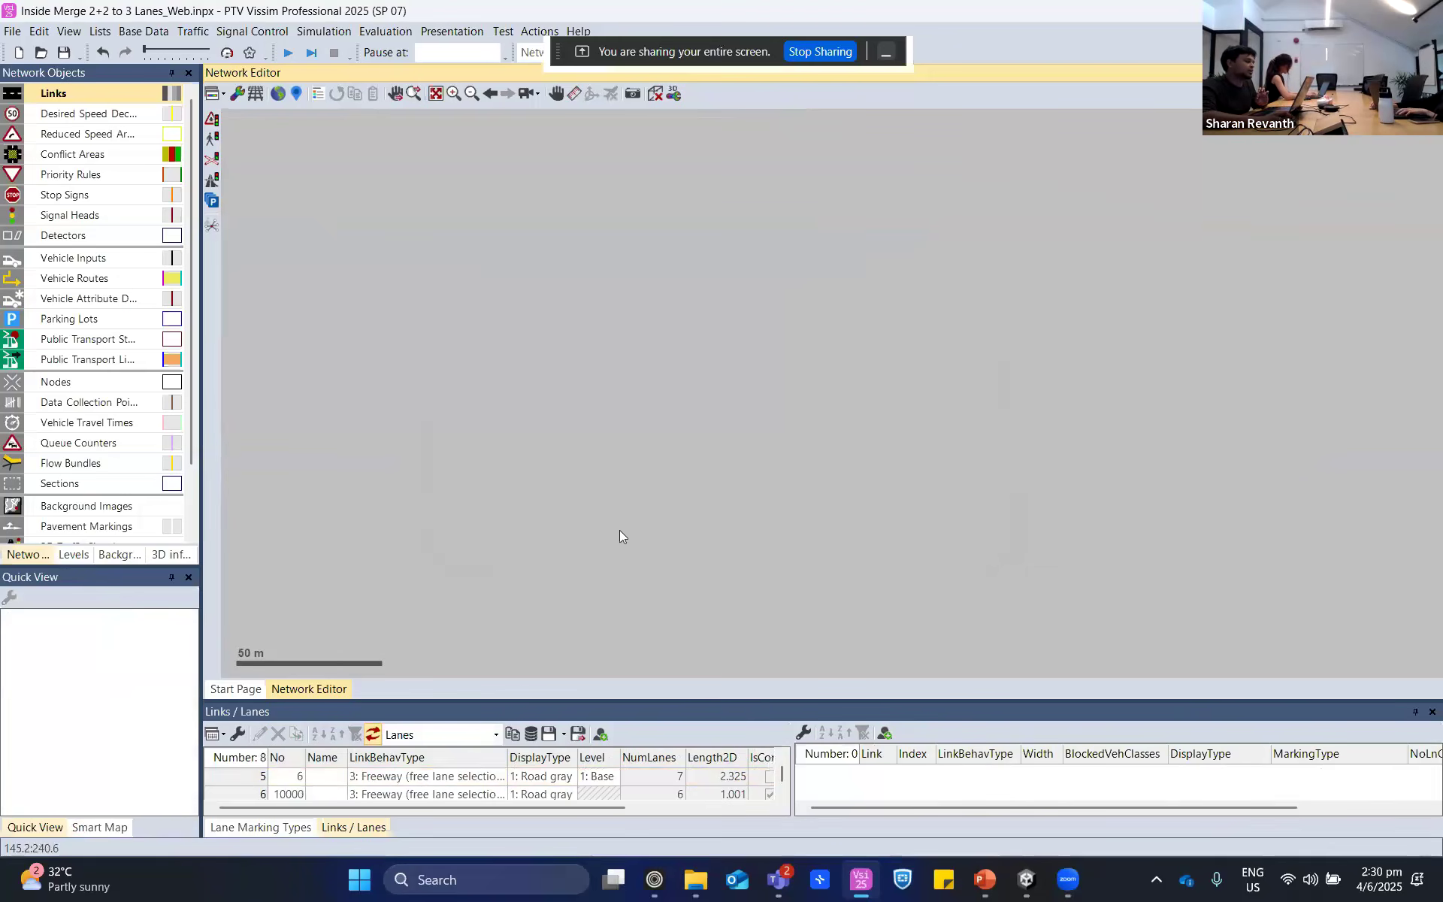
- Turn on the aerial background map behind the road network
left_click(280, 95)
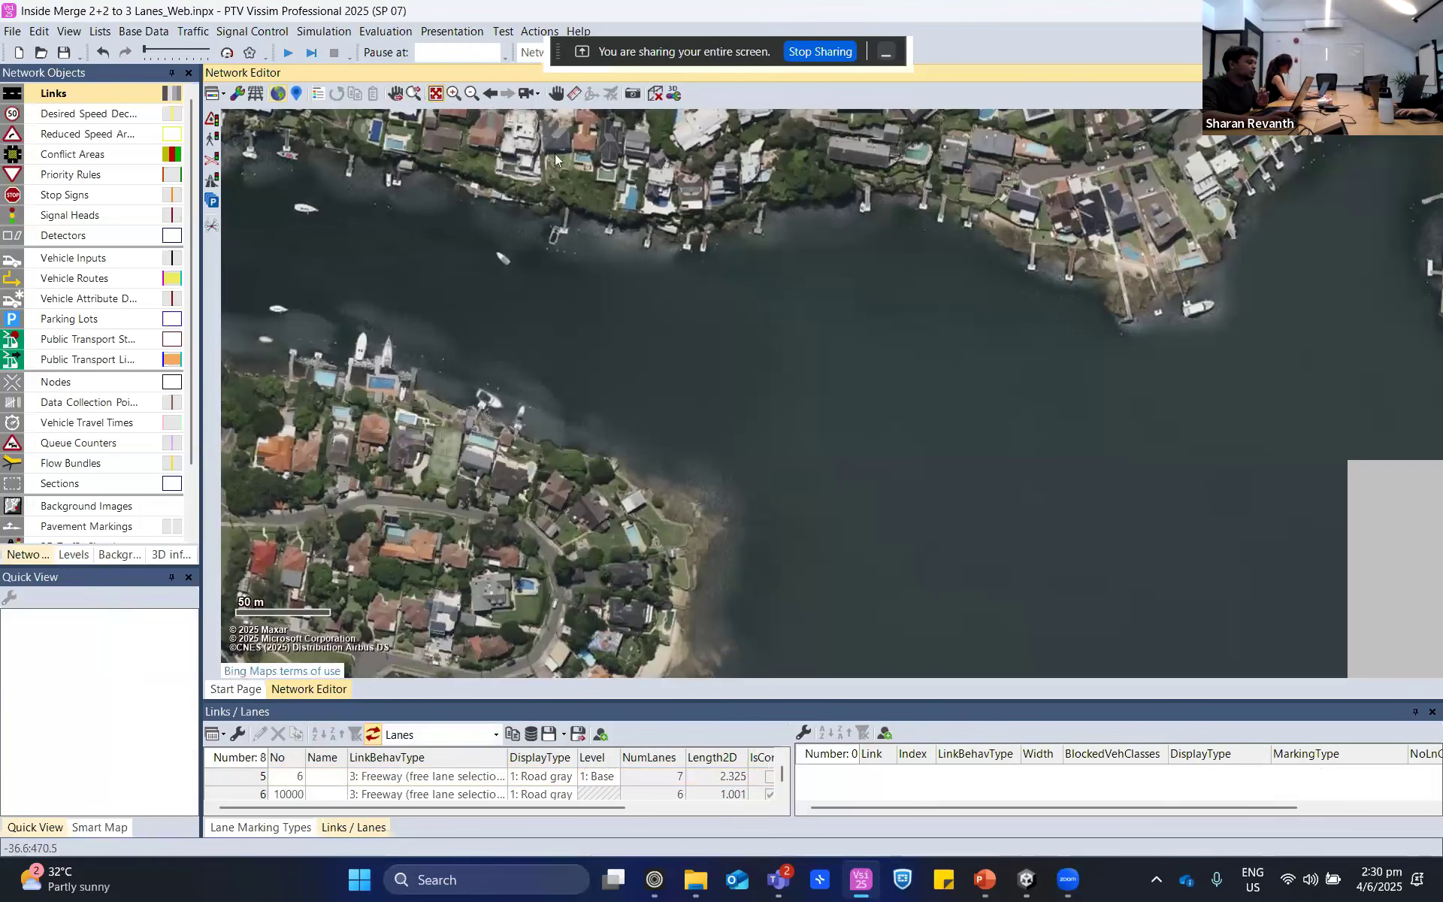
scroll(795, 314, "up", 6)
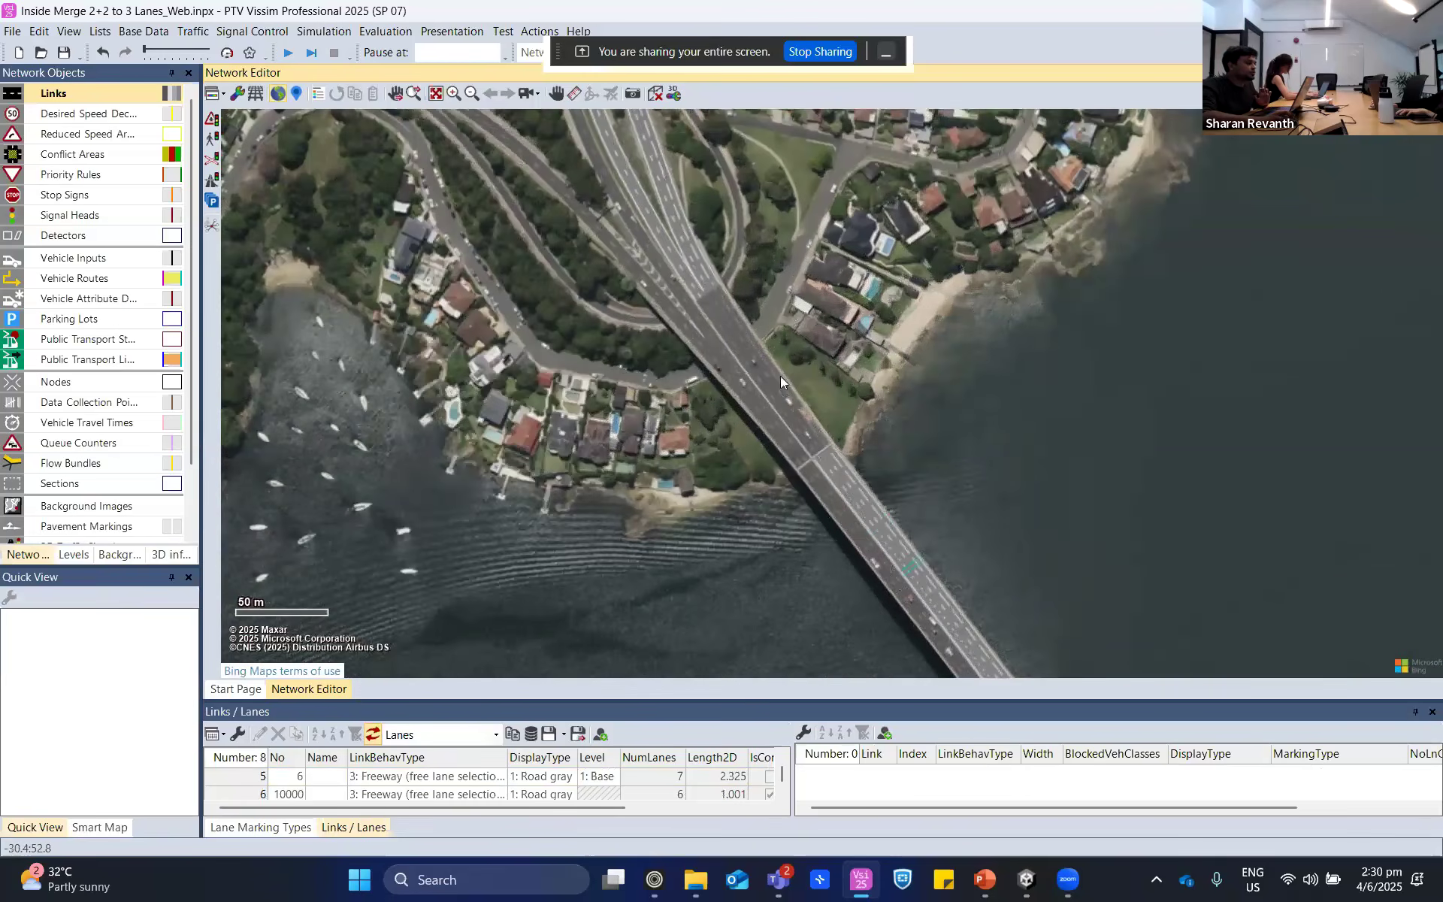
left_click(985, 879)
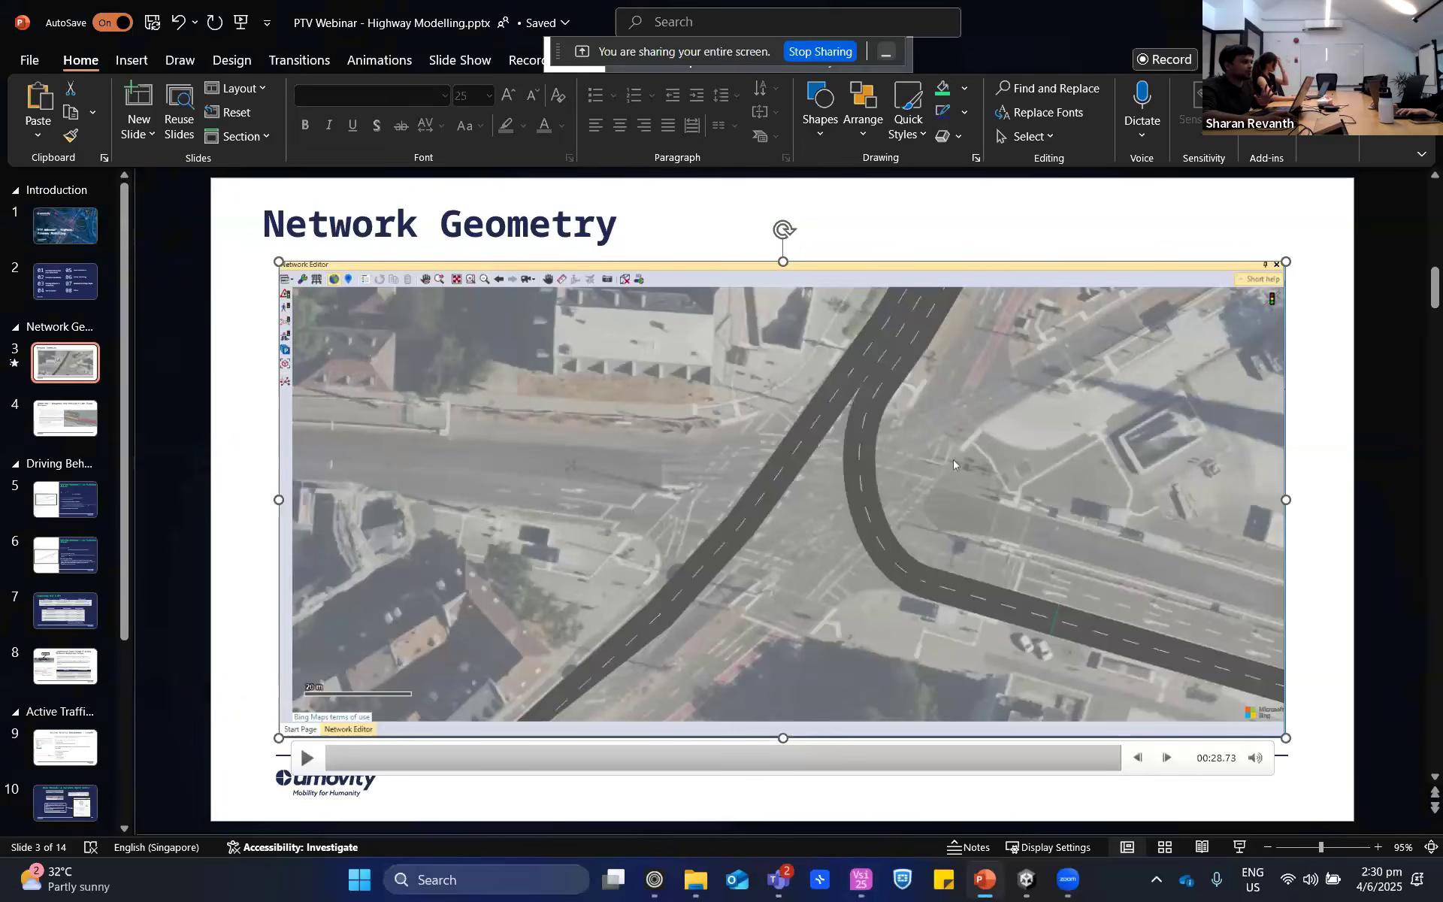
key("alt+Tab")
scroll(667, 404, "up", 2)
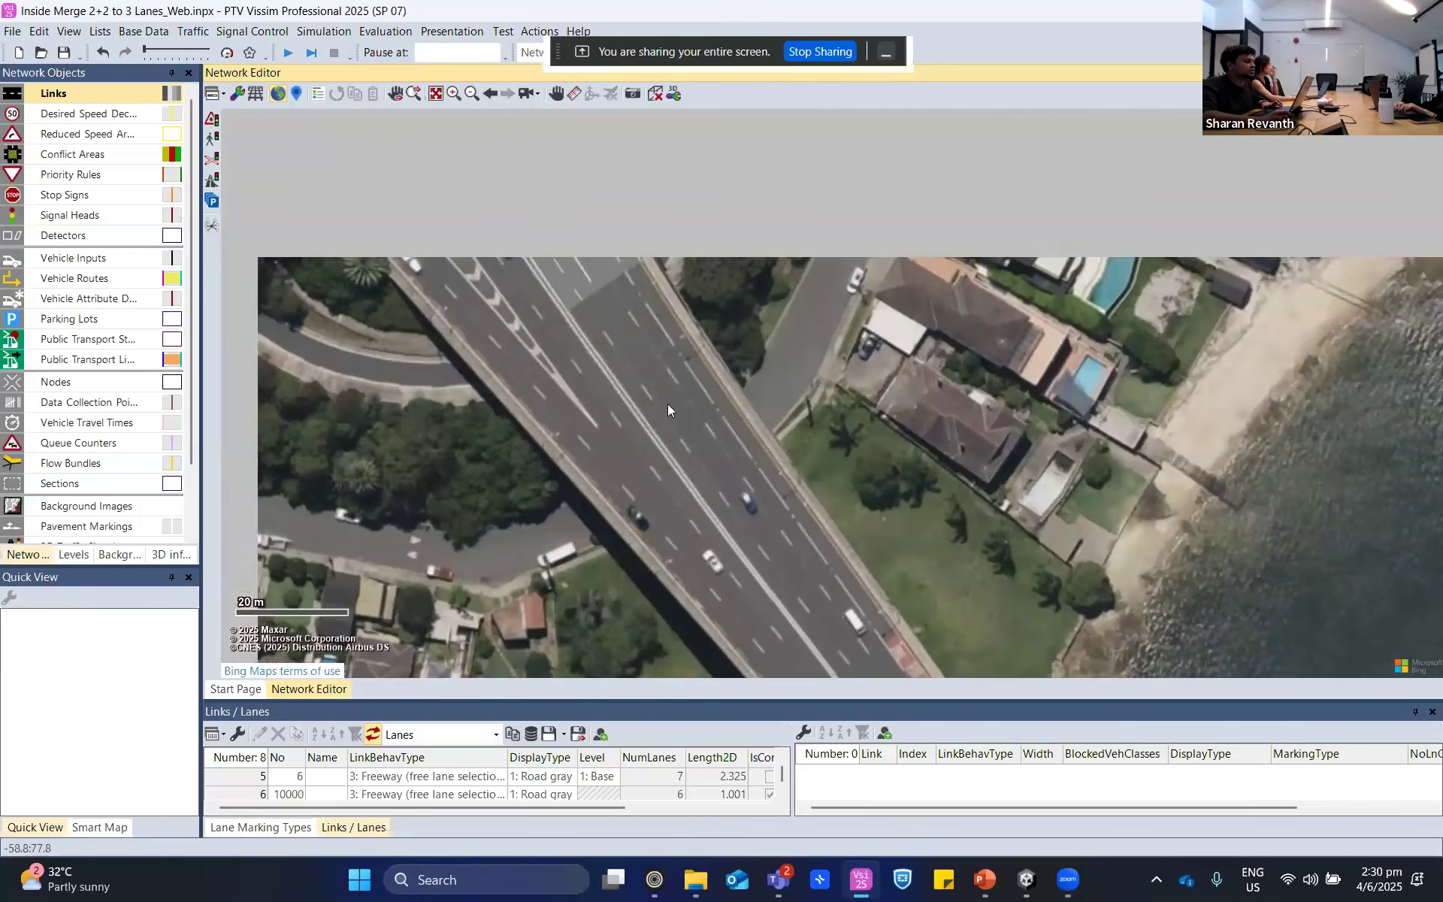
- Examine the two connectors approaching the merge and the six-lane link downstream at the start of the bridge
left_click_drag(536, 164, 630, 369)
left_click(621, 451)
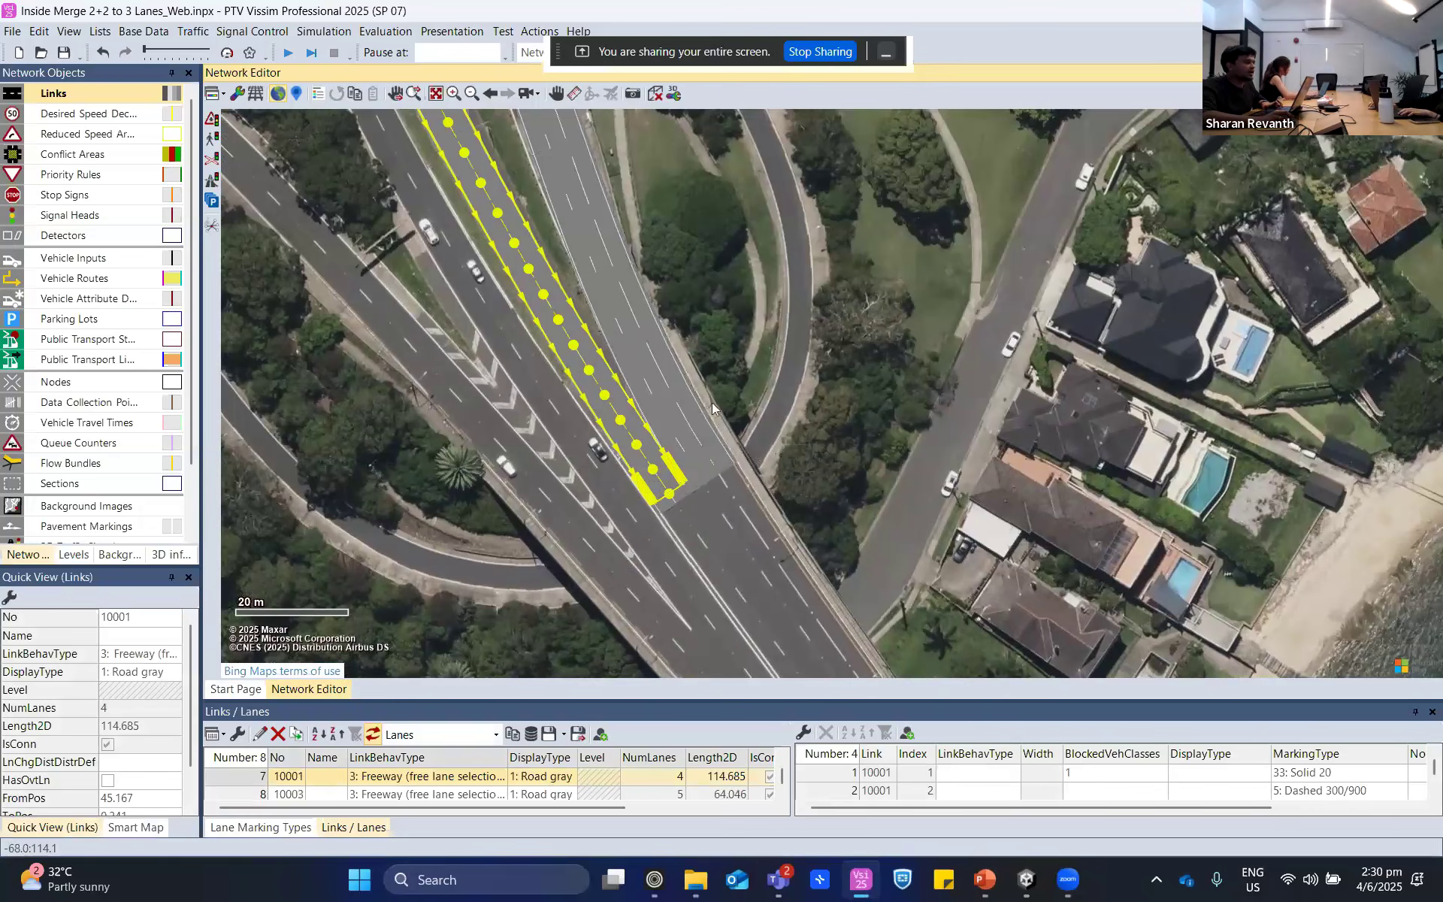
left_click(669, 383, "ctrl")
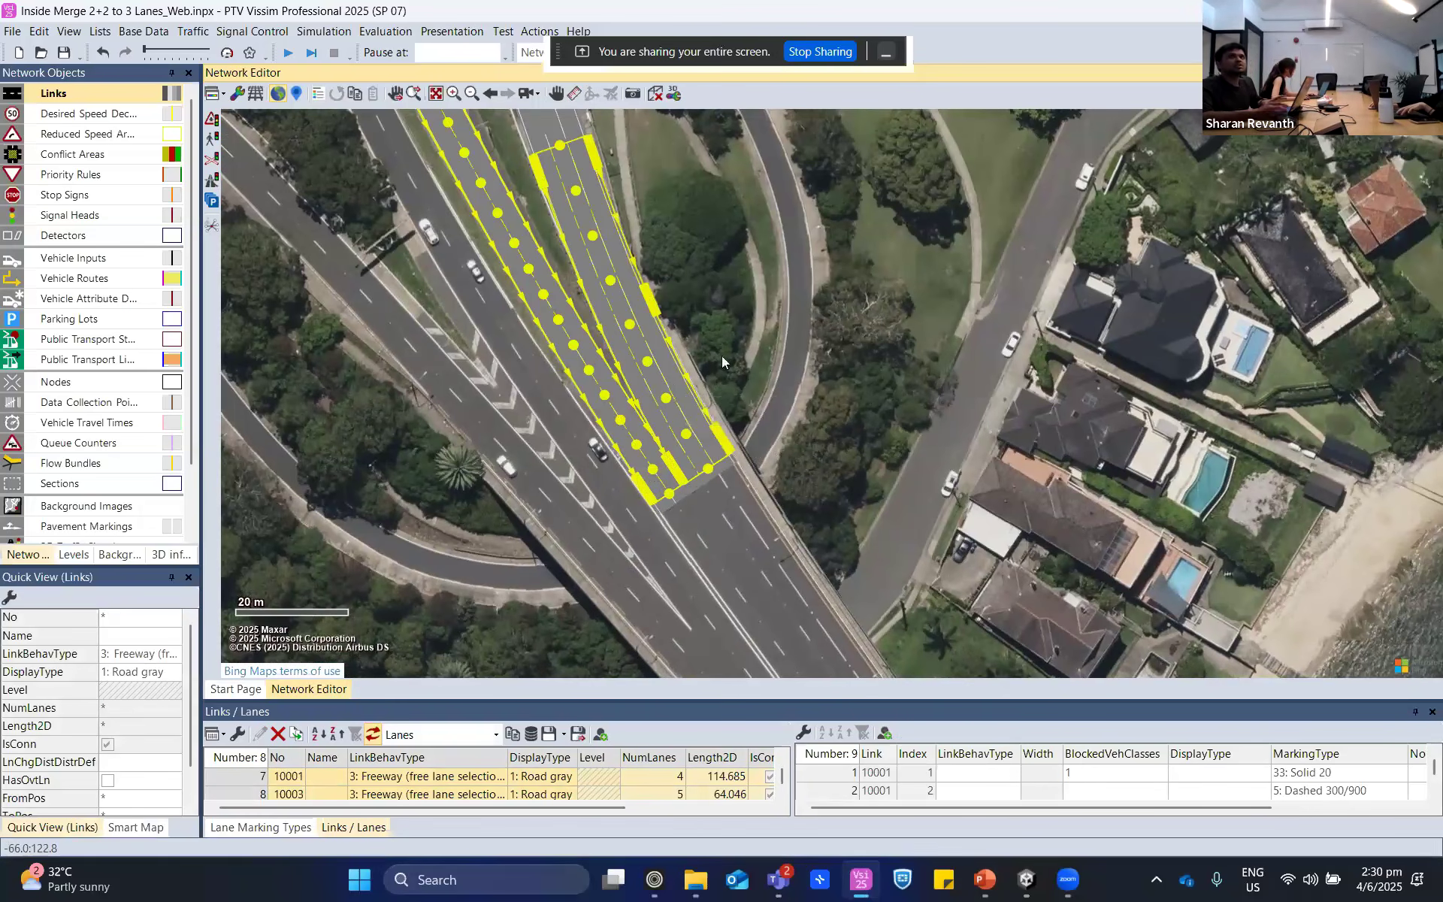
scroll(725, 518, "down", 2)
left_click(846, 584)
left_click_drag(846, 584, 840, 393)
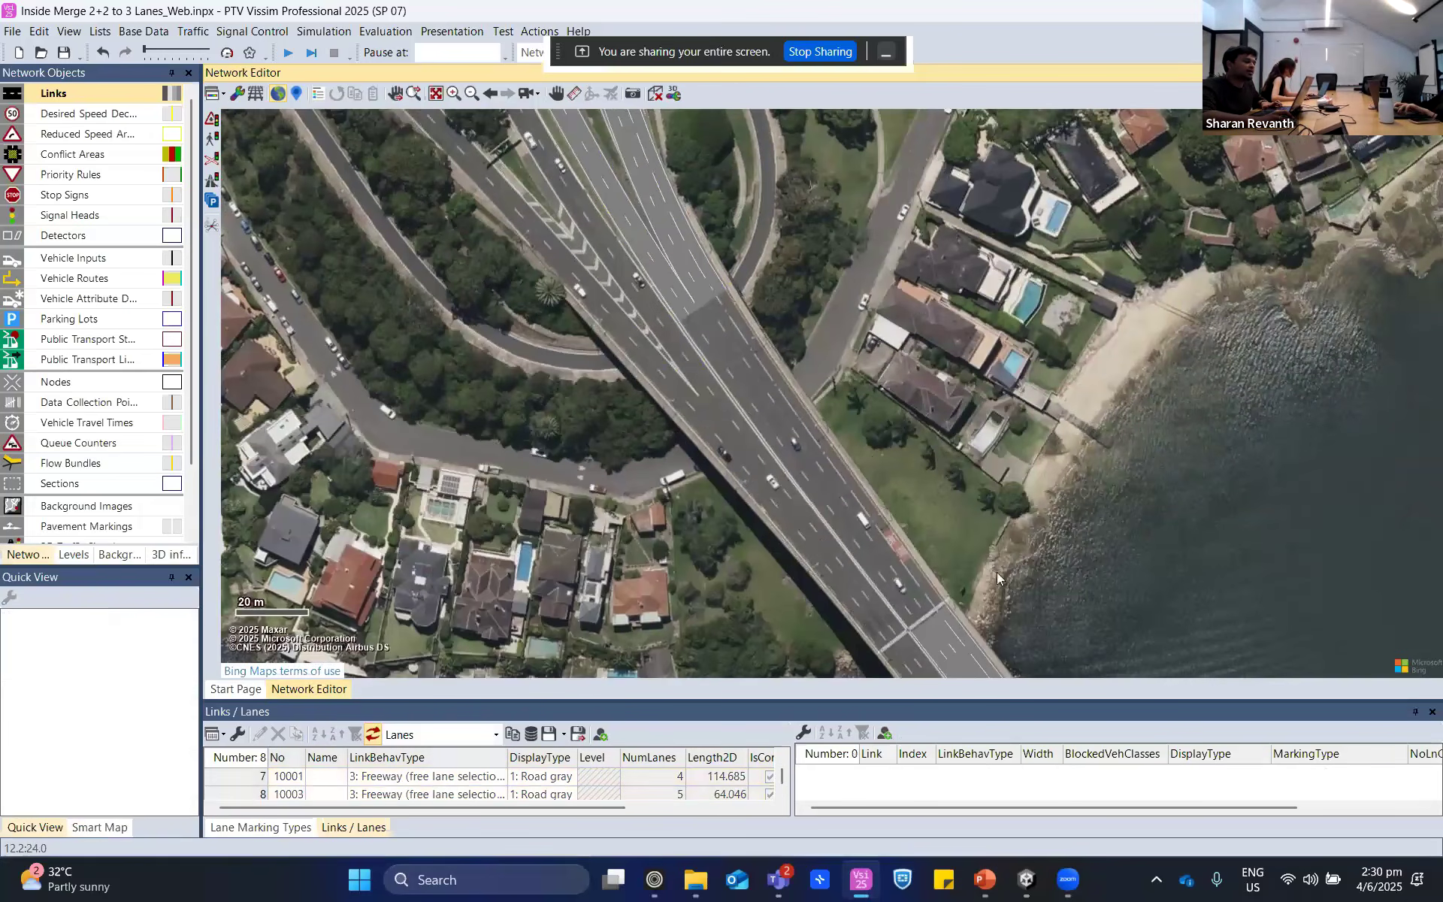
left_click_drag(997, 571, 945, 370)
left_click(890, 435)
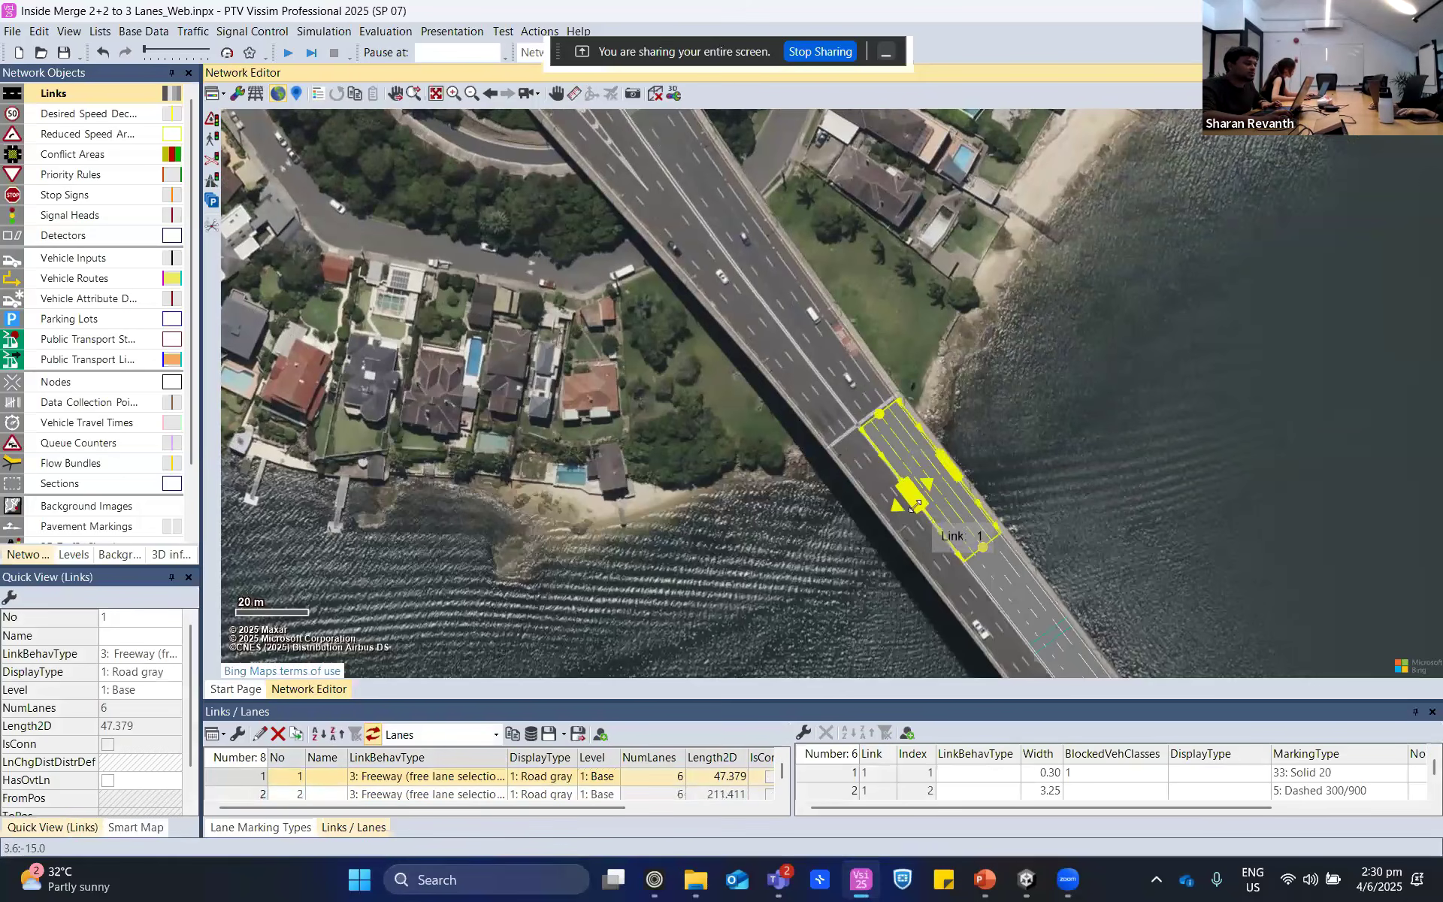
scroll(940, 470, "up", 2)
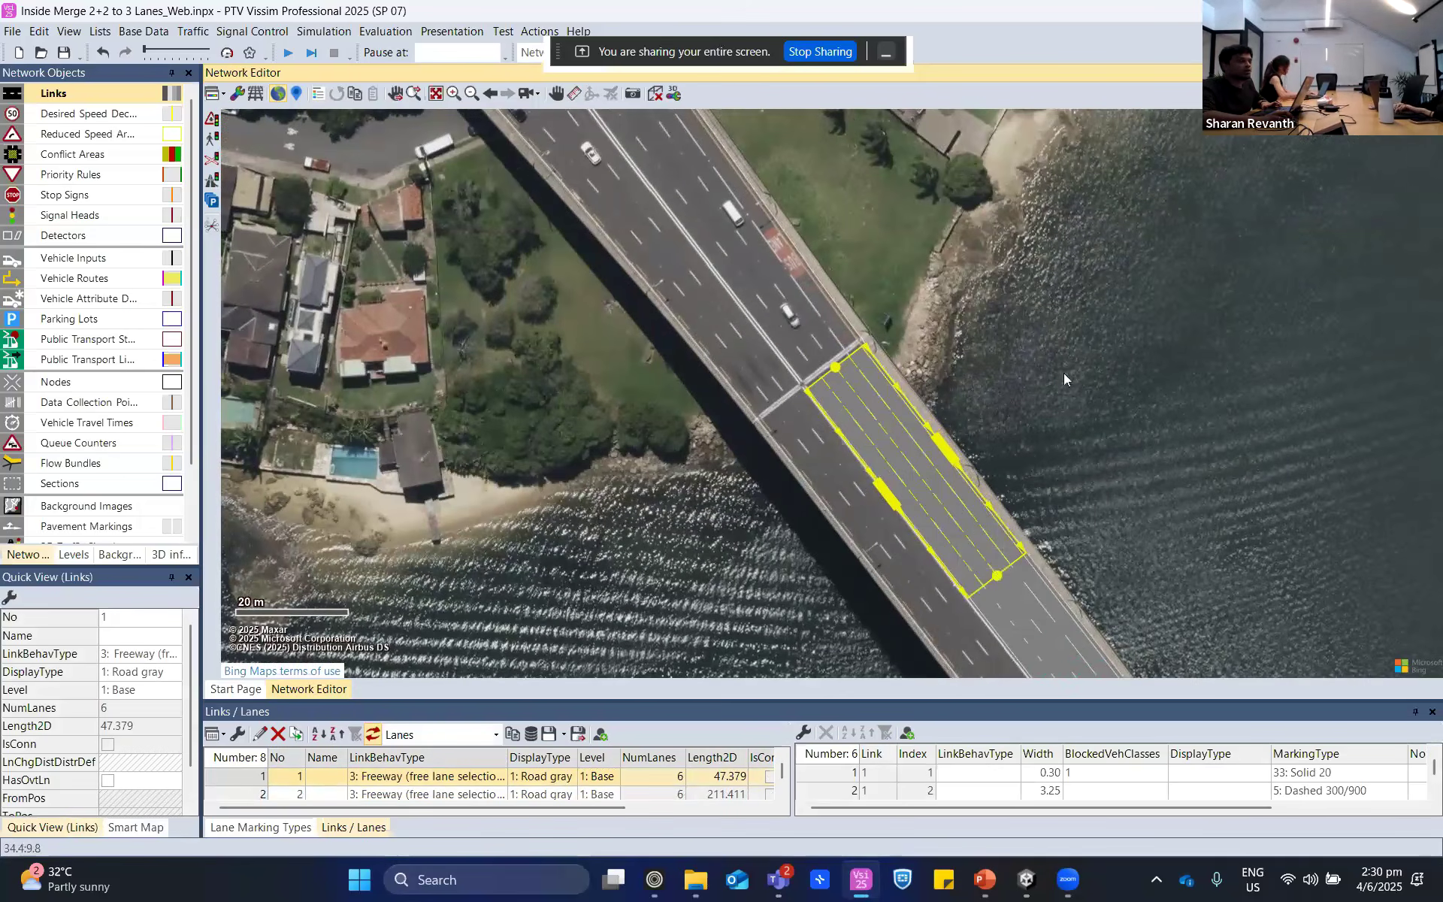
left_click(842, 318)
left_click_drag(842, 319, 957, 559)
left_click_drag(666, 277, 762, 451)
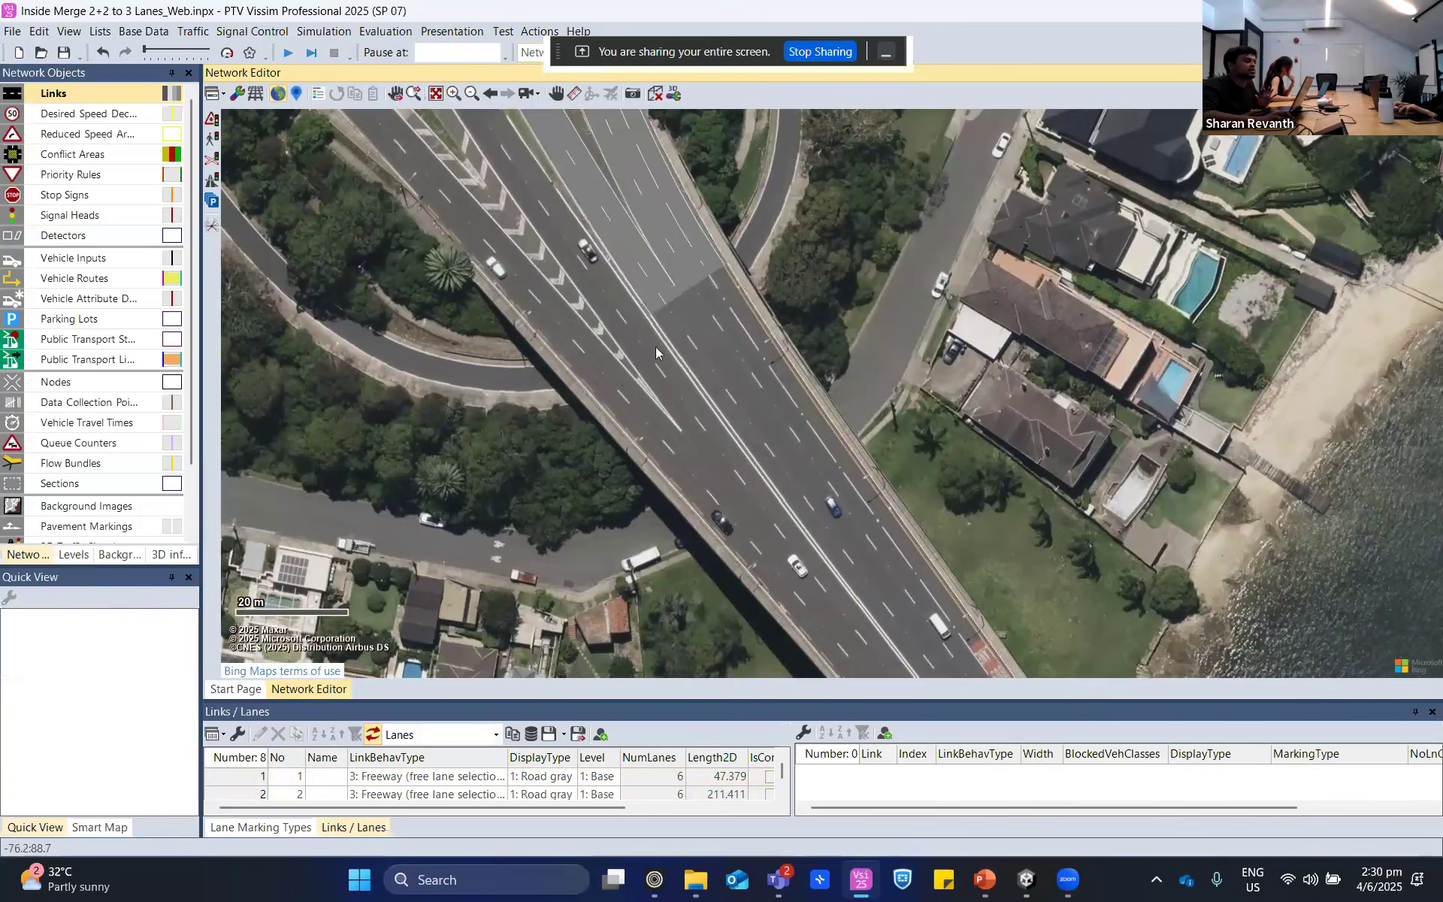
- Examine the short seven-lane link where the two connectors meet and the unconnected stretch of highway after it
scroll(655, 346, "up", 2)
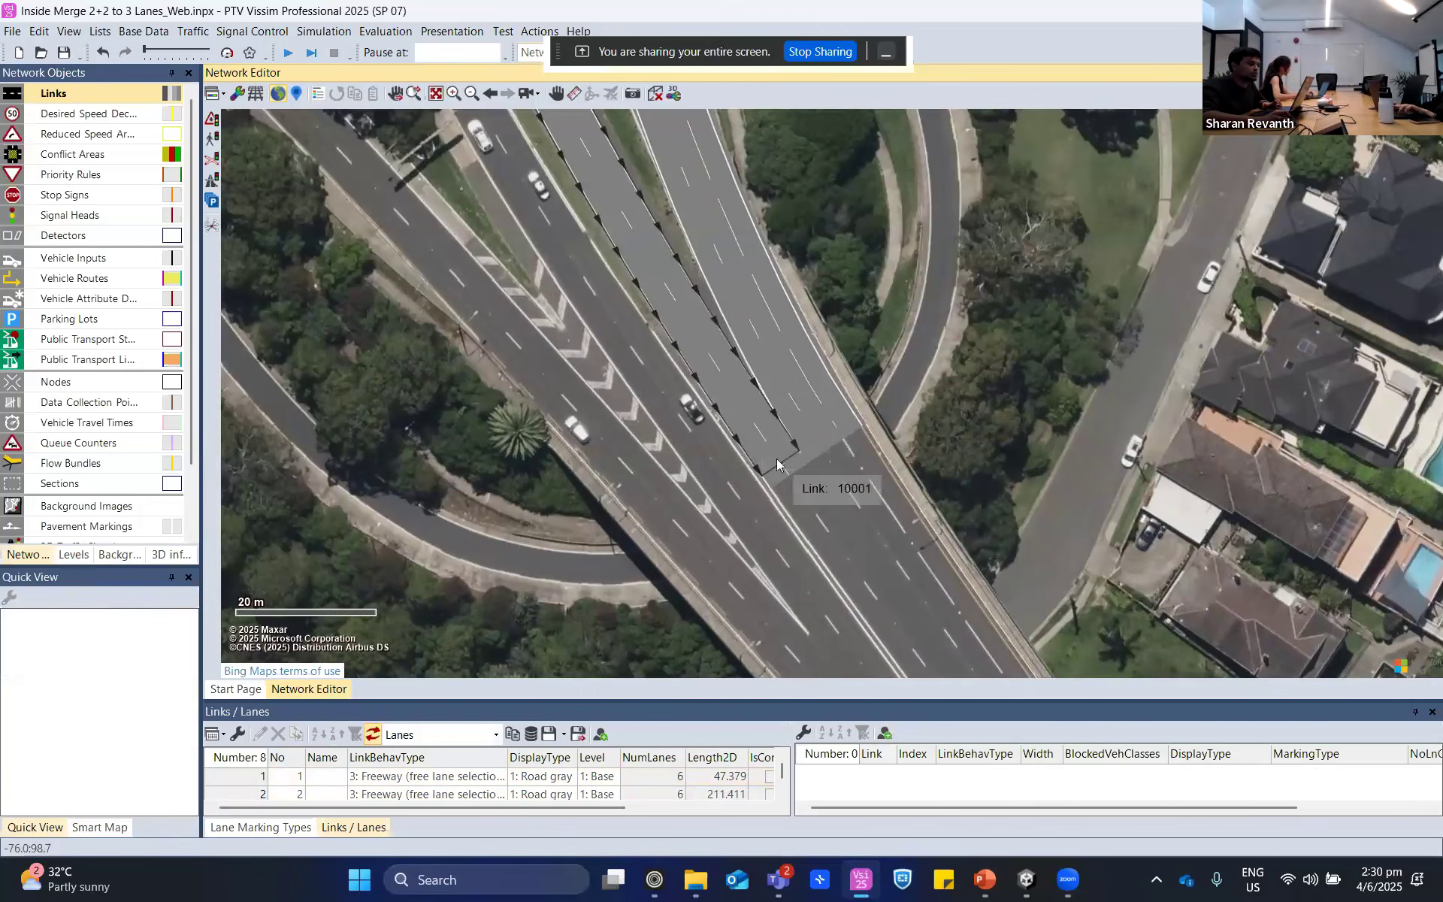
left_click(788, 473)
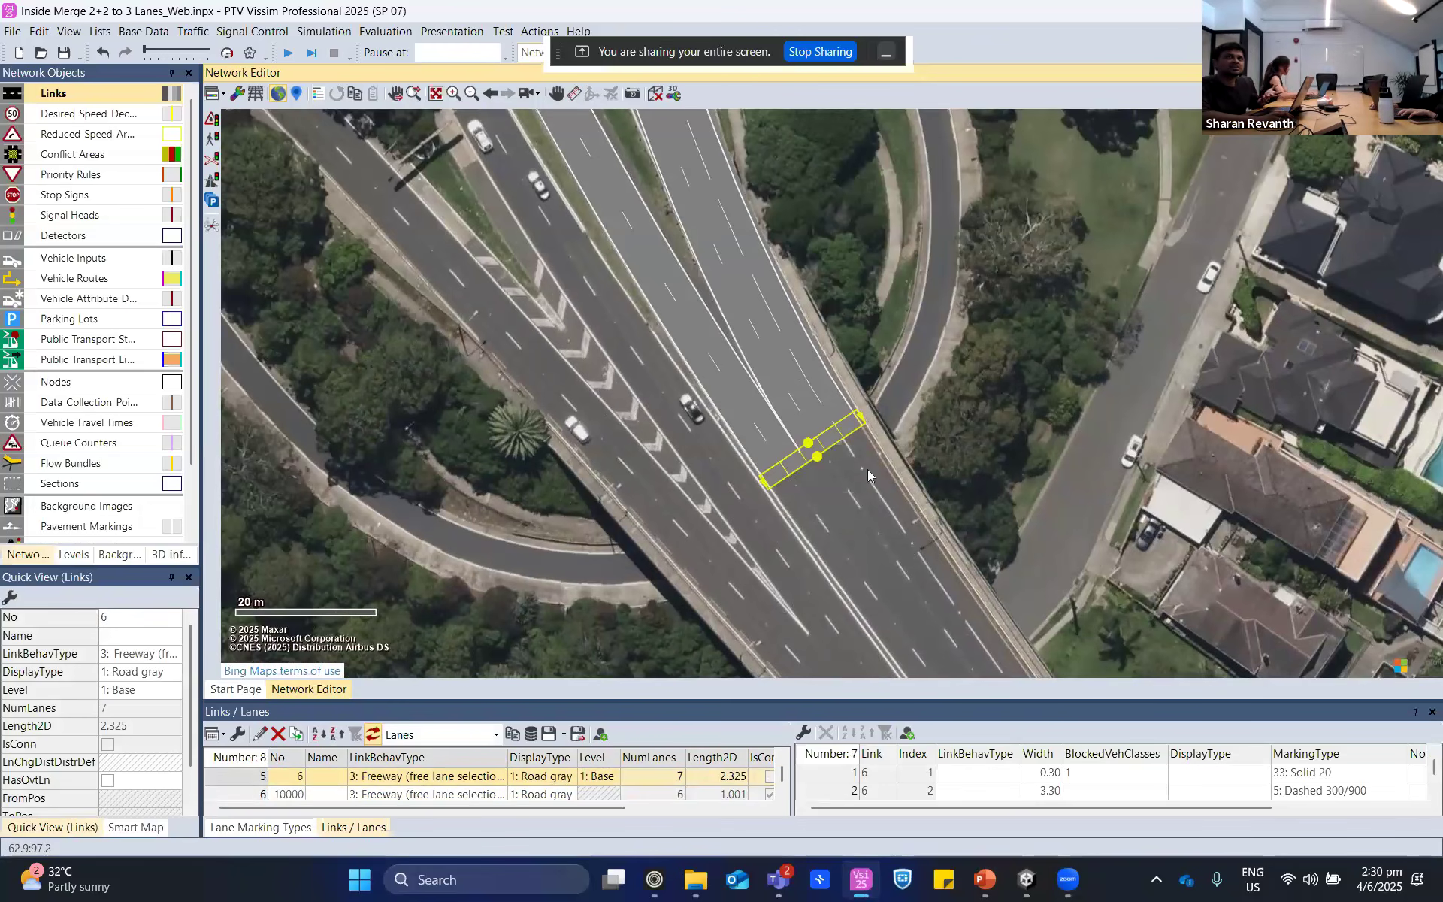
scroll(765, 310, "down", 2)
left_click_drag(751, 295, 745, 409)
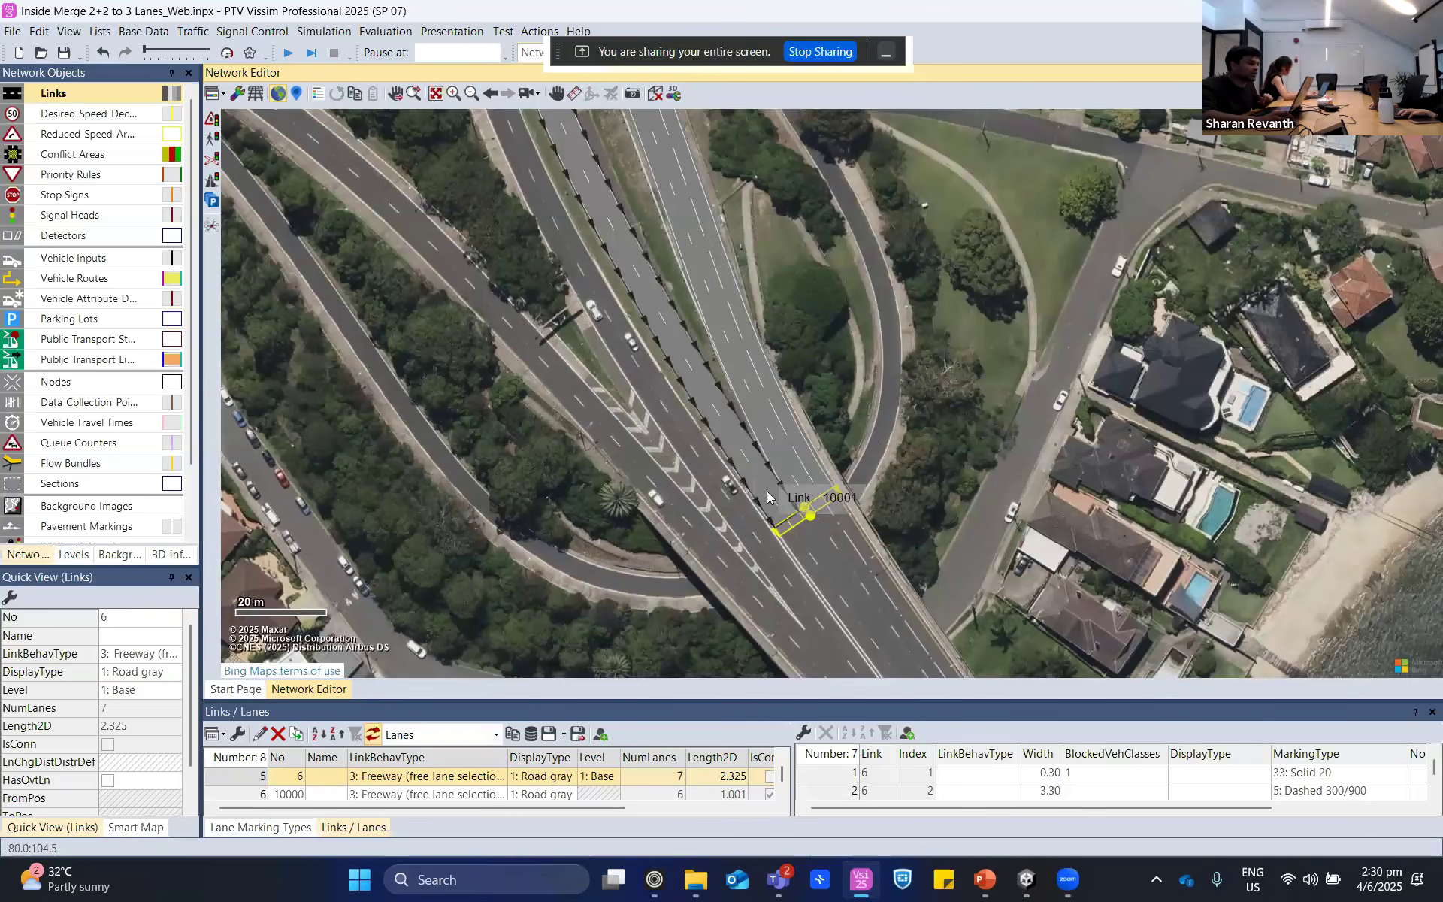
scroll(812, 538, "up", 3)
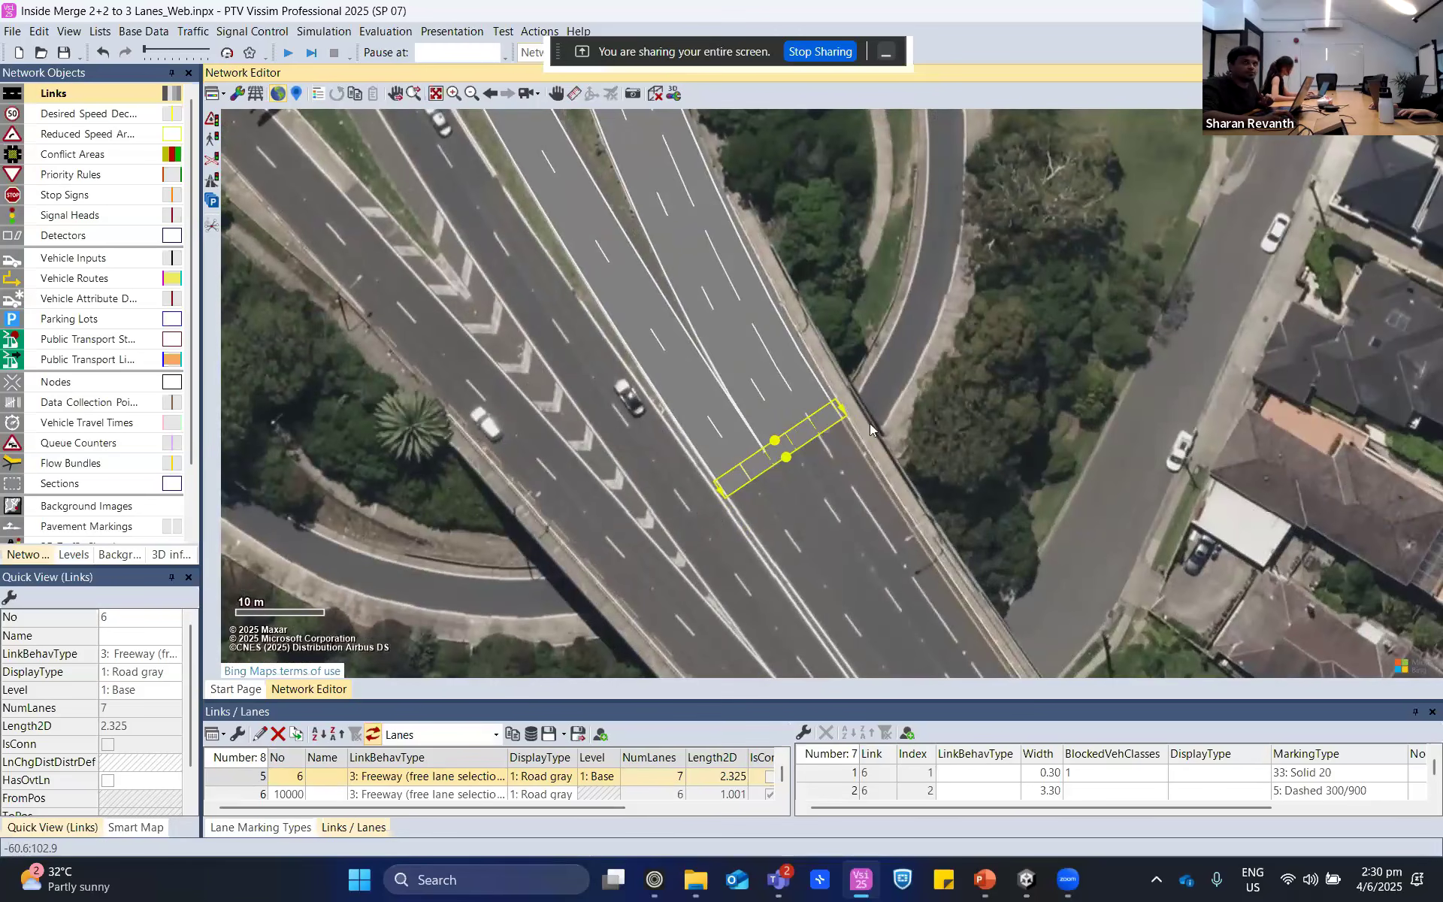
scroll(810, 532, "up", 1)
left_click(990, 497)
scroll(1120, 556, "down", 2)
left_click_drag(1122, 558, 961, 299)
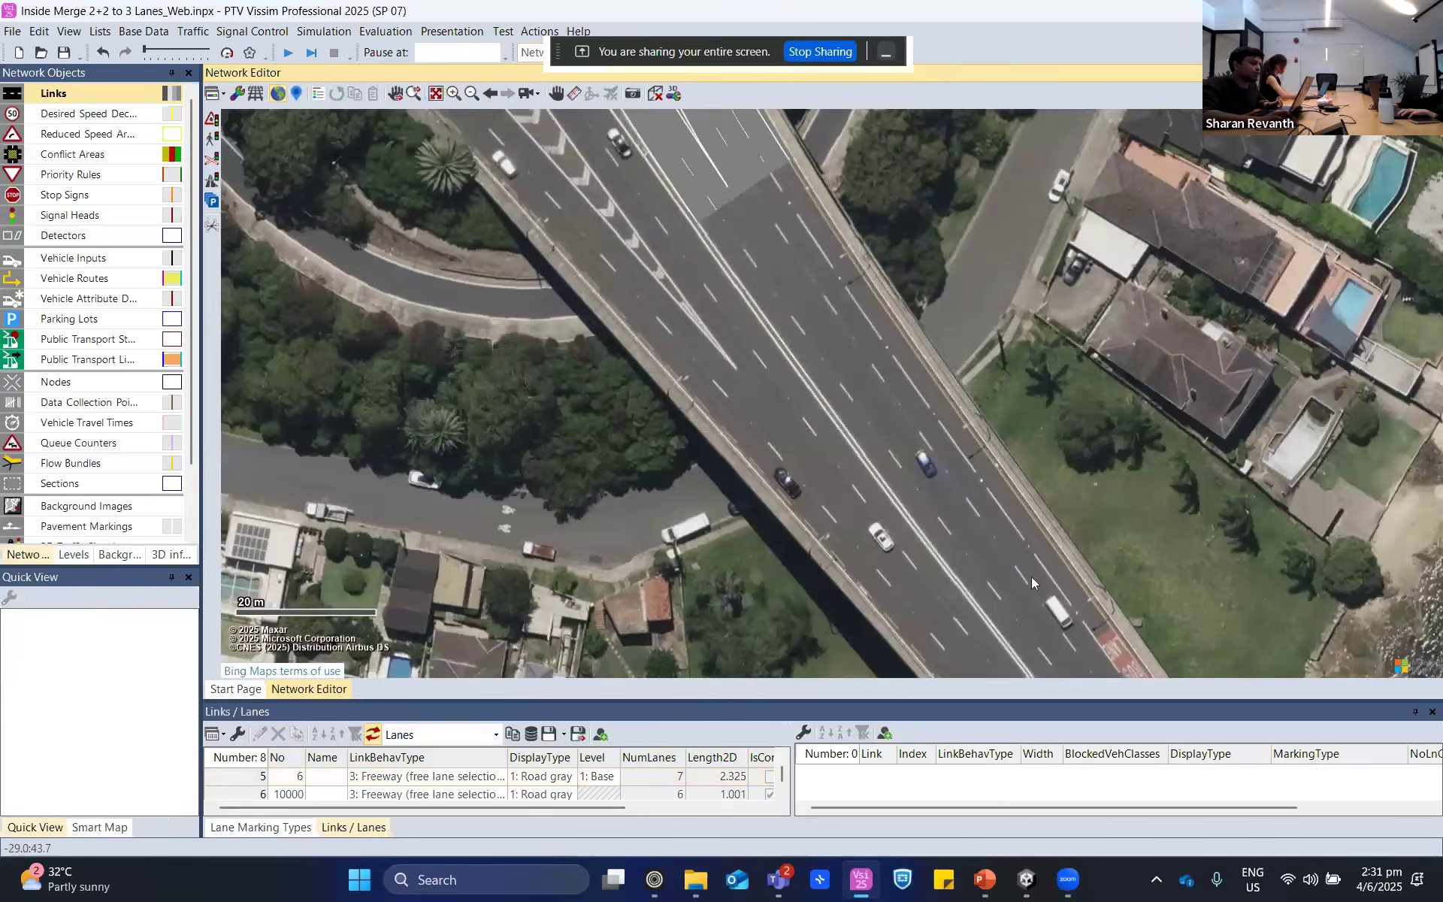
left_click_drag(1031, 576, 851, 377)
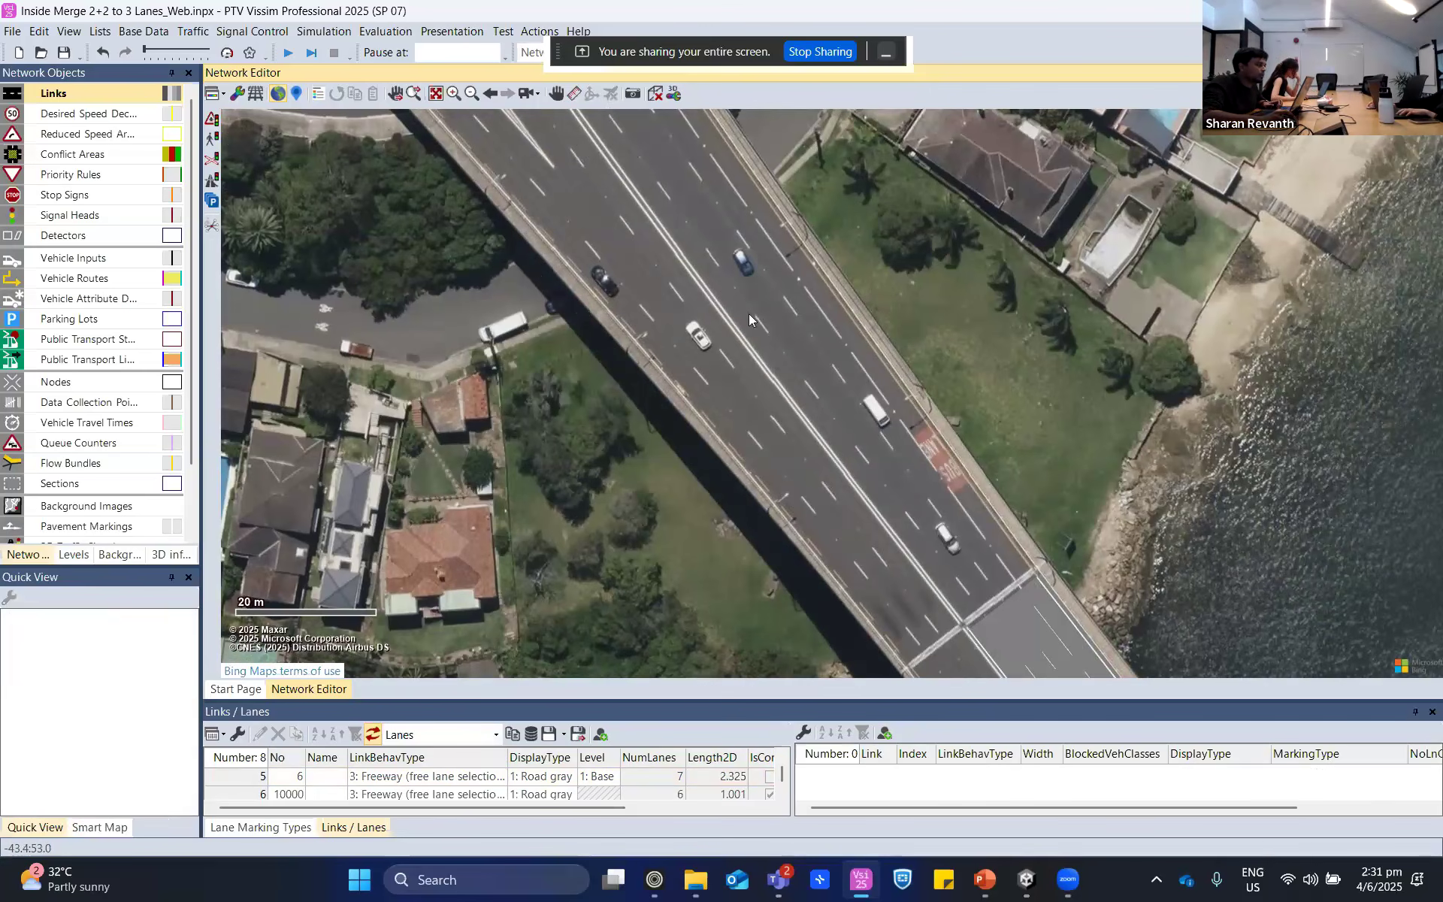
- Connect all seven lanes of the short merge link to downstream link 1 with a single connector about 110 m long
scroll(584, 304, "down", 2)
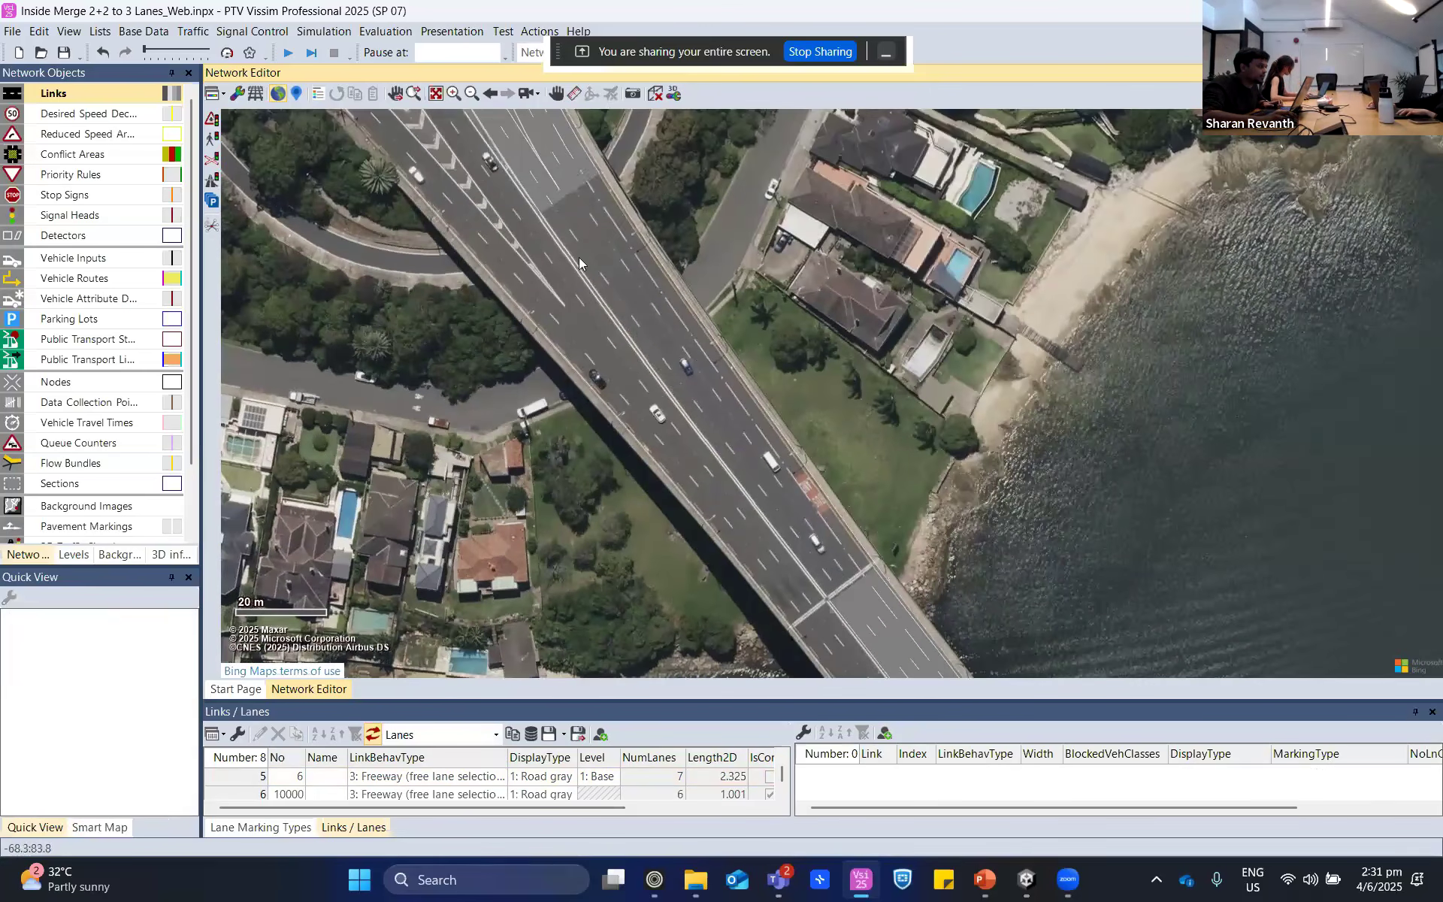
right_click(571, 186, "ctrl")
left_click_drag(571, 187, 855, 587)
left_click_drag(854, 586, 856, 587)
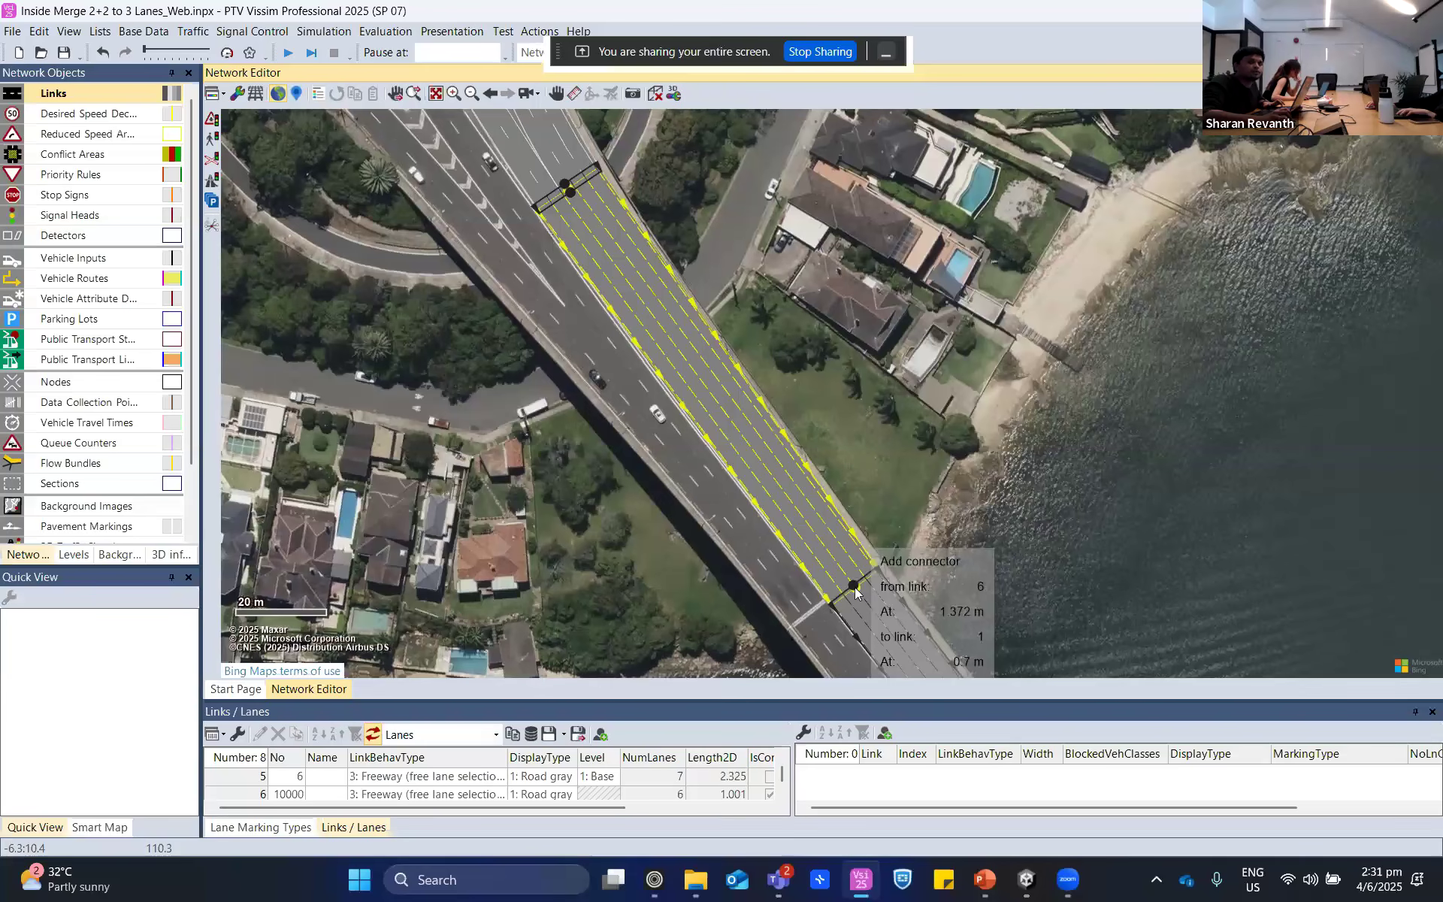
left_click_drag(854, 584, 854, 584)
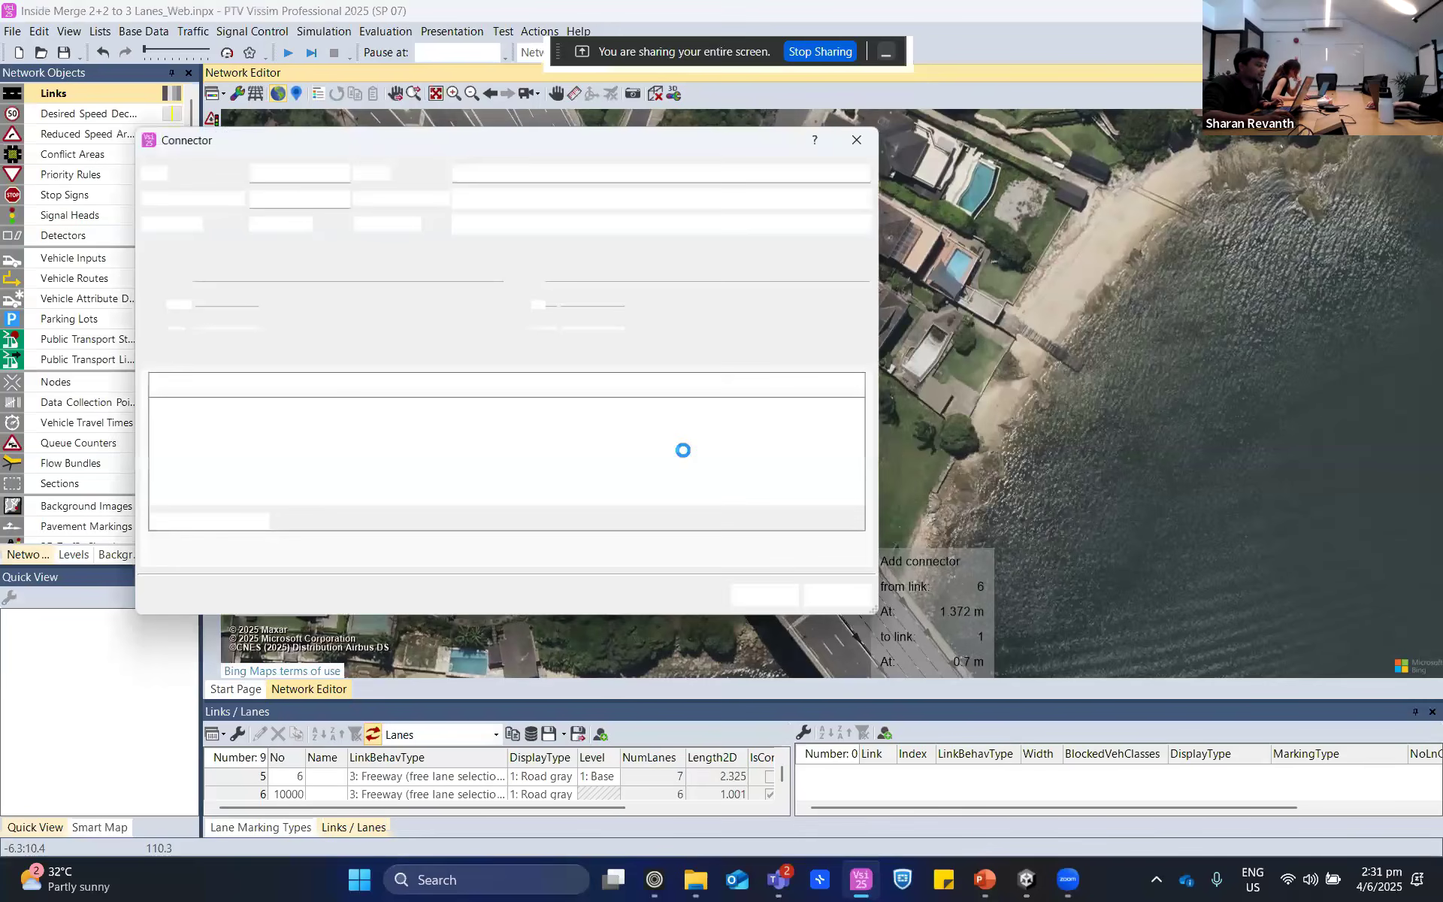
left_click(789, 601)
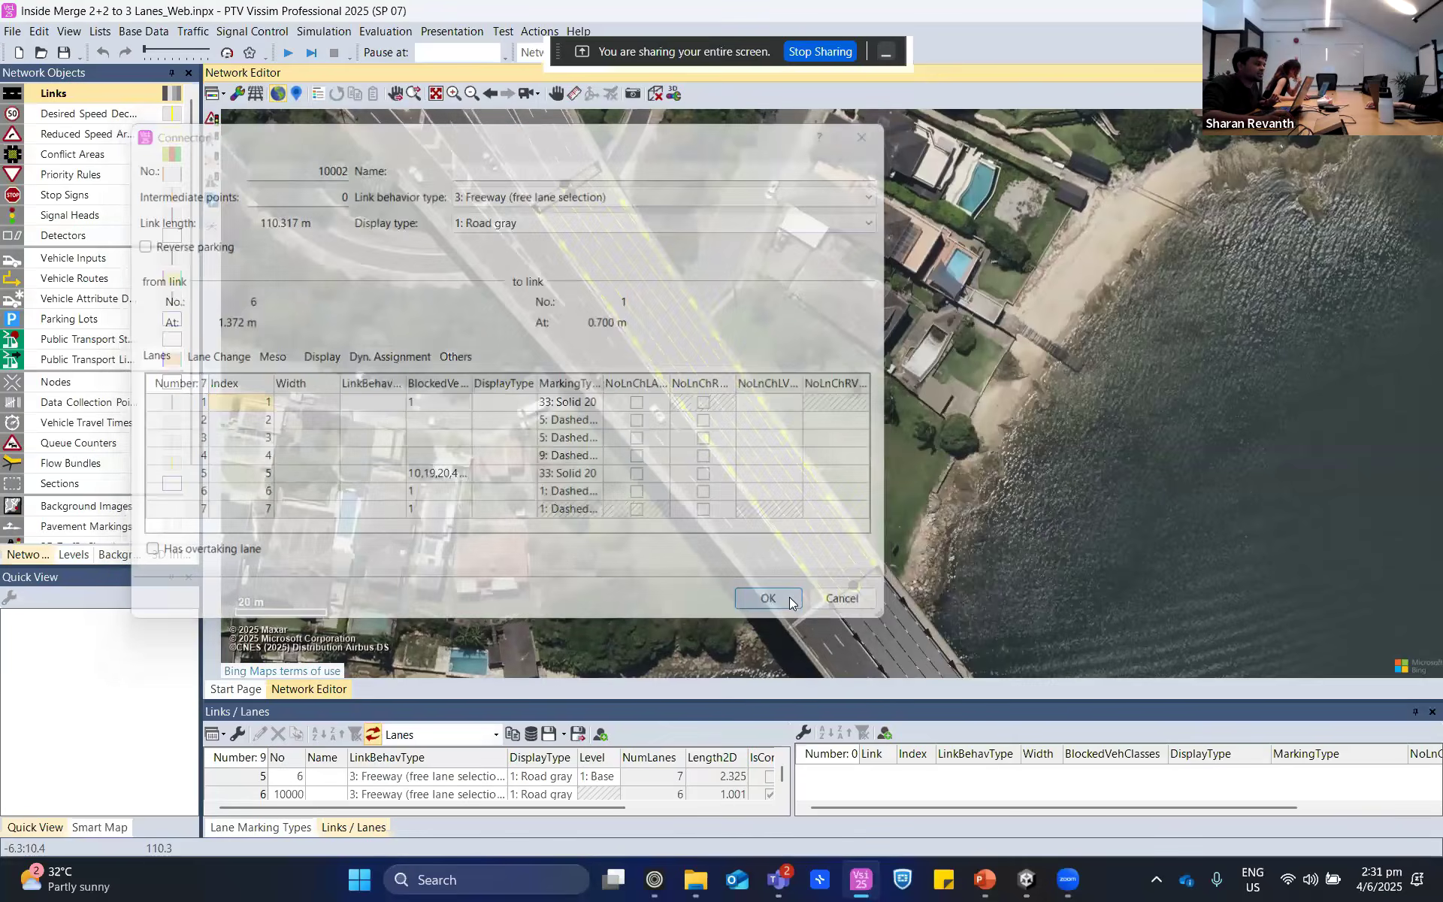
- Examine how the seven-lane connector runs between the merge link and the bridge link against the aerial map
scroll(777, 387, "up", 4)
left_click(828, 347)
scroll(830, 345, "down", 3)
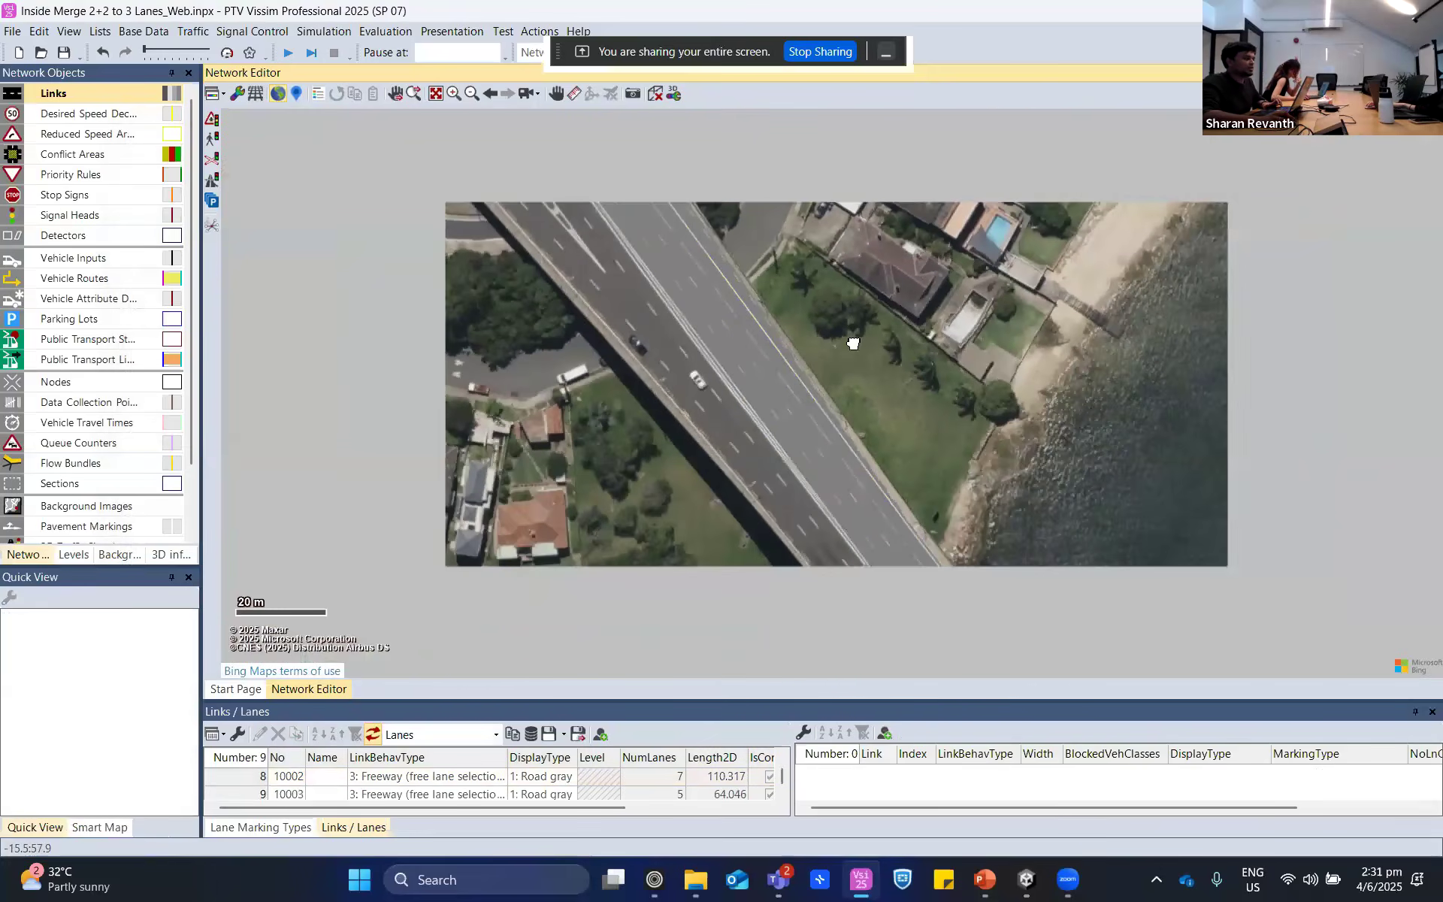
left_click_drag(920, 558, 905, 377)
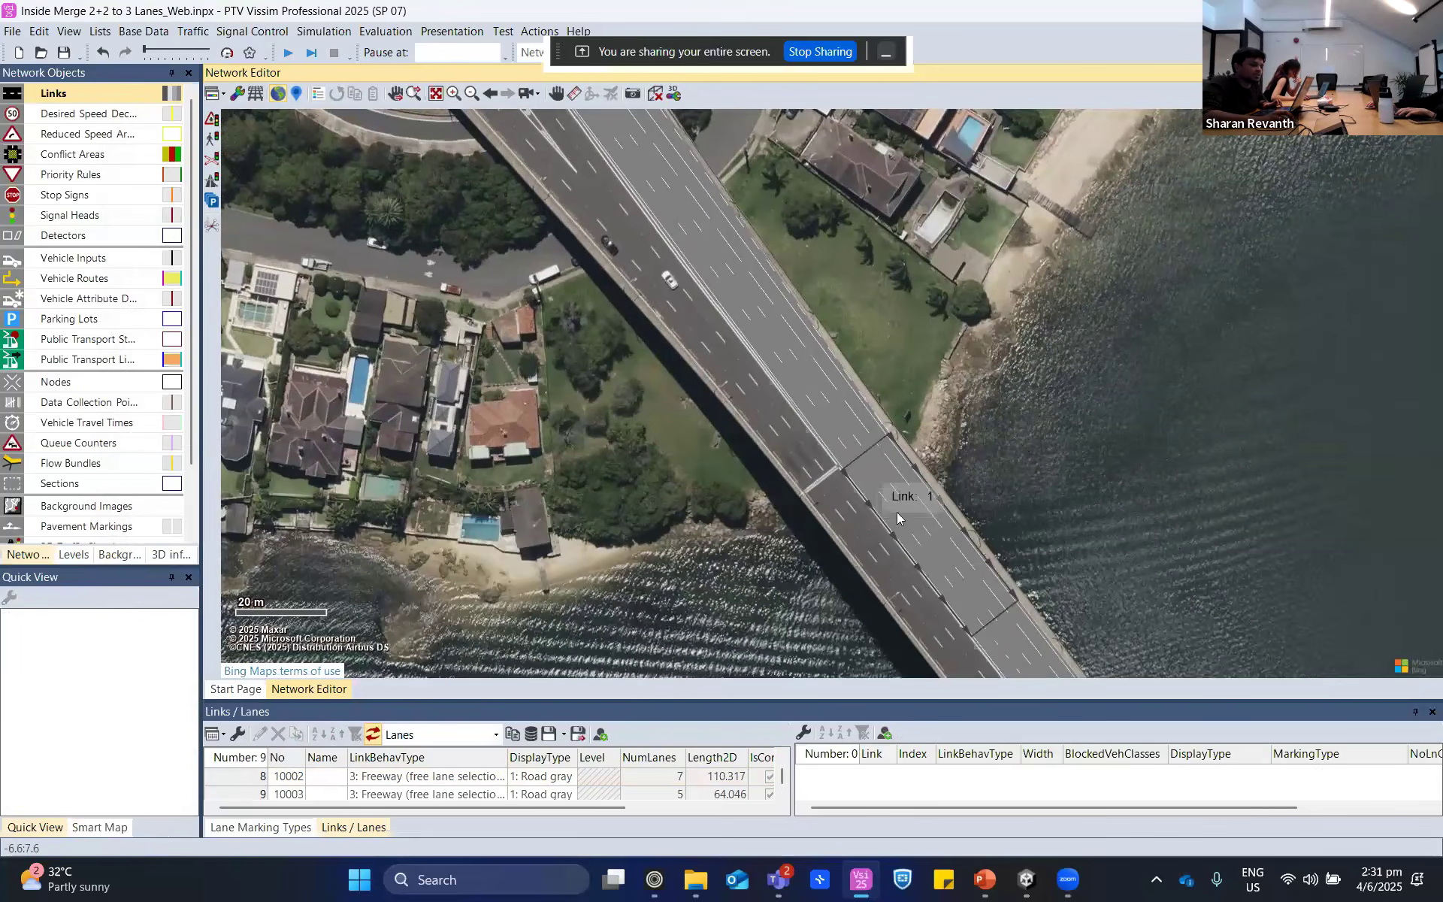
scroll(896, 512, "up", 1)
left_click_drag(713, 211, 973, 635)
left_click_drag(911, 542, 939, 321)
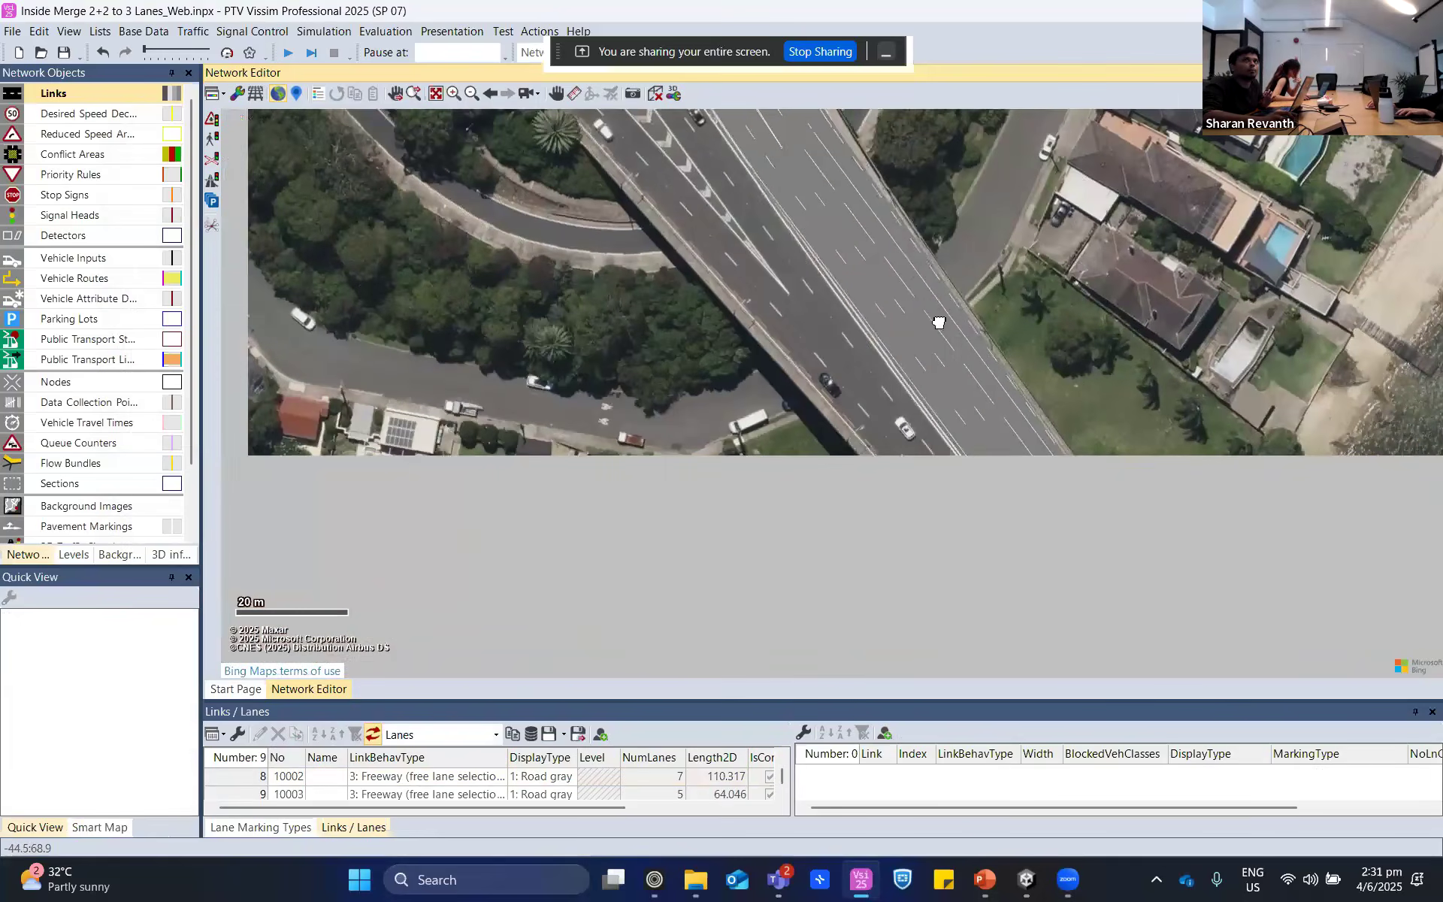
left_click(953, 350)
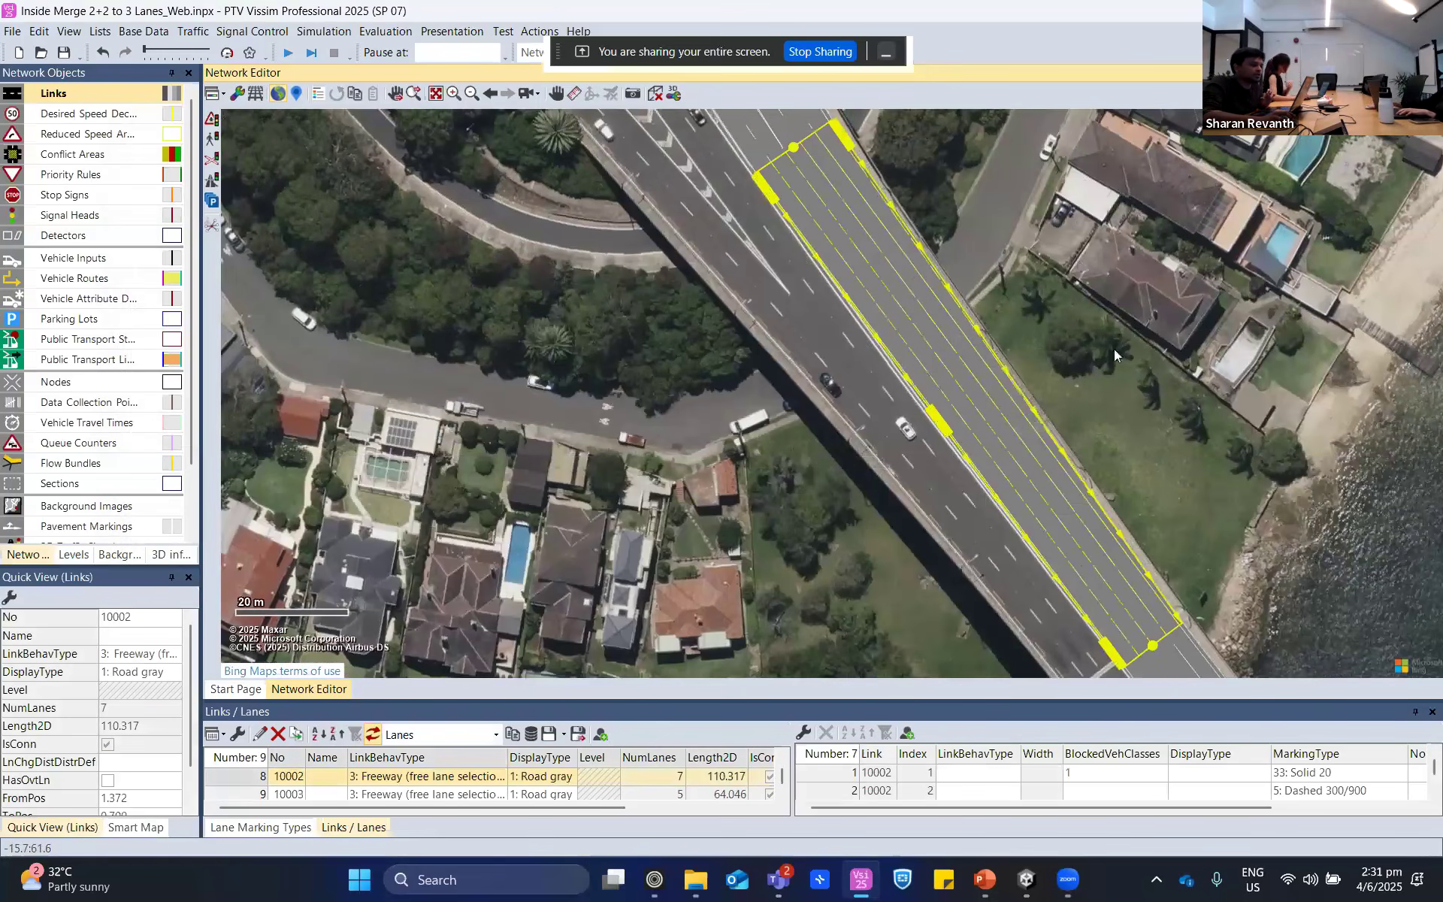
left_click_drag(1178, 577, 1126, 466)
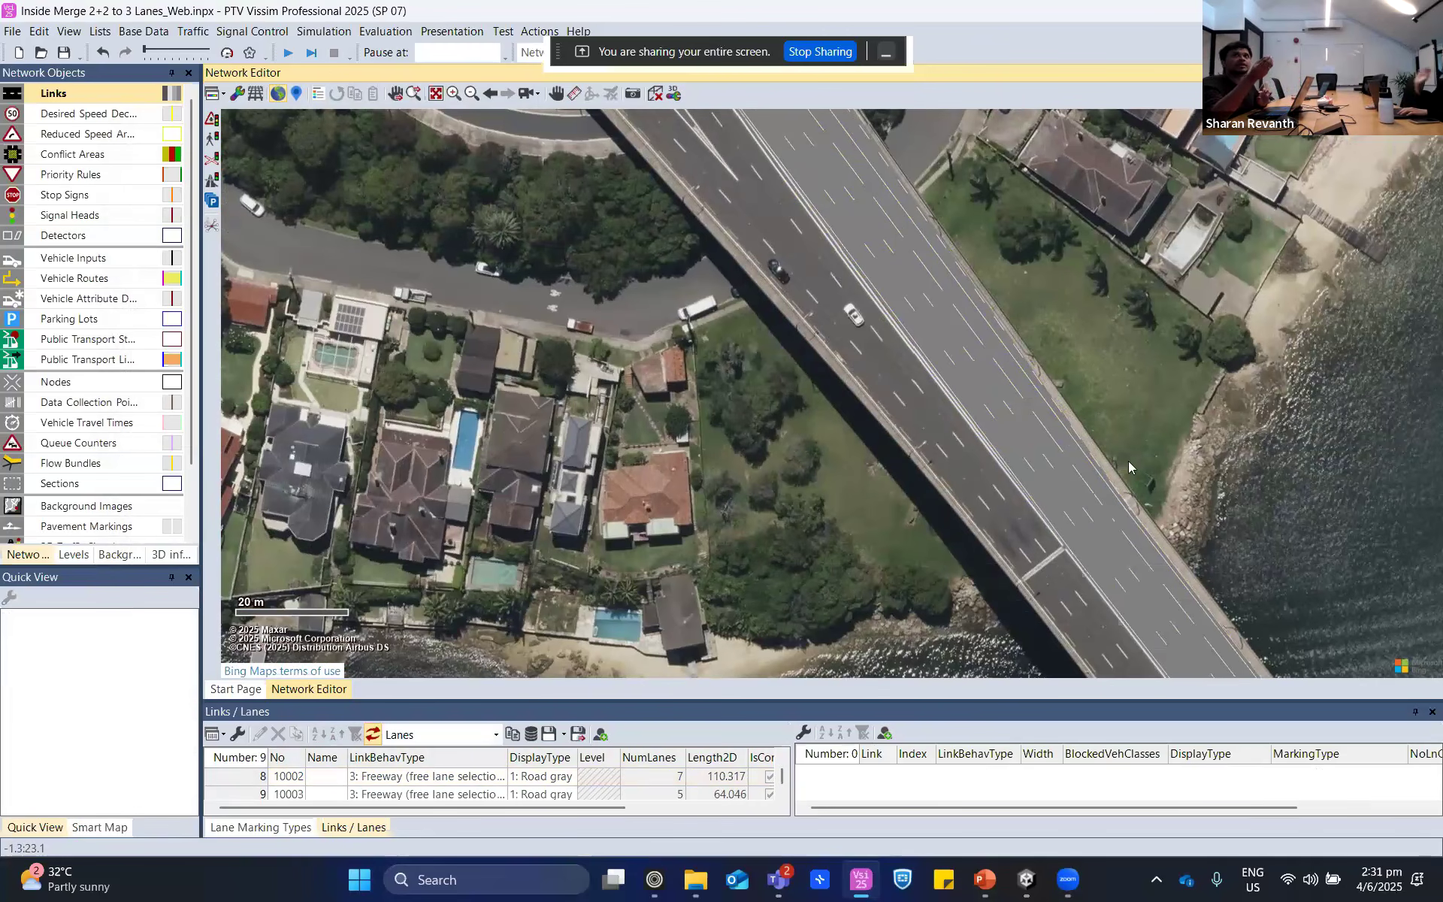
left_click_drag(1139, 414, 1169, 597)
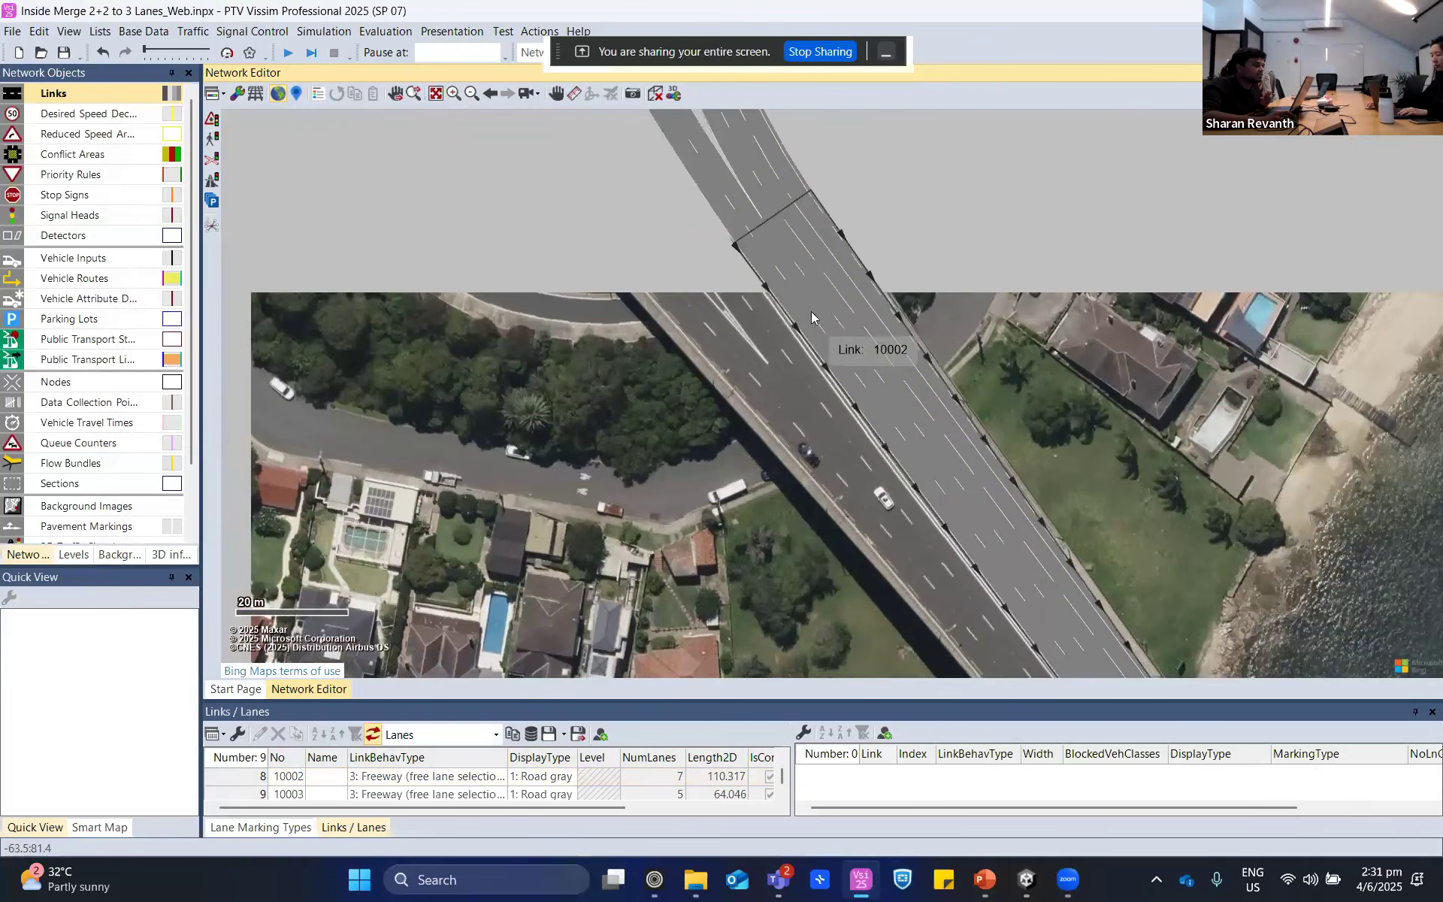
scroll(810, 218, "up", 3)
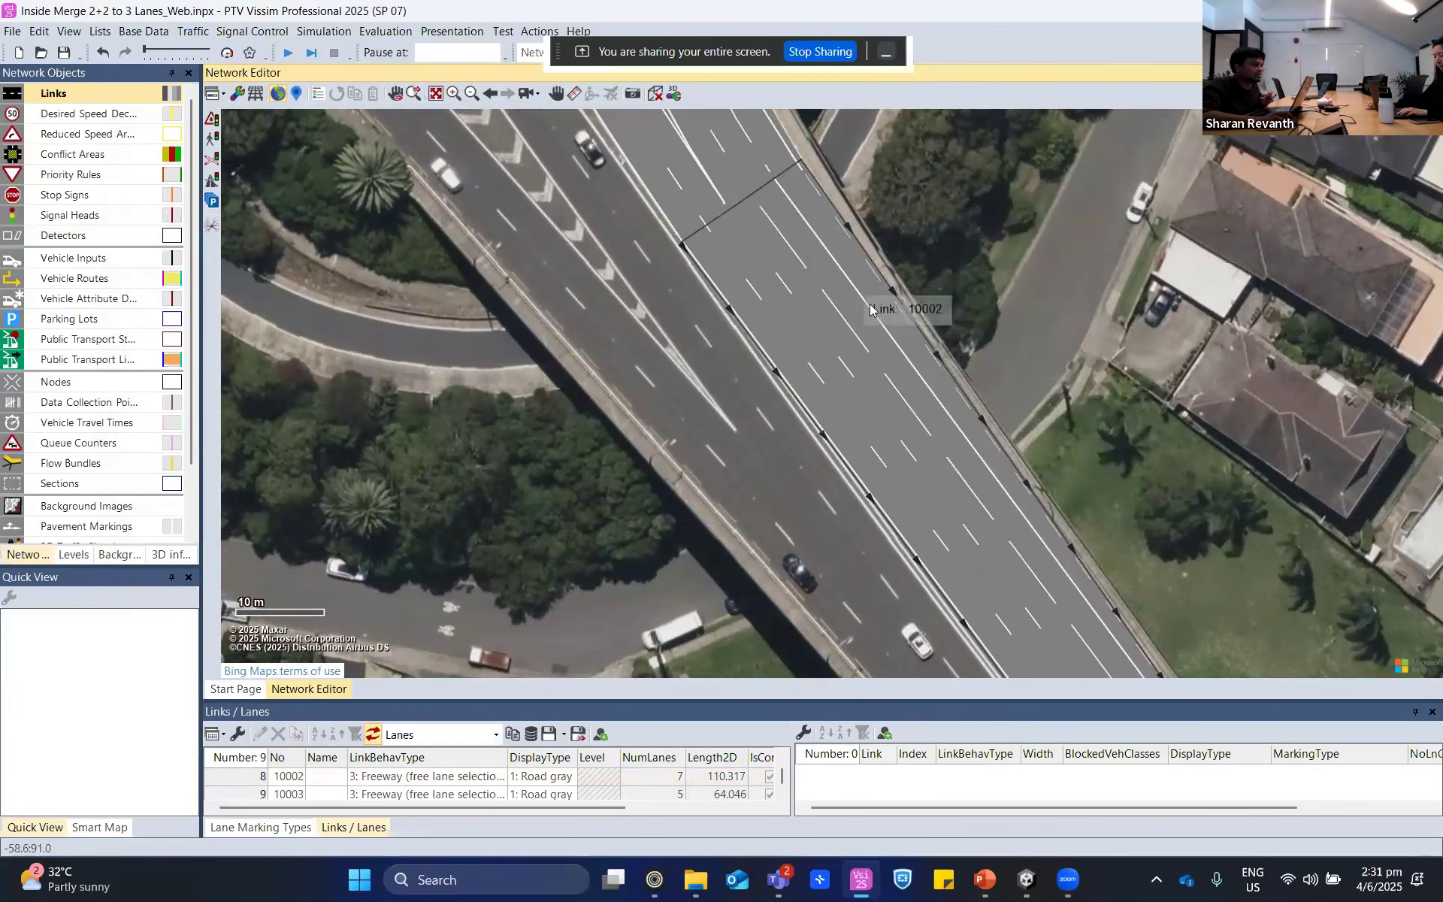
left_click(956, 435)
scroll(981, 440, "down", 3)
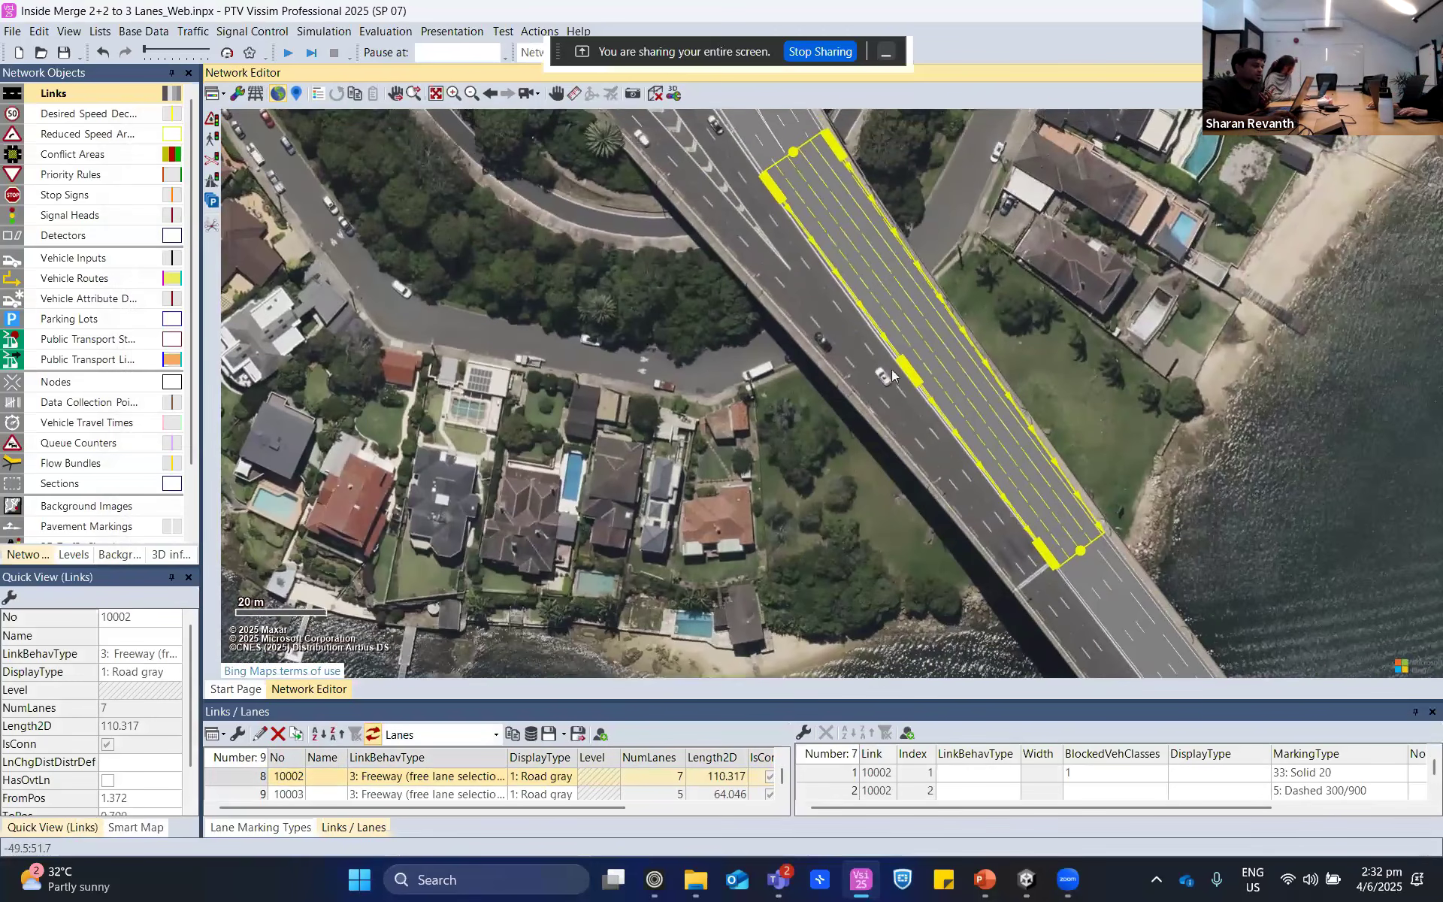
left_click(1079, 360)
- Narrow the seven-lane connector to three lanes and shift both its ends towards the median side of the highway
left_click(920, 305)
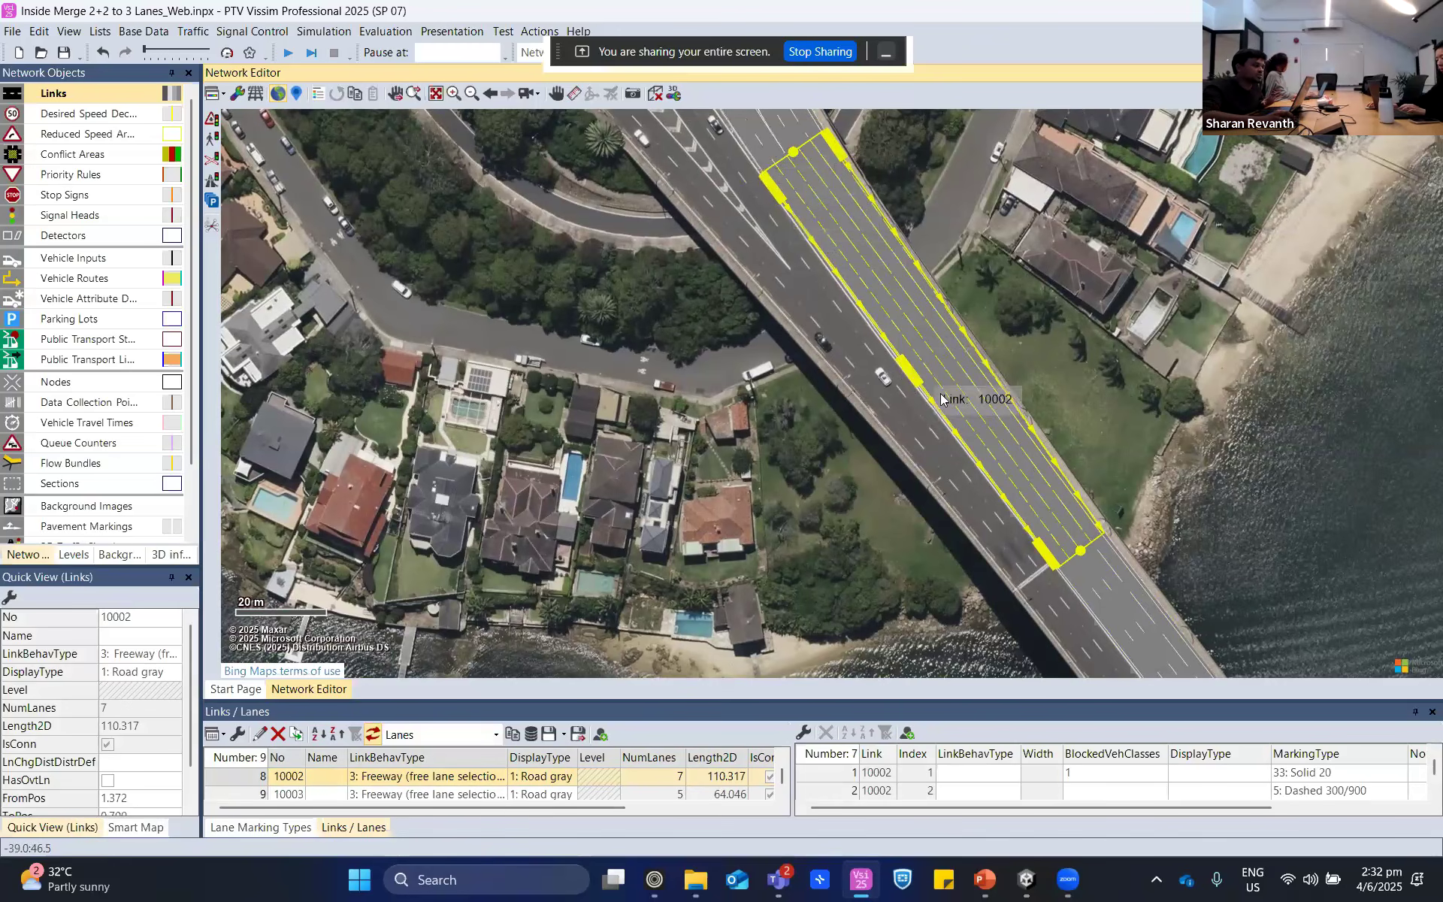
left_click_drag(914, 368, 943, 348)
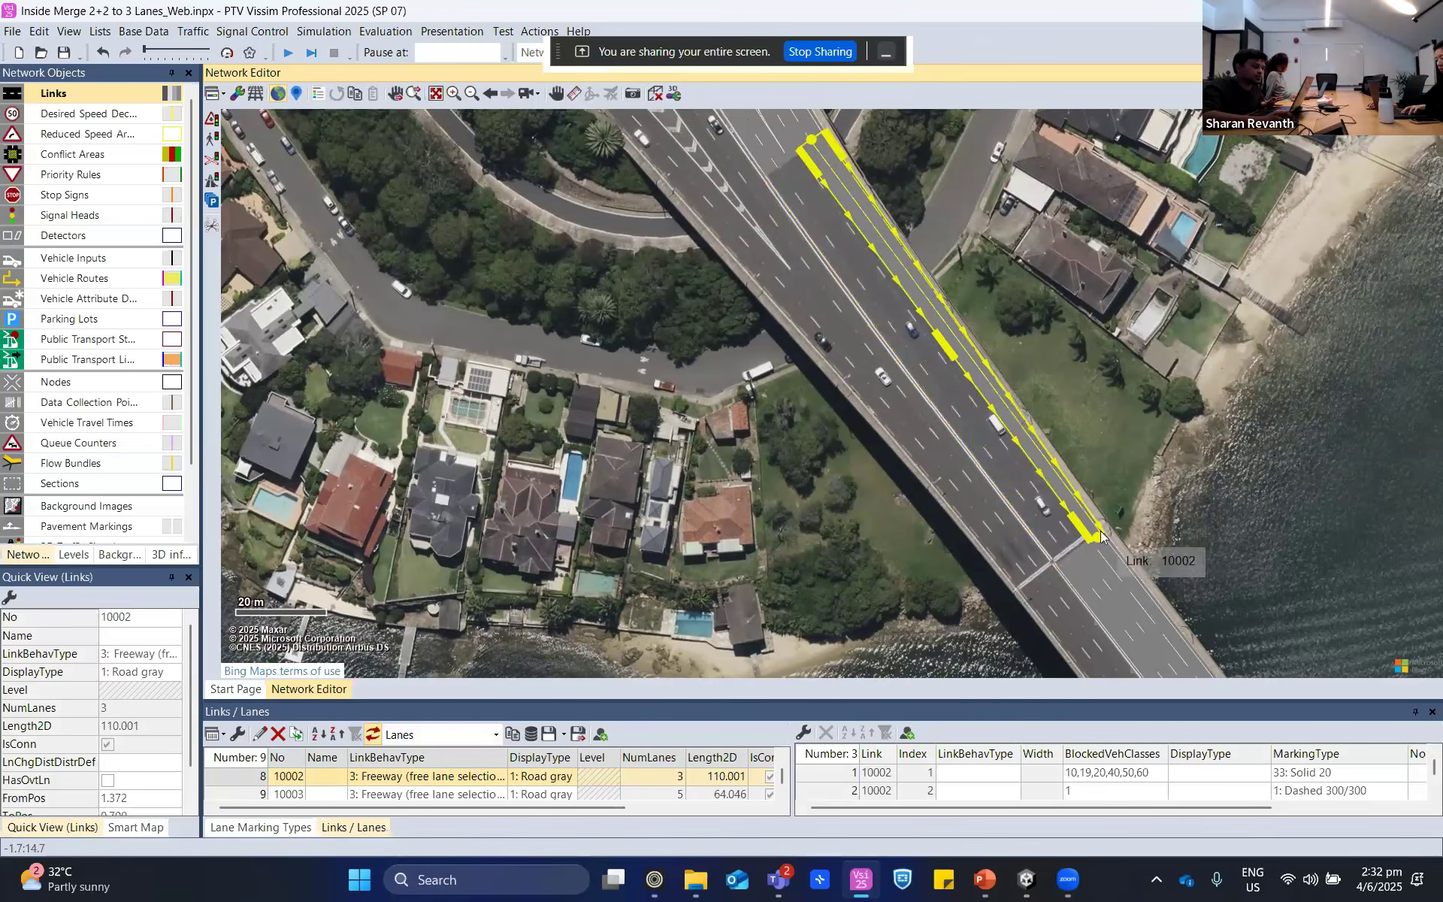
left_click_drag(1096, 548, 1067, 558)
left_click_drag(812, 140, 787, 162)
left_click(994, 230)
scroll(982, 360, "down", 3)
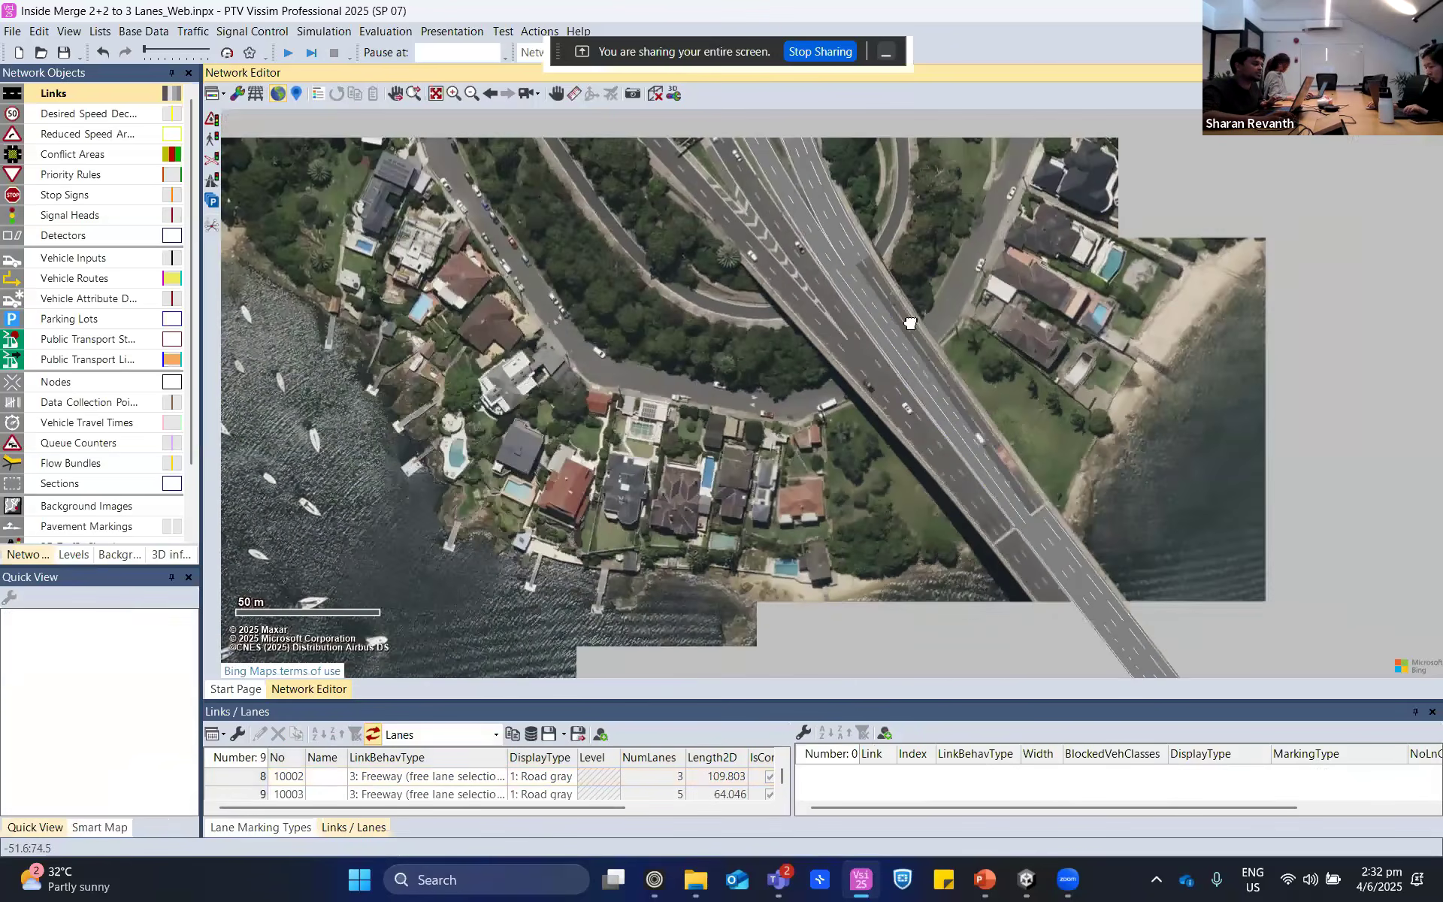
- Reduce the three-lane connector to two lanes along the median side
left_click(867, 406)
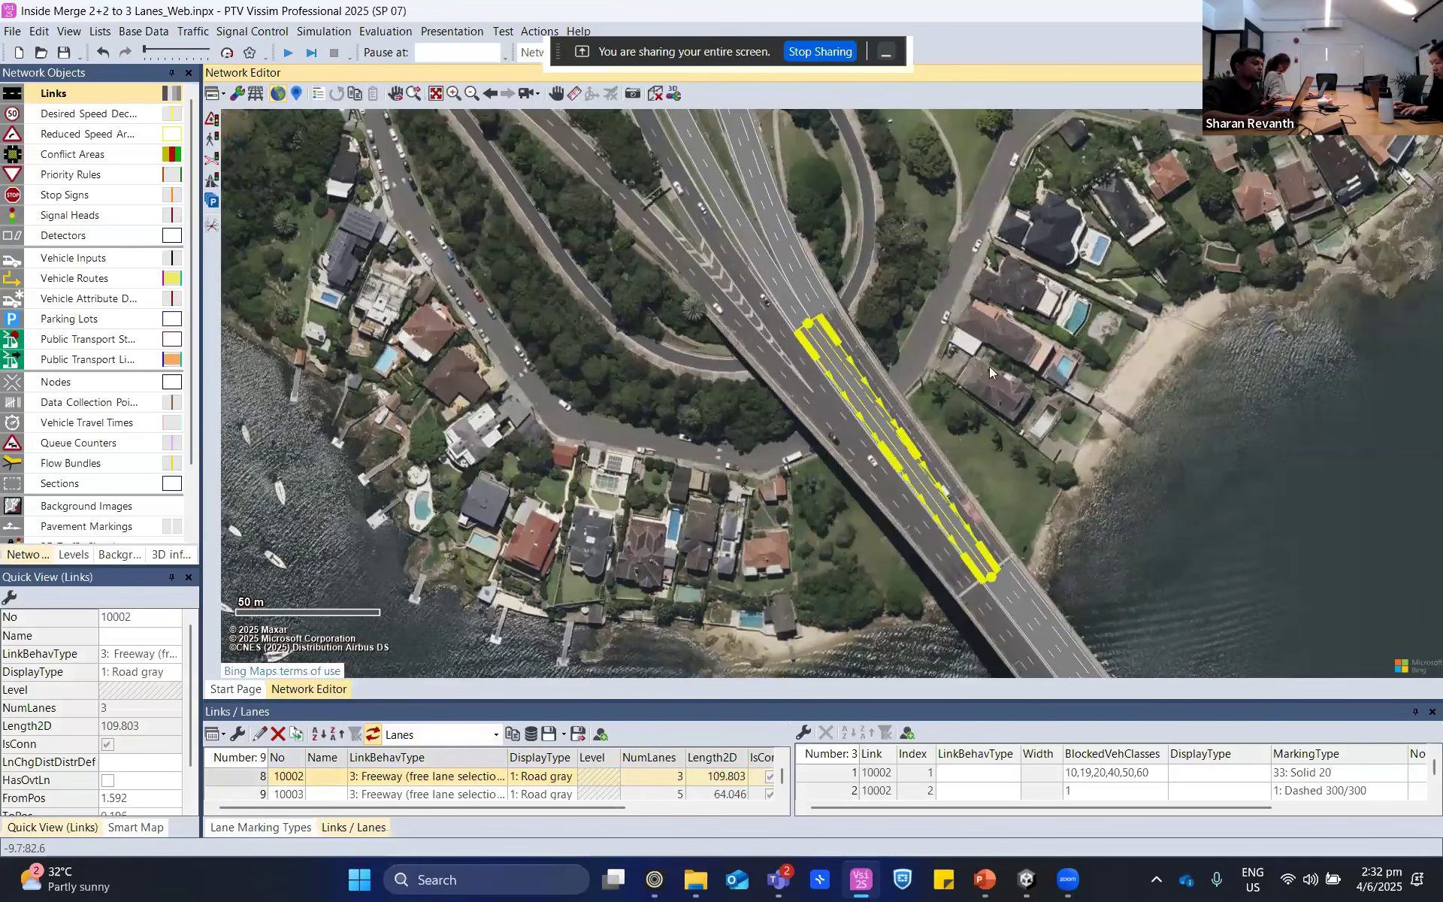
scroll(990, 367, "up", 2)
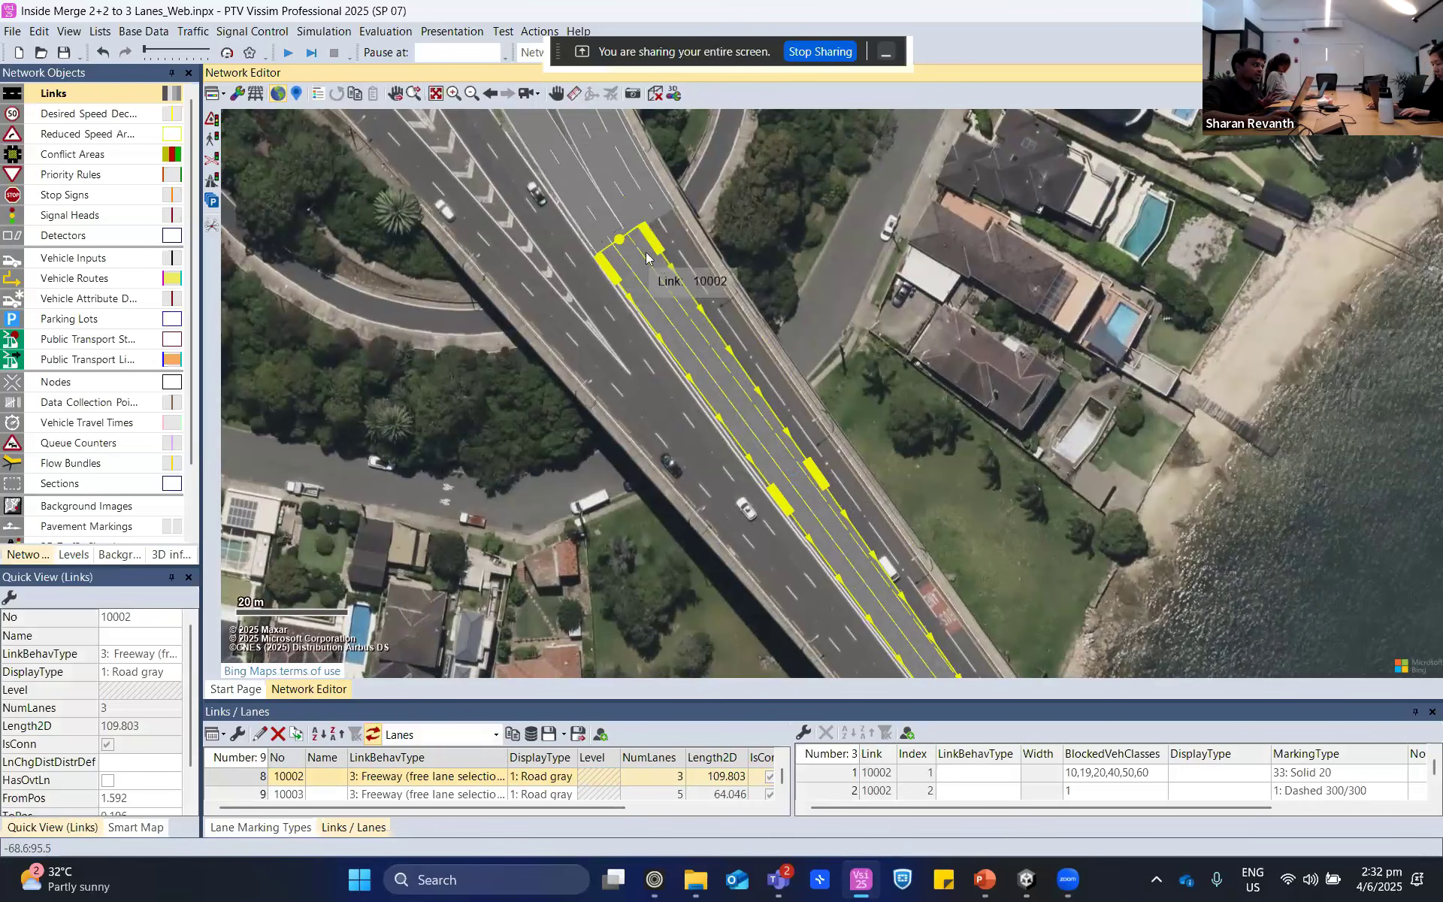
left_click_drag(651, 238, 636, 248)
left_click_drag(909, 459, 895, 363)
left_click_drag(969, 614, 954, 616)
left_click(1084, 466)
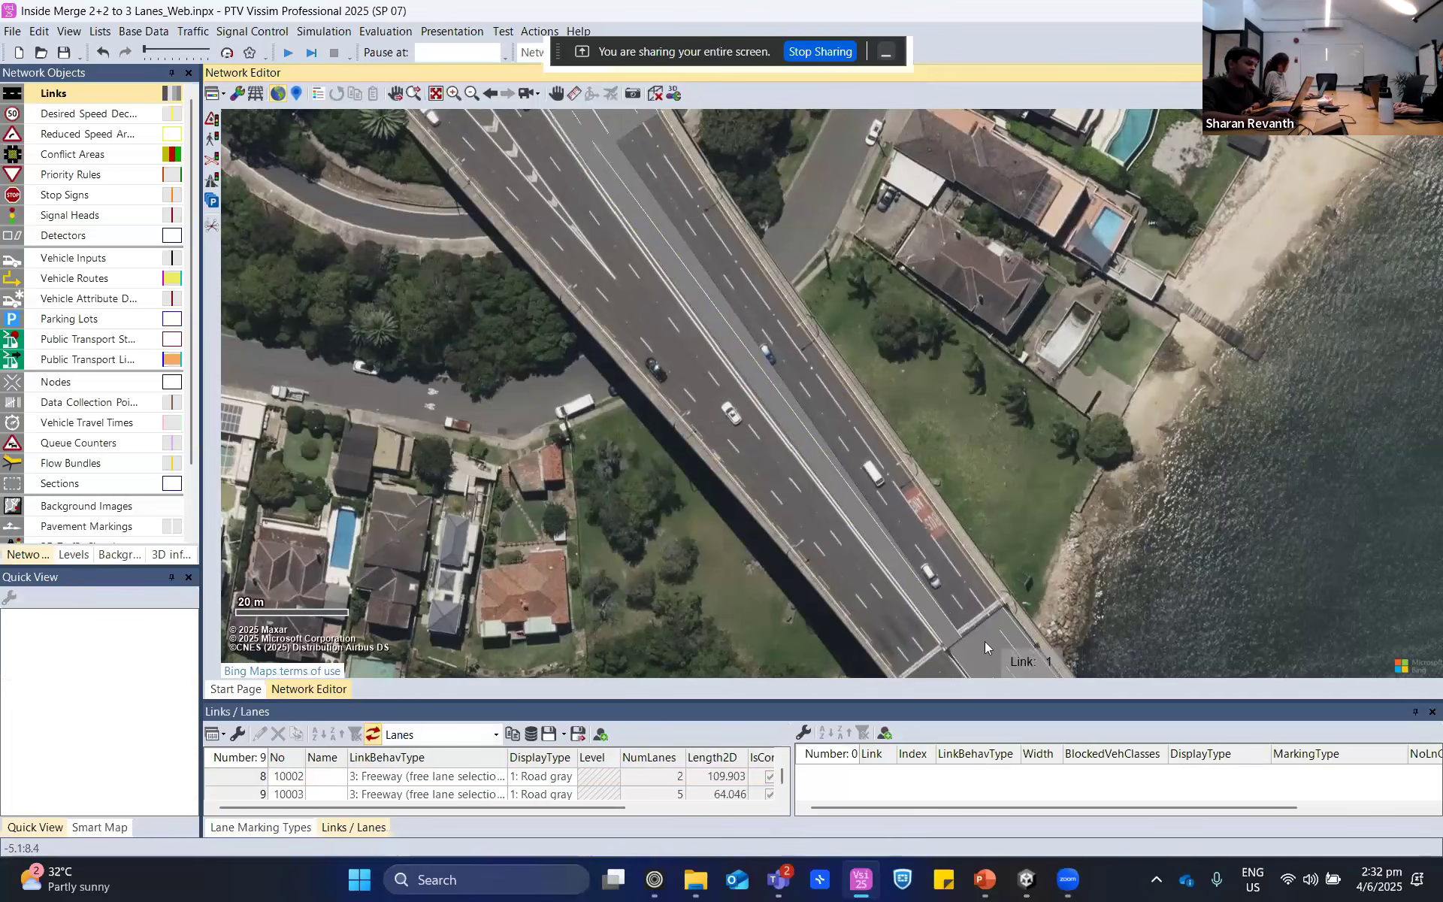
left_click(790, 410)
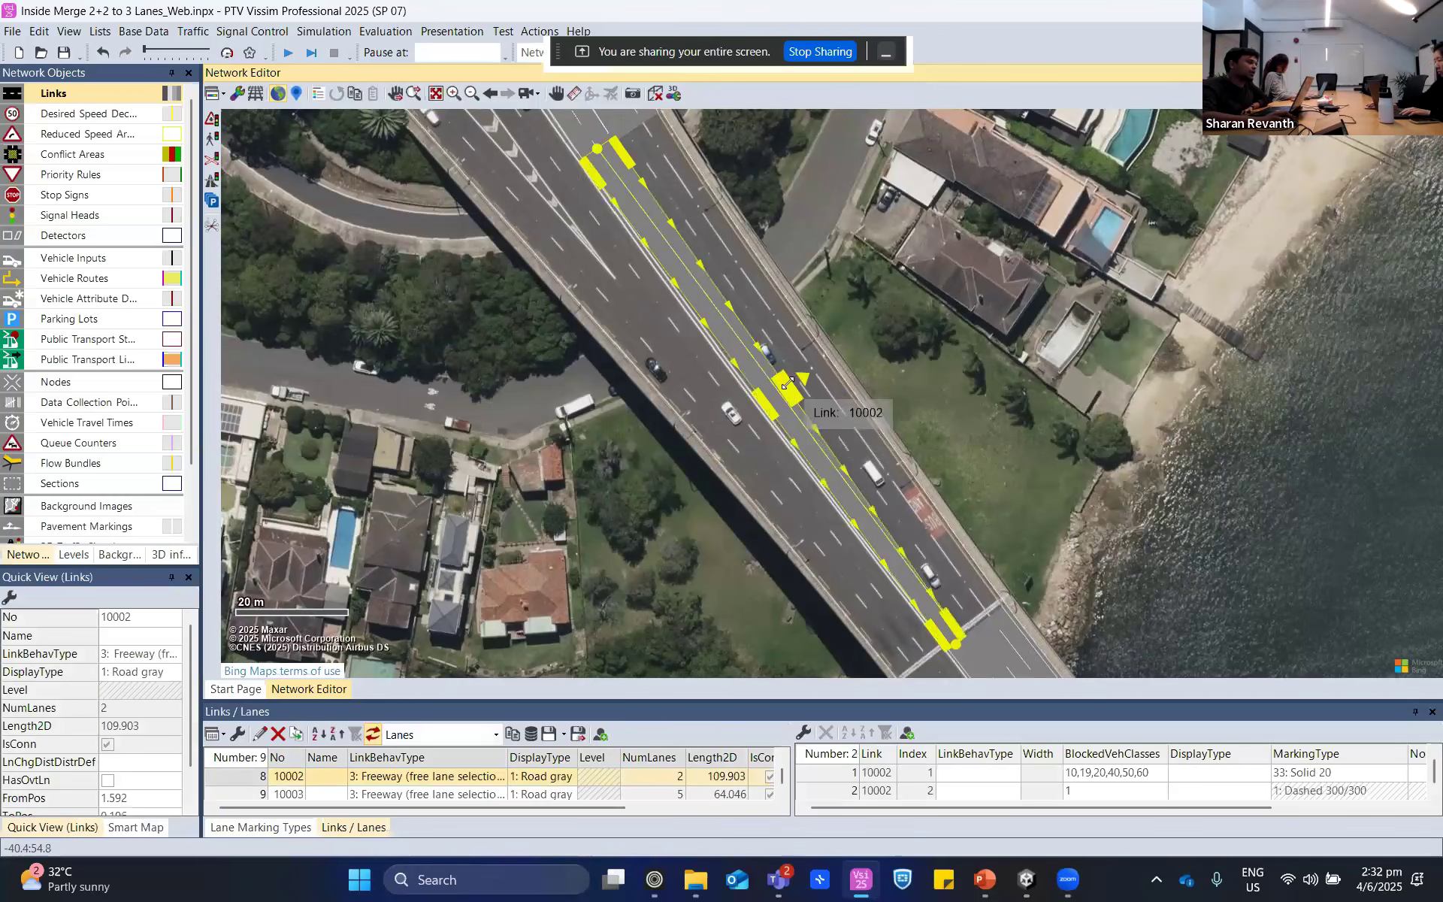
- Widen the two-lane connector to six lanes, extending it from the median side towards the outer edge of the bridge
left_click_drag(788, 383, 808, 371)
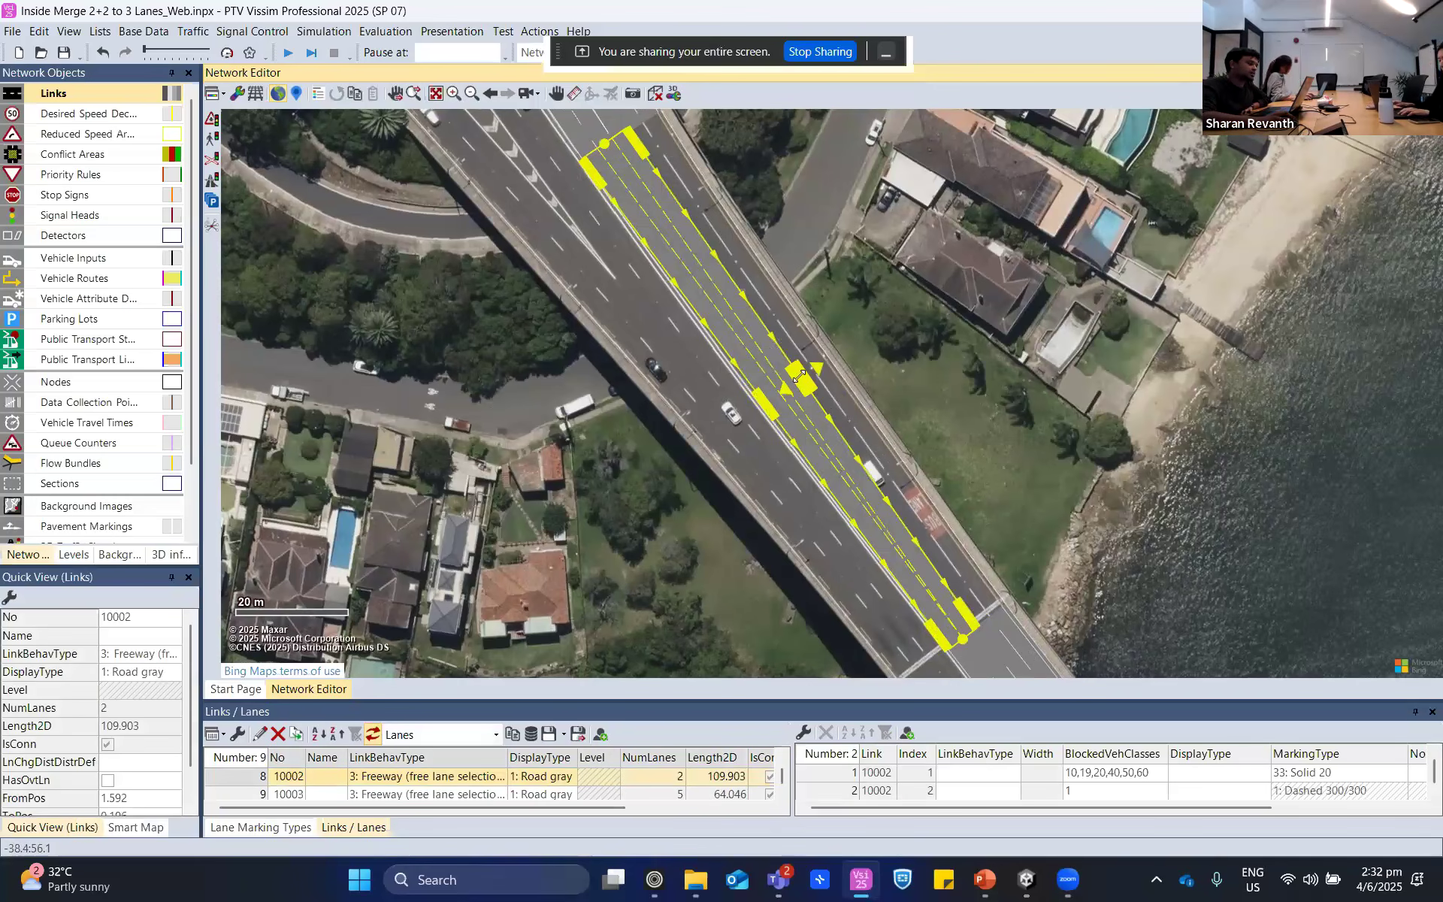
left_click(904, 368)
left_click(802, 391)
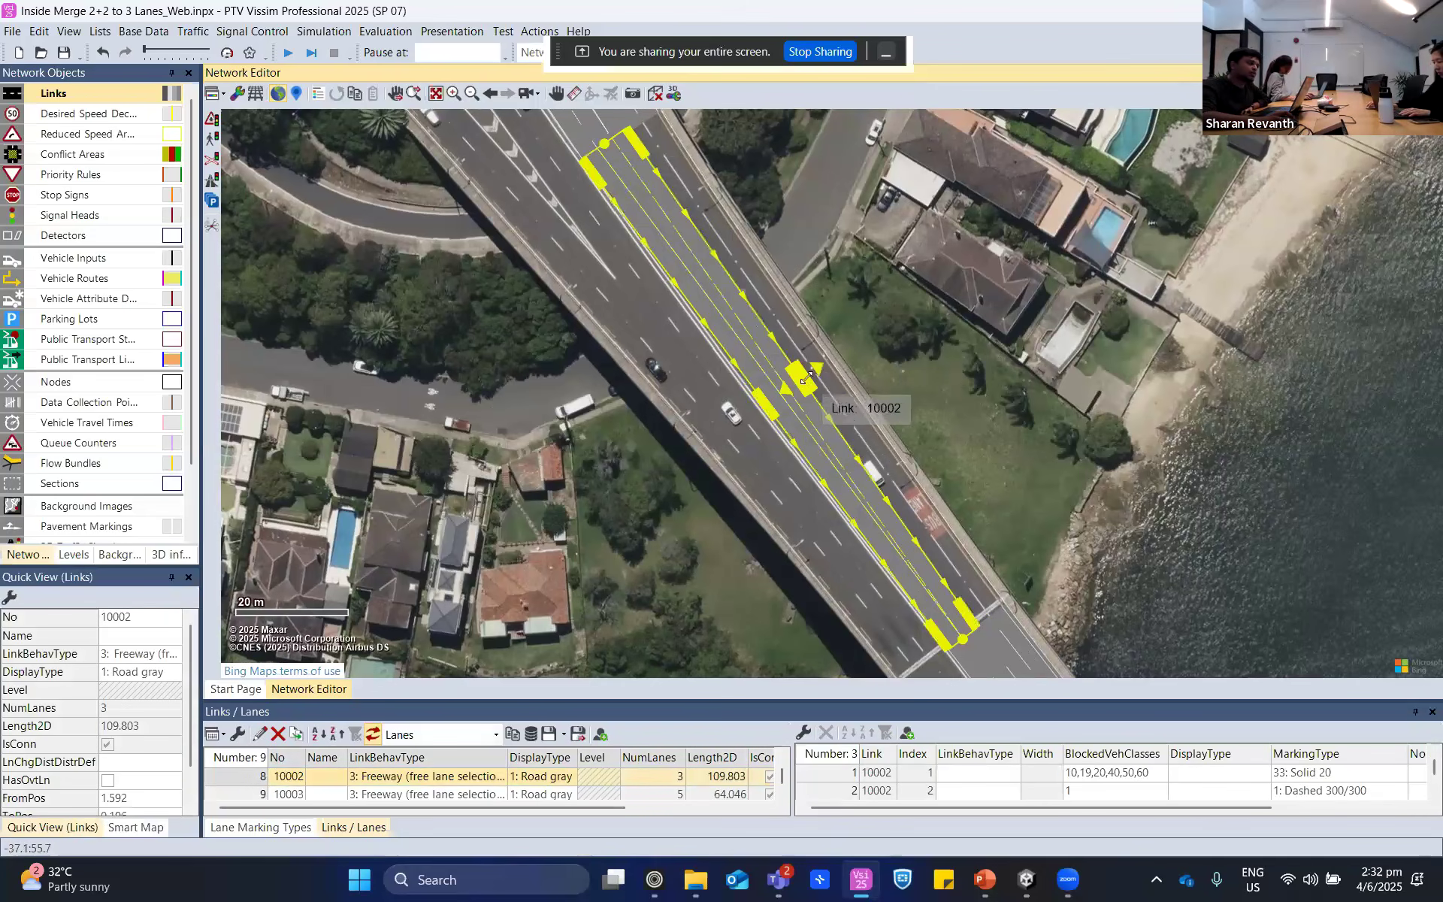
left_click_drag(806, 378, 825, 367)
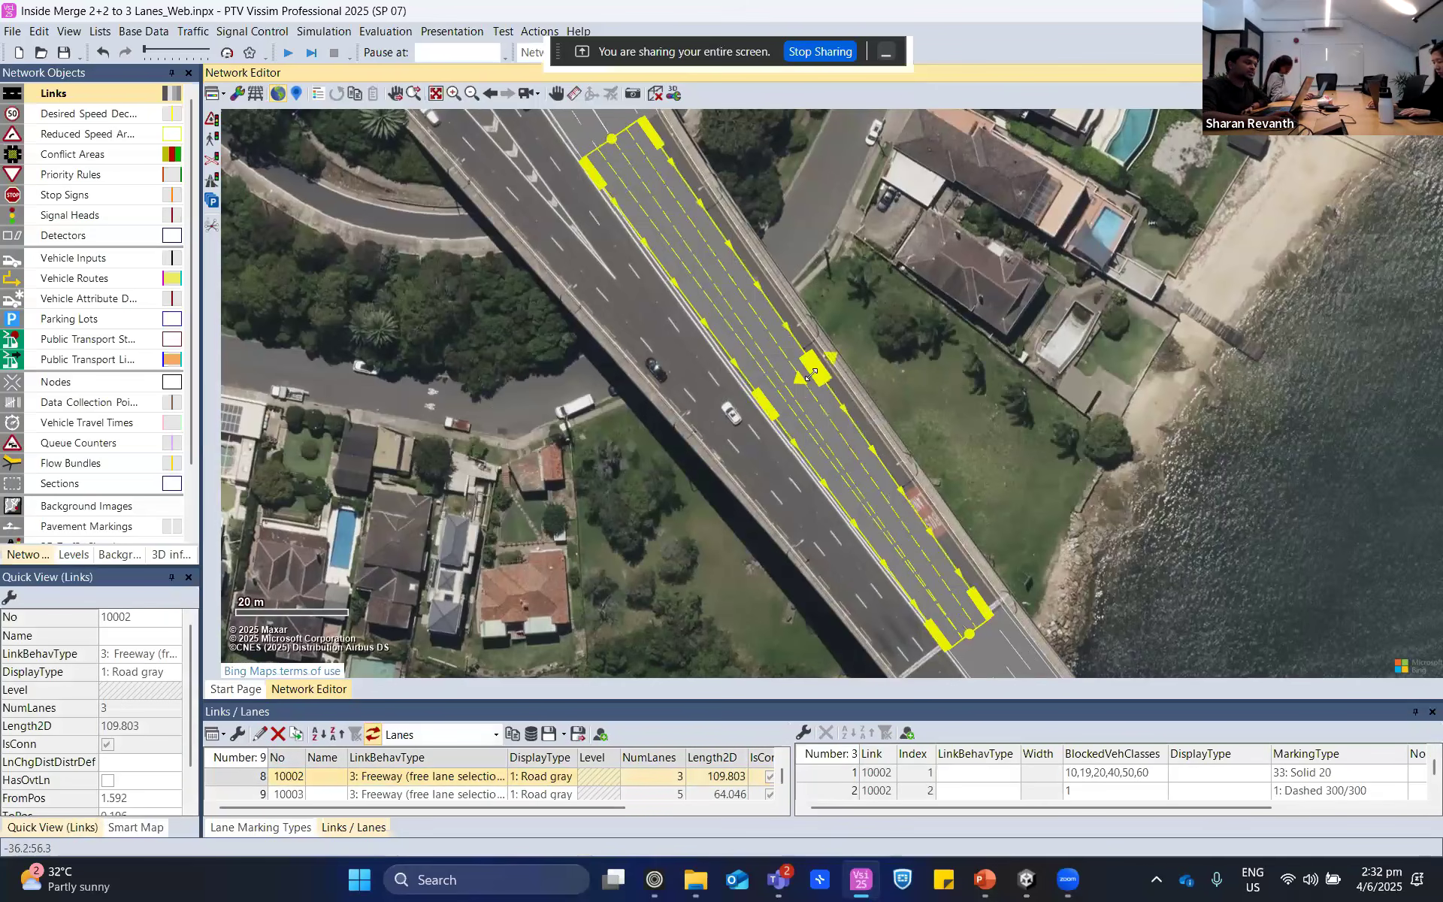
left_click(932, 381)
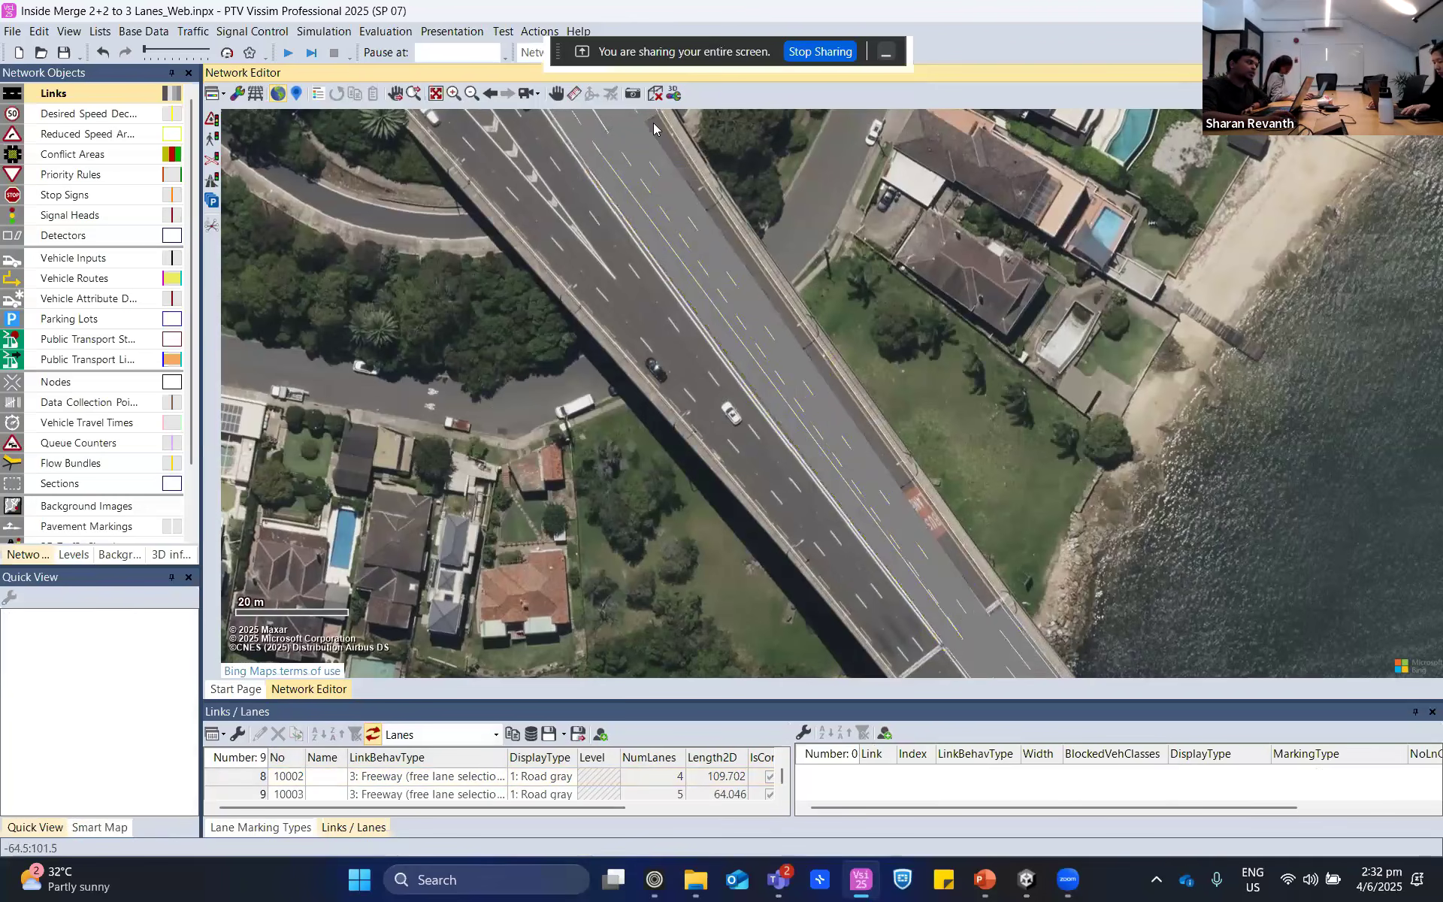
left_click(954, 600)
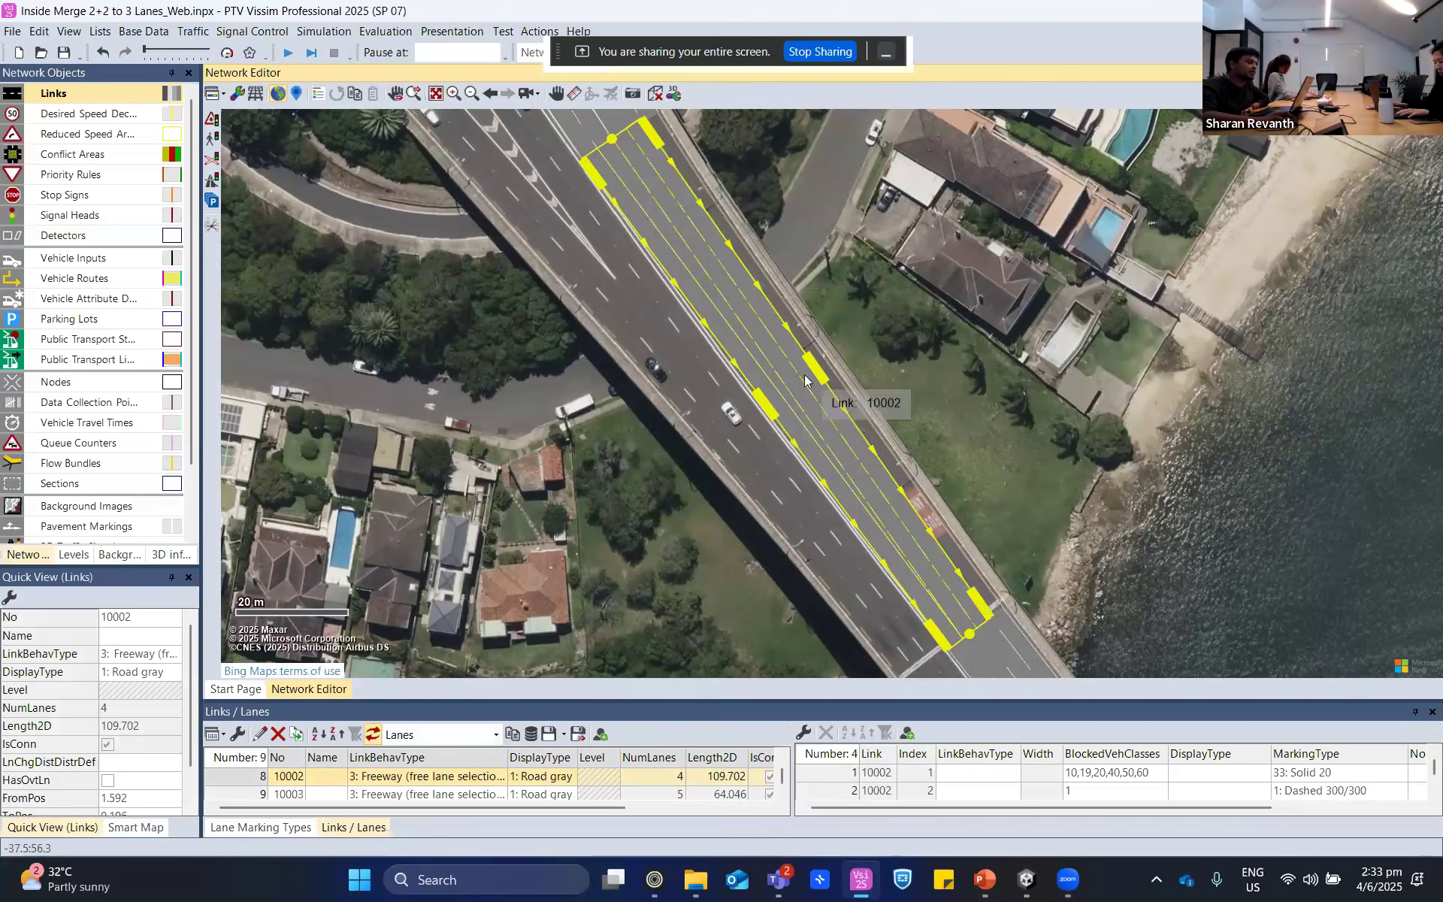
left_click_drag(816, 371, 829, 359)
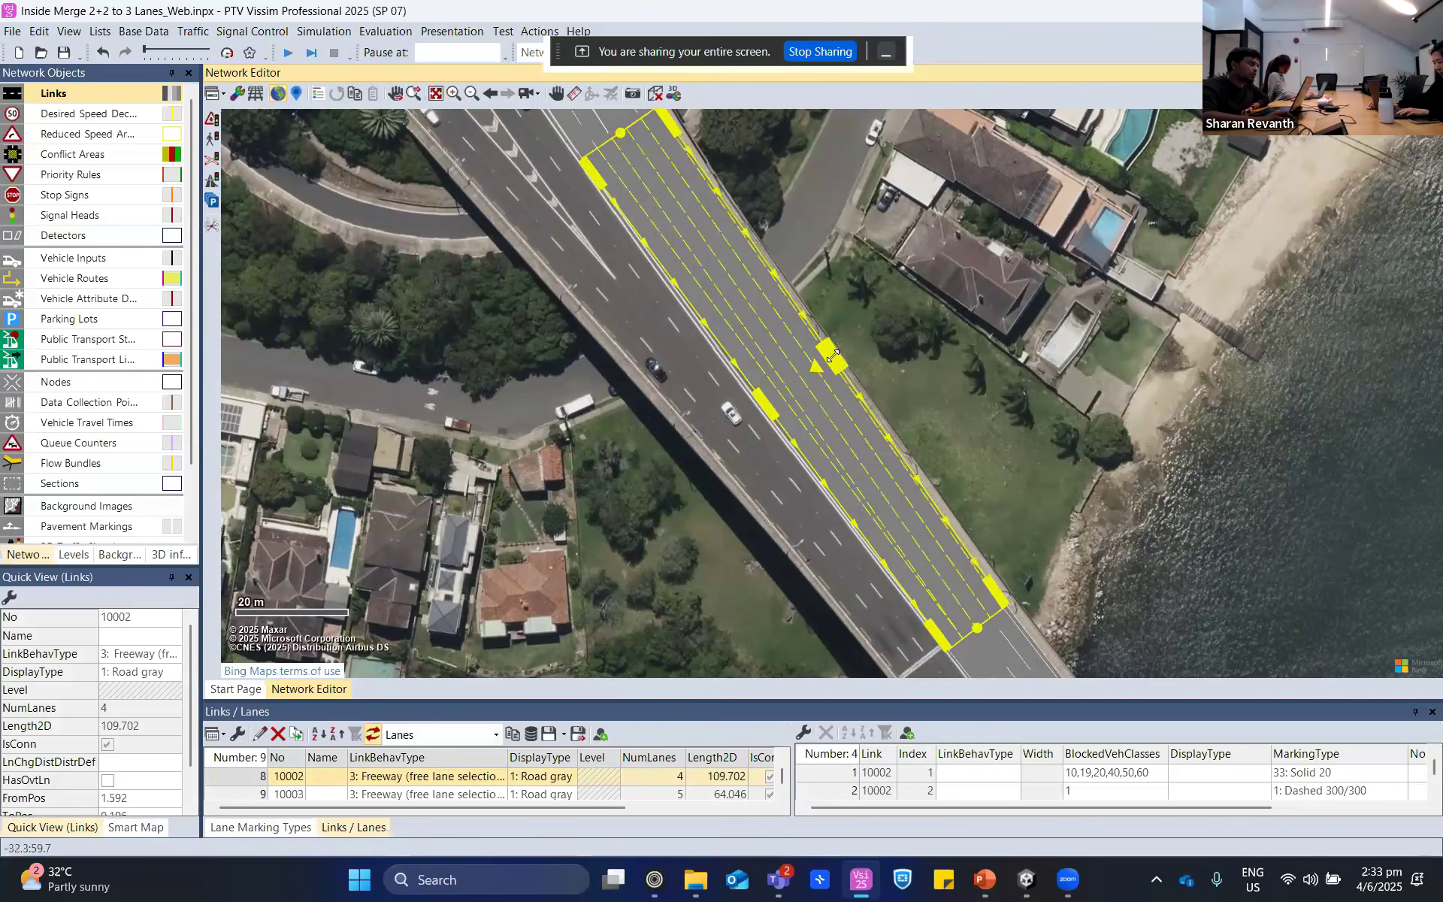
left_click(964, 334)
- Select the six-lane connector and enlarge the Links / Lanes list to show all its lanes and their lane-change restriction columns
left_click_drag(646, 133, 751, 523)
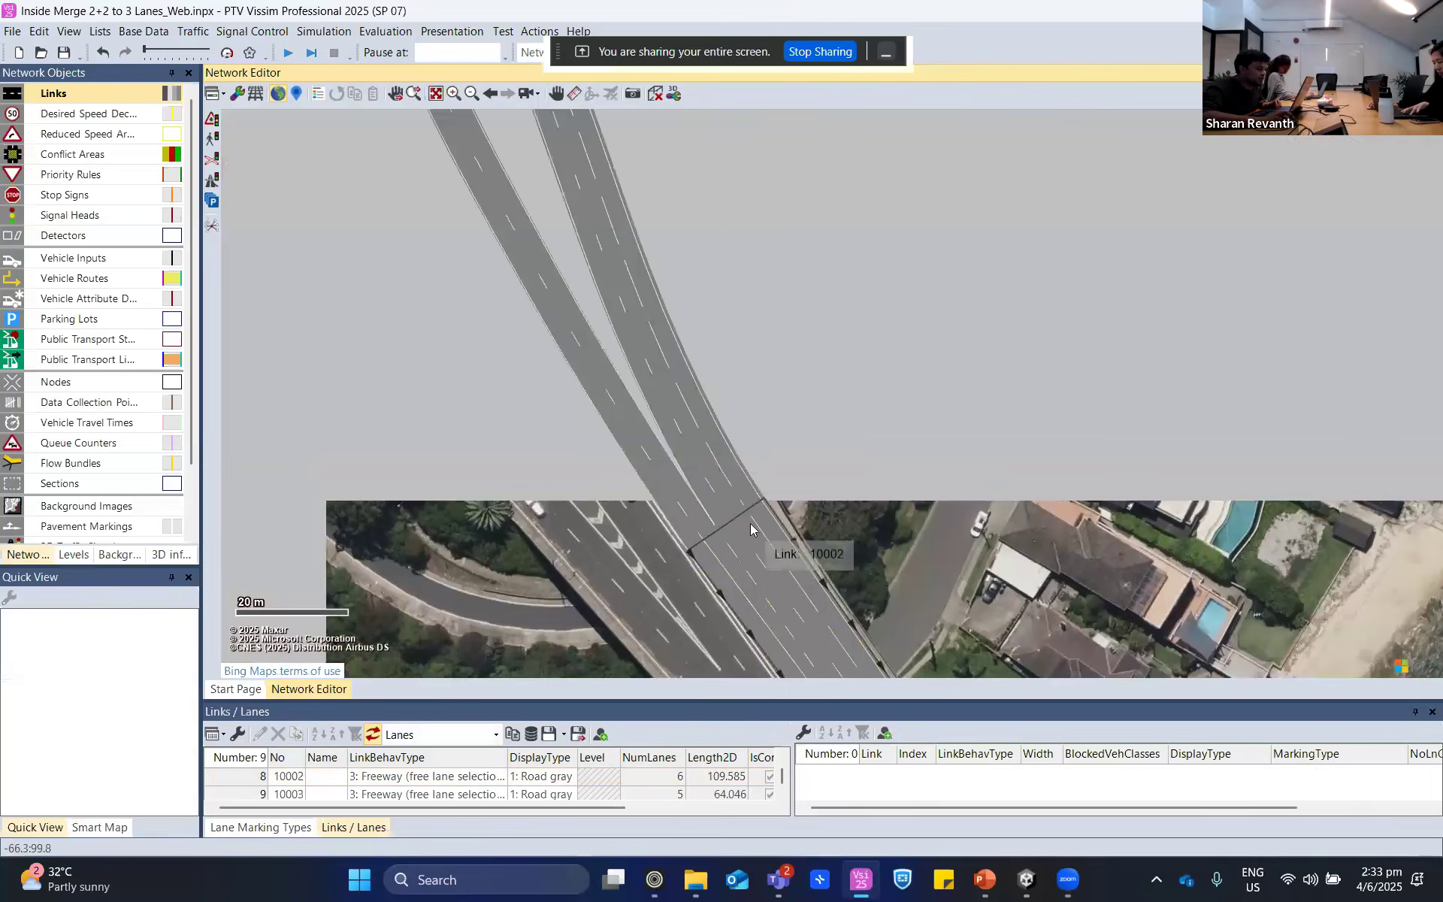
scroll(747, 493, "up", 3)
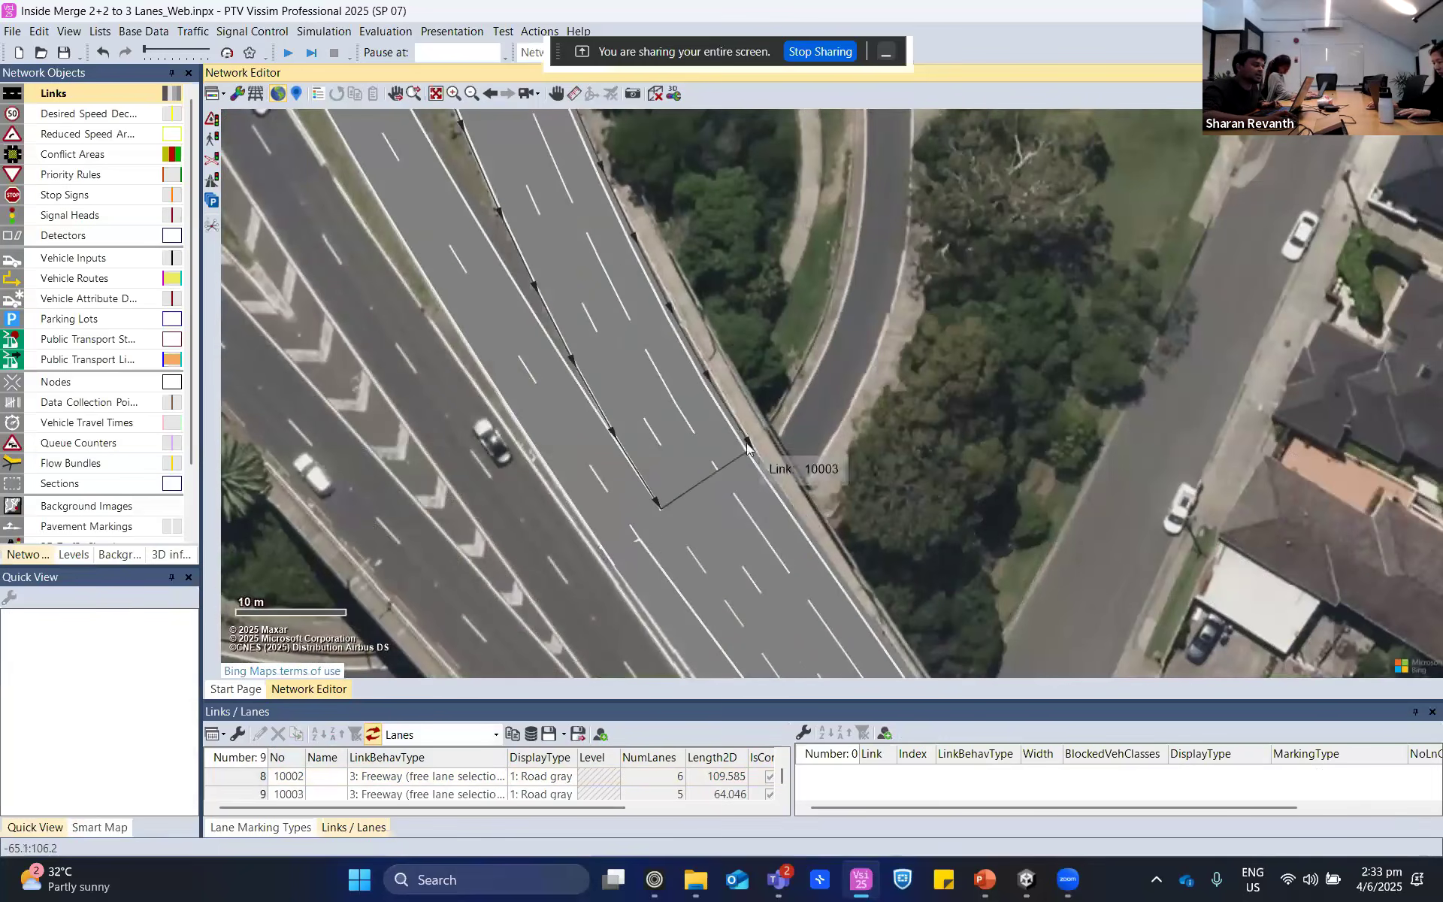
left_click_drag(851, 543, 814, 264)
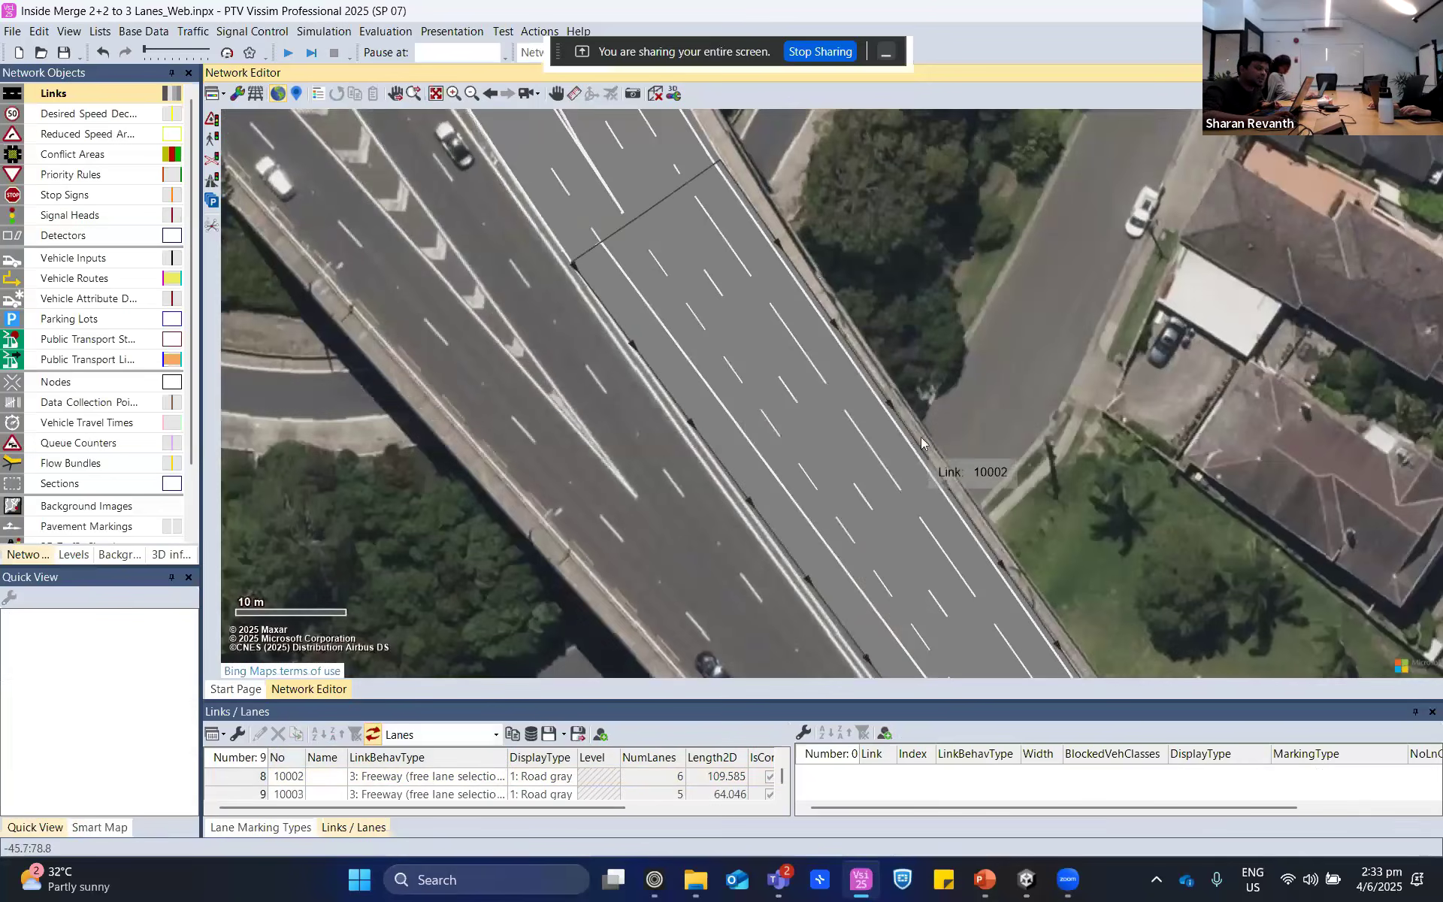
scroll(932, 458, "down", 1)
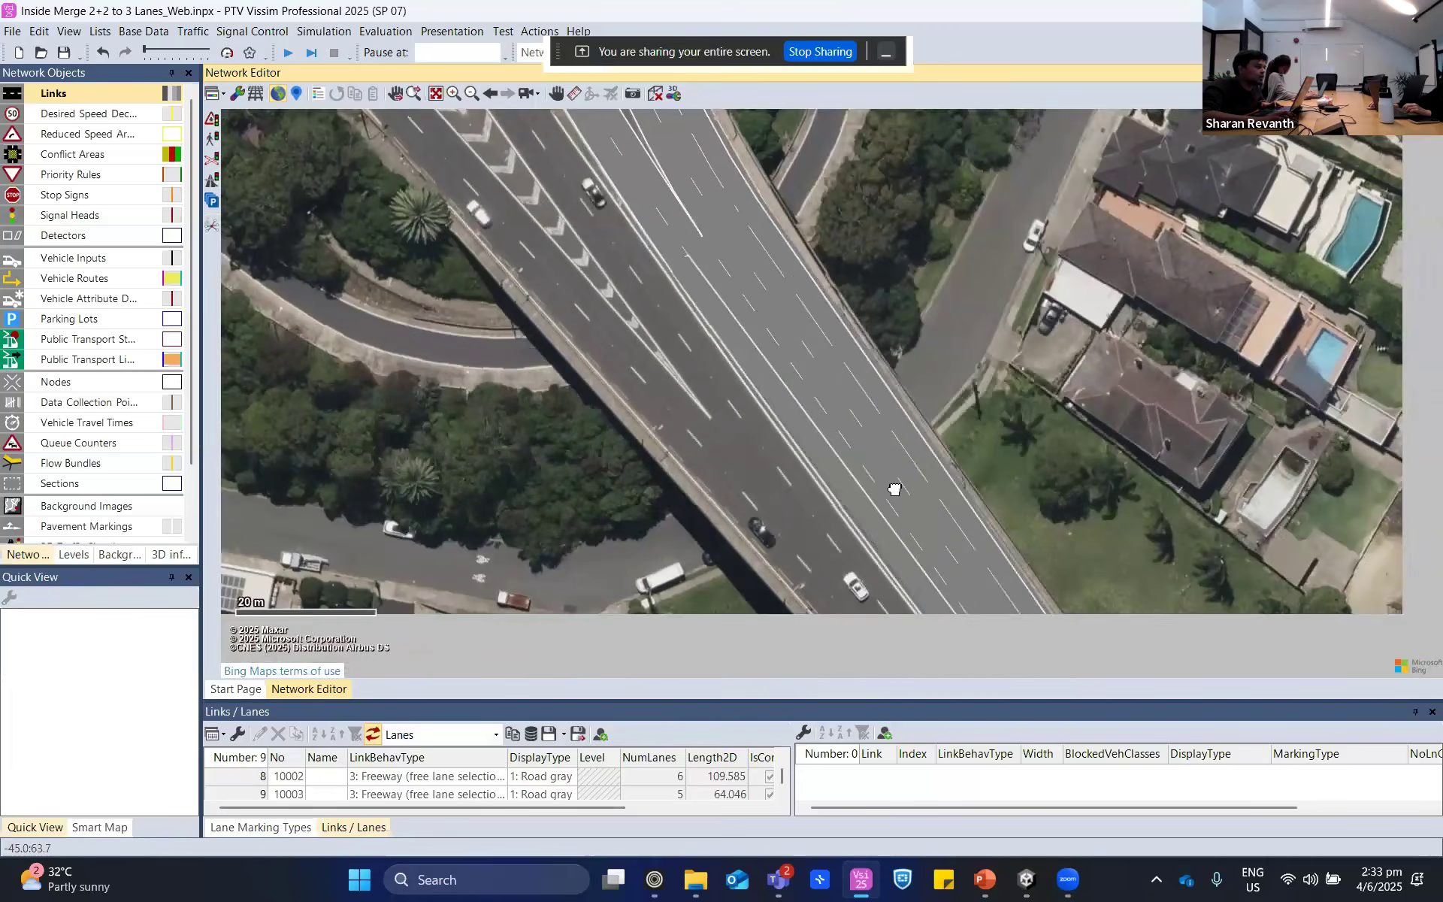
left_click(857, 472)
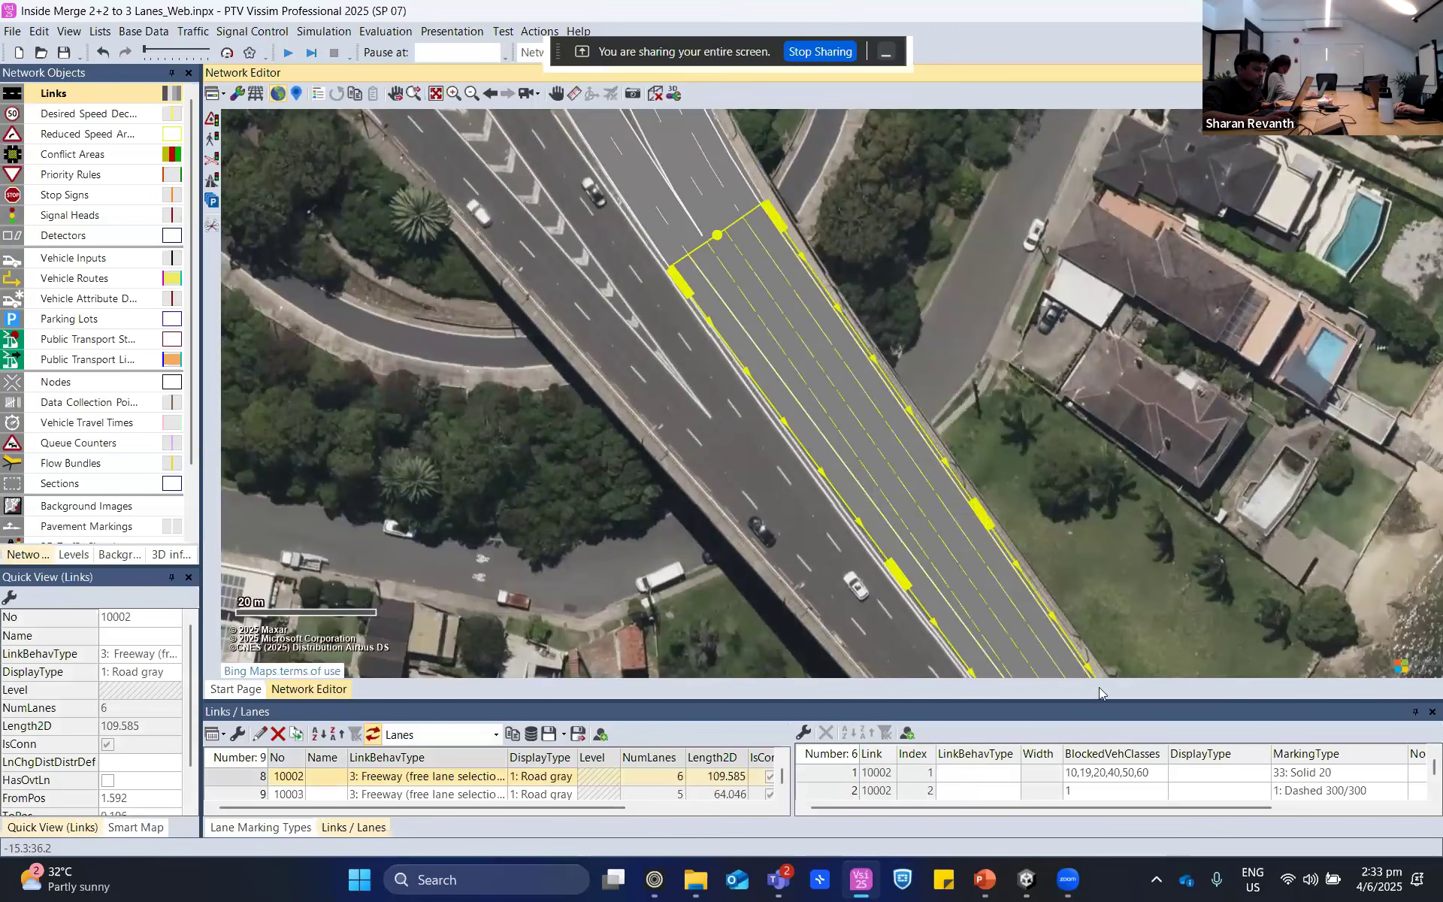
left_click_drag(1098, 704, 1098, 611)
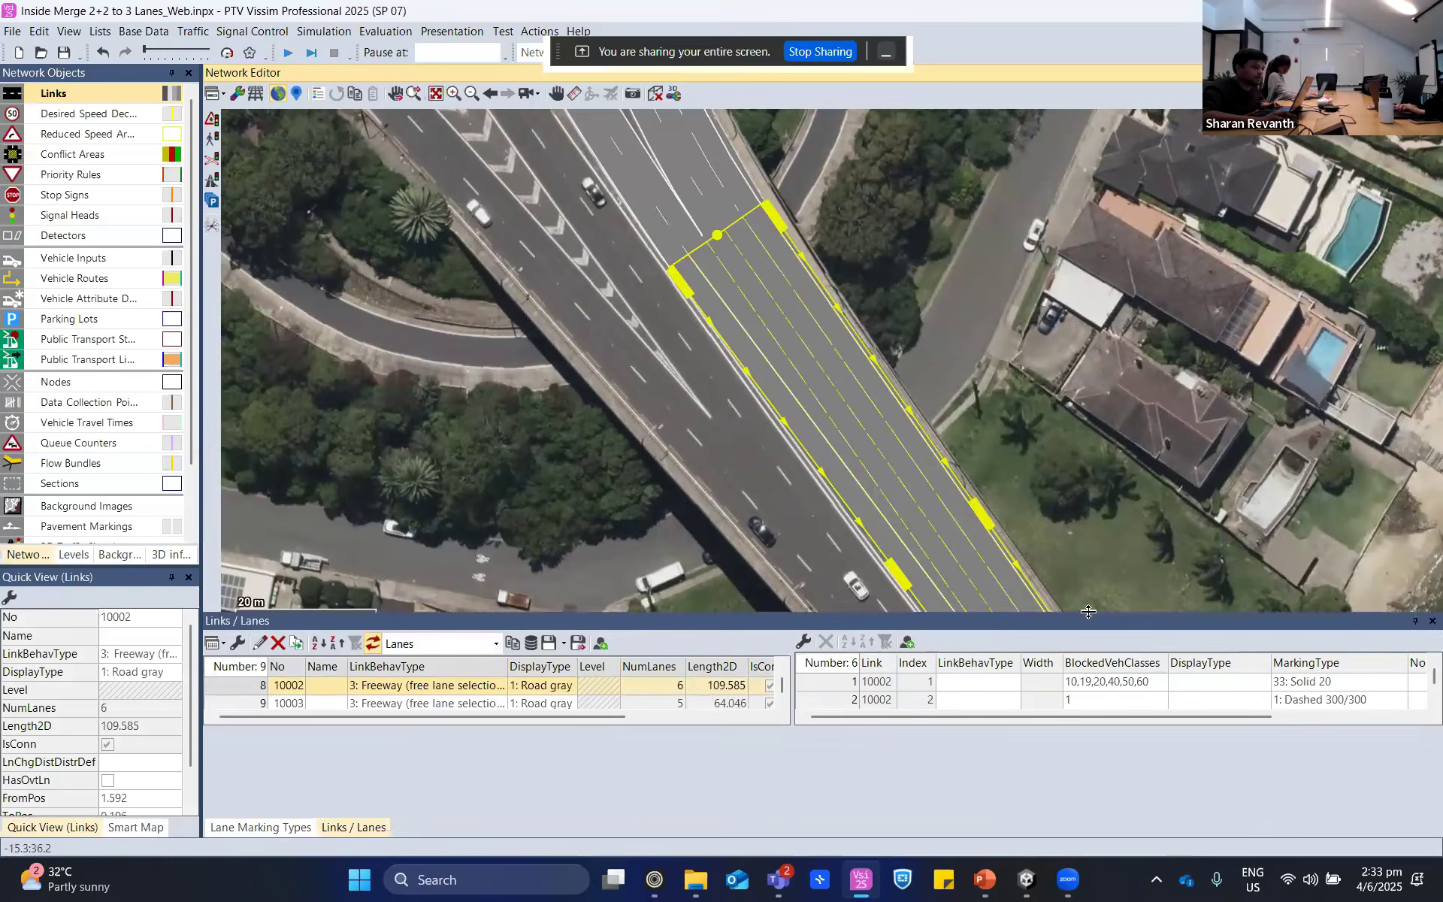
left_click_drag(1084, 809, 1212, 818)
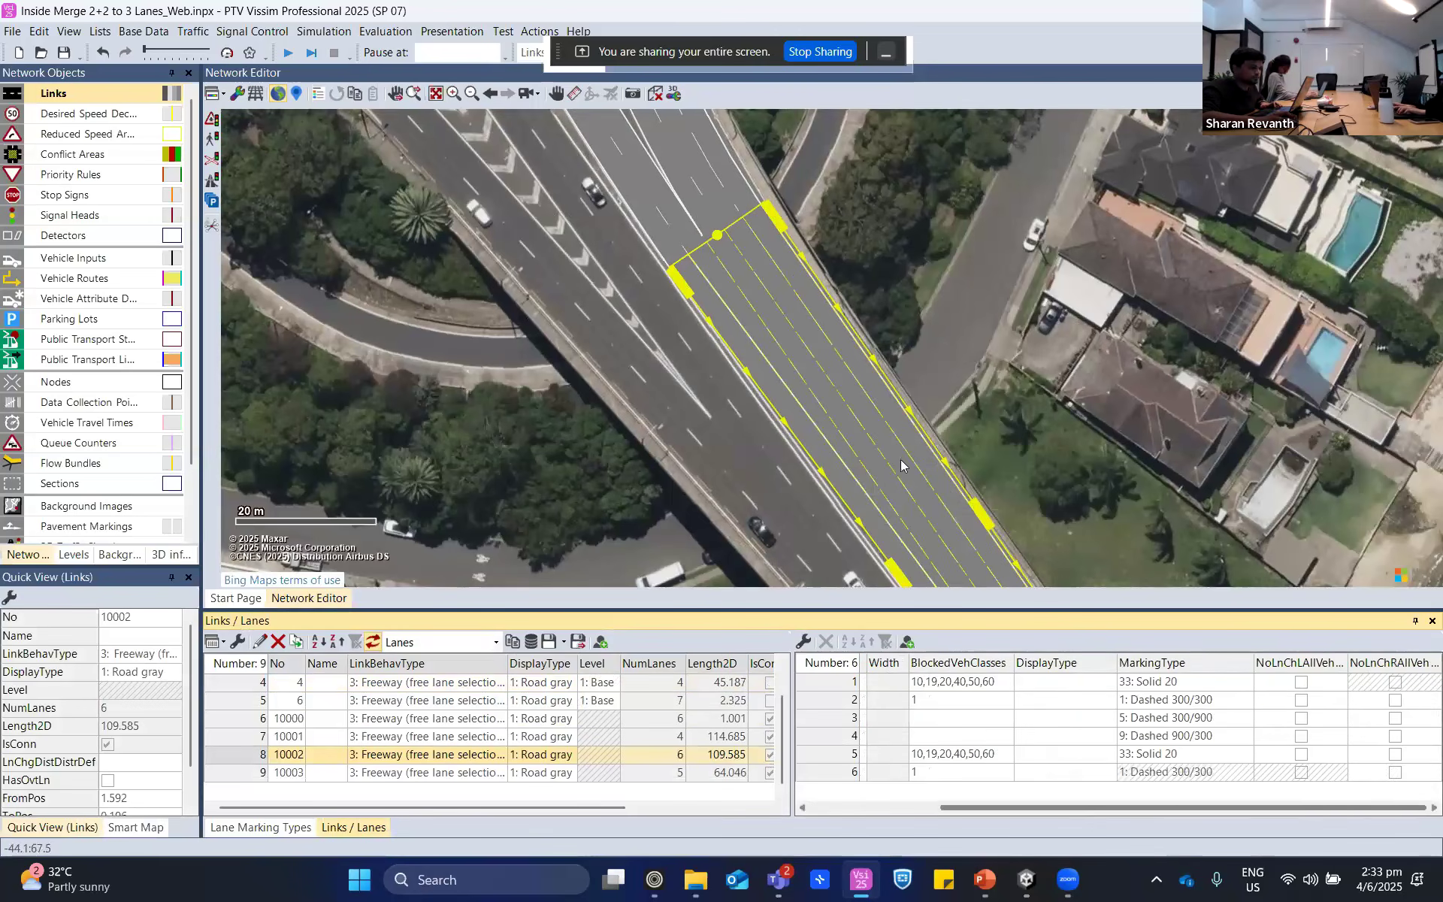
left_click_drag(985, 310, 842, 202)
- Examine how the two upstream connectors, 10001 and 10003, lead into the short merge link
left_click(845, 304)
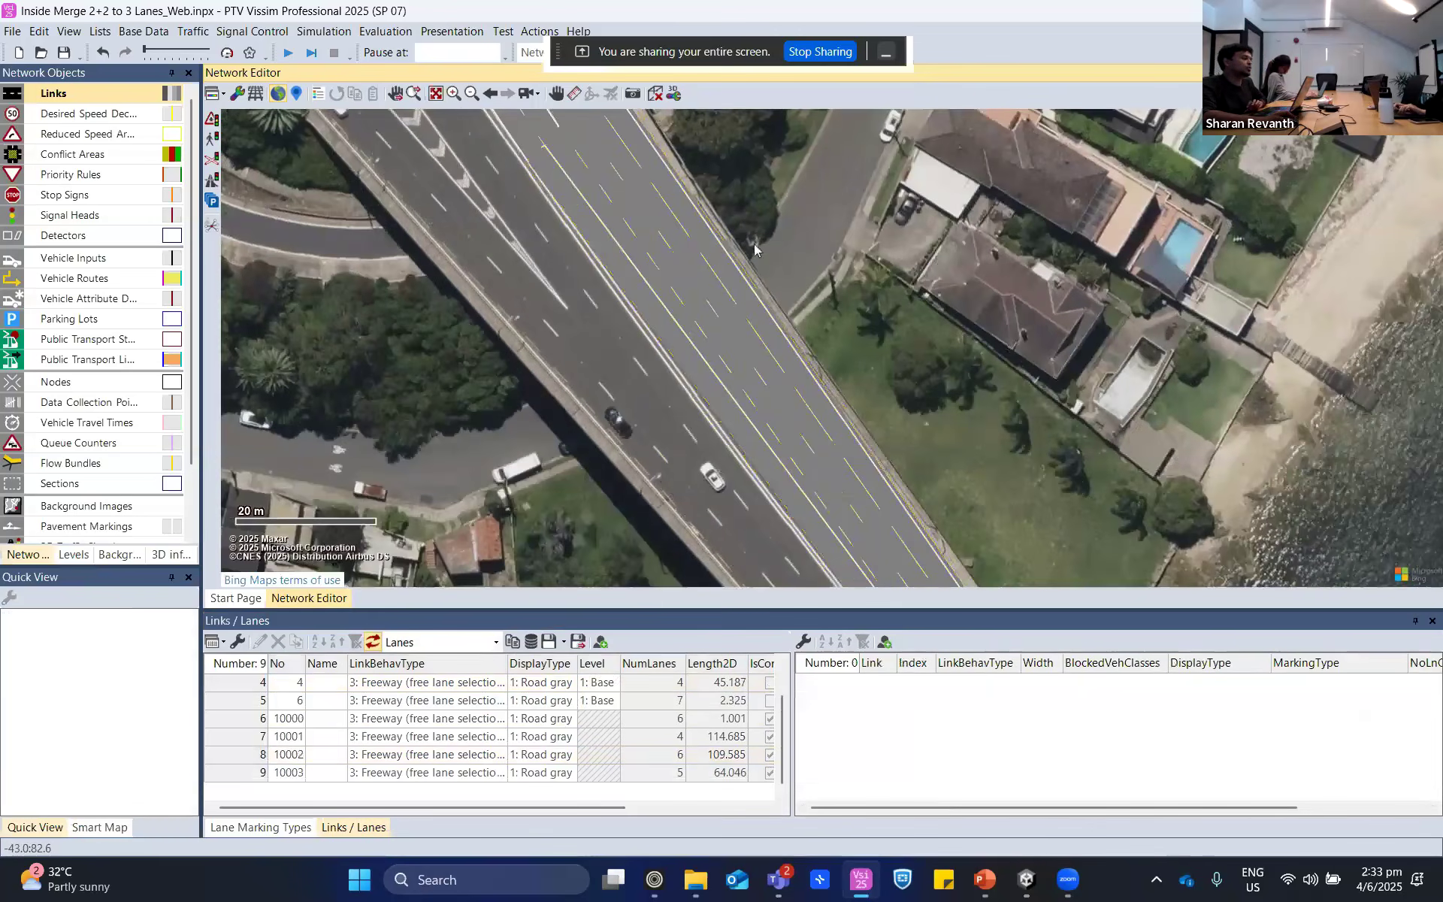
left_click_drag(764, 286, 770, 390)
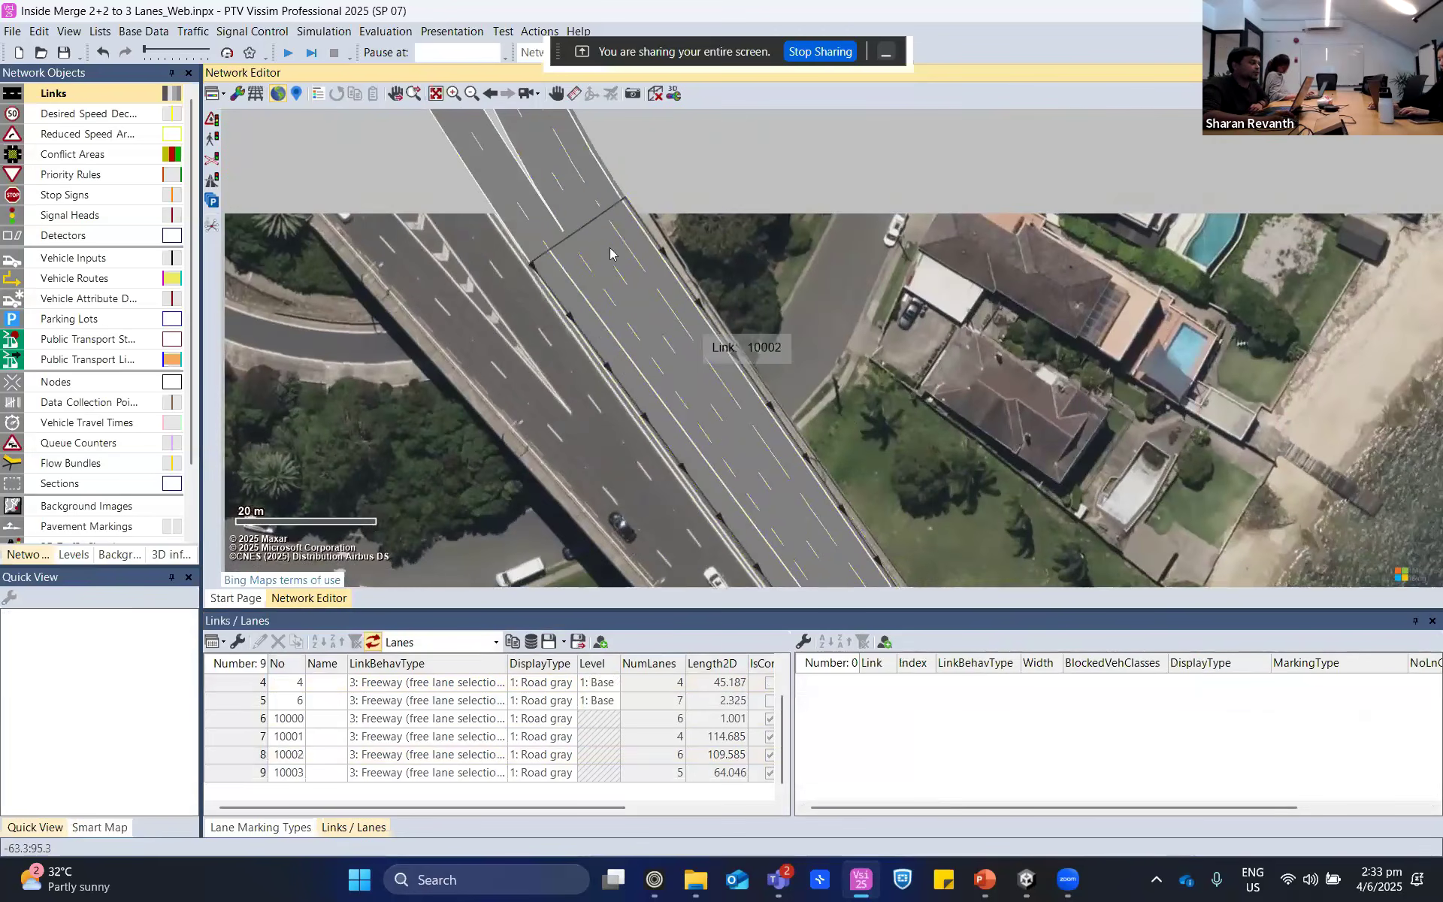
scroll(908, 386, "down", 3)
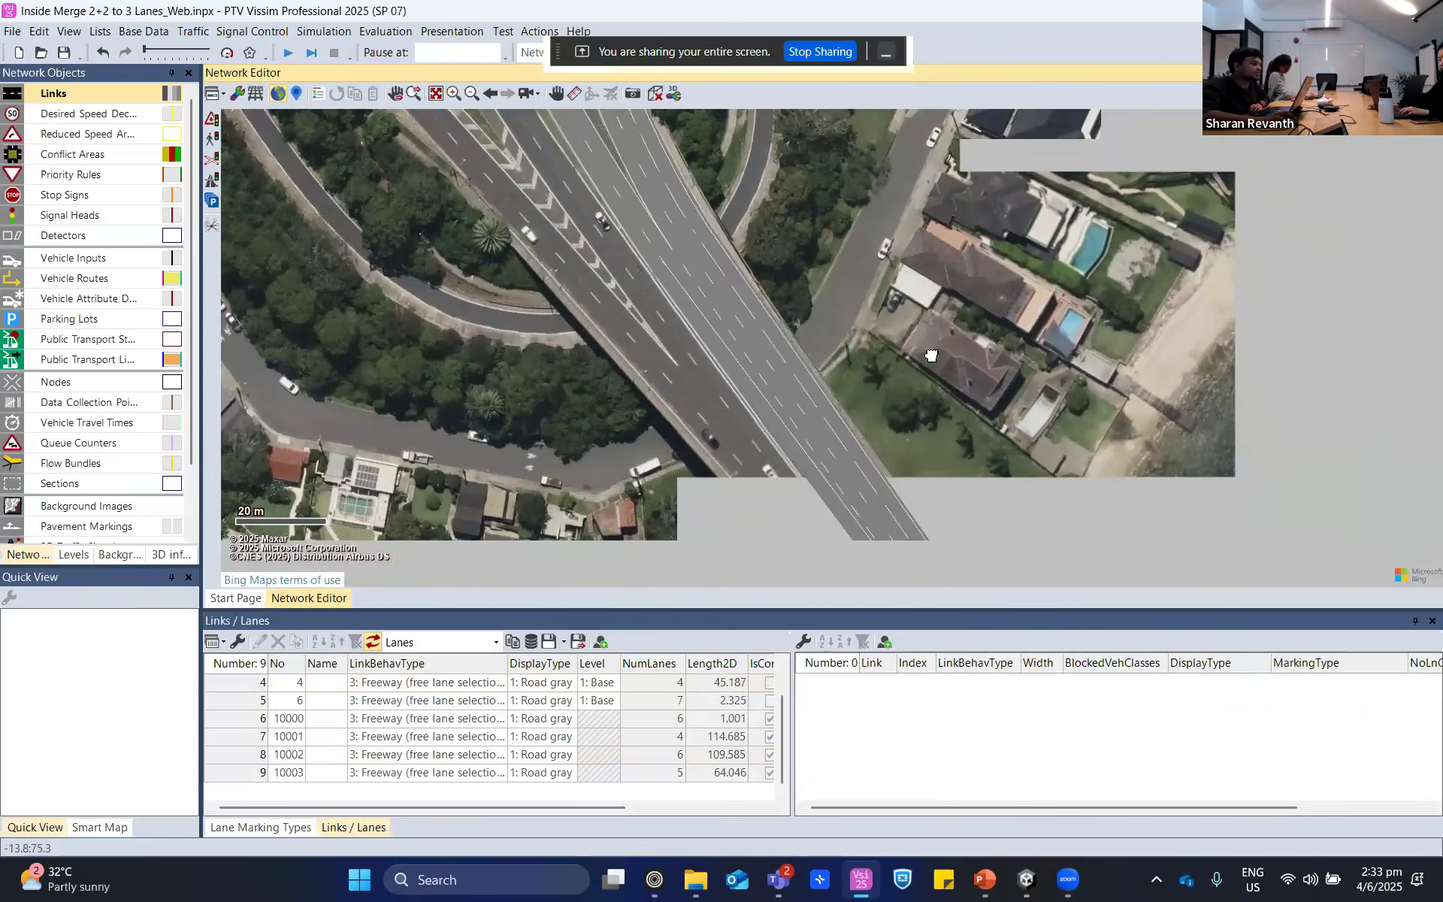
left_click(633, 197)
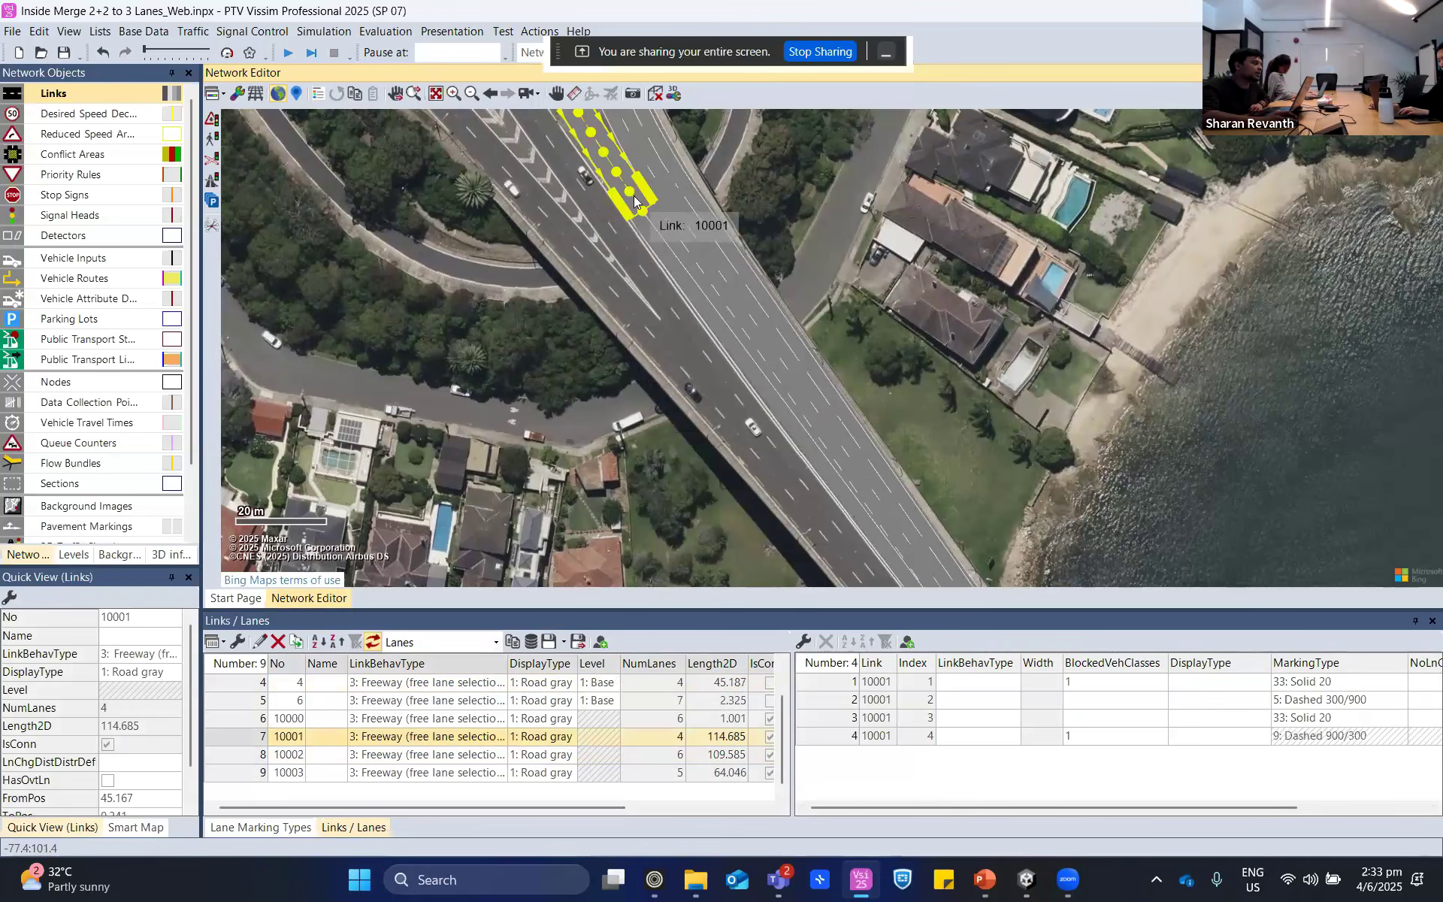
left_click(660, 181)
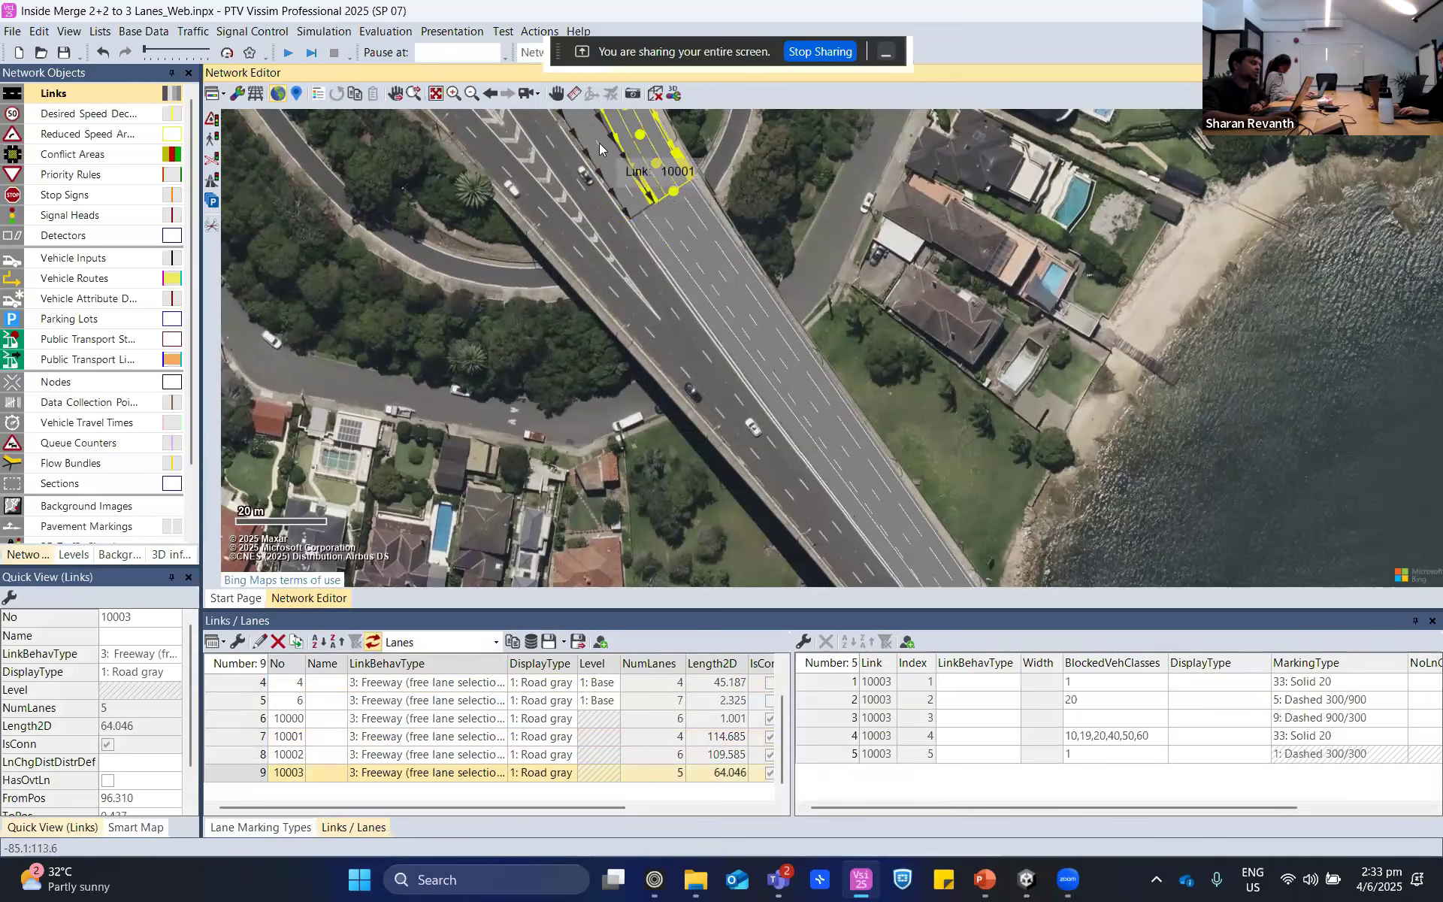
scroll(658, 215, "down", 3)
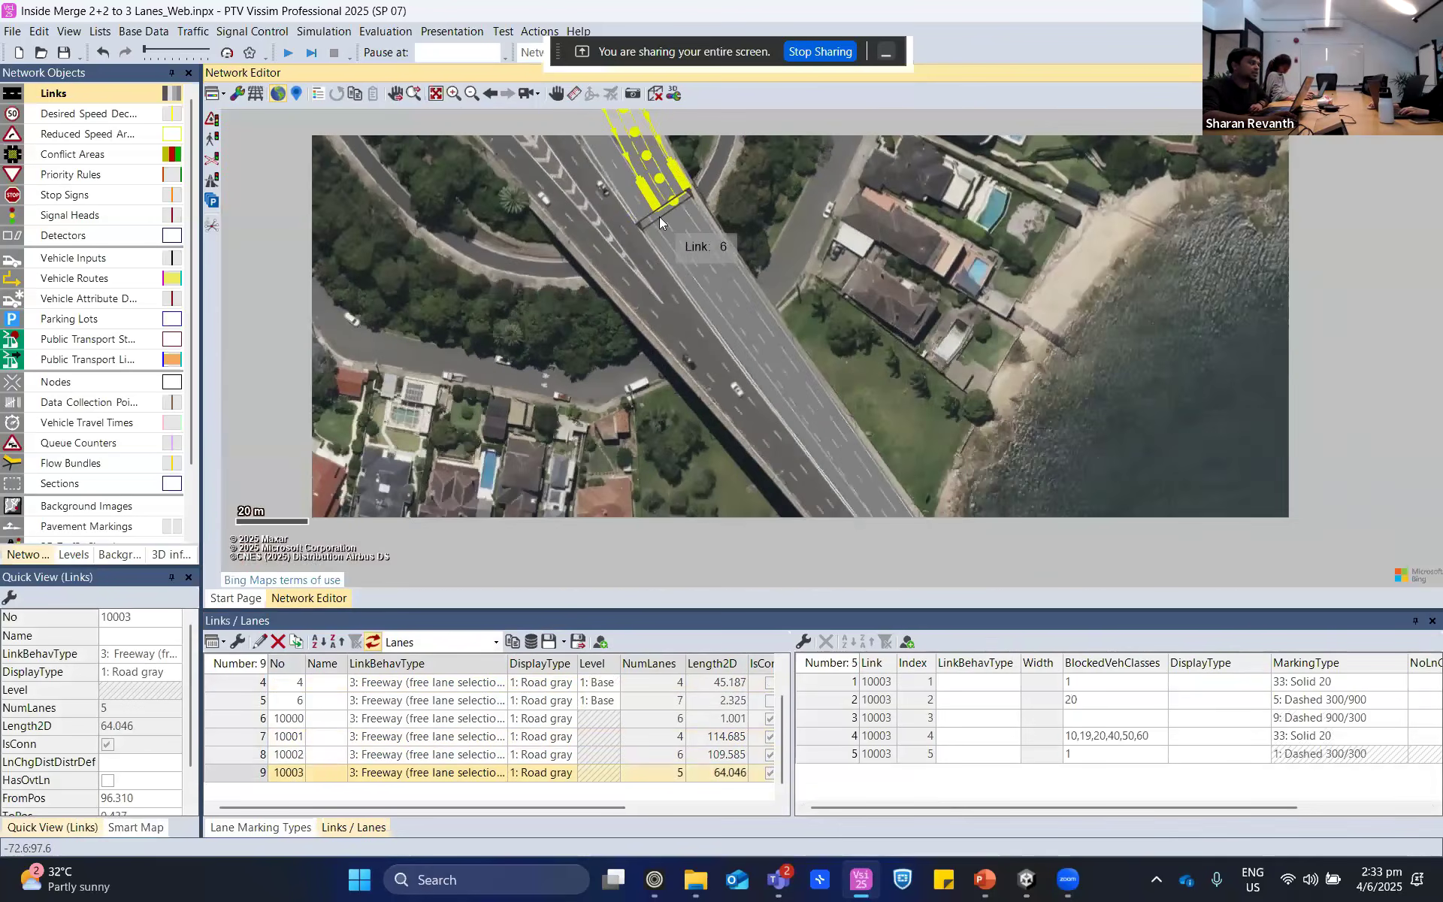
scroll(653, 243, "down", 2)
left_click_drag(652, 244, 780, 437)
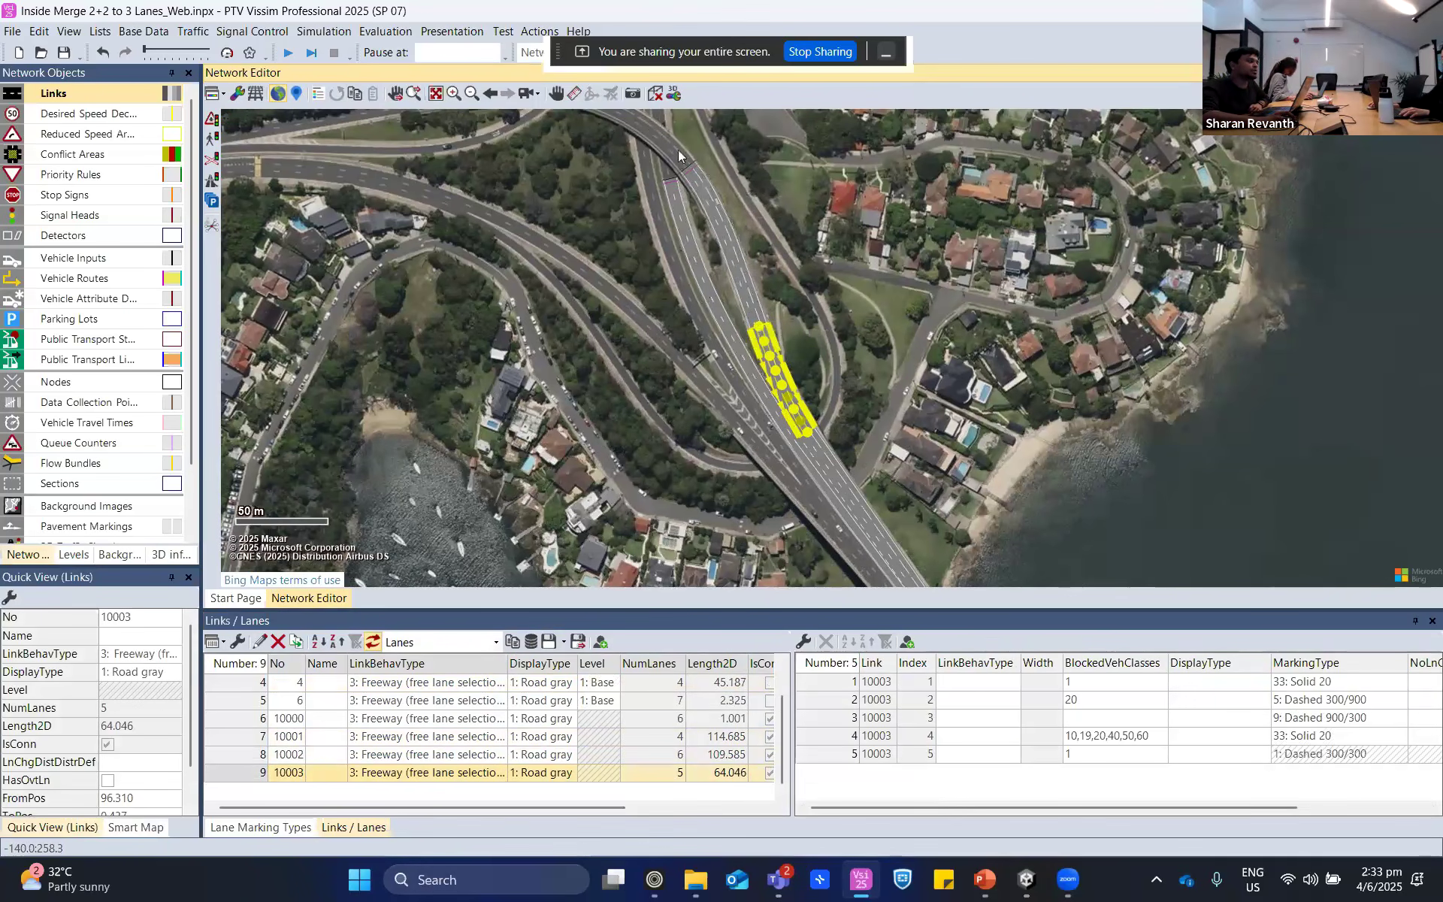
left_click(891, 238)
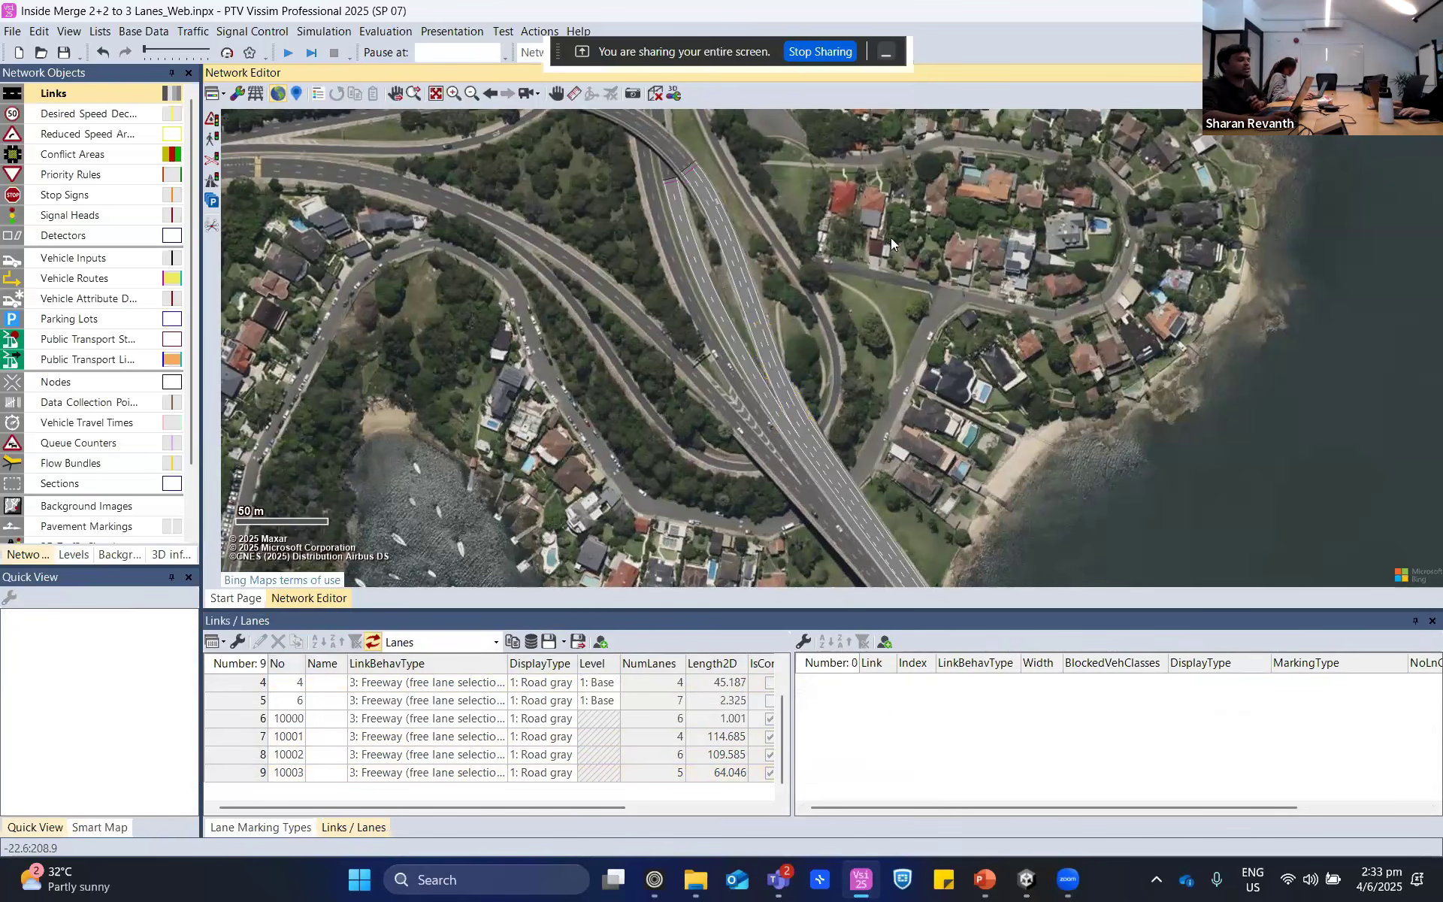
- Compare the lane layout of upstream connector 10001 with that of the six-lane connector beyond the merge link
left_click(717, 301)
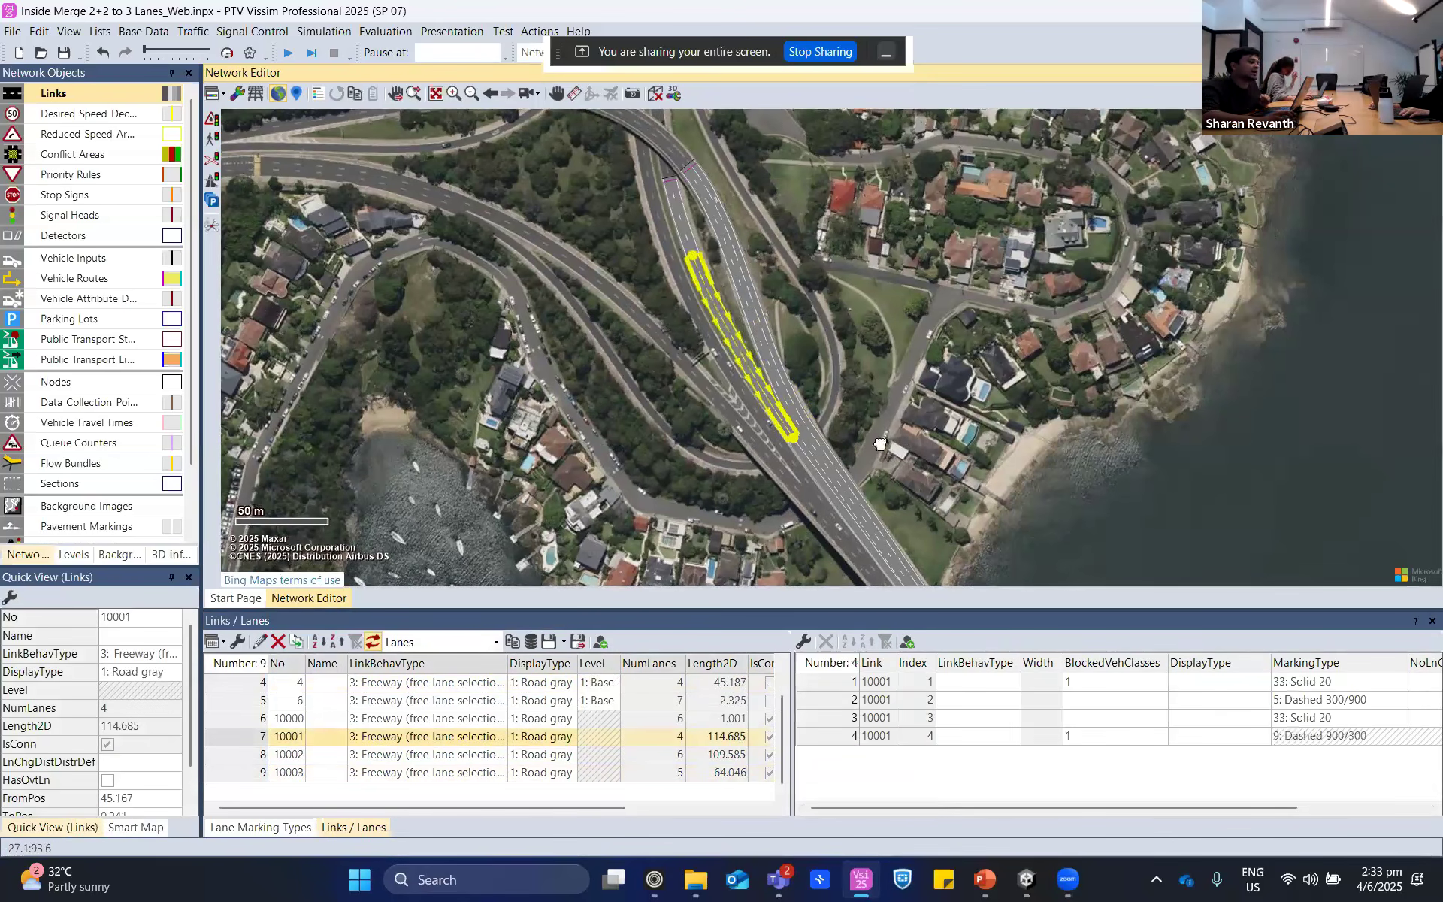
left_click_drag(881, 444, 842, 275)
scroll(788, 287, "up", 4)
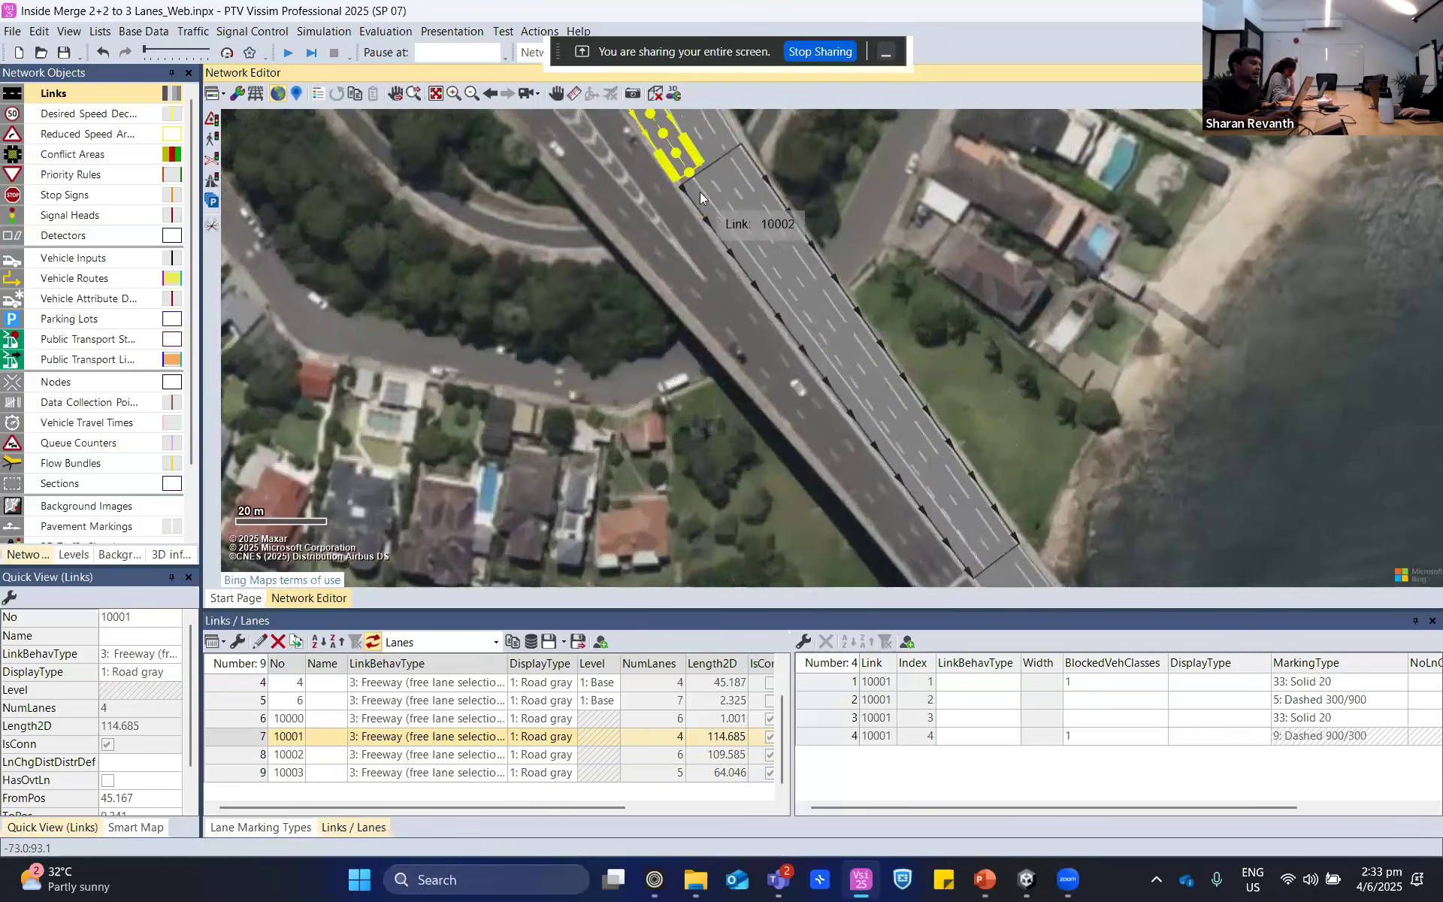
left_click(701, 192)
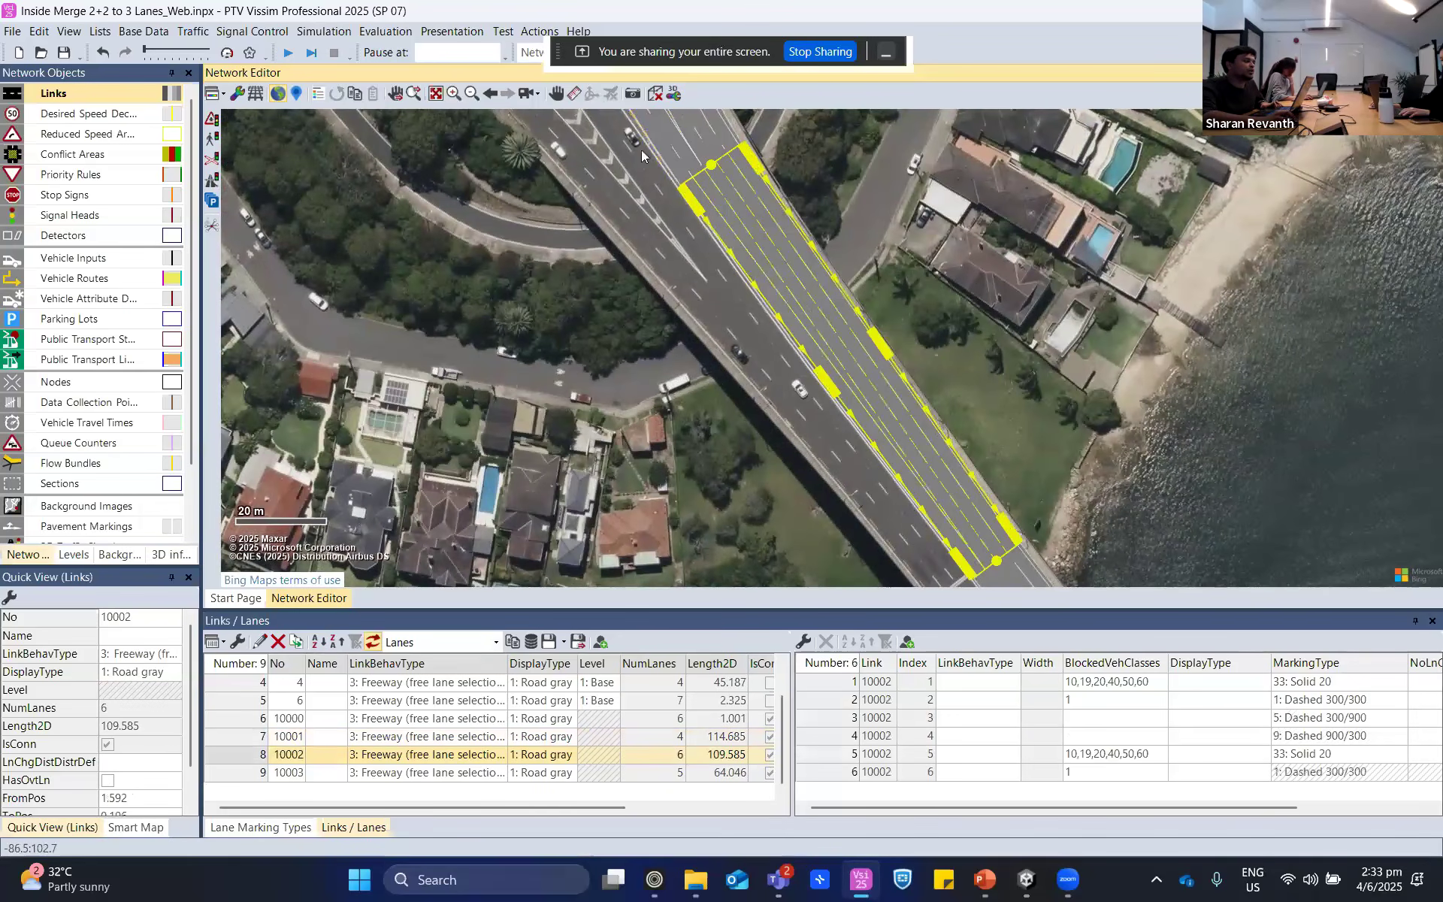
left_click(664, 145)
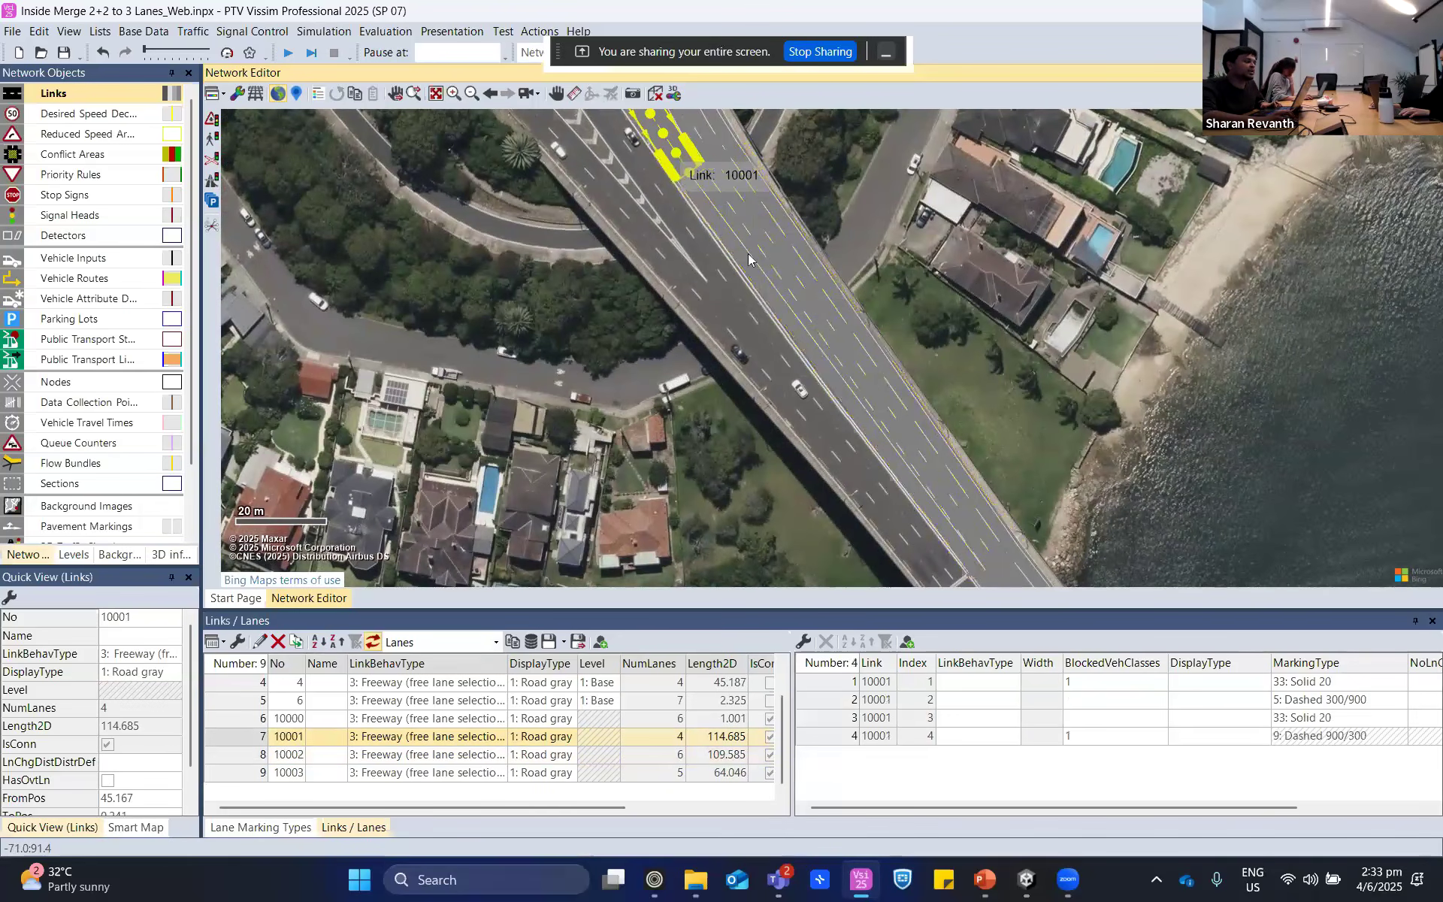
left_click(779, 301)
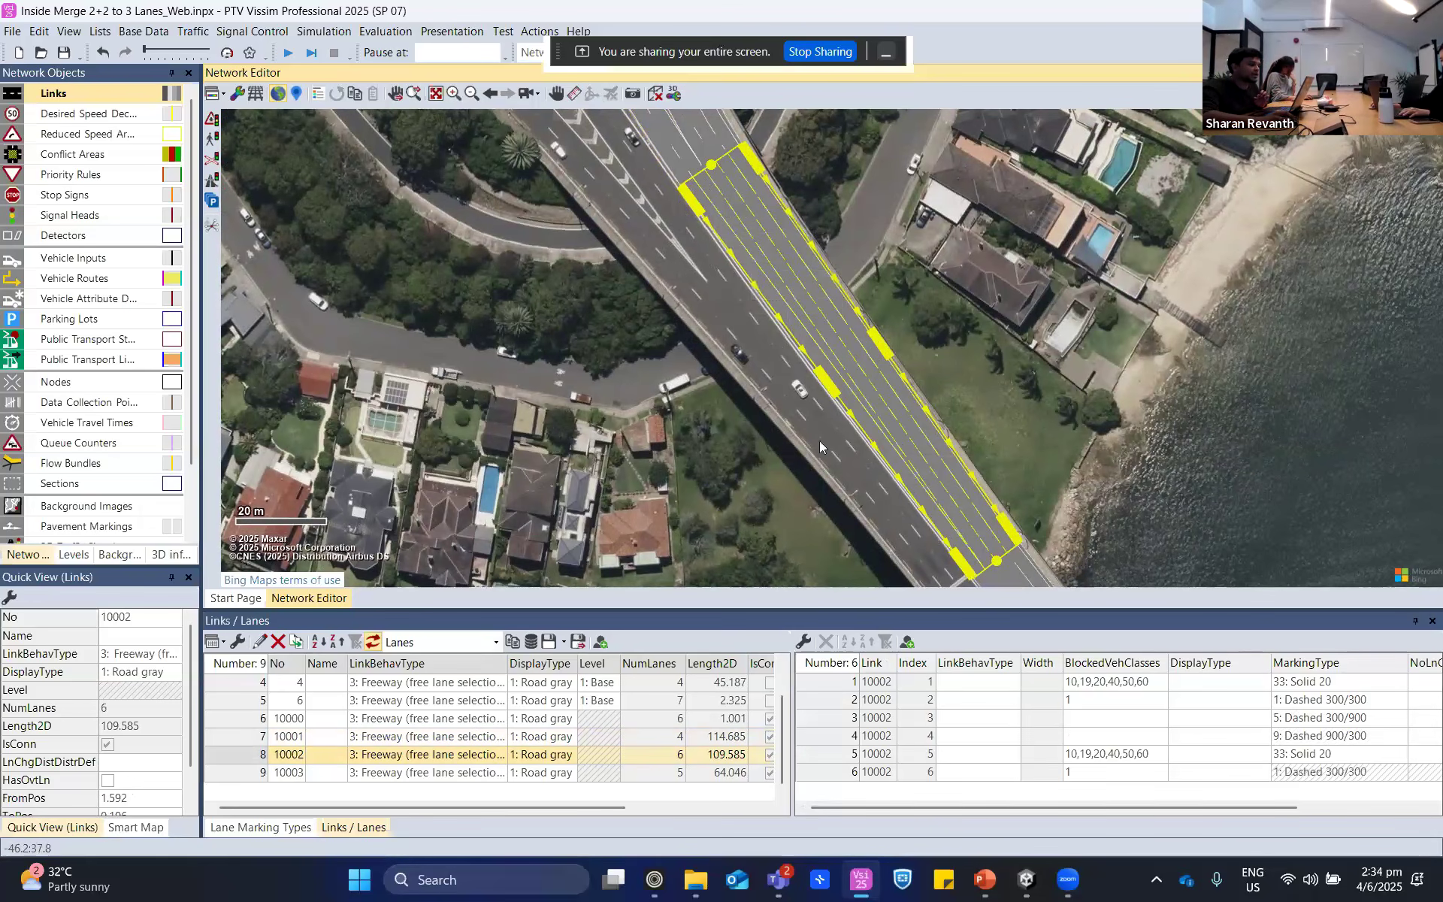
left_click(1023, 380)
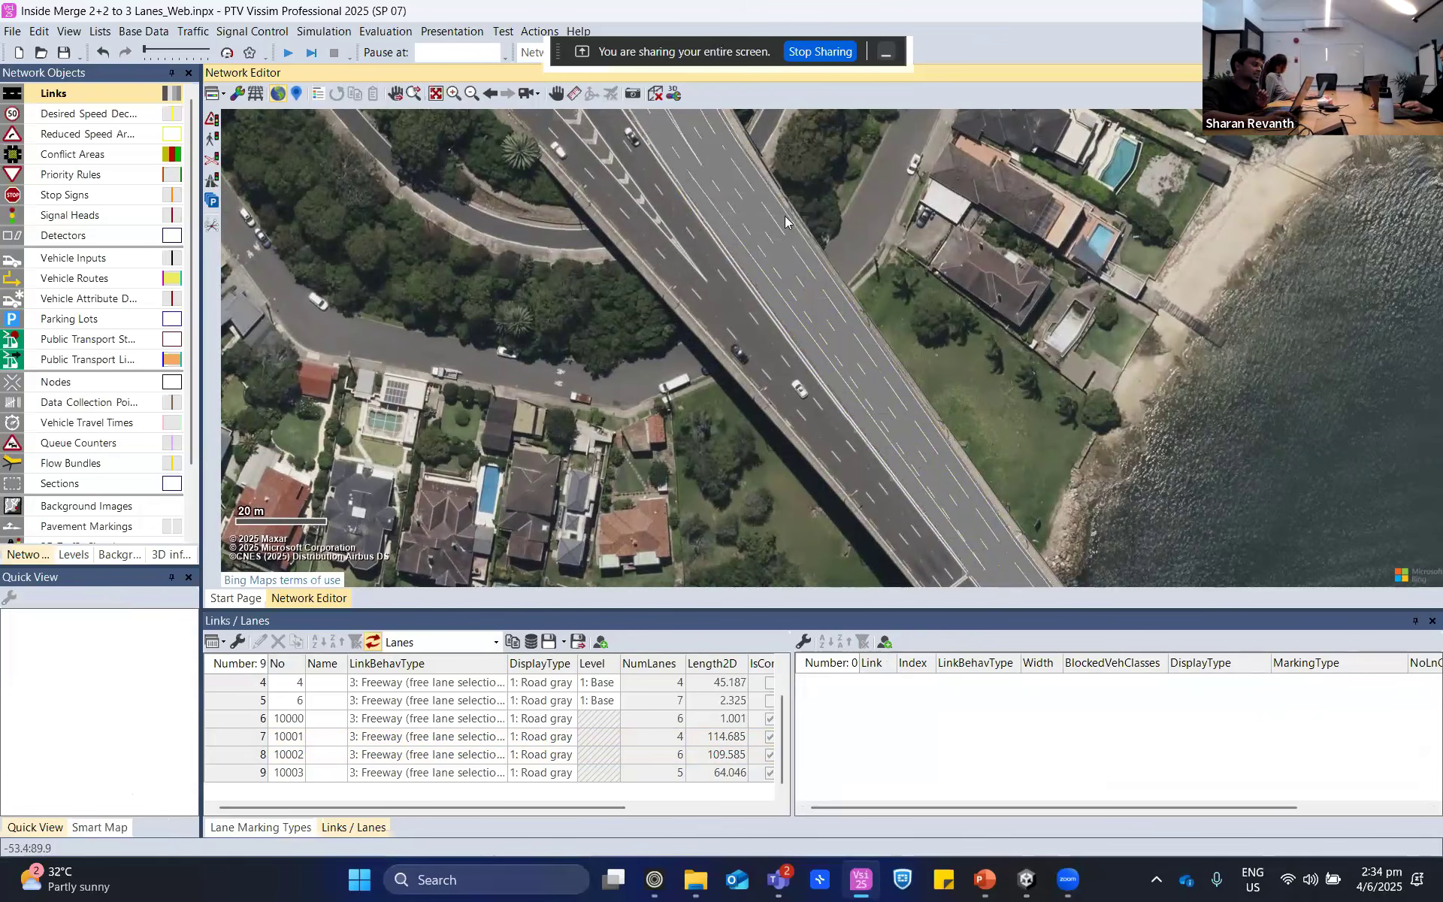
- Prohibit lane changes to the left from lane 2 and to the right from lane 3 of connector 10002 for all vehicles
left_click(832, 351)
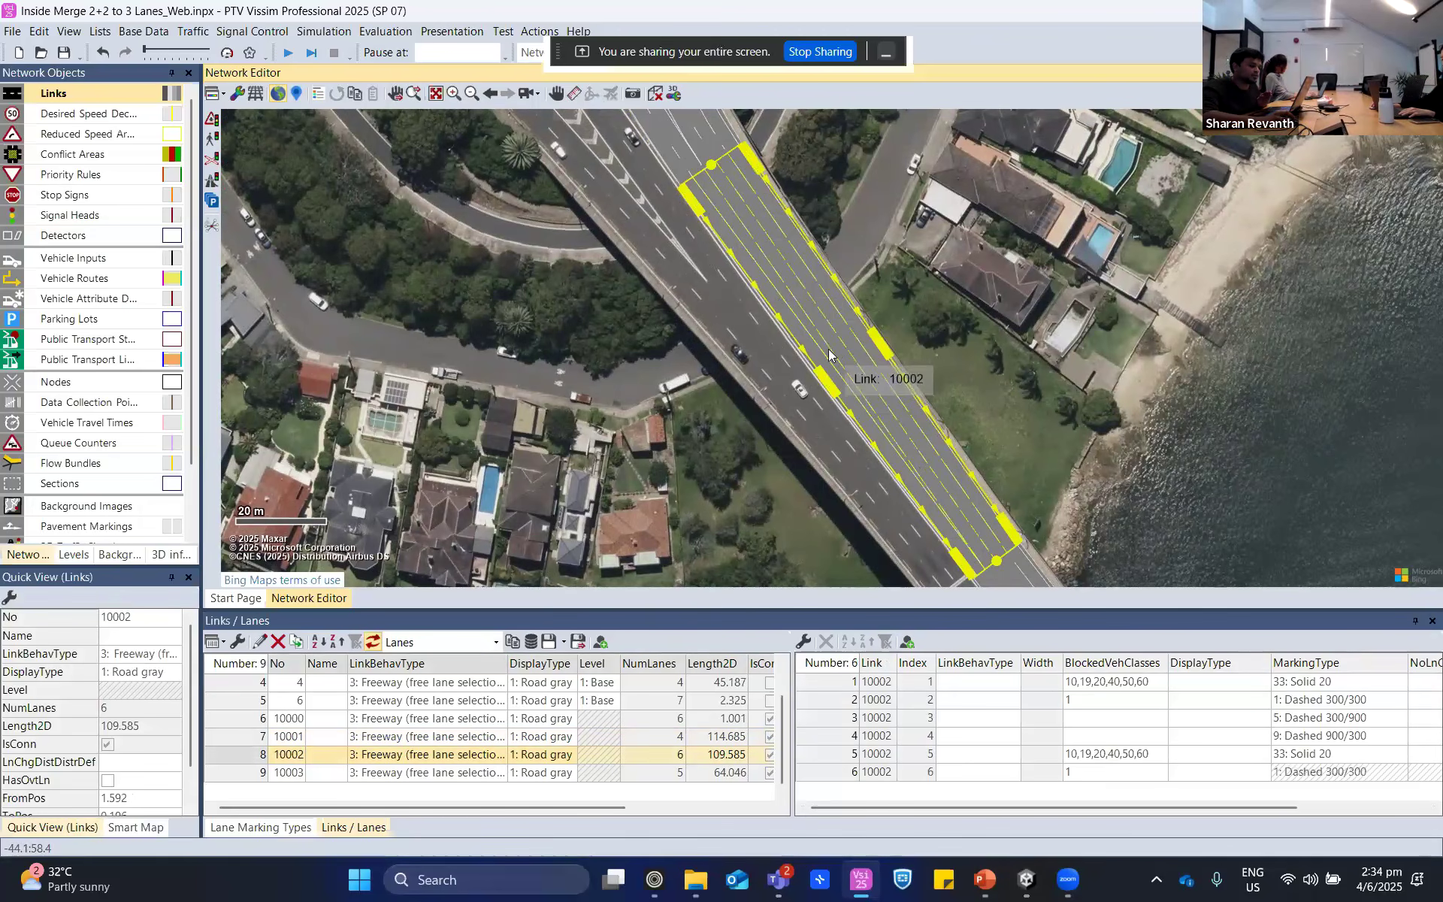
left_click(1112, 808)
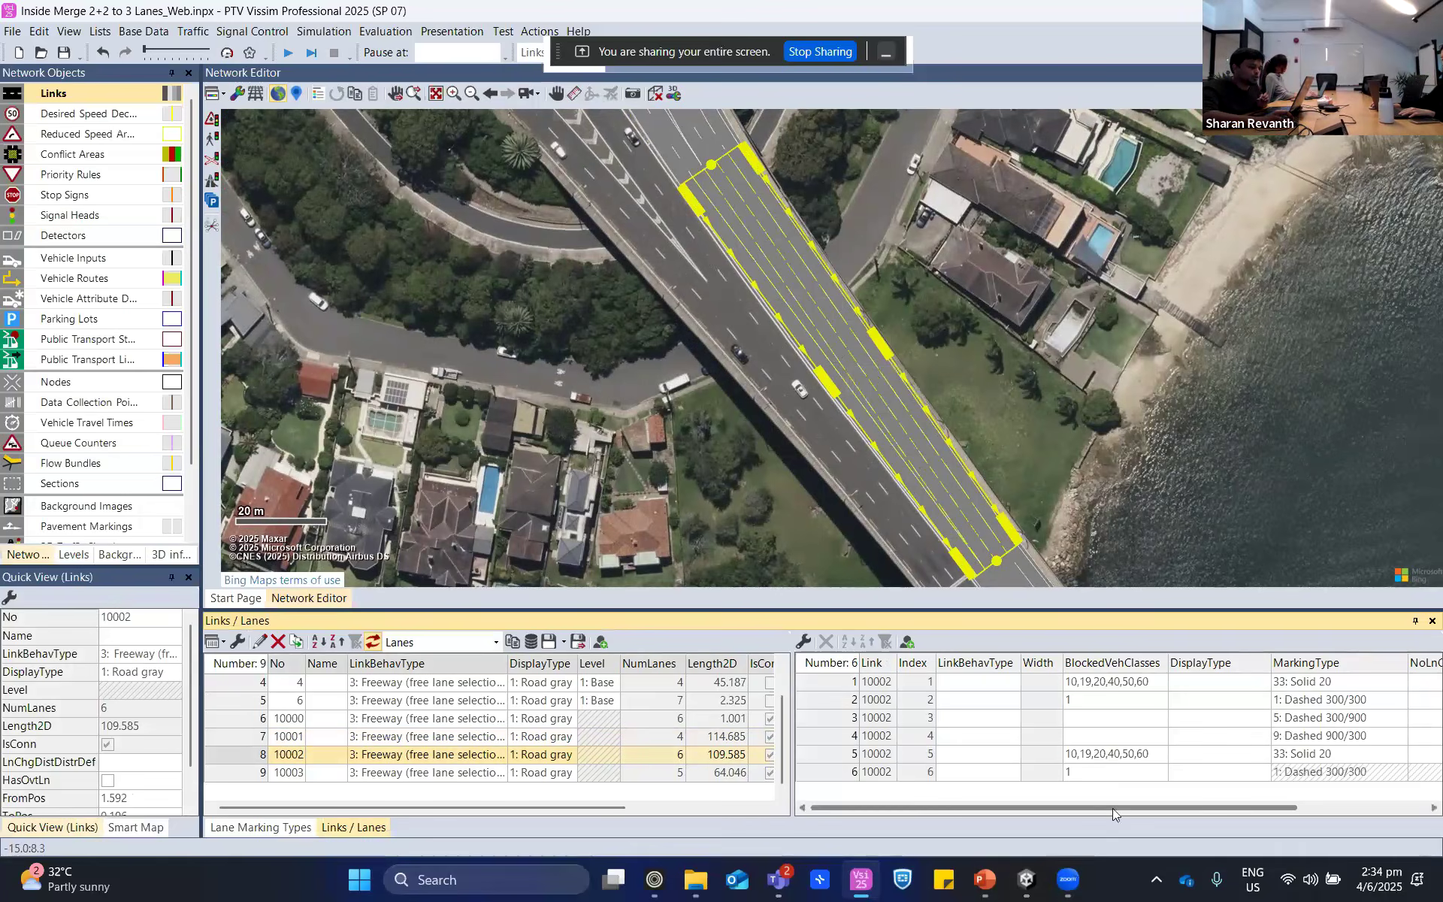
left_click_drag(1112, 809, 1240, 809)
left_click(1301, 699)
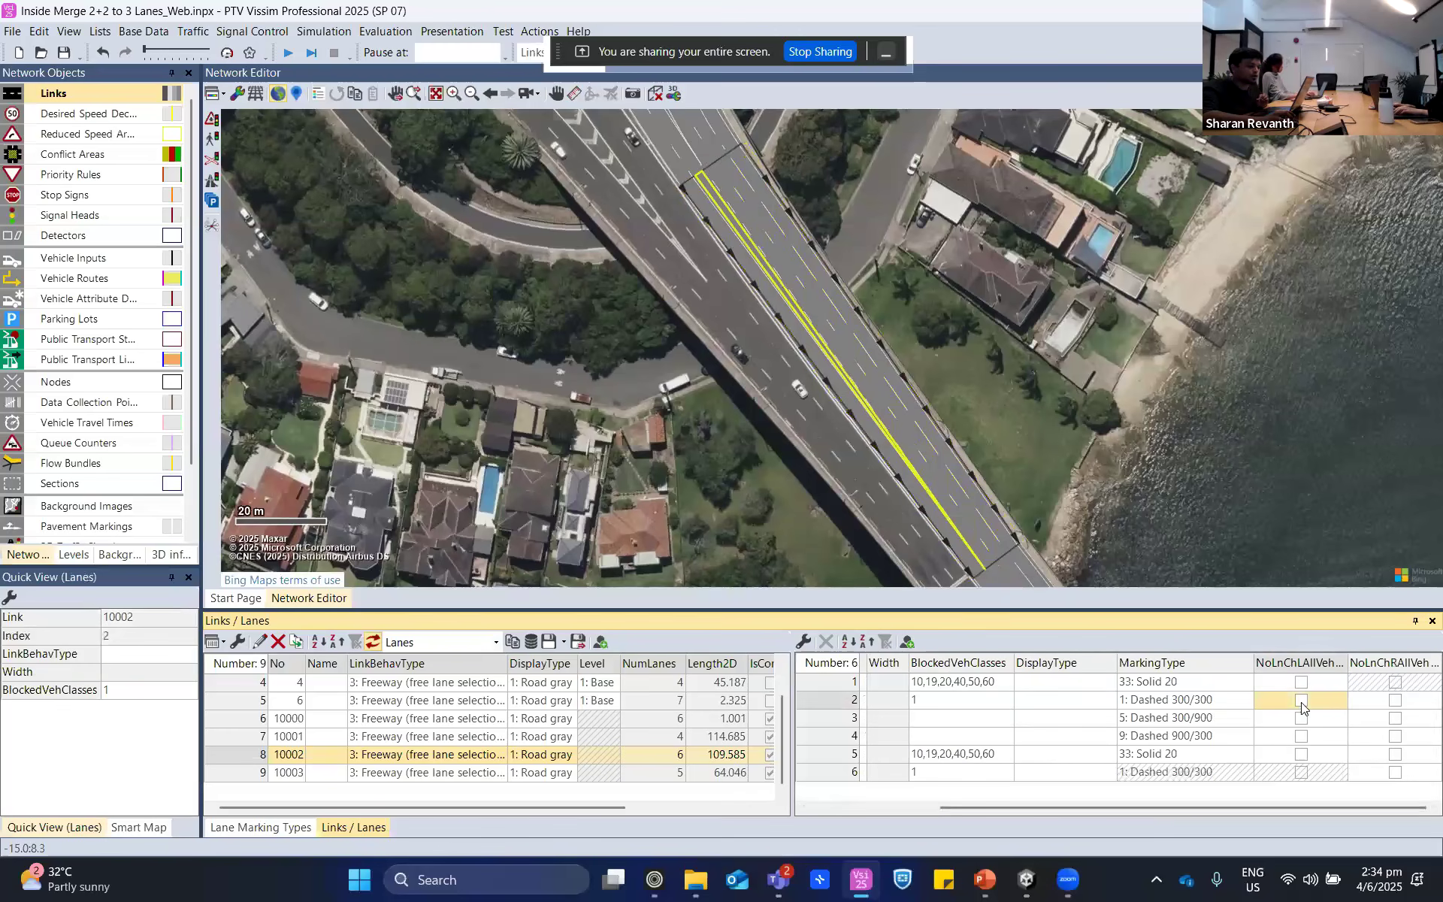
left_click(1396, 718)
left_click(1162, 301)
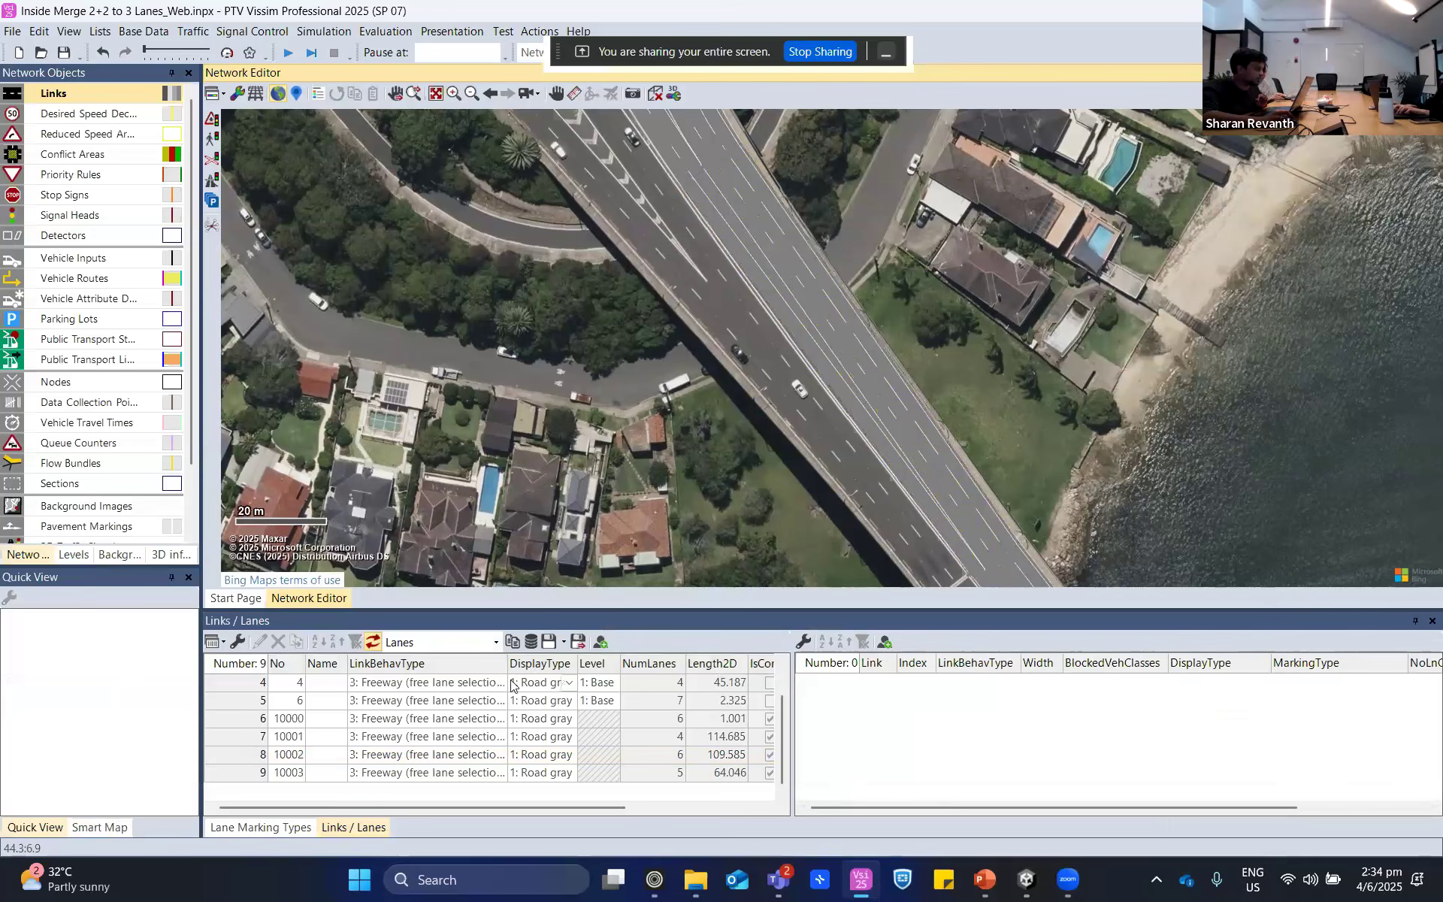
- Remove the right lane-change ban from lane 3 of connector 10002 and apply it to lane 2 for all vehicles
left_click(792, 310)
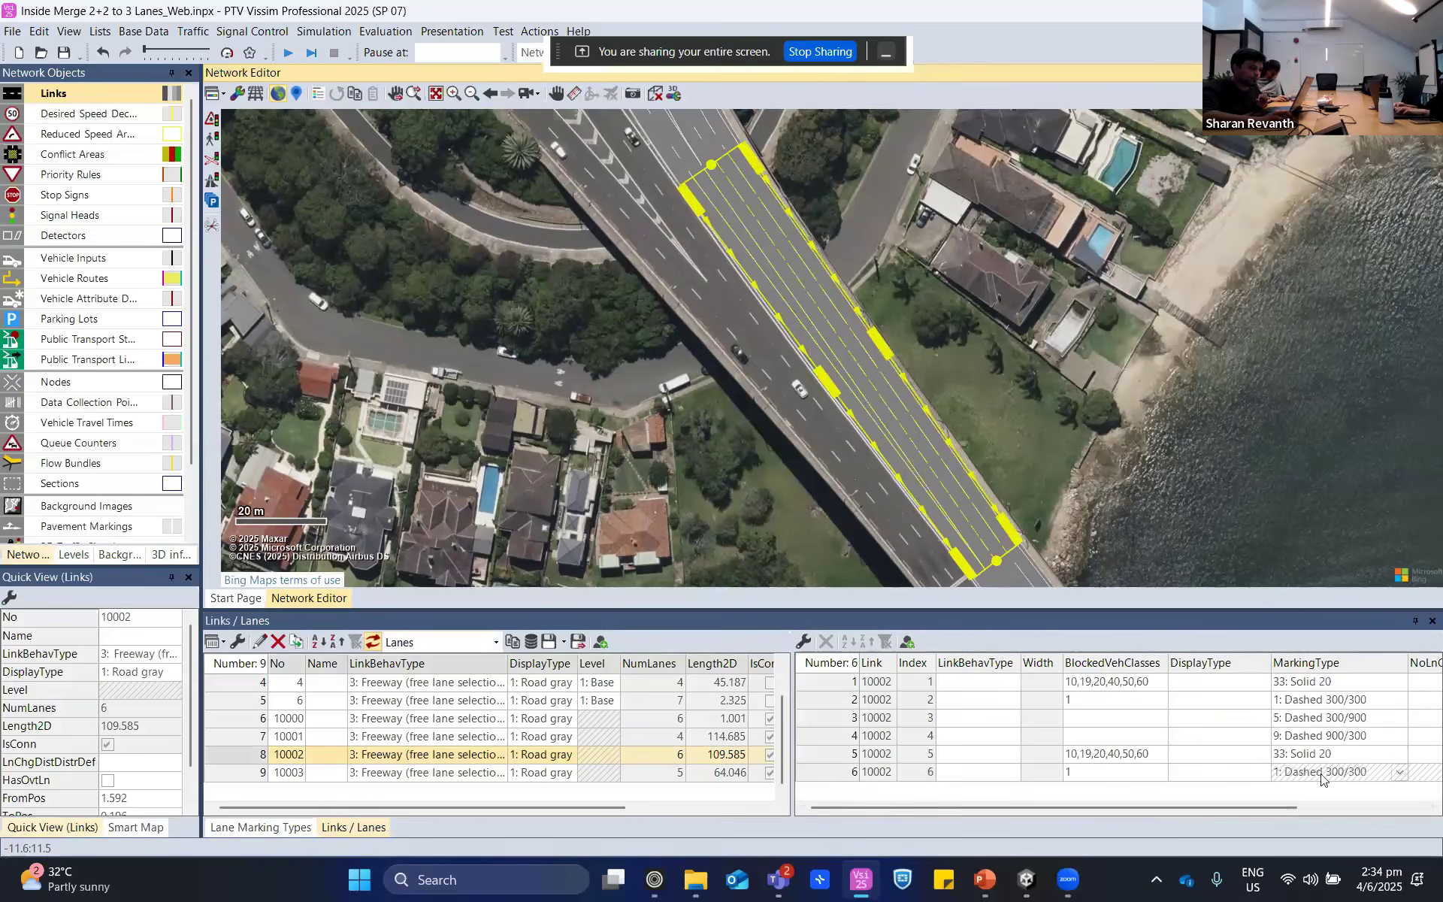
left_click(1355, 809)
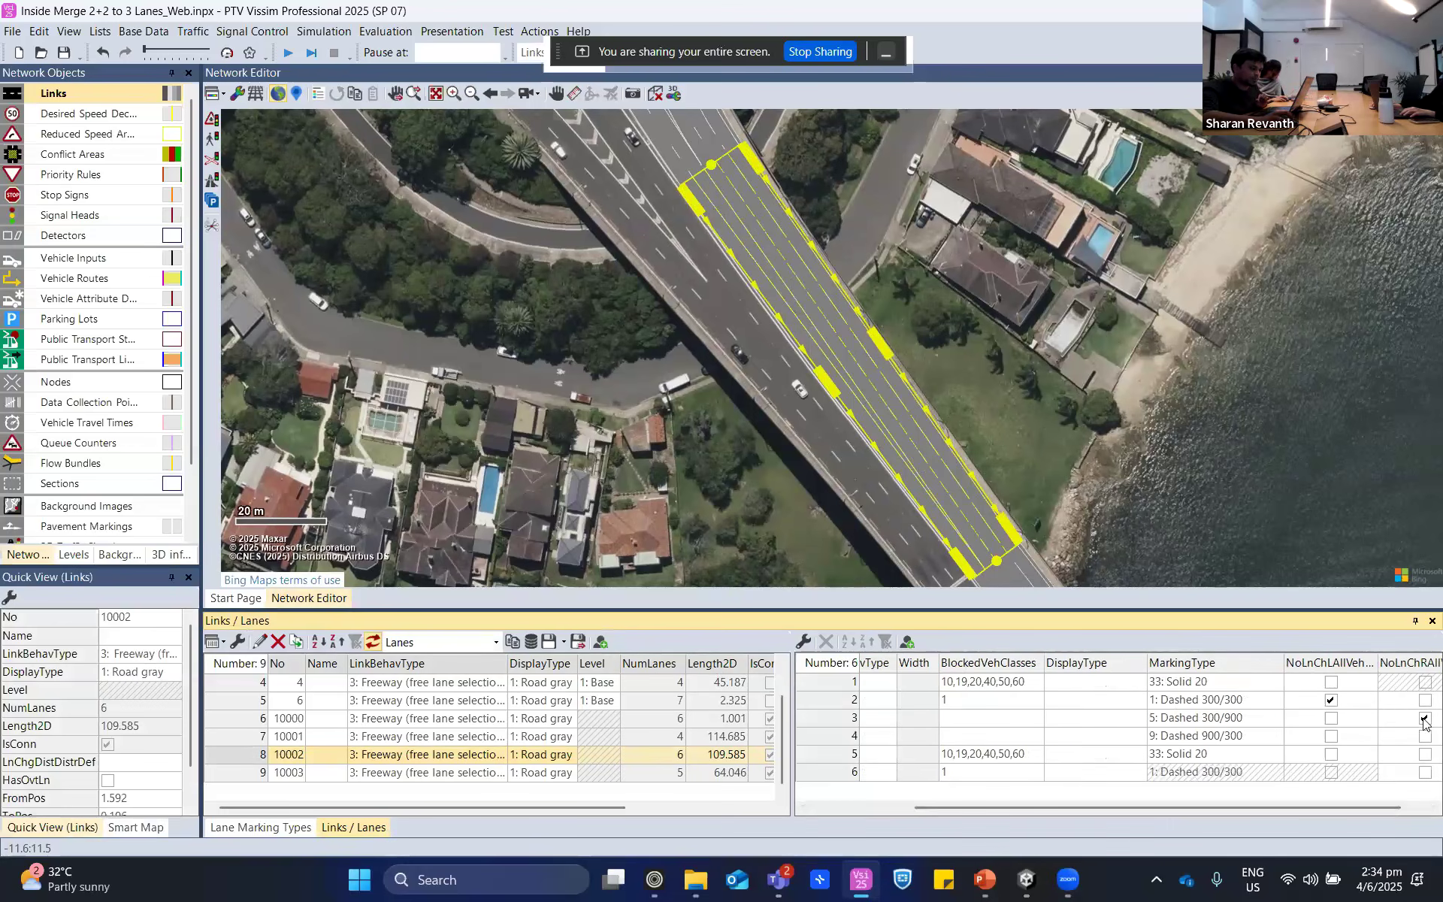
left_click(1425, 718)
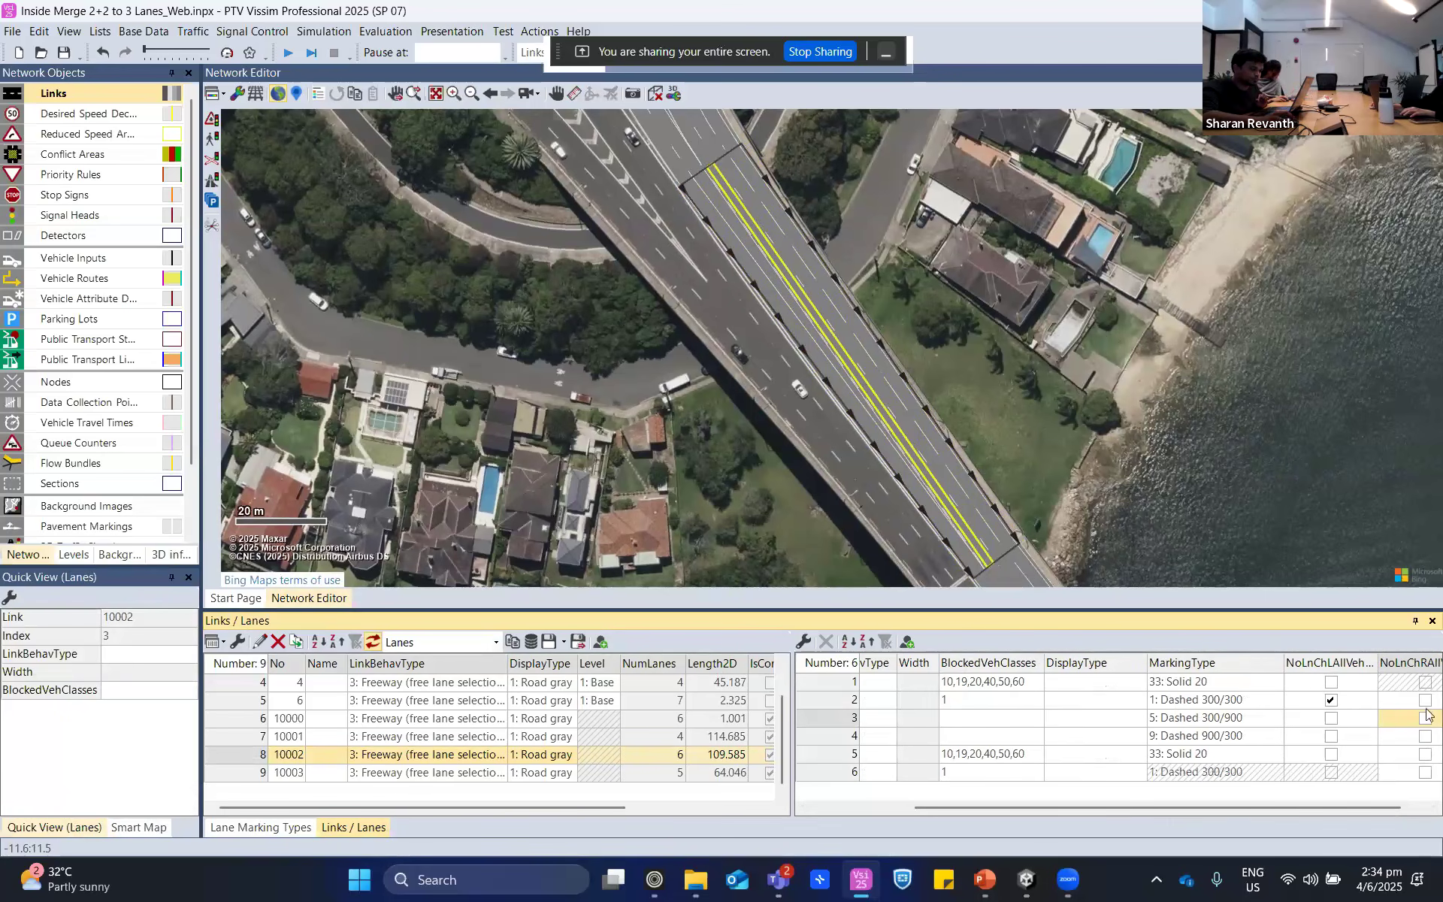
left_click(1426, 701)
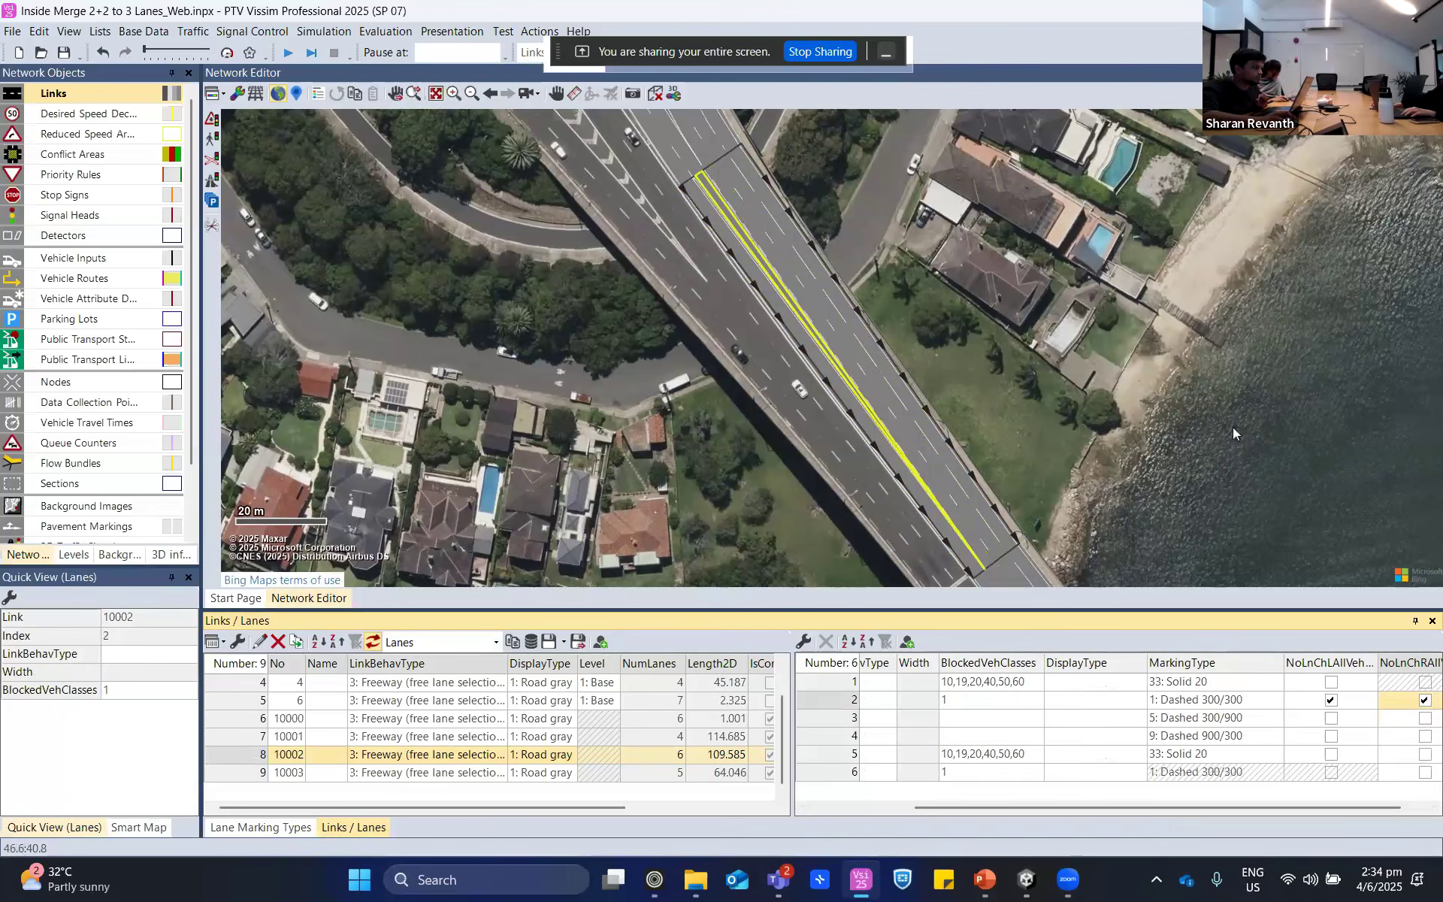
- Remove the ban on right lane changes for all vehicles from lane 2 of connector 10002
left_click(1200, 385)
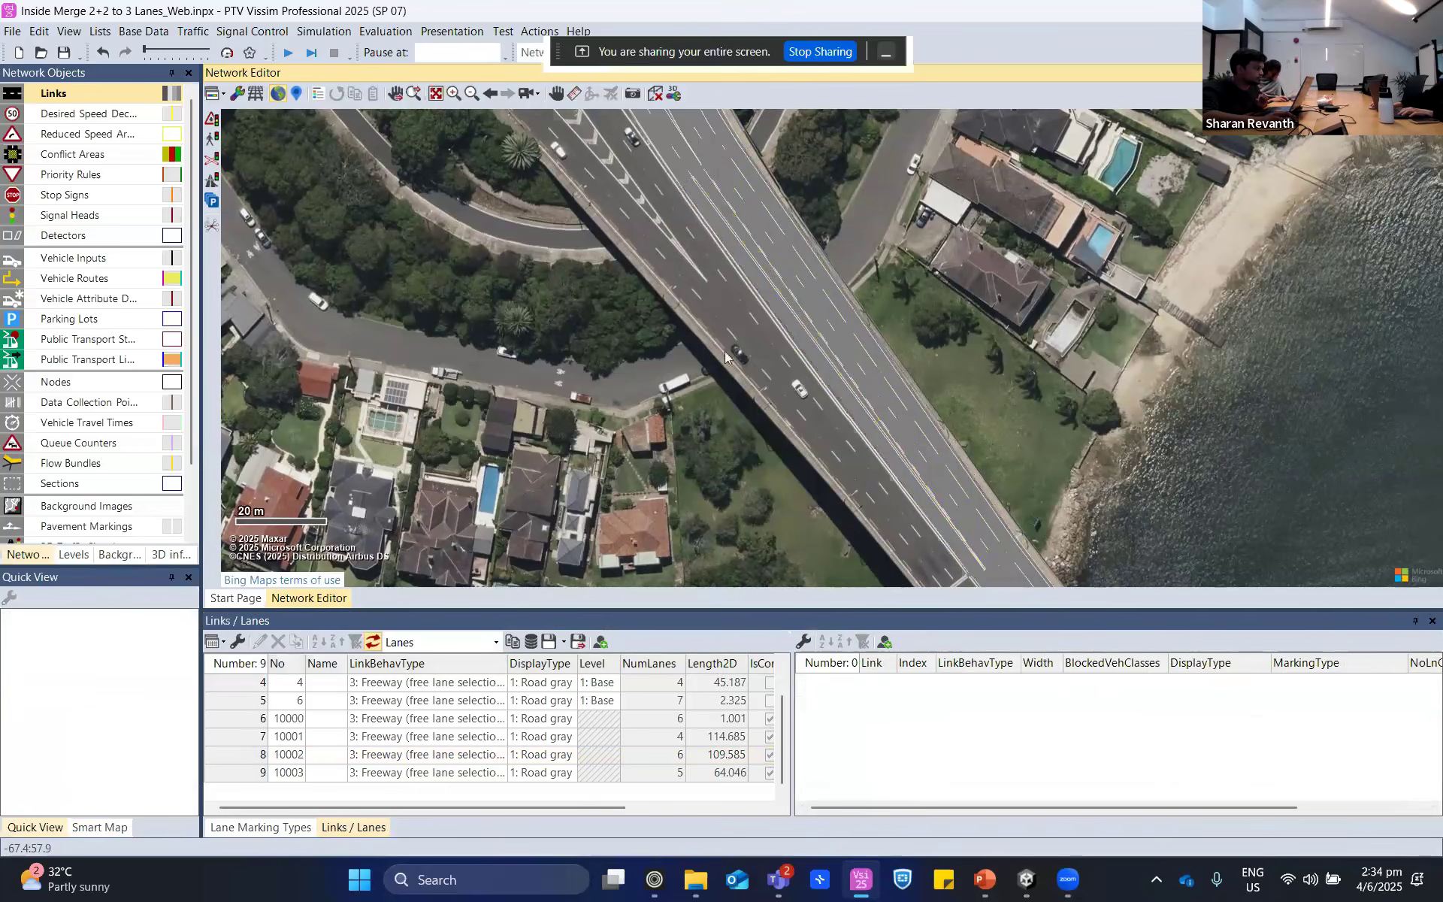
left_click(770, 250)
left_click_drag(1266, 814, 1394, 809)
left_click(1399, 705)
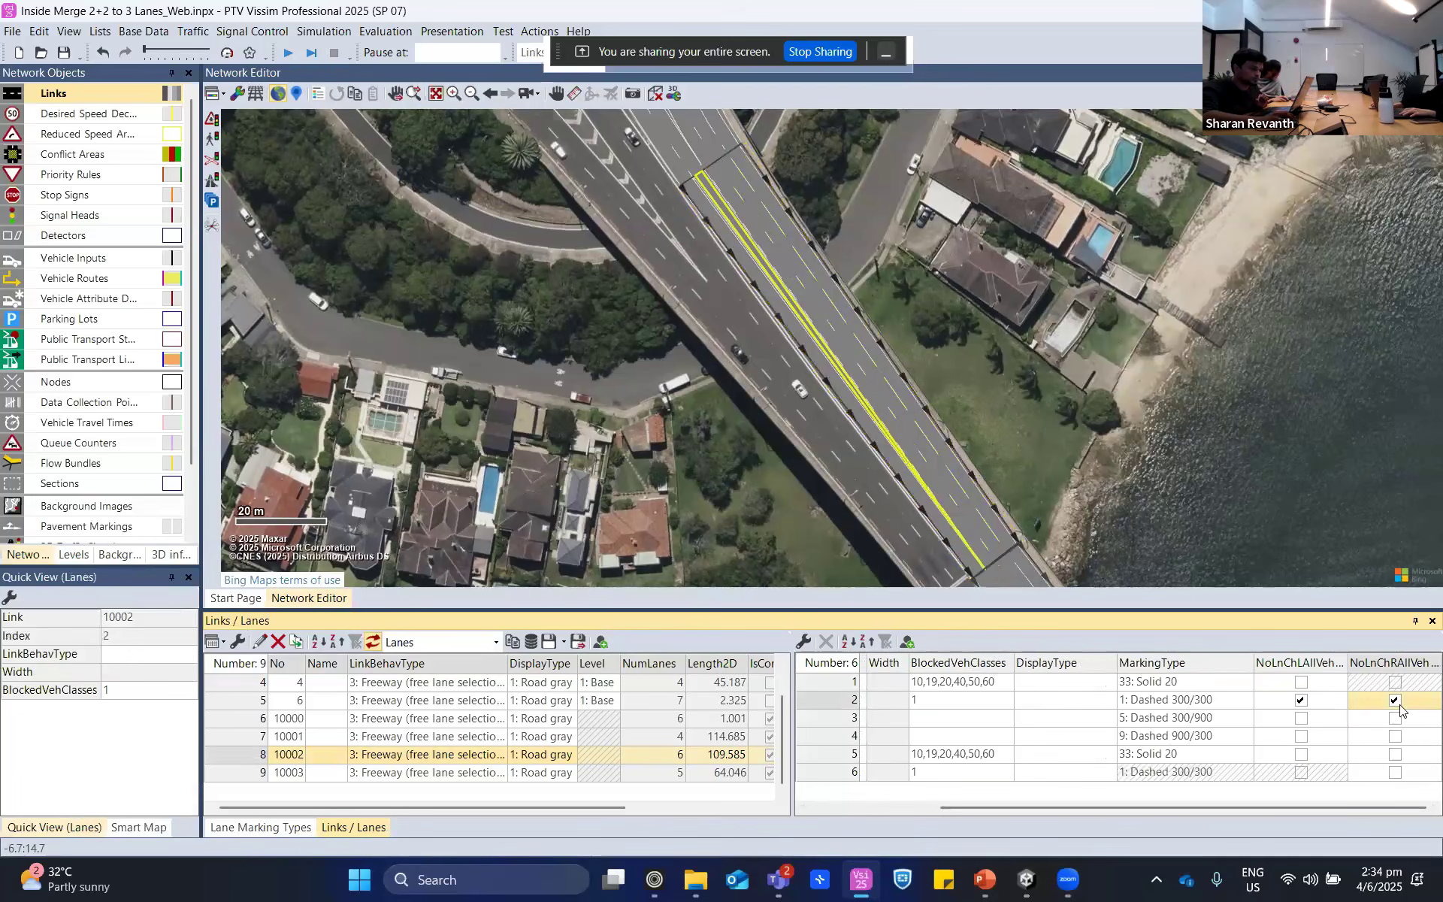
left_click(1130, 384)
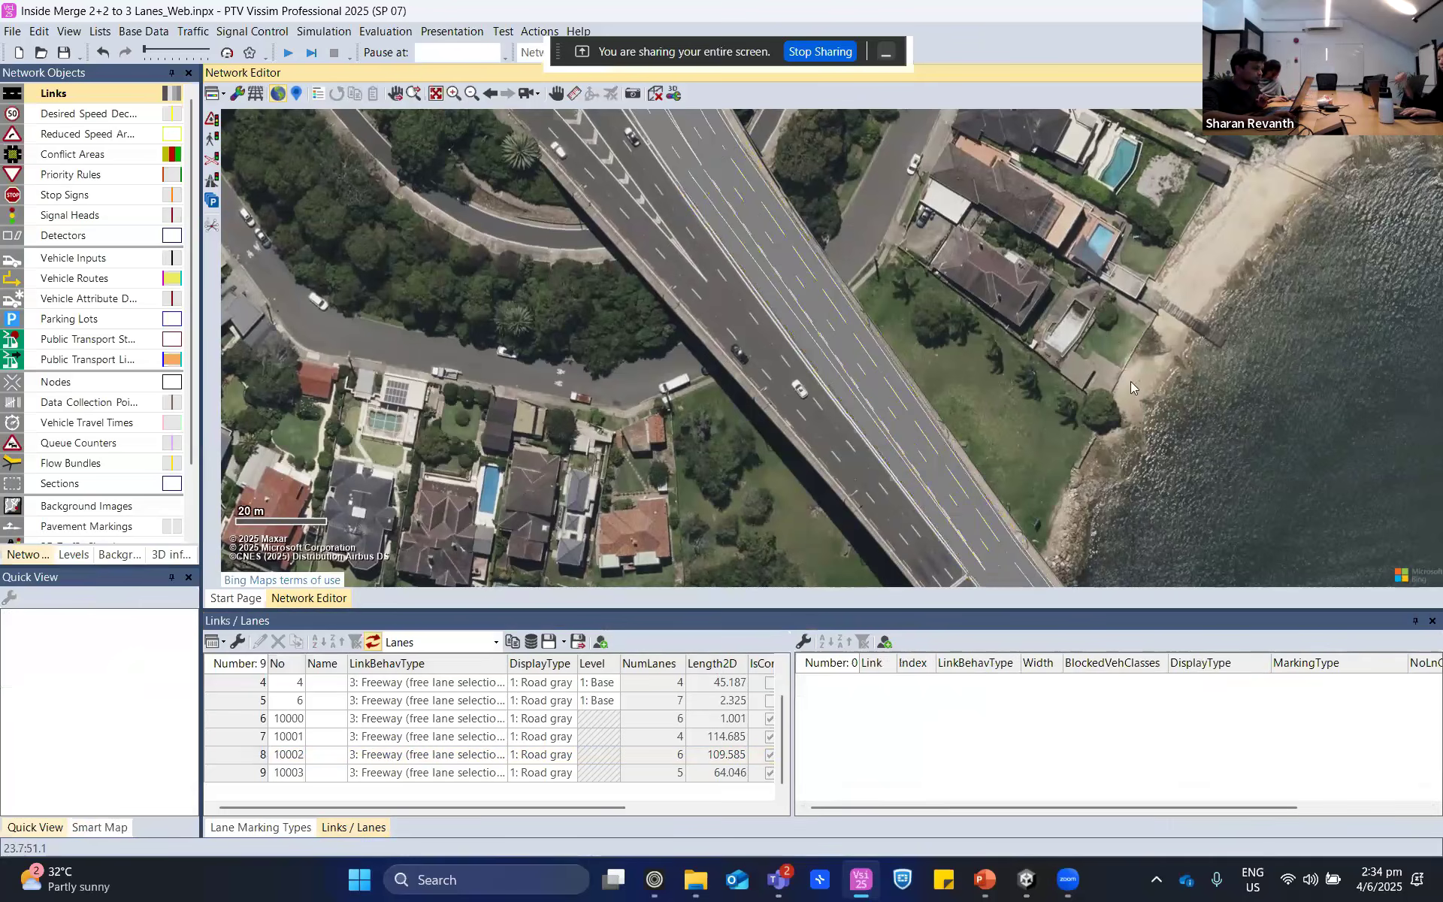
- Remove the ban on left lane changes for all vehicles from lane 2 of connector 10002 and inspect the connector's lanes
left_click(845, 332)
left_click_drag(1252, 805, 1381, 806)
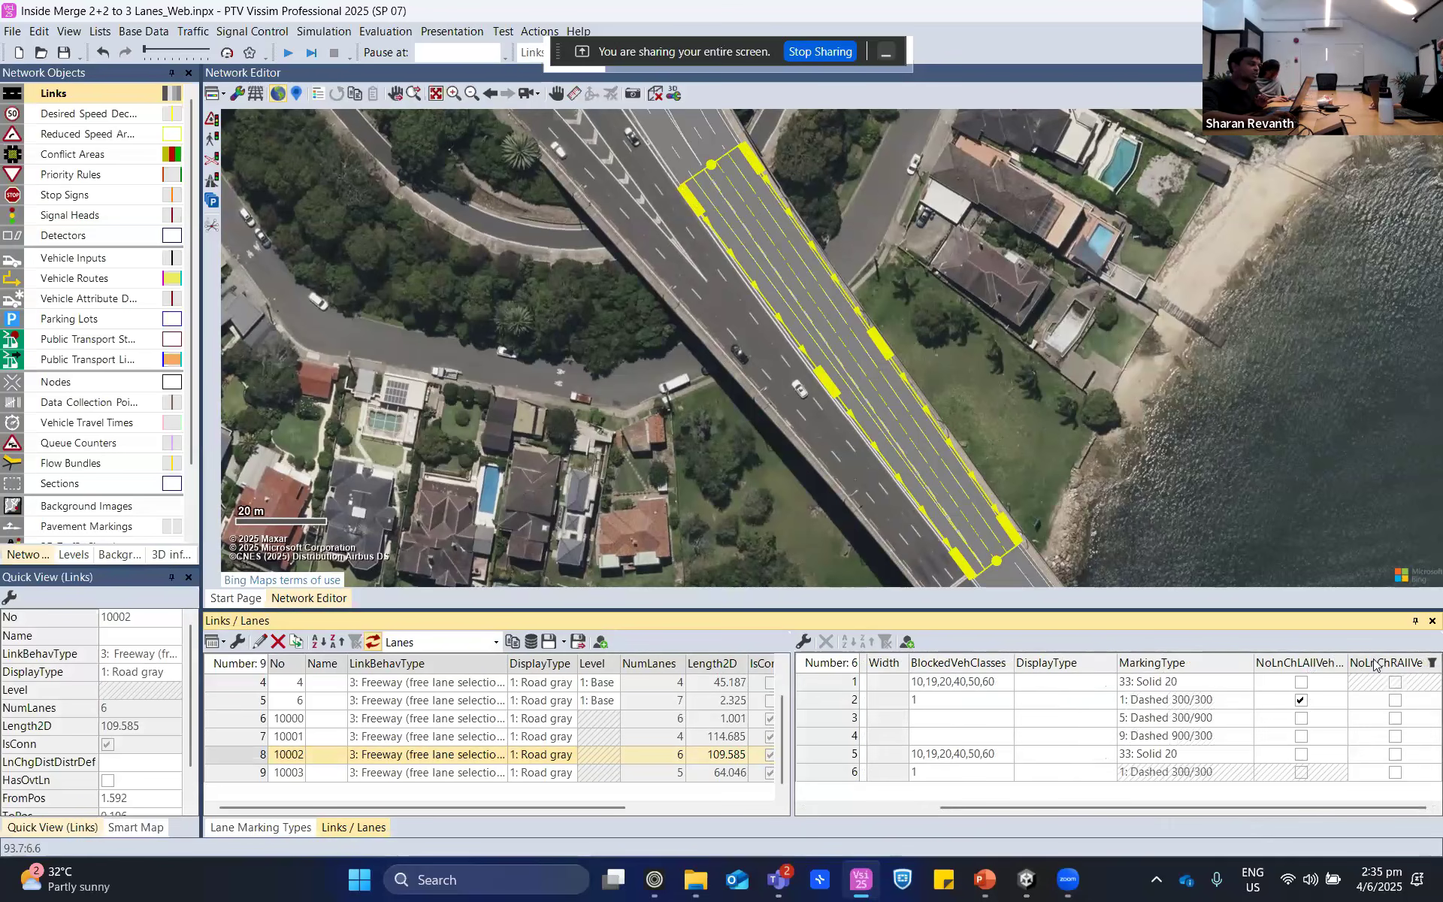
left_click(1300, 684)
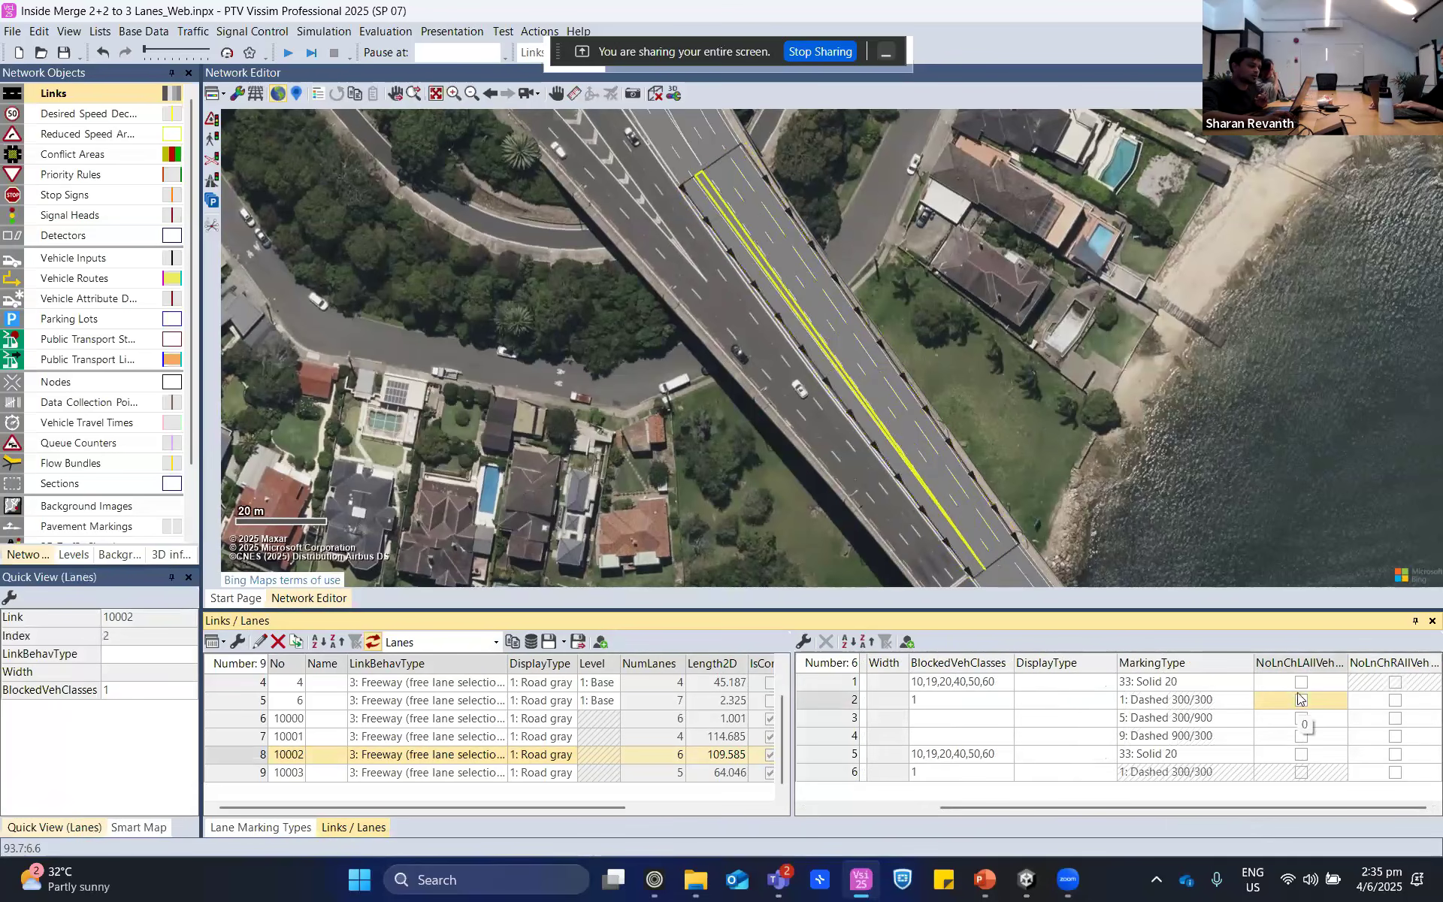
left_click(1084, 385)
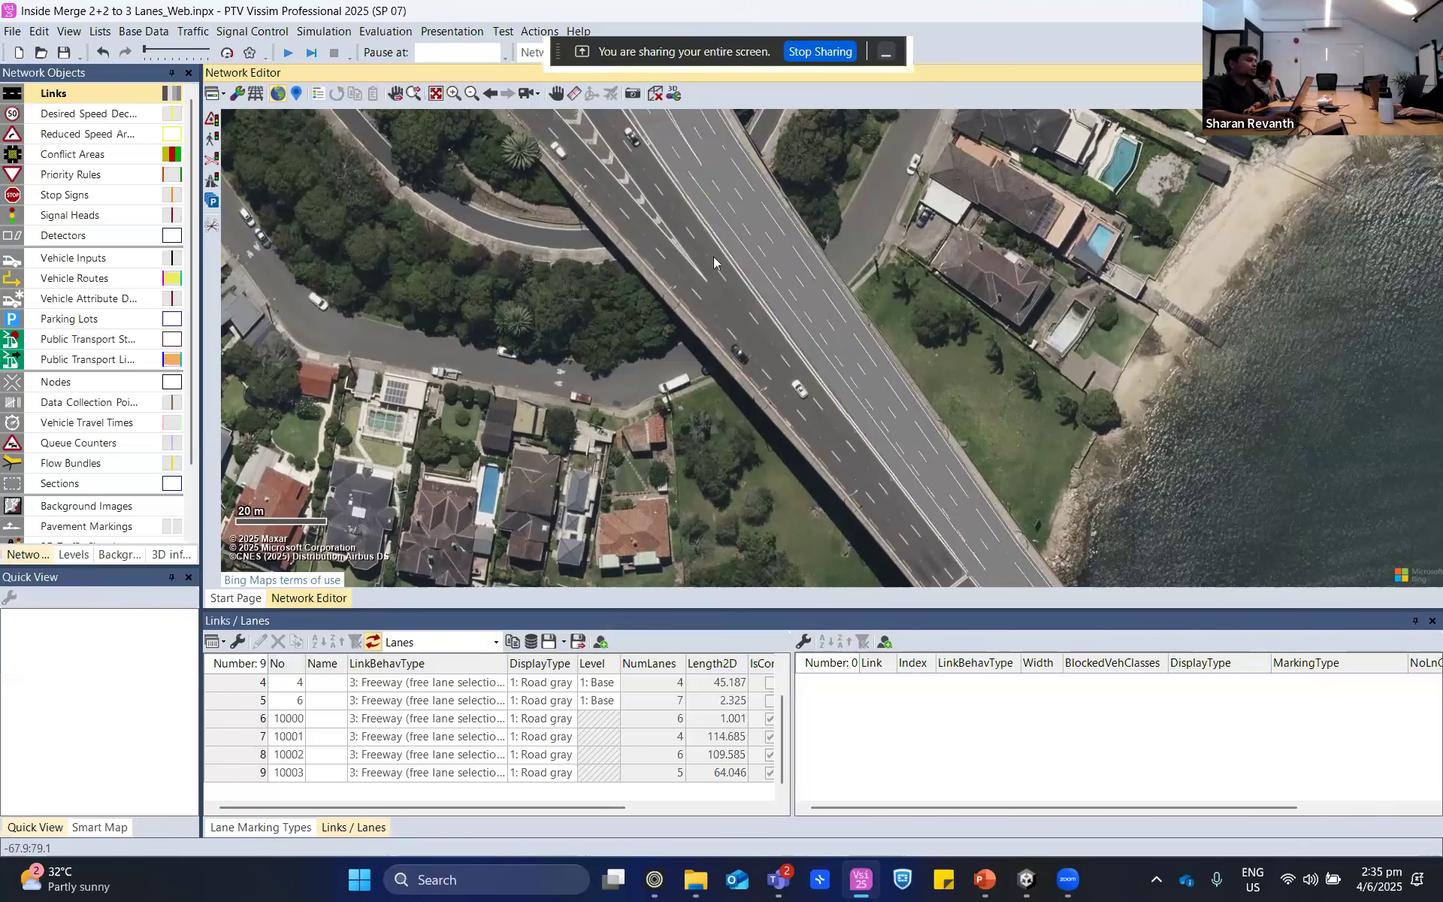
scroll(740, 253, "up", 3)
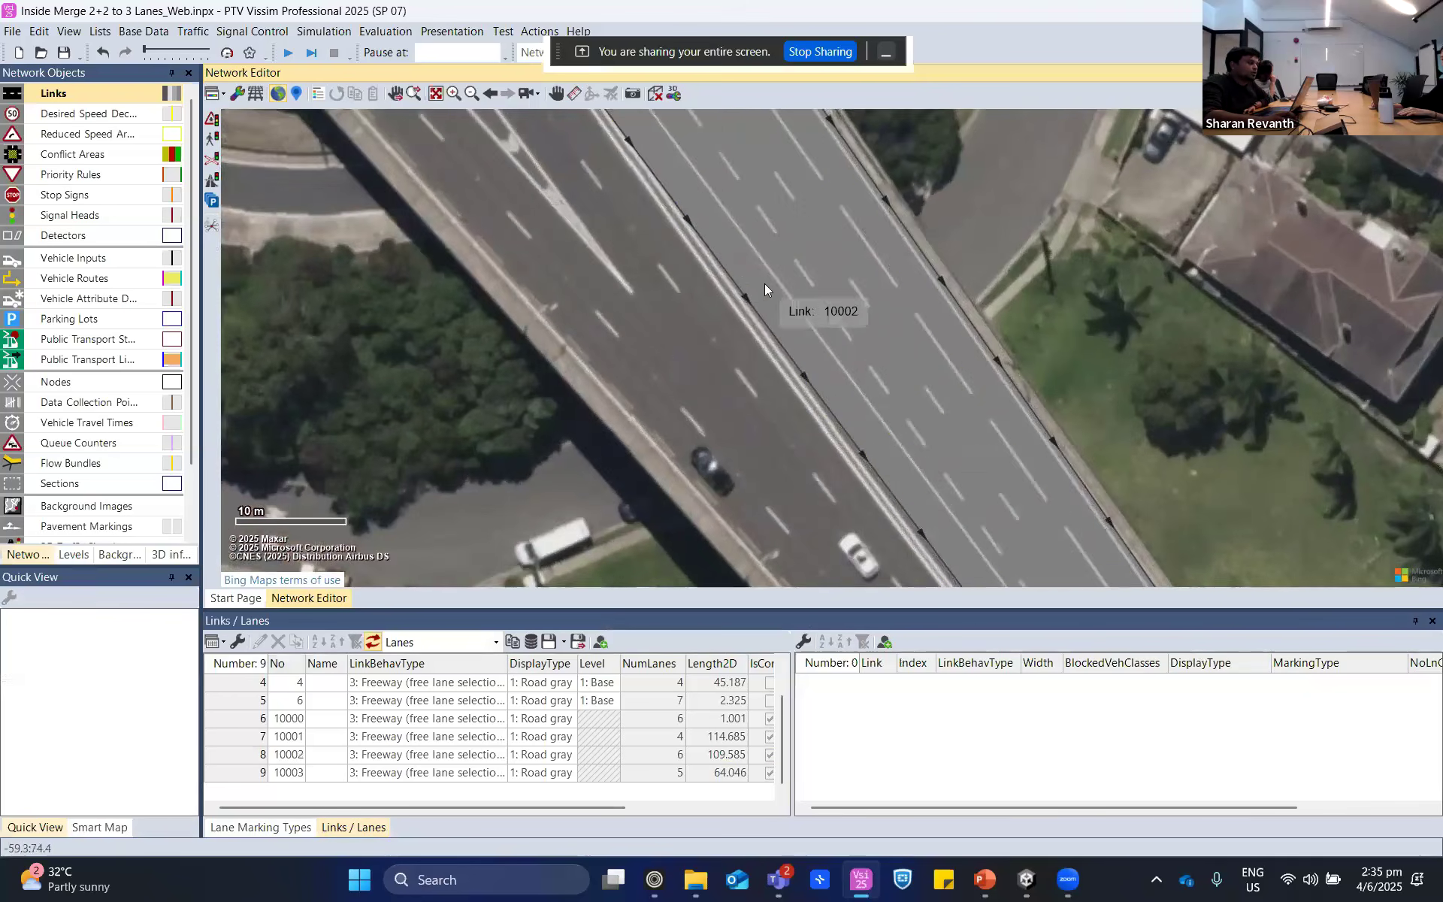
left_click(773, 300)
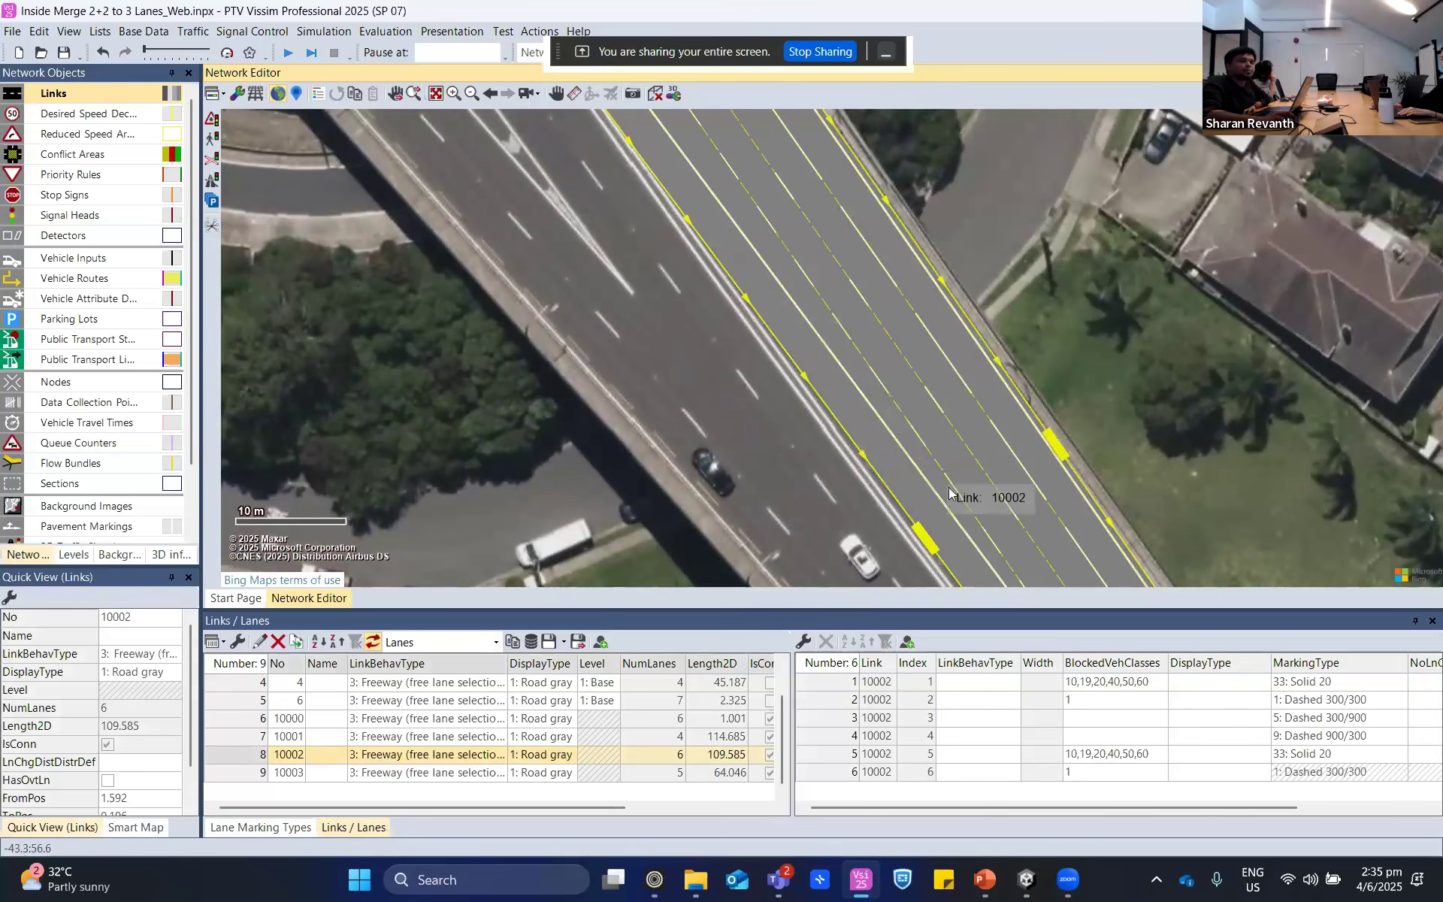
left_click(1116, 314)
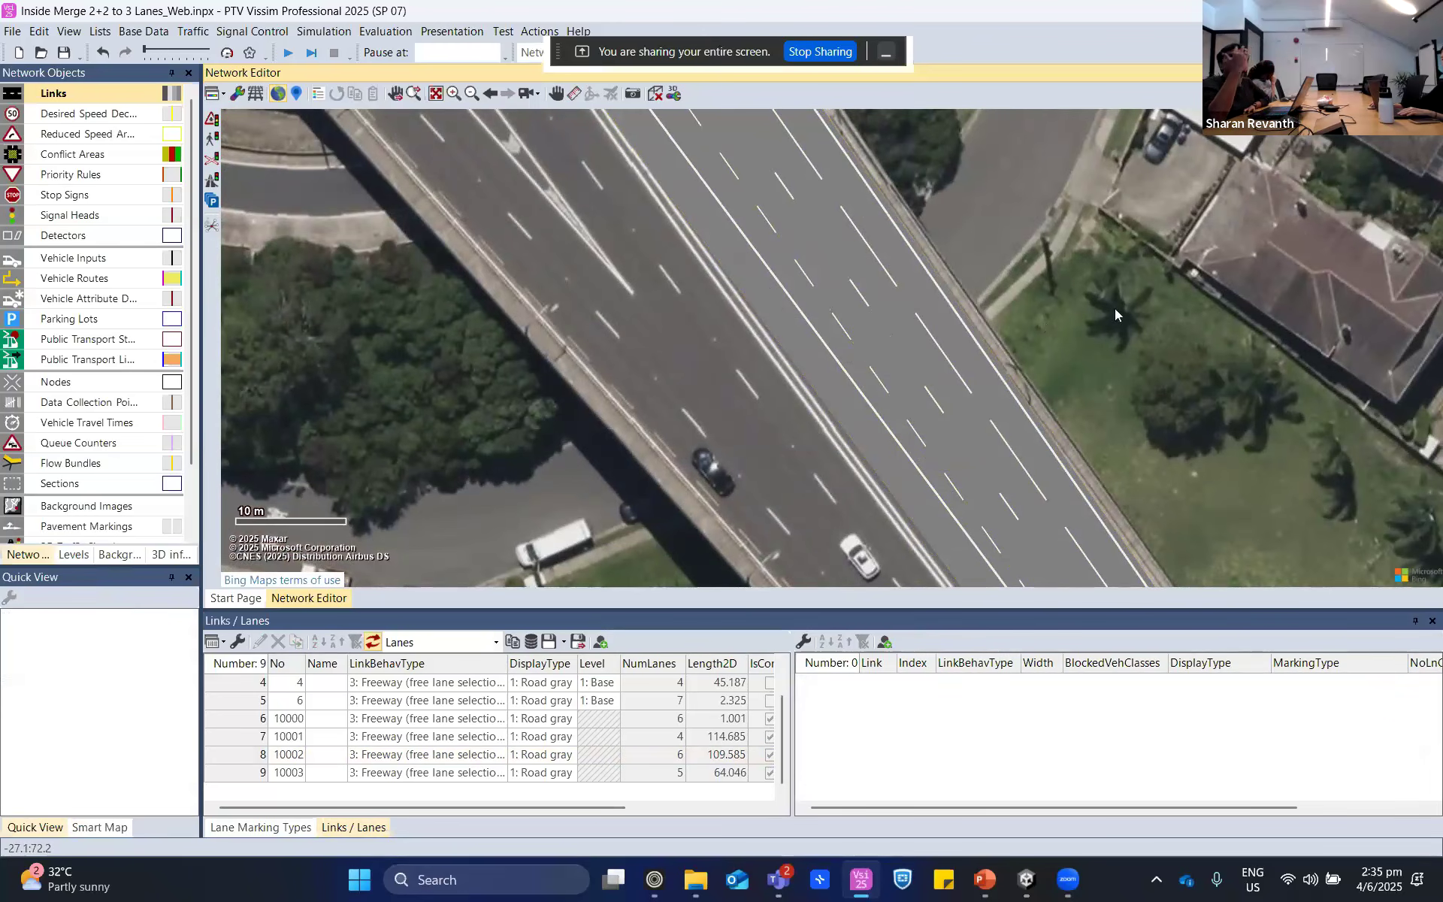
- Try to start the simulation without saving the changes and locate the vehicle routes named in the error messages
scroll(1124, 314, "down", 1)
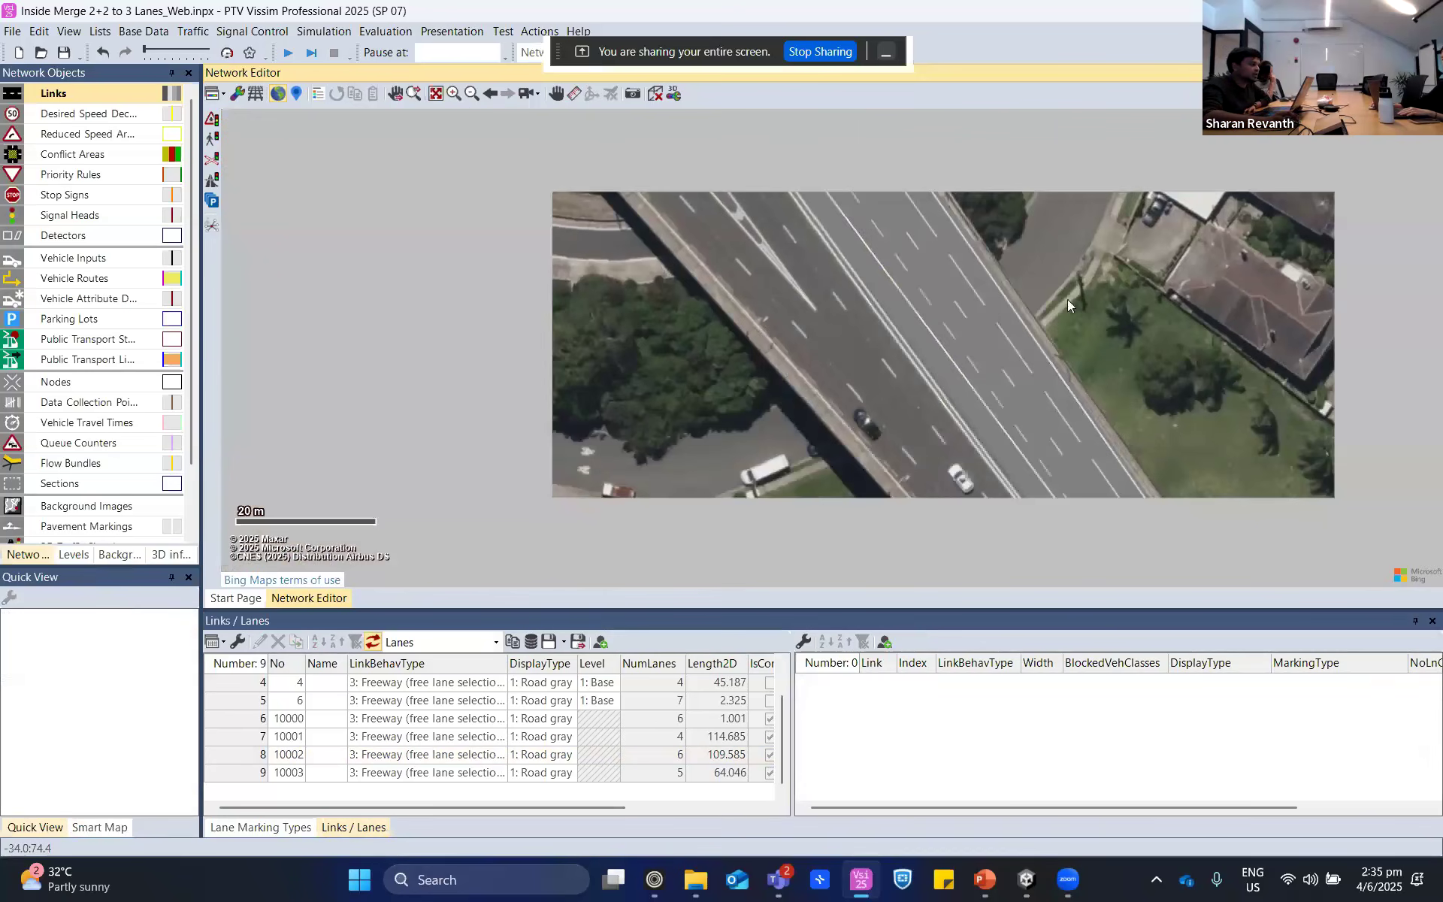
scroll(902, 283, "down", 1)
left_click(293, 56)
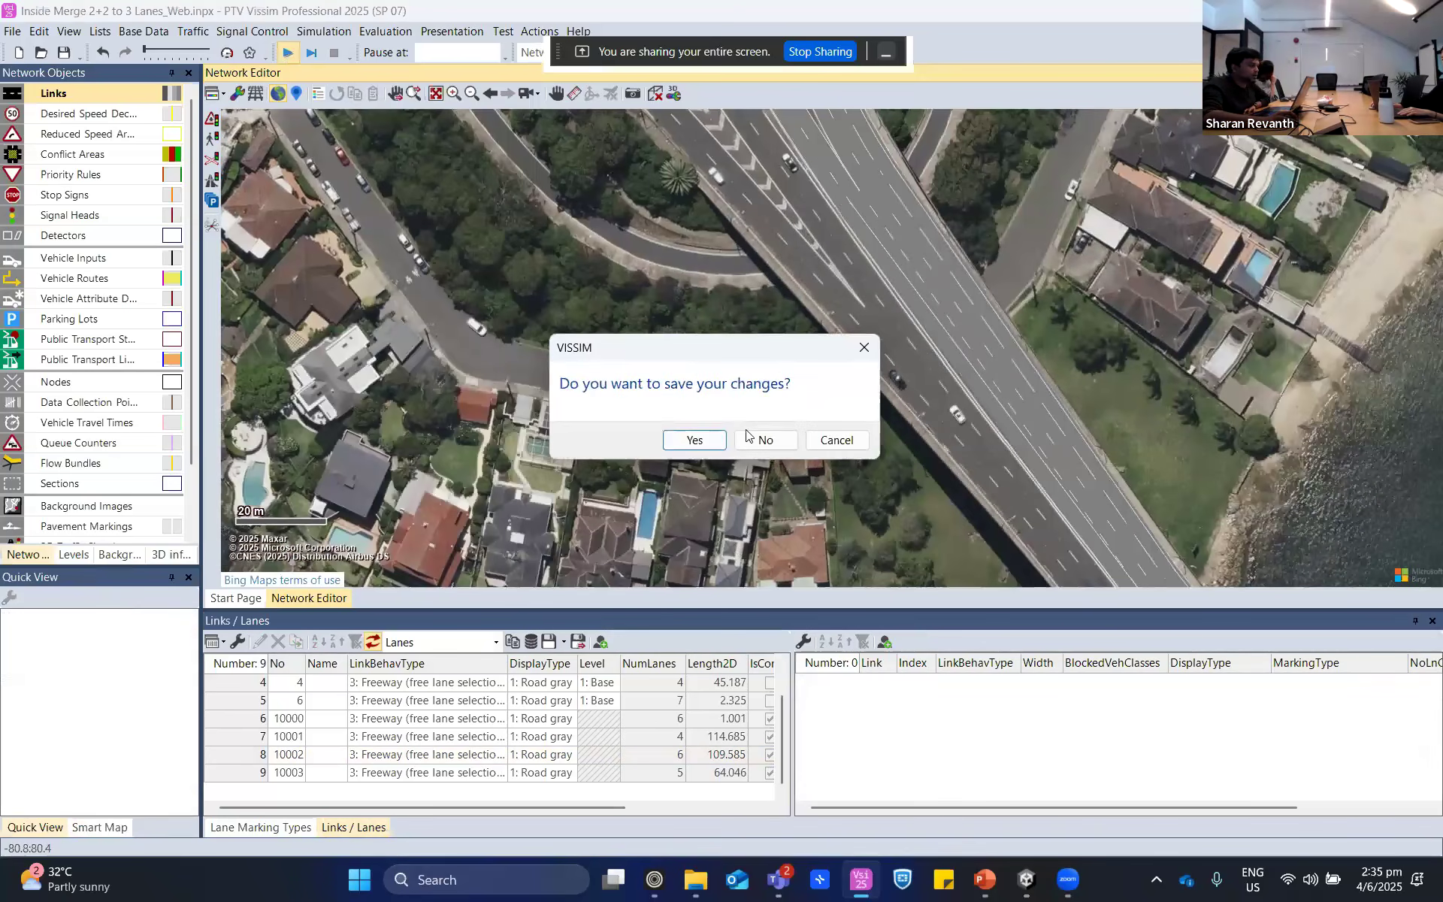
left_click(782, 439)
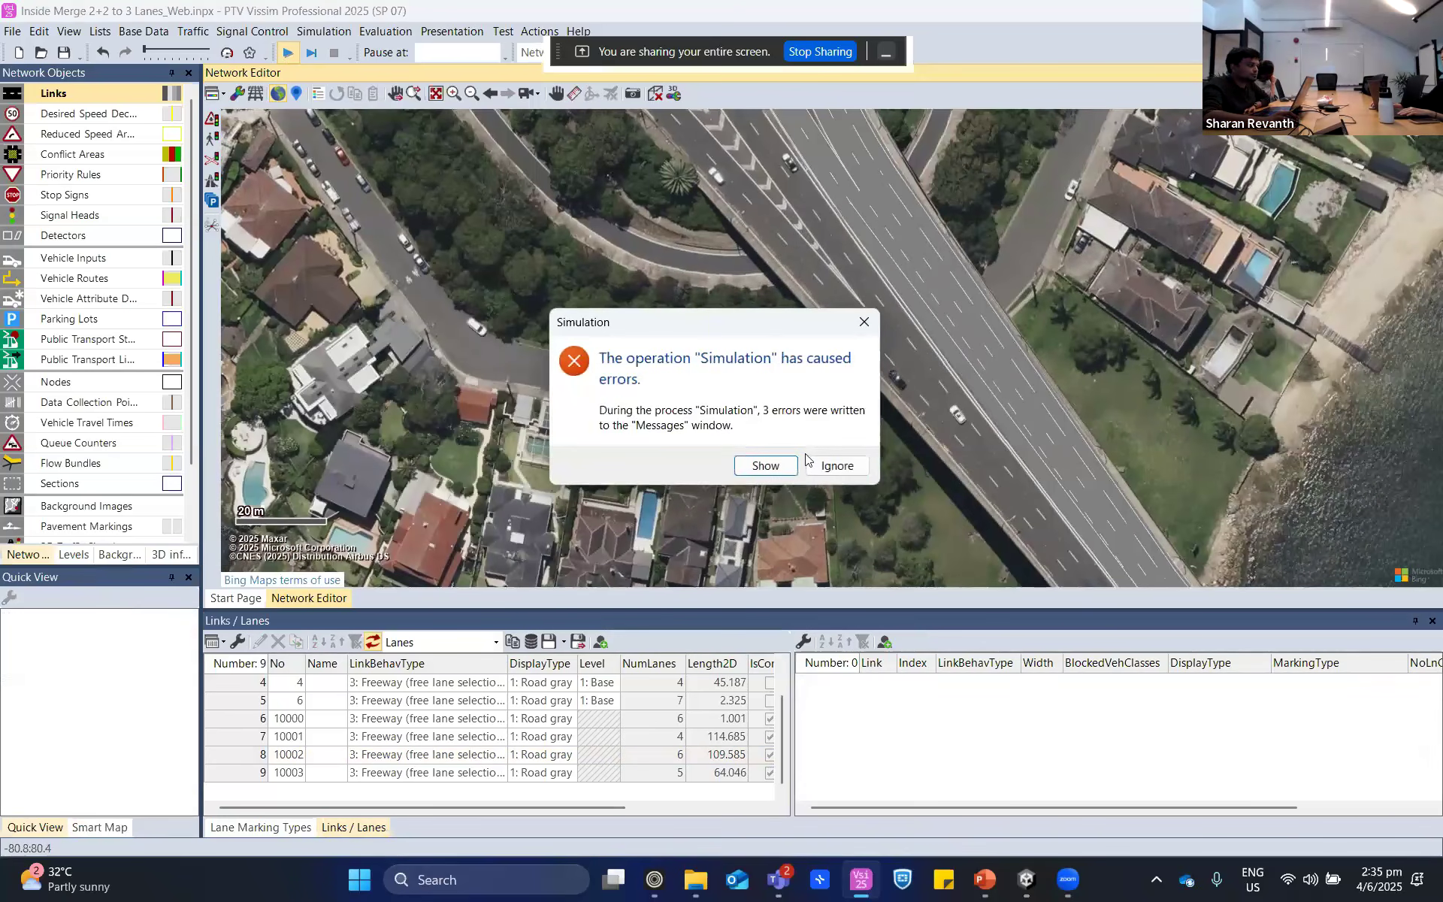
left_click(764, 466)
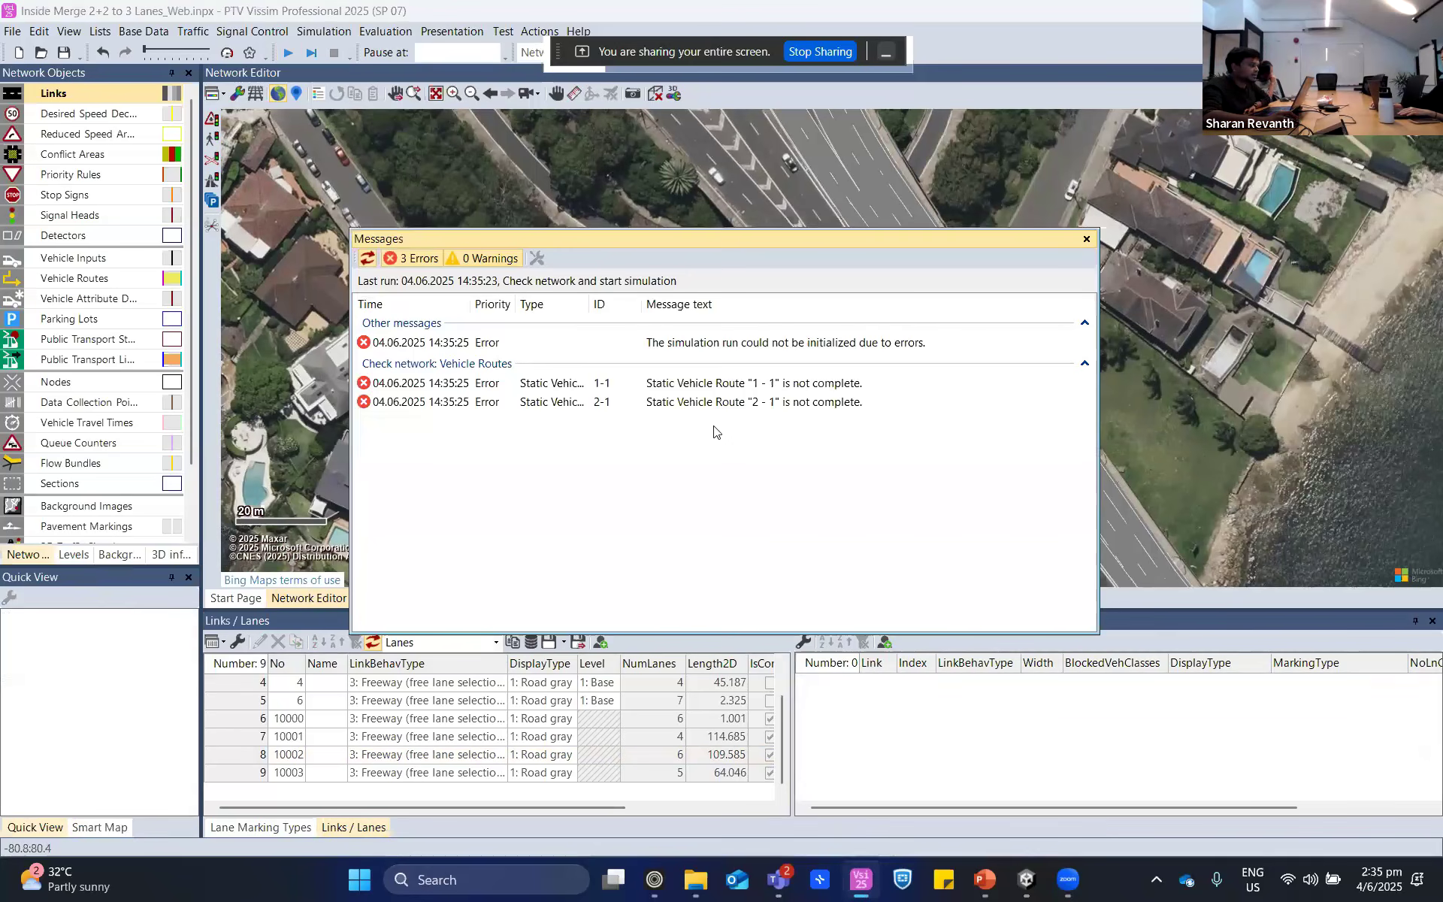
left_click(797, 385)
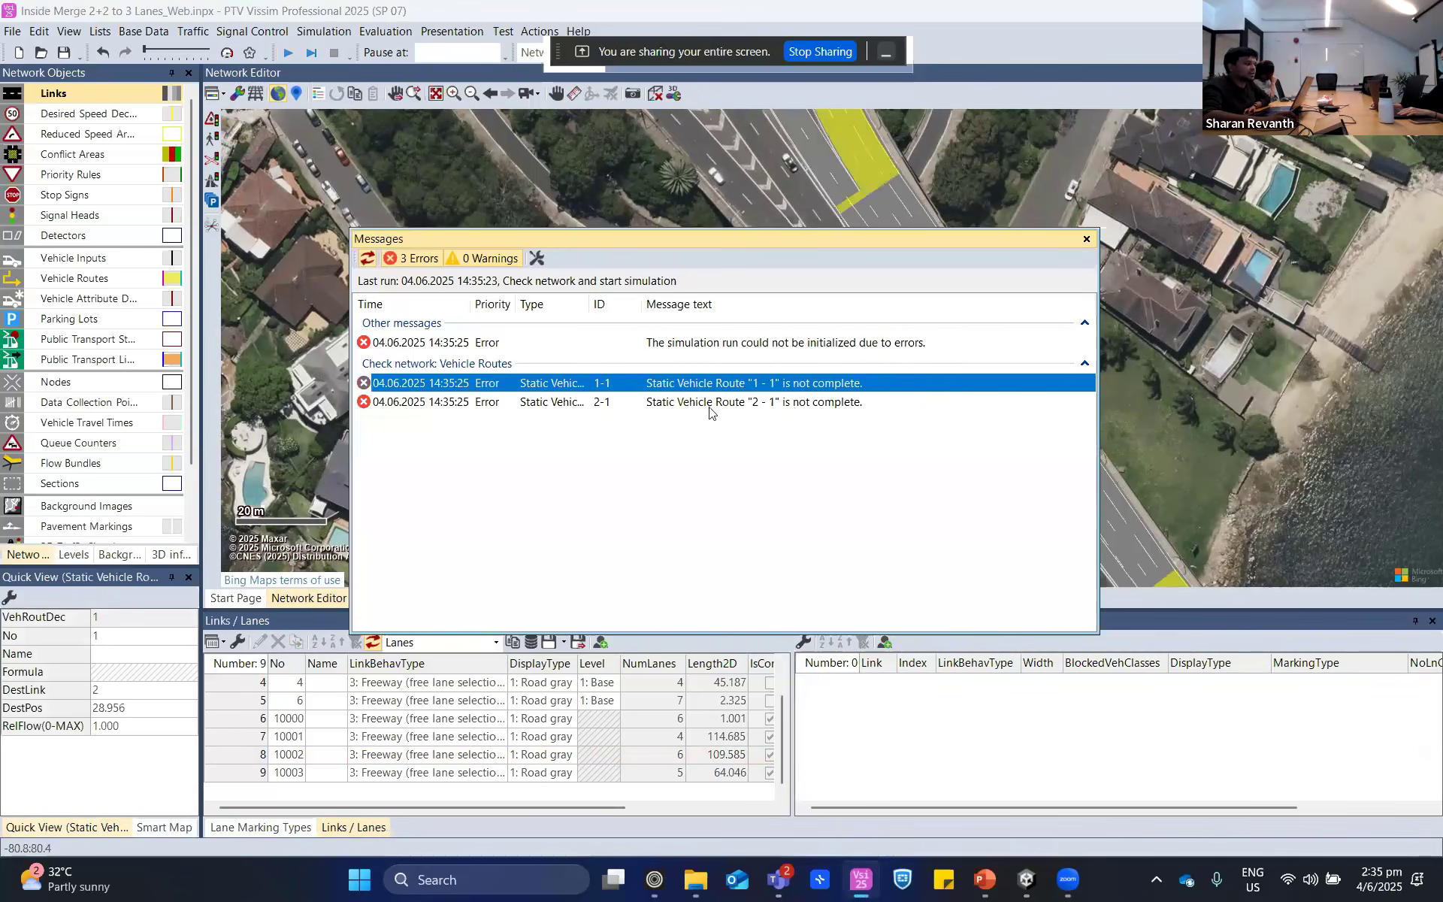
left_click(820, 404)
left_click(1086, 239)
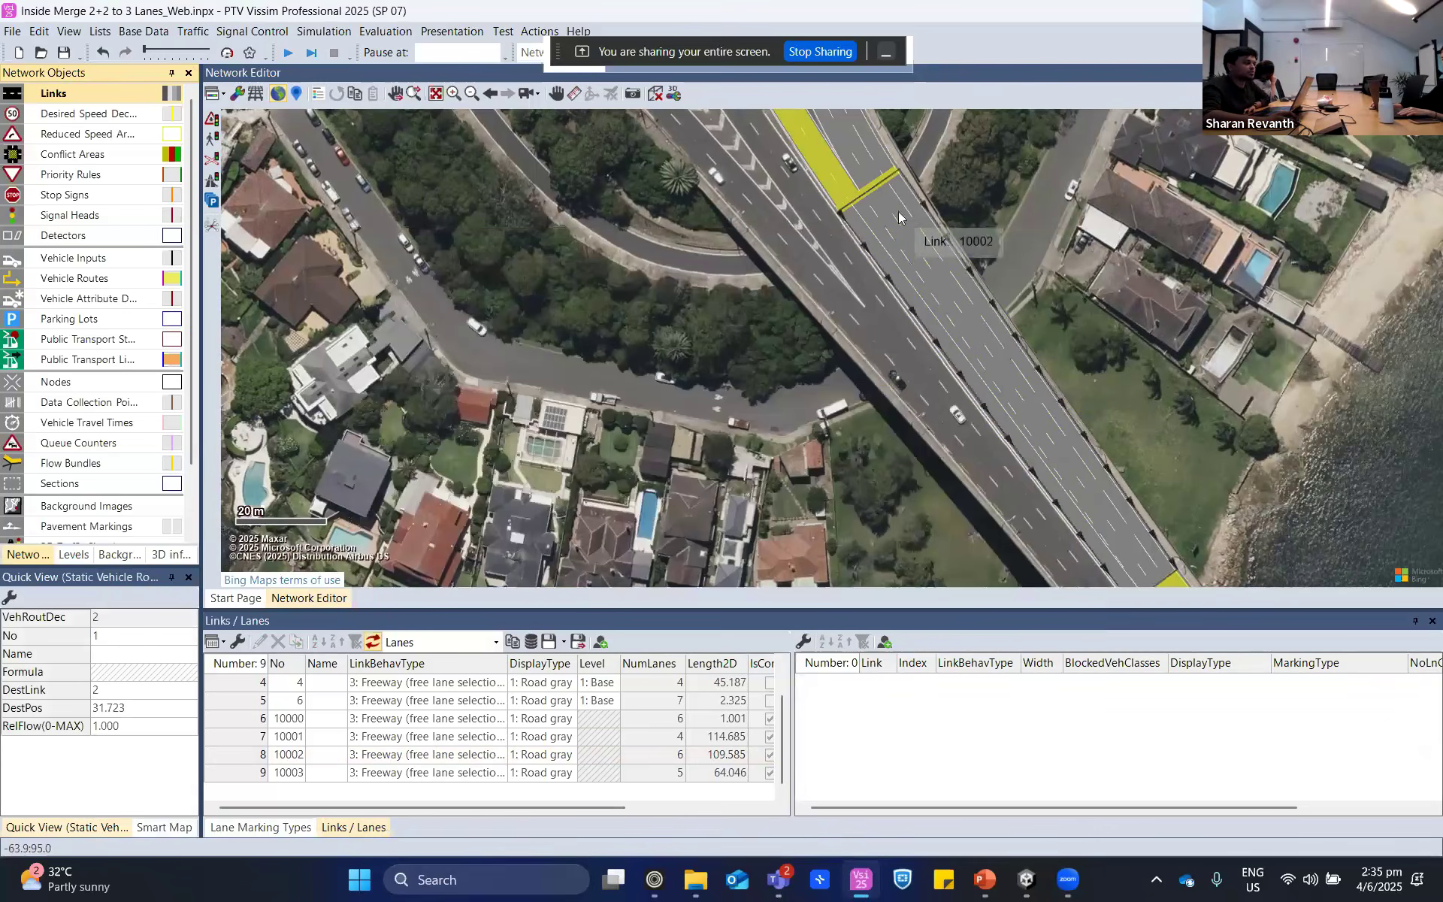
- Shift the destination of static vehicle route 1-1 slightly upstream on link 2, to about 26.9 m, to rebuild its path
left_click(899, 210)
left_click_drag(1155, 308, 928, 179)
scroll(933, 192, "down", 2)
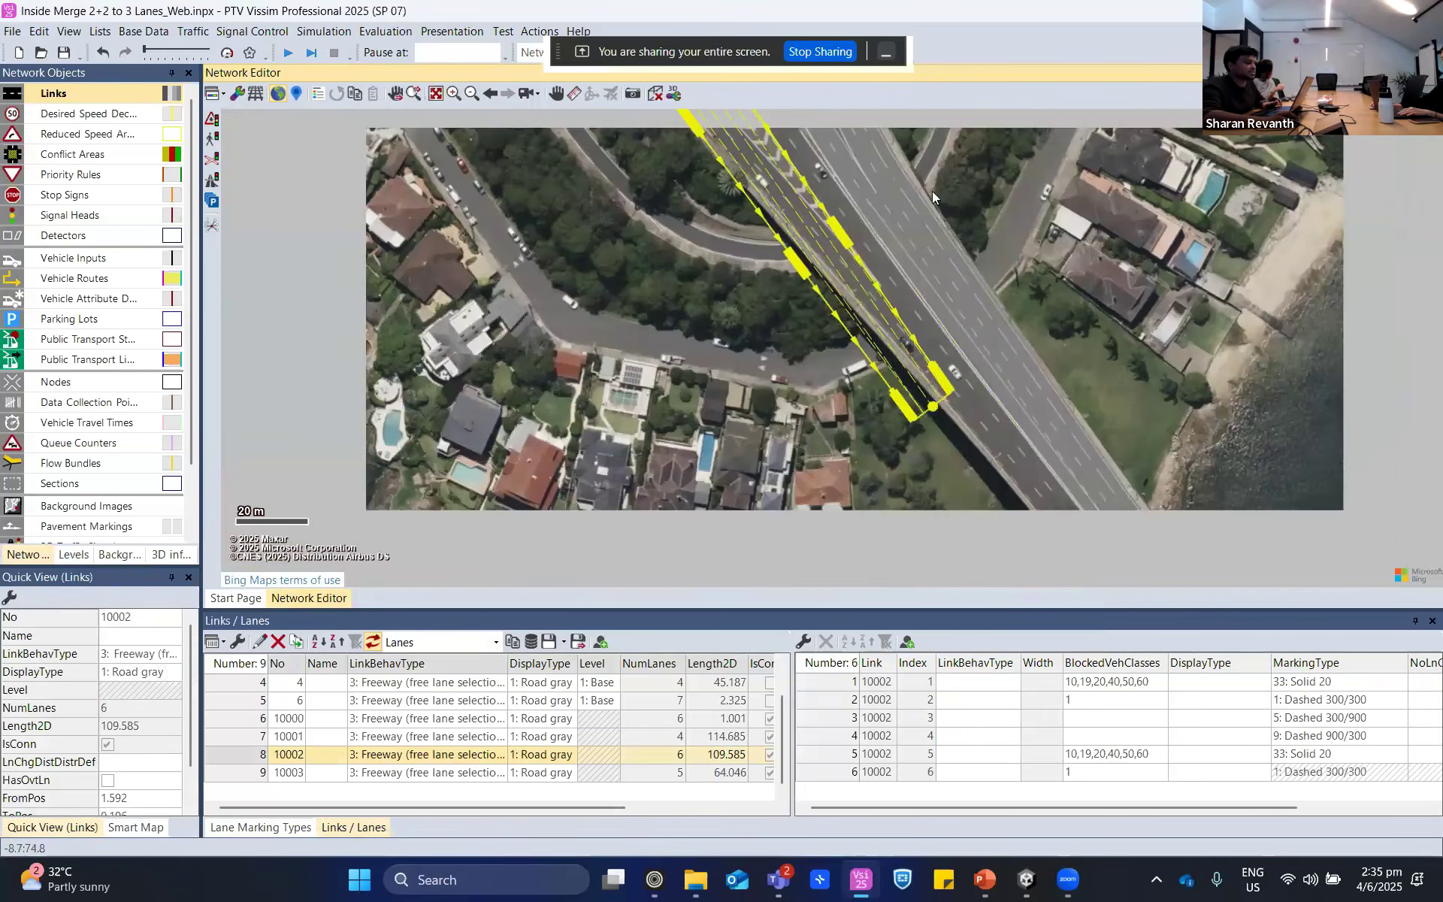
left_click(1073, 336)
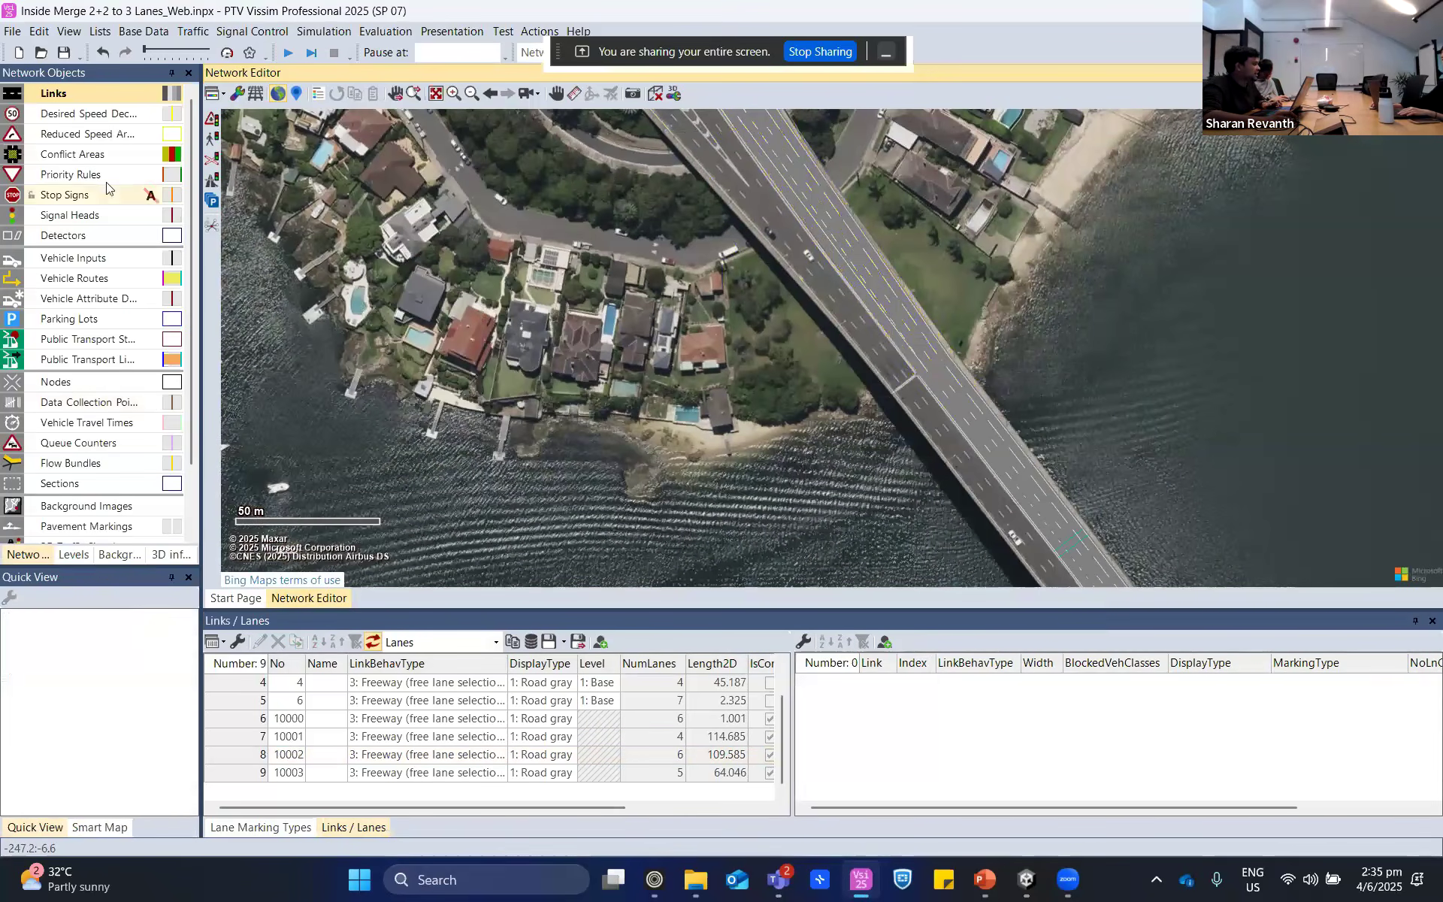
left_click(1076, 538)
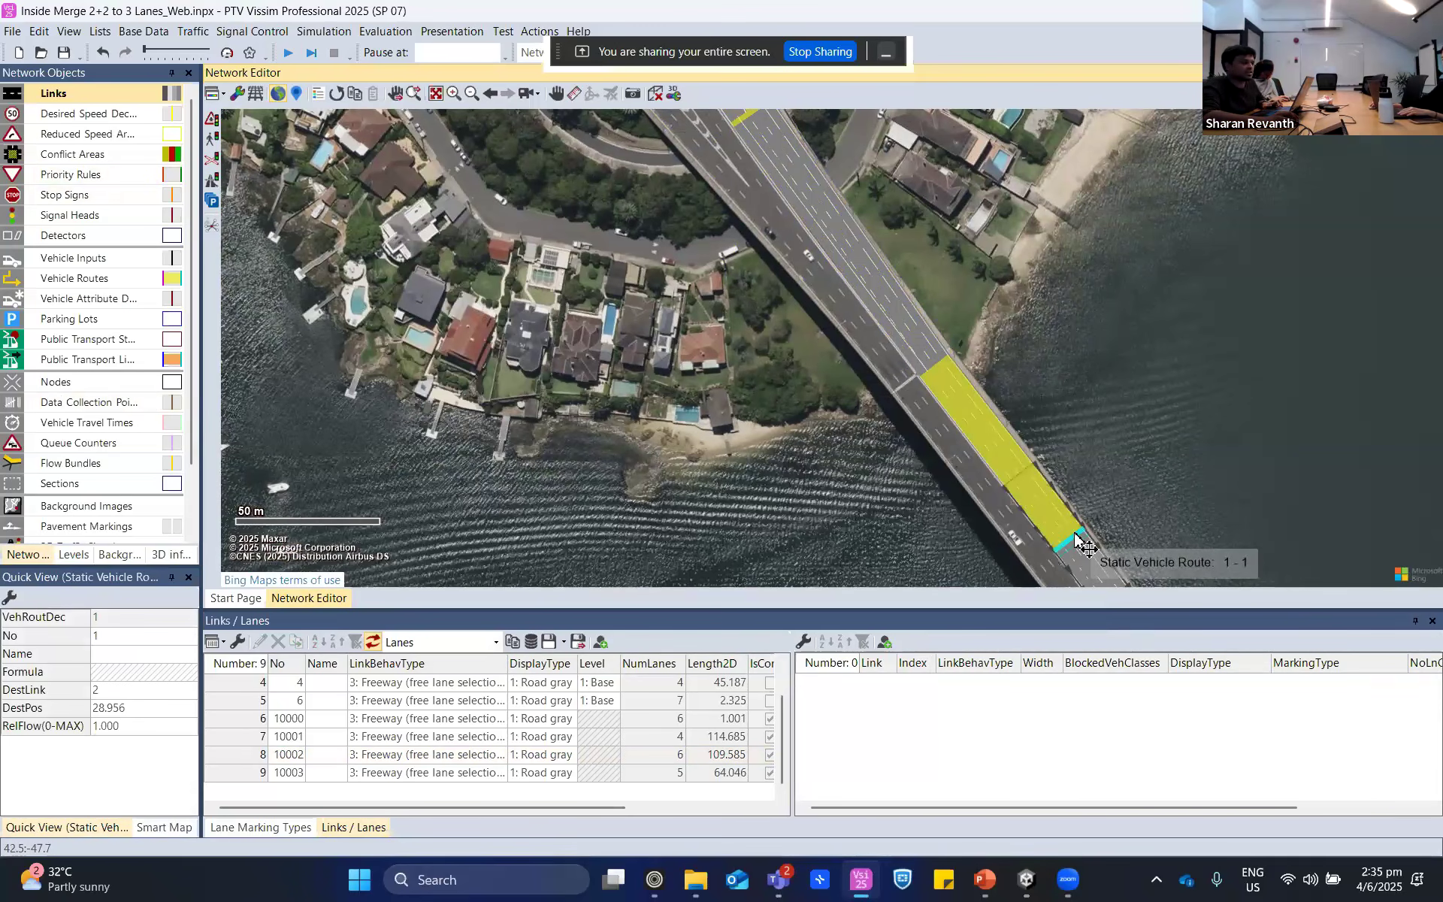
left_click_drag(1077, 538, 1070, 538)
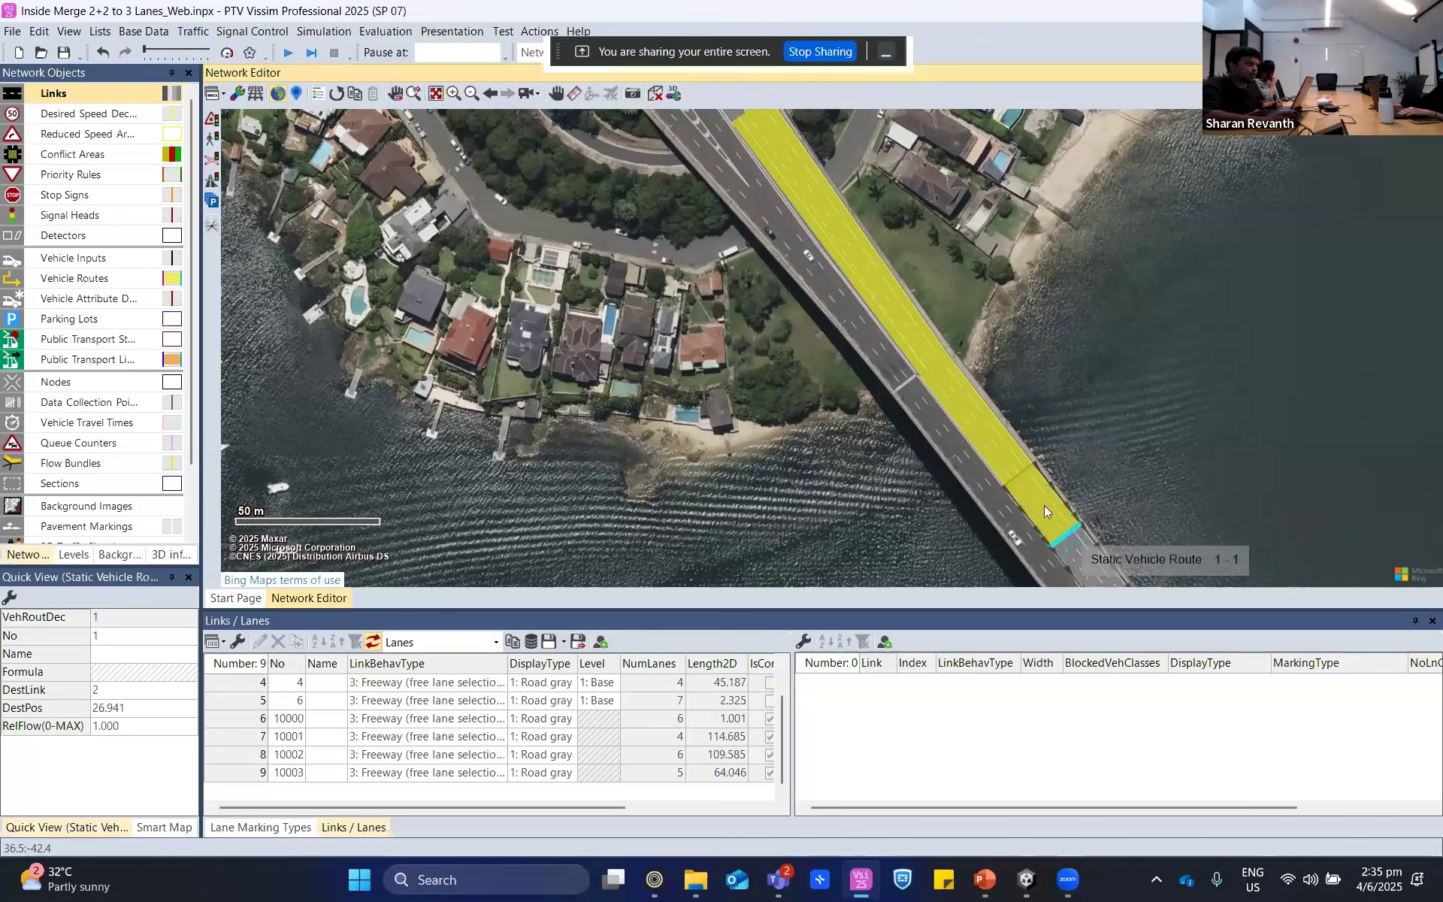
scroll(887, 322, "down", 3)
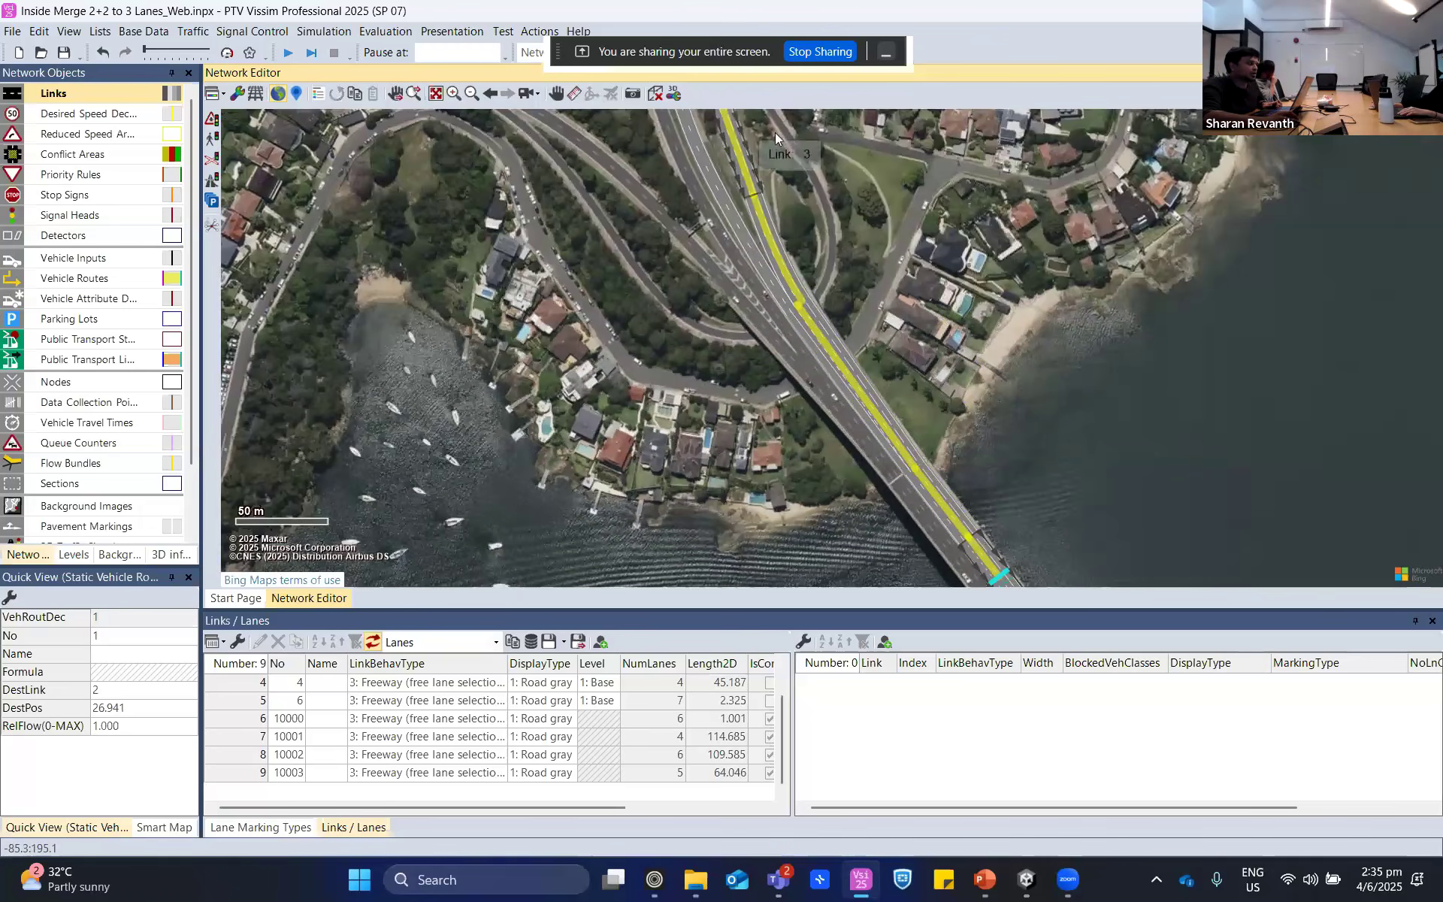
- Shift the destination of static vehicle route 2-1 to about 29.8 m on link 2 and check the paths of both routes
left_click_drag(781, 131, 800, 367)
left_click_drag(970, 496, 898, 188)
left_click_drag(1298, 550, 1144, 364)
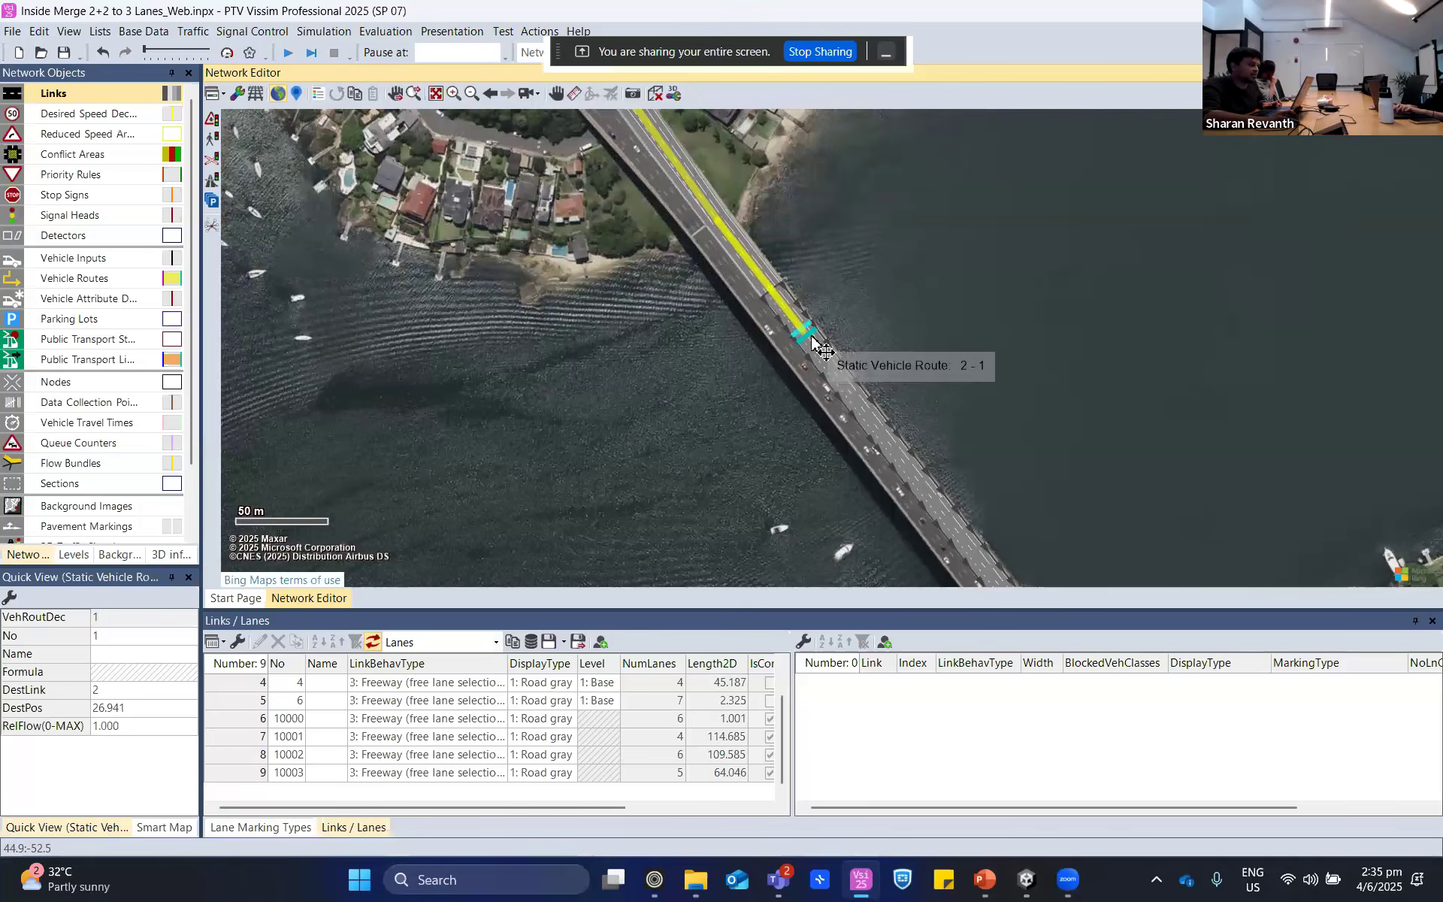
left_click(811, 335)
left_click_drag(868, 251, 1216, 470)
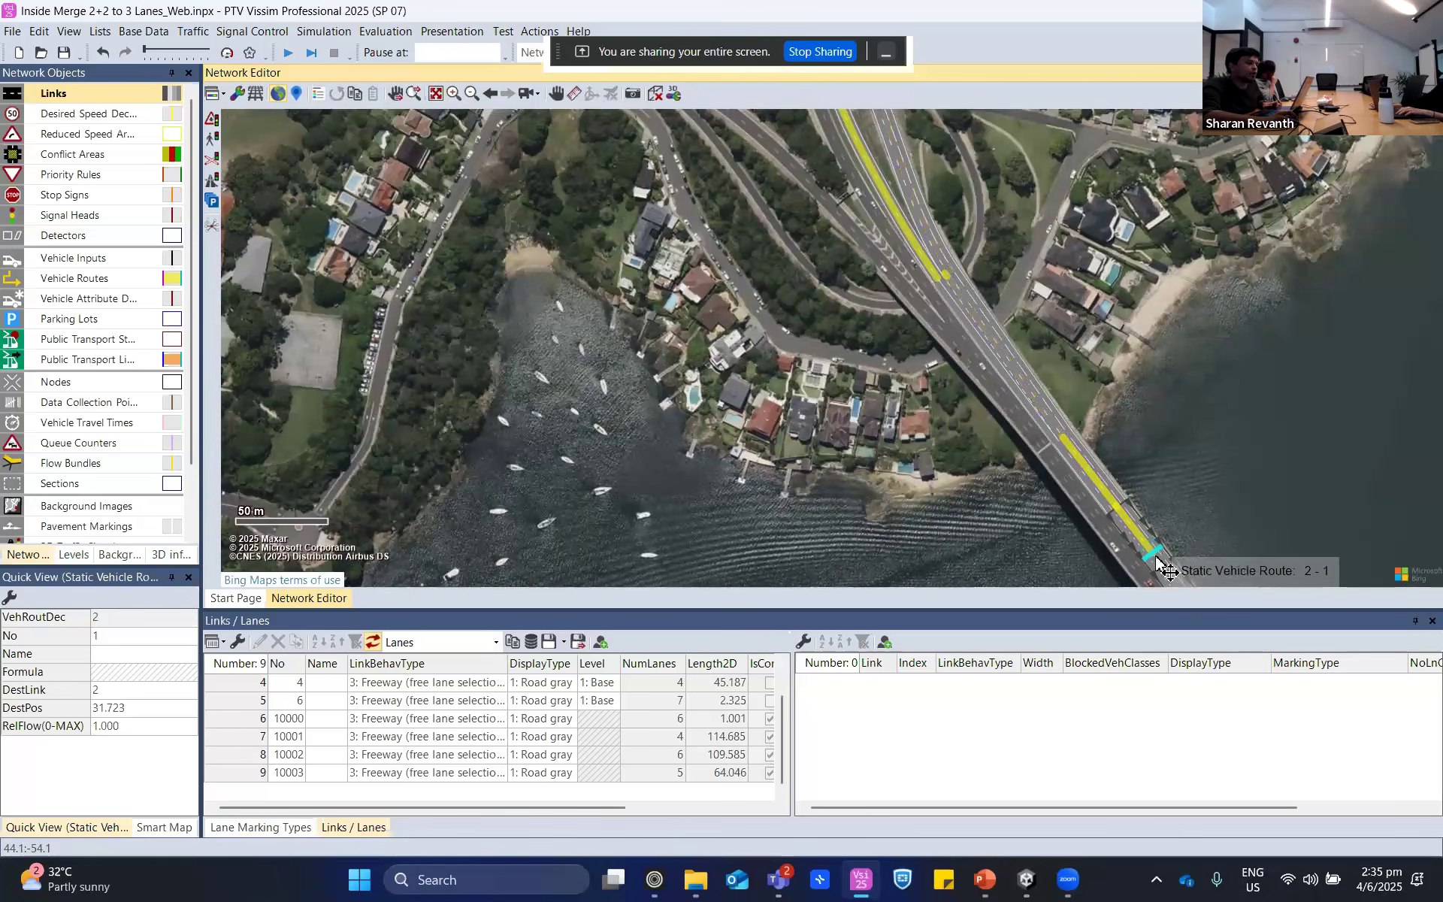
mouse_move(1154, 557)
left_mouse_down()
mouse_move(1127, 519)
mouse_move(1151, 549)
left_mouse_up()
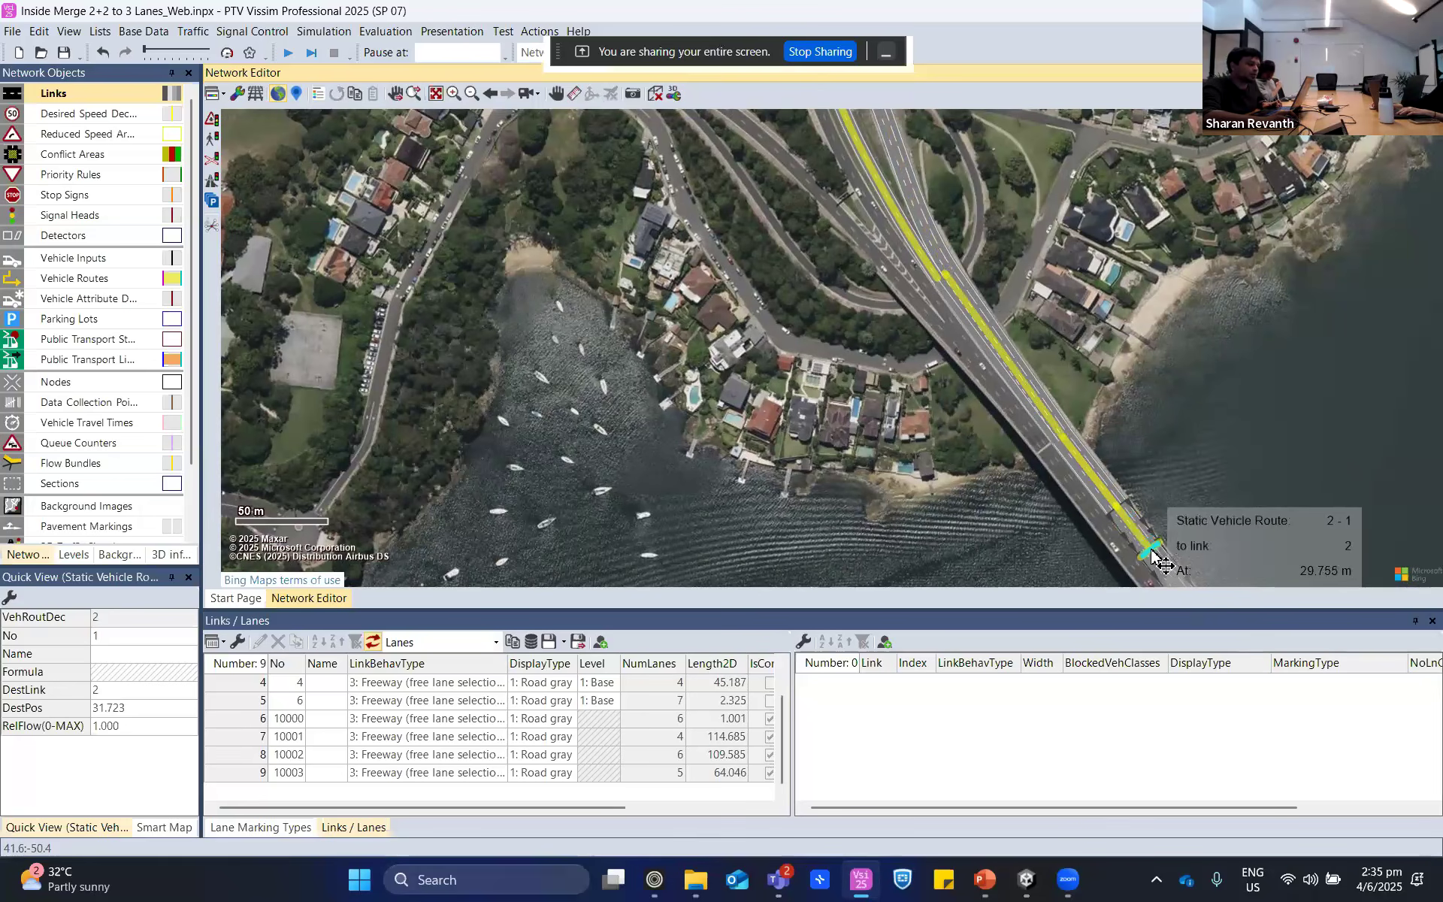
left_click(1176, 471)
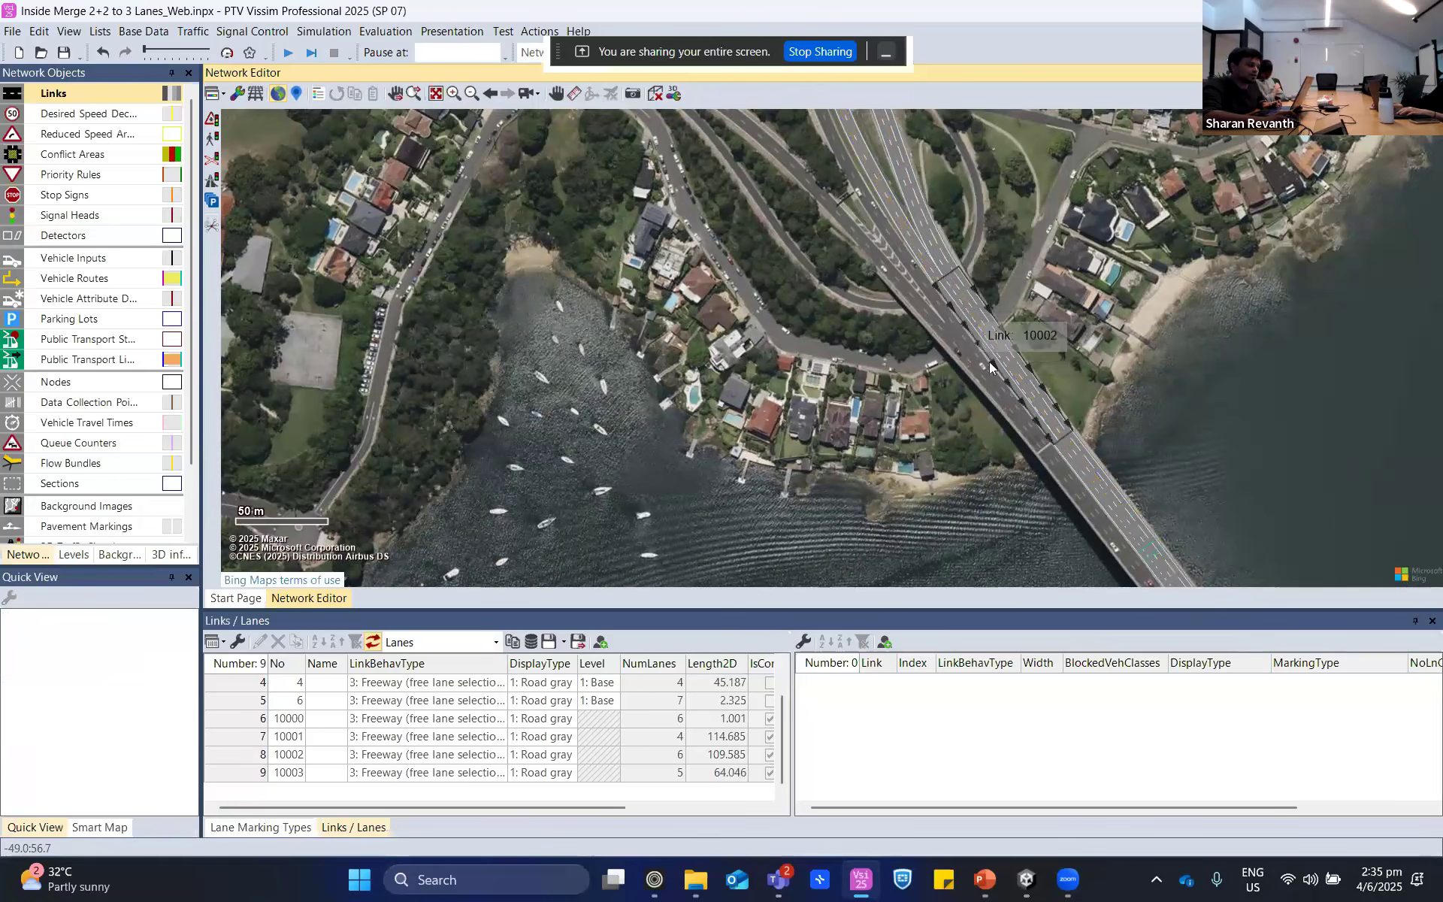
left_click(1148, 559)
left_click(1149, 556, "ctrl")
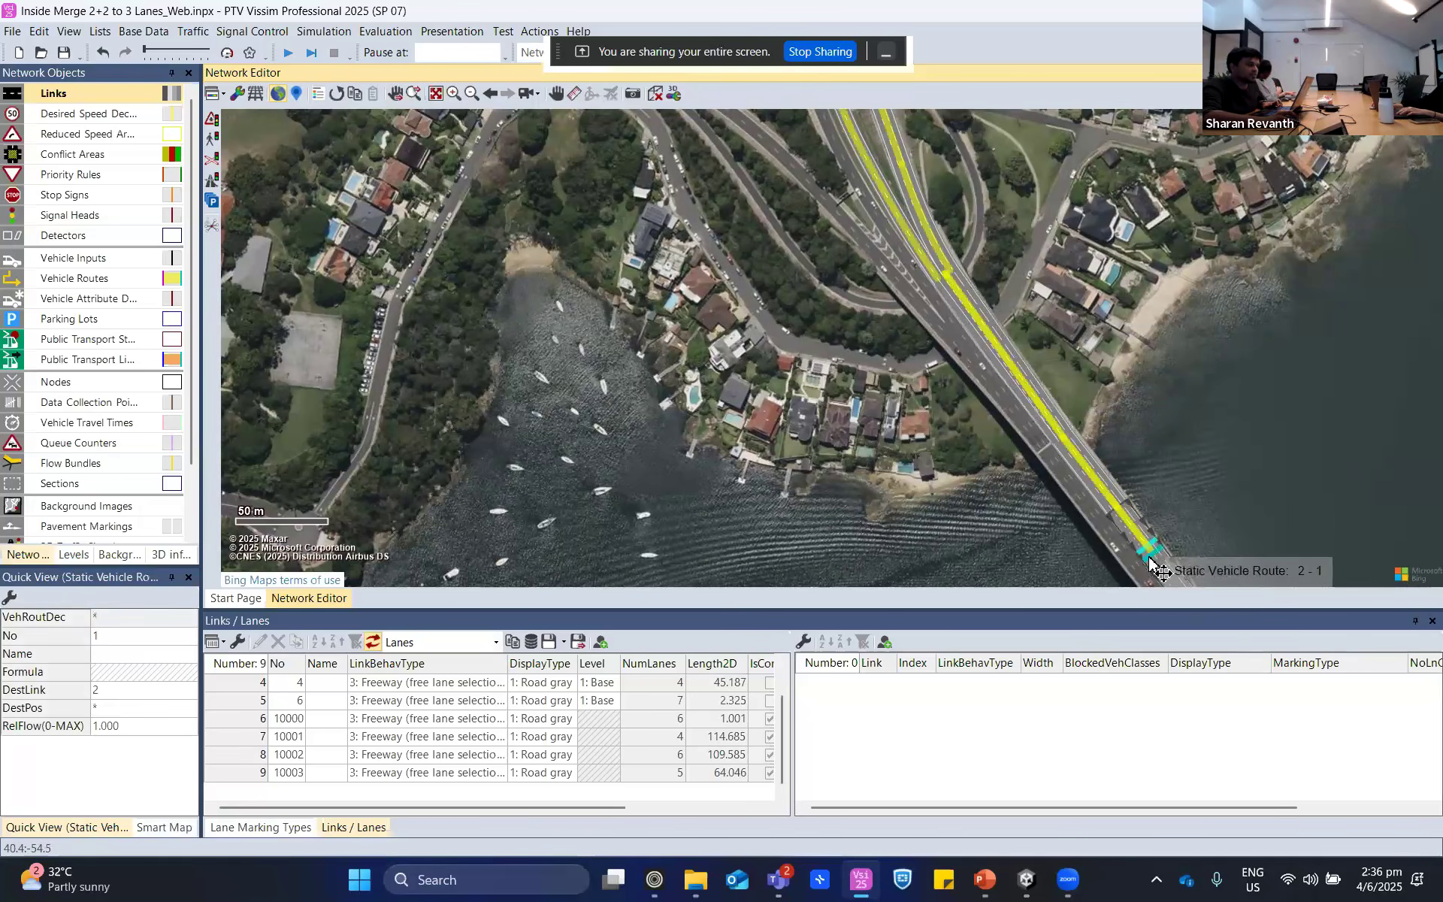
scroll(1157, 403, "up", 4)
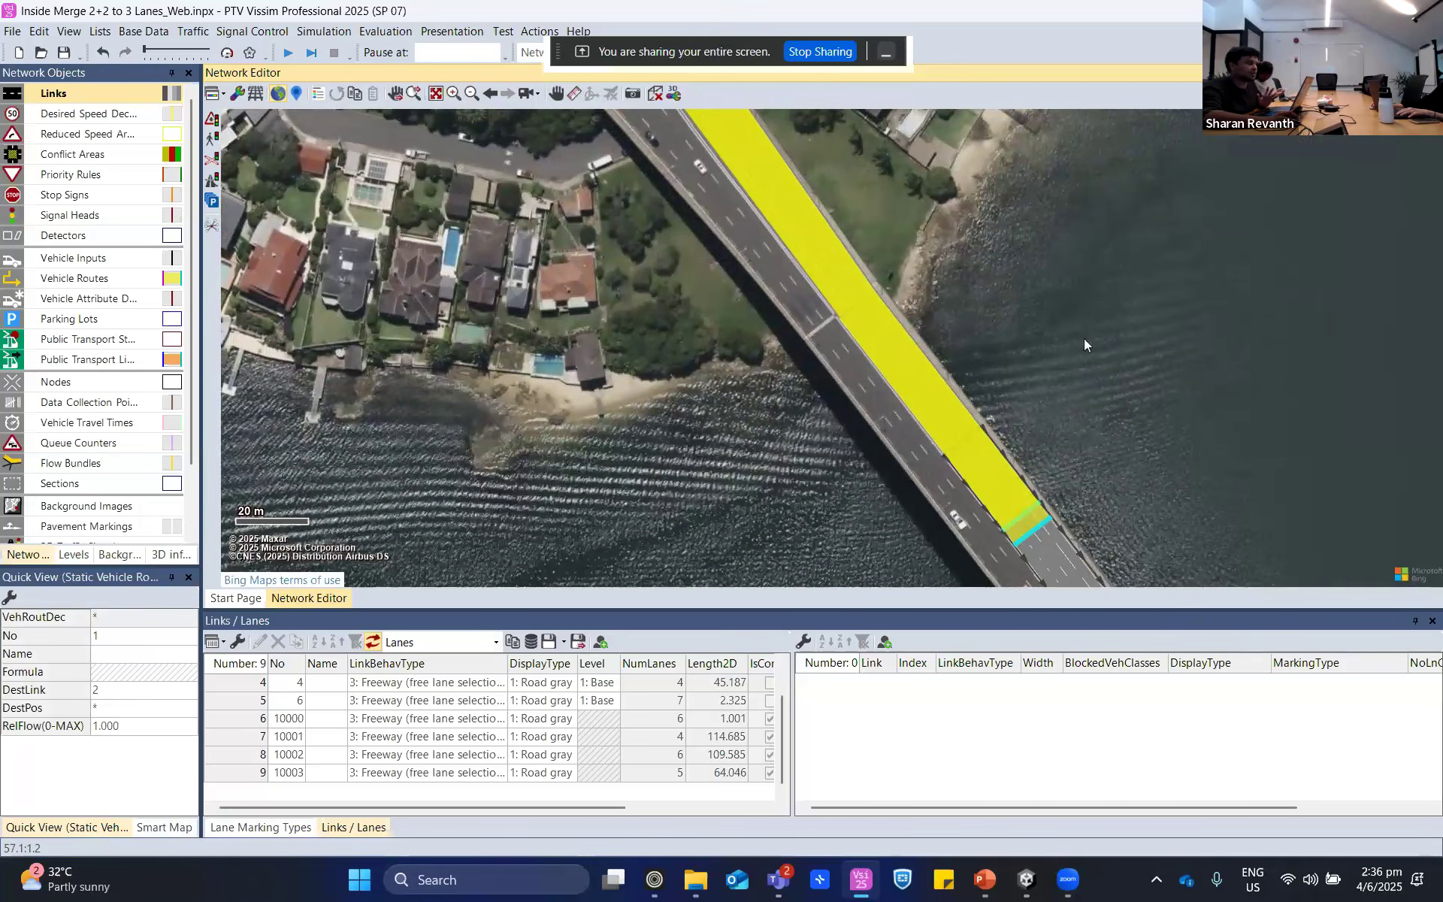
left_click(1084, 340)
- Run the simulation without saving the changes and speed it up so that traffic fills the merge area
left_click(288, 53)
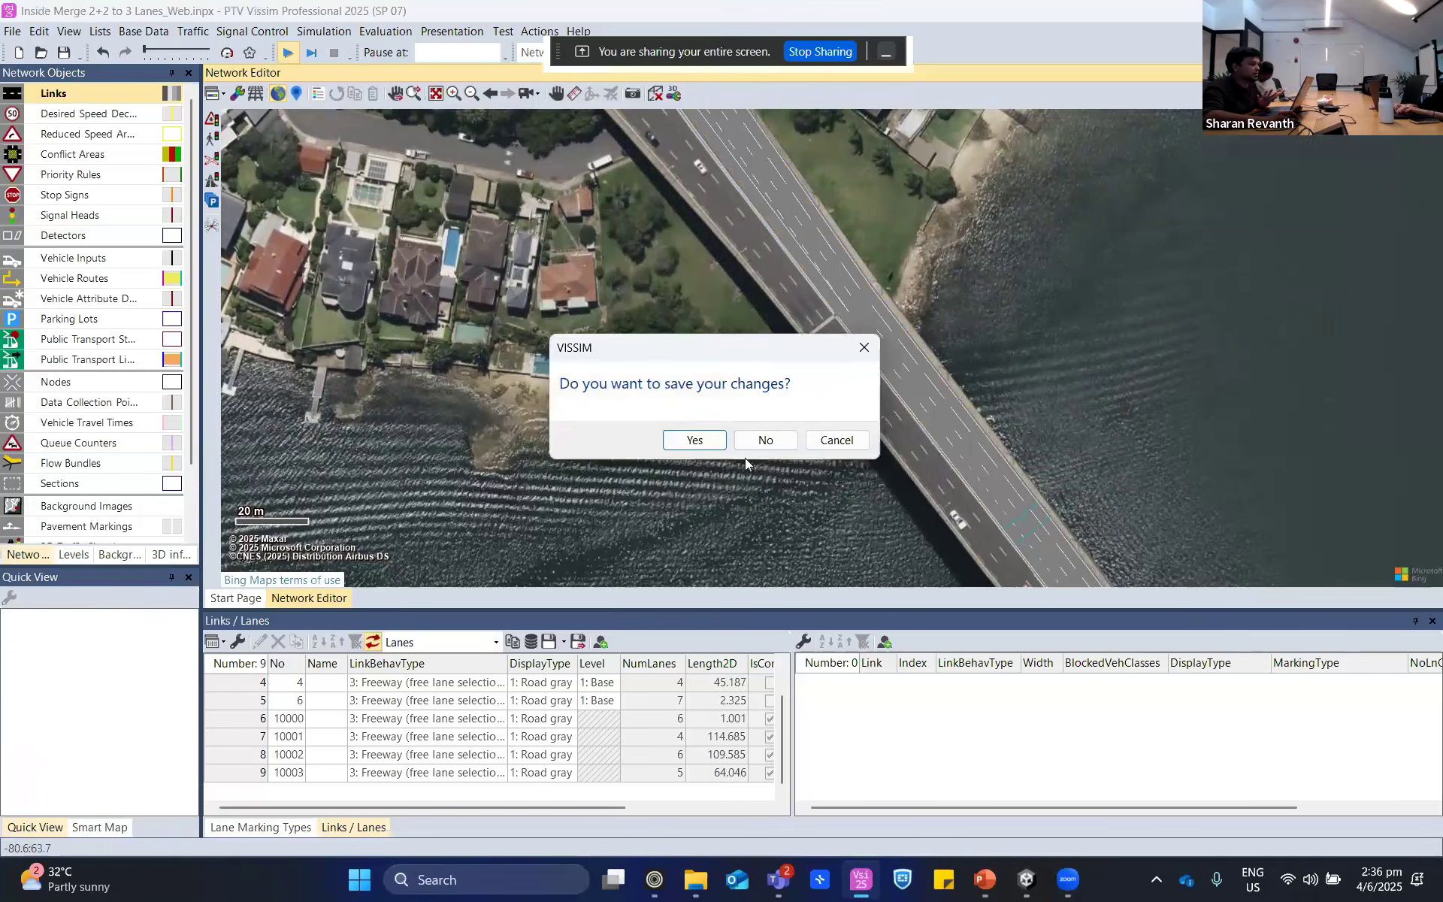
left_click(766, 439)
left_click_drag(714, 384, 738, 516)
scroll(654, 421, "down", 3)
left_click_drag(636, 399, 633, 443)
scroll(624, 430, "up", 1)
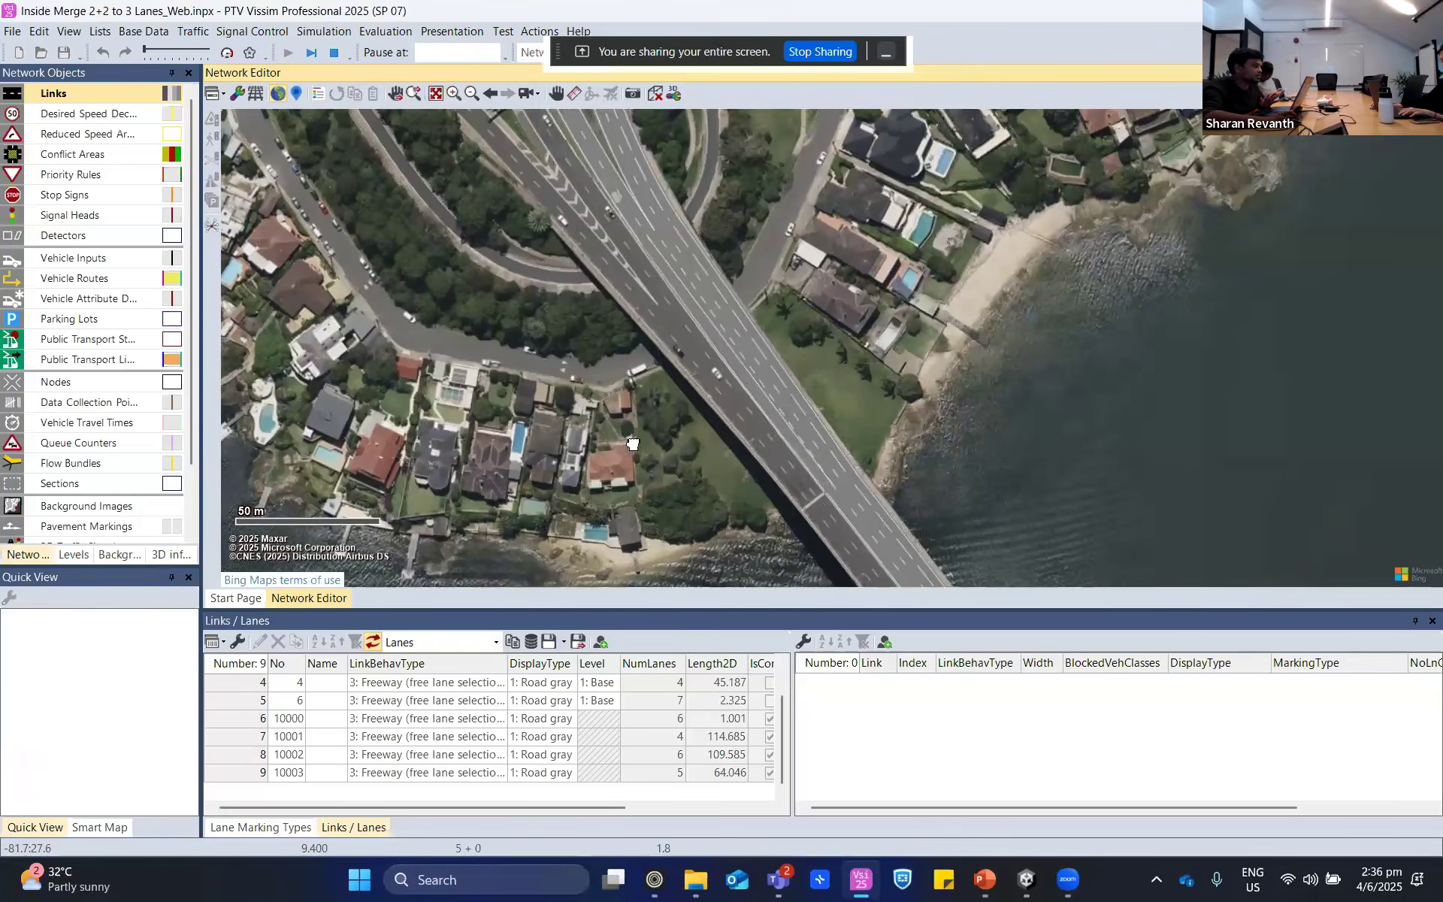
scroll(633, 443, "up", 1)
left_click(228, 52)
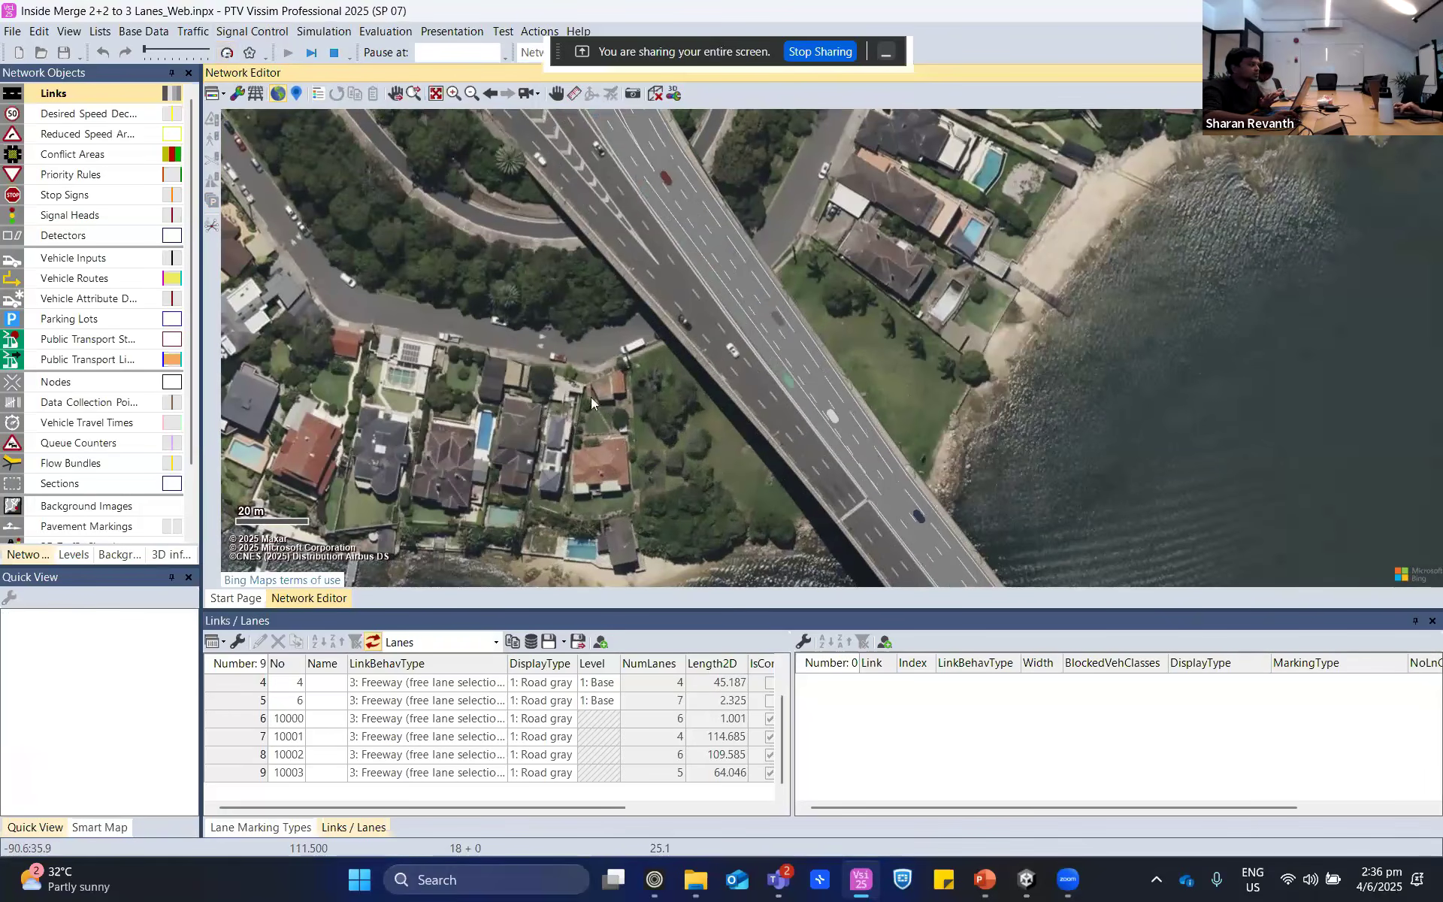
- Examine how the simulated vehicles use the lanes of connector 10002 as they enter and leave the merge
left_click_drag(589, 395, 609, 470)
scroll(740, 340, "up", 2)
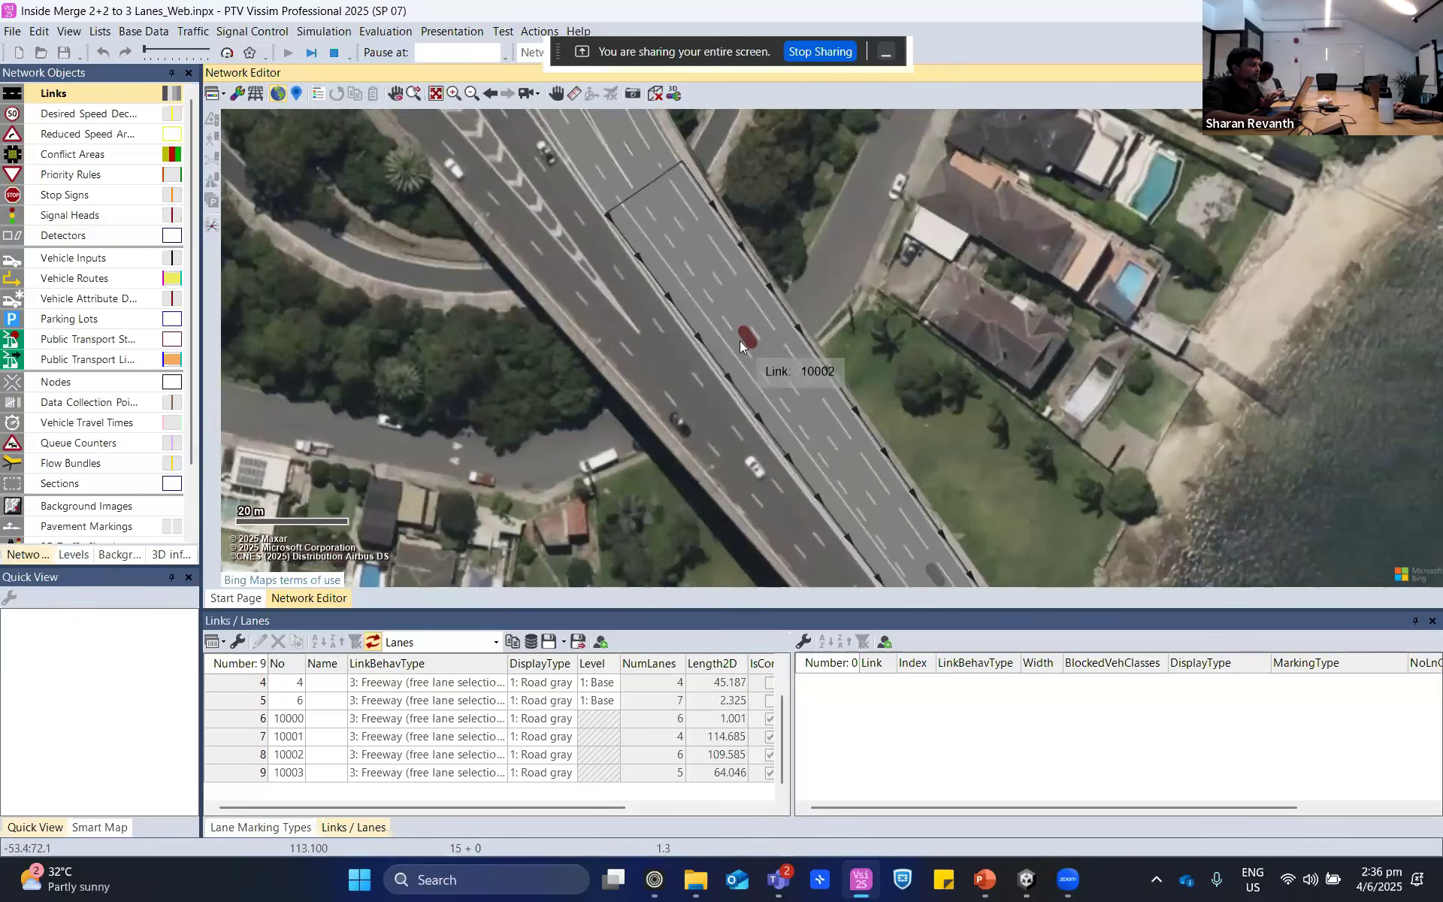
scroll(740, 341, "up", 2)
scroll(995, 364, "down", 1)
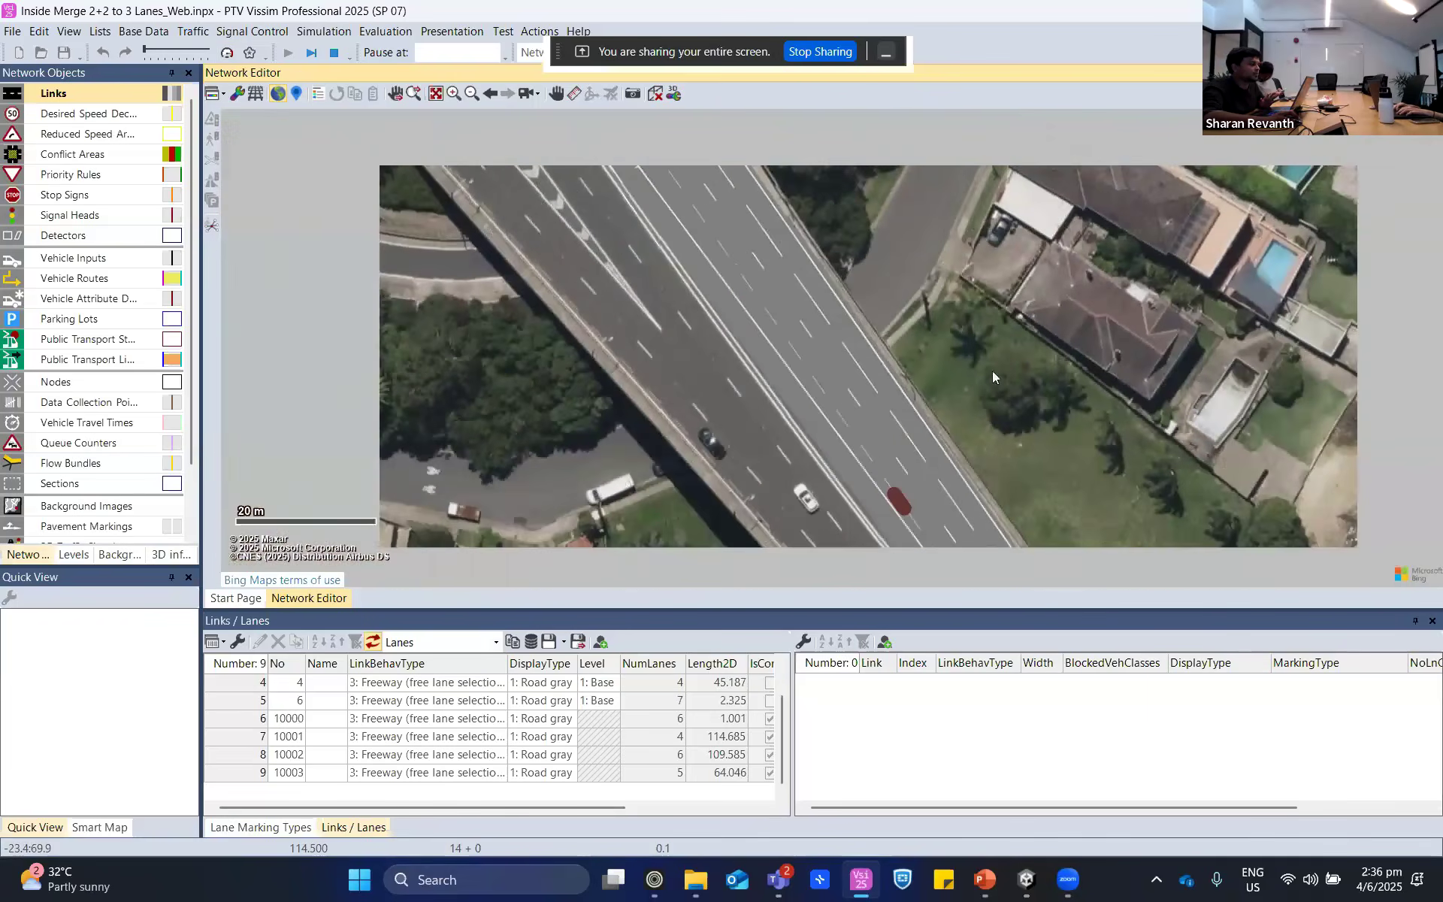
scroll(993, 371, "down", 1)
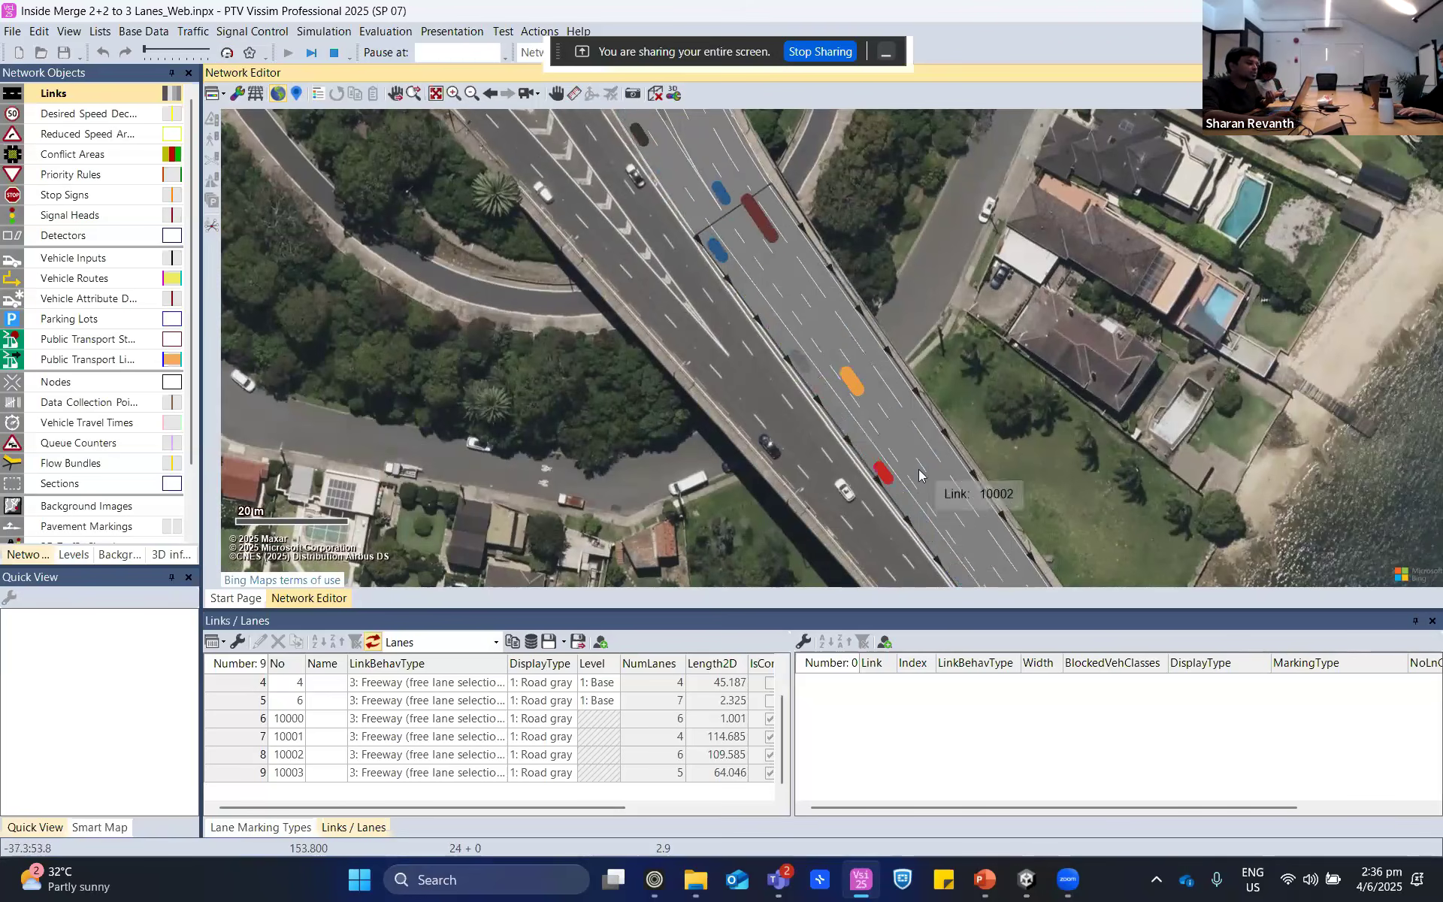
left_click(745, 253)
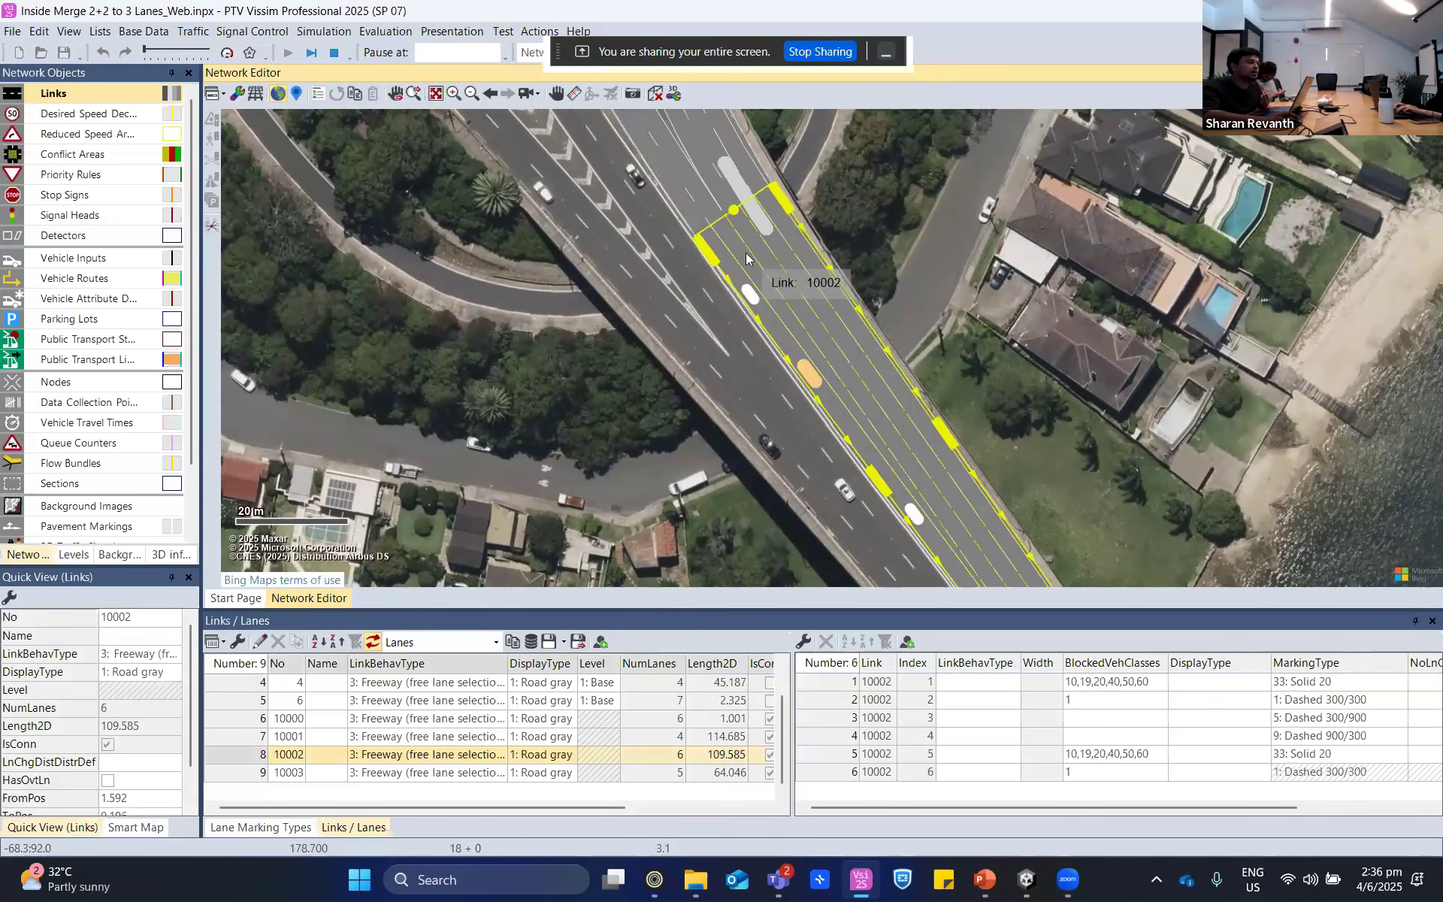
left_click(1084, 279)
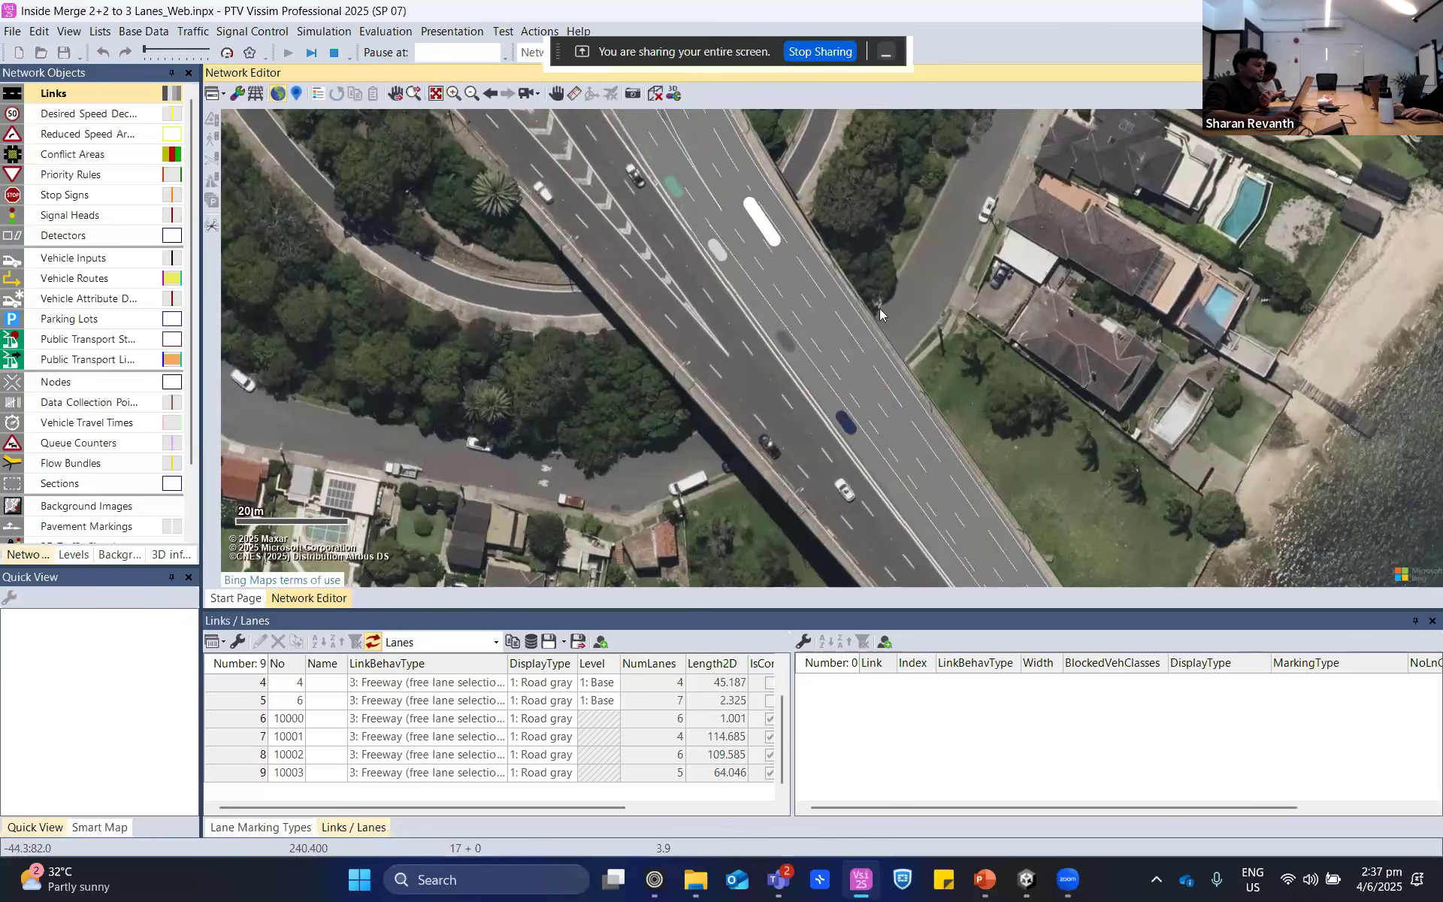
scroll(777, 305, "down", 2)
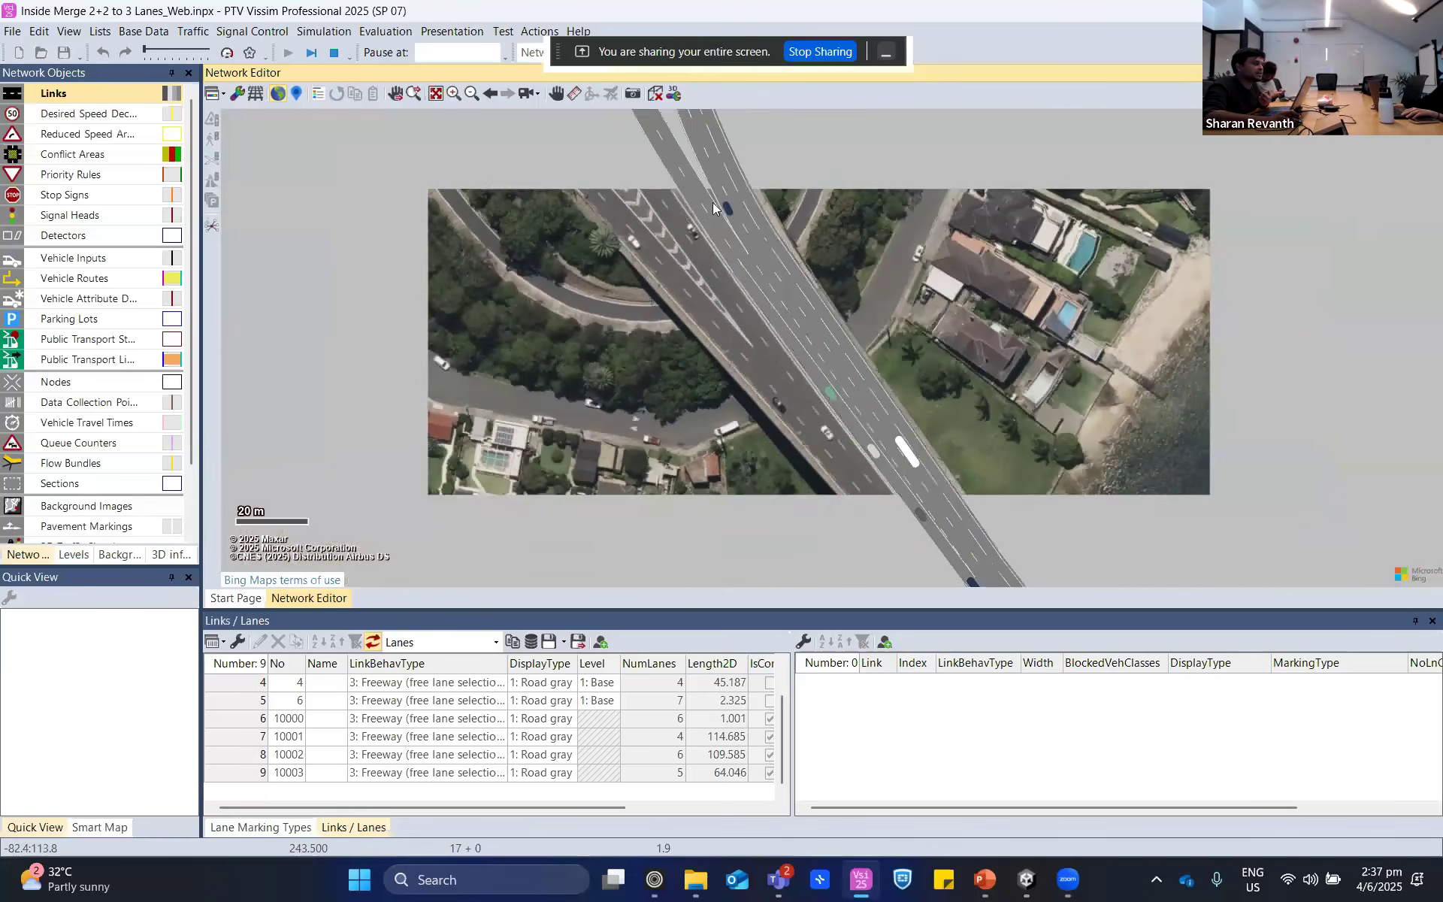
- Watch how vehicles change lanes along connector 10002 during the run, and stop the simulation
left_click(793, 350)
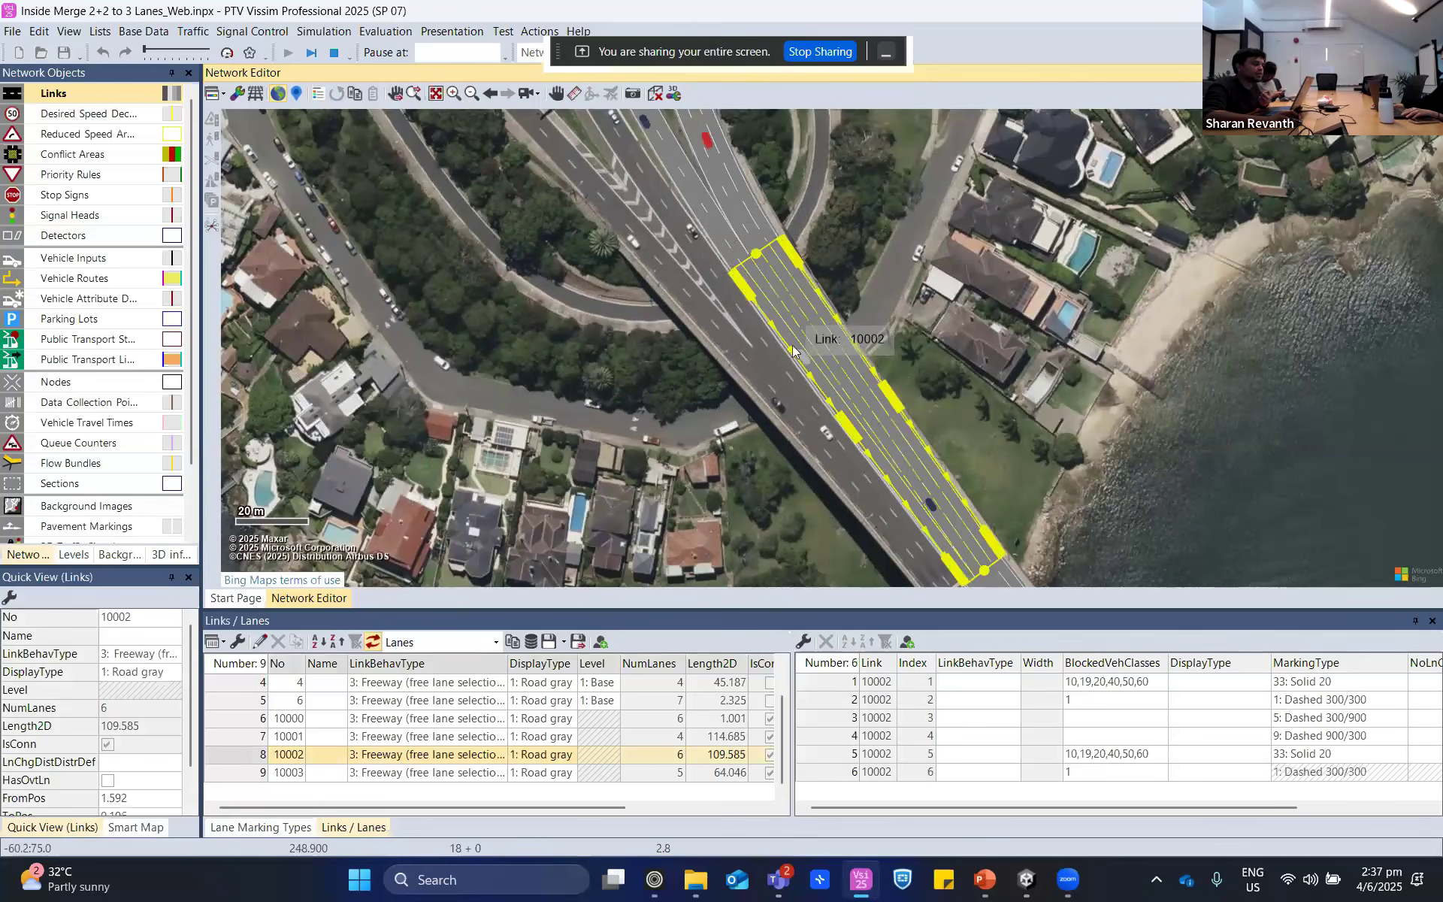
left_click(842, 288)
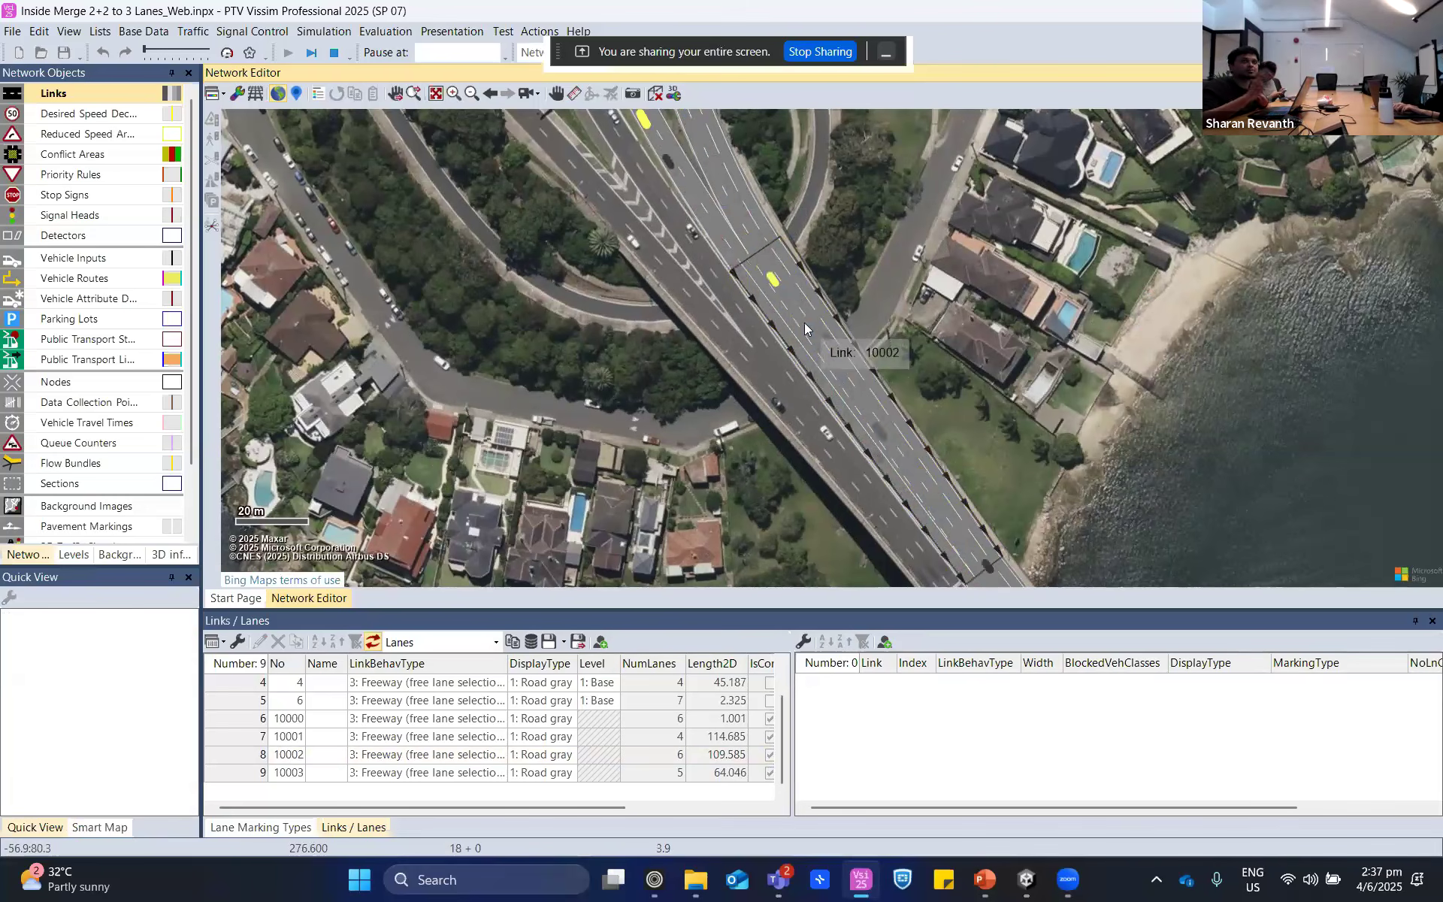
scroll(793, 309, "up", 2)
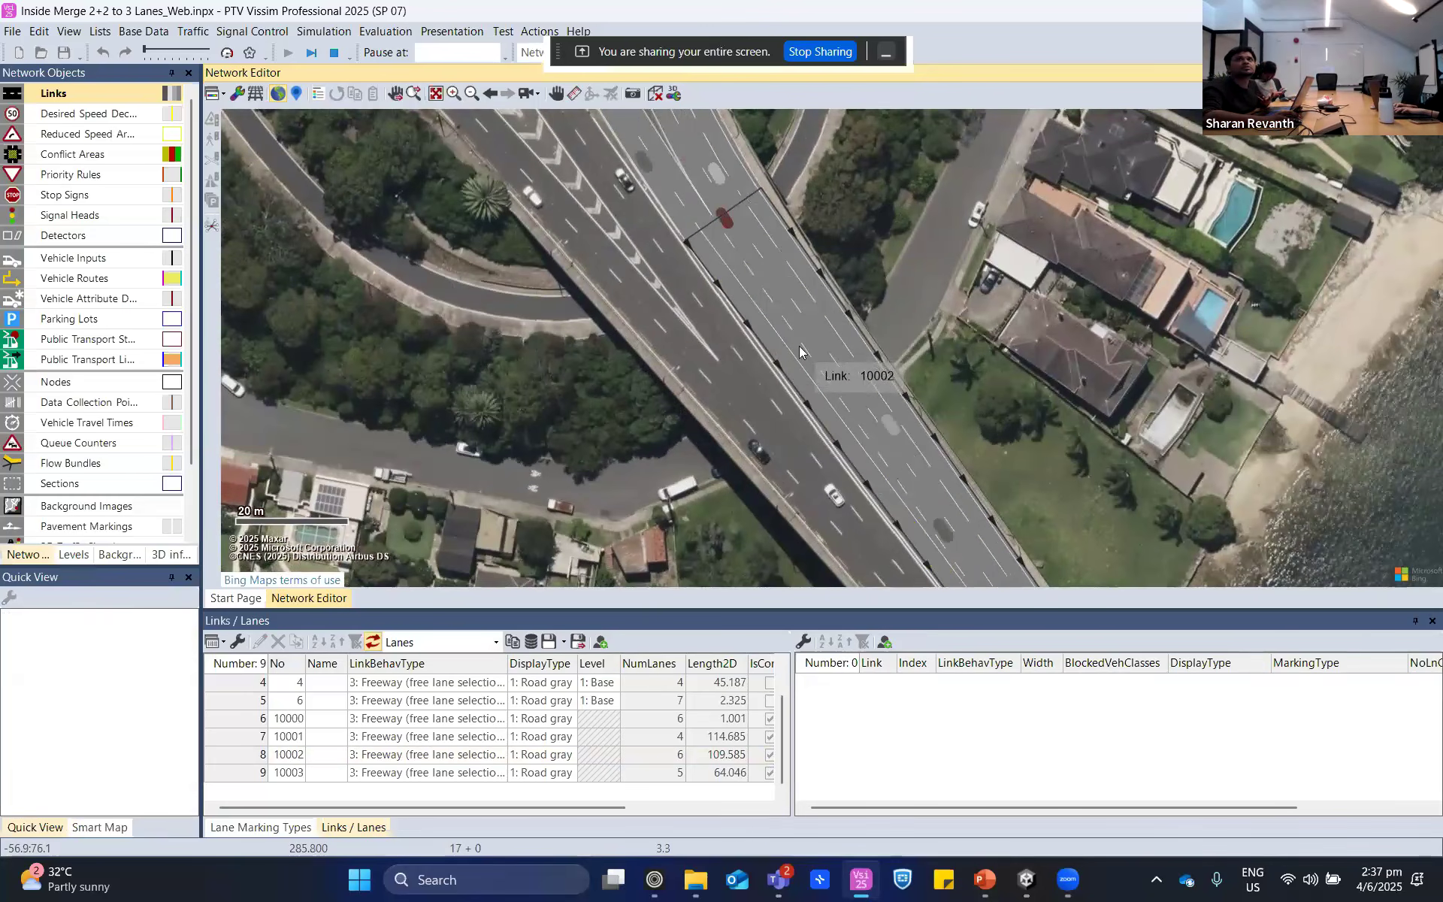
scroll(799, 345, "down", 2)
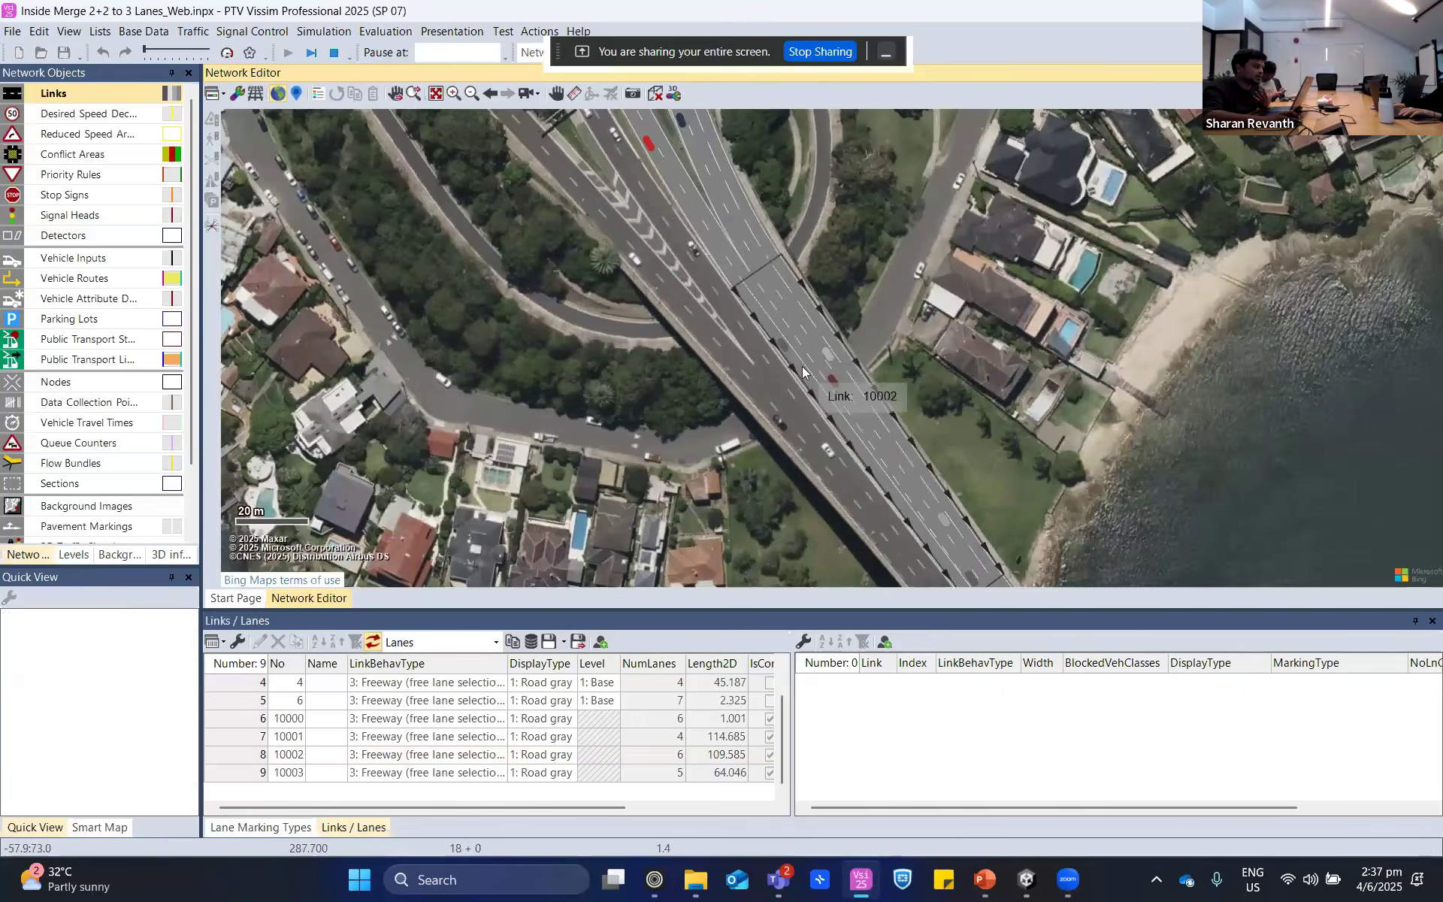
scroll(803, 372, "up", 2)
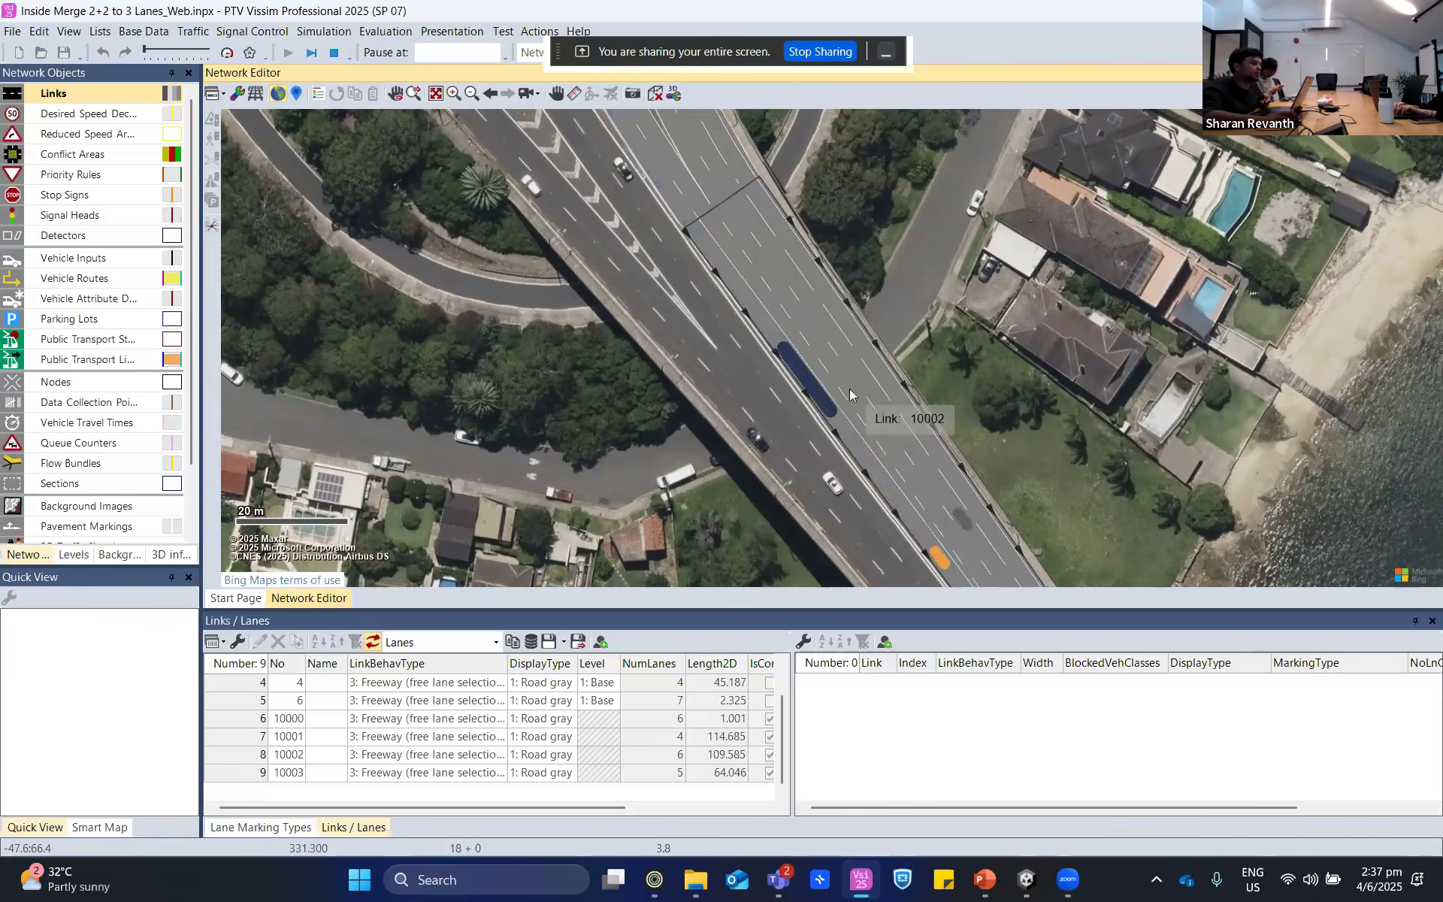
scroll(850, 390, "down", 2)
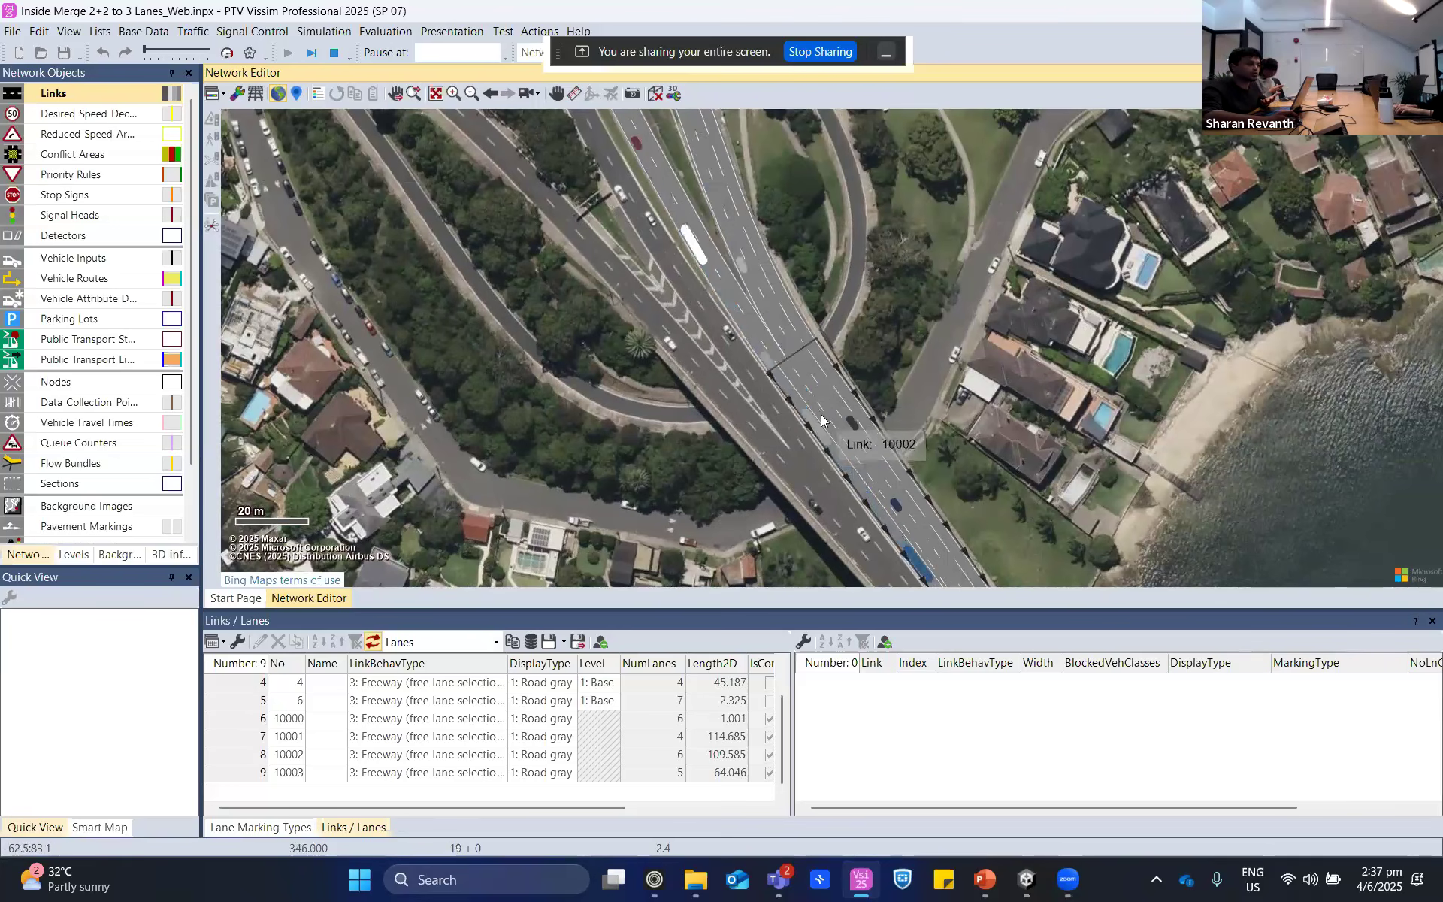
left_click(334, 54)
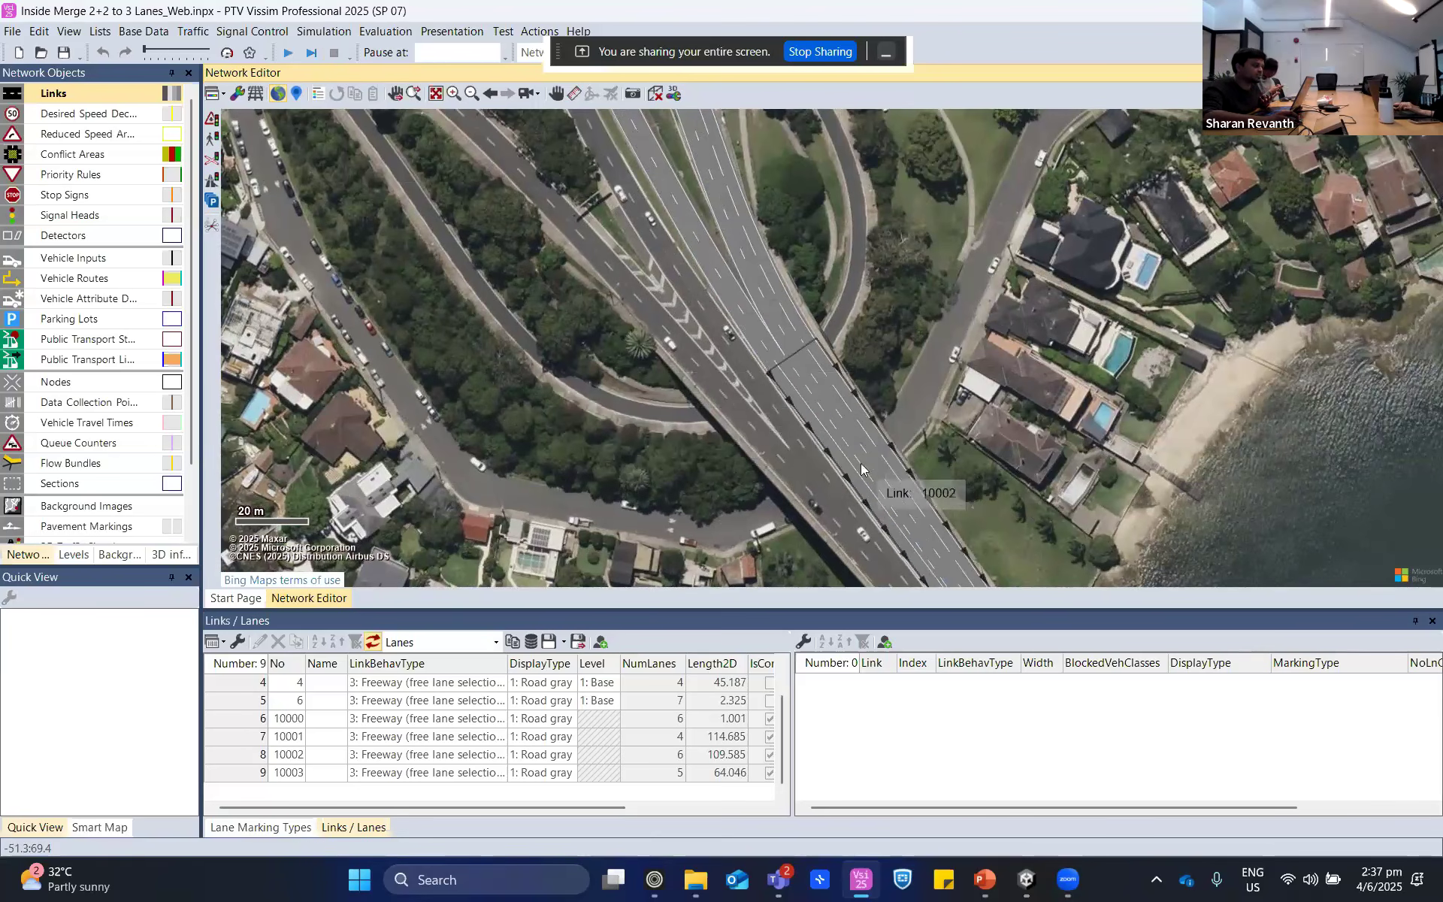
- Set the fixed lane change distance of connector 10002 to 30 m
left_click(861, 469)
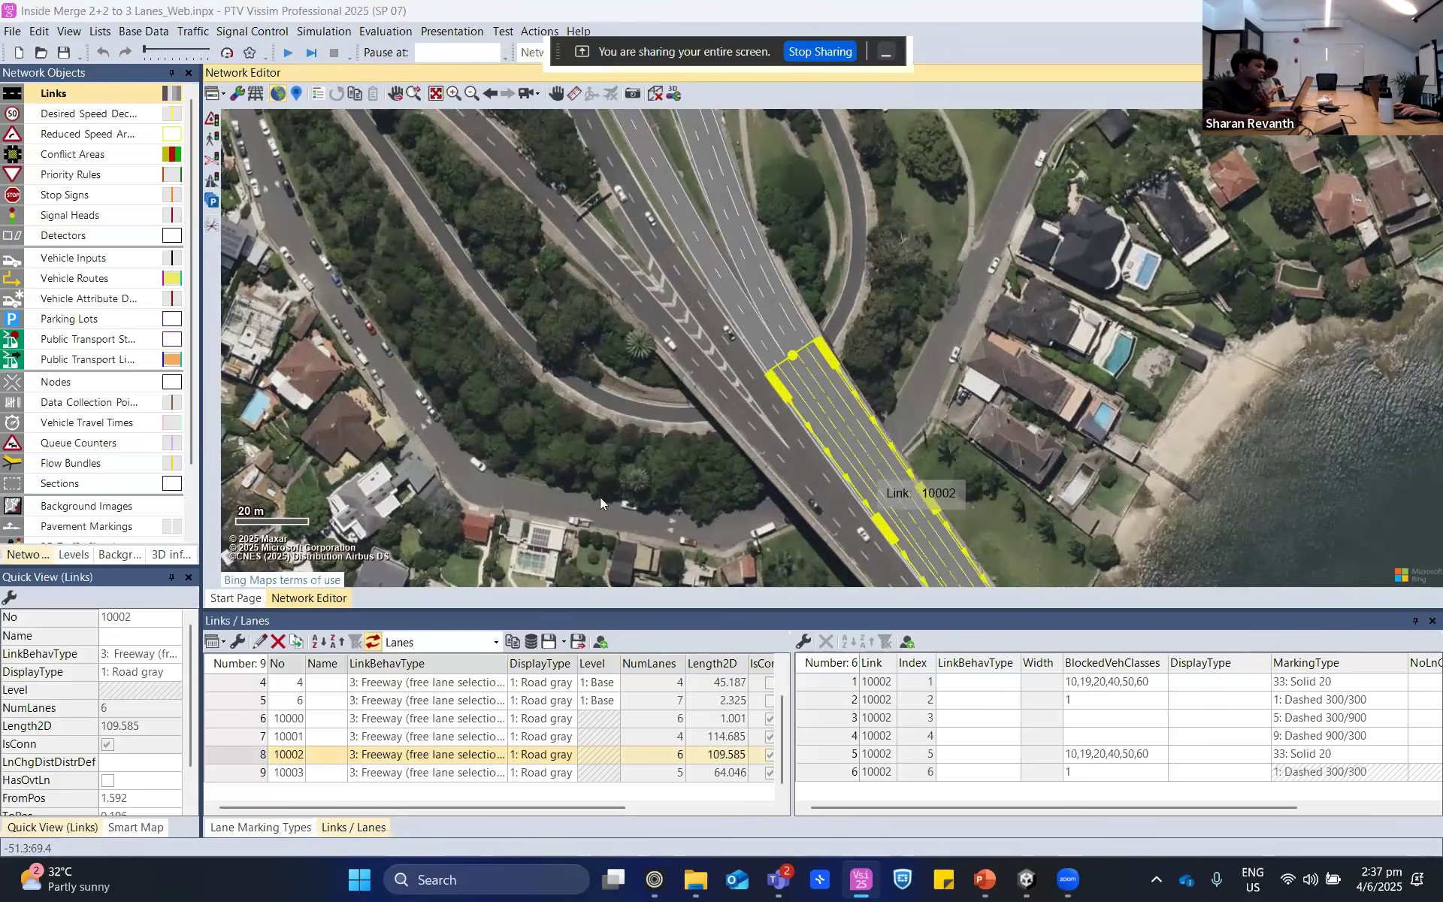
double_click(802, 435)
left_click(215, 355)
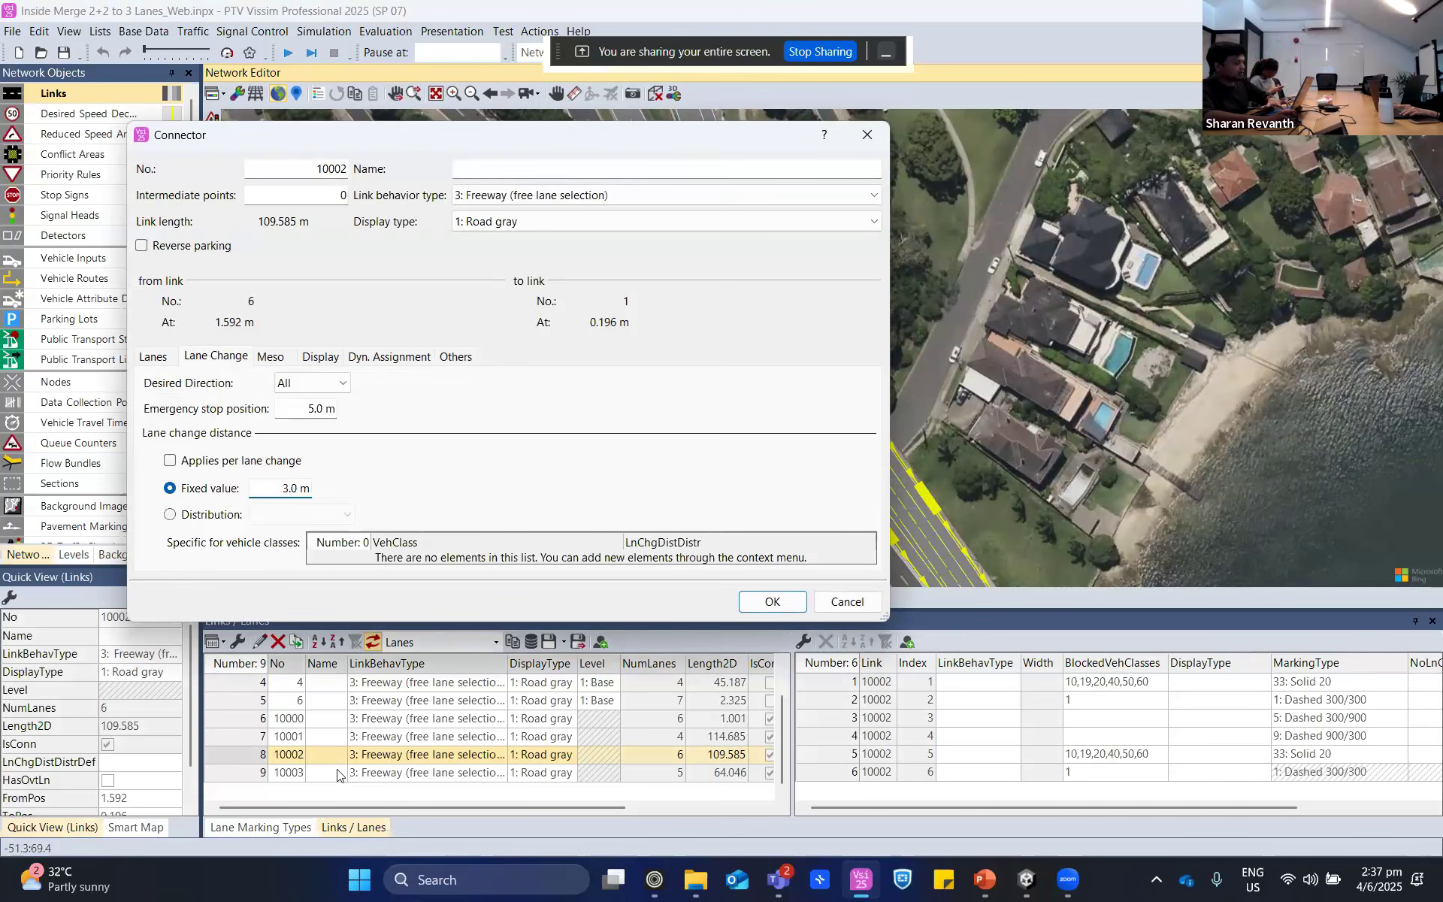
left_click(796, 602)
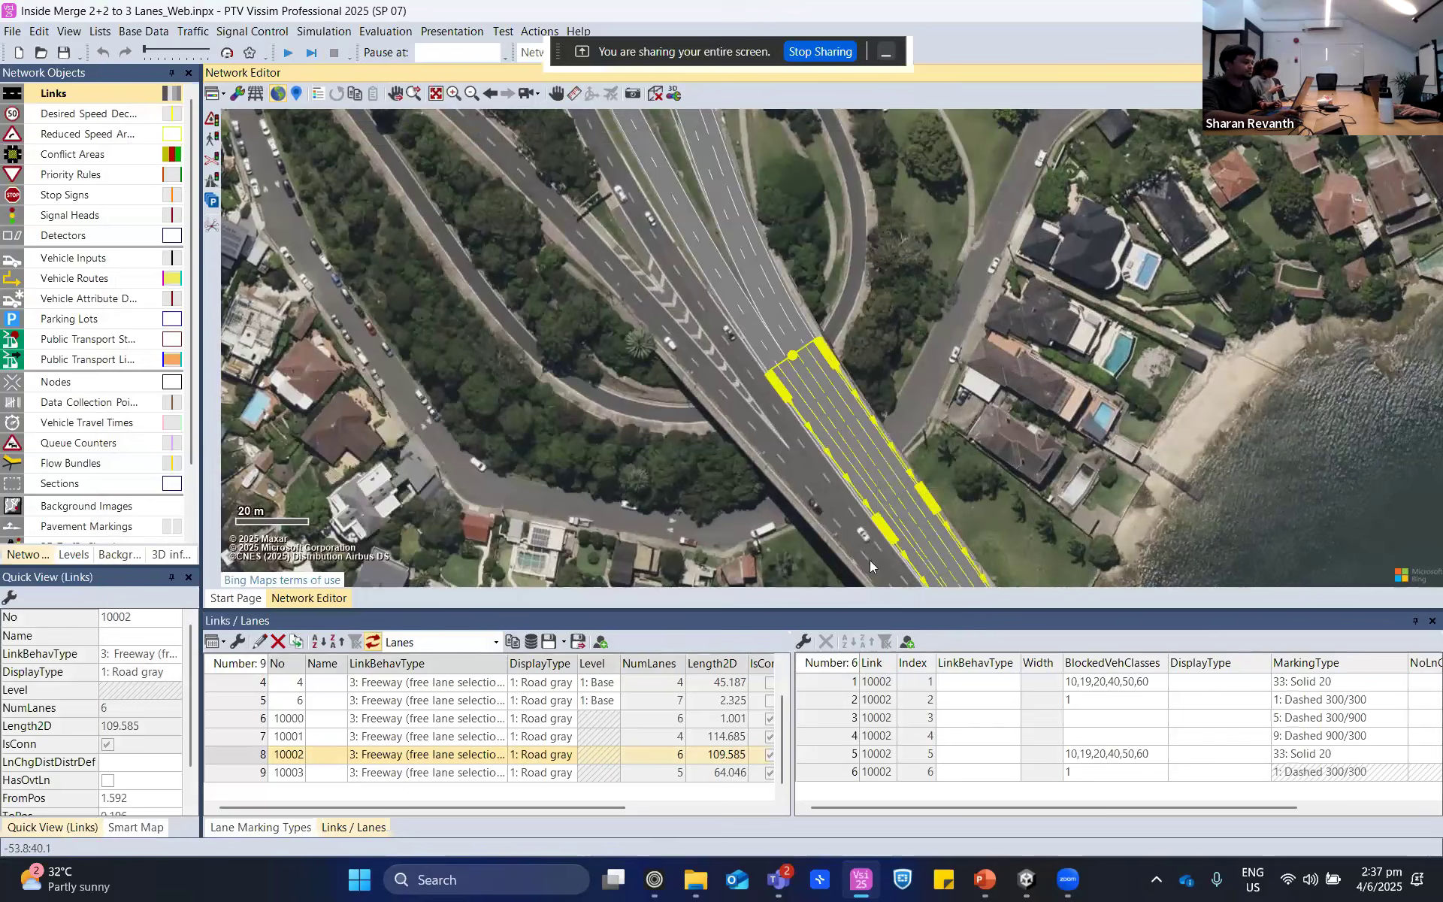
left_click(1030, 490)
- Restart the simulation without saving the changes and use Quick Mode to fill the merge with traffic
scroll(874, 432, "up", 4)
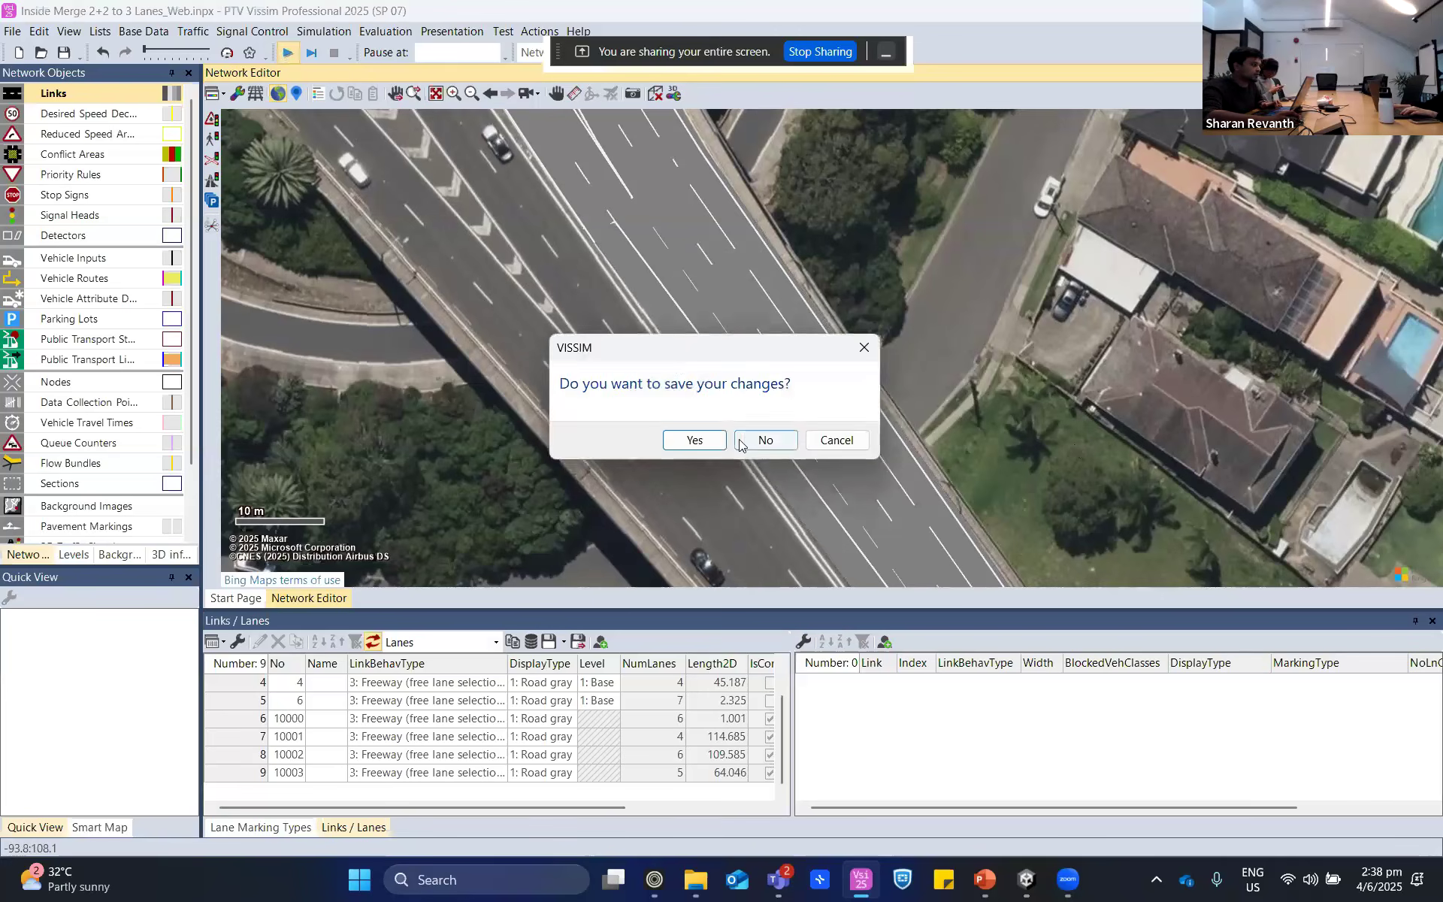
left_click(761, 438)
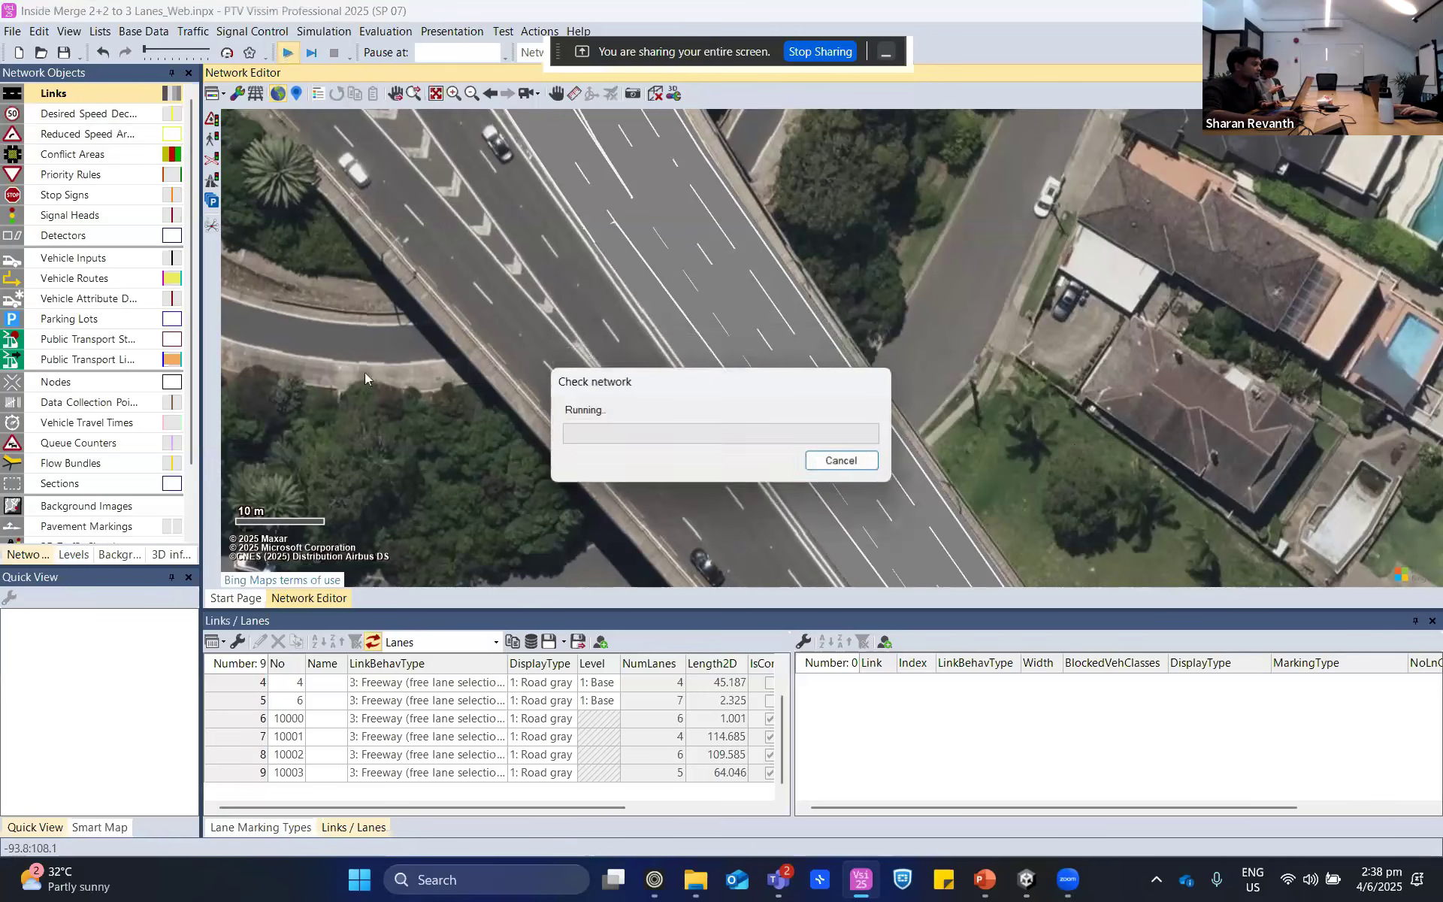
left_click(228, 52)
scroll(1178, 358, "down", 3)
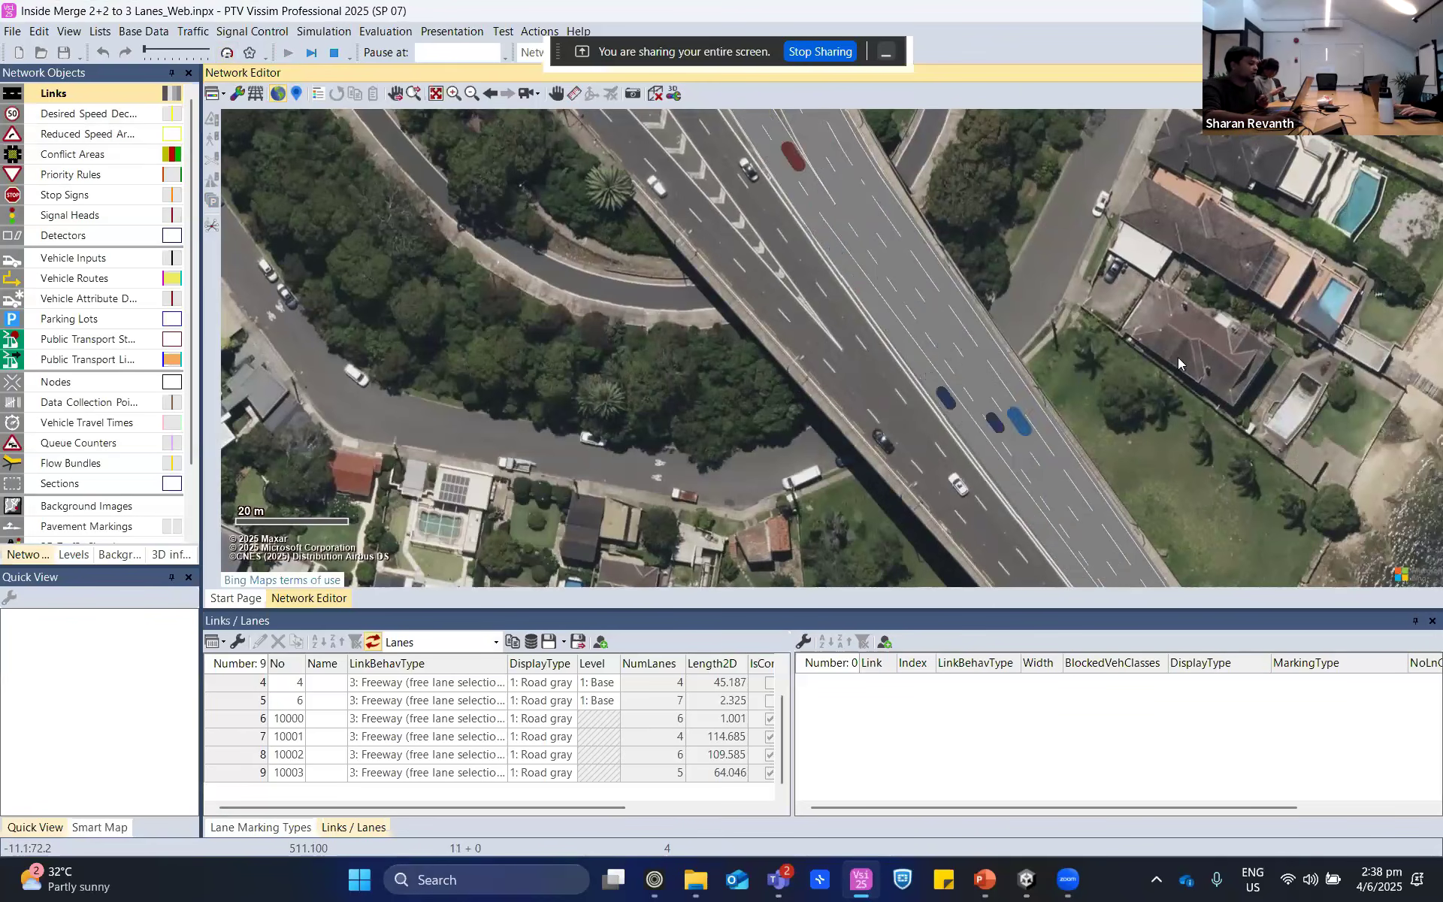
- Switch to the PowerPoint presentation and show the slide on connectors' emergency stop position and lane change distance
left_click(981, 881)
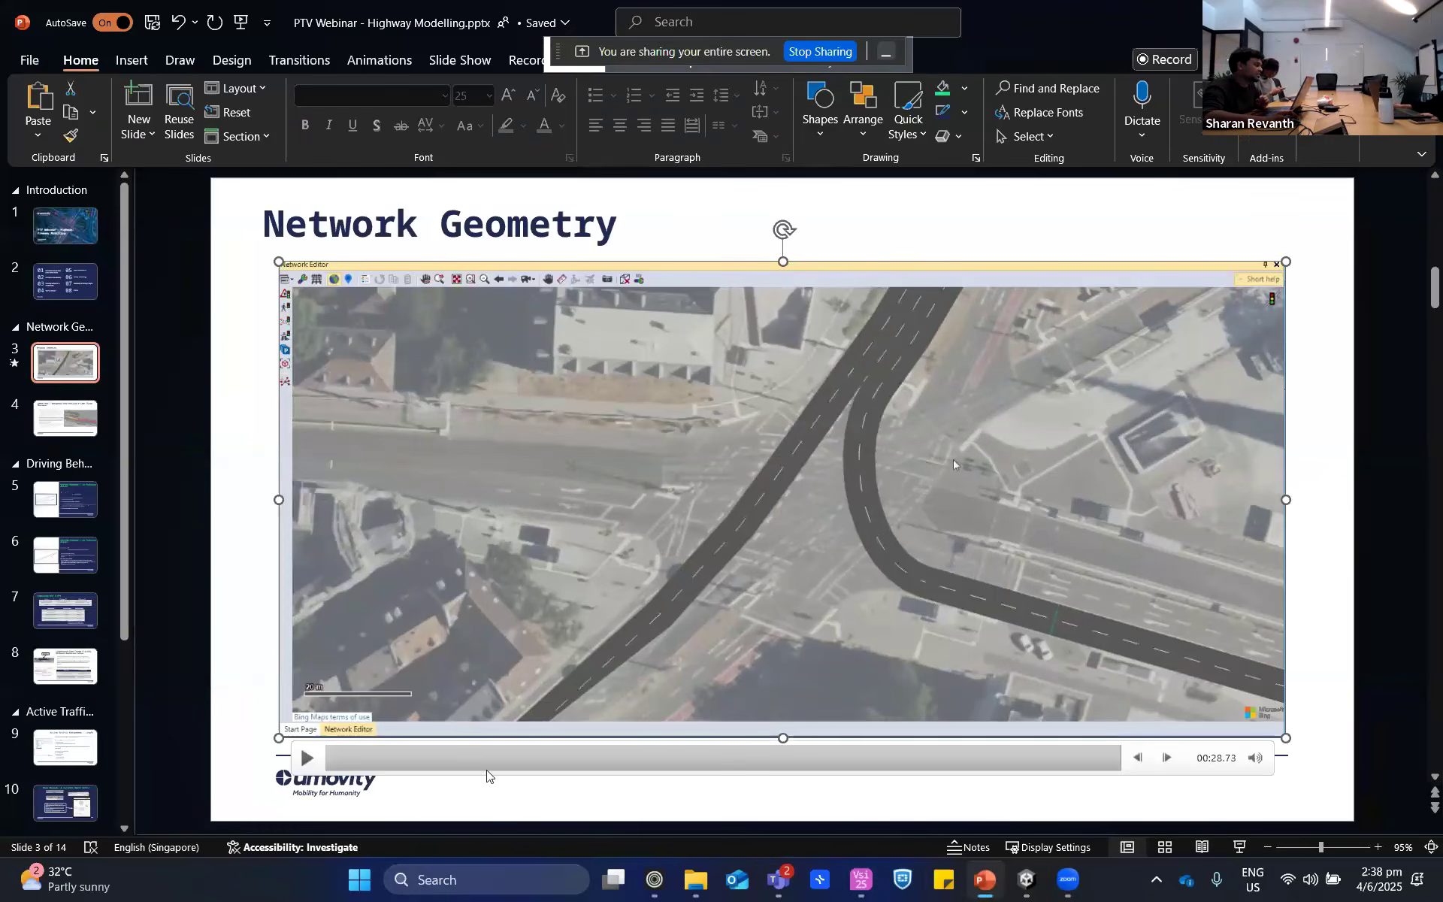
scroll(467, 747, "down", 1)
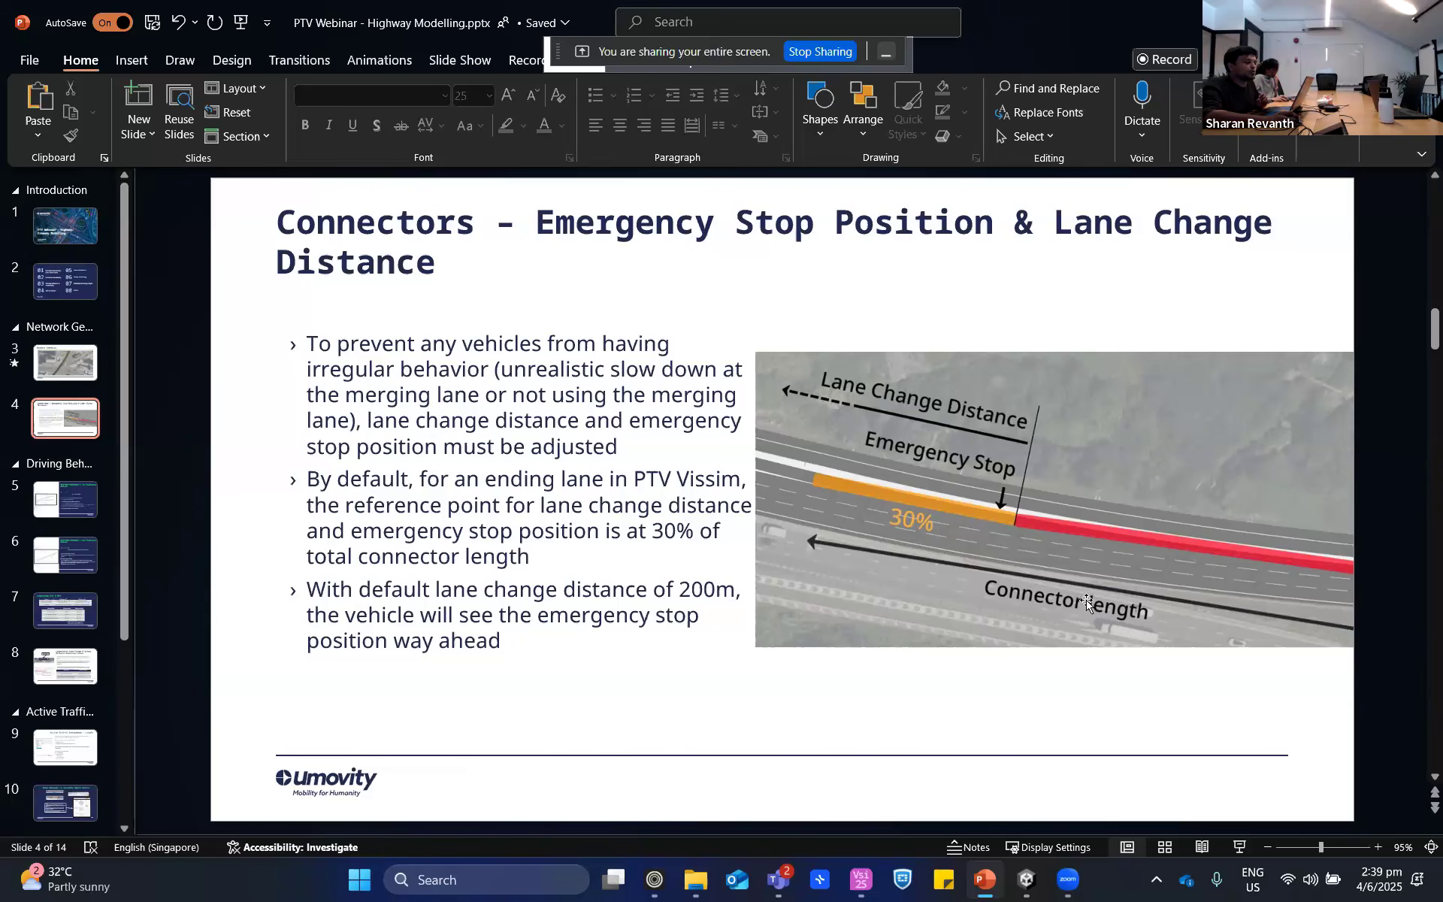
- Switch back to PTV Vissim and review the emergency stop position and lane change distance of connector 10002
left_click(860, 879)
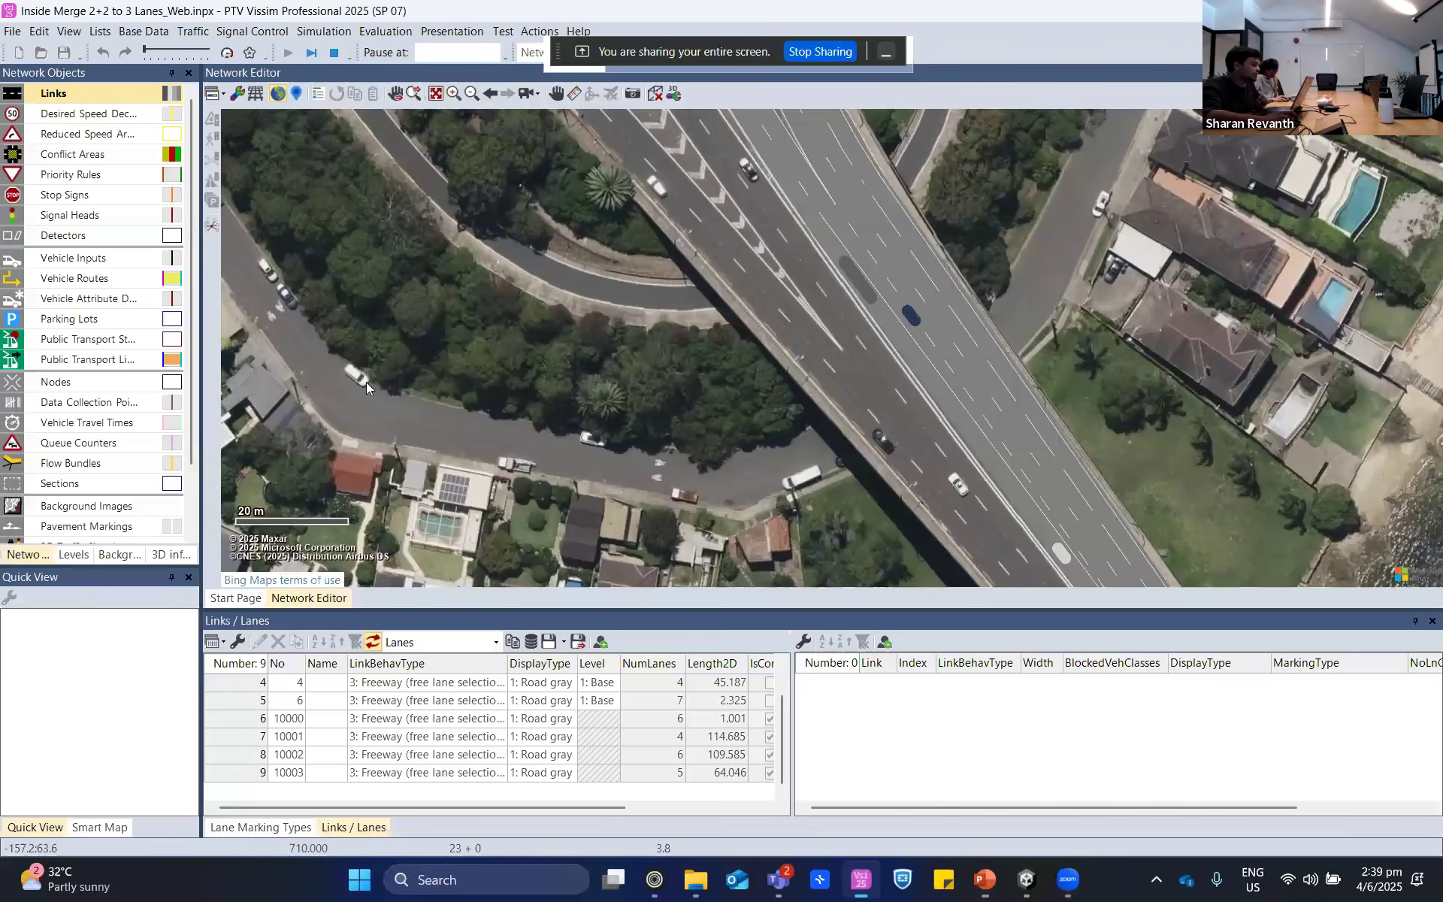
left_click(916, 298)
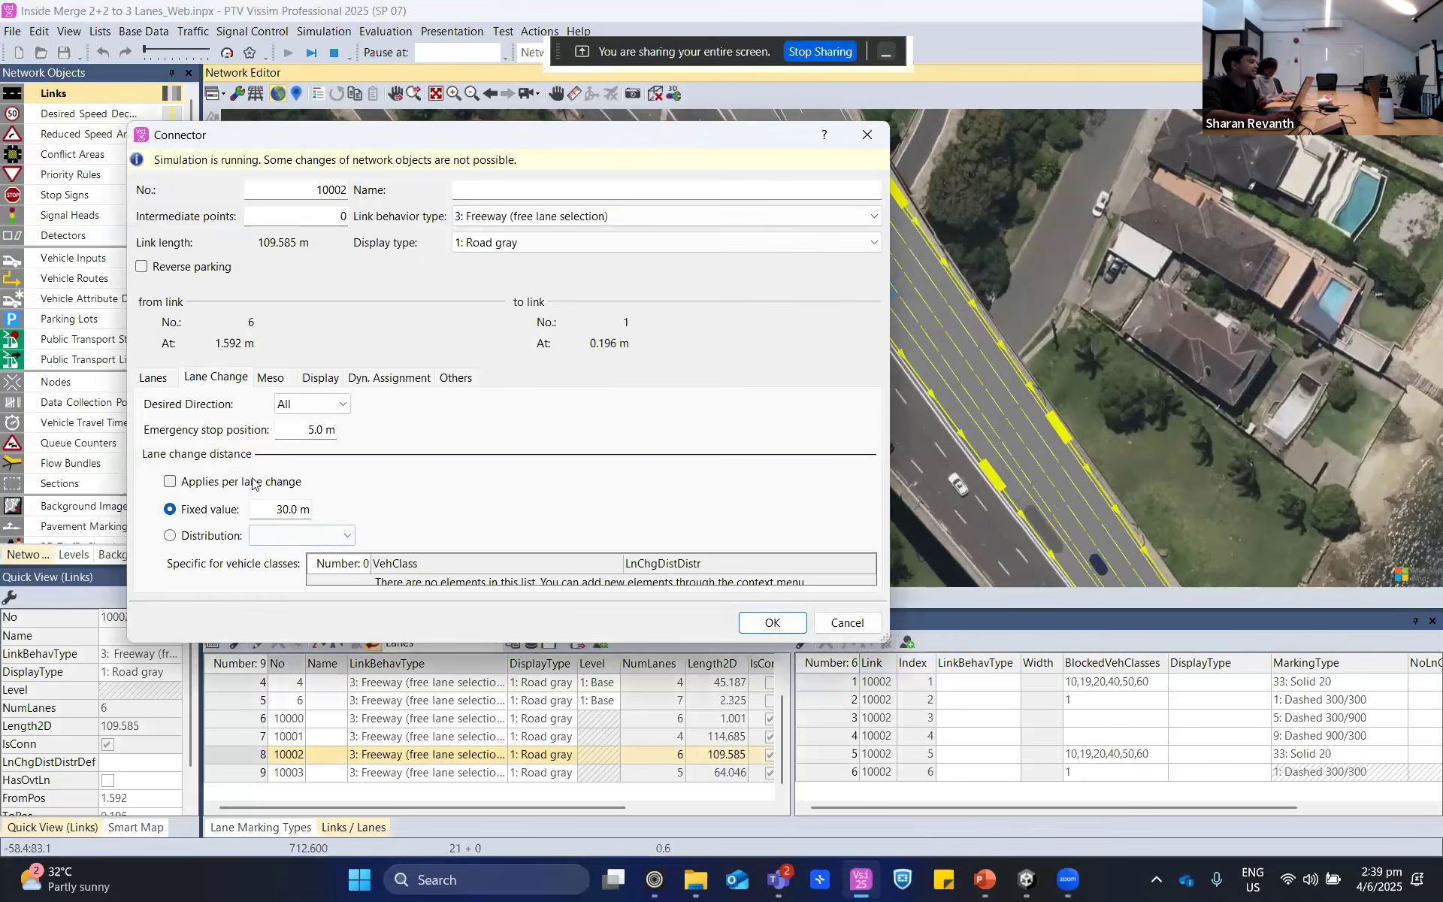
left_click(270, 502)
left_click(302, 430)
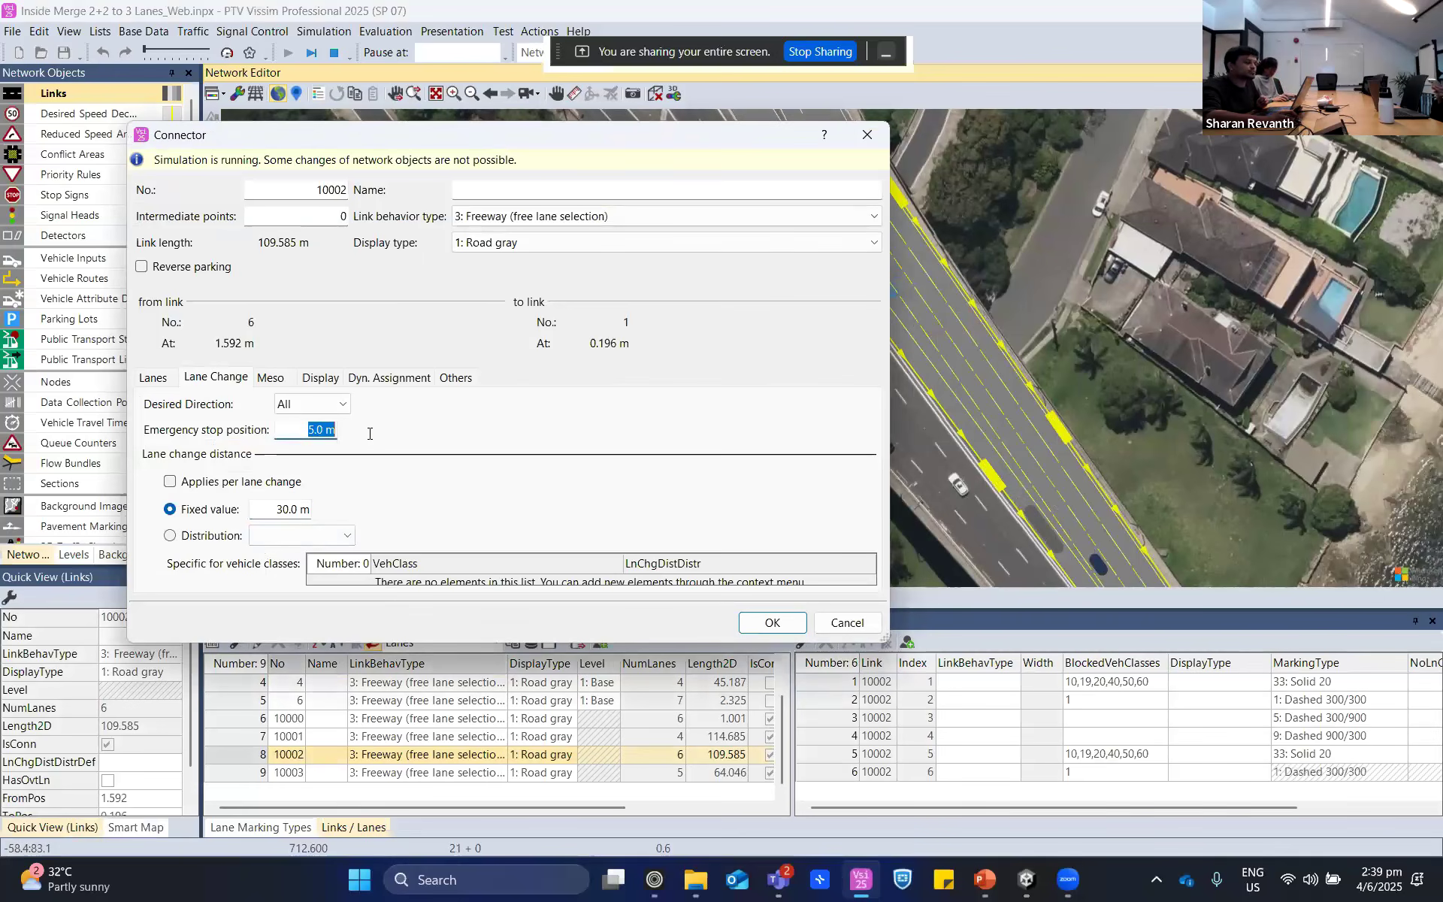
left_click(348, 517)
left_click(369, 435)
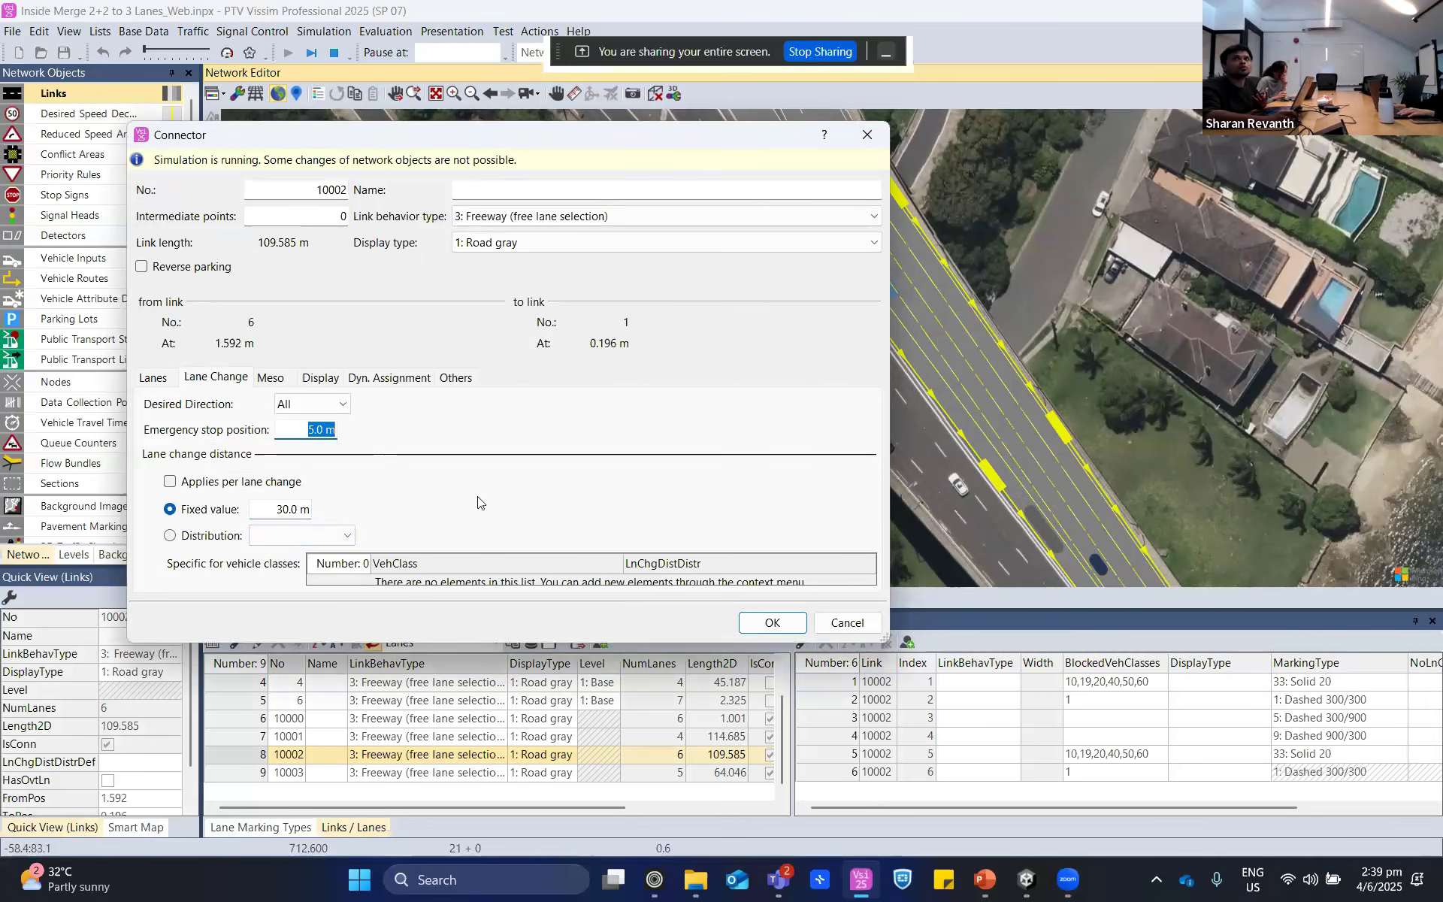
left_click(822, 629)
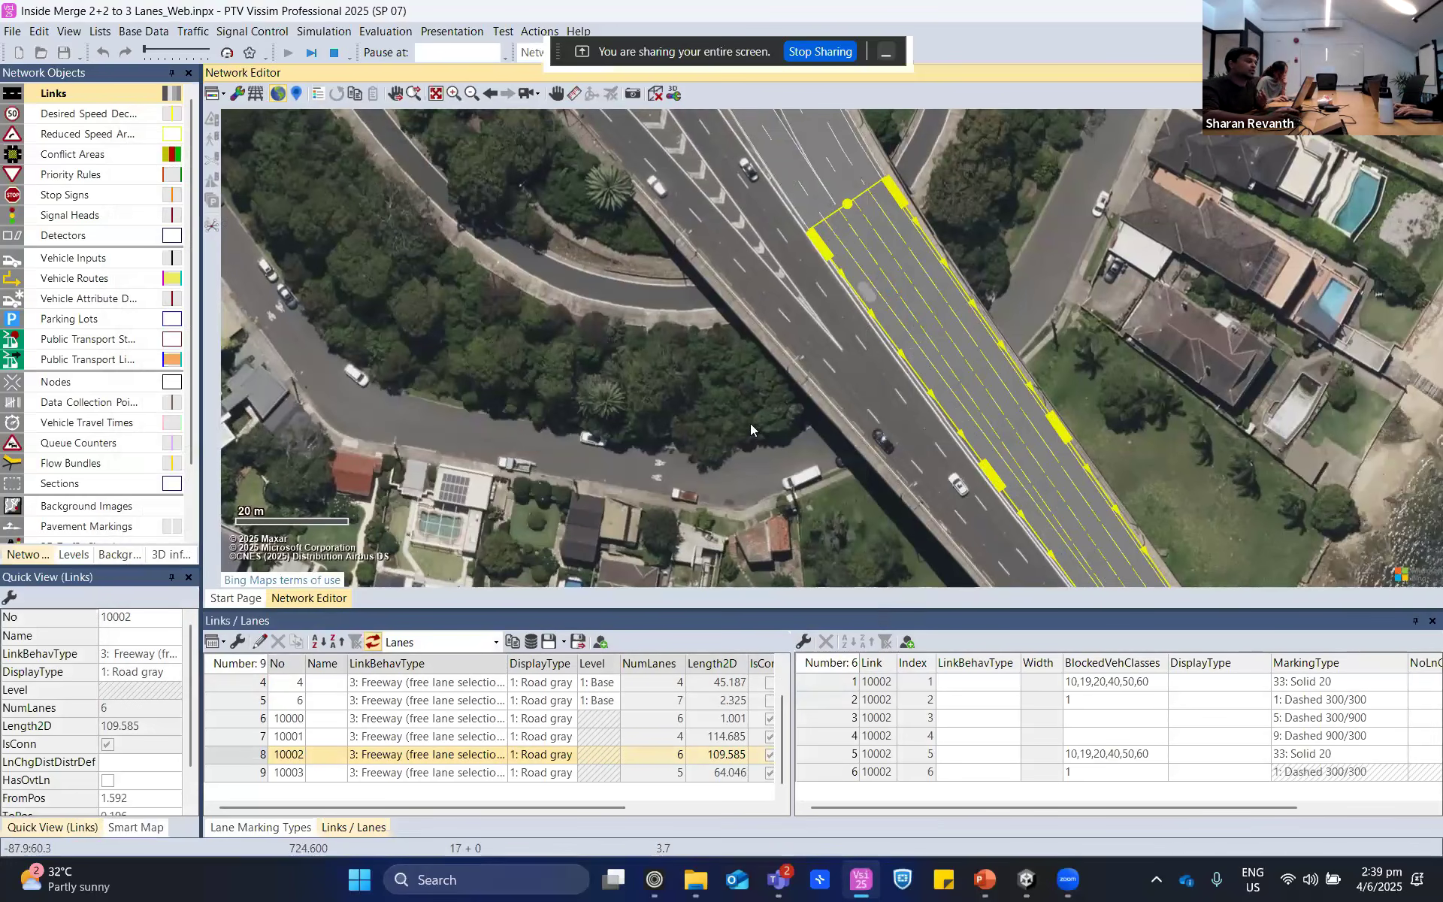
- Stop the simulation, deselect connector 10002 and bring the whole merge area into view
left_click(334, 52)
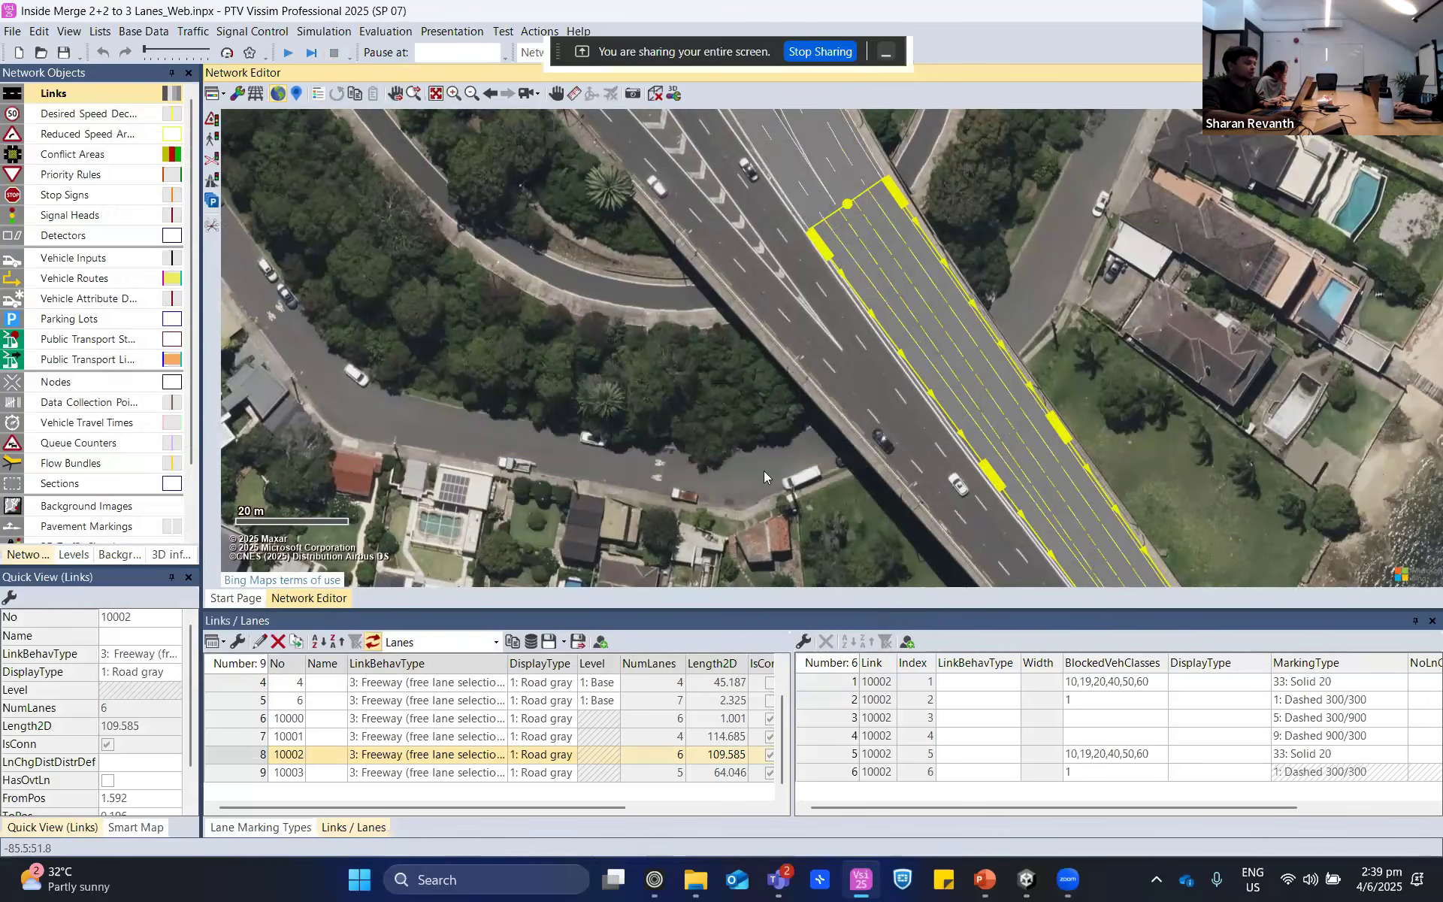
left_click(764, 471)
scroll(763, 471, "down", 2)
scroll(585, 479, "down", 2)
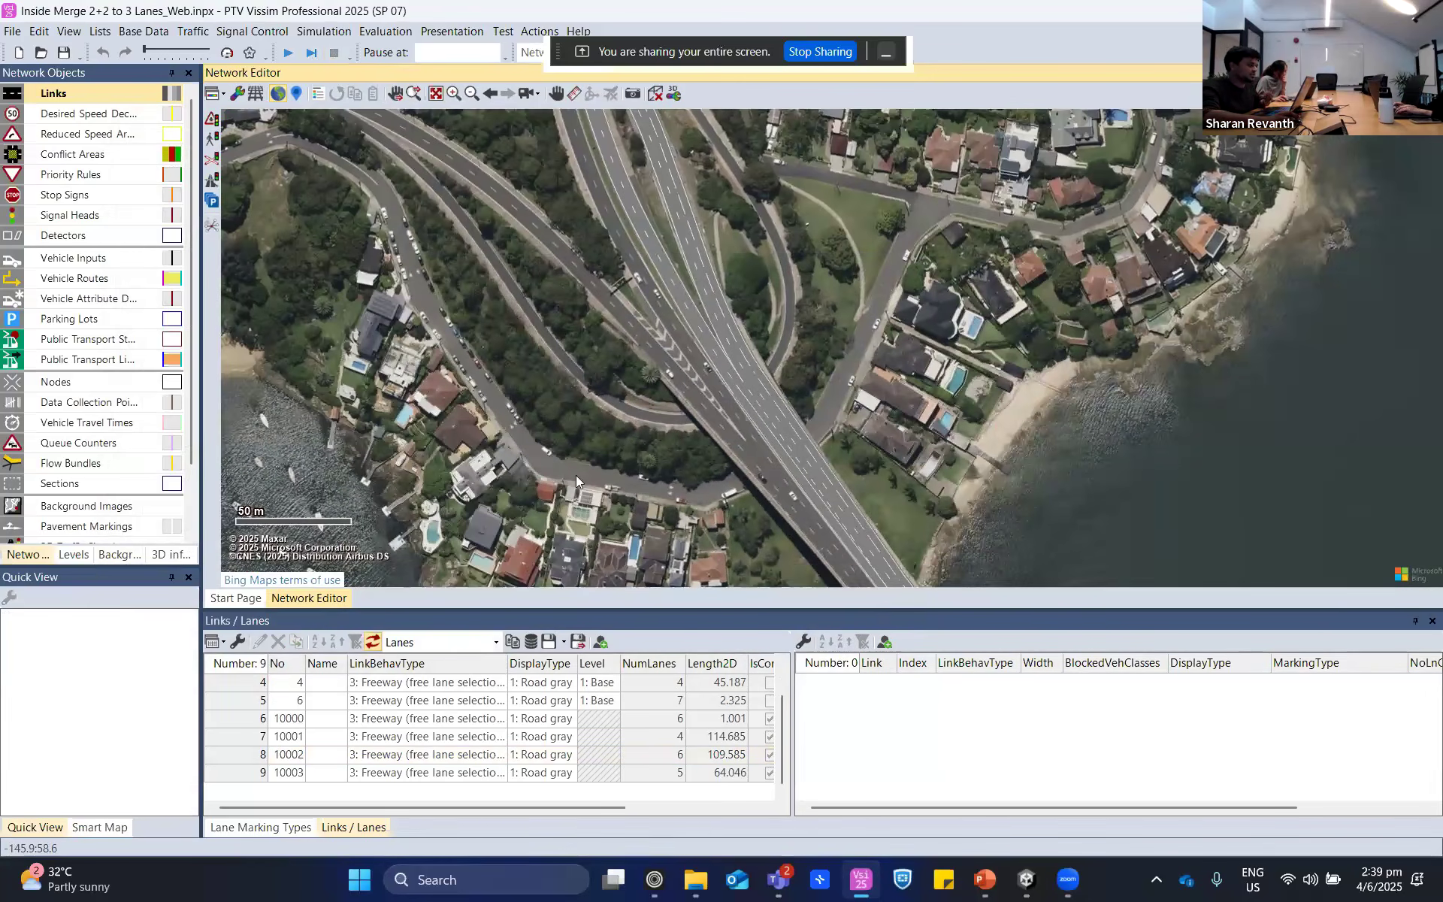
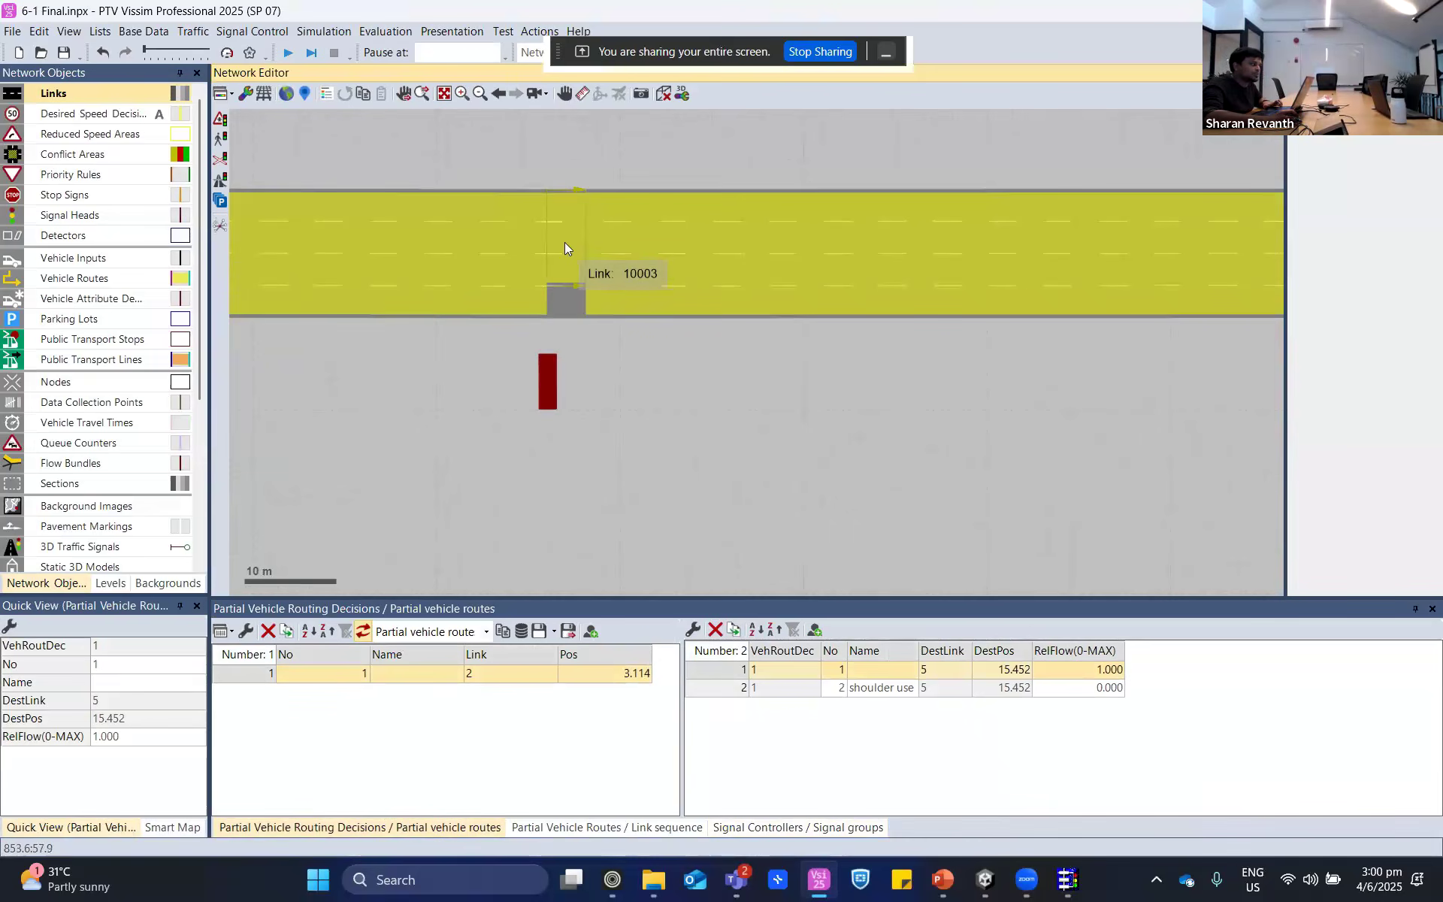
- Inspect three-lane connector 10003, then highlight the "shoulder use" route of partial vehicle routing decision 1
left_click(571, 217)
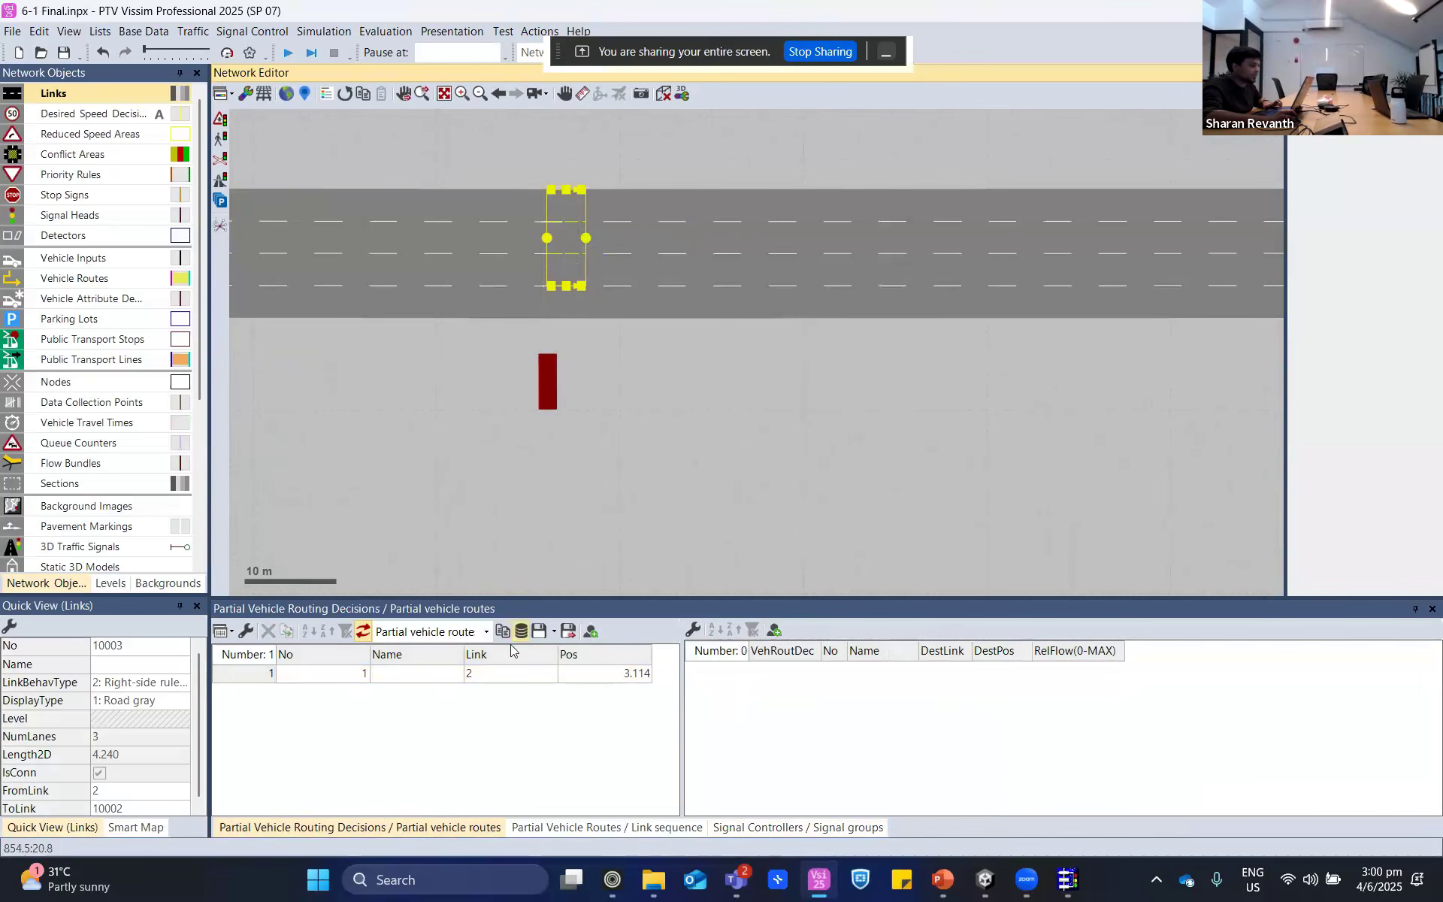
left_click(259, 677)
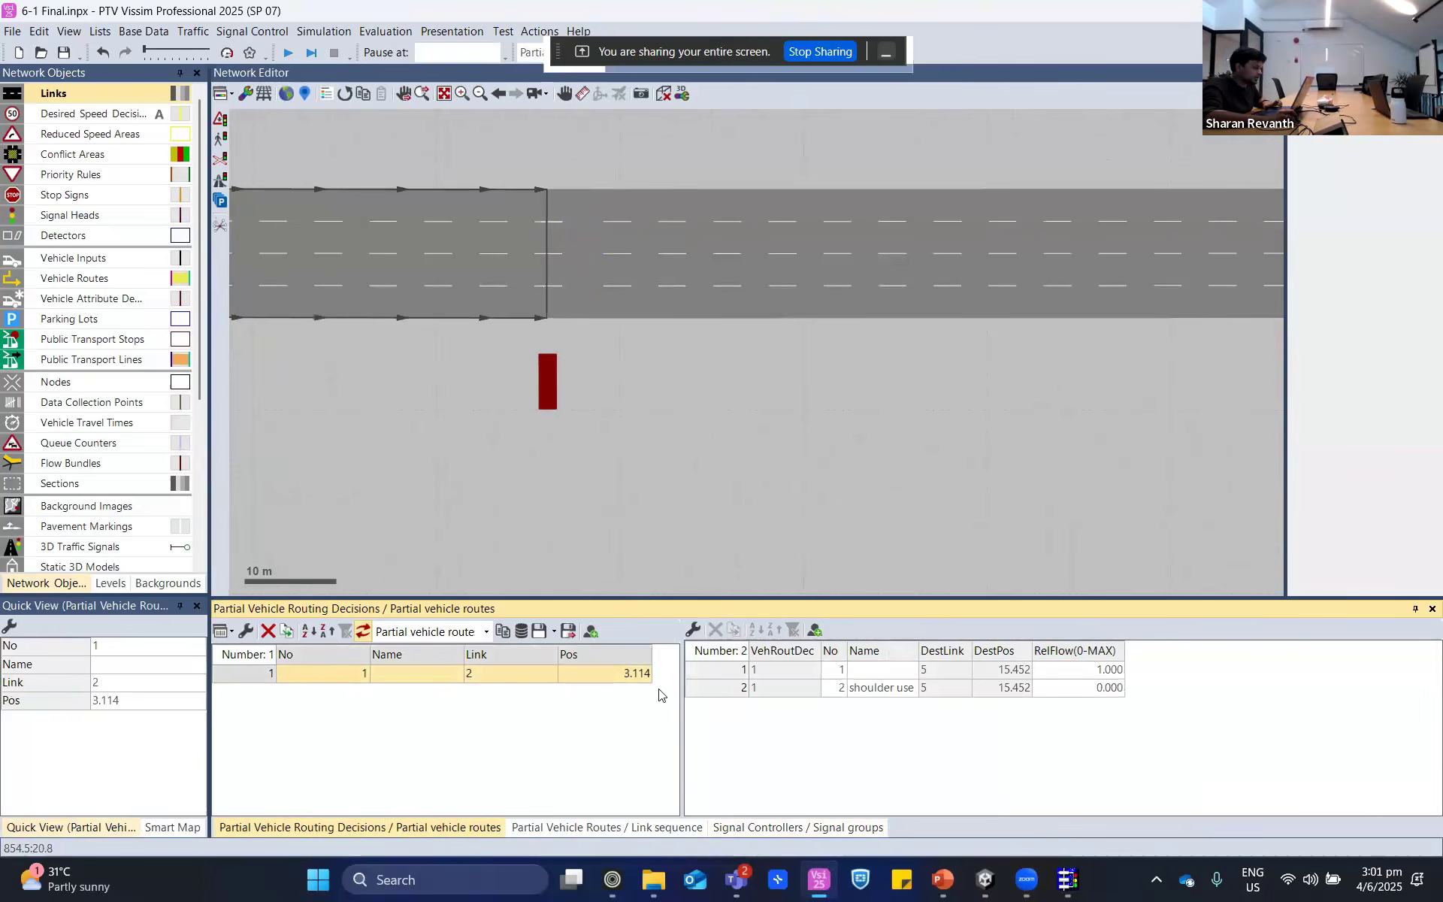
left_click(718, 688)
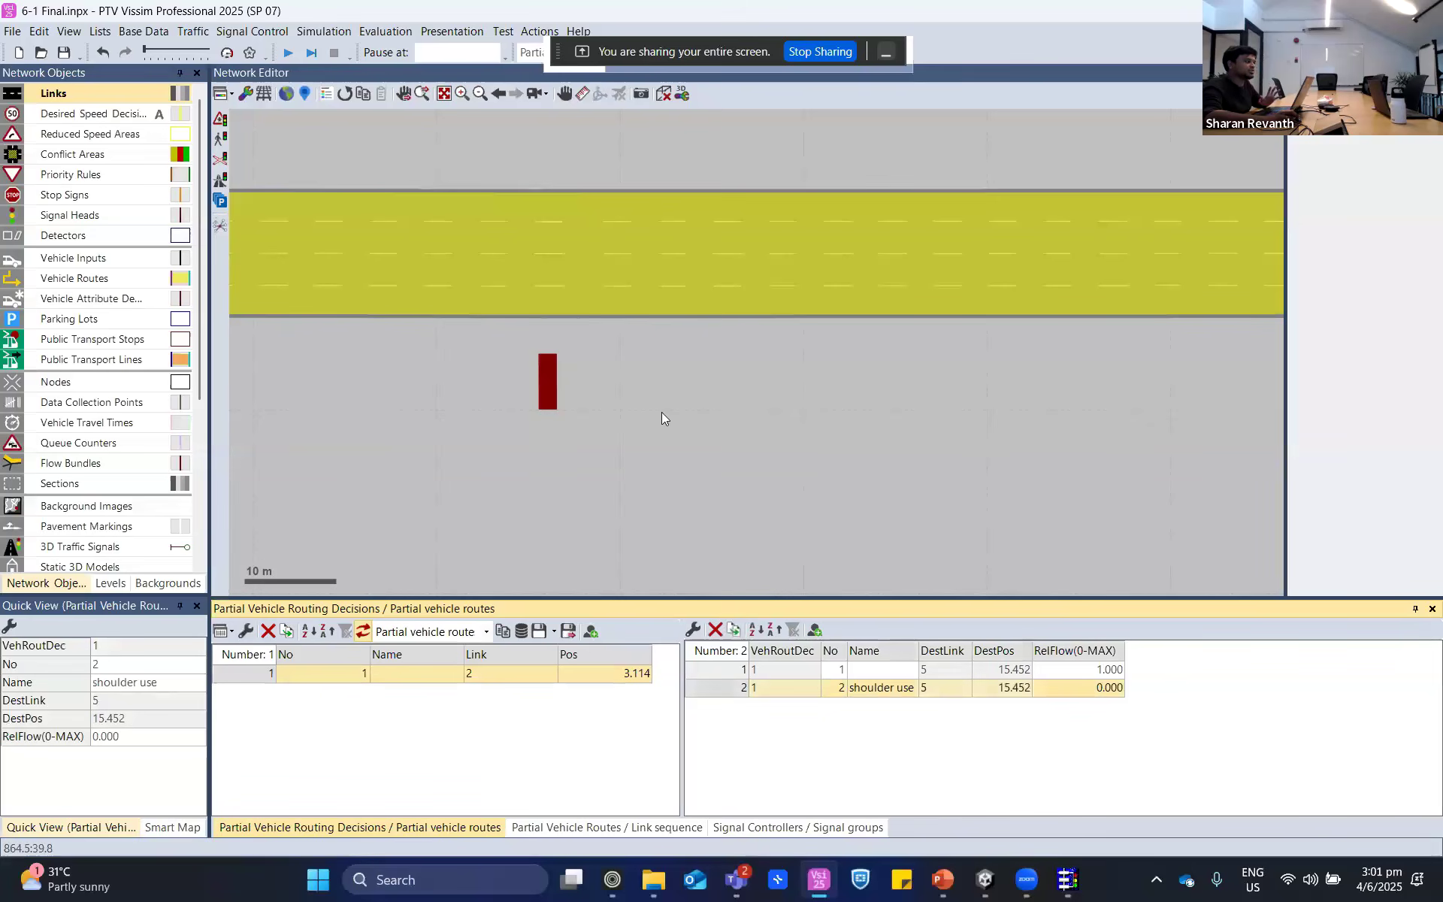
scroll(662, 412, "down", 1)
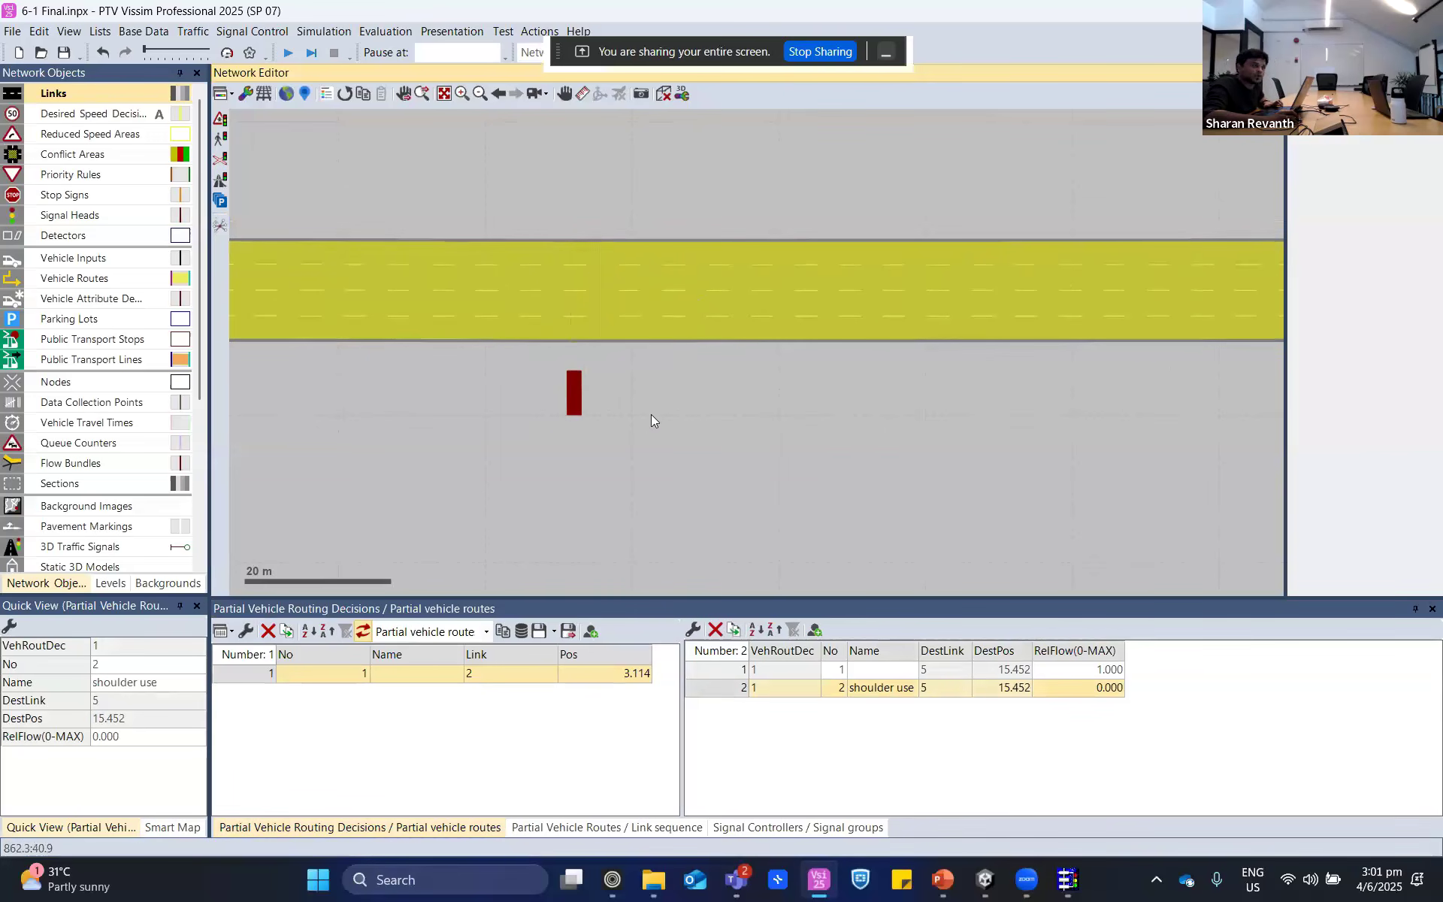
- Clear the highlighted route and inspect four-lane connector 10007 beside the signal head
left_click(648, 435)
scroll(648, 435, "down", 1)
scroll(646, 441, "up", 1)
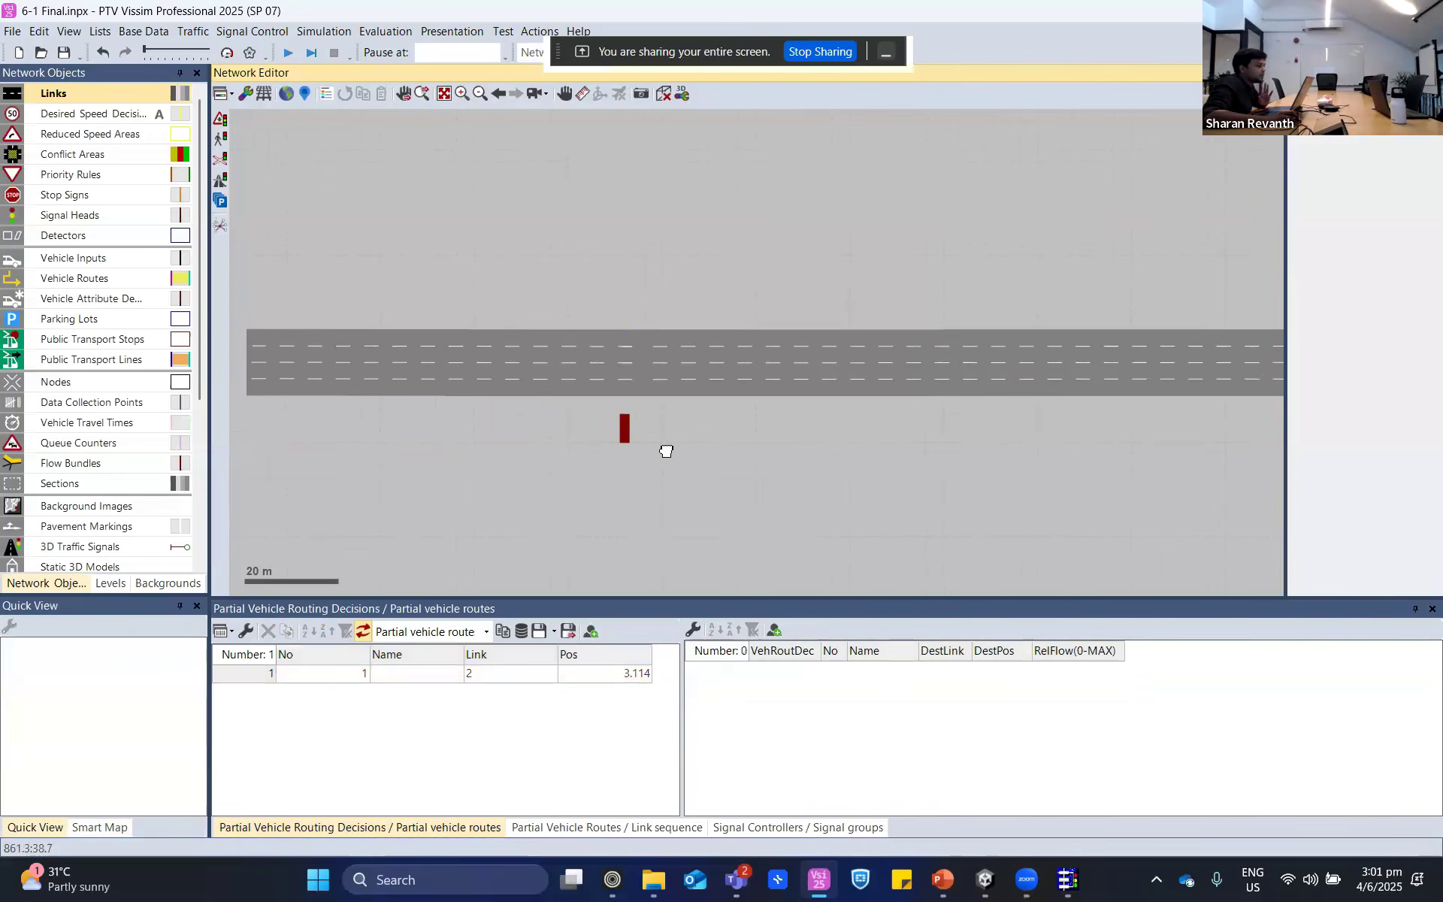
left_click(633, 388)
scroll(635, 402, "up", 1)
scroll(635, 402, "up", 2)
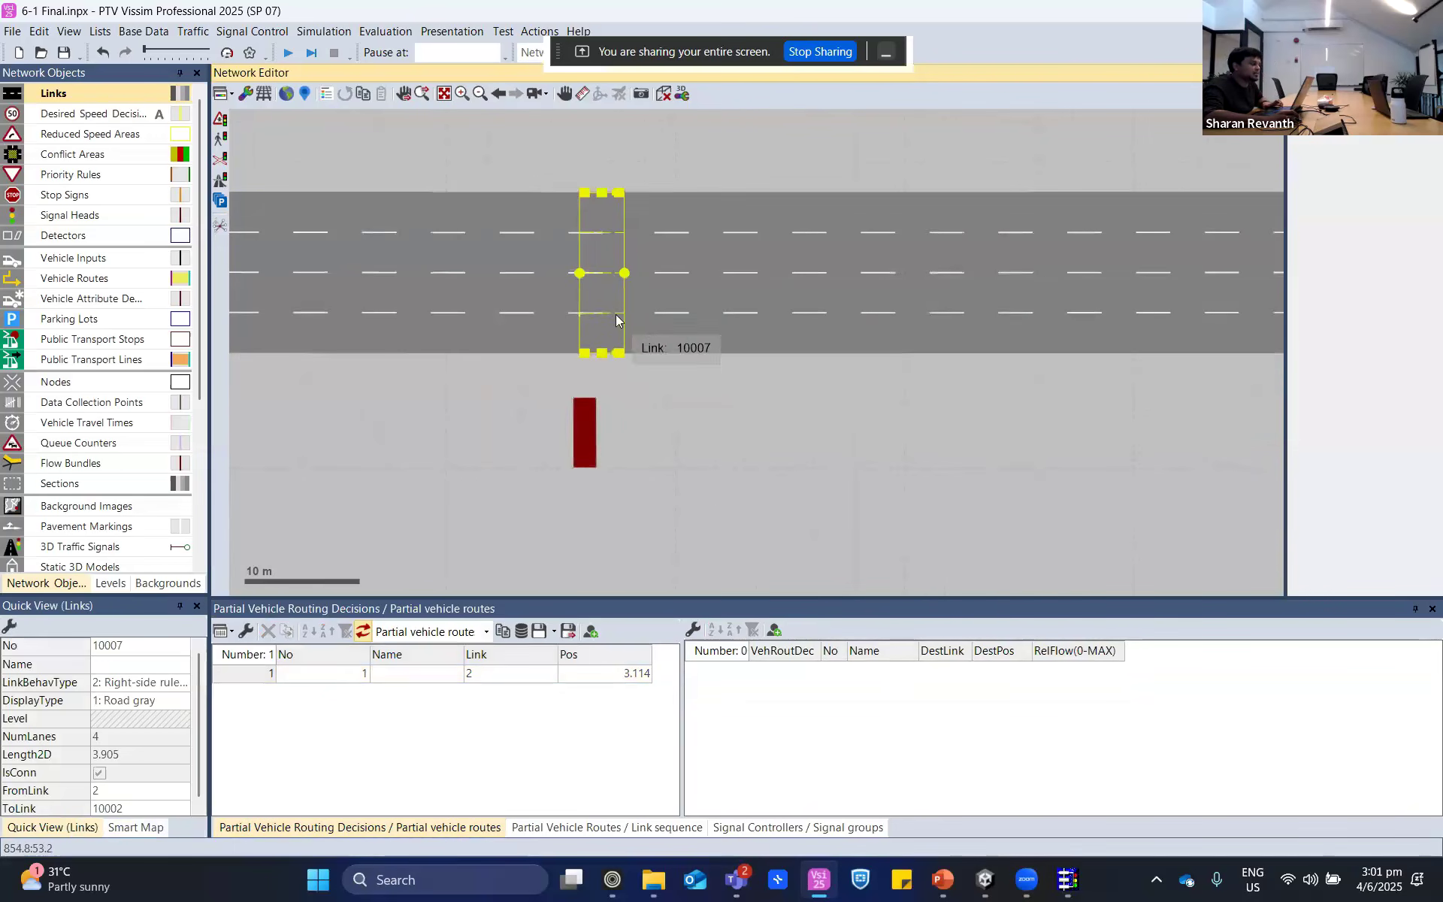
left_click(719, 513)
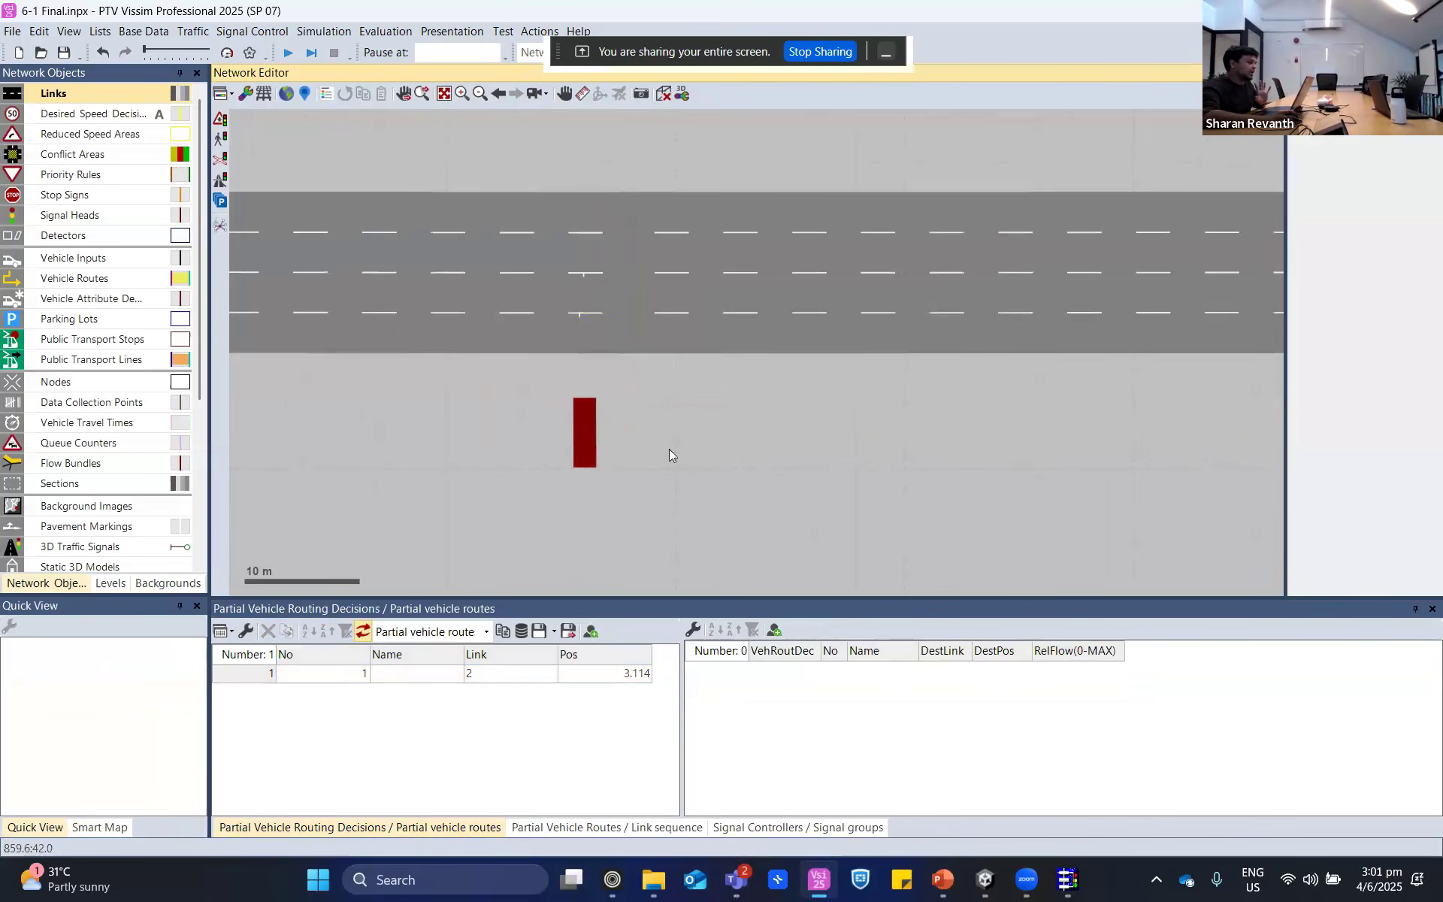
- Review the program, logic and interstages files of VAP signal controller 1 and close its settings without changes
left_click(779, 827)
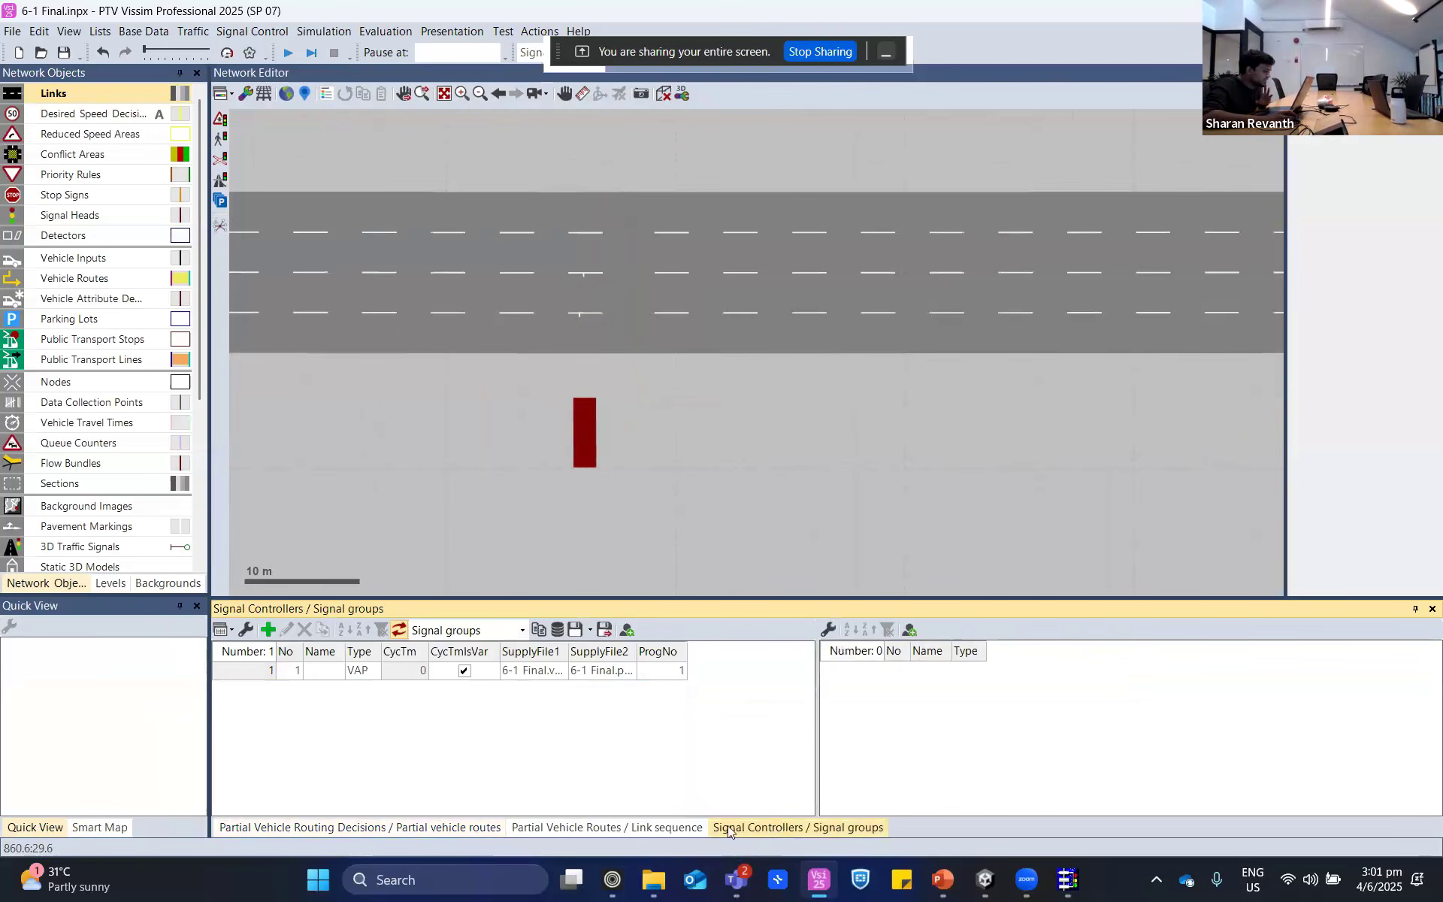
left_click(263, 671)
double_click(263, 671)
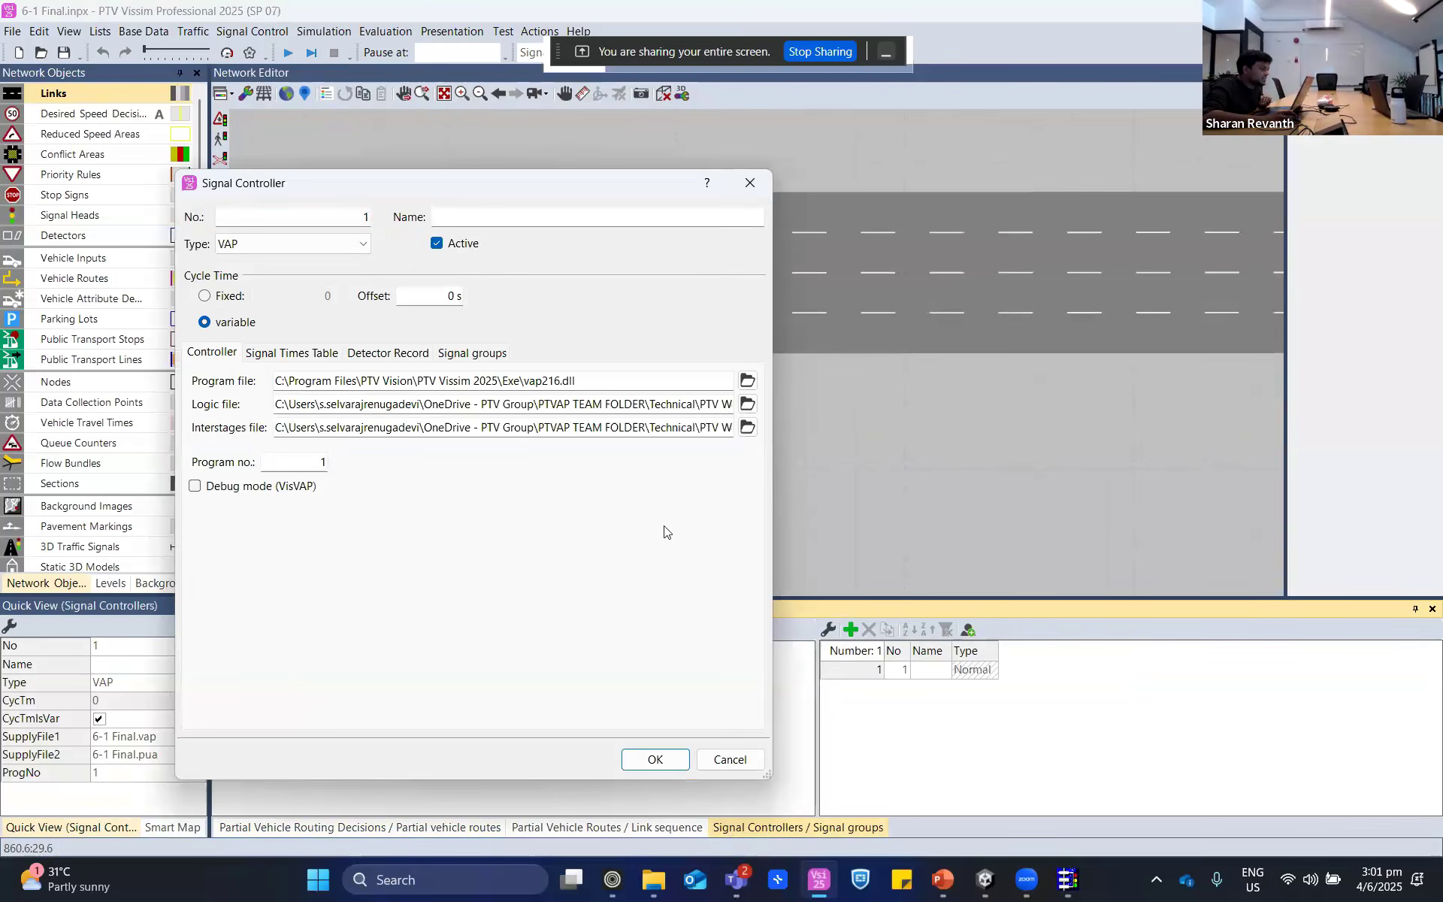
left_click_drag(772, 553, 919, 556)
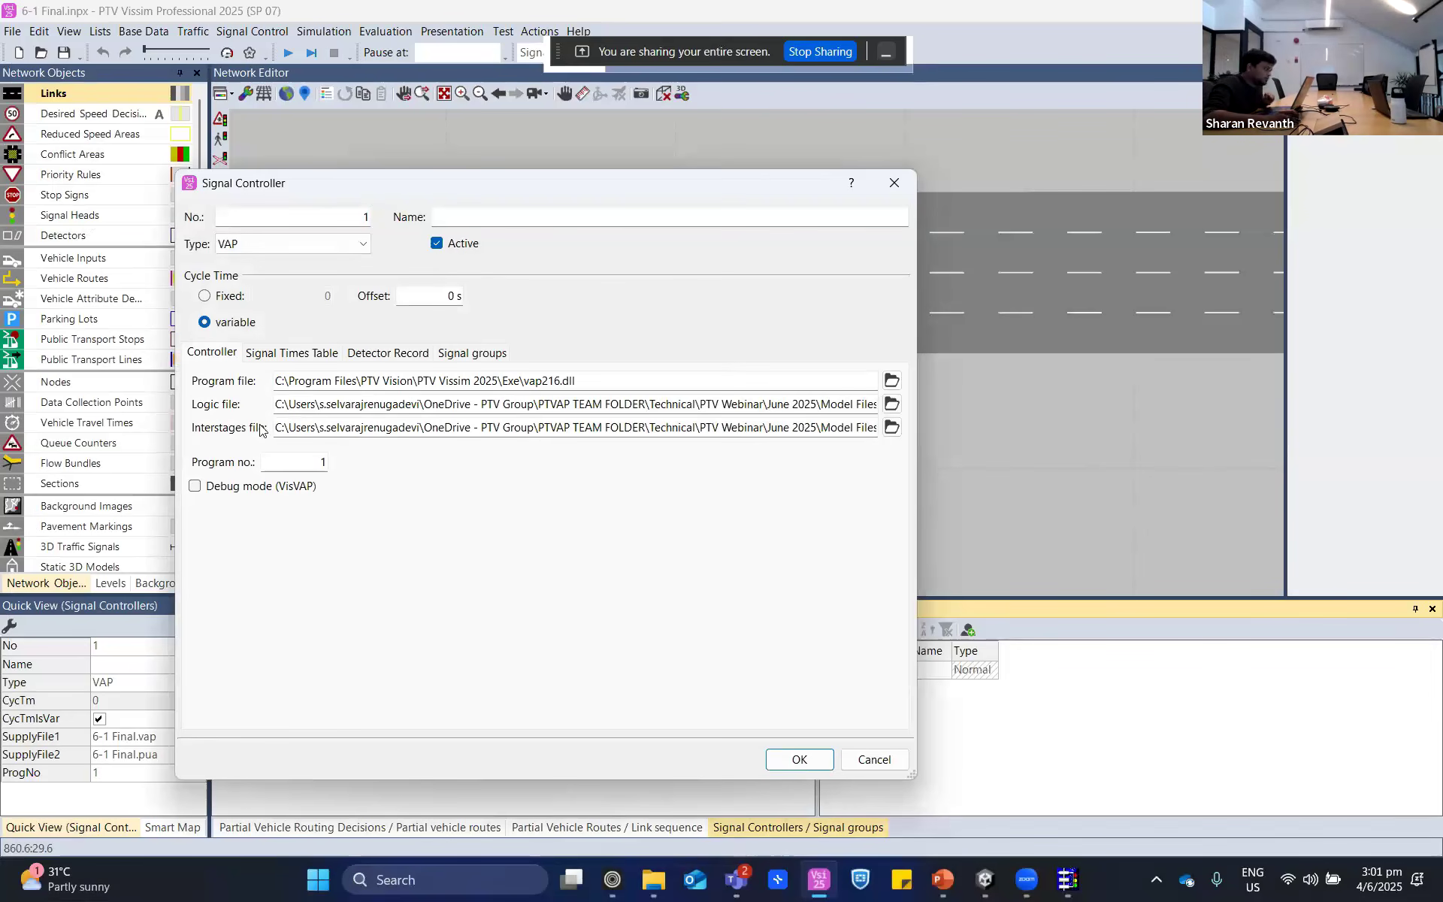
left_click_drag(612, 377, 239, 380)
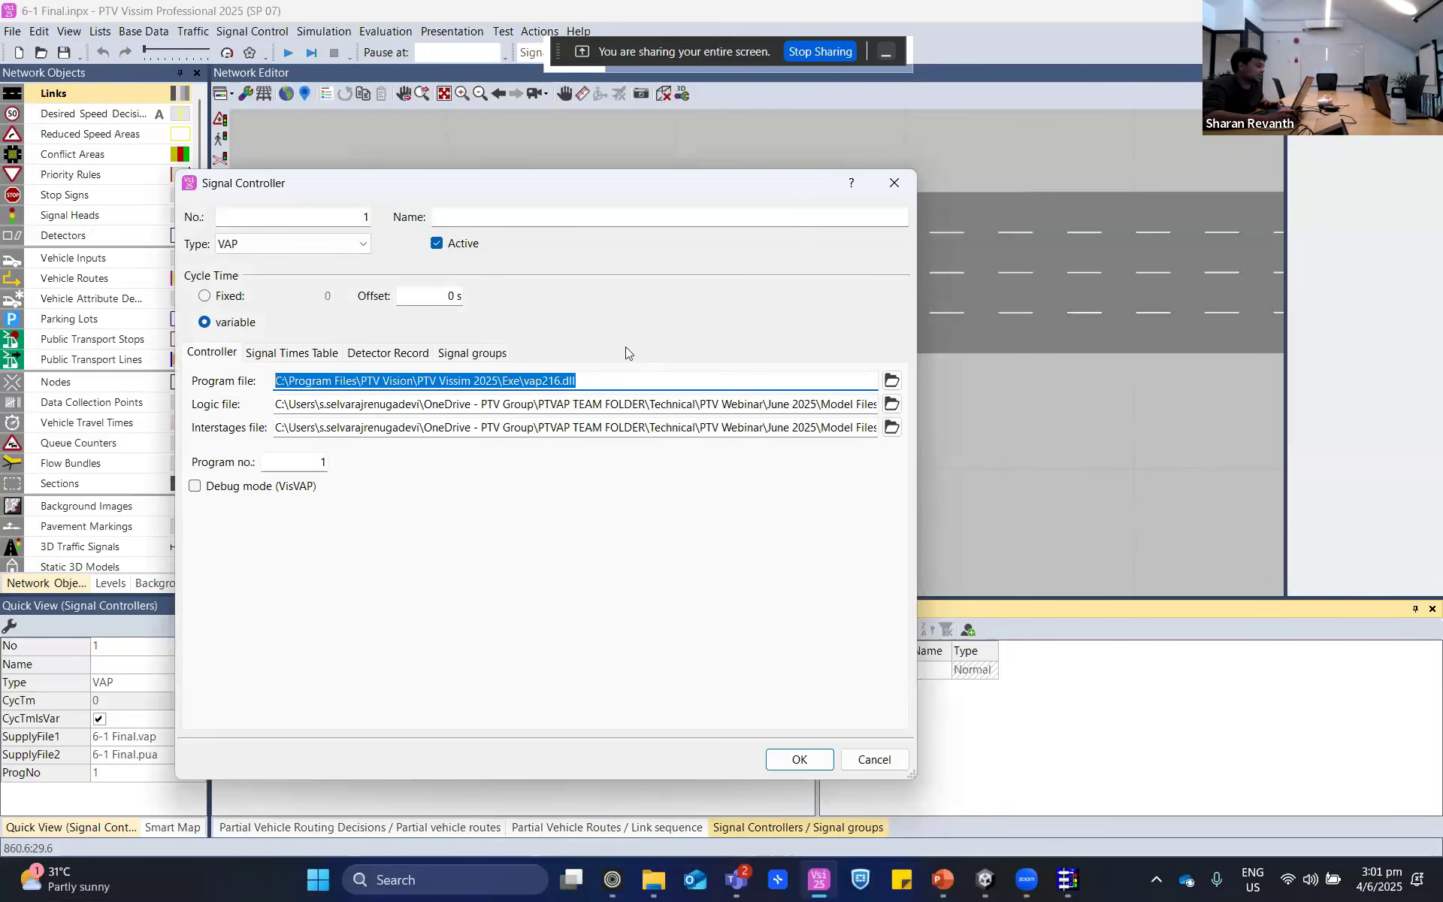
left_click(874, 760)
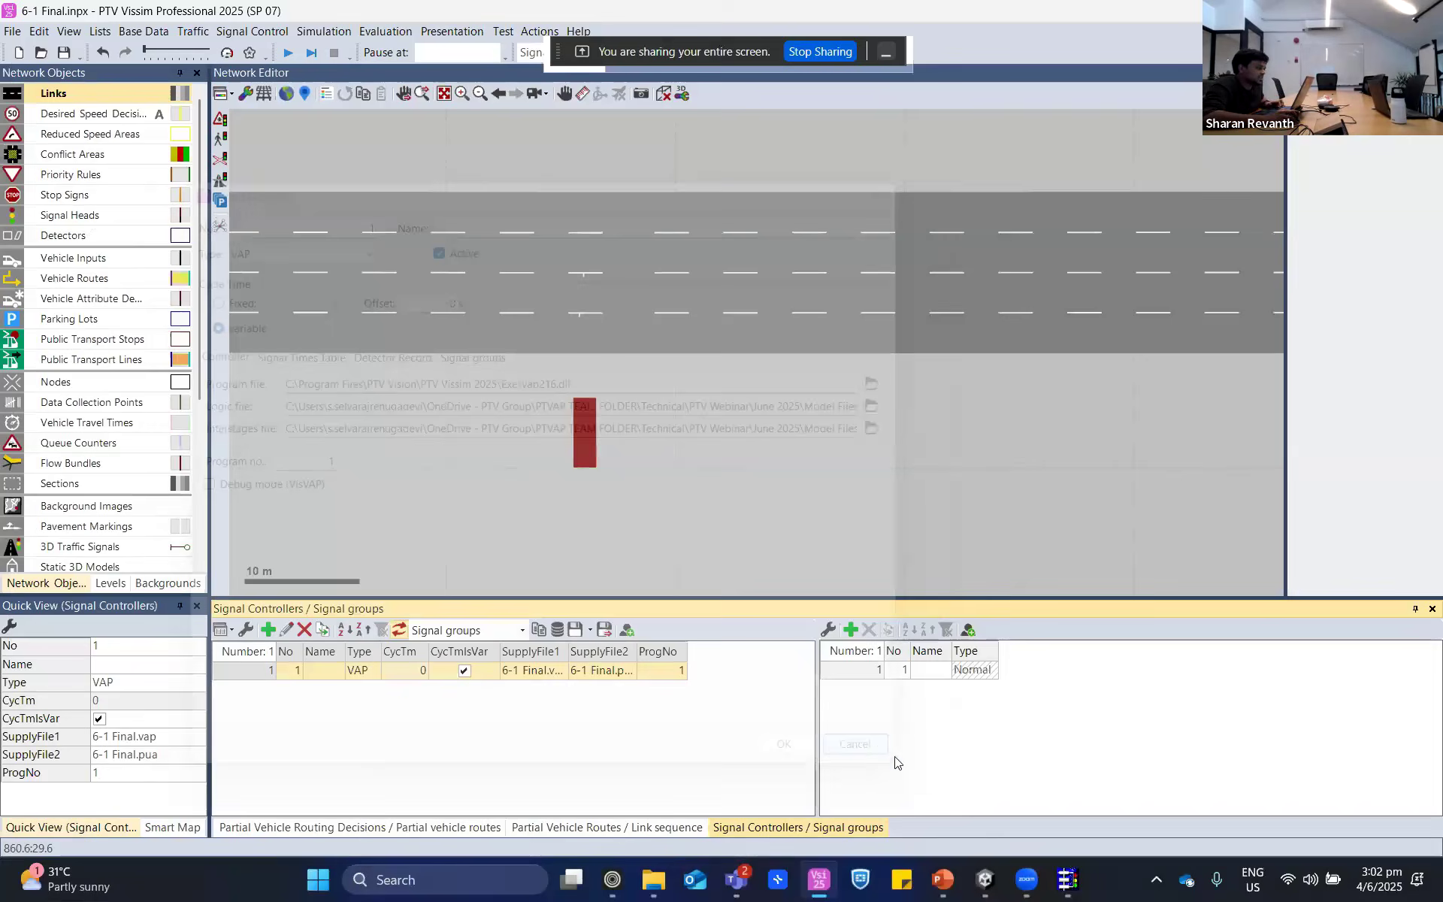
- Select signal head 1 below the highway and examine its attributes and placement up close
scroll(613, 456, "down", 2)
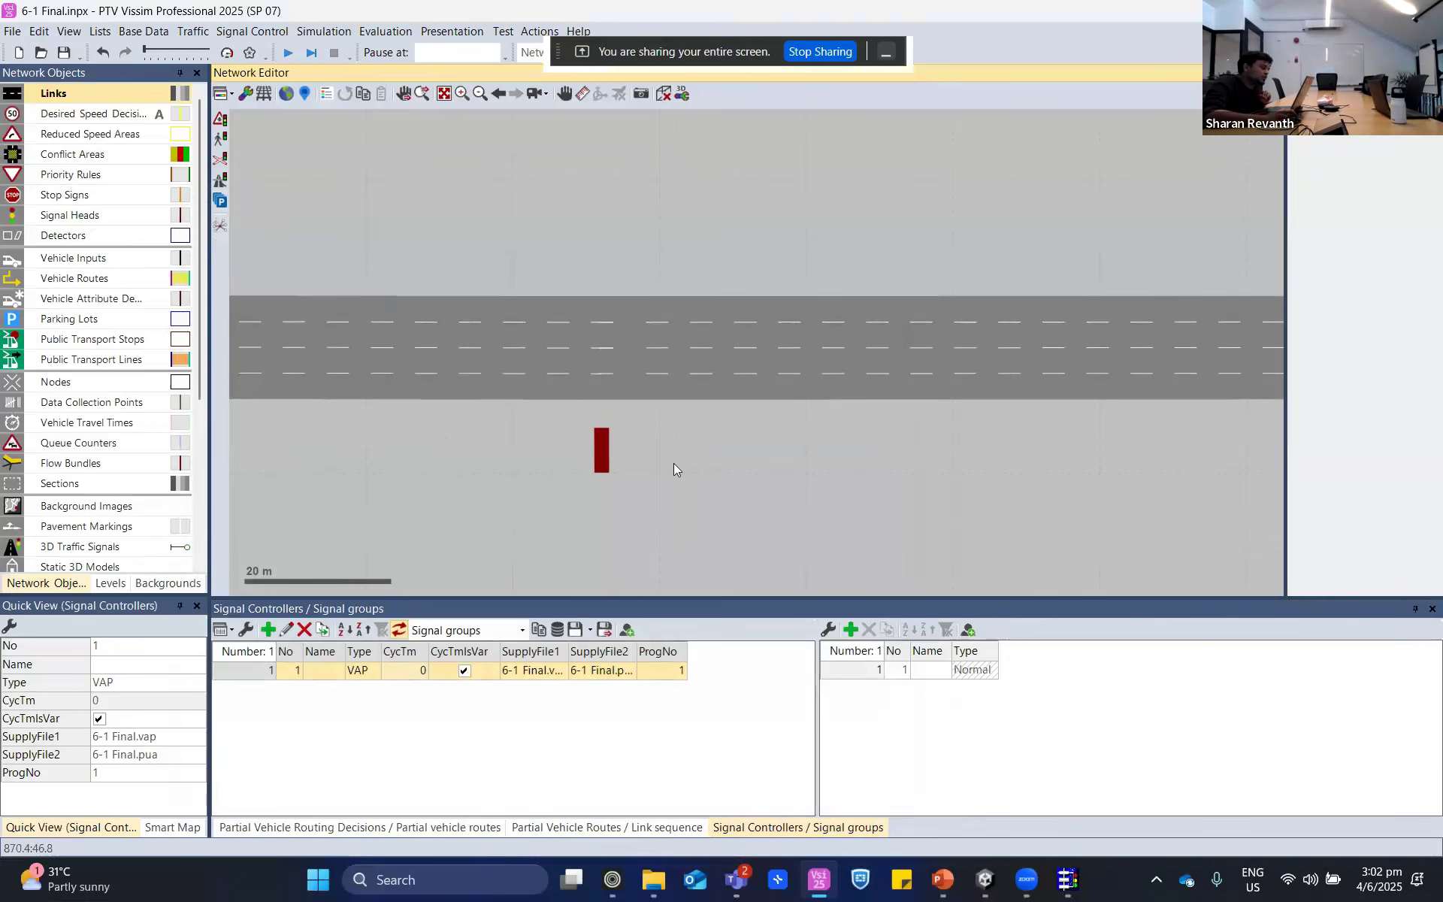
scroll(654, 452, "up", 2)
scroll(642, 448, "up", 2)
left_click(515, 444)
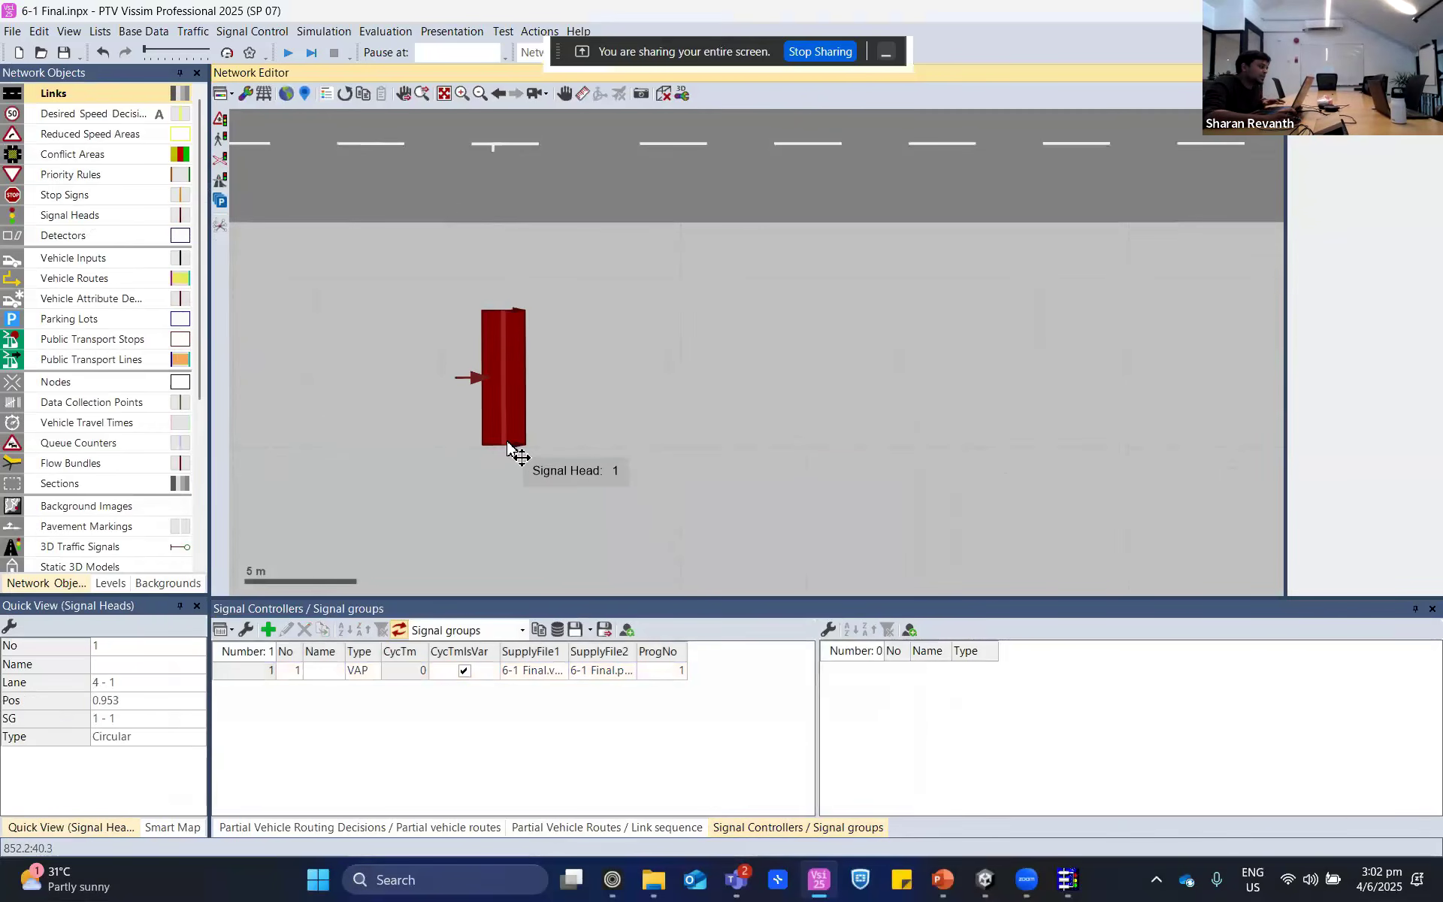
scroll(512, 445, "up", 2)
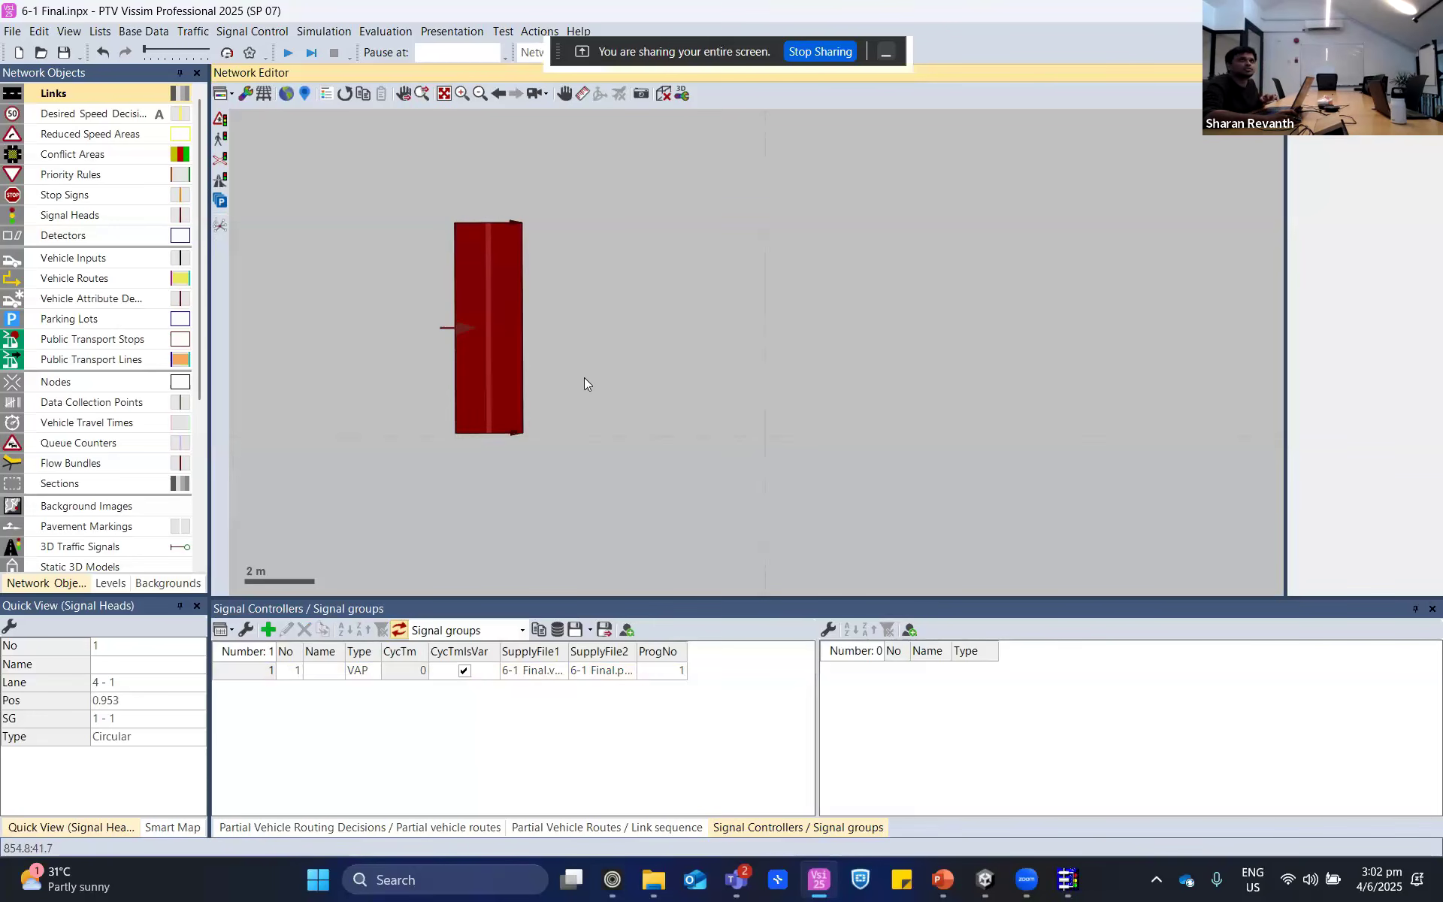
scroll(584, 383, "down", 2)
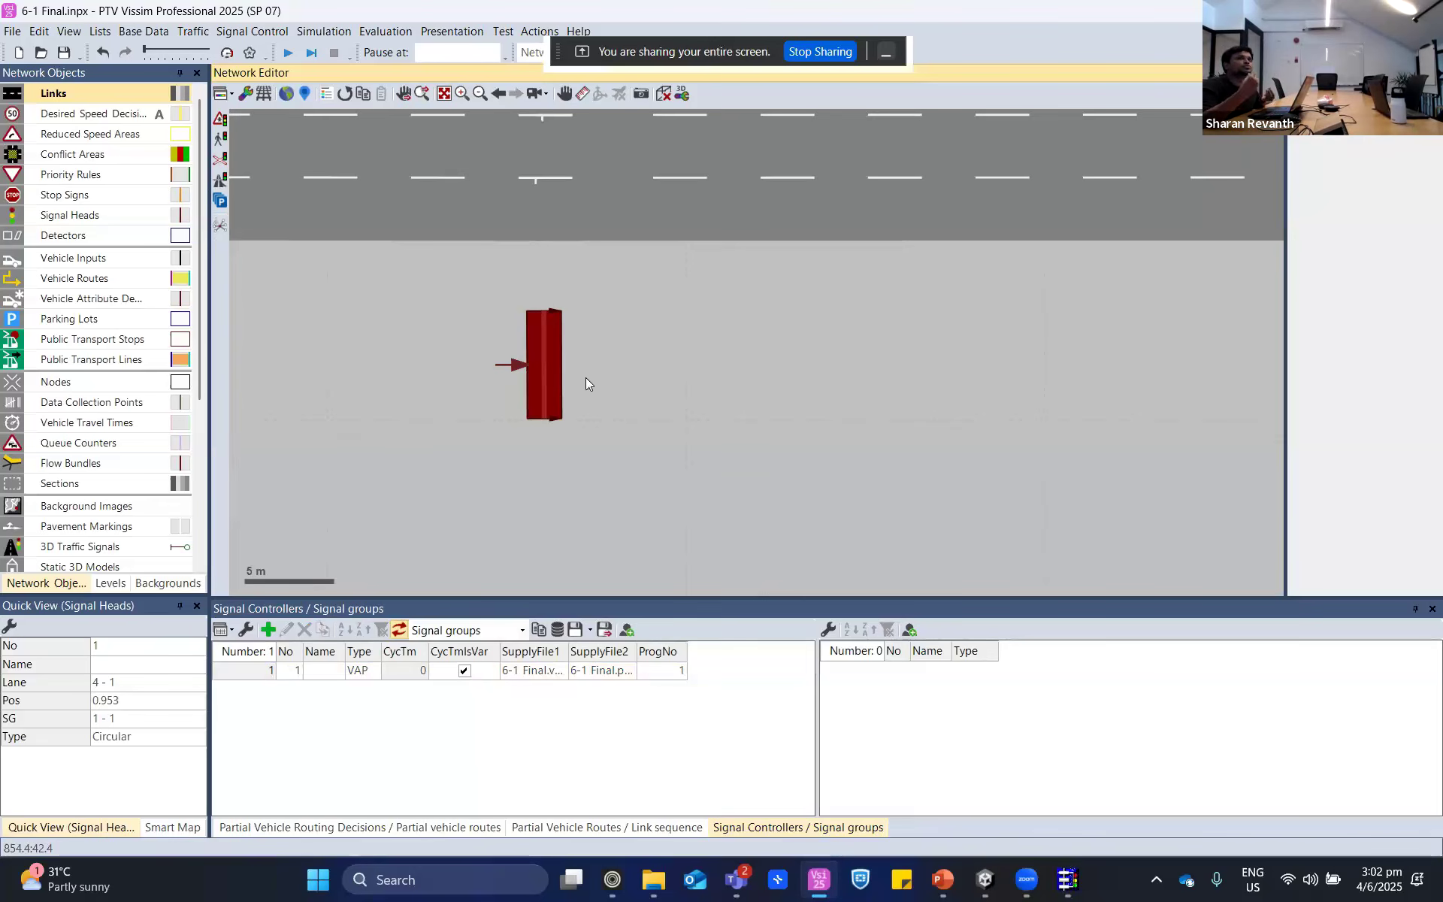
scroll(587, 383, "down", 3)
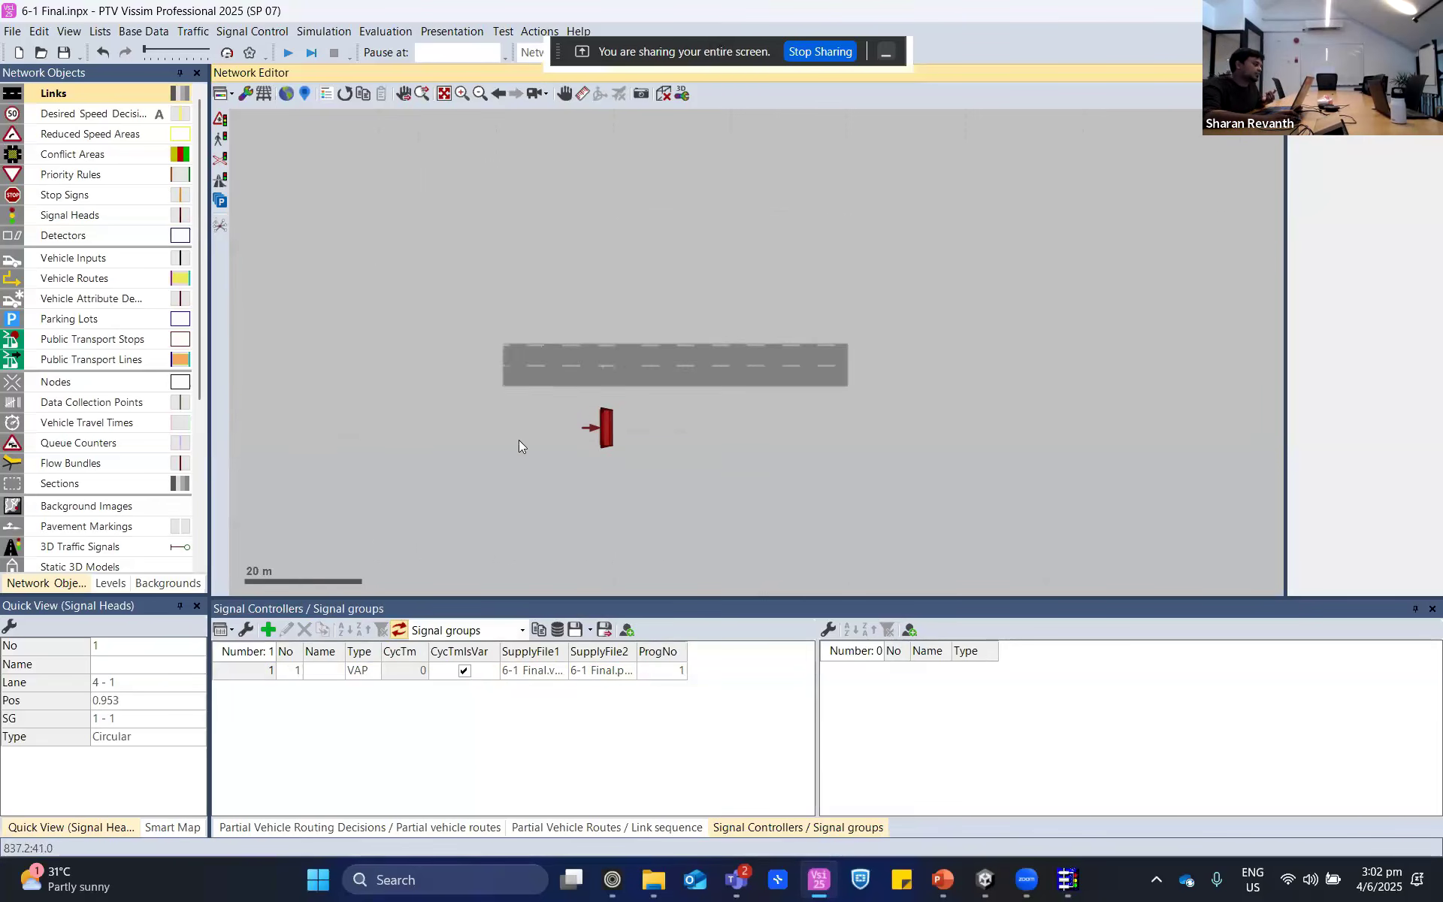
- Examine the highway between the 130 speed decision and the signal head, then deselect the signal head
left_click_drag(521, 440, 935, 490)
scroll(941, 507, "down", 2)
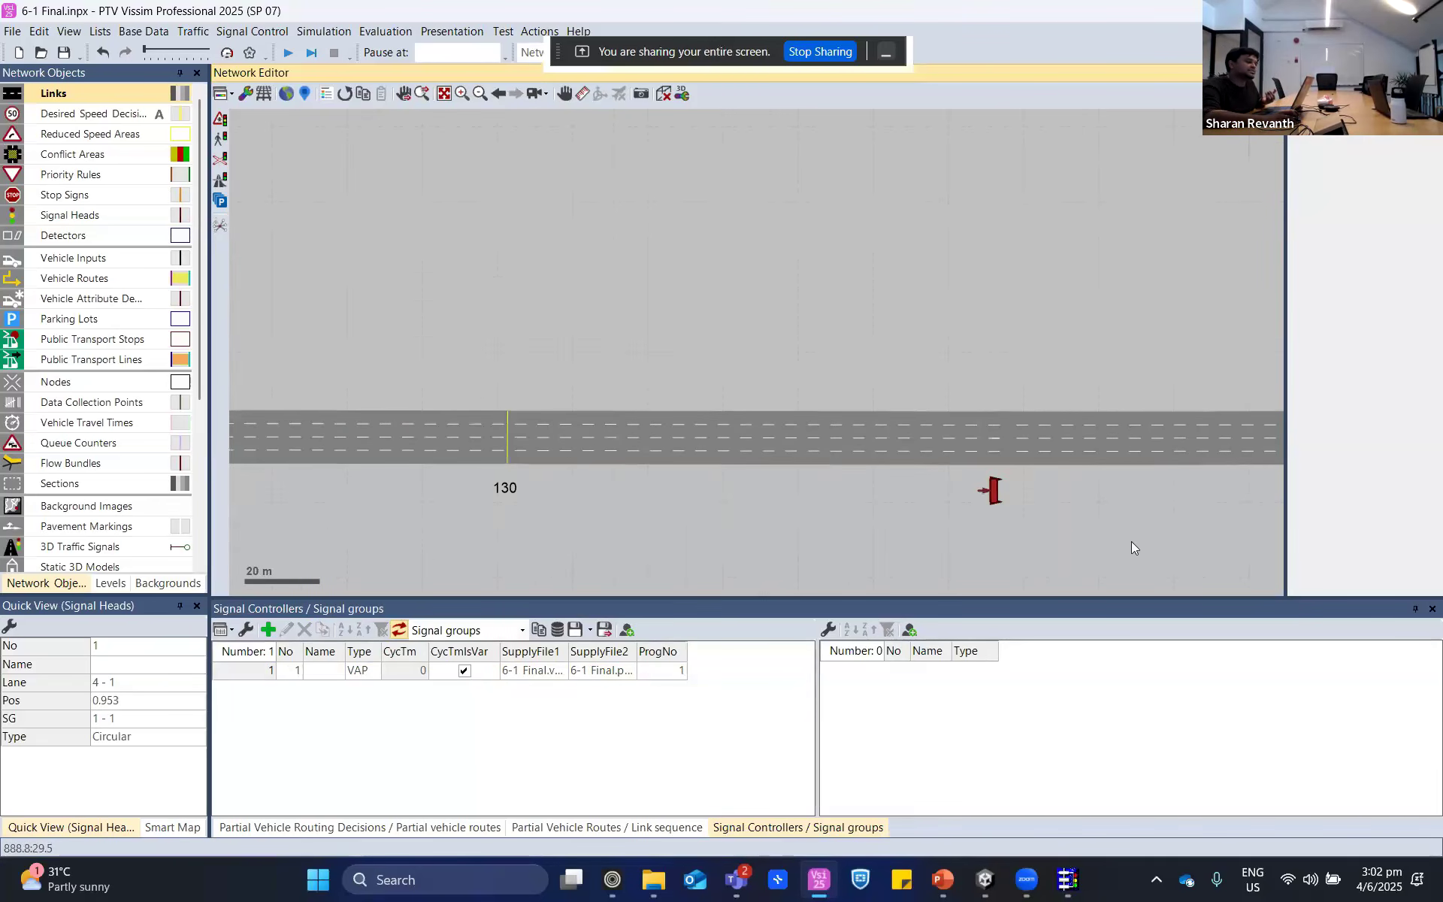
left_click(1025, 509)
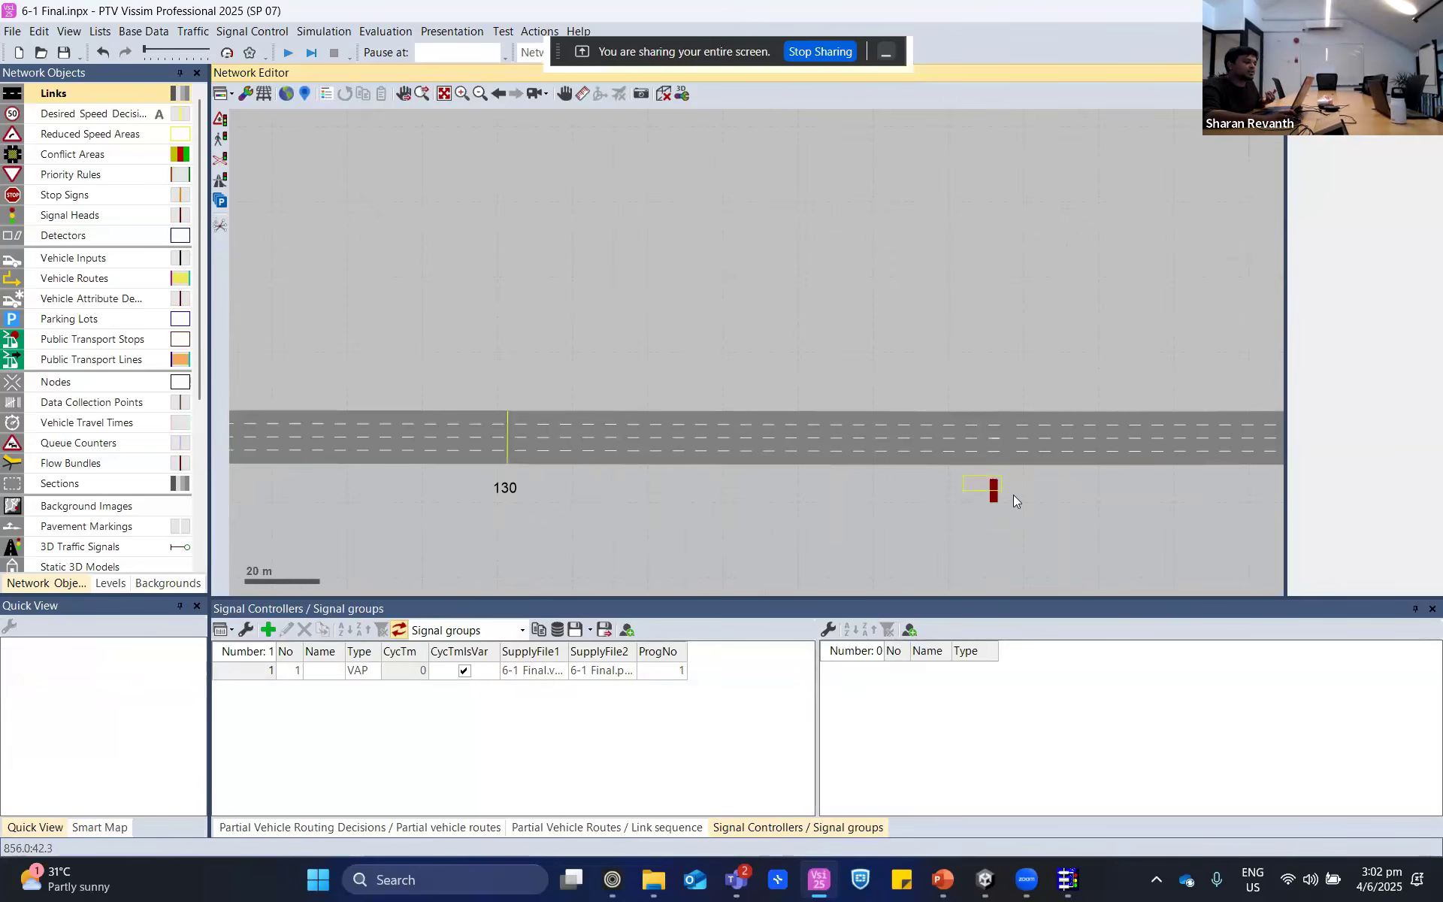
left_click(1018, 528)
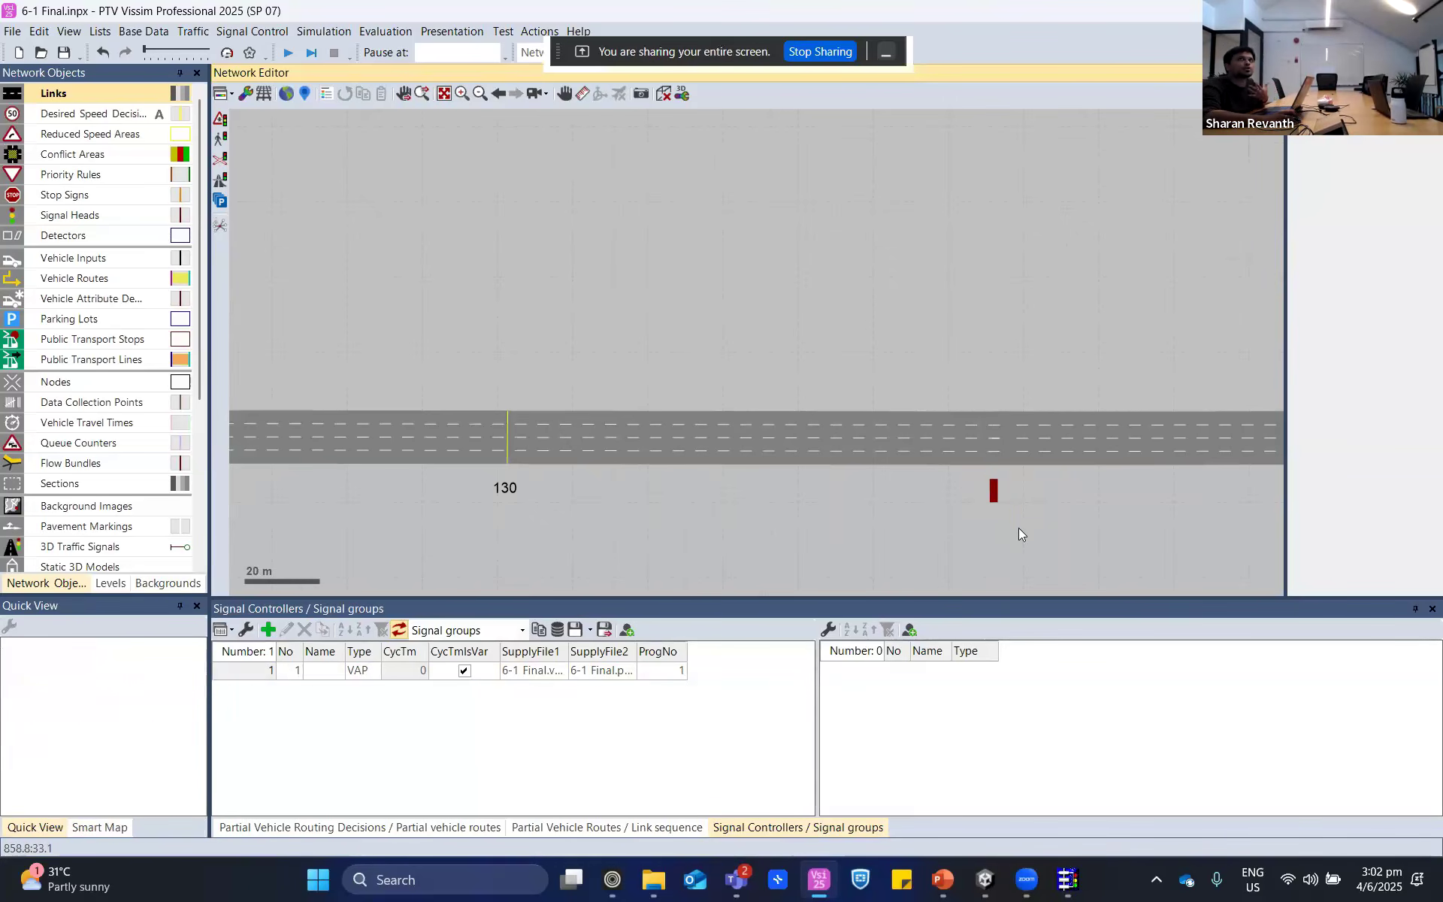
- Reselect signal head 1 to review its lane and signal group, then deselect it
scroll(994, 489, "up", 2)
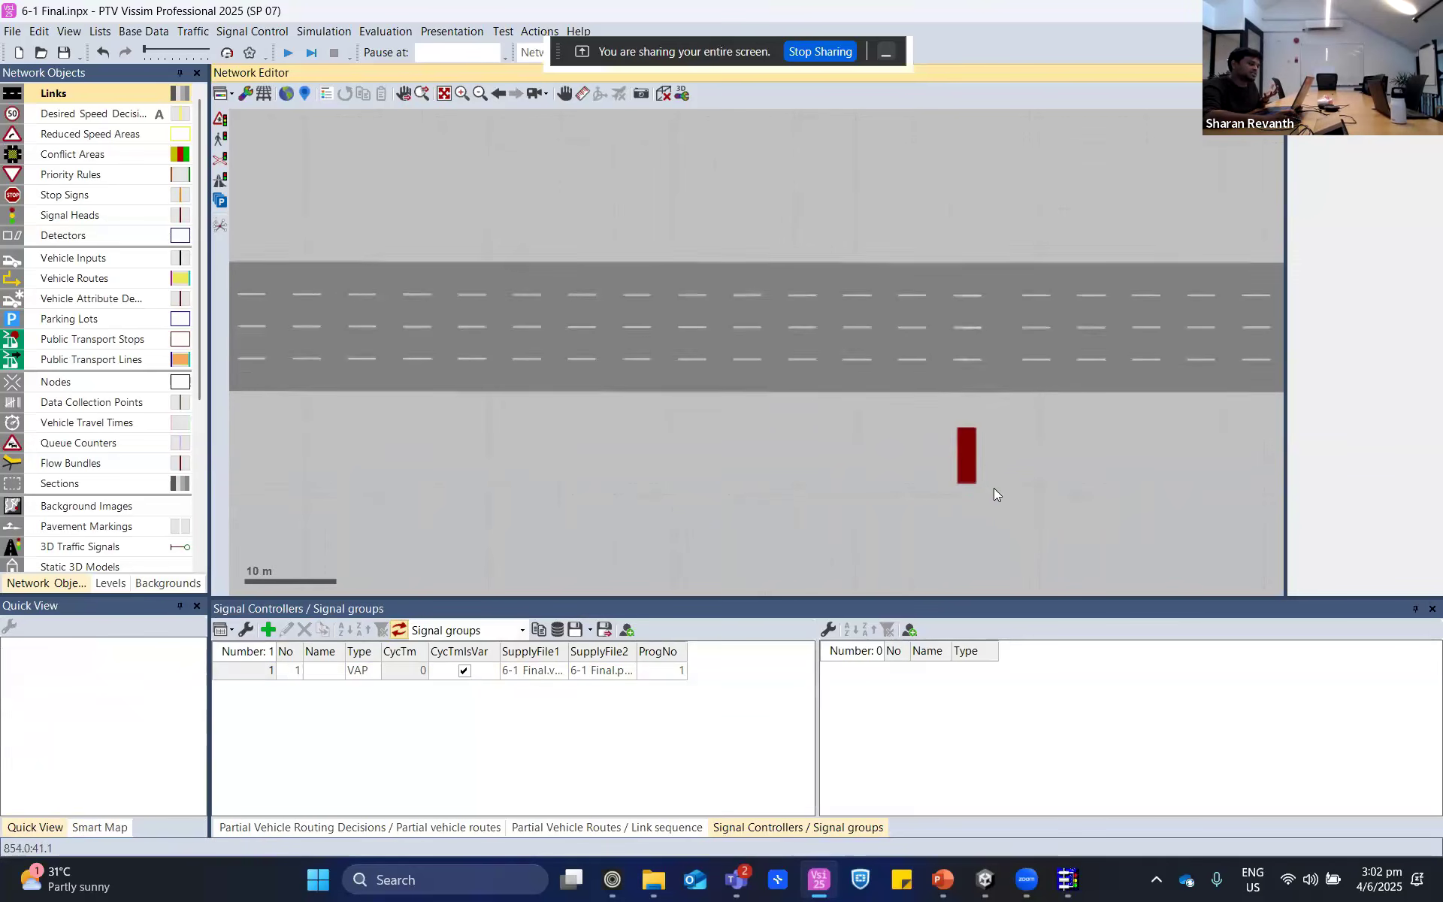
left_click(969, 458)
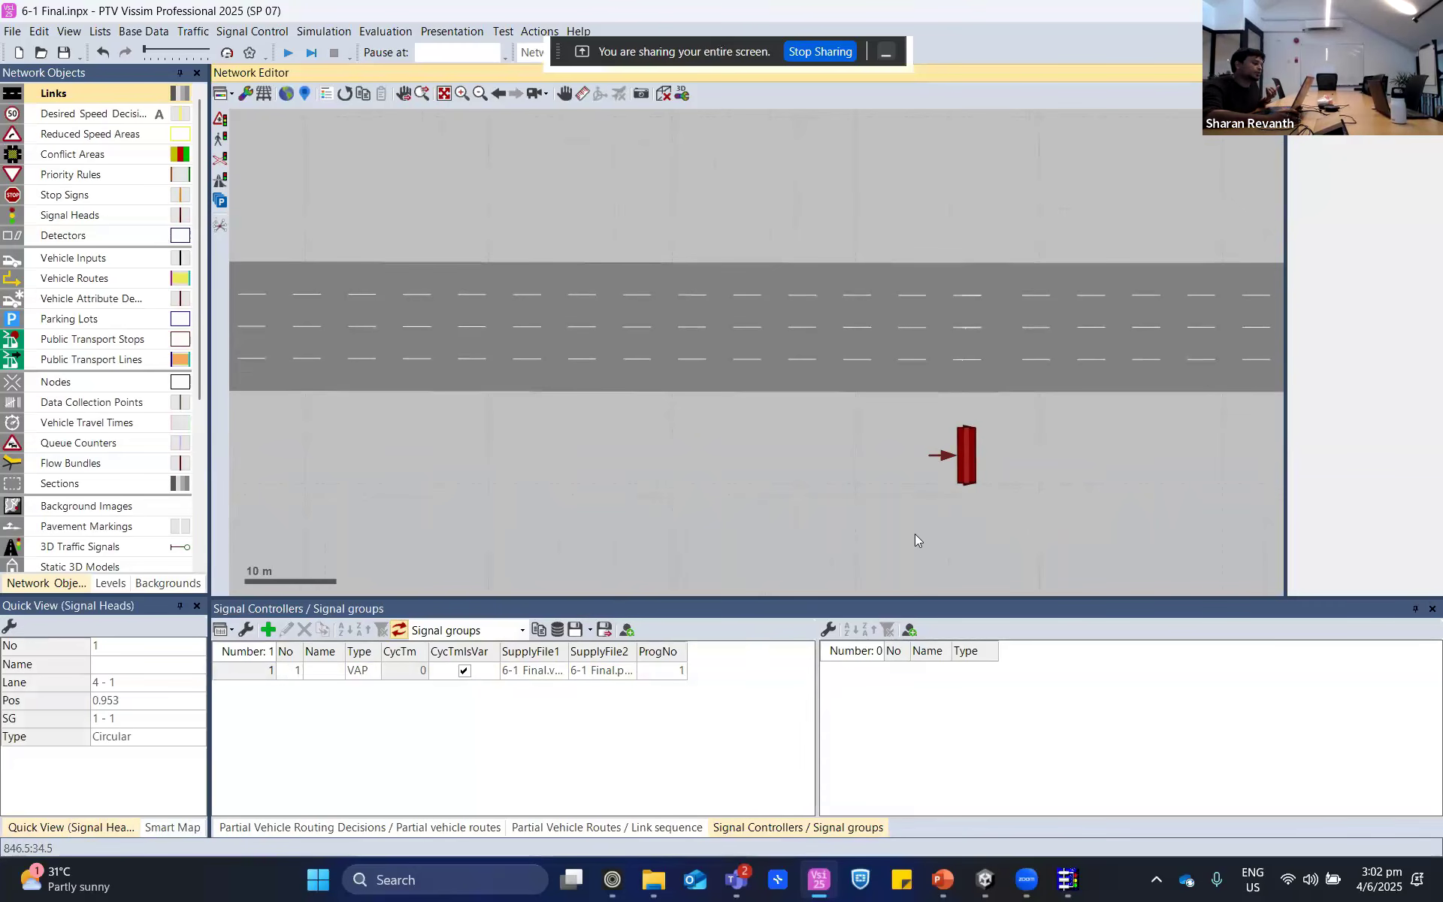
left_click(773, 486)
scroll(857, 485, "down", 1)
left_click(948, 477)
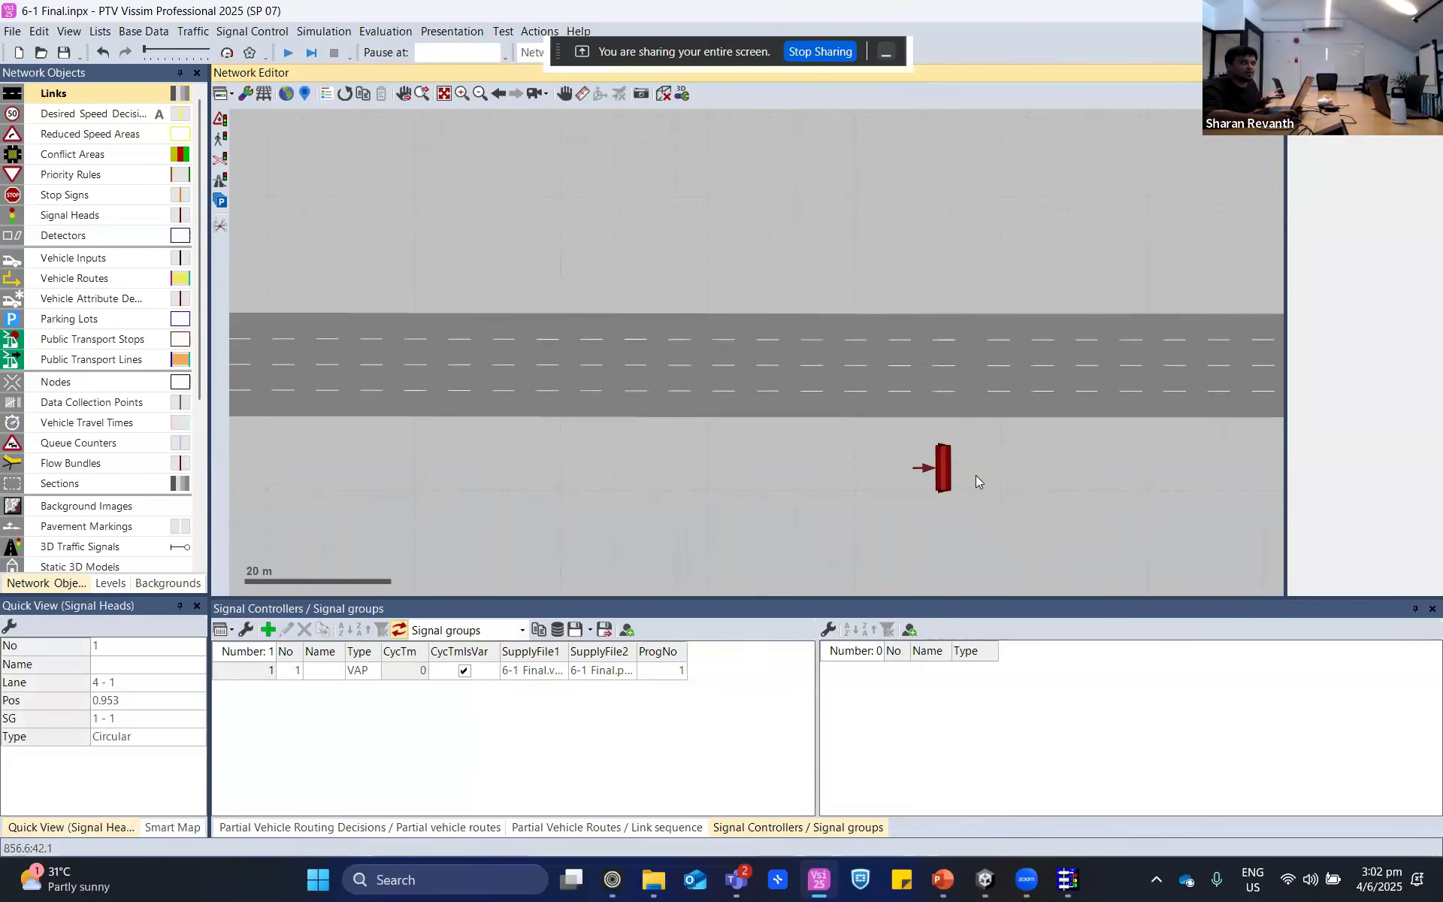
scroll(981, 483, "down", 2)
left_click(1050, 481)
left_click_drag(1031, 538, 901, 530)
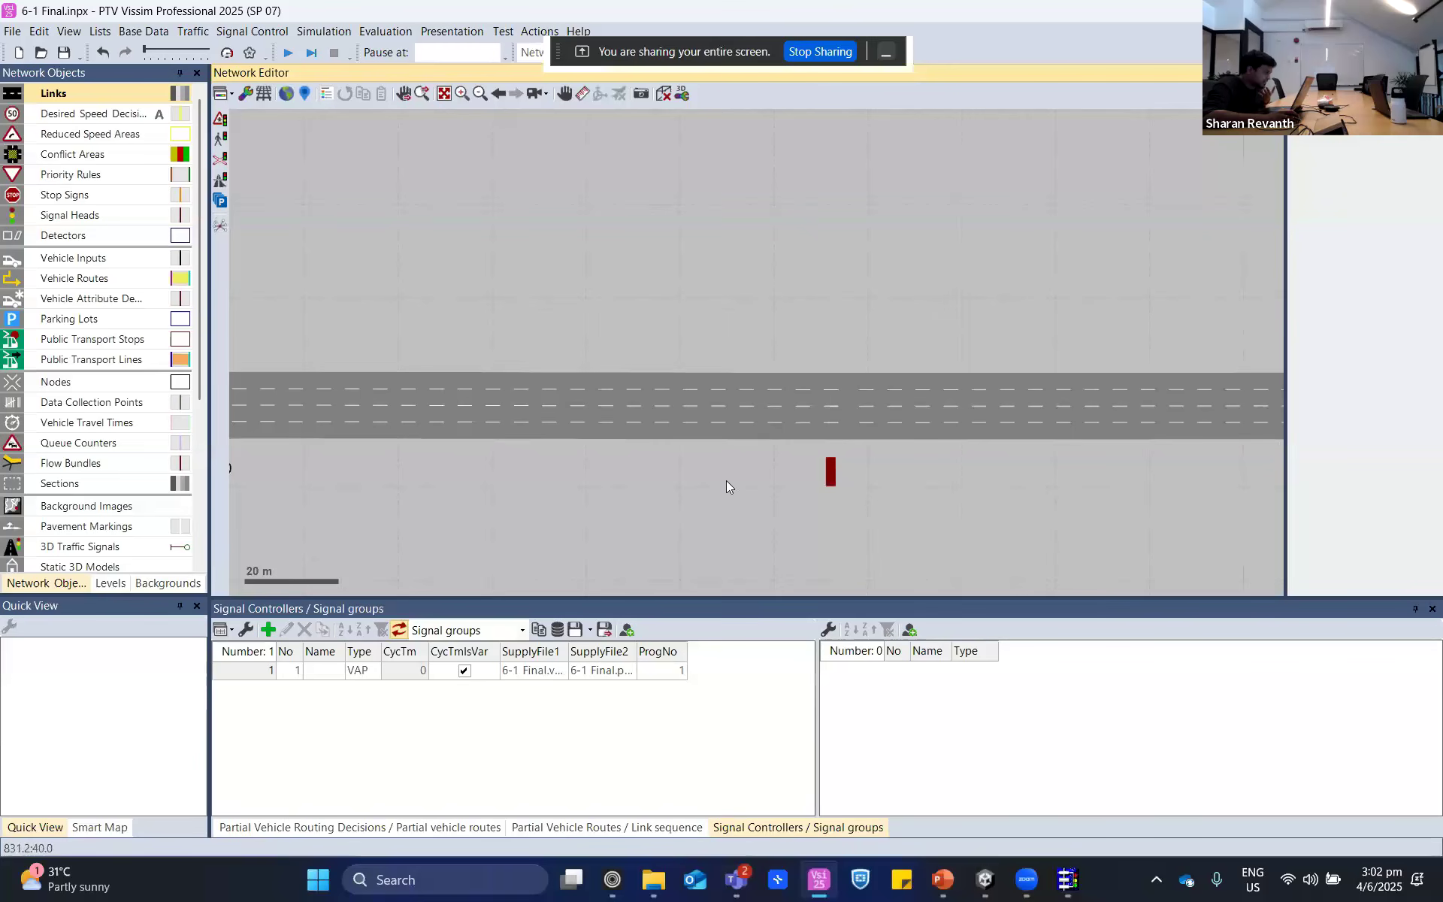
- Highlight both routes of partial vehicle routing decision 1 together, then clear the selection around connector 10007
left_click(269, 826)
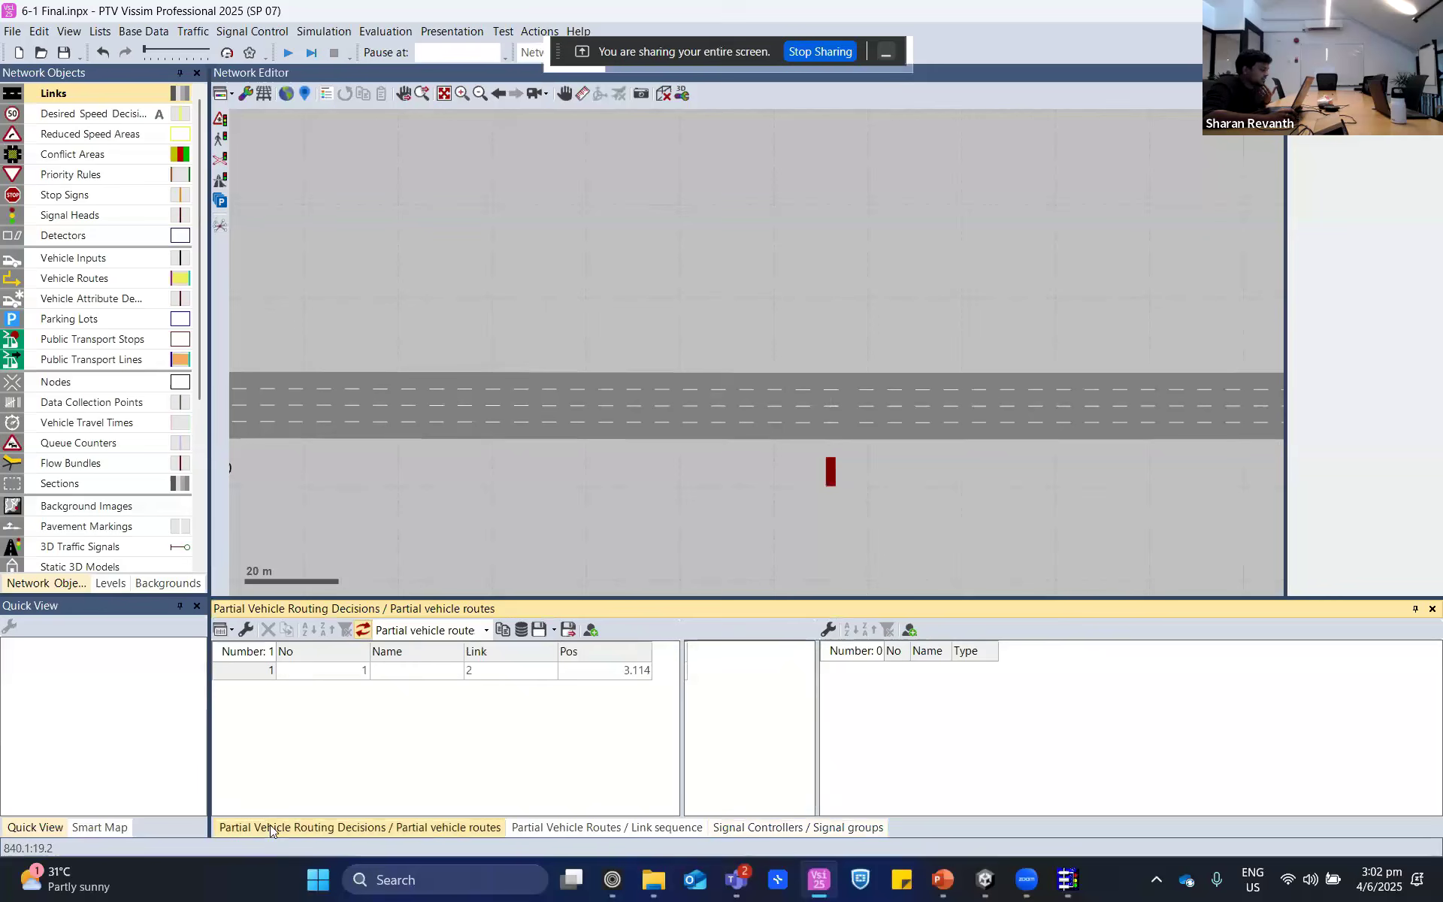
left_click(262, 671)
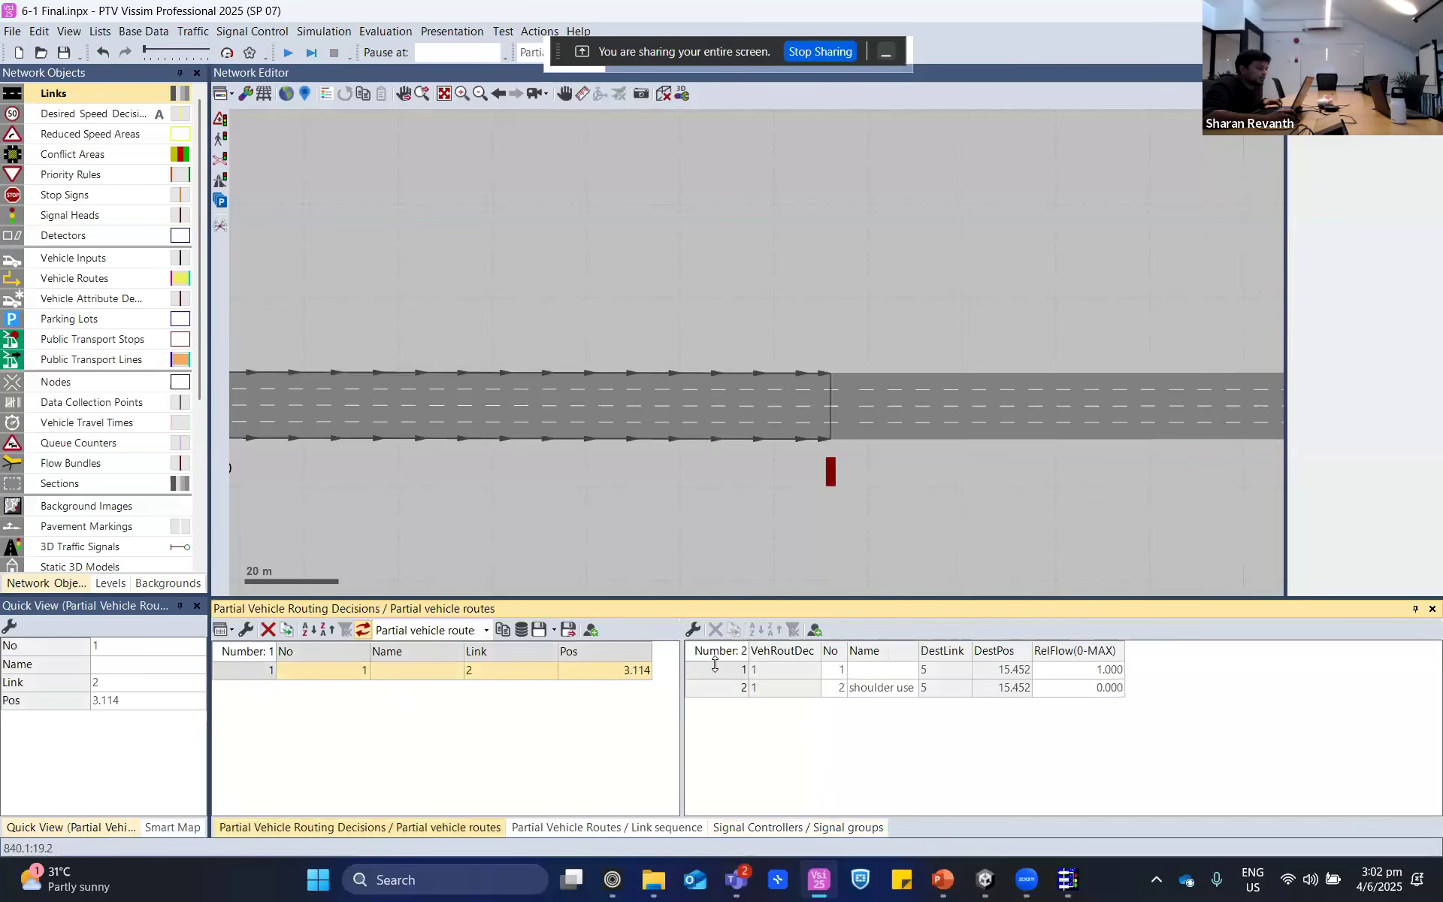
left_click_drag(714, 669, 724, 700)
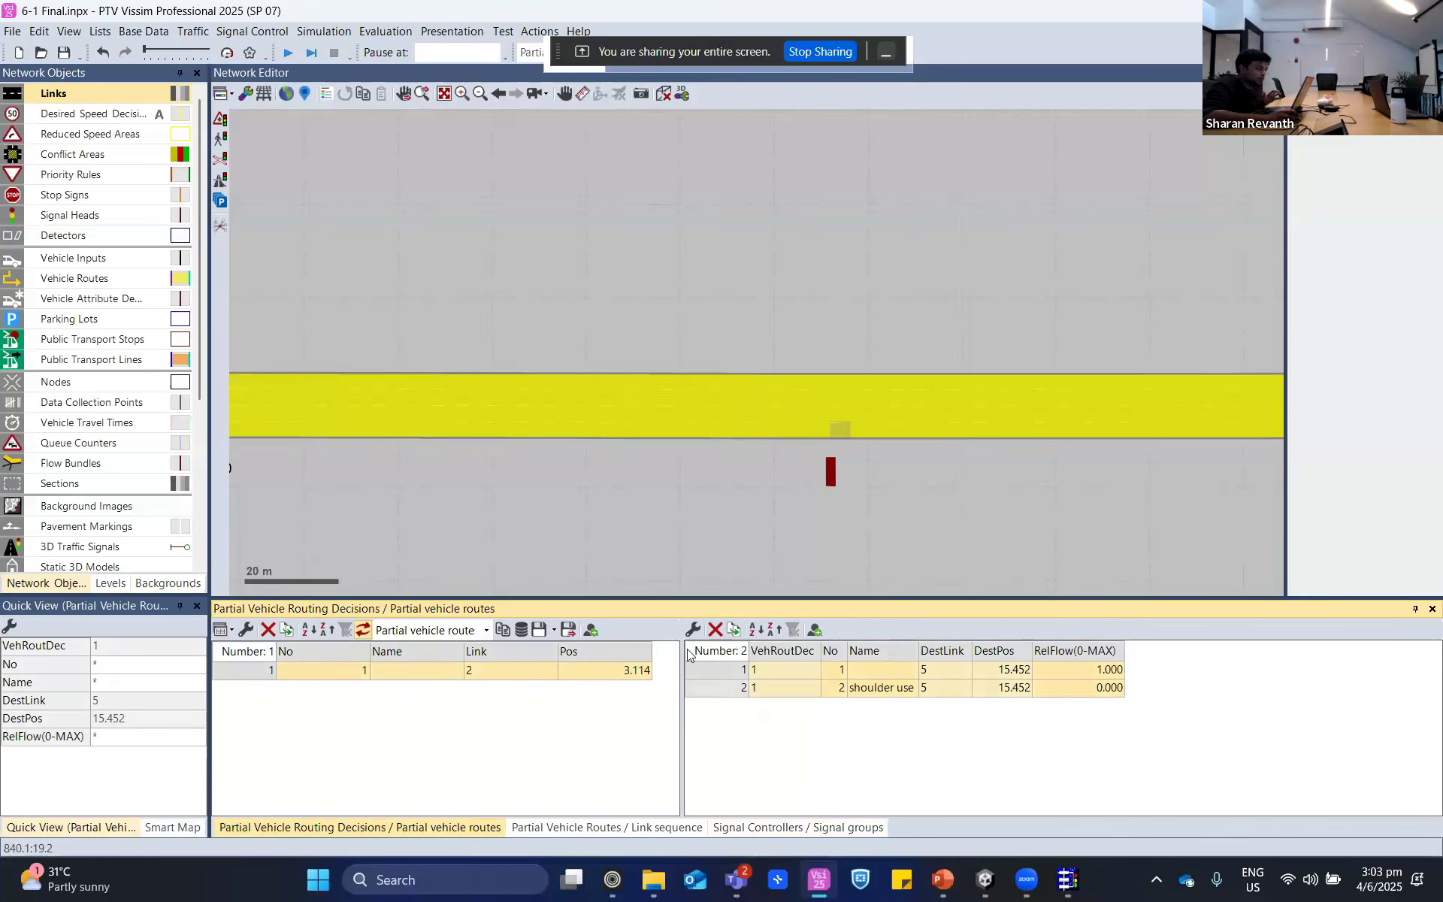
left_click(718, 522)
scroll(835, 421, "up", 3)
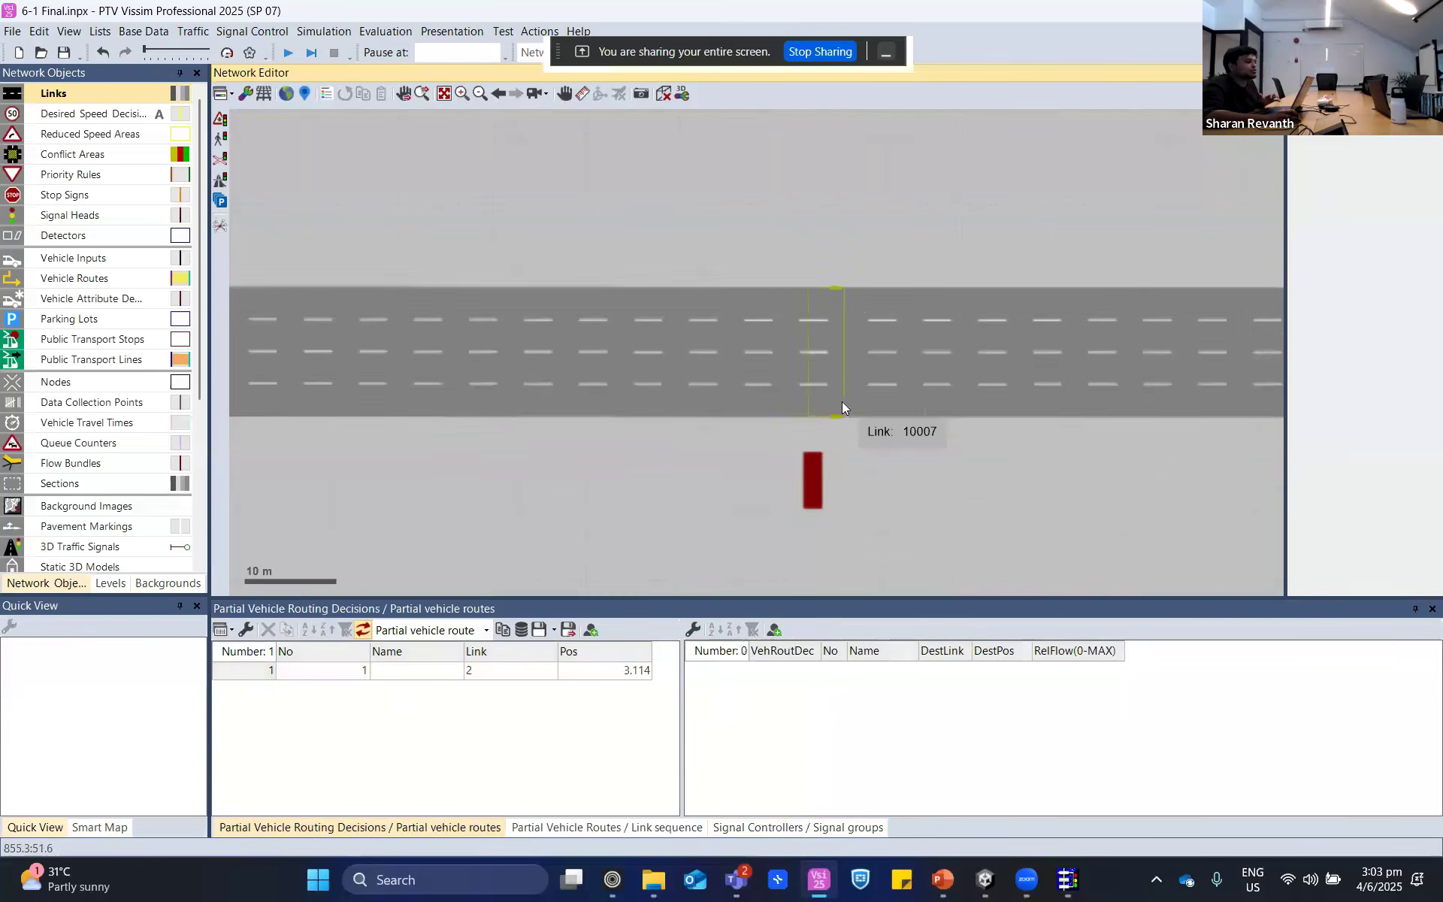
- Switch to PowerPoint to show the "Hard Shoulder & Variable Speed Limits" slide, then return to PTV Vissim
left_click(943, 879)
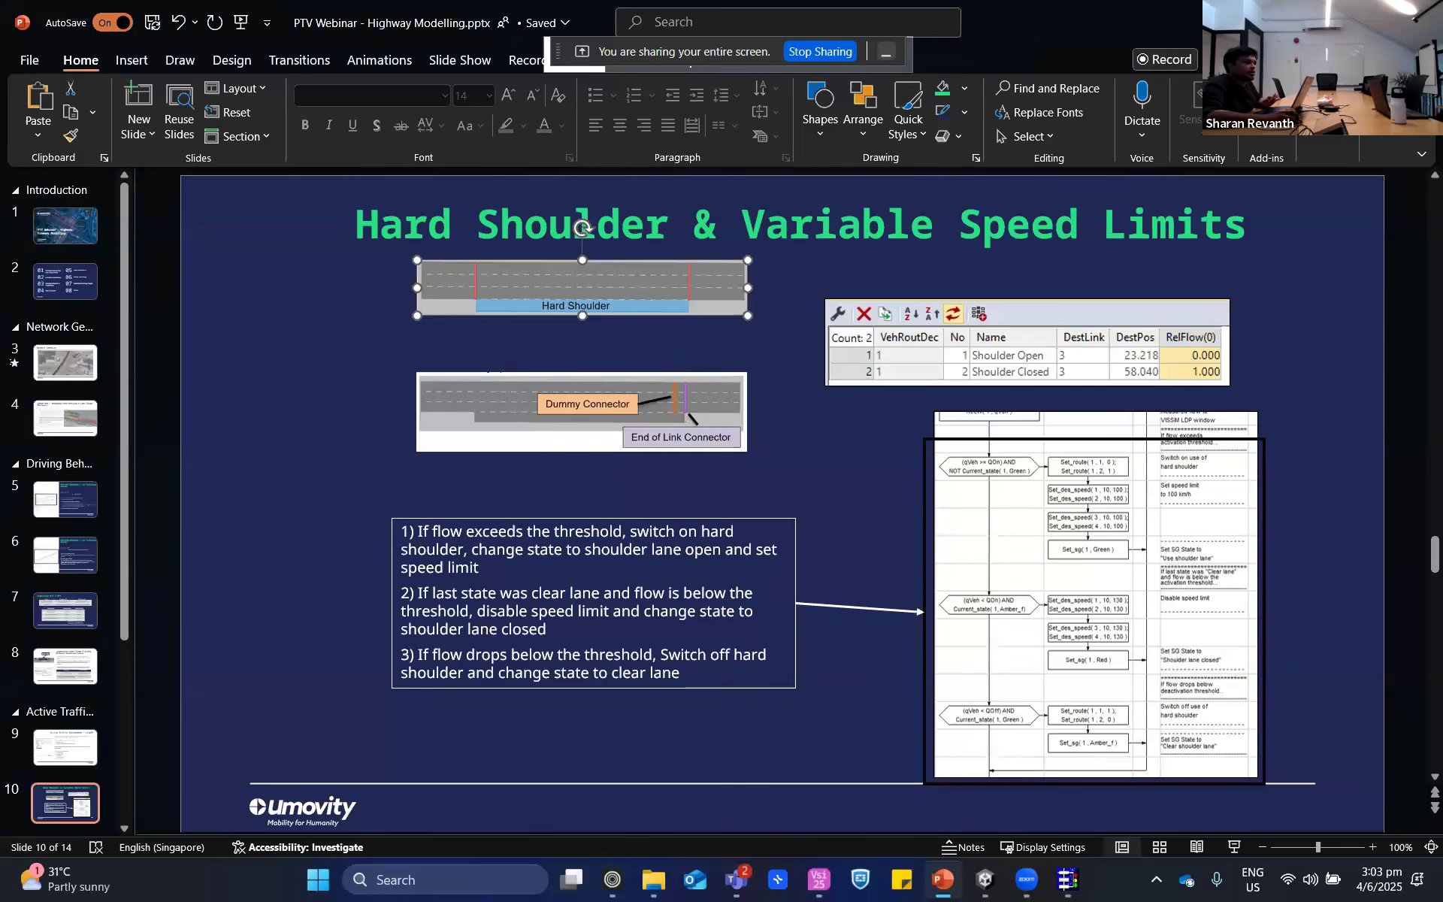
key("alt+Tab")
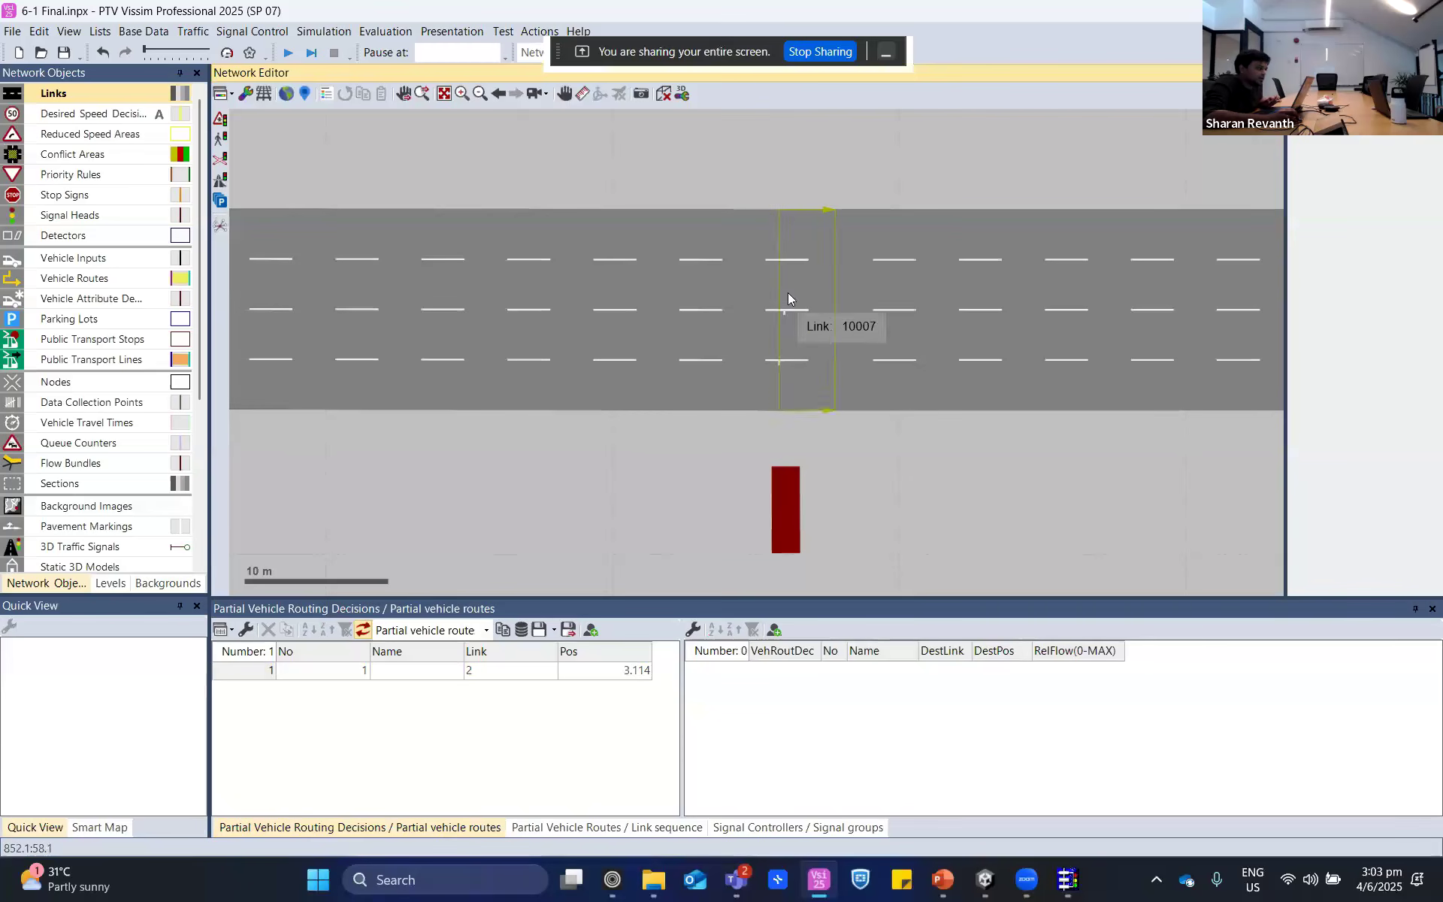
- Compare four-lane connector 10007 with three-lane connector 10003 by selecting each in turn
left_click(829, 401)
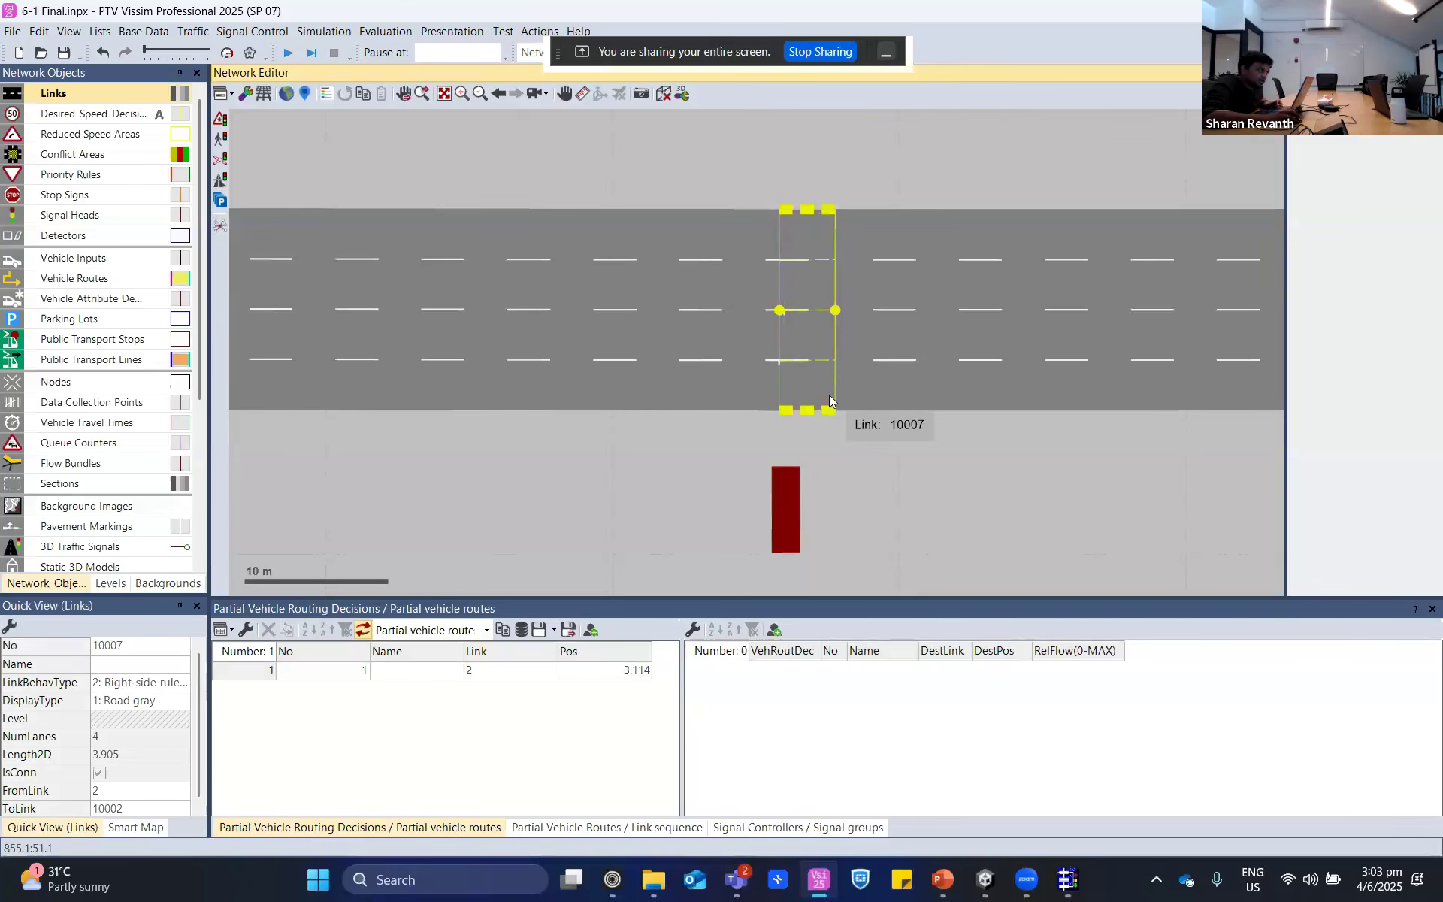
left_click(863, 491)
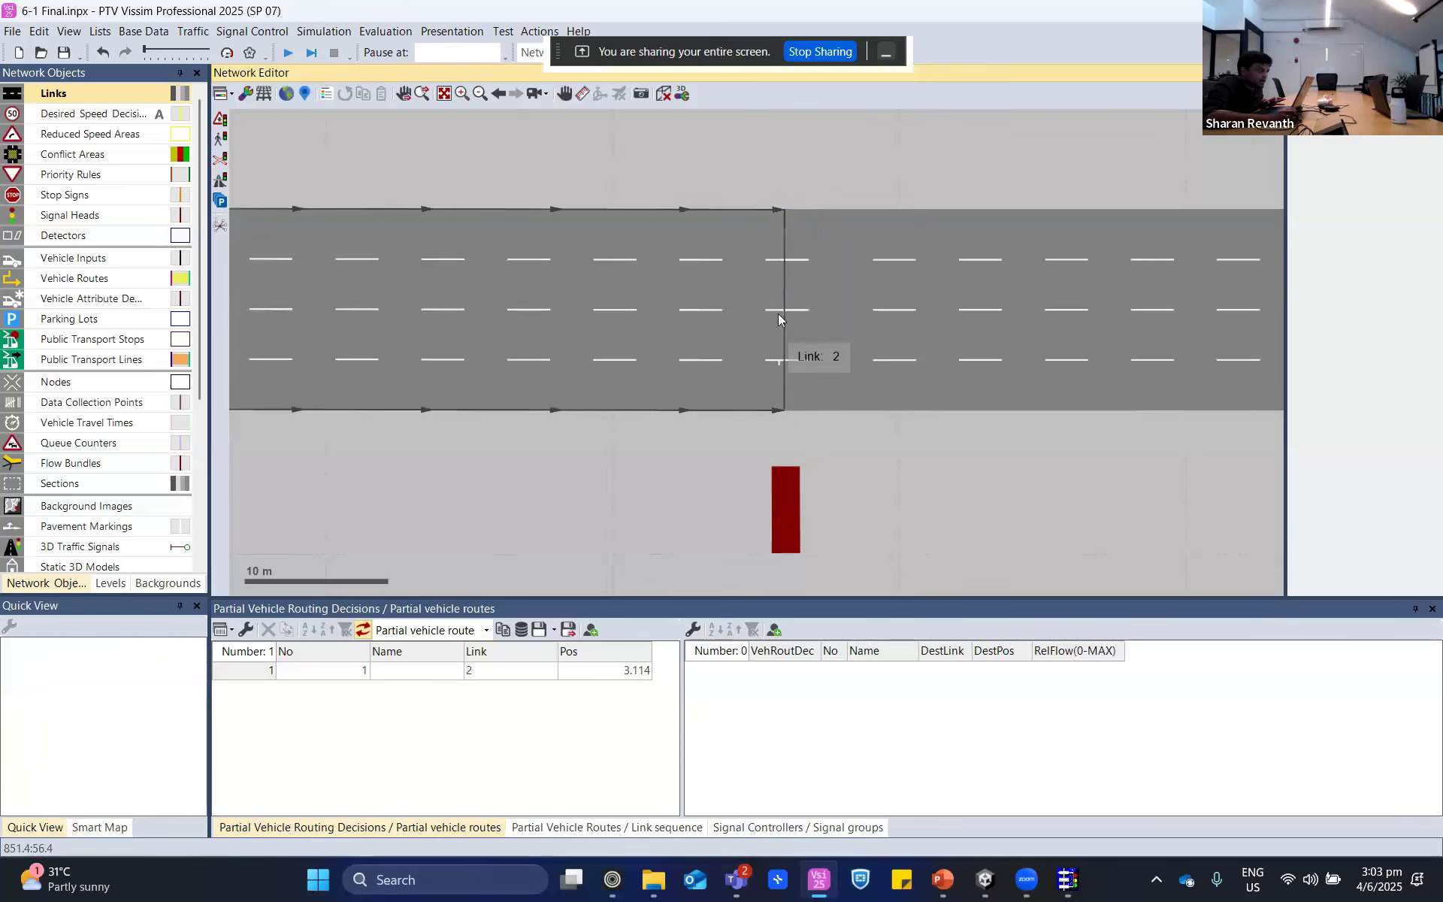
left_click(815, 292)
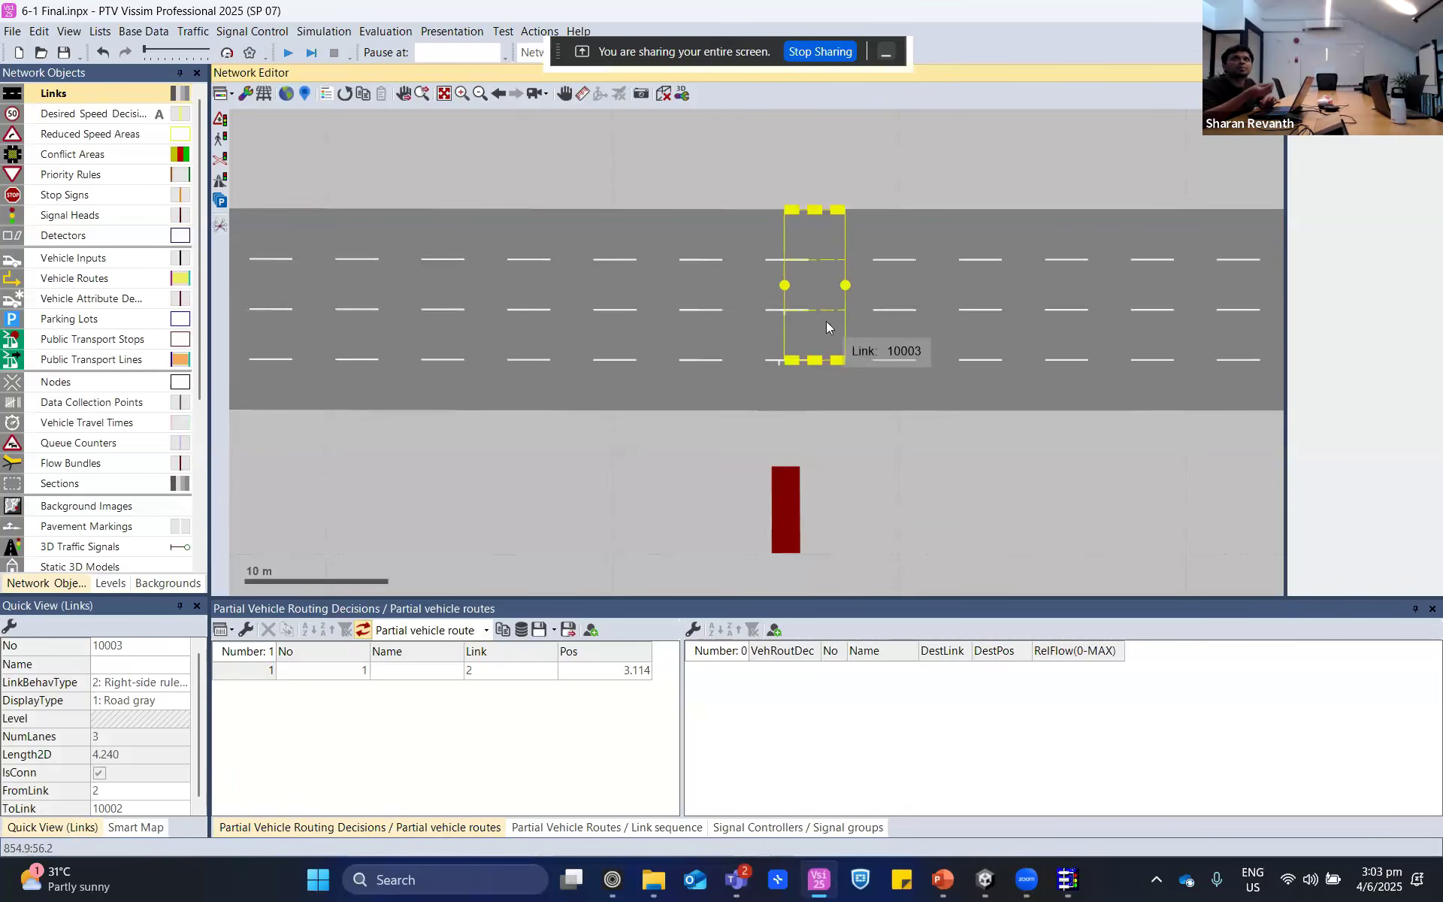
scroll(827, 322, "down", 3)
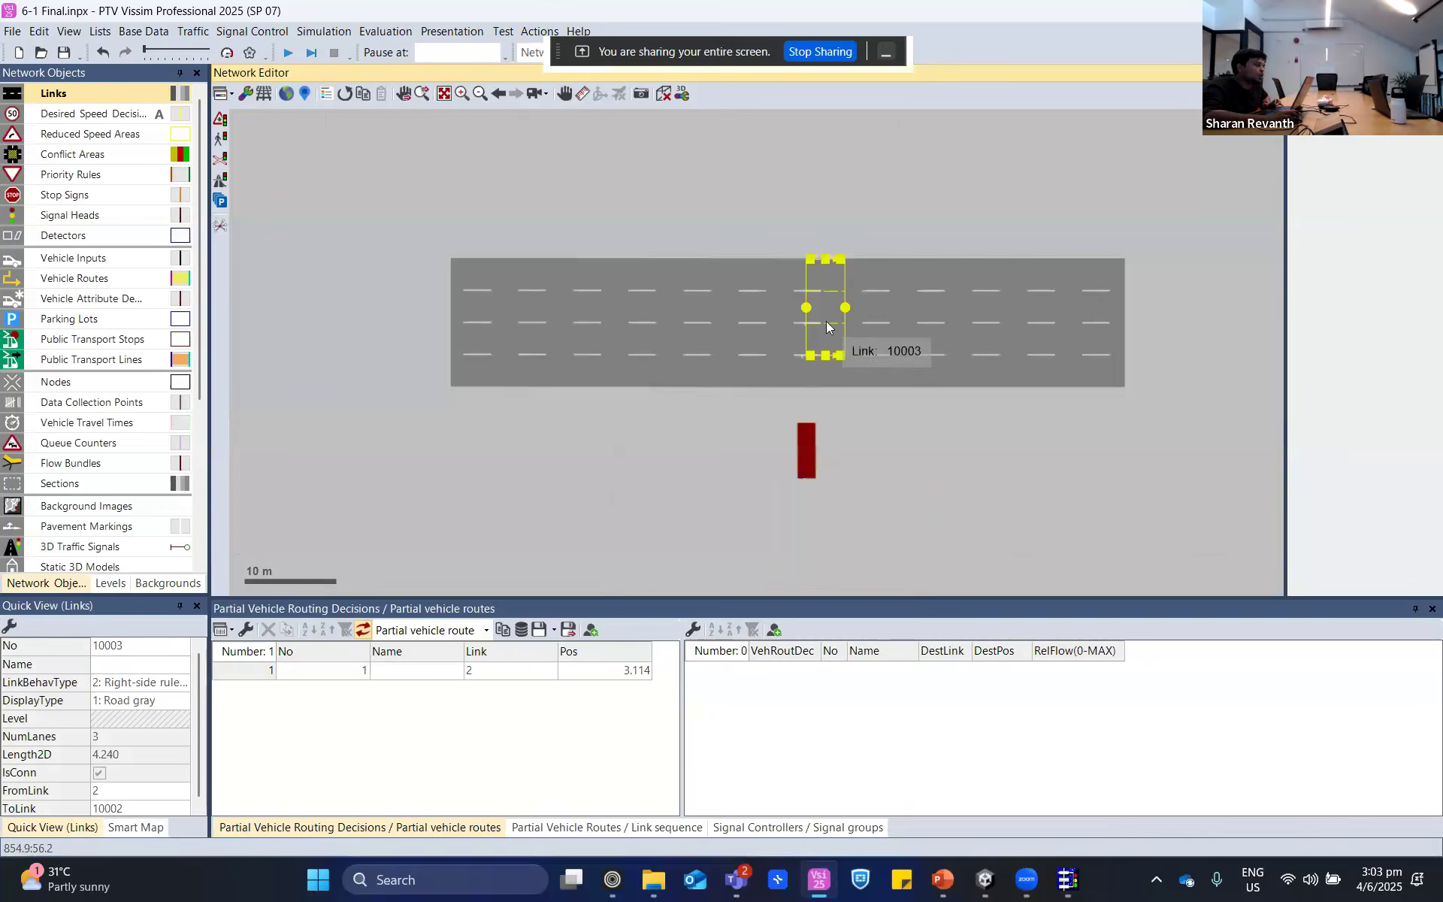
- Examine the highway from connector 10003 downstream to the next signal head
left_click_drag(1080, 429, 848, 445)
scroll(847, 458, "down", 2)
scroll(1019, 478, "down", 2)
left_click_drag(1048, 447, 994, 432)
scroll(1201, 430, "down", 2)
left_click_drag(1201, 432, 1009, 409)
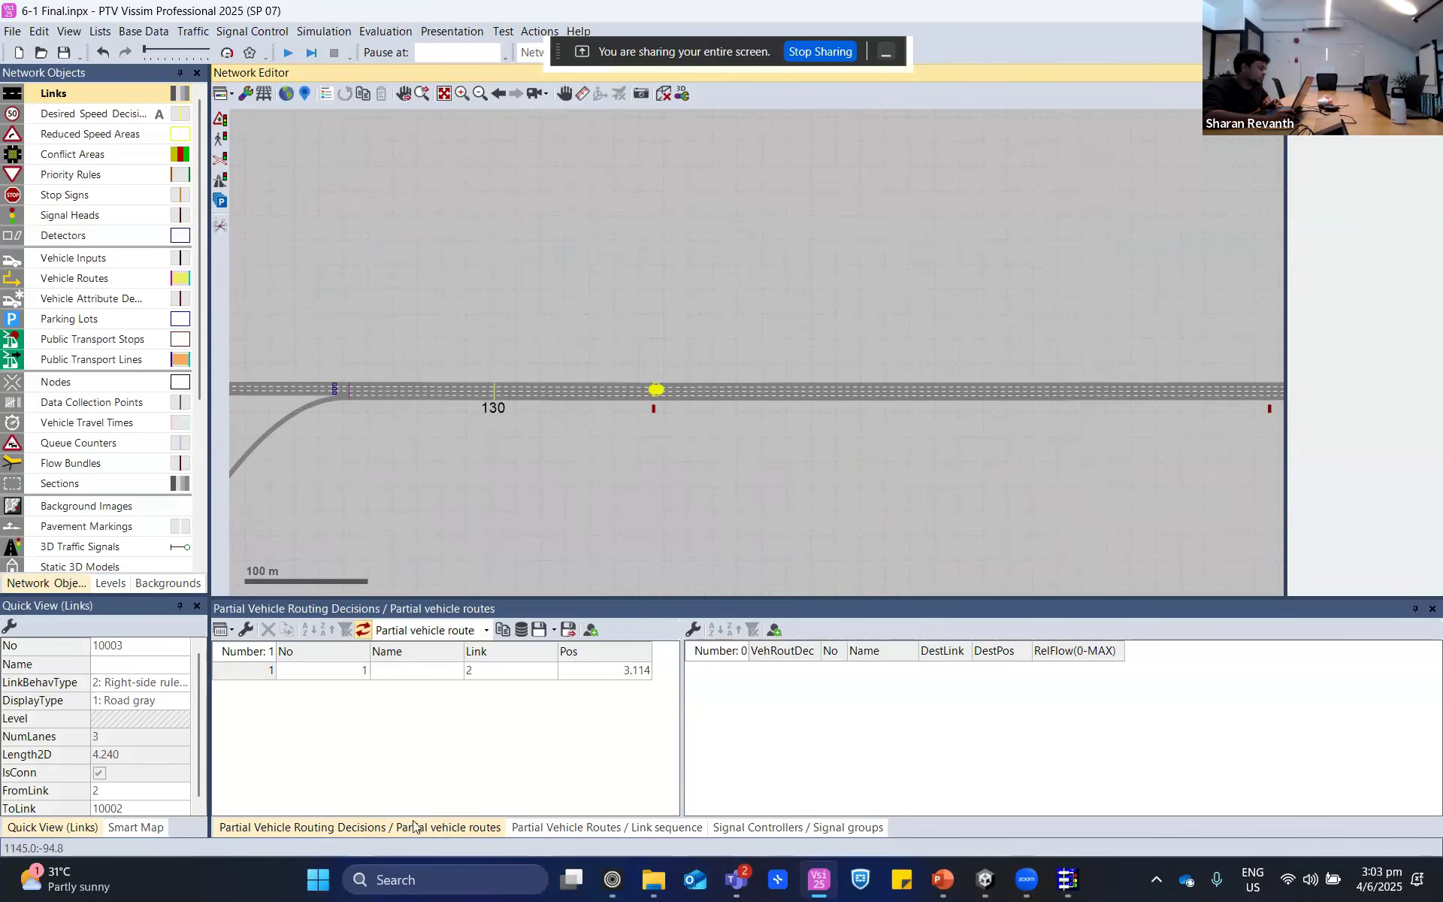
- Highlight route 1 of partial vehicle routing decision 1 and examine its course at the signal head downstream of the 130 speed decision
left_click(215, 671)
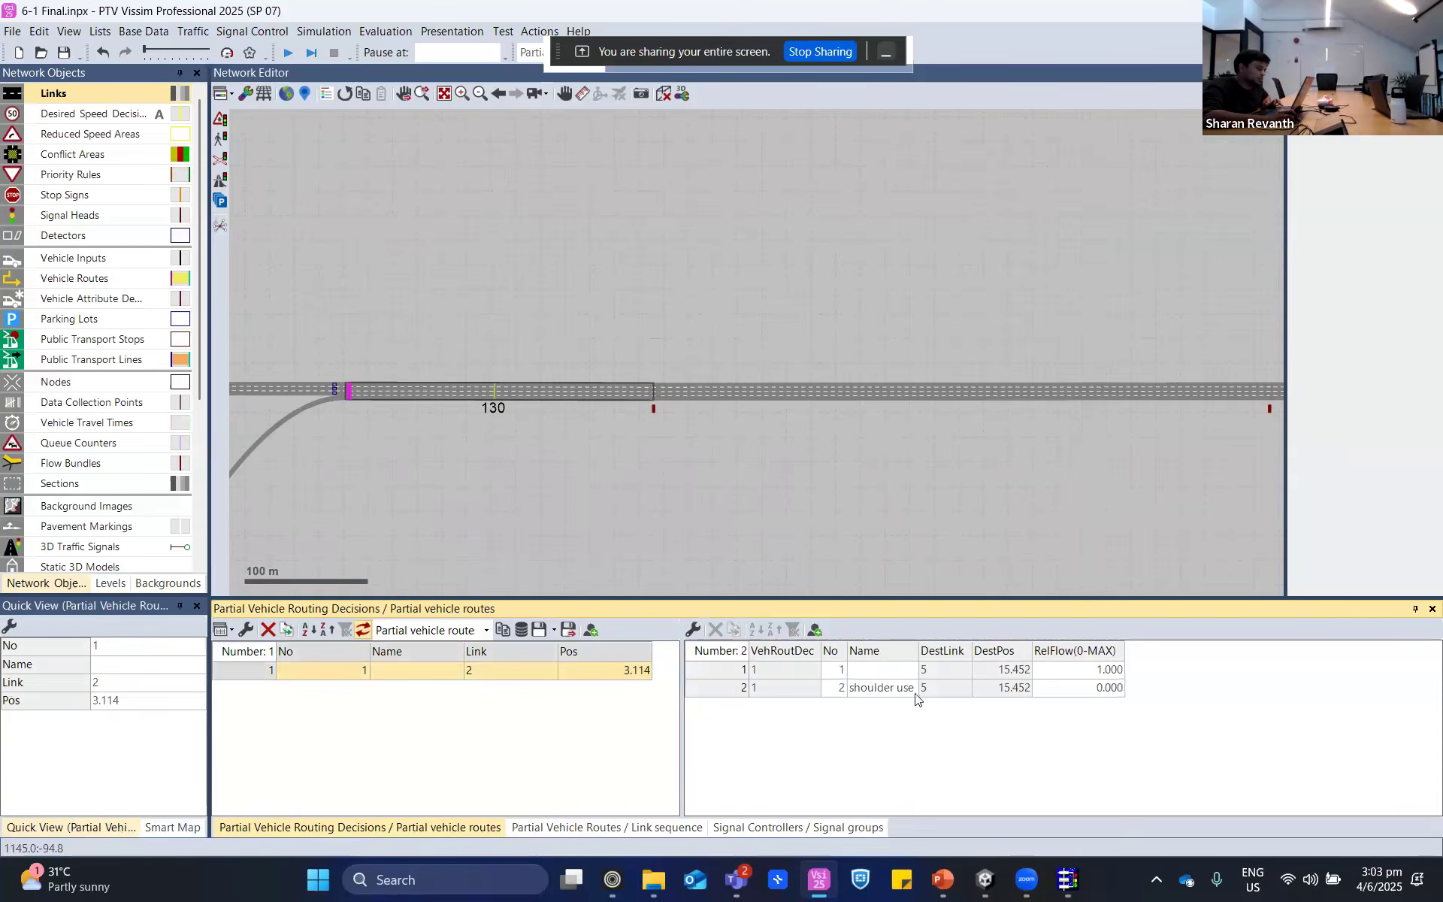
left_click(913, 669)
scroll(912, 408, "down", 2)
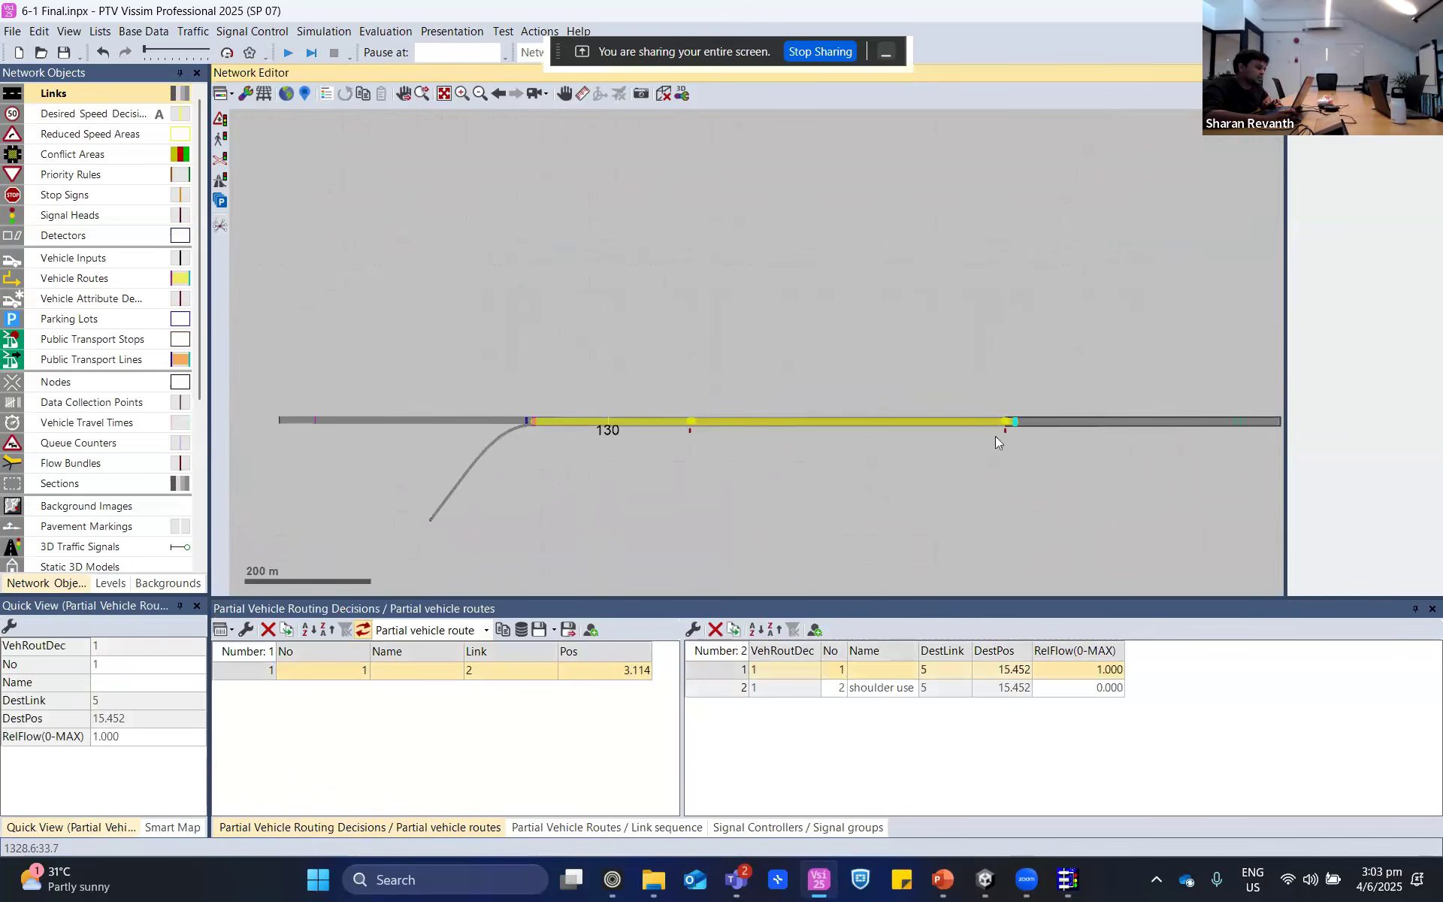
scroll(1016, 422, "up", 4)
scroll(724, 464, "up", 2)
mouse_move(591, 449)
left_mouse_down()
mouse_move(1080, 526)
mouse_move(866, 509)
left_mouse_up()
scroll(1045, 517, "up", 2)
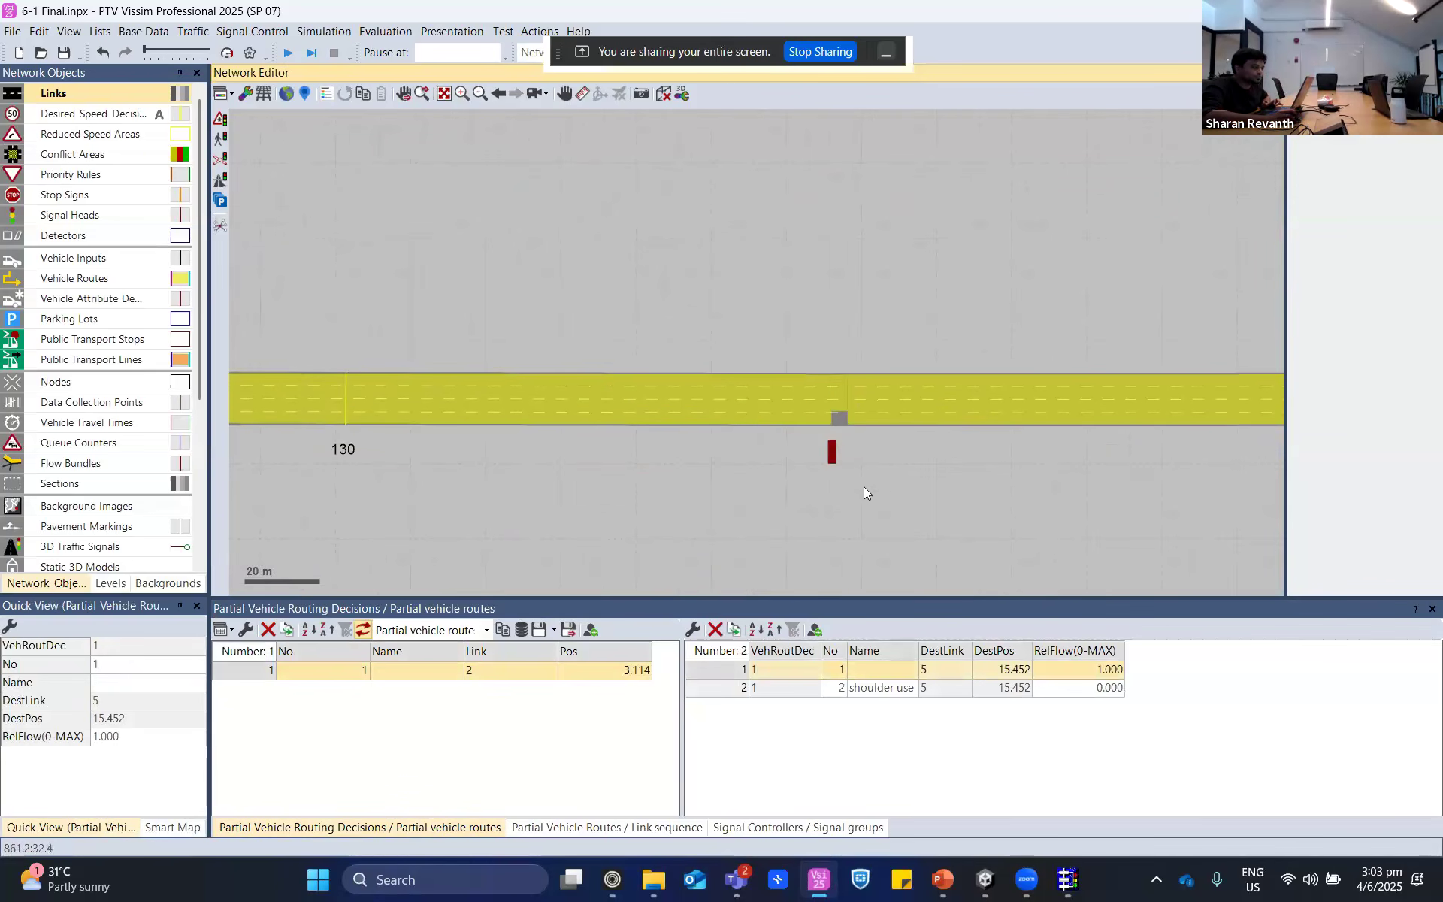
left_click(839, 396)
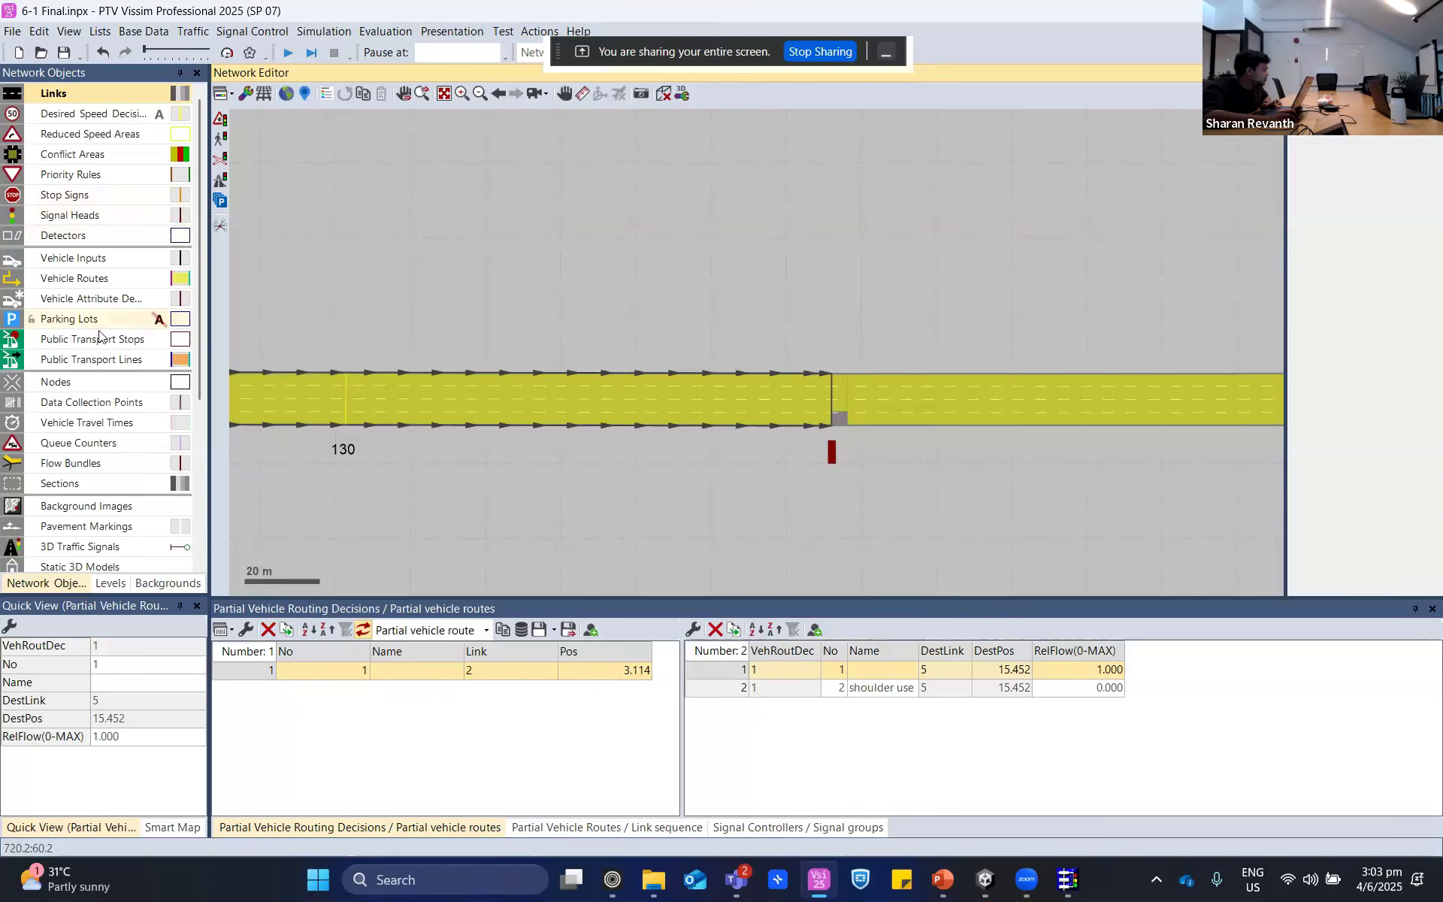
- Make Partial route the active vehicle route type, then clear the route selection in the network
left_click(98, 278)
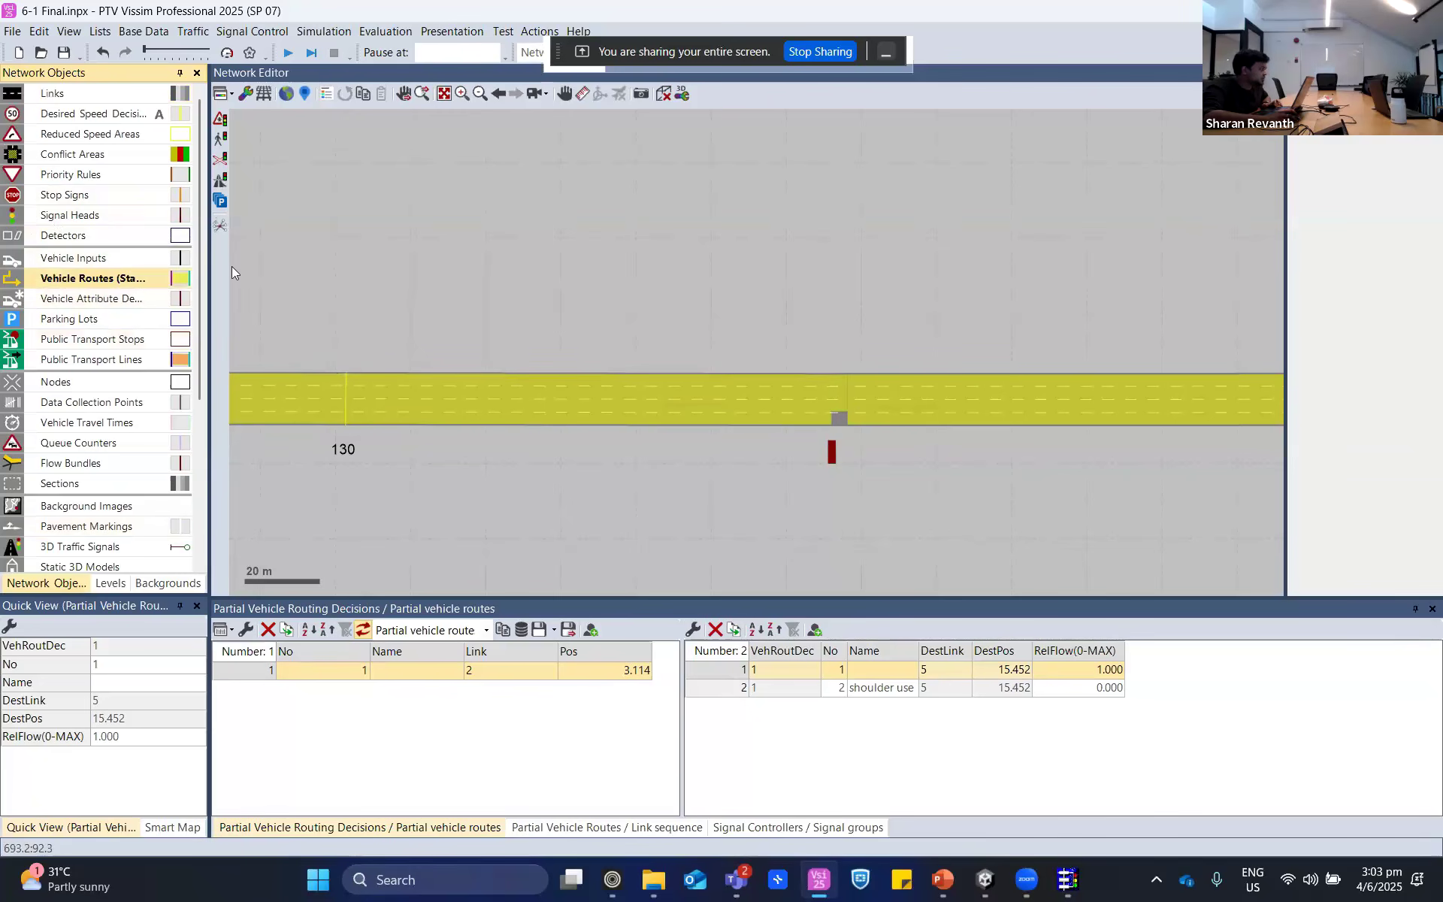
left_click(143, 279)
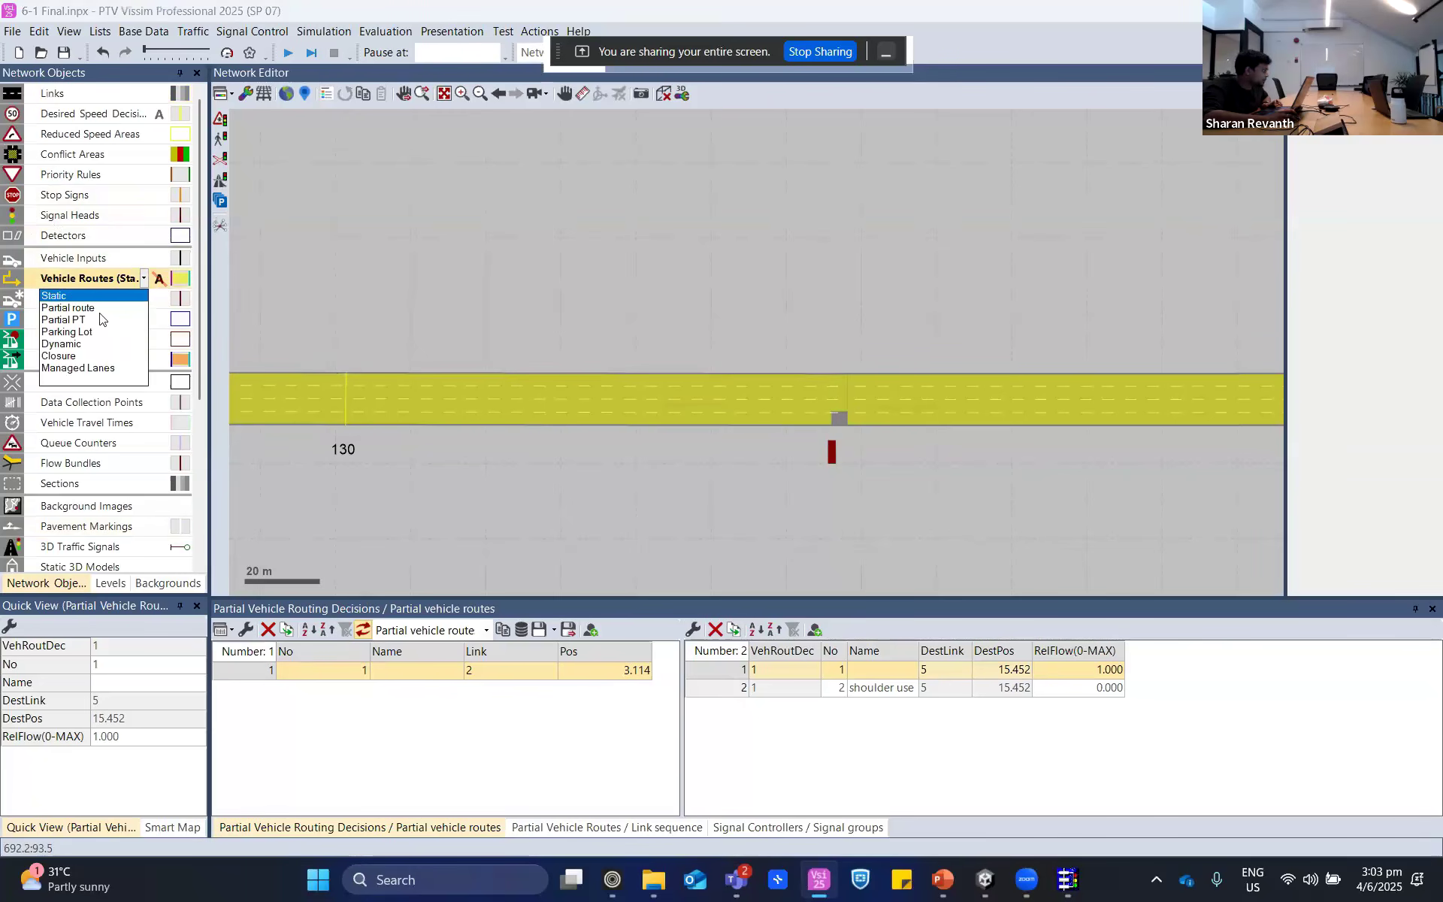
left_click(89, 308)
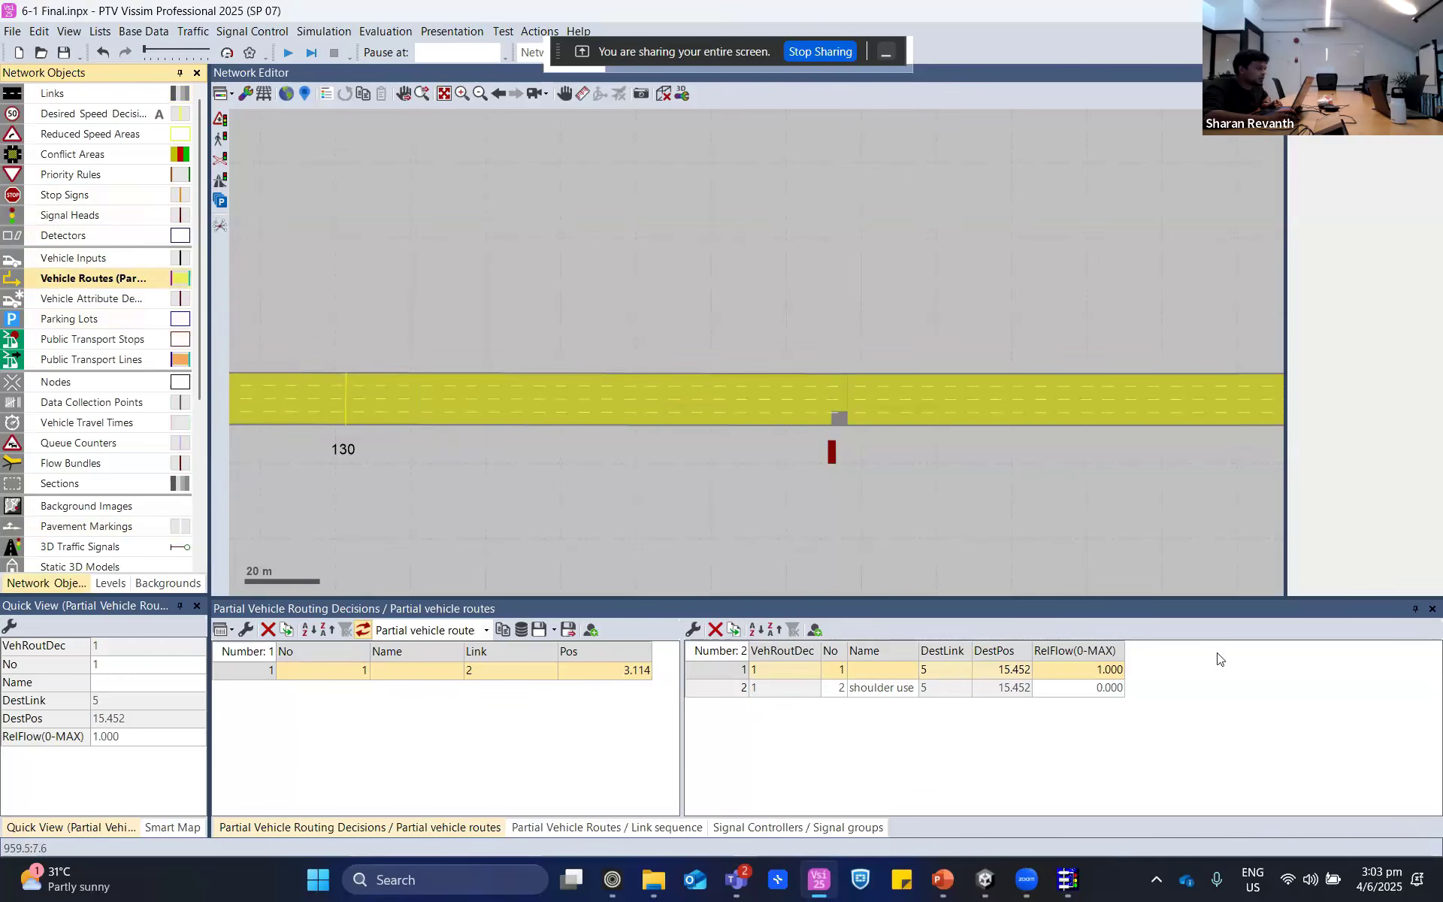
left_click(1004, 484)
scroll(932, 481, "down", 3)
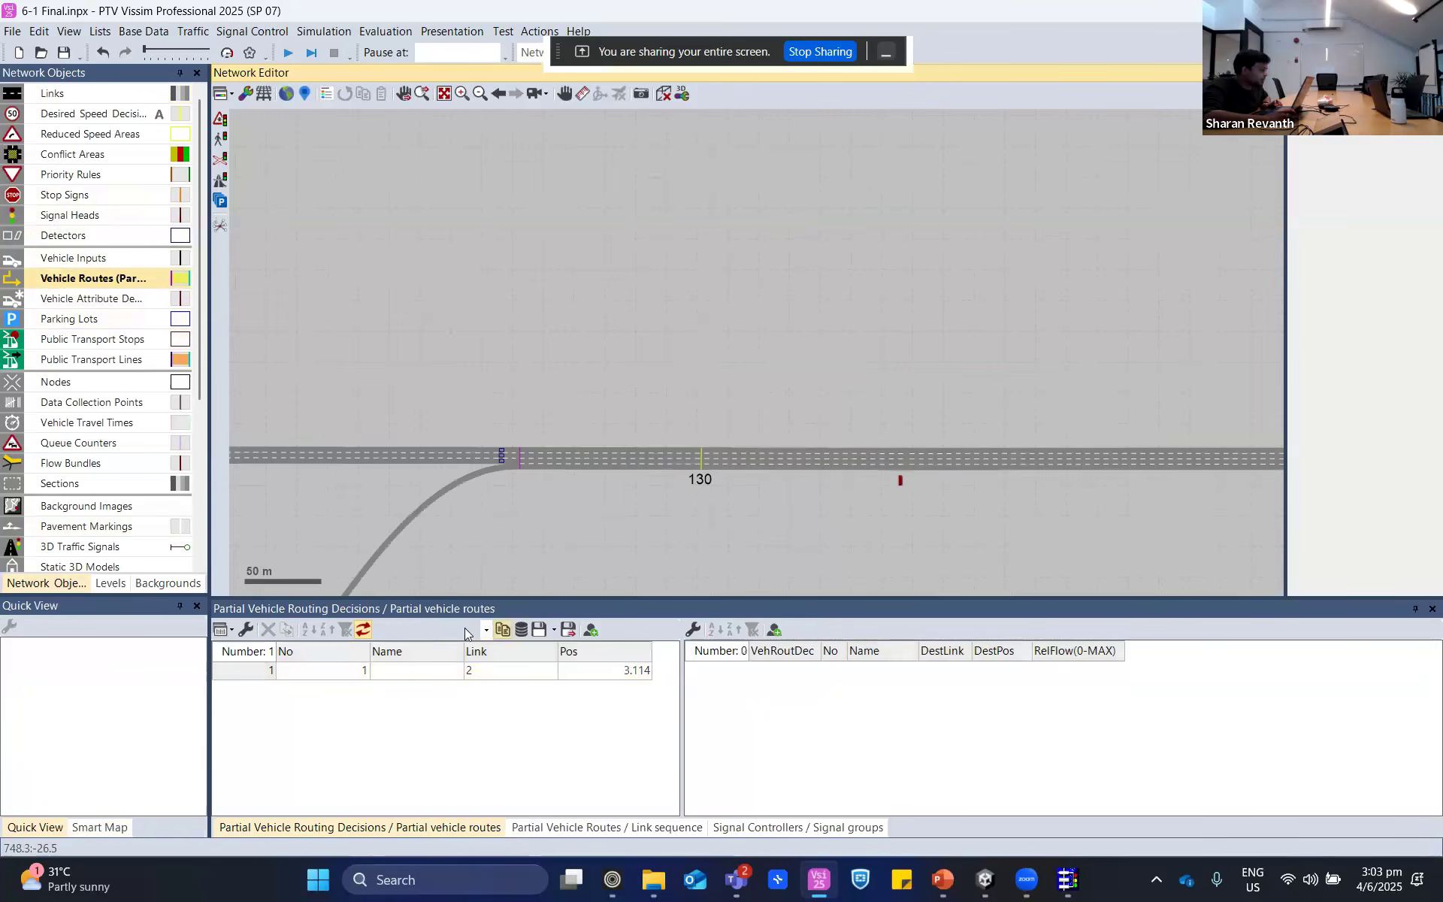
- Compare route 1 with the "shoulder use" route of partial routing decision 1 at connectors 10007 and 10003
left_click(268, 670)
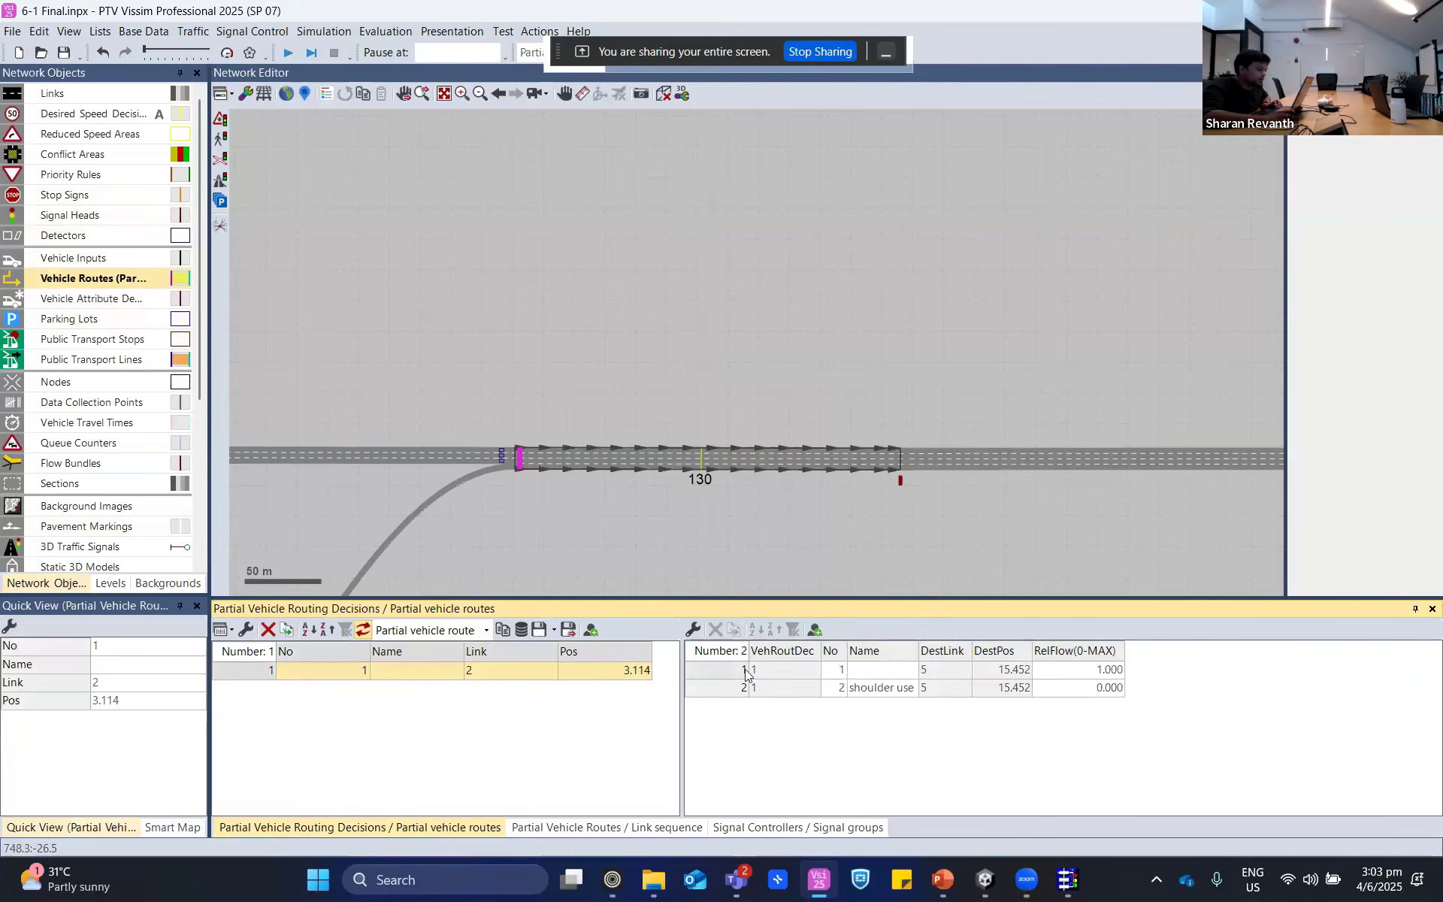
left_click(745, 672)
scroll(755, 371, "up", 2)
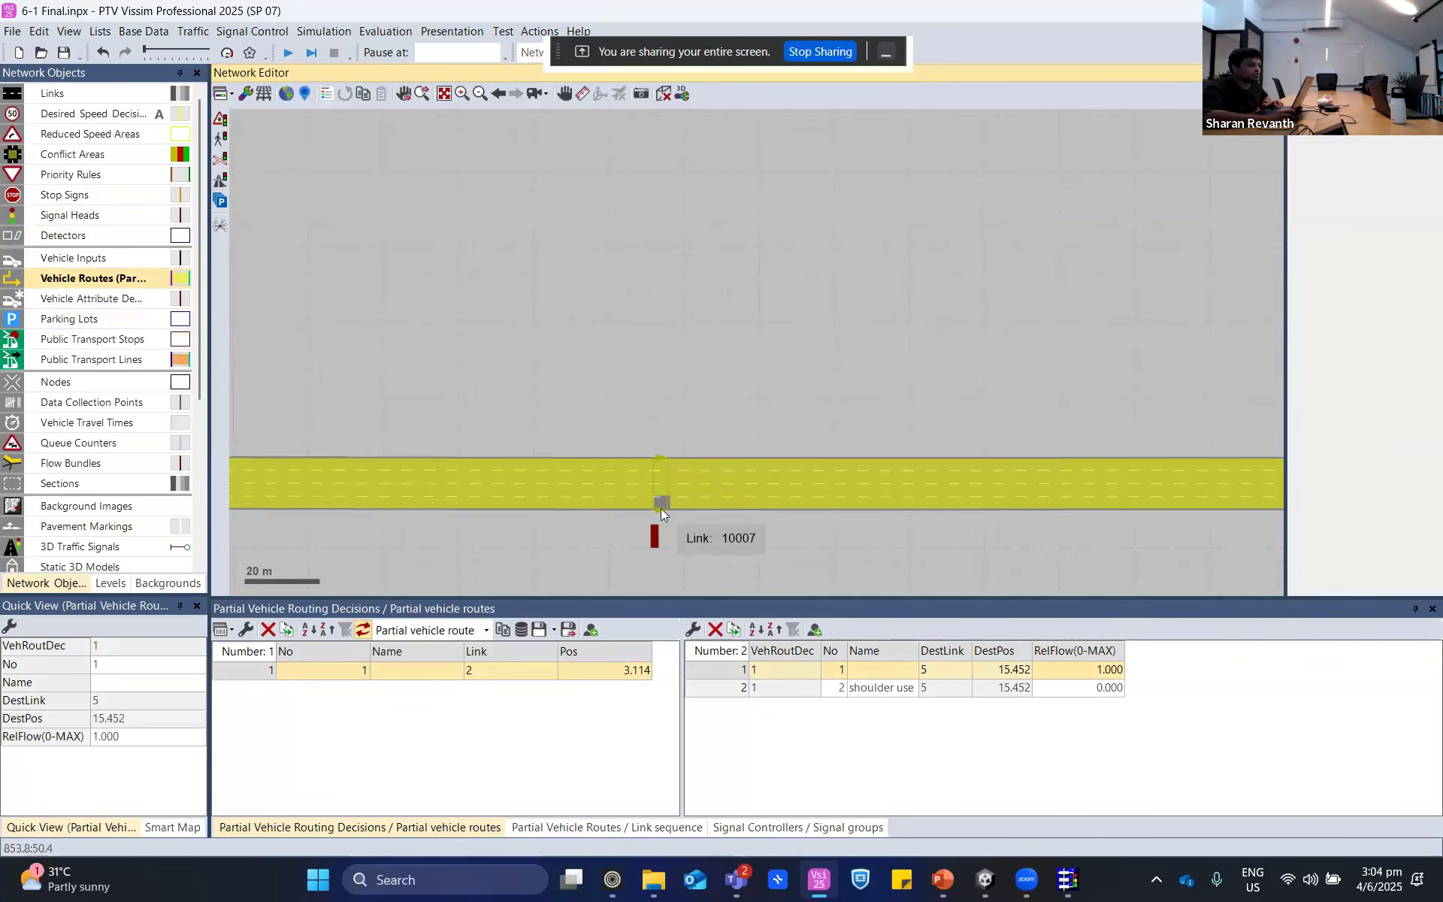
left_click(727, 690)
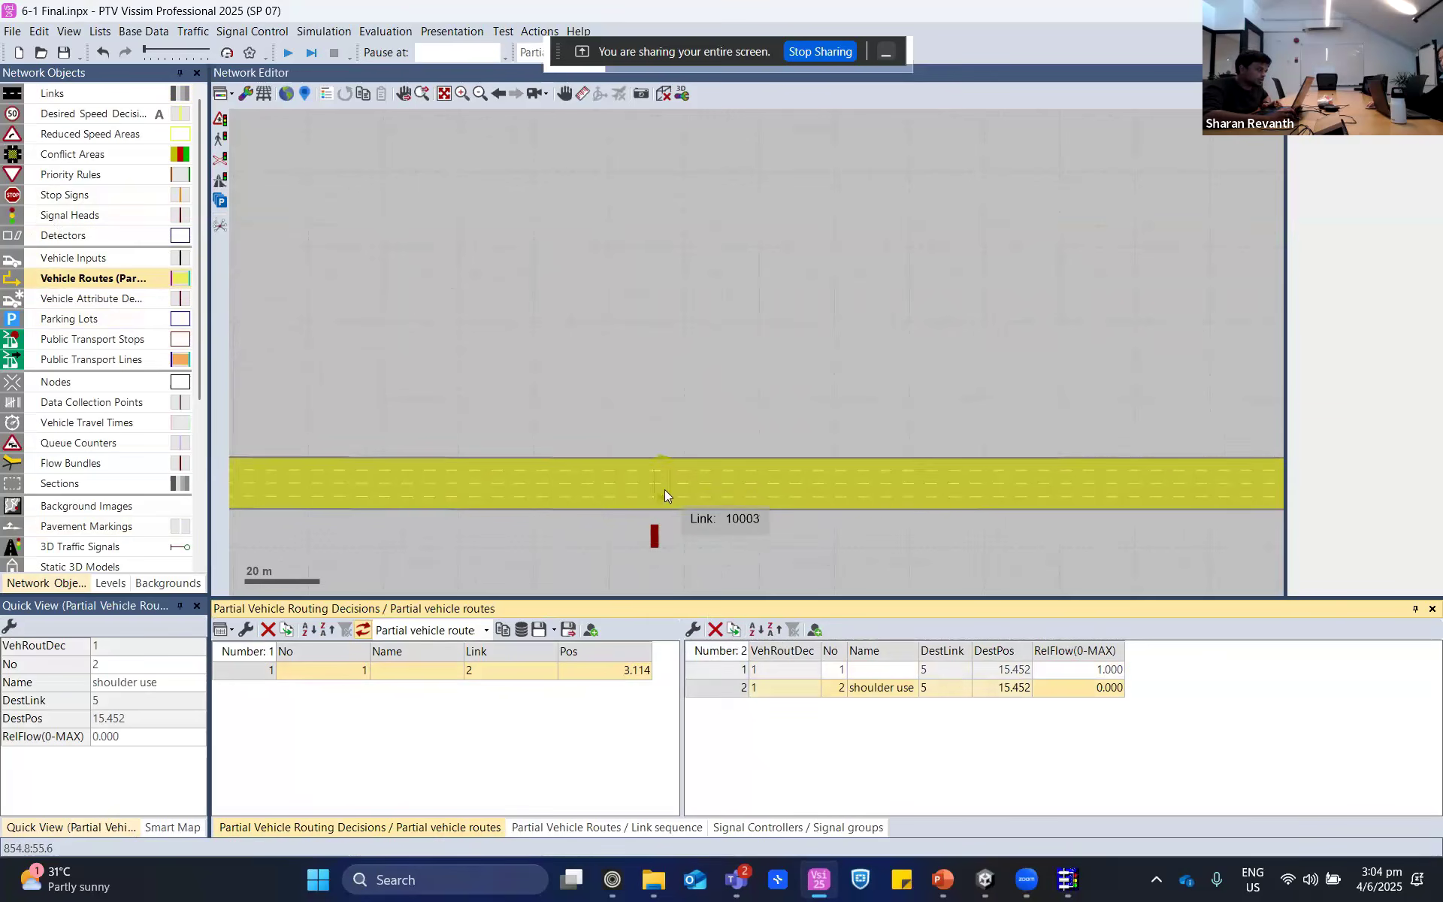
scroll(664, 493, "up", 4)
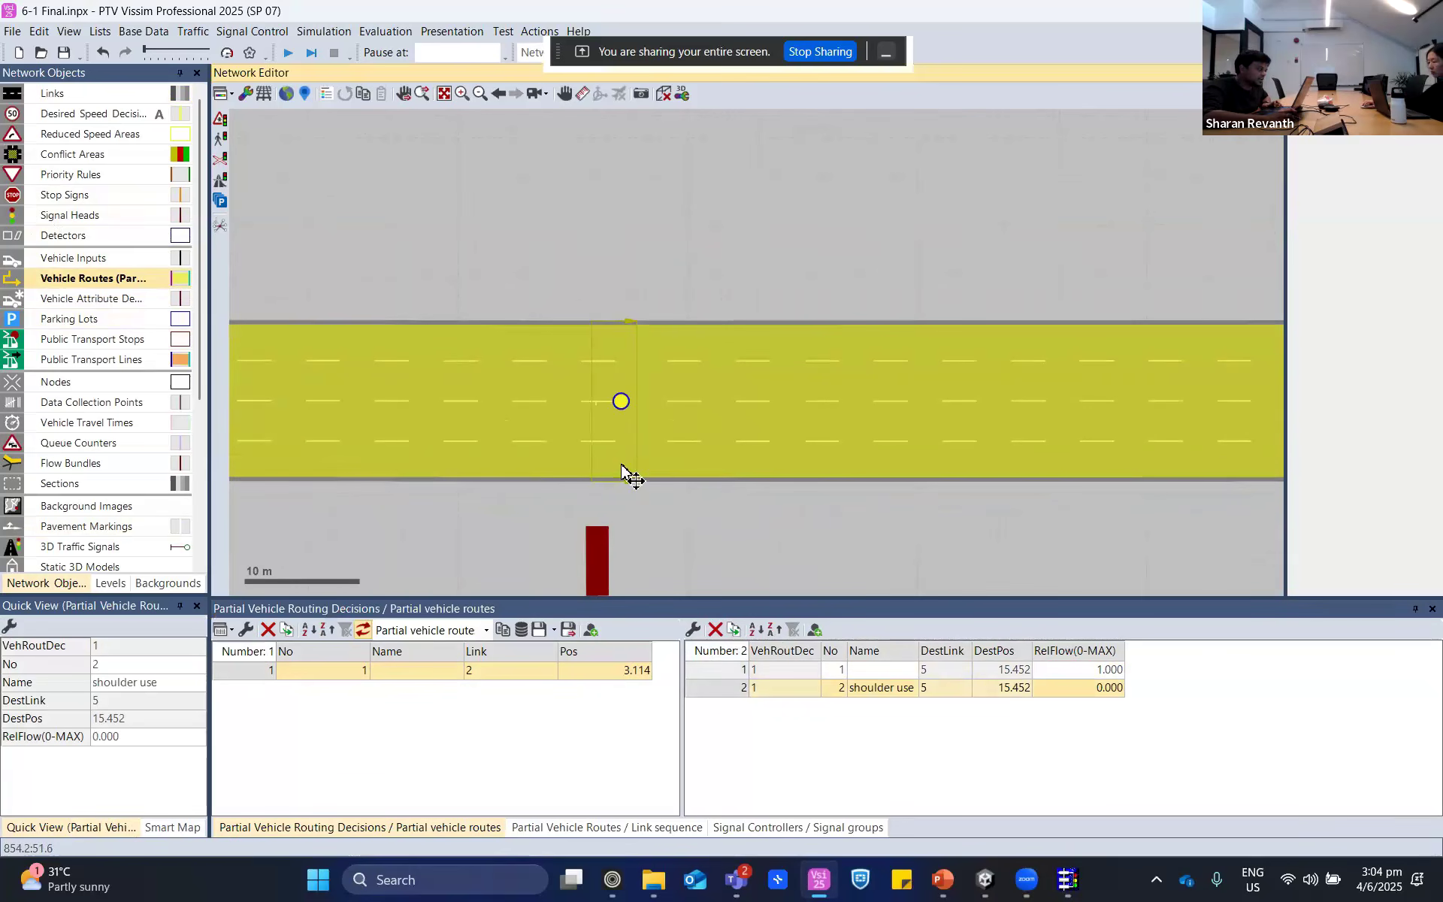
mouse_move(623, 406)
left_mouse_down()
mouse_move(542, 402)
mouse_move(630, 444)
mouse_move(635, 354)
mouse_move(615, 386)
left_mouse_up()
mouse_move(613, 385)
left_mouse_down()
mouse_move(644, 376)
mouse_move(613, 454)
mouse_move(619, 471)
mouse_move(645, 422)
mouse_move(634, 466)
mouse_move(632, 391)
mouse_move(631, 476)
mouse_move(616, 373)
mouse_move(613, 457)
mouse_move(487, 393)
mouse_move(609, 377)
mouse_move(641, 383)
mouse_move(519, 399)
mouse_move(674, 396)
mouse_move(596, 397)
mouse_move(628, 396)
mouse_move(619, 342)
mouse_move(481, 346)
mouse_move(638, 384)
mouse_move(618, 473)
left_mouse_up()
- Highlight route 1 and the "shoulder use" route together, then clear the selection
left_click(725, 669)
left_click(724, 687, "shift")
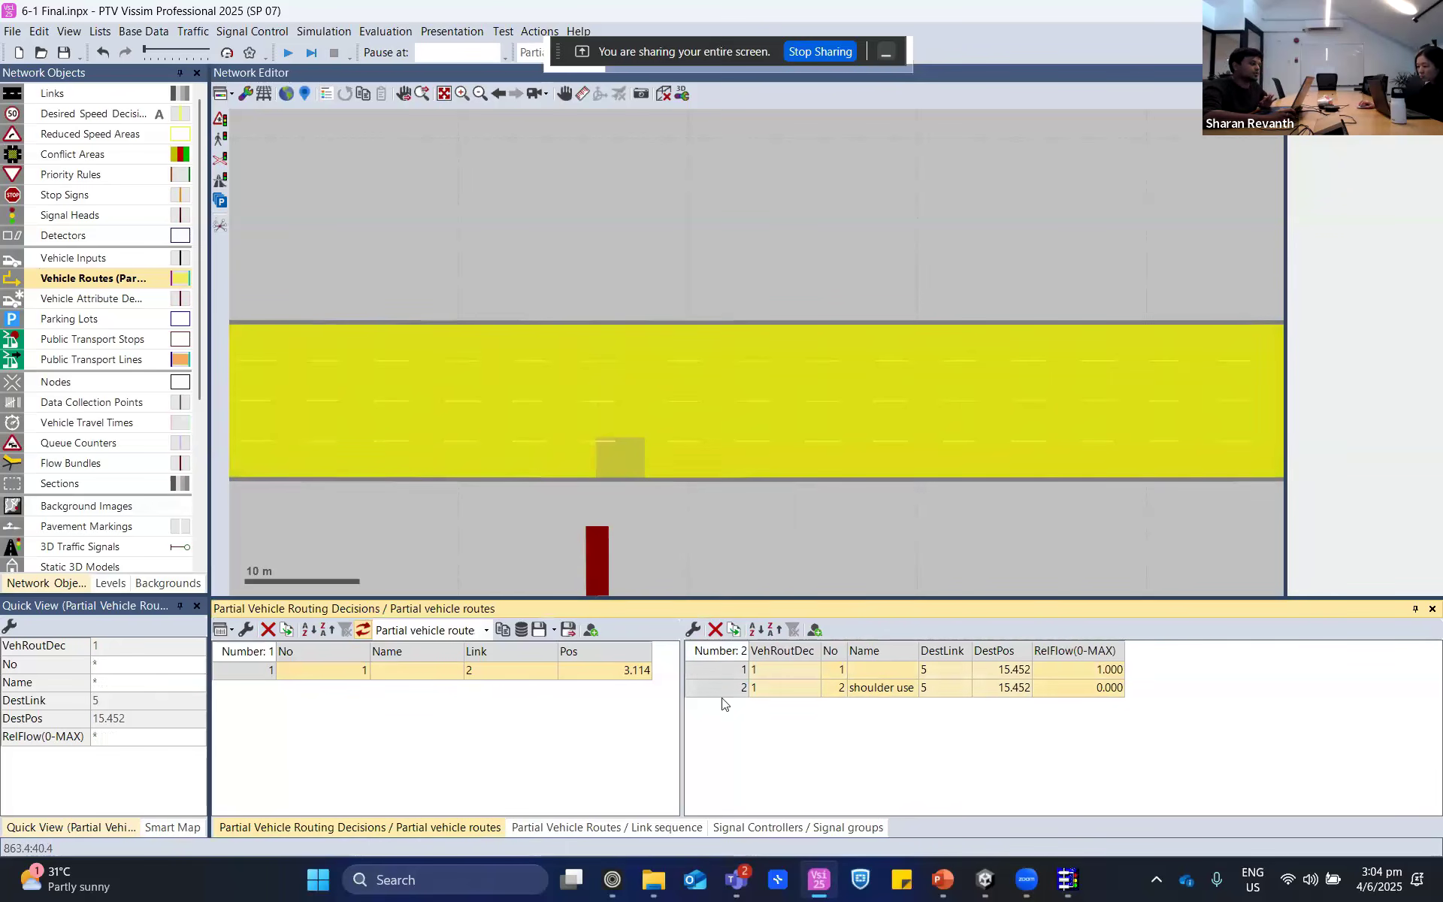
key("Delete")
scroll(751, 556, "down", 3)
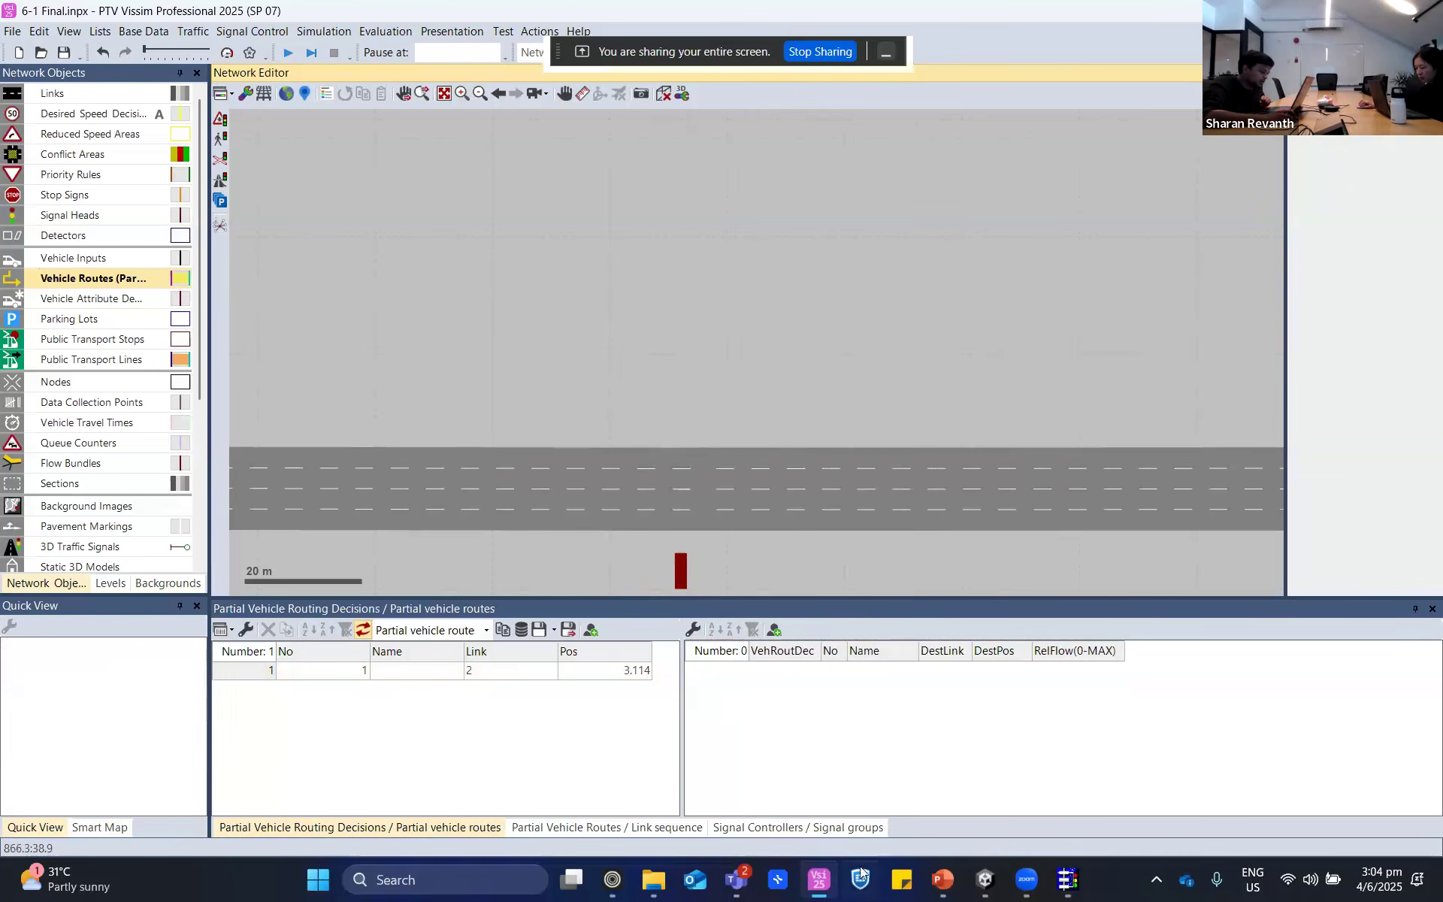
- Switch to PowerPoint to show the "Hard Shoulder & Variable Speed Limits" slide, then return to the highway in PTV Vissim
left_click(942, 880)
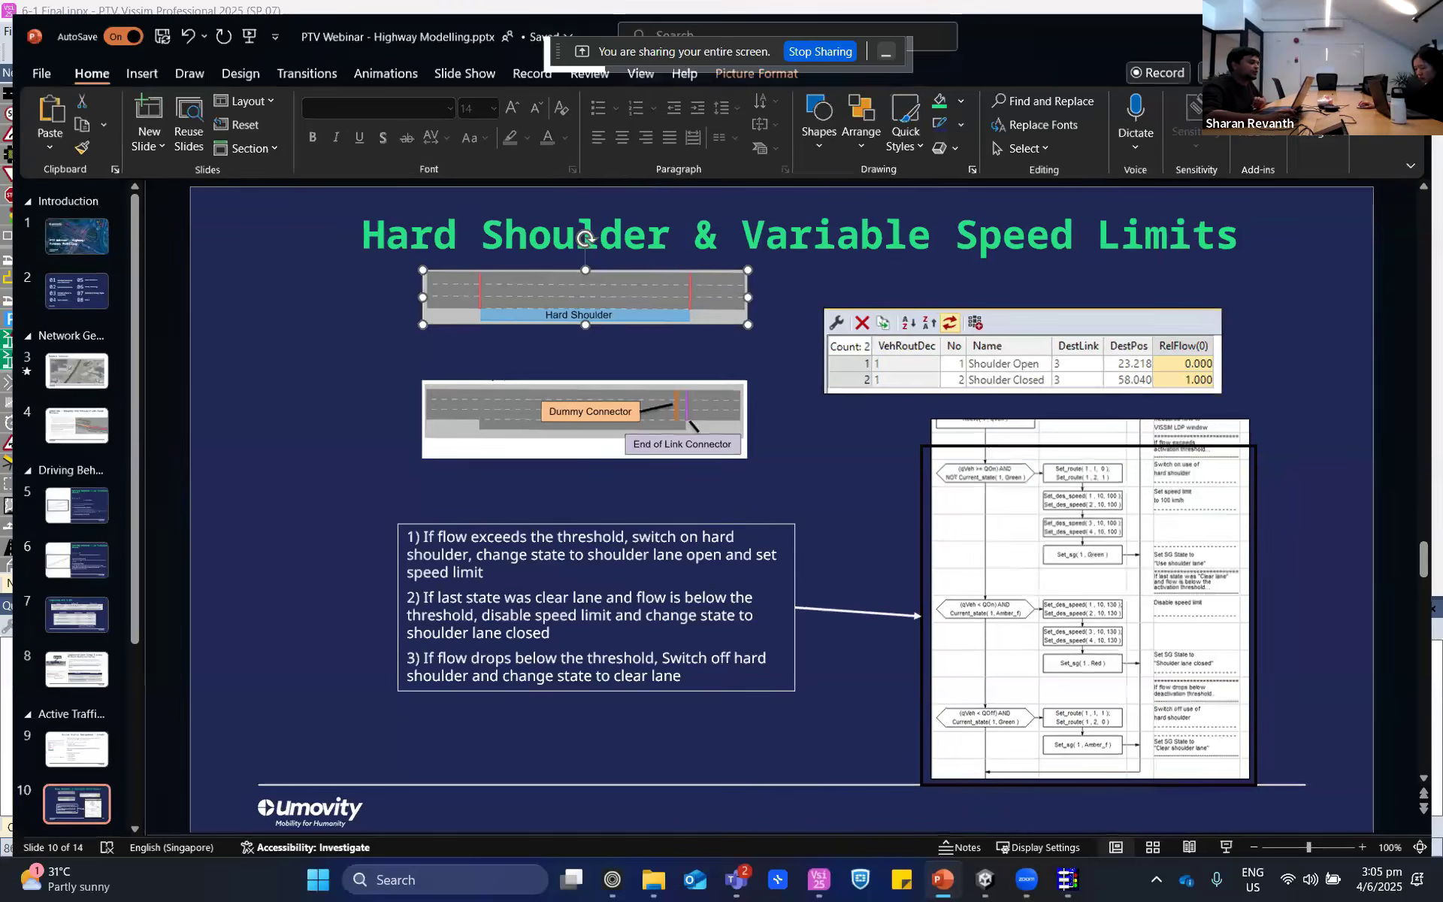
left_click(819, 880)
left_click_drag(815, 521, 796, 402)
scroll(791, 396, "down", 2)
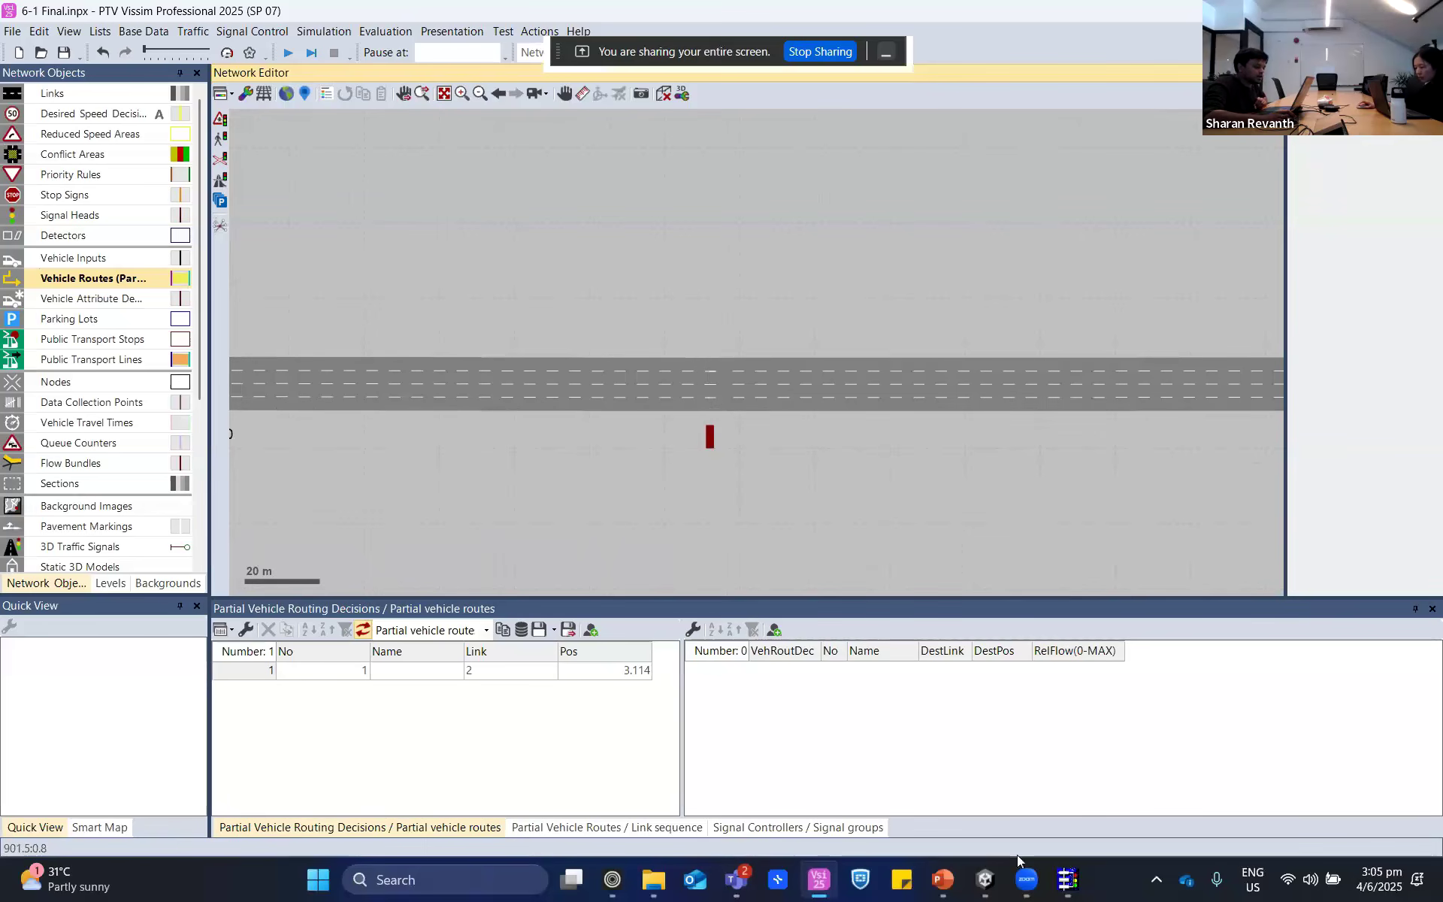
- Switch to VisVAP and close its untitled chart, then open the Hard Shoulder model folder in File Explorer
left_click(1067, 878)
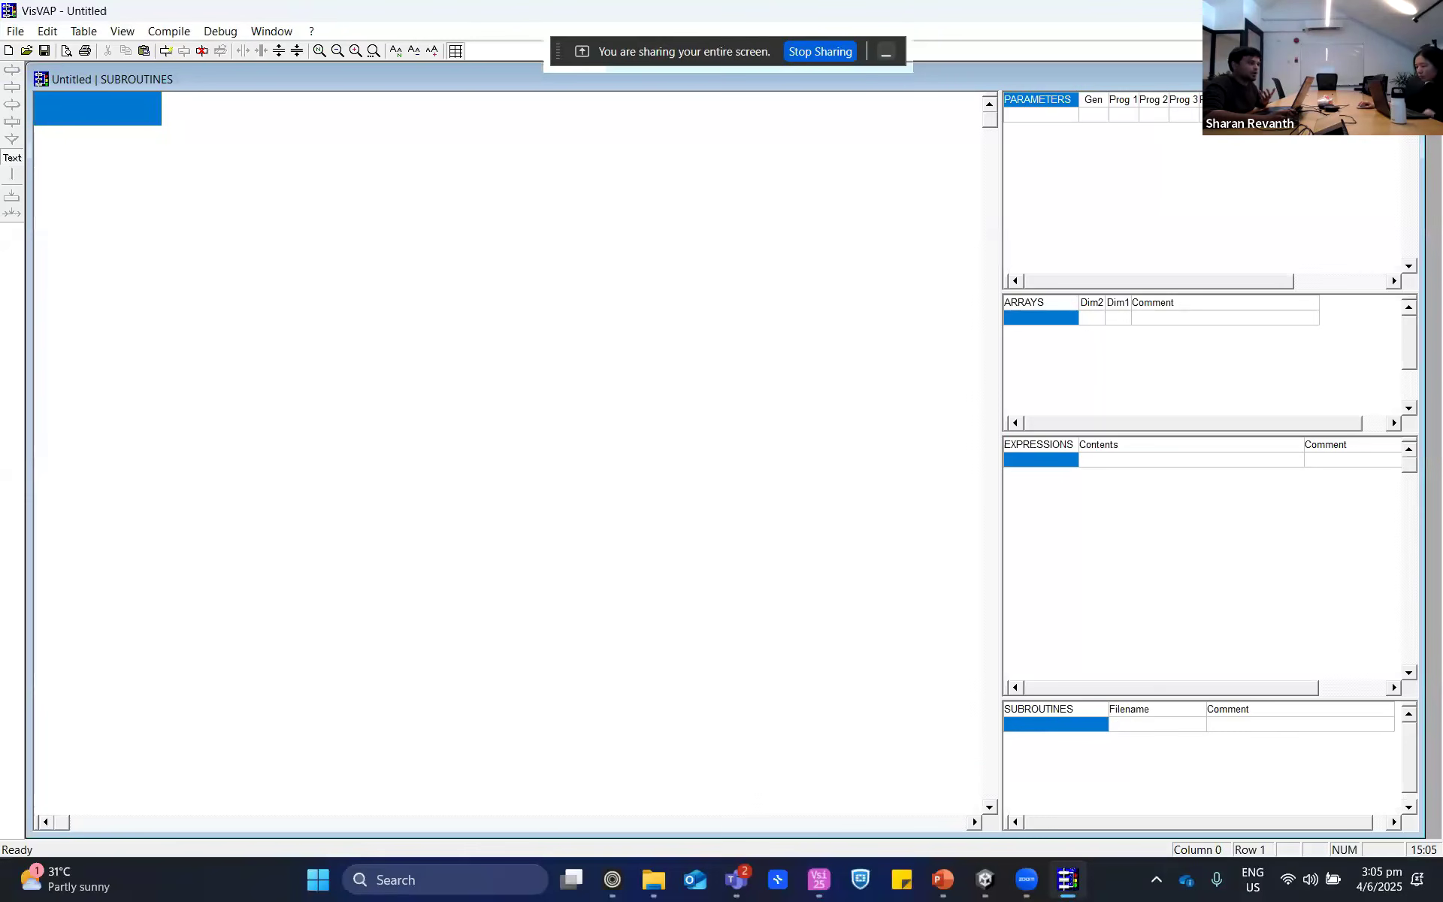
left_click(1425, 9)
mouse_move(695, 883)
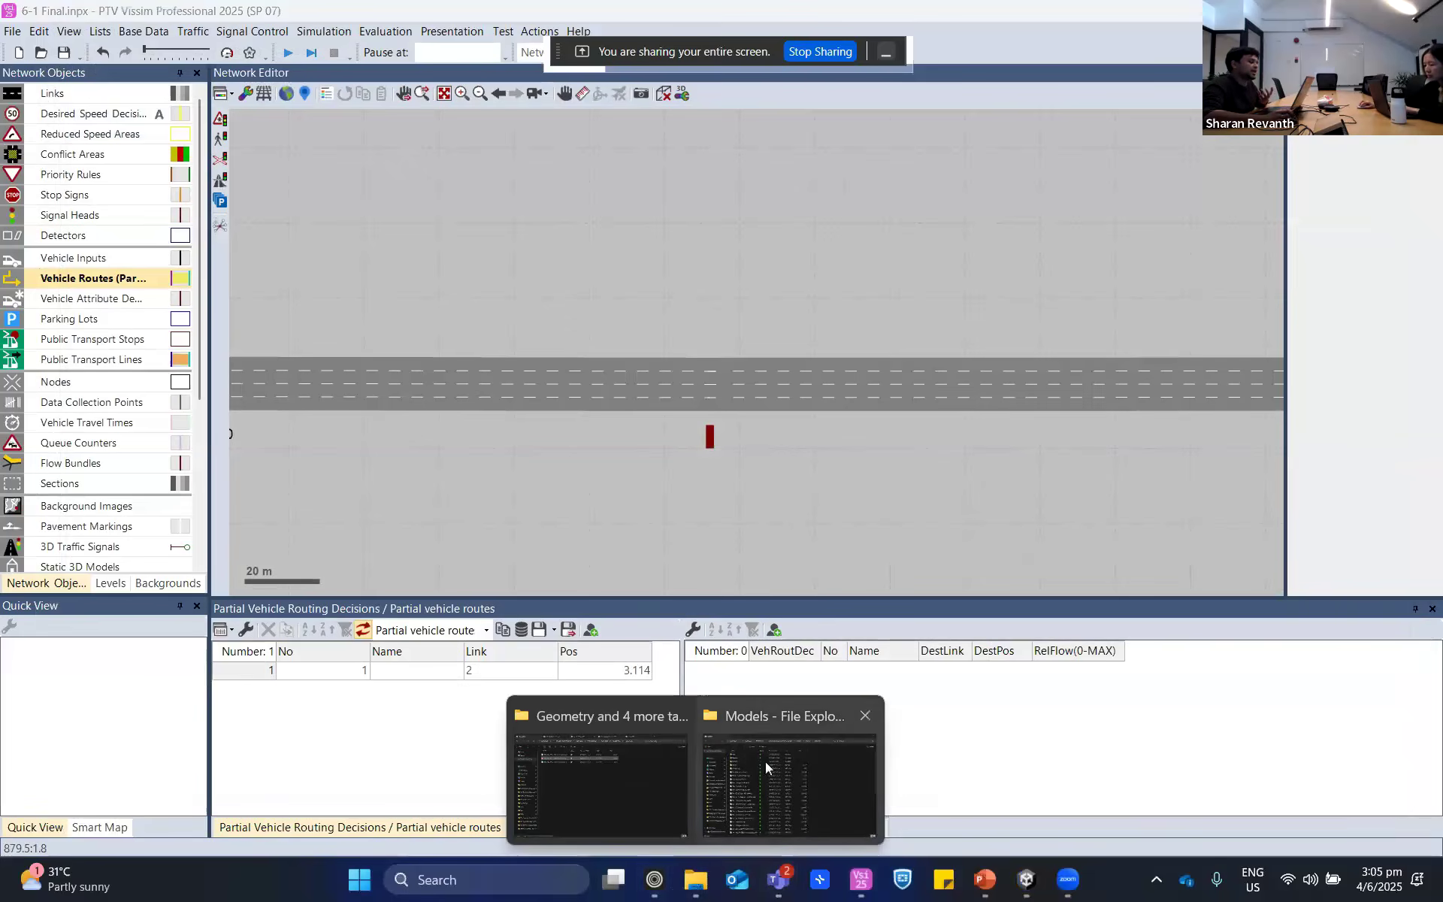
left_click(570, 757)
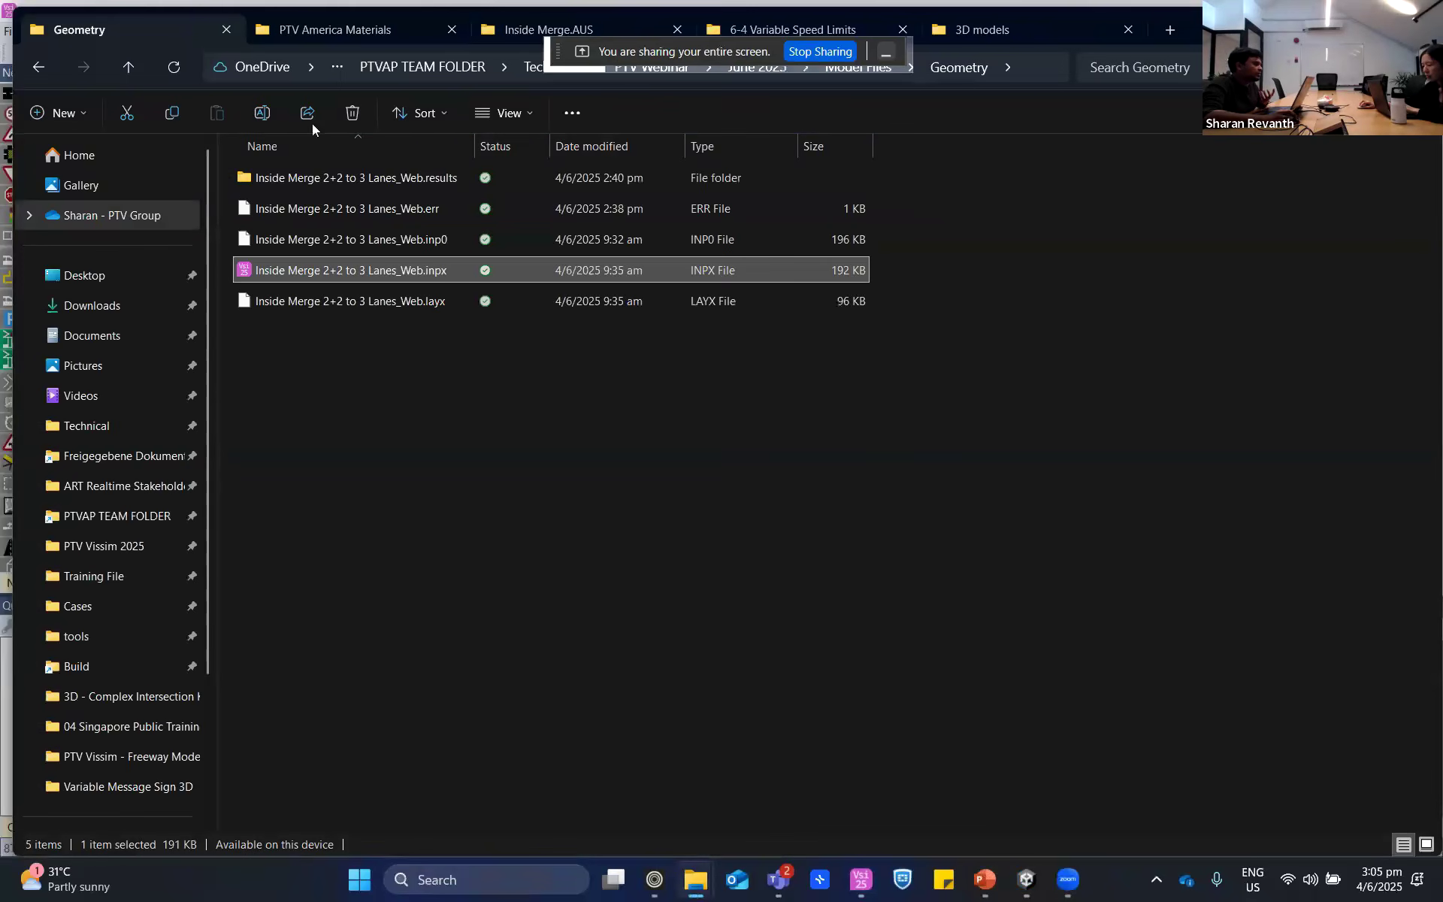
left_click(38, 67)
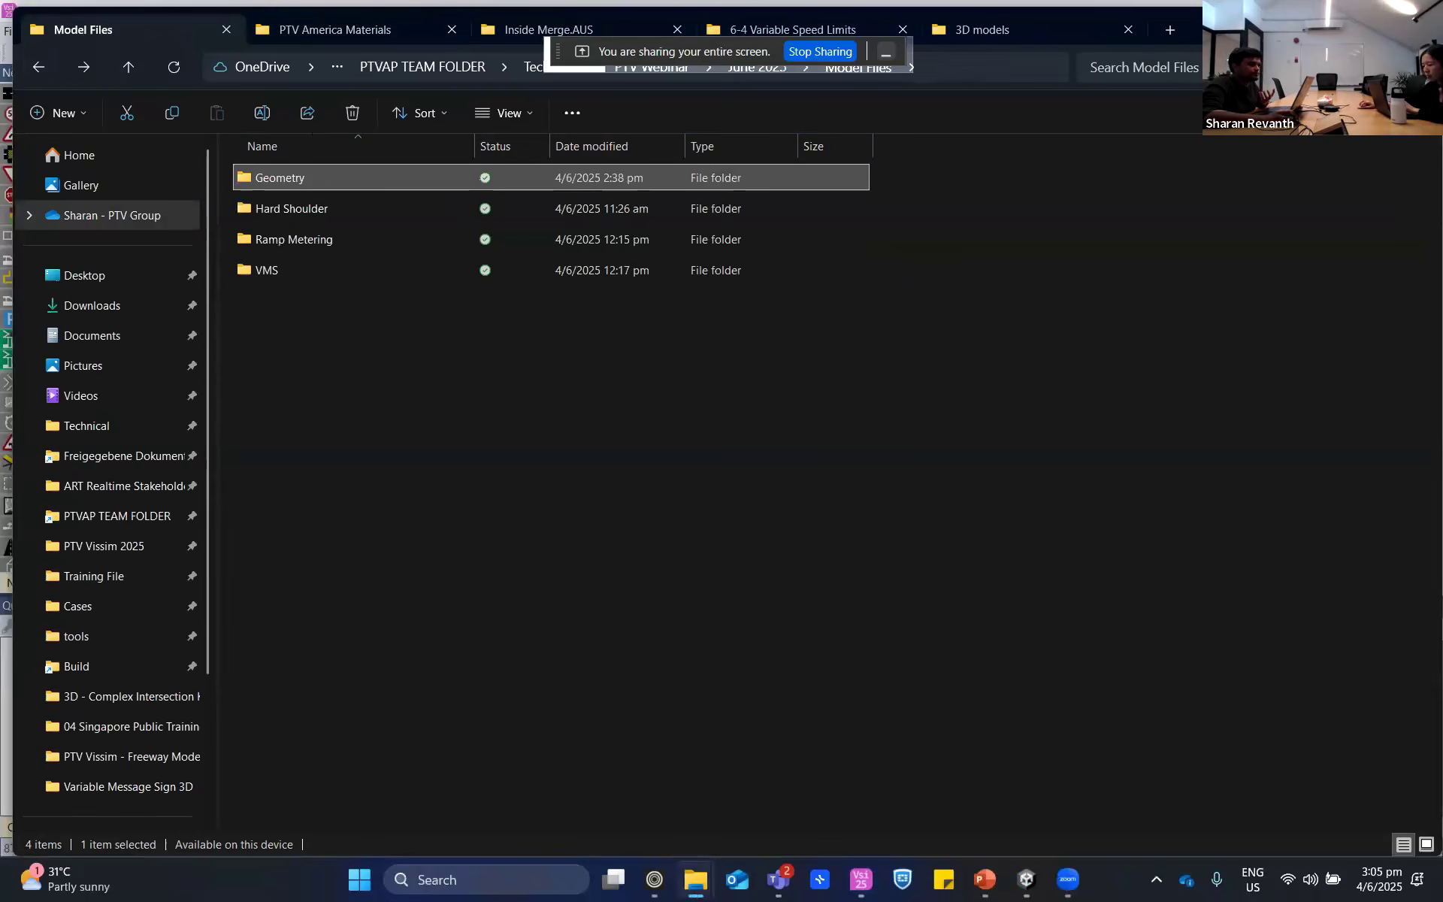
double_click(280, 194)
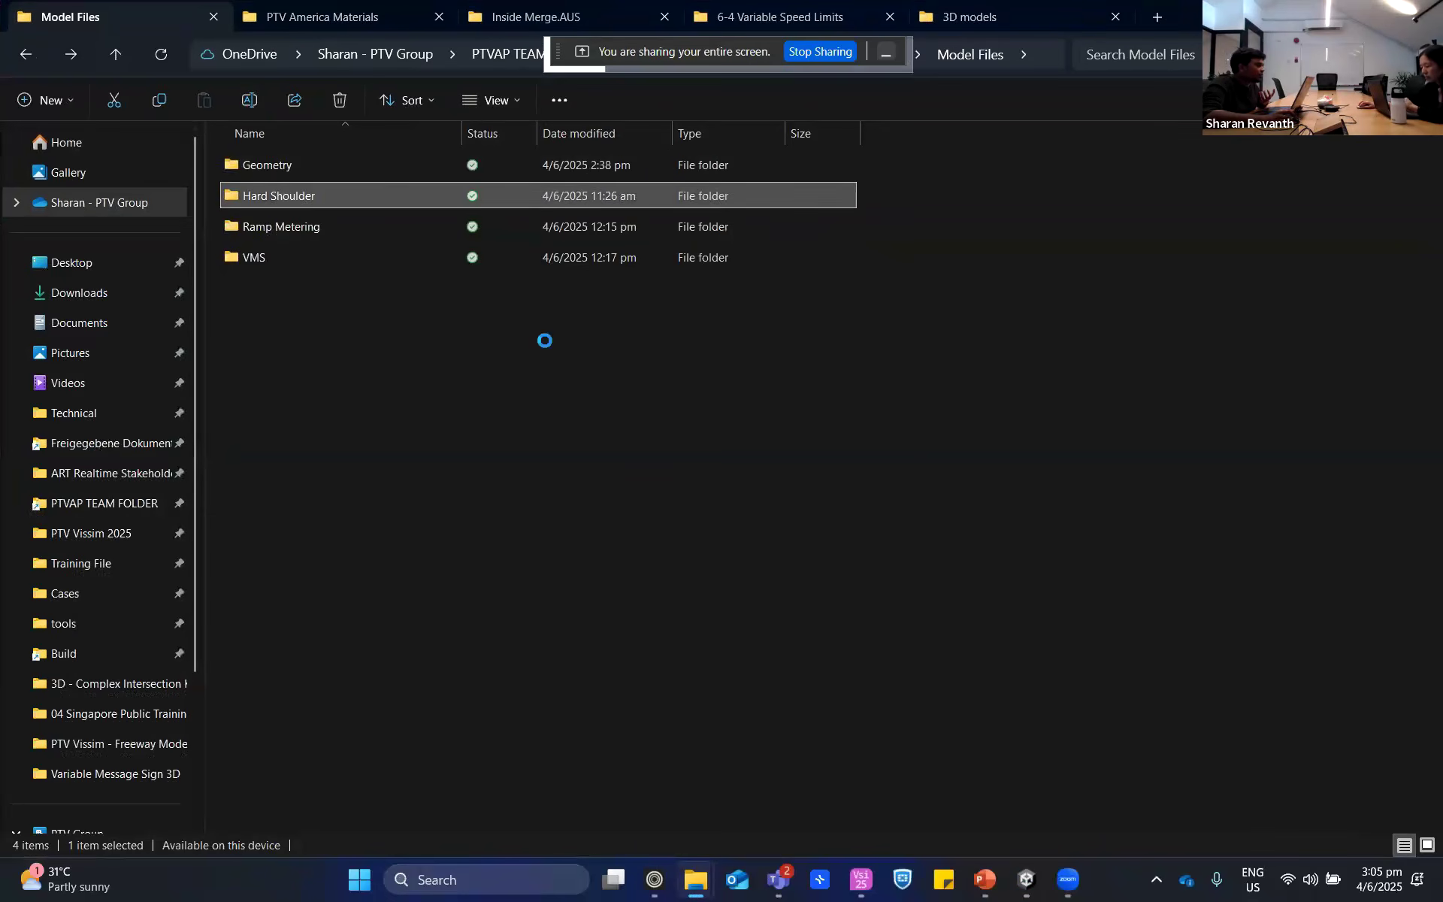
- Open the file 6-1 Final.vv in VisVAP and enlarge its flow chart window
left_click(272, 321)
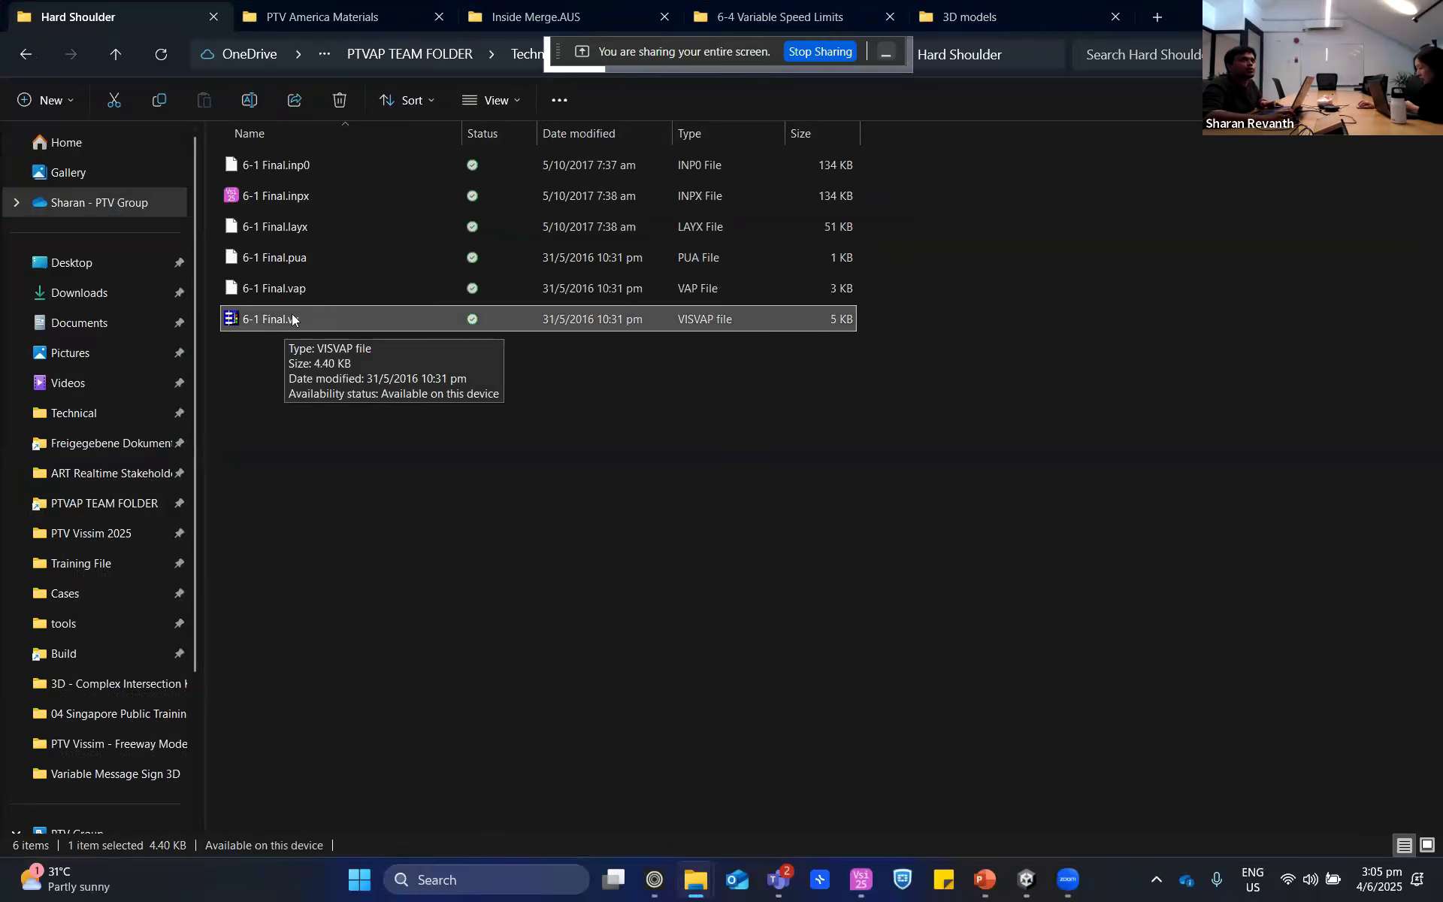
right_click(267, 323)
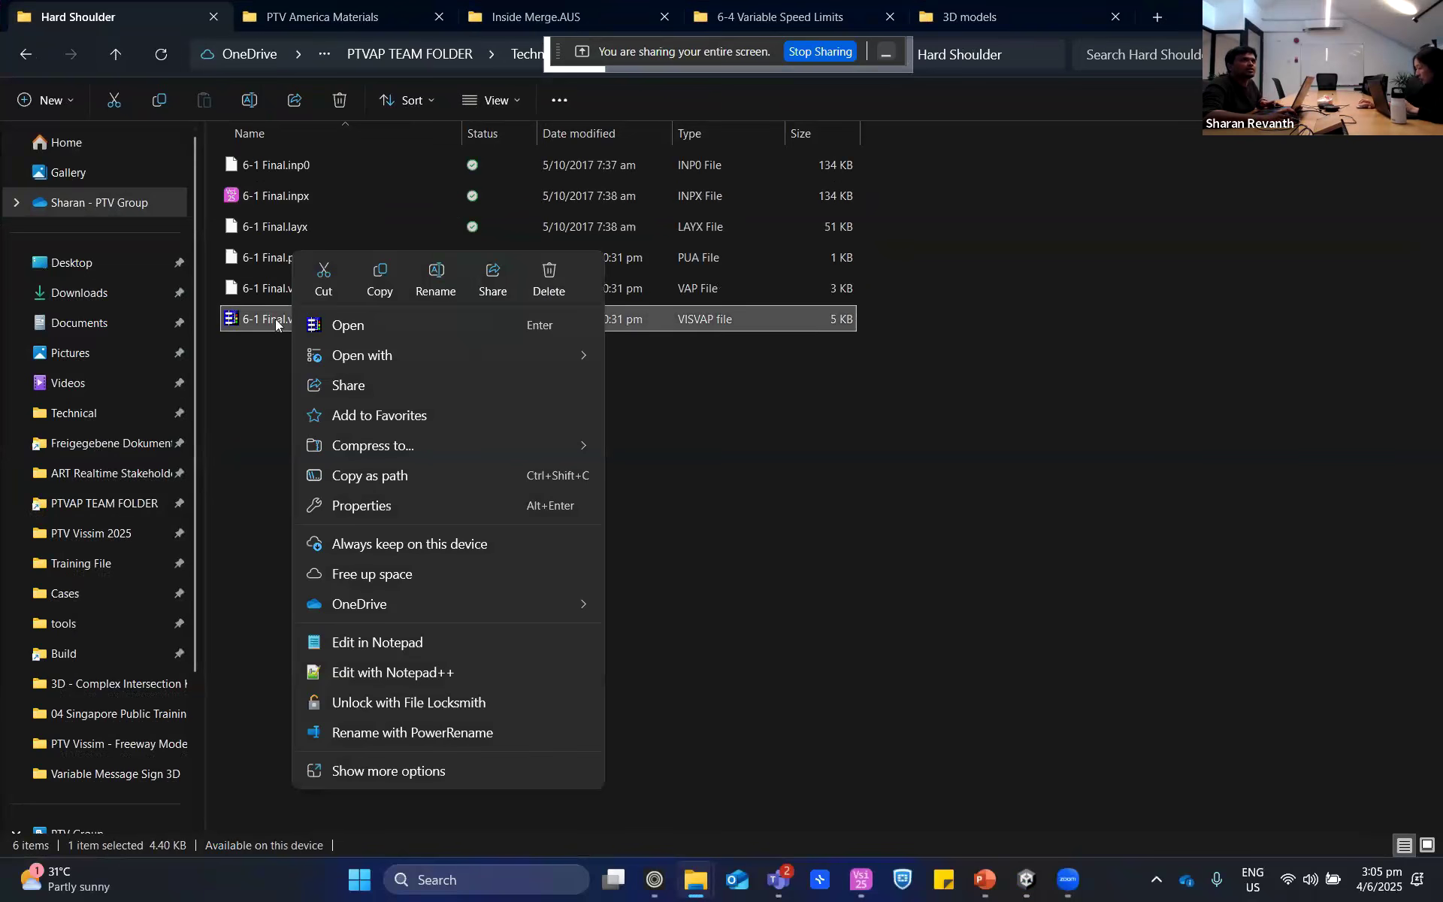
left_click(331, 324)
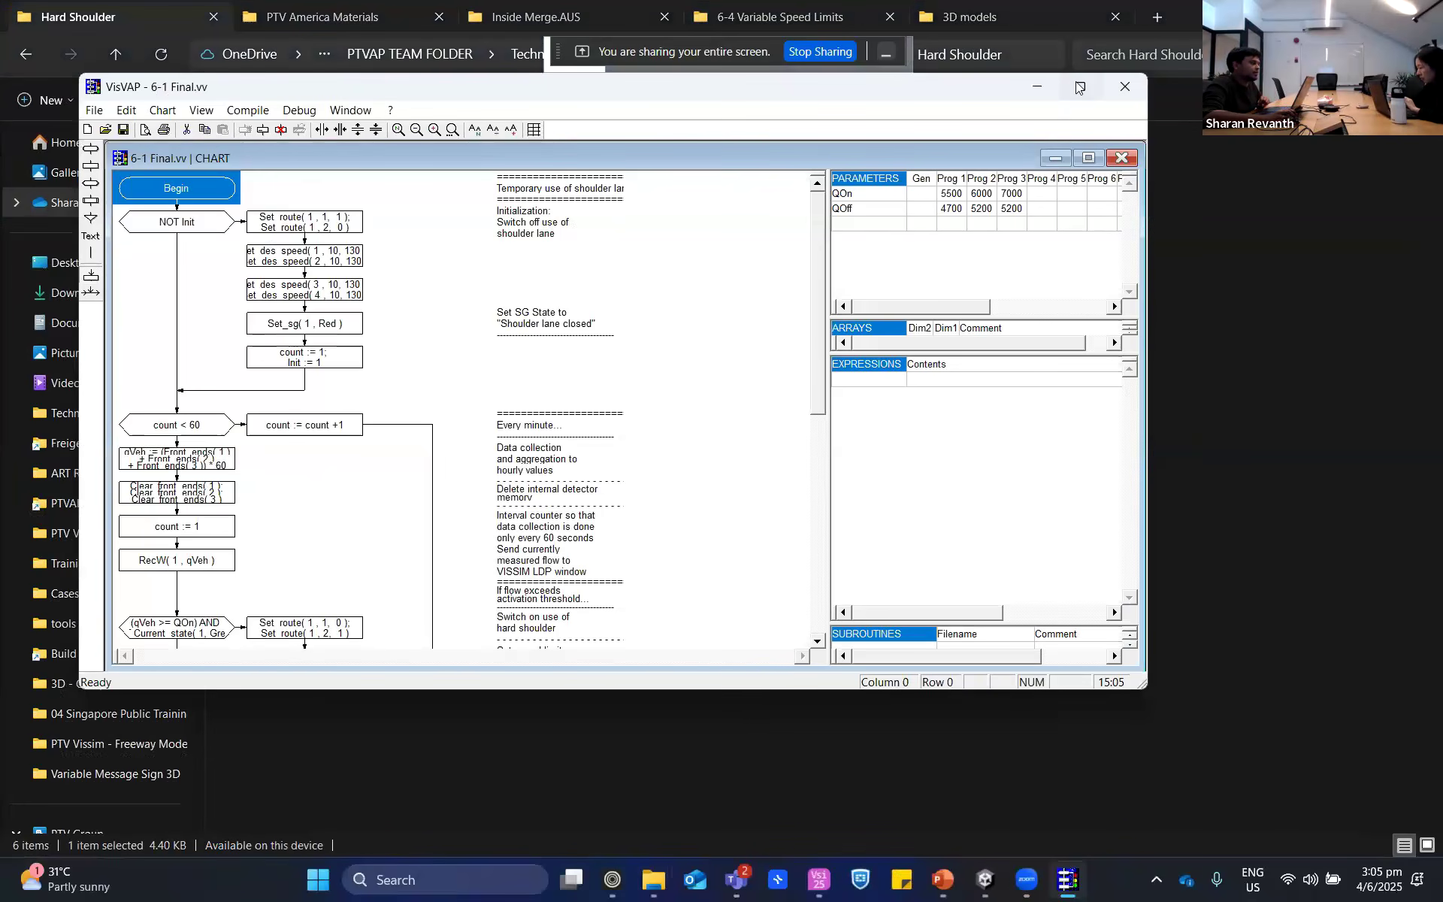
left_click(1080, 87)
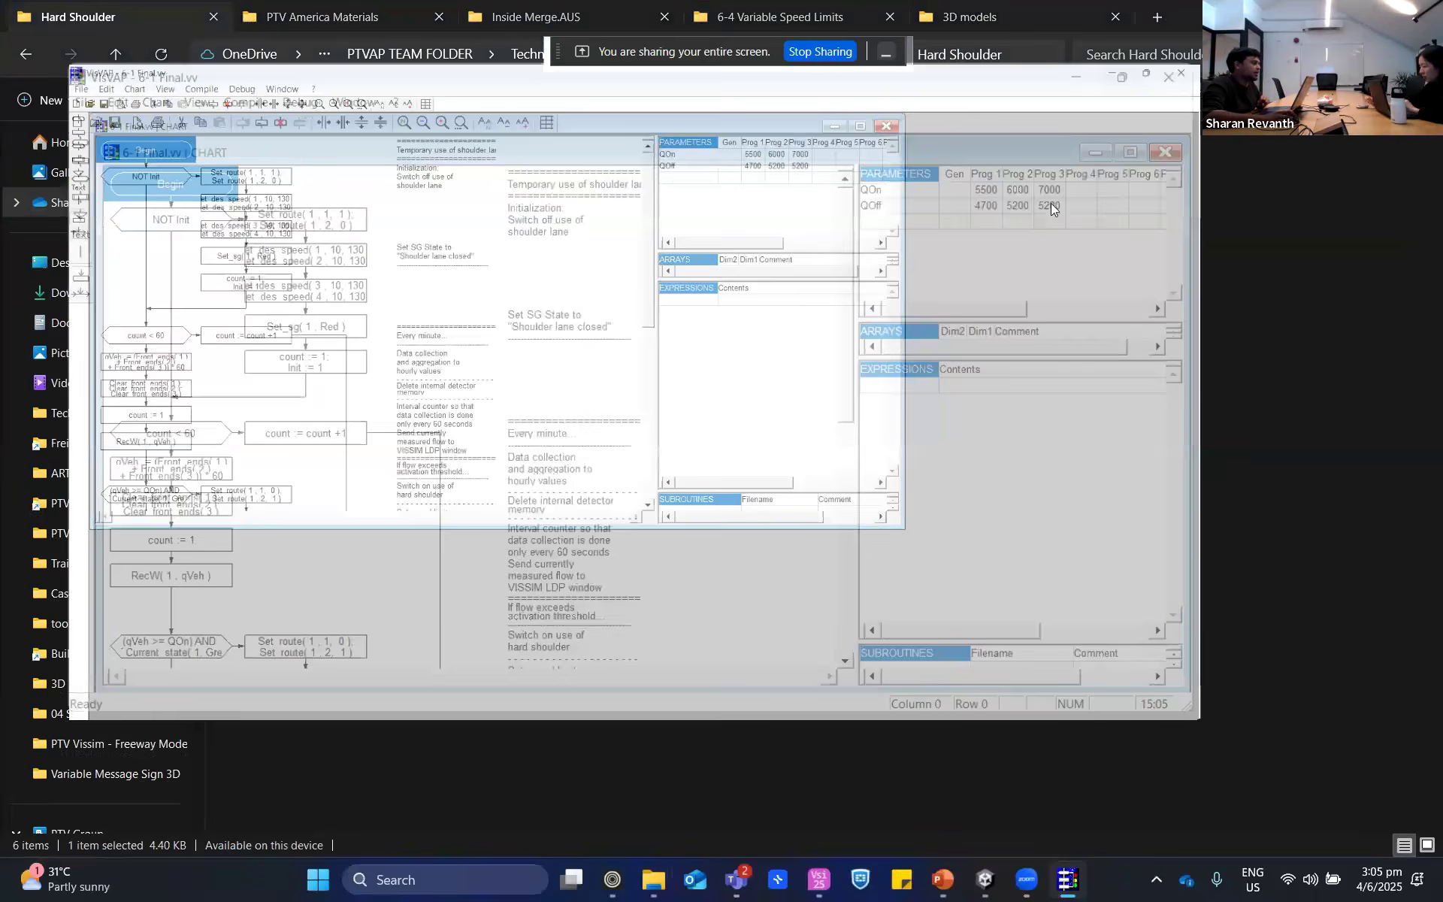
left_click_drag(1057, 592, 1418, 811)
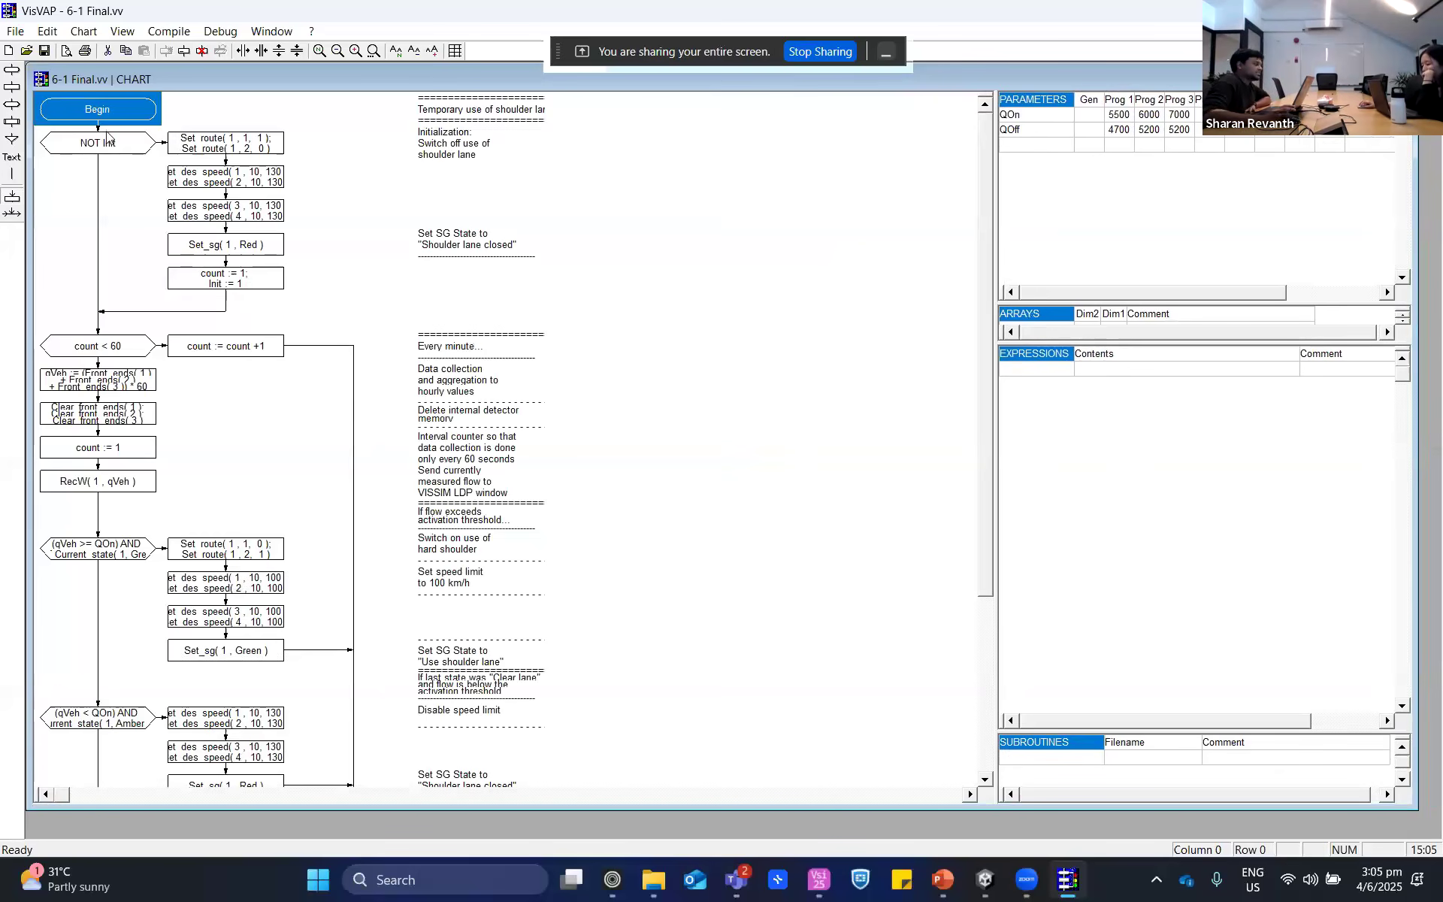
- Examine the NOT Init condition and its Set_route block, then switch to PTV Vissim and highlight route 1 of partial routing decision 1
left_click(120, 147)
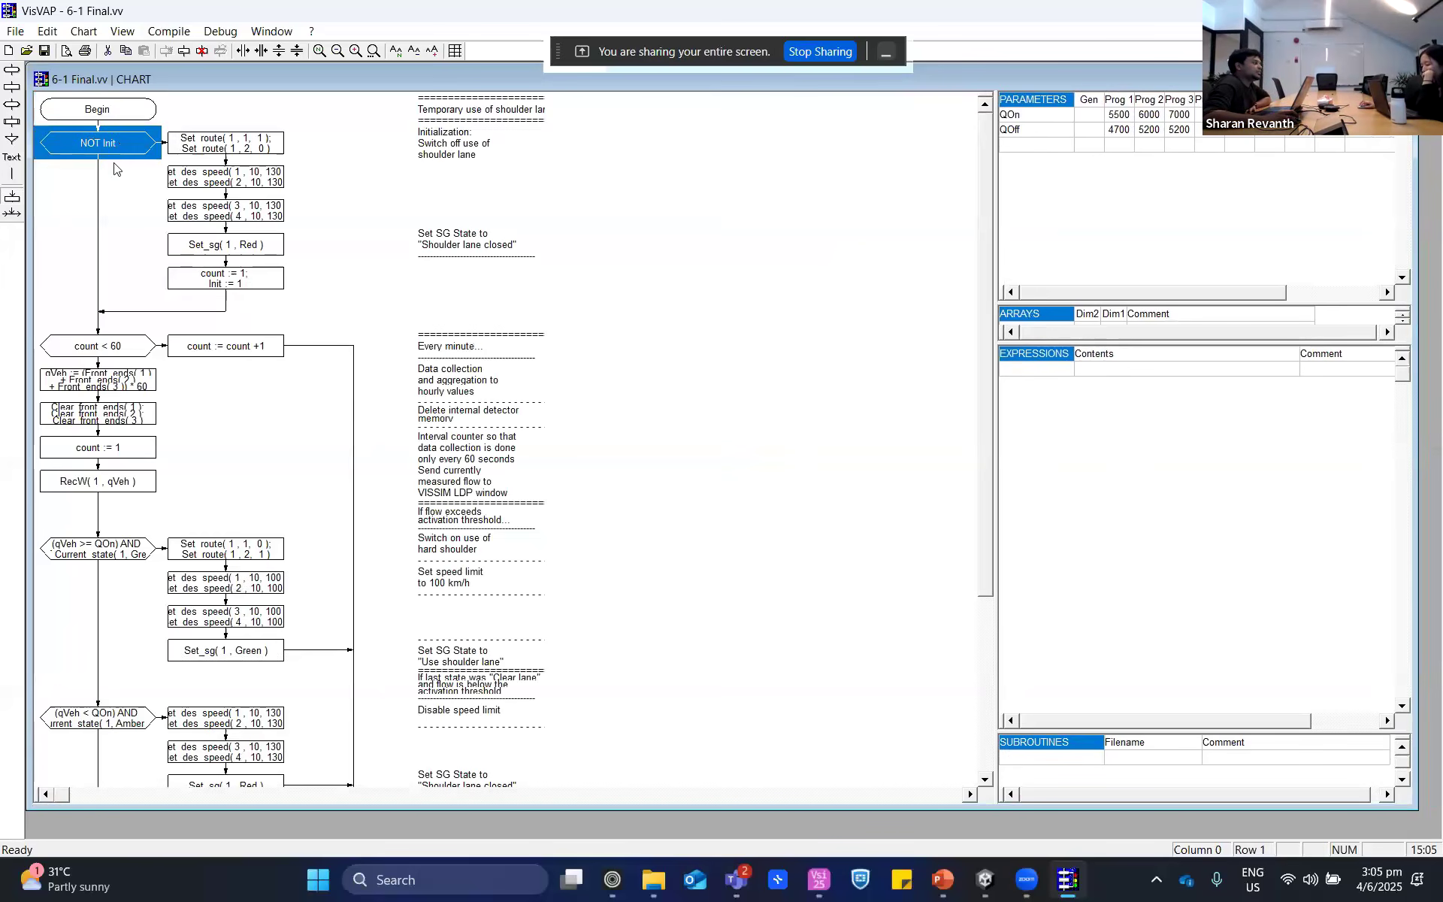
left_click(218, 149)
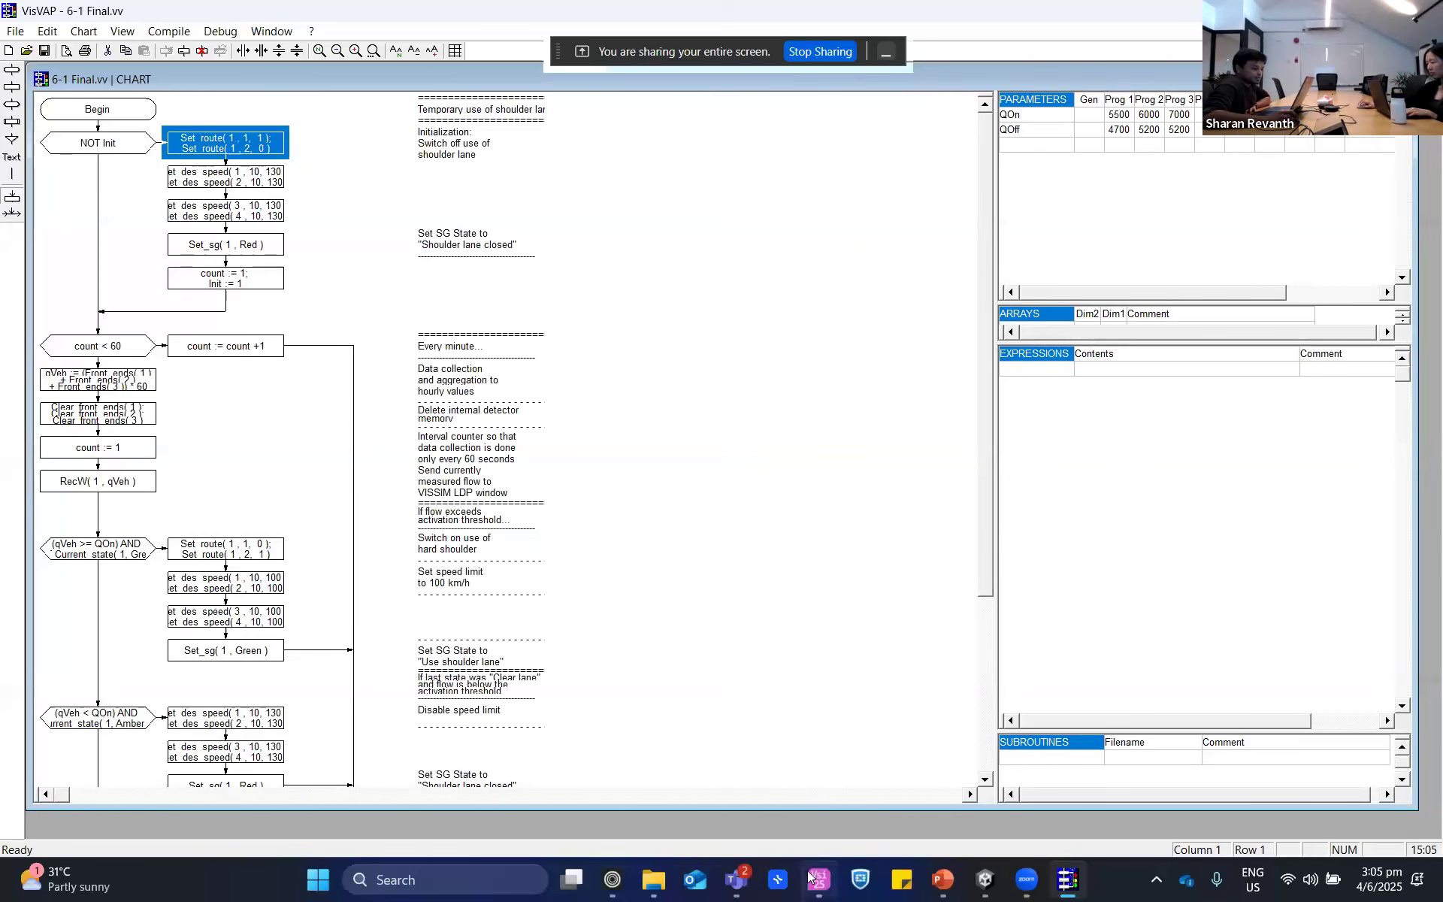
left_click(834, 885)
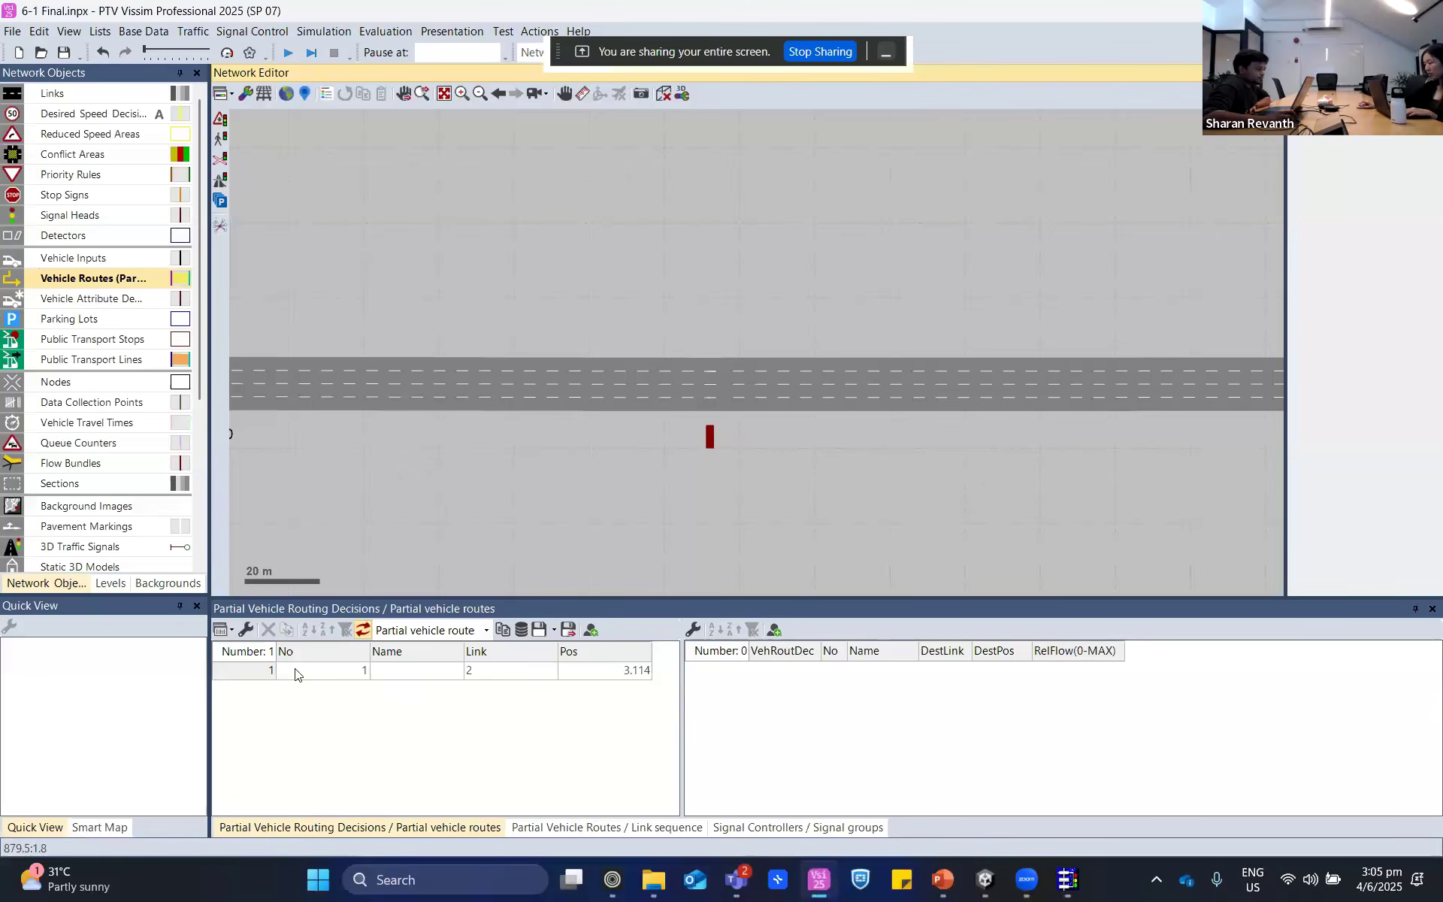
left_click(261, 671)
left_click(730, 672)
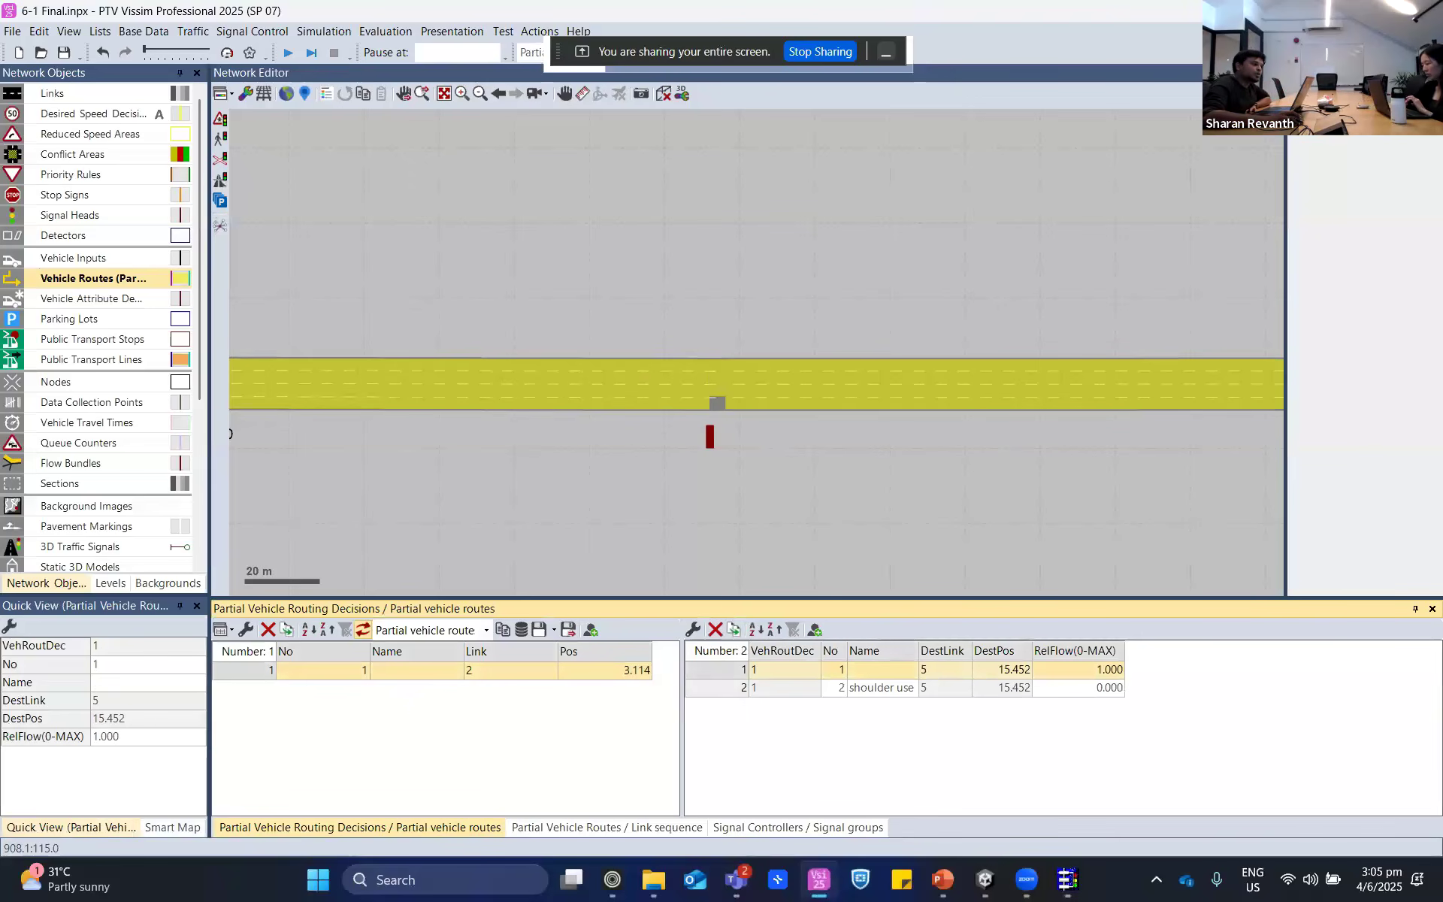
- Return to VisVAP to recheck the NOT Init branch's Set_route block, then switch back to PTV Vissim
key("alt+Tab")
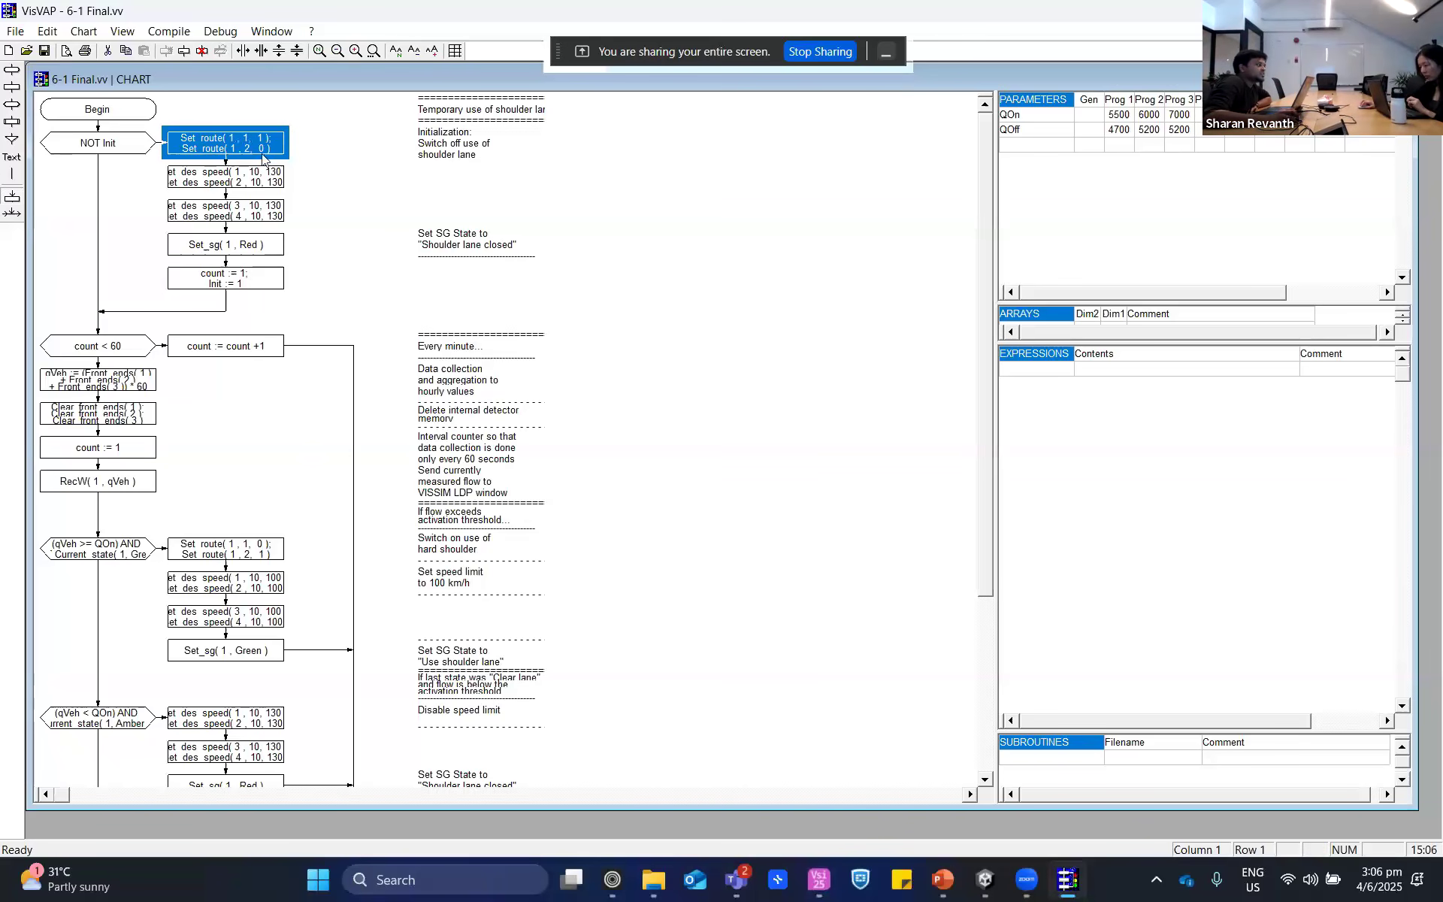
left_click(348, 183)
left_click(238, 154)
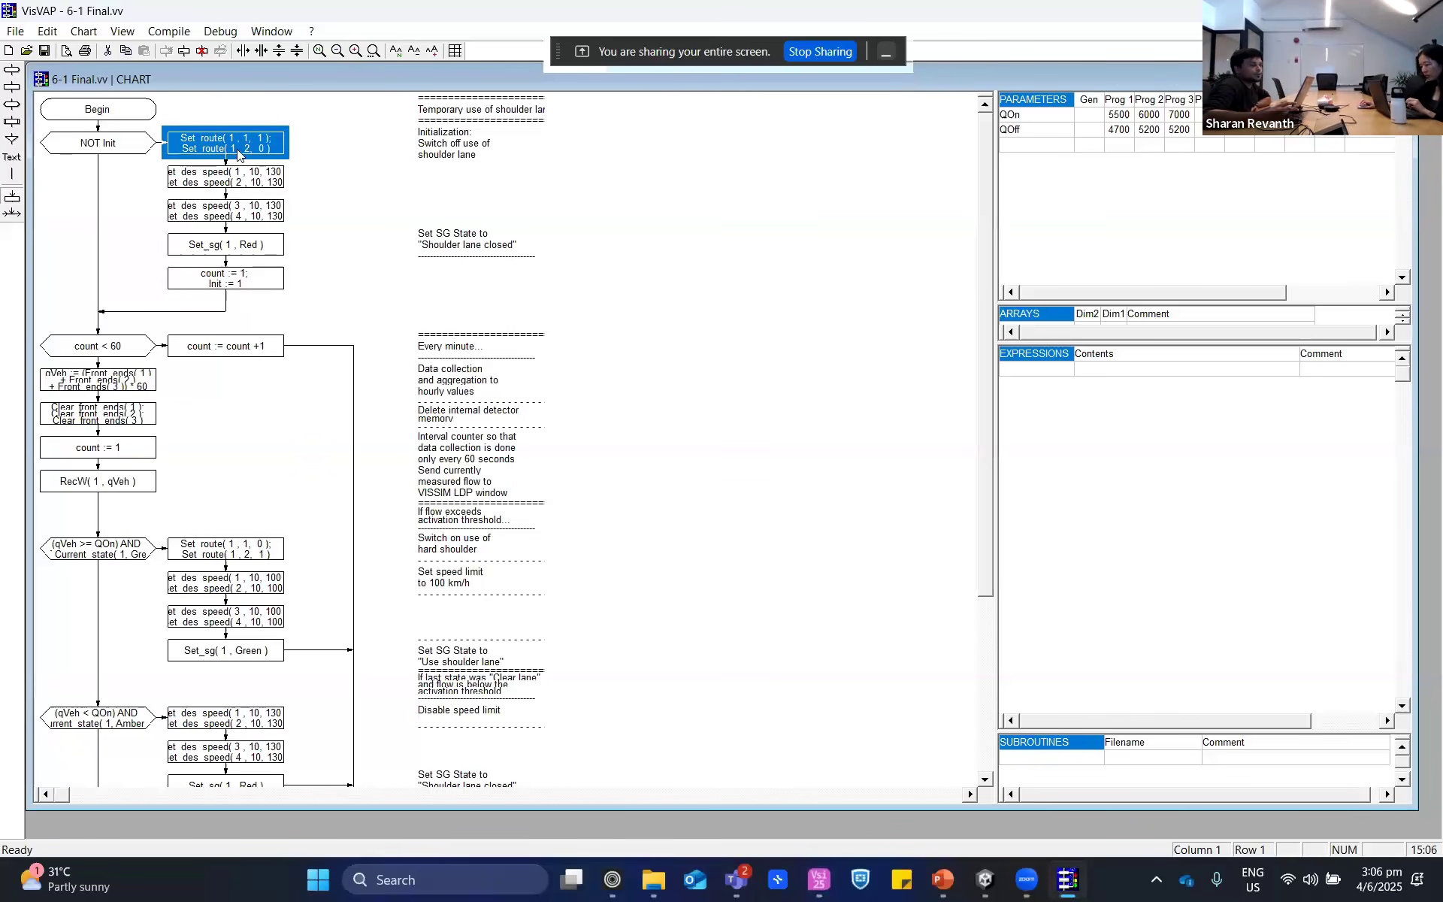
key("XF86AudioRaiseVolume")
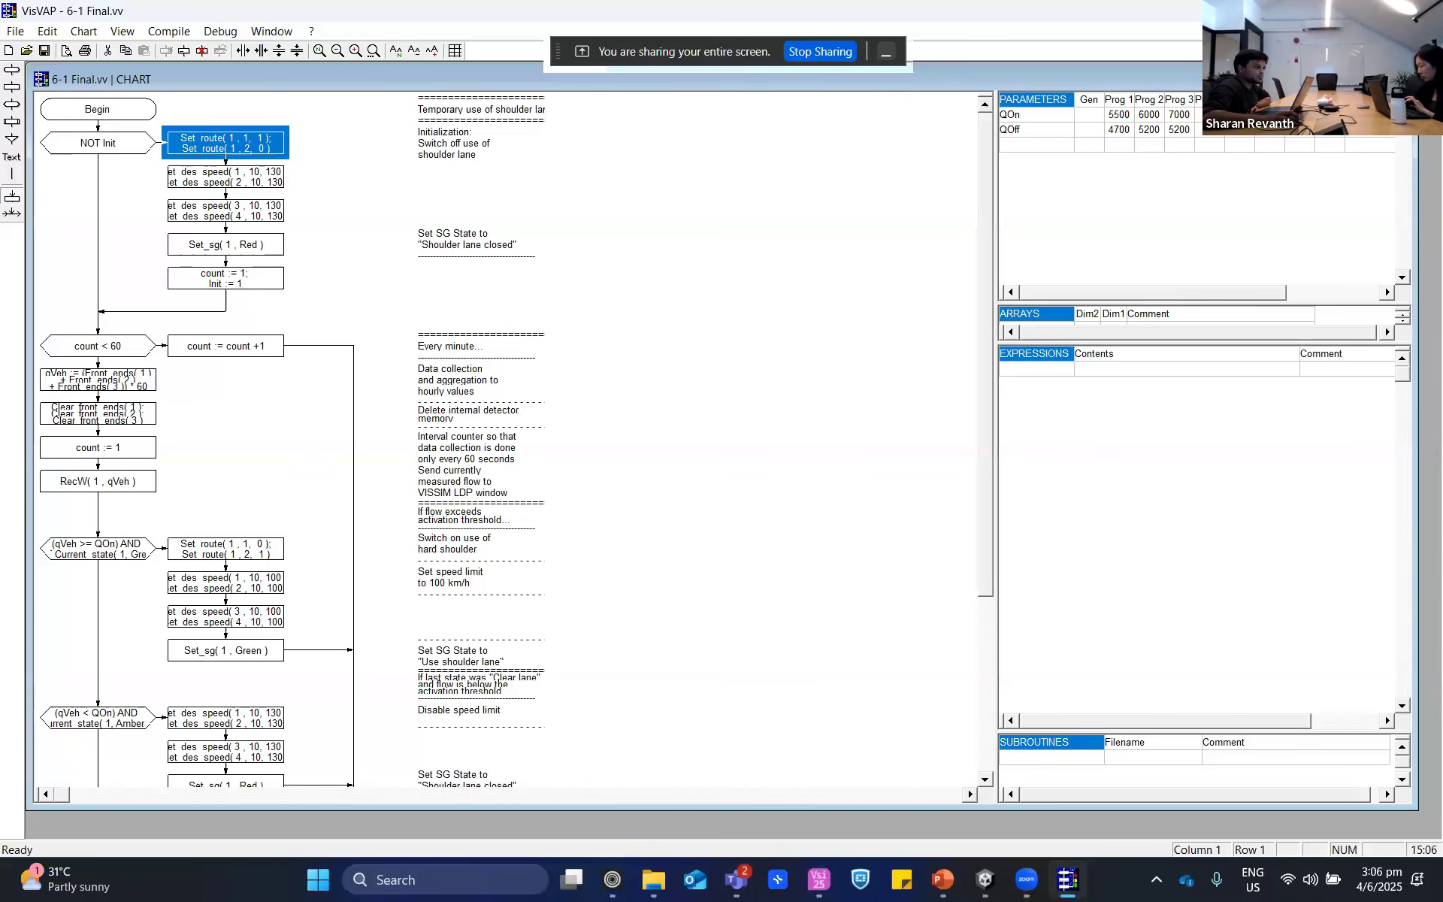
left_click(654, 879)
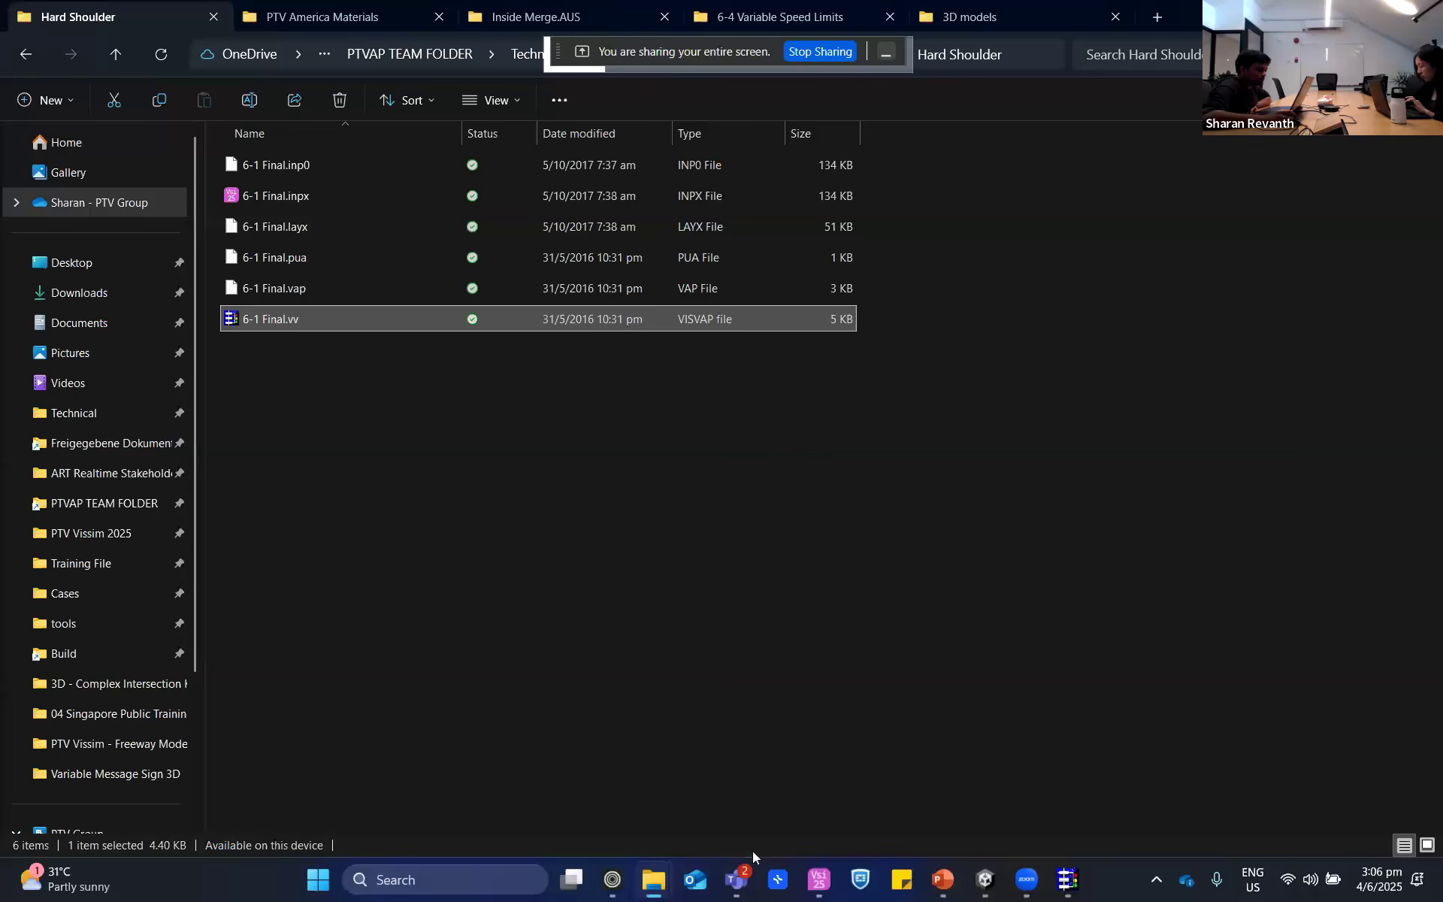
left_click(821, 881)
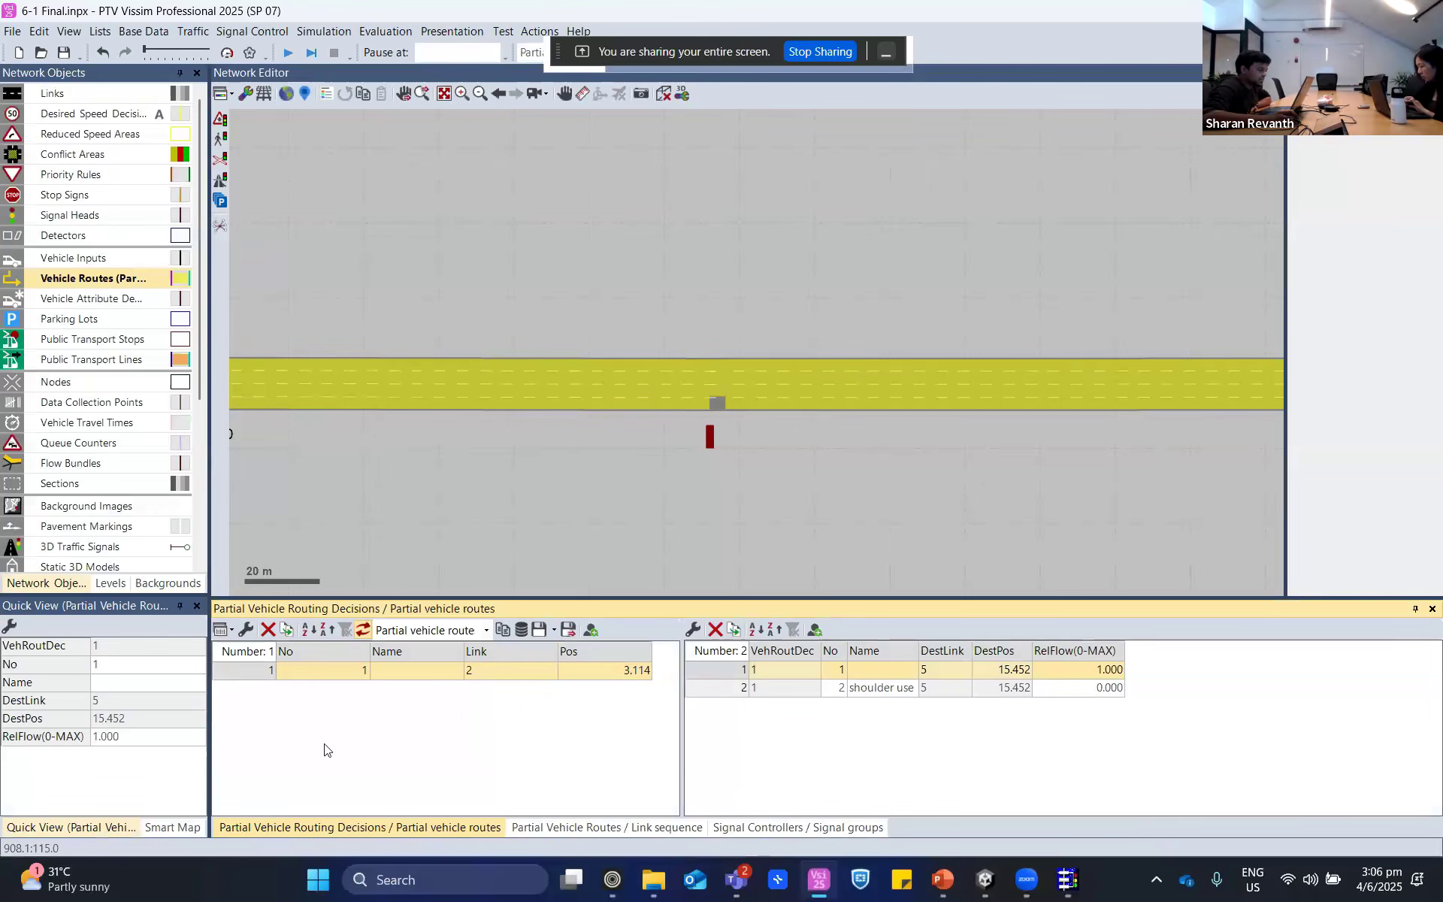
- Select partial routing decision 1 and its route 1, then switch to VisVAP
left_click(260, 672)
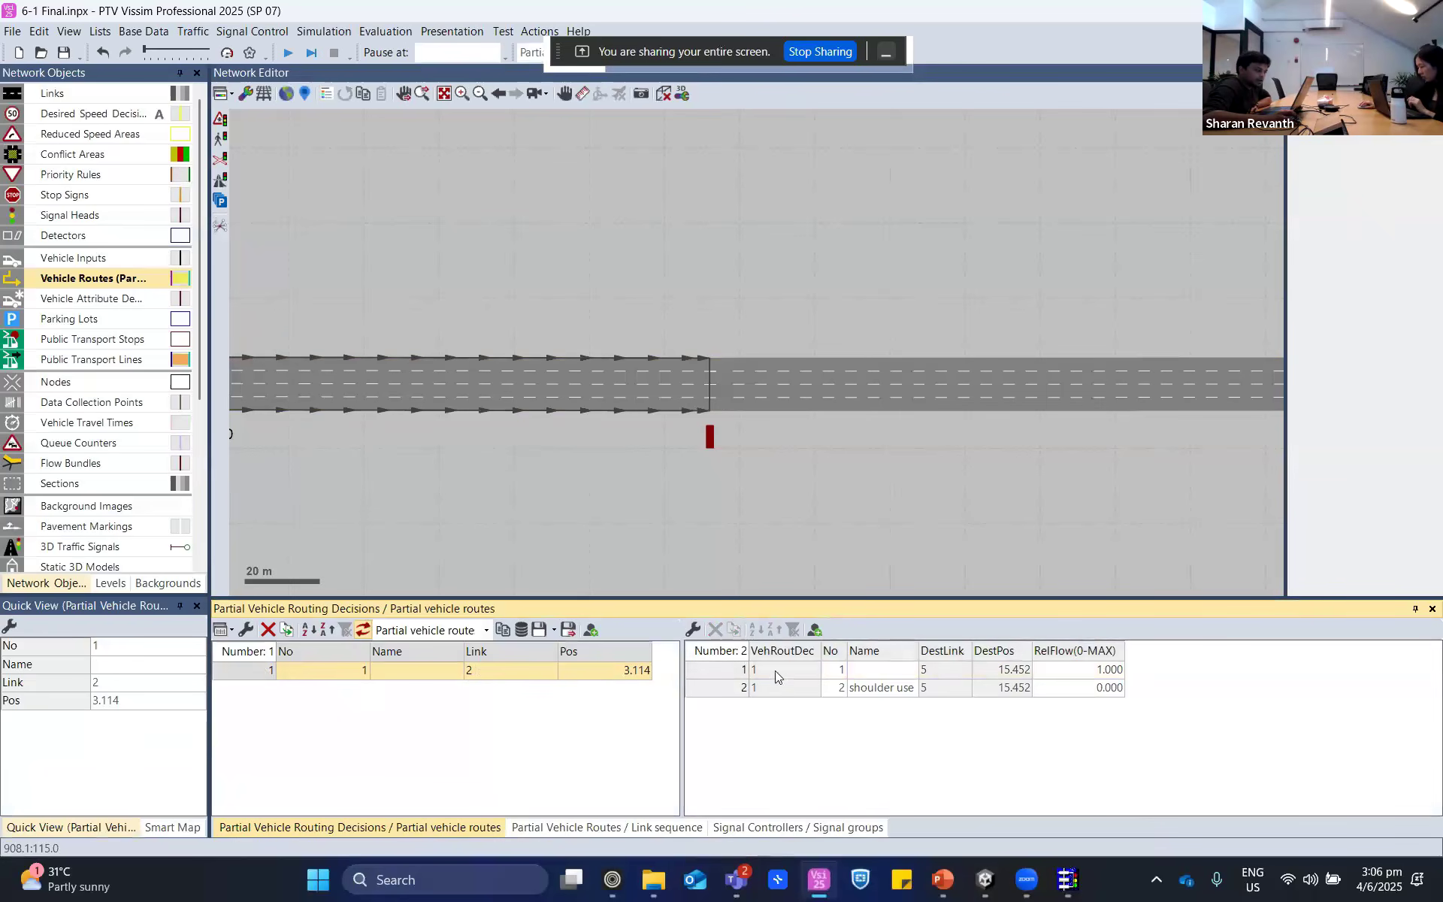
left_click(809, 669)
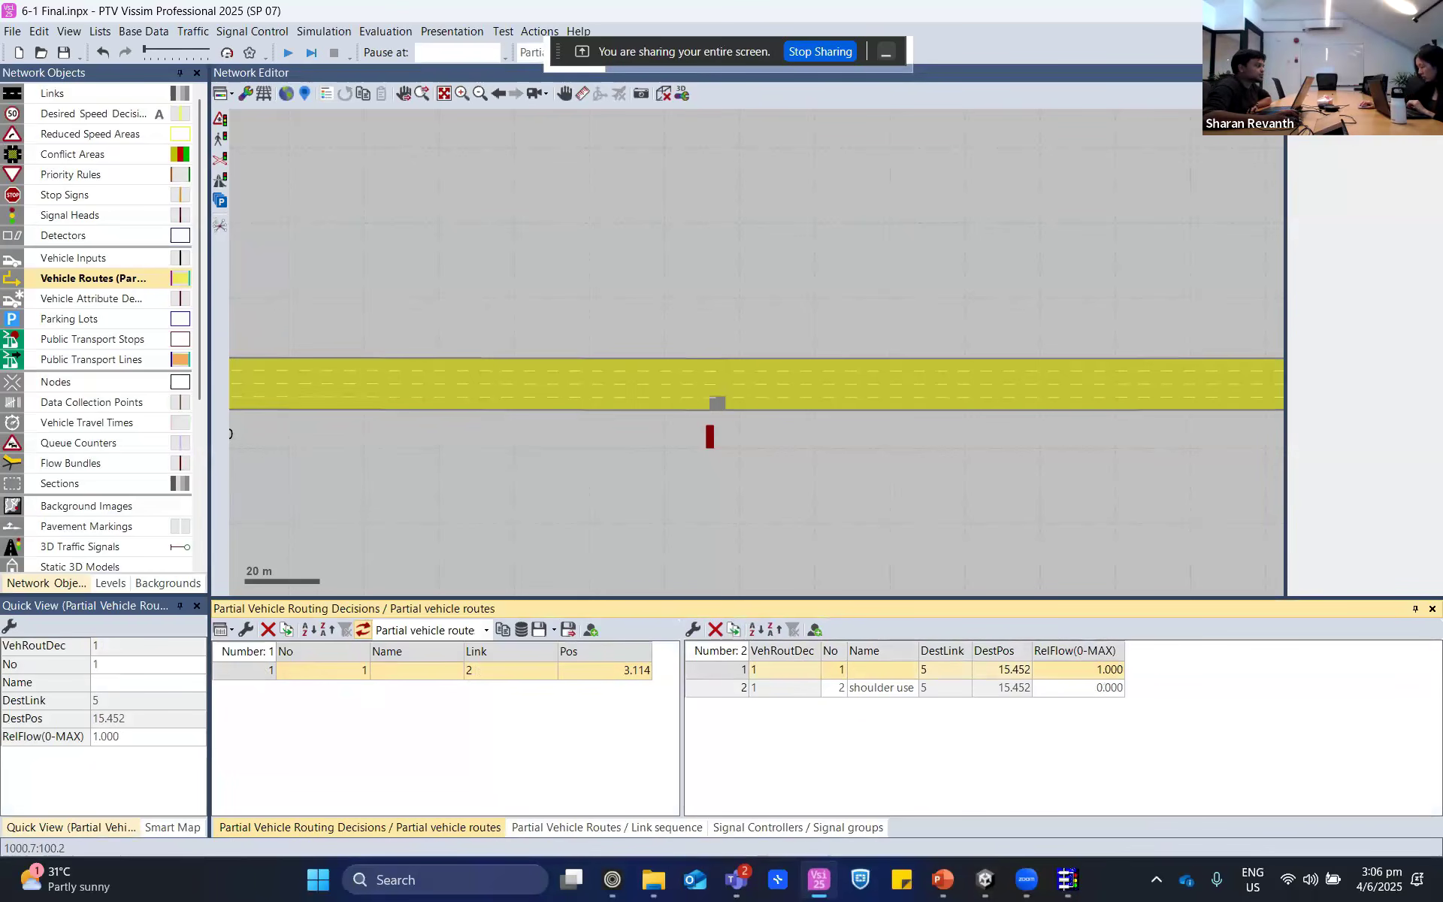
left_click(819, 879)
left_click(1067, 883)
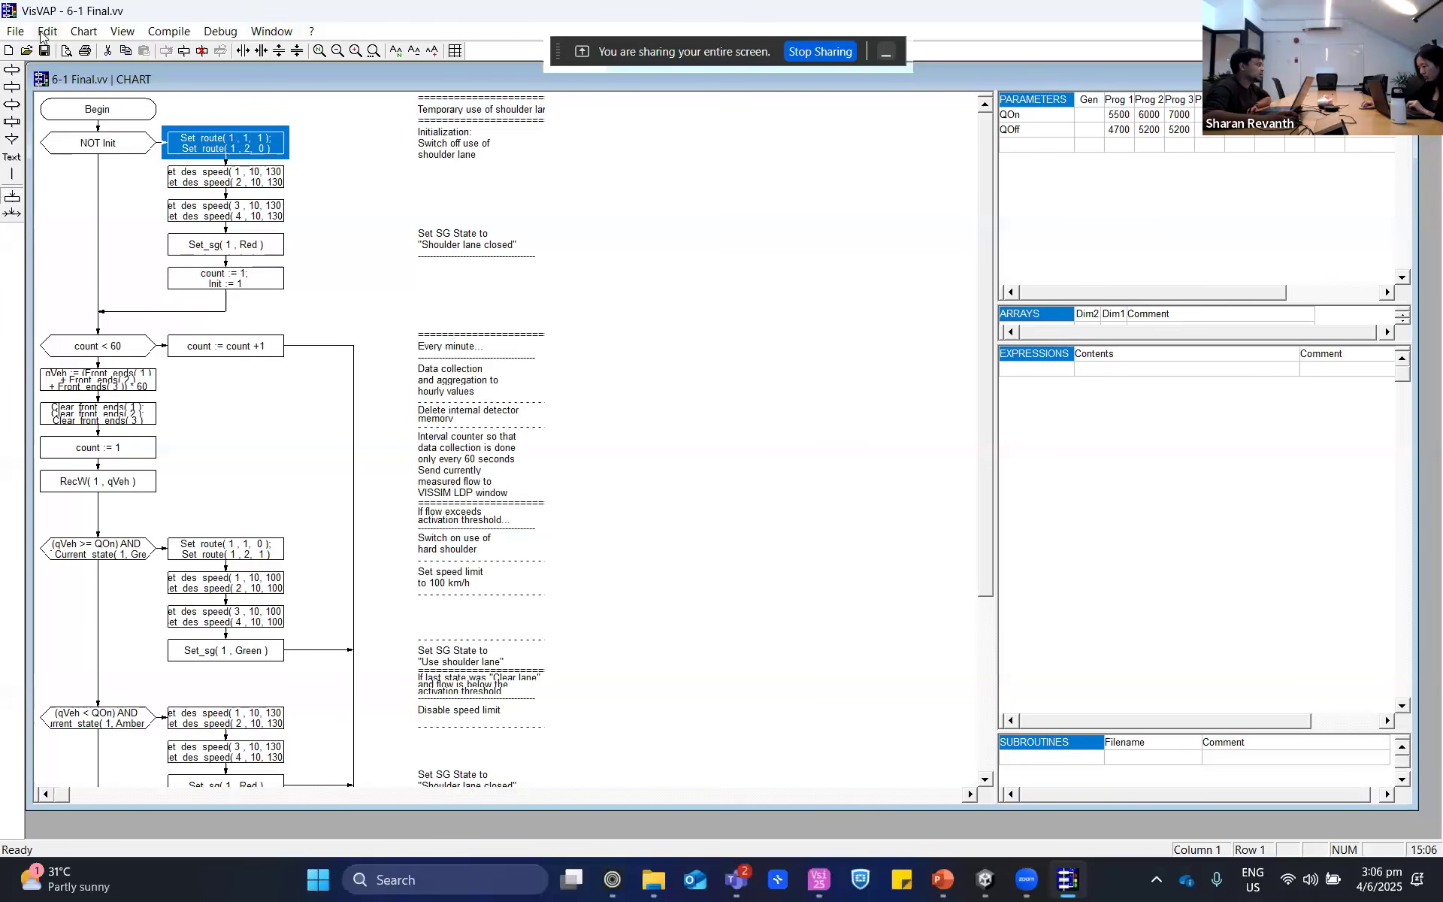
left_click(15, 31)
mouse_move(121, 31)
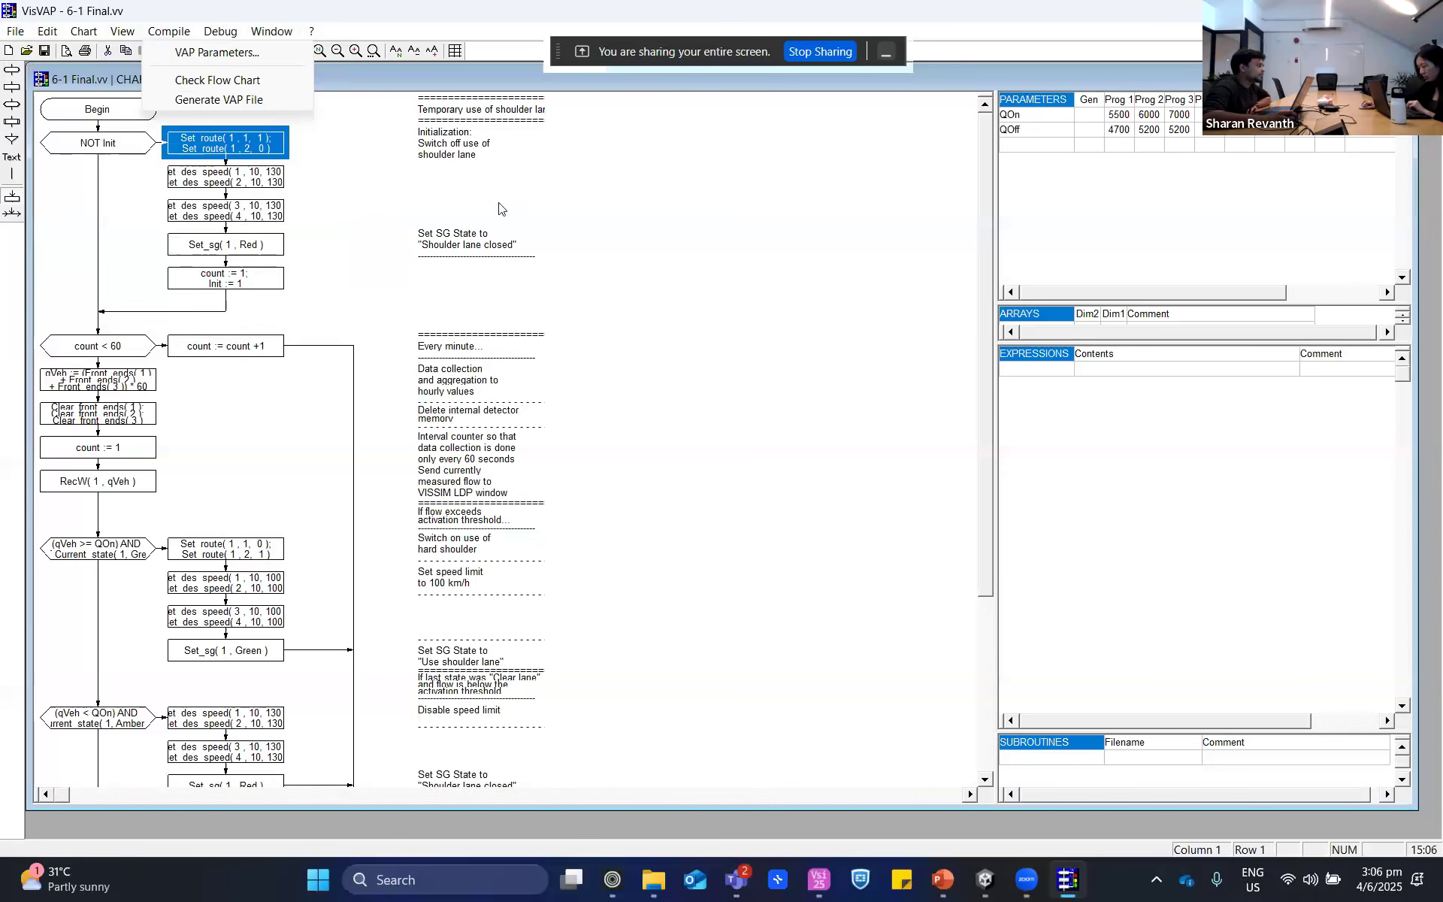
left_click(286, 190)
right_click(507, 215)
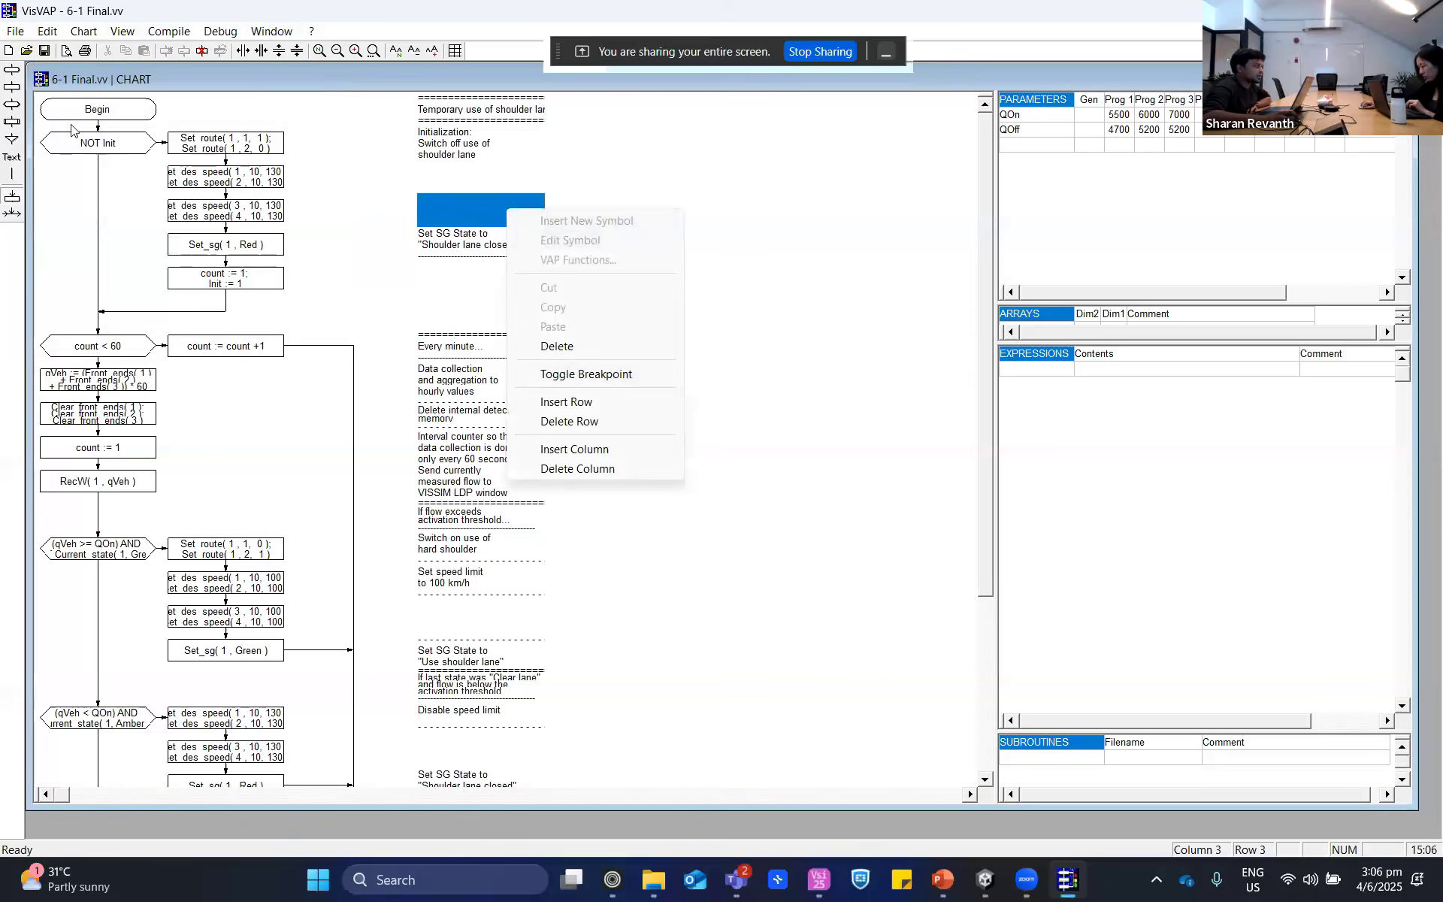
- Open the NOT Init branch's Set_route block for editing and bring up the VAP Functions list for it
left_click(215, 146)
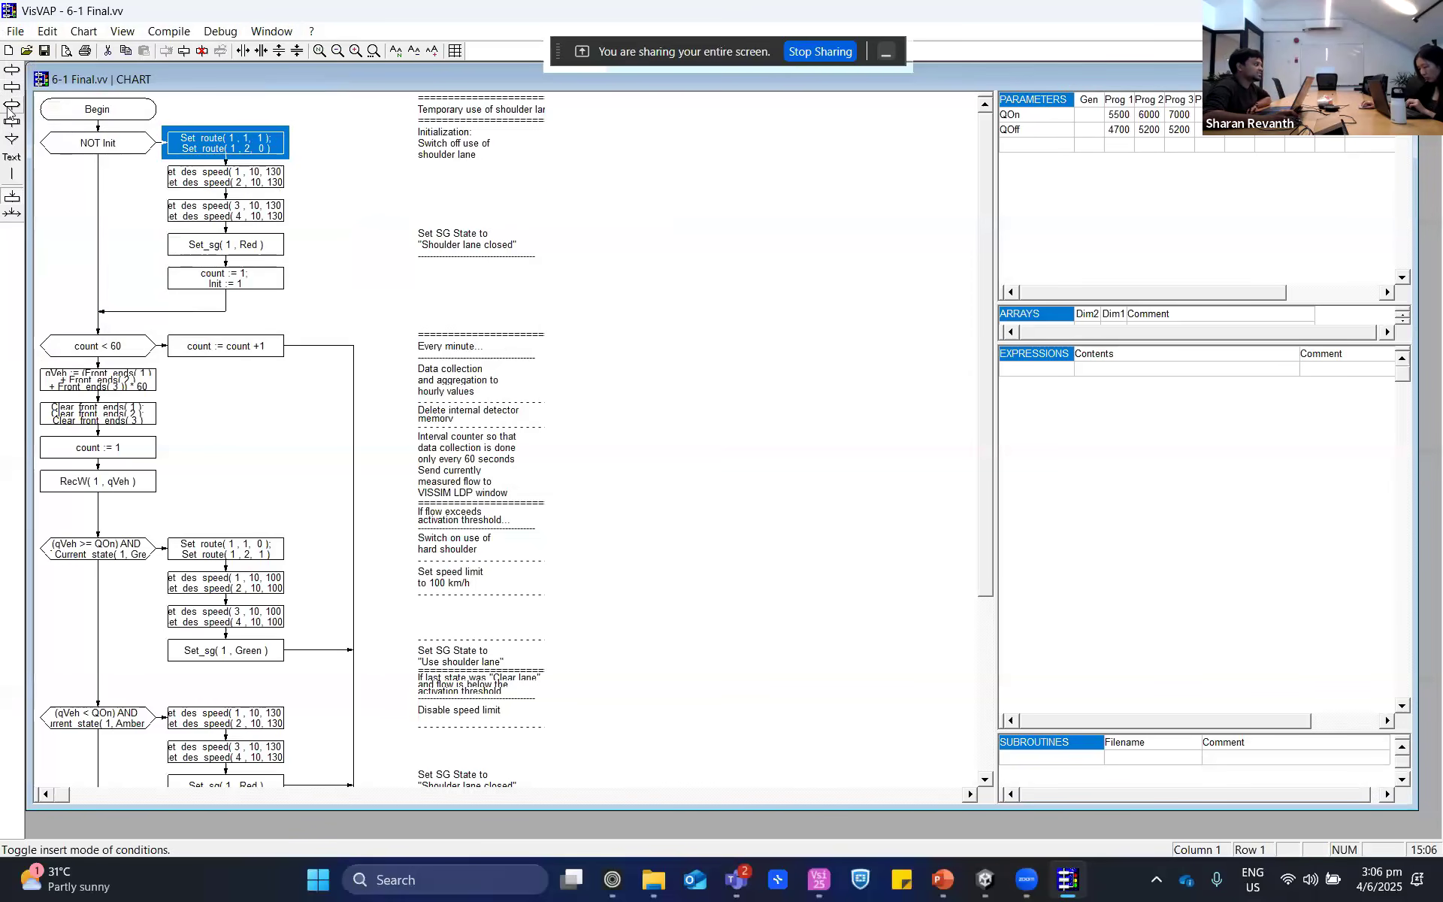
double_click(242, 150)
right_click(256, 146)
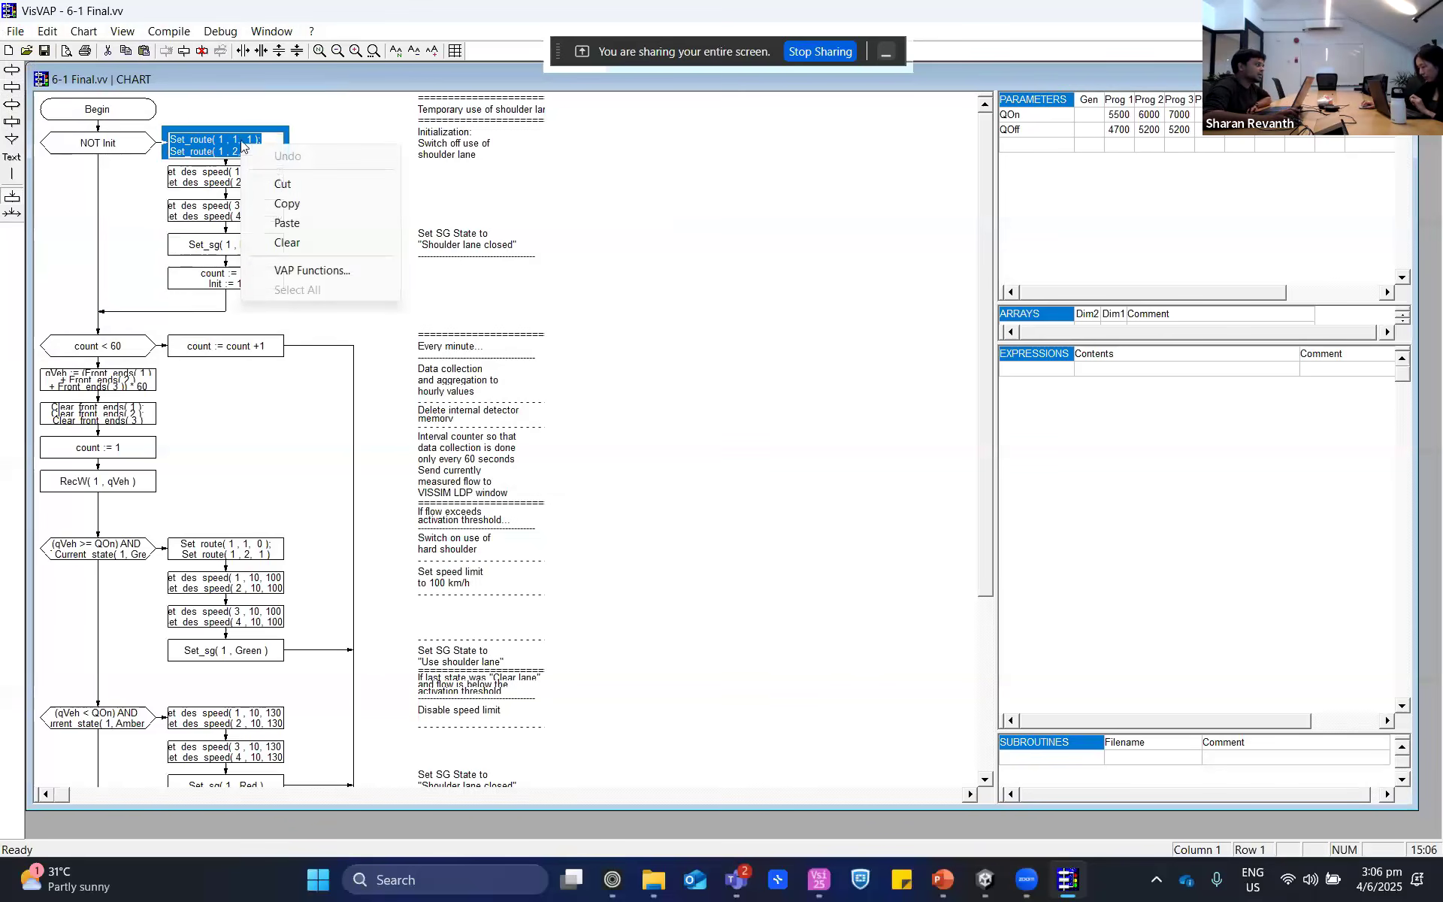
left_click(304, 271)
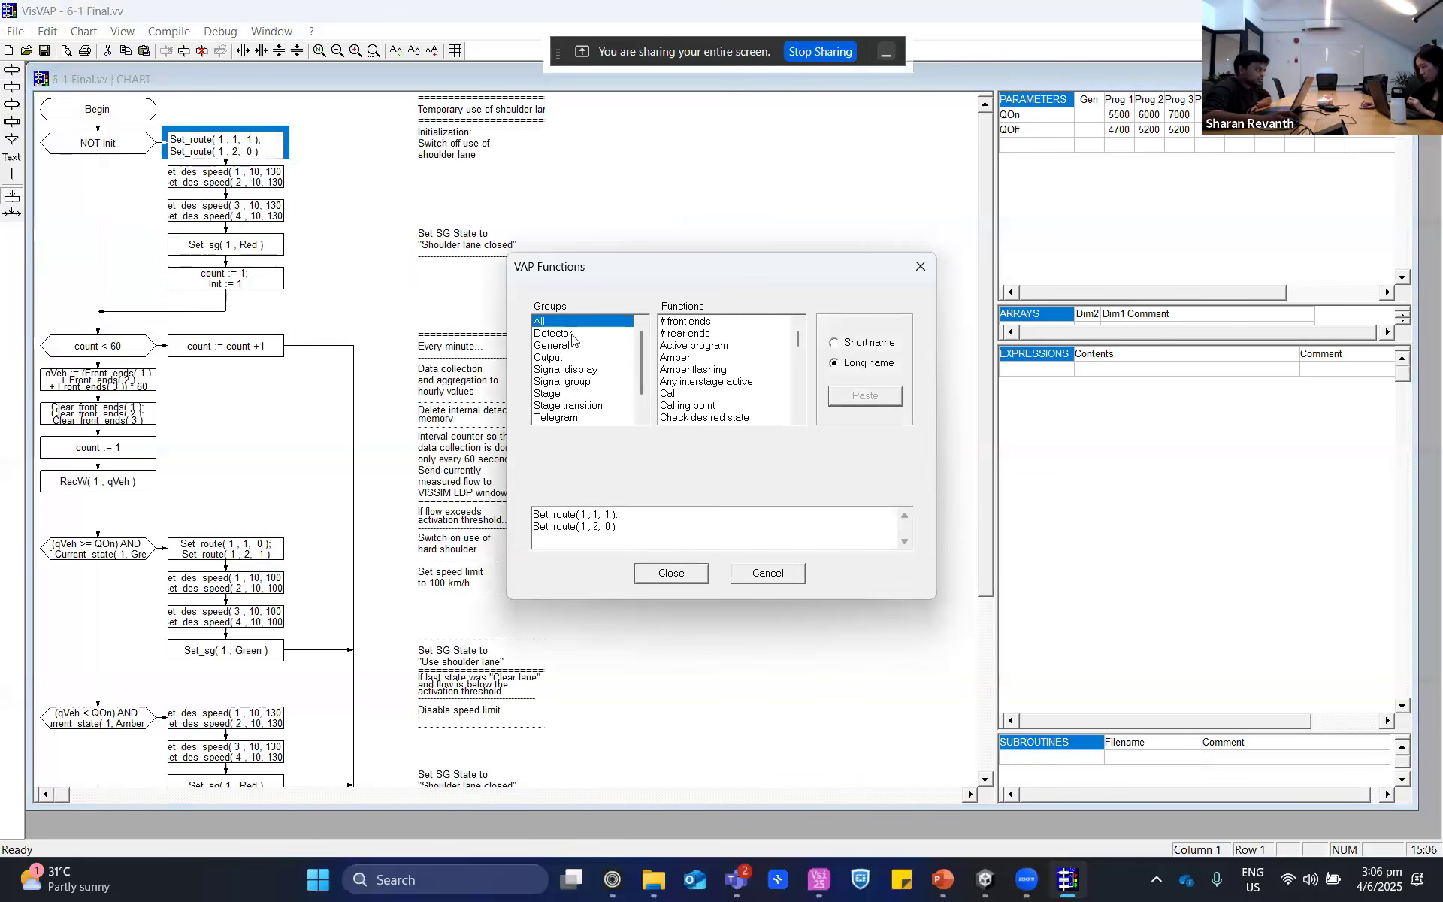
- Look up the Set route function's description, compare it with the block's second Set_route line, and close the function list
scroll(580, 406, "down", 1)
scroll(582, 376, "up", 1)
scroll(704, 379, "down", 15)
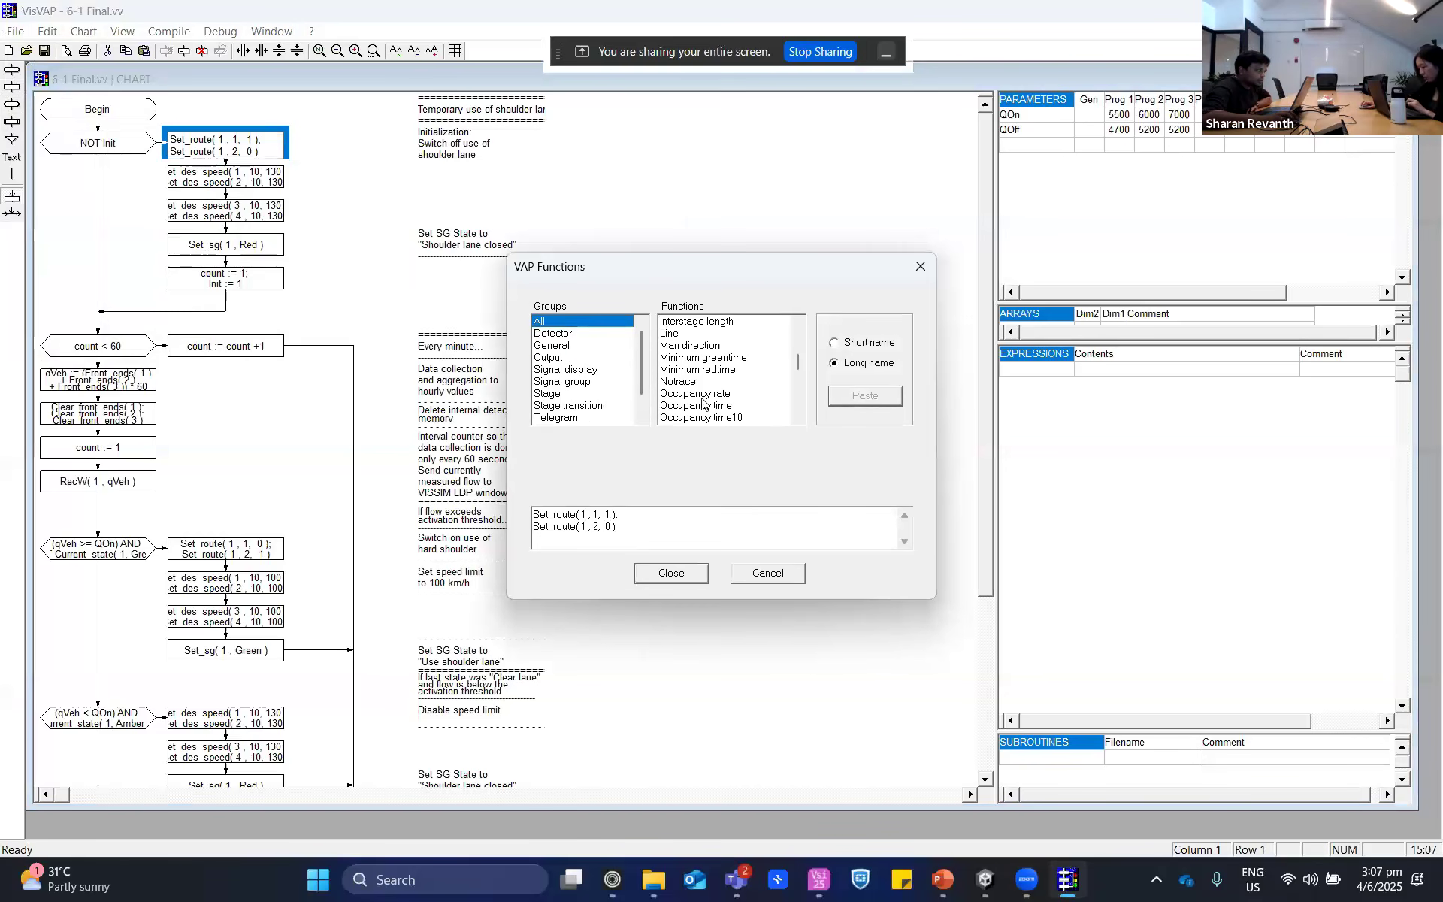
scroll(692, 419, "down", 10)
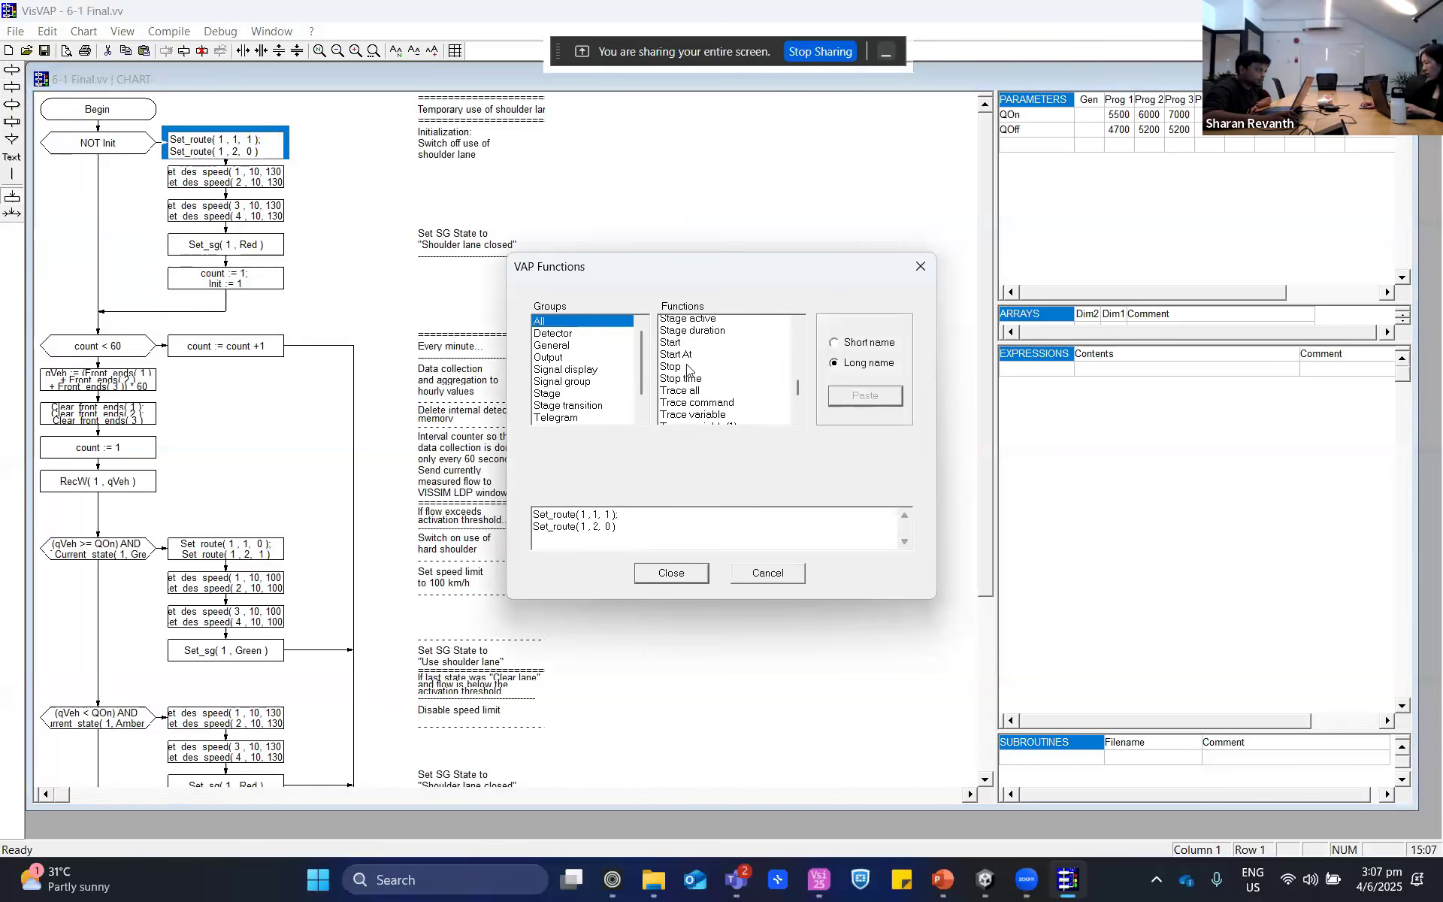
scroll(690, 361, "up", 2)
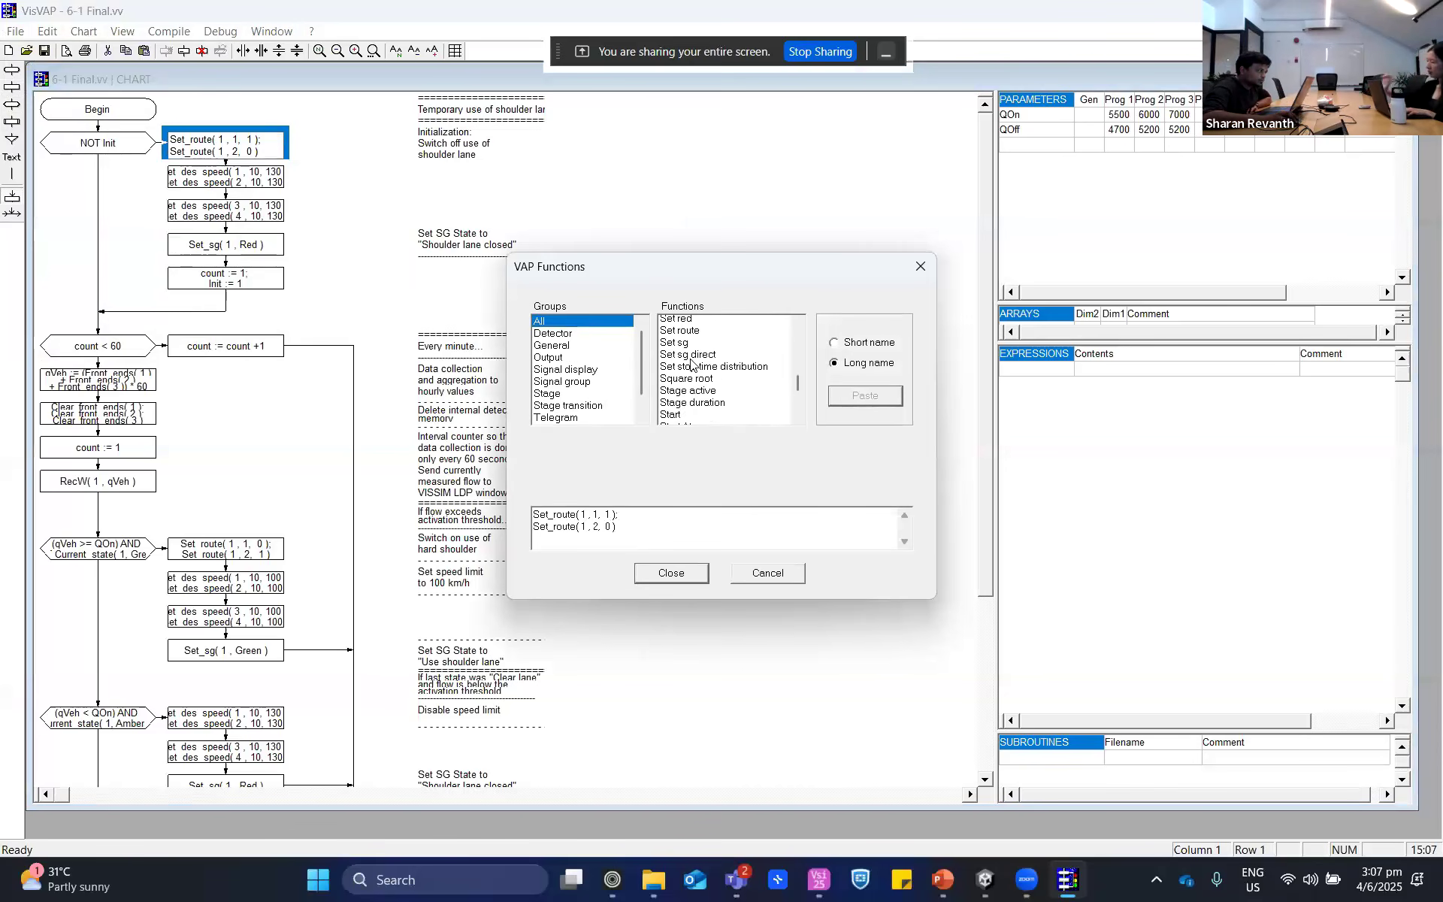
left_click(687, 358)
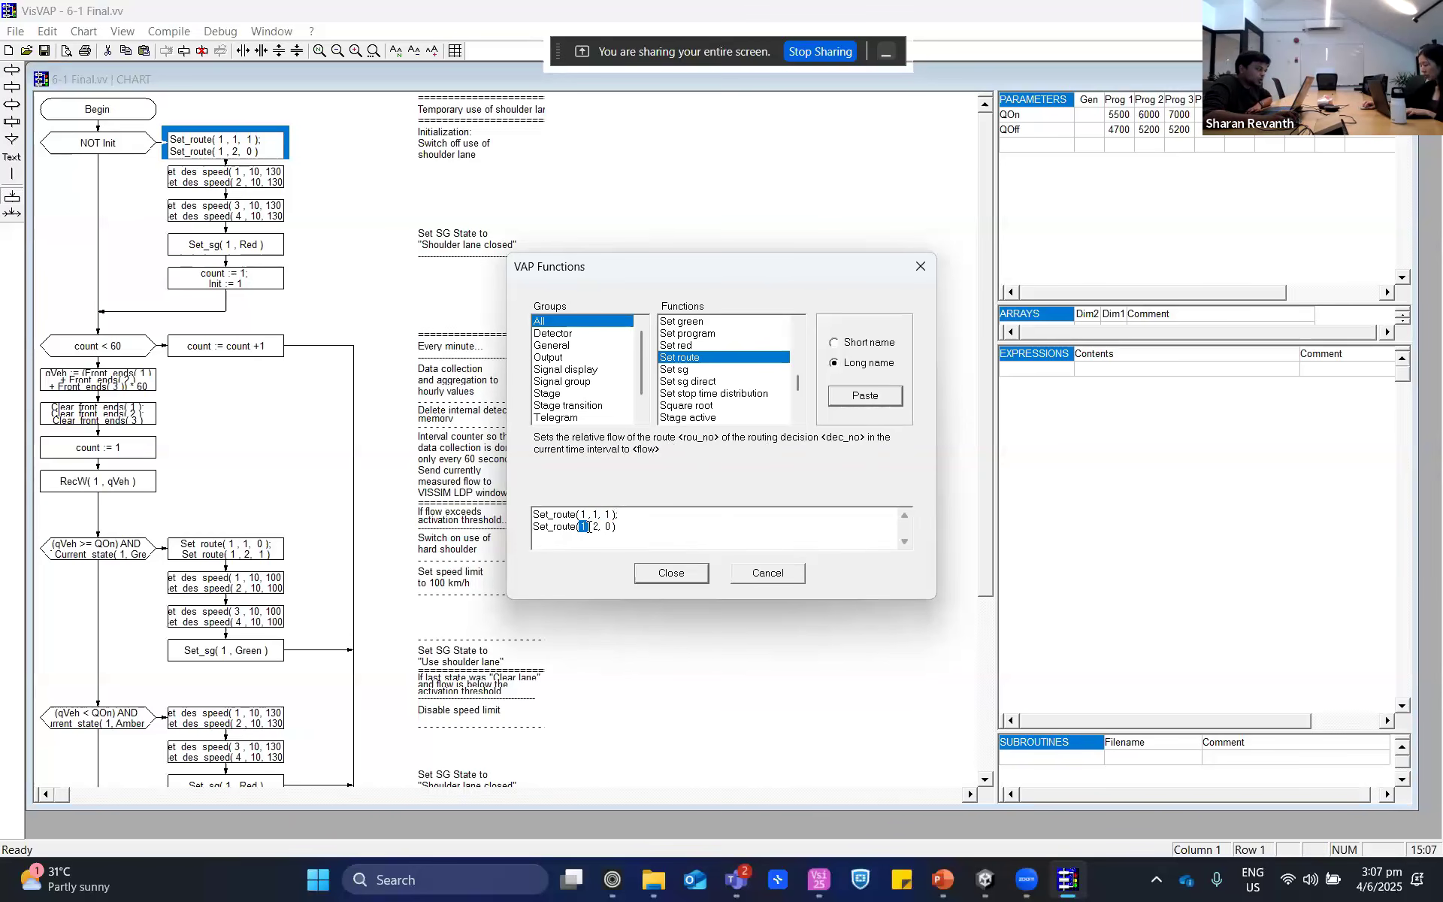
left_click_drag(592, 527, 605, 527)
left_click(671, 574)
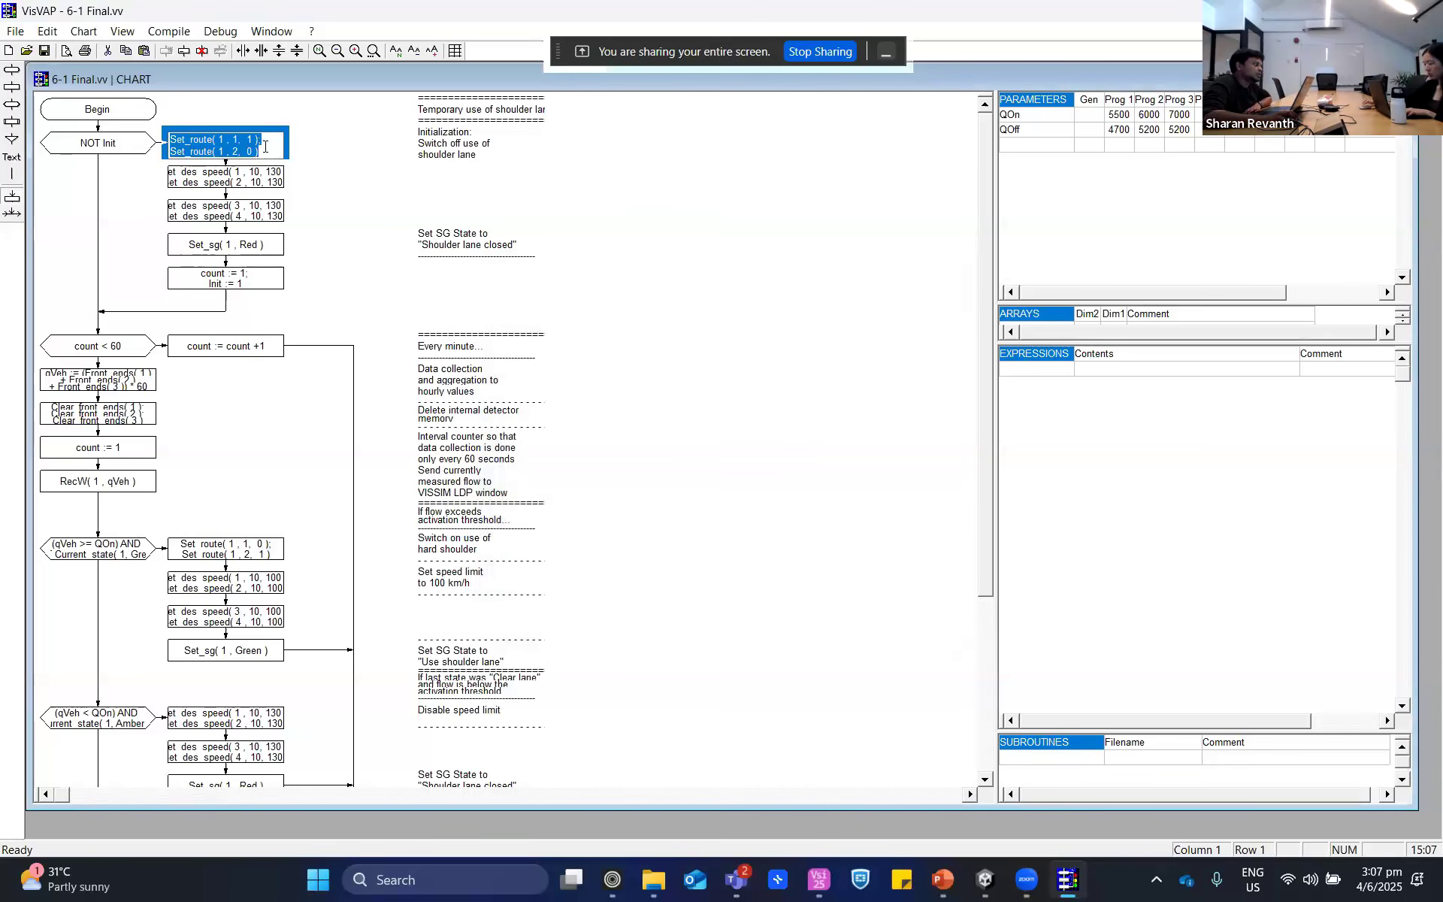
- Select the NOT Init branch's Set_des_speed block for decisions 1 and 2, then switch to PowerPoint and highlight "Variable Speed Limits" in the slide title
left_click(214, 185)
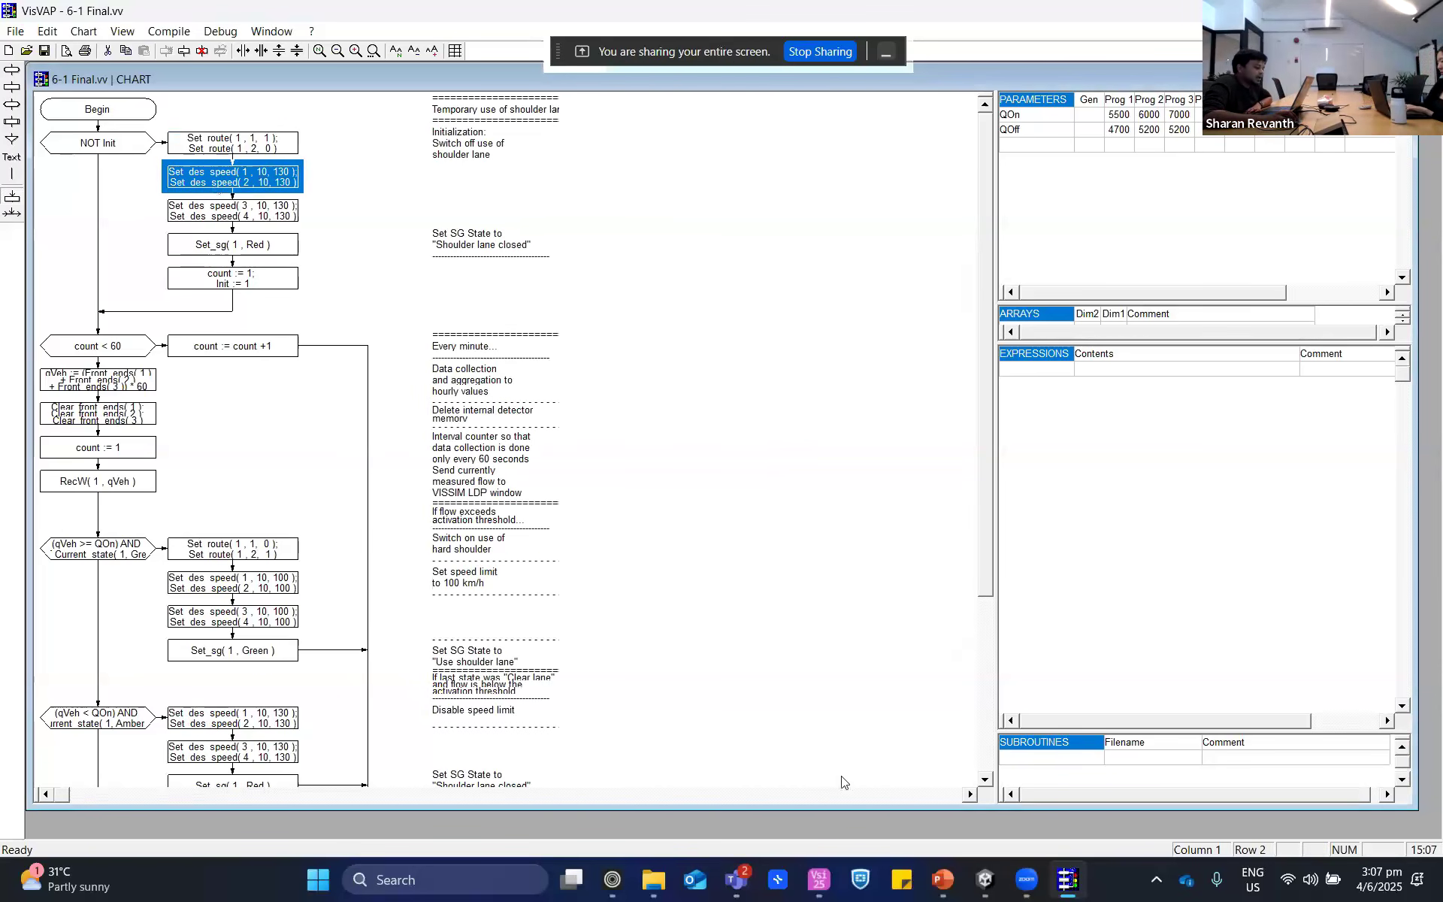
left_click(814, 892)
left_click(942, 882)
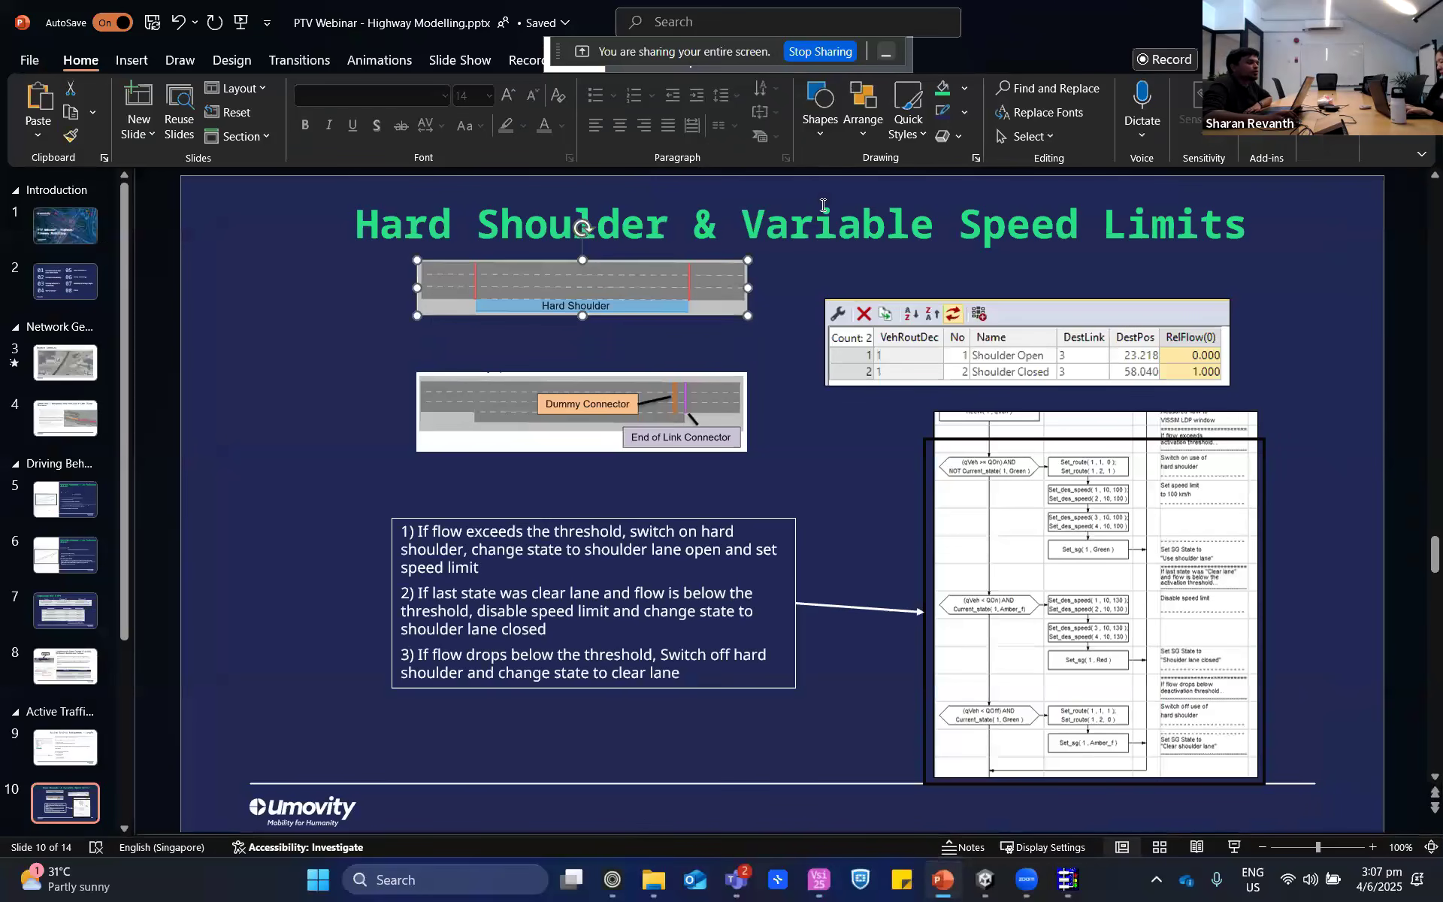
left_click_drag(743, 224, 1252, 225)
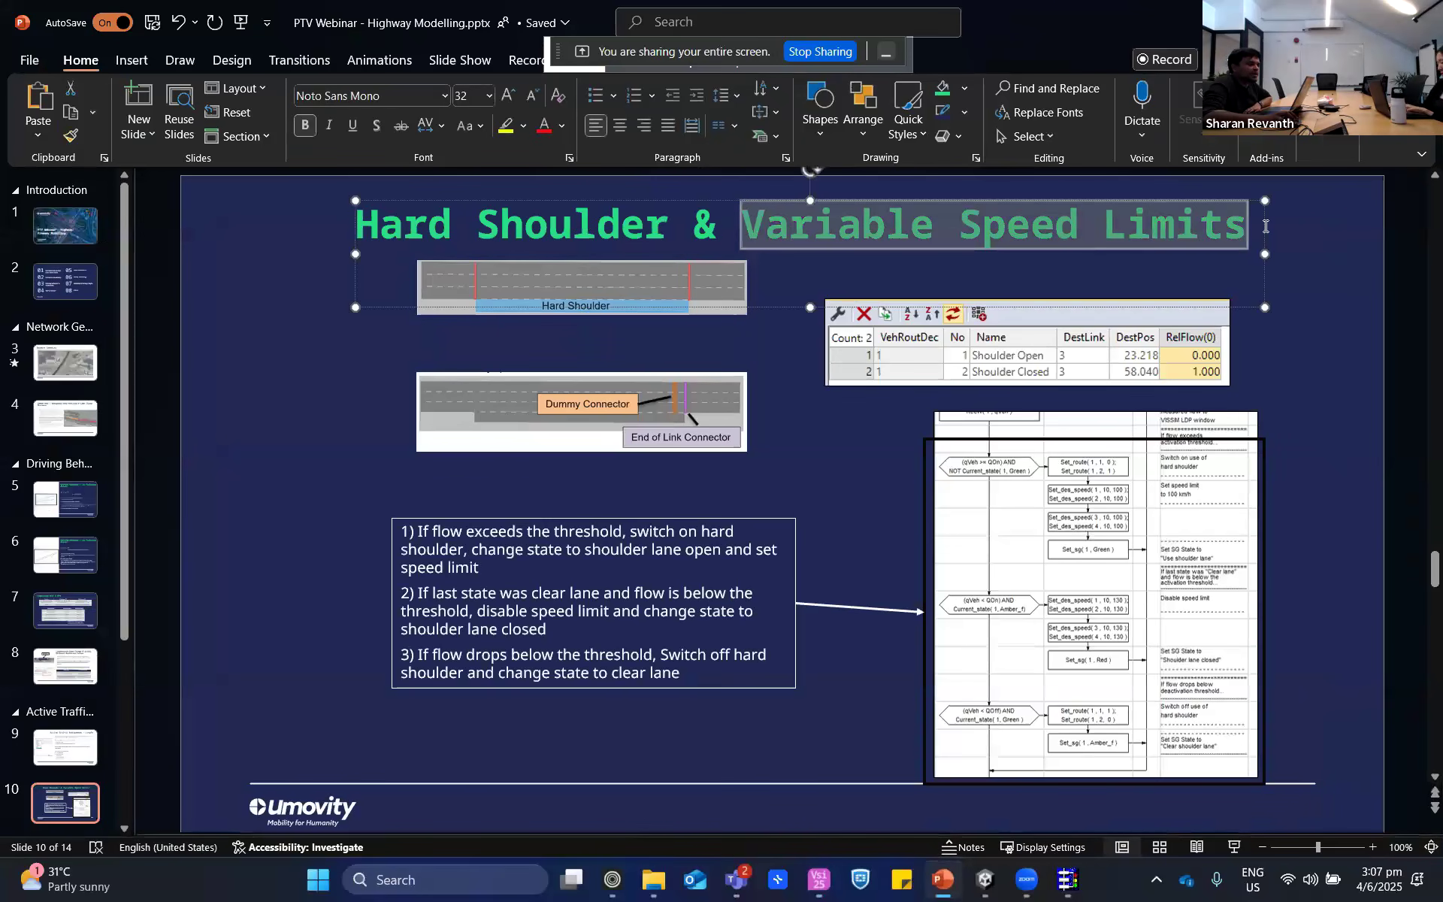
left_click(1295, 231)
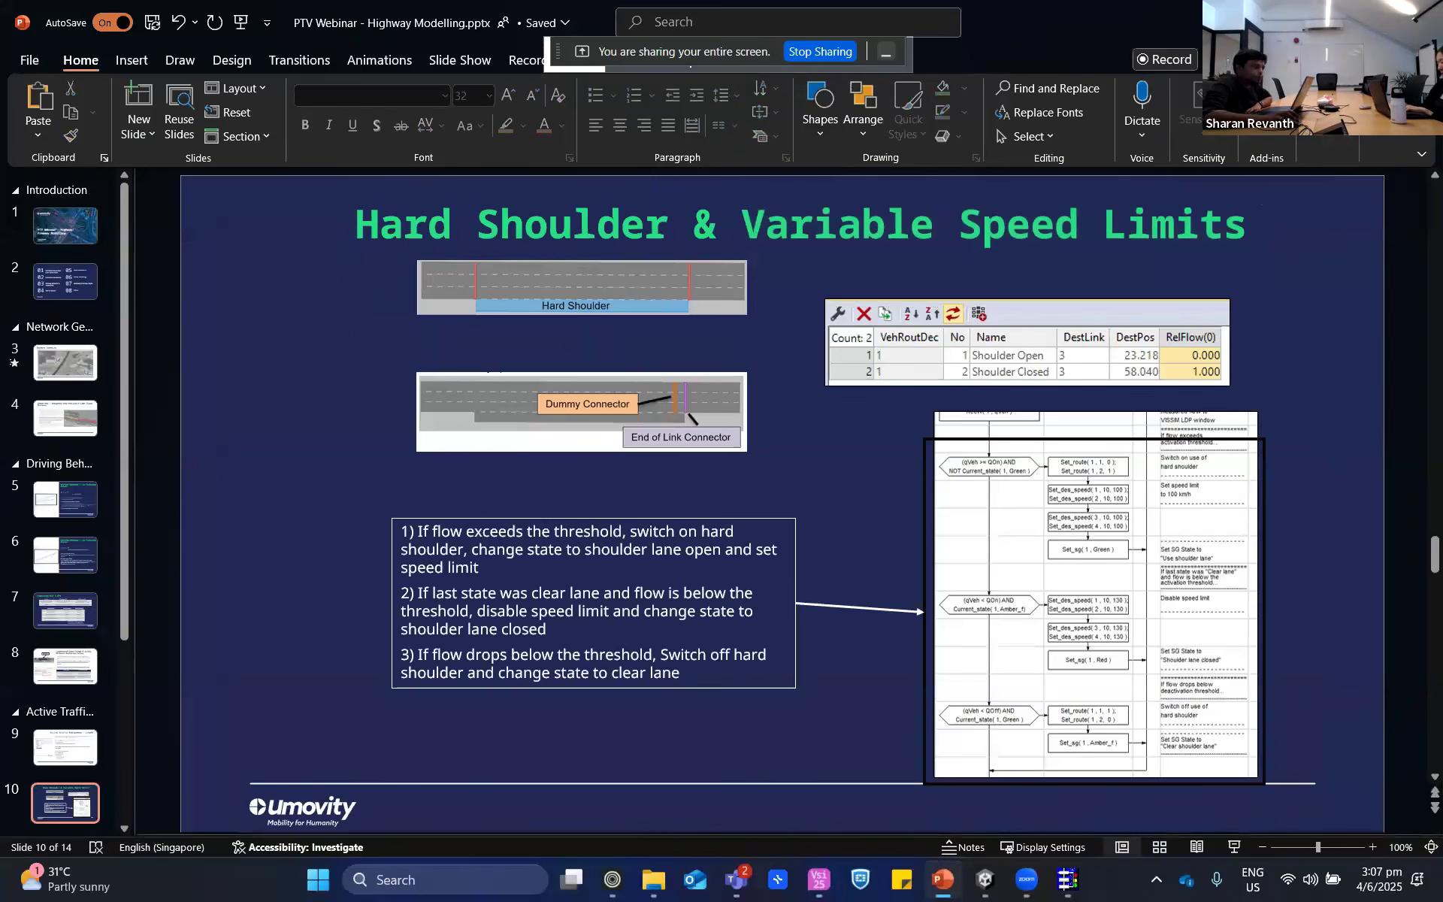
- Switch back through PTV Vissim to VisVAP and select the NOT Init branch's Set_des_speed block for decisions 3 and 4
left_click(819, 880)
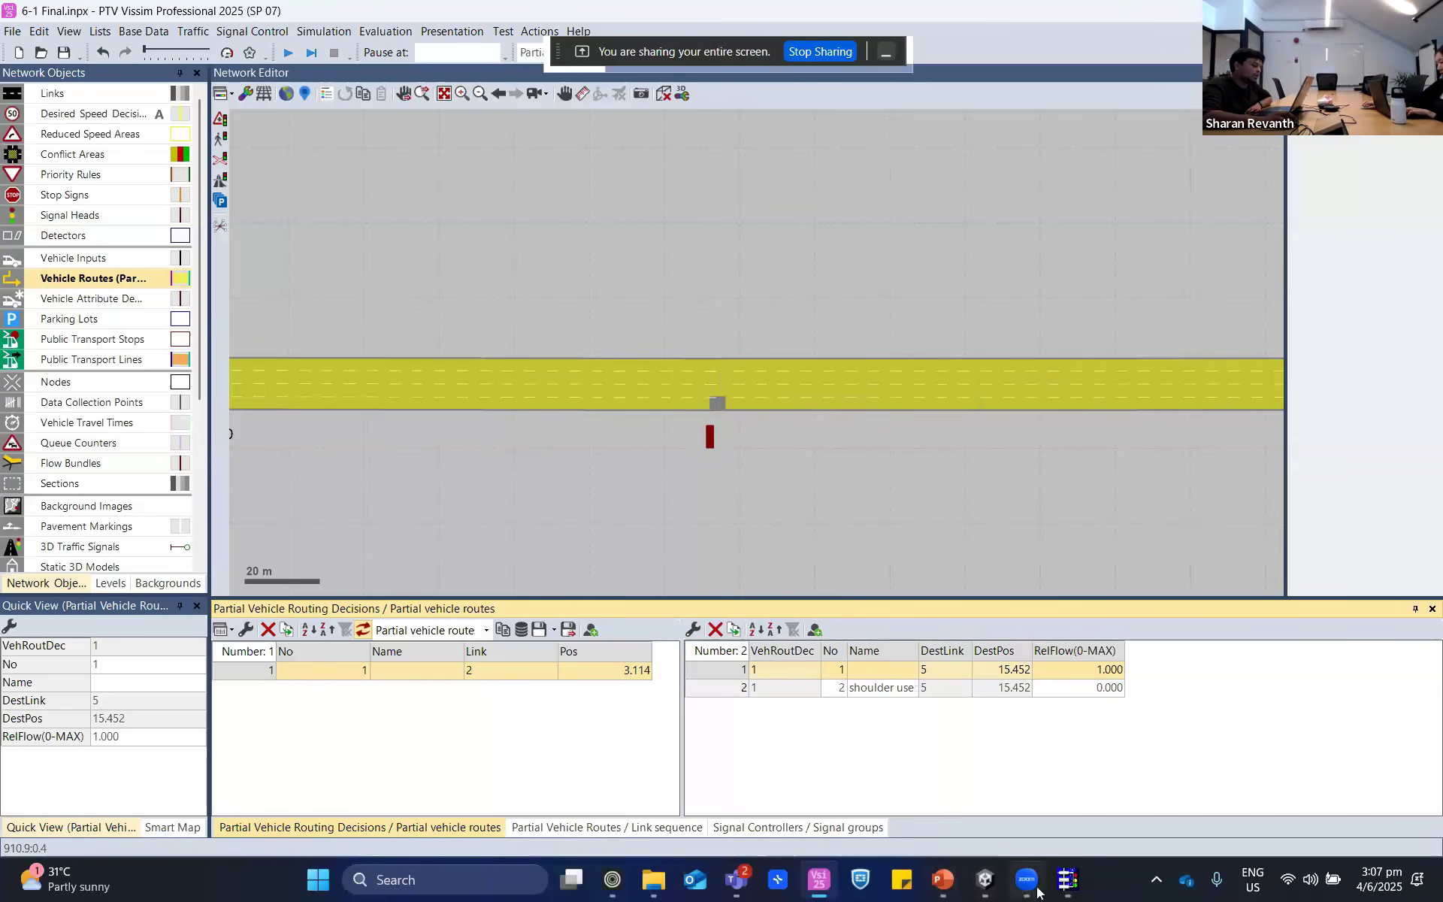
left_click(1068, 879)
left_click(239, 217)
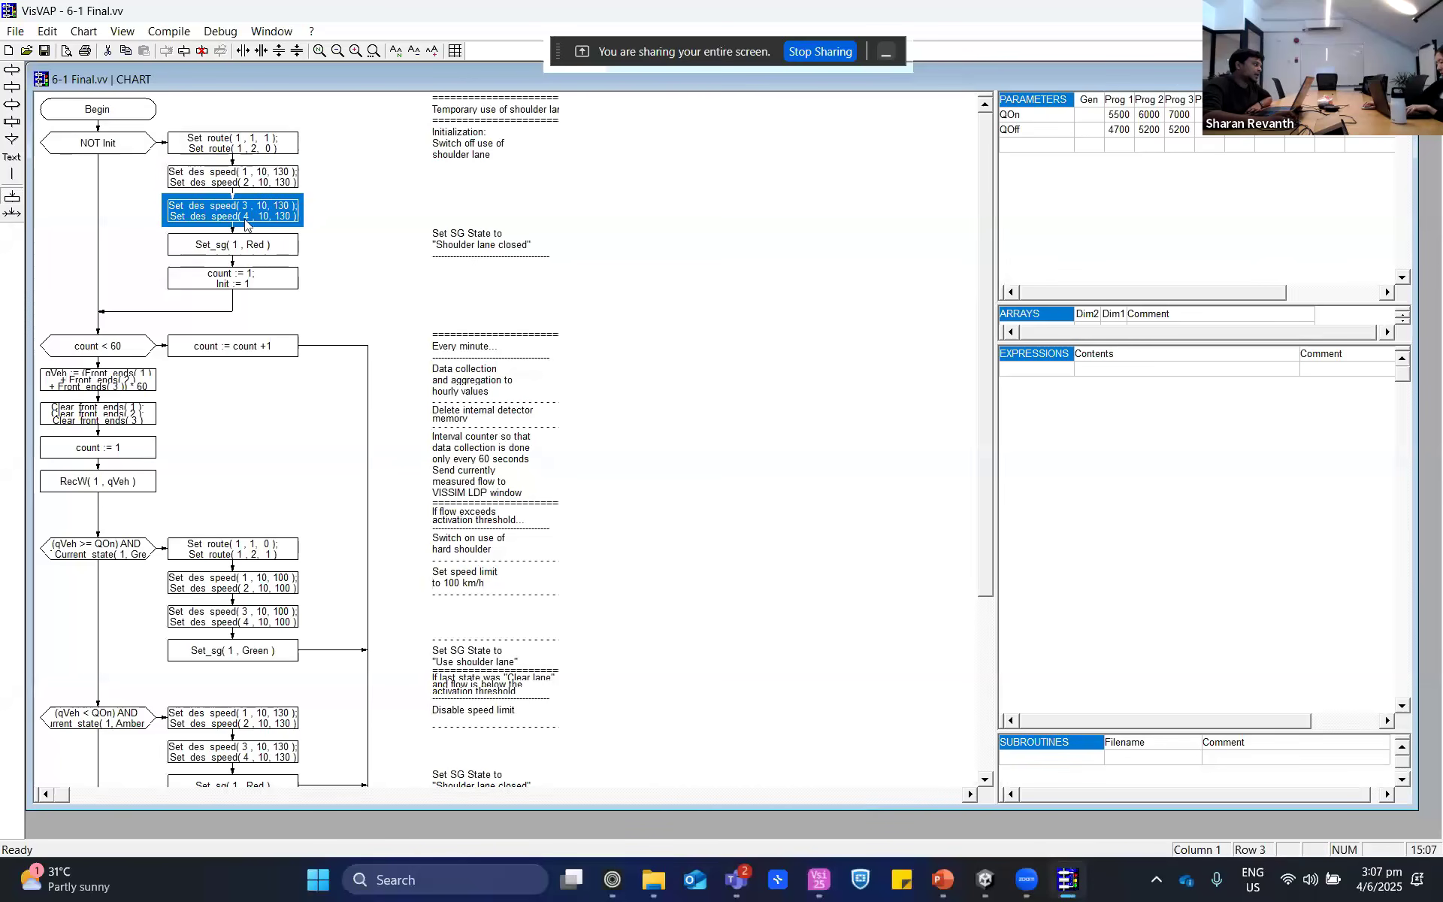
- Look up the Set desired speed function's description from the NOT Init branch's Set_des_speed block for decisions 1 and 2, then close the function list
left_click(254, 185)
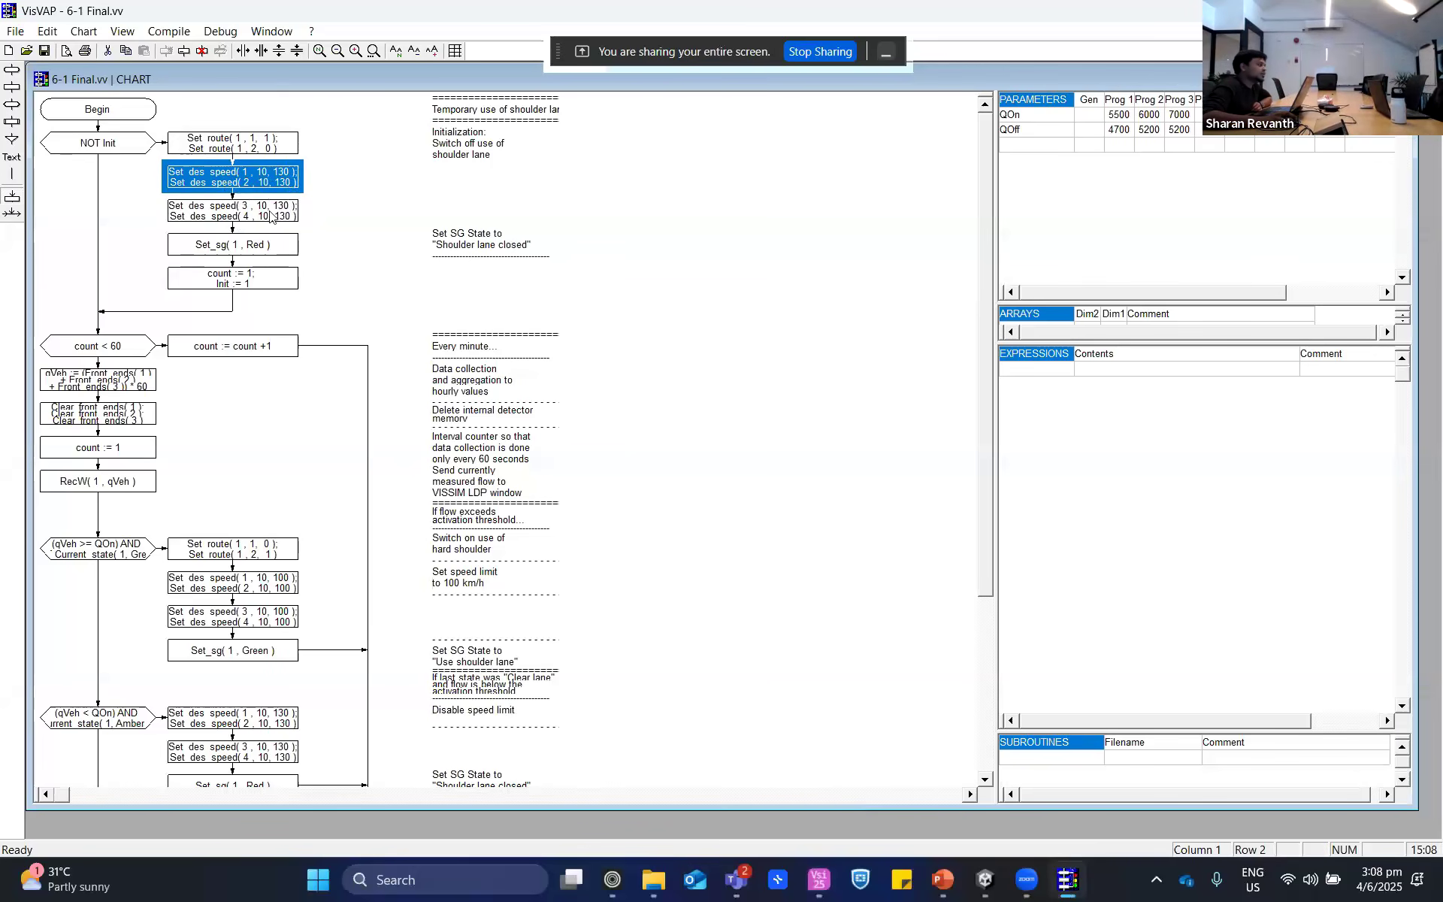
right_click(204, 173)
left_click(280, 302)
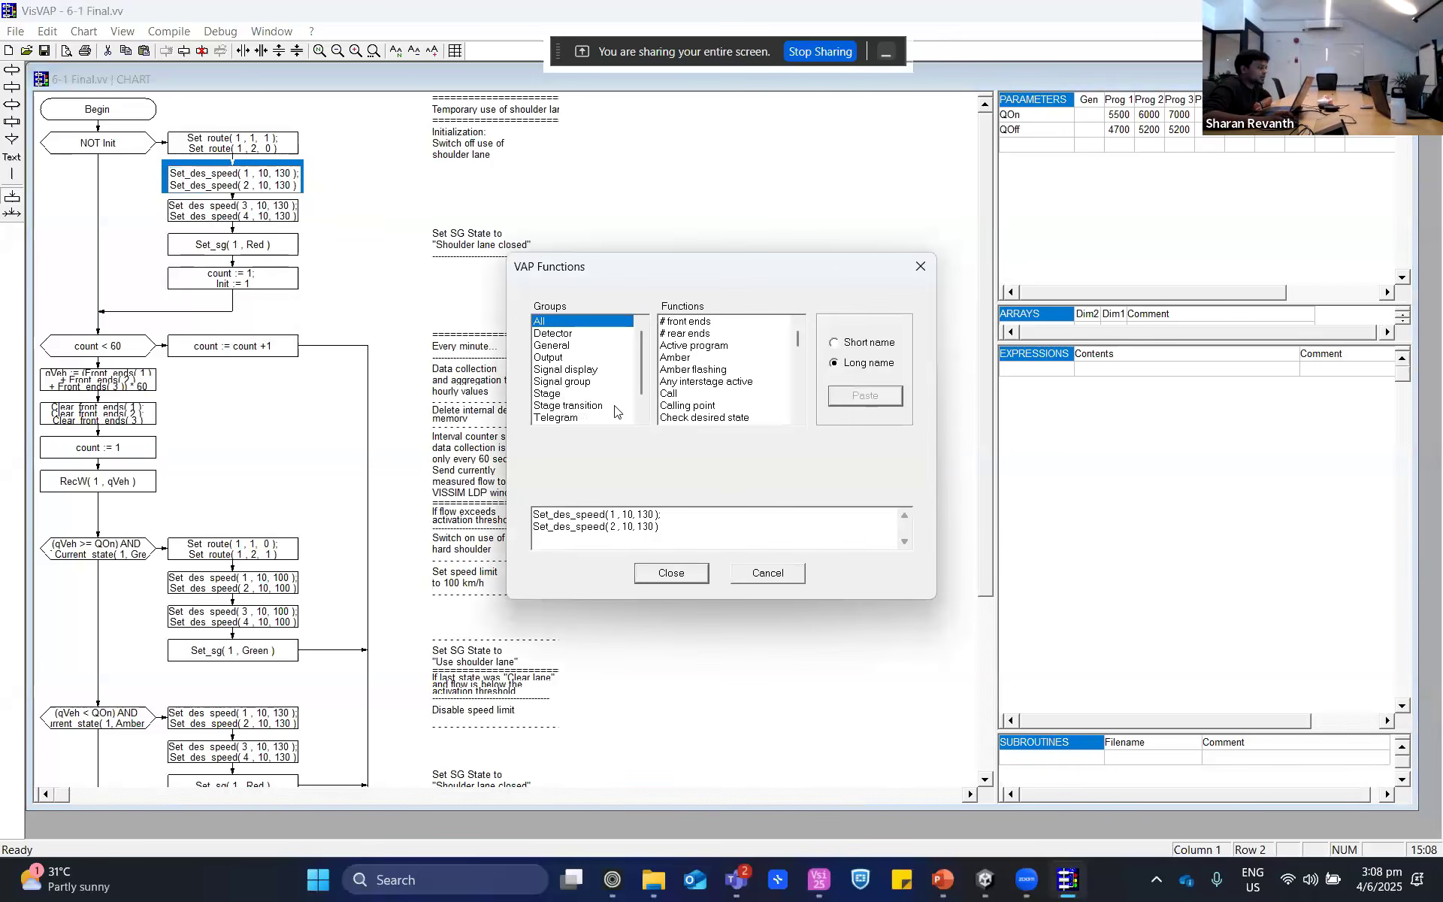
scroll(704, 376, "down", 15)
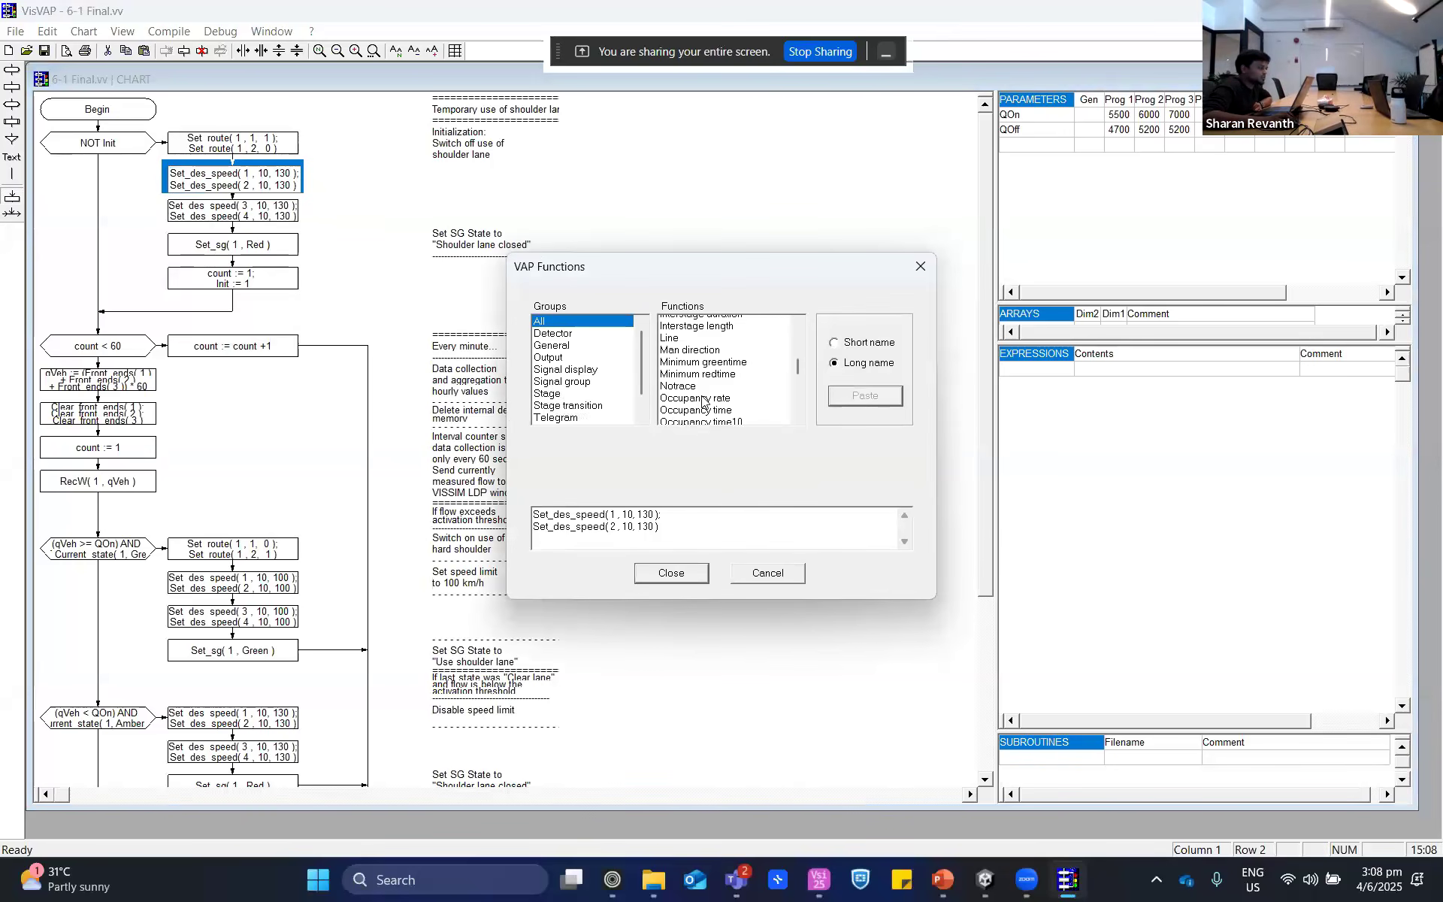
scroll(704, 399, "down", 5)
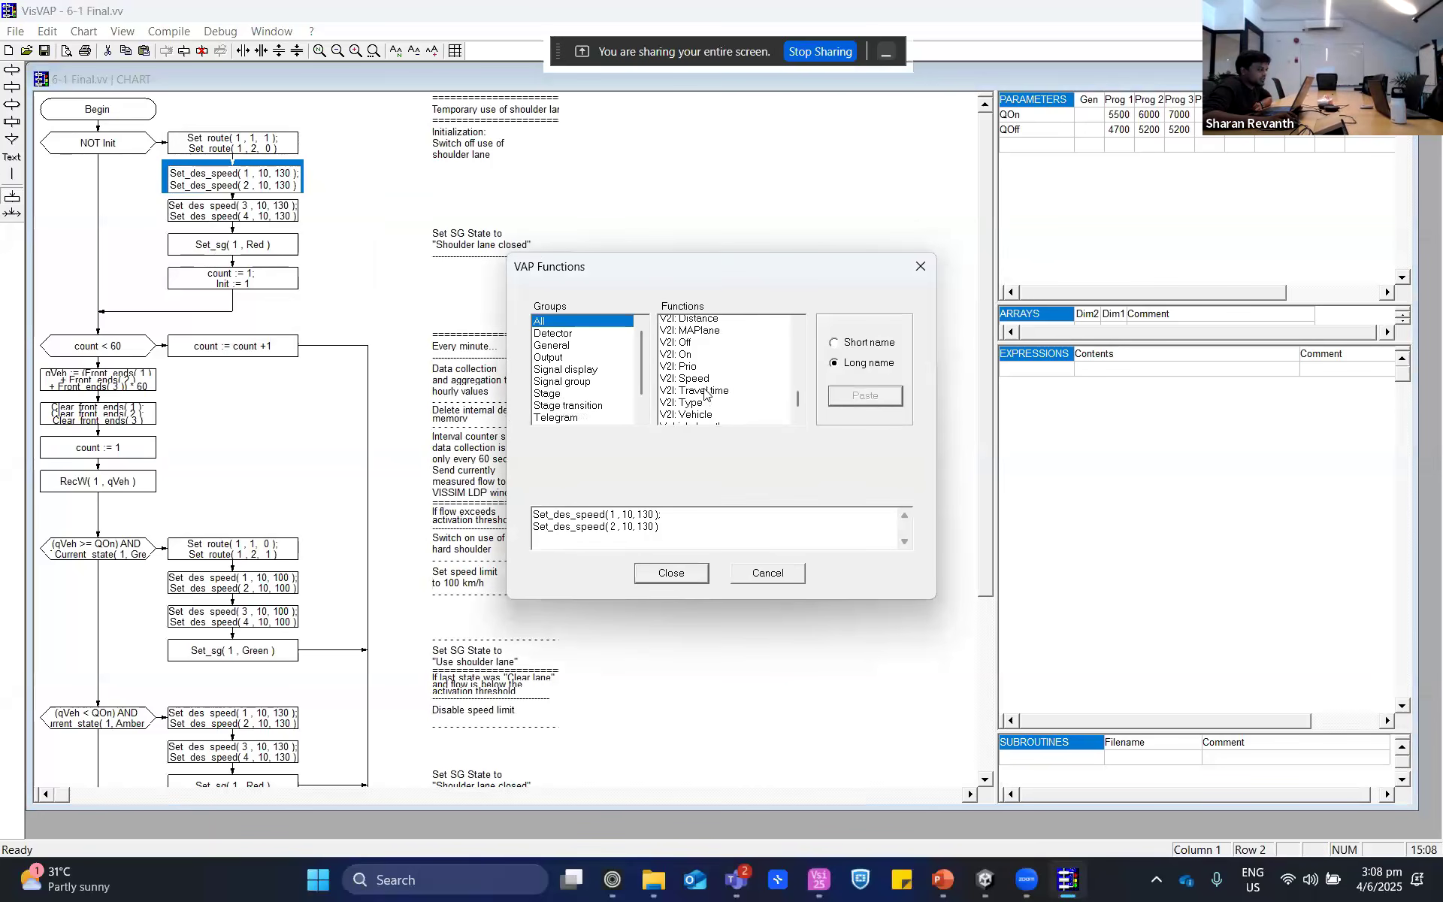
scroll(691, 365, "up", 2)
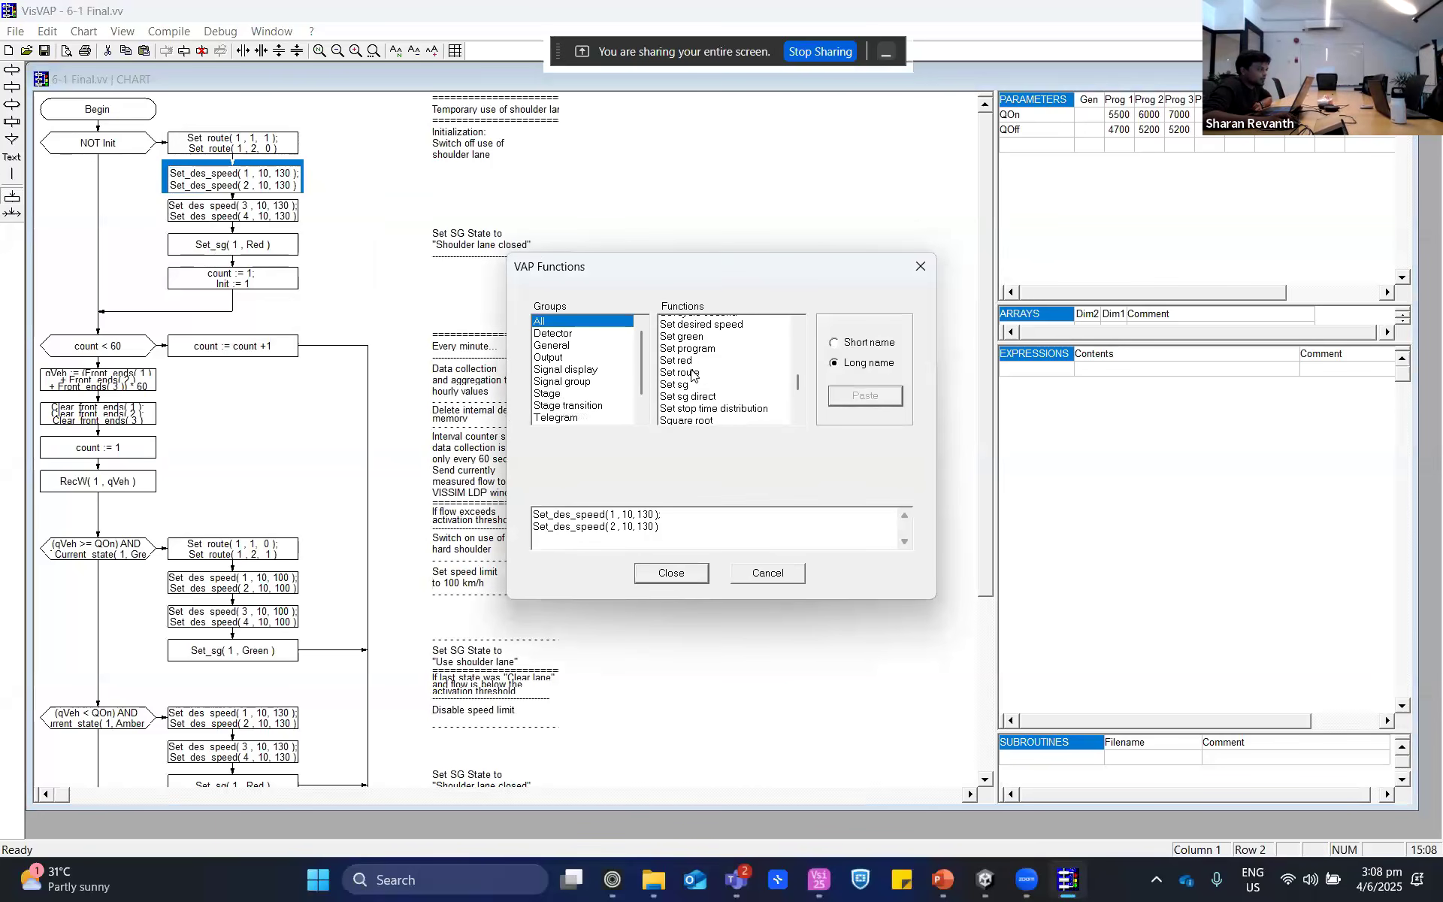
scroll(689, 385, "down", 1)
scroll(695, 380, "up", 2)
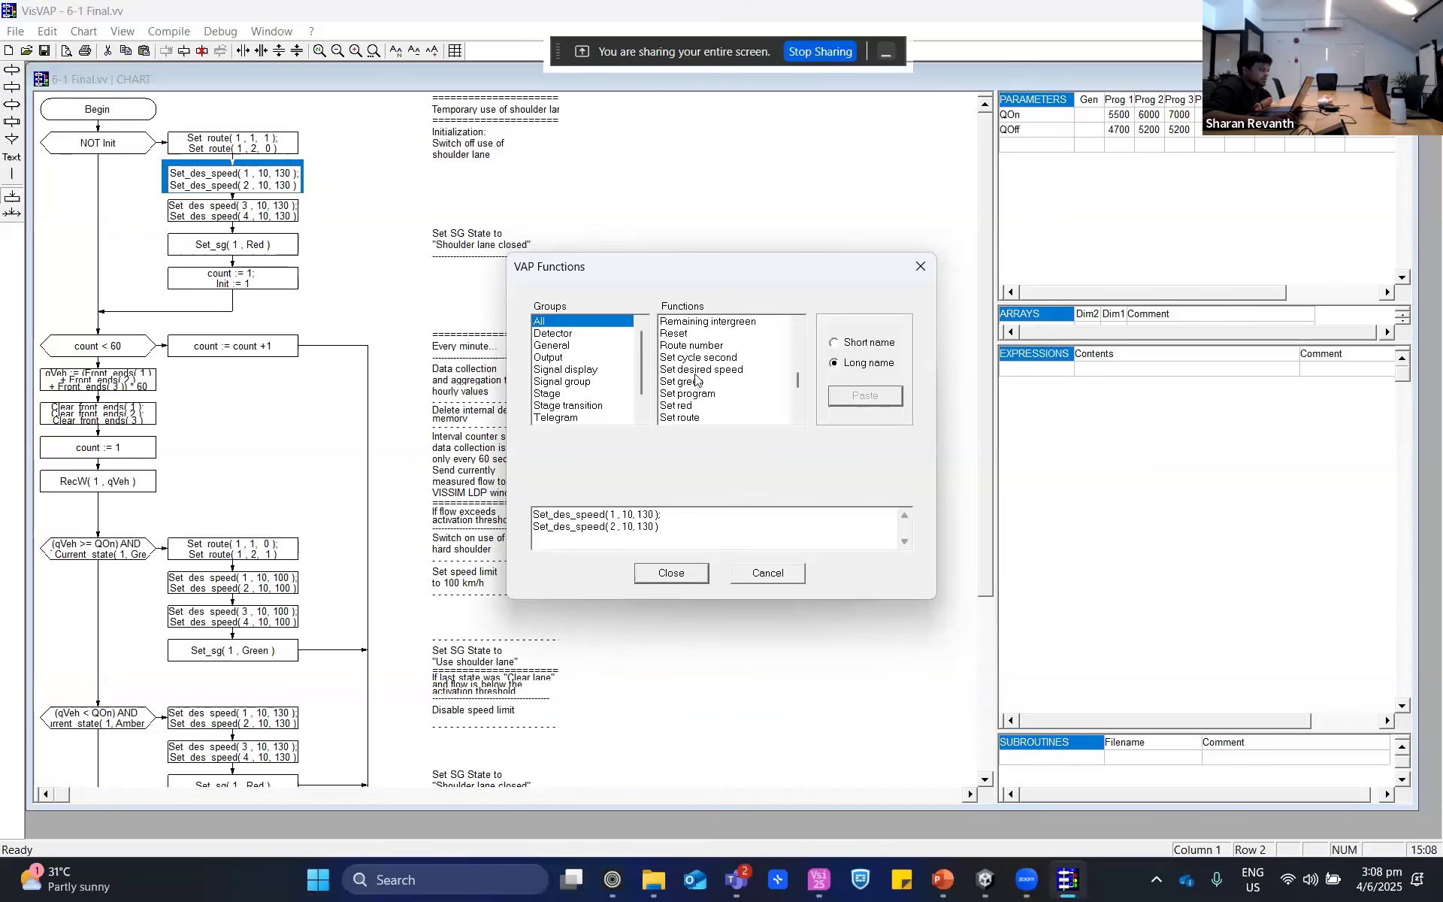
left_click(695, 372)
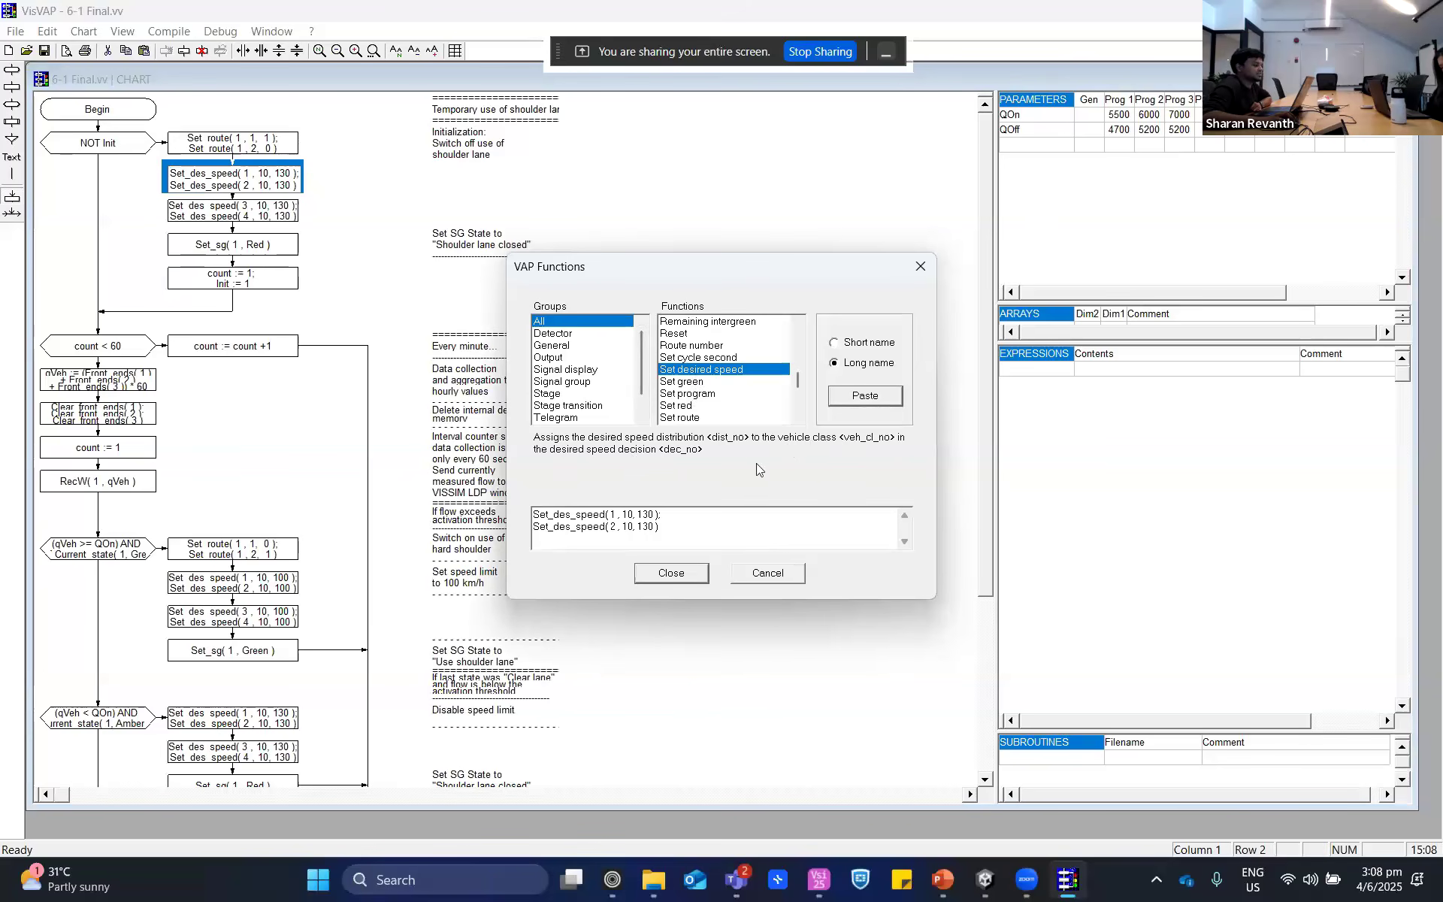
left_click(920, 266)
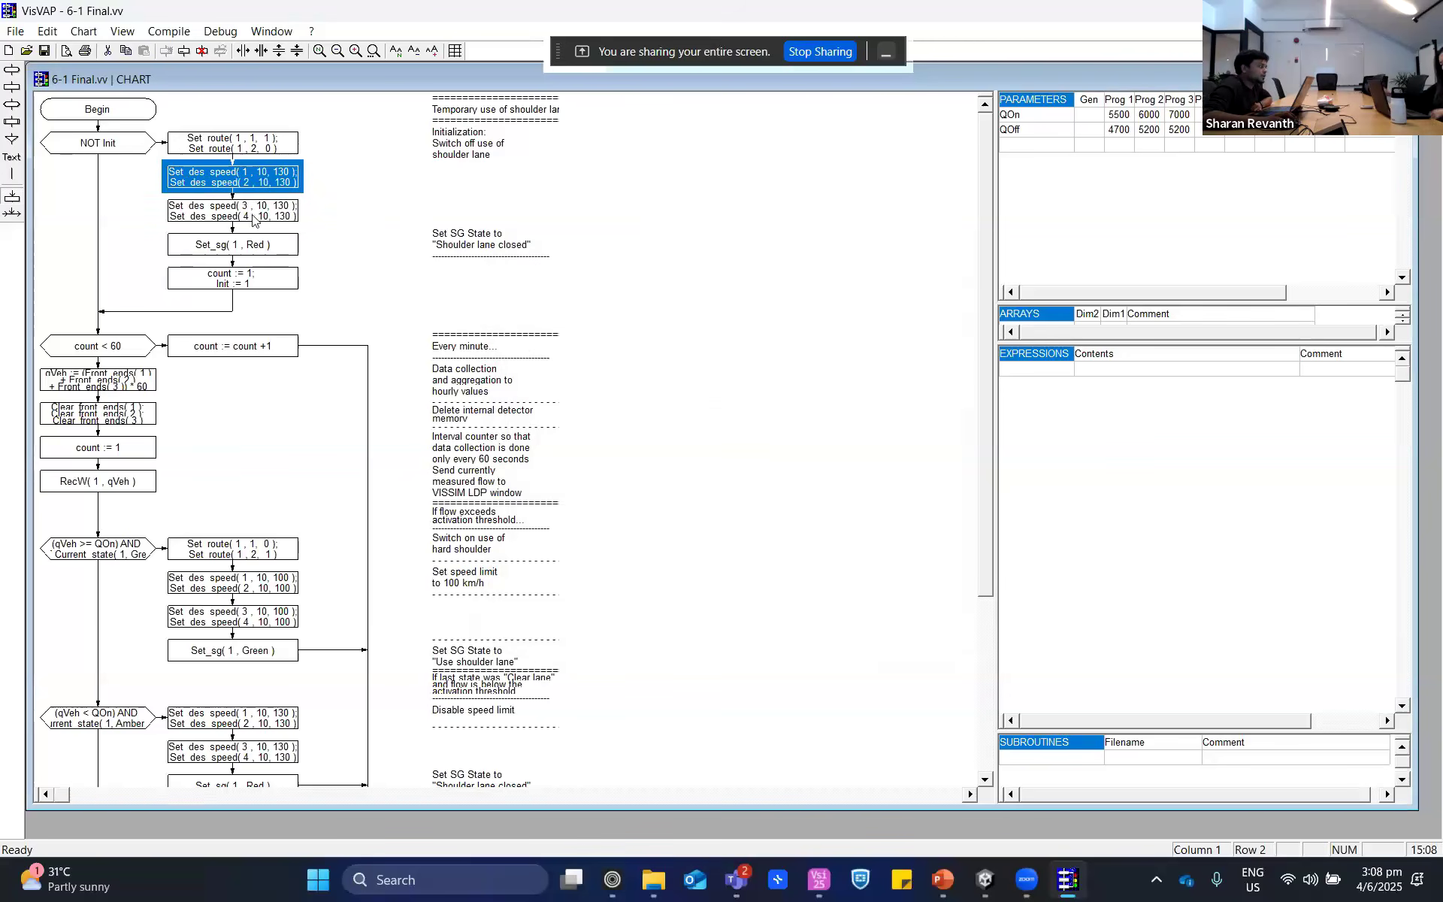
- Review the Set_des_speed block for decisions 3 and 4 and the Set_sg( 1 , Red ) block, then switch to PTV Vissim and inspect signal head 1
left_click(256, 221)
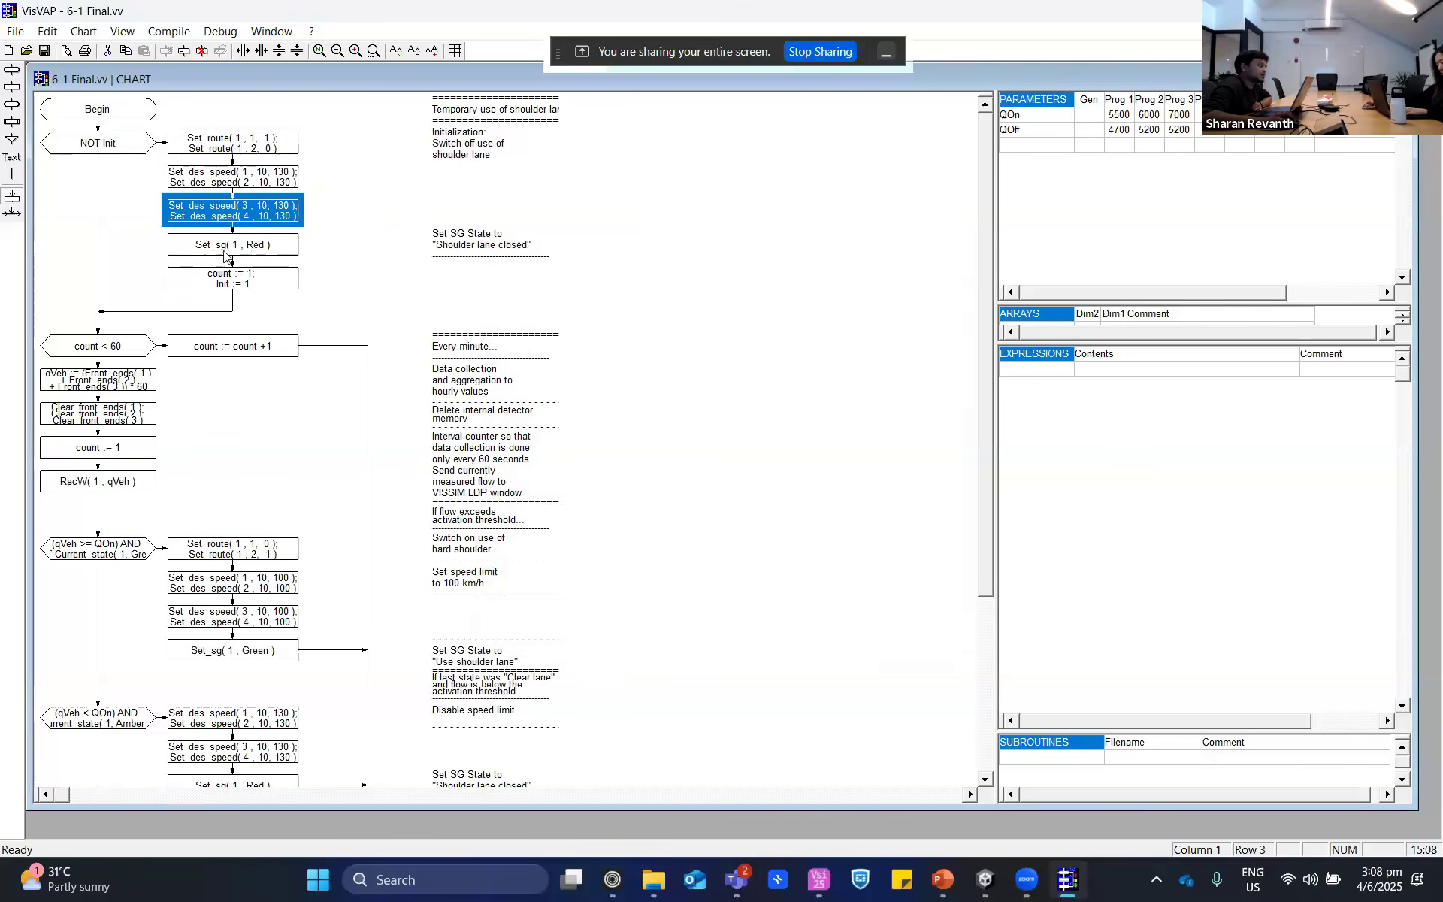
left_click(224, 252)
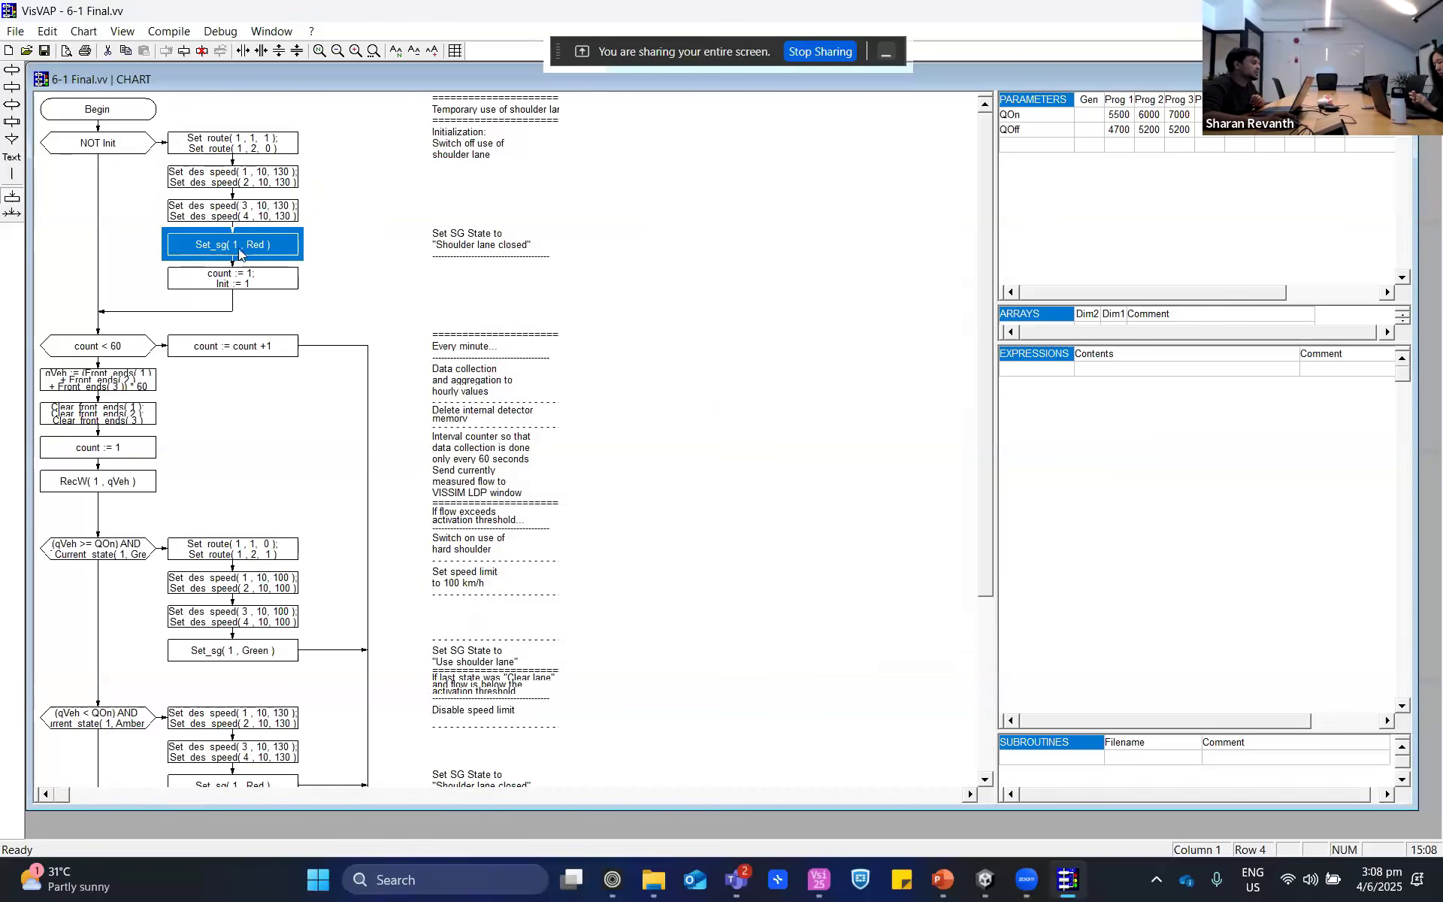
key("XF86AudioRaiseVolume")
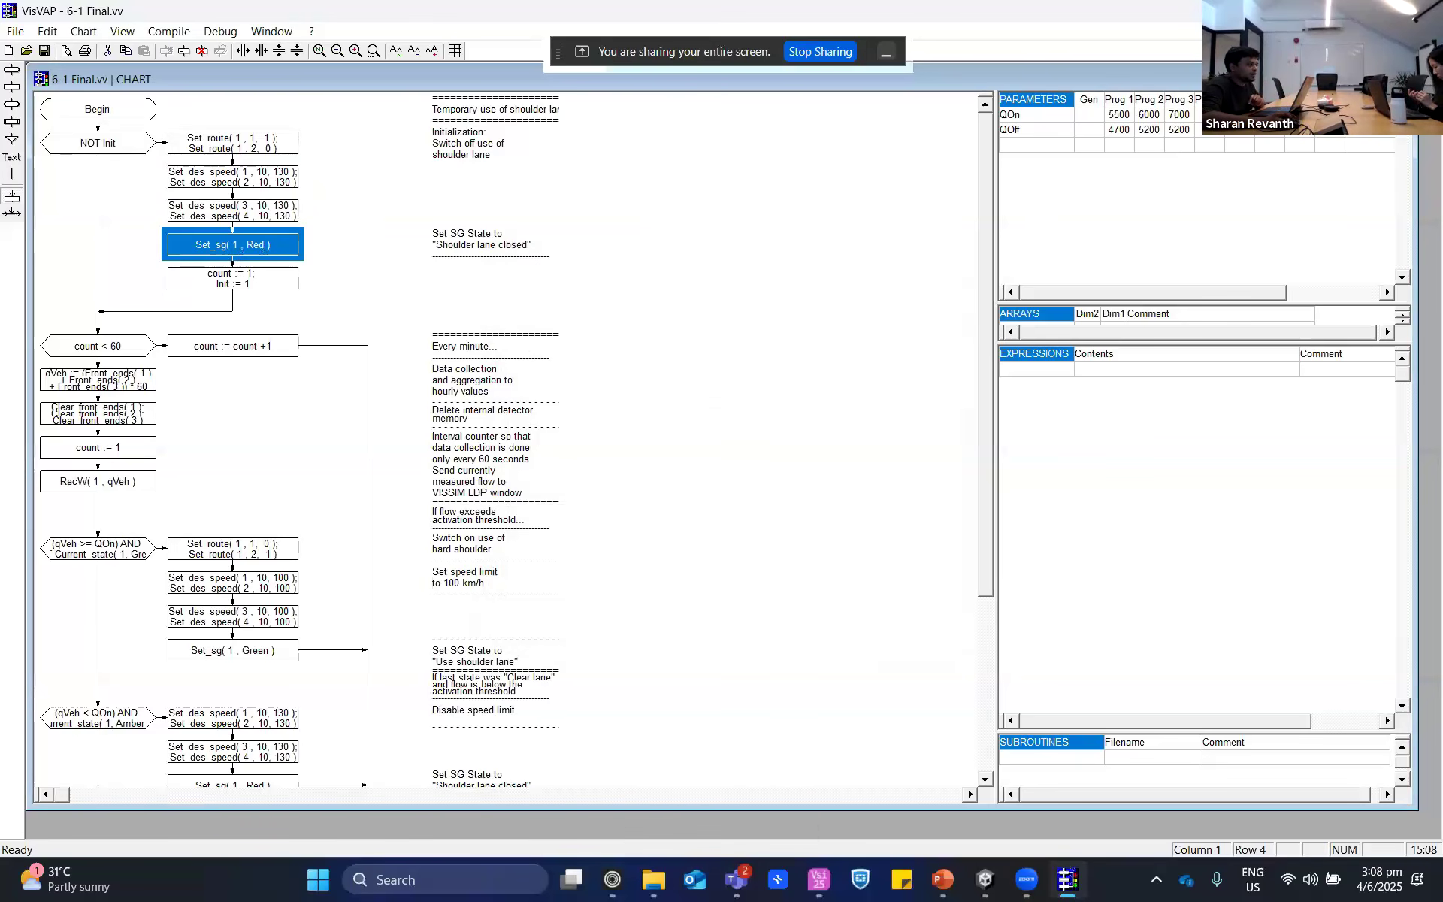
key("alt+Tab")
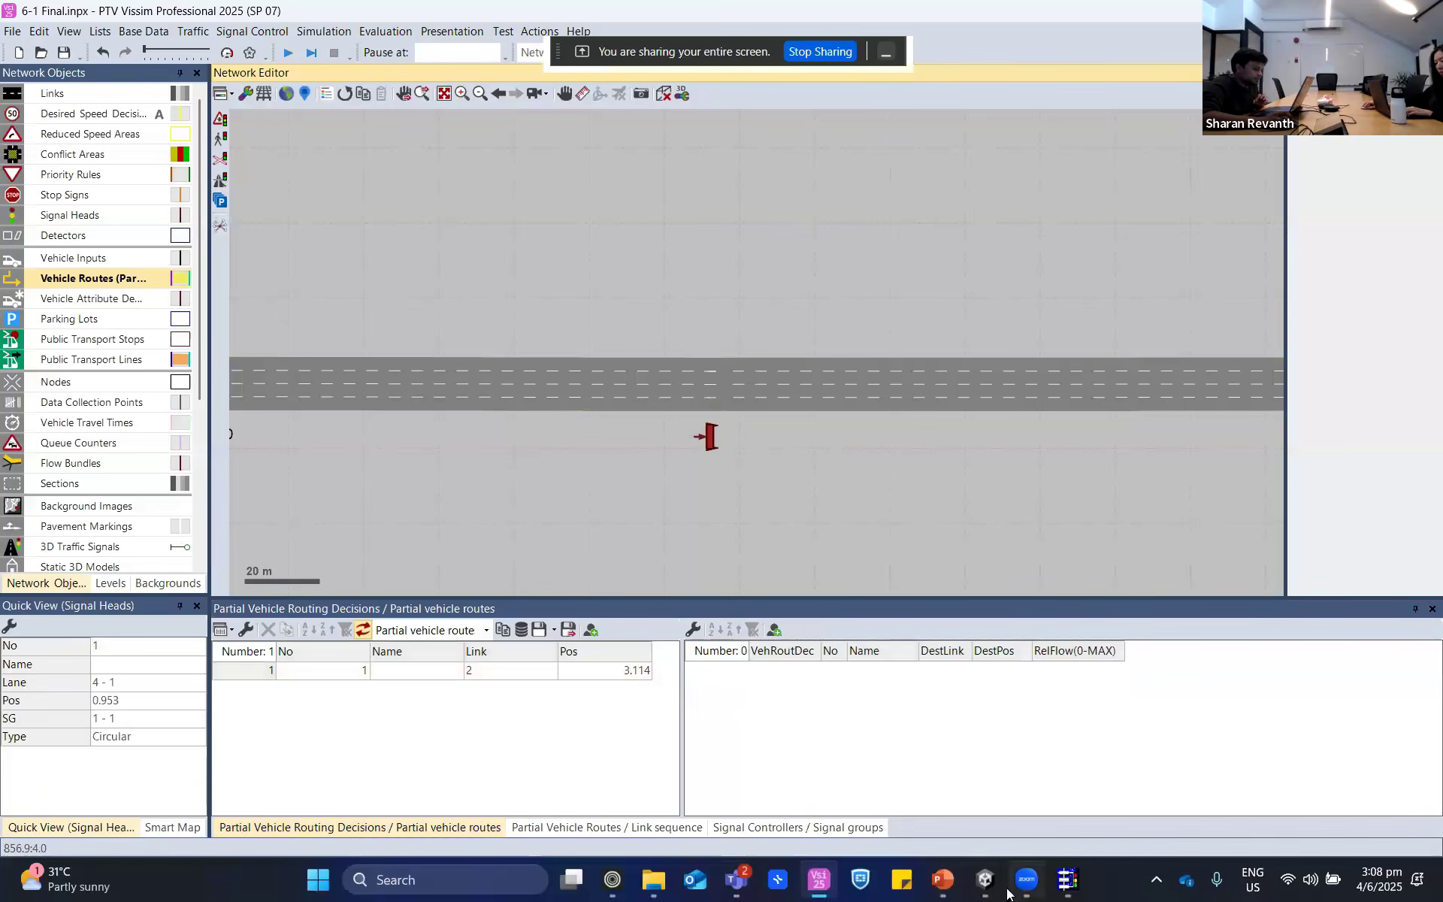
- Return to VisVAP and examine the qVeh calculation, the Set_sg( 1 , Green ) block and the count < 60 condition
left_click(1069, 883)
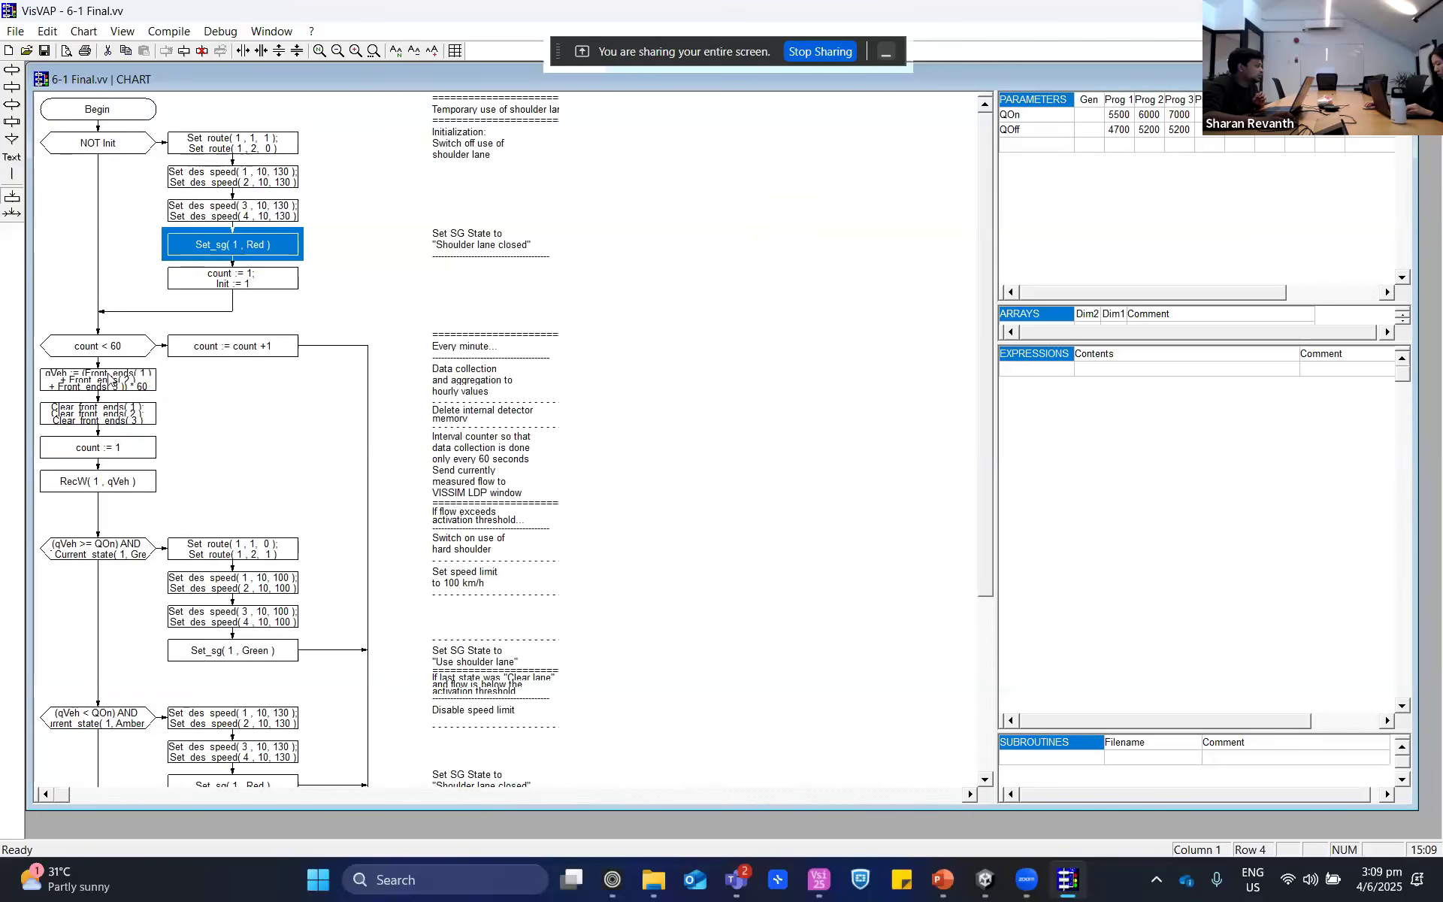
left_click(106, 387)
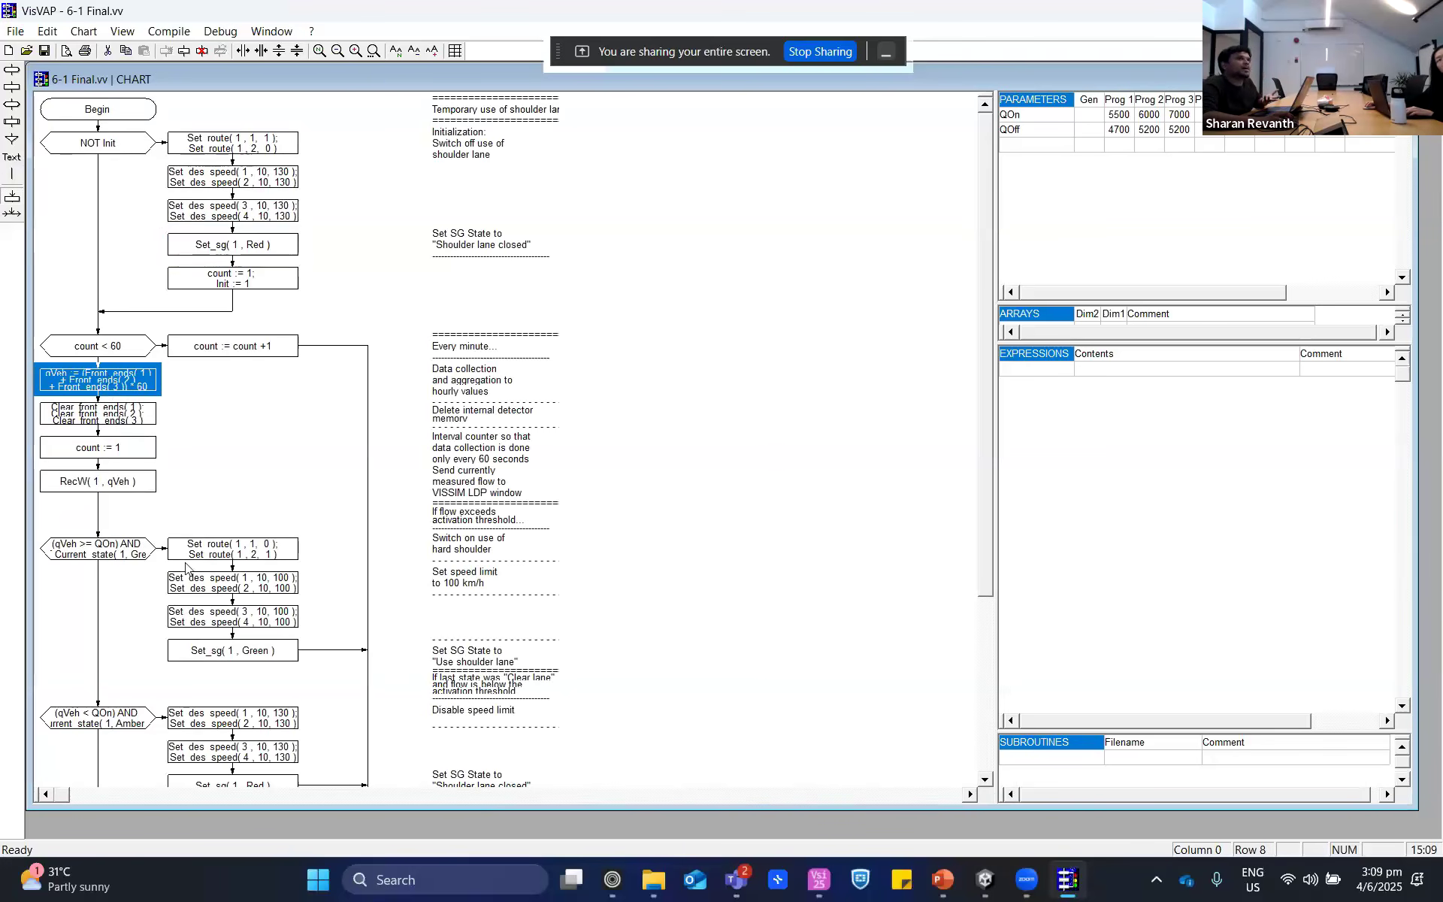
left_click(204, 663)
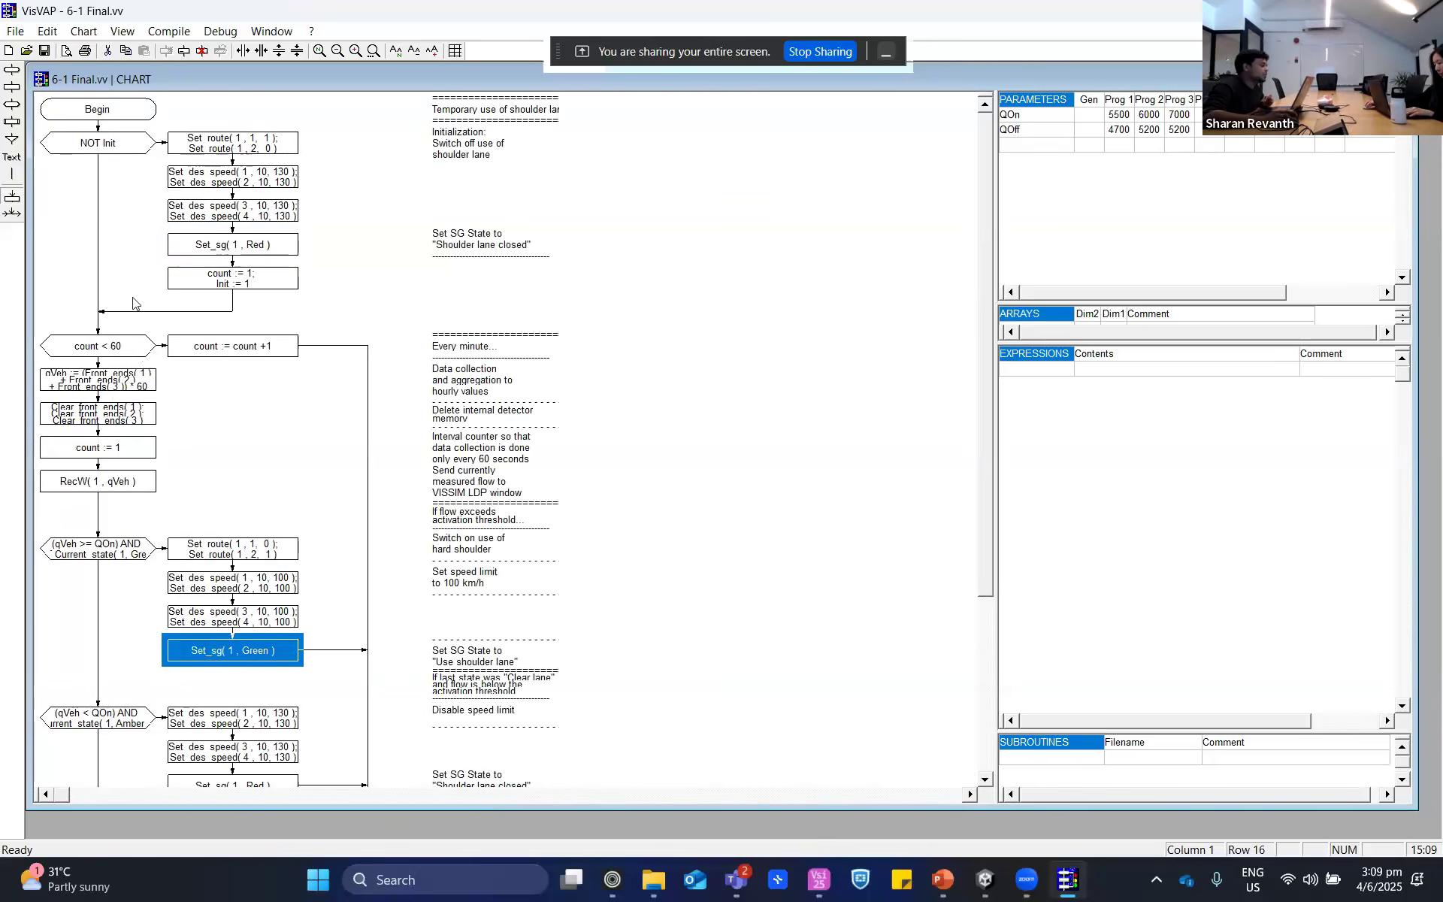
left_click(99, 350)
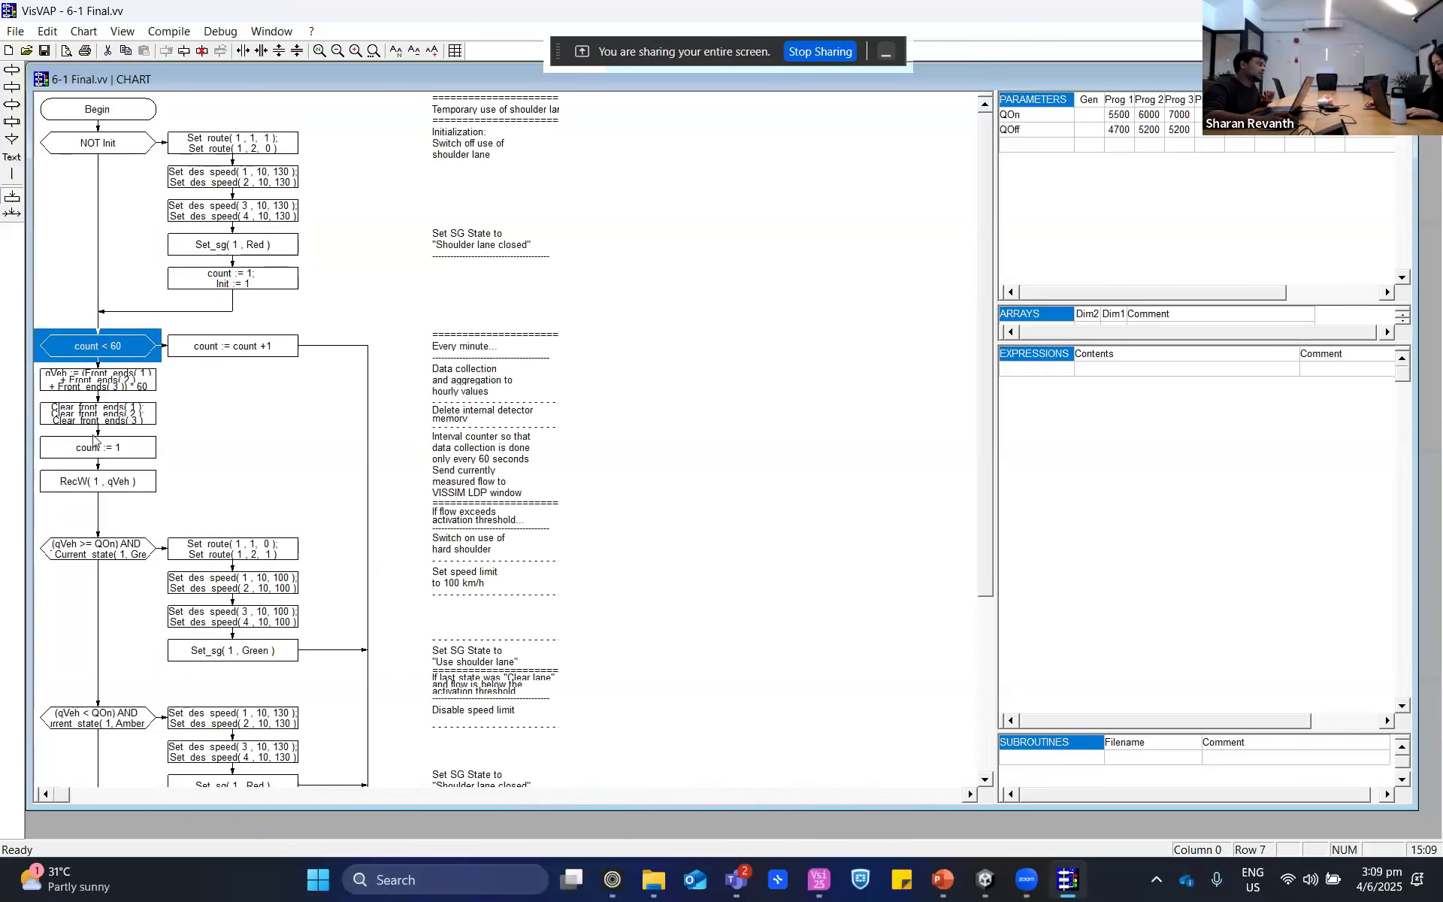
- Select the qVeh calculation block, switch to PTV Vissim and inspect the three lane detectors just upstream of the ramp merge
left_click(51, 379)
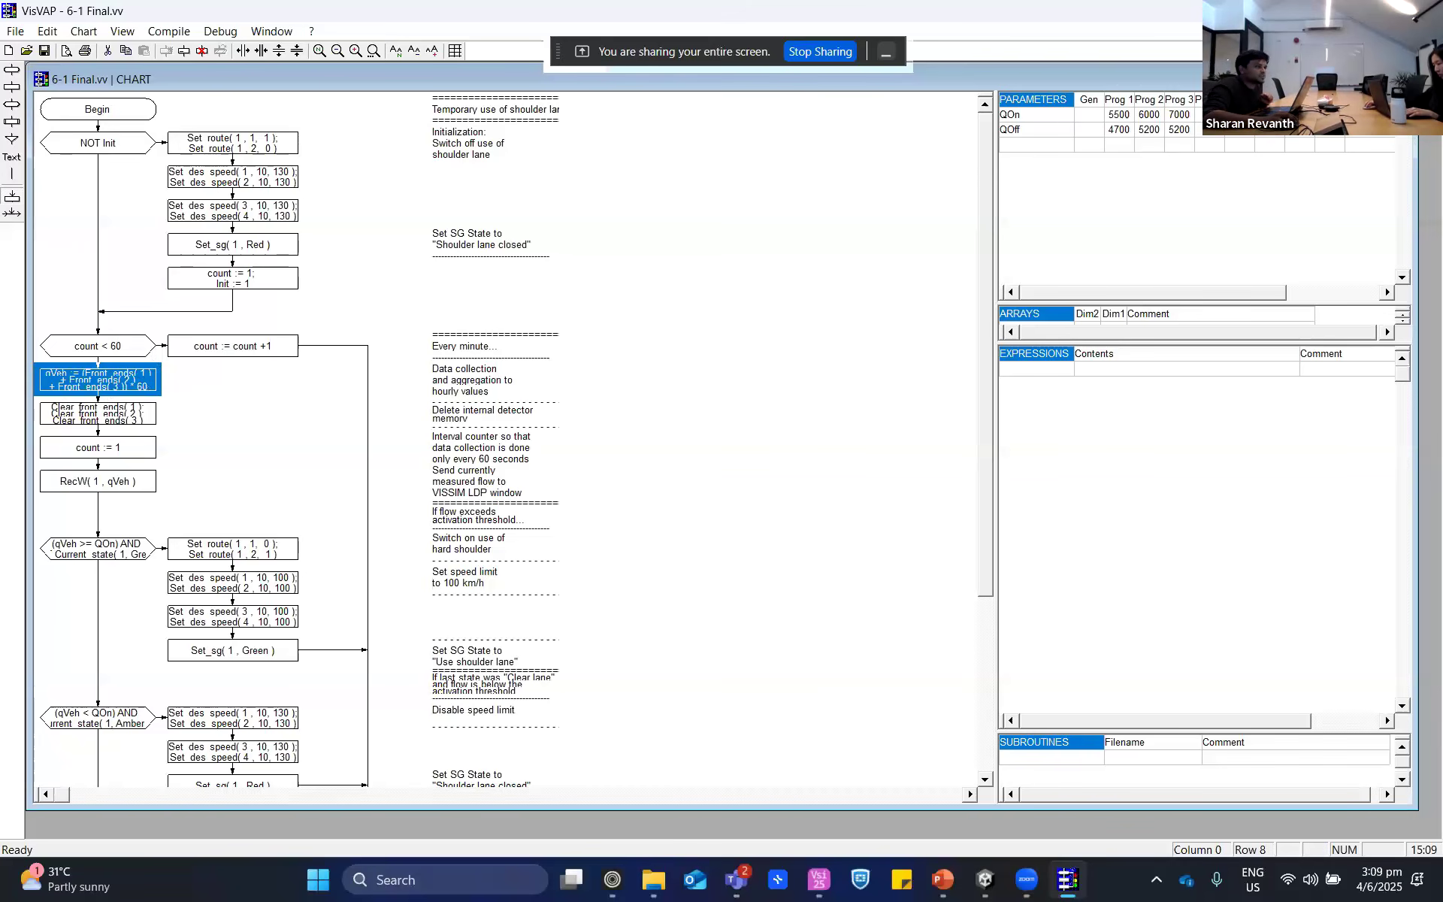
key("alt+Tab")
scroll(647, 446, "down", 3)
left_click_drag(574, 473, 815, 464)
scroll(627, 478, "down", 2)
scroll(505, 432, "up", 5)
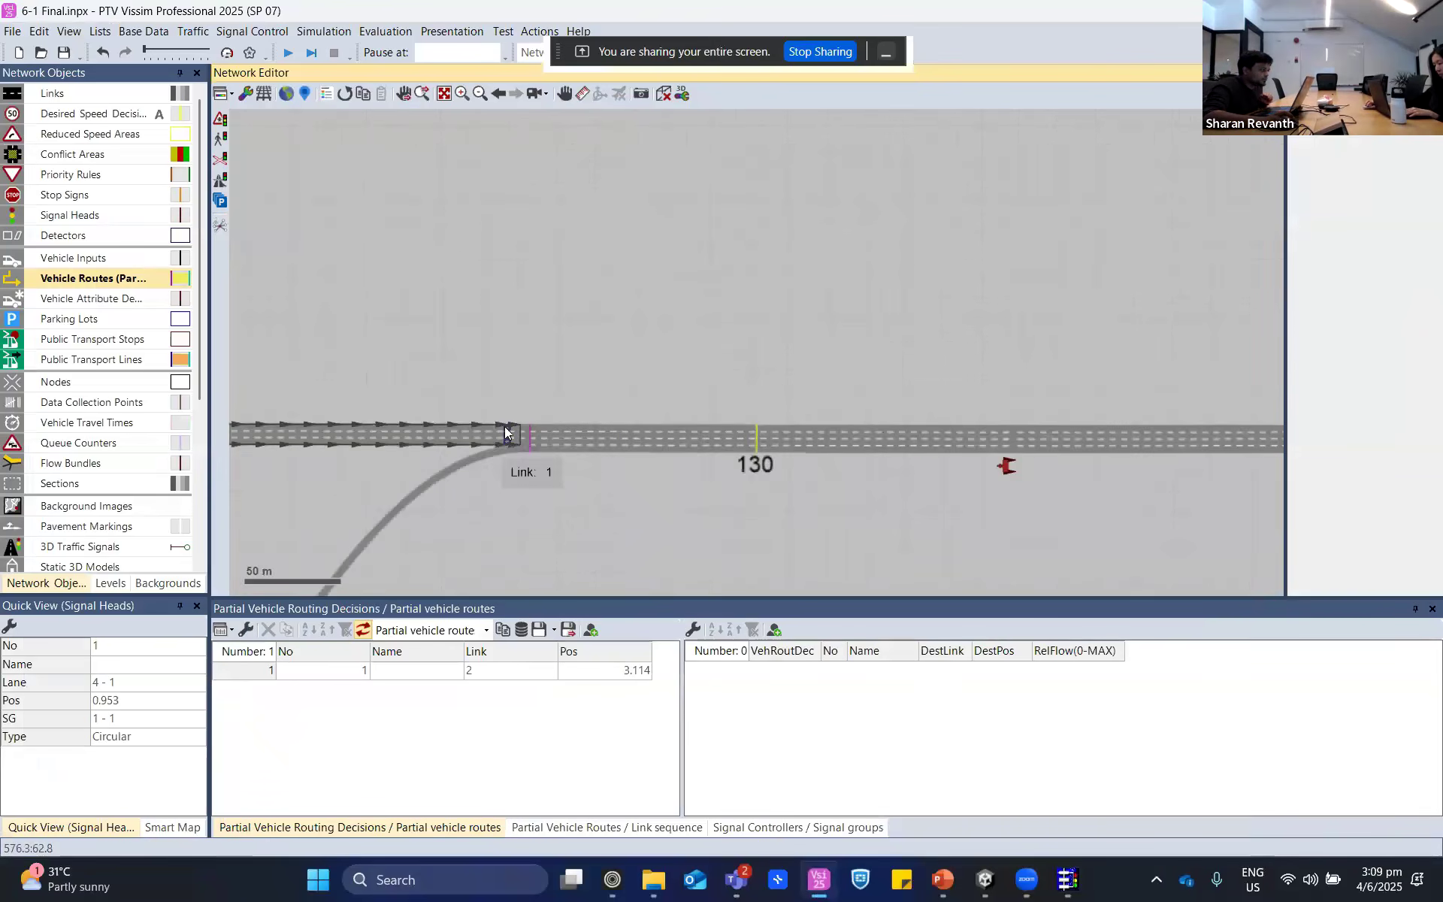
left_click(482, 357)
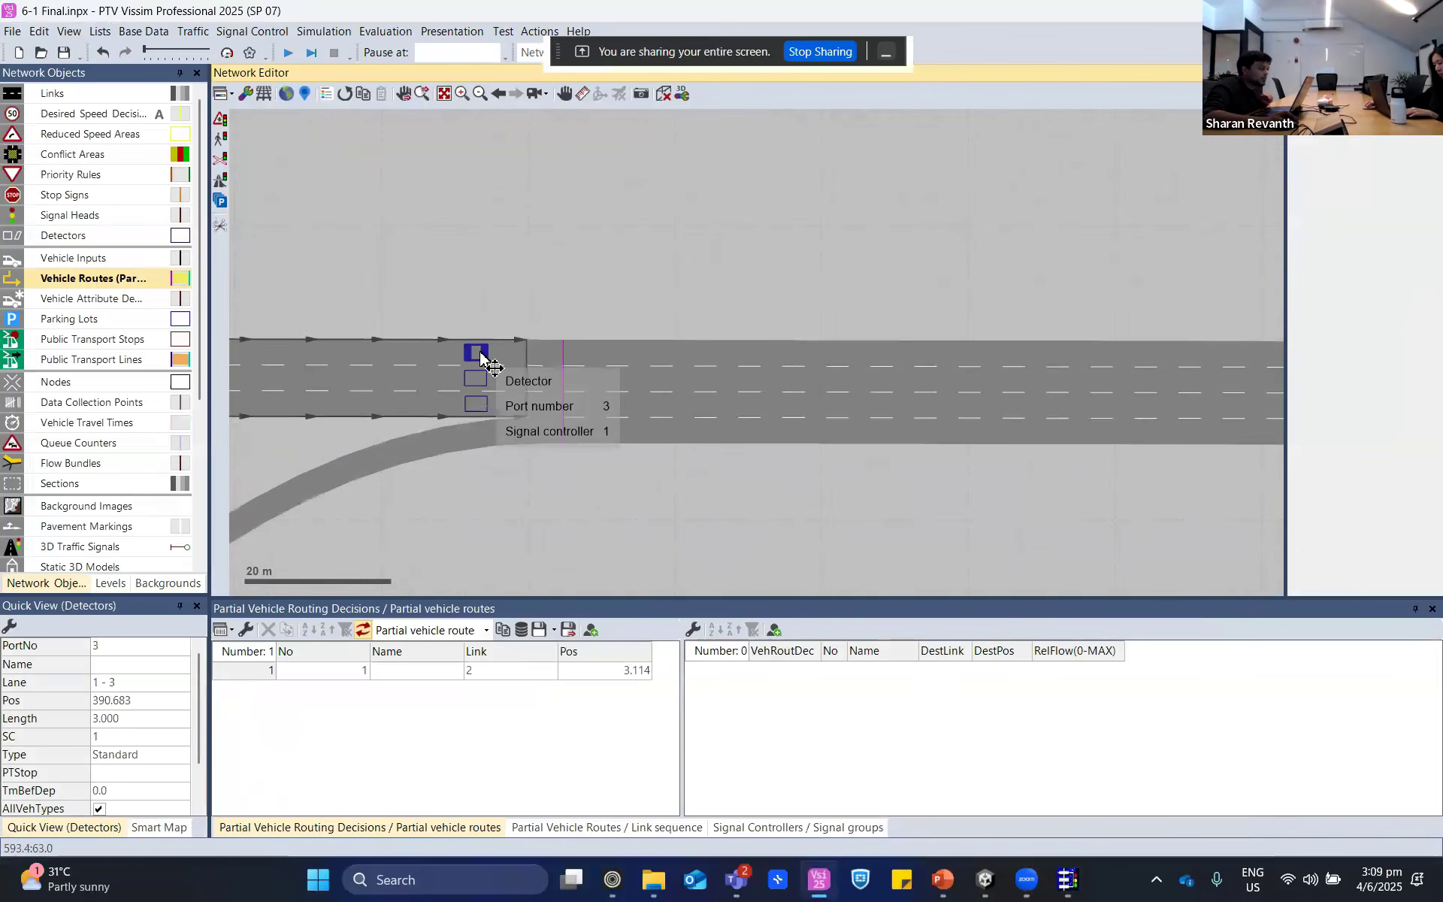
left_click(481, 381)
left_click(482, 406)
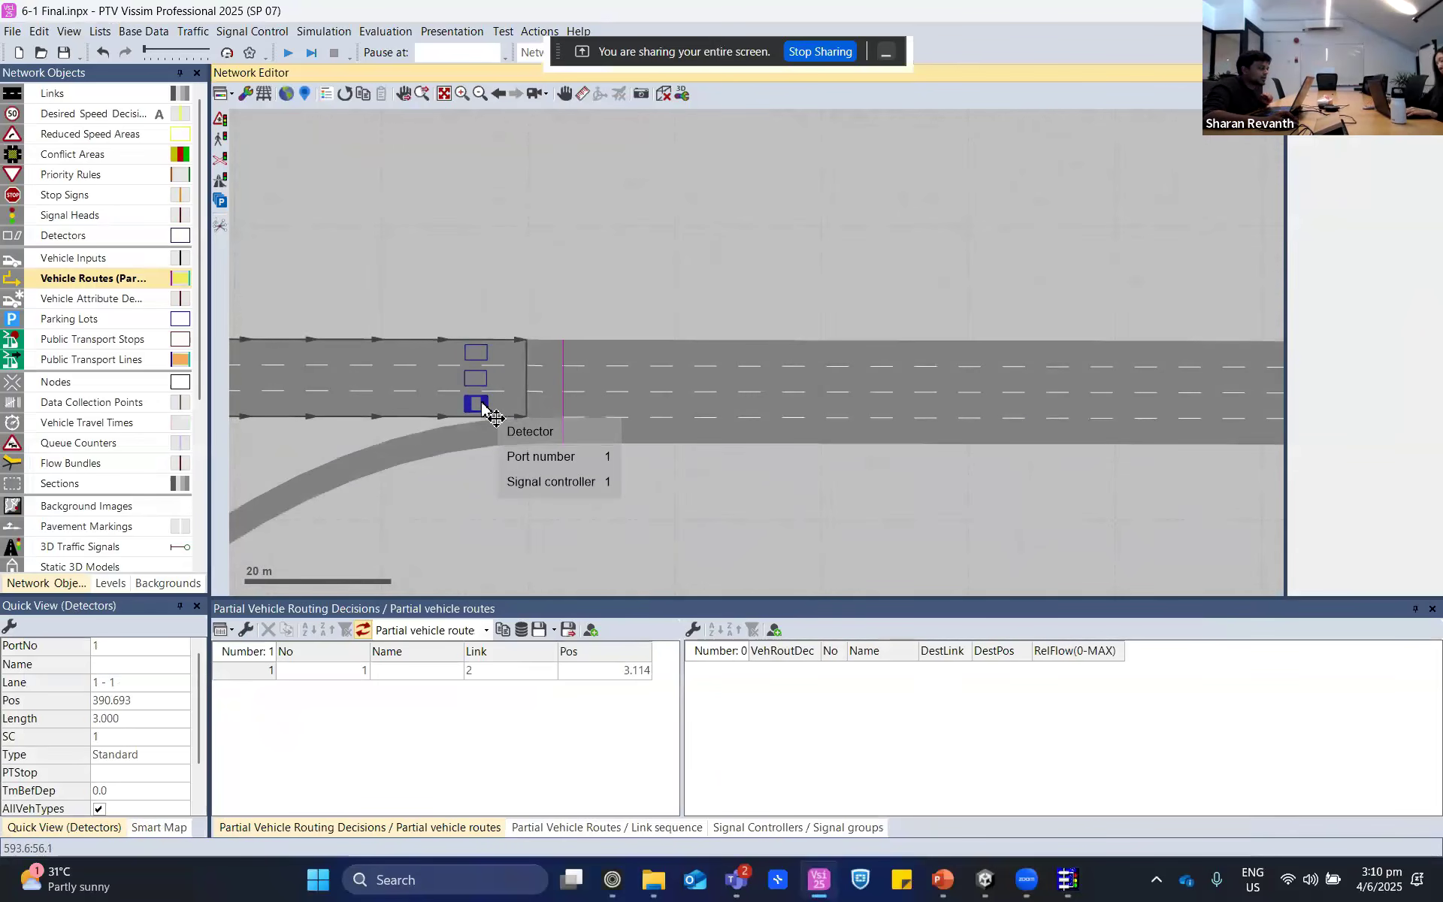
left_click(480, 380)
left_click(479, 355)
left_click(626, 549)
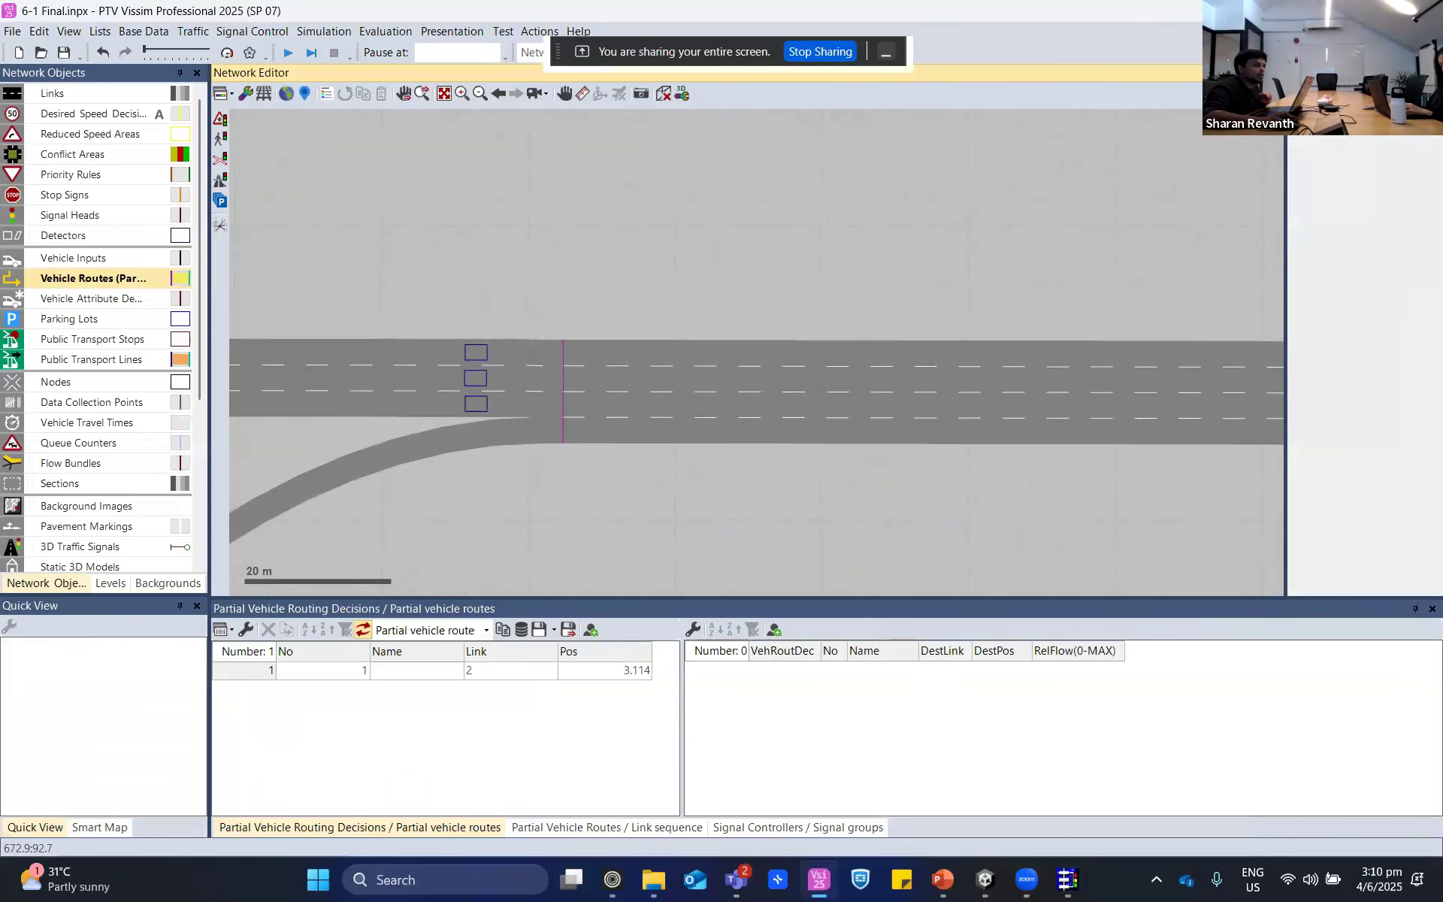
- Return to VisVAP, examine the qVeh >= QOn condition and look through the QOn and QOff parameters for Prog 1 to Prog 3
left_click(1335, 10)
left_click(1067, 879)
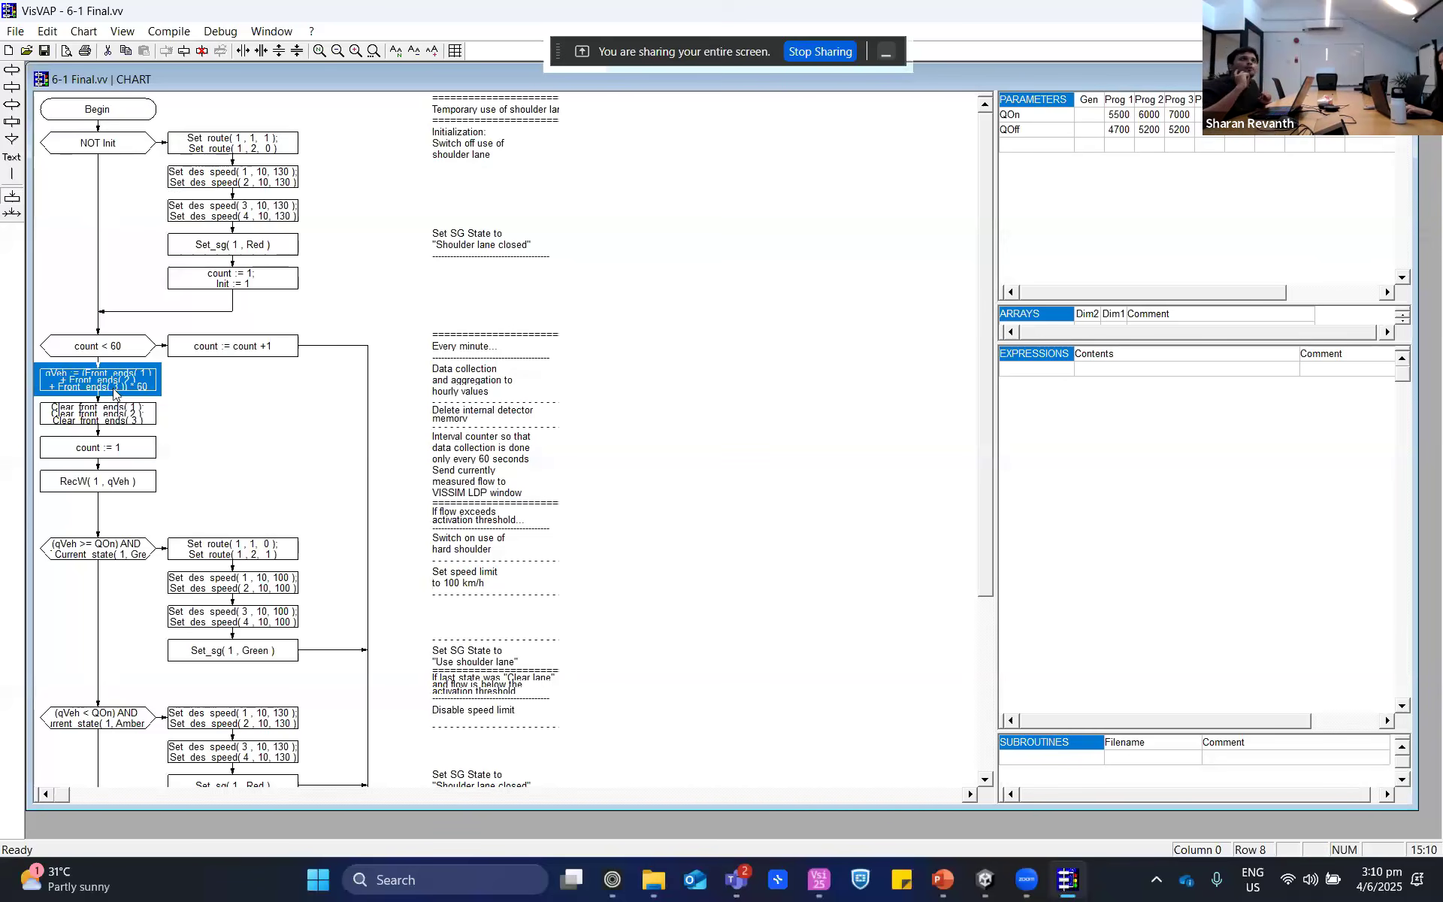
key("XF86AudioRaiseVolume")
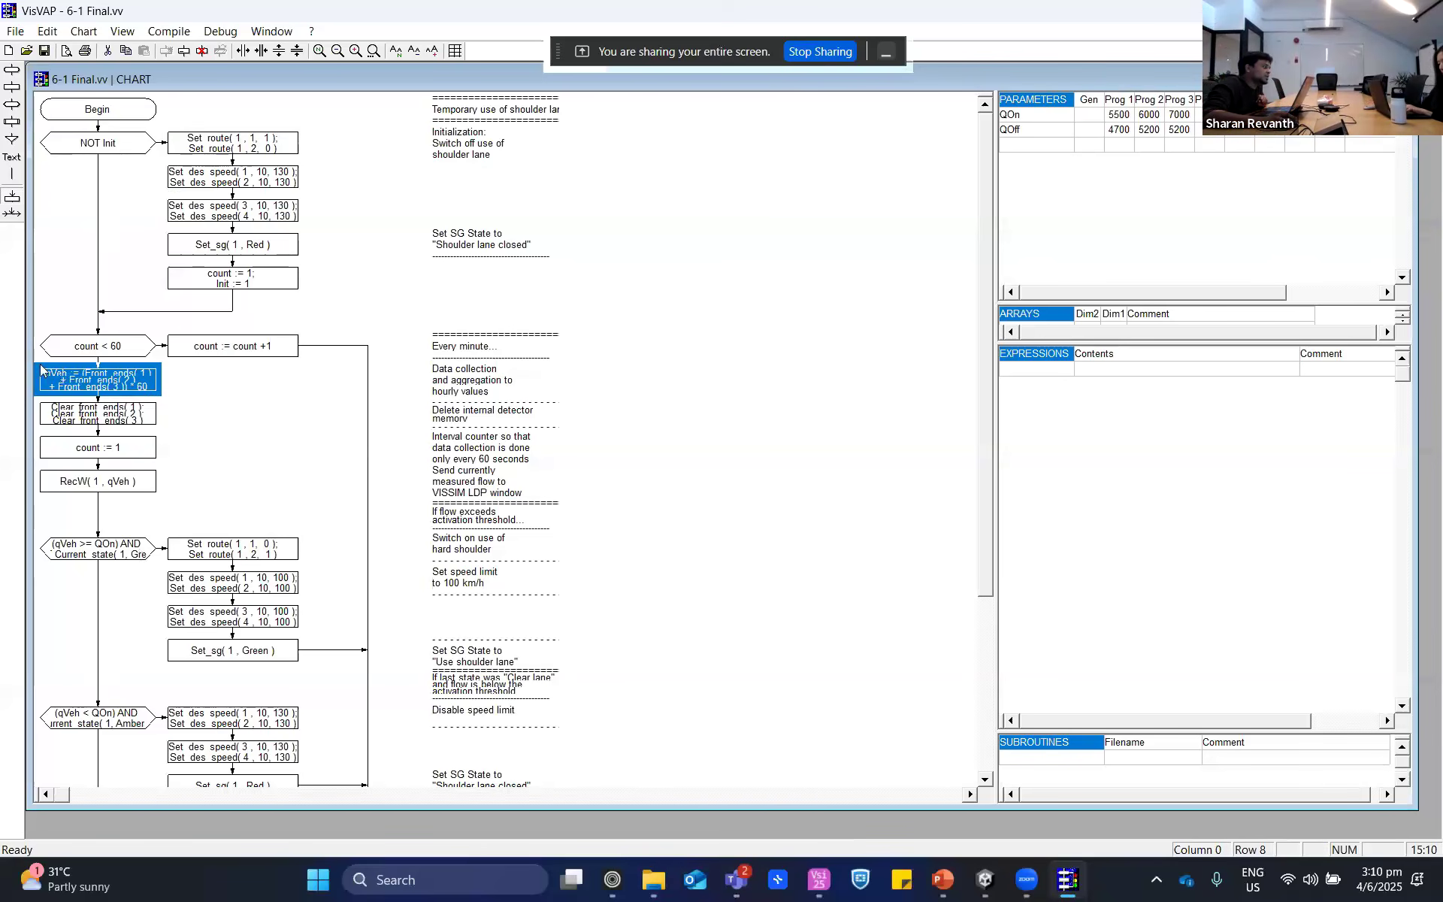
left_click(95, 555)
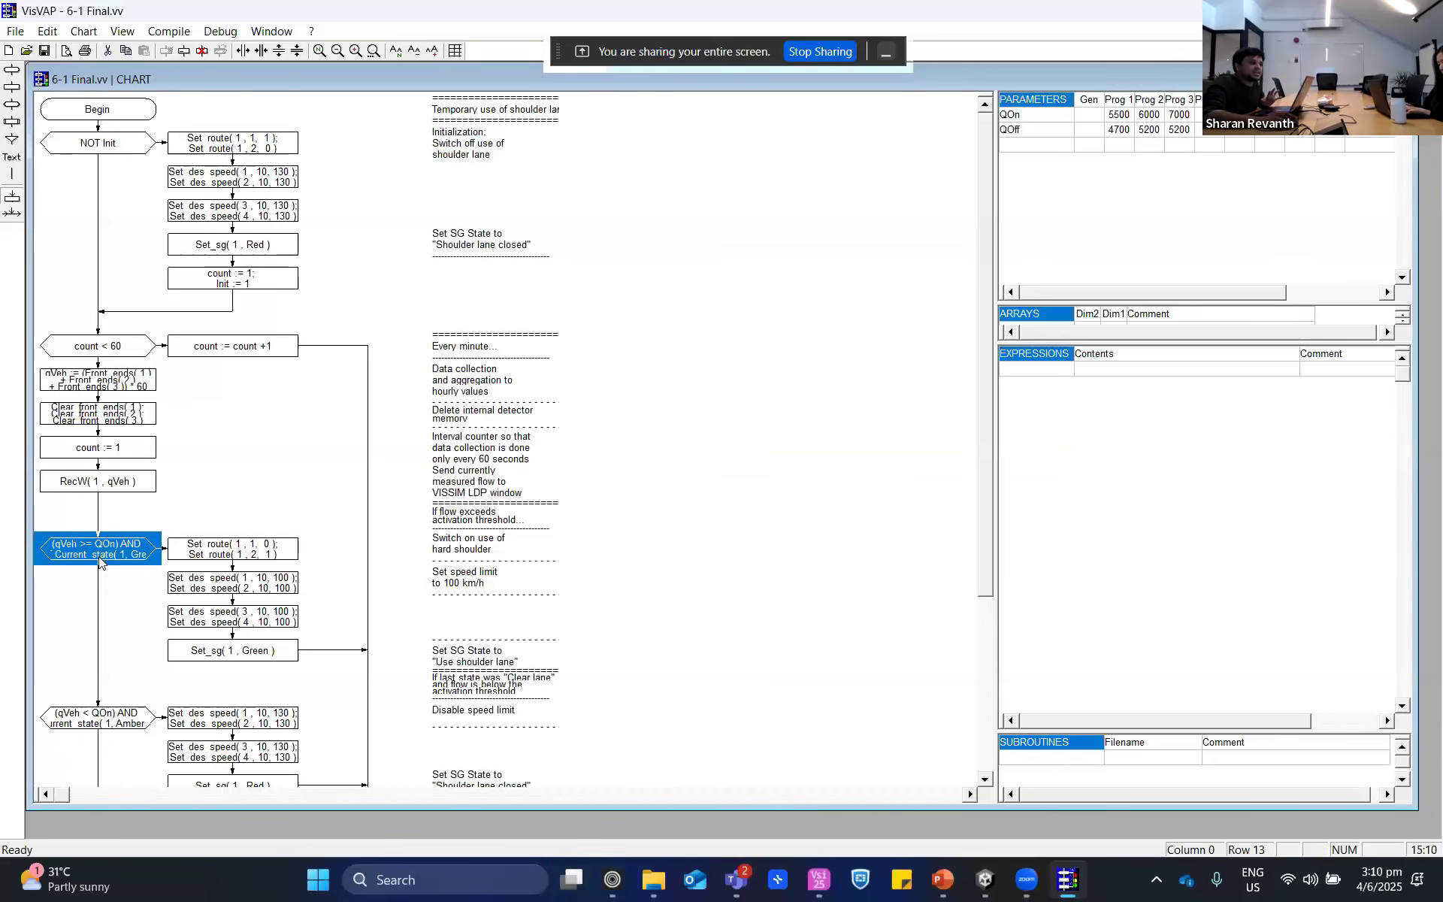
left_click(1121, 119)
left_click(1150, 116)
left_click(1179, 117)
left_click(1122, 130)
left_click(1157, 131)
left_click(1178, 132)
left_click(1006, 118)
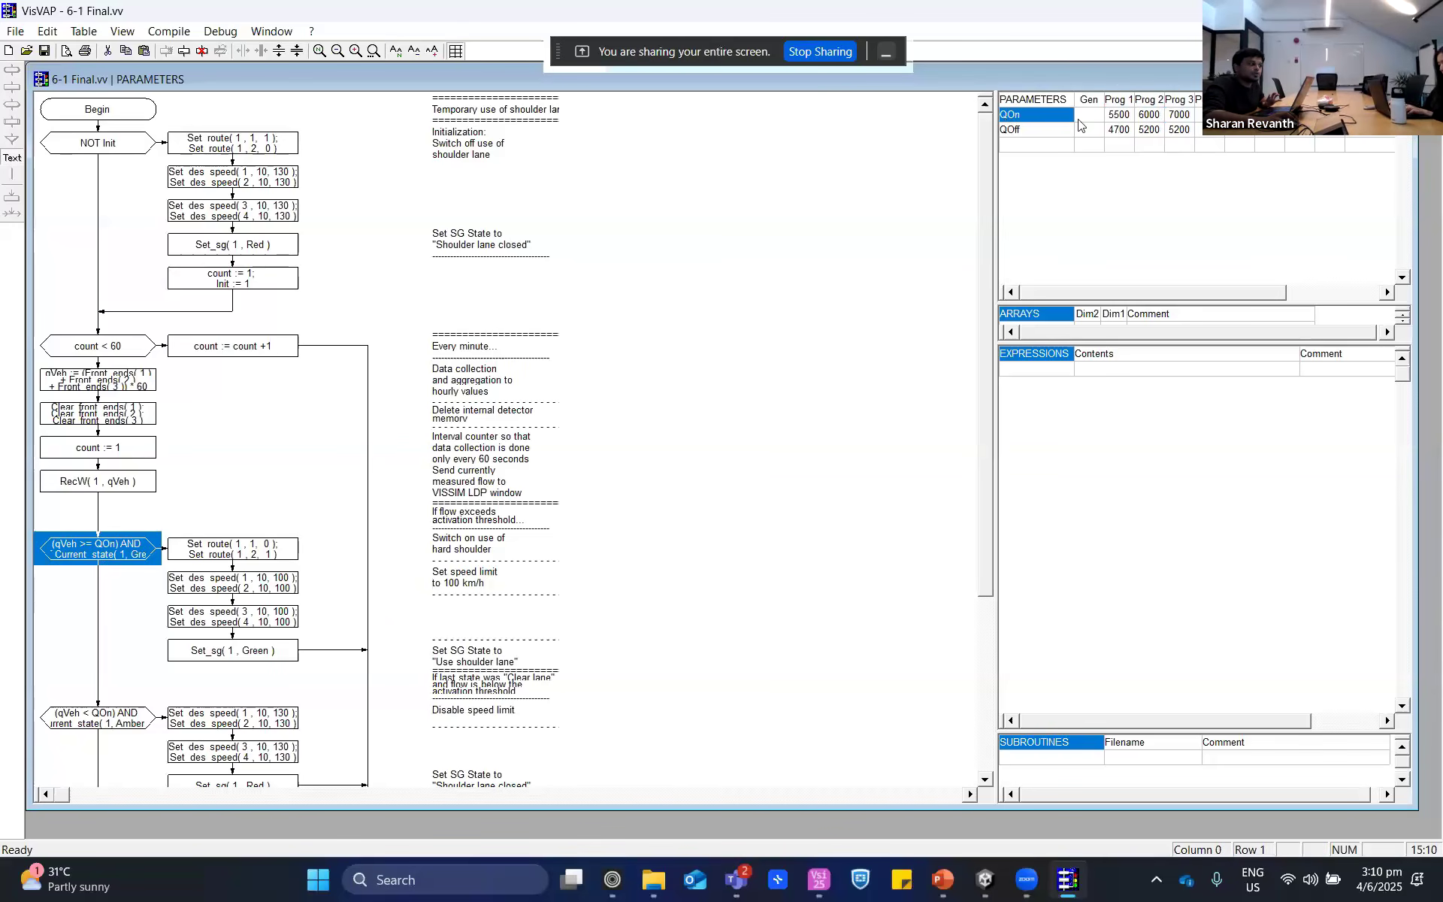
- Compare the QOn activation and QOff deactivation thresholds of Prog 1, with a glance at the QOn value of Prog 2
left_click(1117, 118)
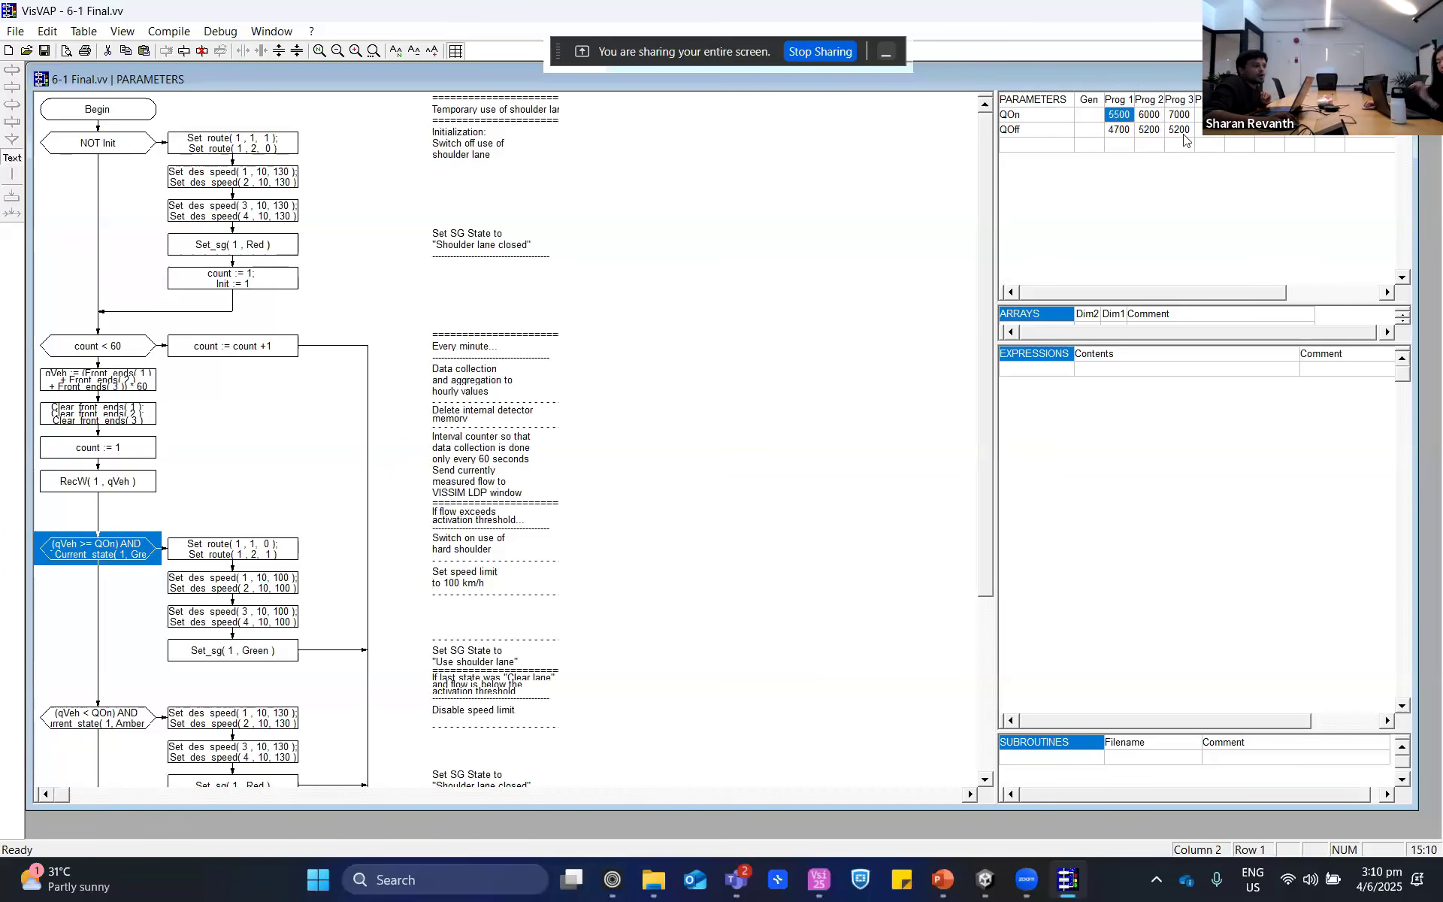
left_click(1131, 133)
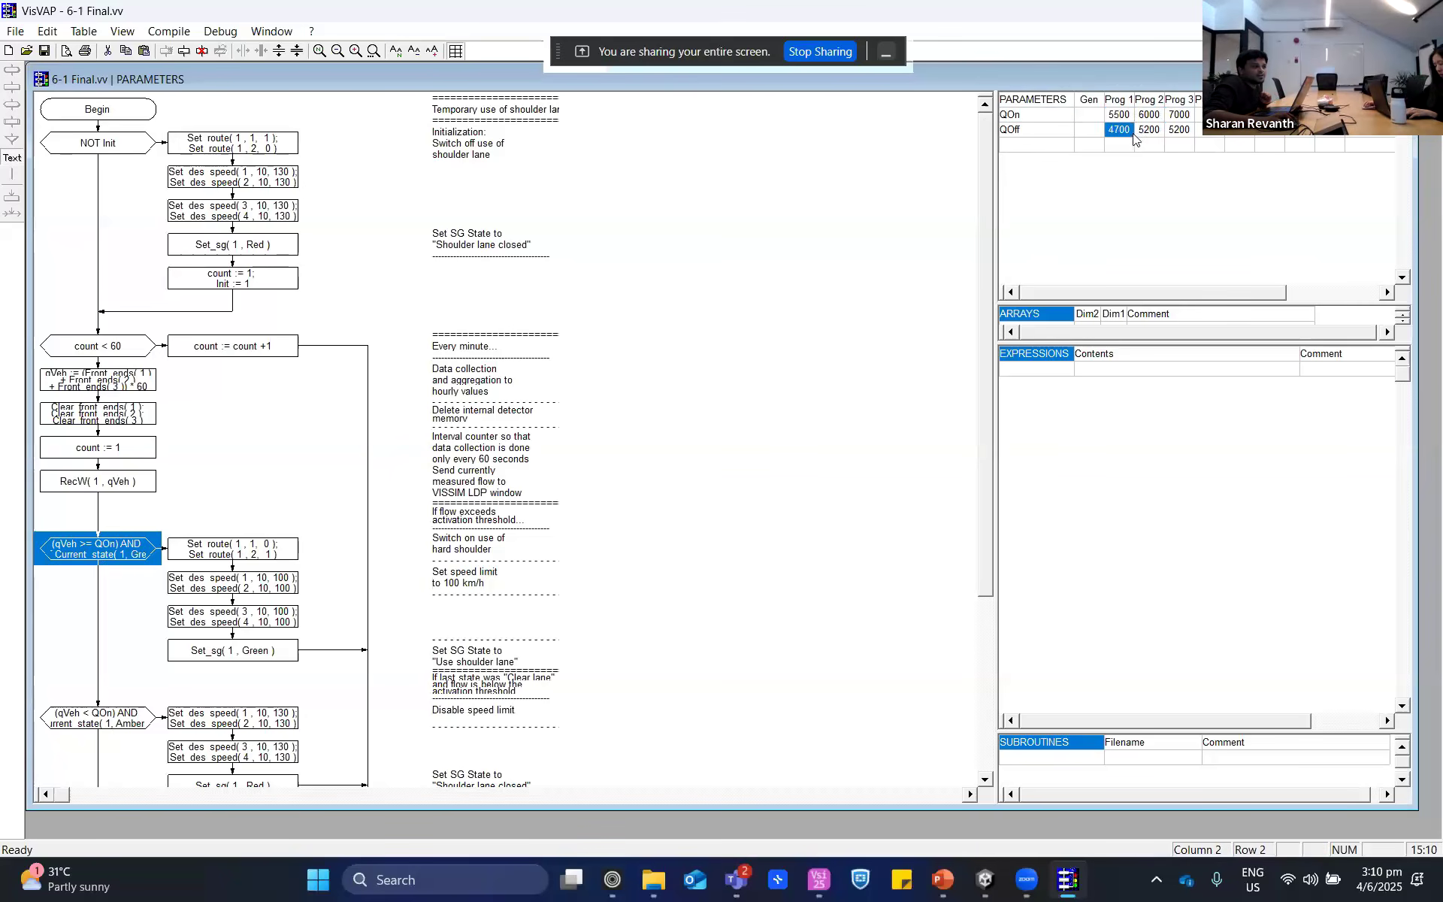
left_click(1154, 117)
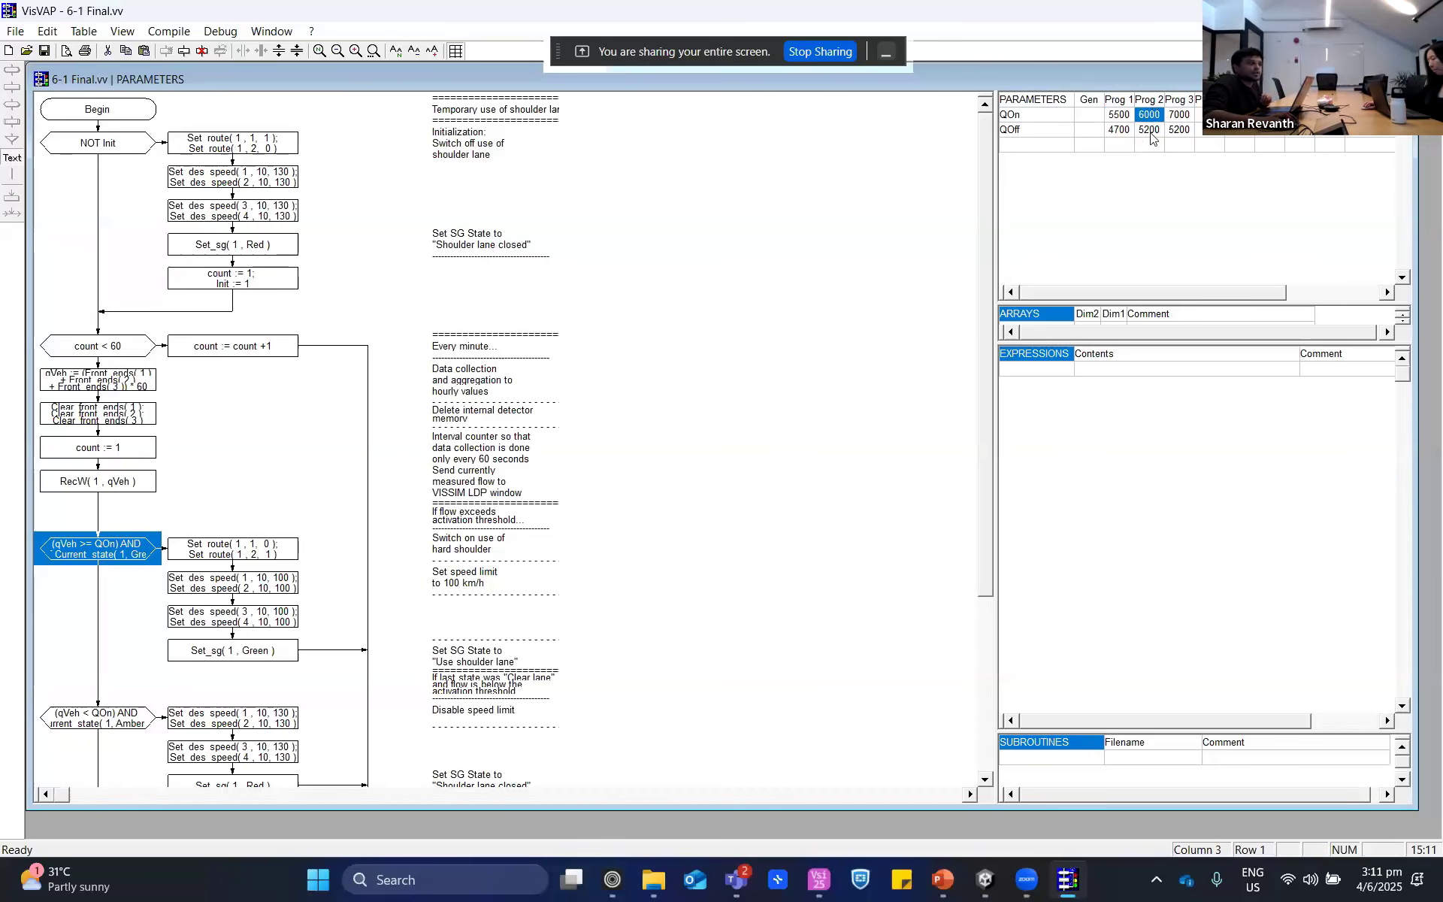
left_click_drag(1118, 117, 1118, 129)
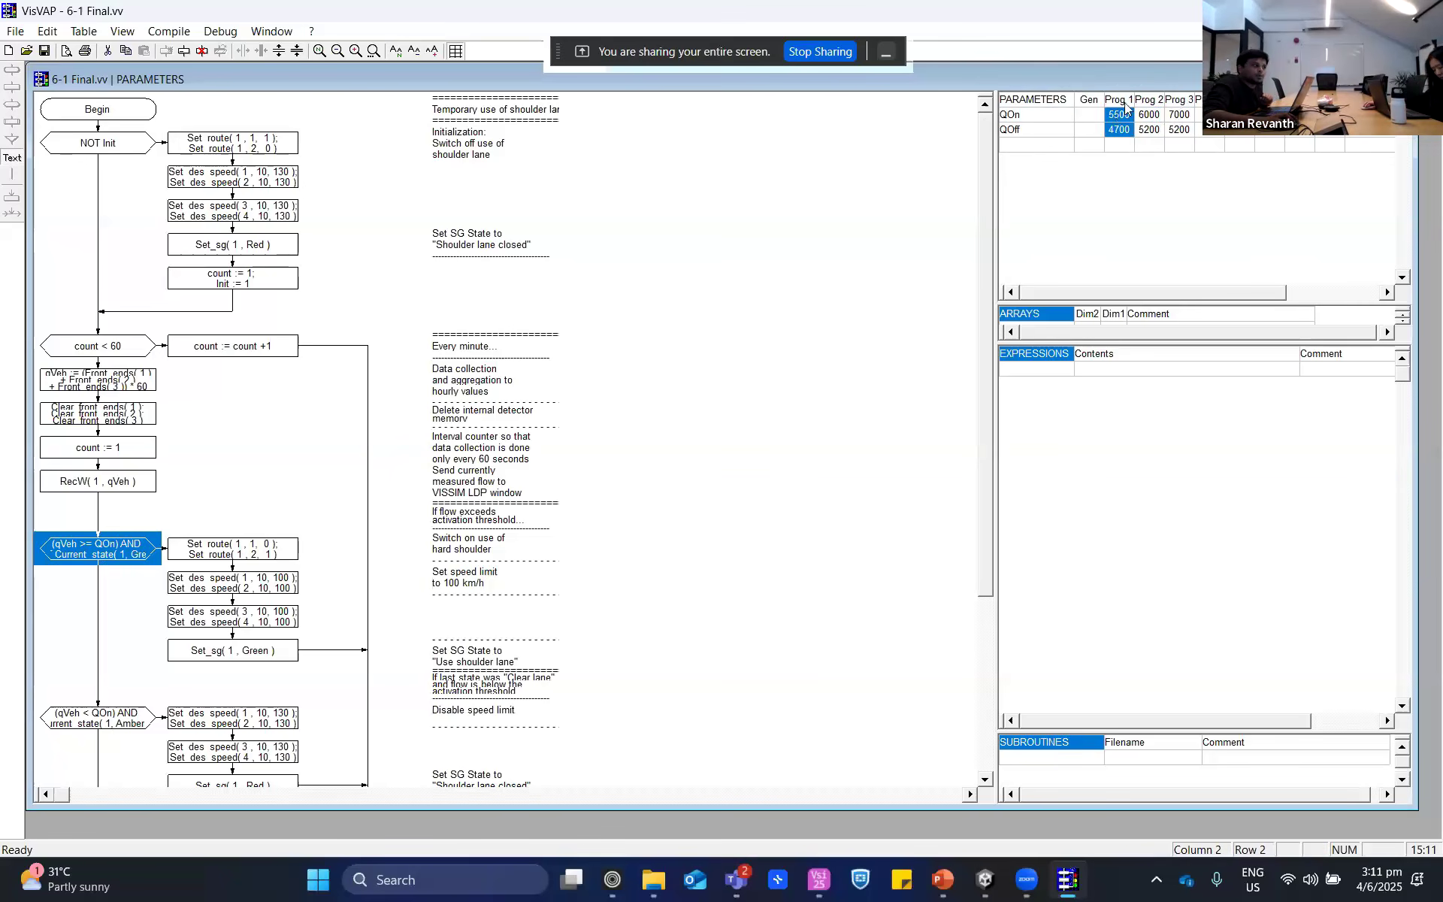
left_click(1126, 117)
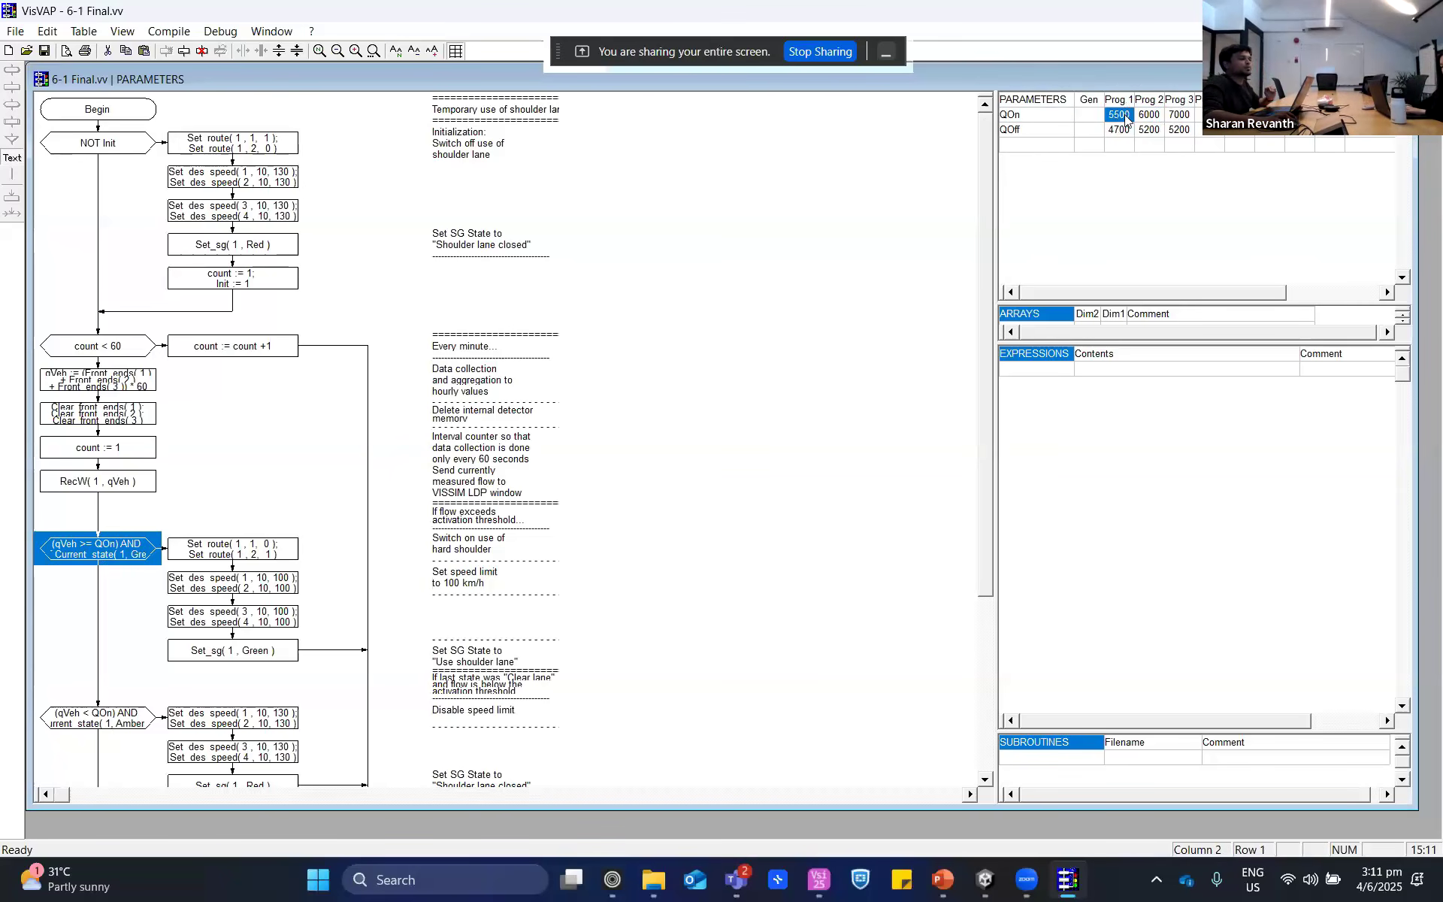
left_click(1122, 133)
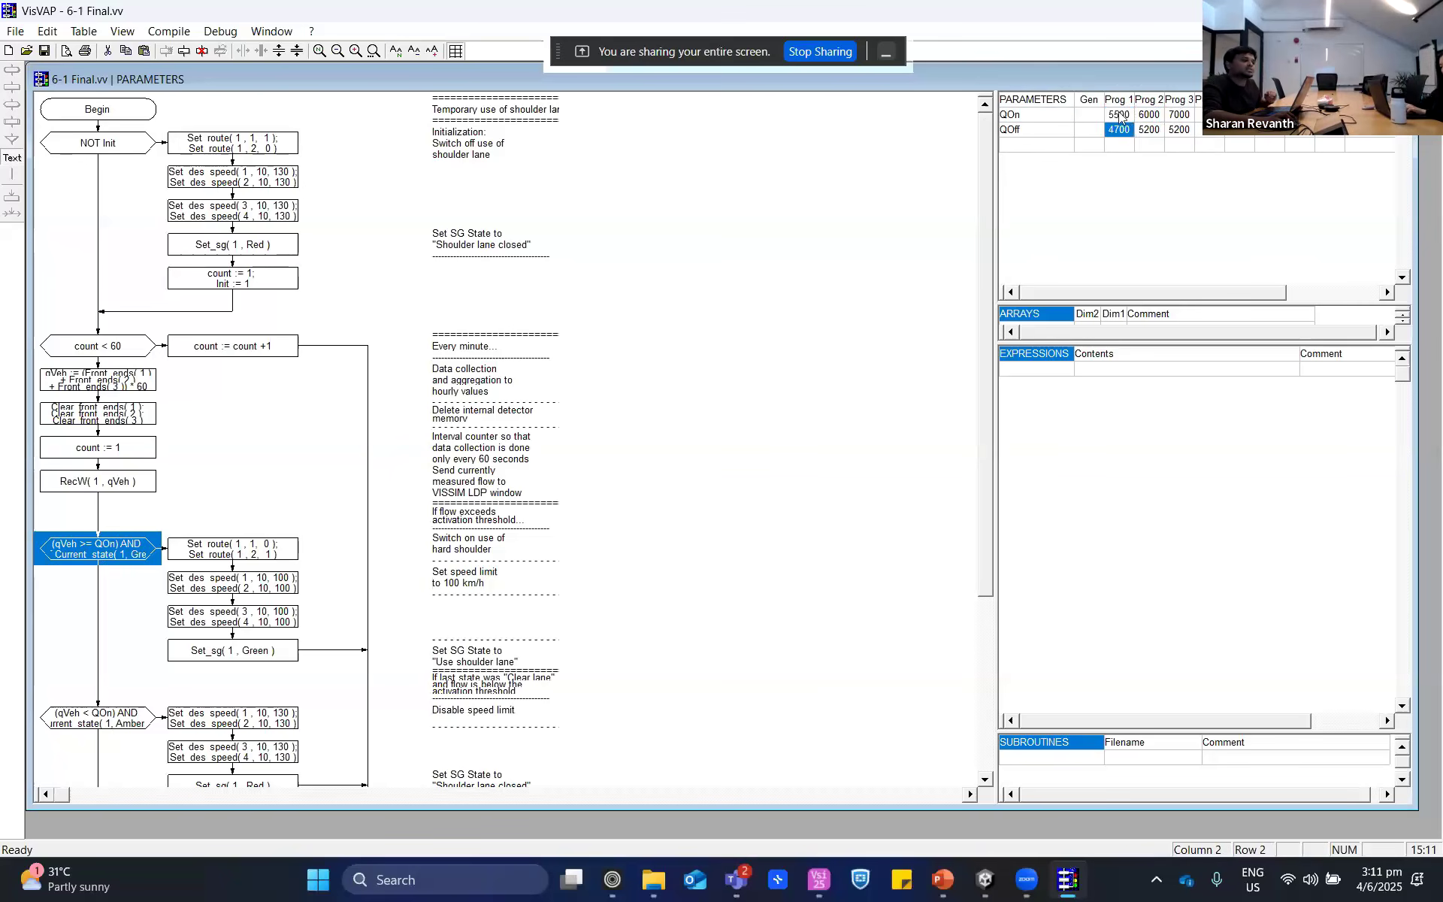
left_click(1122, 116)
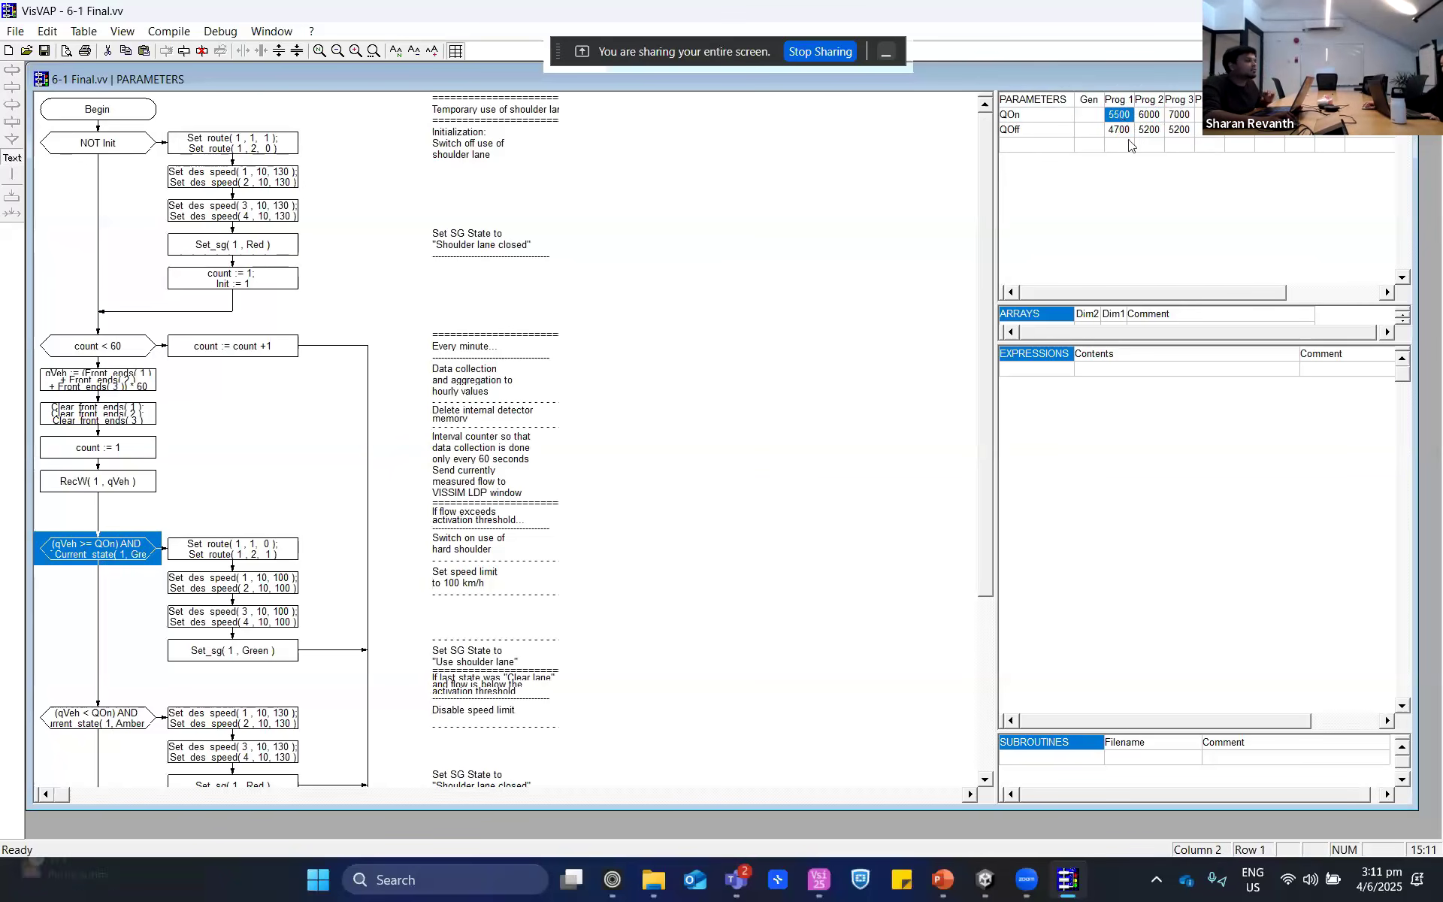
left_click(1128, 132)
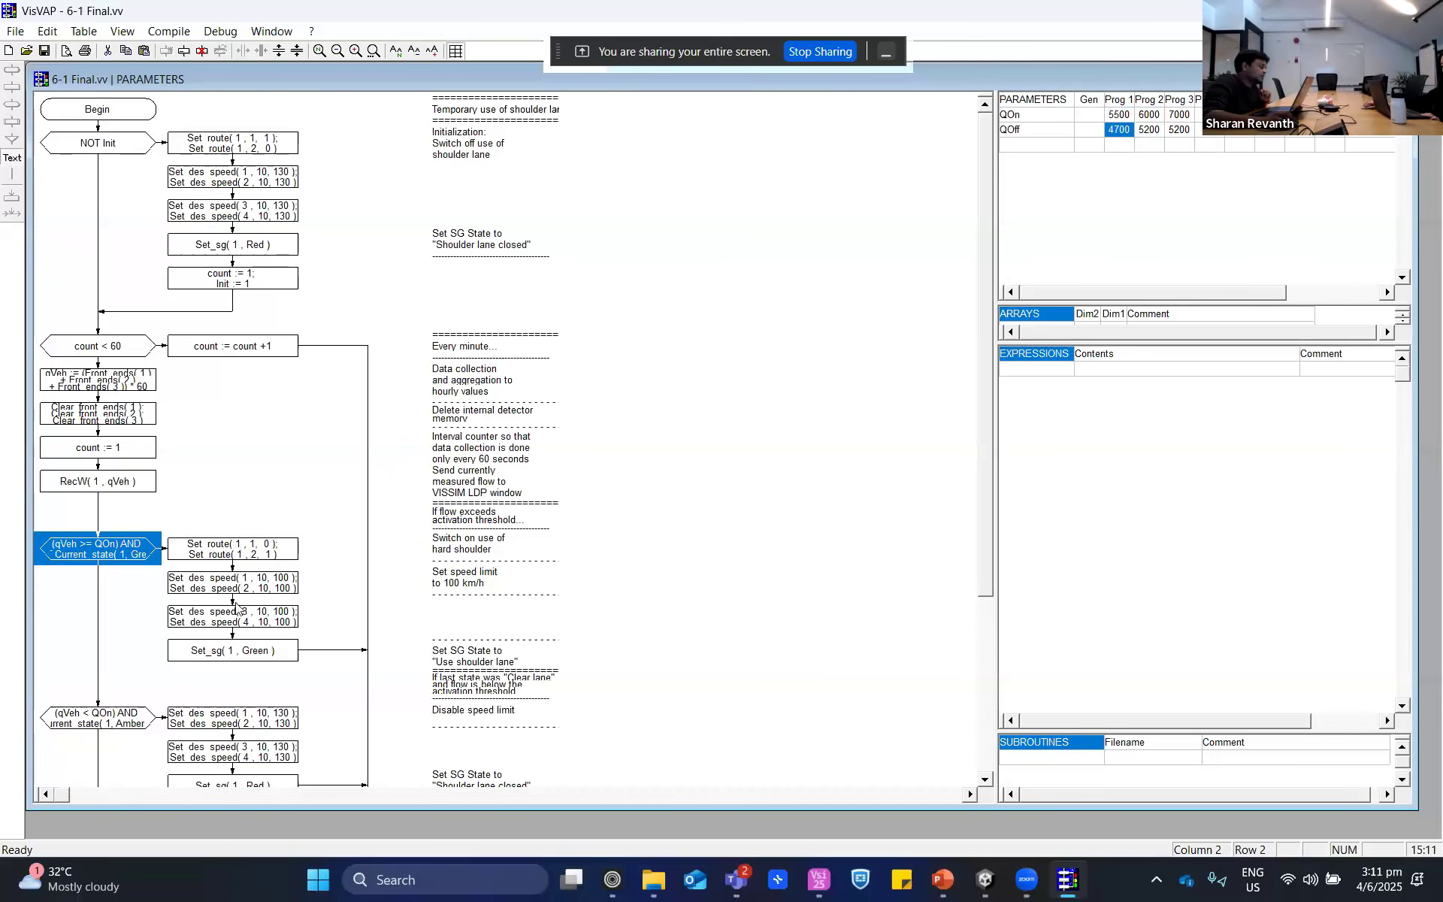
- Select the Set_route block in the qVeh >= QOn branch, then switch to PTV Vissim and inspect the shoulder use partial route of decision 1
left_click(268, 559)
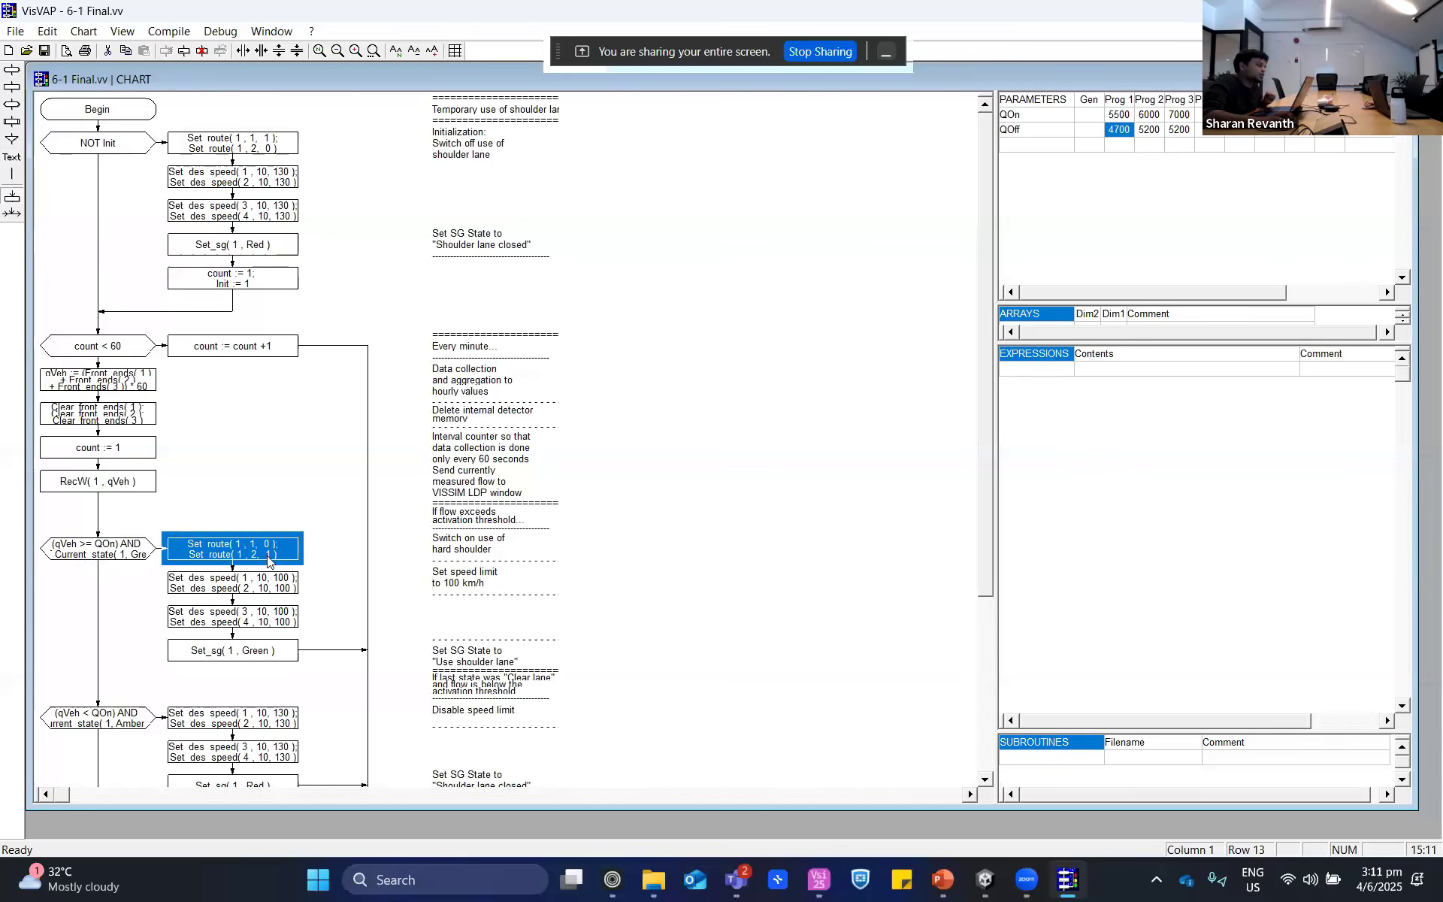
left_click(819, 879)
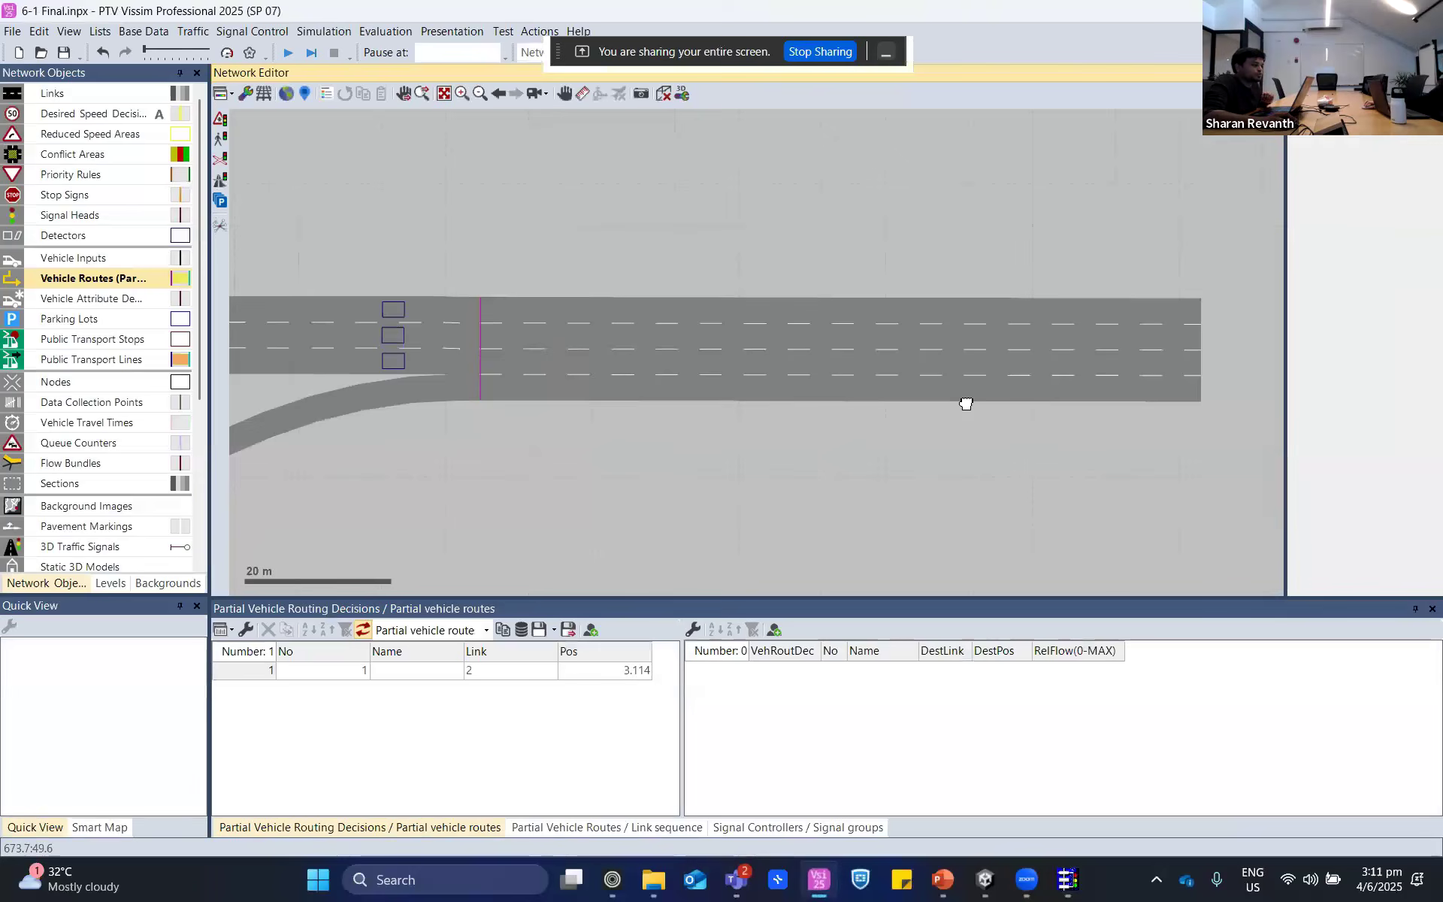
left_click(244, 677)
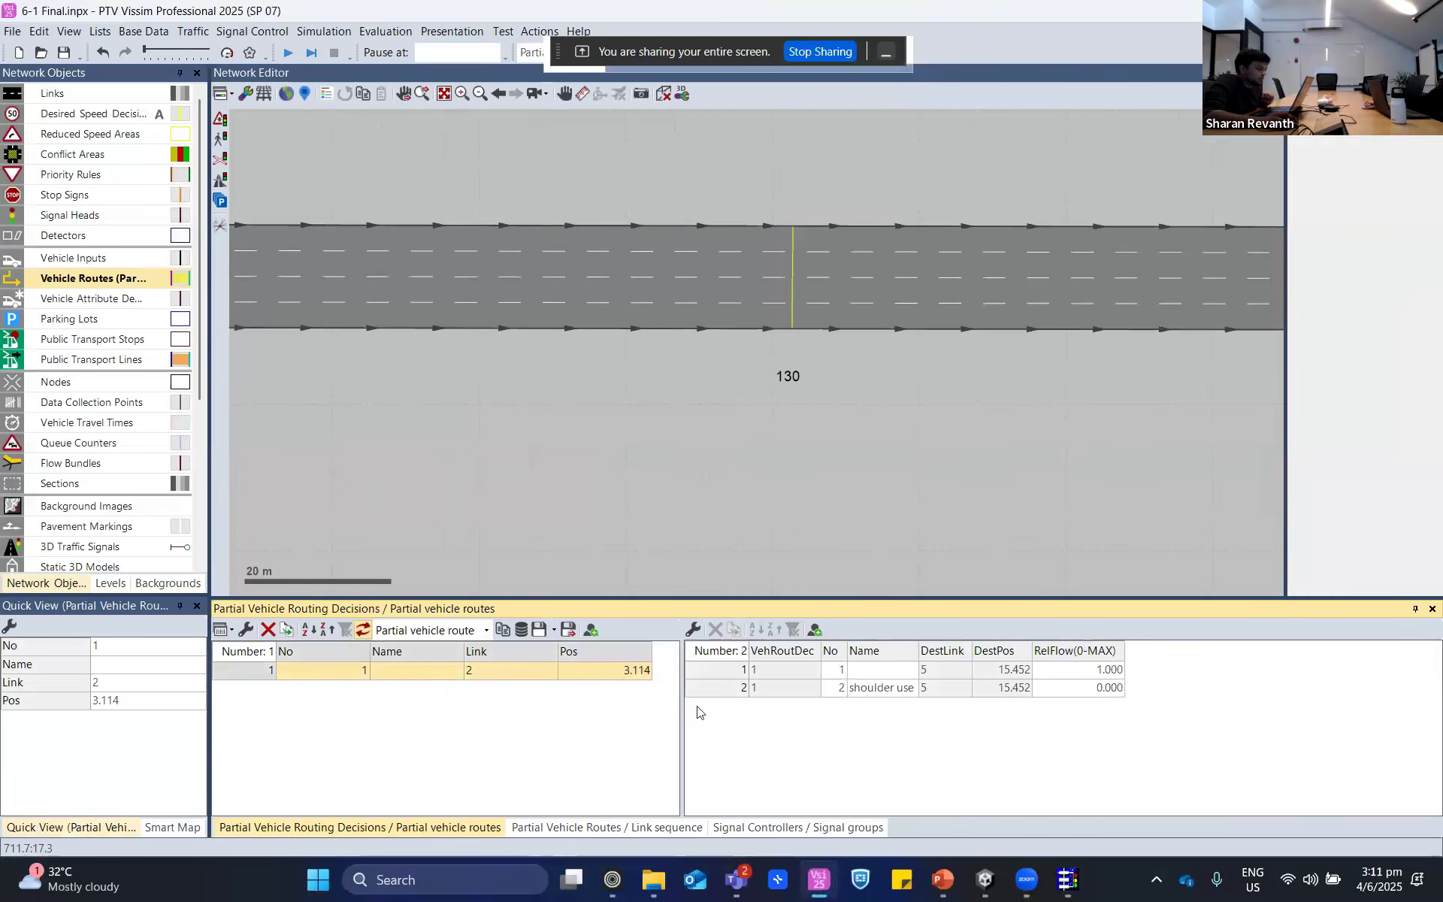
left_click(718, 688)
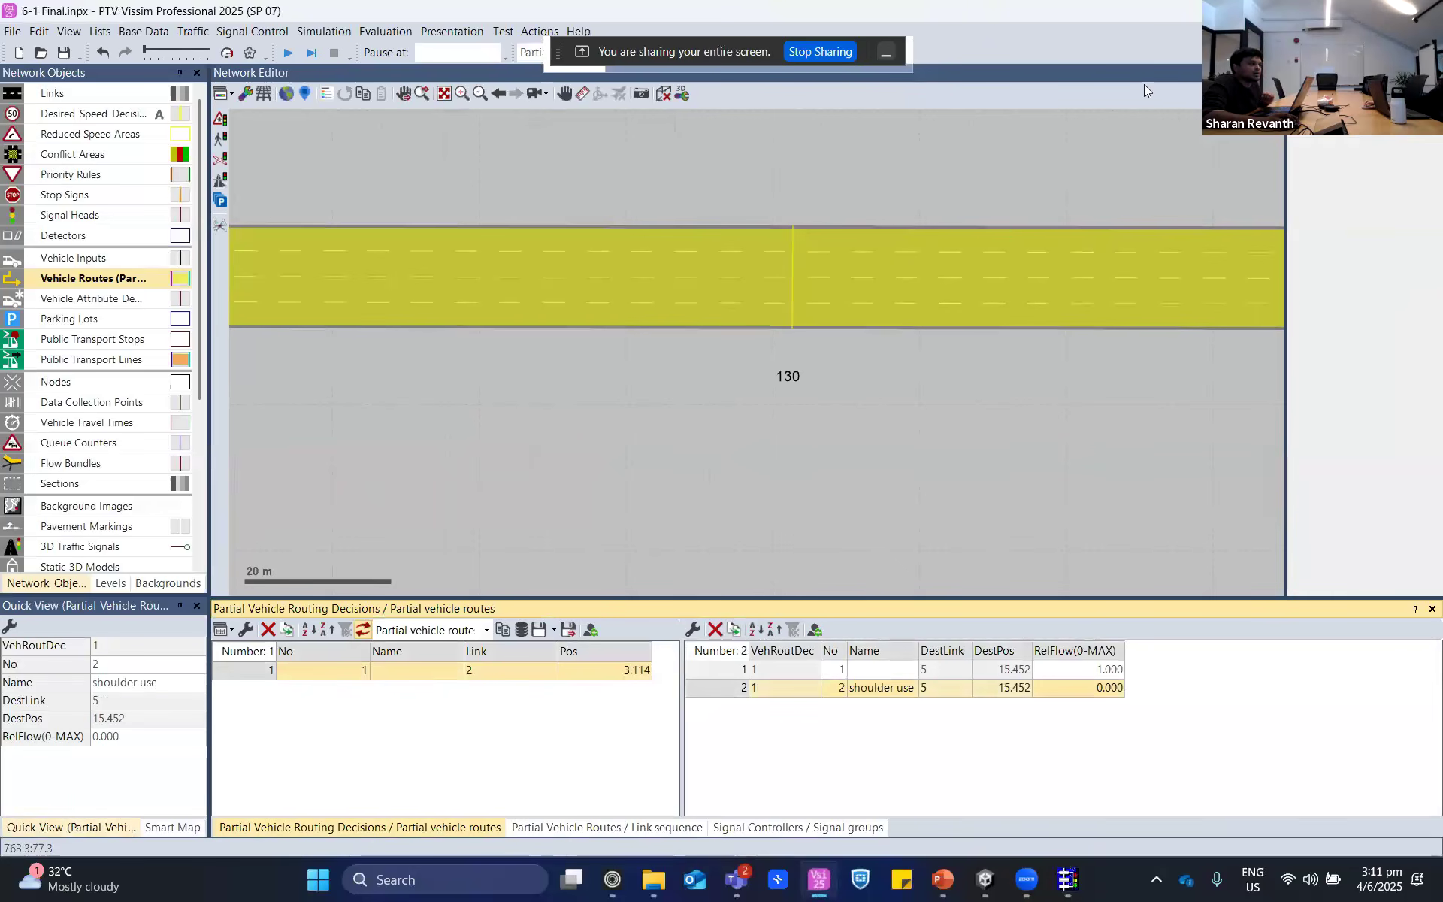
- Return to VisVAP and review the qVeh >= QOn branch's Set_des_speed block for decisions 1 and 2 and its Set_sg( 1 , Green ) block
key("alt+Tab")
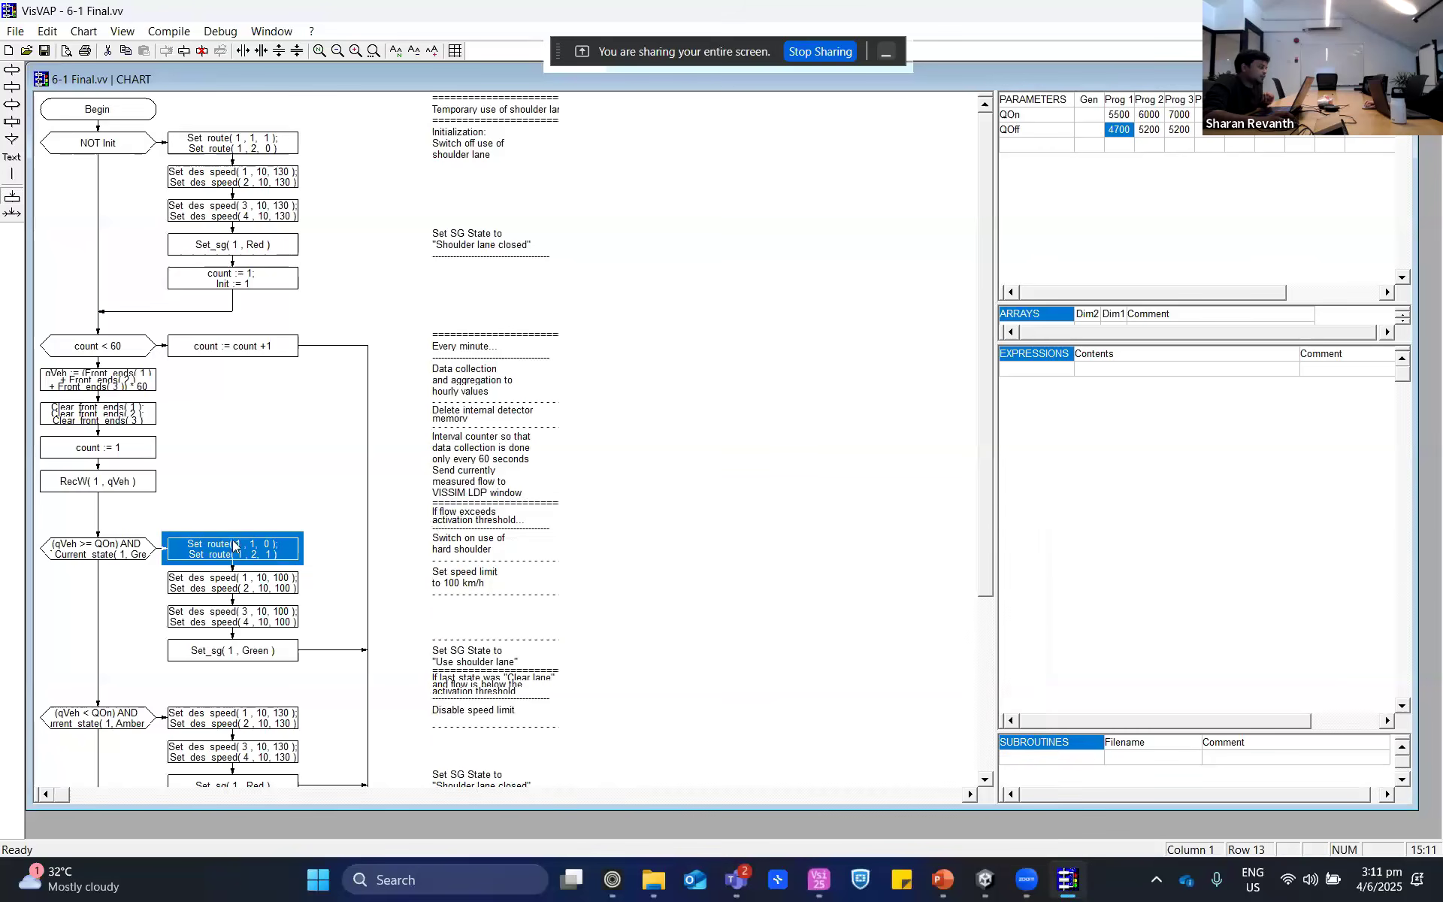
left_click(267, 587)
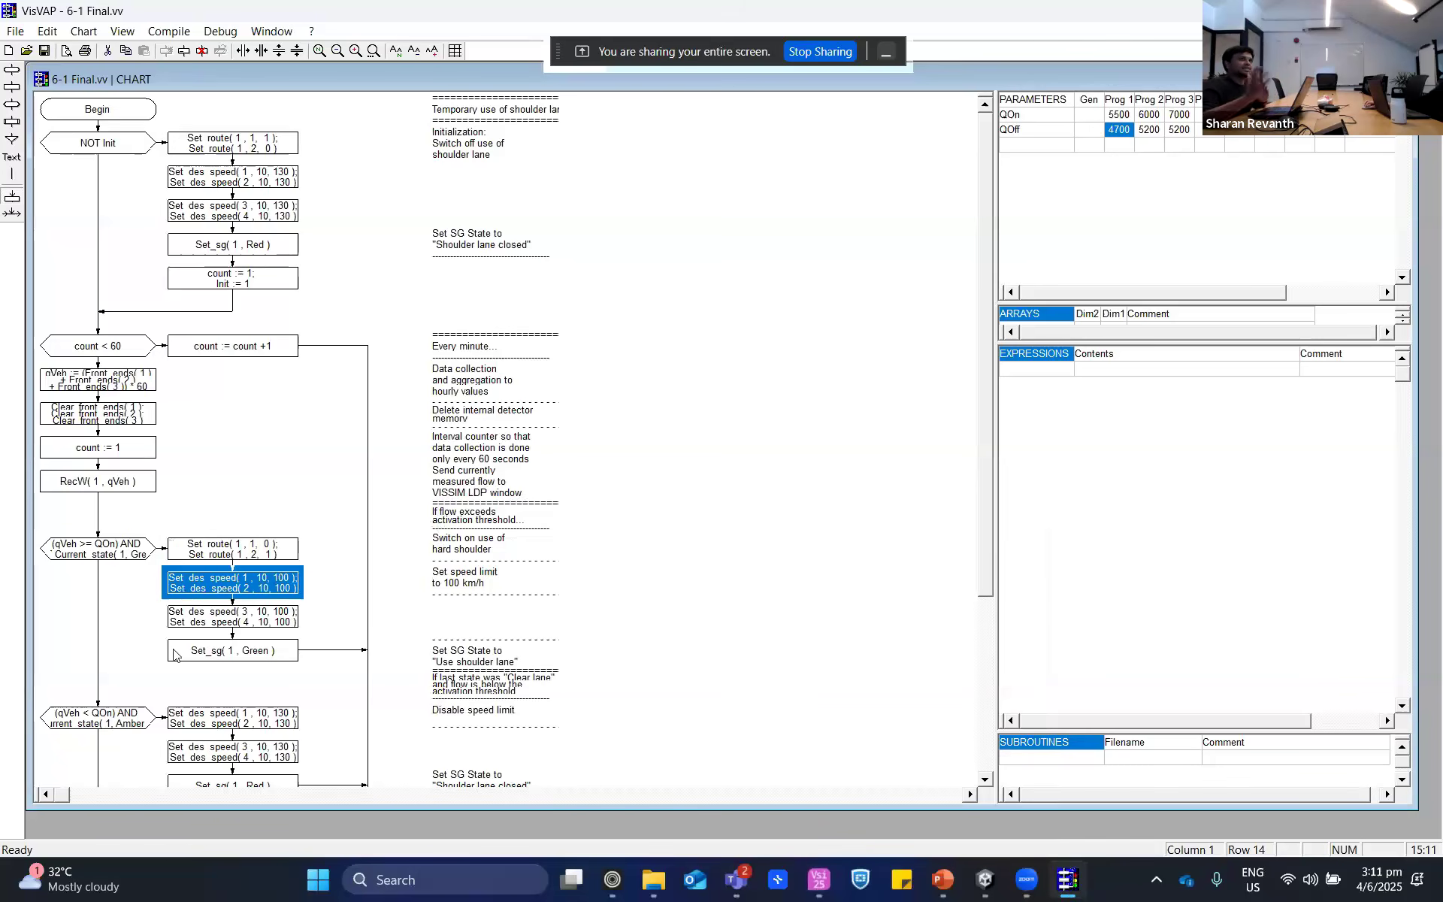
left_click(238, 656)
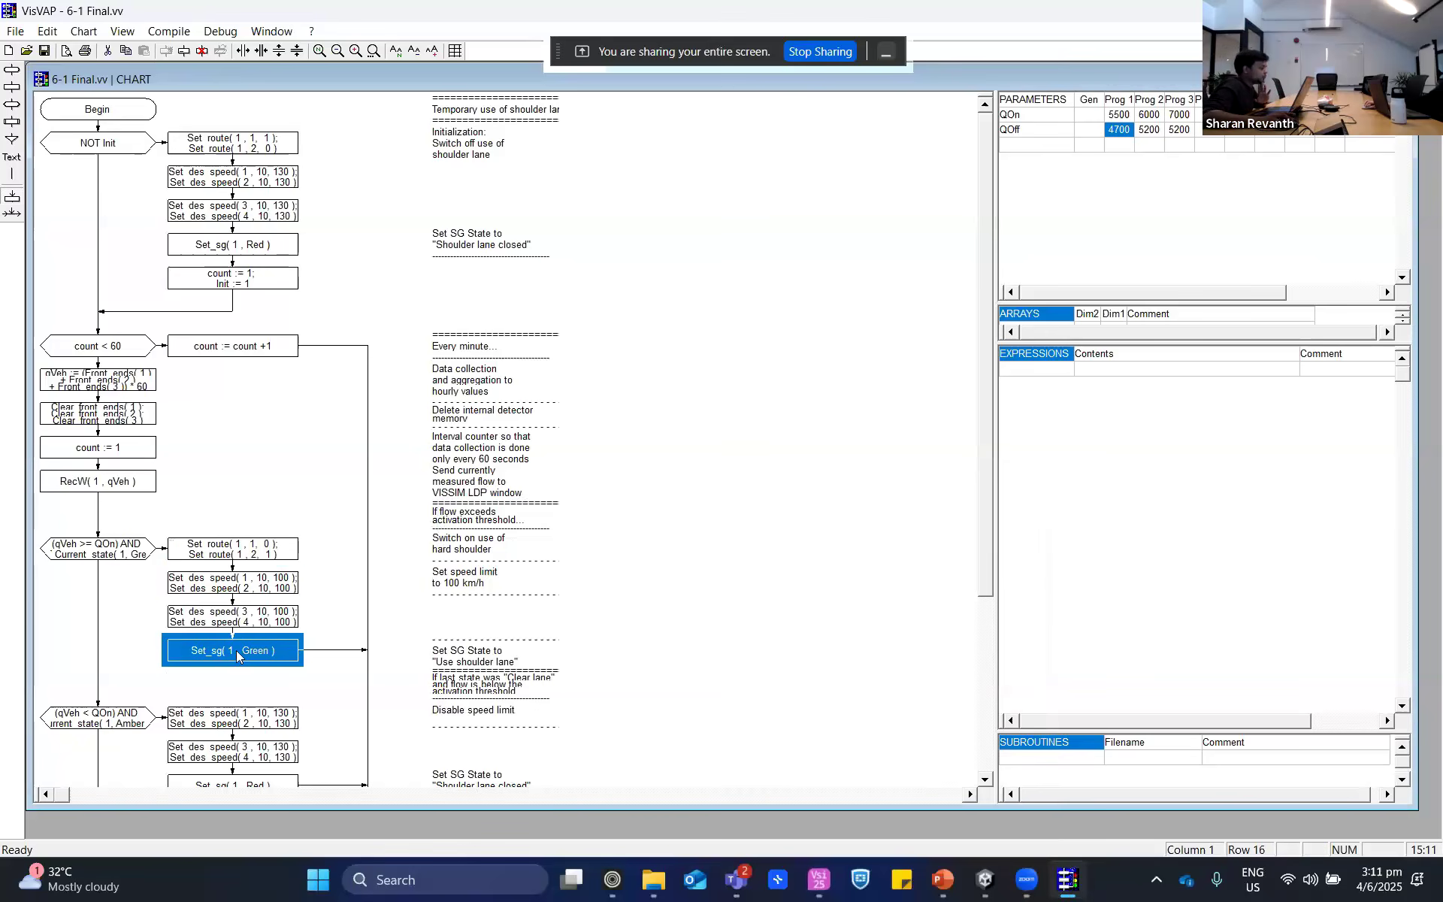
- Examine the qVeh < QOn condition, the NOT Init branch's Set_sg( 1 , Red ) block and the remaining chart down to End
scroll(236, 651, "down", 5)
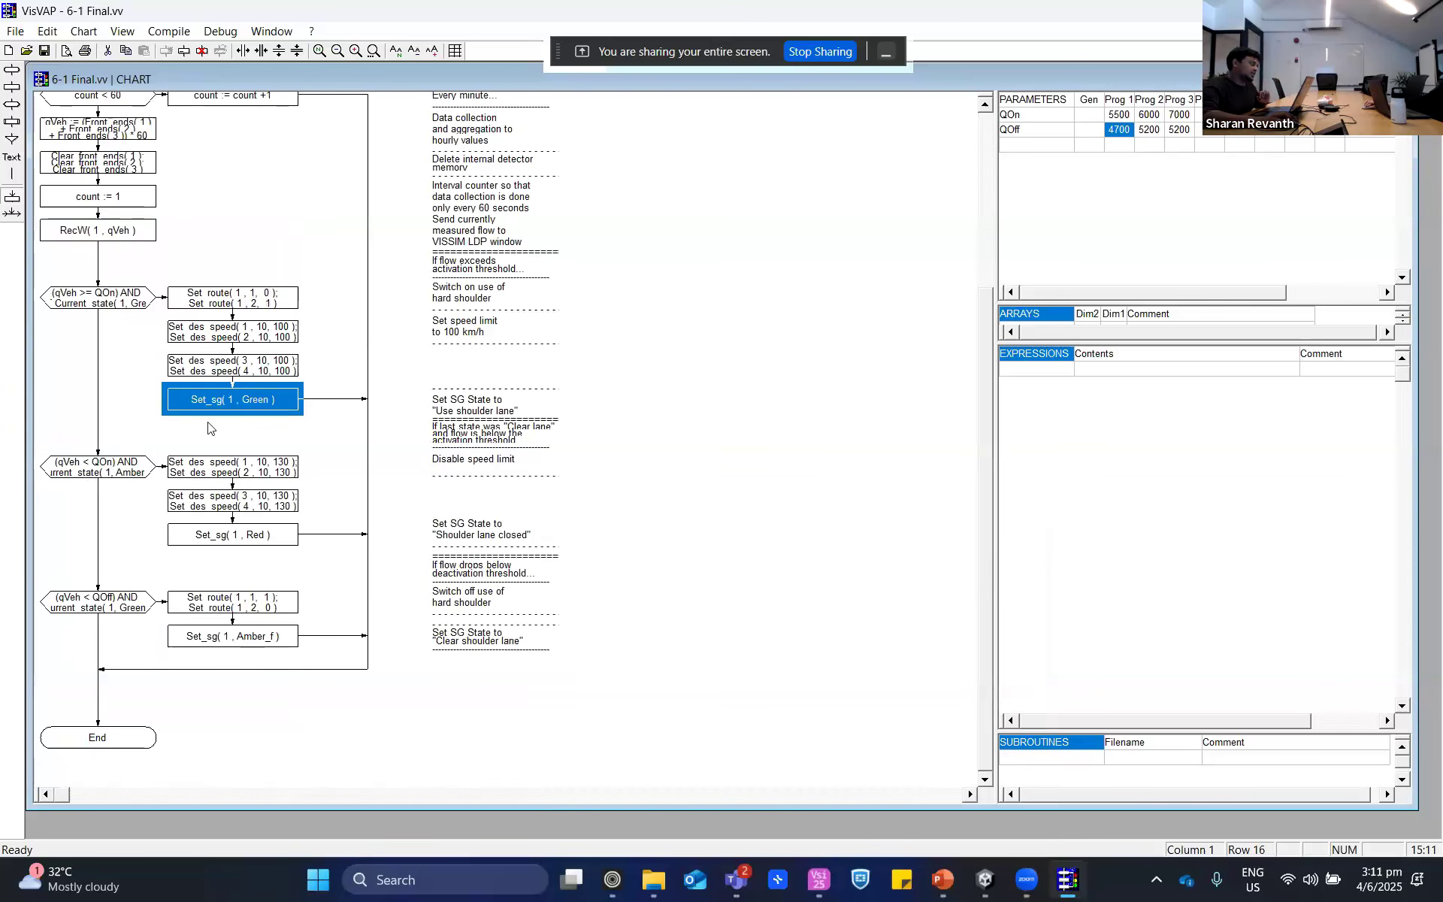
left_click(109, 475)
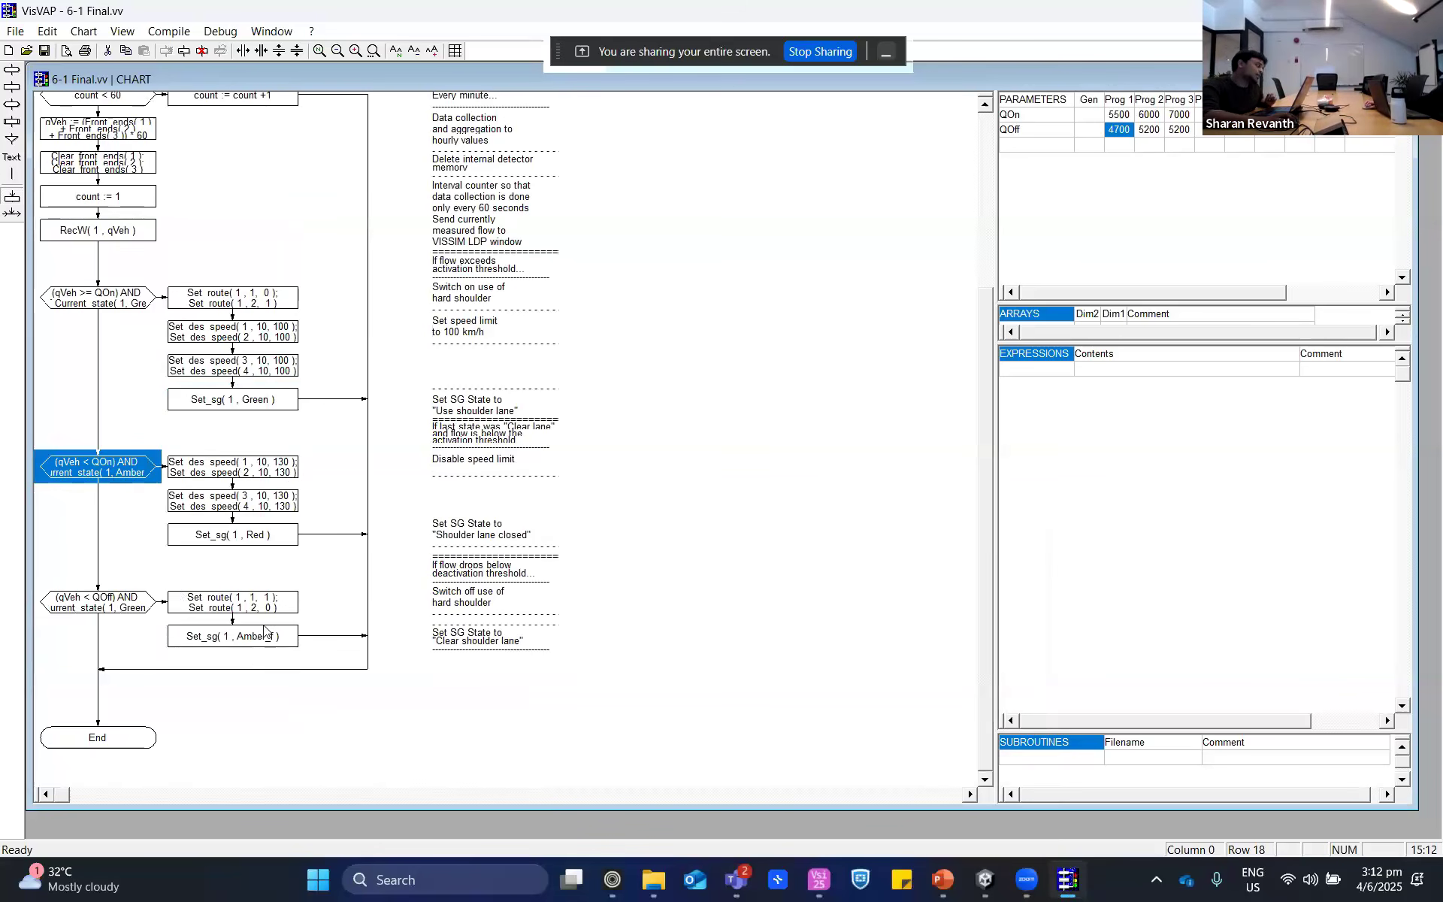
scroll(263, 632, "up", 5)
left_click(252, 247)
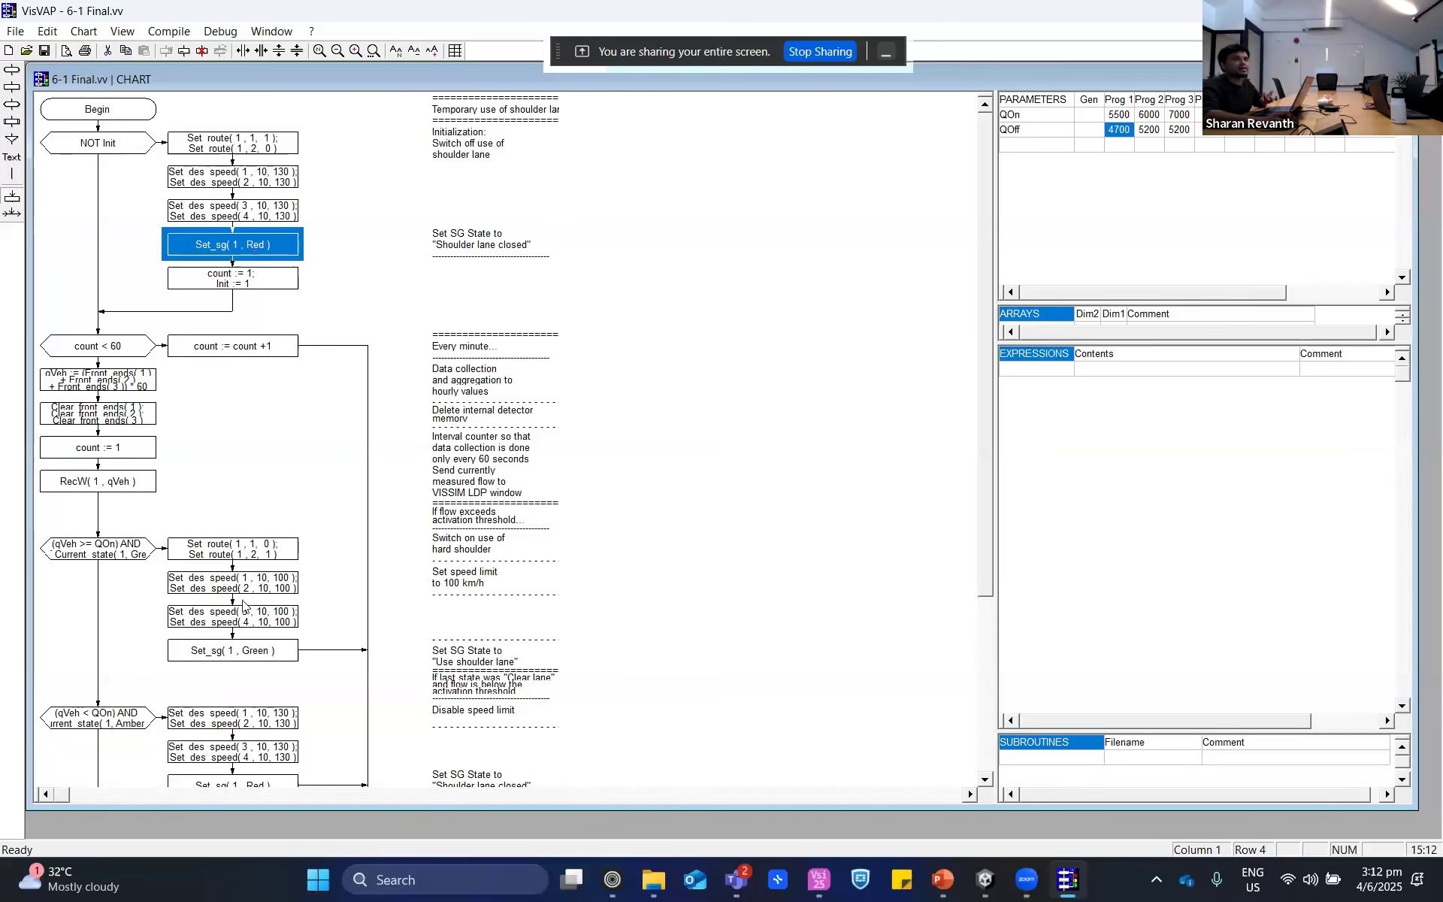
scroll(242, 603, "down", 5)
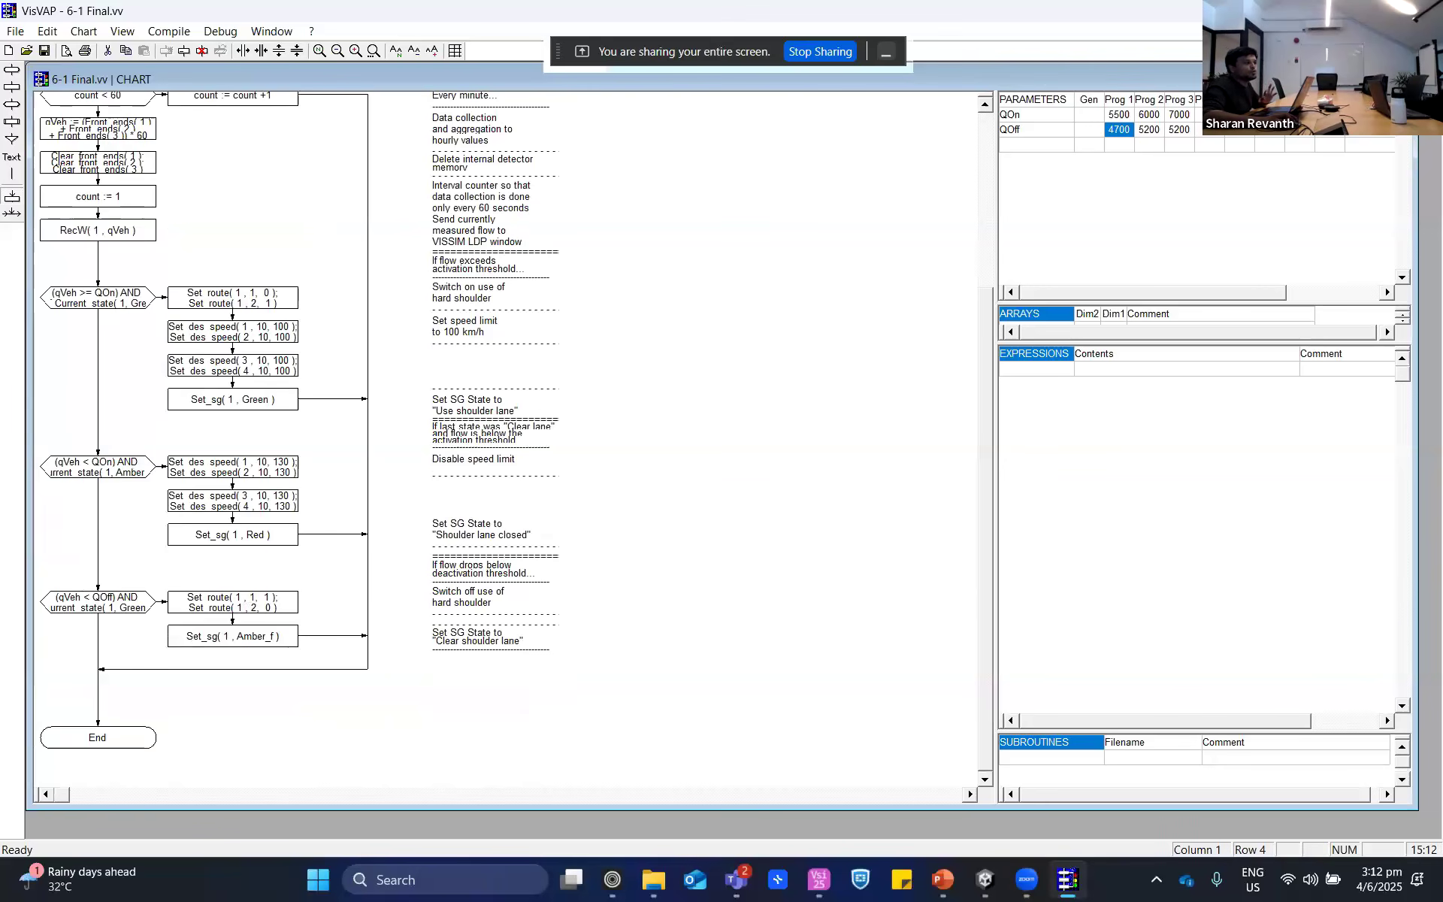
- Minimize VisVAP and switch through PTV Vissim to the PTV Webinar - Highway Modelling.pptx presentation in PowerPoint
left_click(1335, 10)
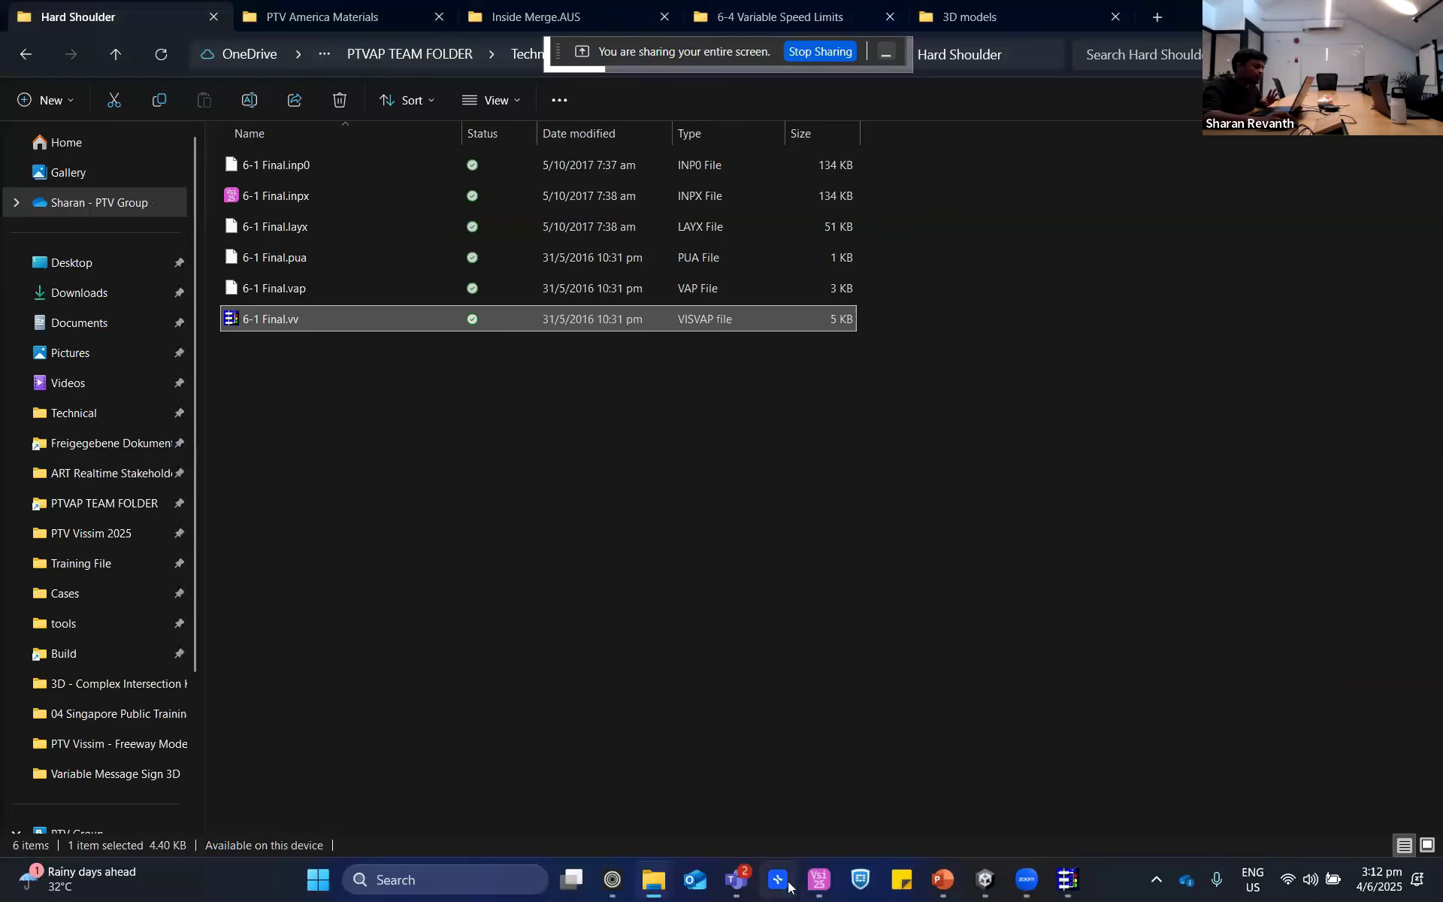
left_click(819, 879)
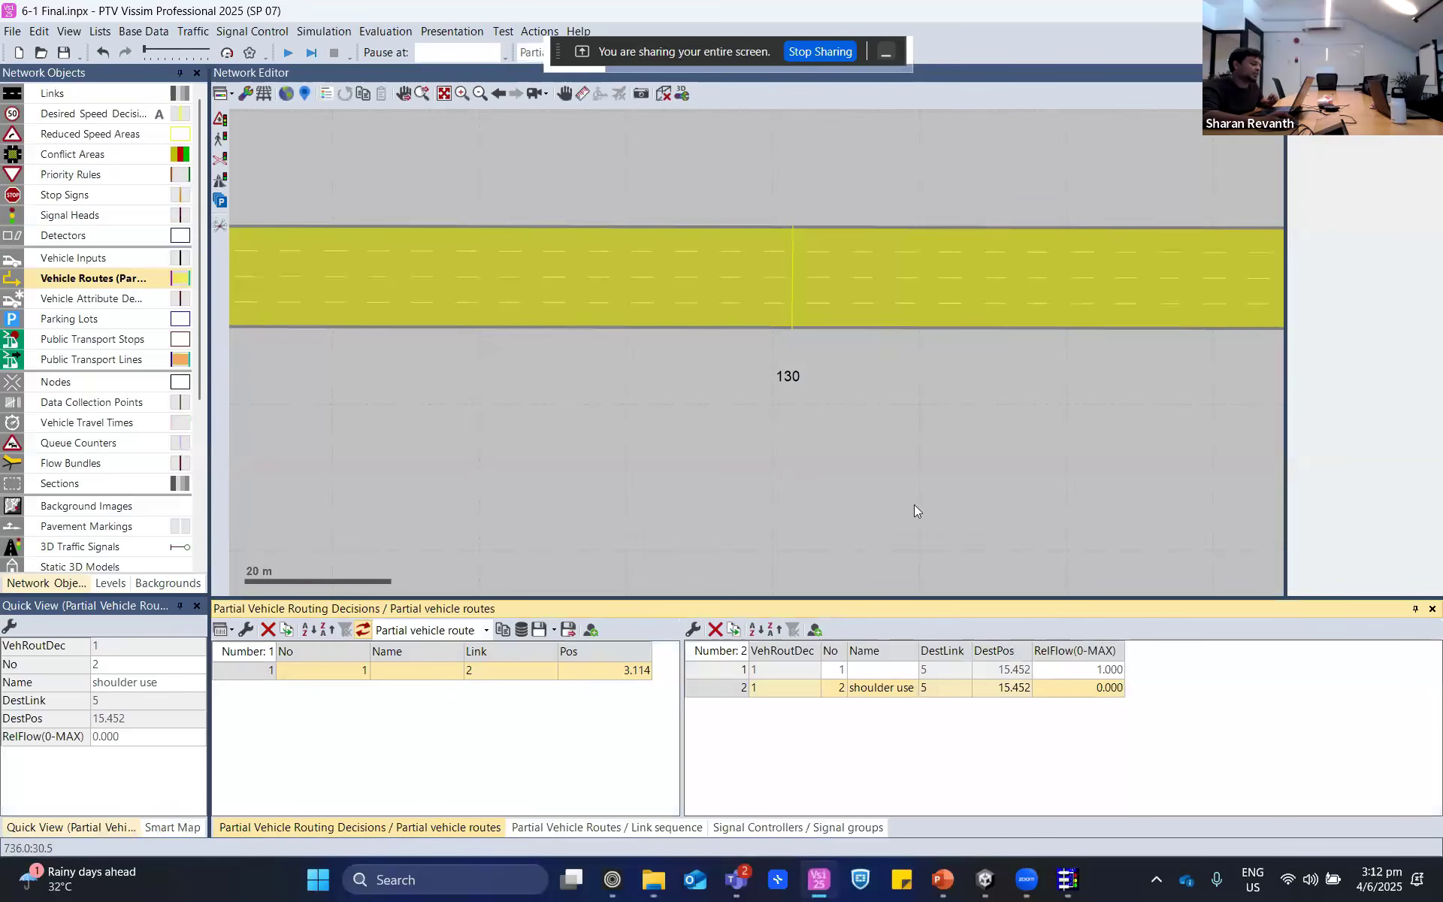
left_click(944, 880)
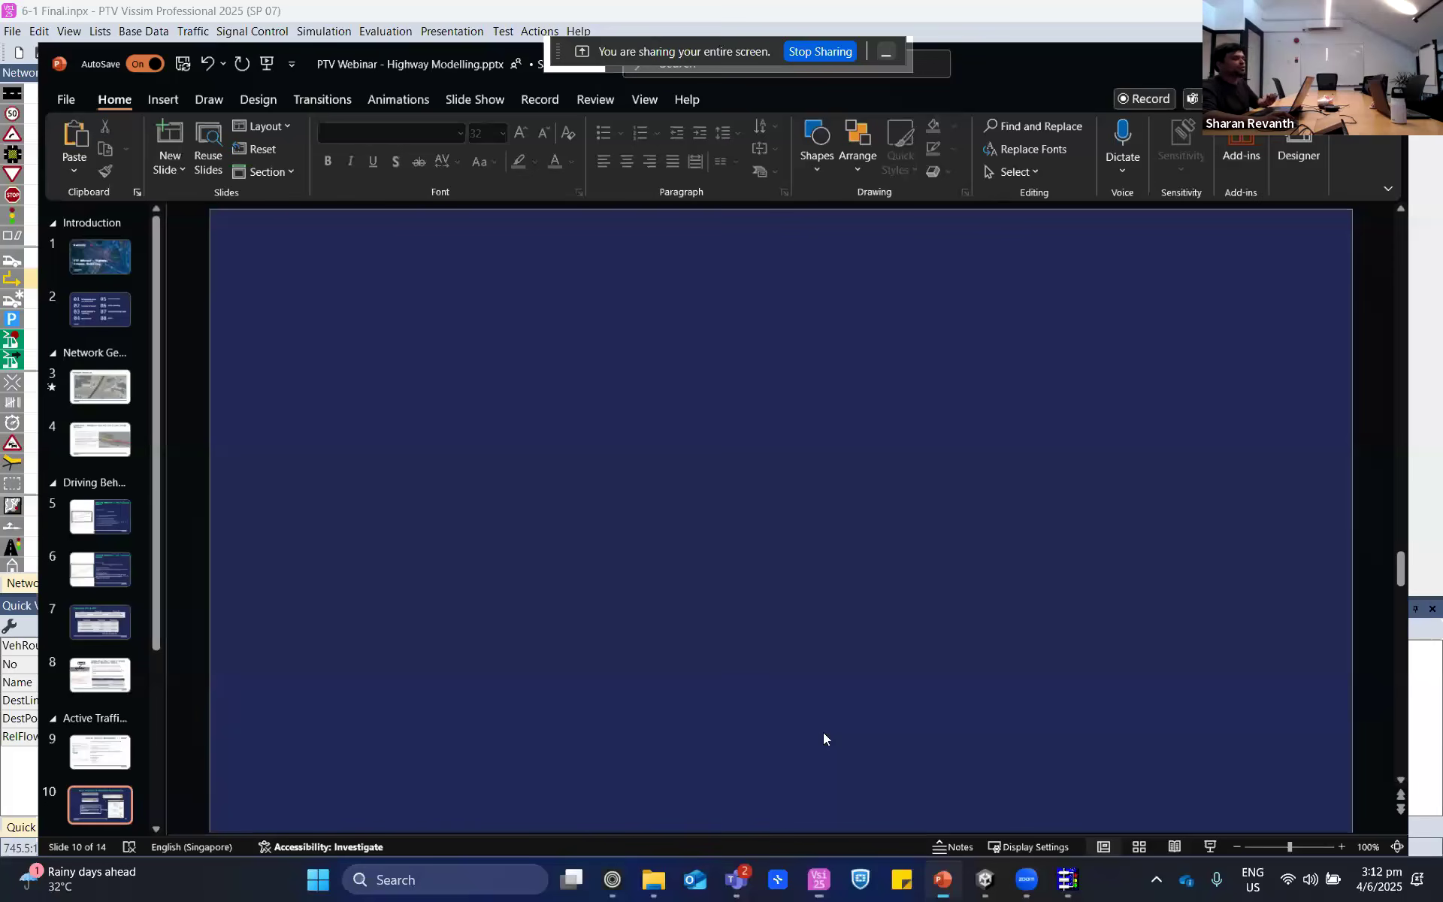
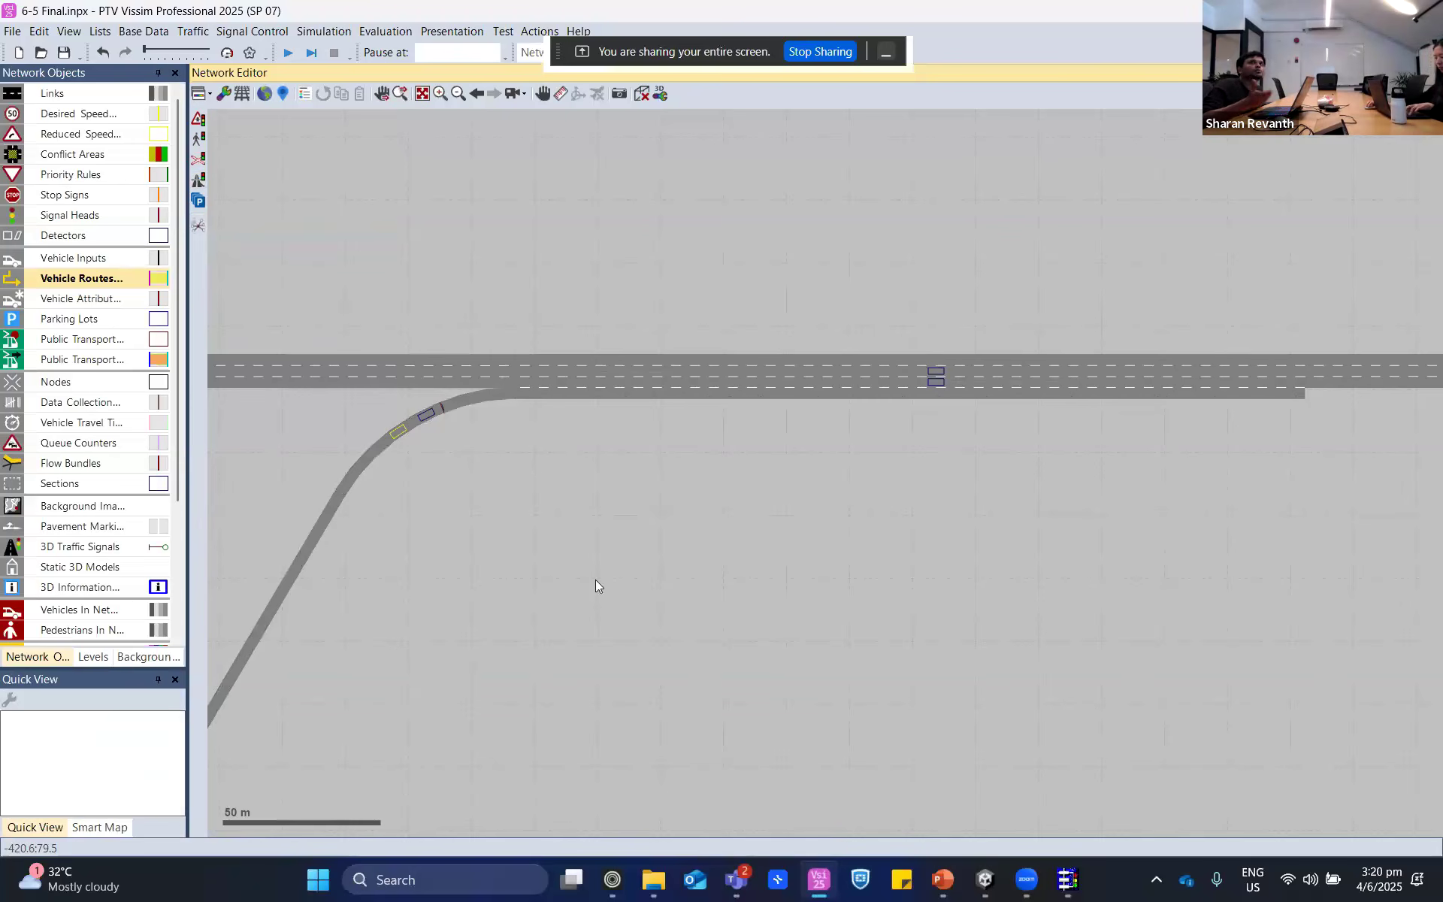
- Show the Ramp Metering System used slide in PowerPoint, then switch to VisVAP
left_click(941, 880)
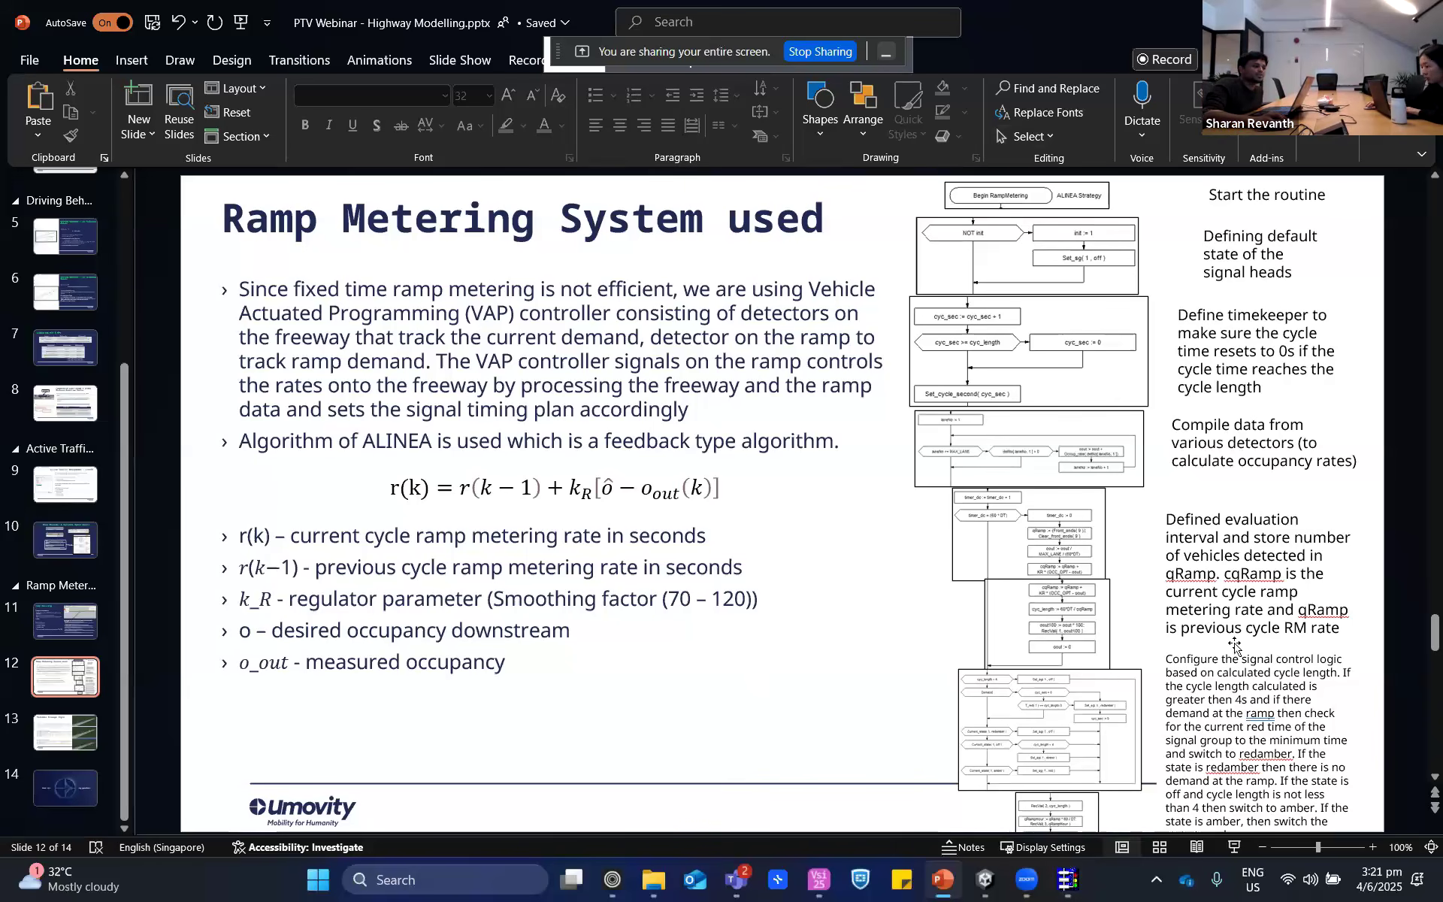
left_click(1068, 880)
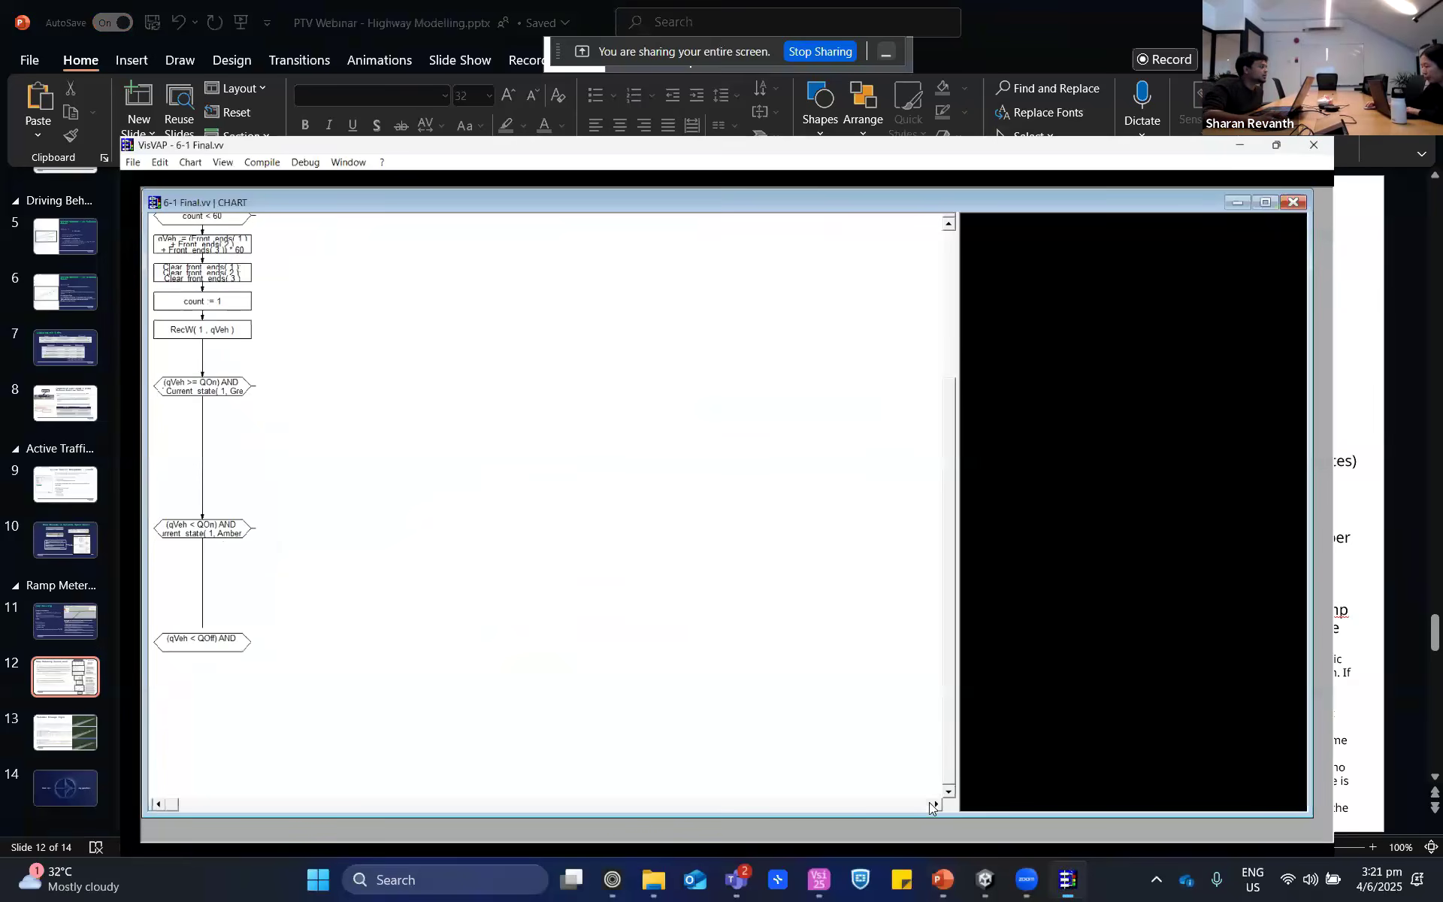
- Start opening another VisVAP file and move the Open dialog over the chart
left_click(30, 52)
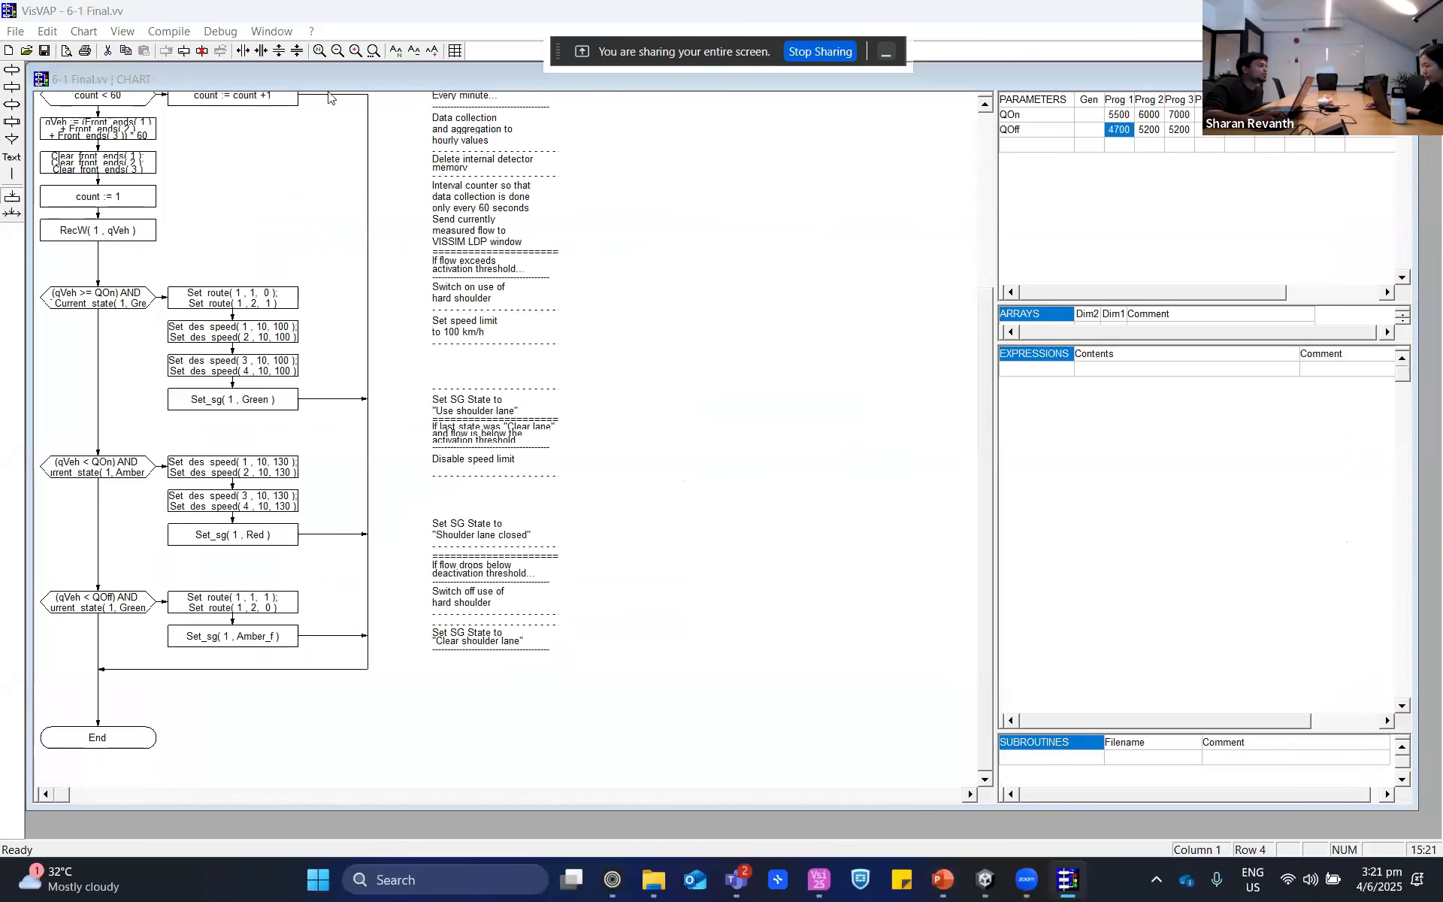
left_click_drag(503, 60, 481, 233)
scroll(97, 517, "down", 5)
scroll(93, 515, "up", 1)
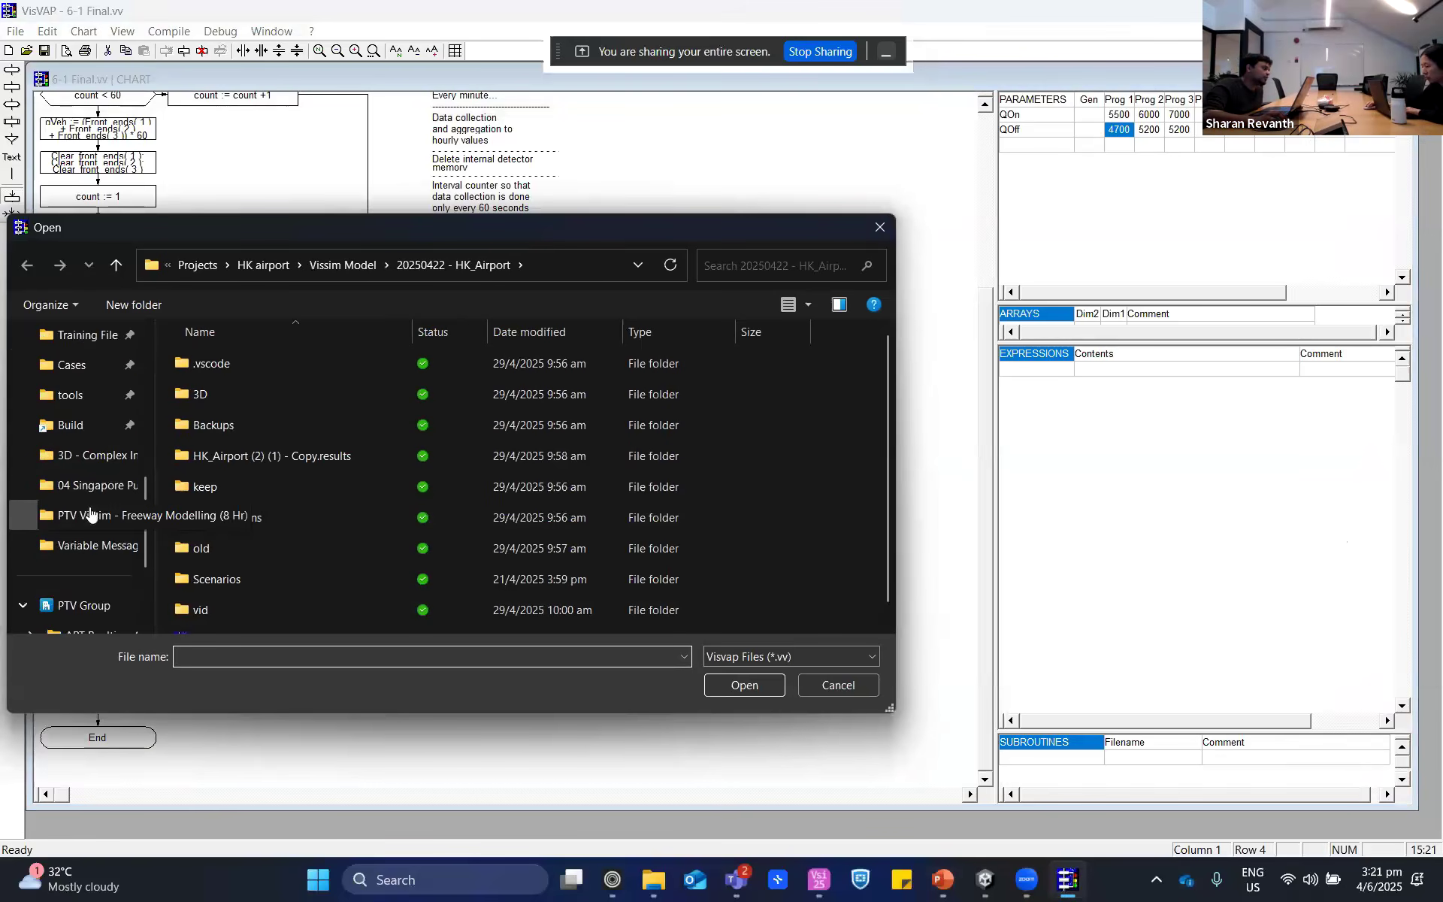
- Look for the ramp metering logic file in the Active Traffic Management (ATM) and PTV Vissim - Freeway Modelling (8 Hr) folders
scroll(90, 516, "up", 2)
scroll(91, 519, "down", 4)
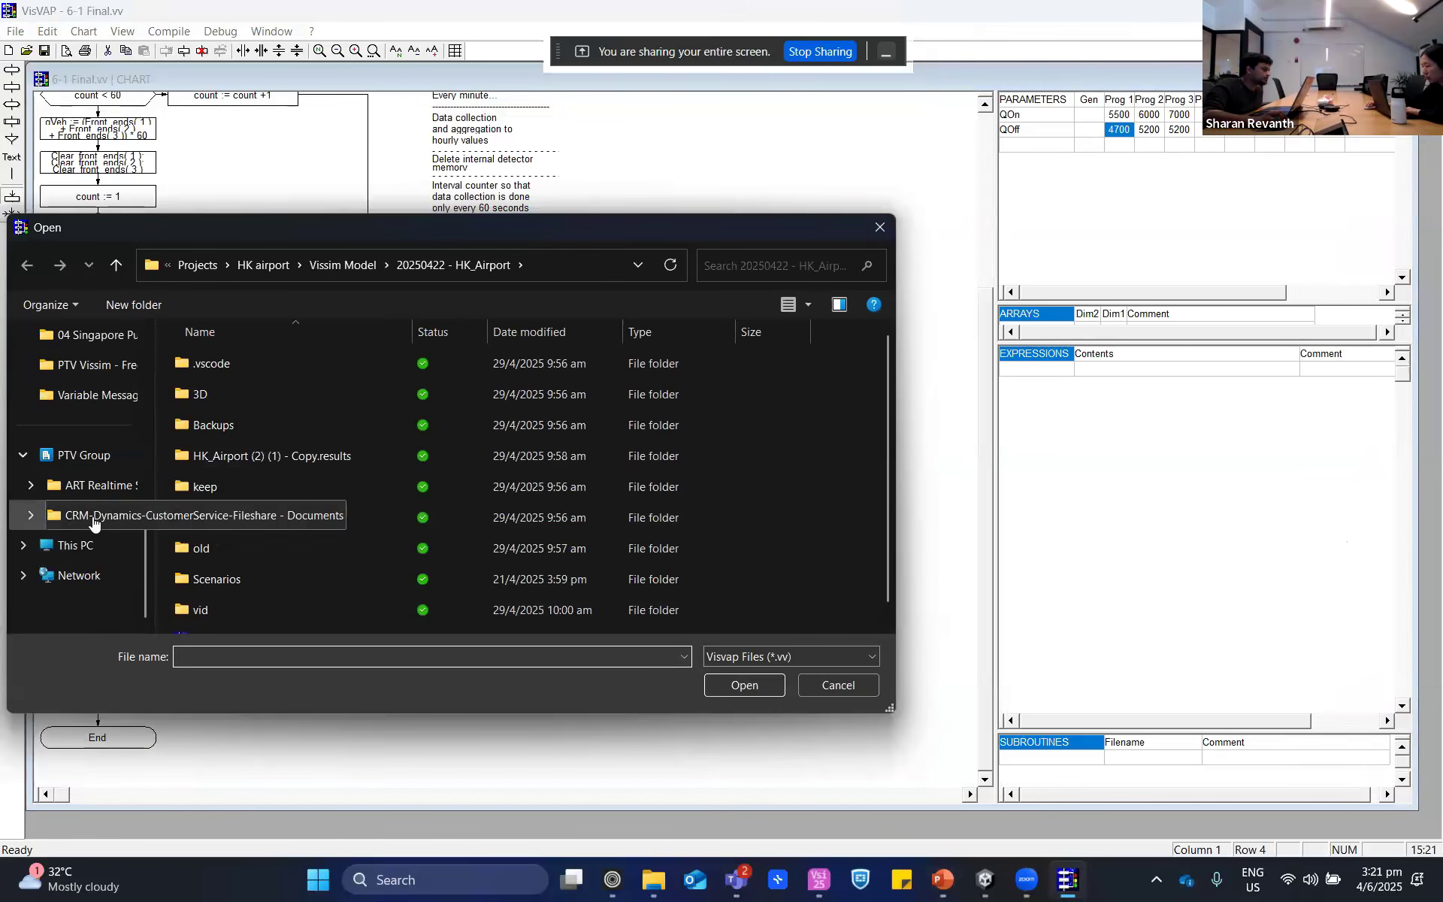
left_click(104, 396)
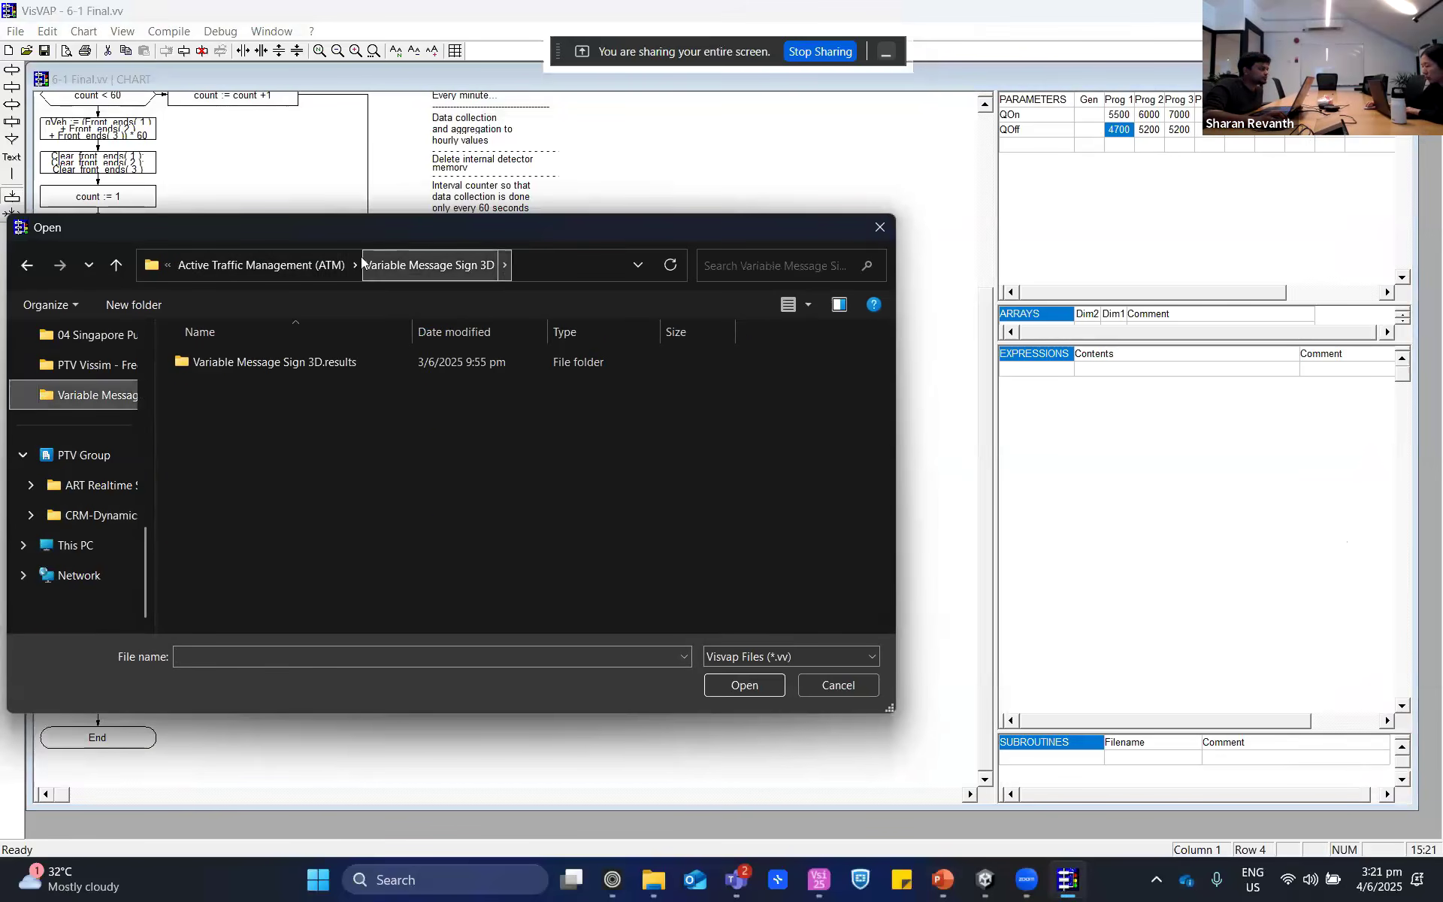
left_click(296, 265)
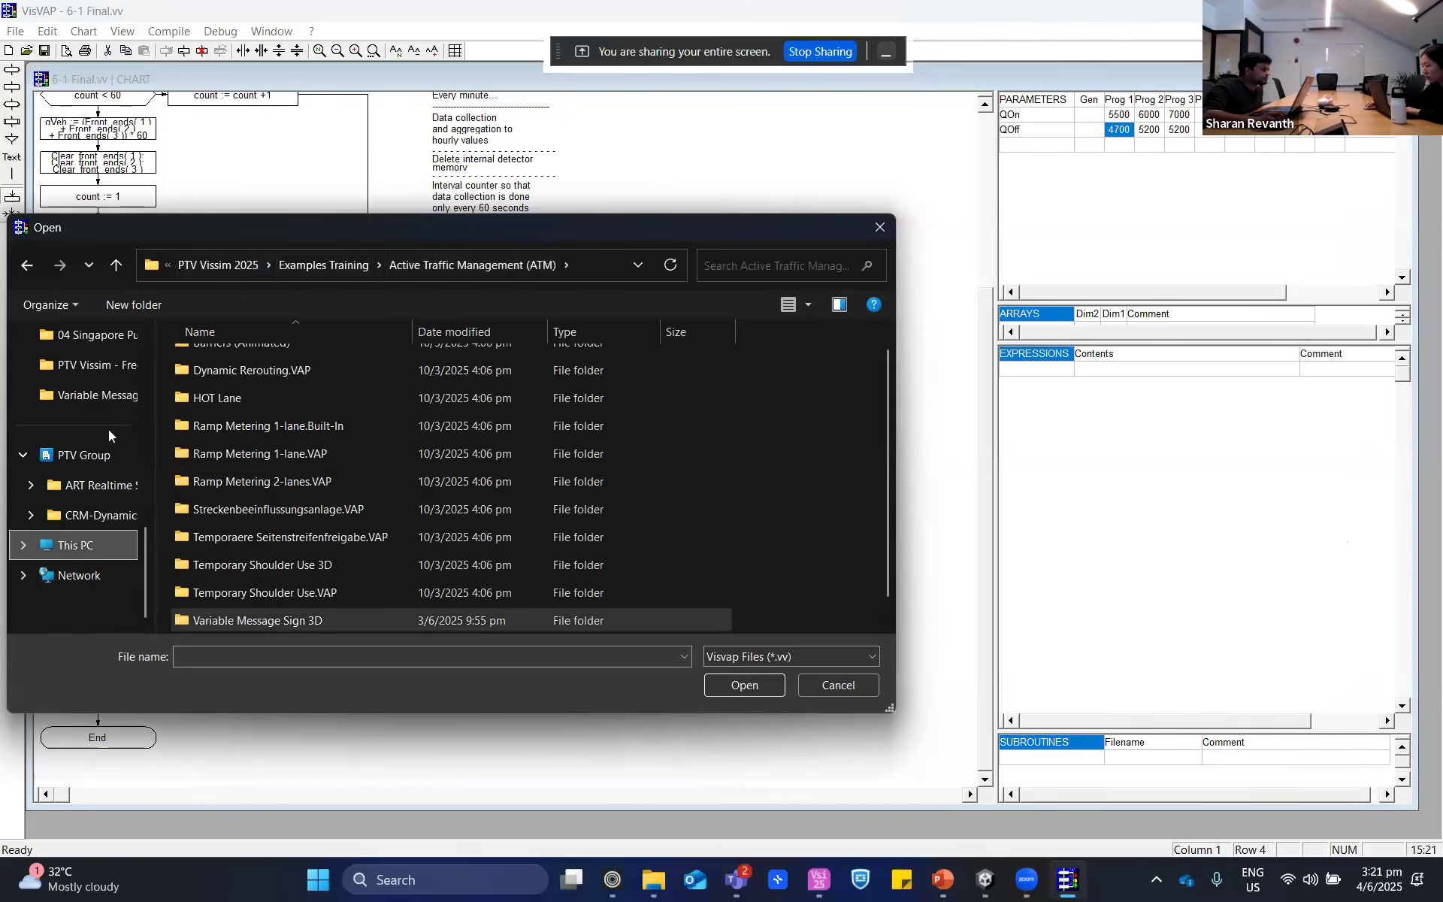
left_click(100, 364)
scroll(48, 398, "up", 5)
scroll(52, 421, "down", 1)
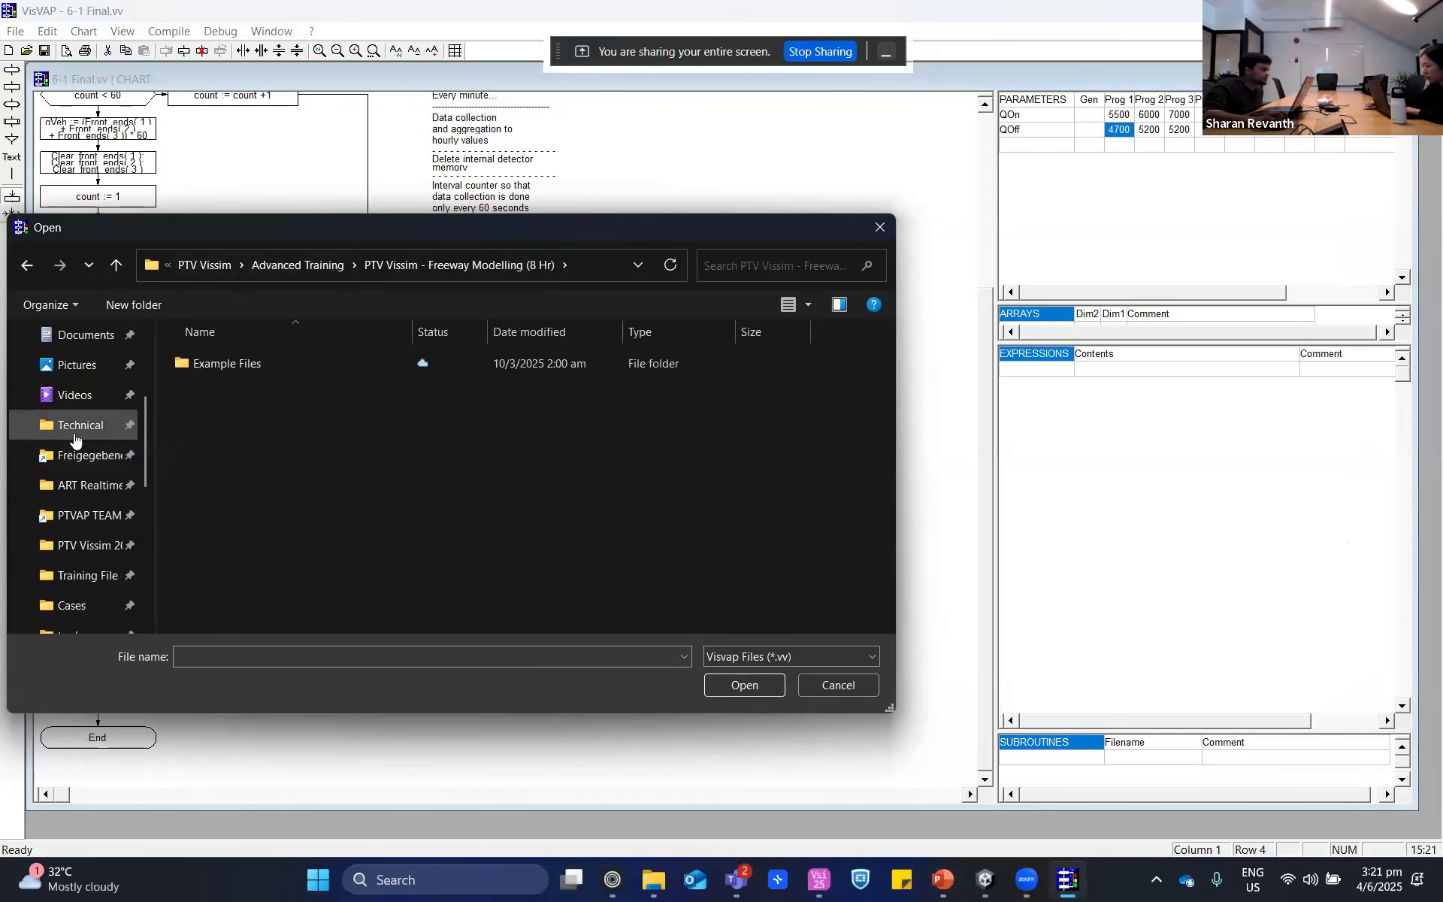
- Go to the Technical folder and check its PTV Presentations subfolder for the logic file
left_click(74, 426)
scroll(278, 571, "down", 6)
scroll(229, 532, "down", 3)
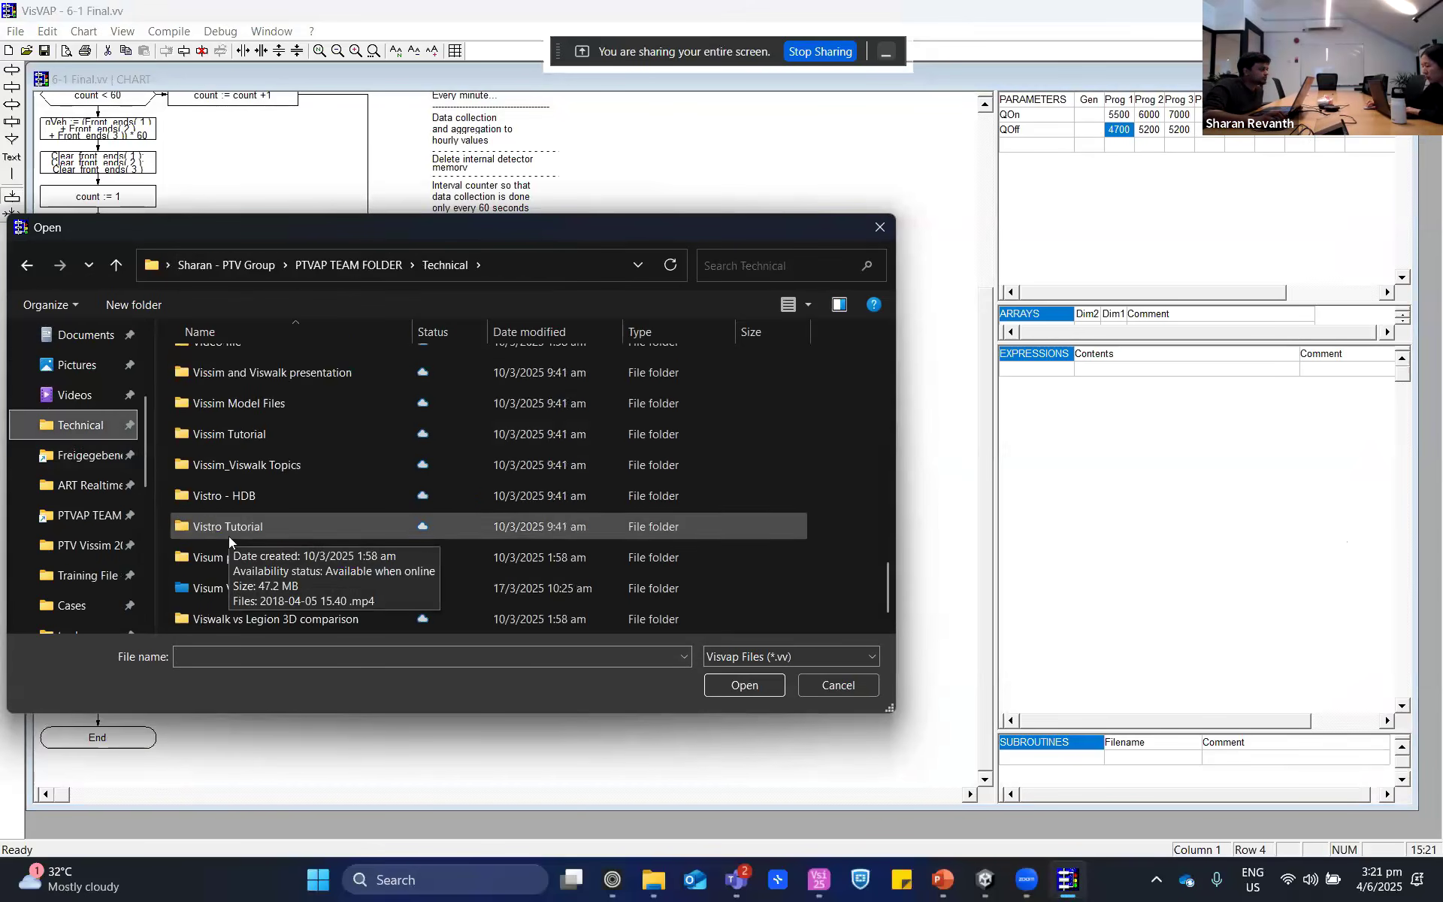
scroll(229, 538, "up", 10)
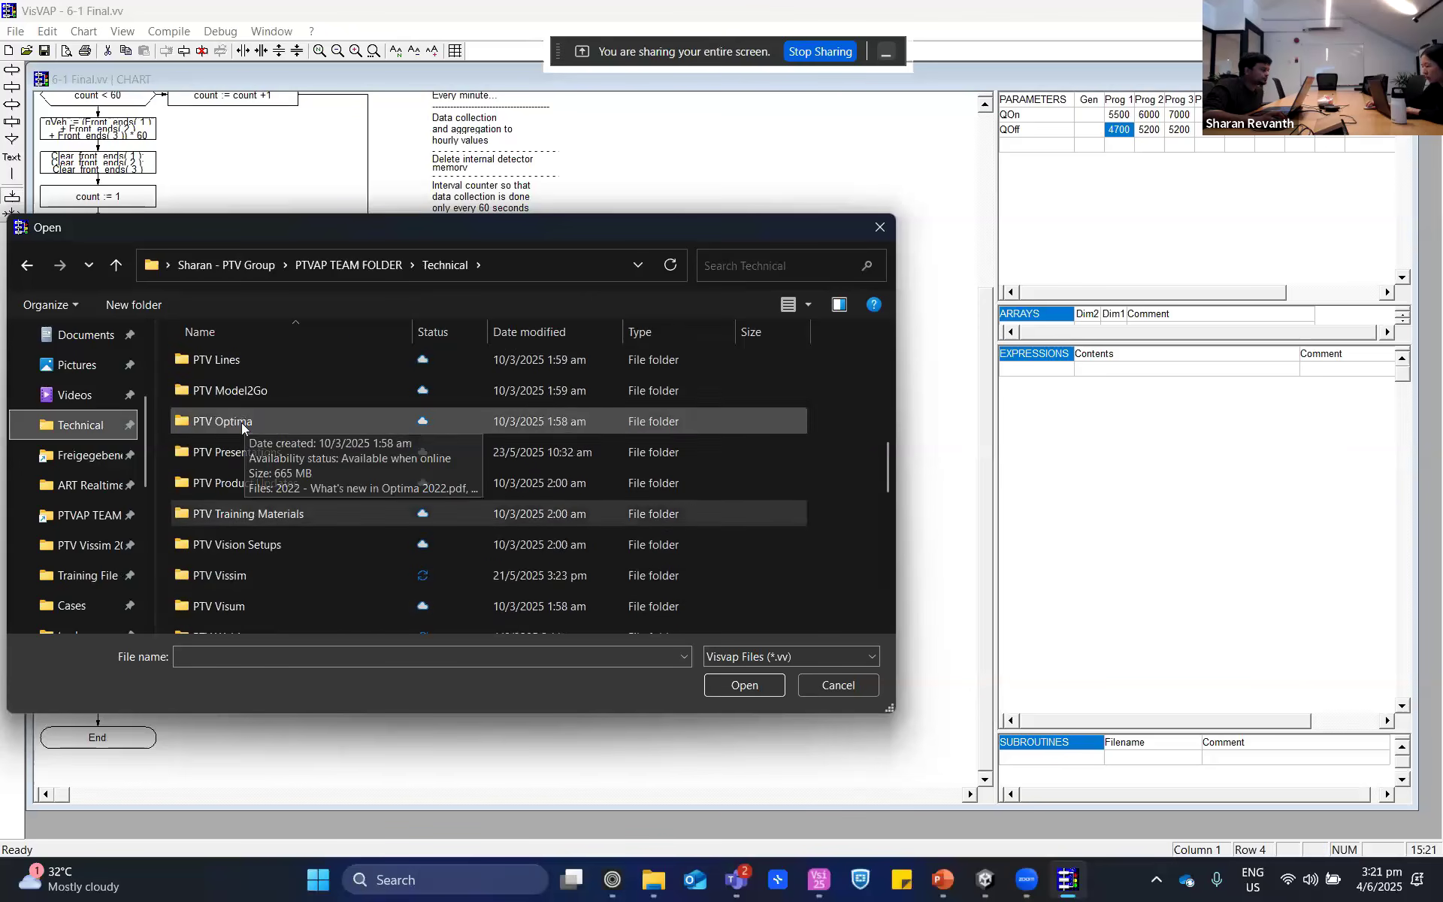
double_click(265, 454)
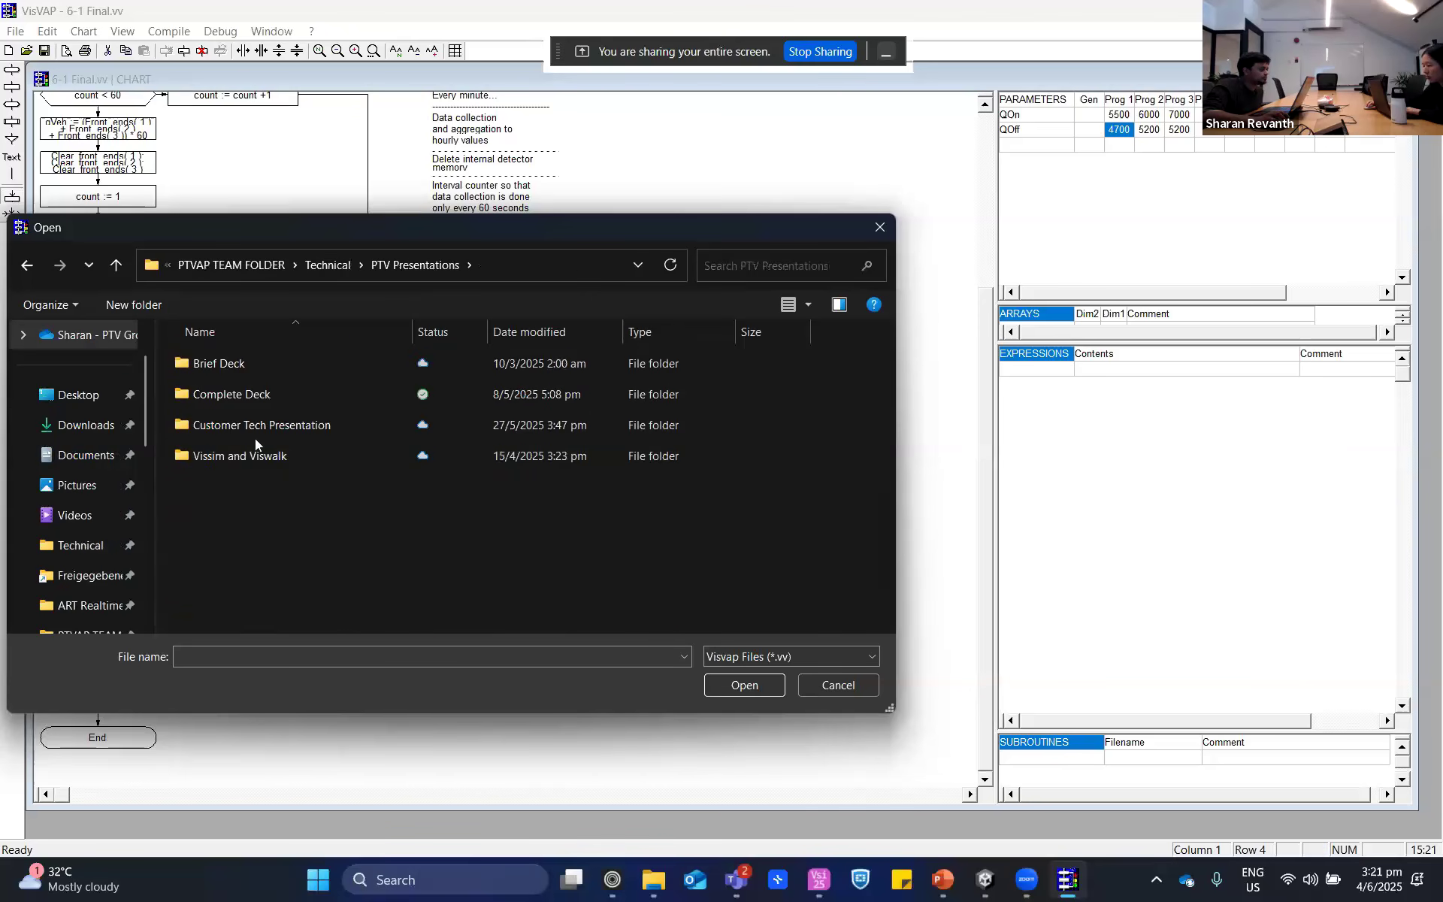
key("alt+Left")
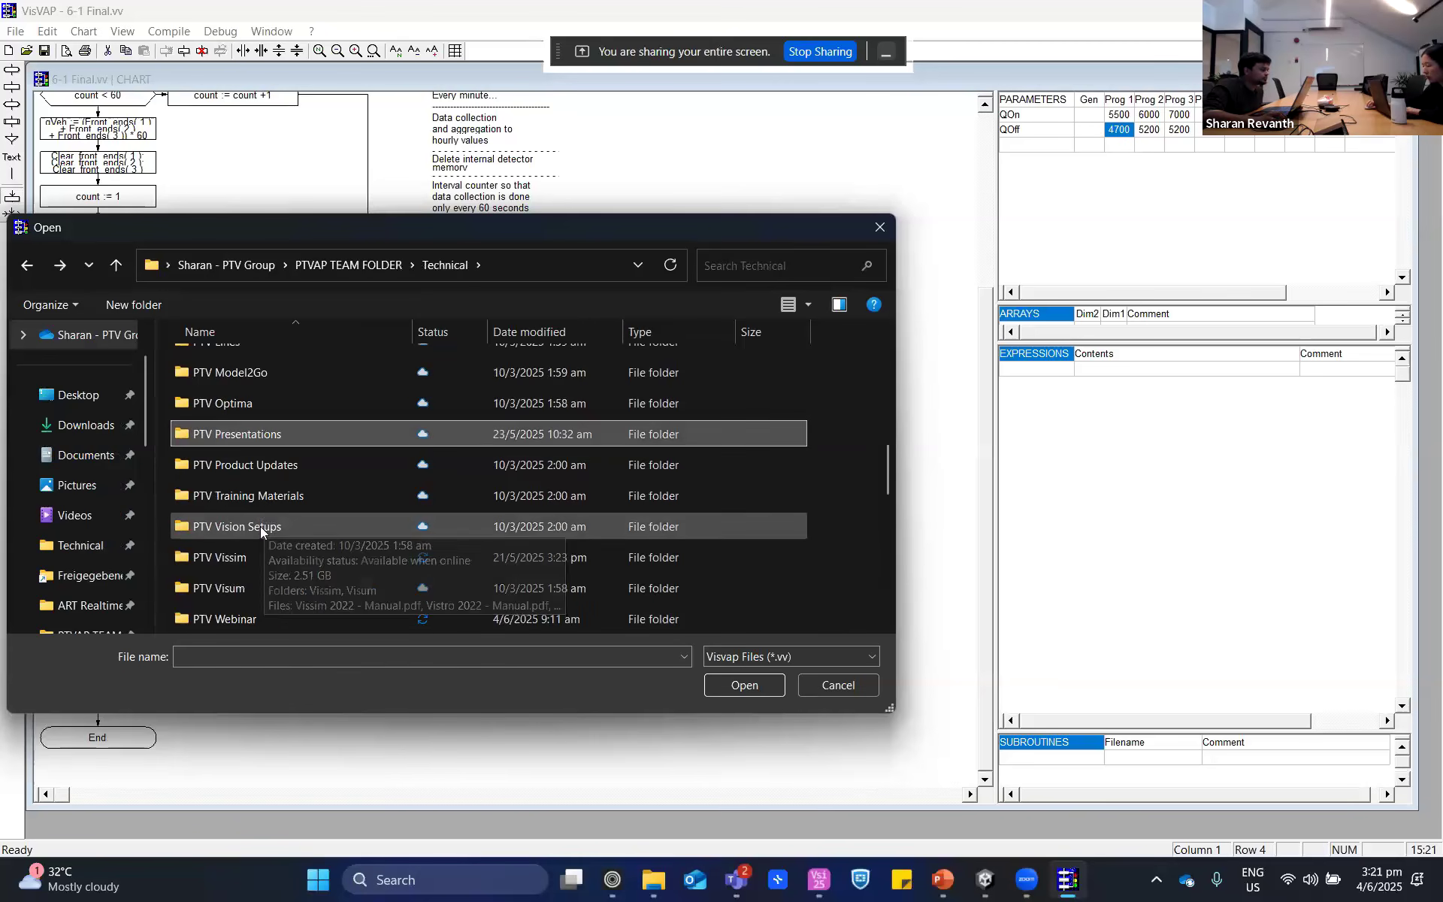
- Open 6-5 FInal.vv from the Ramp Metering folder under PTV Webinar, June 2025, Model Files
scroll(257, 590, "down", 2)
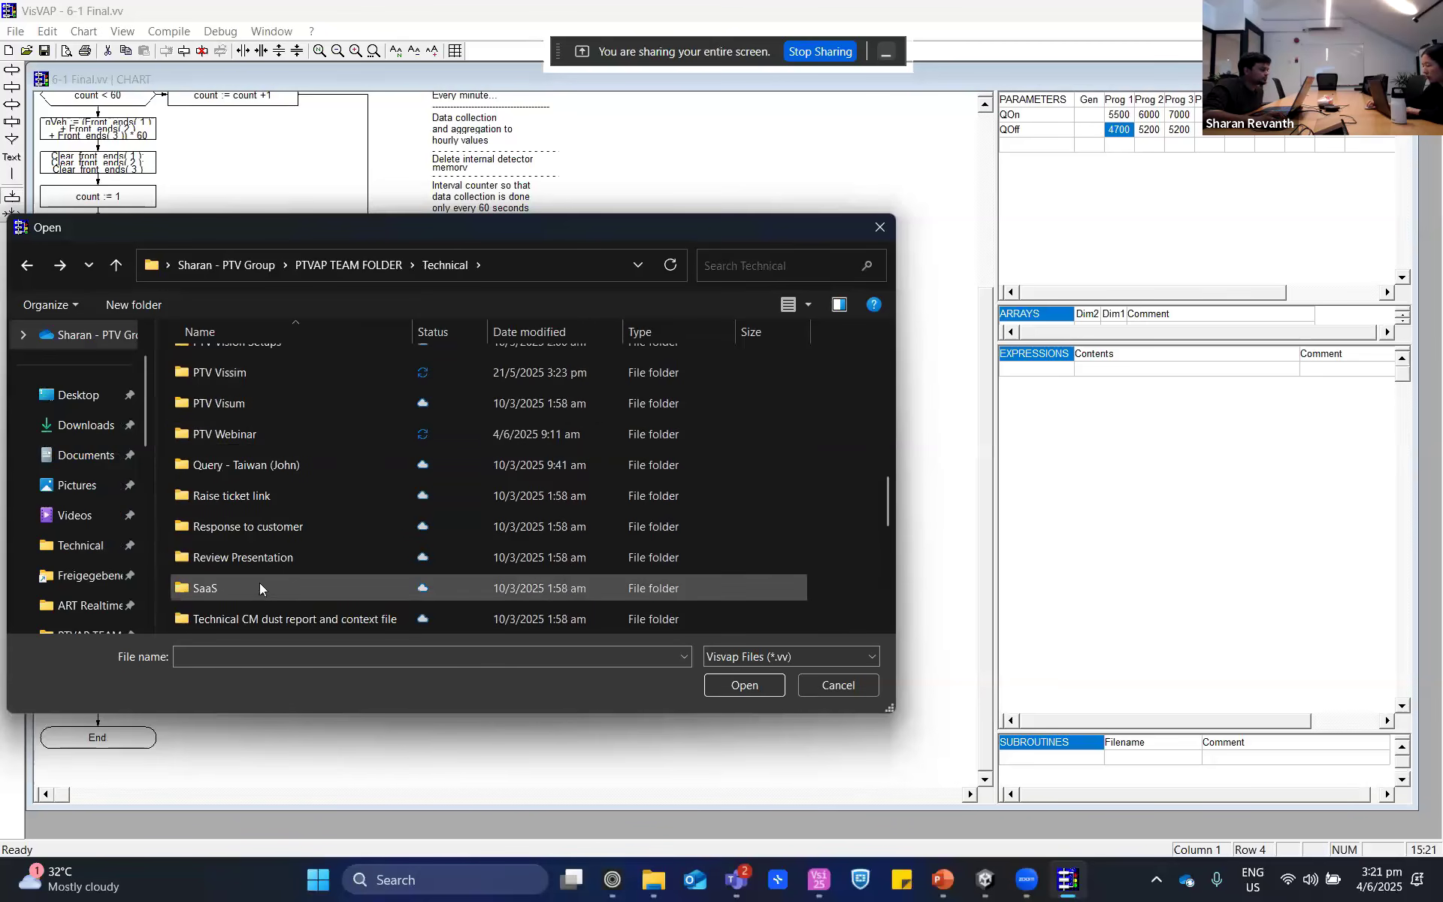
double_click(270, 426)
double_click(266, 365)
double_click(267, 365)
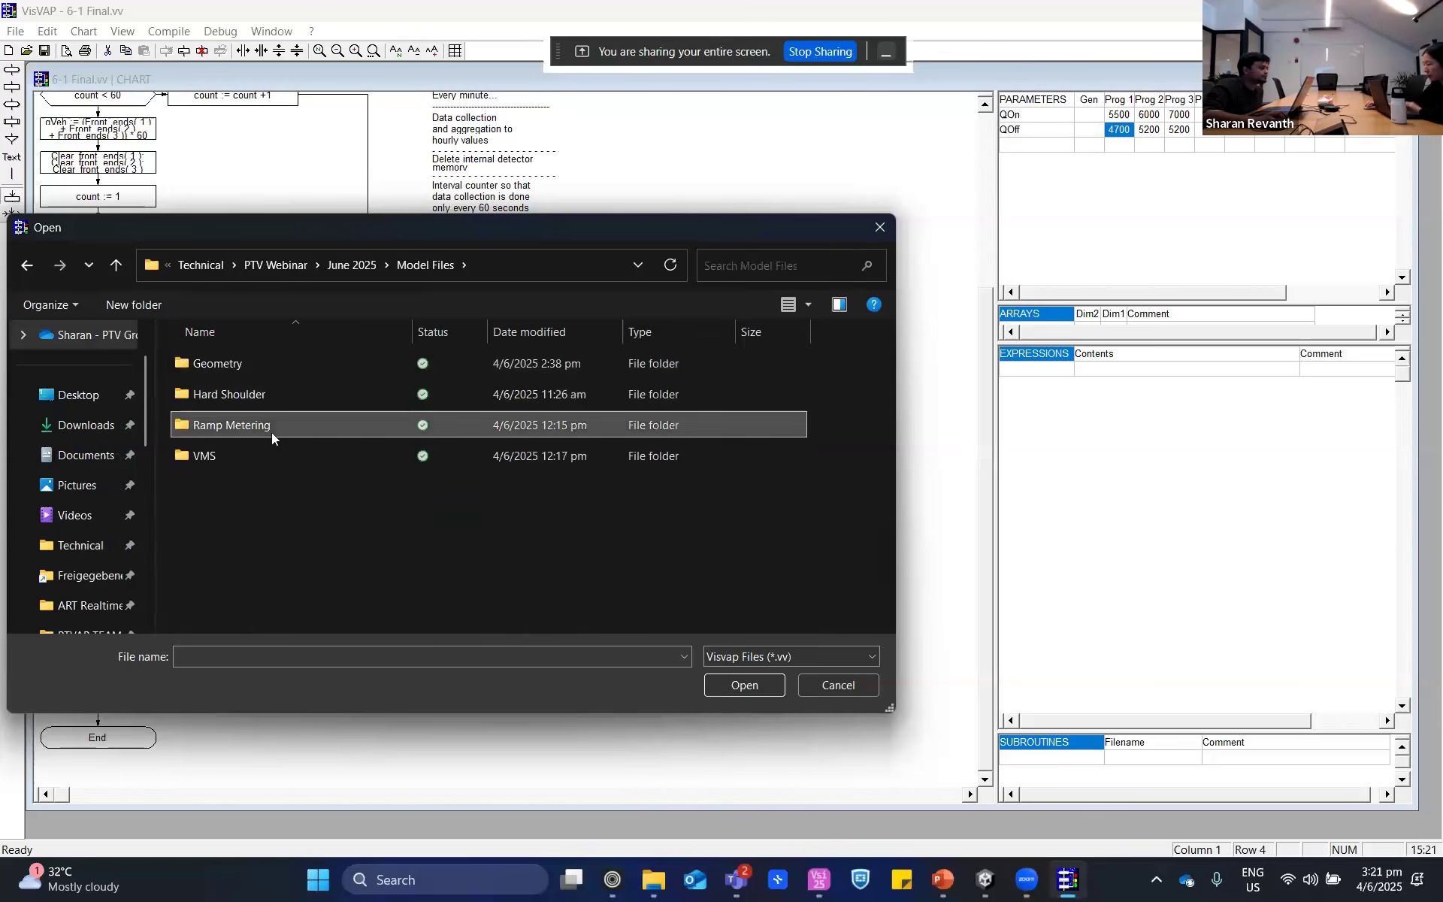
double_click(272, 431)
double_click(261, 373)
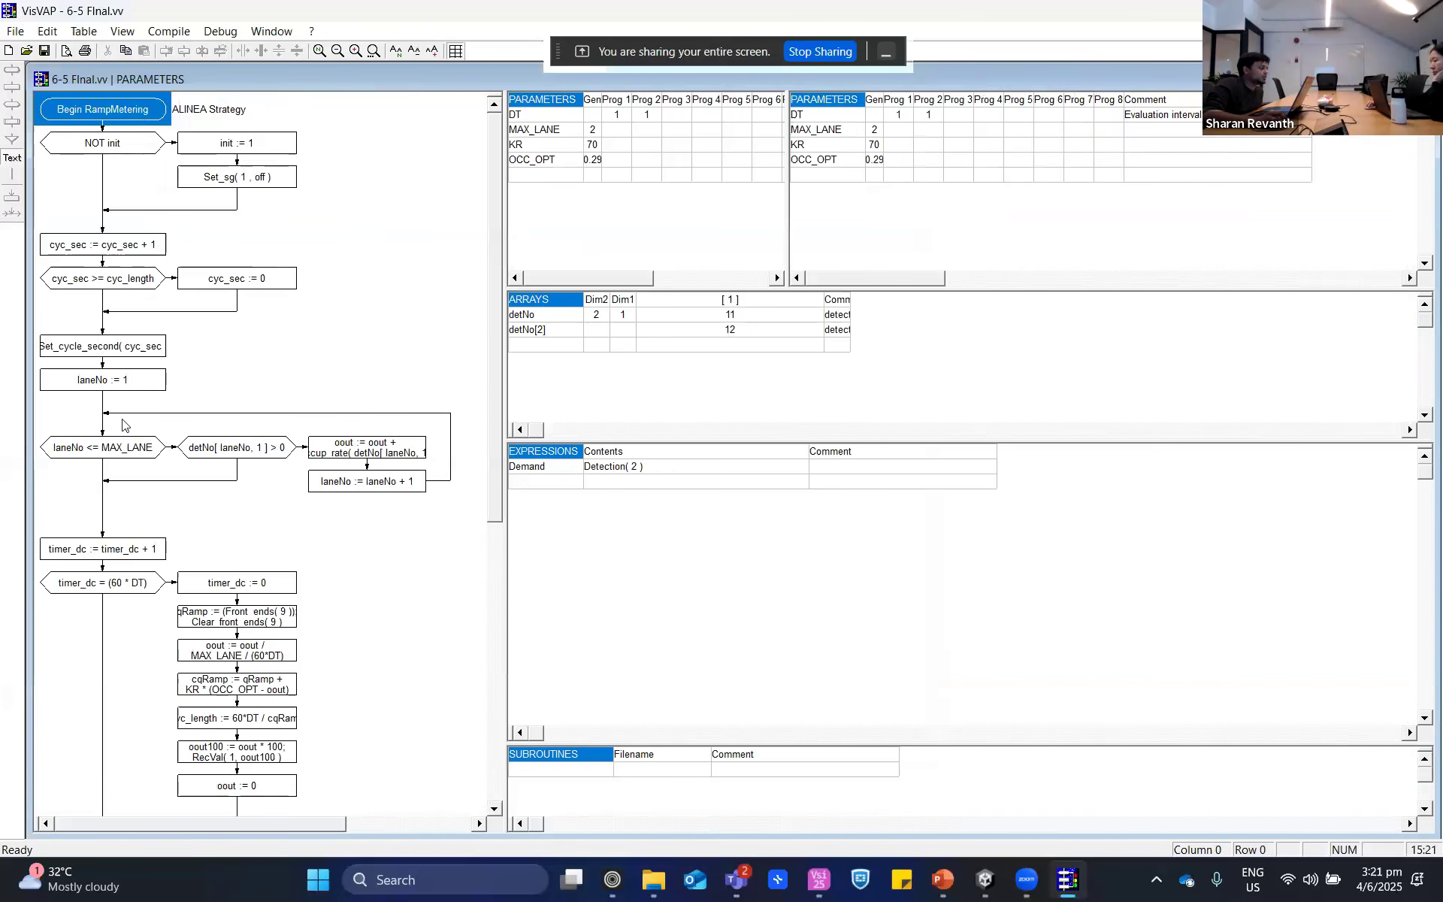
- Skim the RampMetering flowchart, then switch to PTV Vissim to view the on-ramp and its detectors
scroll(335, 590, "down", 5)
scroll(323, 571, "up", 5)
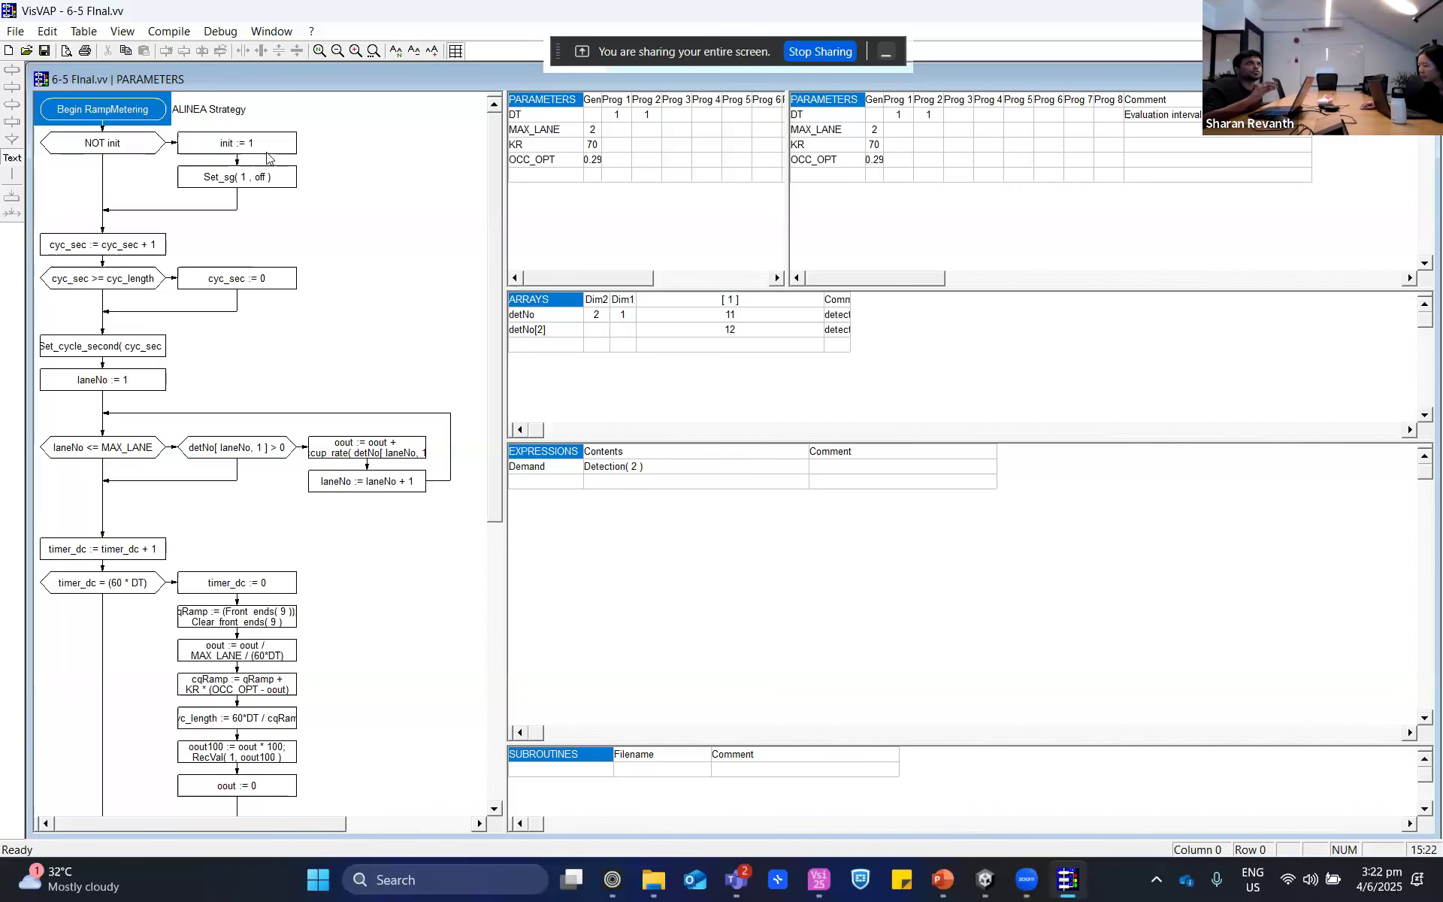
left_click(819, 880)
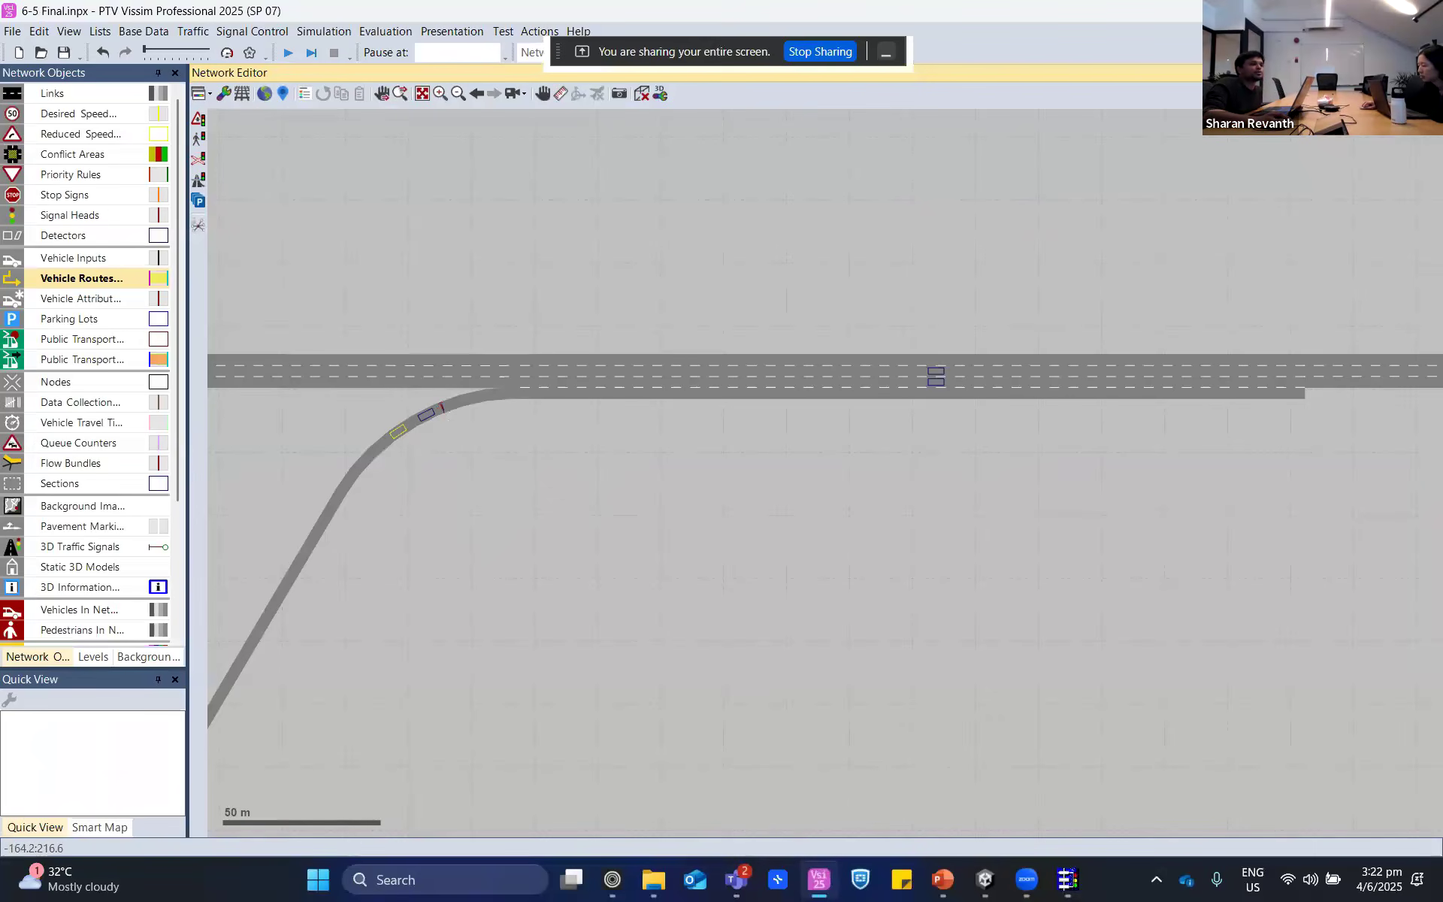
- Return to VisVAP and examine the RampMetering chart from the initialisation blocks down to End RampMetering
key("alt+Tab")
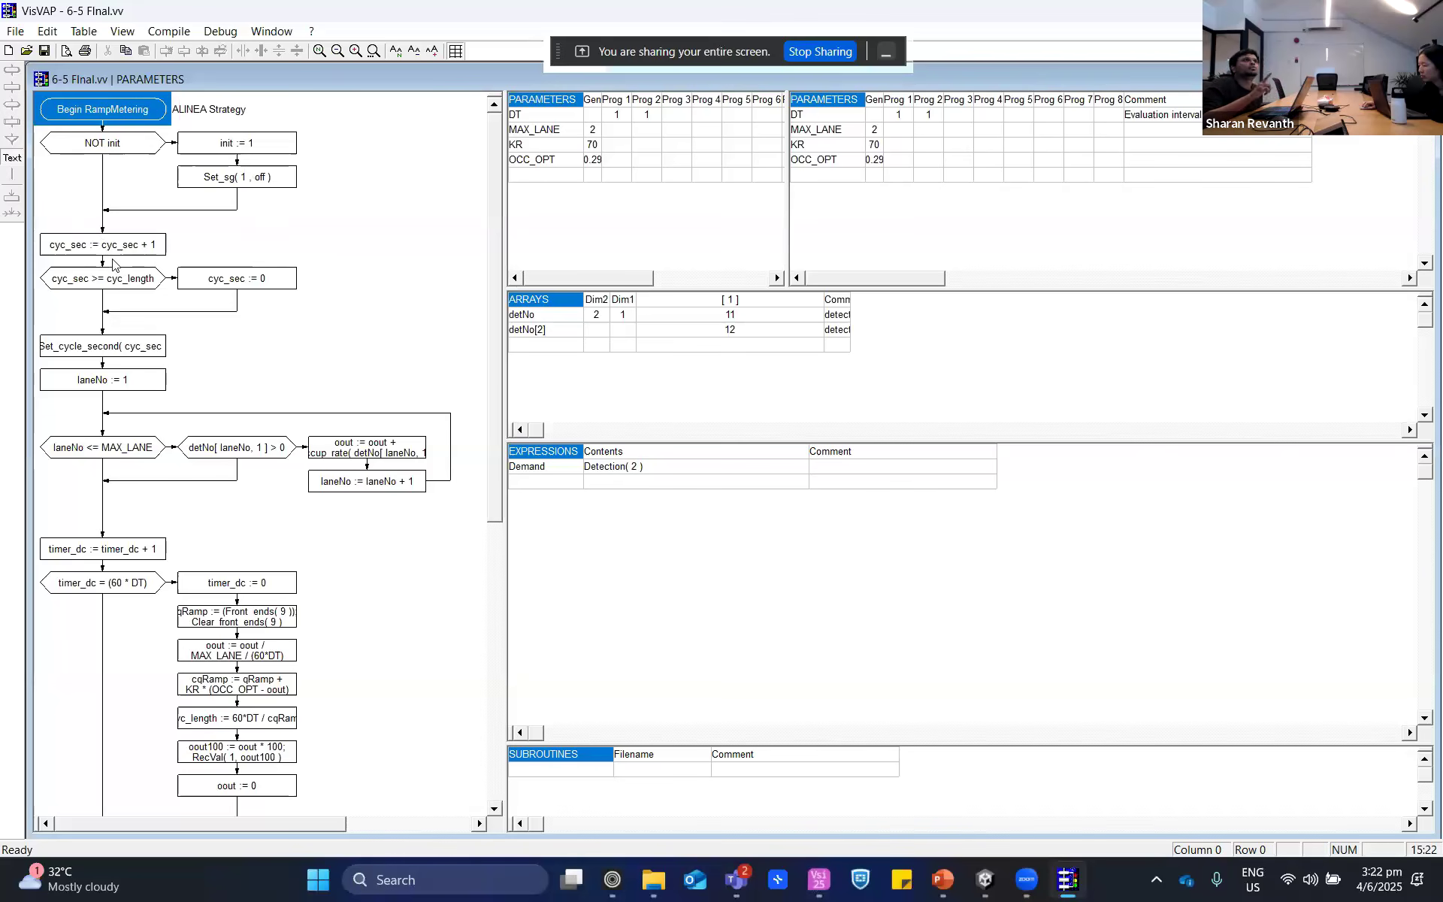
scroll(327, 726, "down", 4)
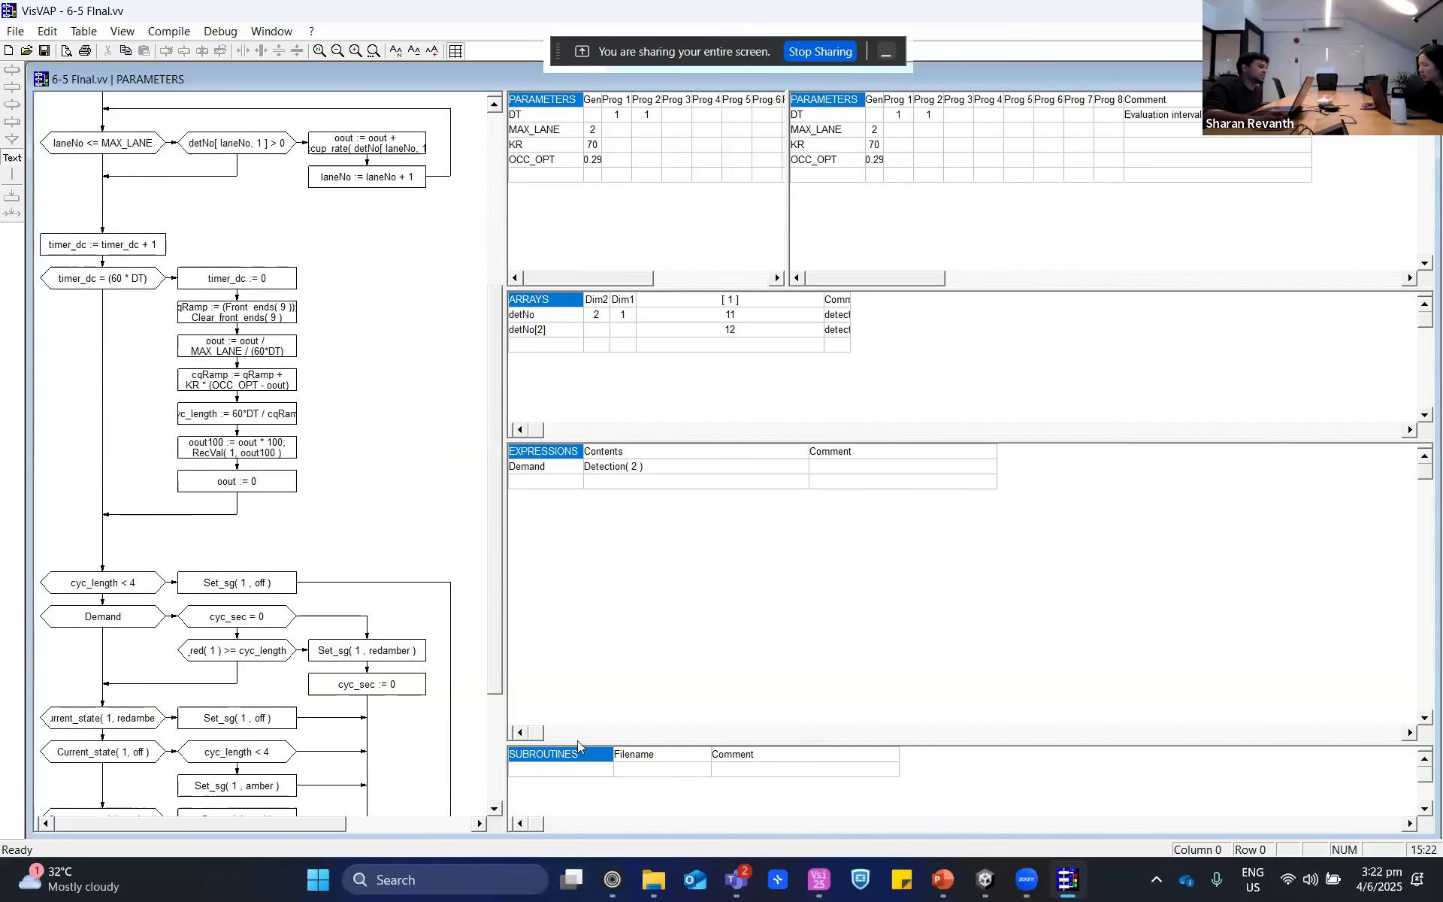
scroll(305, 643, "up", 4)
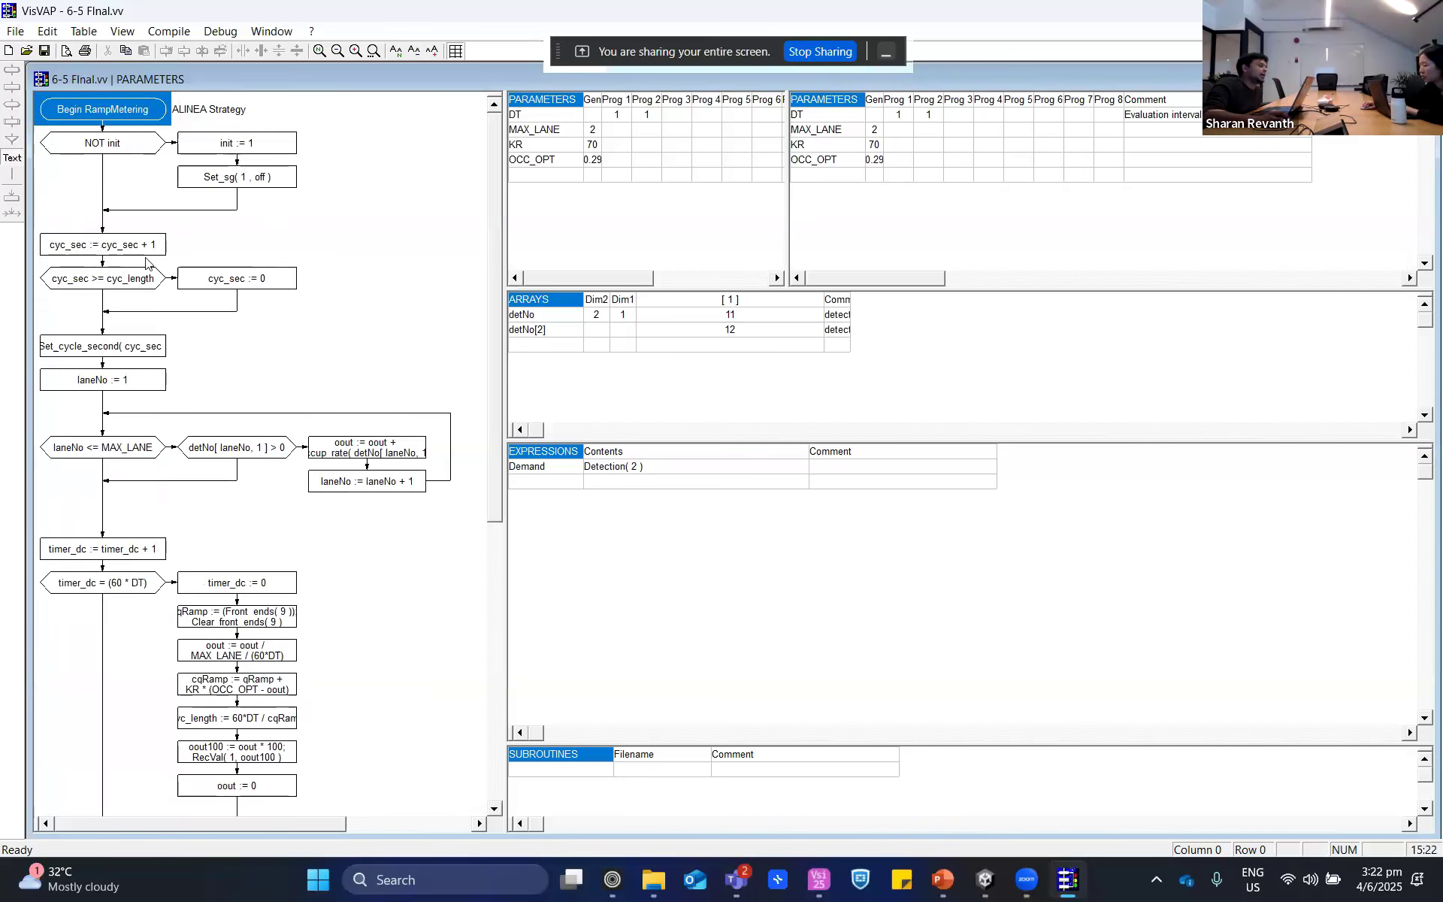
scroll(173, 706, "down", 5)
scroll(180, 699, "up", 2)
scroll(183, 696, "down", 2)
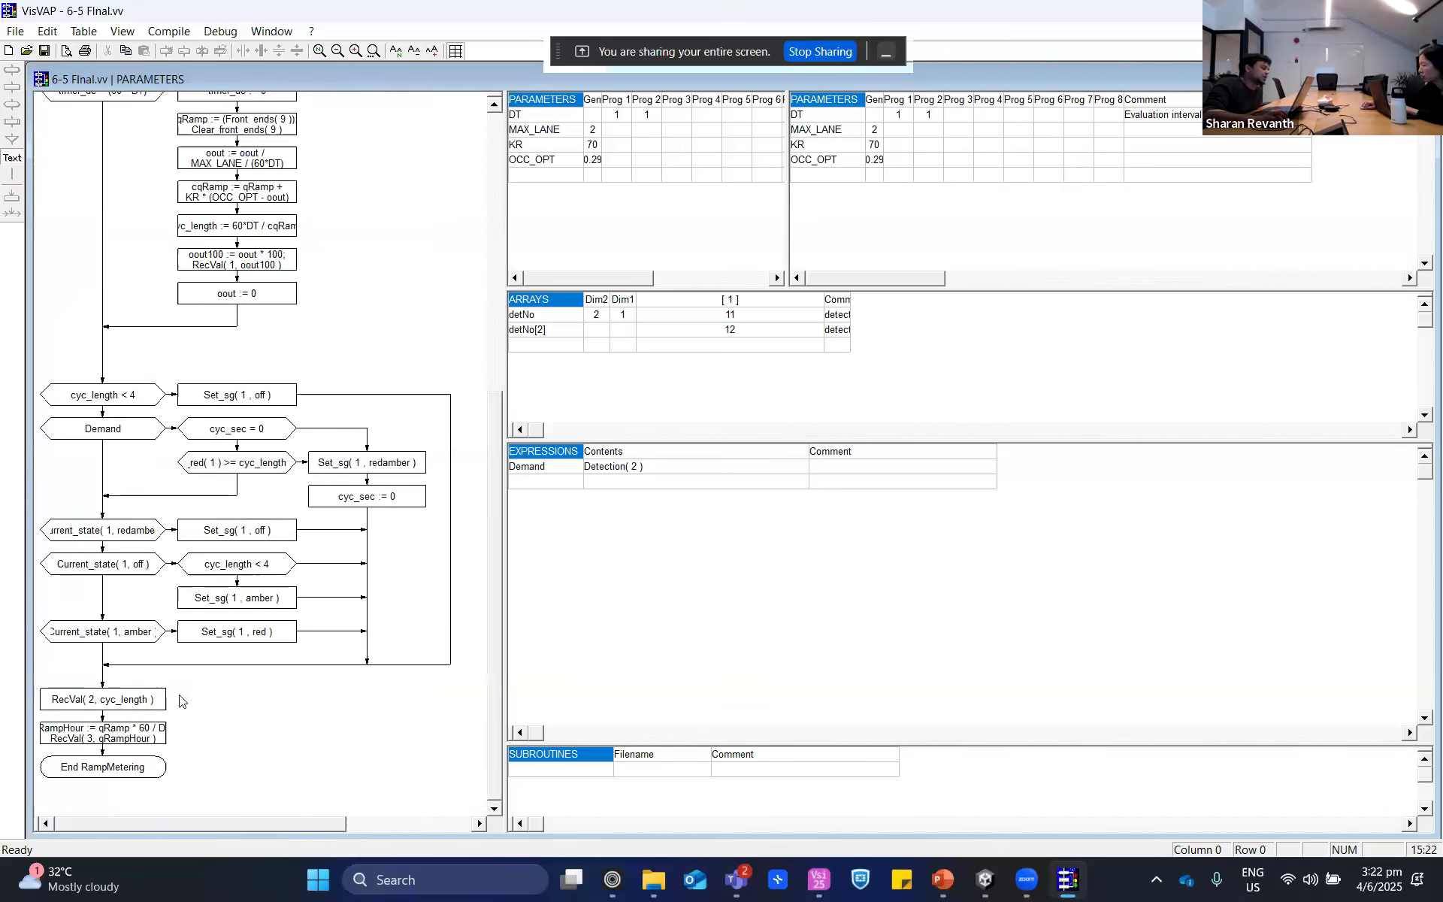
scroll(188, 721, "up", 5)
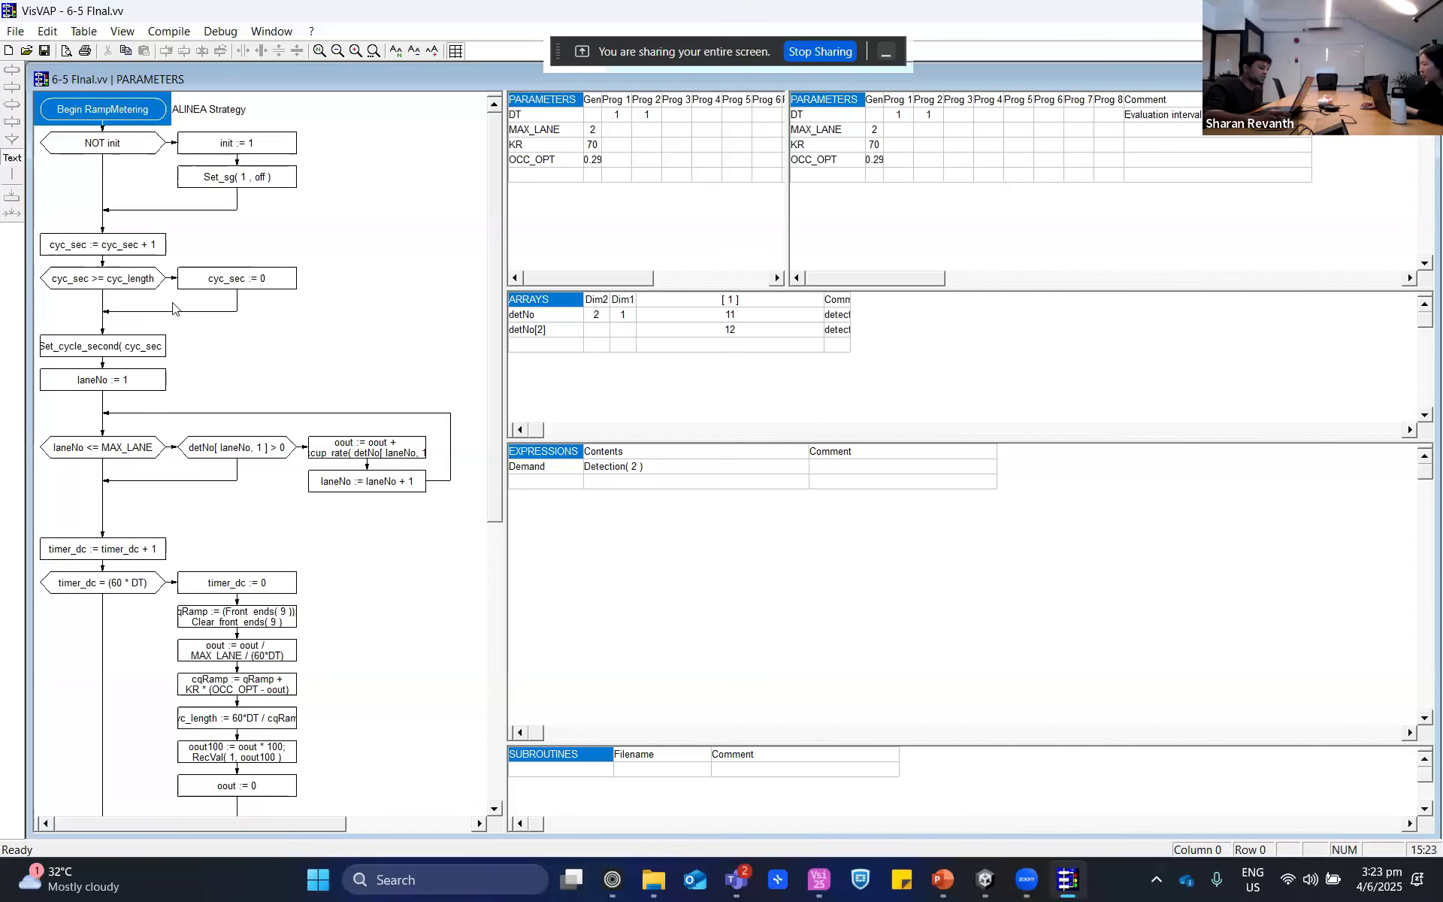
- Switch to PTV Vissim, display the signal controllers list and open the settings of signal controller 1
left_click(819, 879)
left_click(286, 36)
left_click(286, 51)
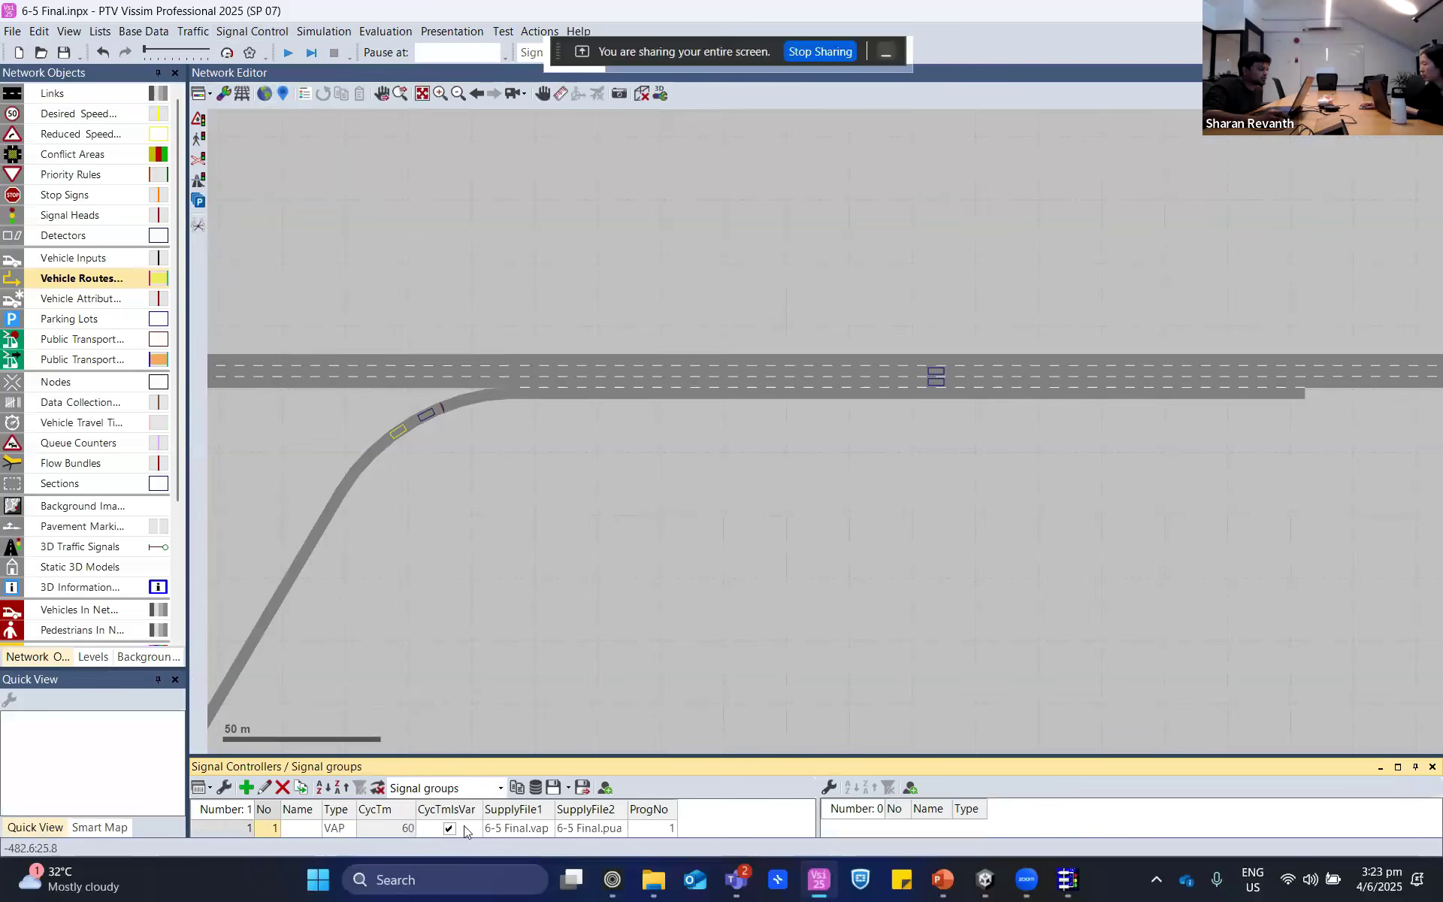
double_click(242, 827)
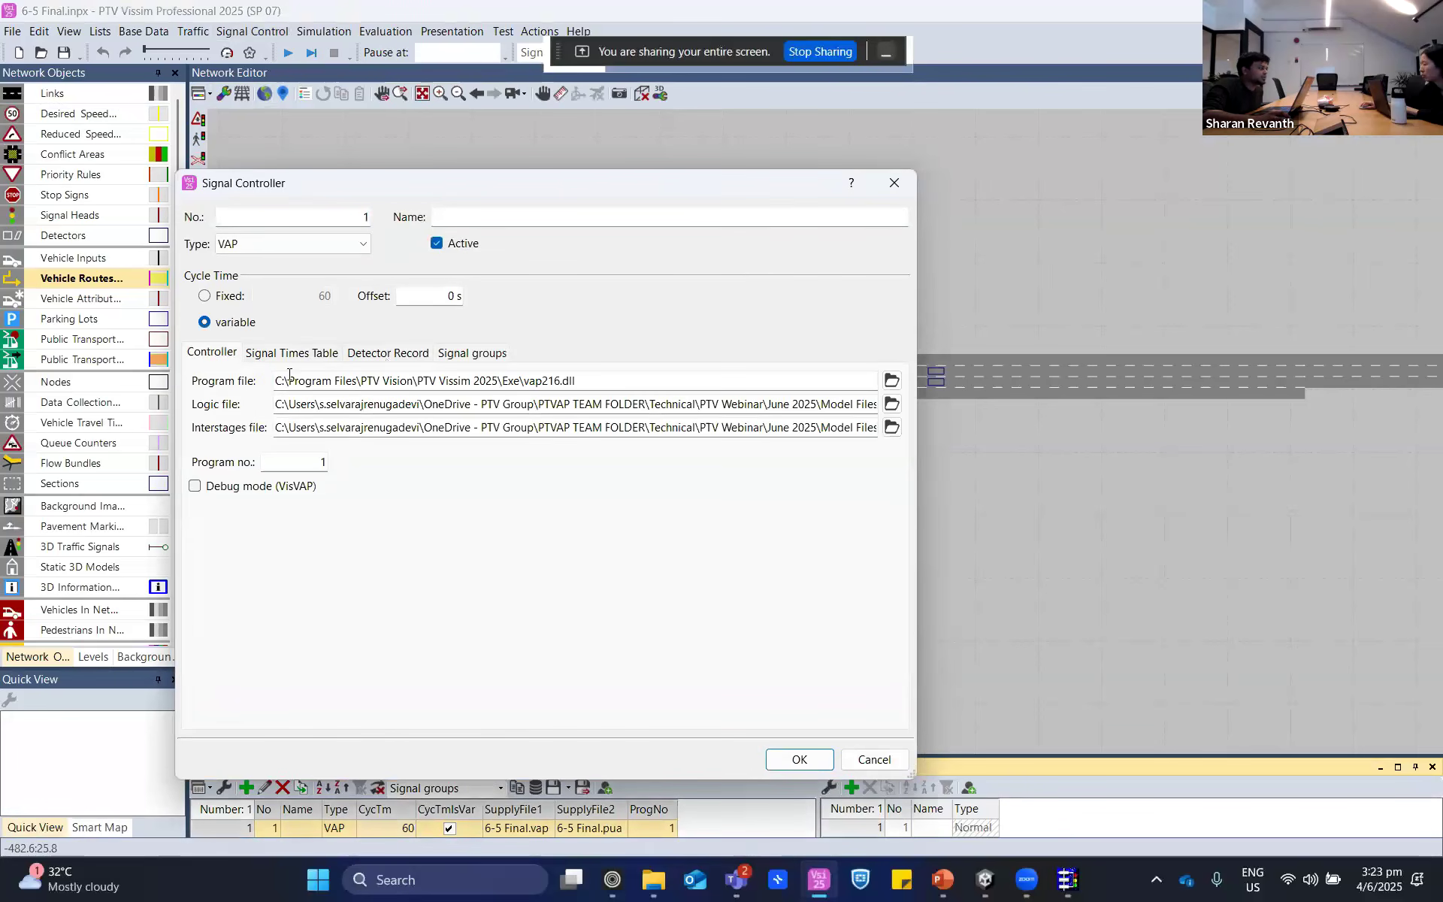
- Review the controller's detector record configuration, including the titles and labels of its variables
left_click(473, 355)
left_click(392, 355)
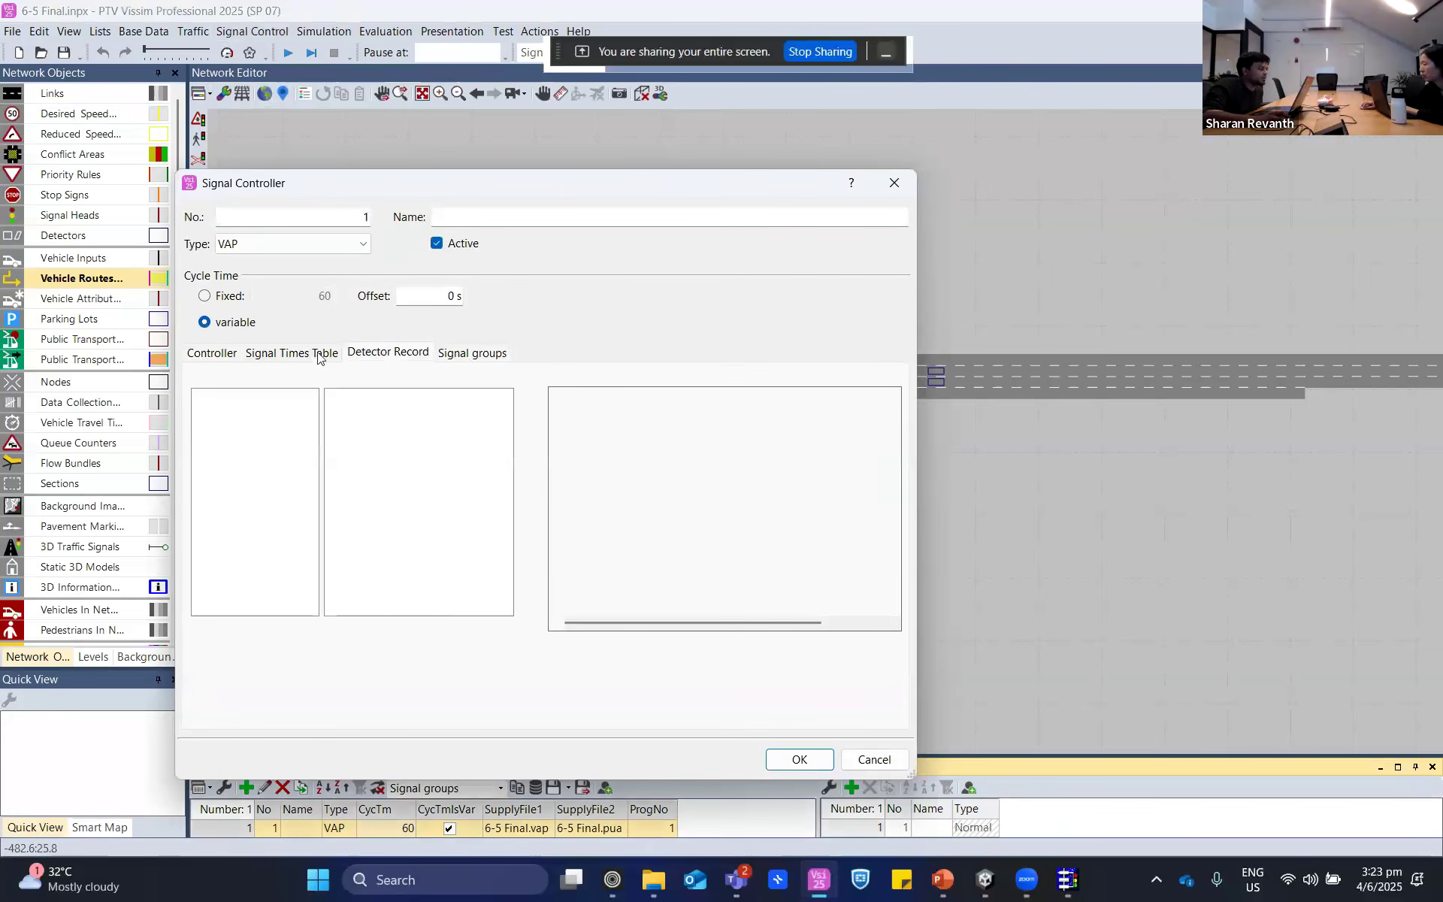
left_click(319, 355)
left_click(368, 354)
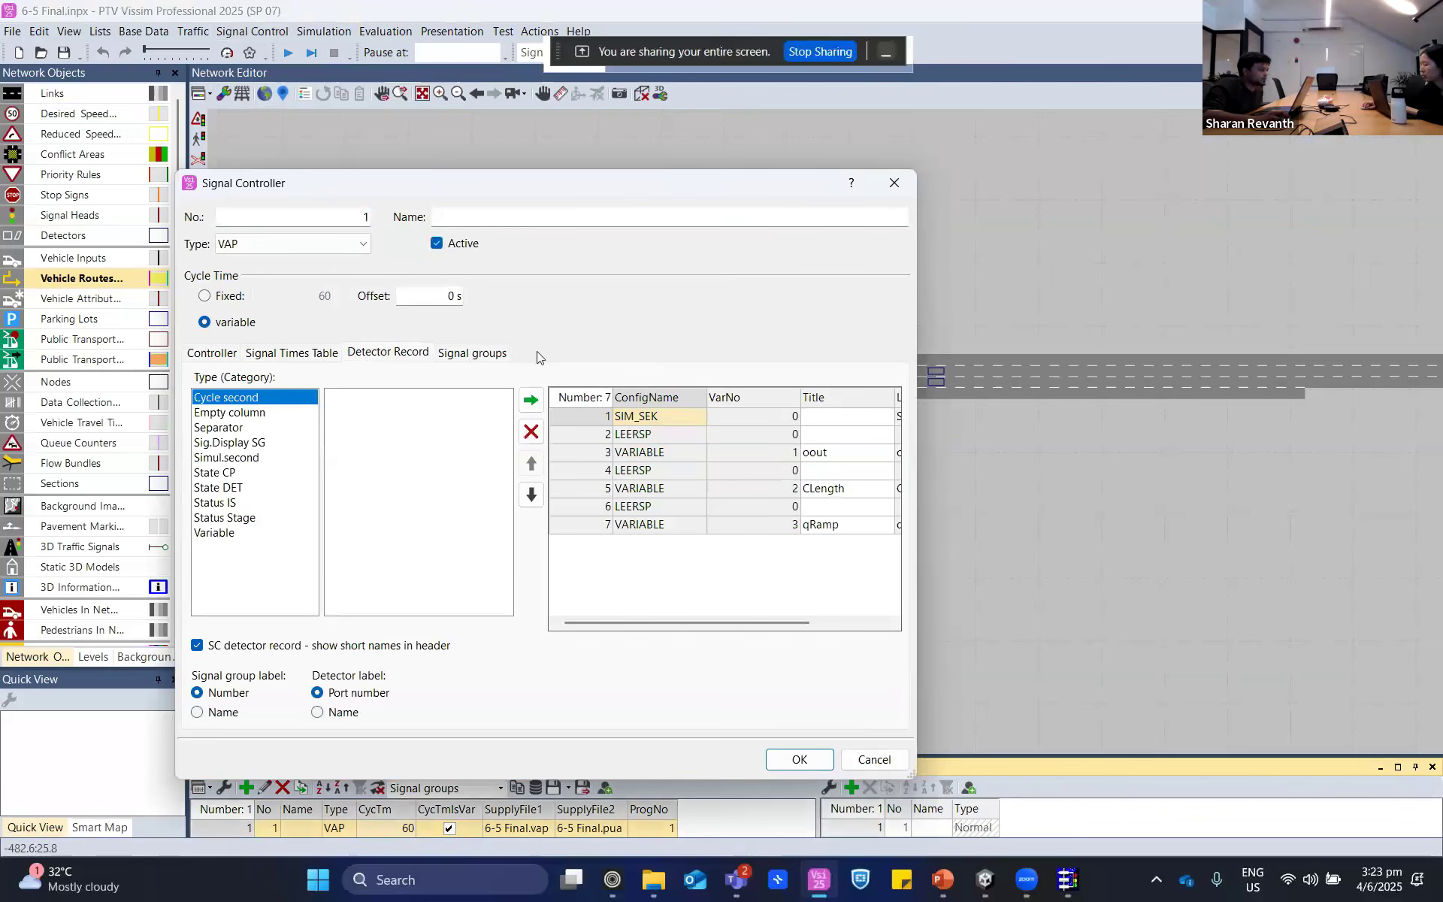
left_click_drag(644, 624, 718, 624)
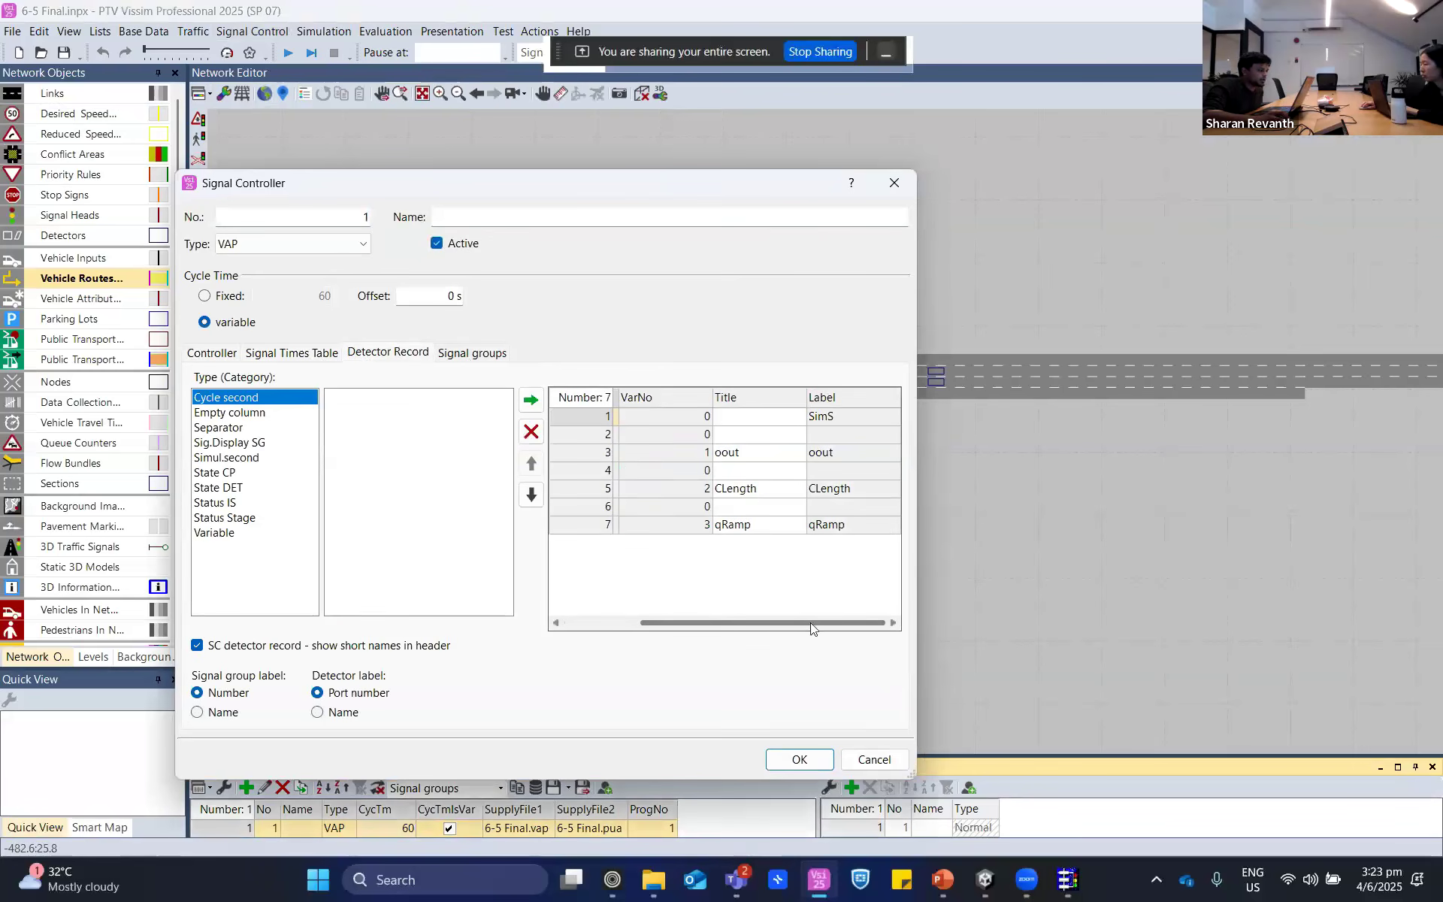
- Check the controller's signal group attributes, then its program, logic and interstages file settings
left_click(488, 352)
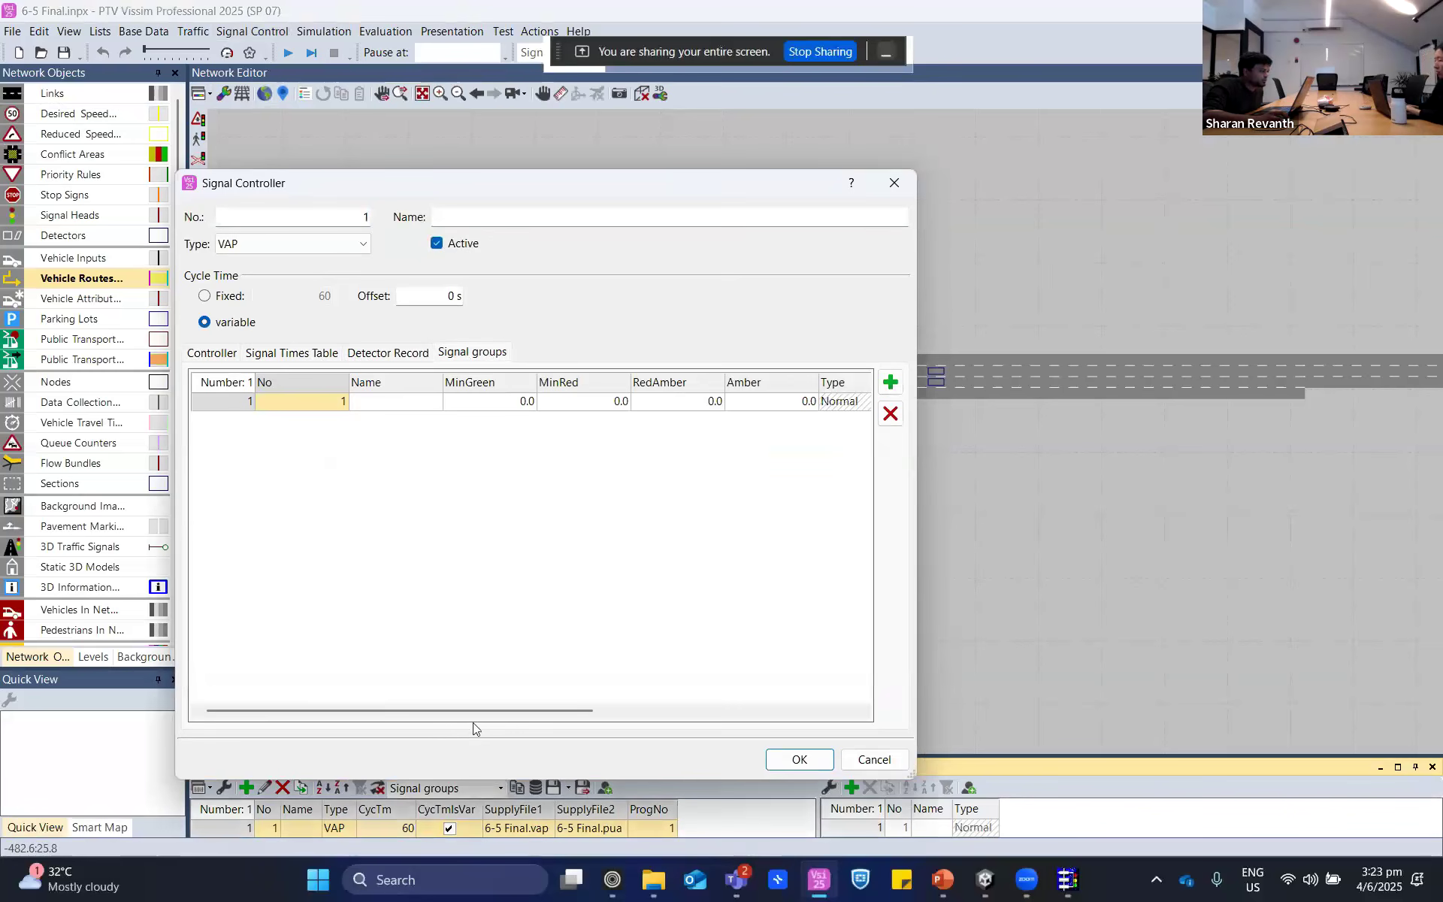
left_click_drag(475, 708, 737, 709)
left_click(218, 352)
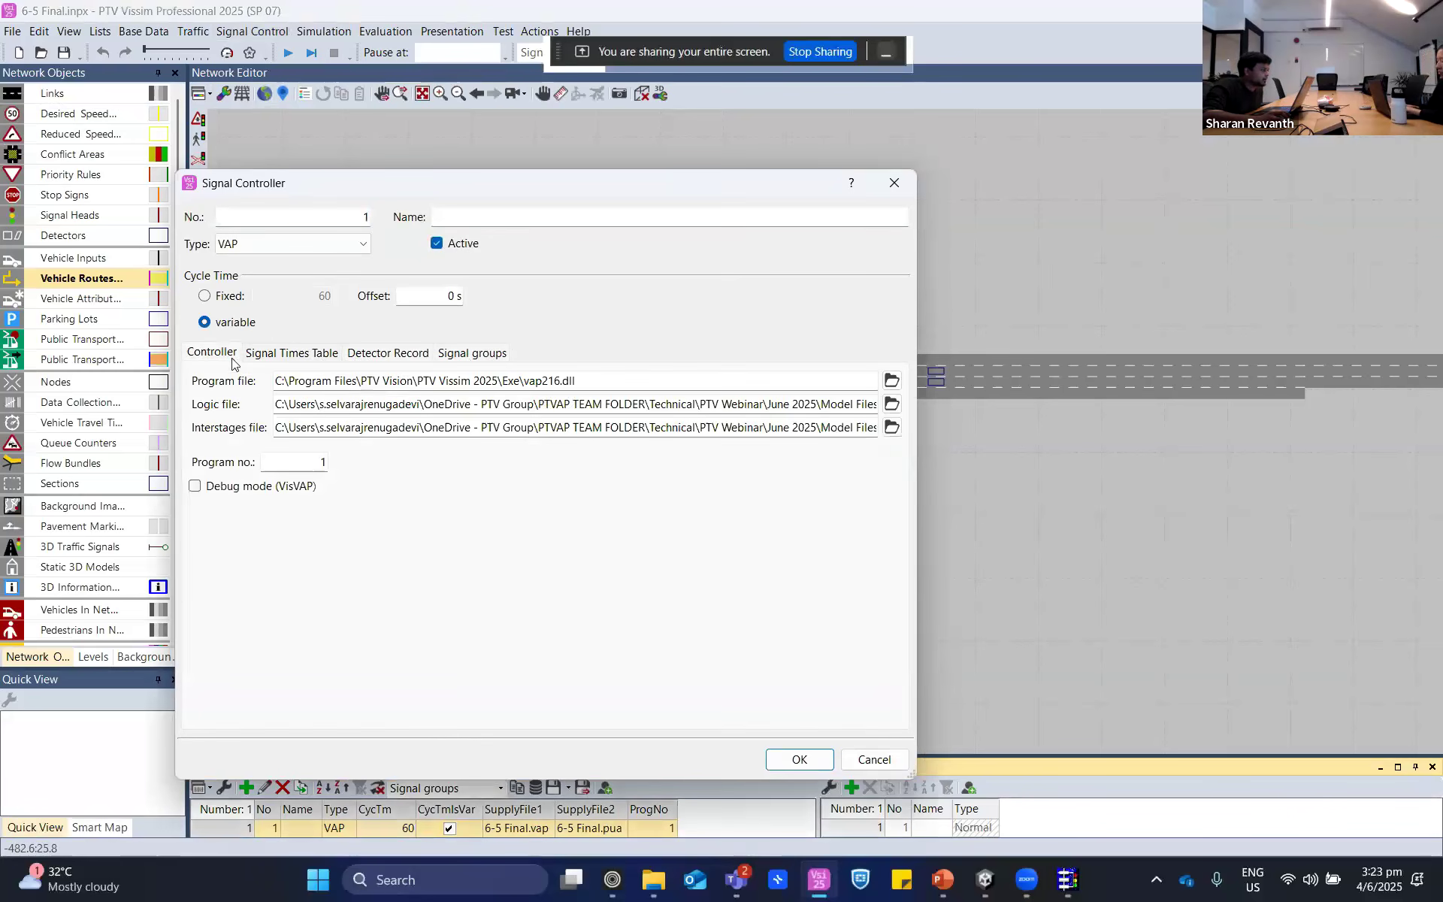
- Inspect the signal times table and its Variable, Empty Line and Sig.Display SG categories, then close the controller settings
left_click(290, 353)
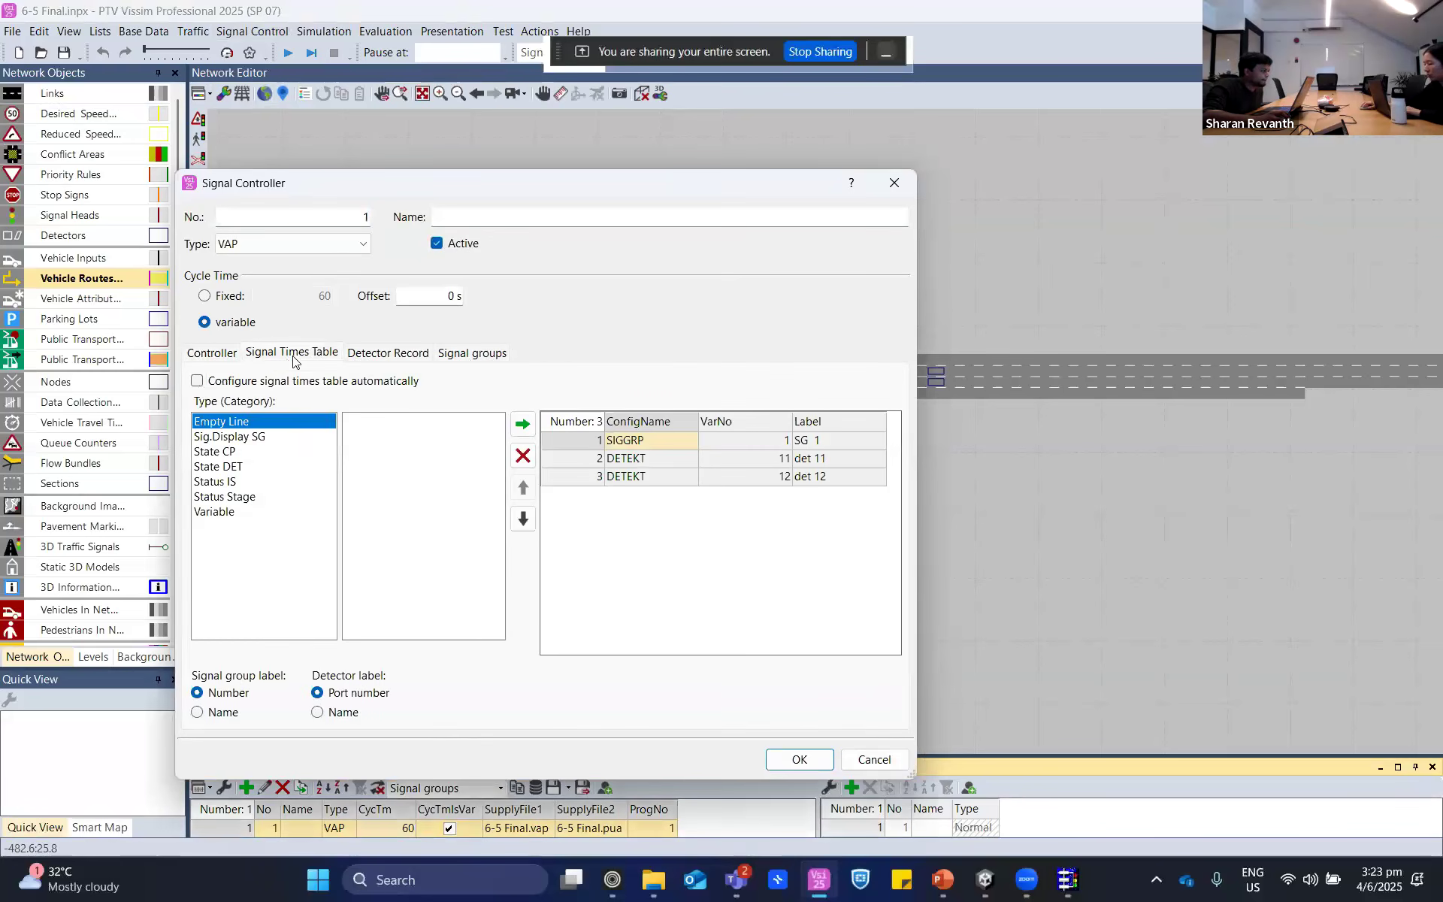
left_click(220, 511)
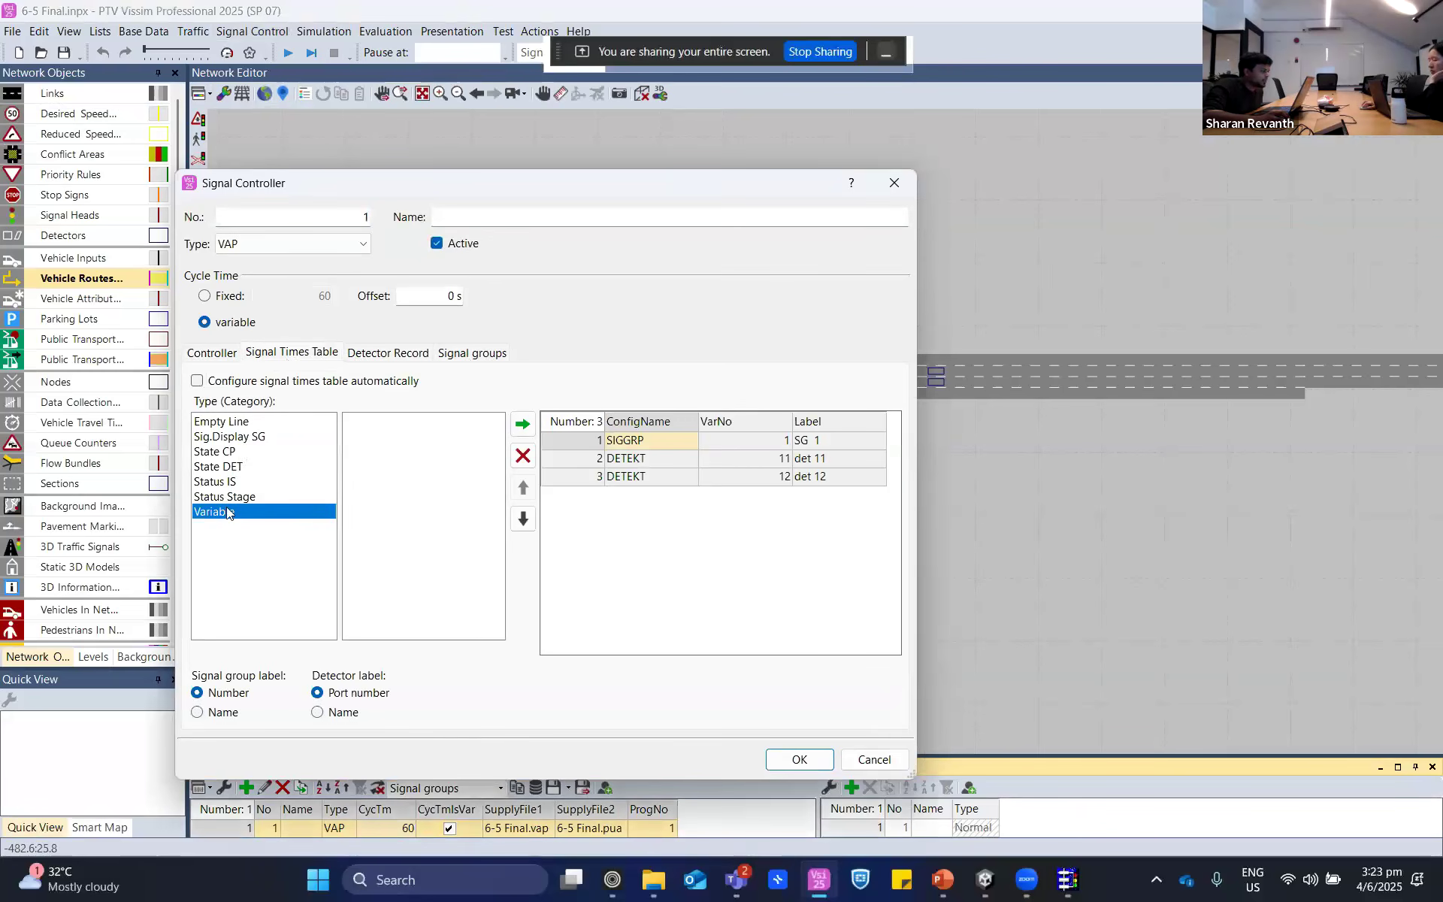
left_click(279, 427)
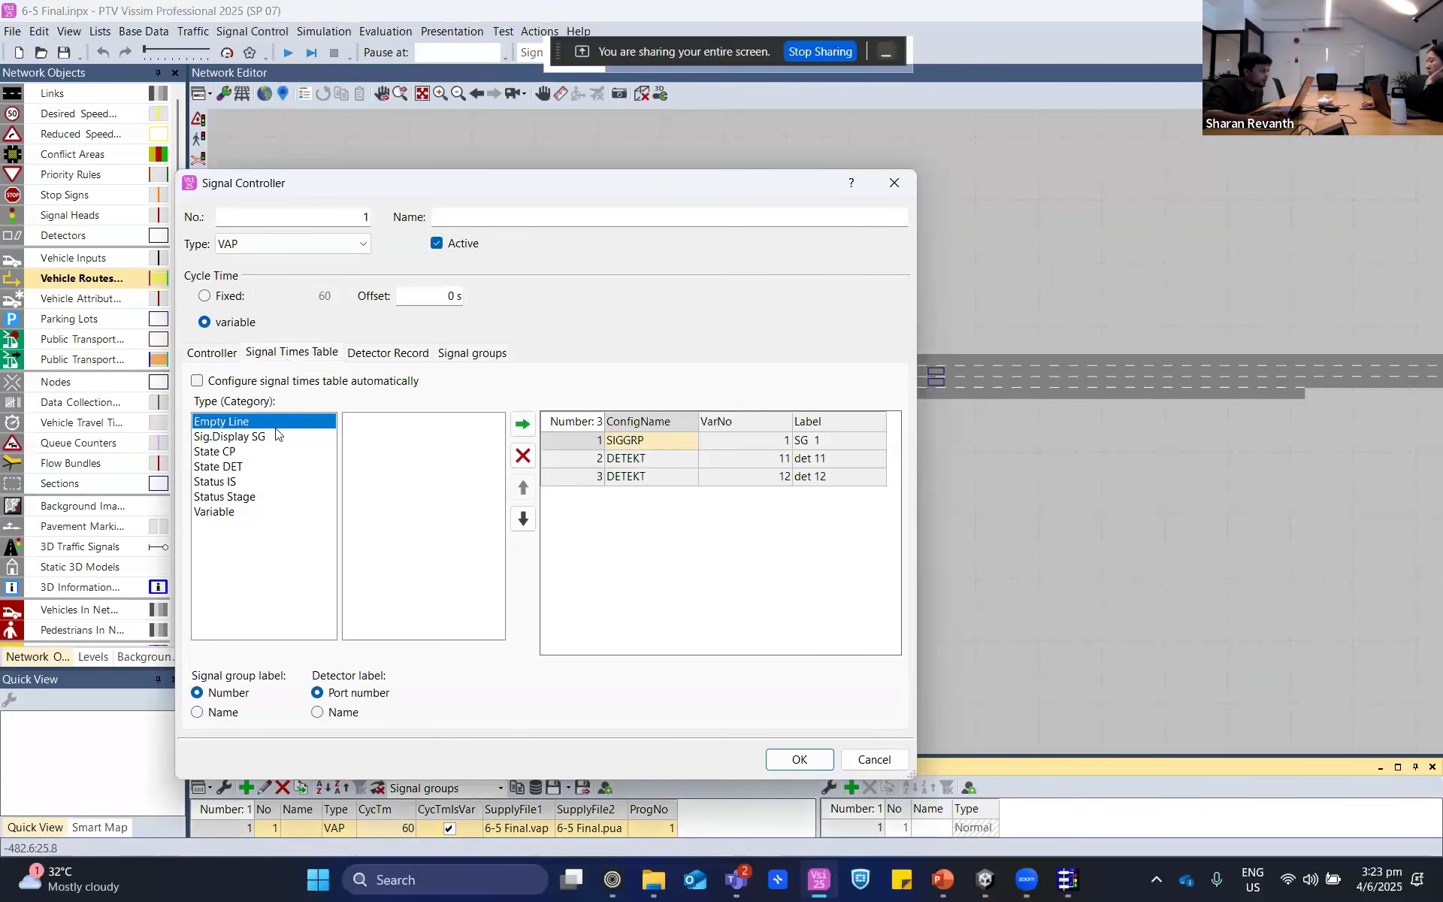
left_click(276, 437)
left_click(892, 185)
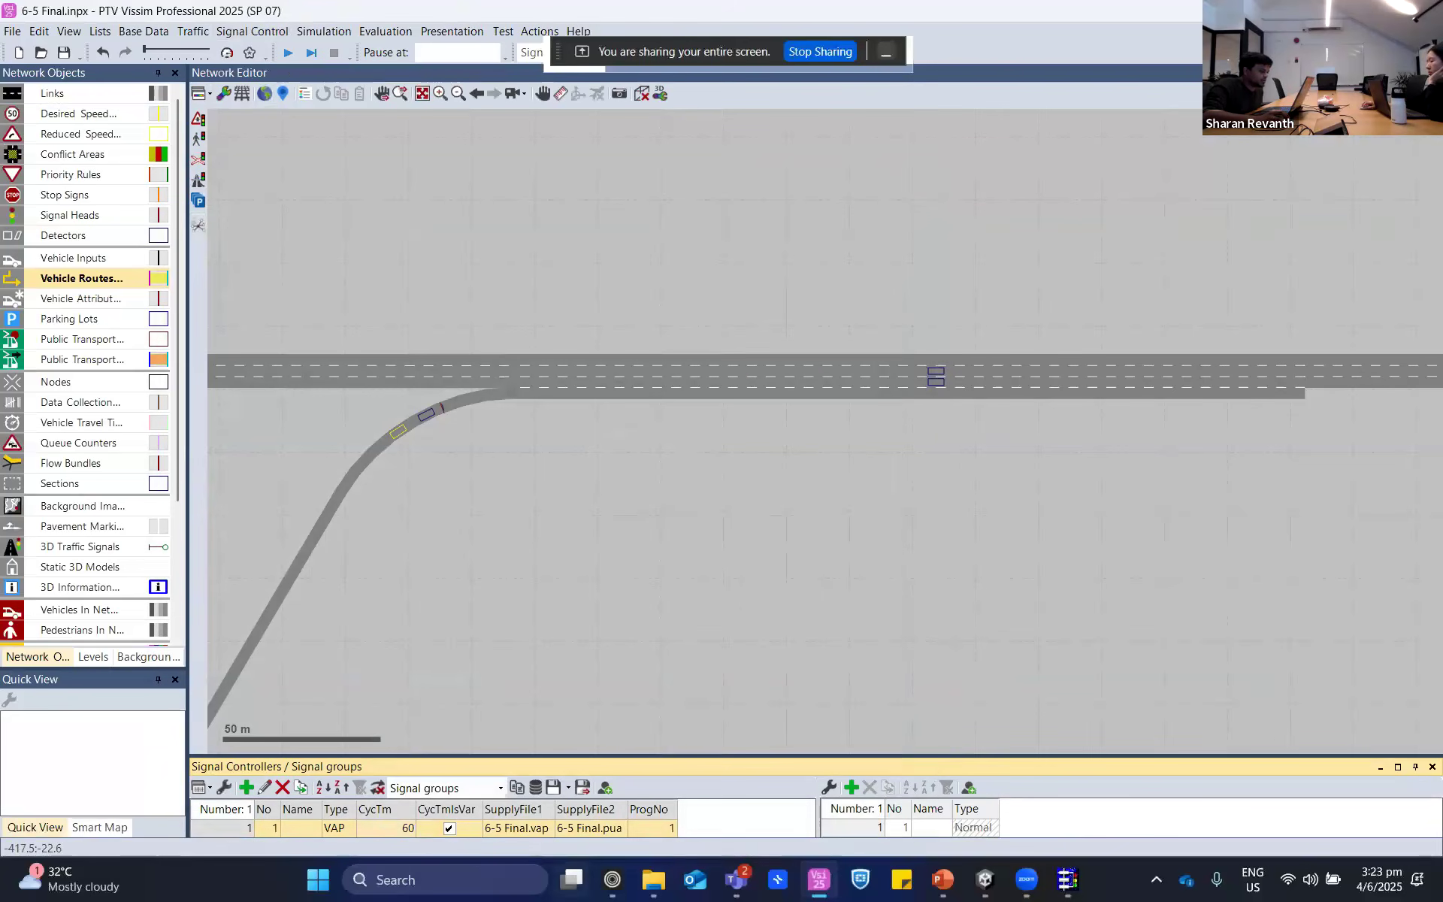
- Select signal controller 1's cycle time in the list, then switch back to the ramp metering chart in VisVAP
left_click(400, 827)
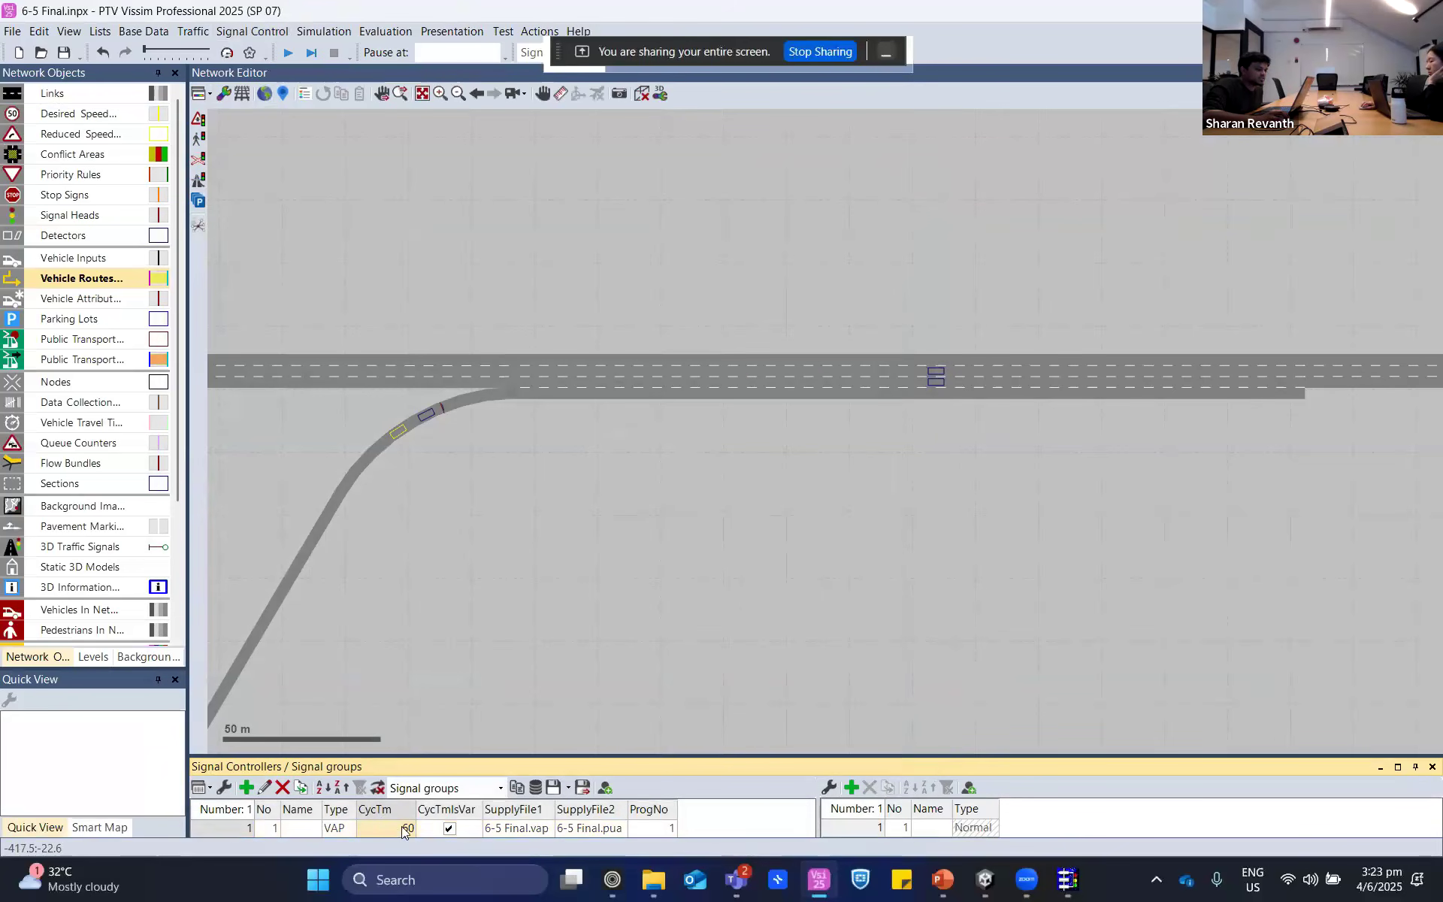
key("alt+Tab")
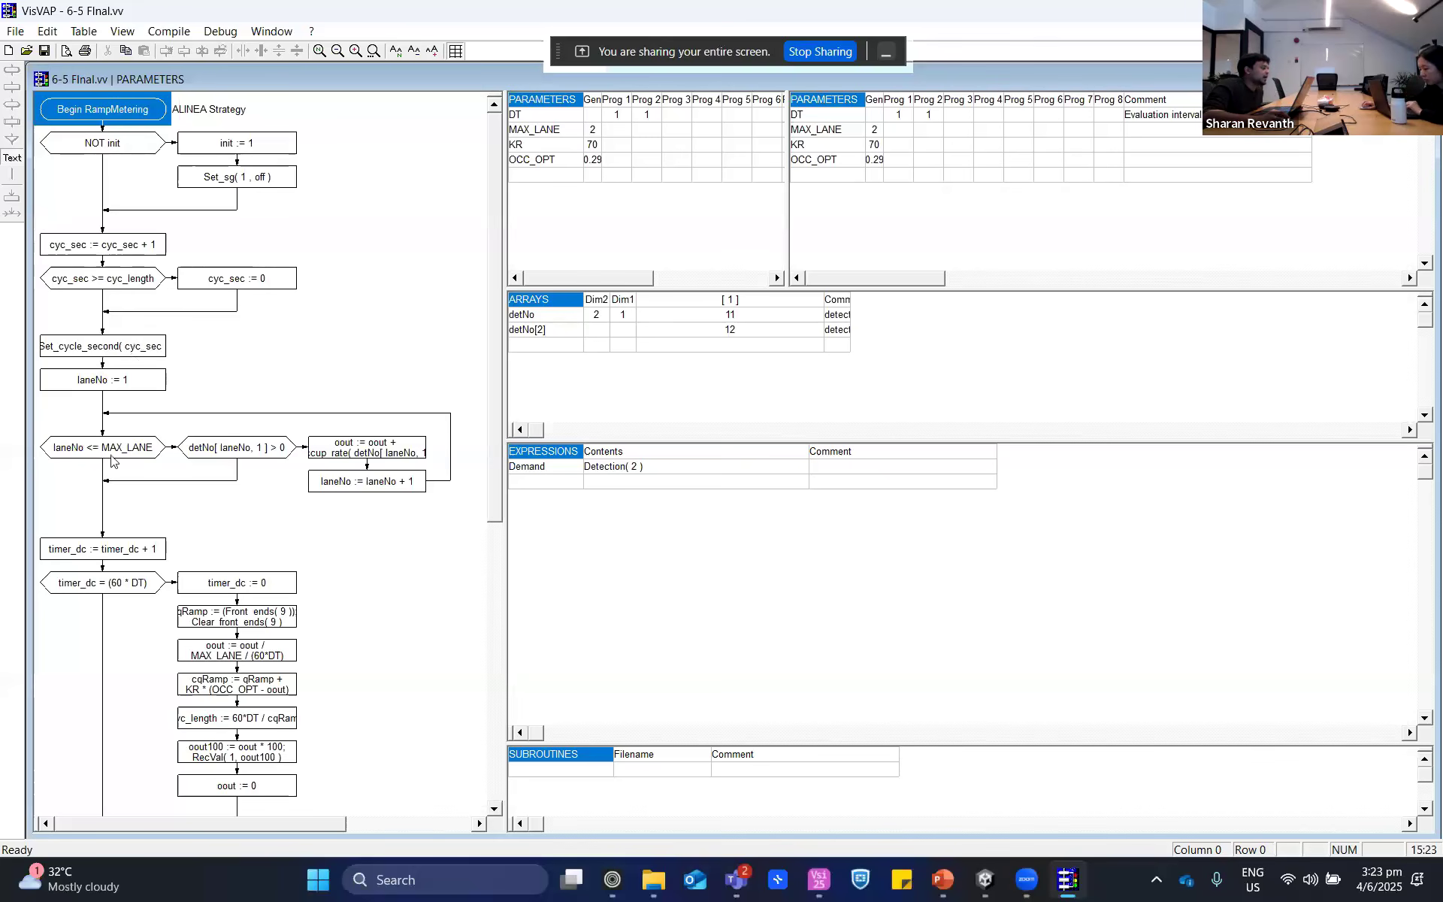
- Examine the occupancy accumulation block in the chart alongside the dimensions and rows of the detNo array
left_click(421, 457)
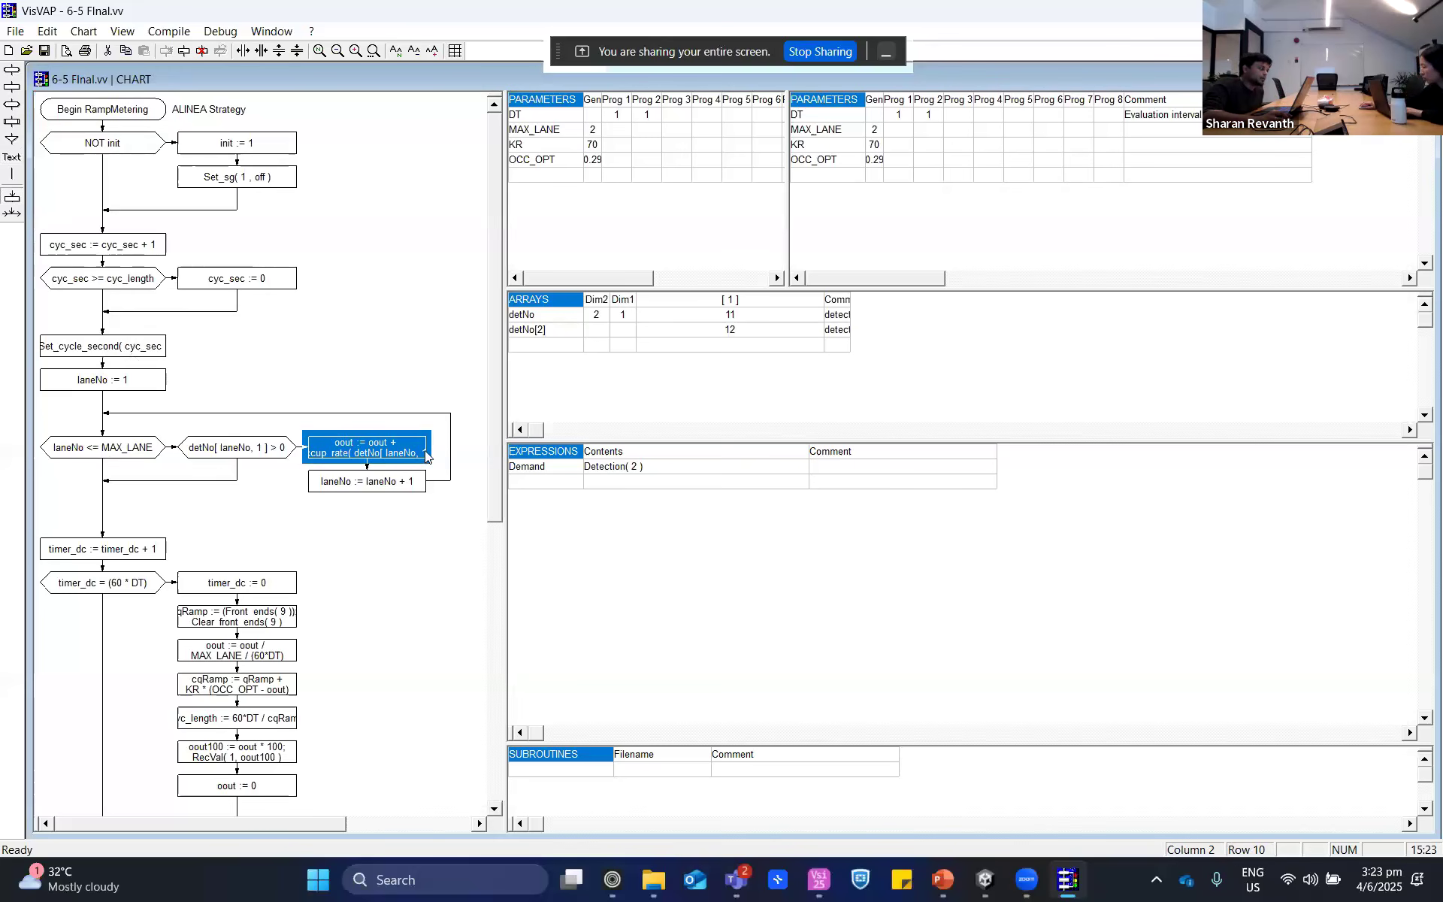
left_click(608, 313)
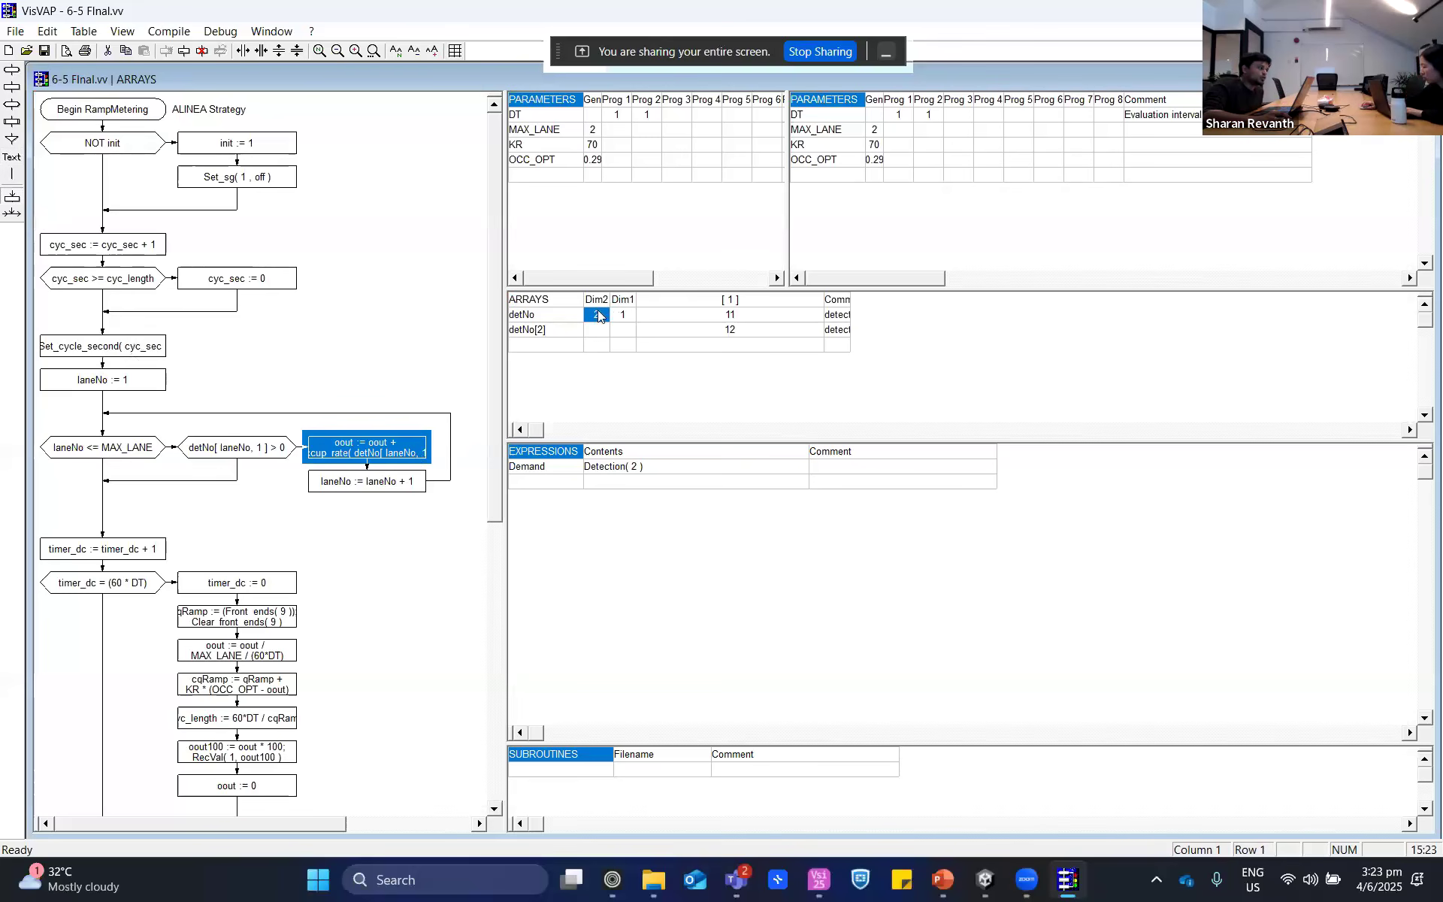
left_click(619, 314)
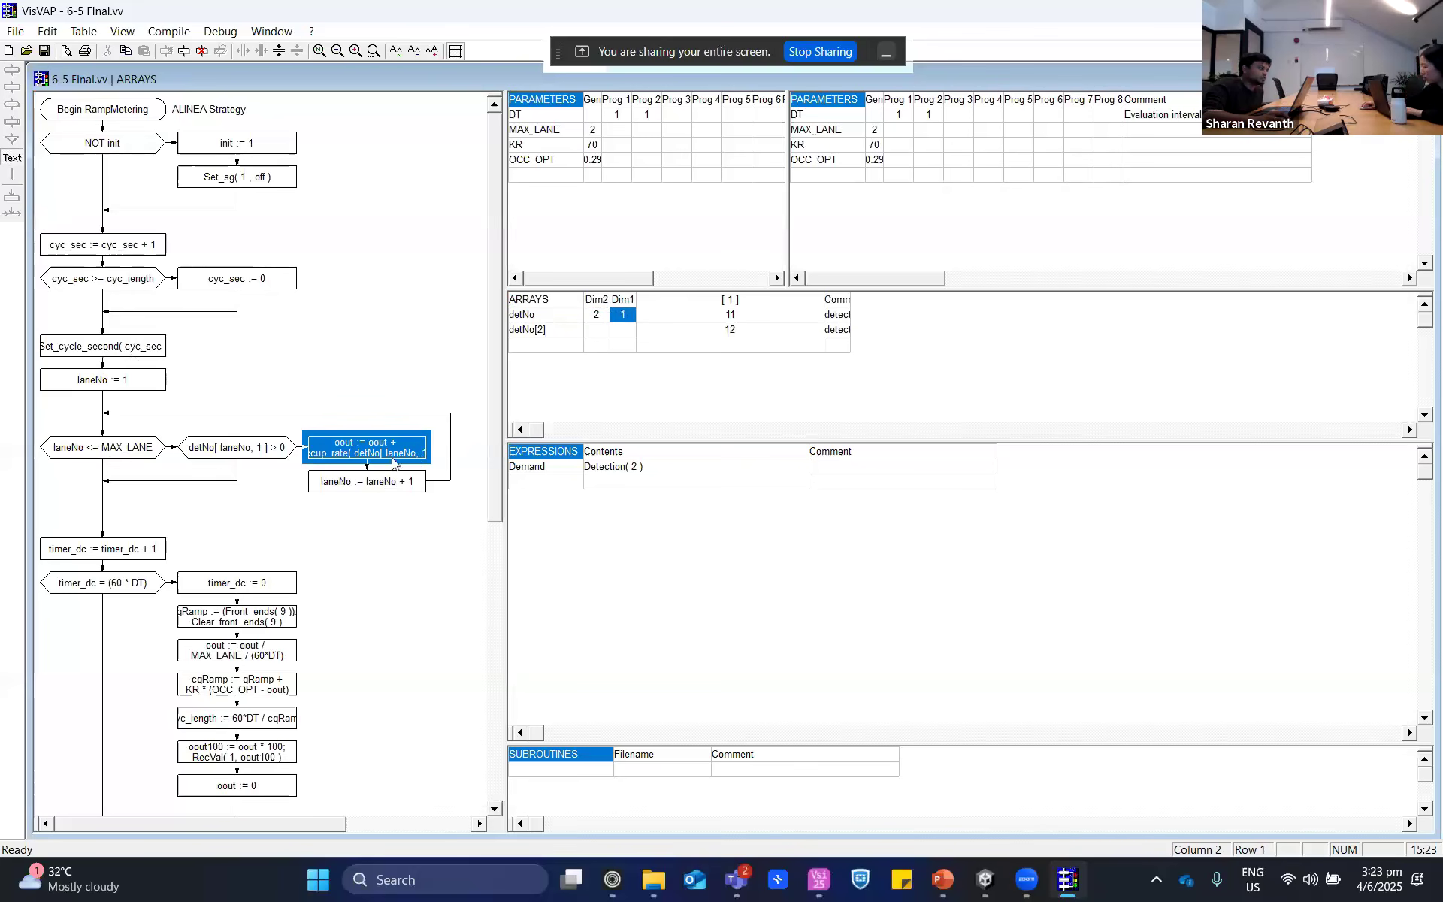
left_click(598, 314)
left_click(613, 316)
left_click(557, 330)
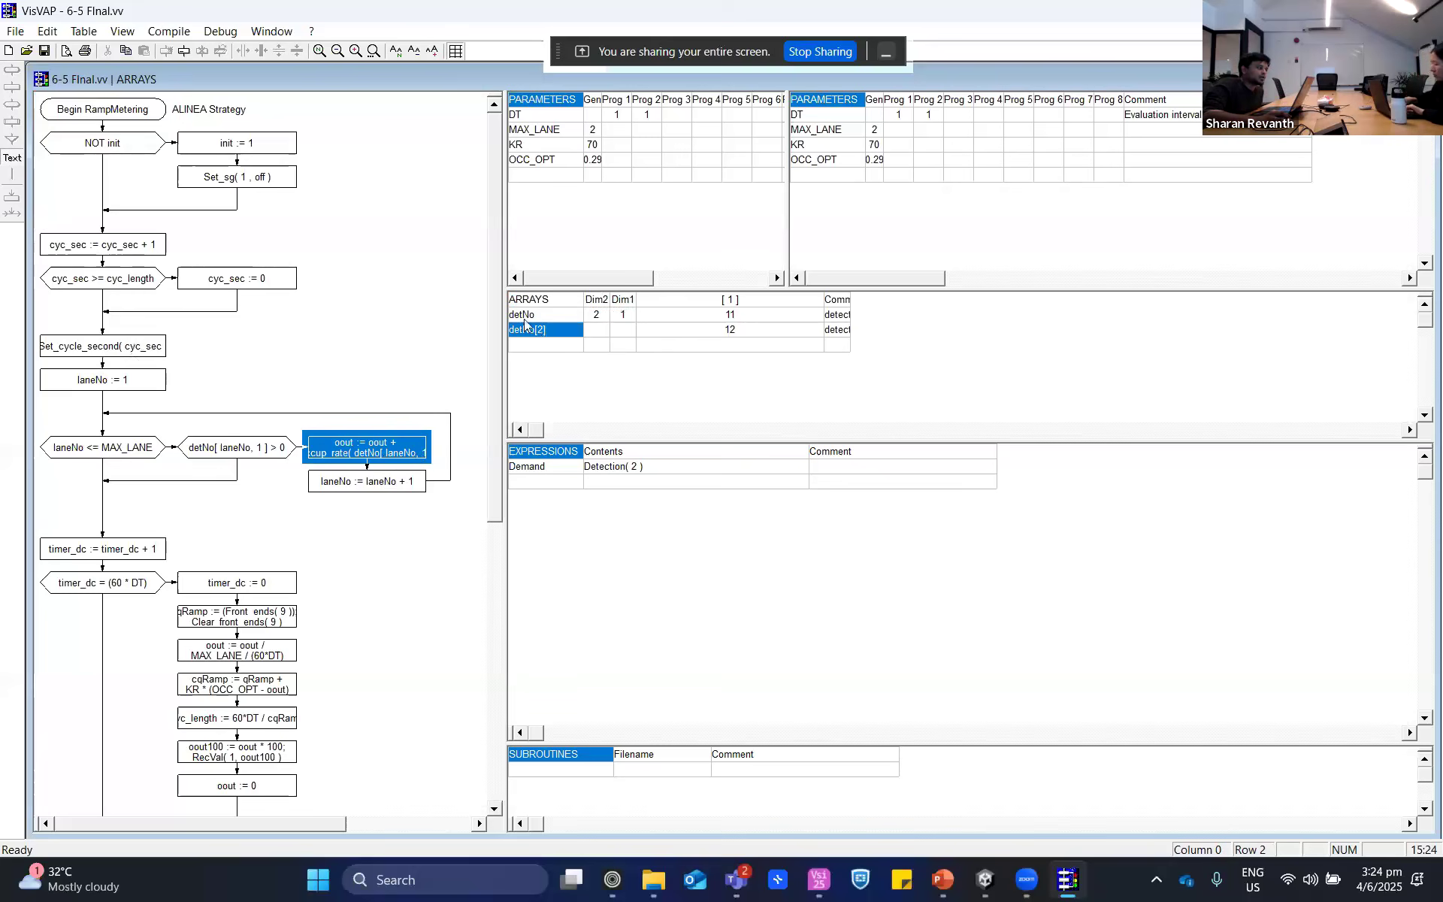
left_click(564, 318)
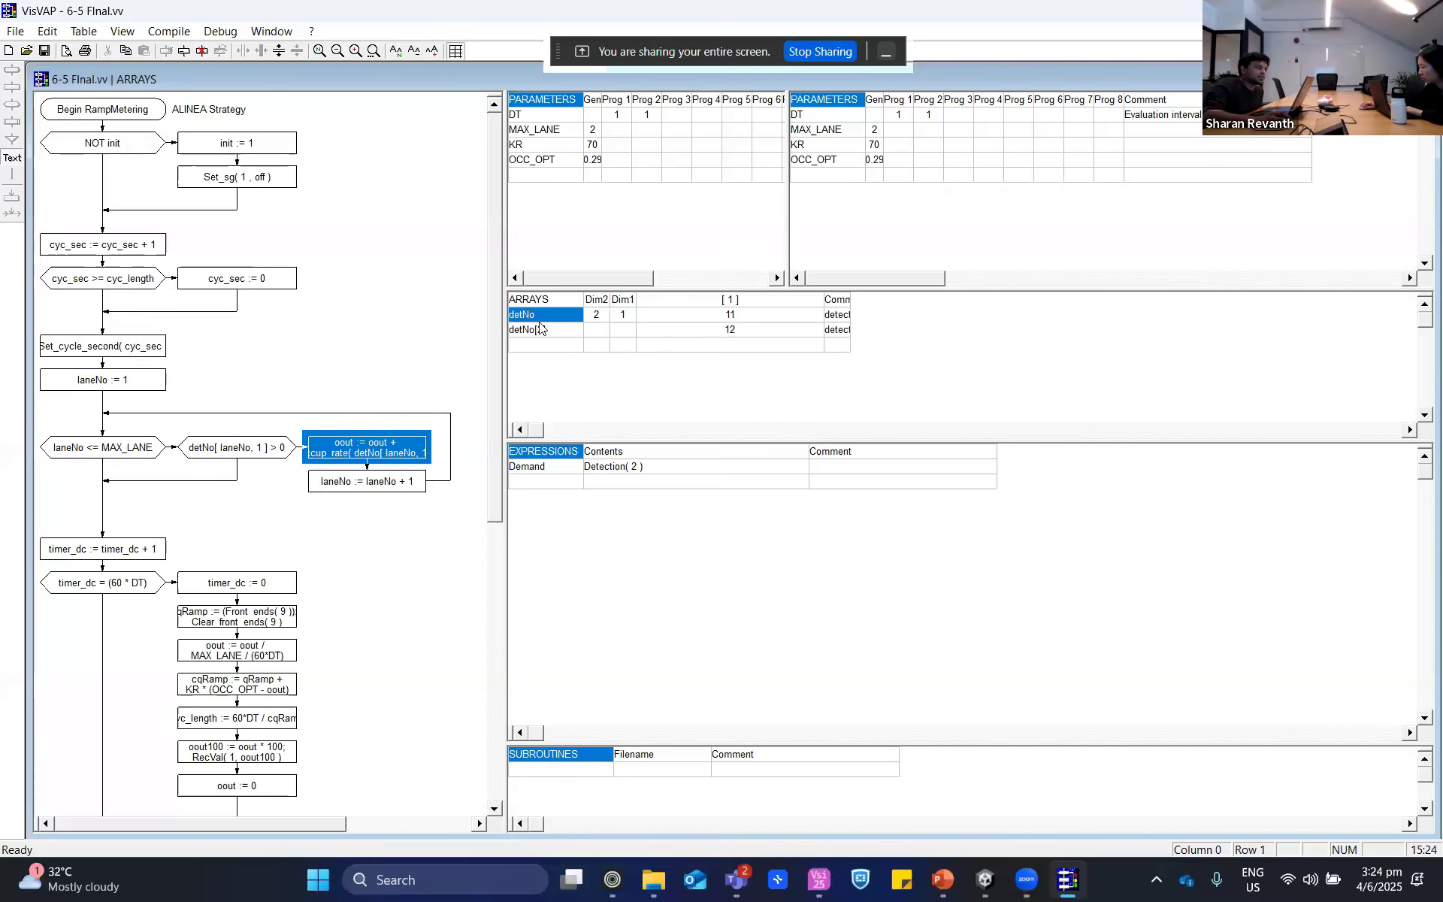
left_click(550, 332)
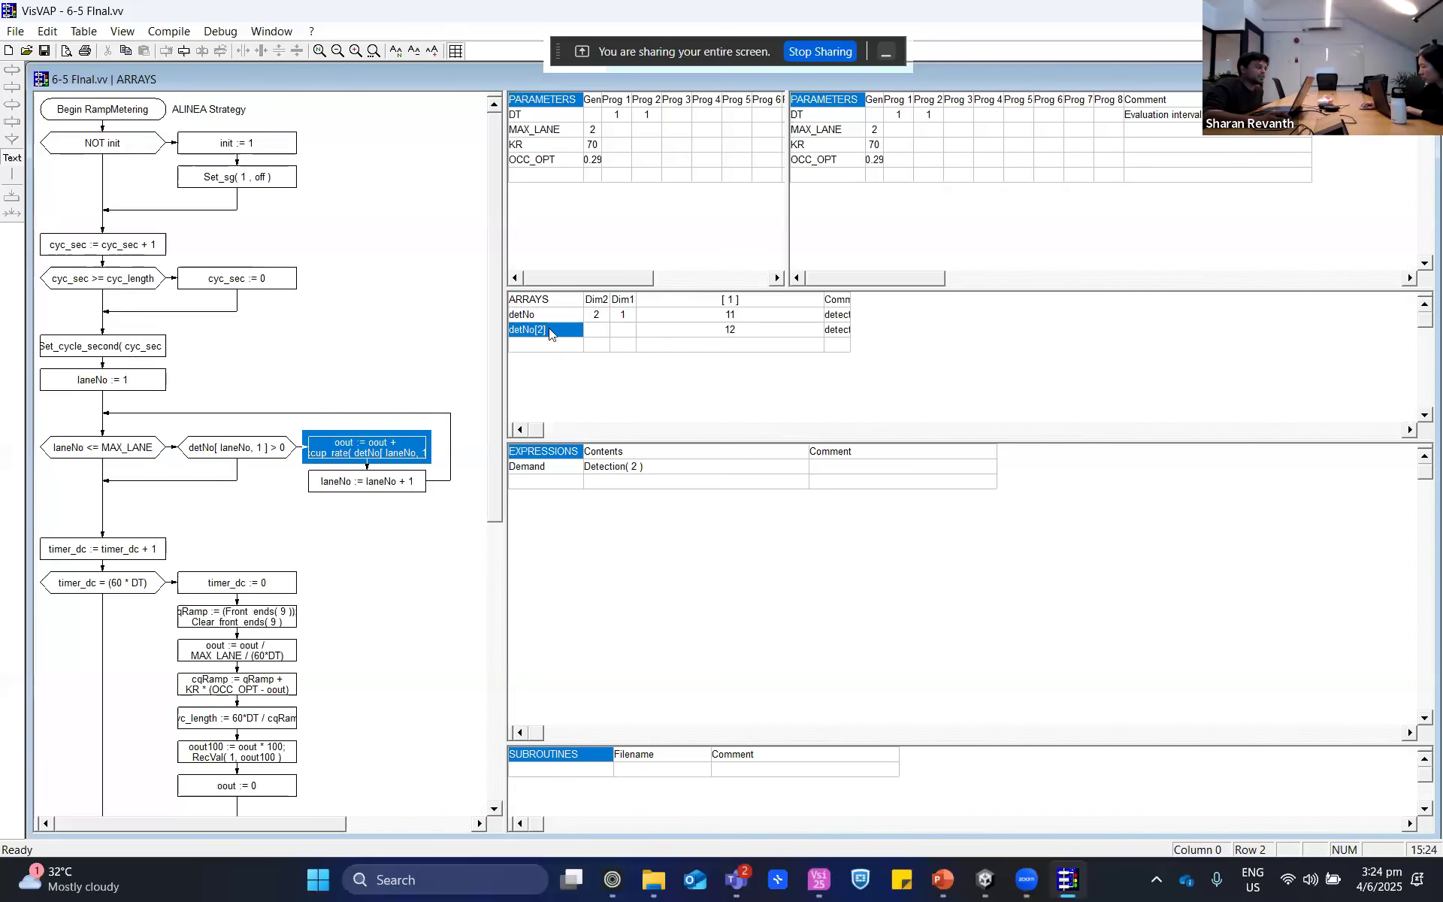
- Switch to PTV Vissim and check the port numbers of the ramp's Detection detector and the two mainline detectors, leaving their settings unchanged
key("alt+Tab")
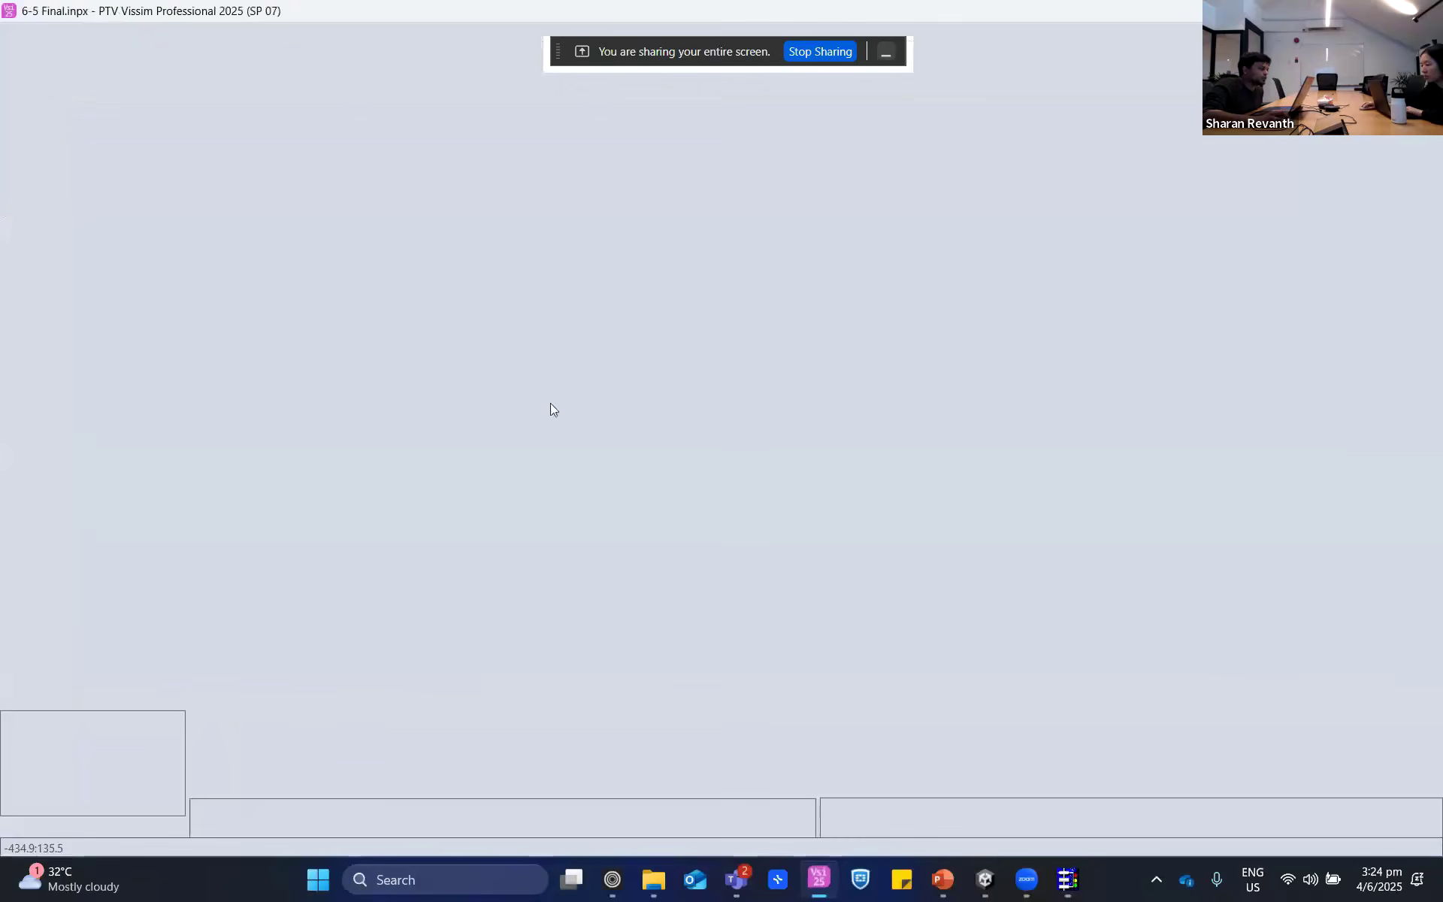
double_click(428, 417)
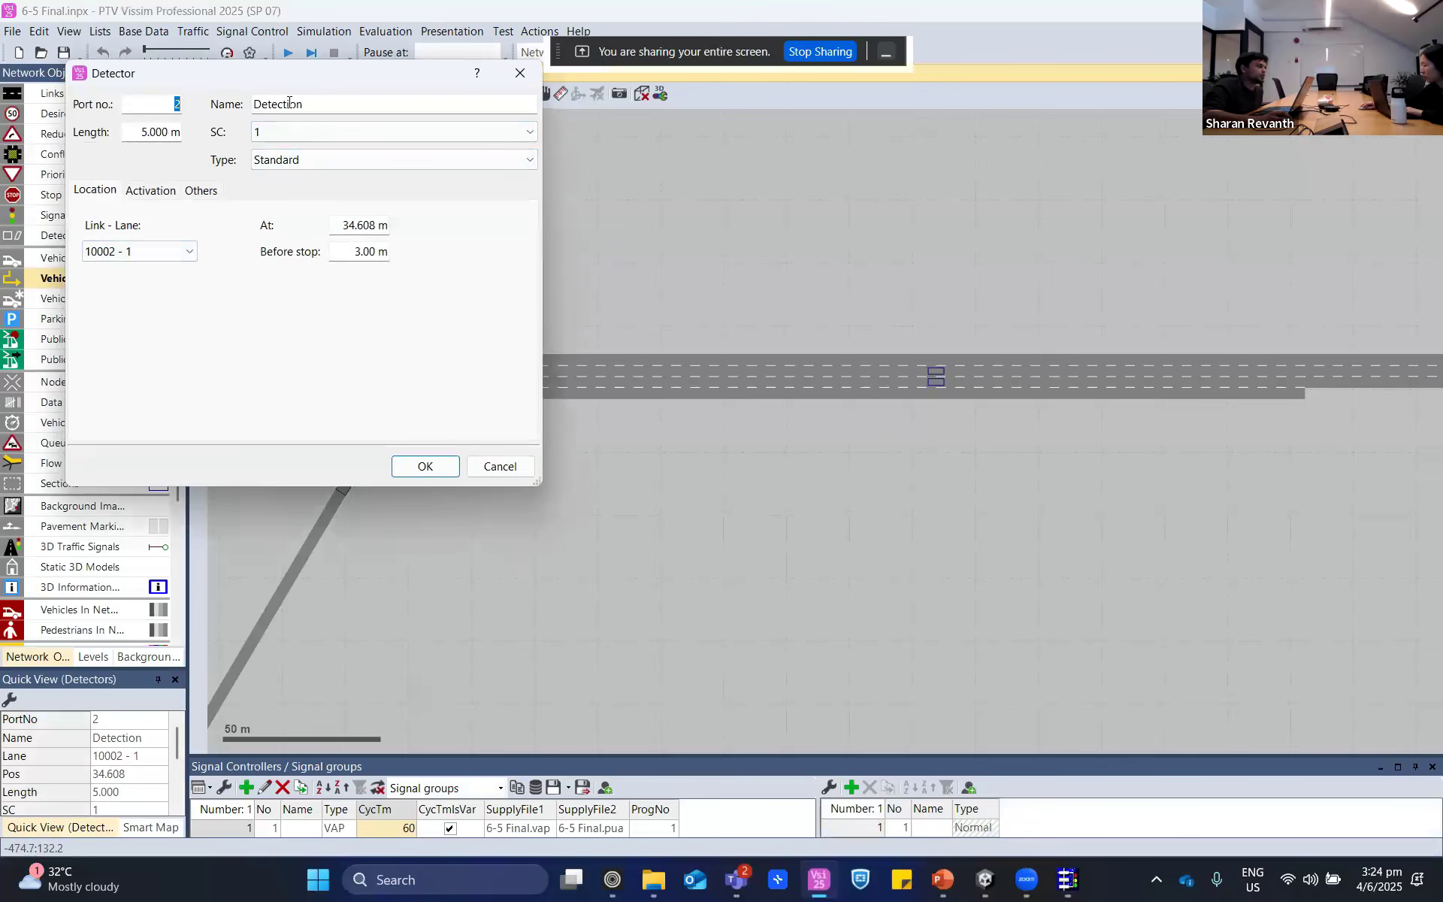
left_click(530, 82)
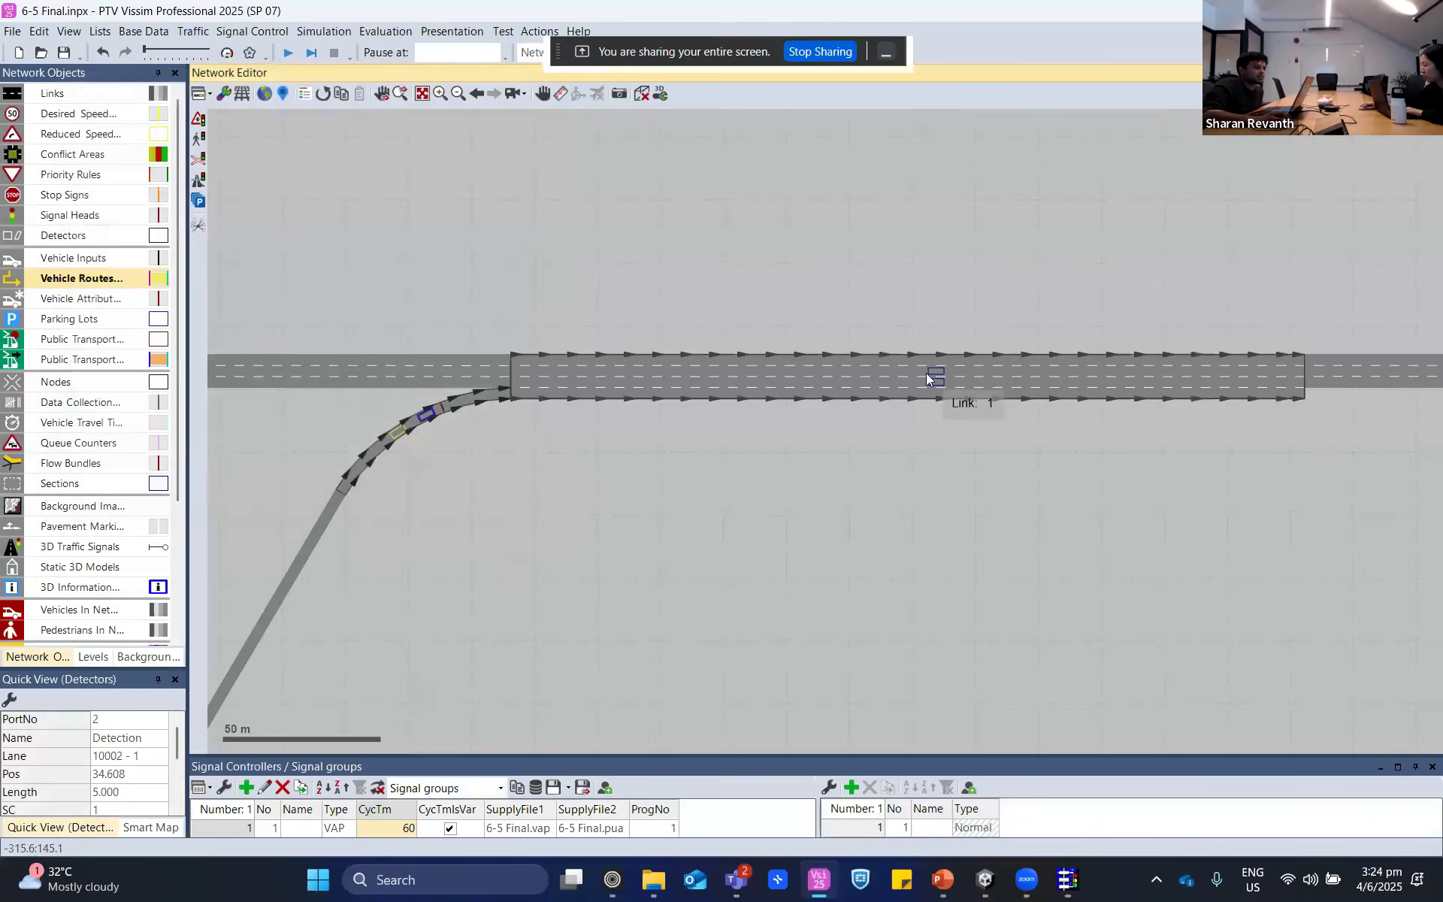
double_click(936, 378)
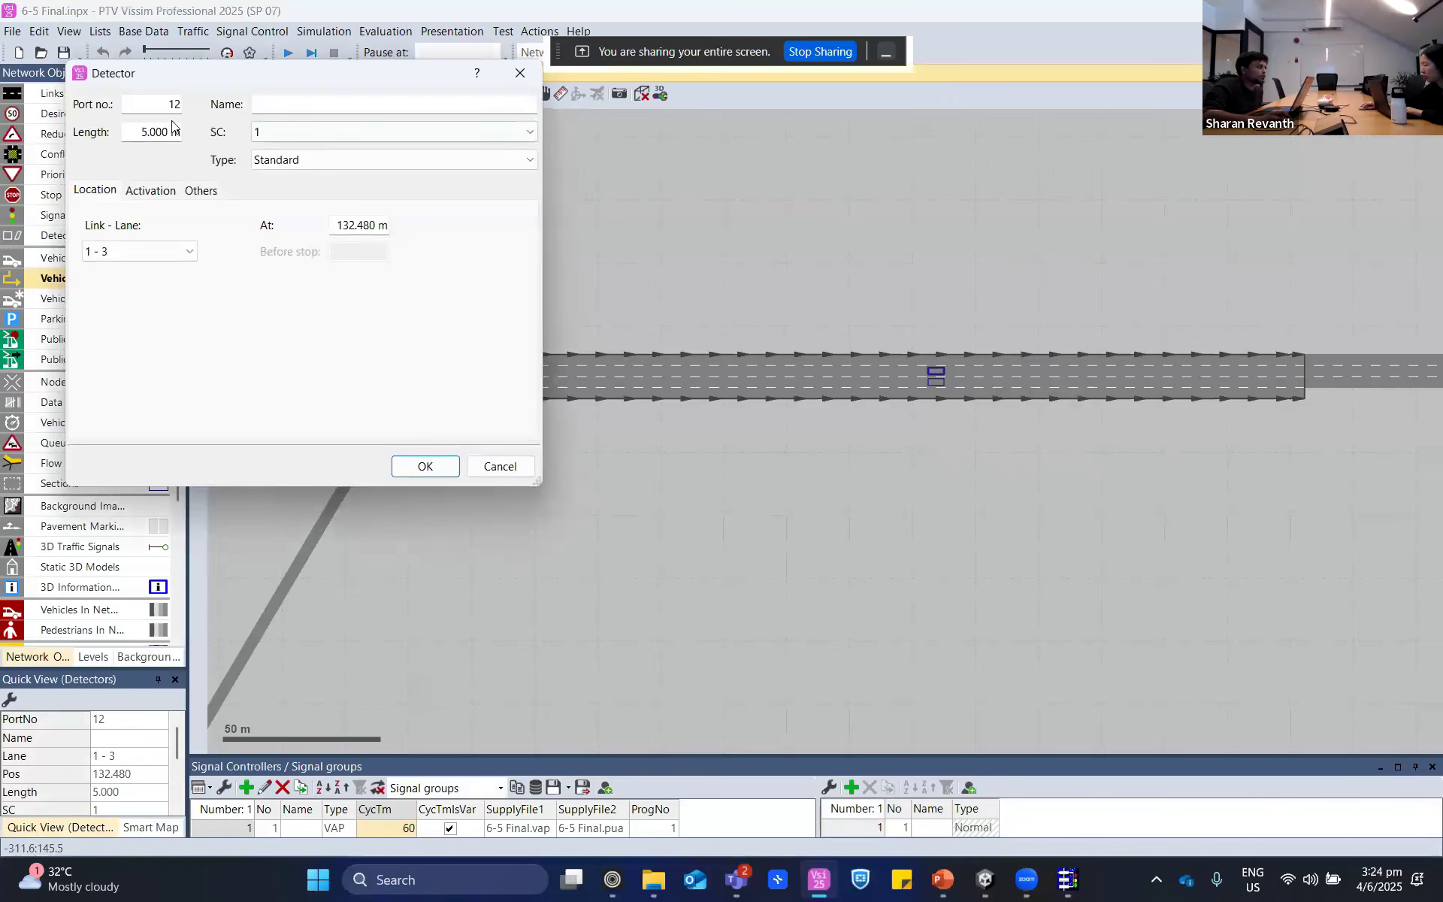
left_click(492, 476)
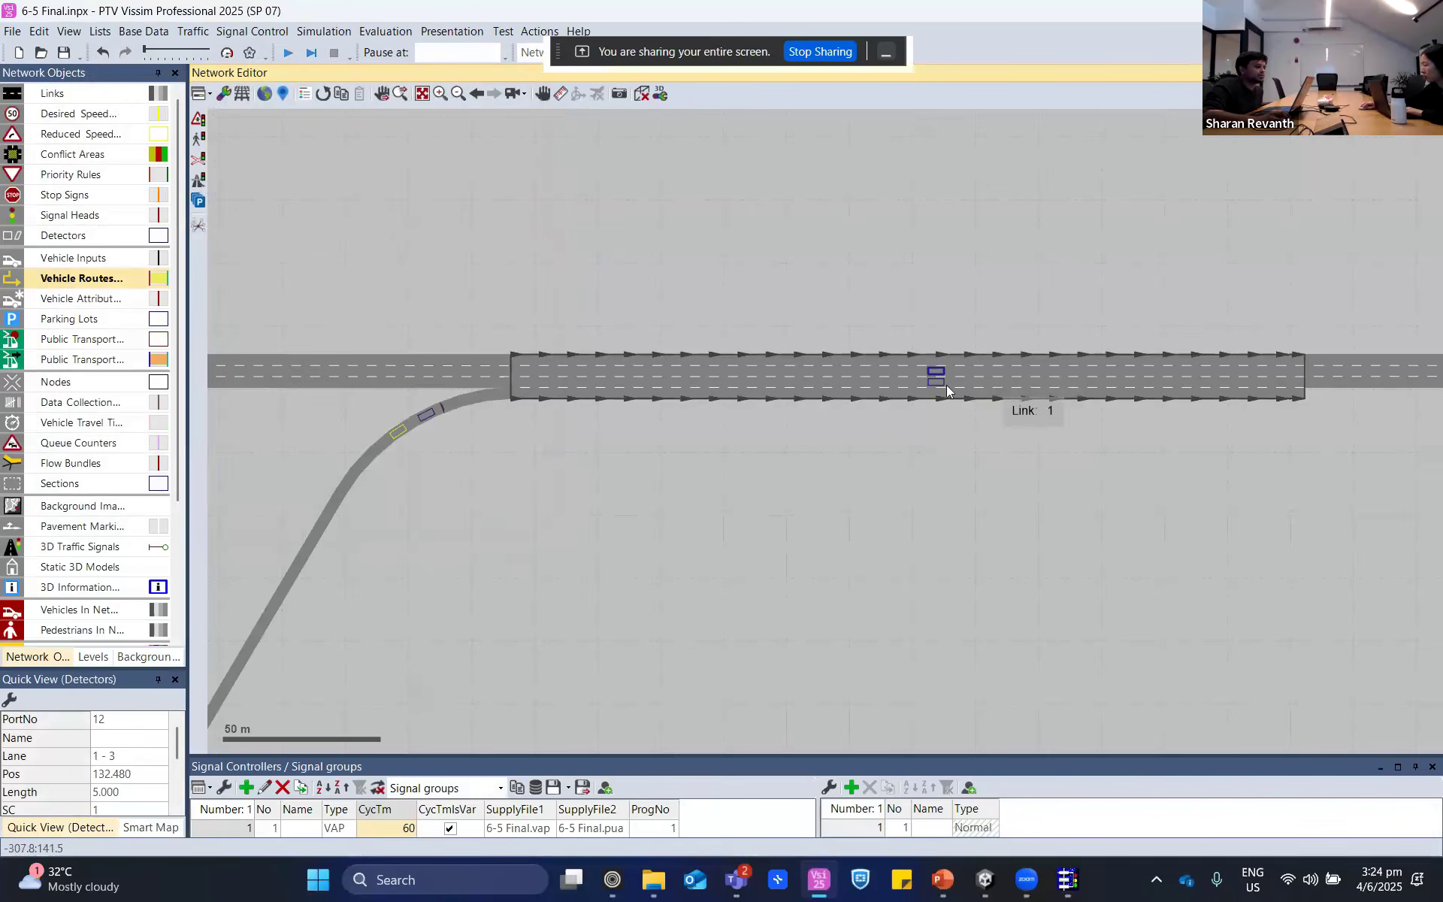
double_click(938, 375)
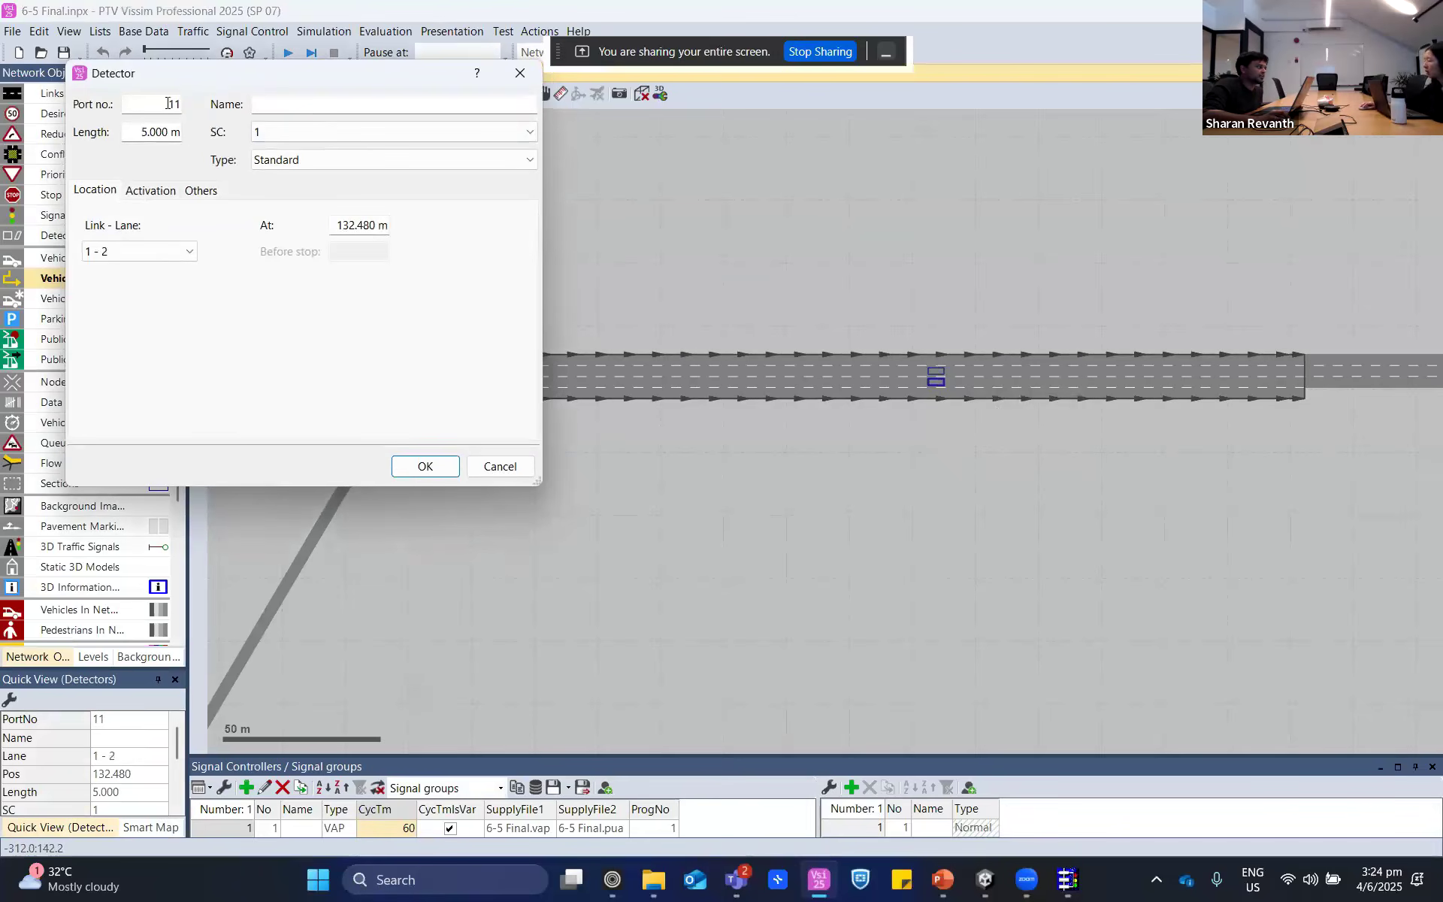
left_click(510, 462)
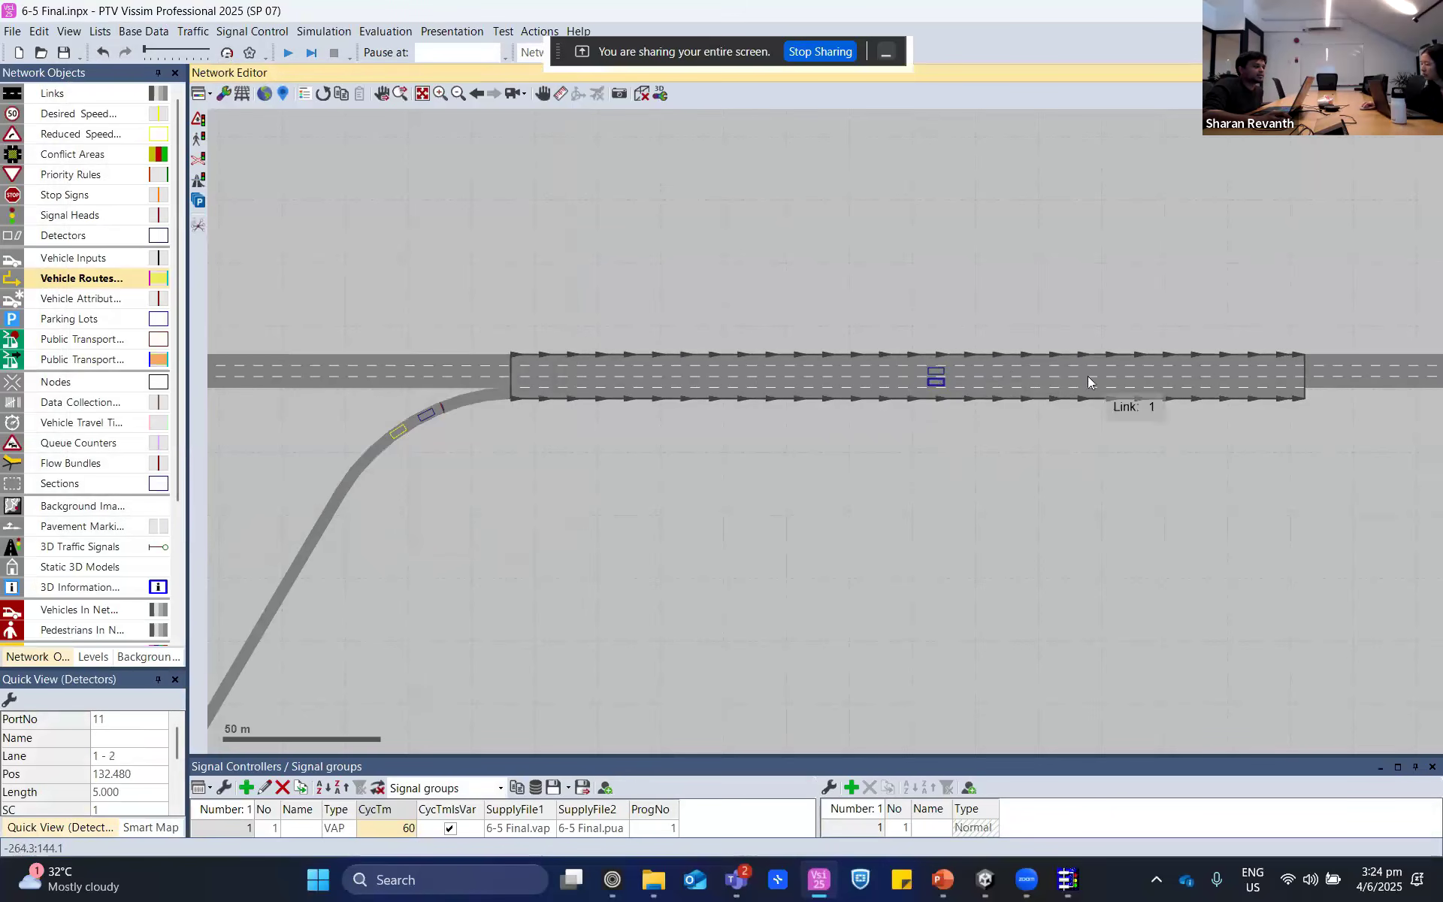
- Return to VisVAP and compare the occupancy accumulation and laneNo increment blocks with the detector numbers in the detNo array
left_click(1062, 884)
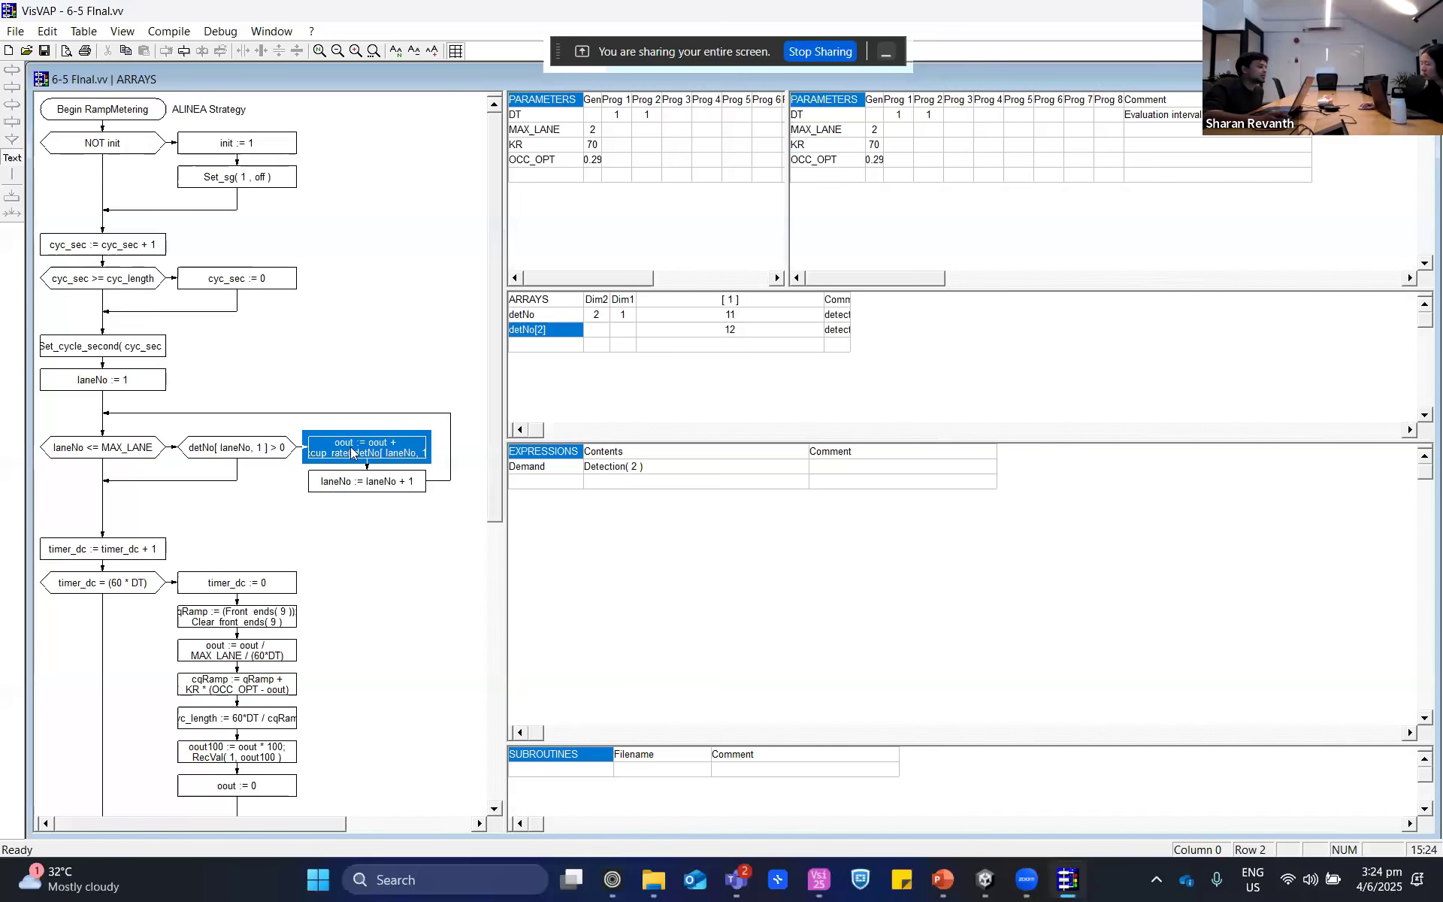
left_click(353, 457)
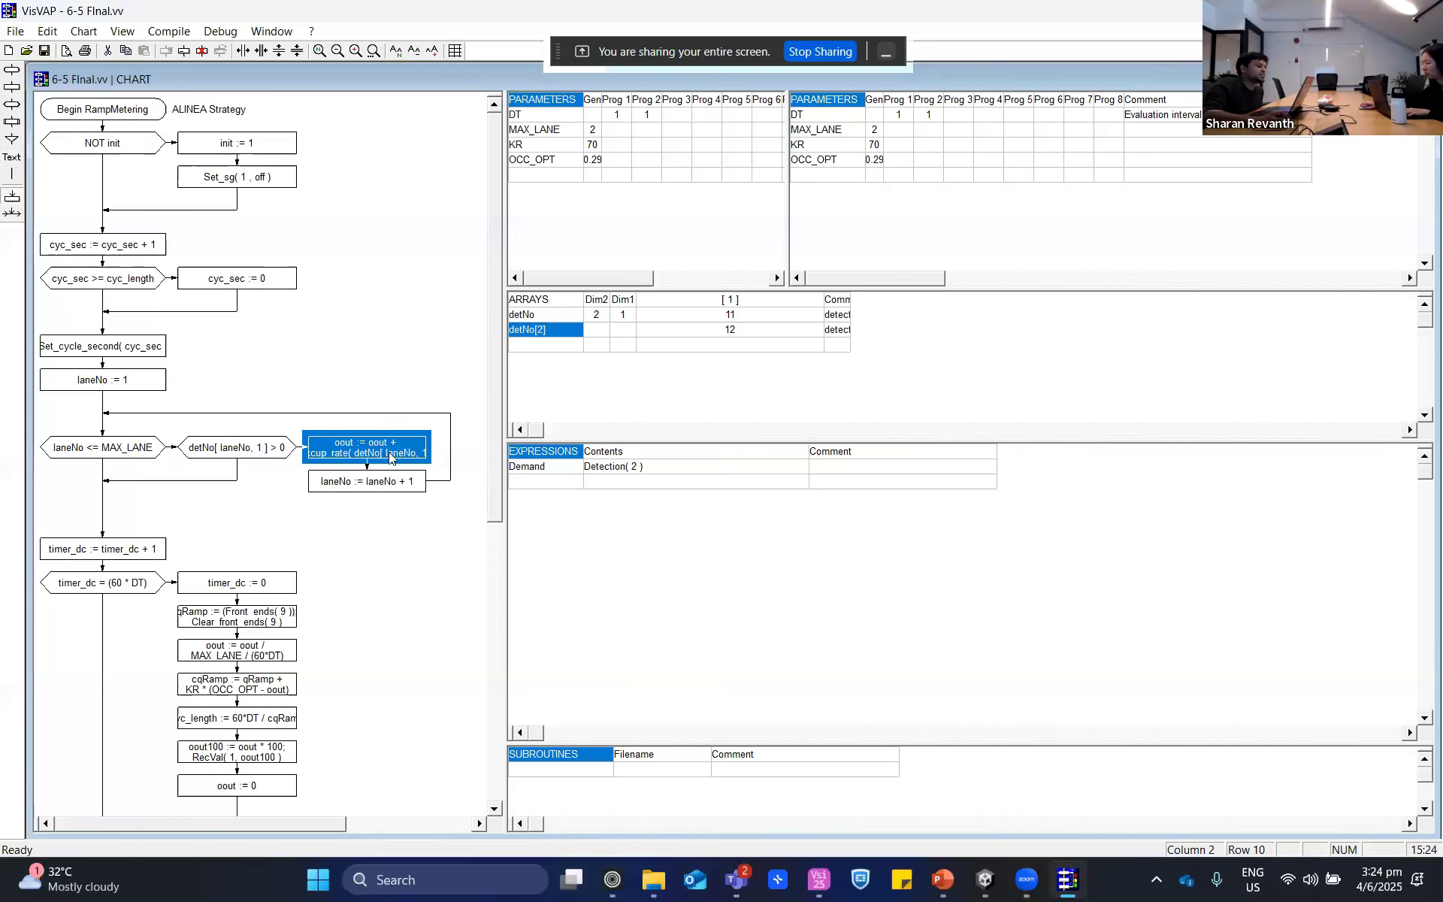
left_click_drag(713, 315, 717, 330)
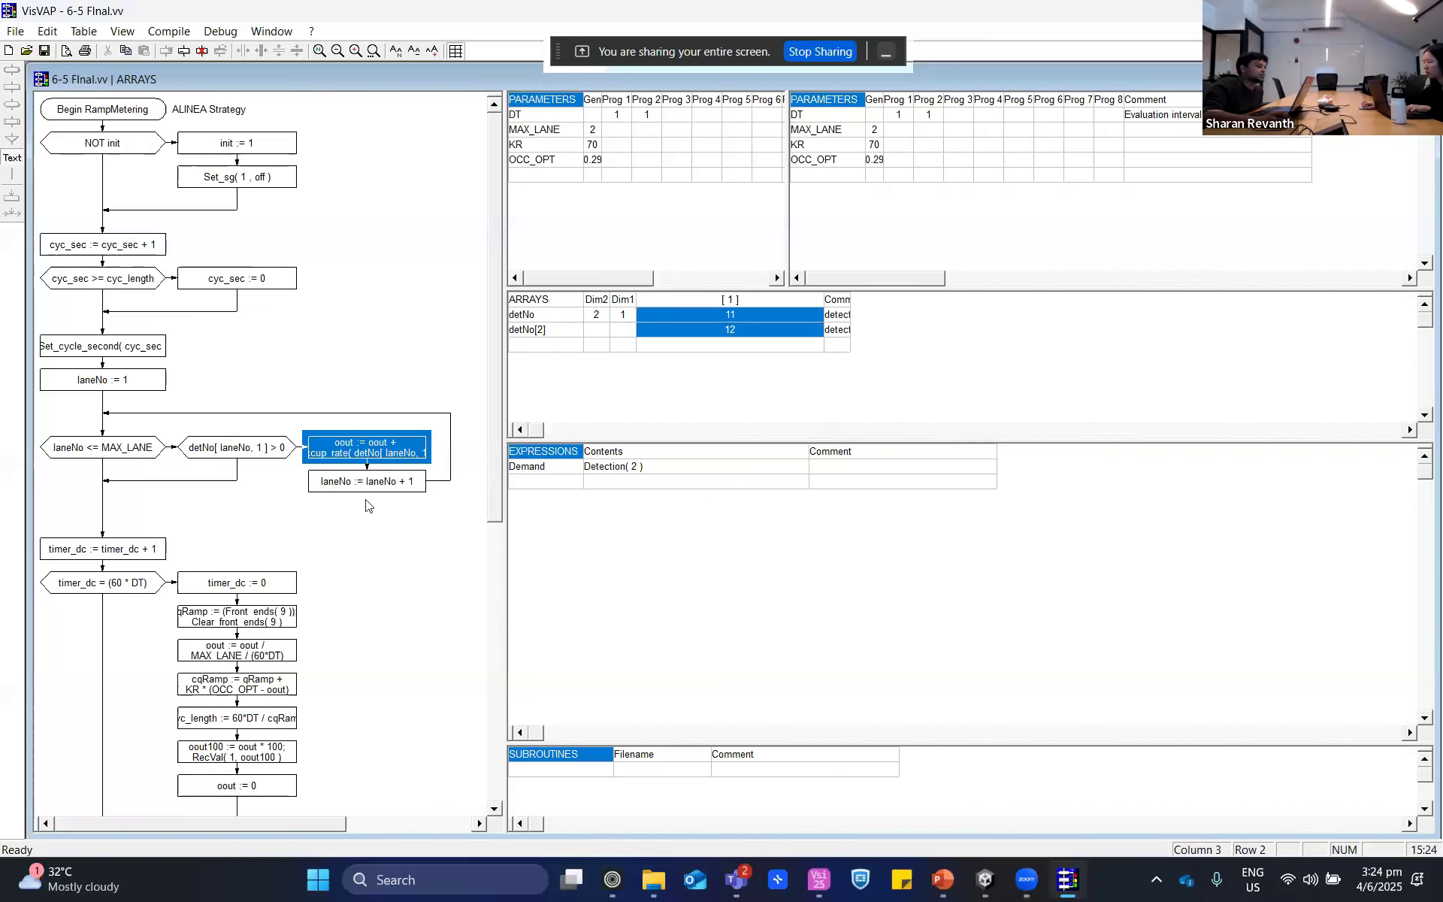
left_click(353, 442)
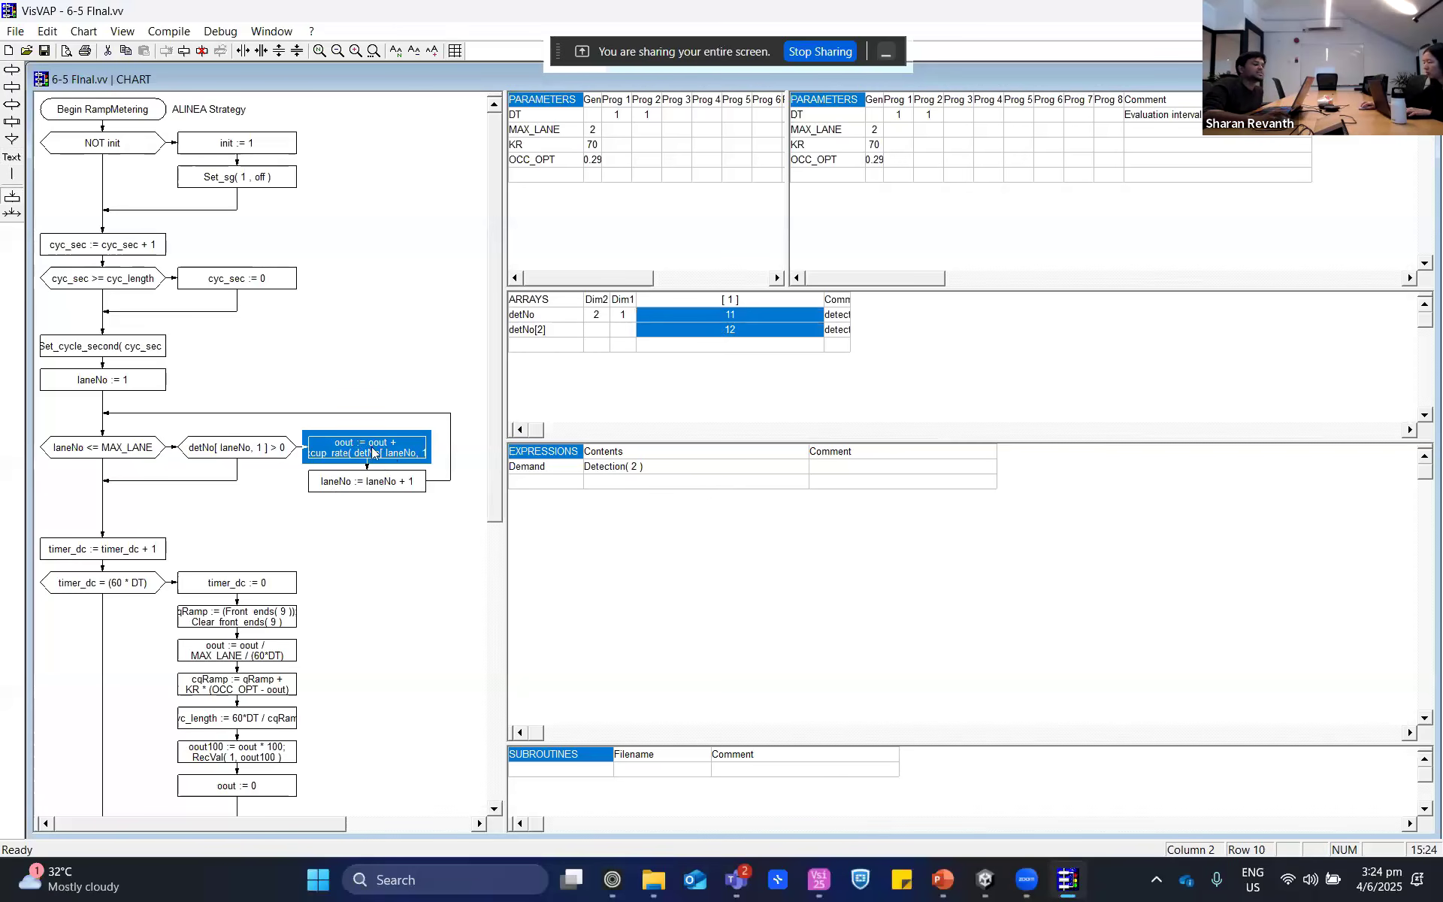
left_click(372, 482)
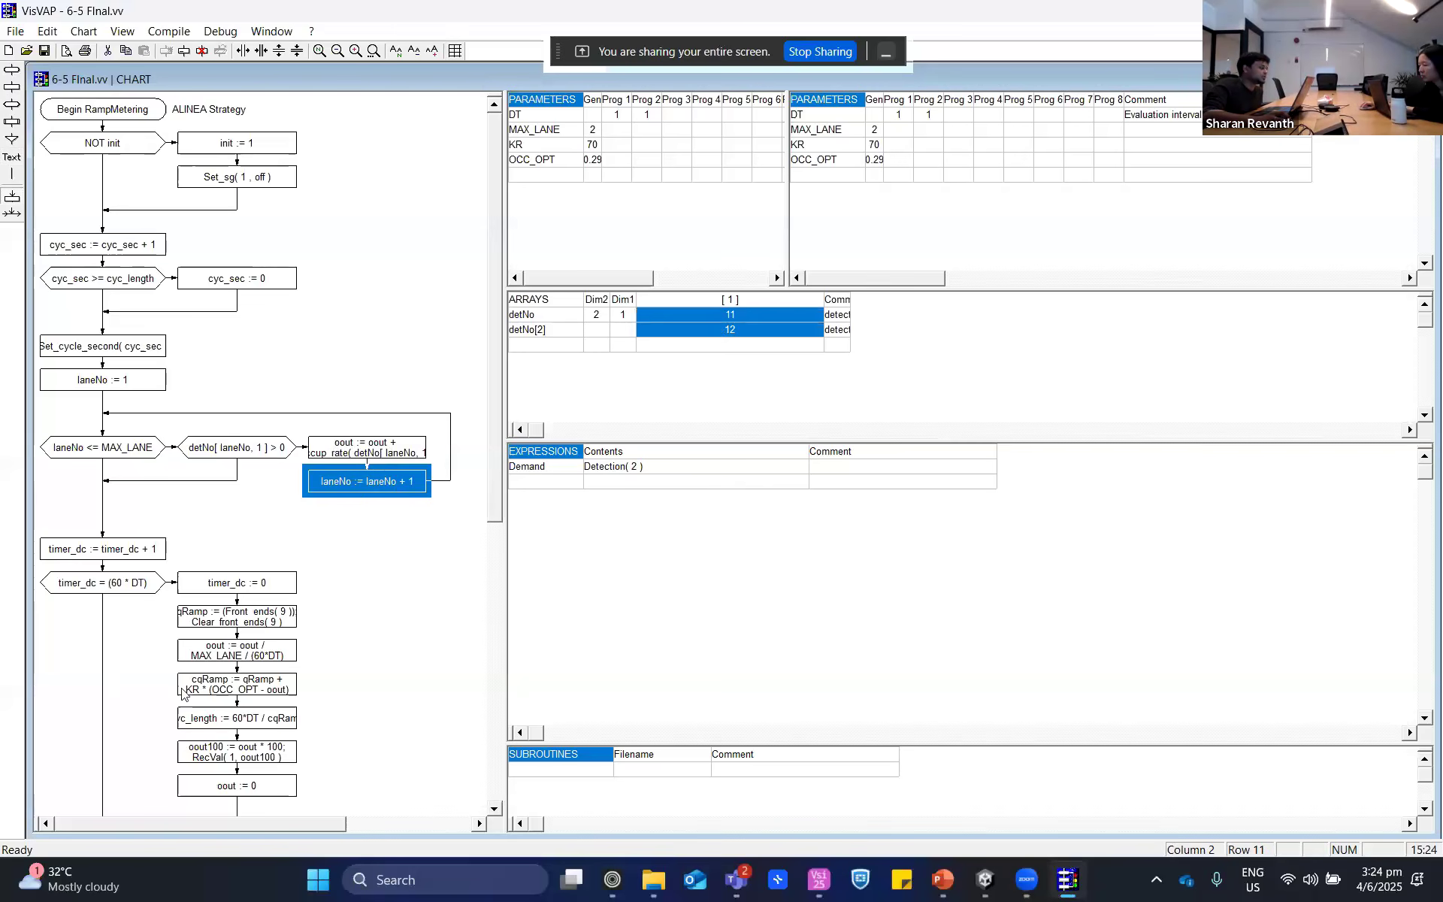
- Review the timer_dc = (60 * DT) condition and the qRamp block that reads and clears the front ends of detector 9
left_click(133, 590)
scroll(143, 632, "down", 2)
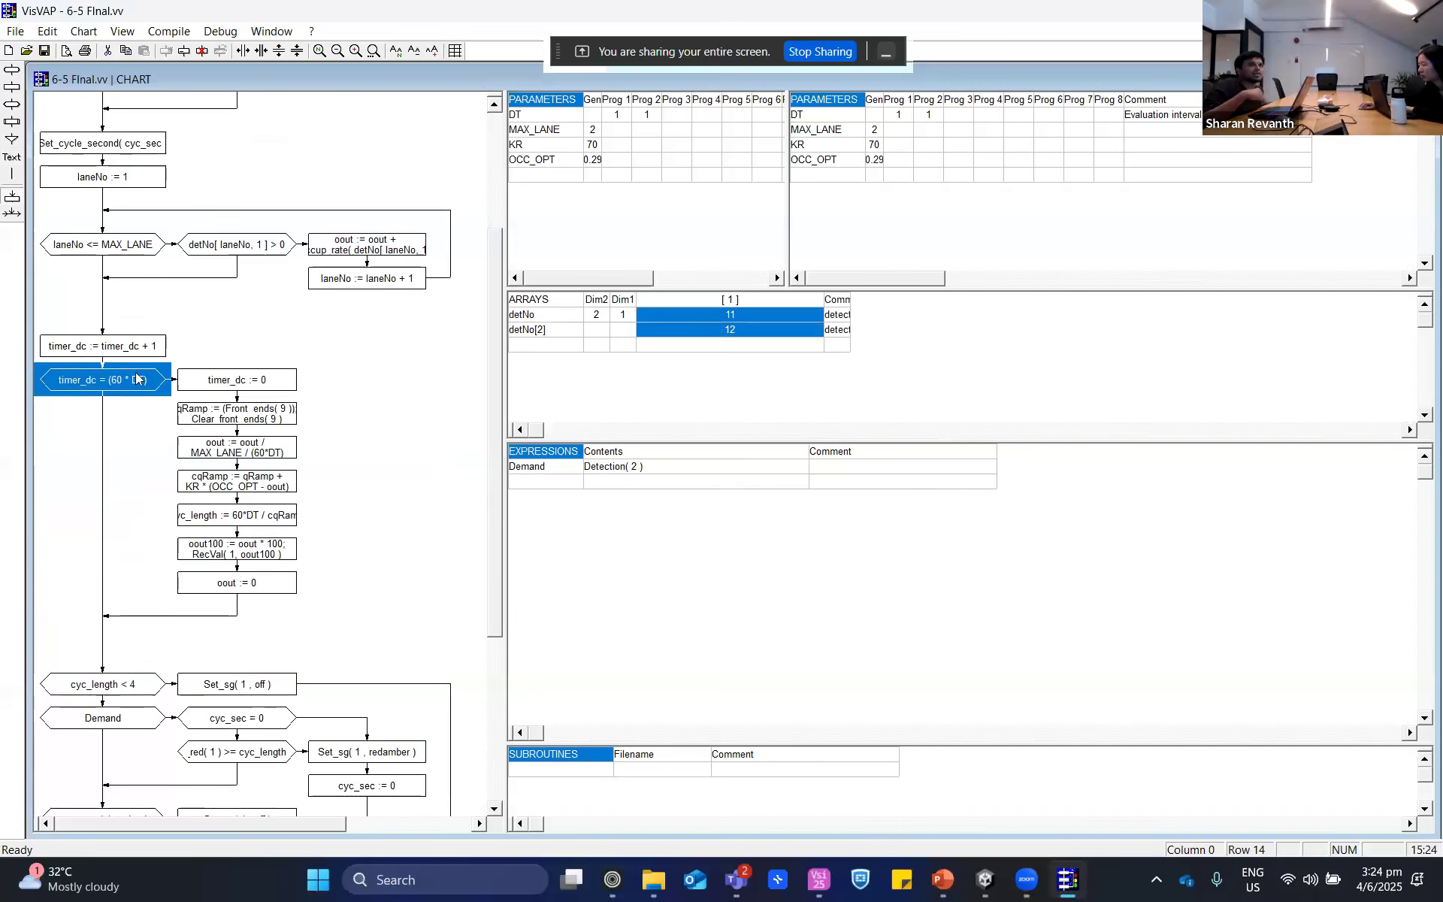
left_click(251, 418)
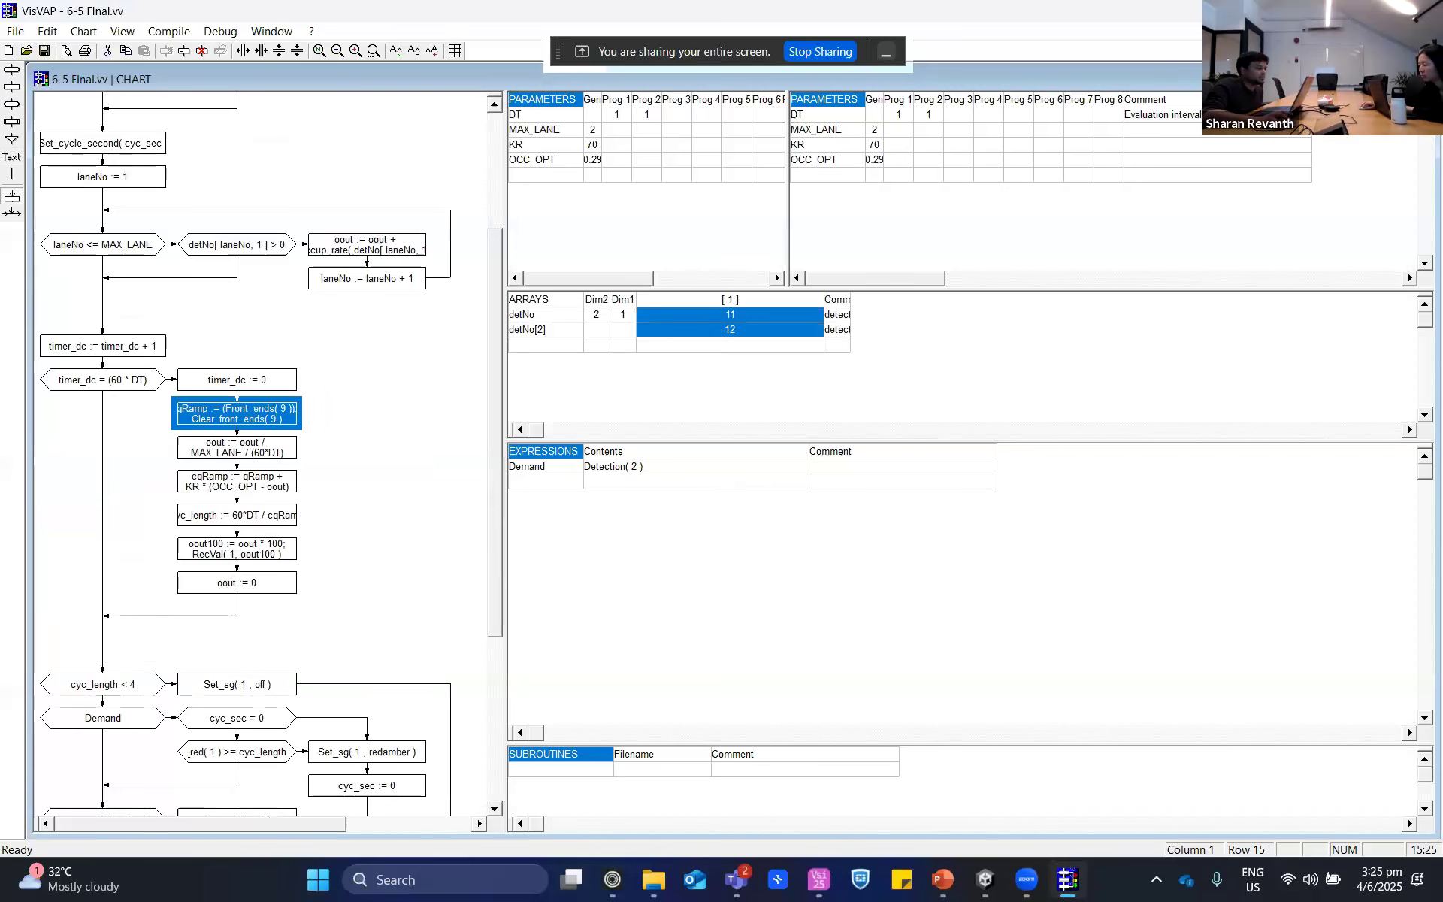
- Switch to the Vissim network, select the Detection detector on the ramp and survey the ramp and its merge area
left_click(1335, 10)
scroll(592, 485, "down", 2)
left_click_drag(557, 481, 842, 519)
scroll(837, 520, "down", 2)
left_click_drag(939, 533, 885, 531)
scroll(882, 530, "down", 2)
scroll(883, 530, "up", 2)
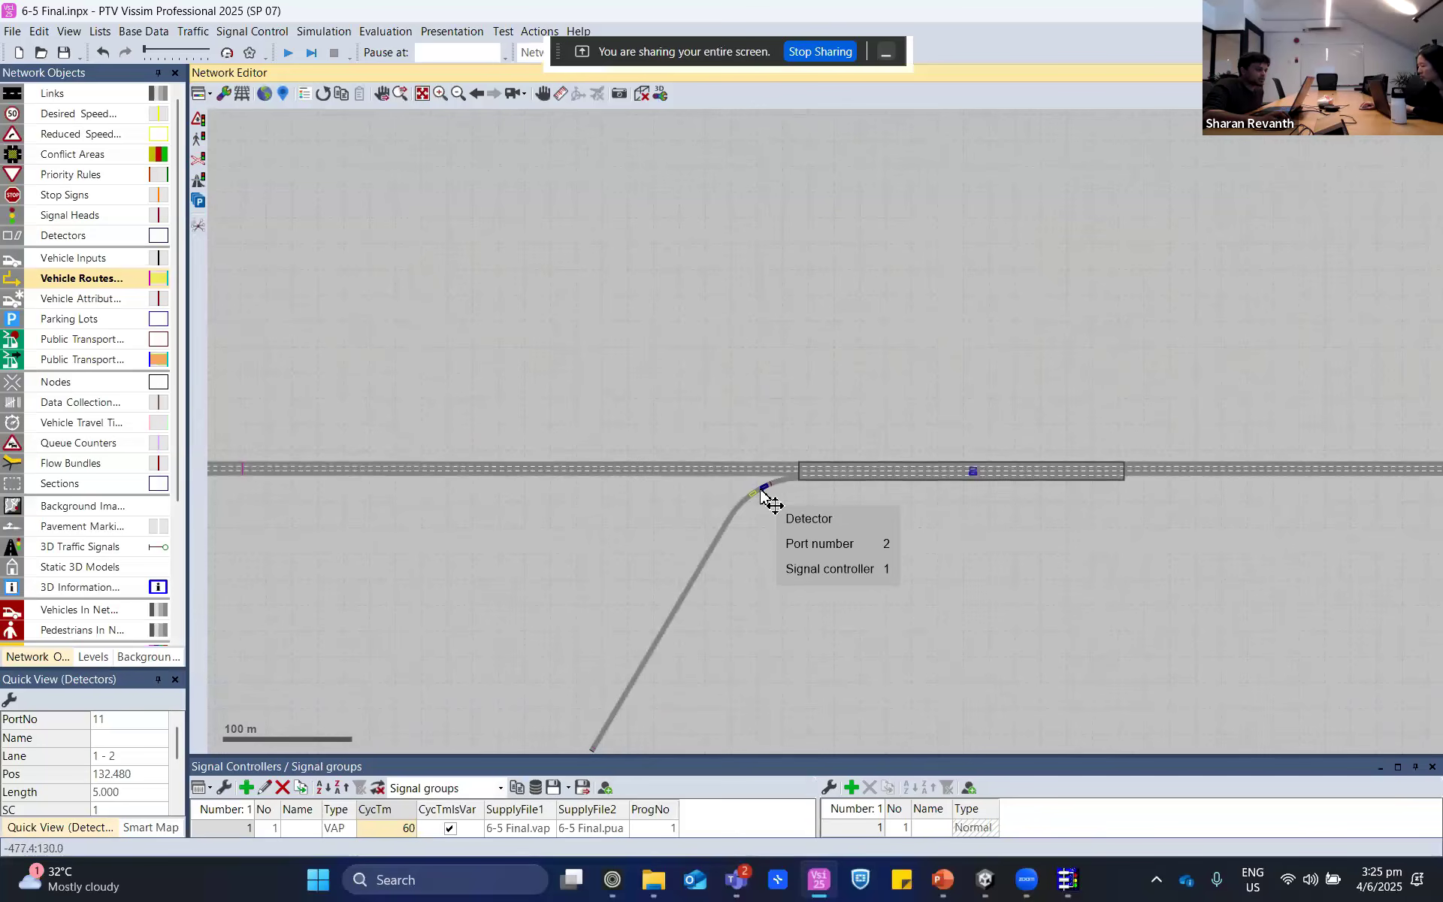
left_click(761, 490)
scroll(841, 732, "down", 2)
left_click_drag(841, 732, 589, 637)
scroll(617, 586, "up", 2)
scroll(611, 472, "up", 1)
left_click_drag(519, 408, 612, 576)
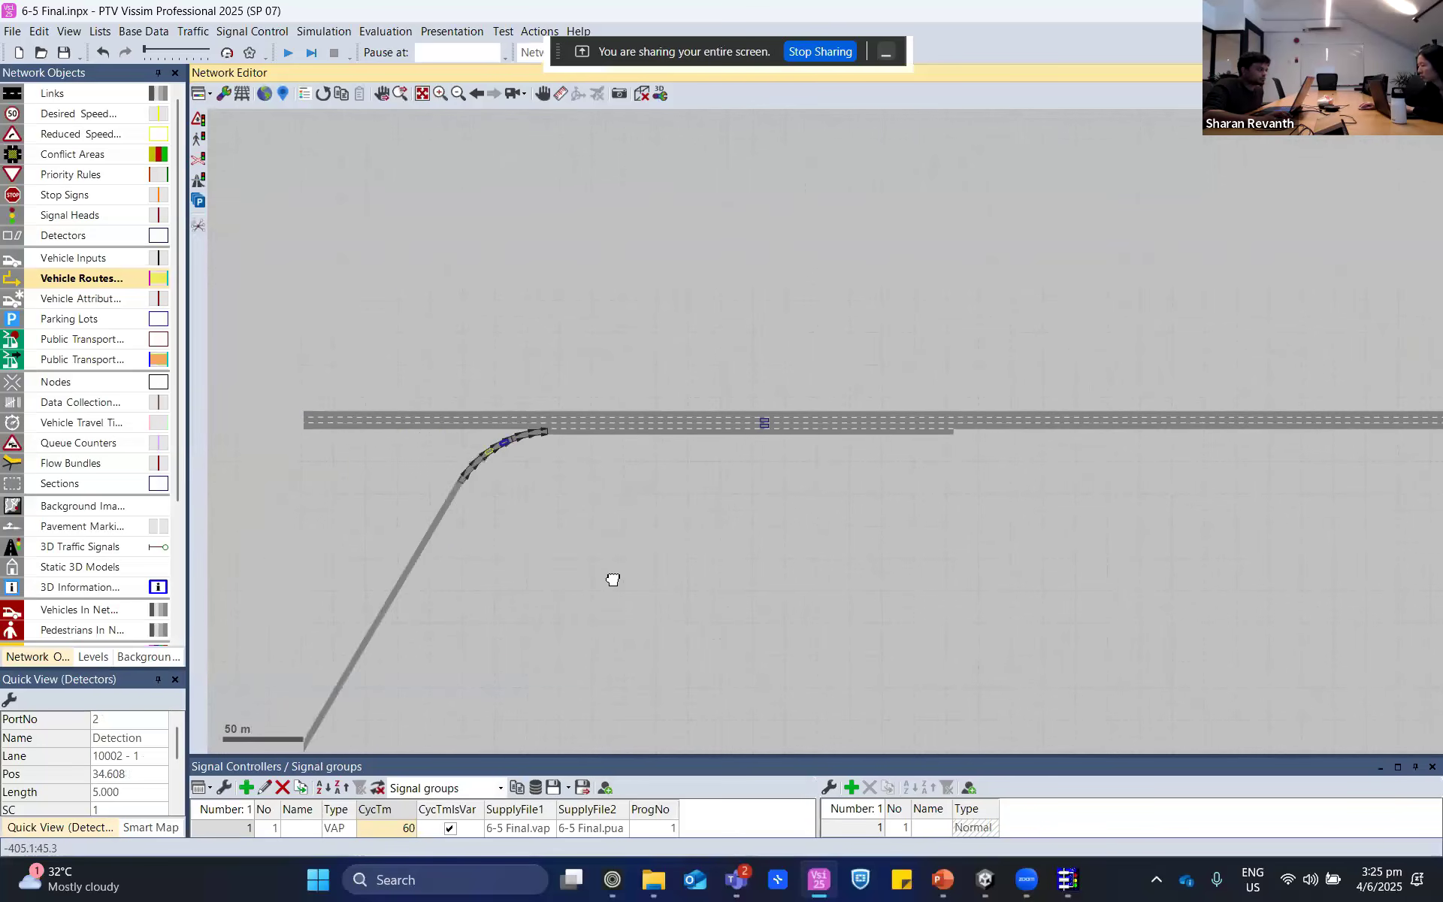
- Inspect the two mainline detectors in the merge area, checking the attributes of the one with port number 11
scroll(780, 485, "up", 3)
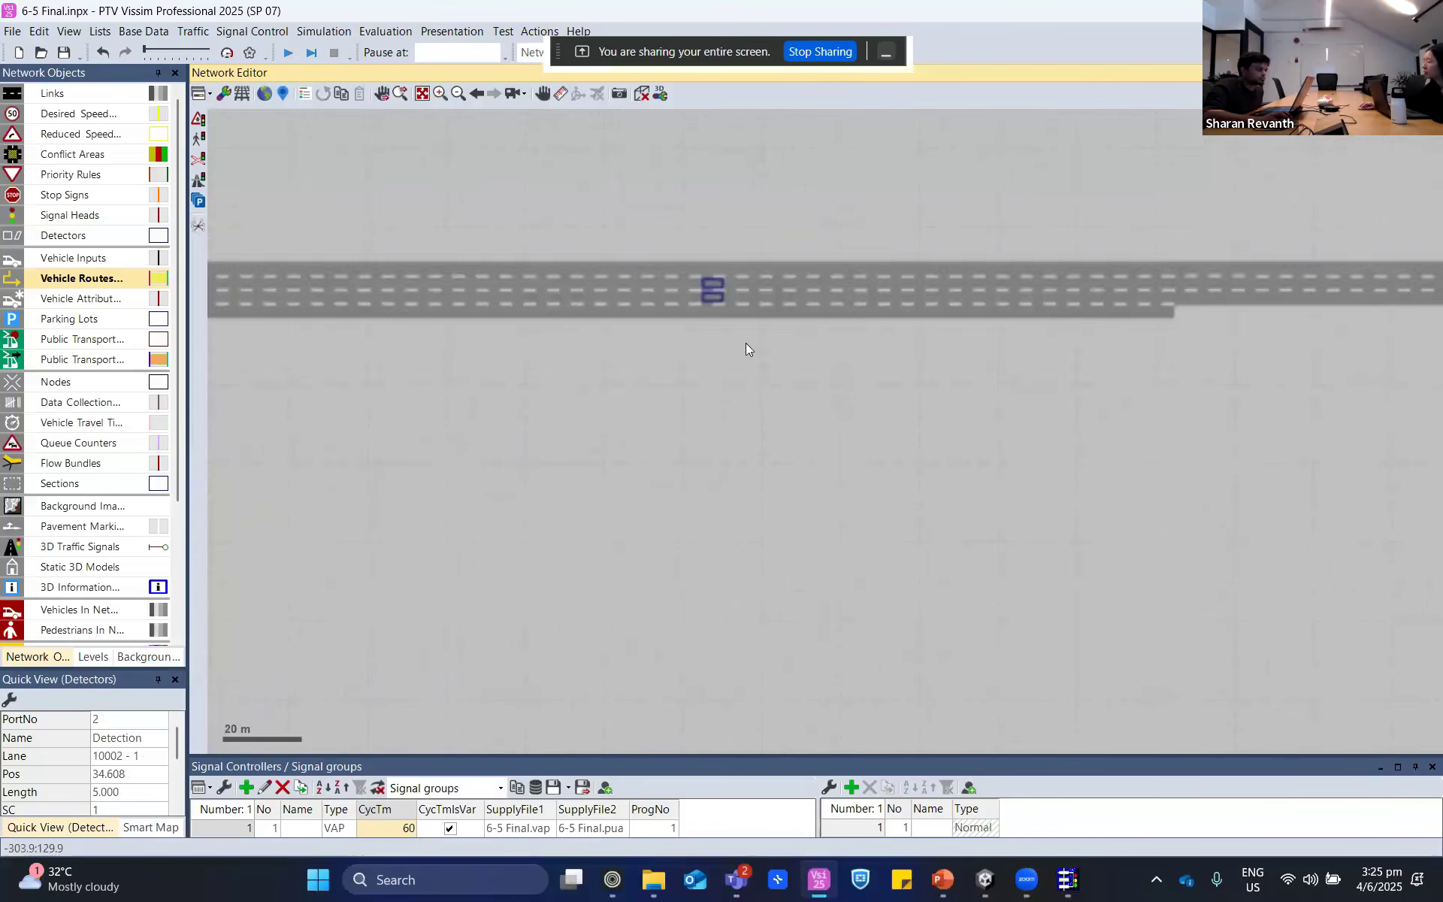
left_click(714, 296)
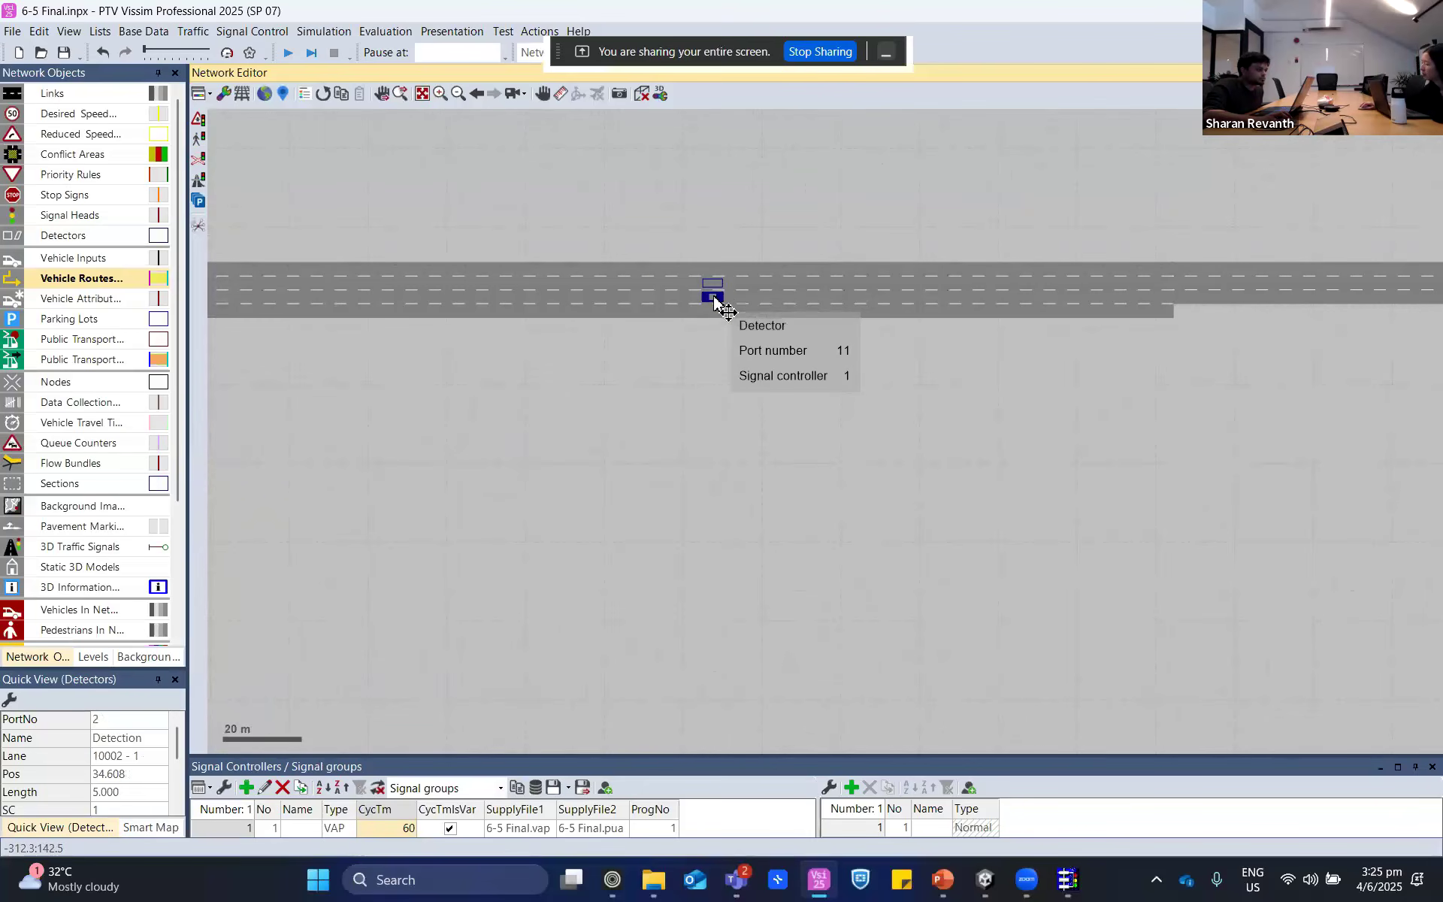
double_click(714, 295)
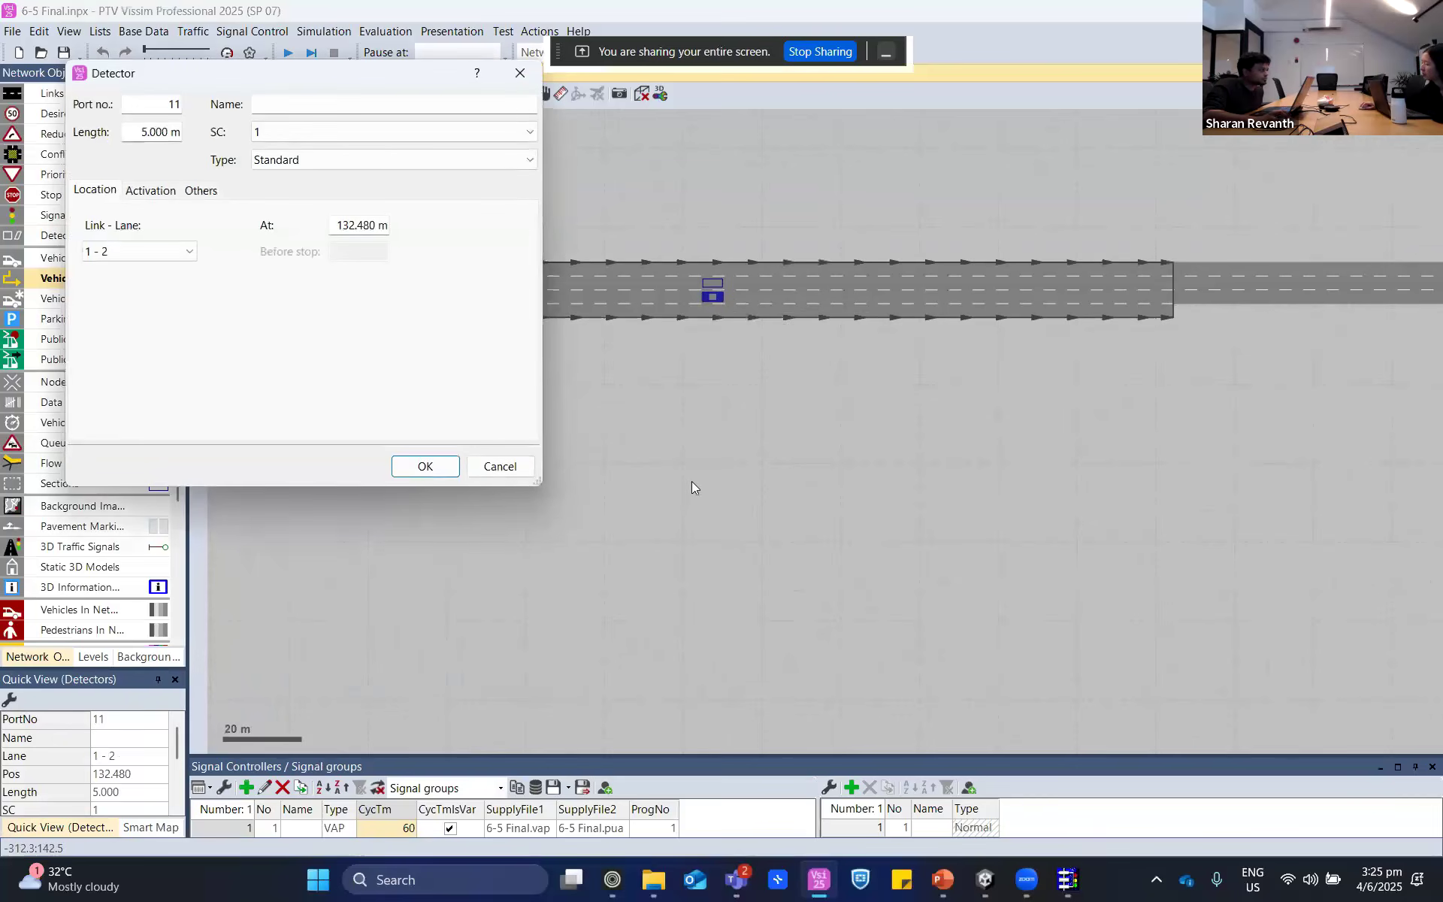
left_click(498, 467)
left_click(713, 283)
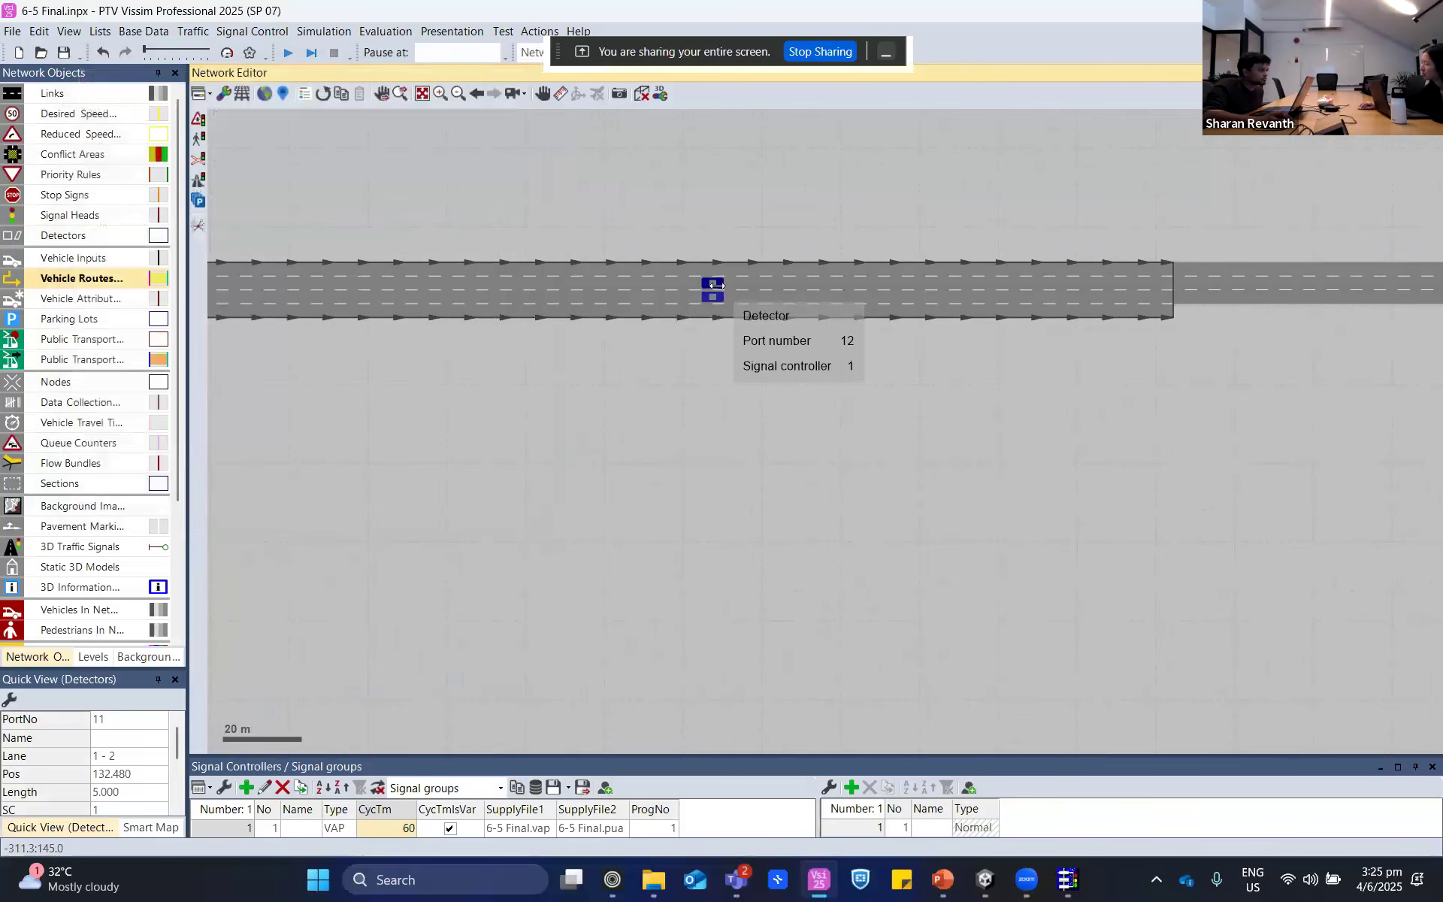
left_click(656, 418)
- Locate the detector with port number 9 on the ramp connector and select it to view its attributes
left_click_drag(322, 463, 651, 512)
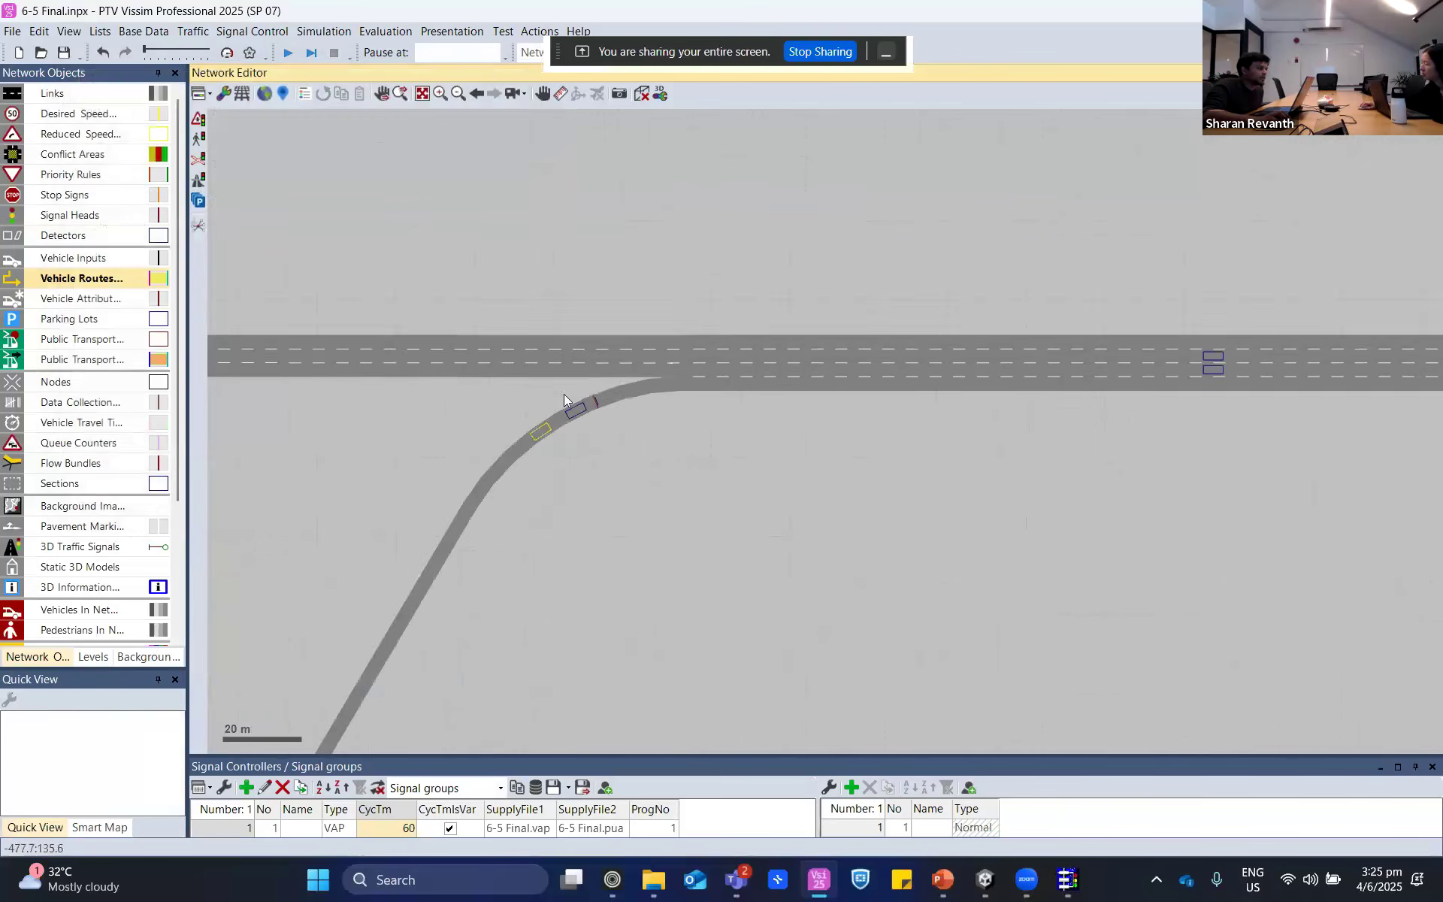
scroll(599, 398, "up", 3)
scroll(602, 388, "up", 3)
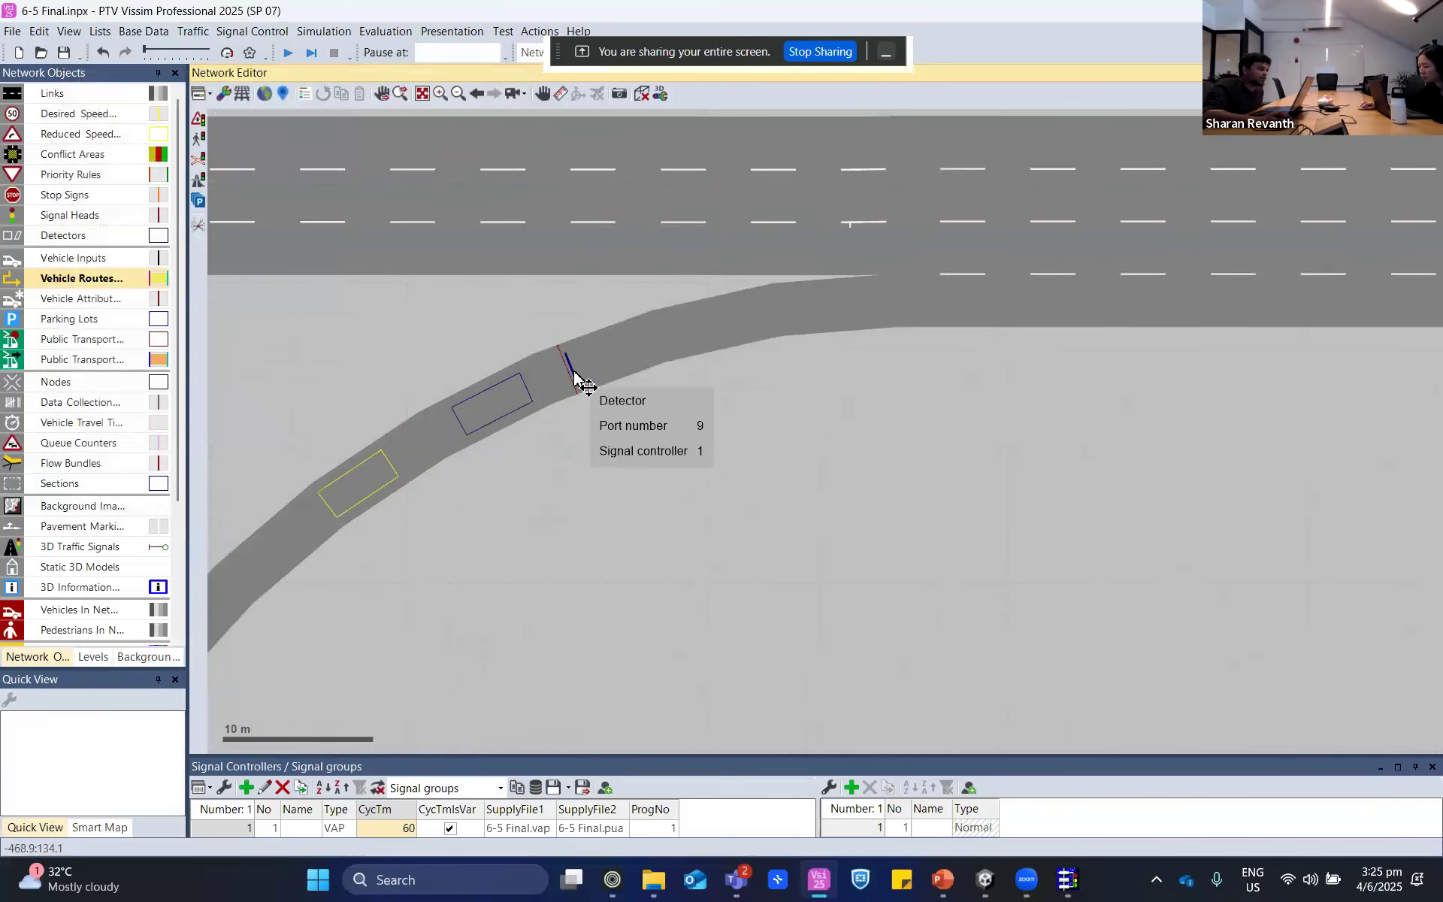
left_click(575, 376)
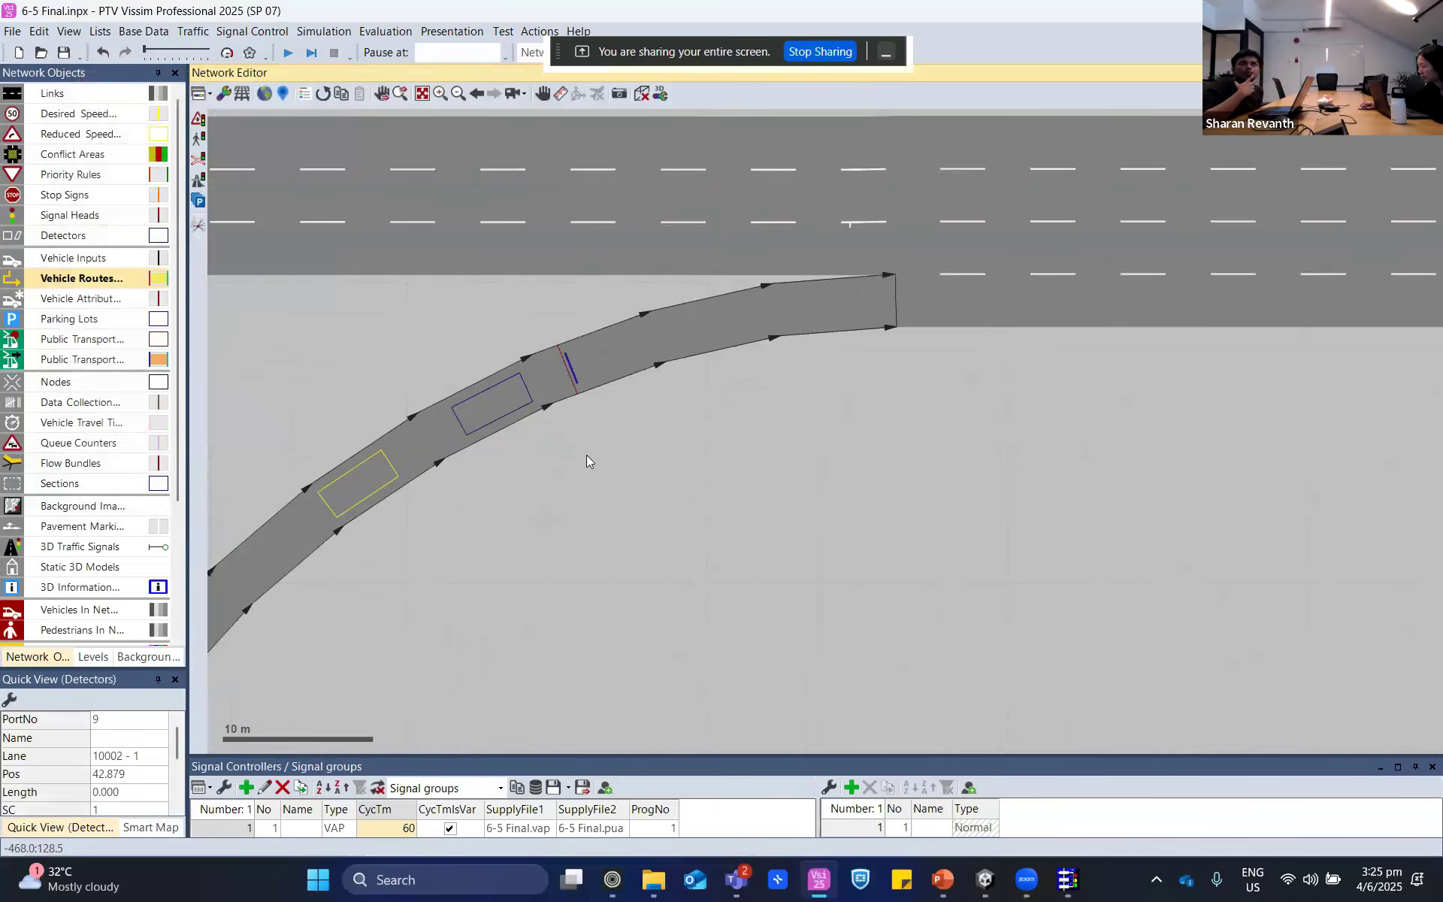
left_click(513, 393)
left_click(578, 376)
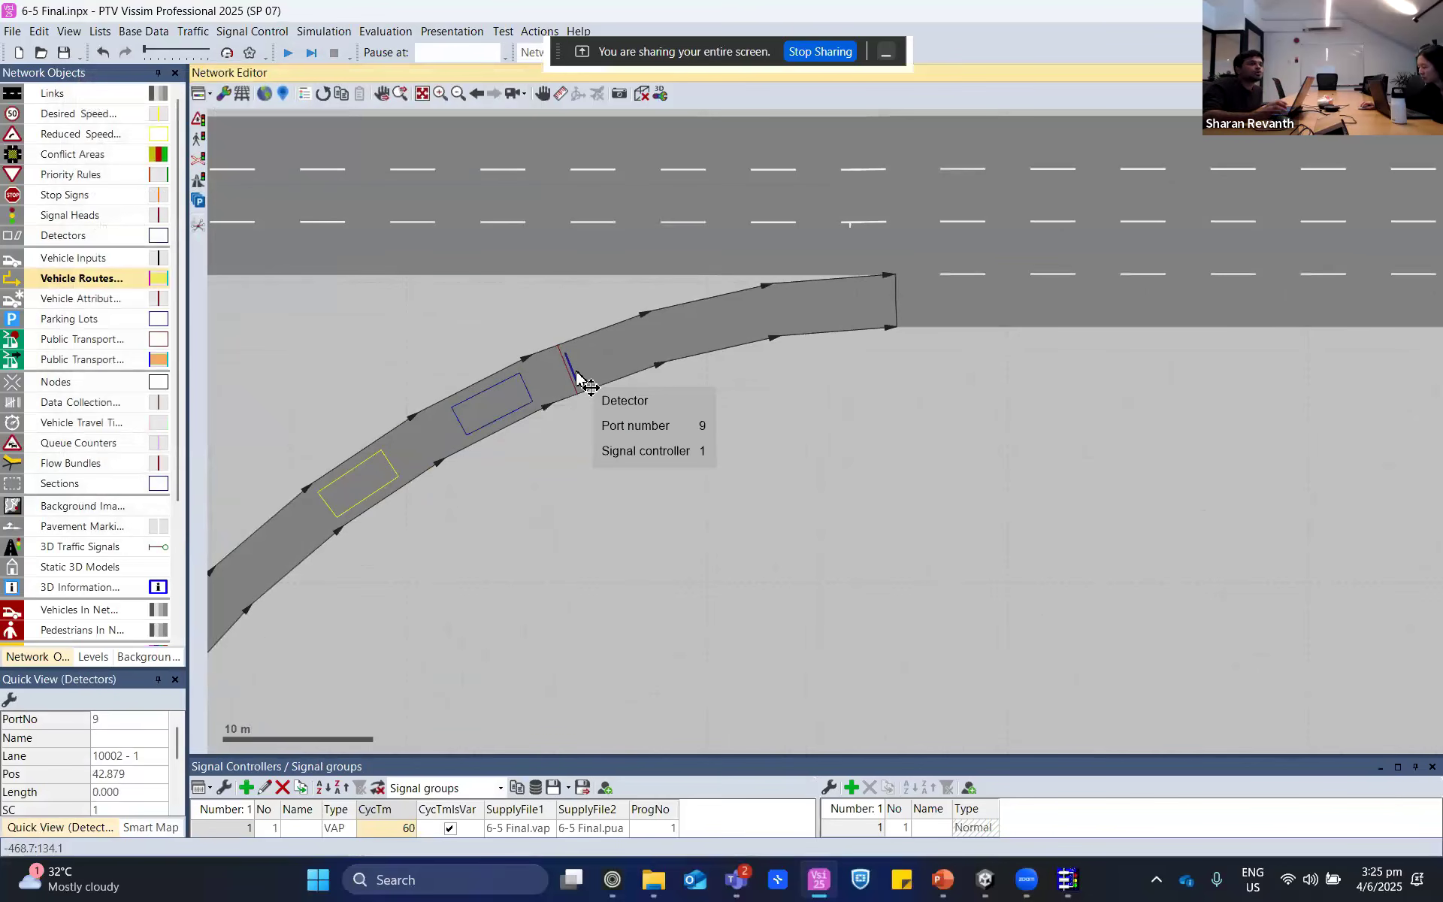
- Compare the positions of the ramp's signal head and detector 9 by selecting each in turn
scroll(588, 383, "up", 4)
left_click_drag(597, 362, 445, 445)
left_click(434, 442)
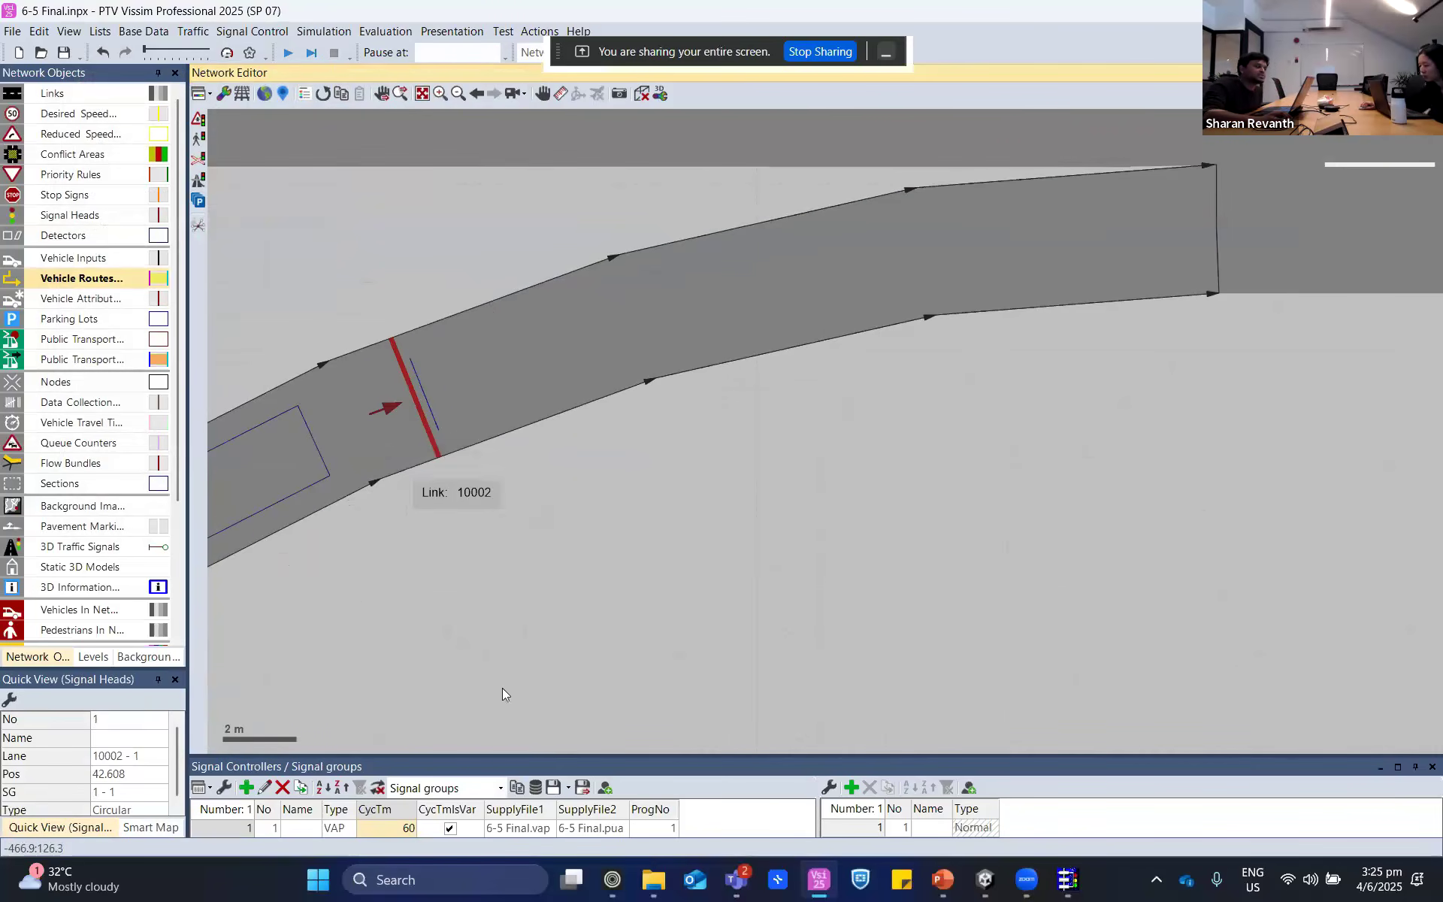
left_click(442, 424)
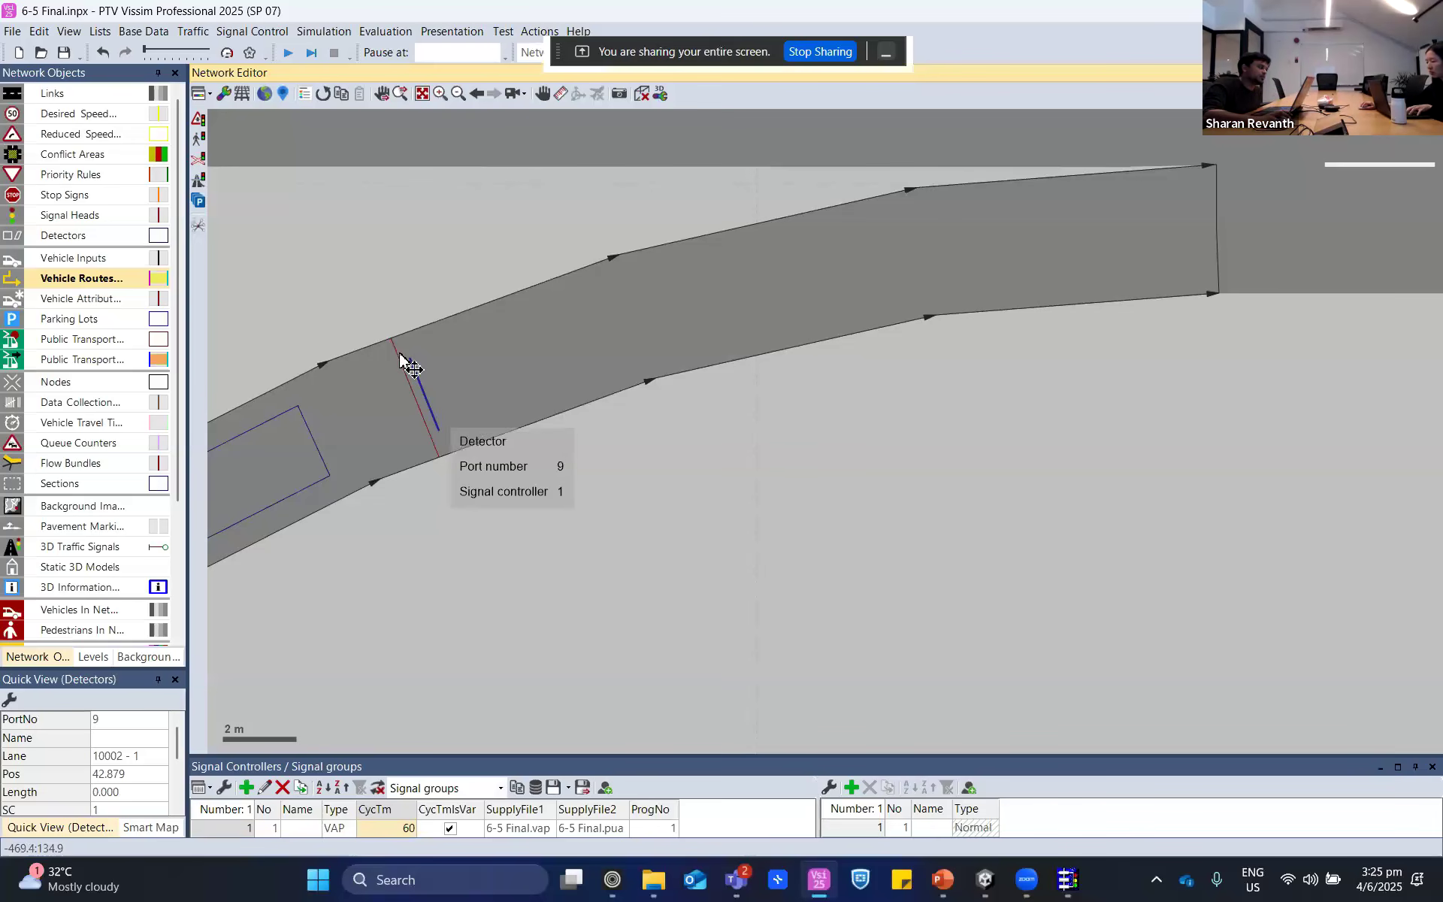
- Check the length in detector 9's settings, close them without changes and switch back to VisVAP
double_click(436, 428)
left_click_drag(145, 132, 153, 131)
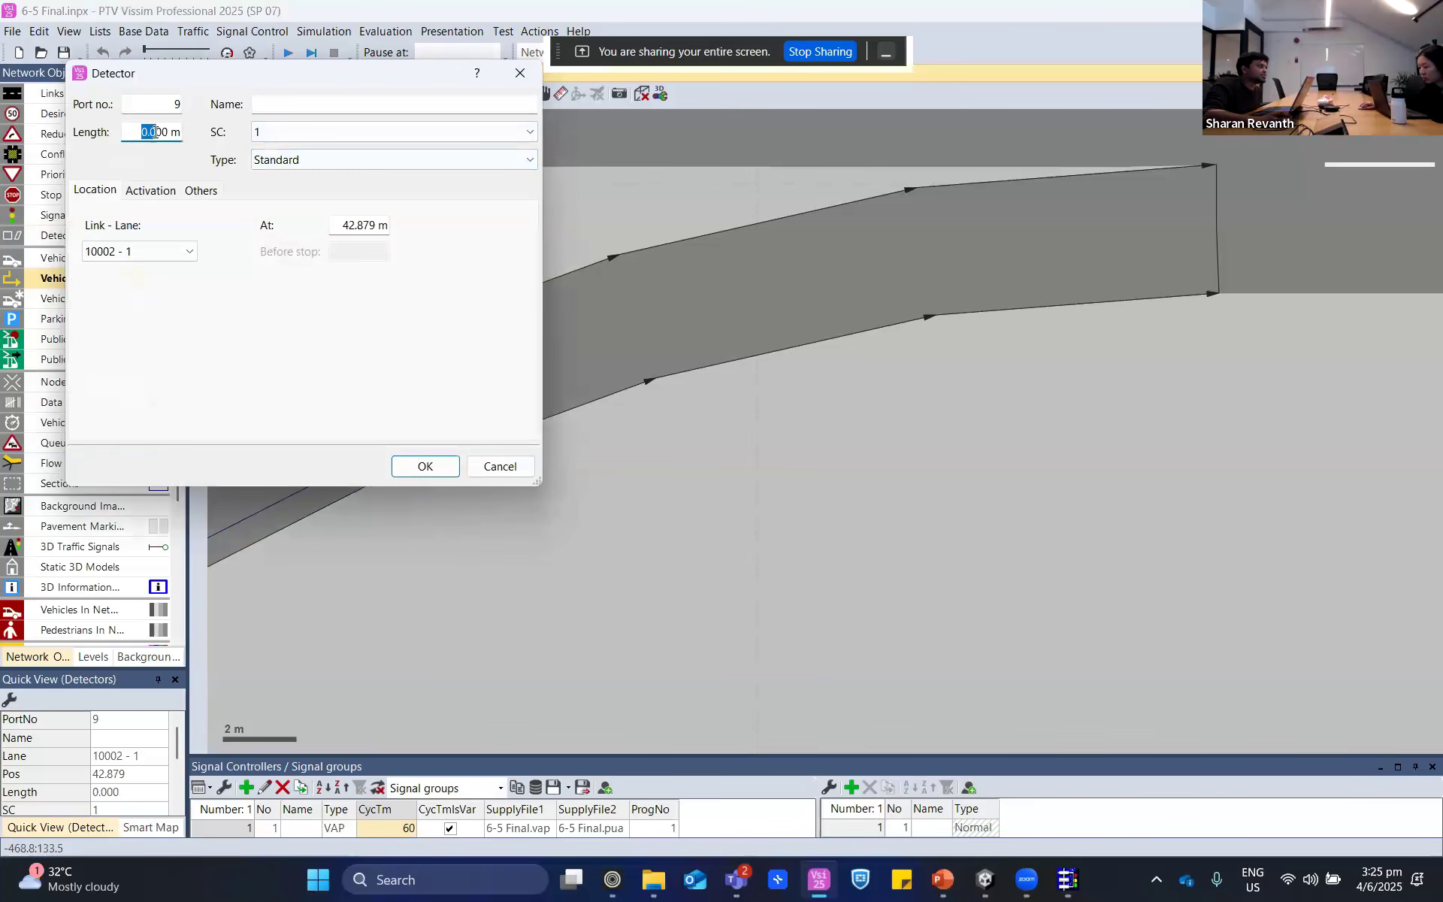
left_click(500, 467)
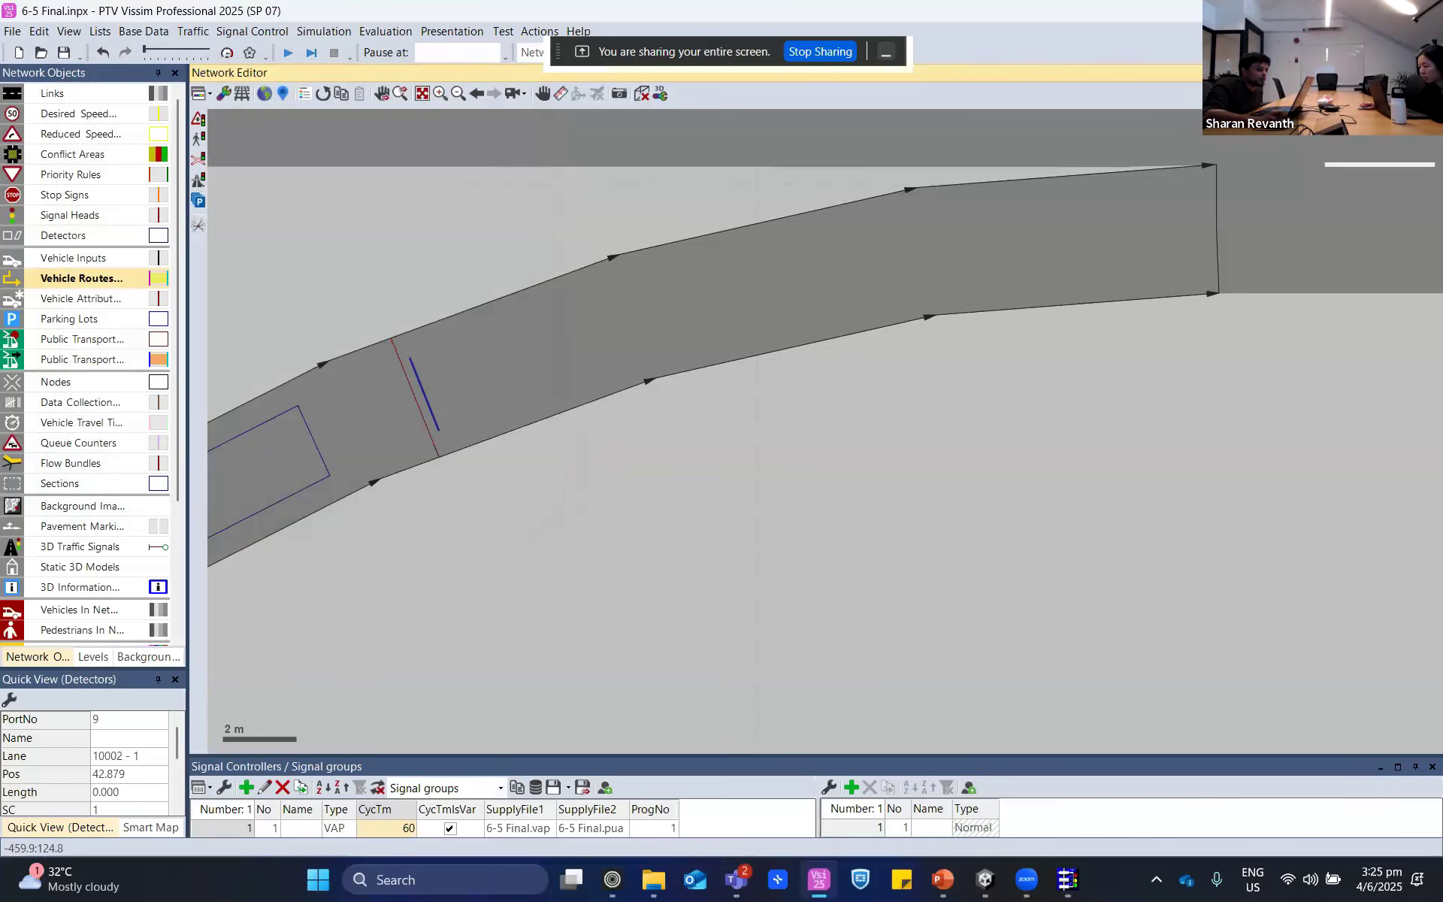
left_click(1067, 881)
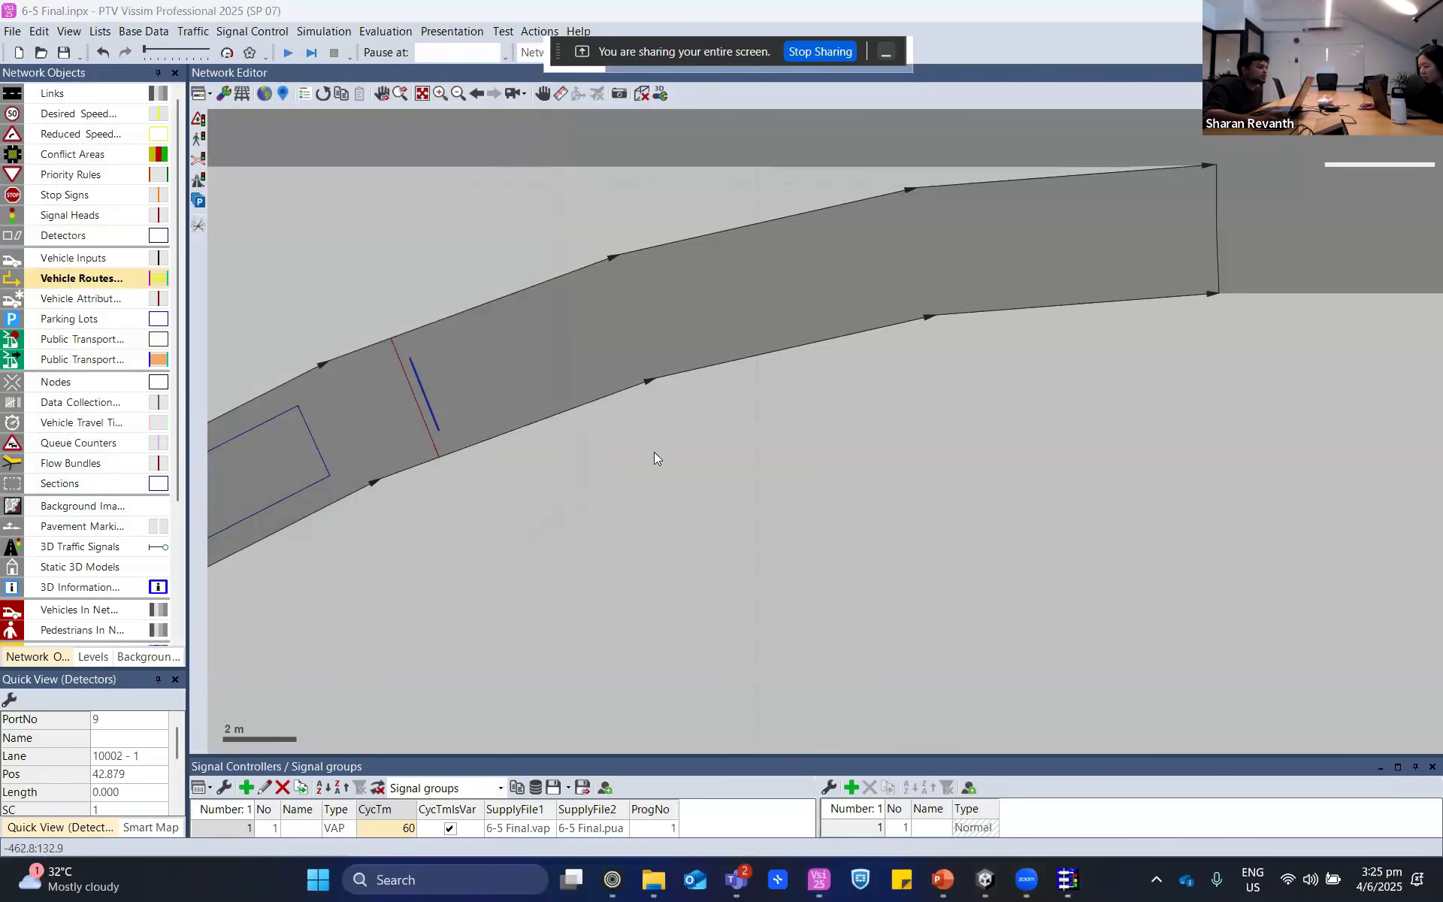
- Switch to VisVAP and compare the oout averaging box with the box that accumulates detector occupancy in the lane loop
left_click(1068, 881)
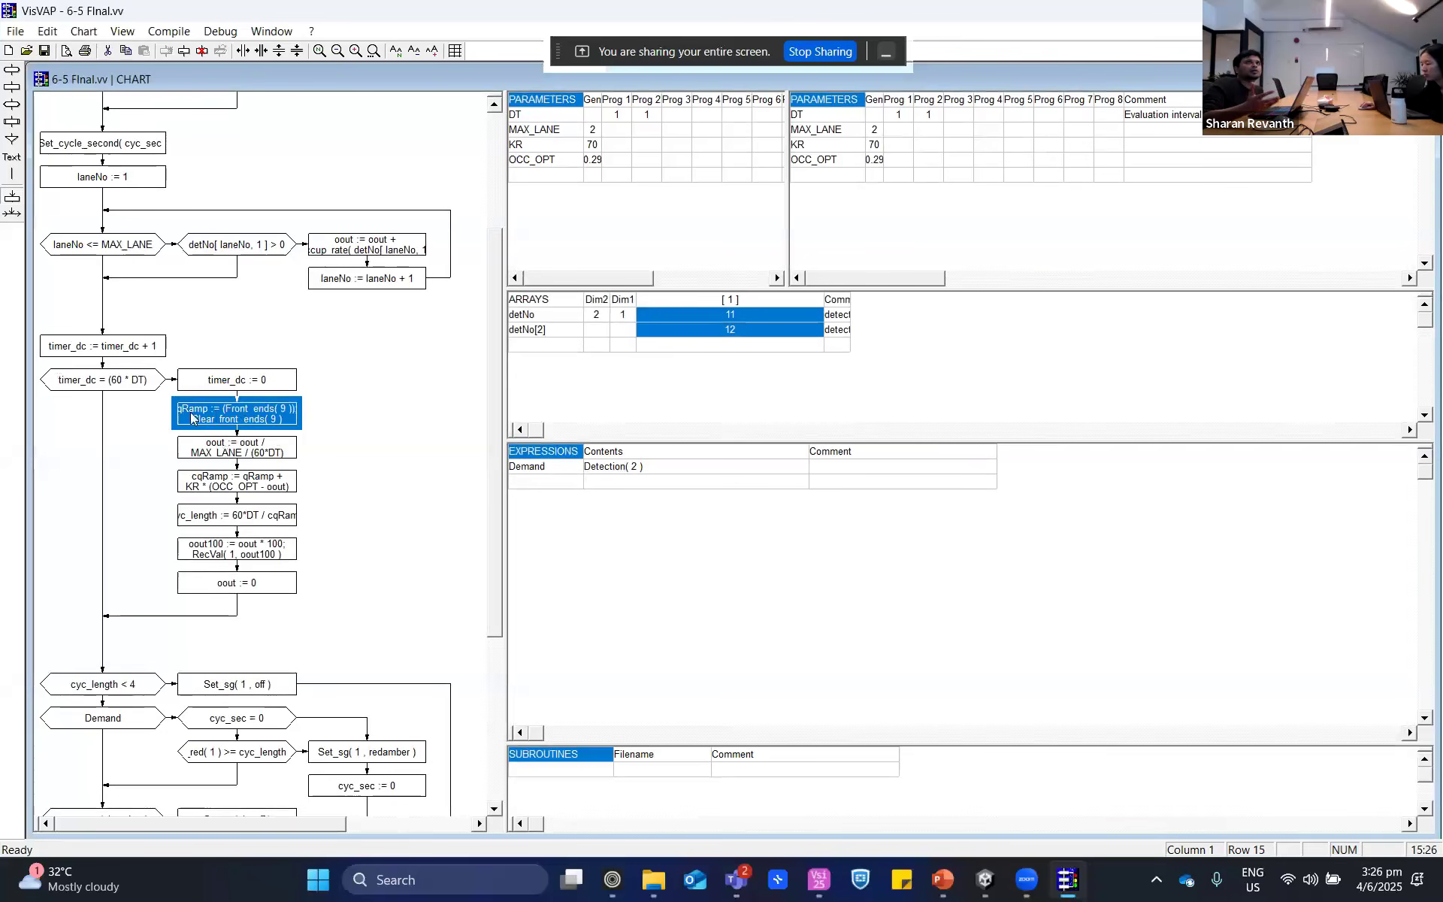
left_click(226, 455)
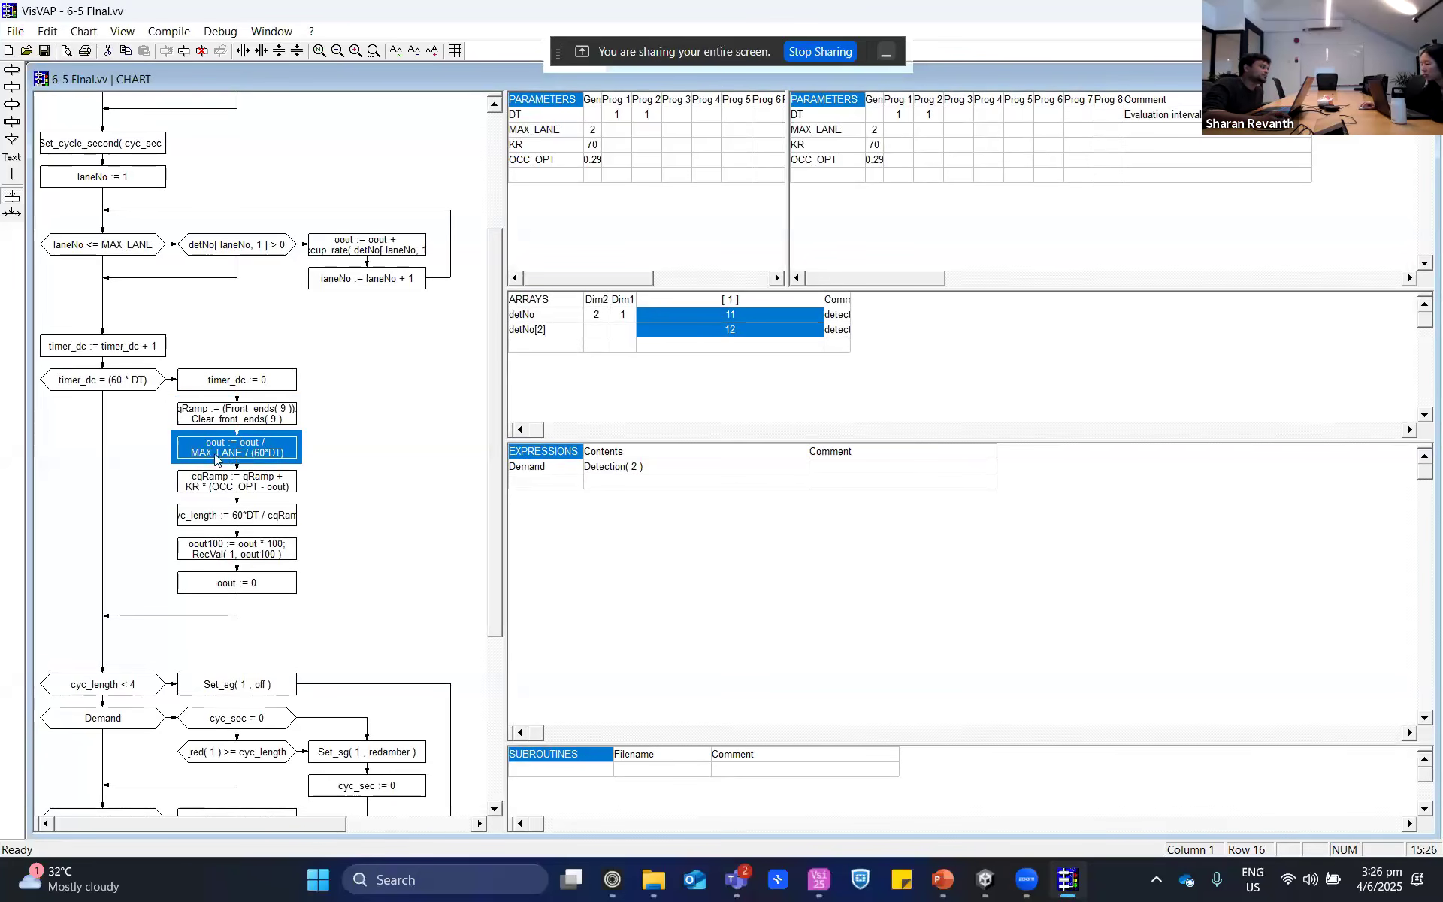
left_click(370, 249)
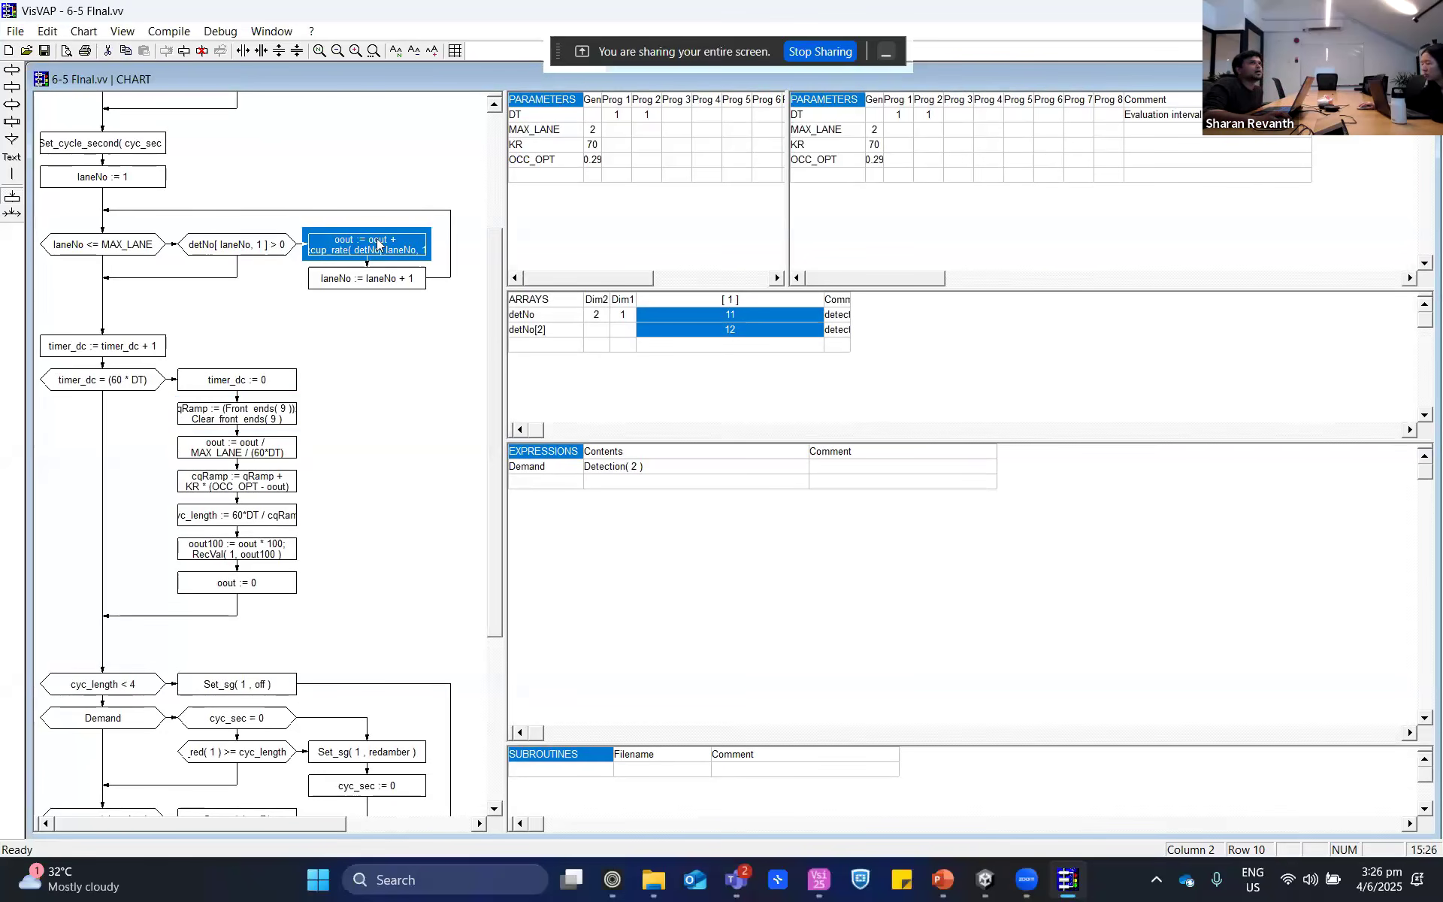
left_click(238, 453)
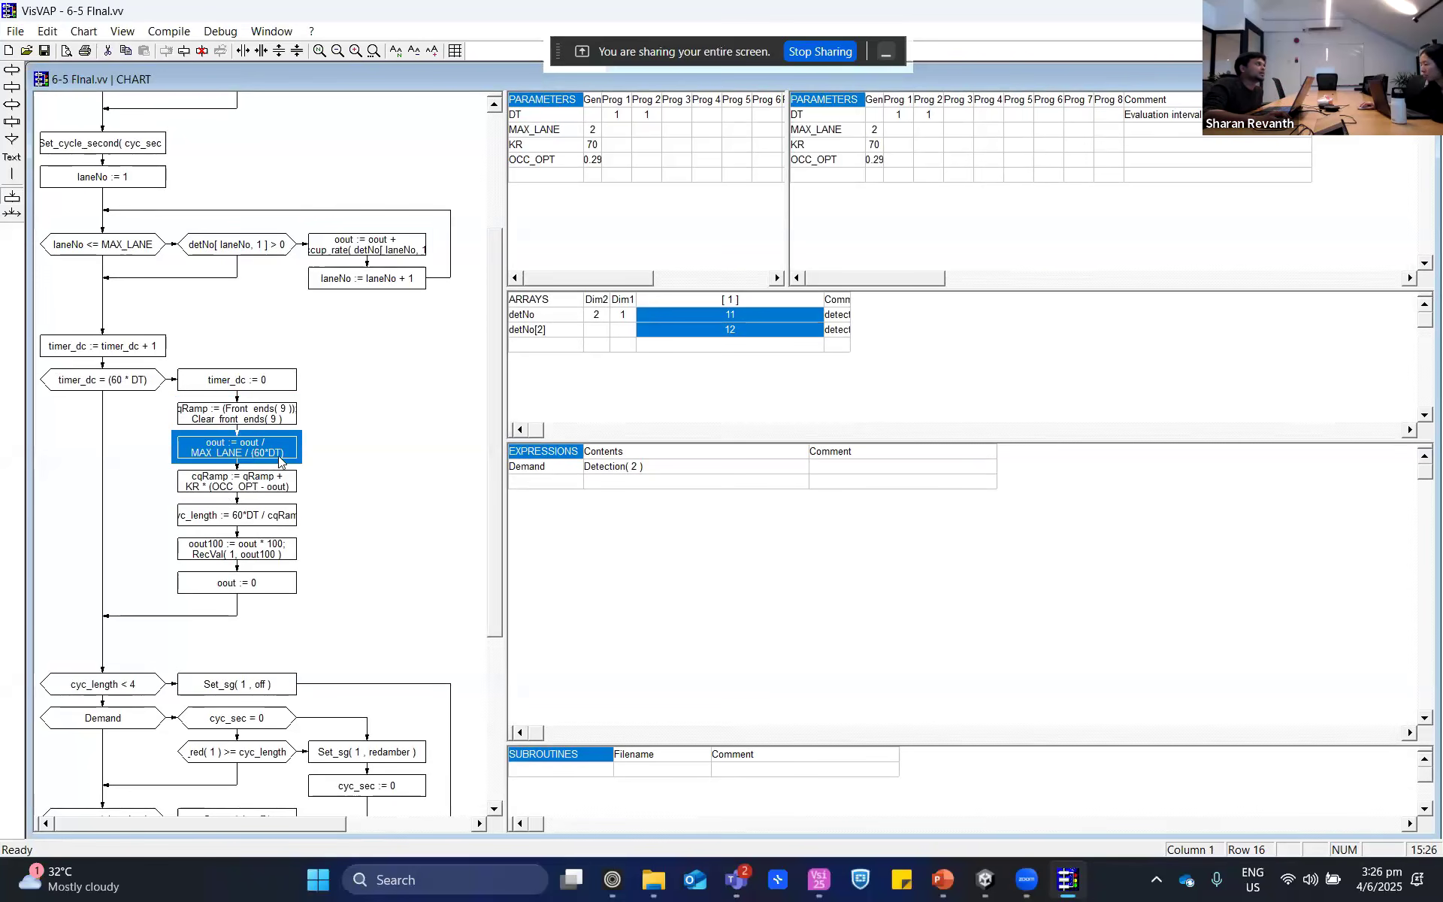
- Consult the ramp metering slide in PowerPoint, return to VisVAP and trace the occupancy, qRamp, cyc_length and oout boxes
left_click(941, 884)
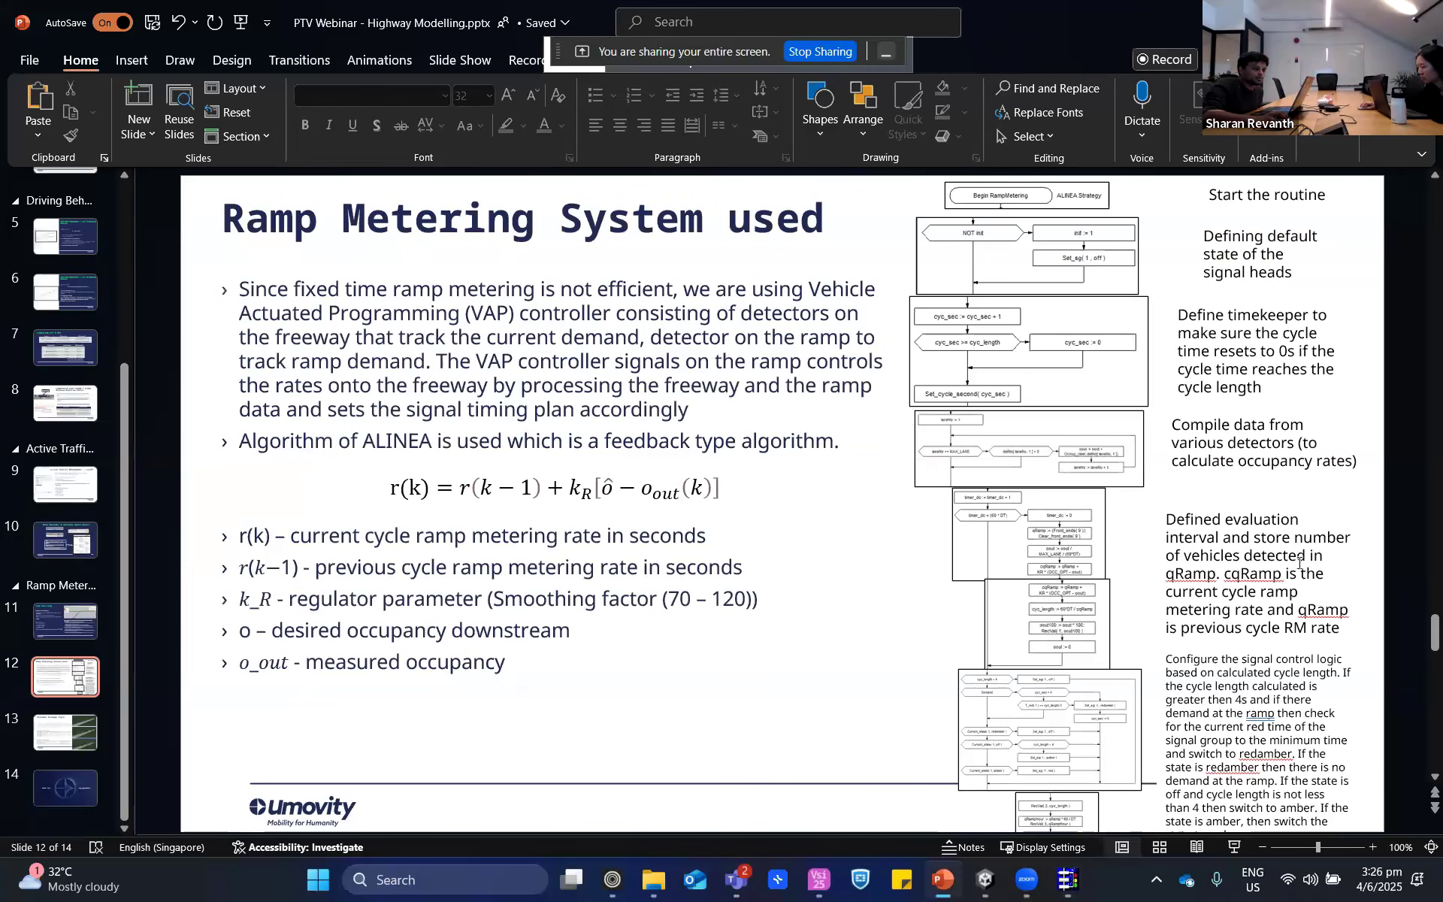
key("alt+Tab")
left_click(394, 250)
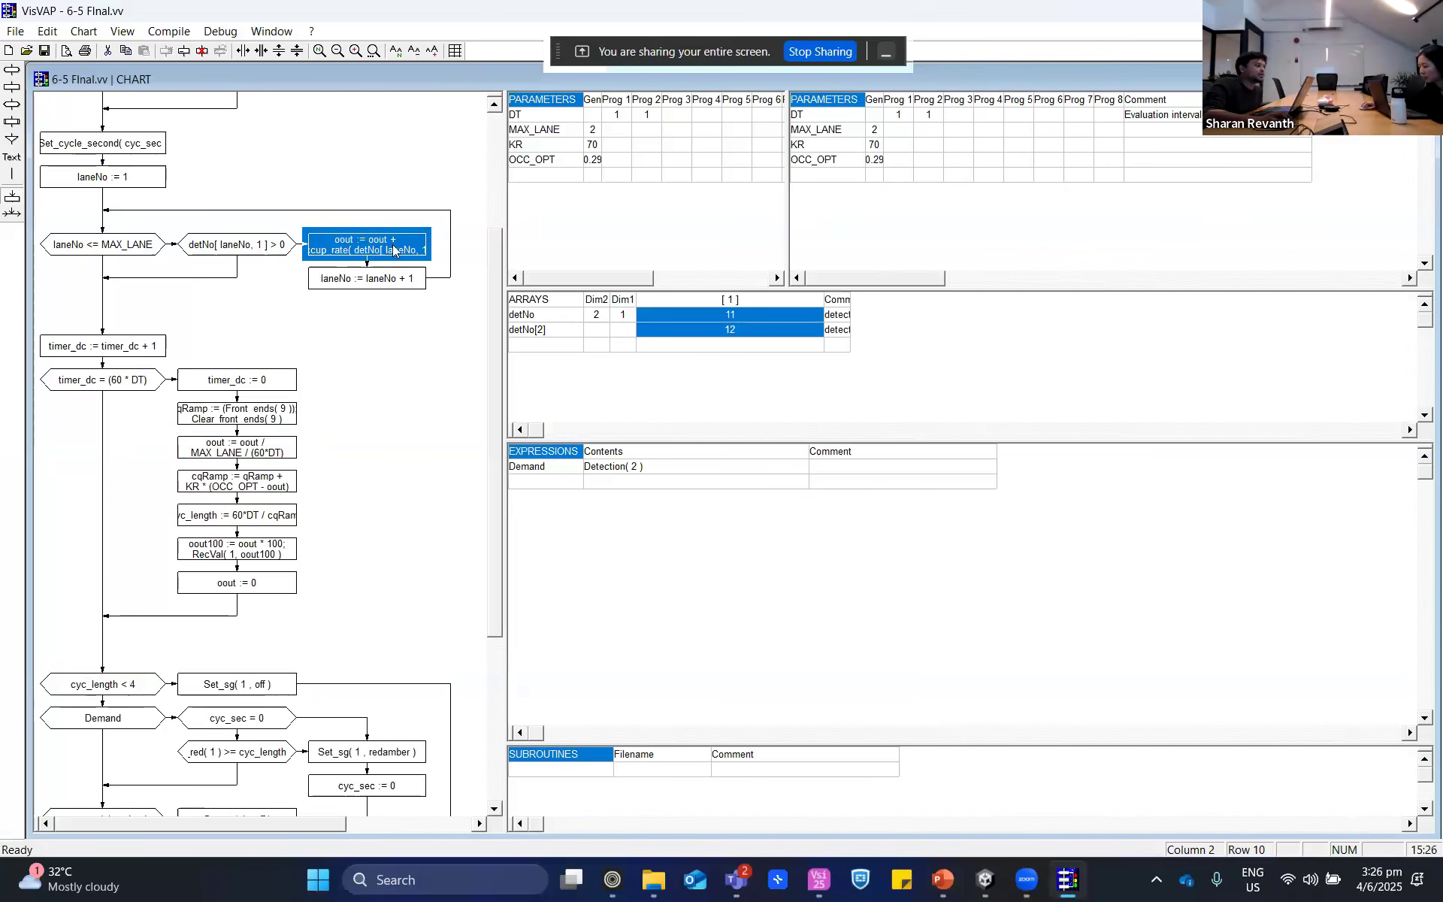
left_click(265, 412)
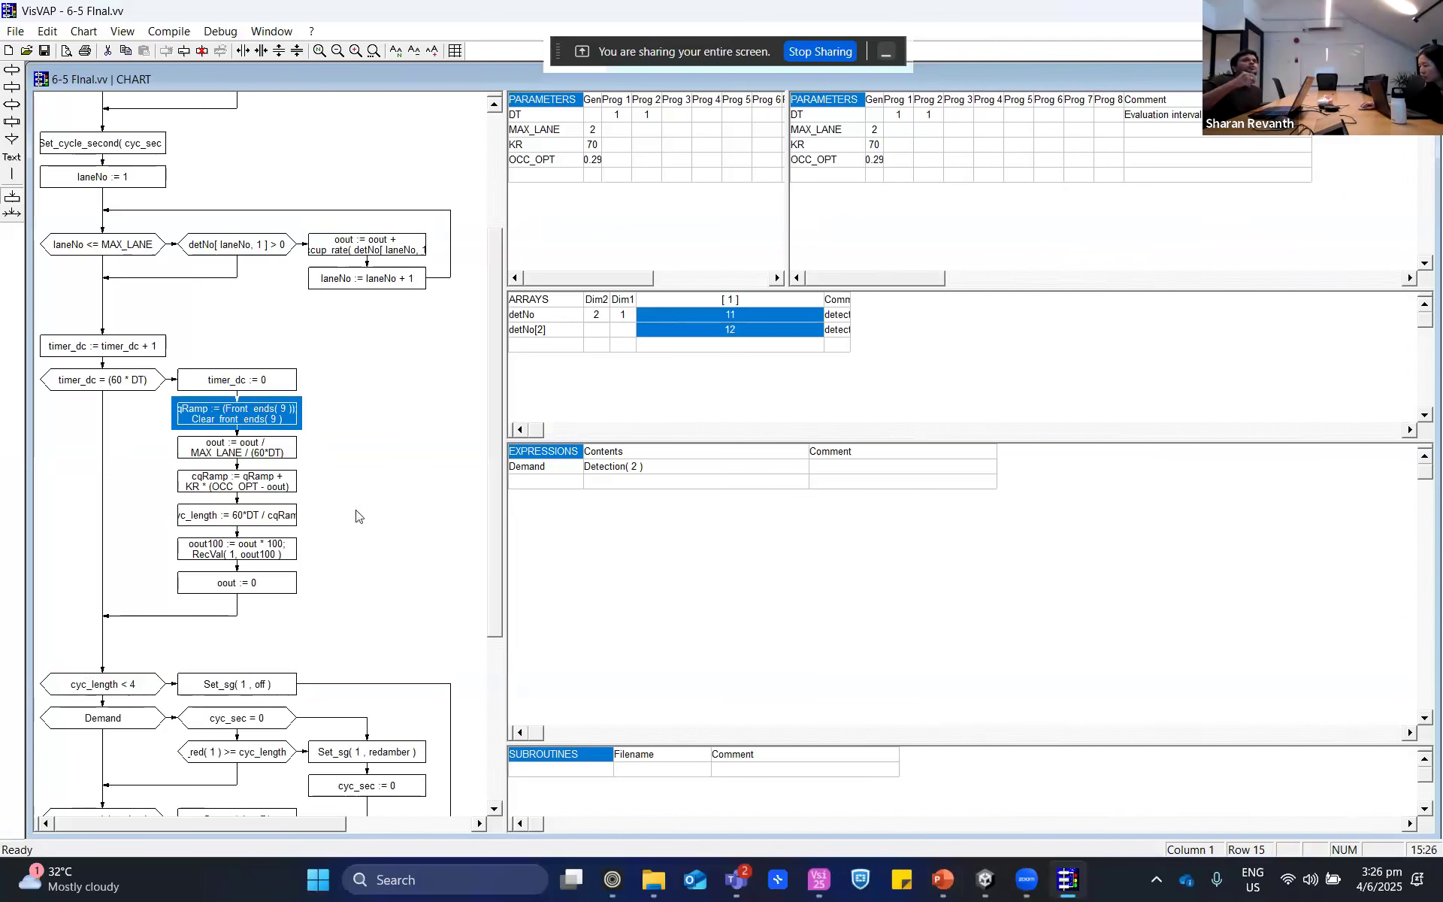
left_click(245, 522)
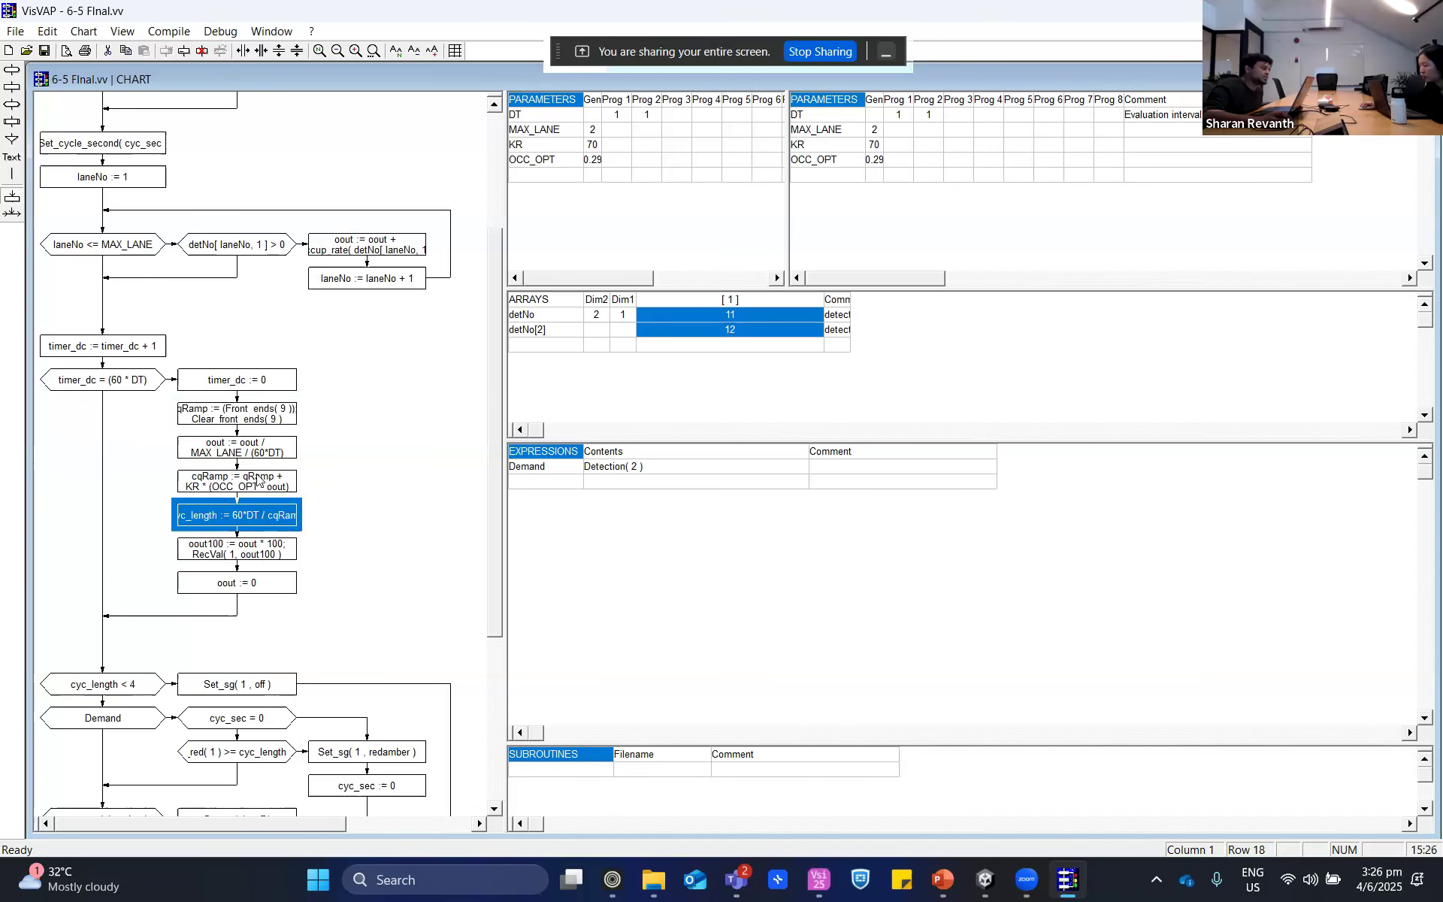
left_click(268, 454)
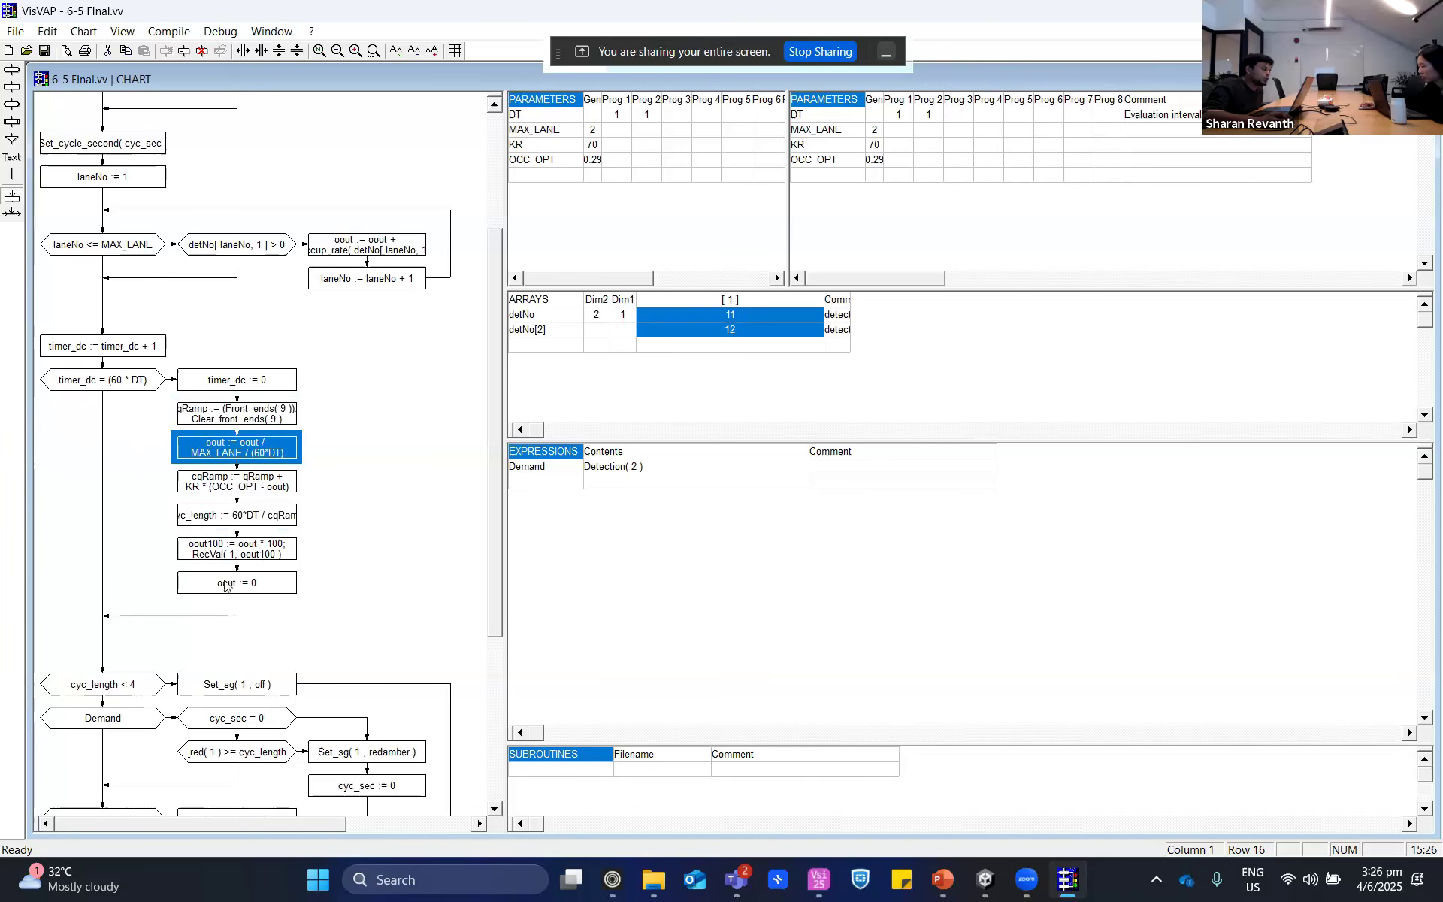
scroll(225, 585, "down", 5)
scroll(214, 489, "up", 4)
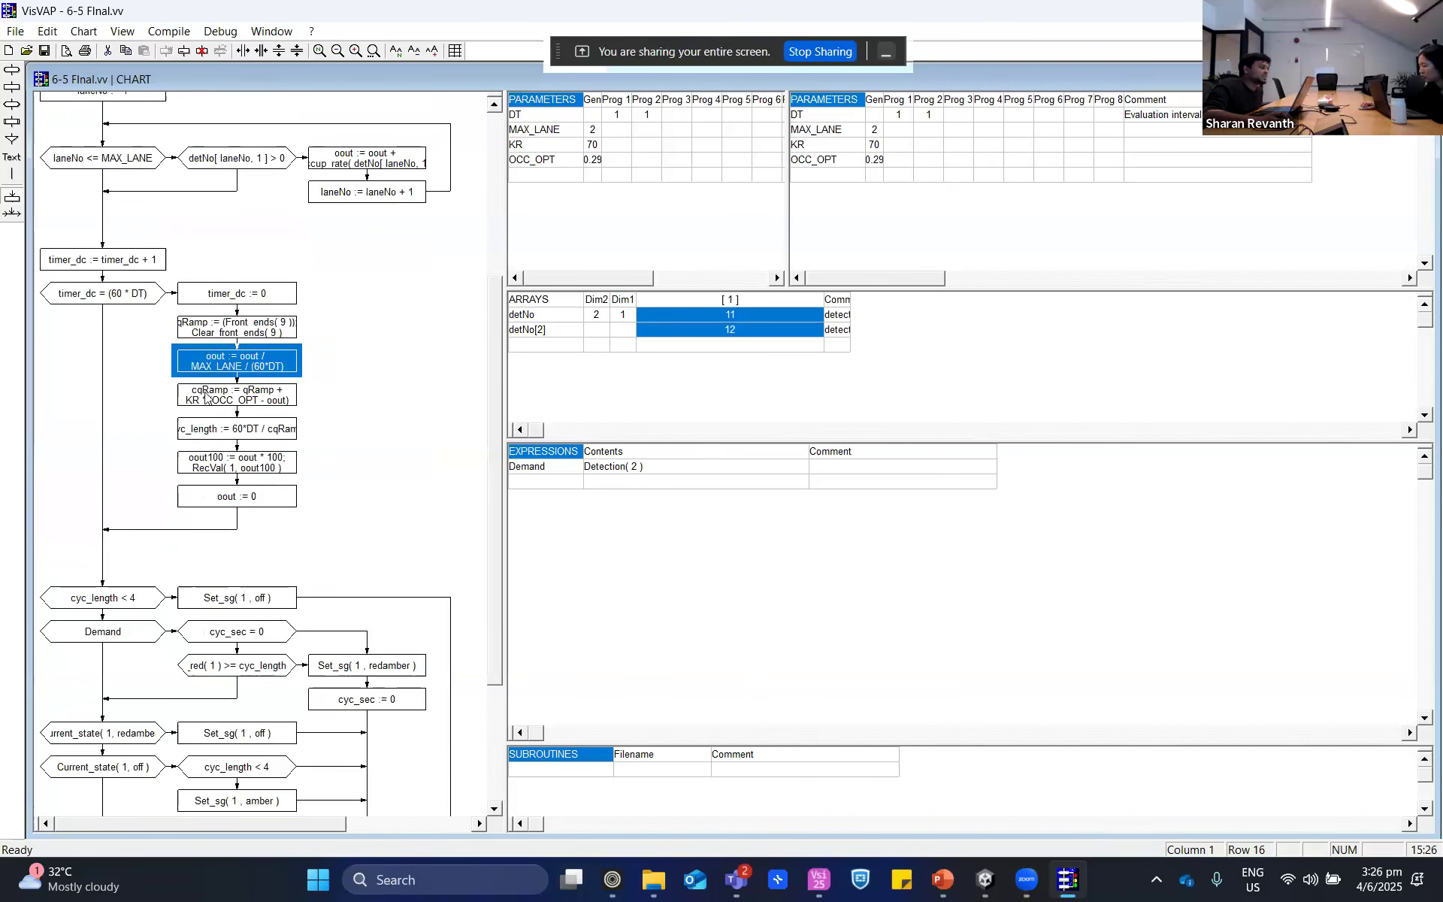
- Compare the cqRamp formula box with the oout averaging box by selecting each in turn
left_click(206, 397)
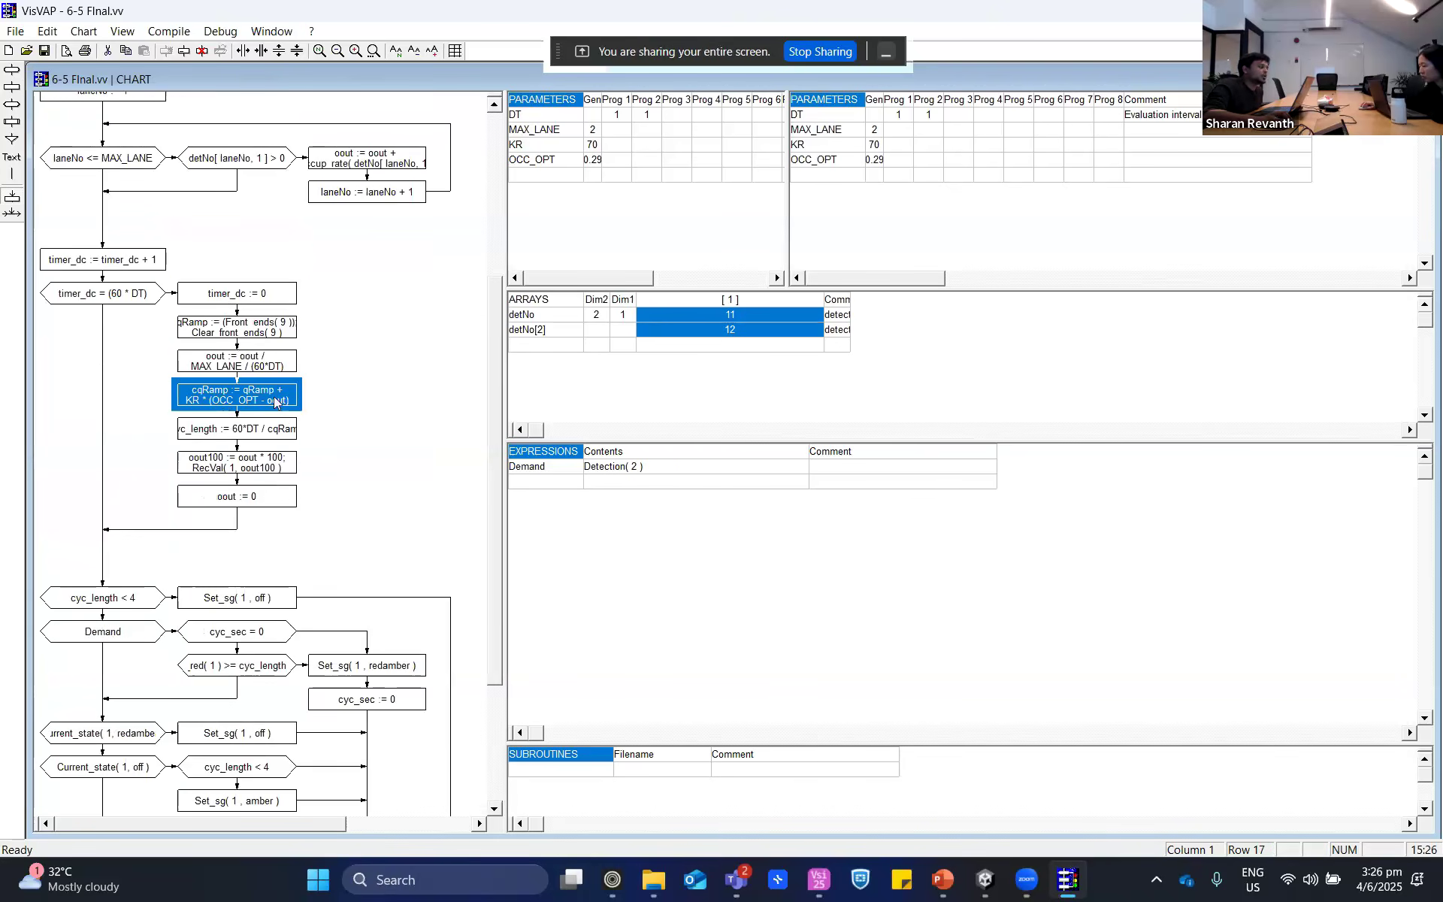
left_click(215, 360)
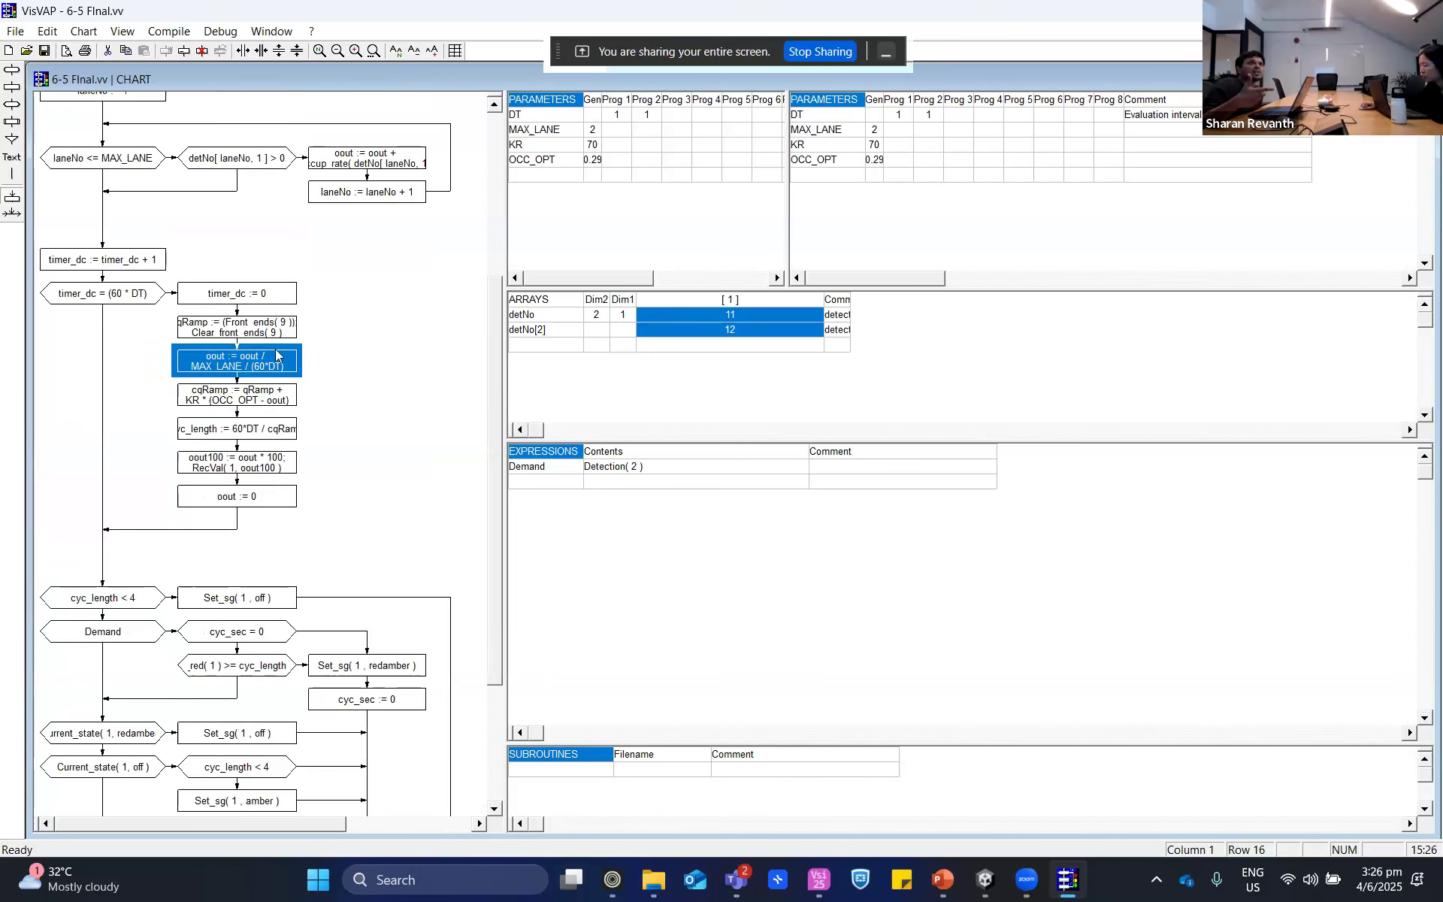
left_click(230, 407)
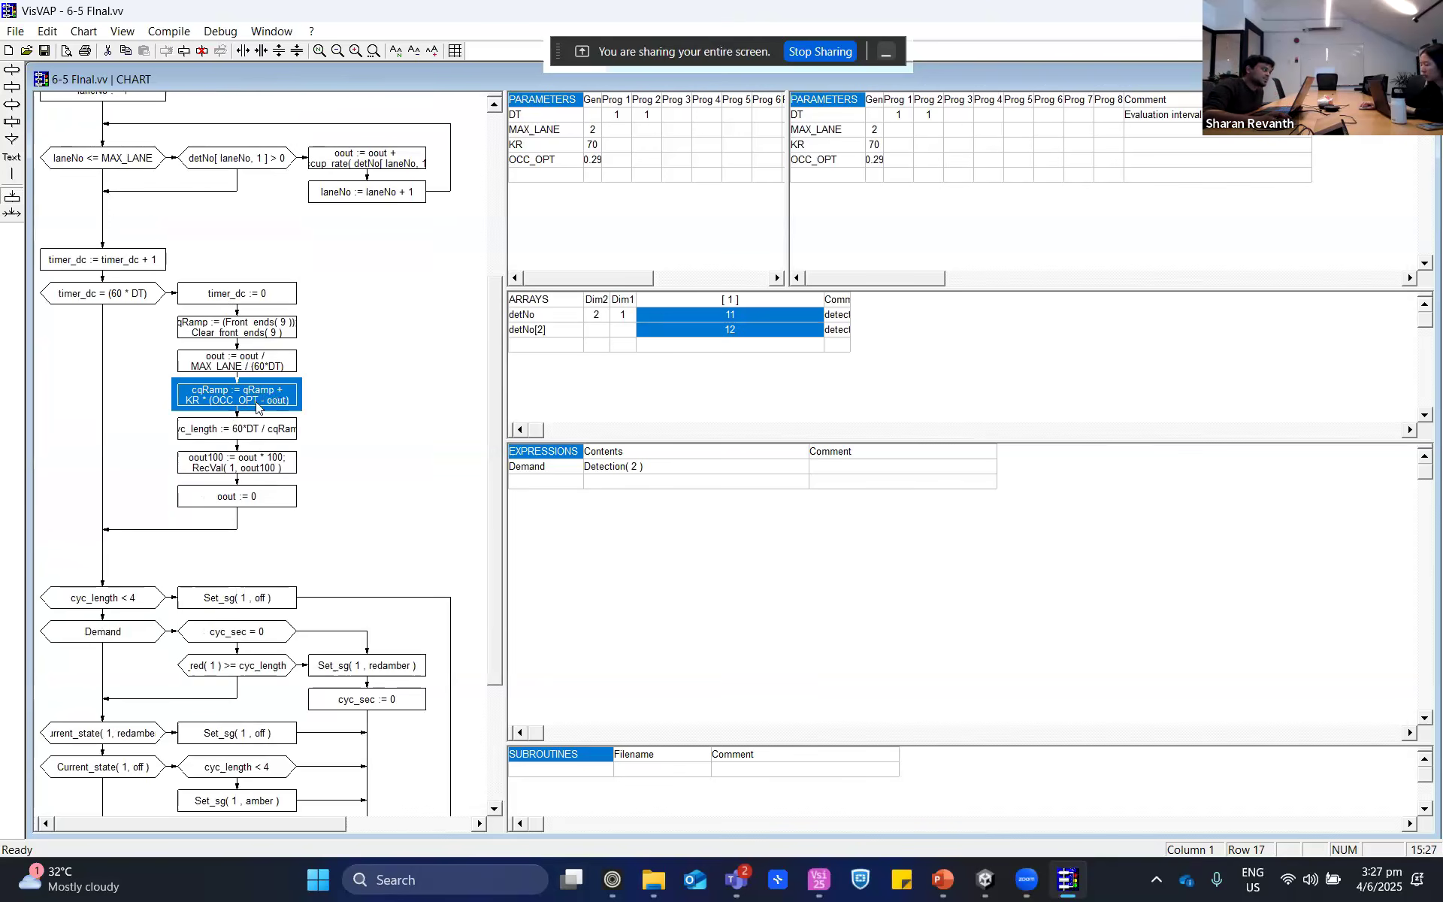
left_click(241, 369)
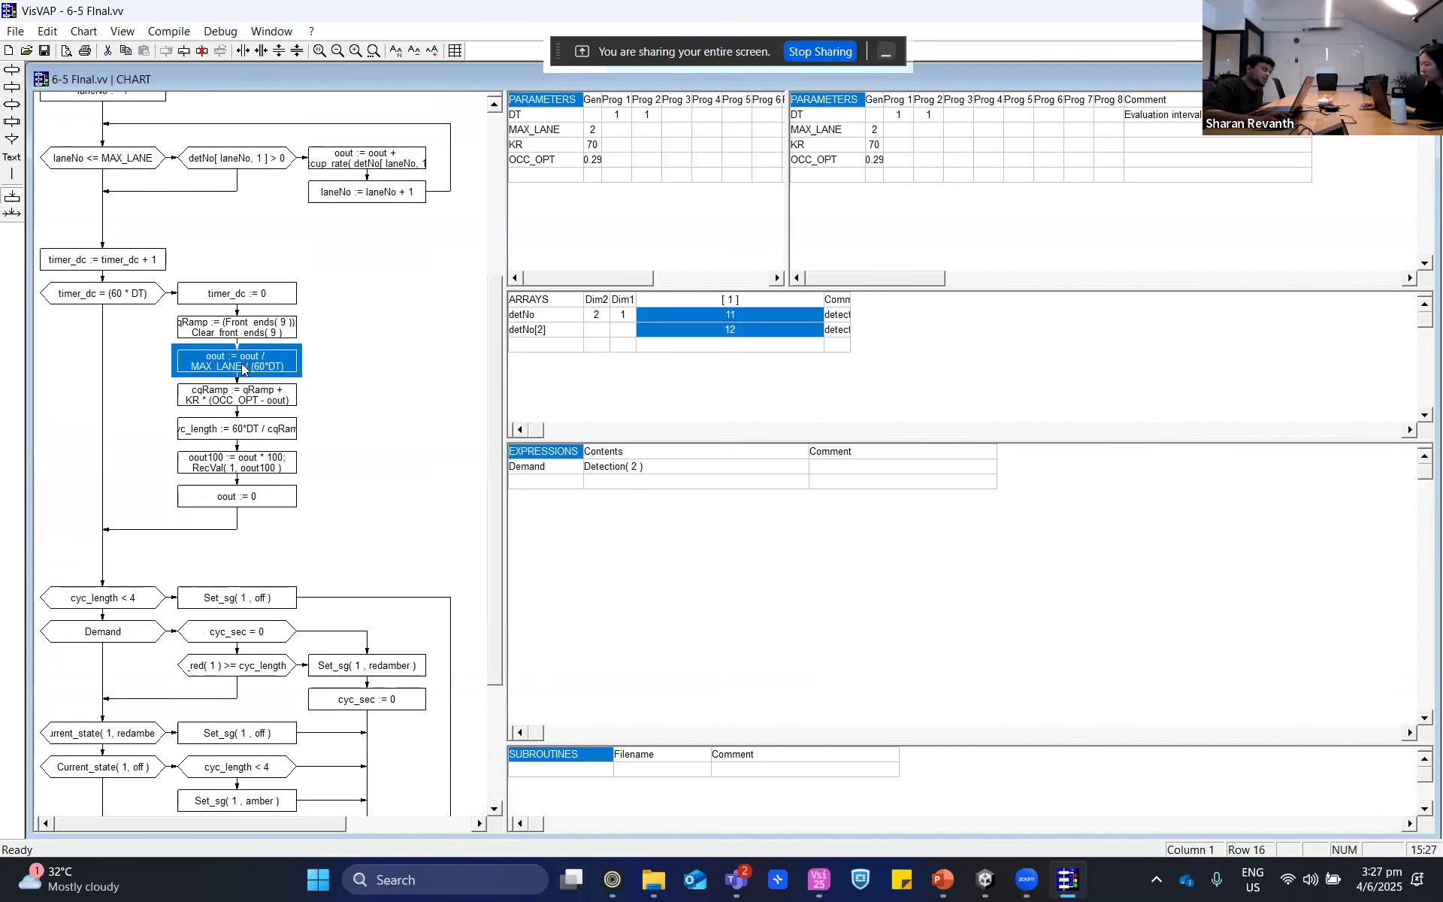
left_click(267, 394)
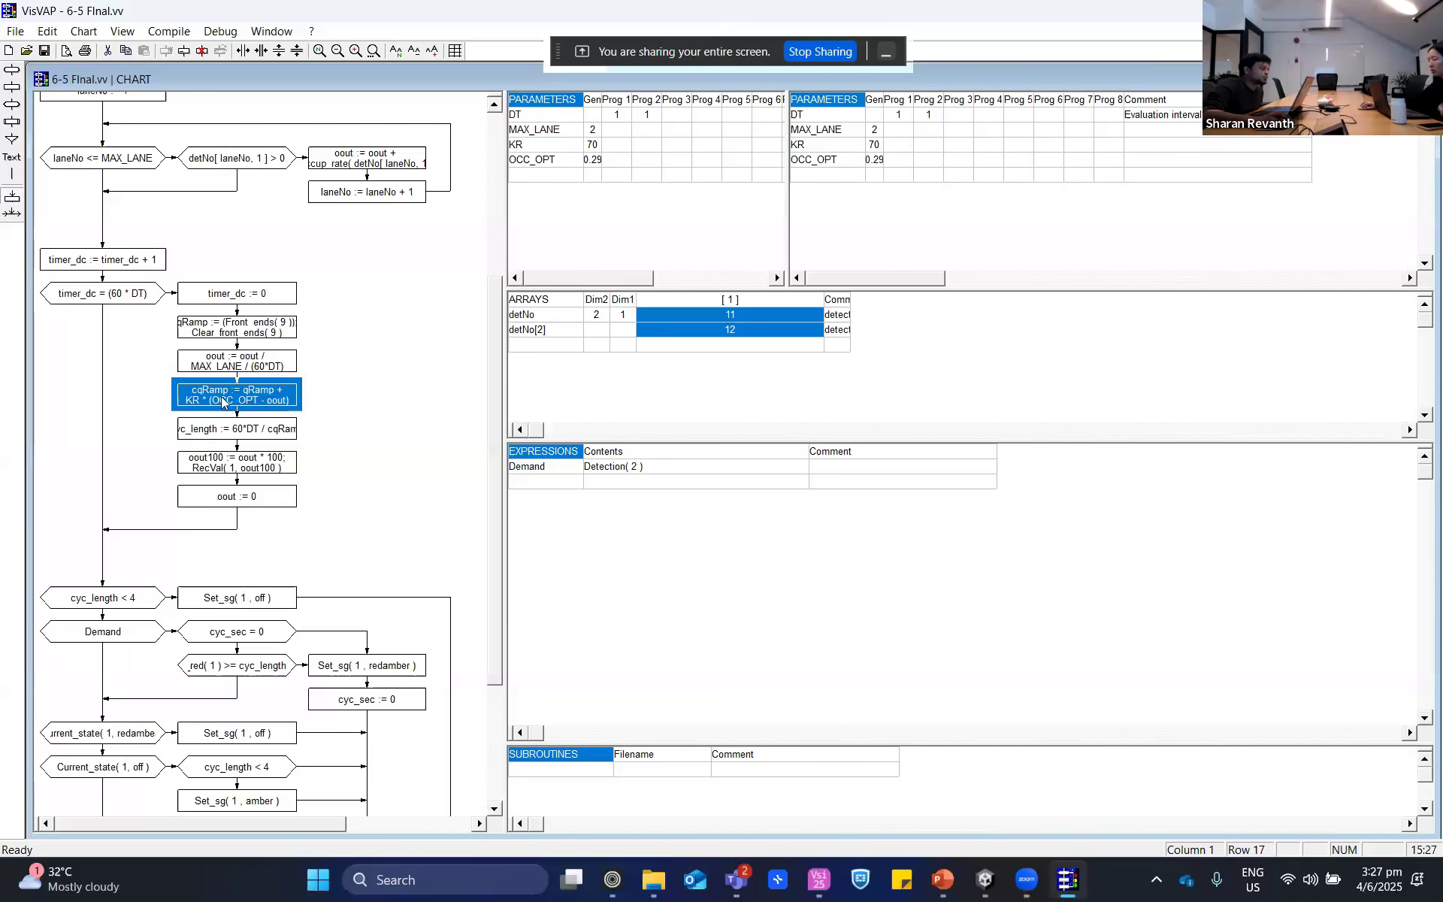
- Switch to PowerPoint, select the ALINEA equation on the ramp metering slide to review it, and return to VisVAP
left_click(943, 880)
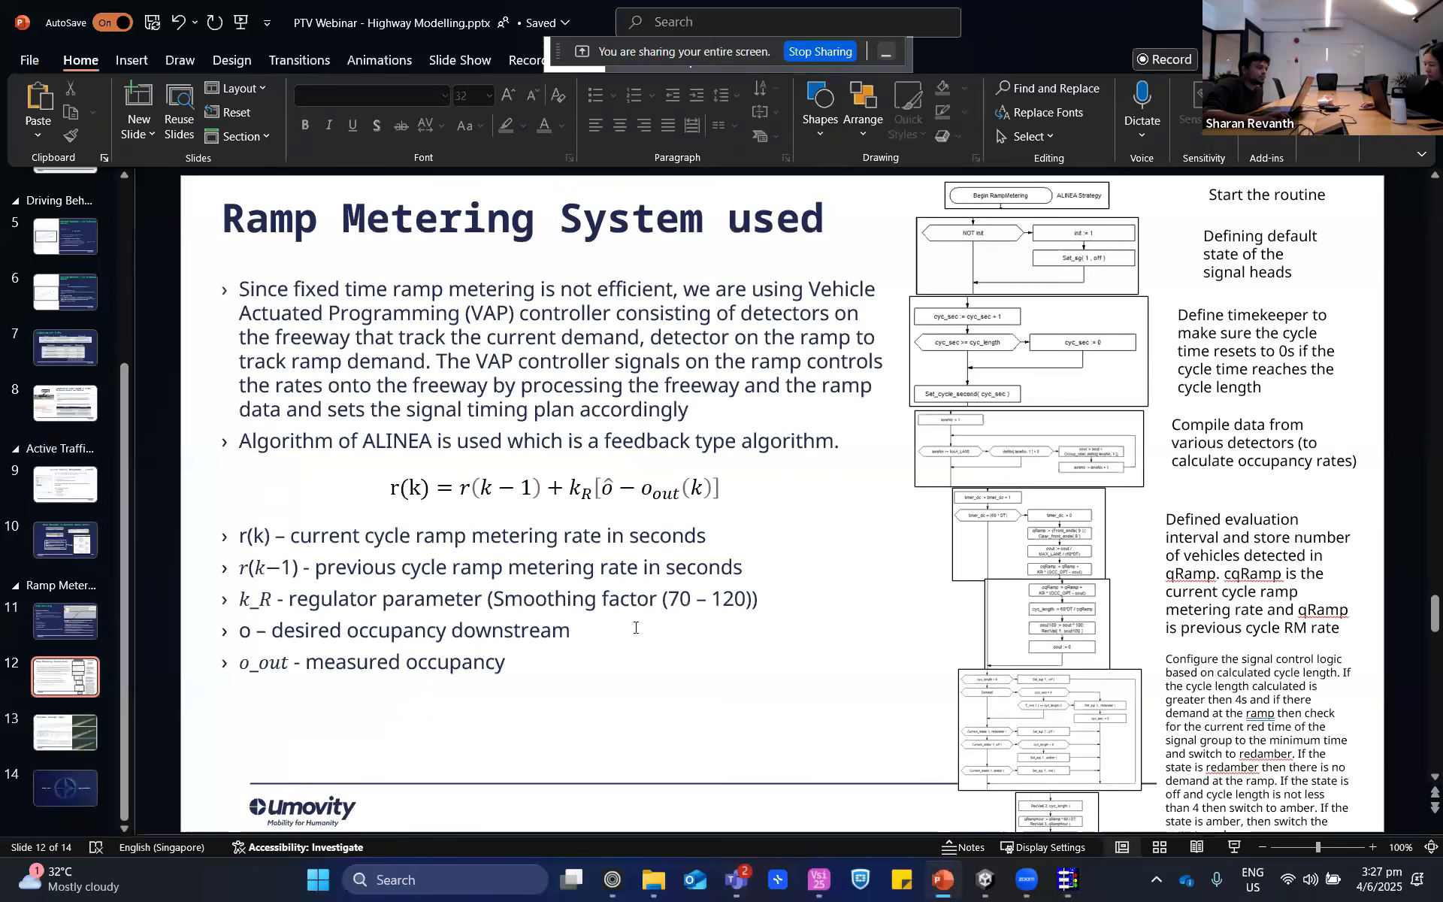
left_click(390, 488)
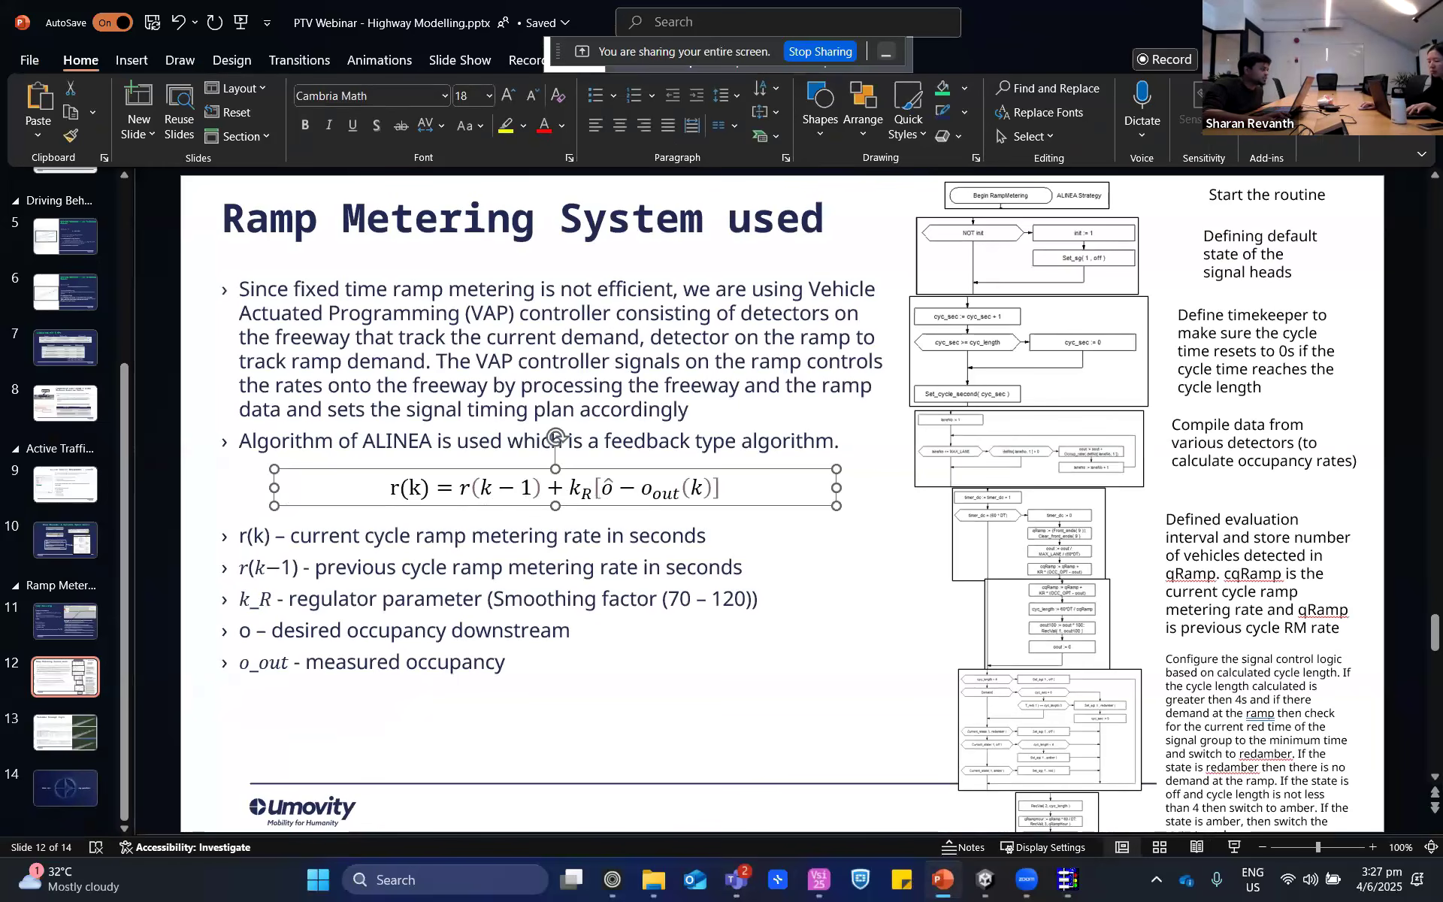
key("alt+Tab")
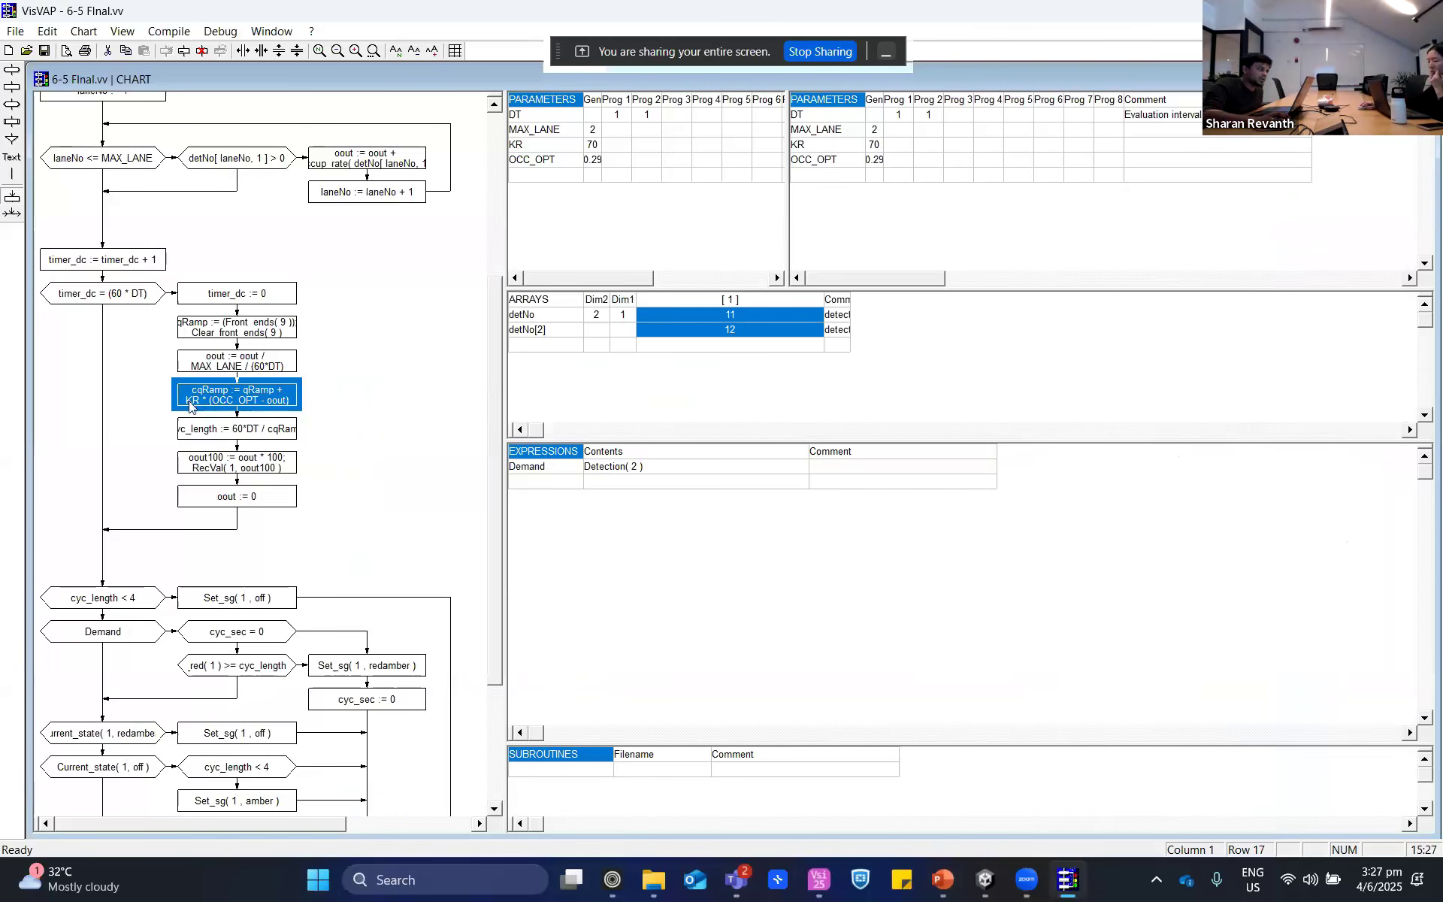
- Check the KR and OCC_OPT parameter values against the cqRamp formula and the oout averaging box
left_click(595, 148)
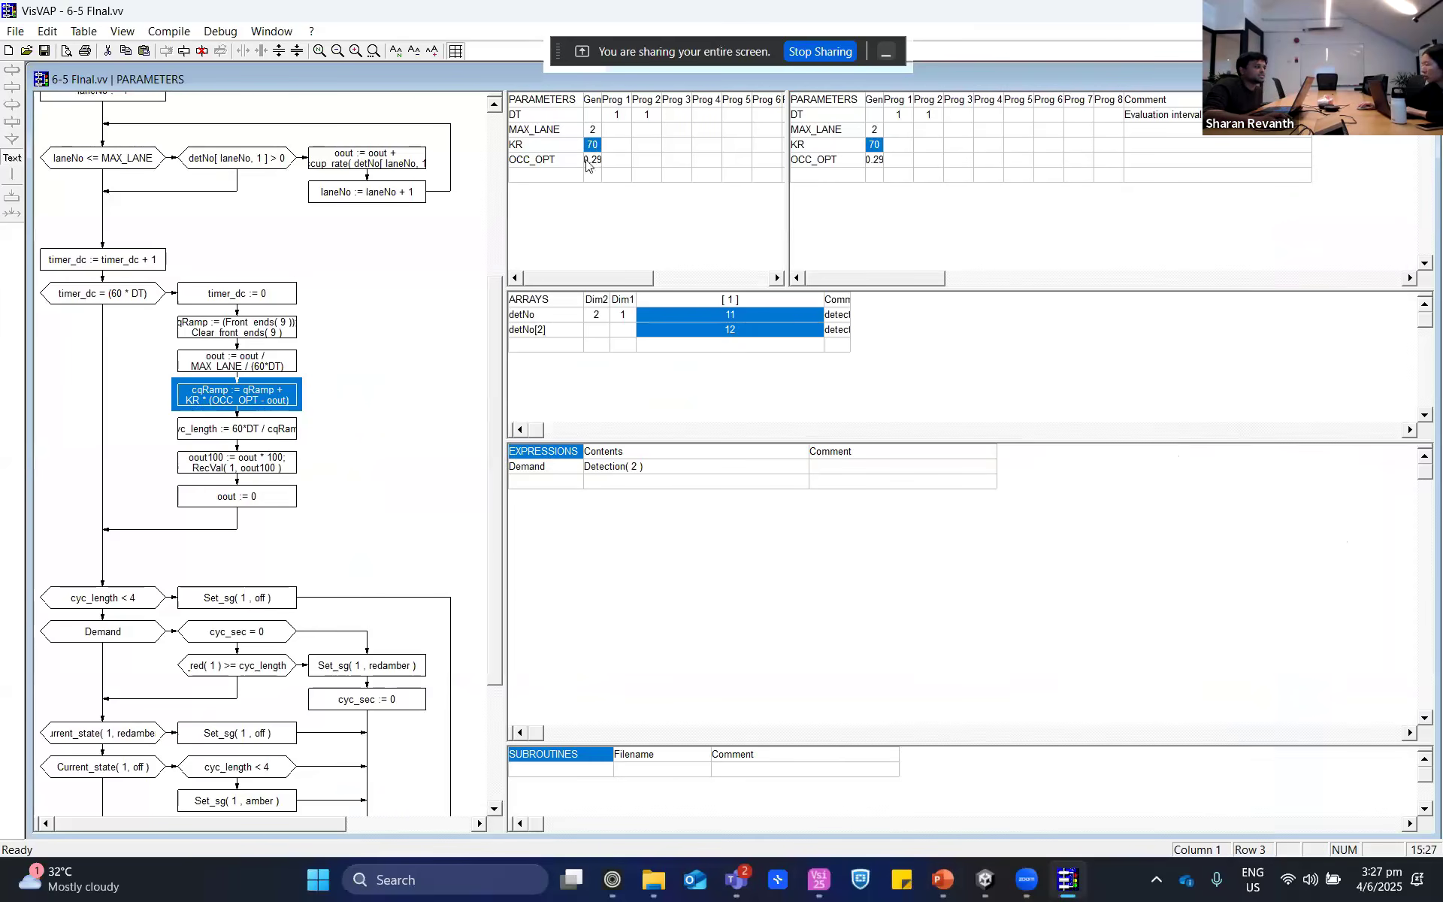
left_click(589, 161)
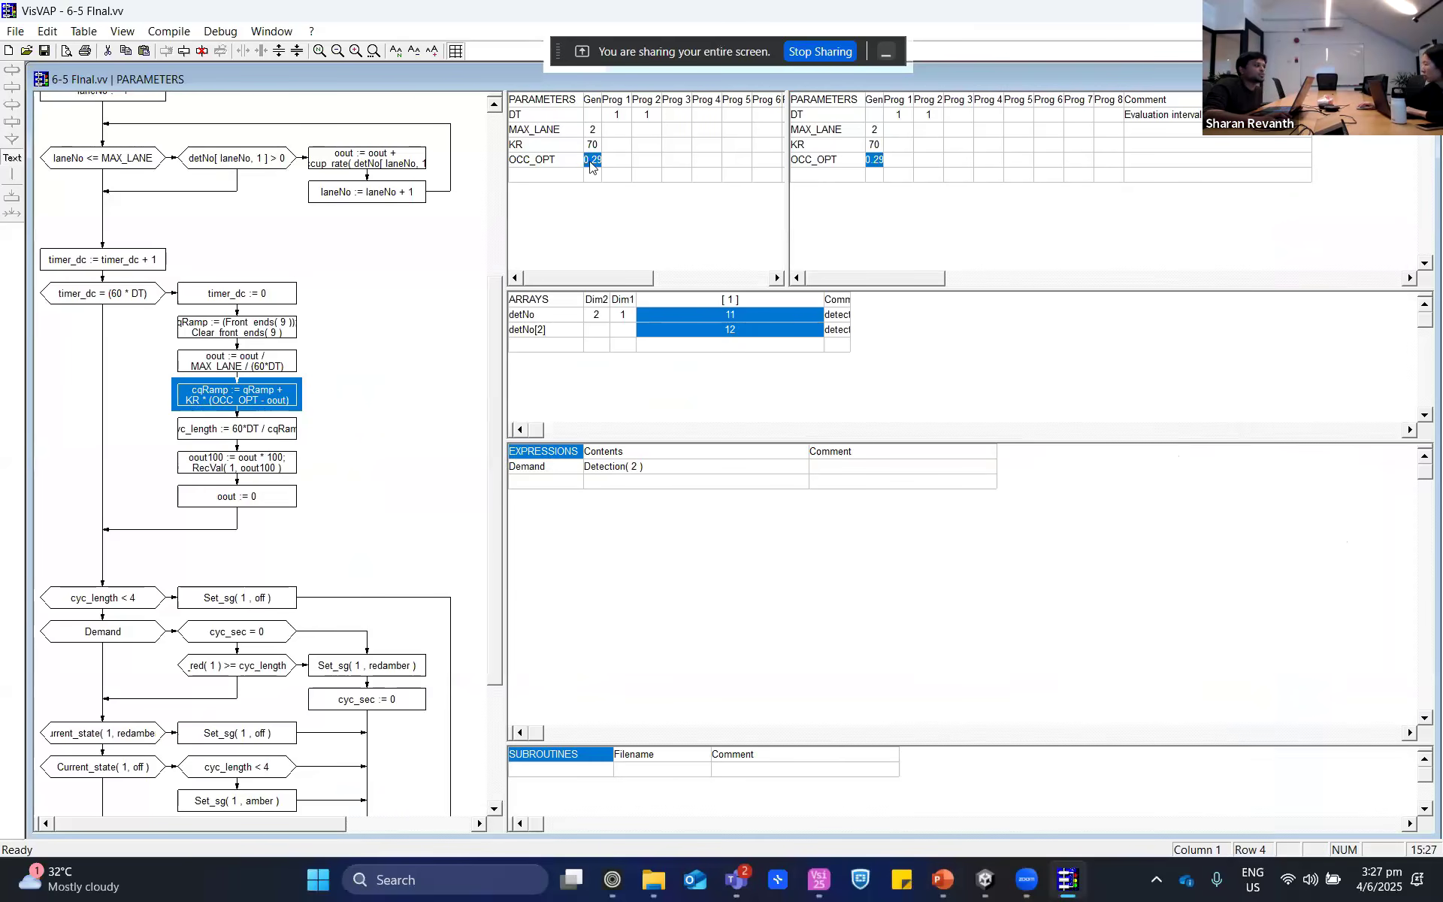
left_click(275, 409)
left_click(242, 366)
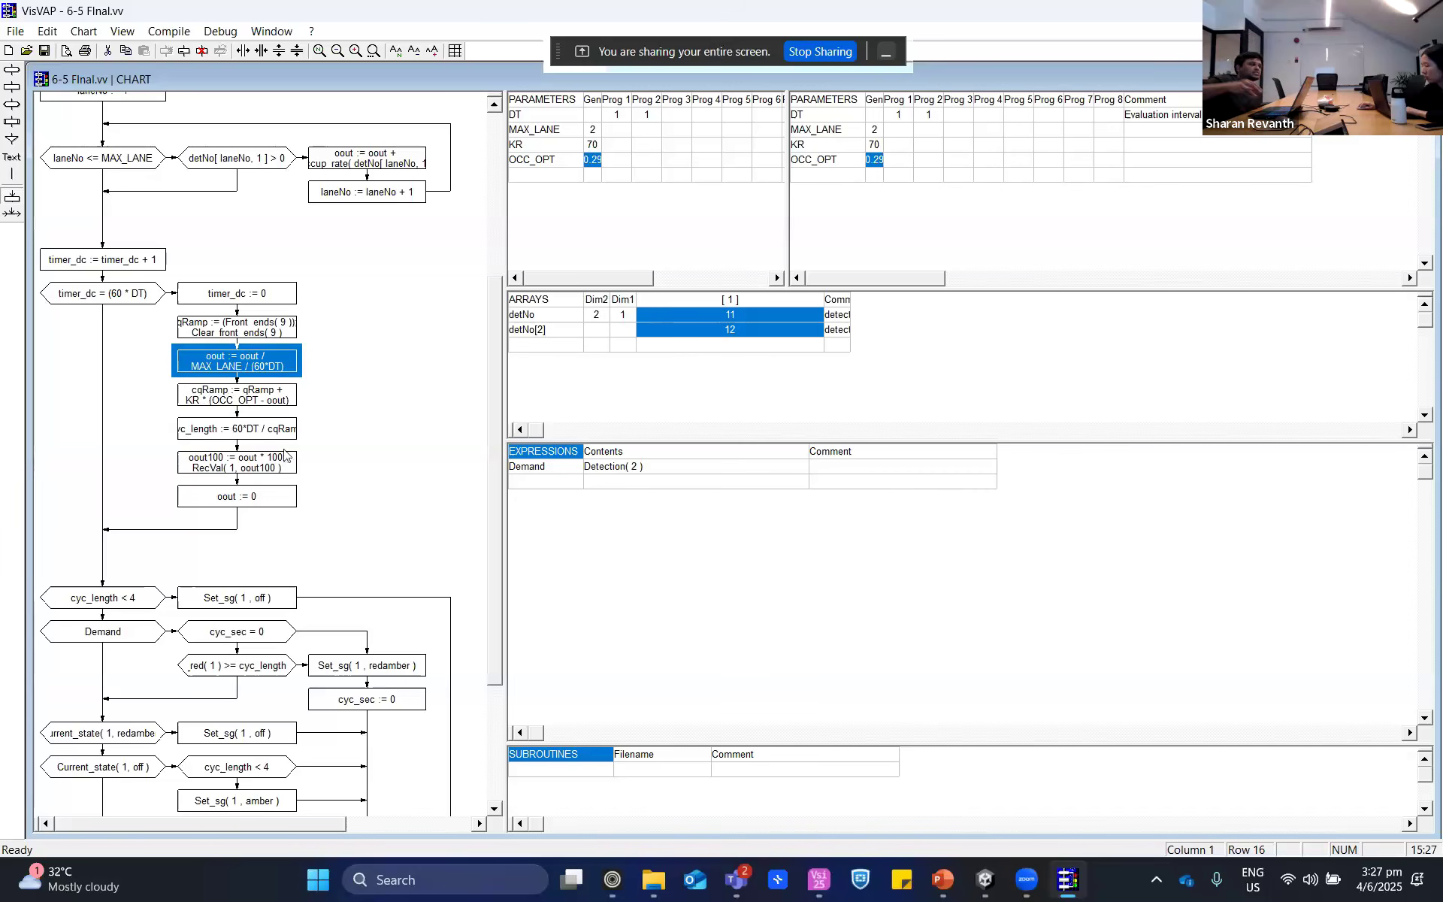
- Check the DT parameter for Prog 1 and the cyc_length < 4 logic, consulting the PowerPoint slide before returning to VisVAP
left_click(535, 126)
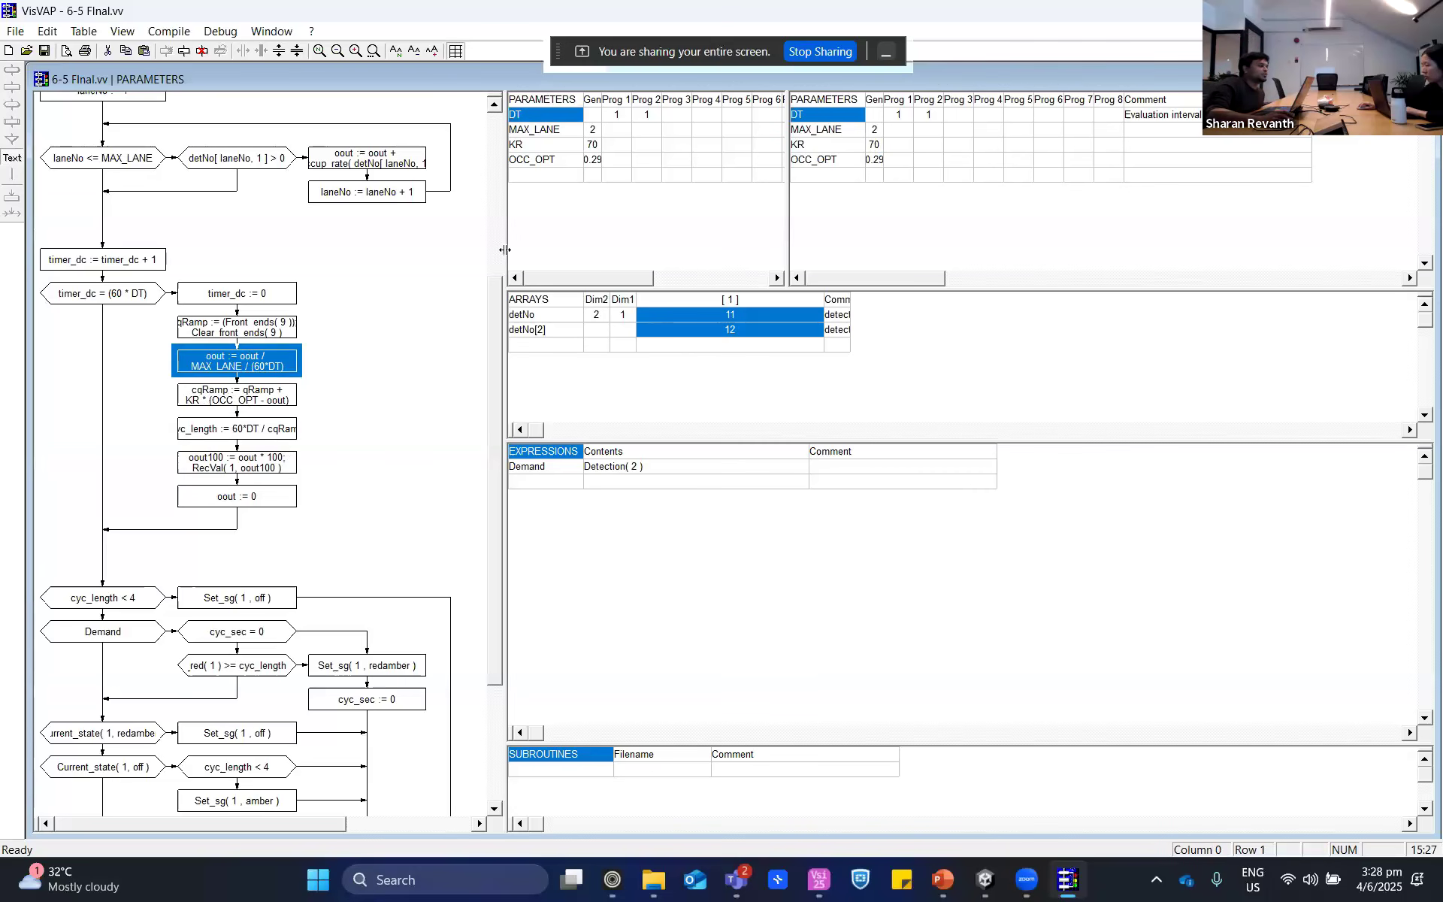
left_click(617, 117)
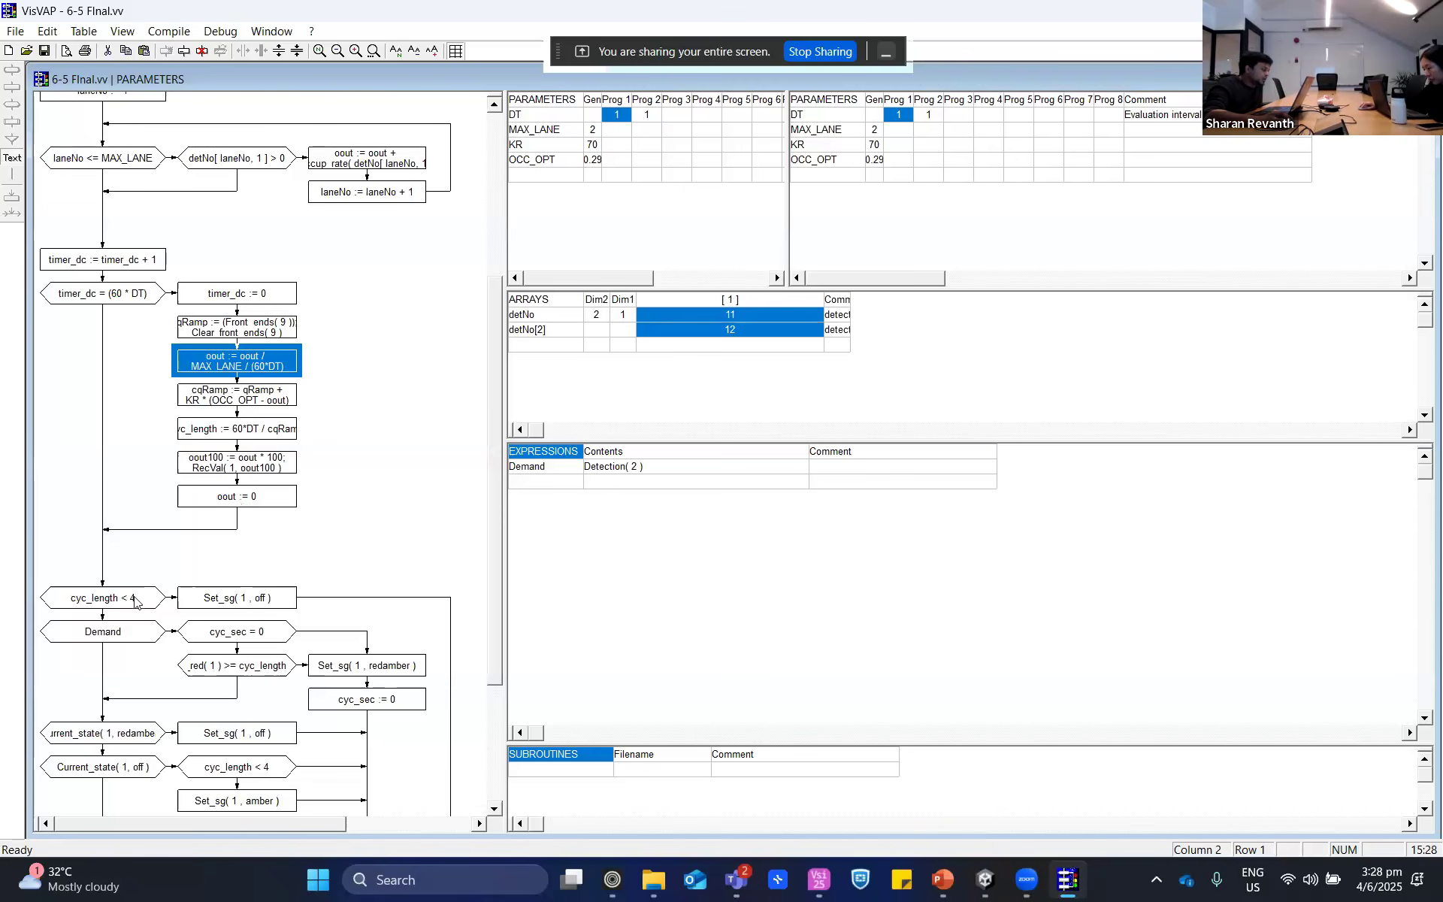
scroll(132, 605, "down", 3)
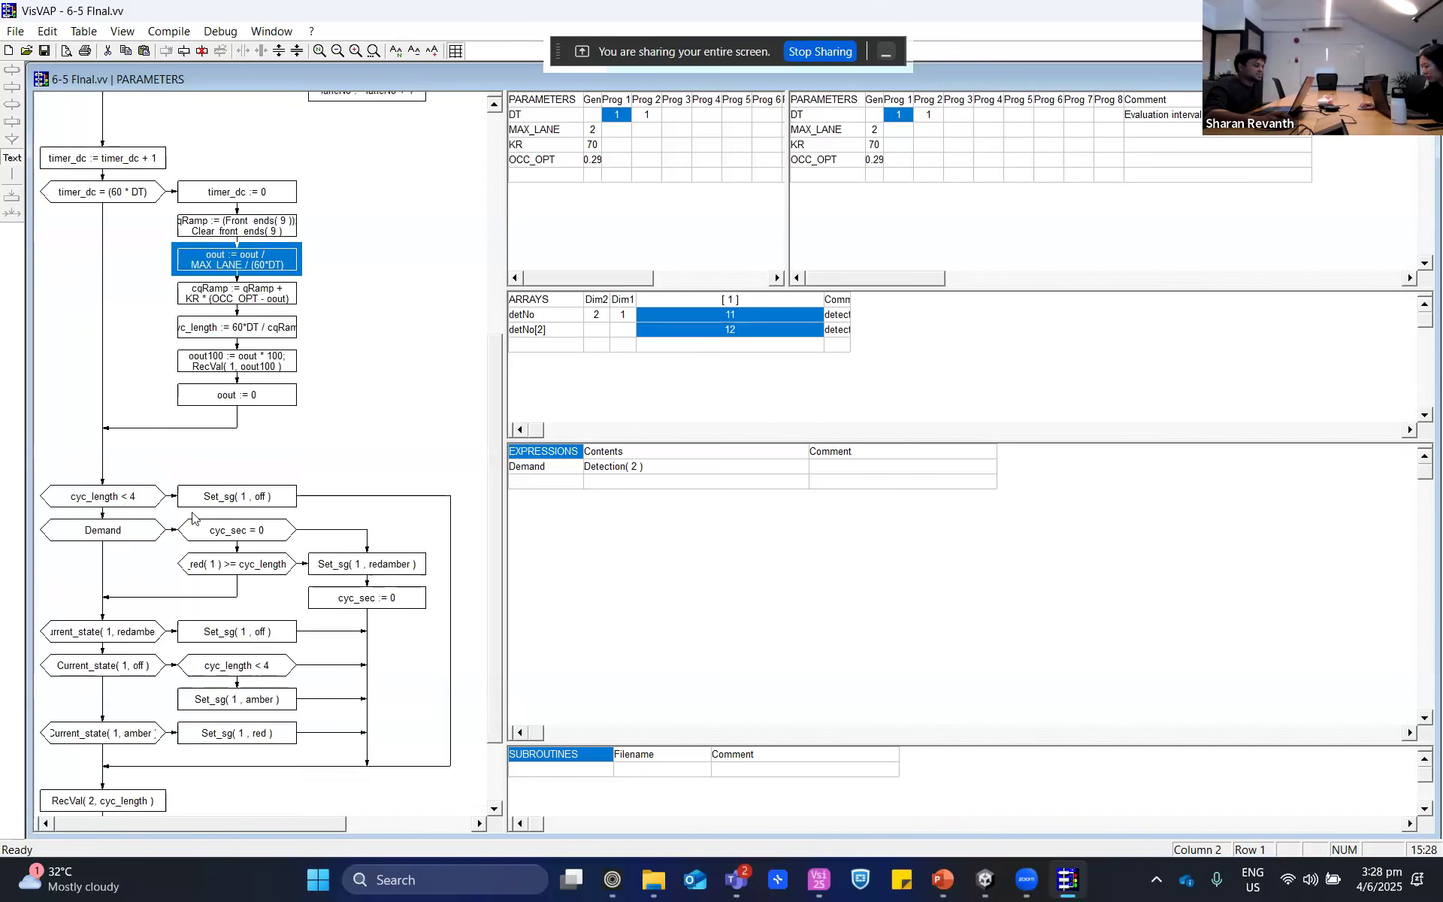
left_click(942, 880)
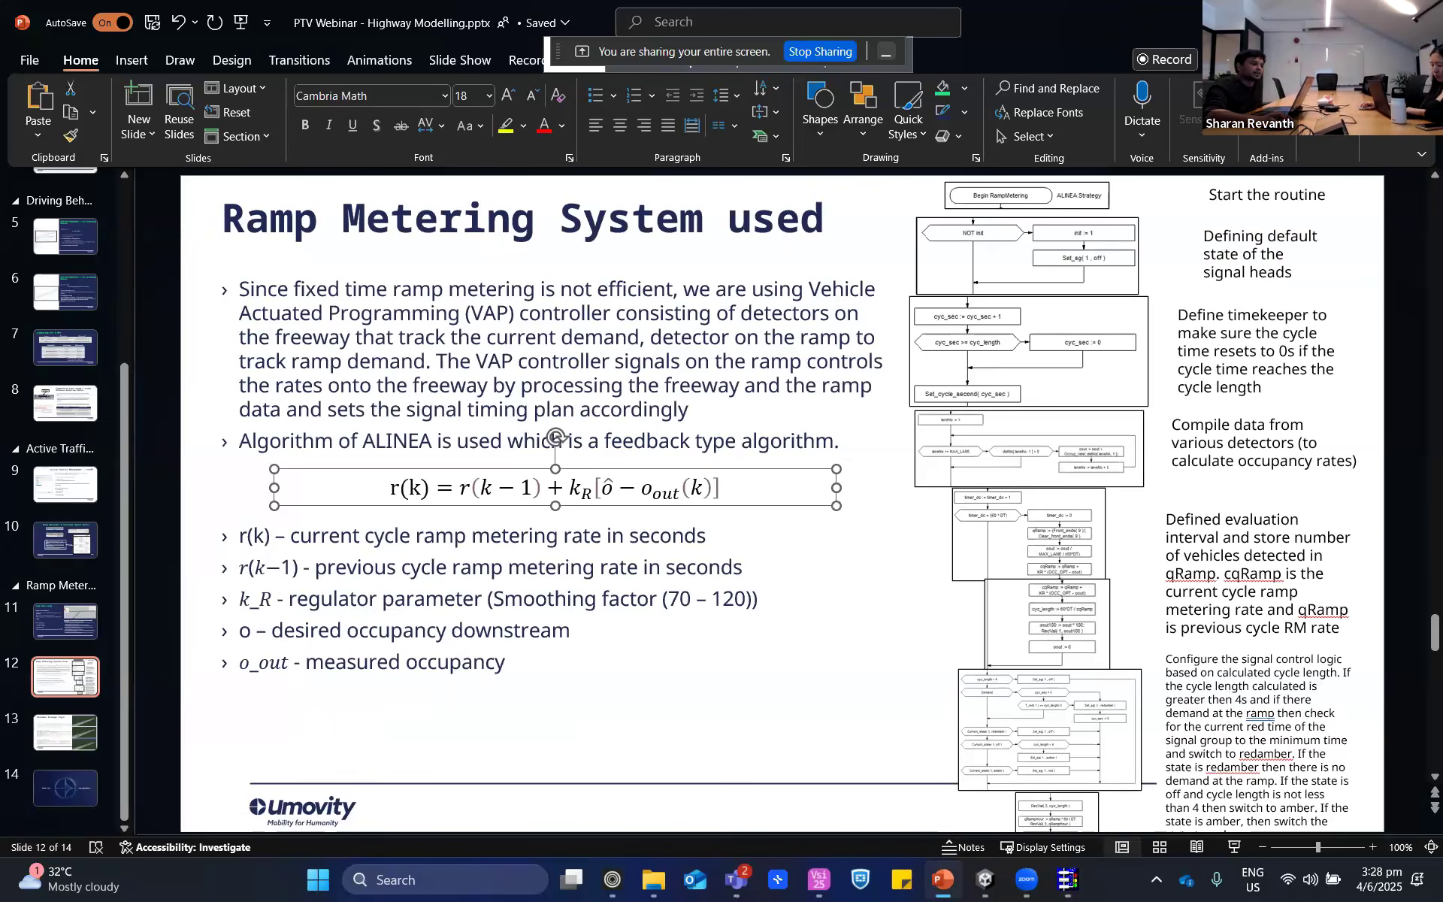
key("alt+Tab")
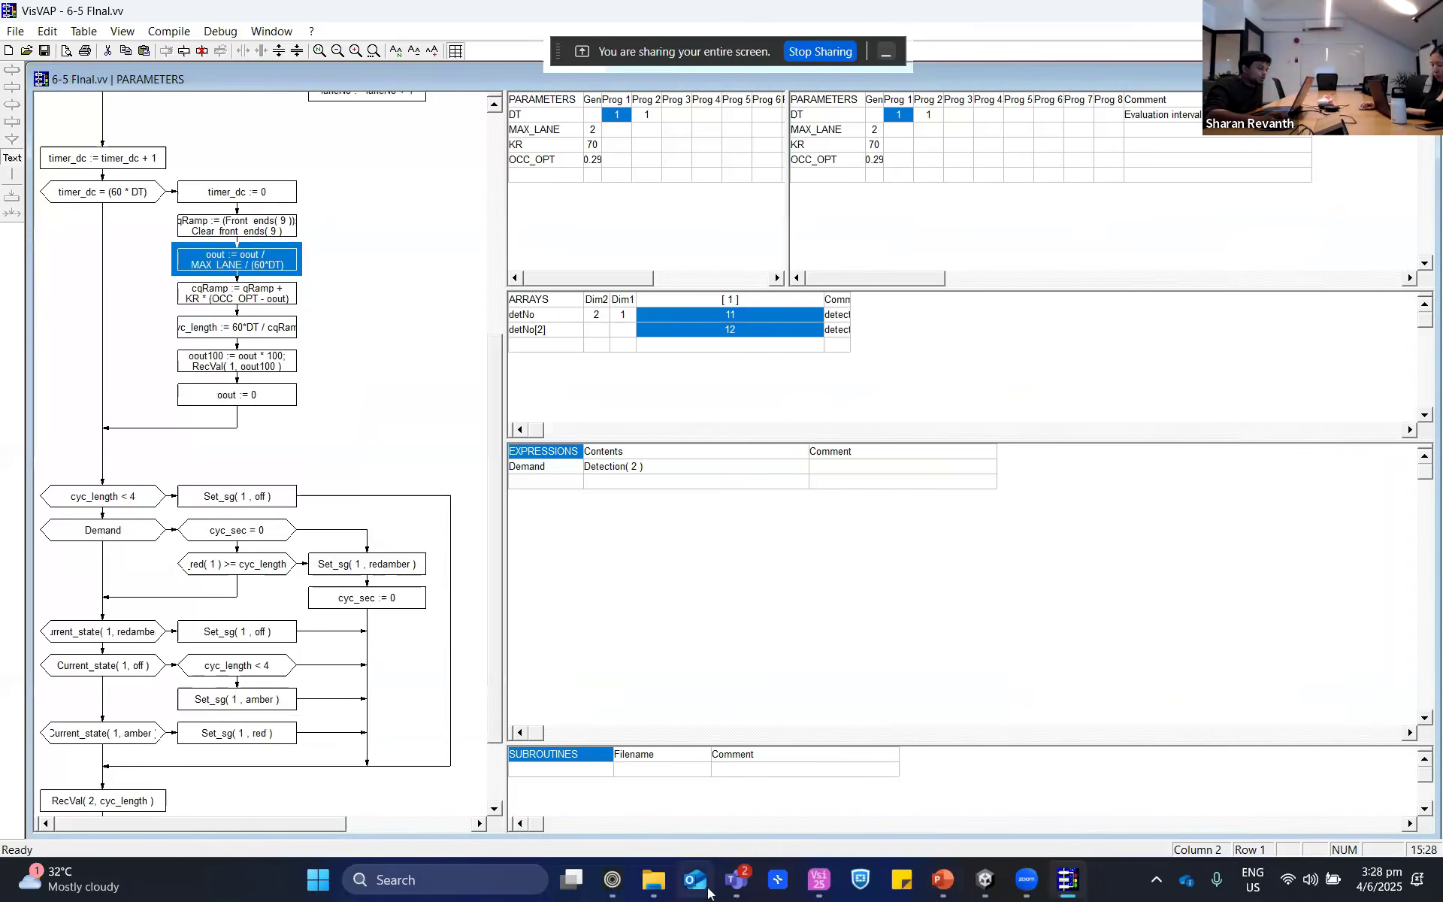
- Switch to Vissim and compare the ramp's signal head with the detector of port number 2 just upstream of it
left_click(819, 878)
left_click(409, 404)
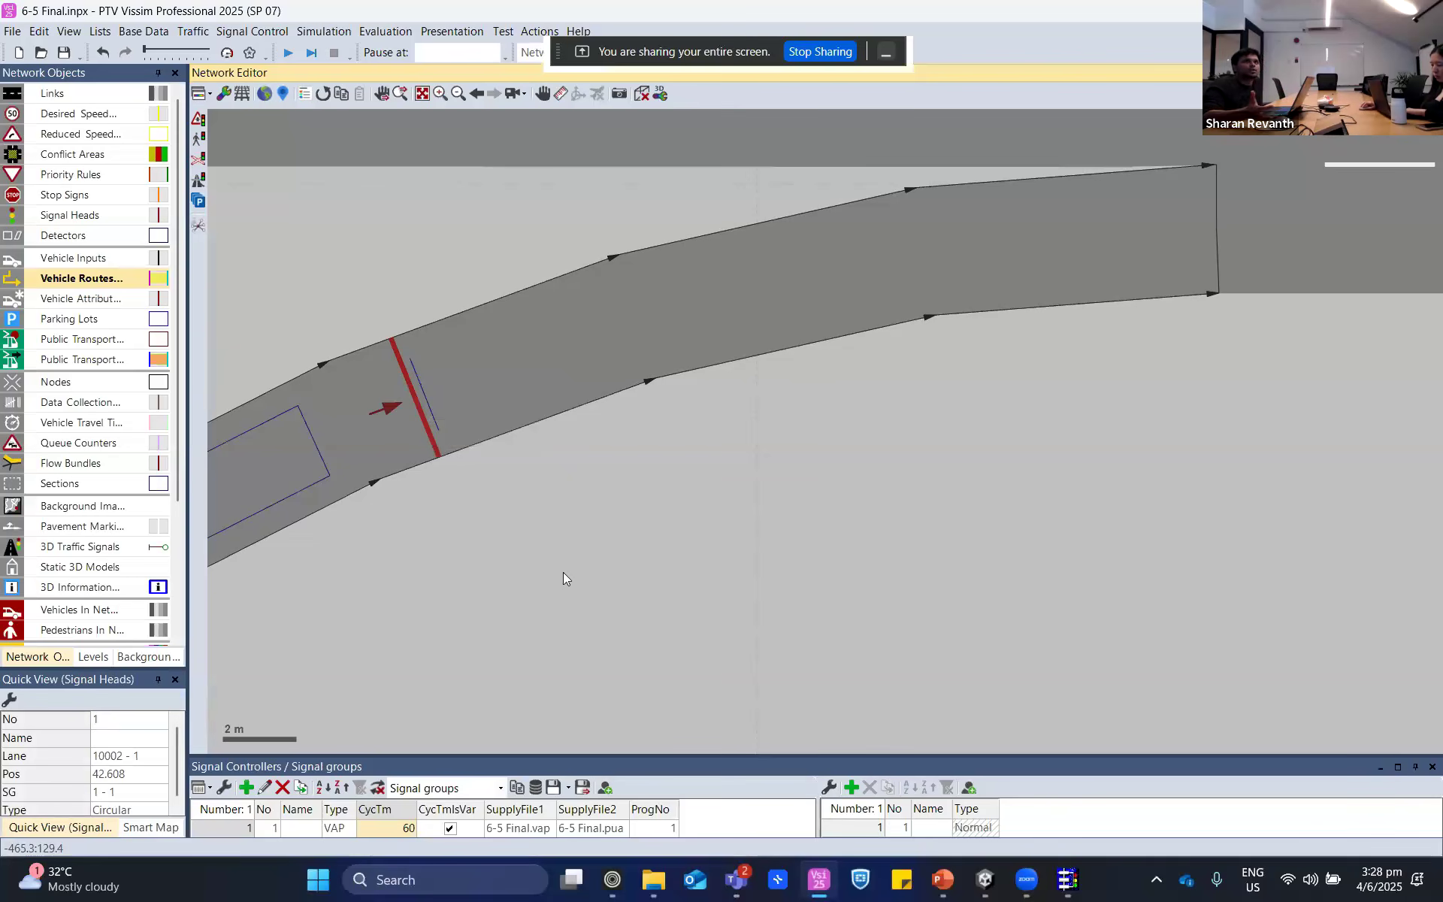
scroll(511, 565, "down", 5)
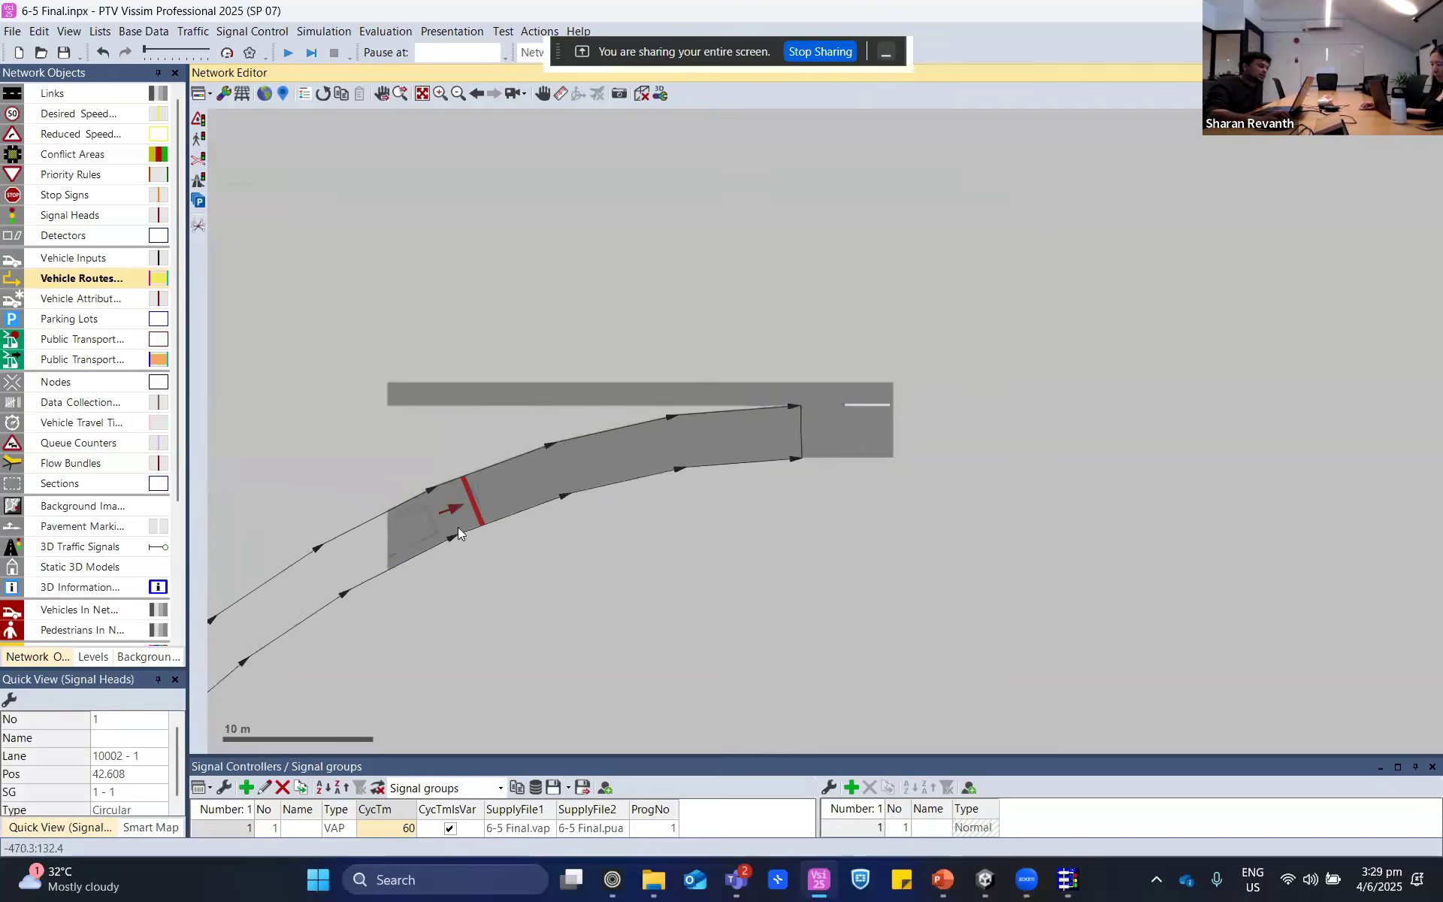
left_click(436, 535)
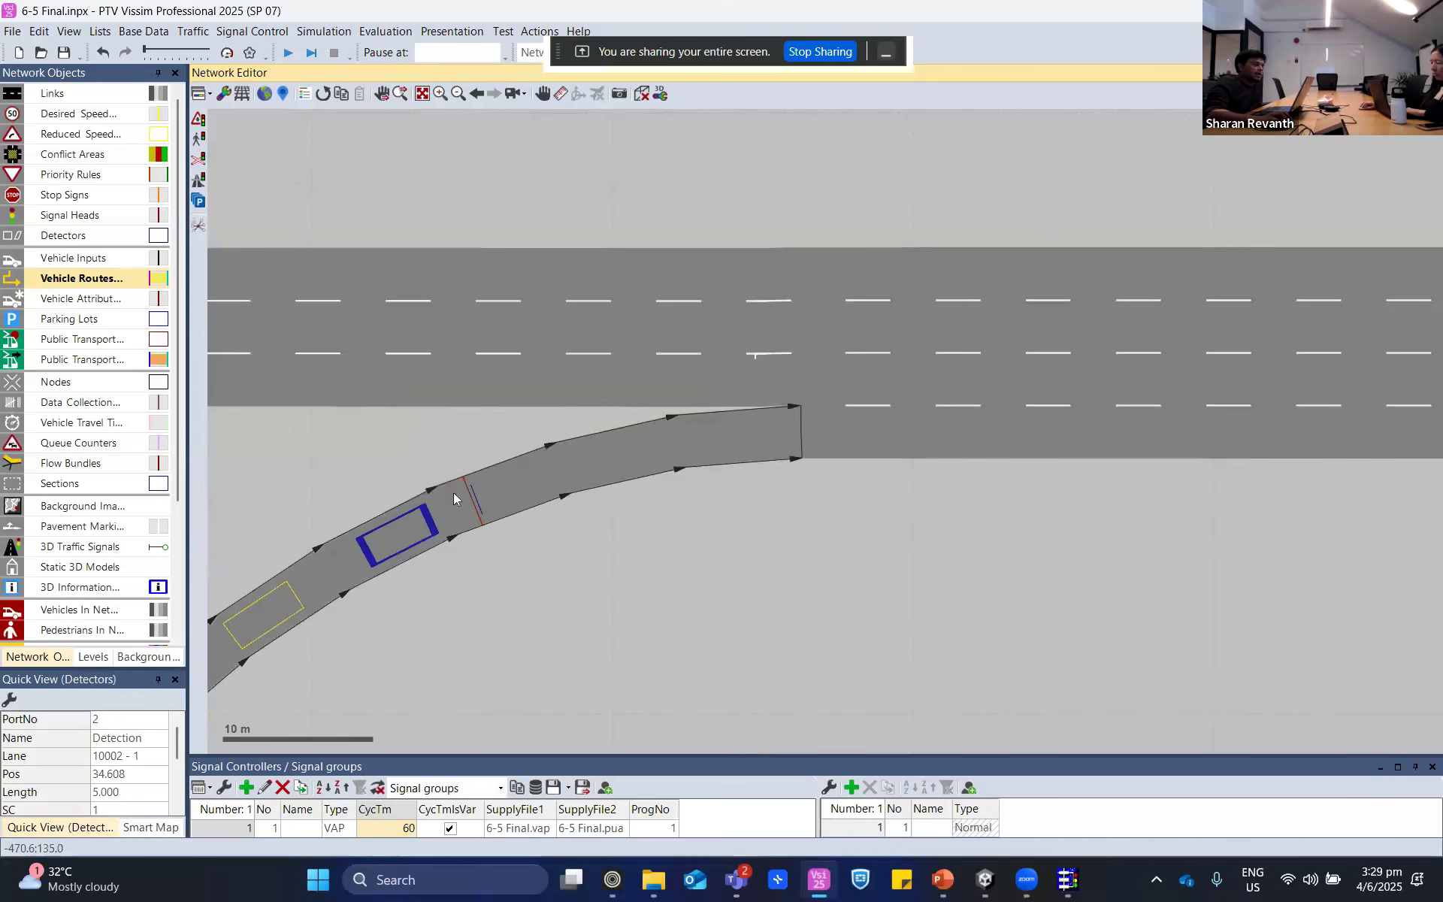
left_click(473, 517)
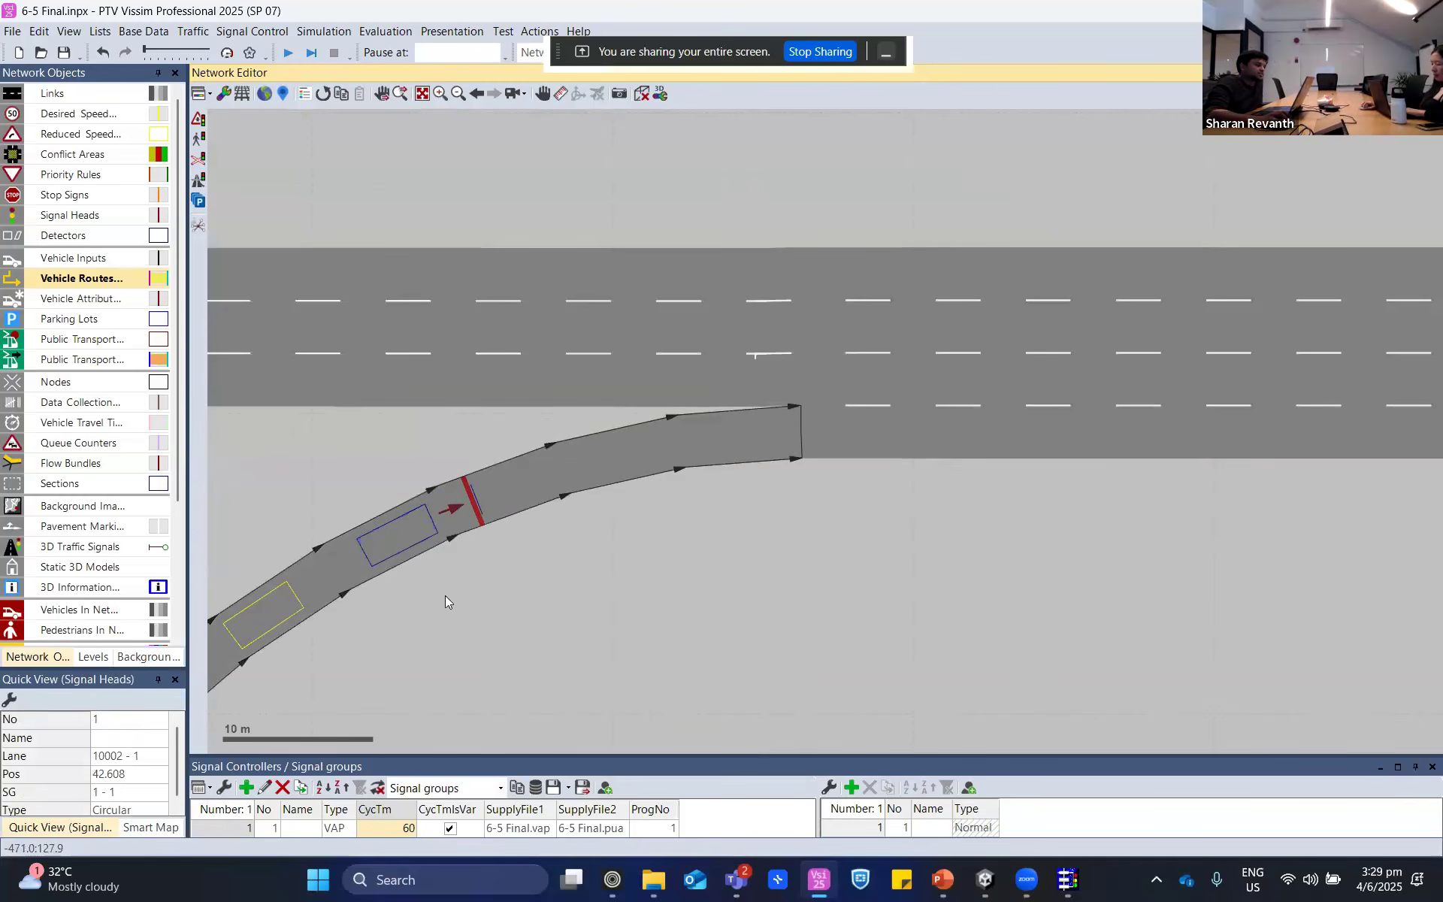
left_click(408, 536)
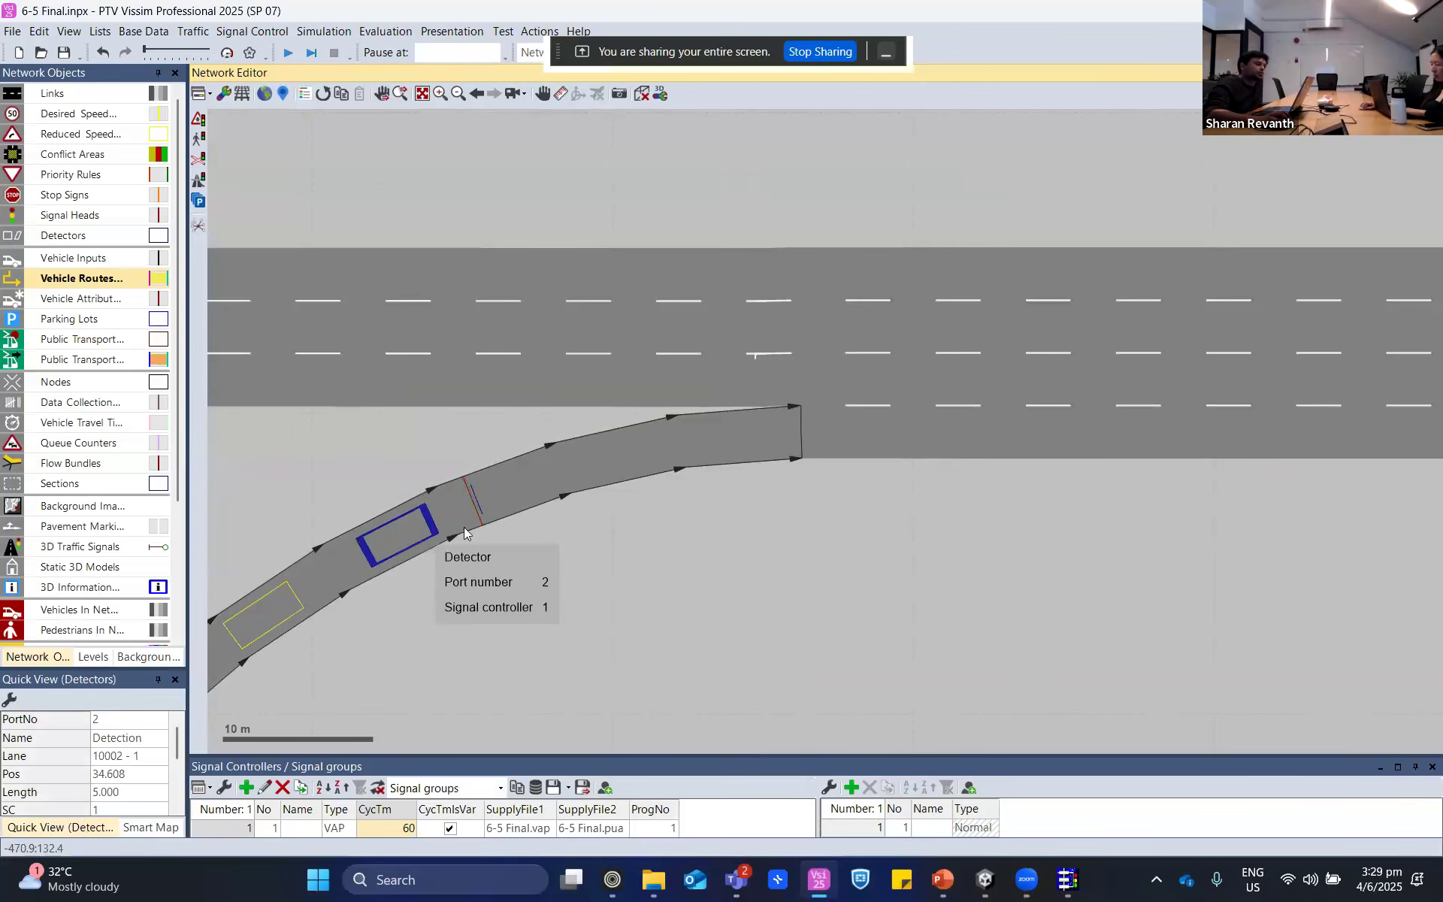
left_click(472, 510)
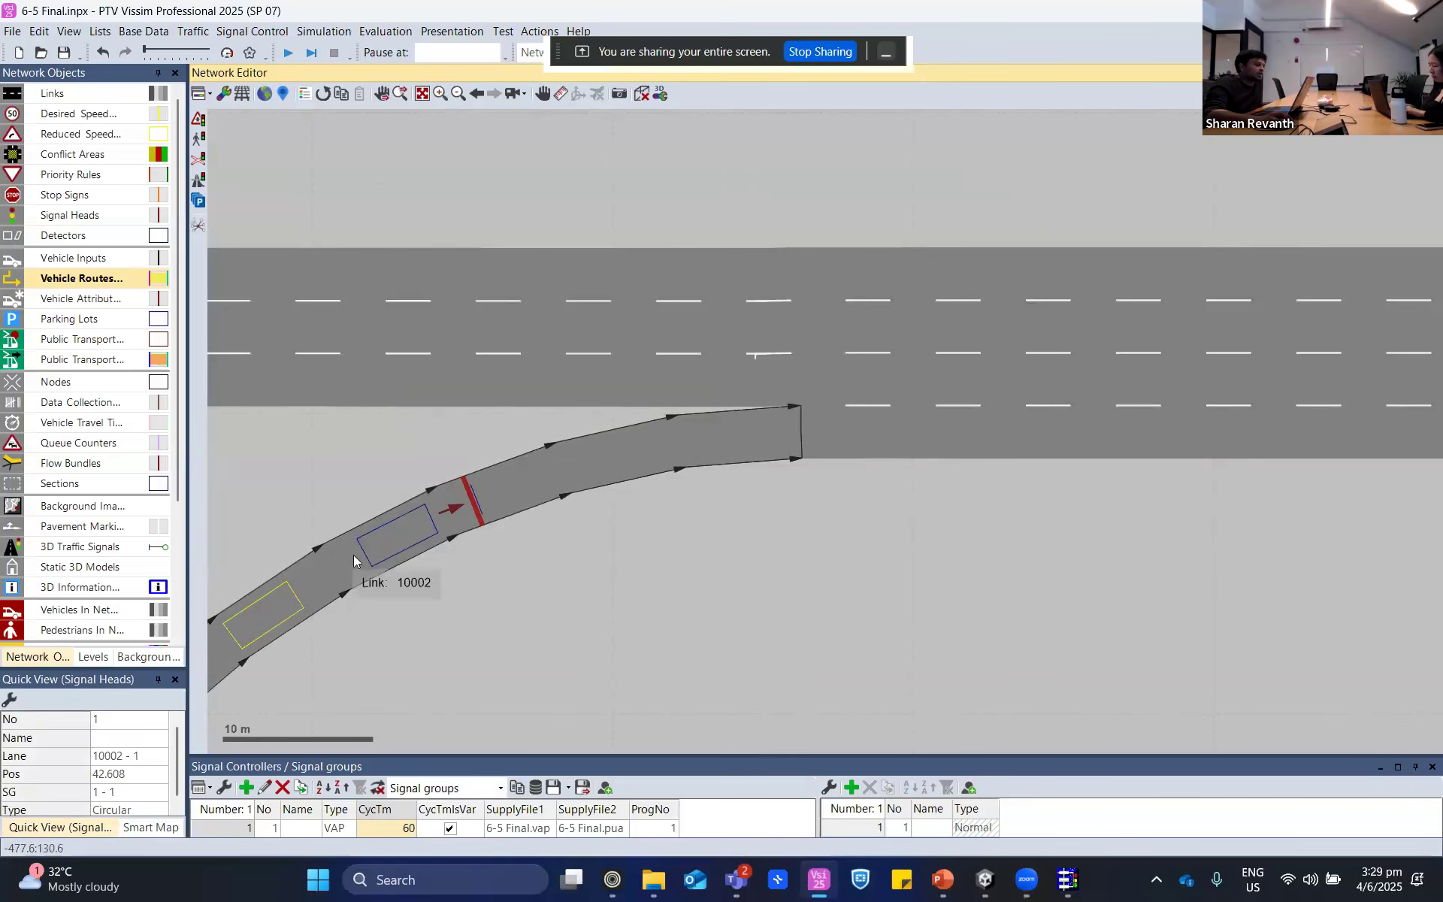
left_click(373, 553)
- Locate the two mainline detectors downstream of the ramp merge and switch back to VisVAP
scroll(633, 533, "down", 2)
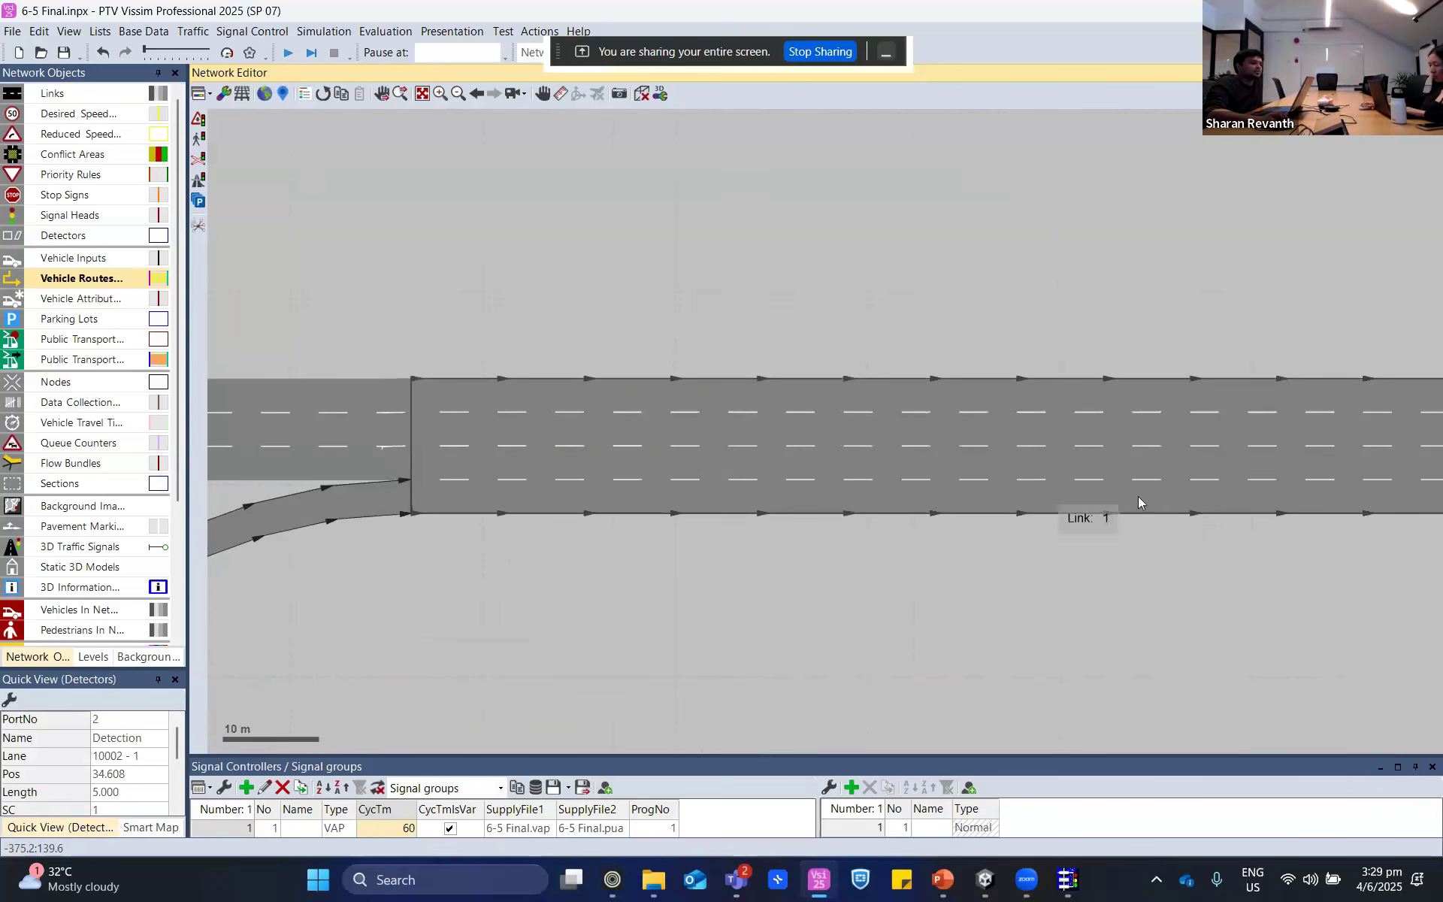
scroll(1172, 521, "down", 2)
left_click_drag(1366, 509, 1042, 554)
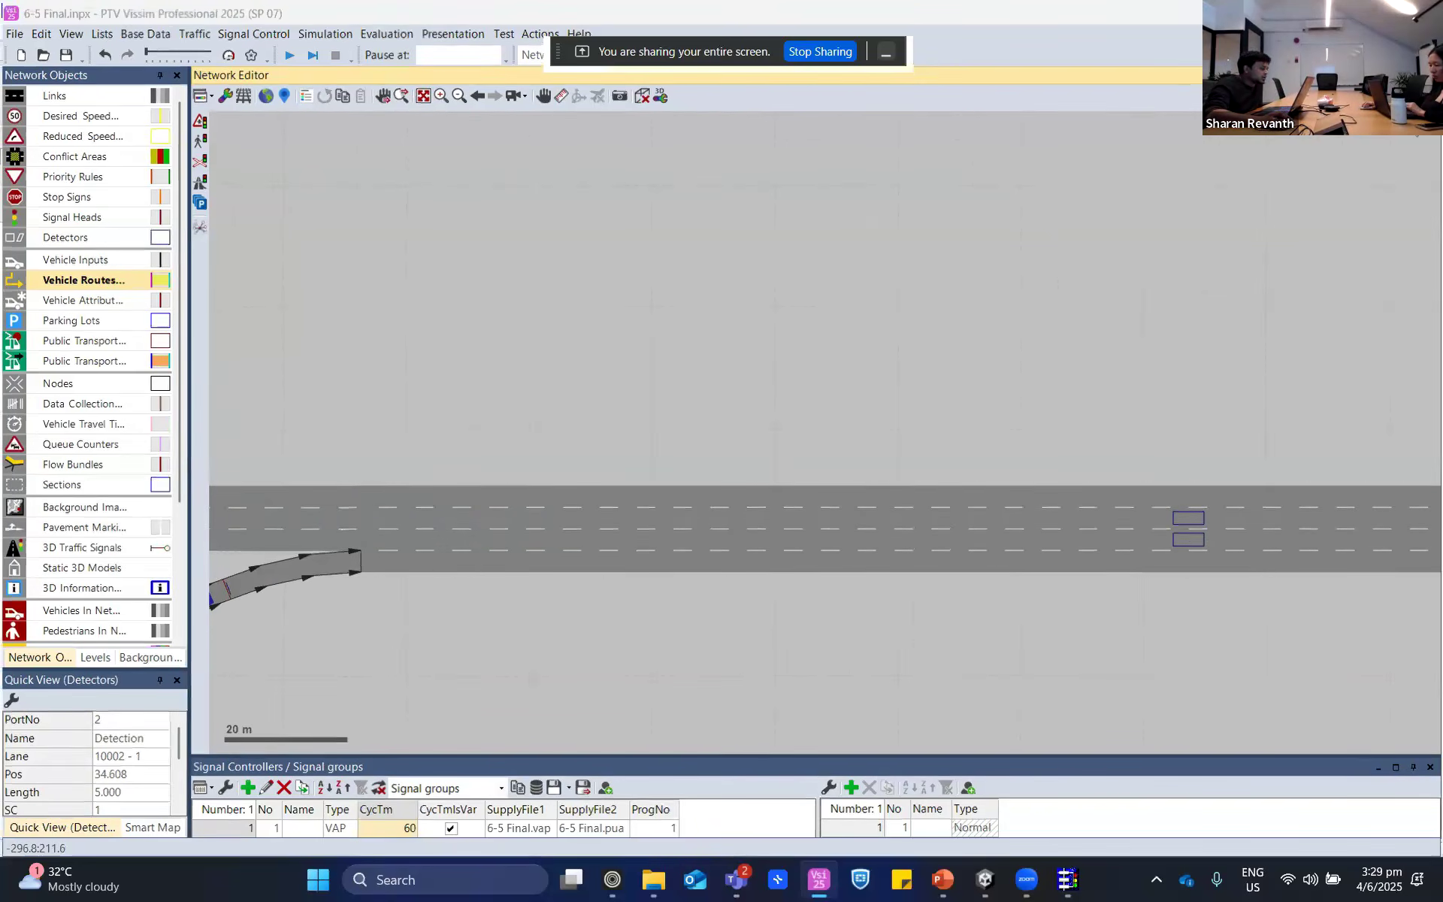
key("alt+Tab")
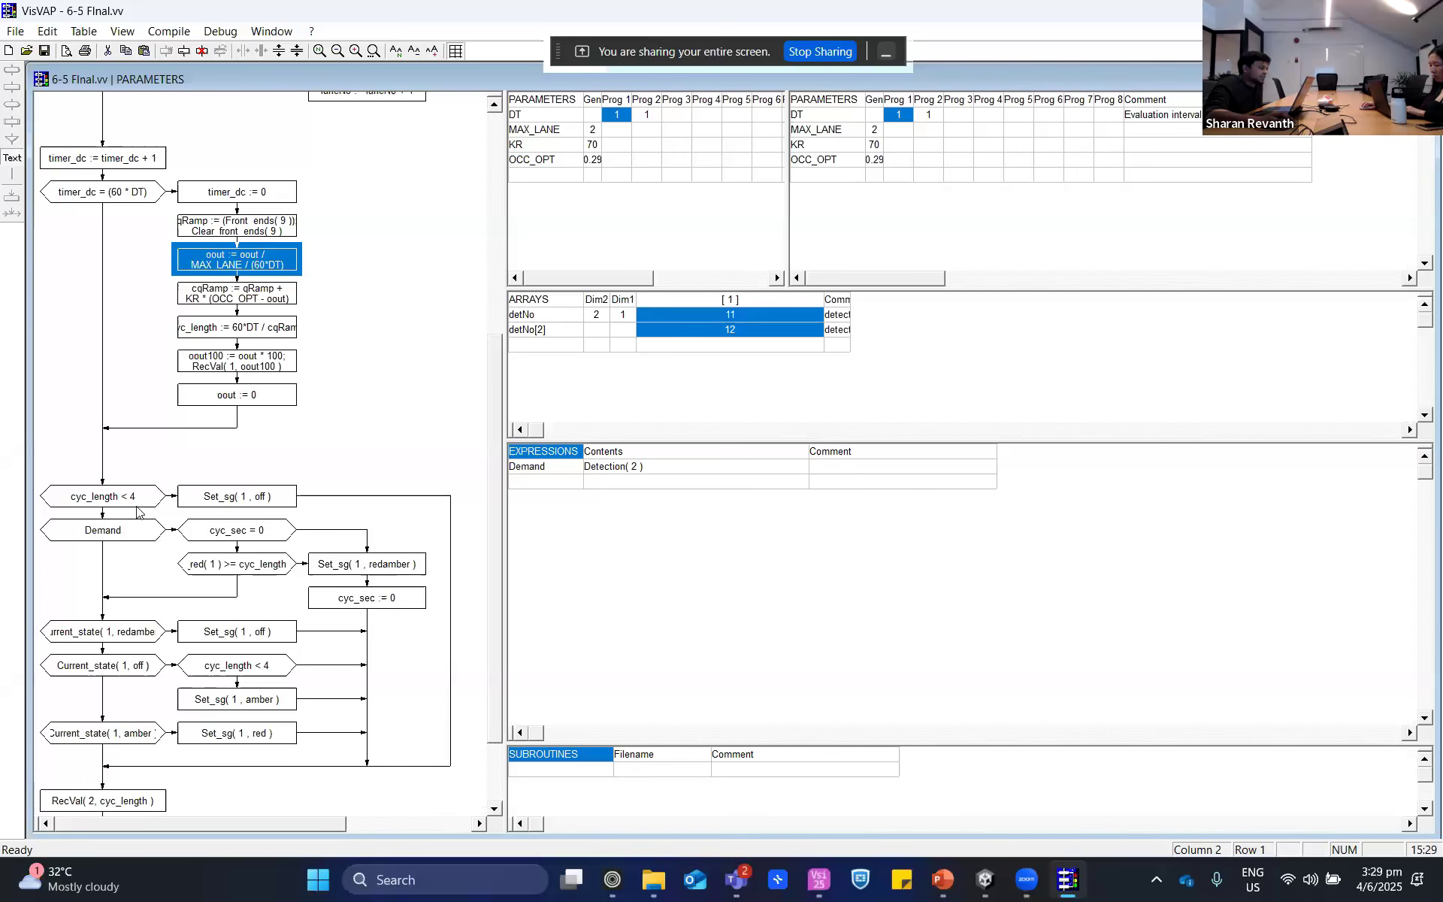
- Examine the Demand condition and the Current_state branches that switch signal group 1 to off, amber and red
left_click(110, 544)
left_click(113, 540)
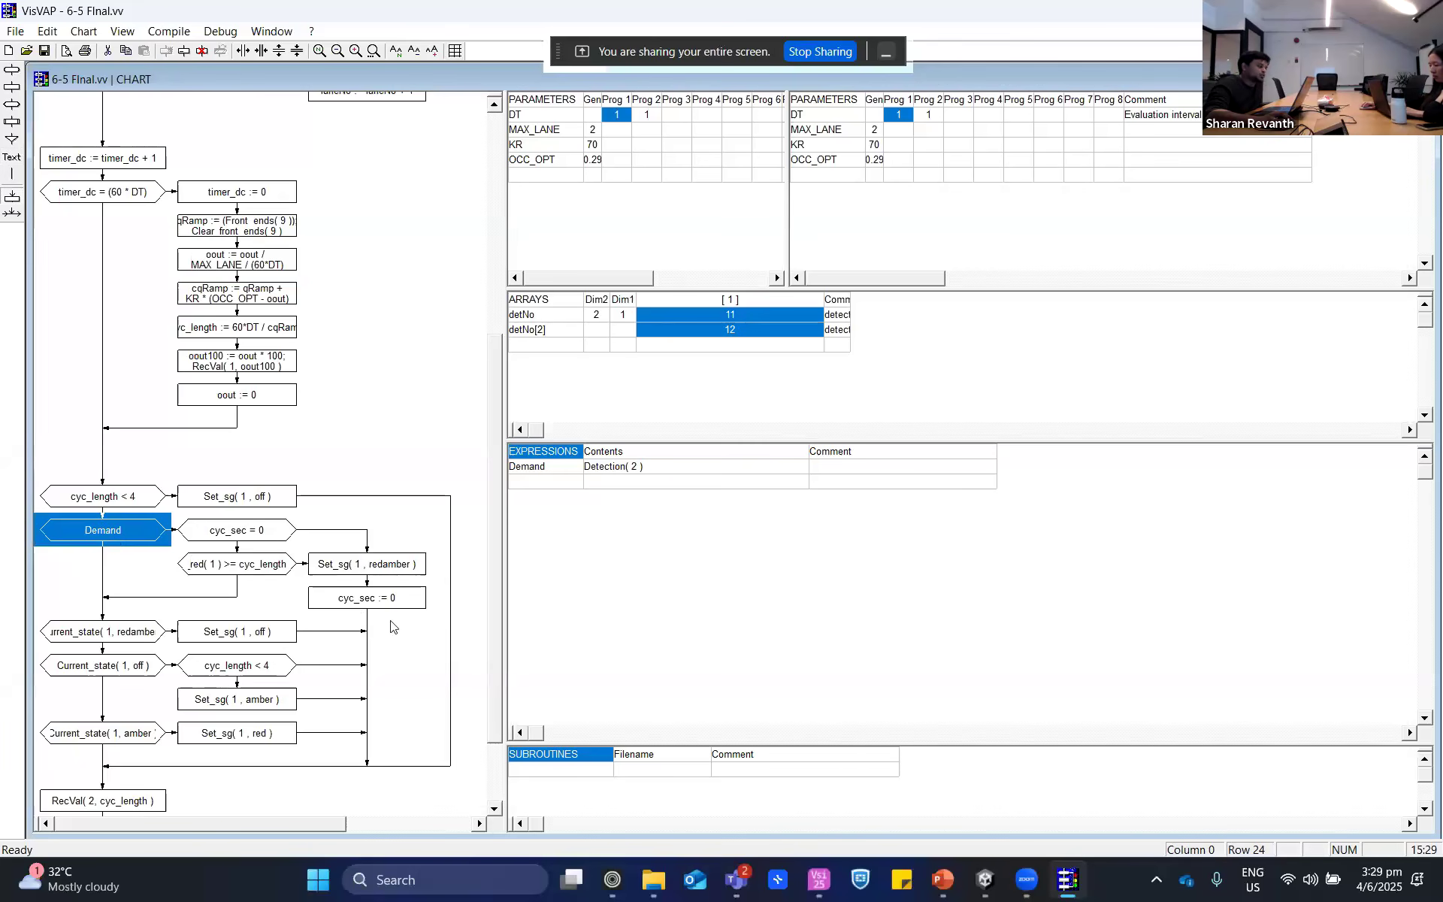
scroll(119, 665, "down", 3)
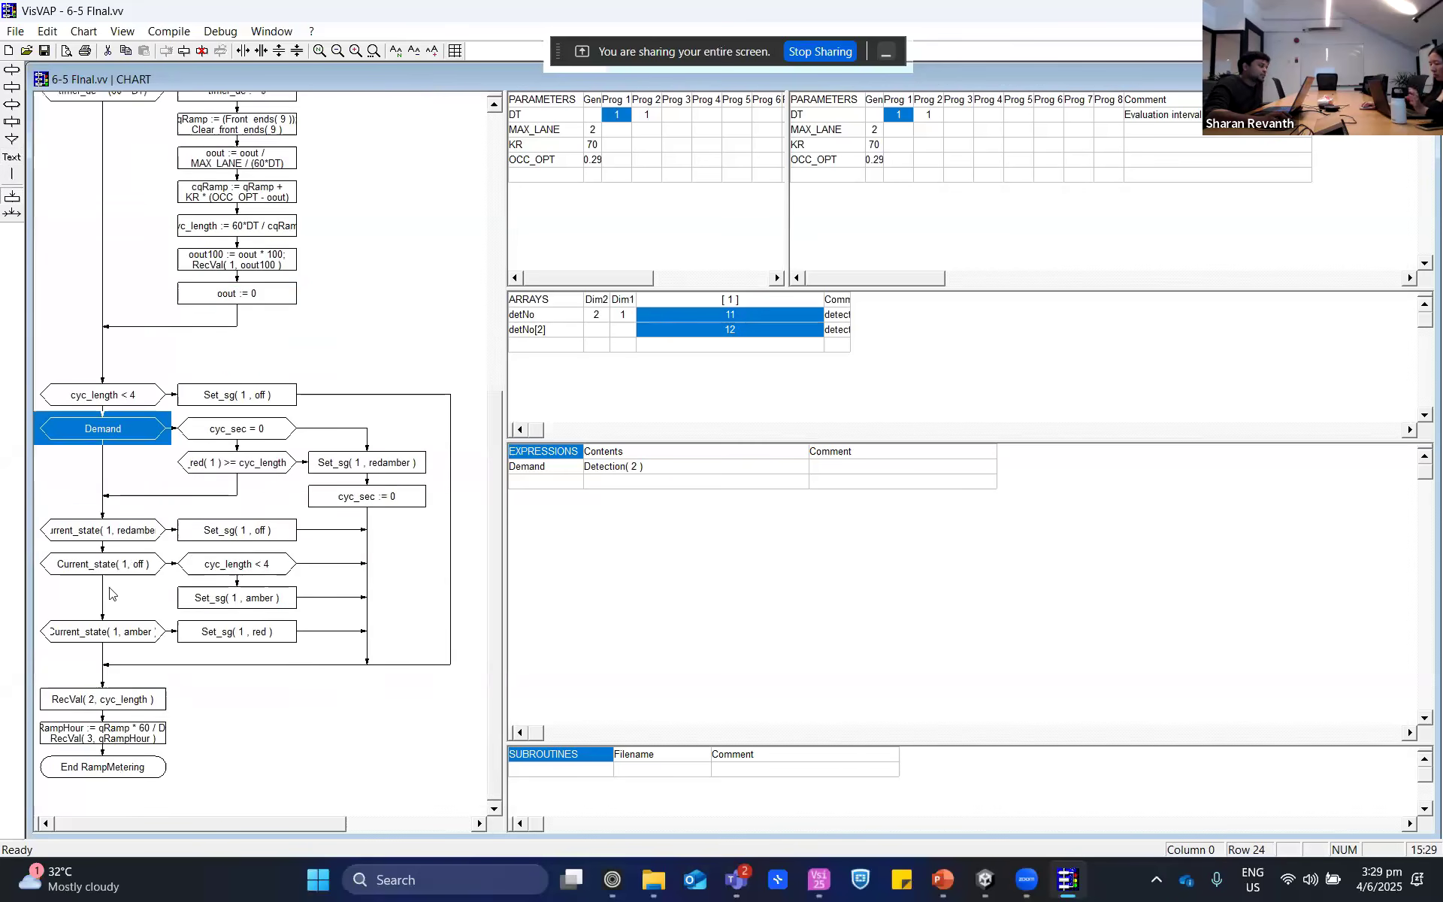
left_click(140, 531)
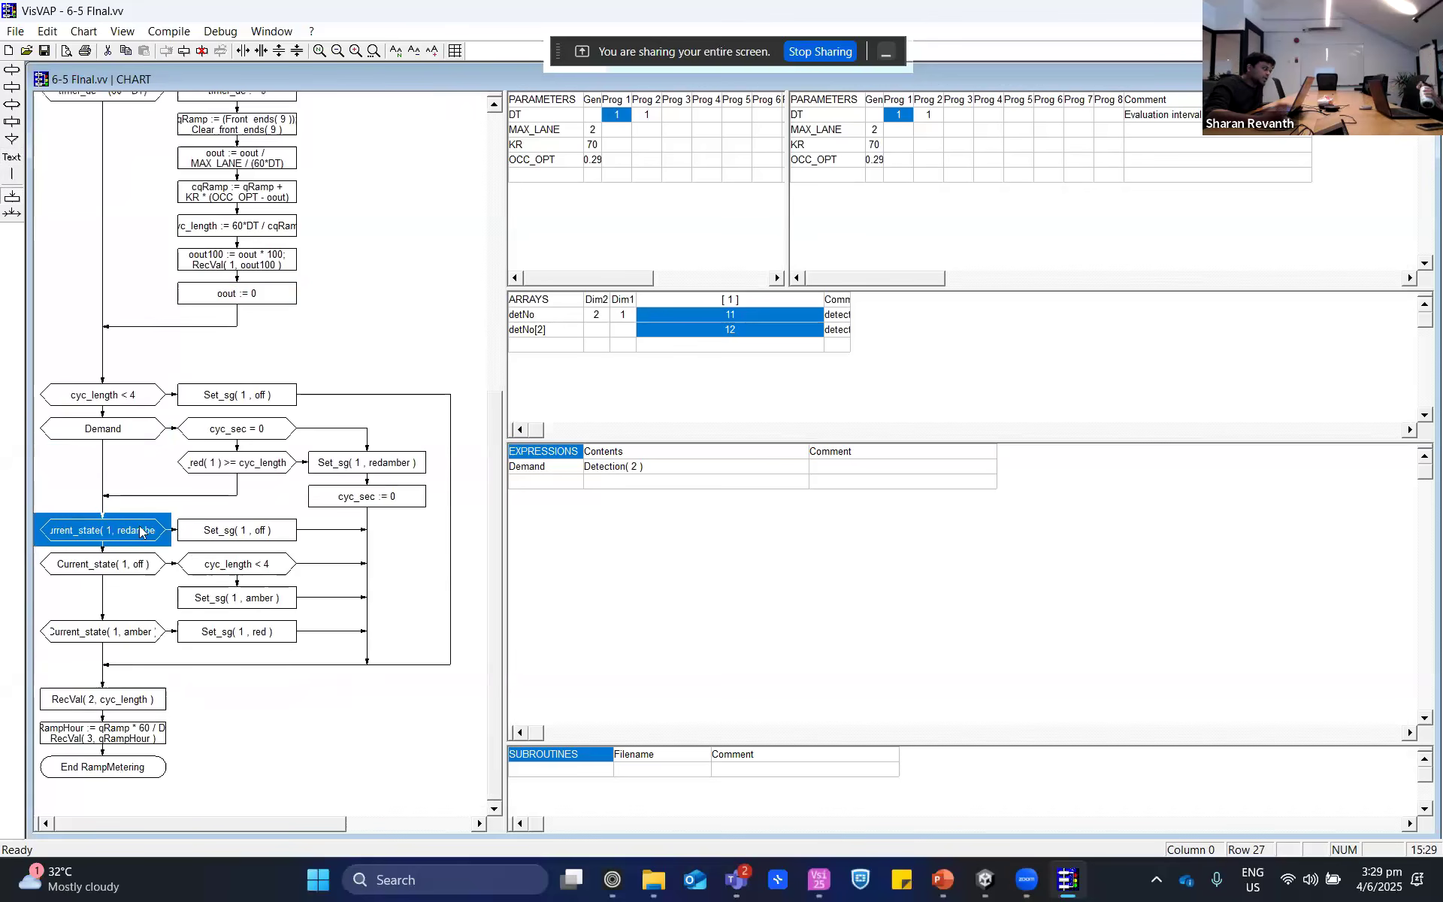
left_click(241, 535)
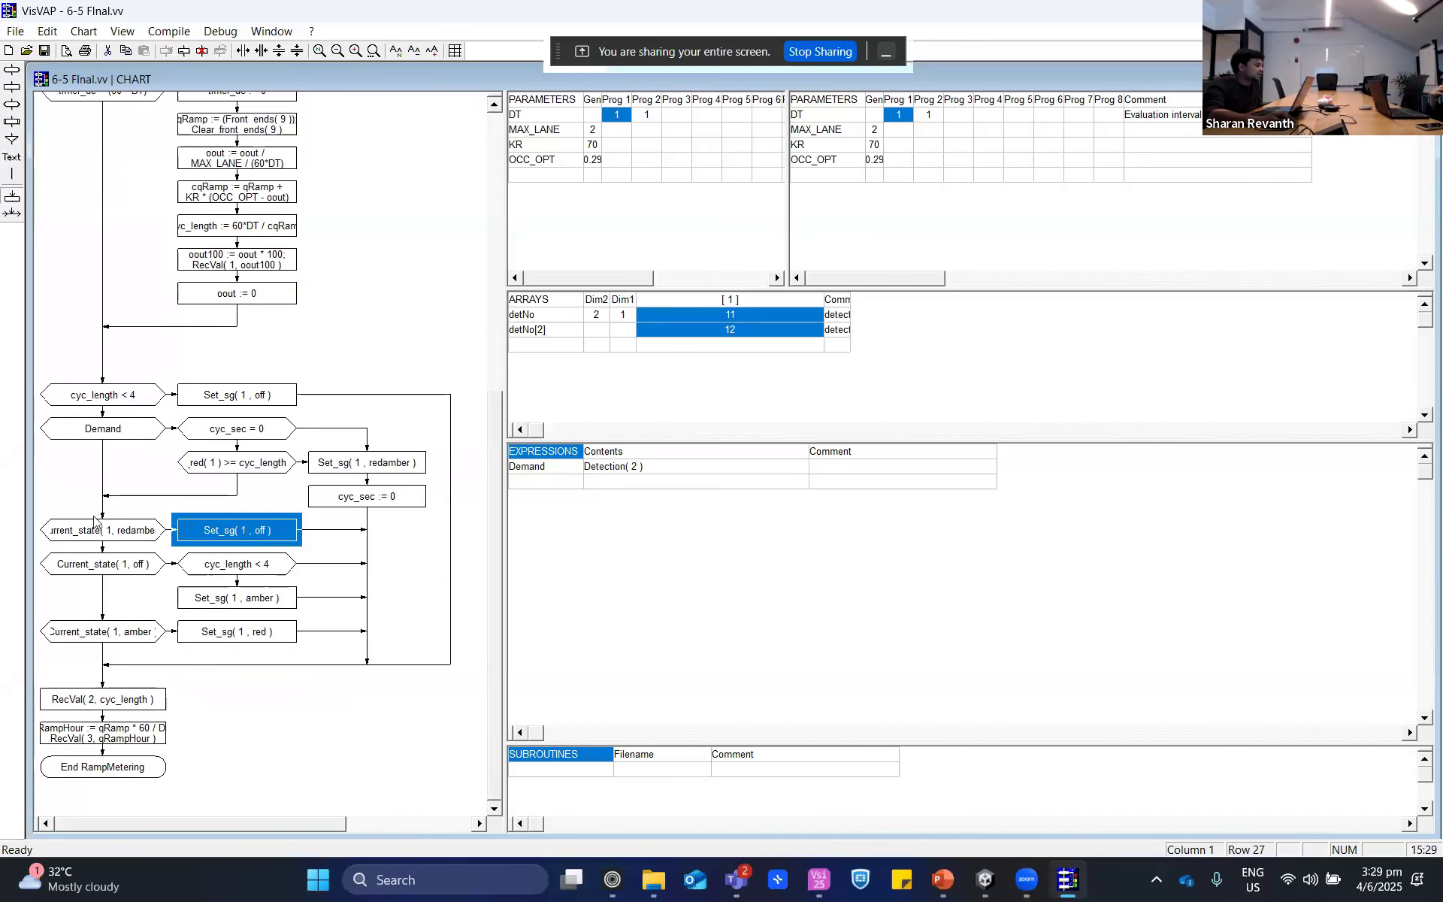
left_click(94, 574)
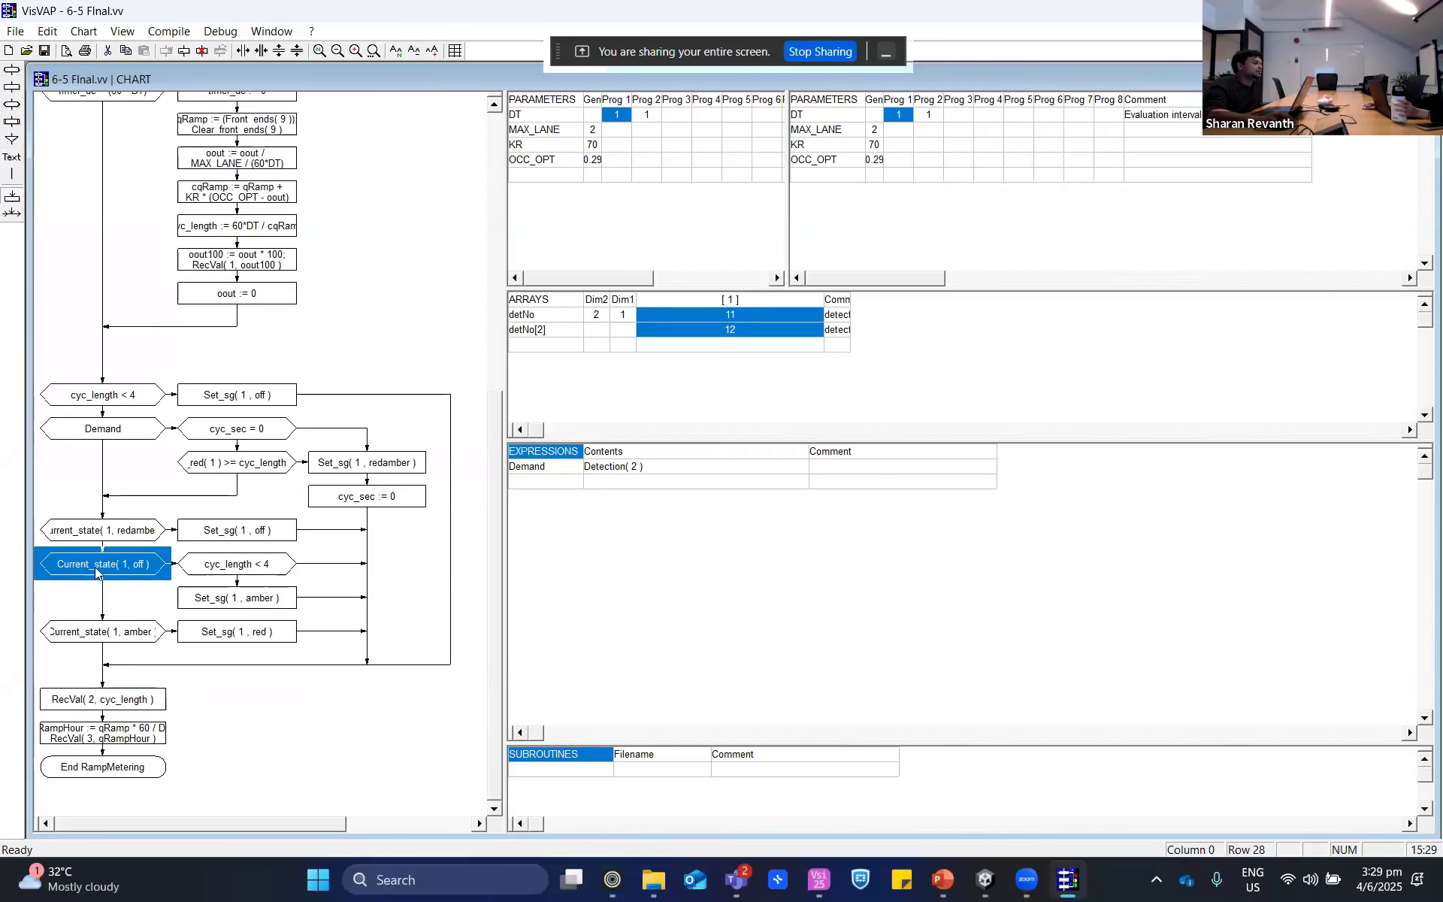
left_click(267, 574)
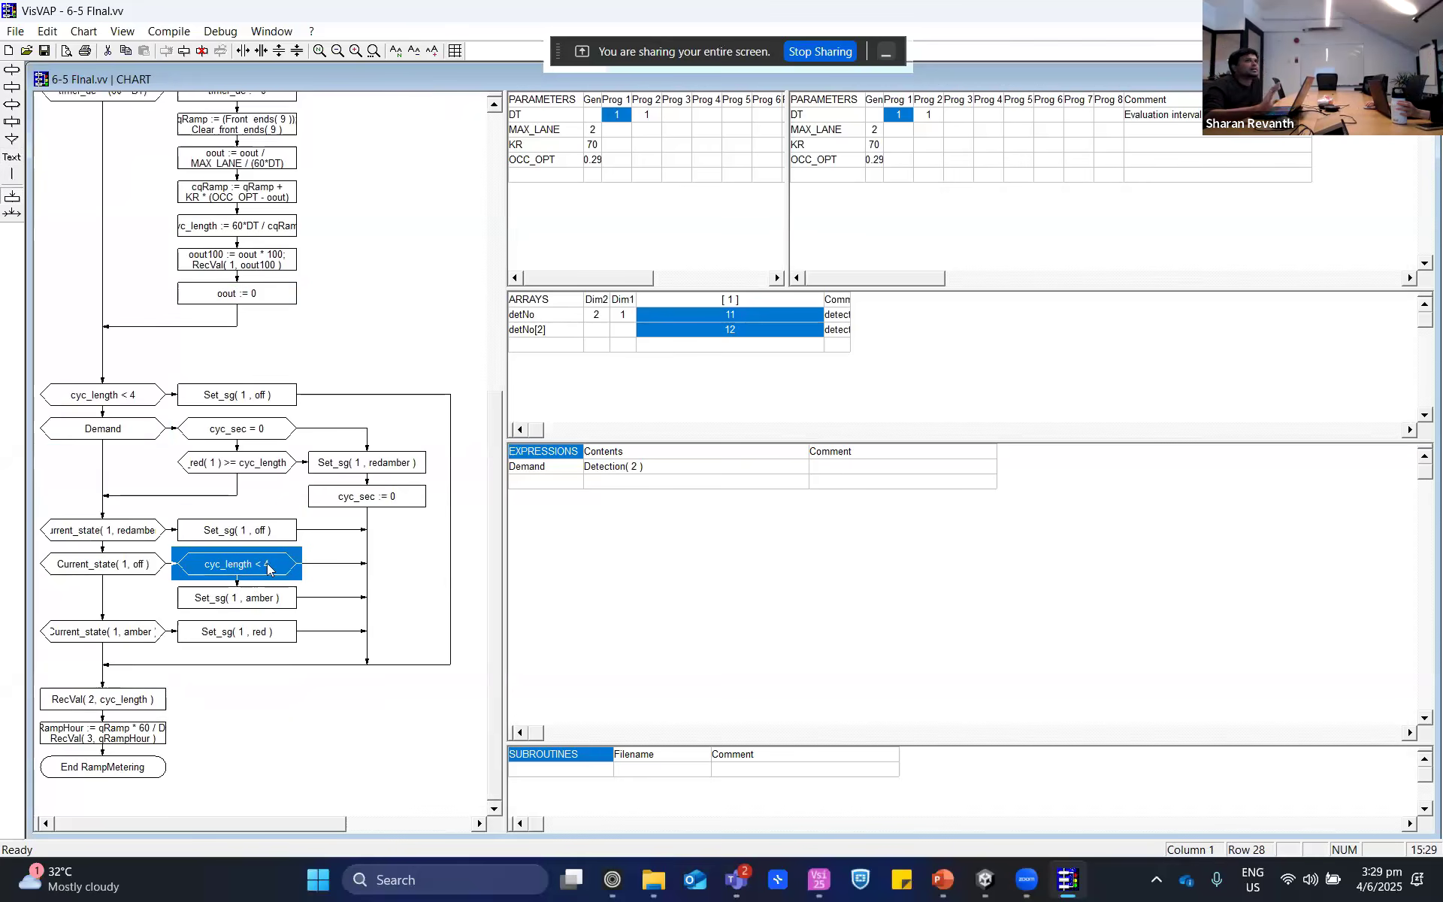
left_click(267, 606)
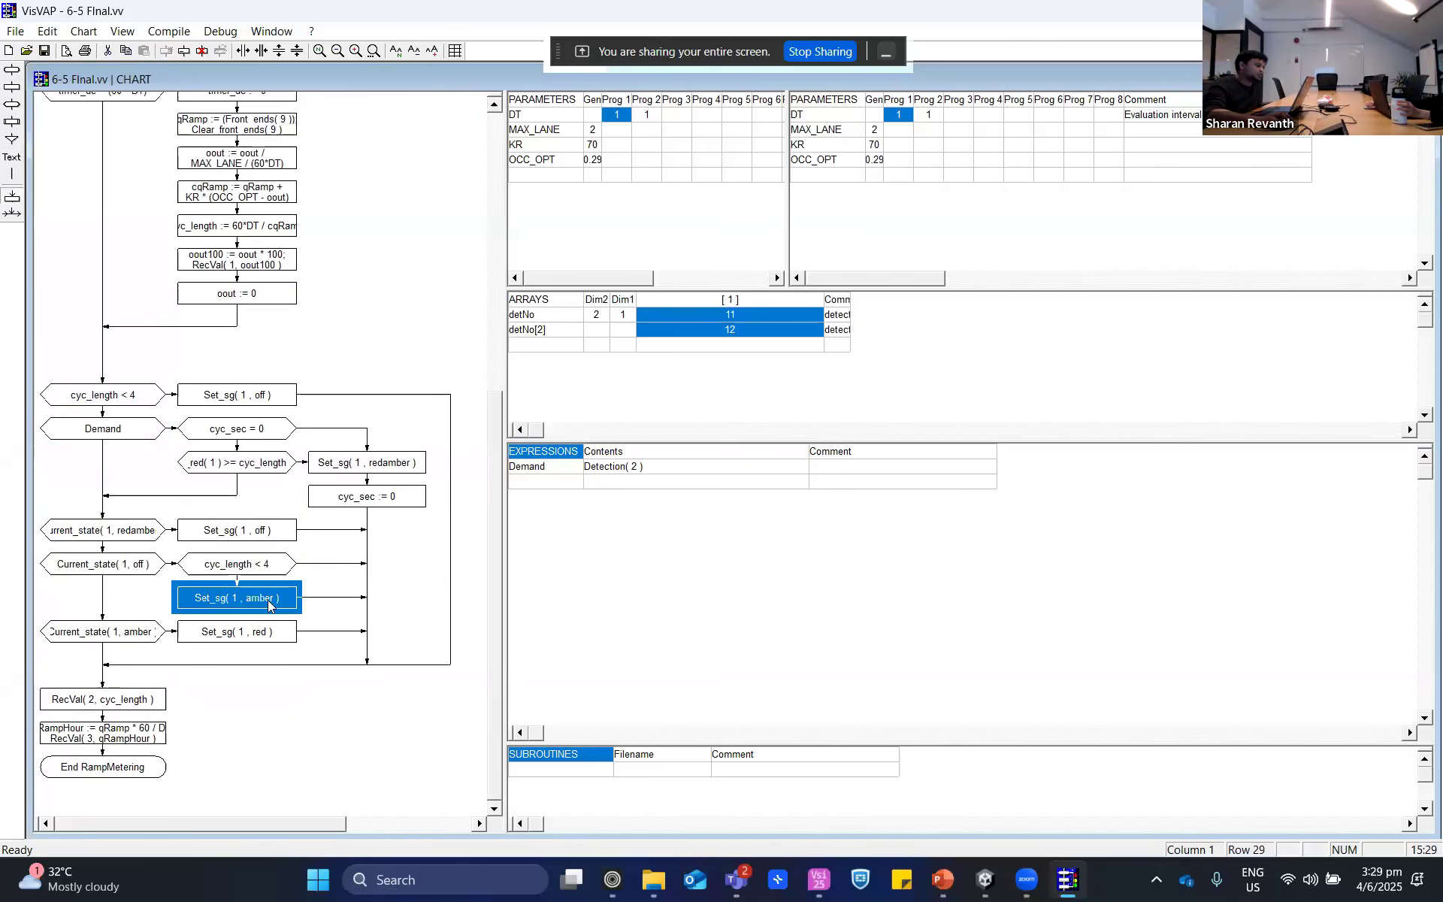
left_click(247, 631)
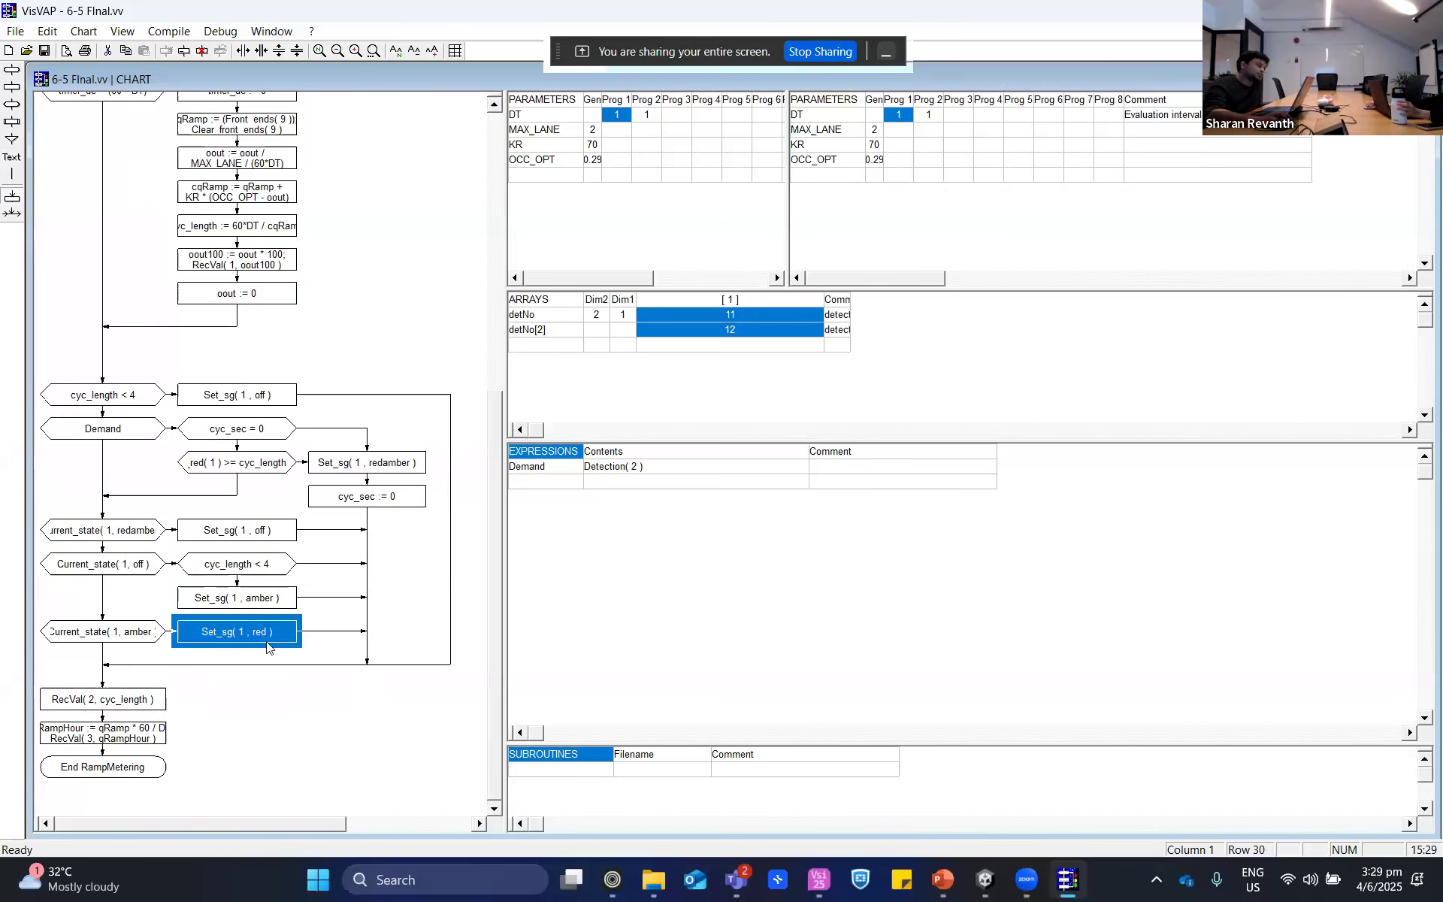
- Review the cyc_length < 4 and Demand conditions together with the check of red time against cyc_length
left_click(116, 396)
left_click(139, 425)
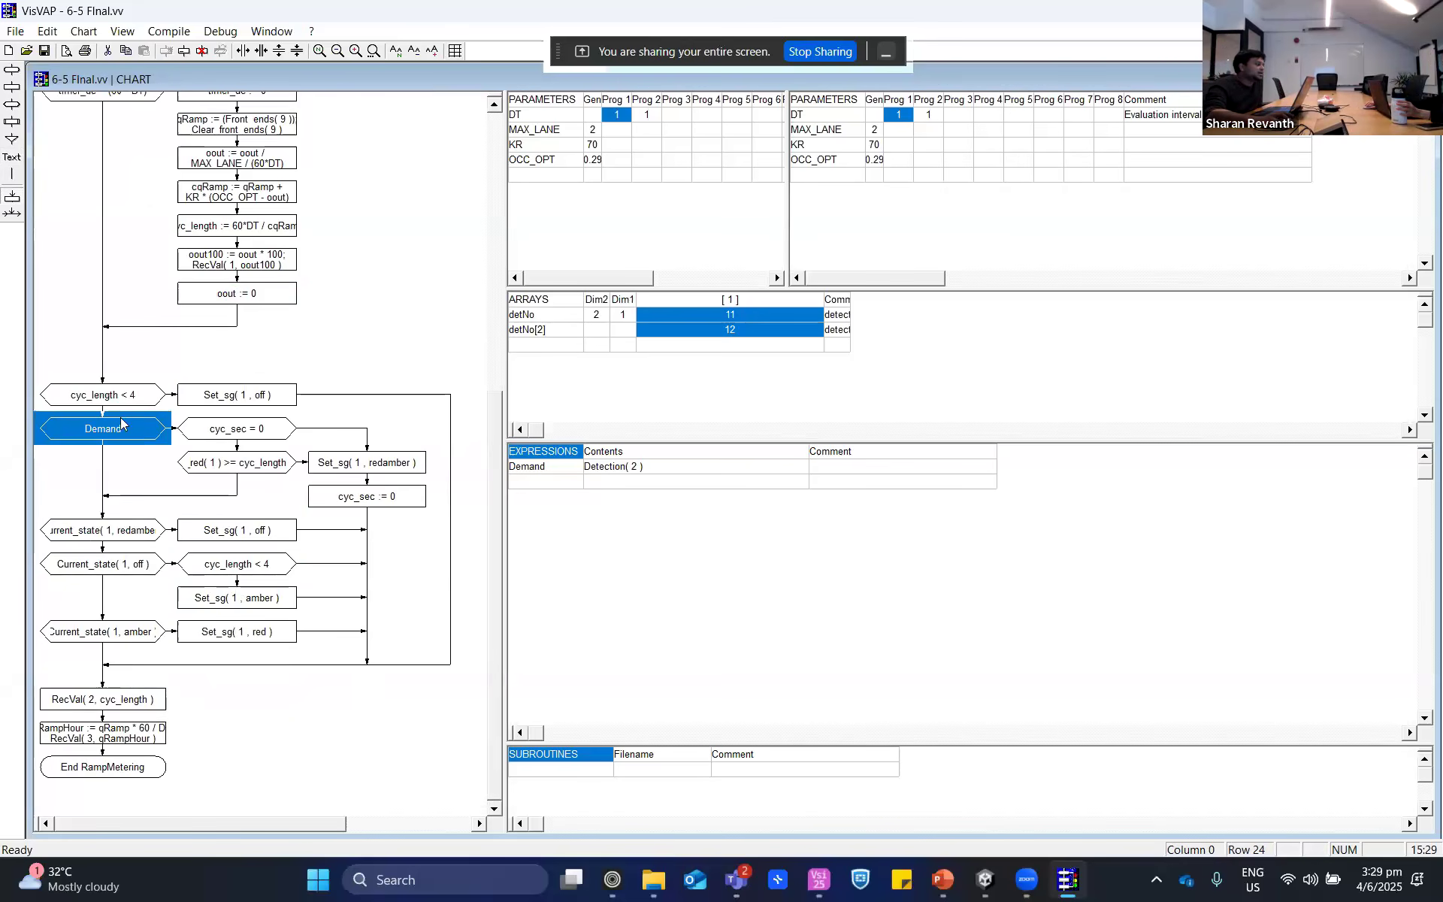
left_click(269, 462)
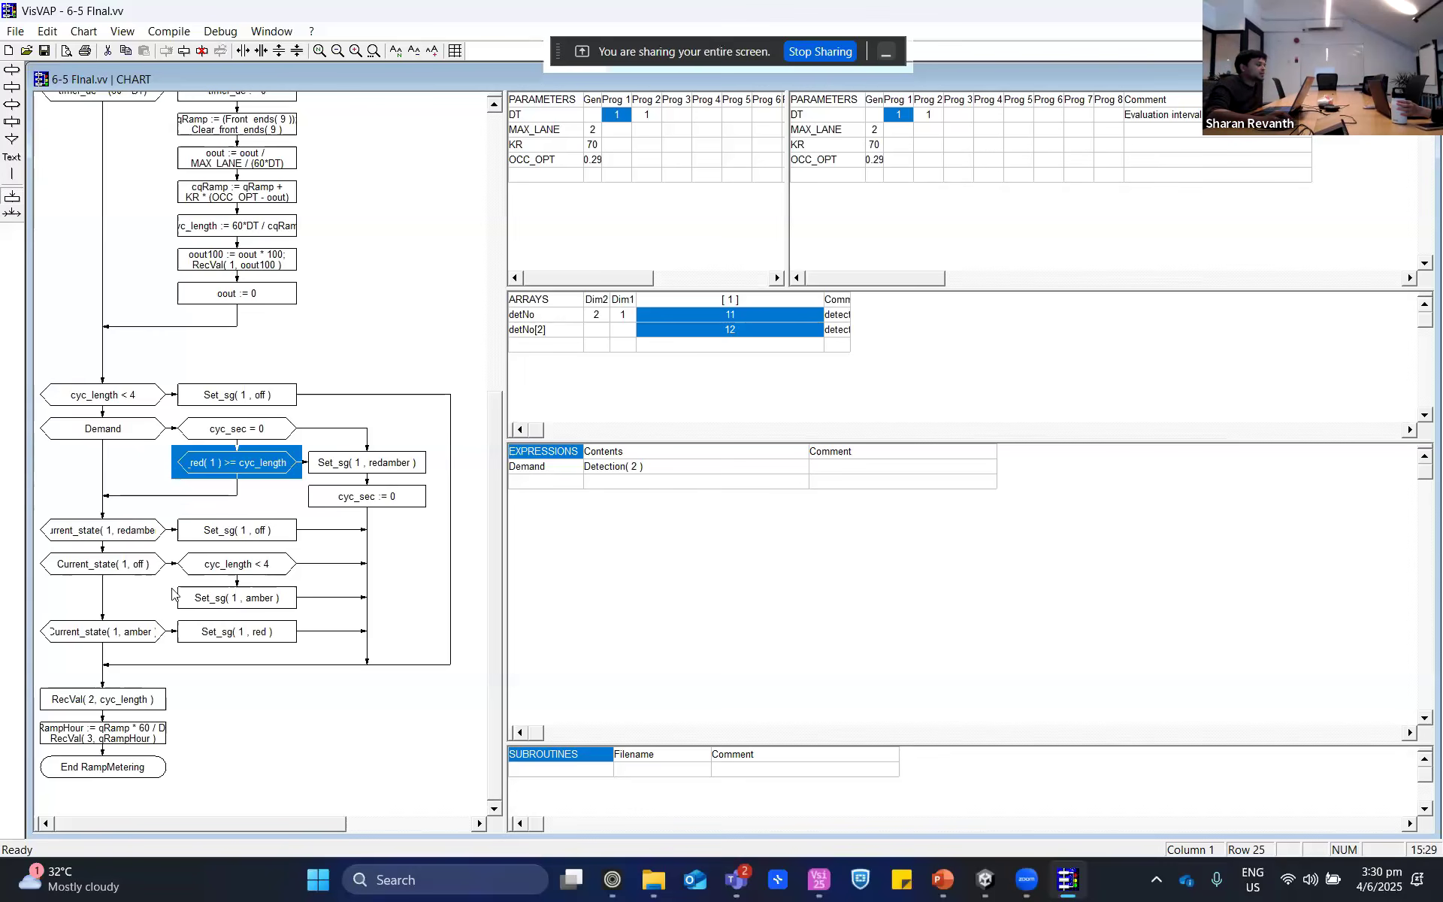
- Review the calculation block, and inspect the RecVal boxes recording cyc_length and qRampHour at the end of the chart
scroll(143, 439, "up", 5)
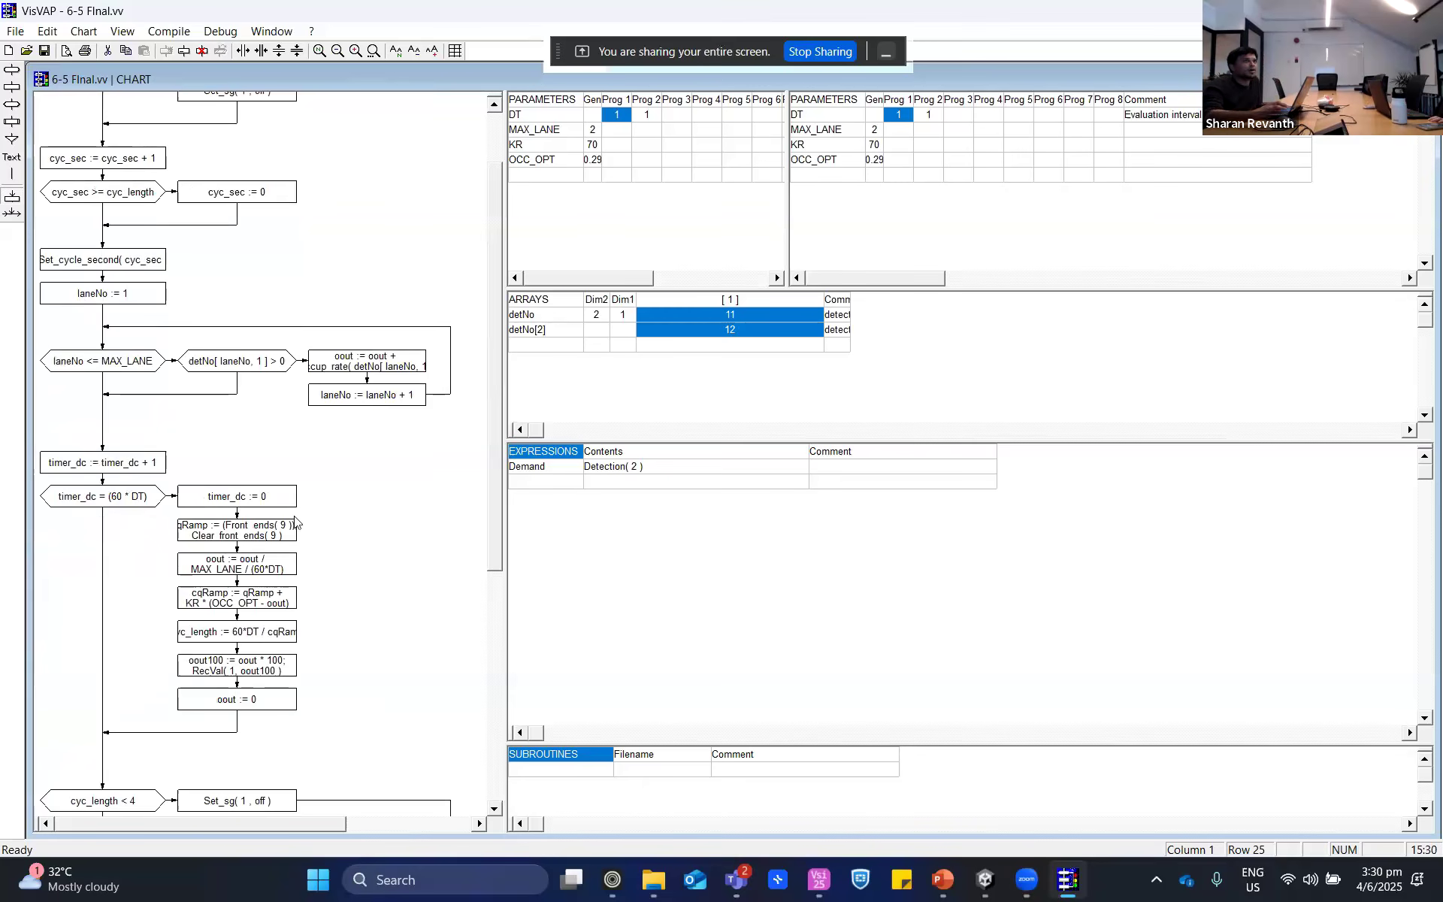
scroll(125, 441, "down", 5)
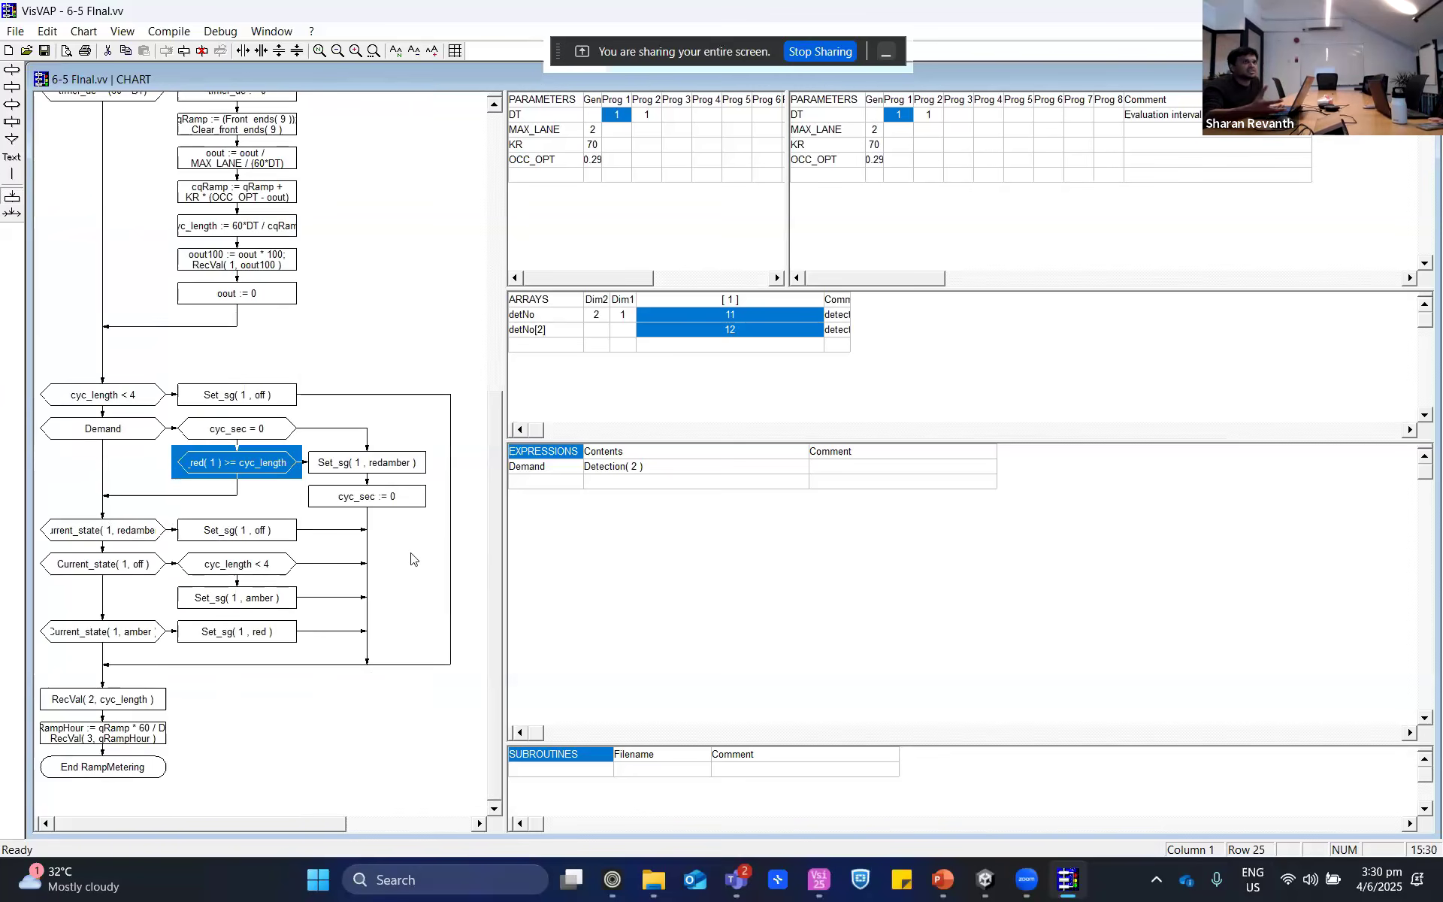
left_click(95, 709)
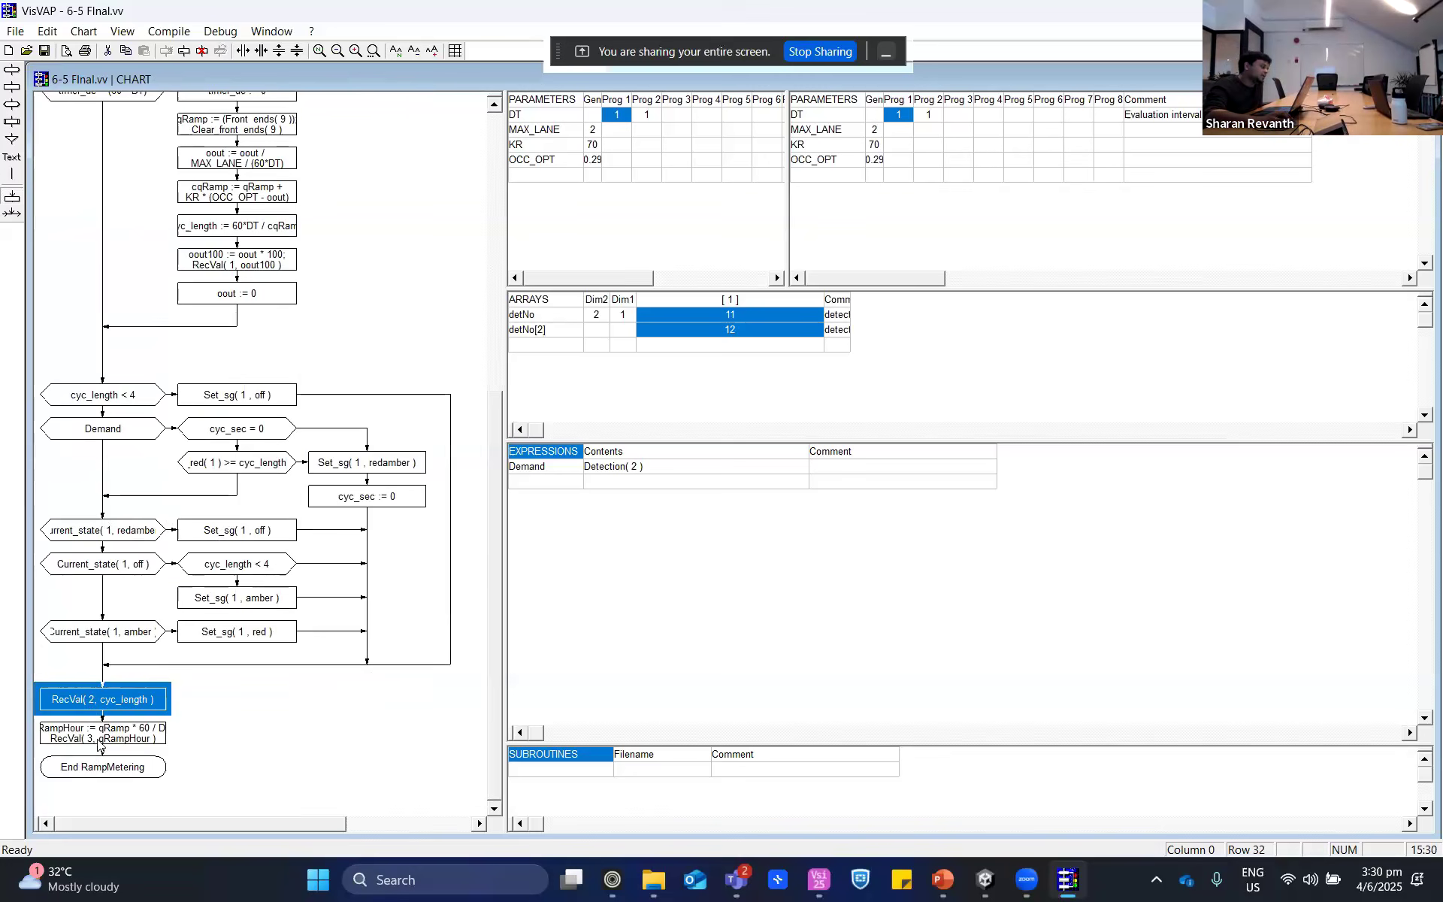
left_click(98, 743)
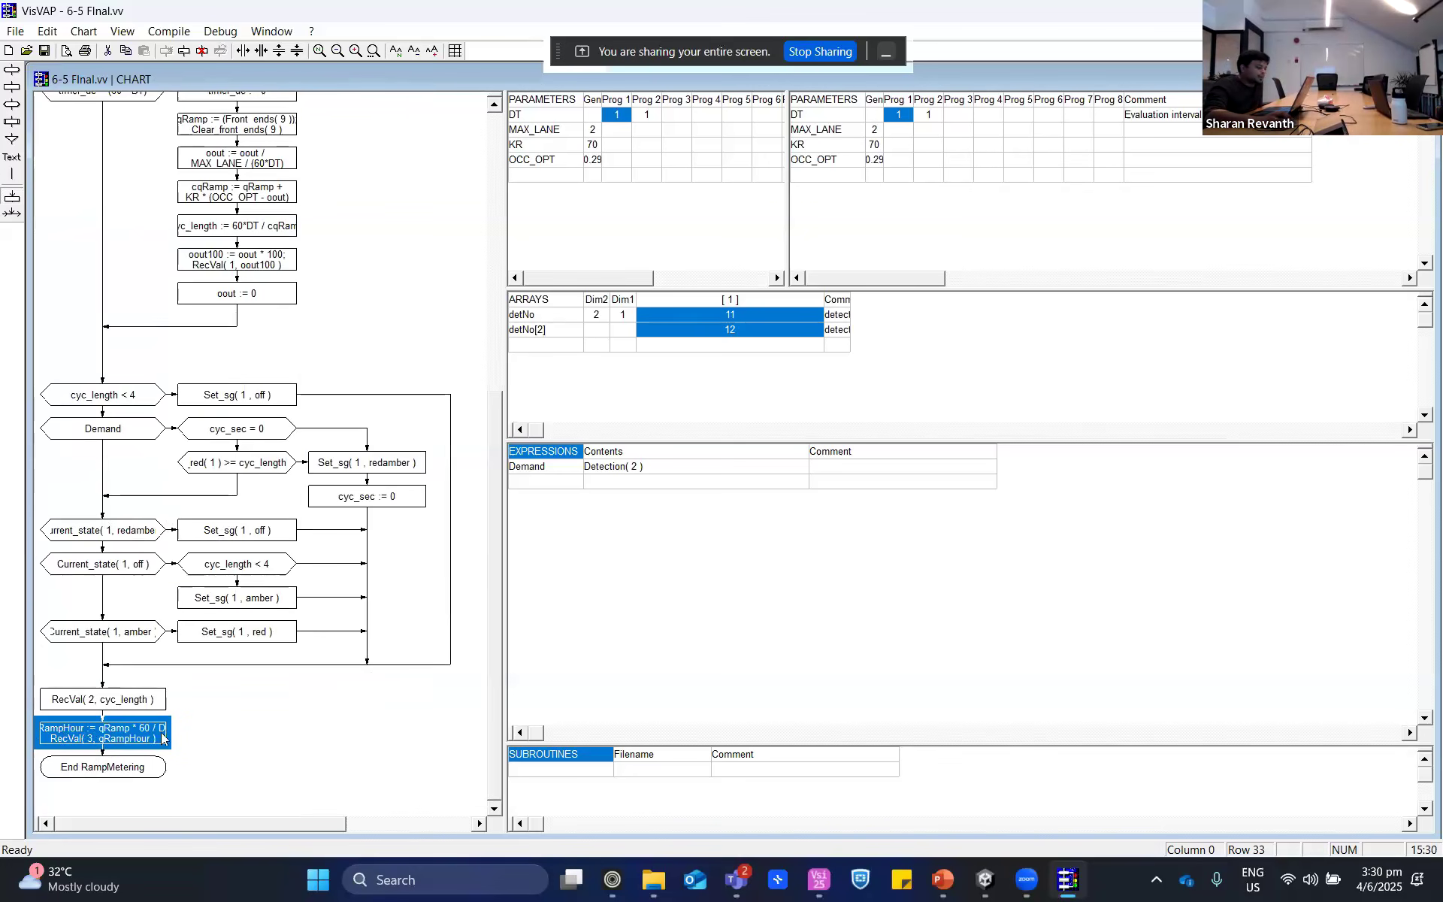
- Switch to Vissim and start the ramp metering simulation
left_click(819, 879)
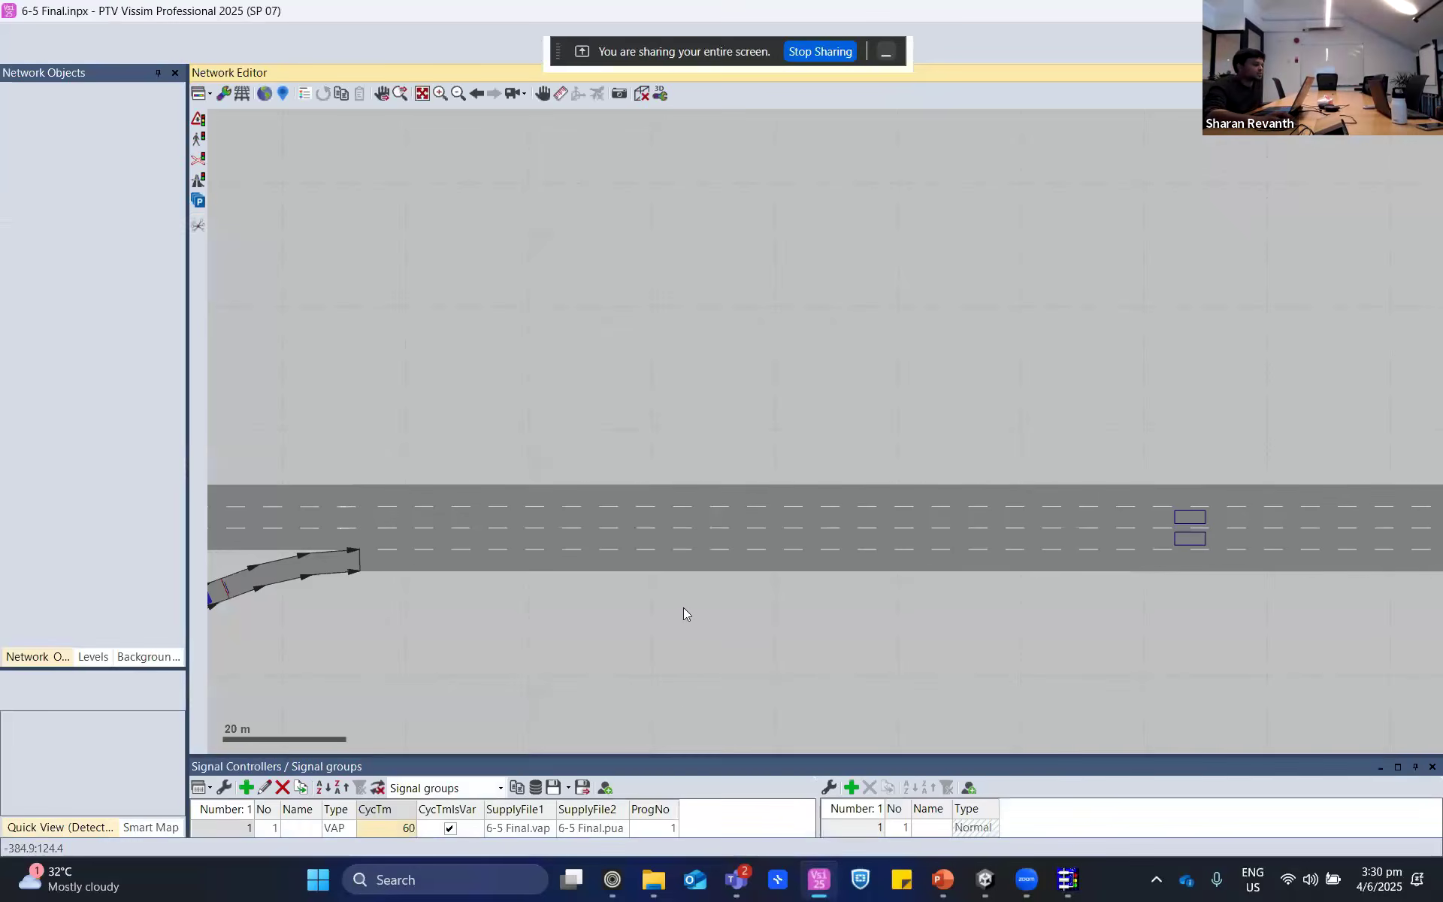
left_click(288, 52)
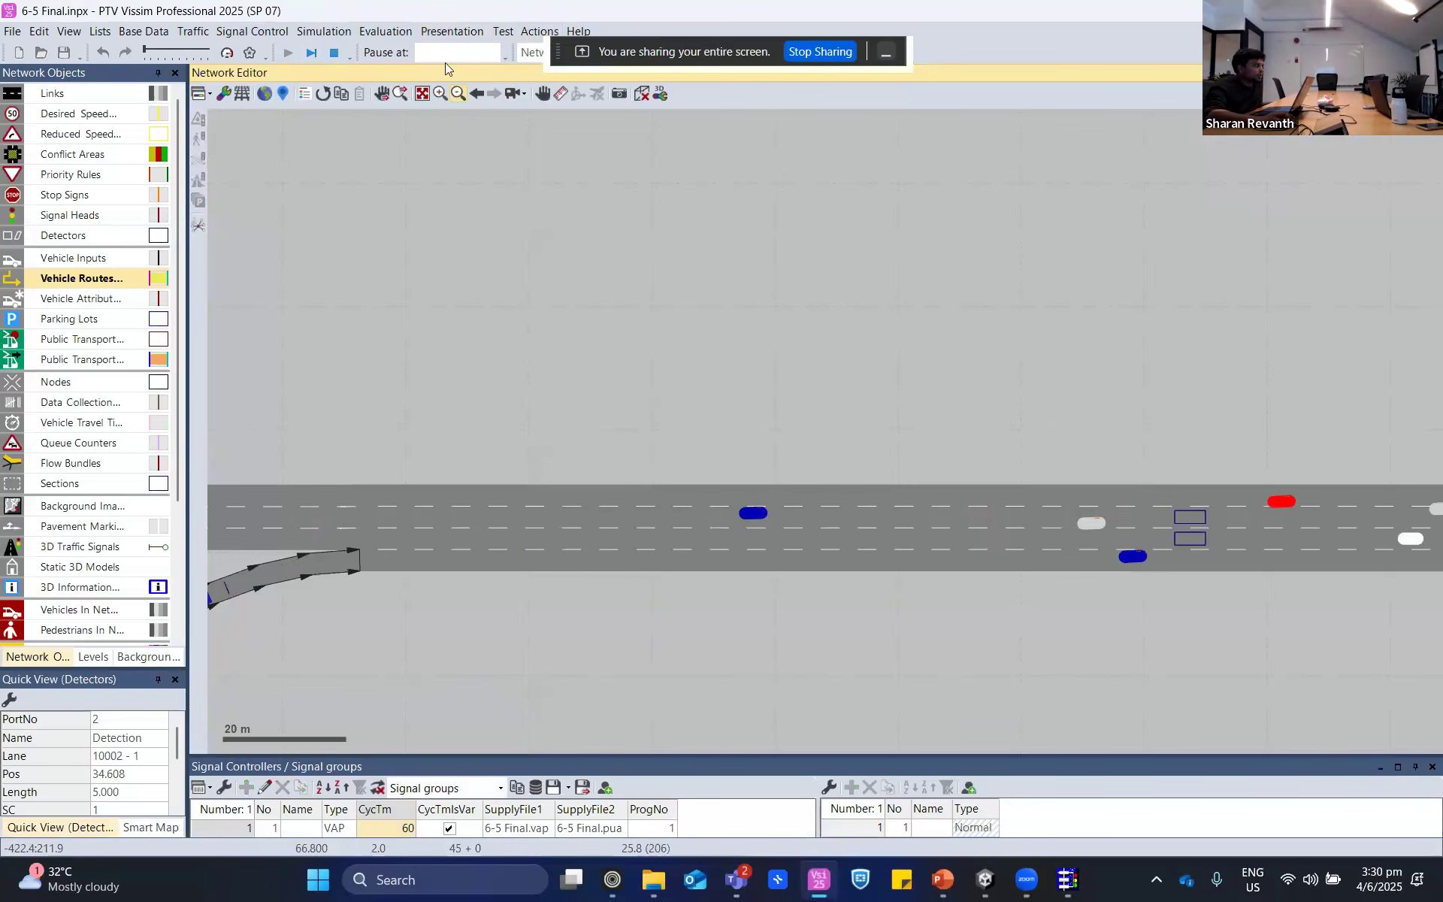
left_click(451, 31)
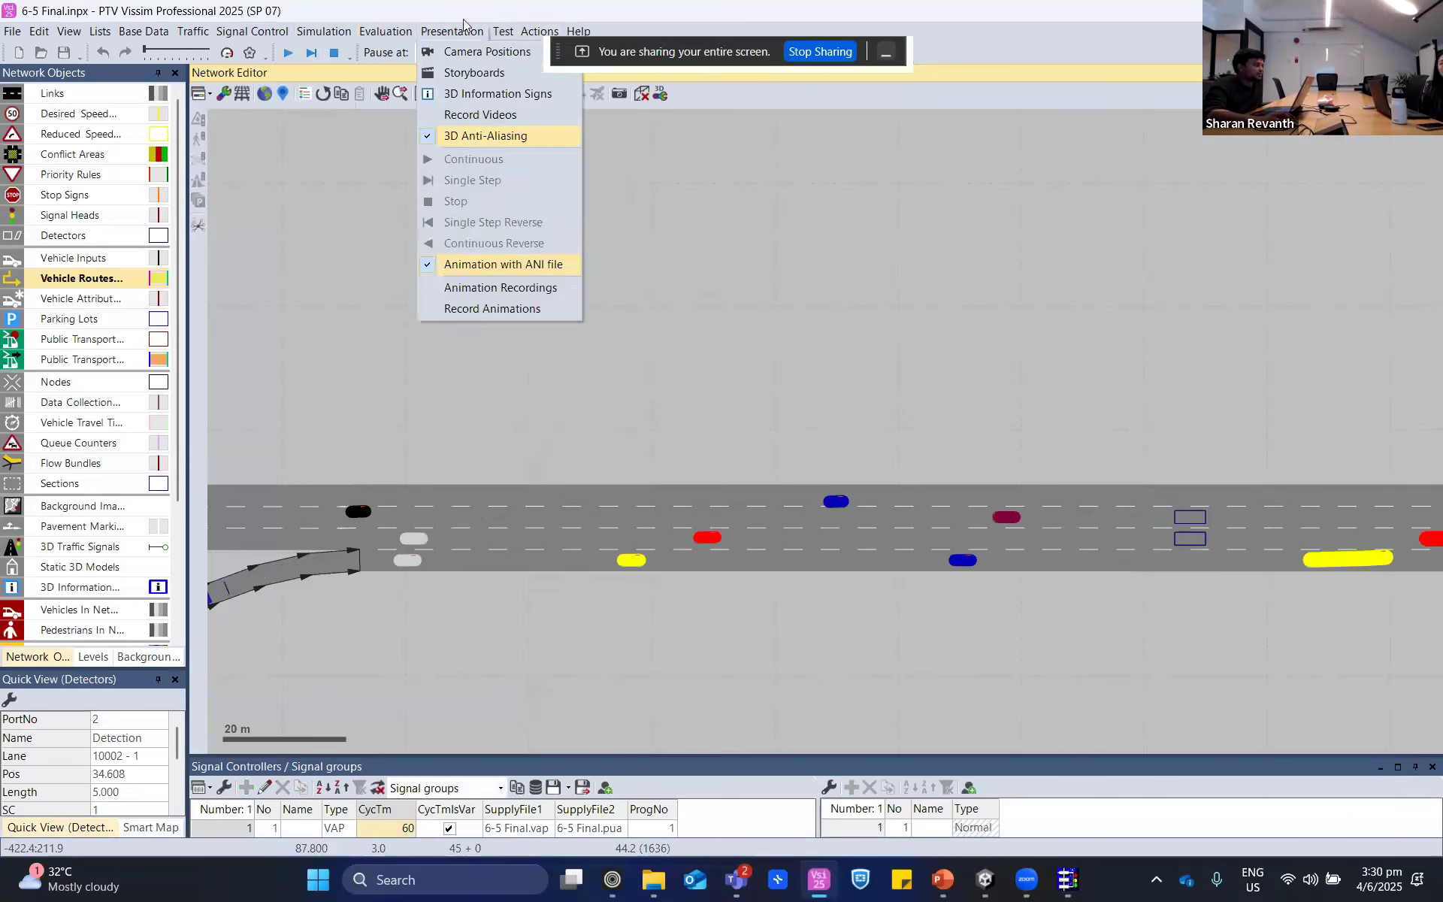
mouse_move(535, 31)
left_click(452, 31)
- Open the SC Detector Record window for signal controller 1 and dock it beside the network editor with an adjusted width
mouse_move(386, 35)
mouse_move(405, 120)
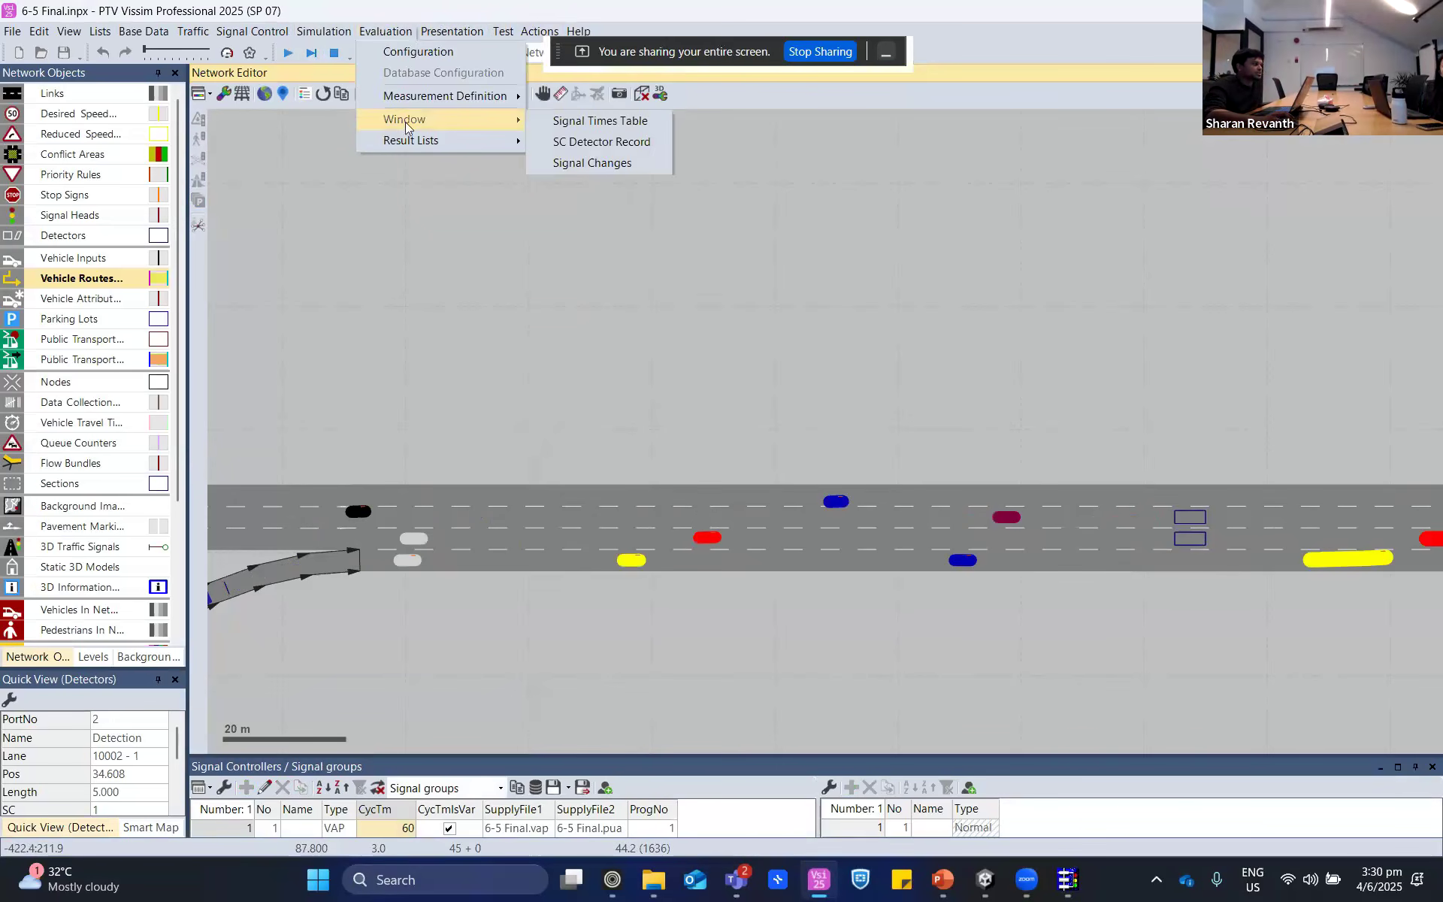
left_click(563, 142)
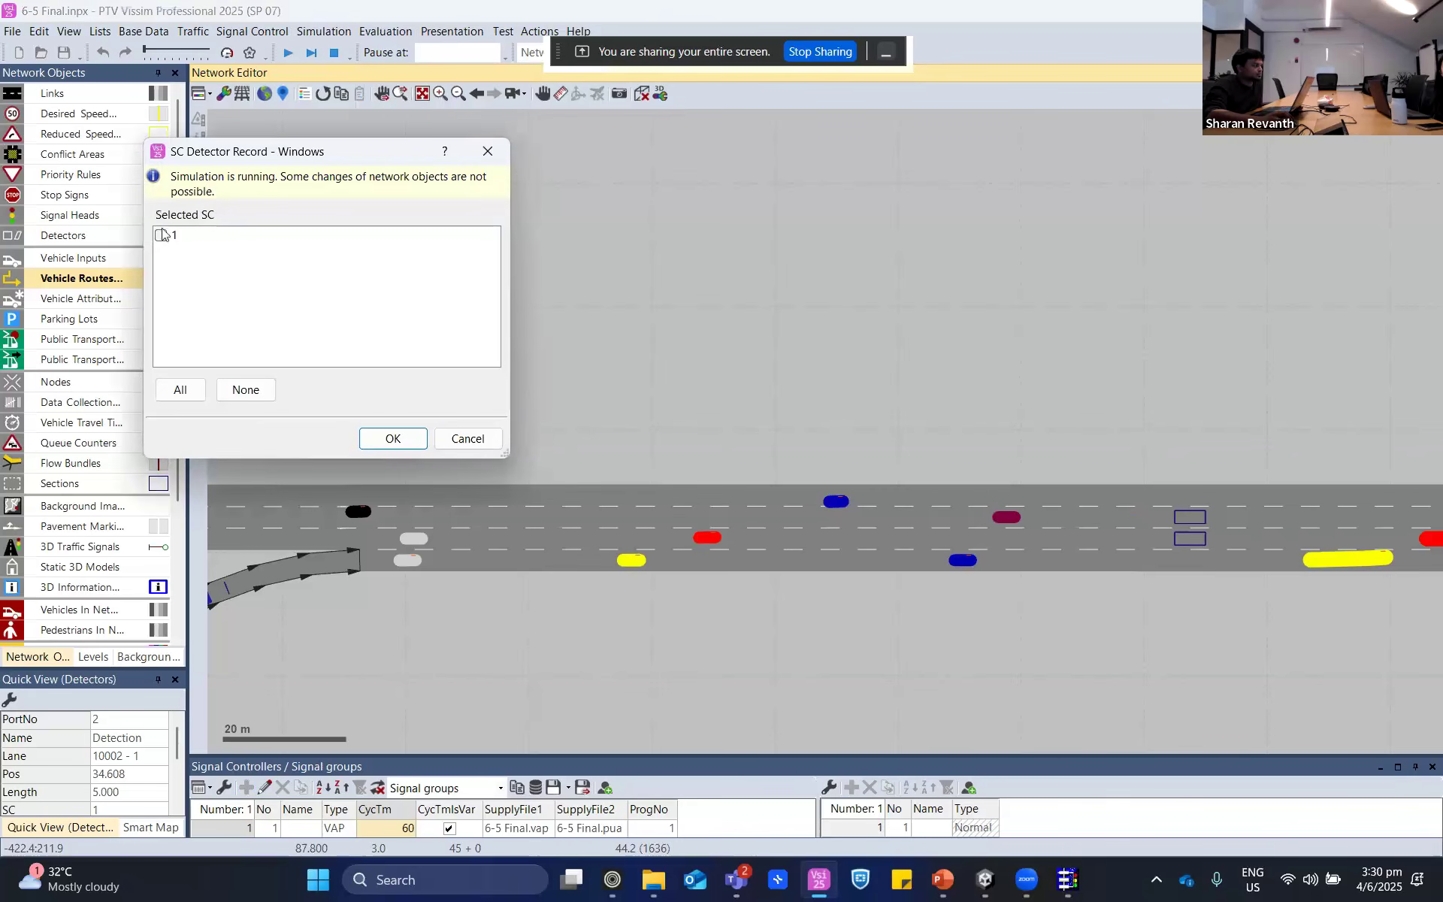
left_click(162, 234)
left_click(391, 439)
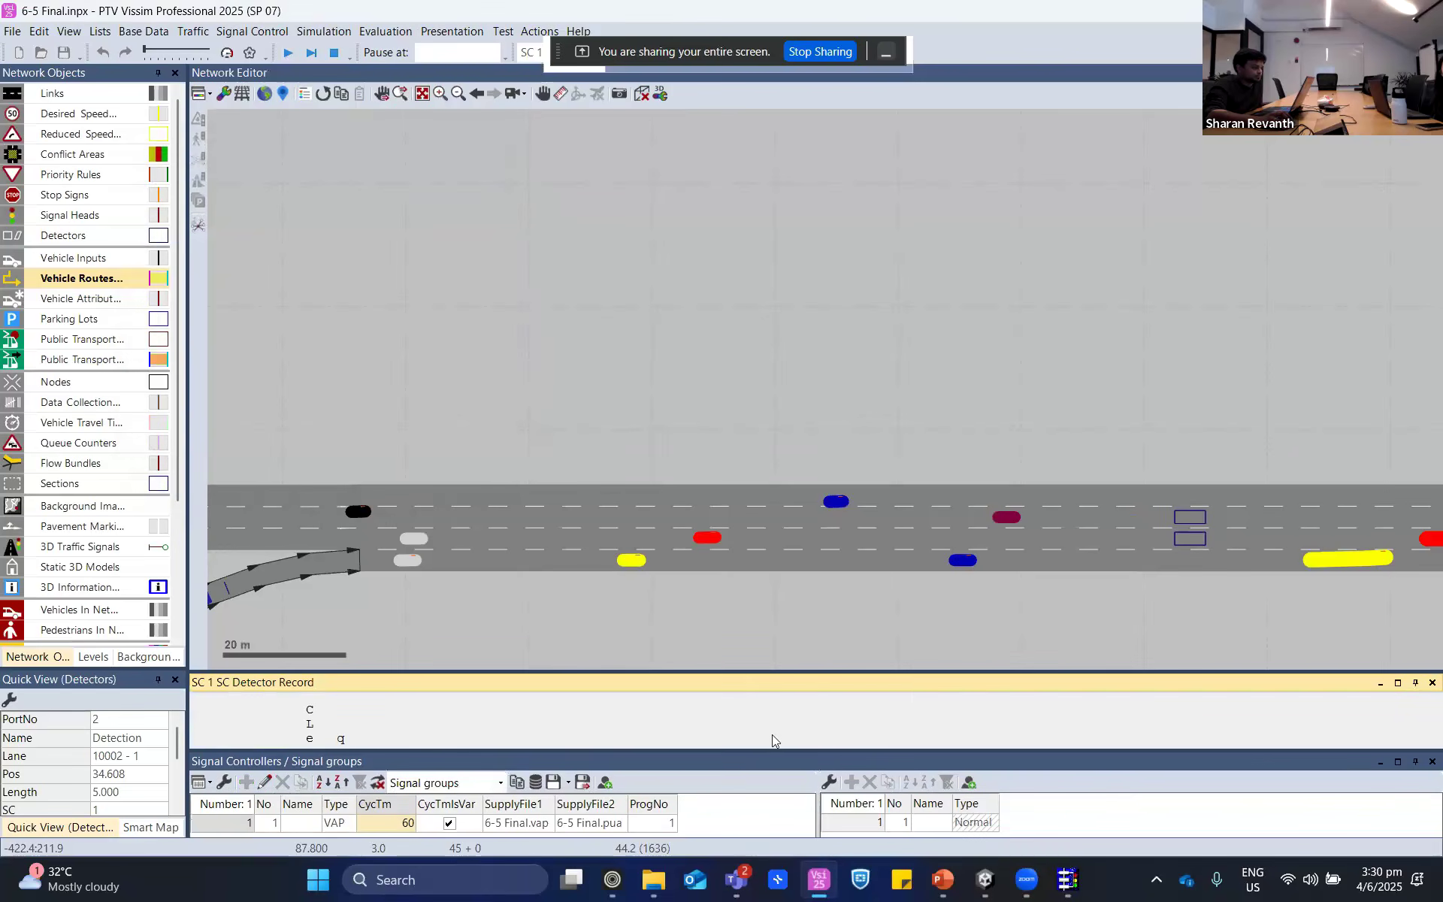
left_click_drag(806, 689, 1419, 458)
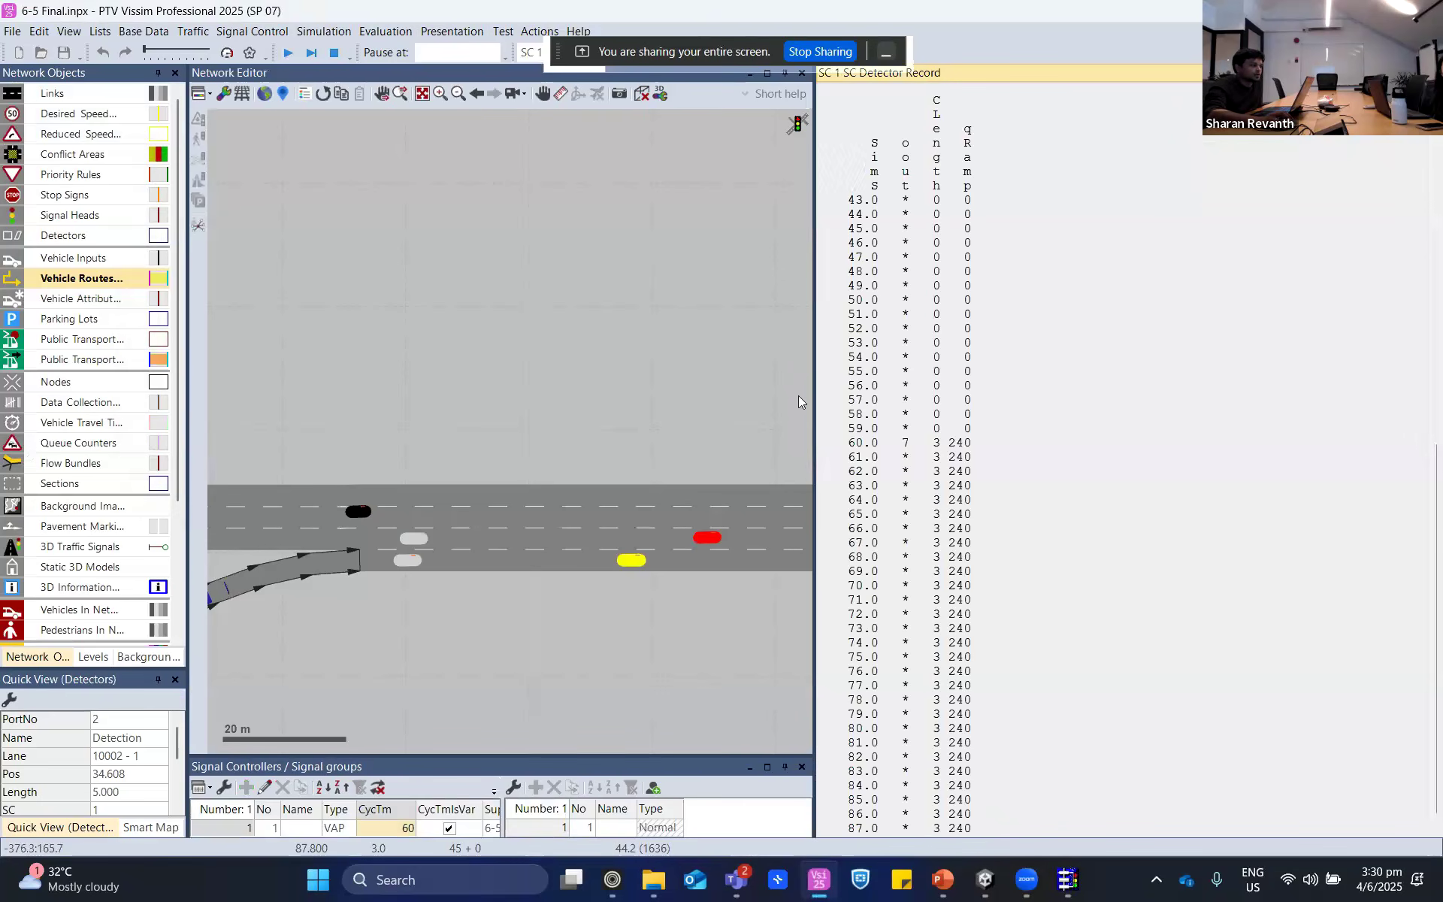
left_click_drag(939, 404, 966, 406)
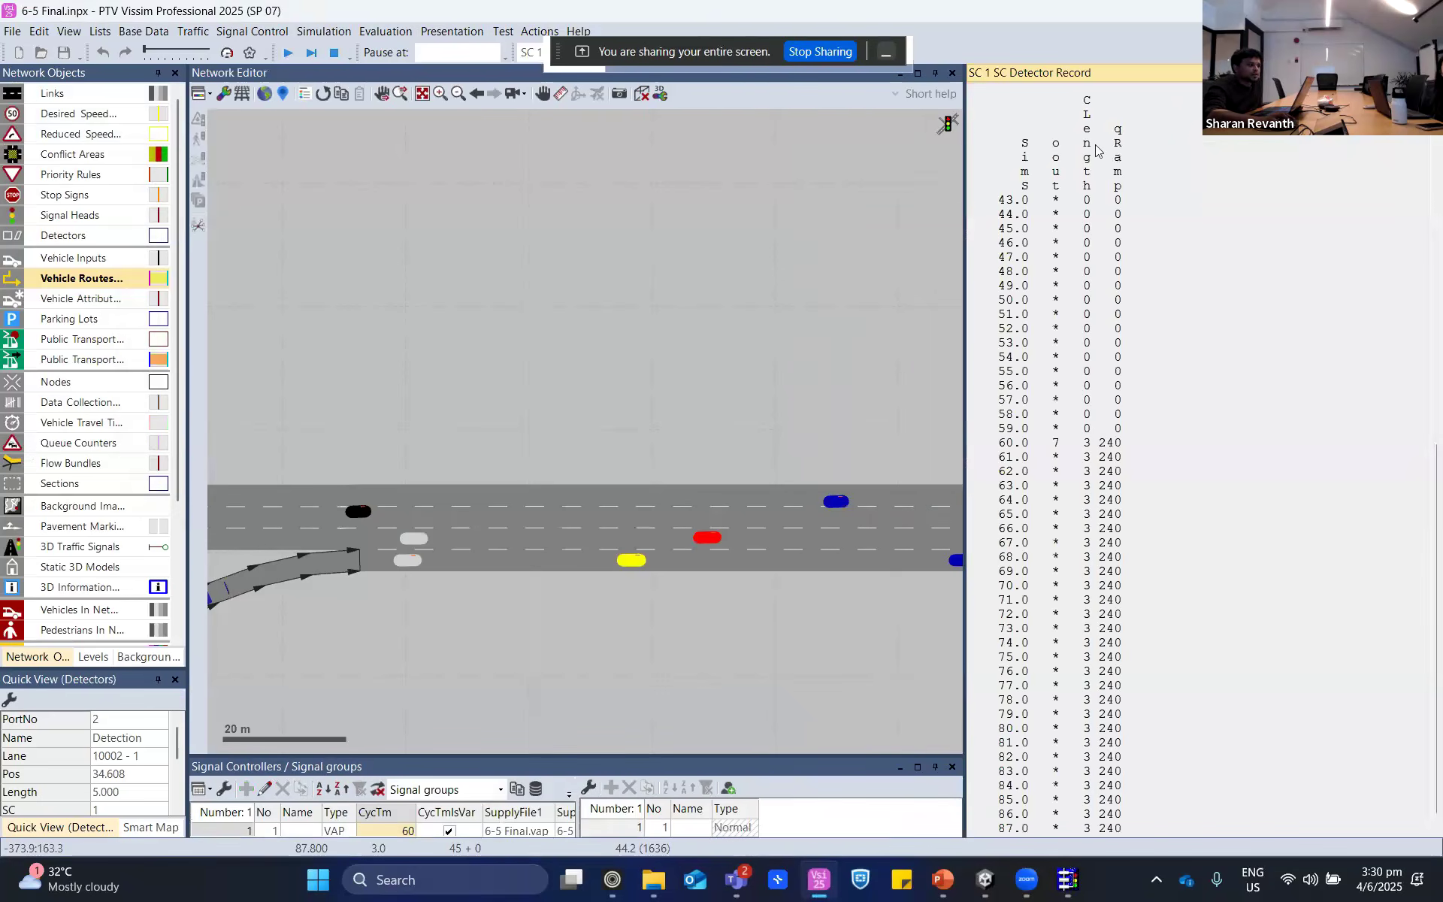
- Switch to VisVAP and match the three RecVal statements for oout100, cyc_length and qRampHour to the detector record columns
left_click(1073, 884)
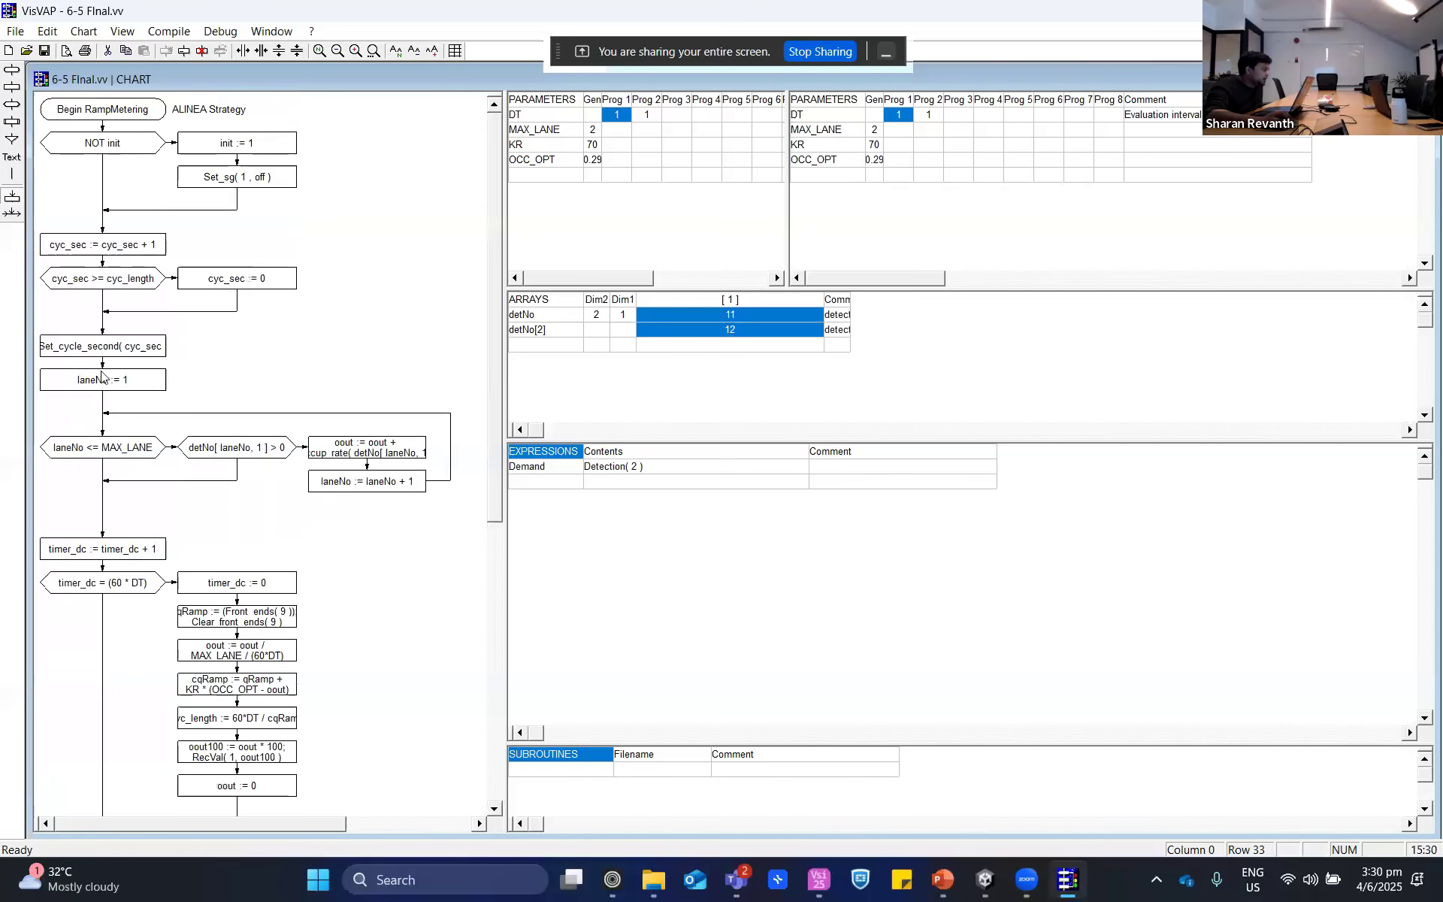
left_click(219, 759)
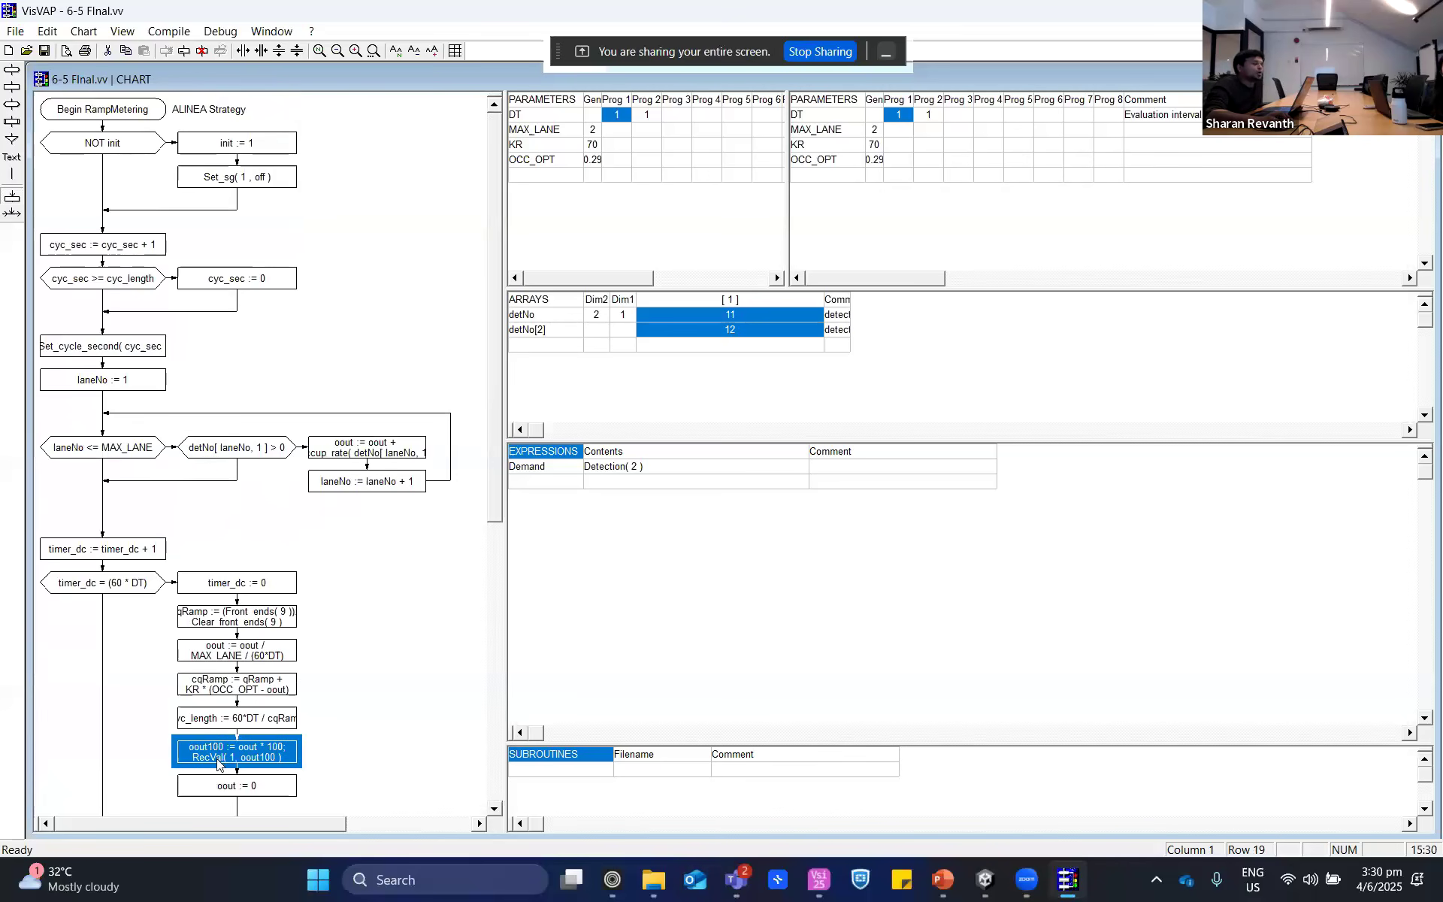
scroll(217, 765, "down", 3)
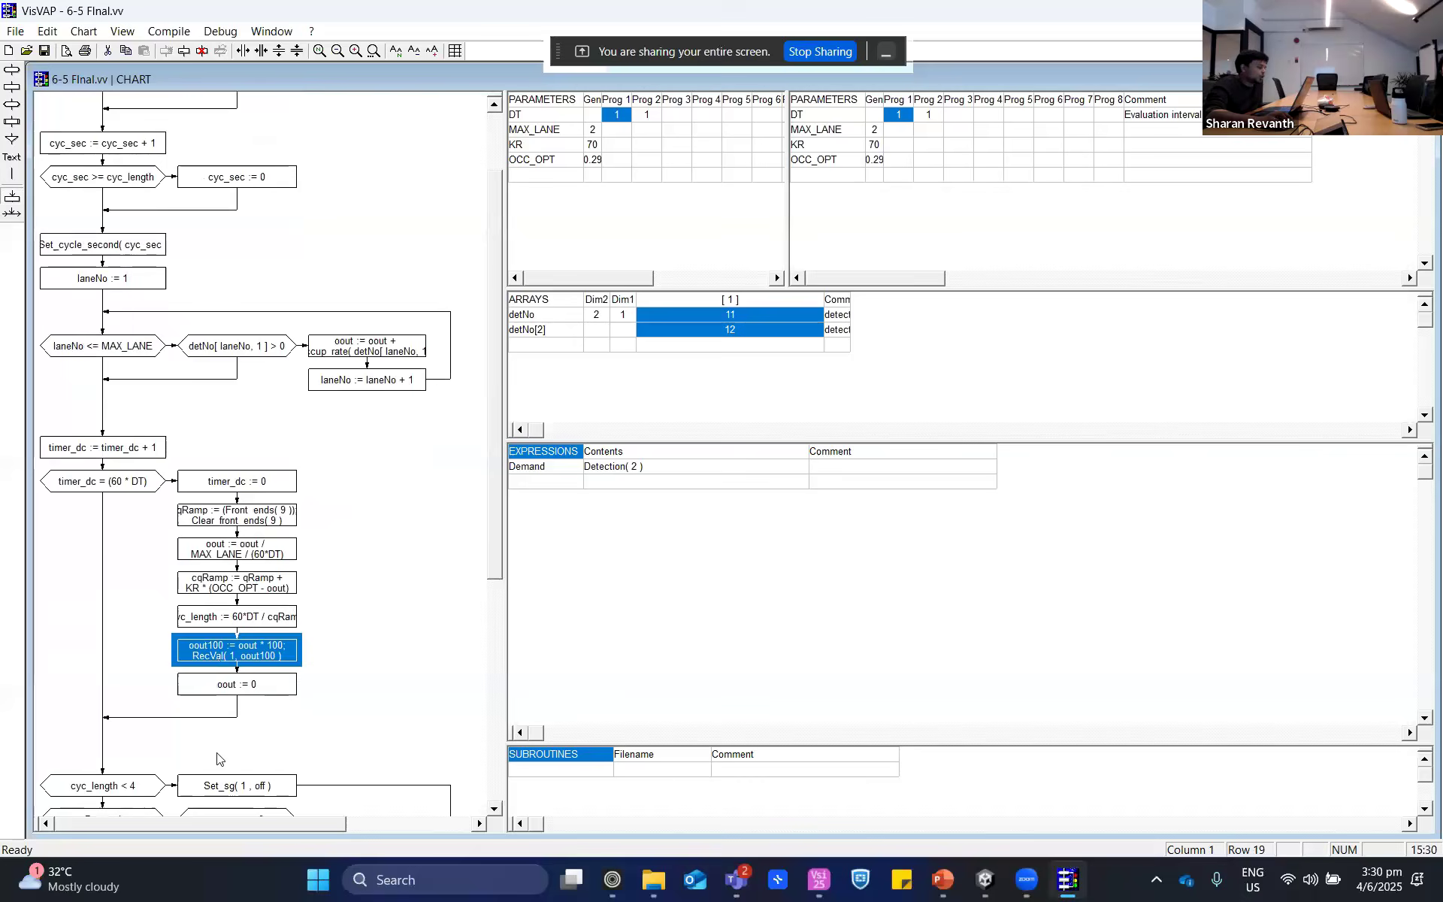
scroll(272, 713, "down", 10)
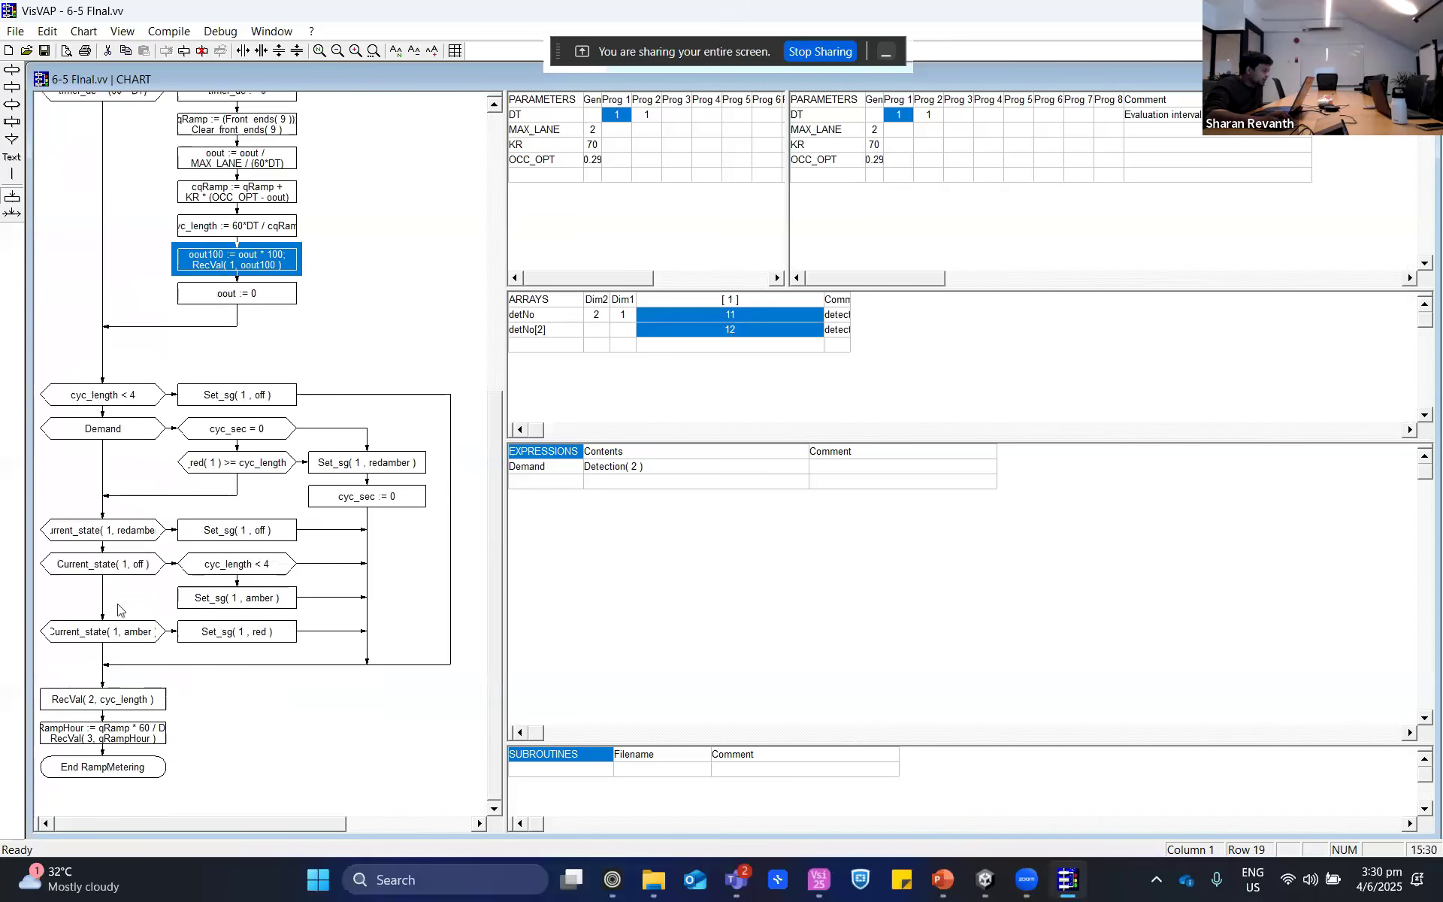
left_click(126, 707)
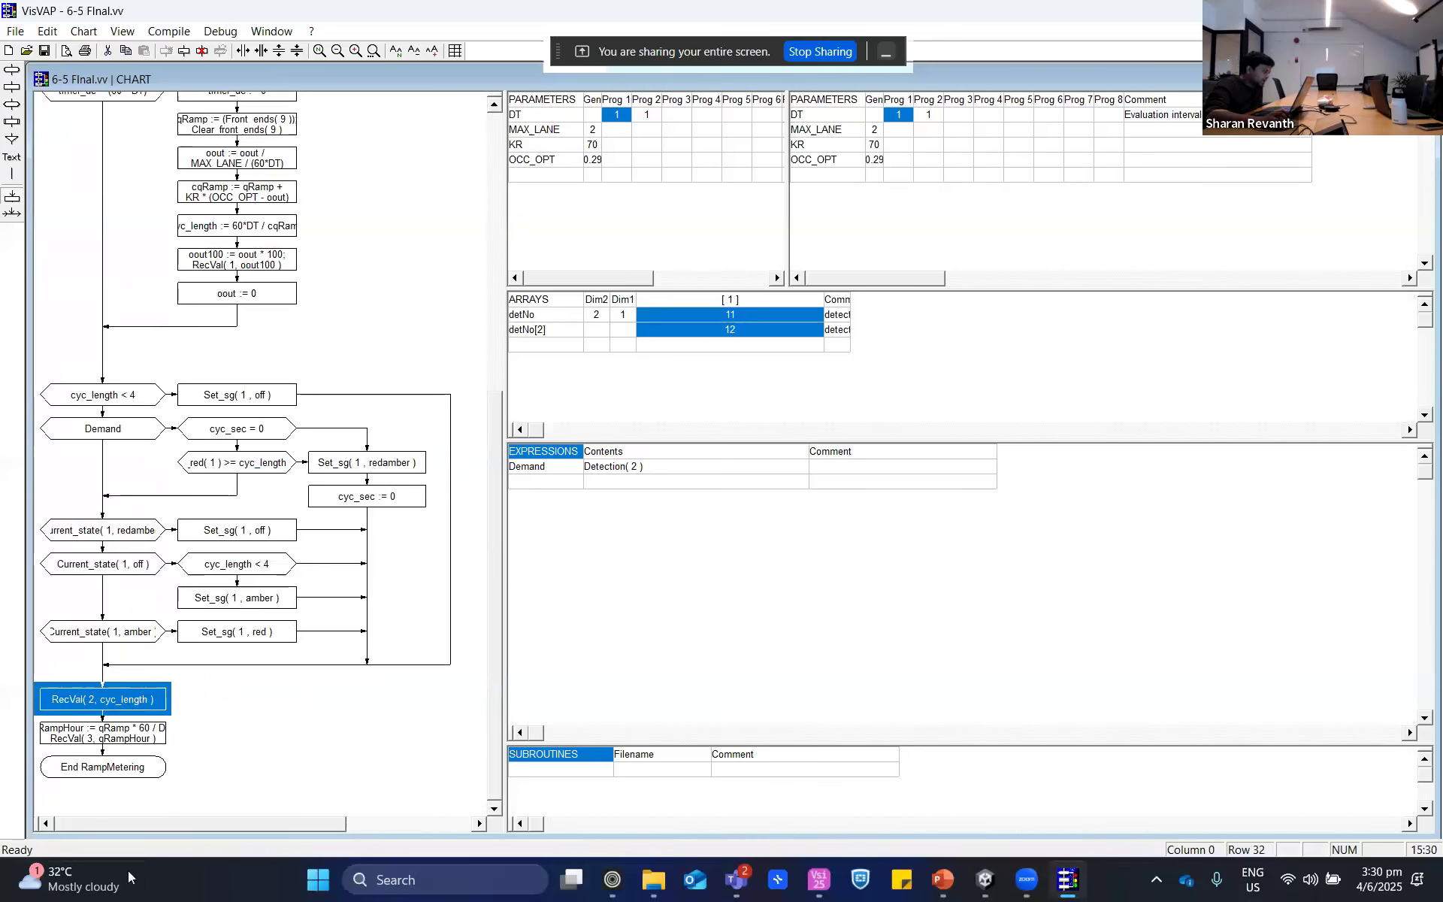
left_click(89, 738)
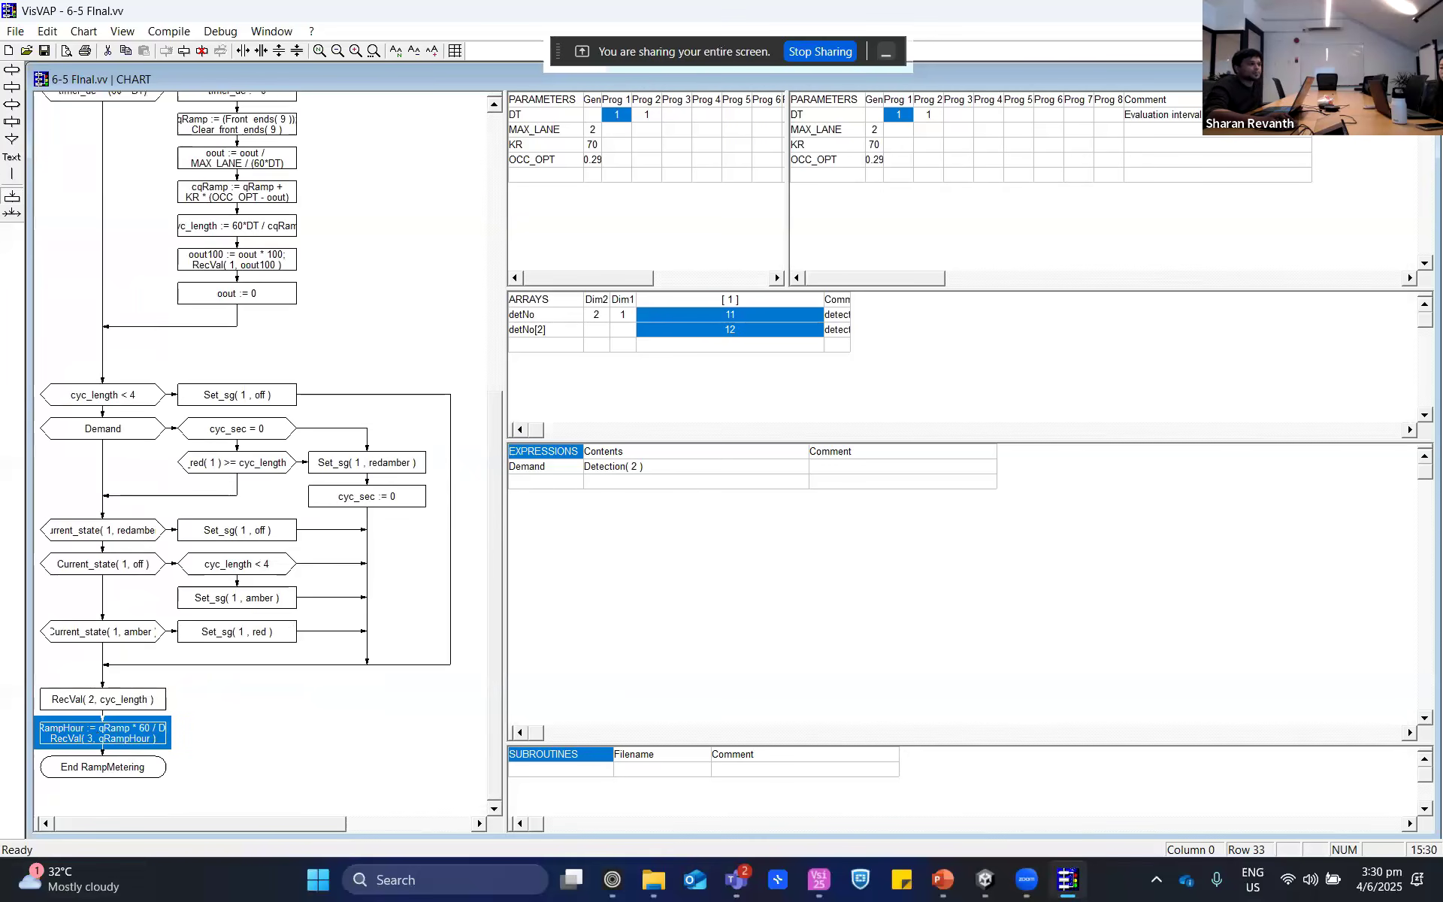
- Return to Vissim, resume the simulation and fast-forward it in Quick Mode before restoring the vehicle display
key("alt+Tab")
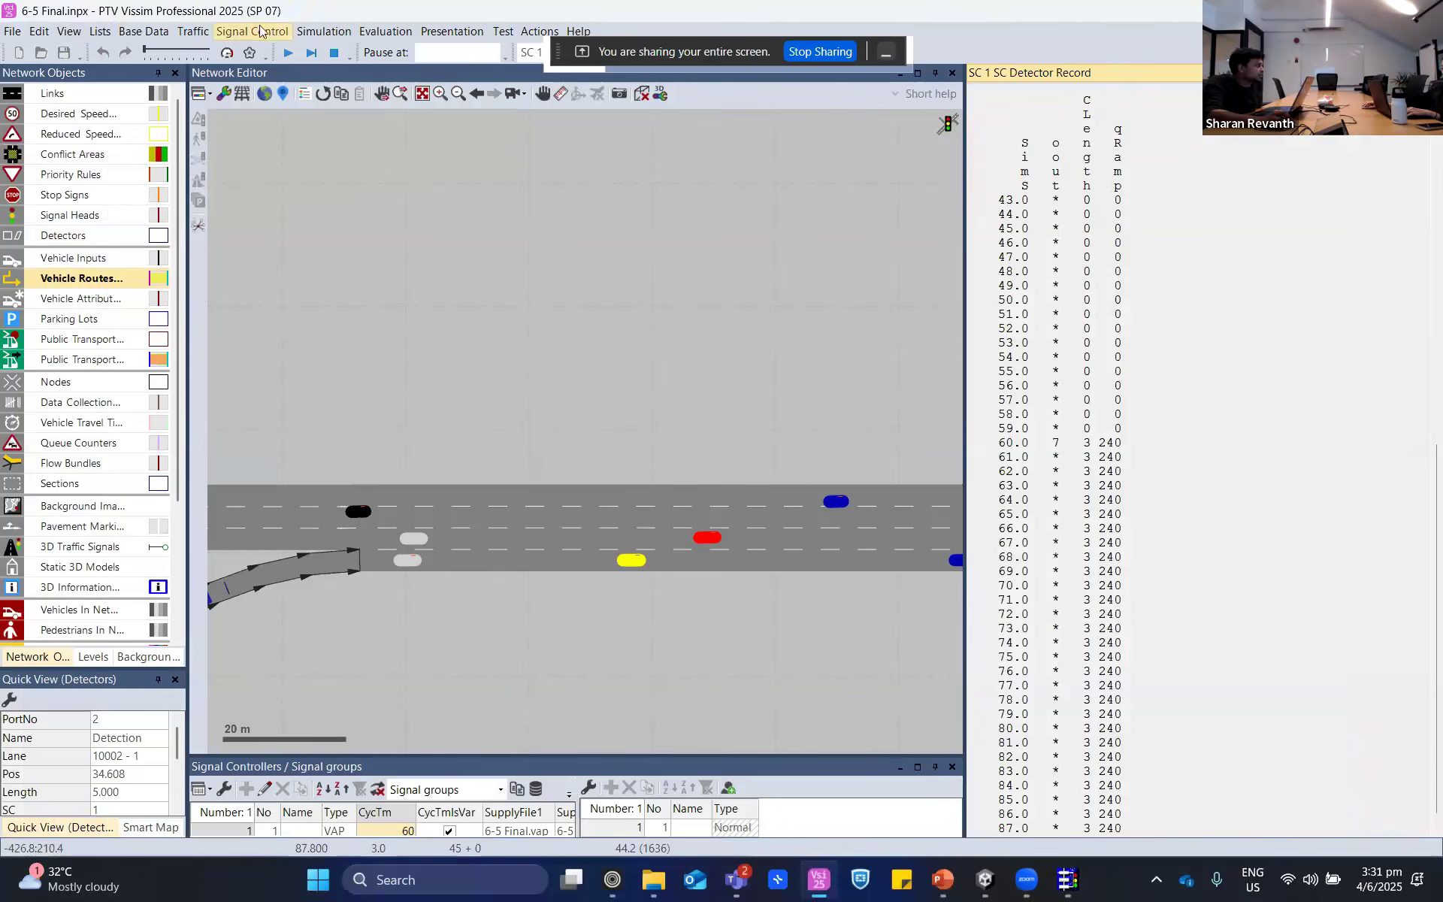
left_click(288, 51)
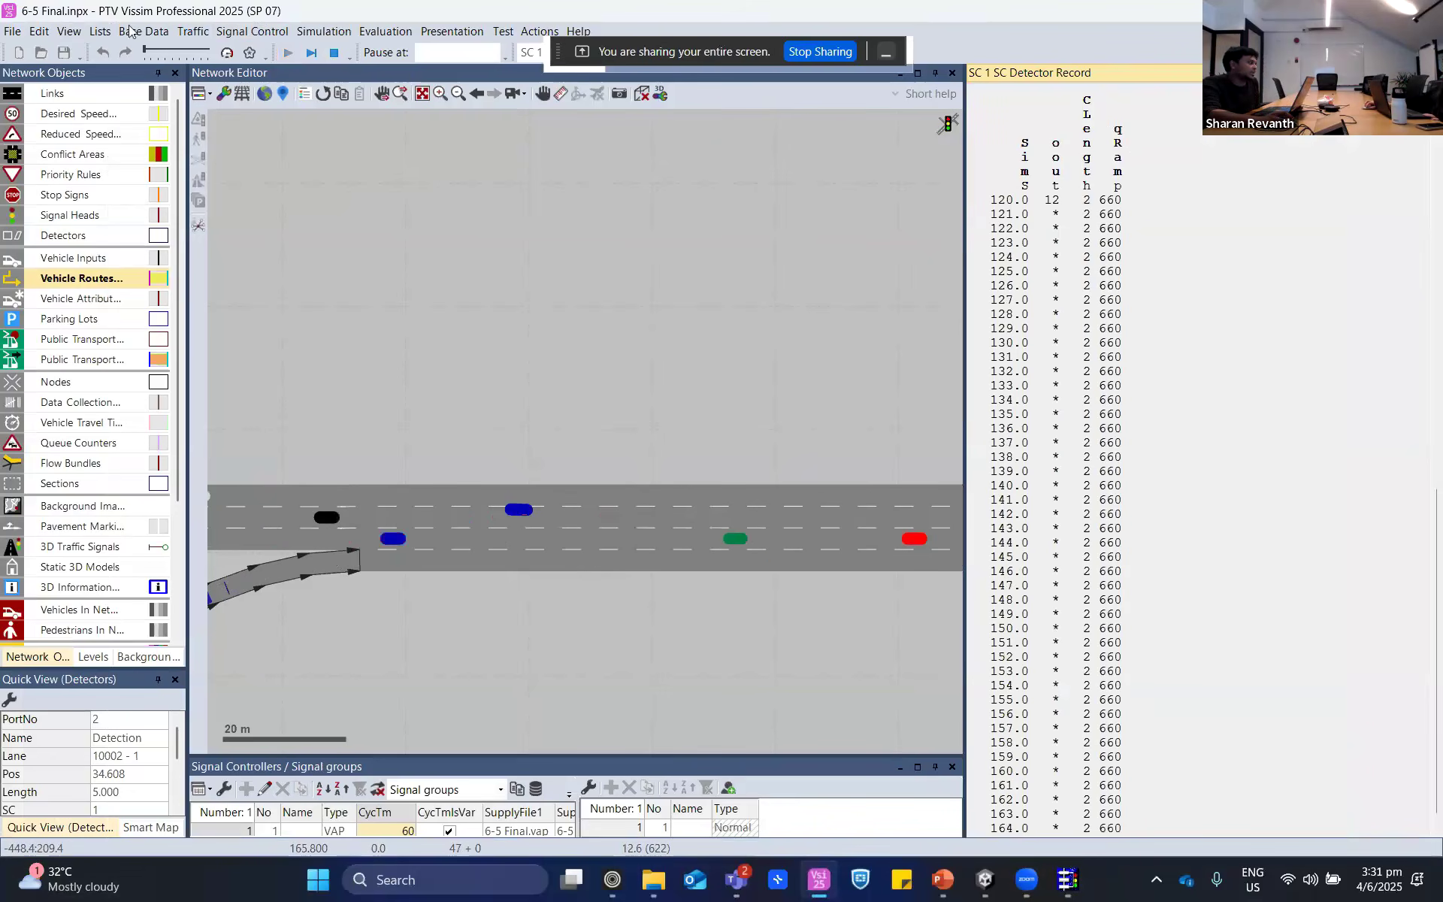
left_click(226, 53)
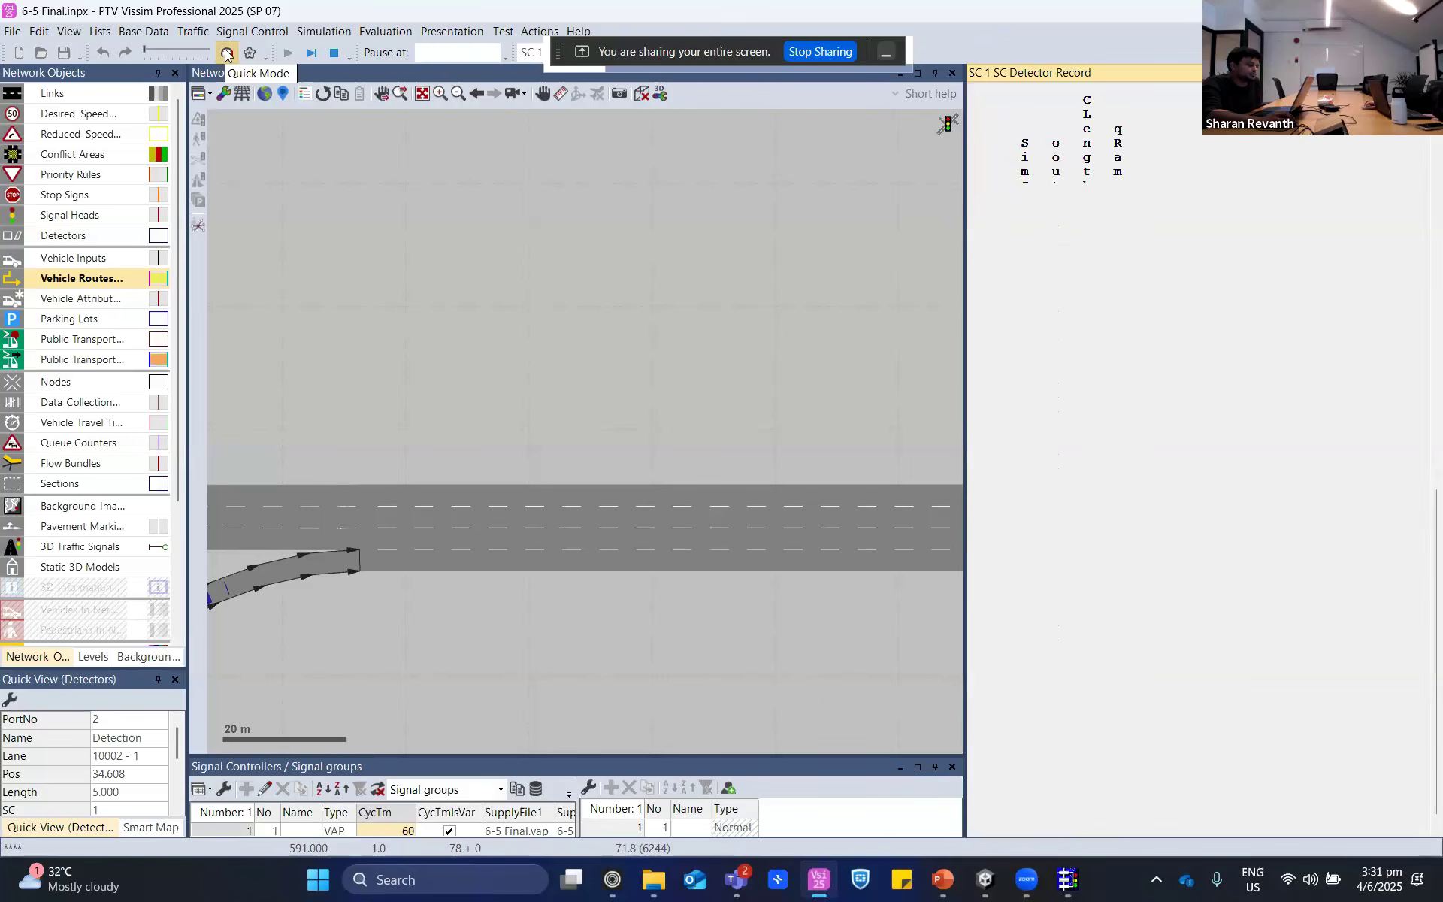
left_click(226, 53)
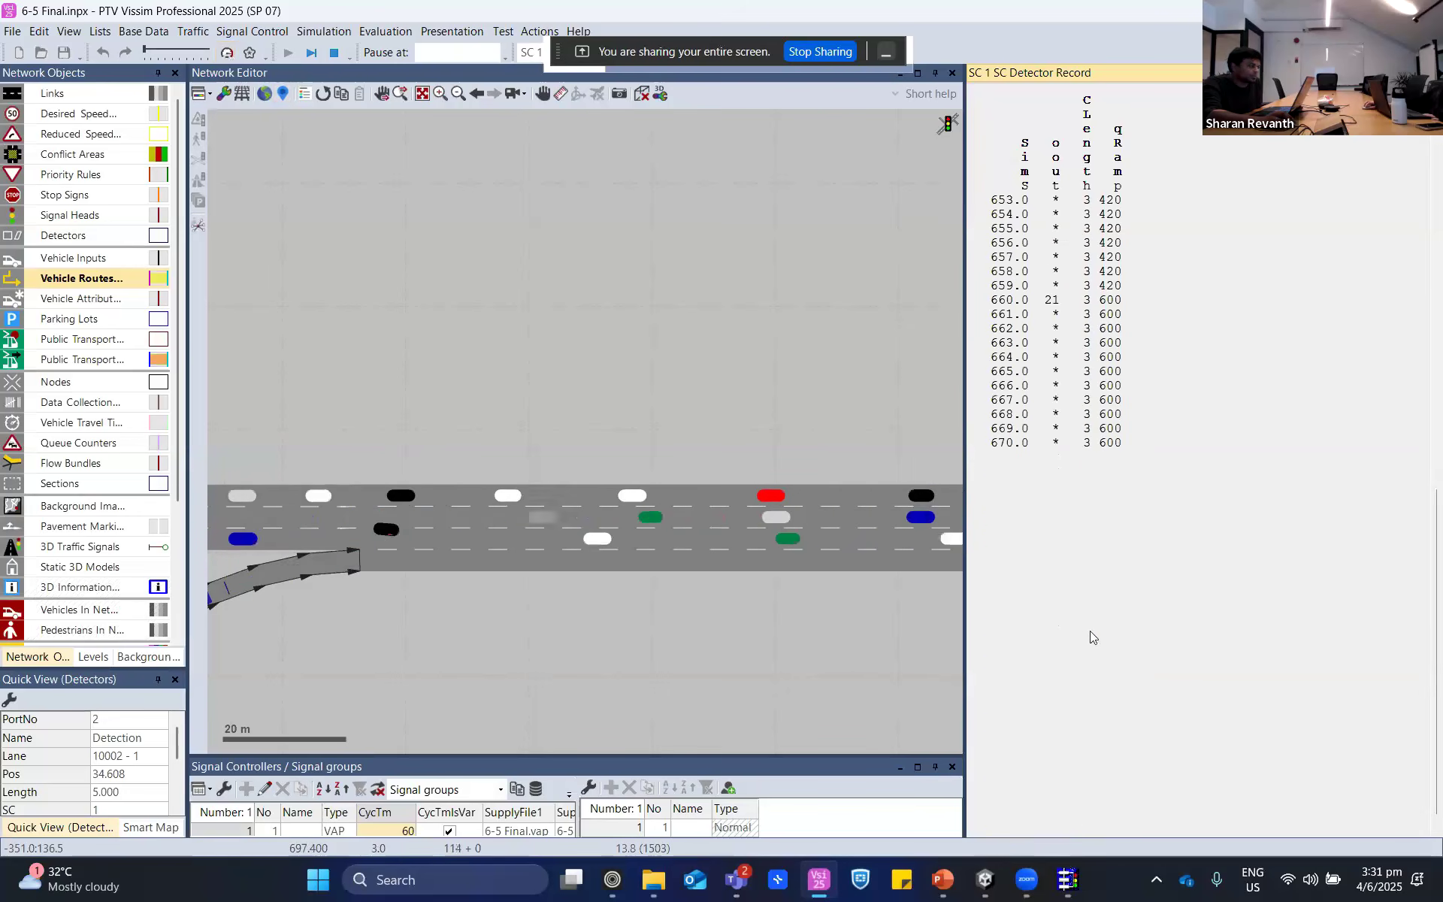
- Locate the on-ramp merge and select signal head 1 to watch its operation alongside the detector record
scroll(567, 685, "down", 2)
left_click_drag(662, 681, 731, 599)
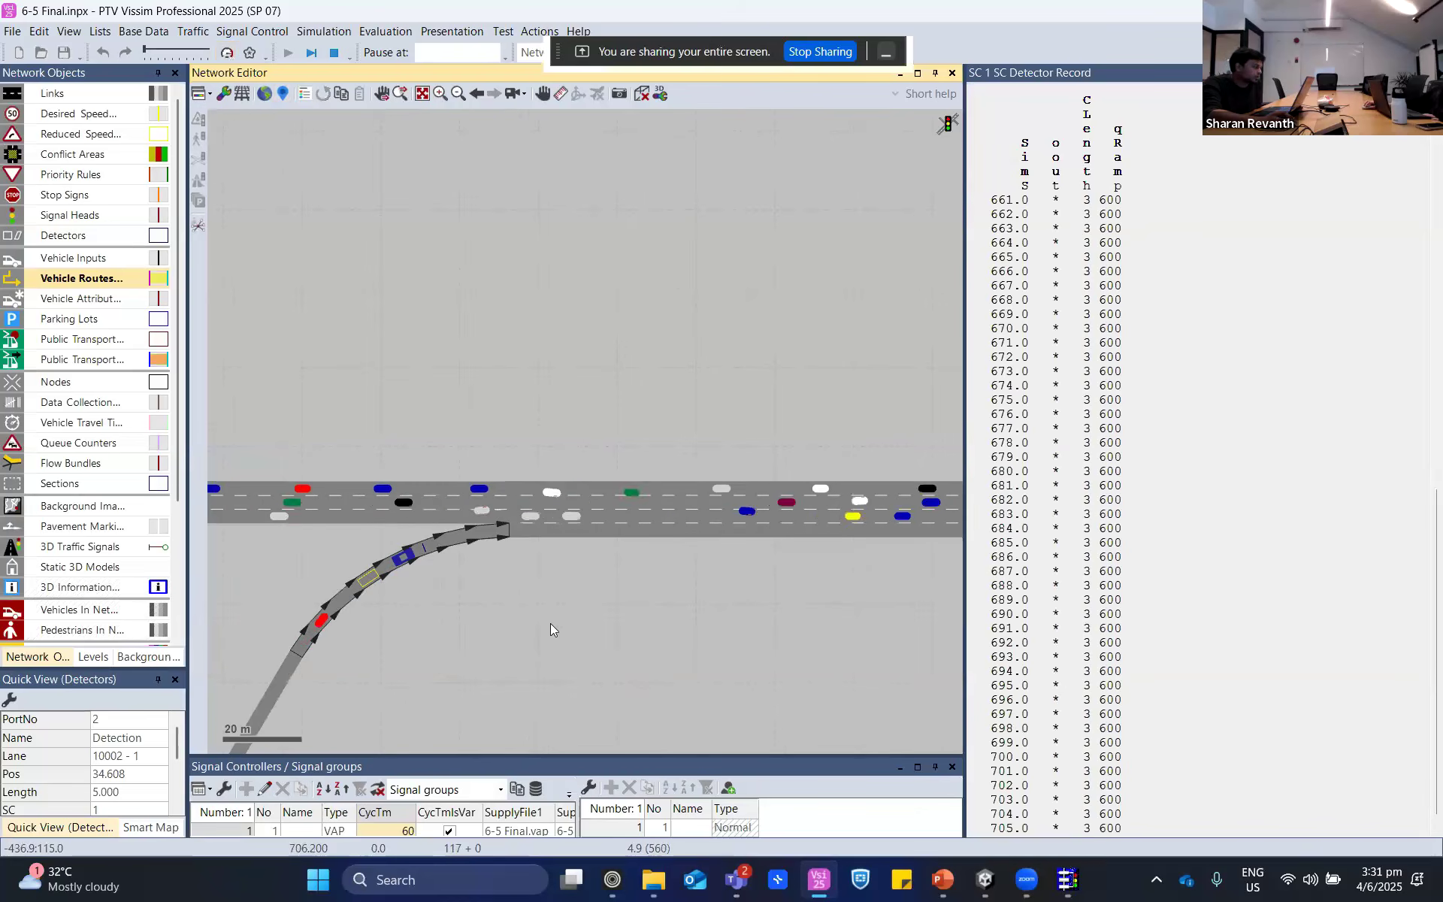
left_click(496, 602)
scroll(433, 553, "up", 2)
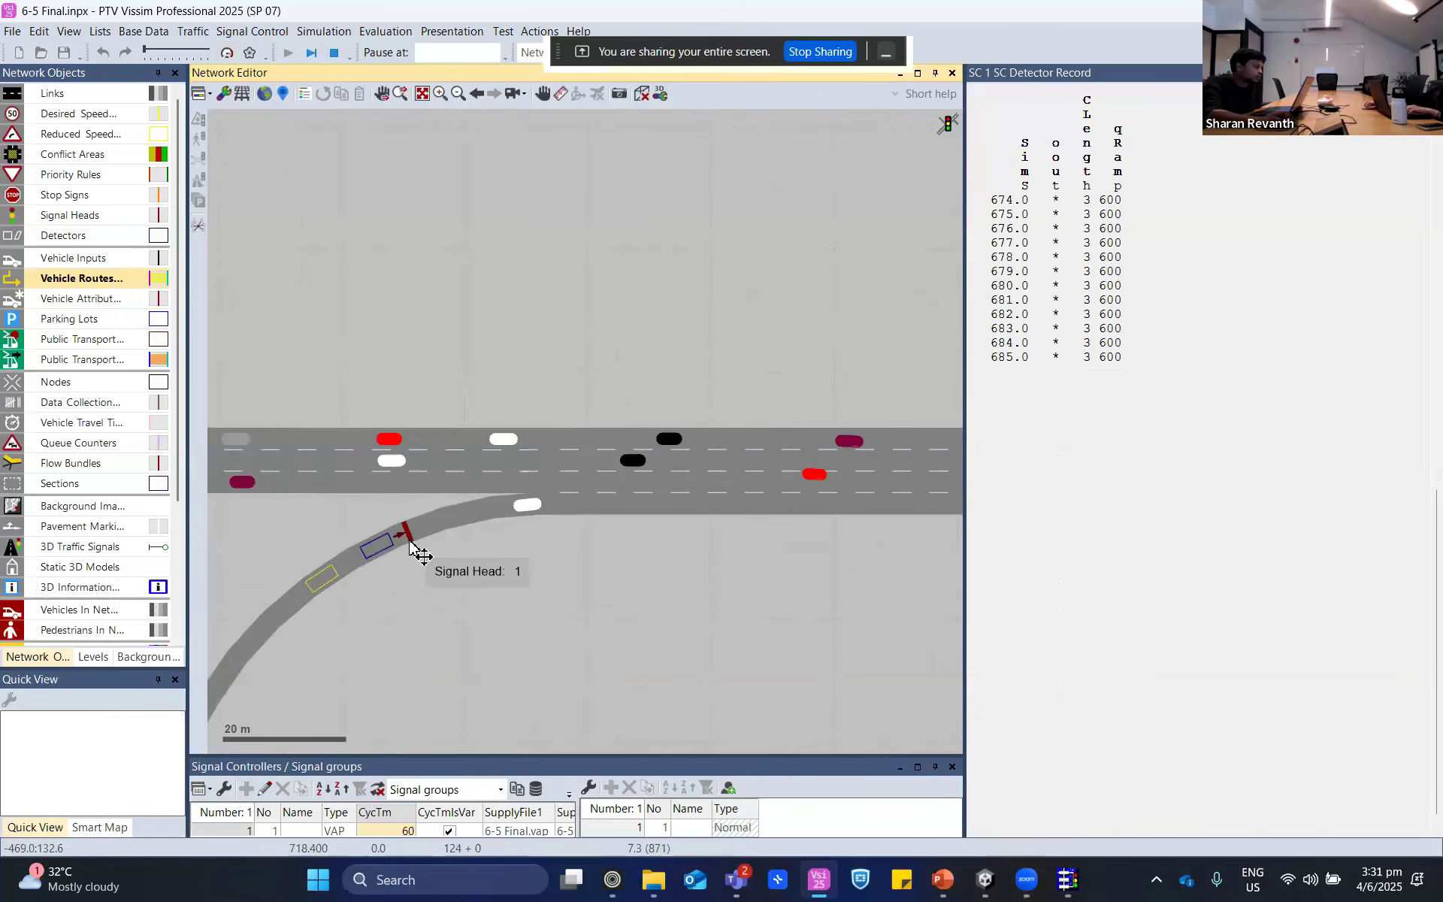
left_click(412, 536)
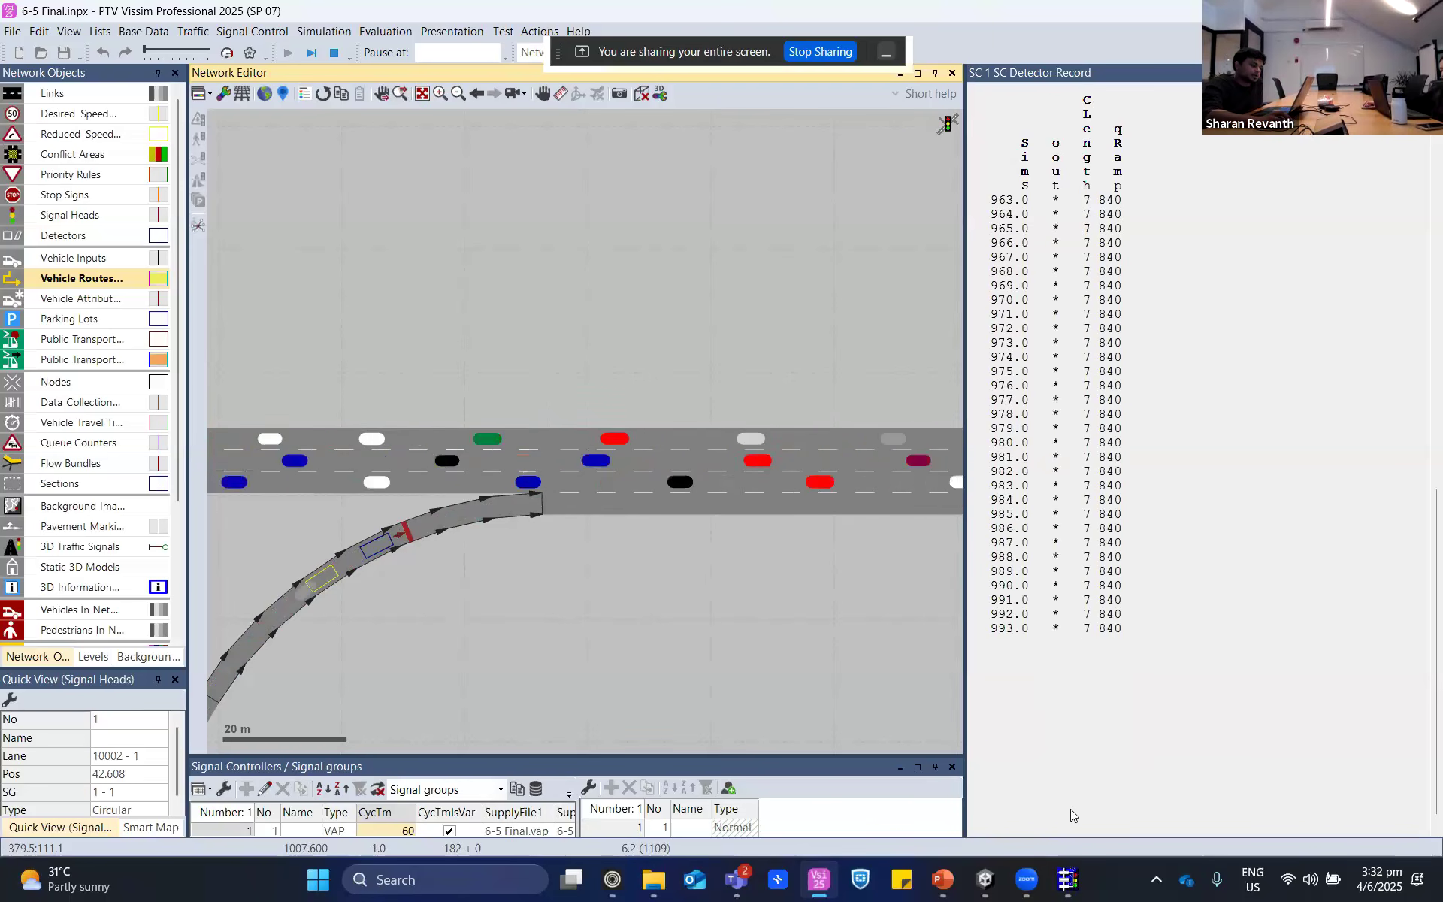
- Watch signal head 1 on the on-ramp and the mainline traffic against the detector record, and stop the simulation
left_click(480, 561)
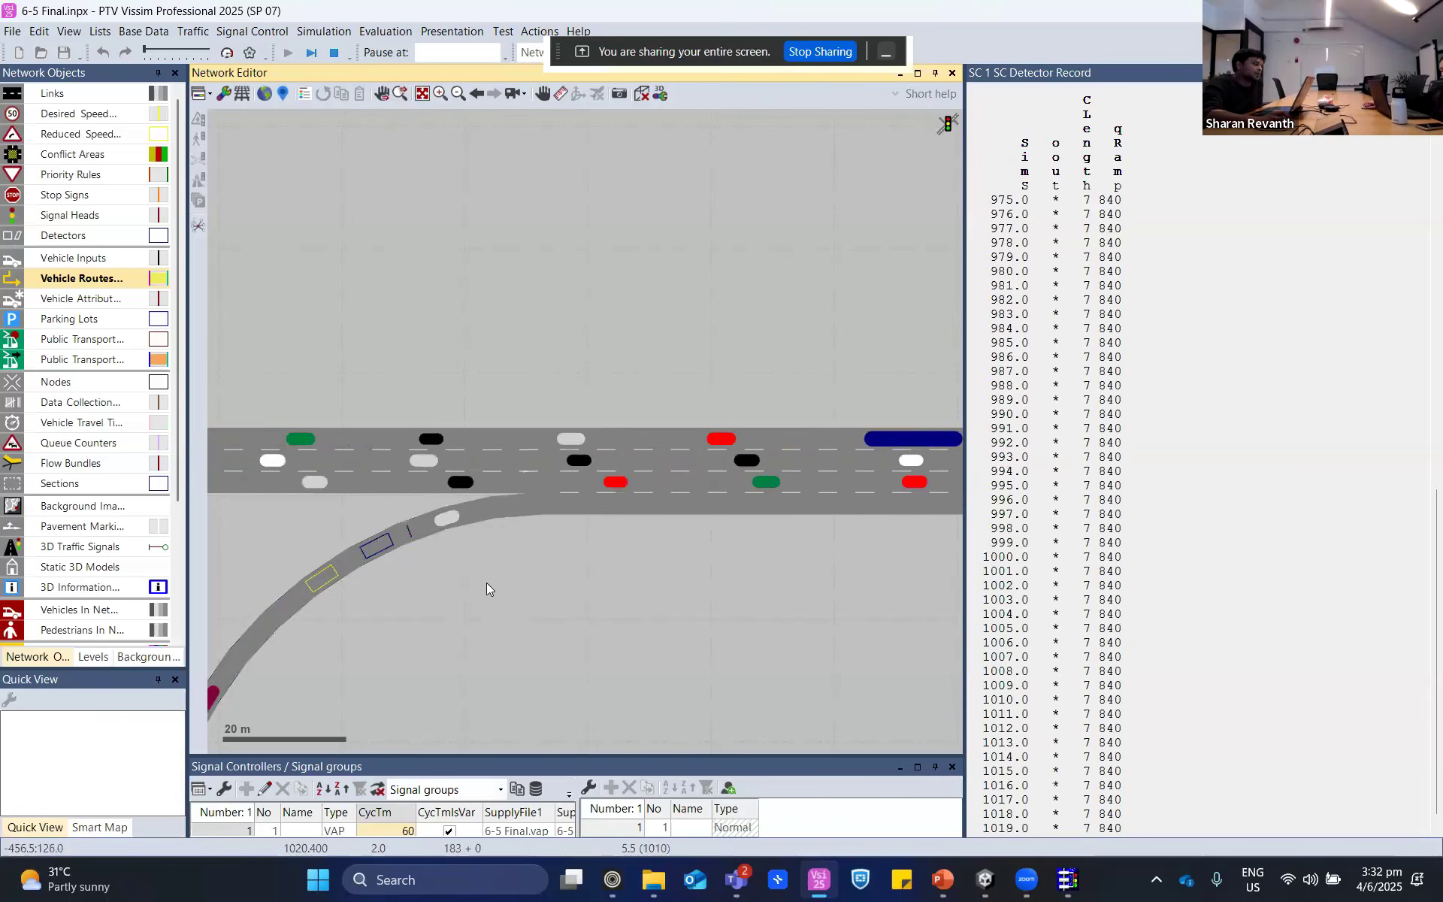
scroll(486, 583, "down", 3)
scroll(454, 572, "up", 2)
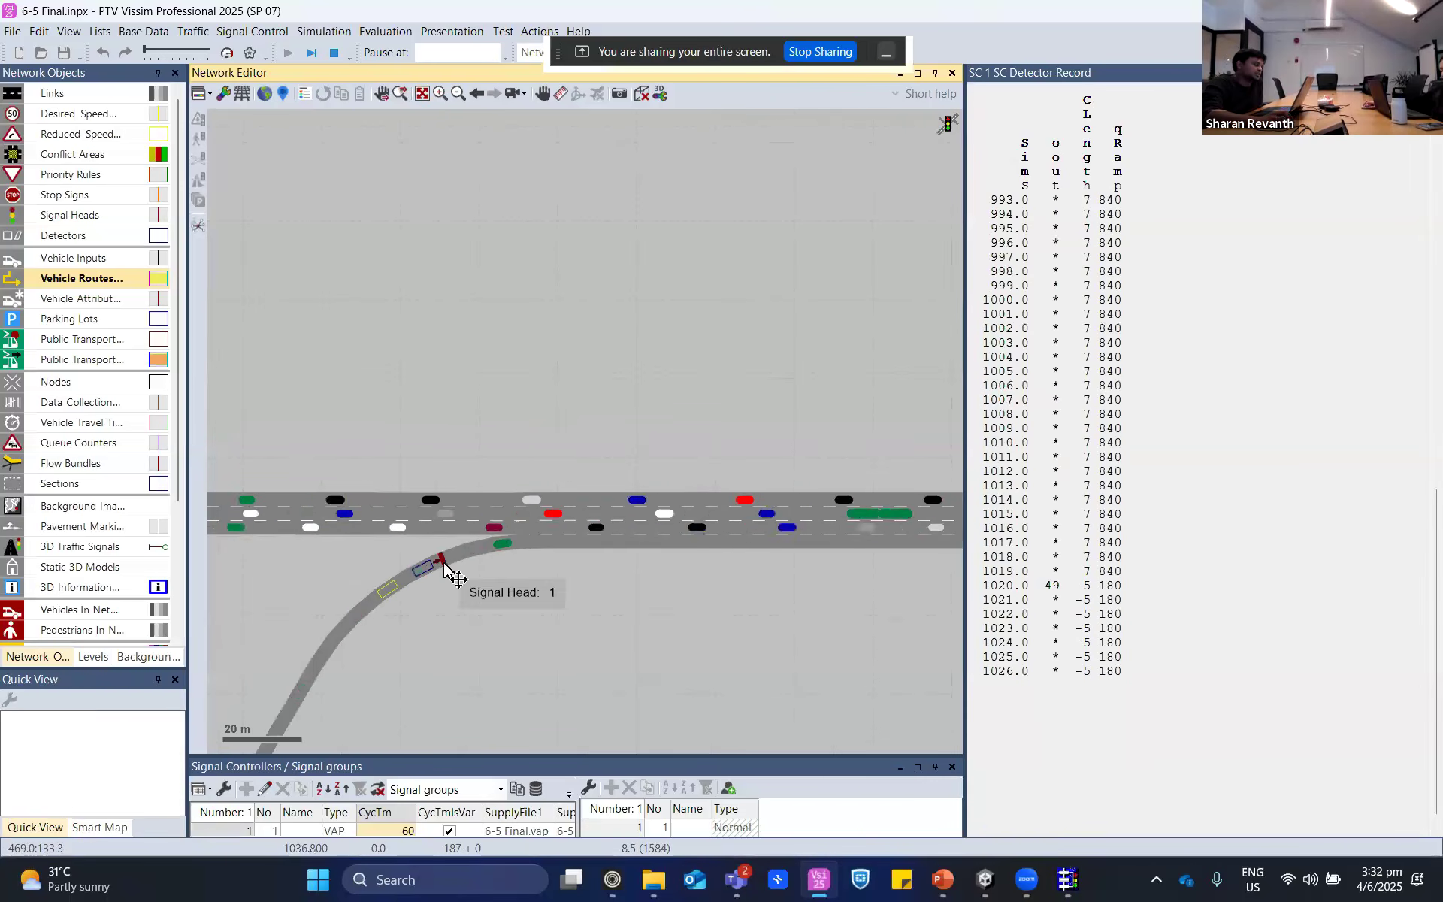
left_click(450, 573)
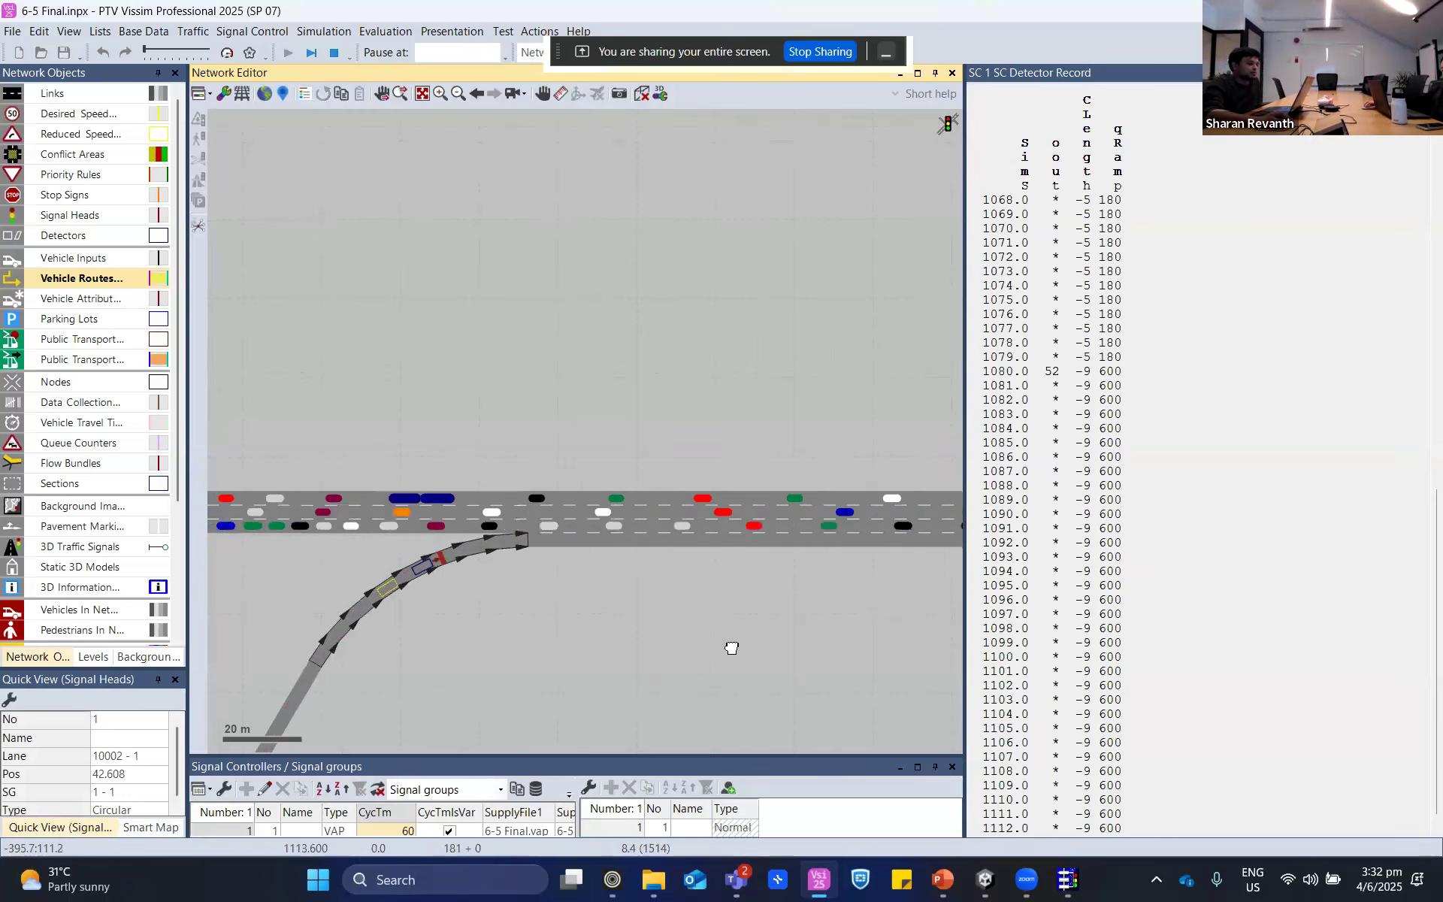
scroll(686, 609, "down", 1)
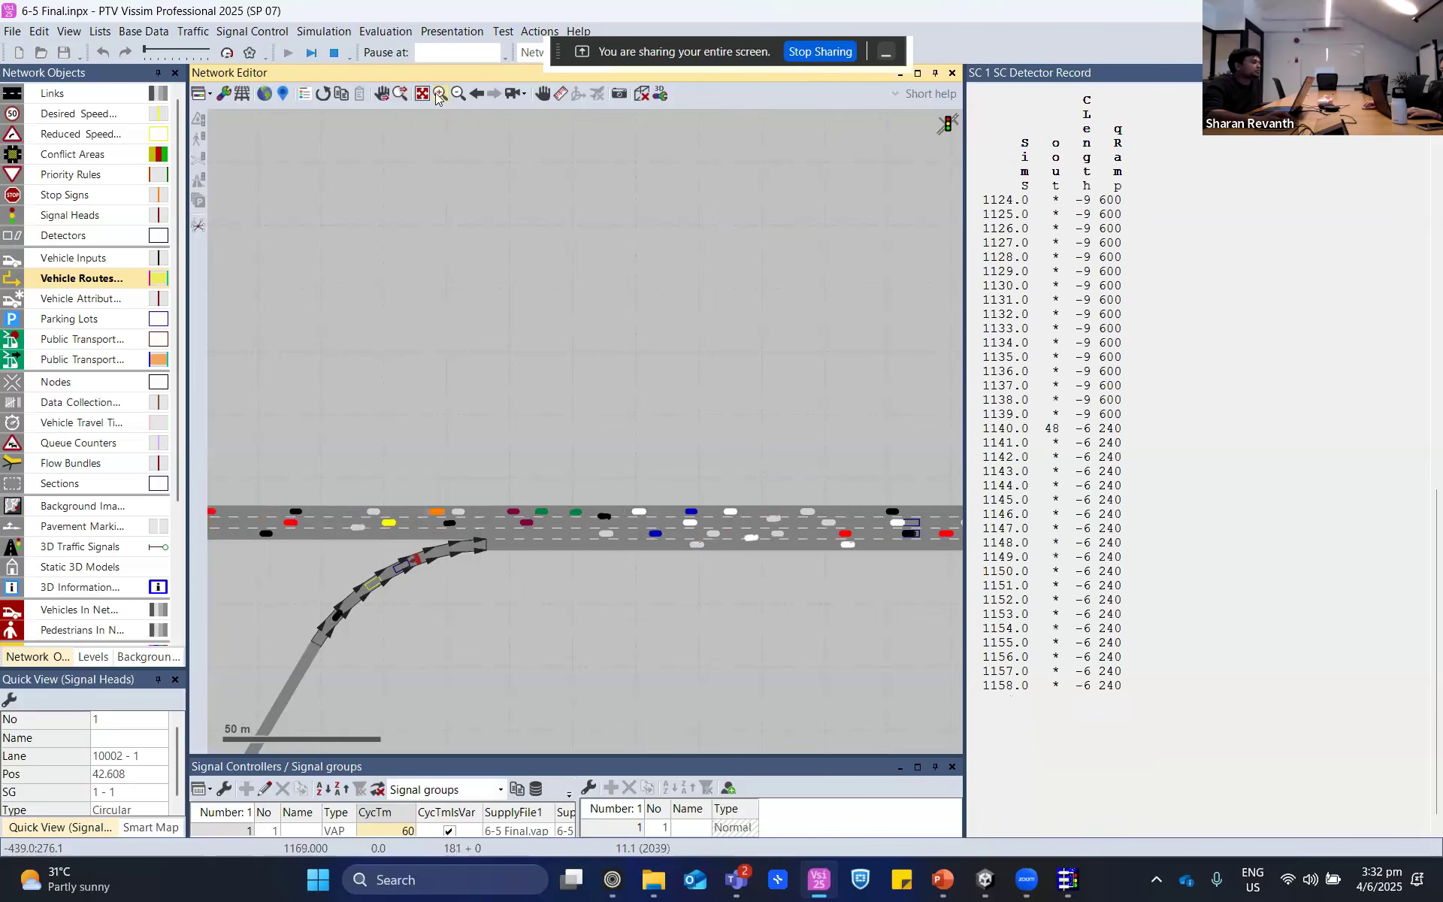
left_click(334, 52)
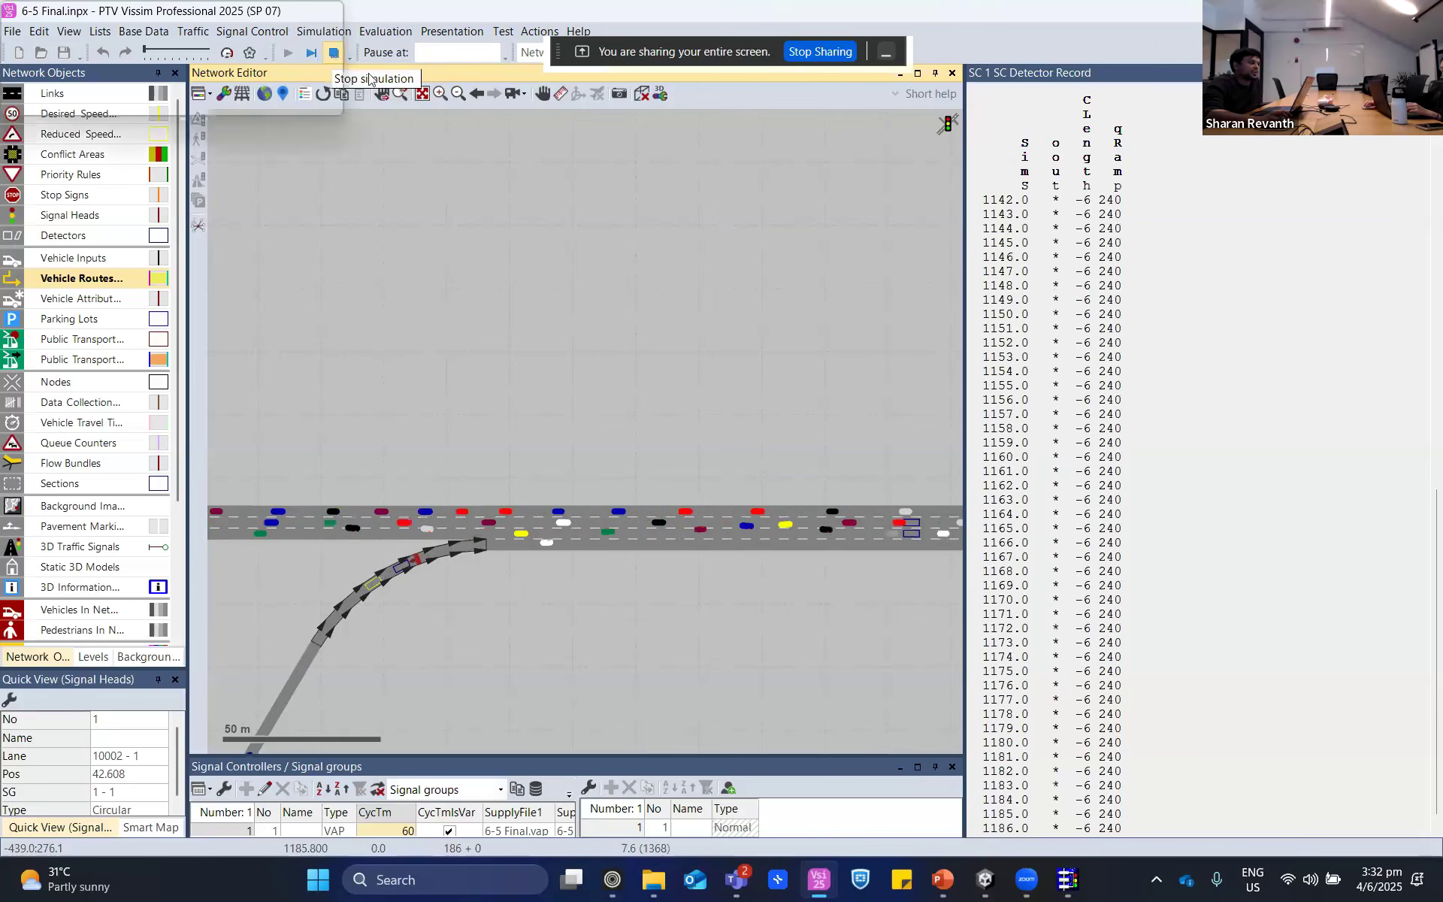
- Switch to PowerPoint, bring up the Variable Message Signs slide, and return to Vissim
left_click(938, 891)
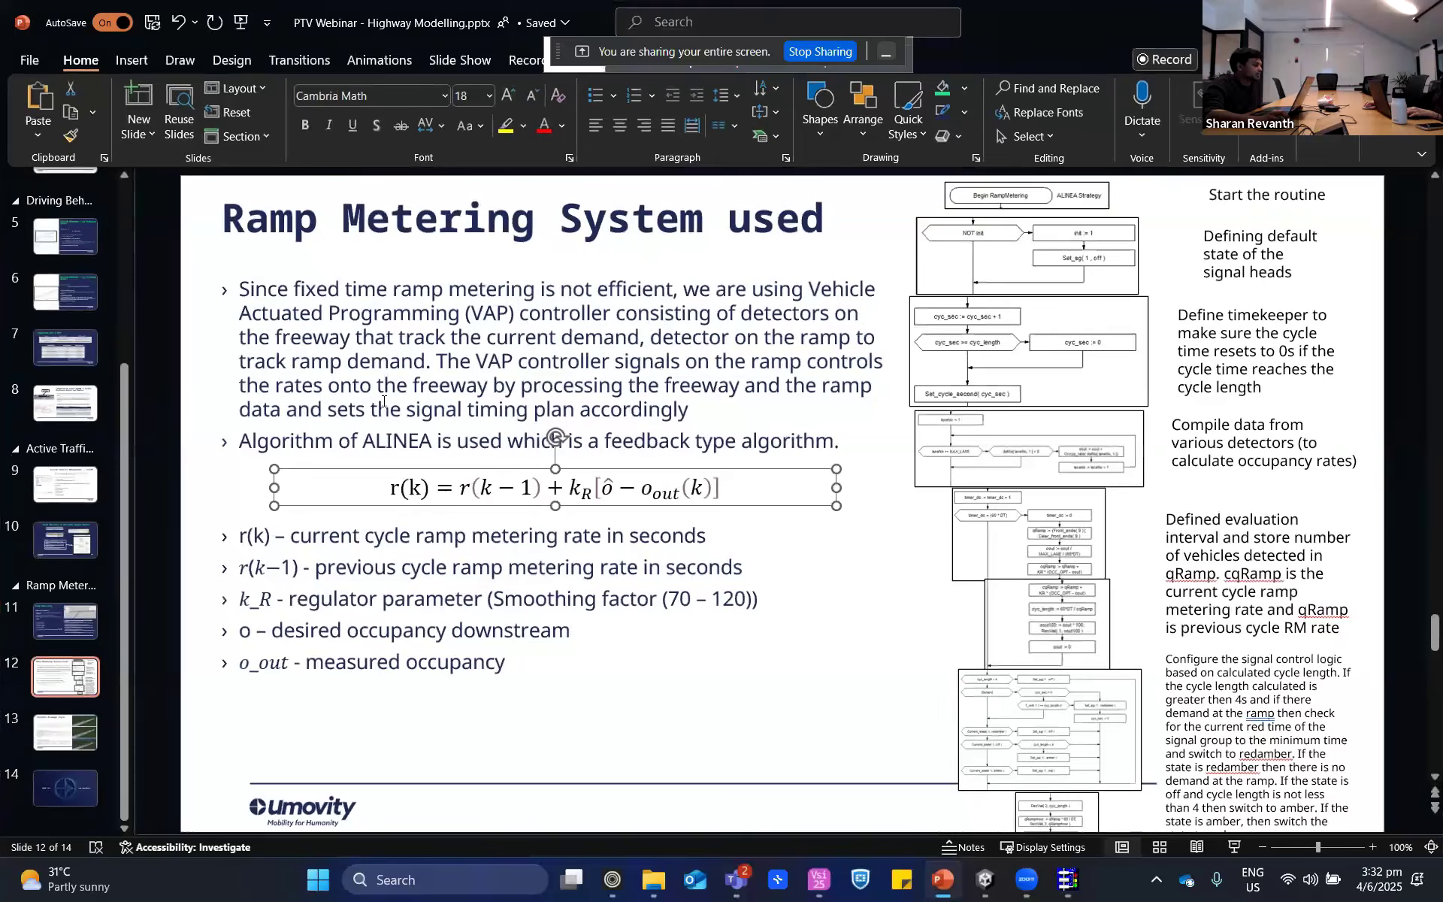
left_click(75, 733)
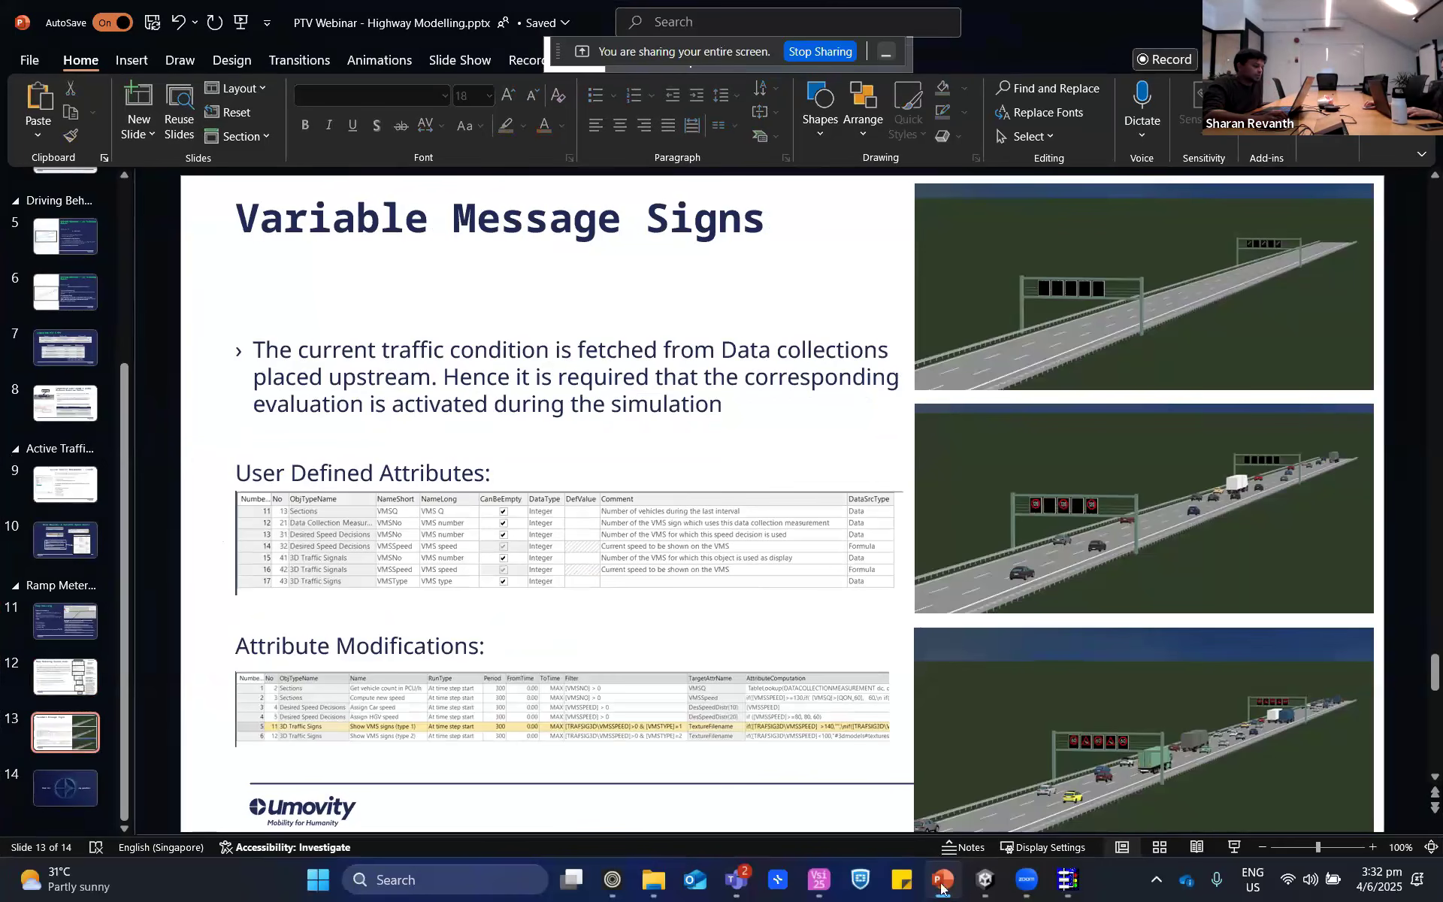
left_click(822, 891)
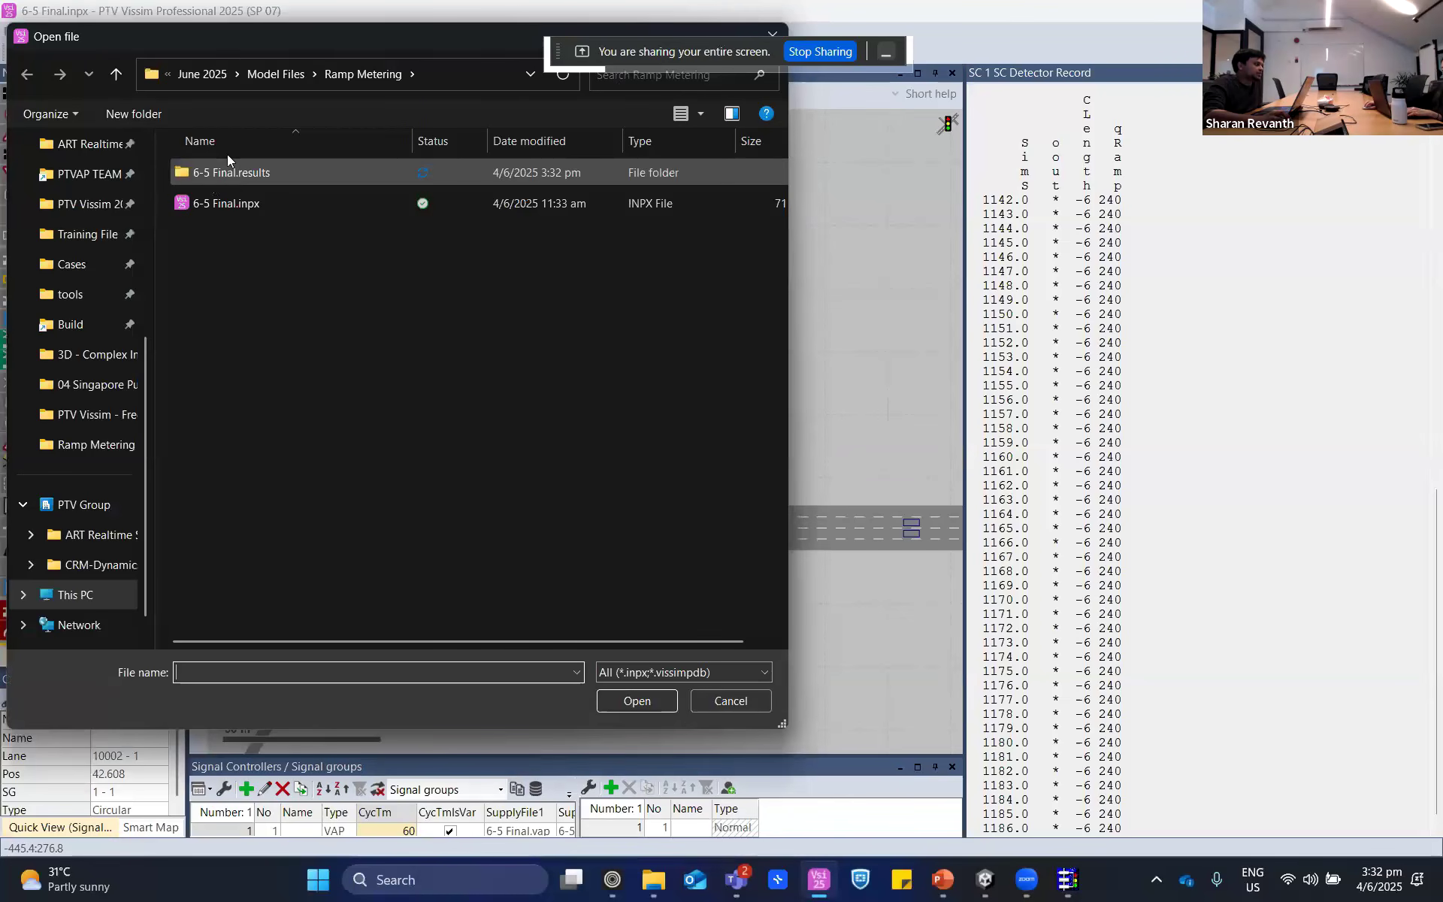
- Open the Variable Message Sign 3D.inpx network, consulting the Variable Message Signs slide in PowerPoint while it loads
left_click(270, 77)
double_click(222, 264)
double_click(245, 211)
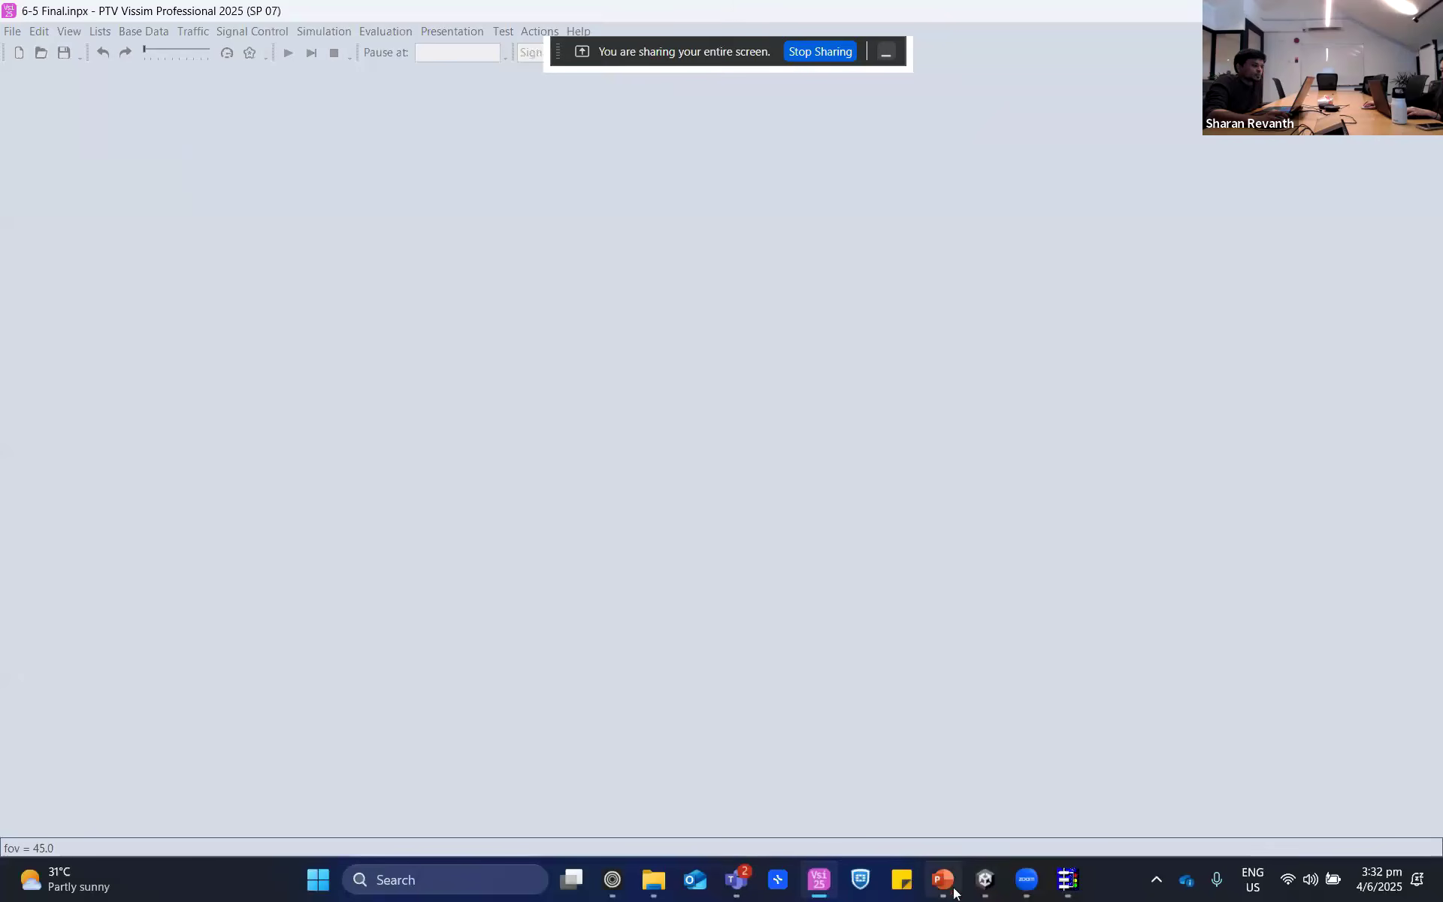
left_click(944, 881)
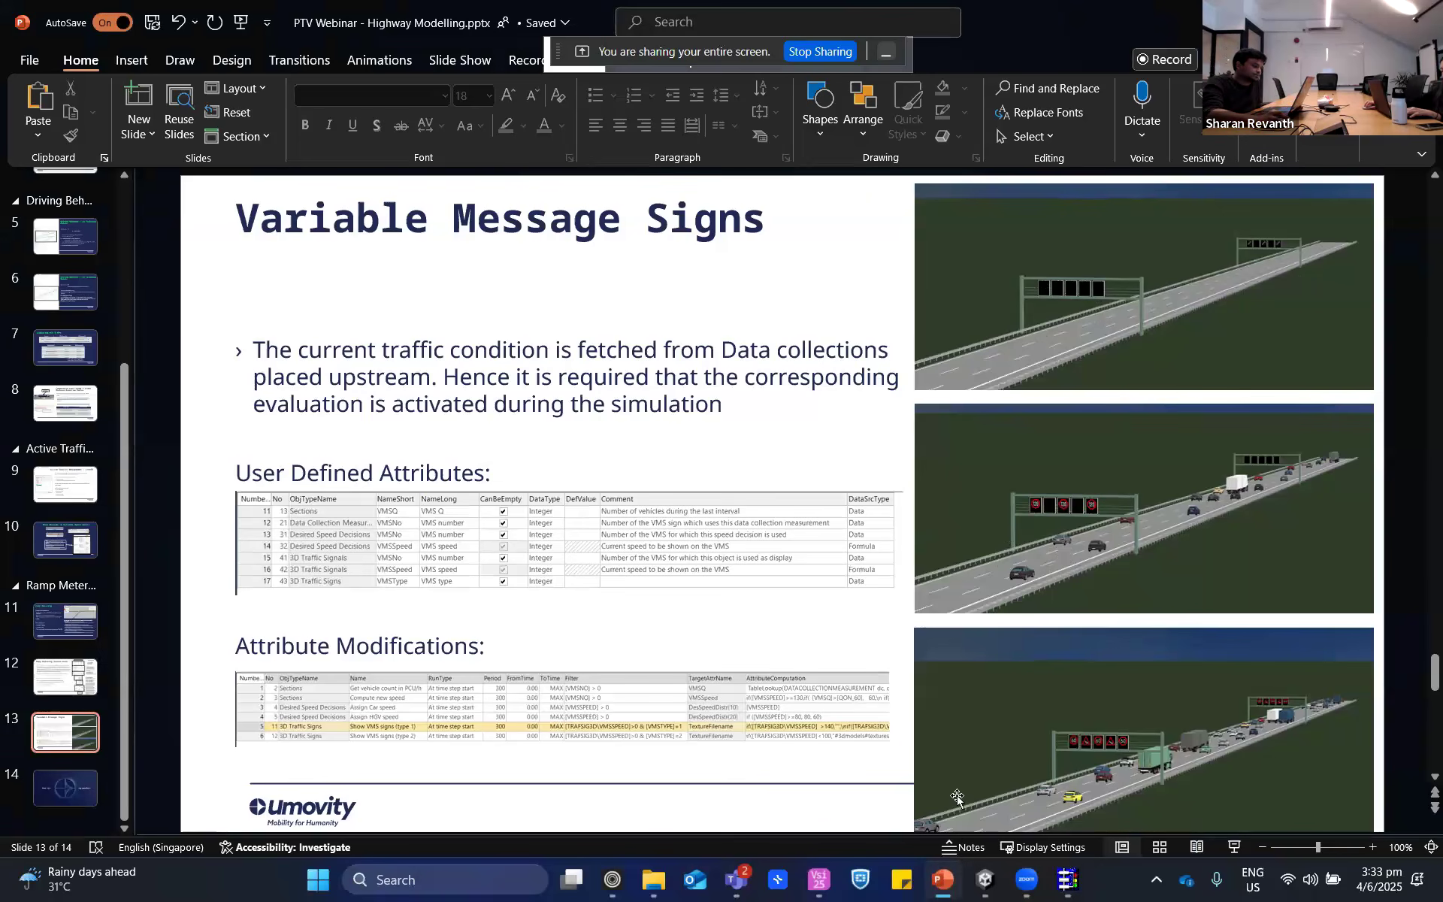
left_click(828, 891)
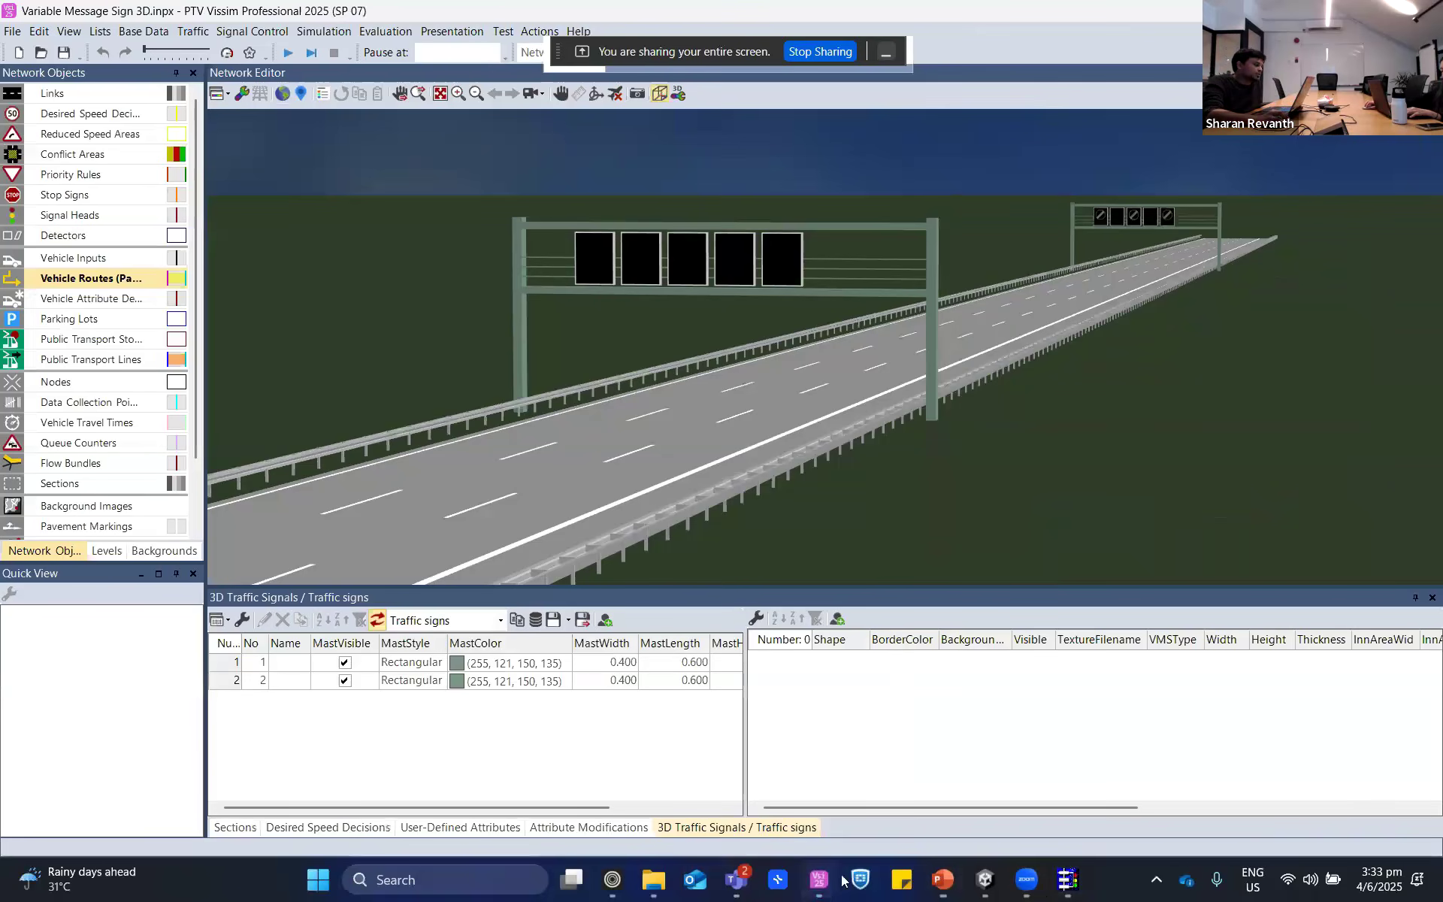
- Compare the Desired Speed Decisions list with the far gantry's signs and select the car speed distribution of decision 4
left_click(301, 829)
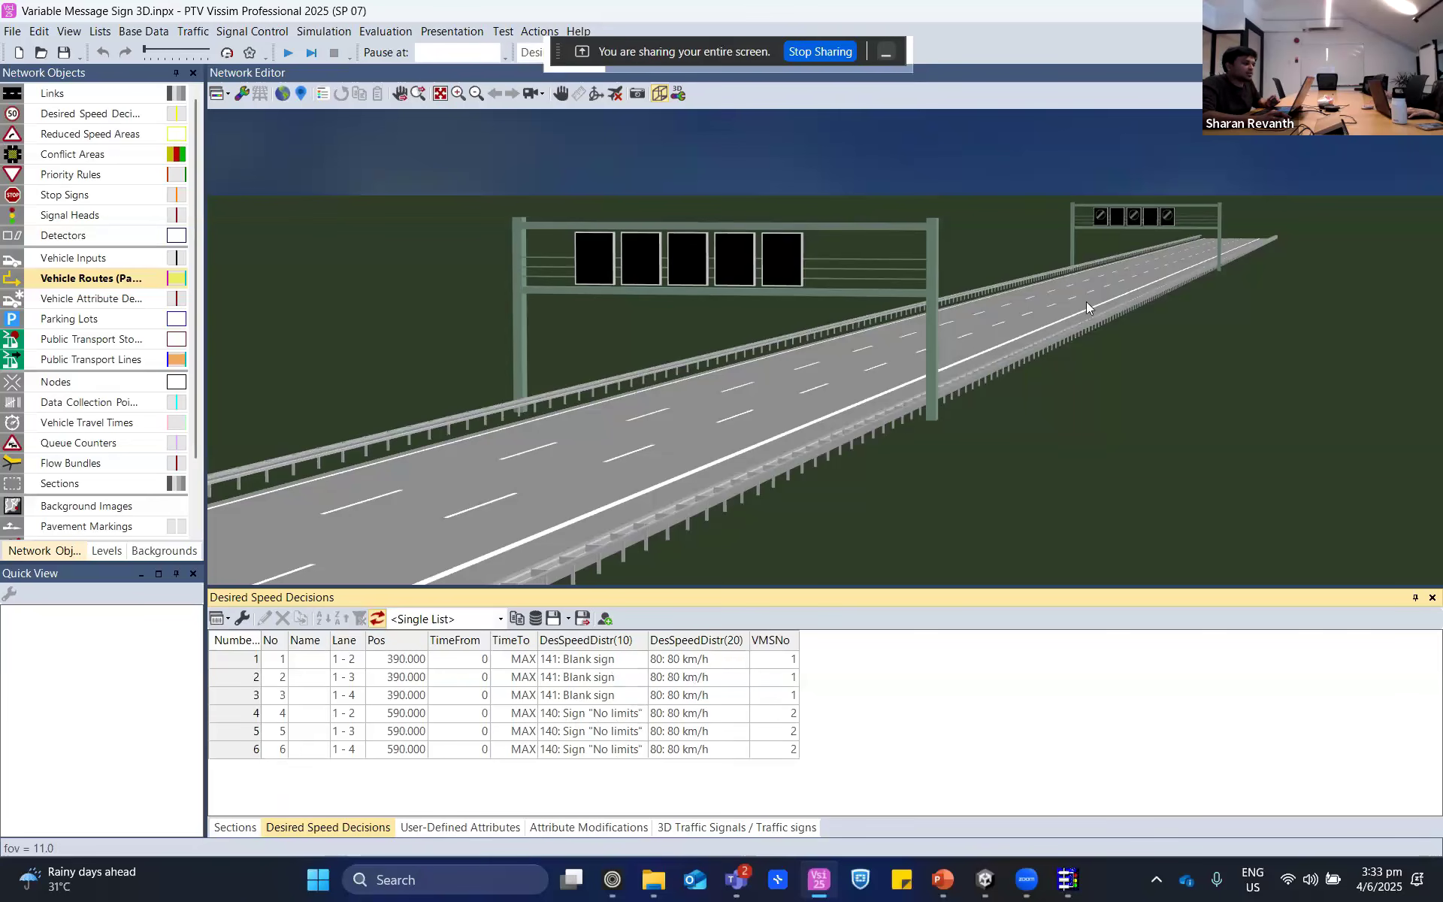
scroll(1103, 217, "up", 5)
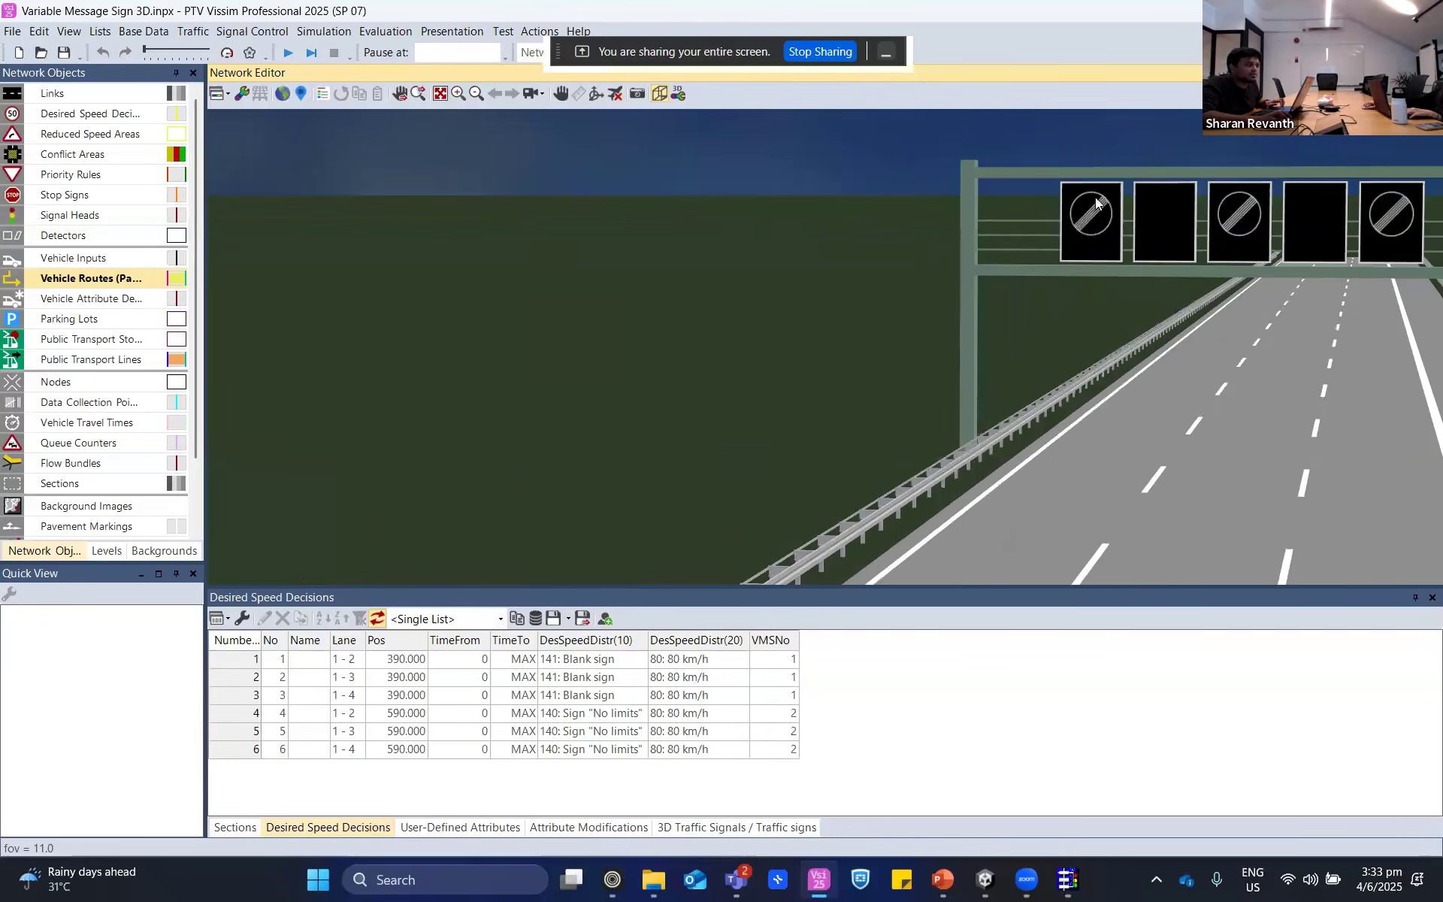
scroll(1105, 237, "down", 5)
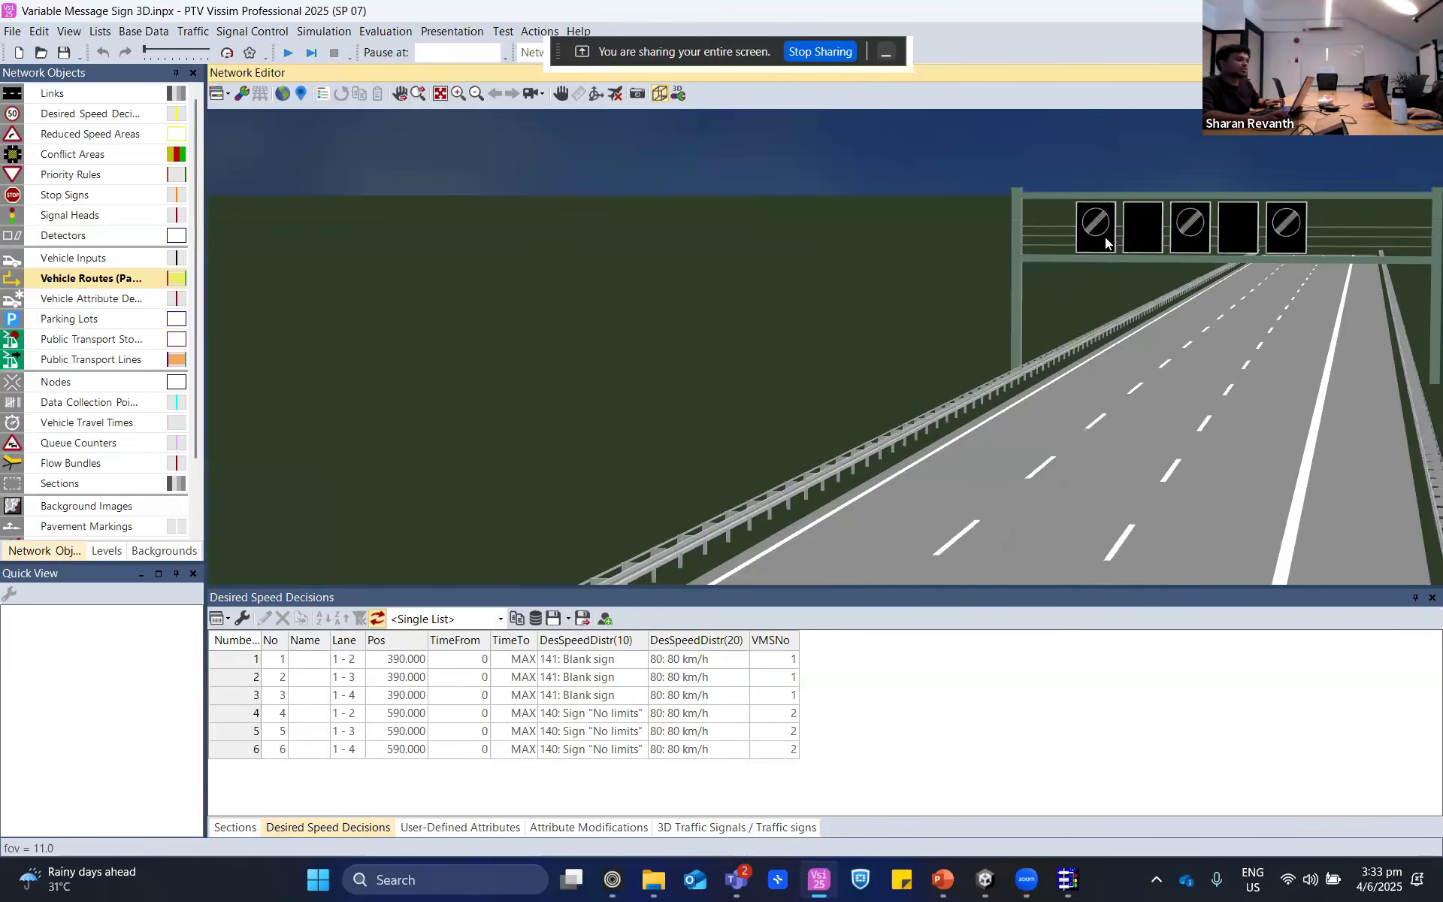
scroll(1105, 236, "down", 3)
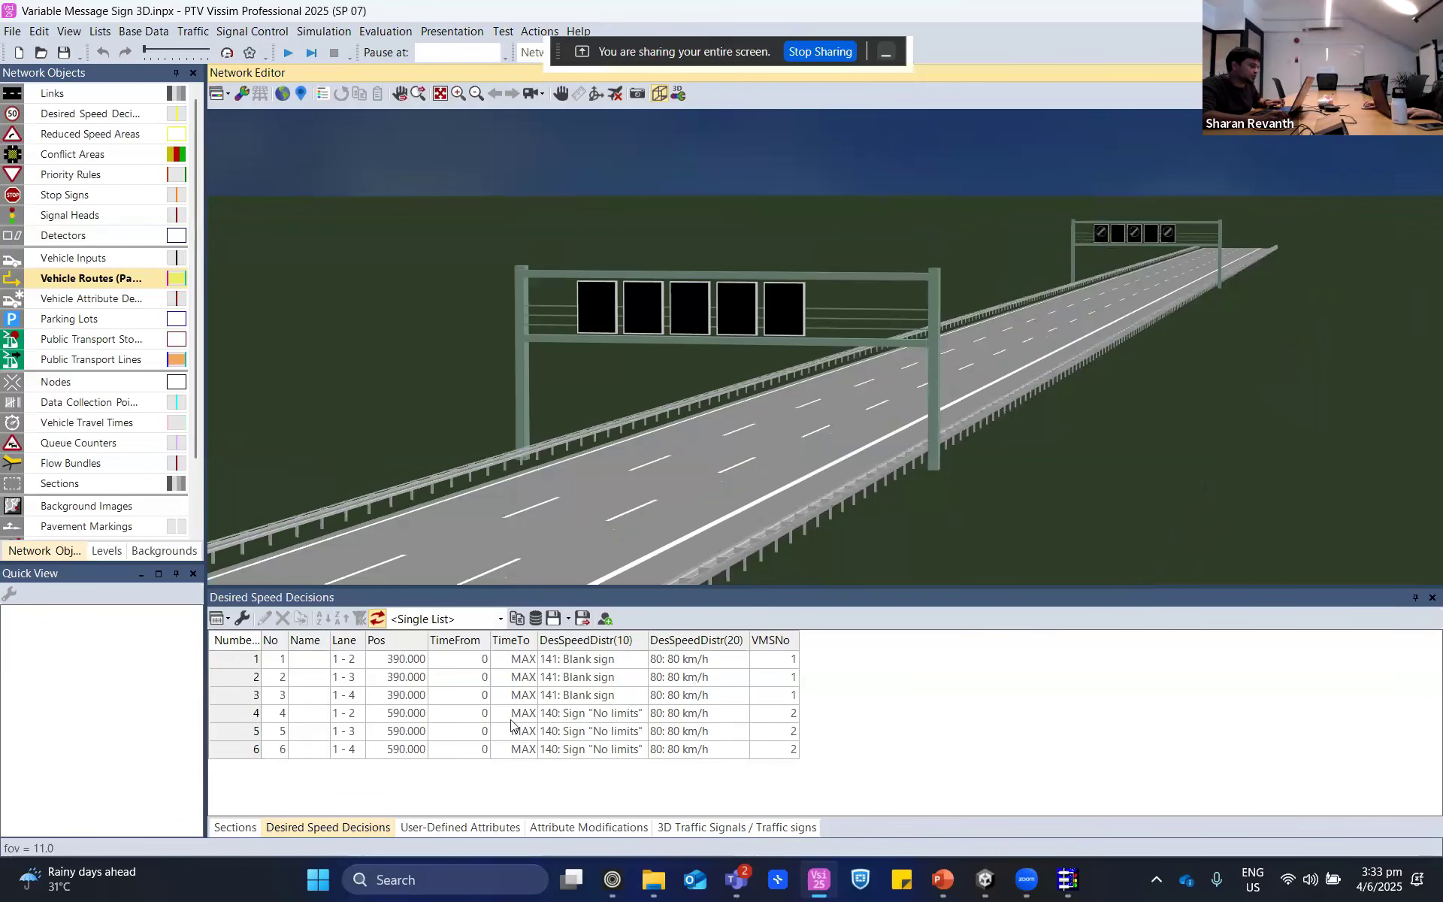
left_click(640, 716)
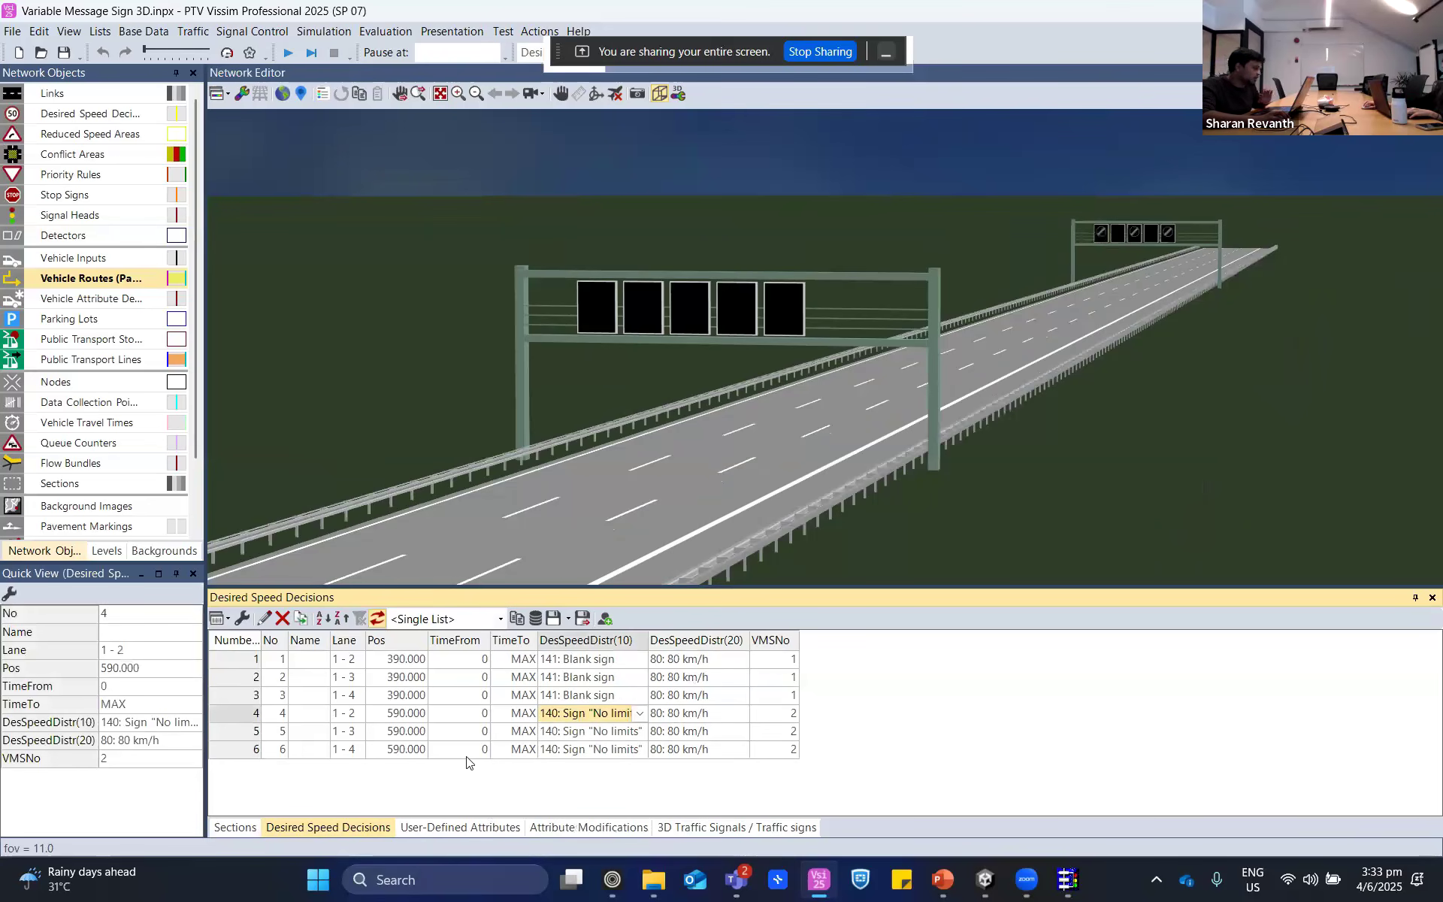
- Show the User-Defined Attributes list and examine the Sections thresholds Qon_60 and Qoff_60
left_click(450, 828)
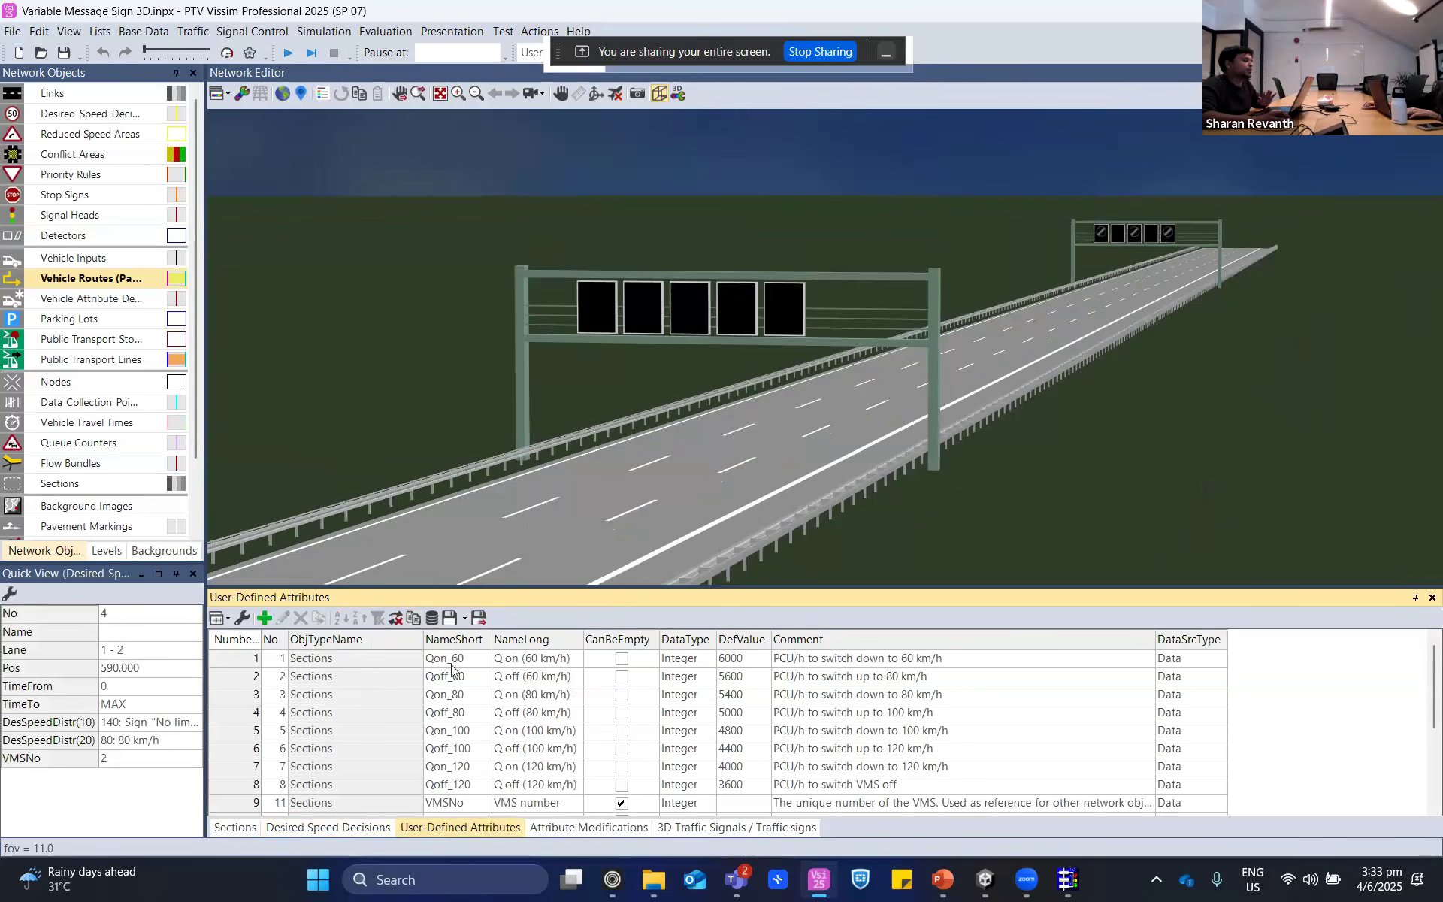
left_click(354, 666)
left_click(236, 659)
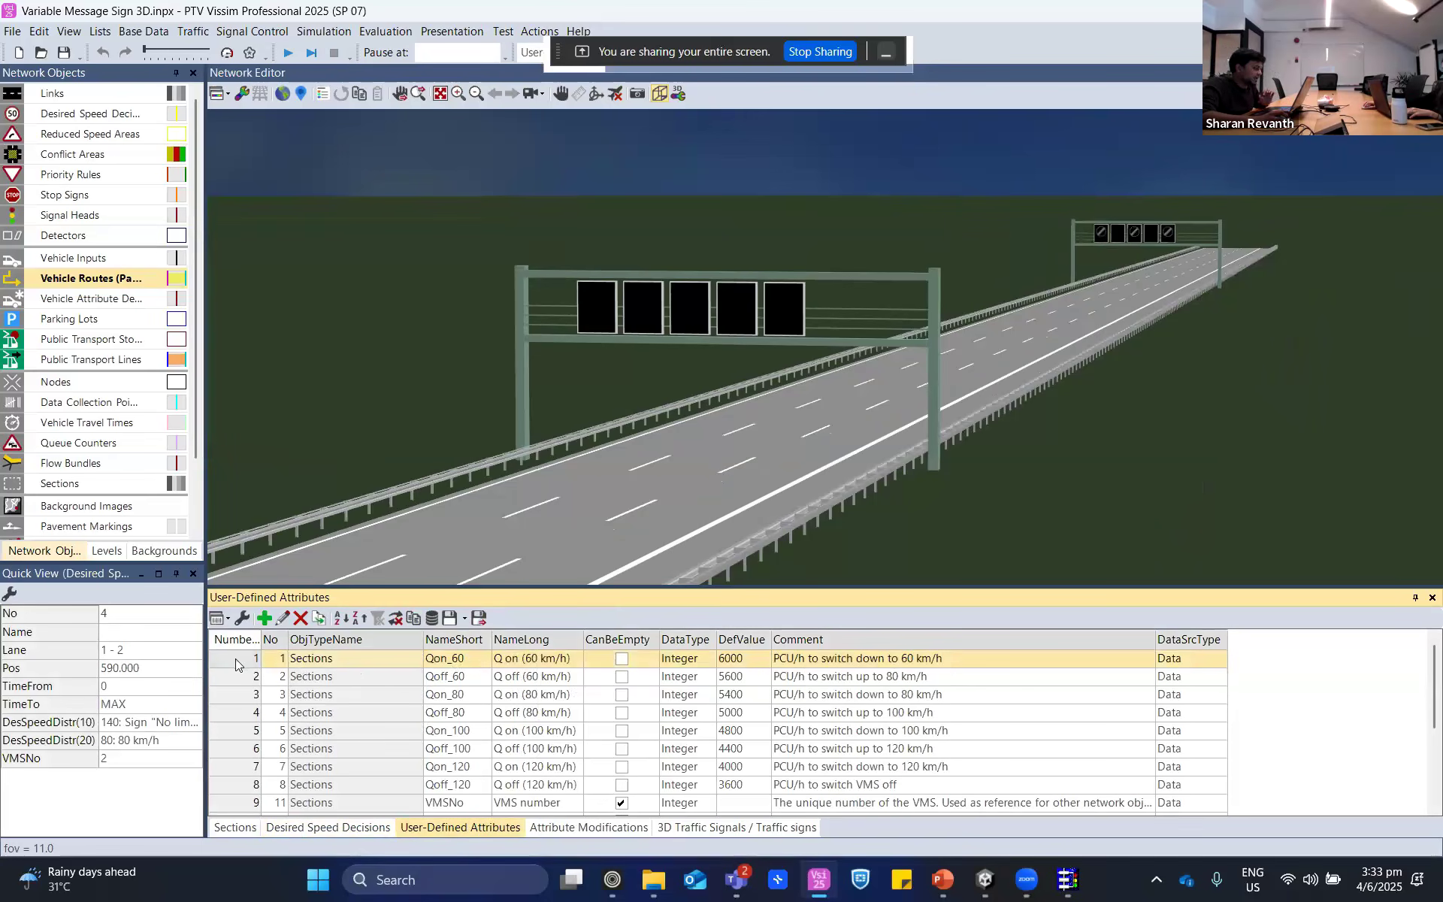
left_click_drag(808, 498, 826, 450)
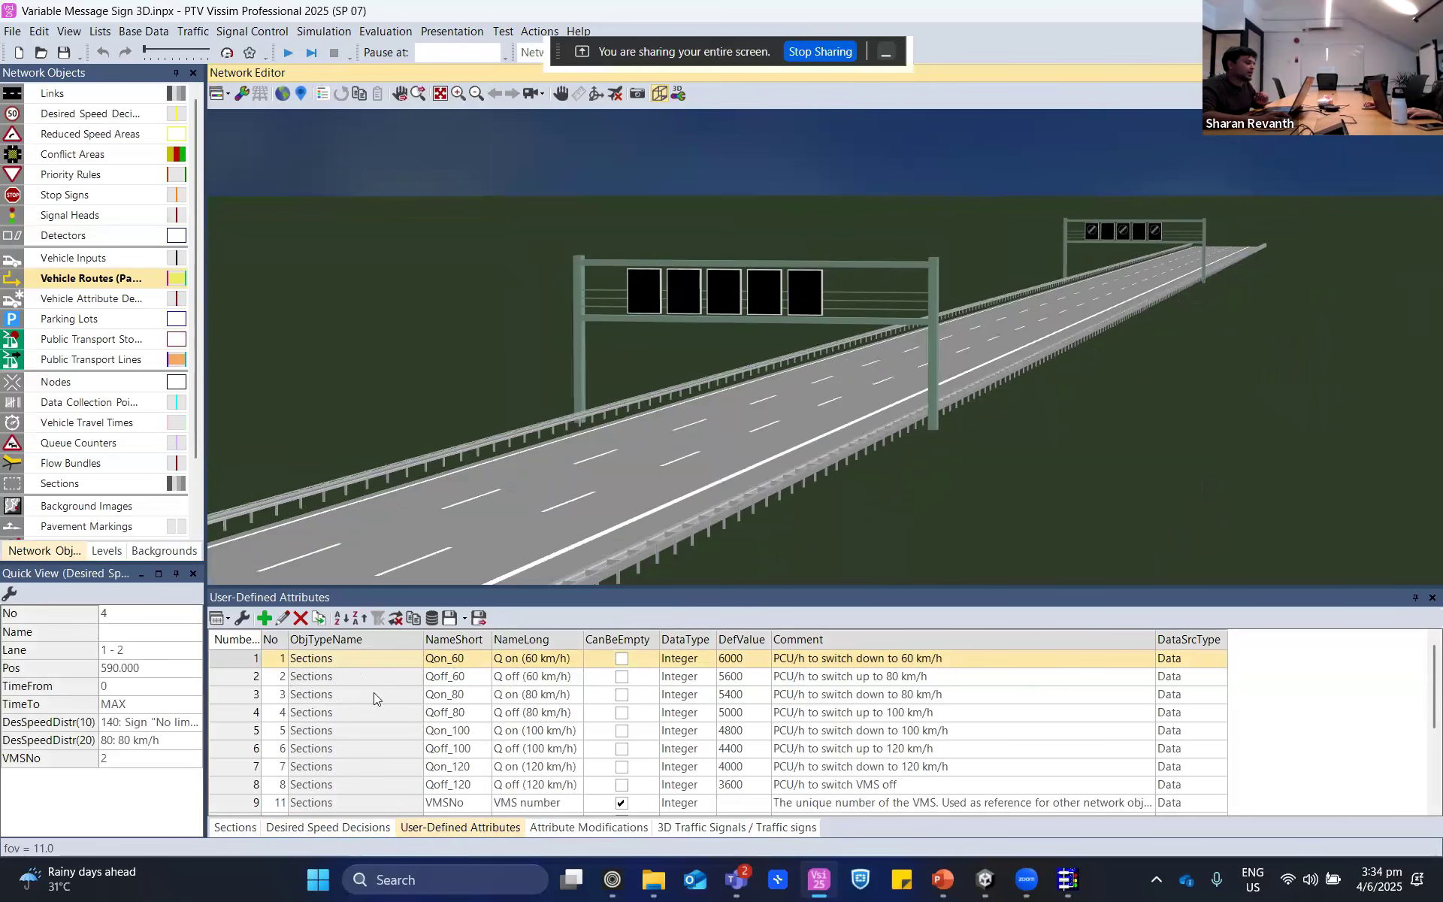
left_click(447, 679)
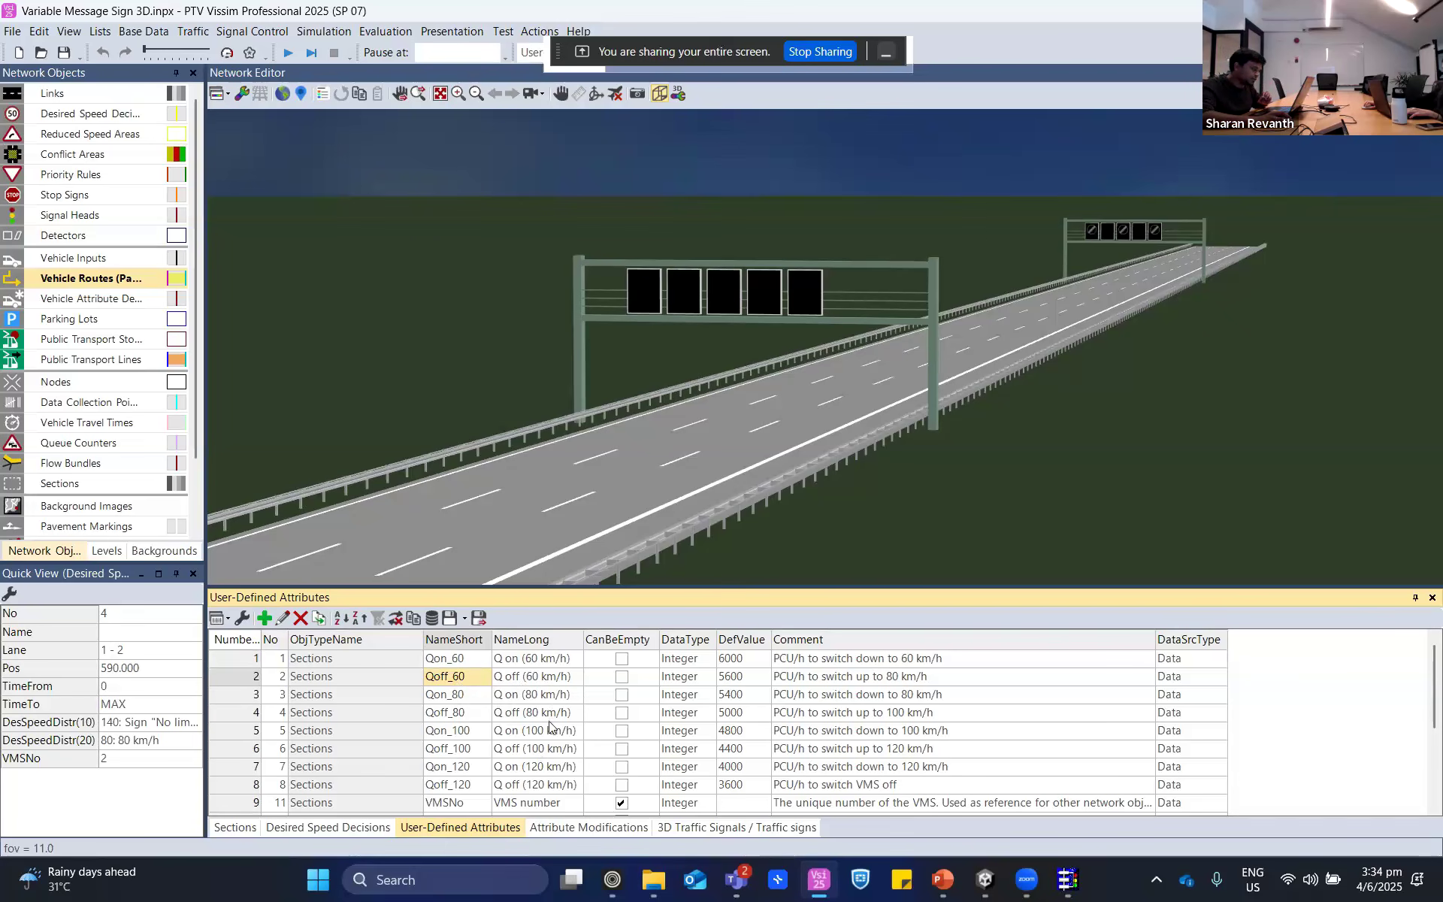
- Examine the VMSSpeed and VMSQ user-defined attributes of the Sections object type
scroll(557, 785, "down", 2)
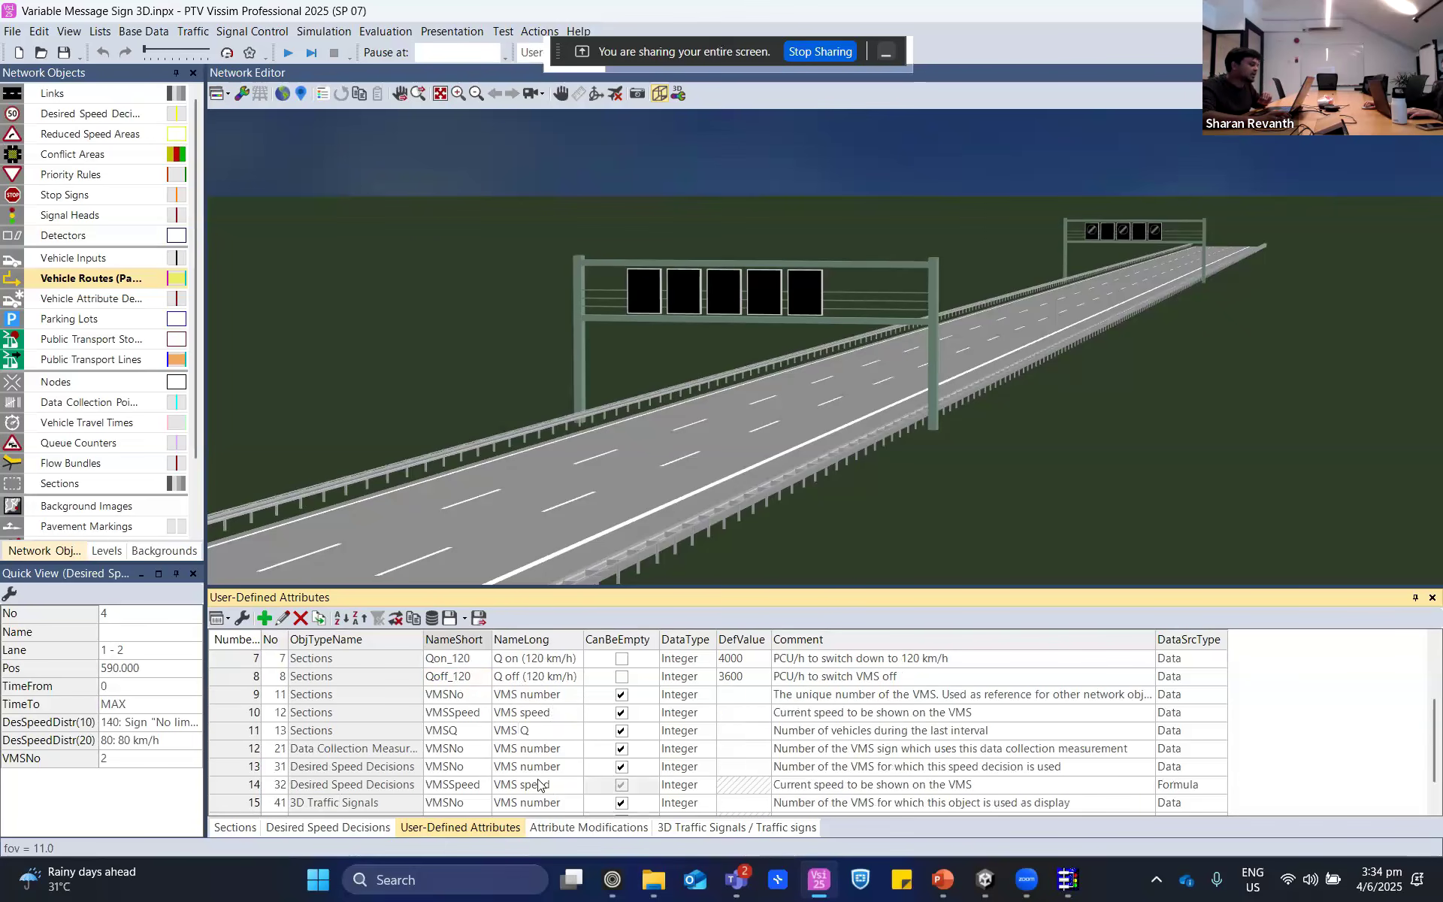
left_click(457, 714)
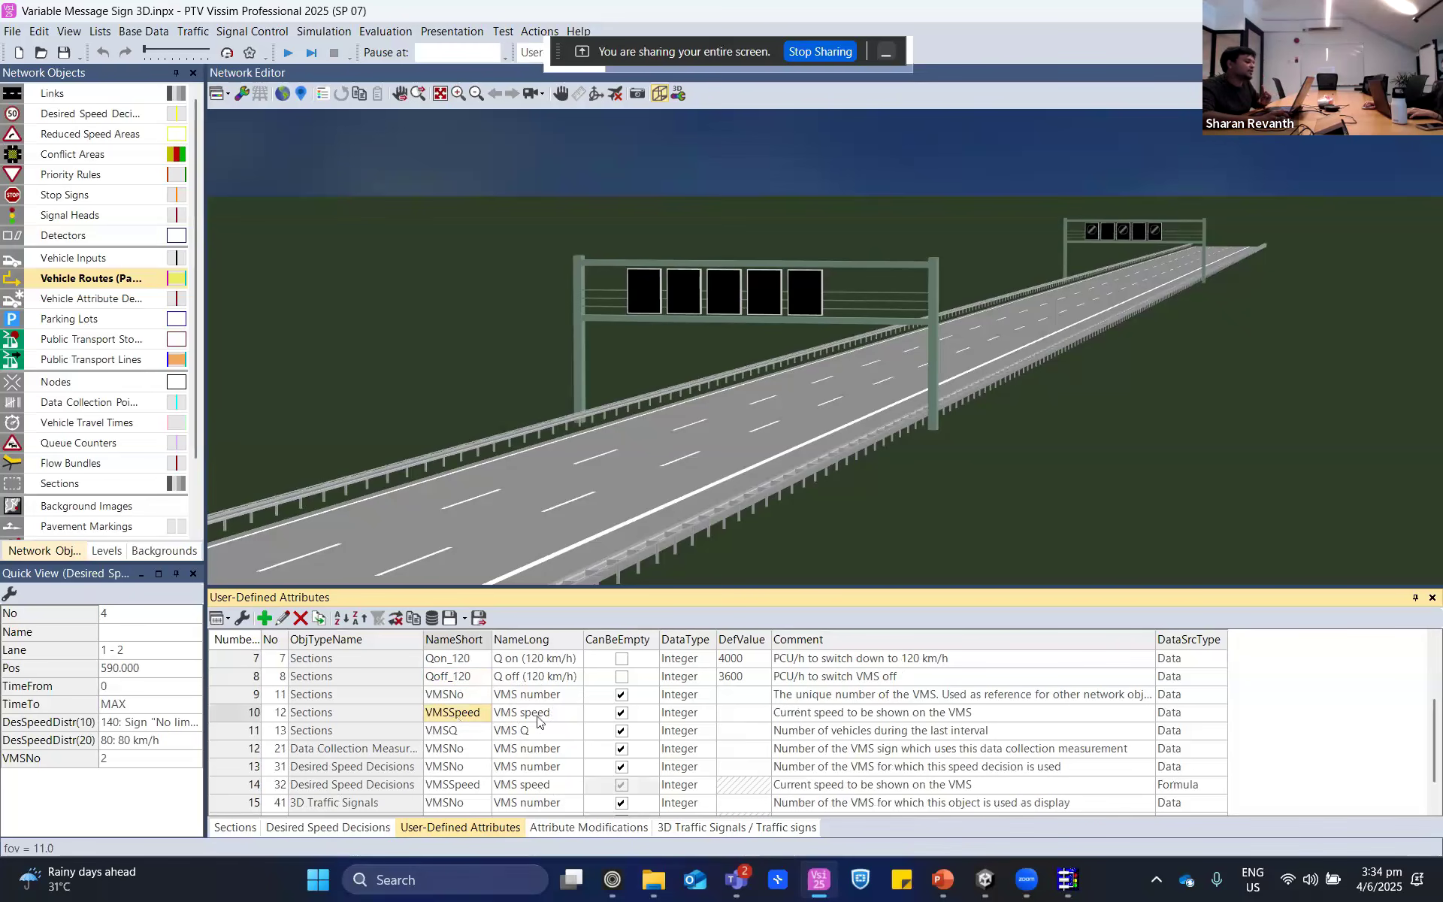
left_click(473, 732)
left_click(529, 734)
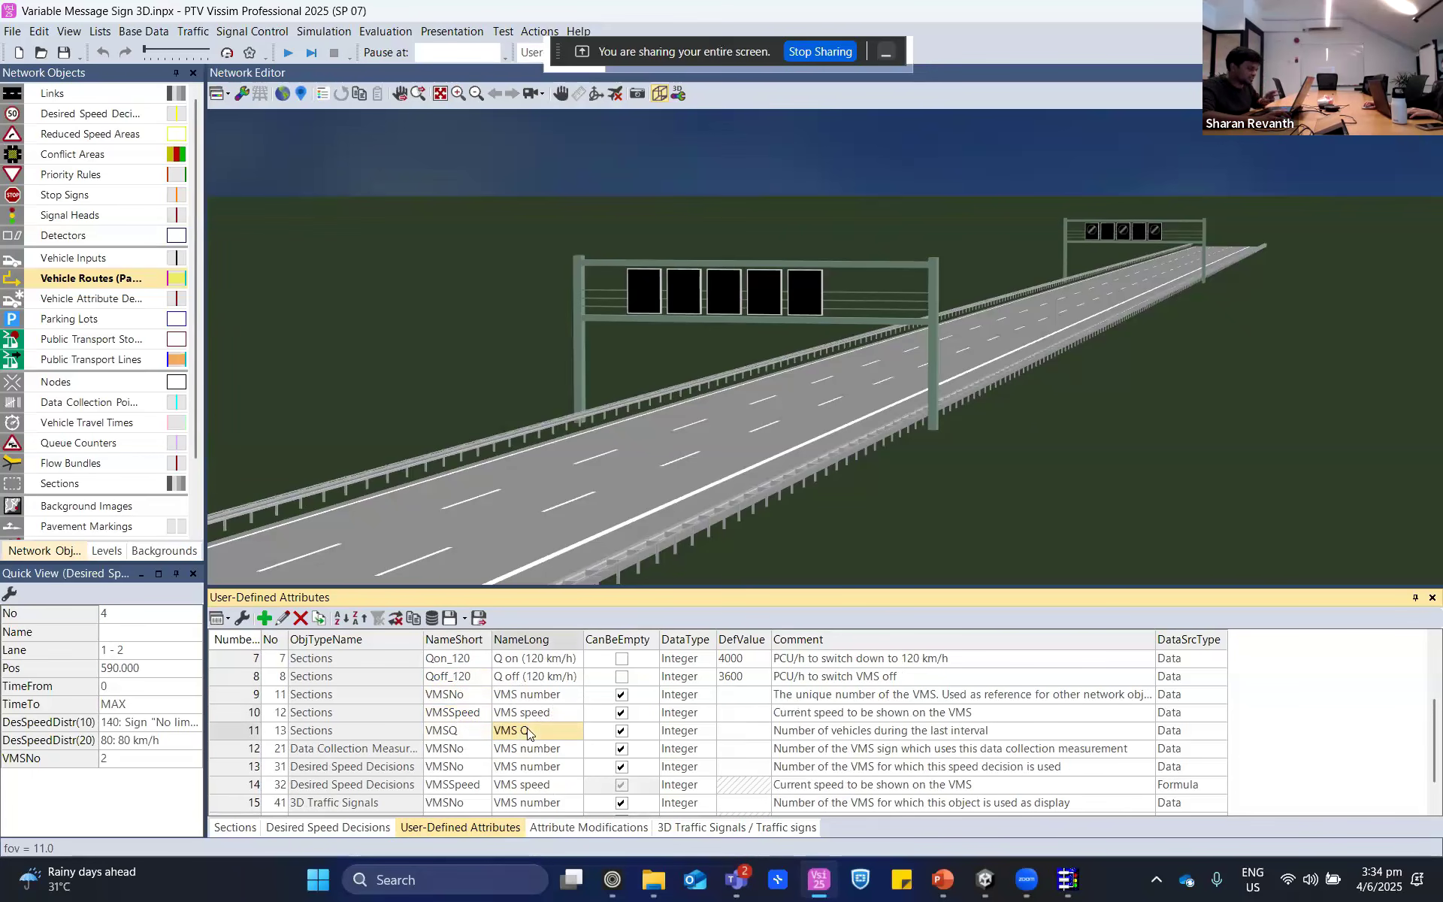
- Examine the VMS user-defined attributes for desired speed decisions, 3D traffic signals and 3D traffic signs
scroll(473, 763, "down", 1)
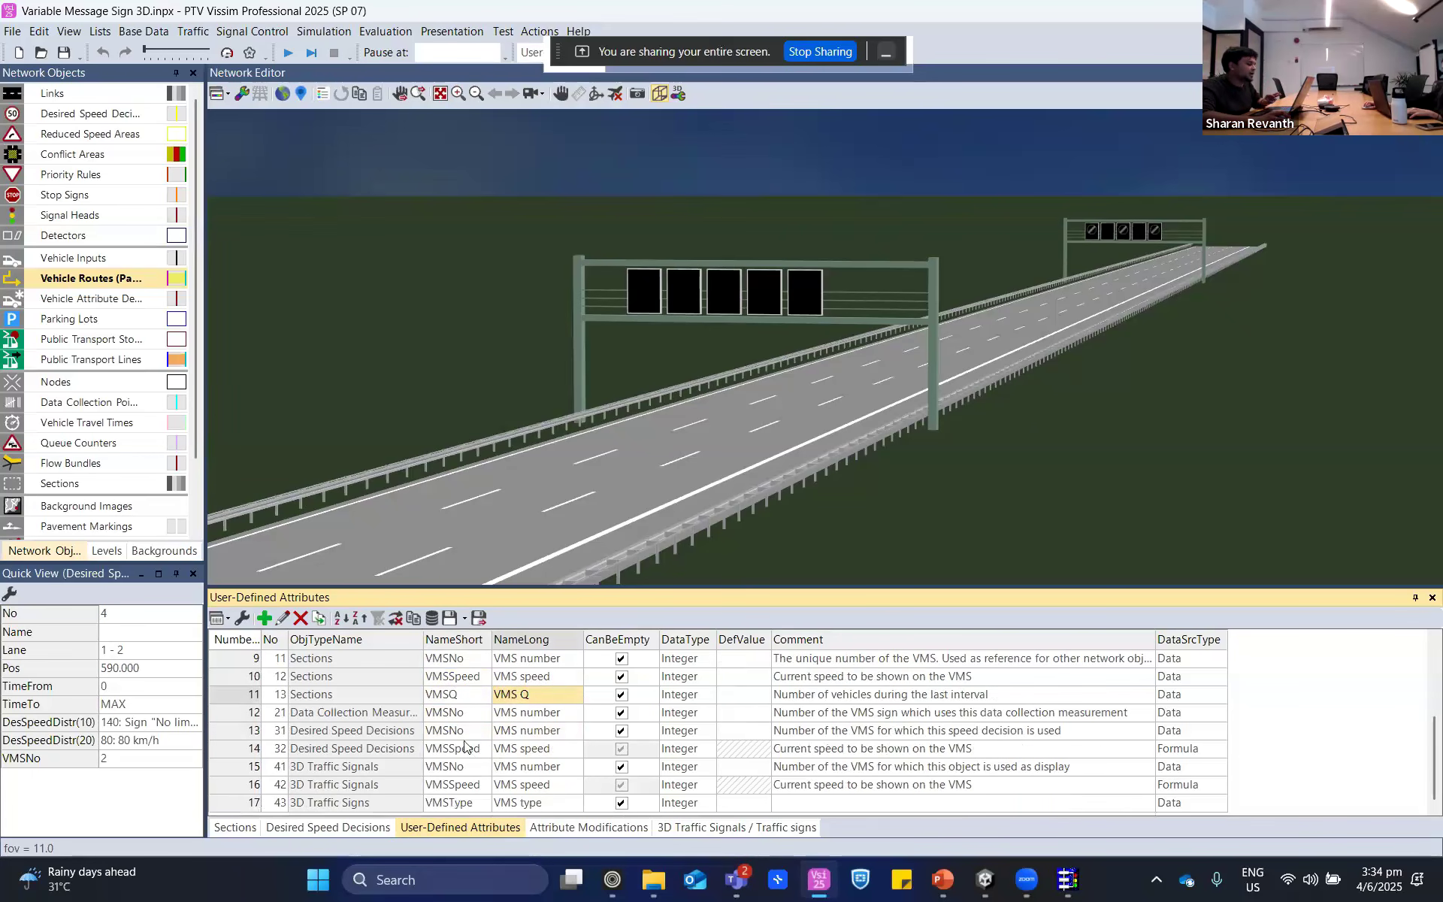
left_click(463, 750)
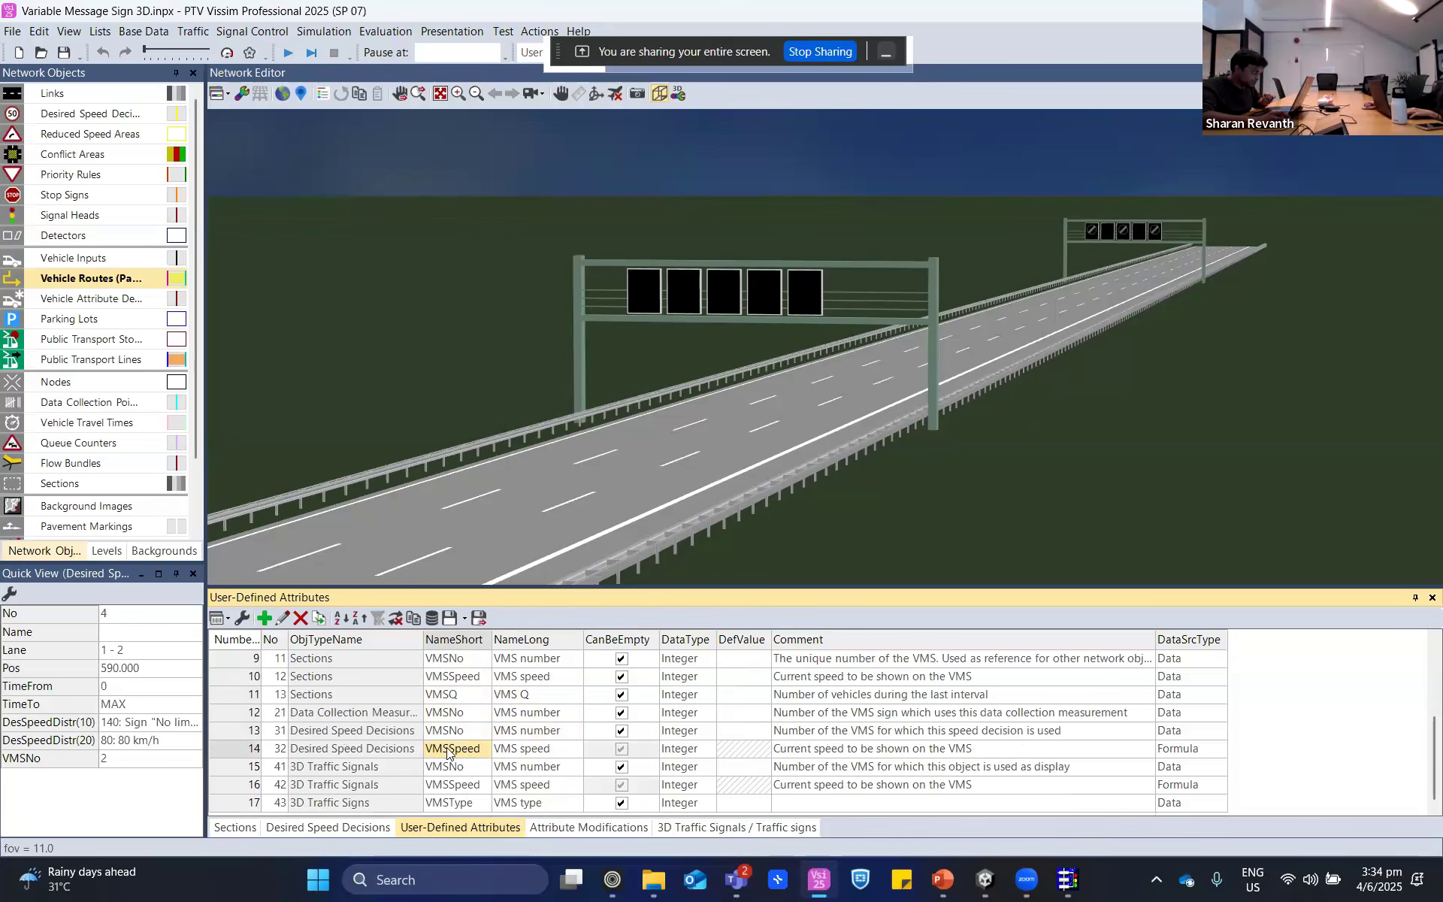
left_click(347, 749)
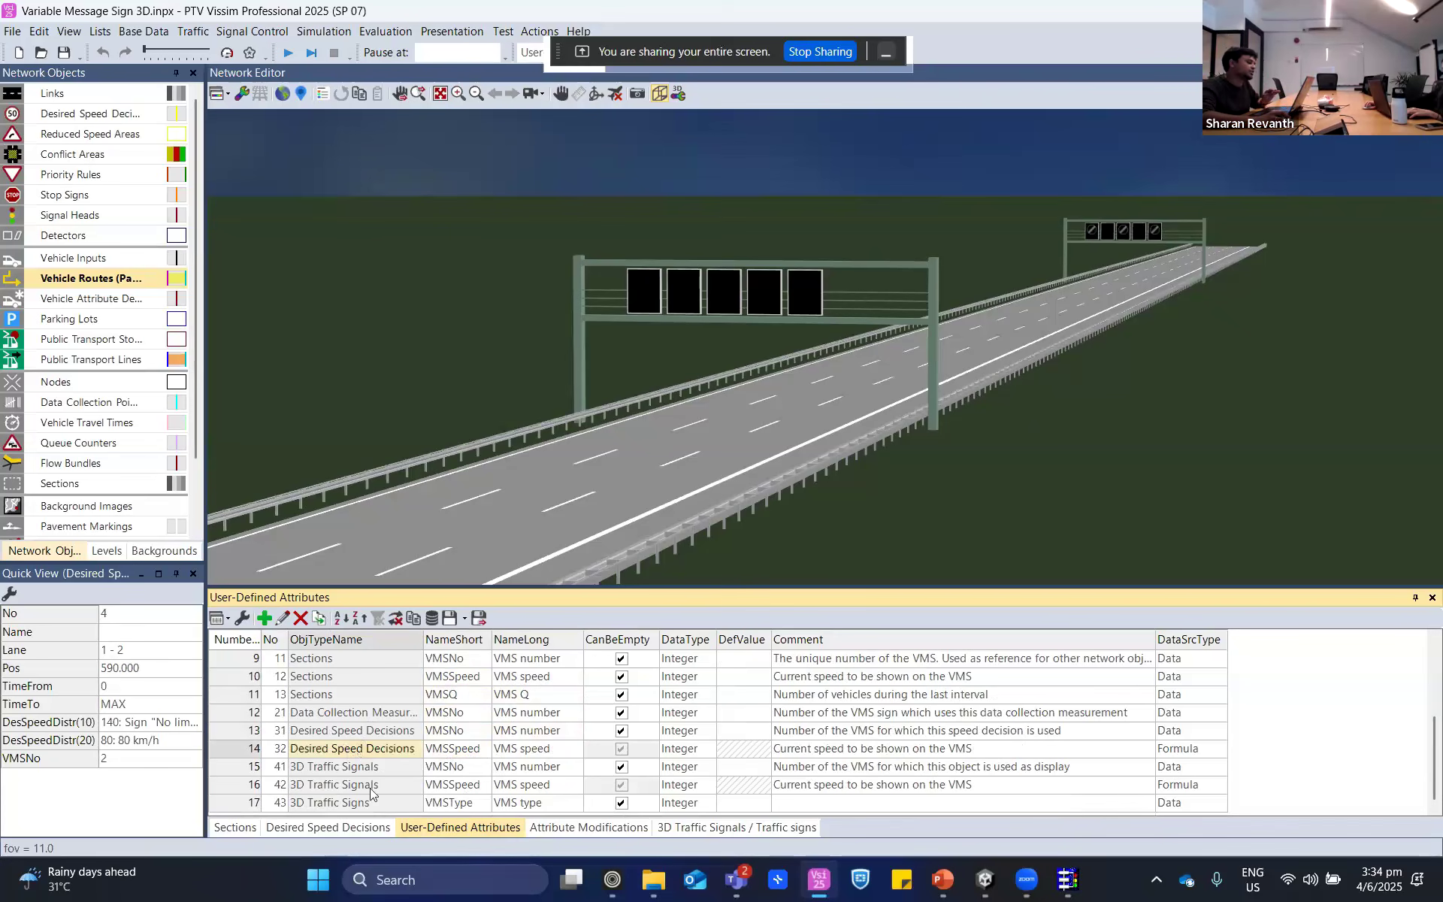
key("Down")
key("Down")
key("Down")
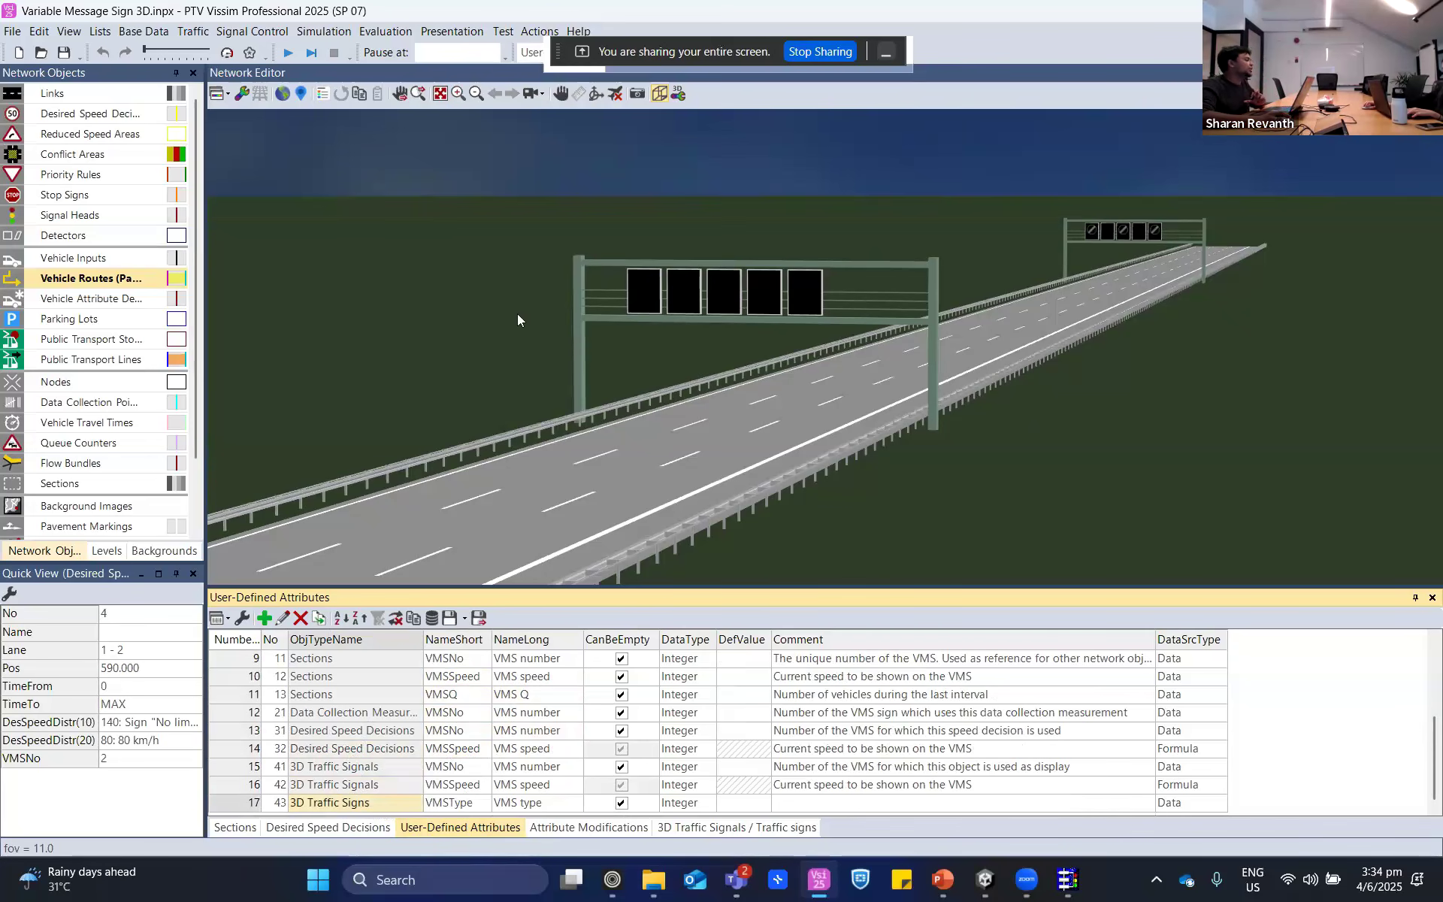
- Show the 3D Traffic Signals list with its traffic signs and select signal 1 to display its signs
scroll(103, 497, "down", 2)
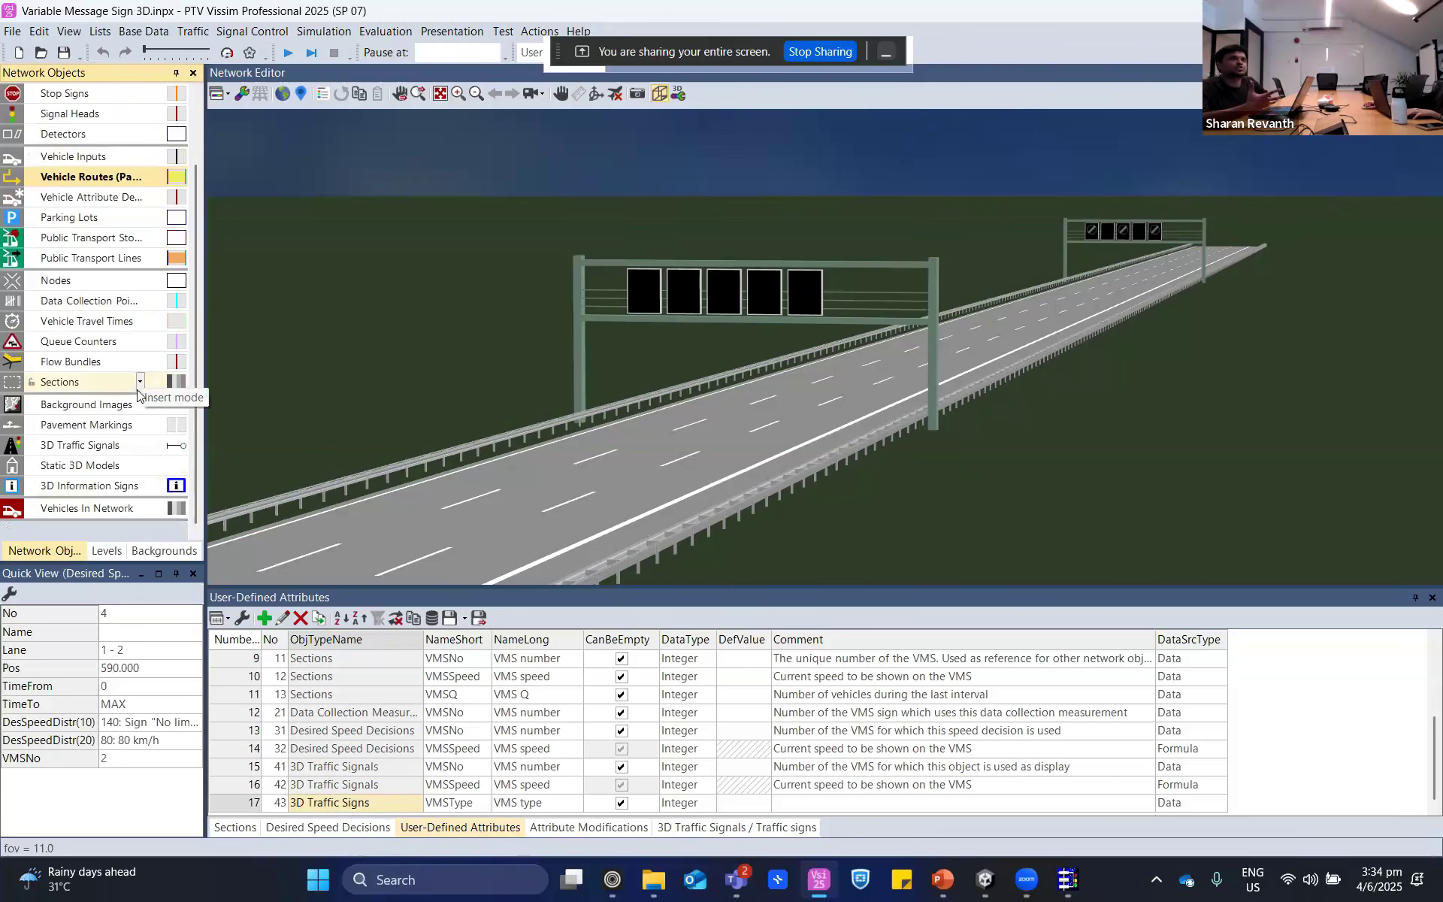
left_click(90, 449)
right_click(81, 443)
left_click(105, 456)
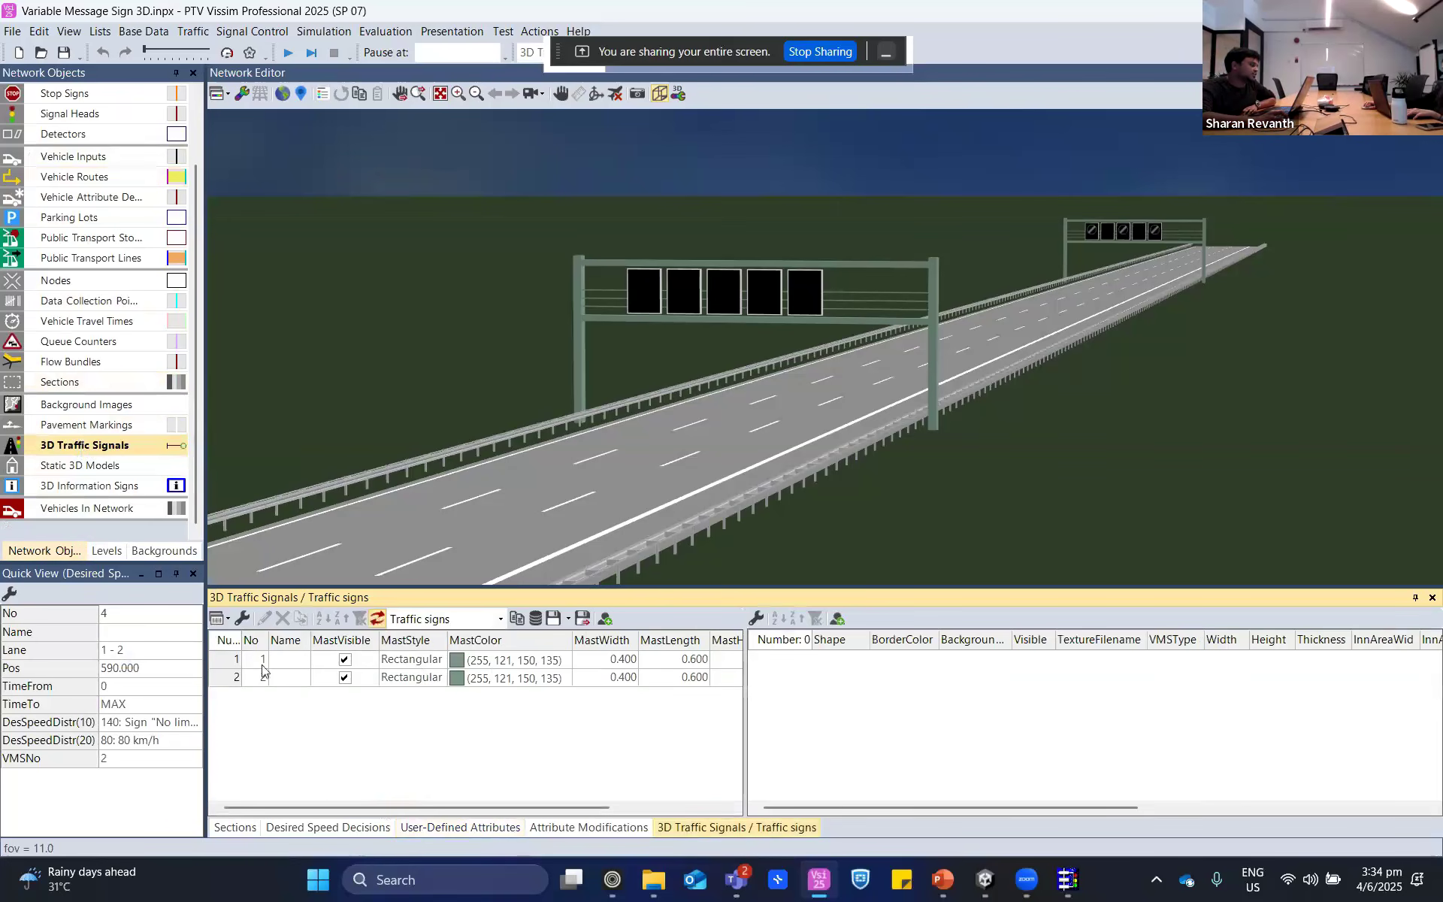
left_click(236, 662)
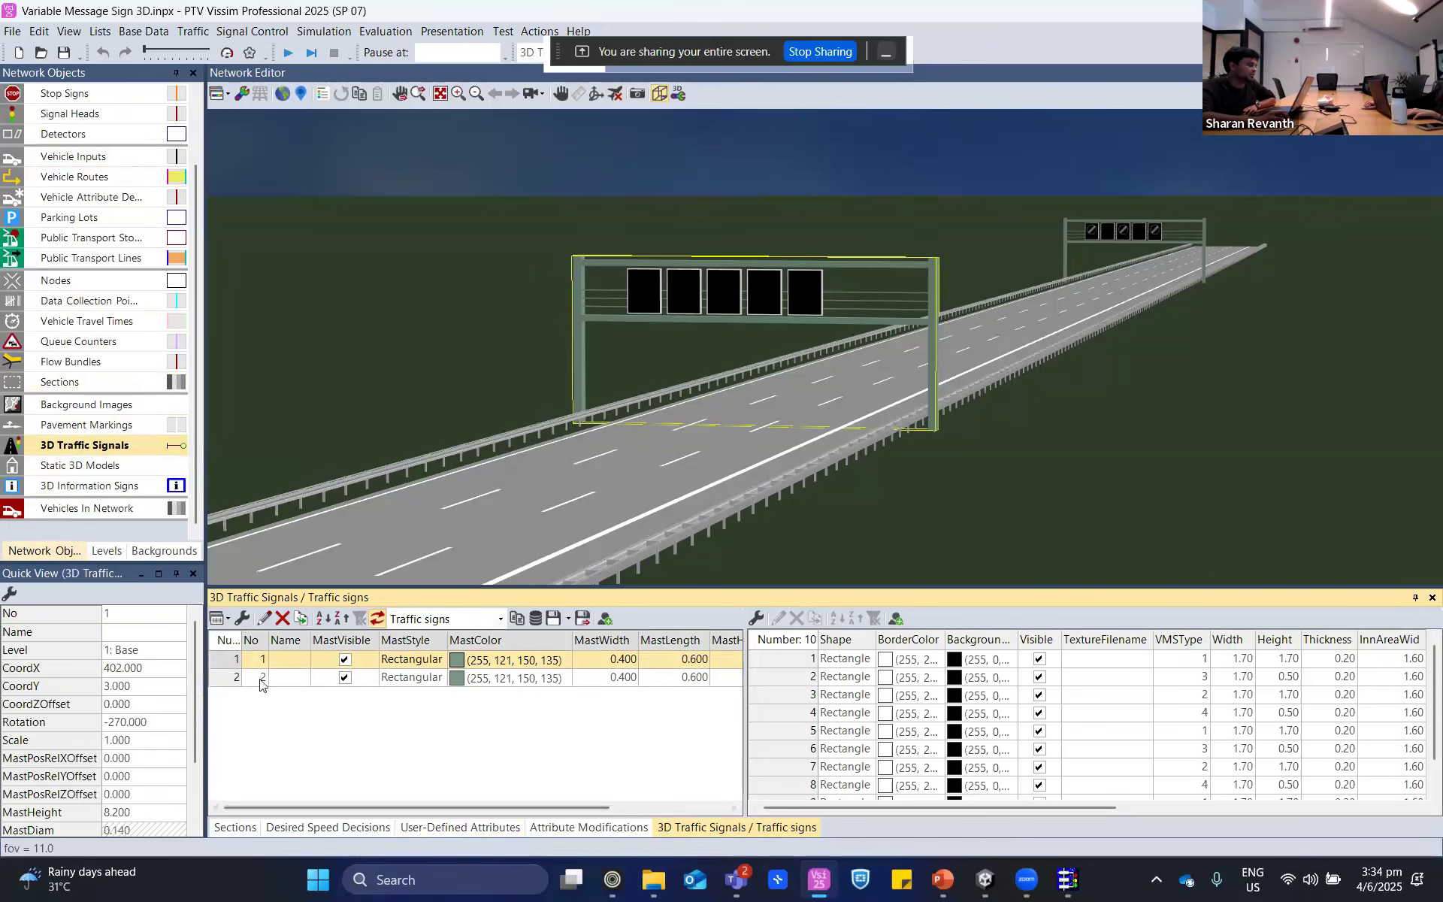
- Open 3D traffic signal 1 for editing, reposition its dialog, and fit the whole gantry in the preview
double_click(230, 658)
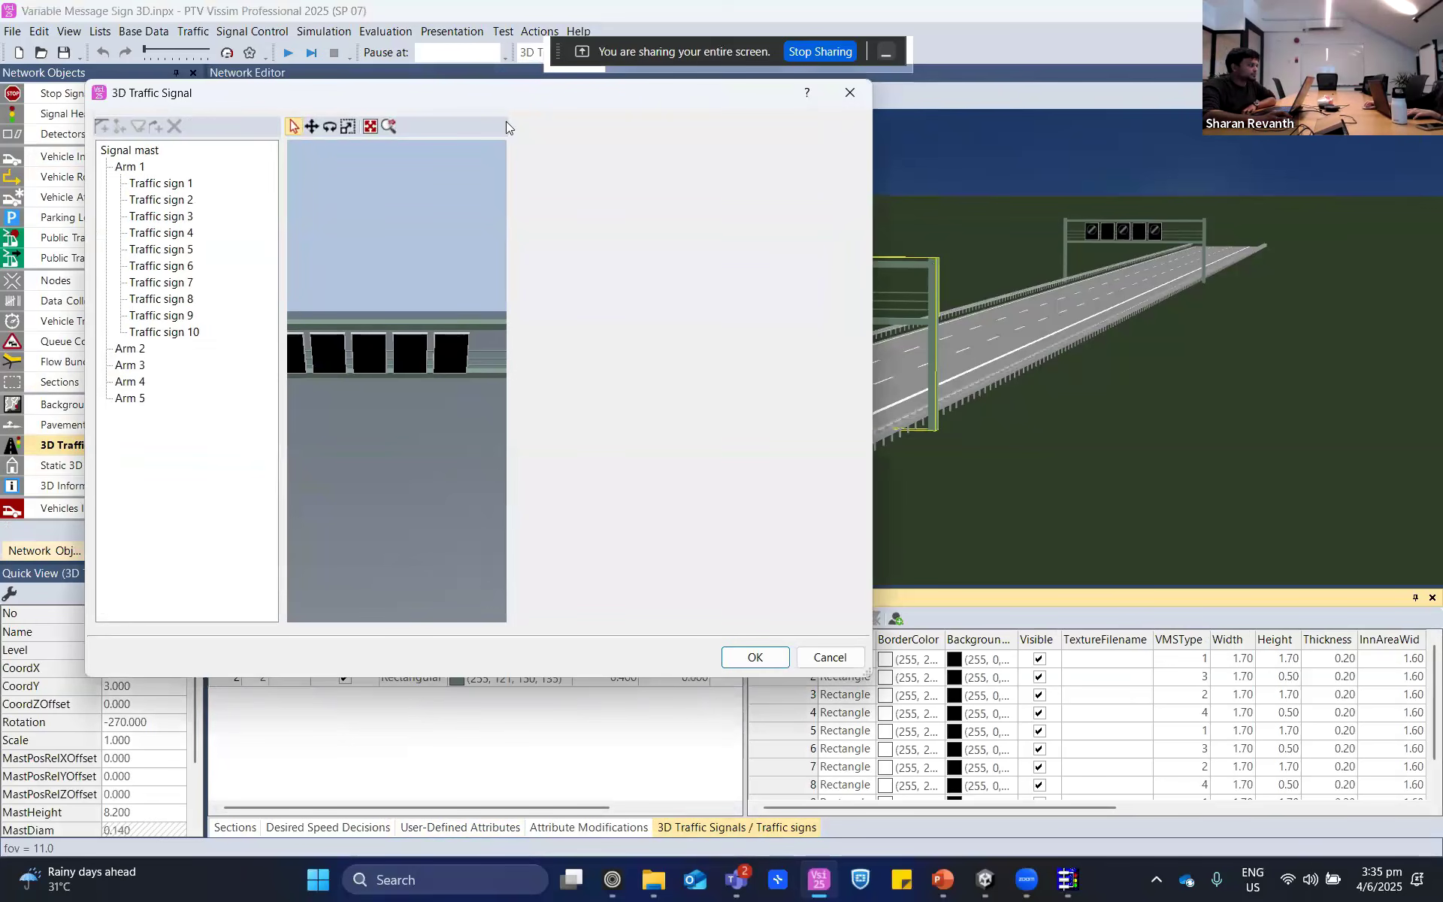
left_click_drag(513, 122, 754, 153)
left_click_drag(511, 150, 327, 148)
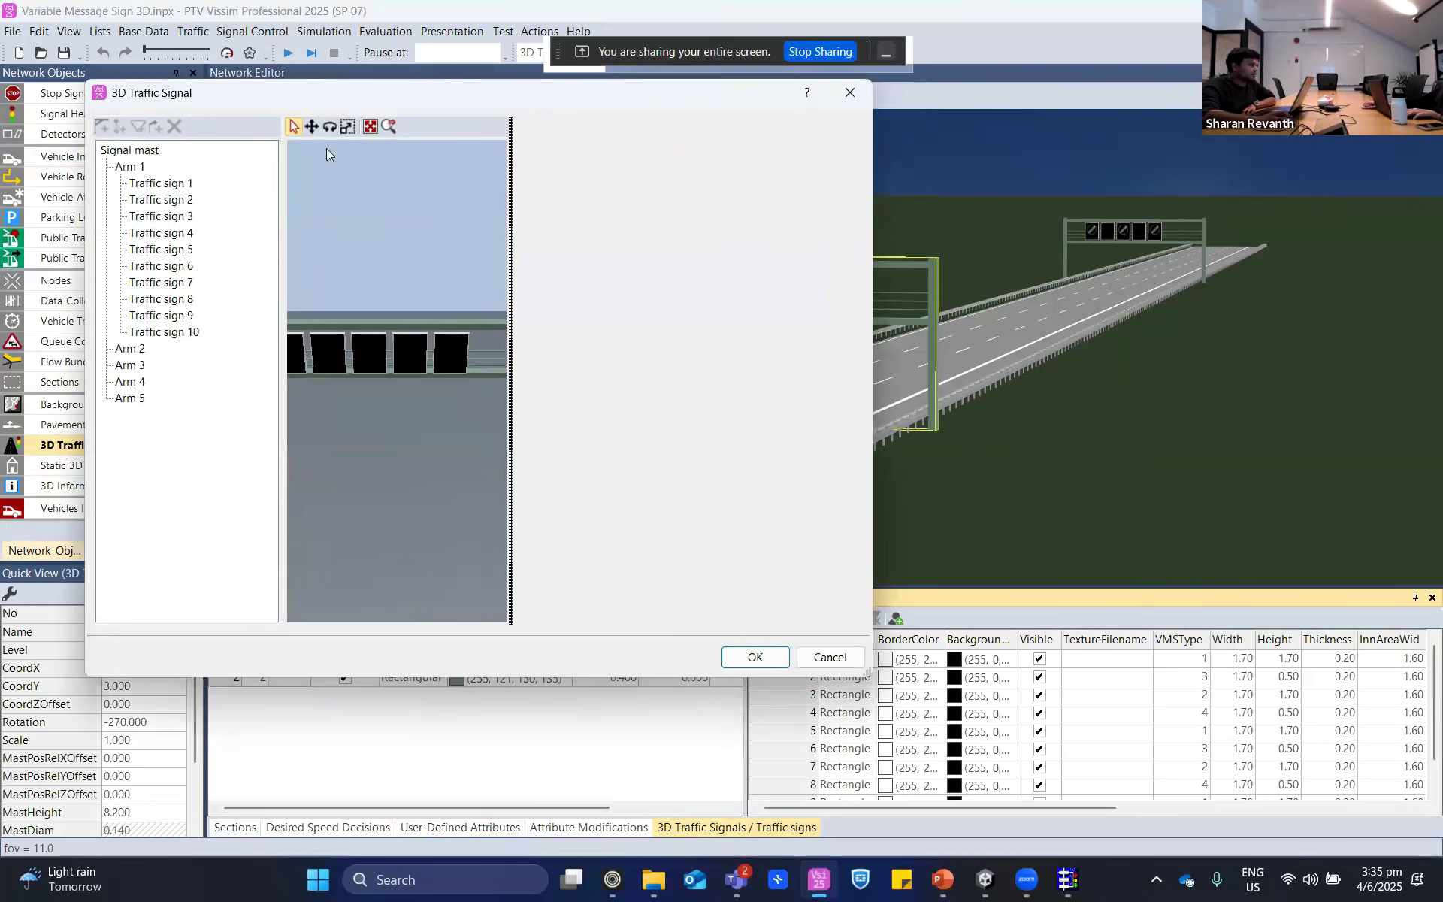
left_click_drag(554, 90, 787, 194)
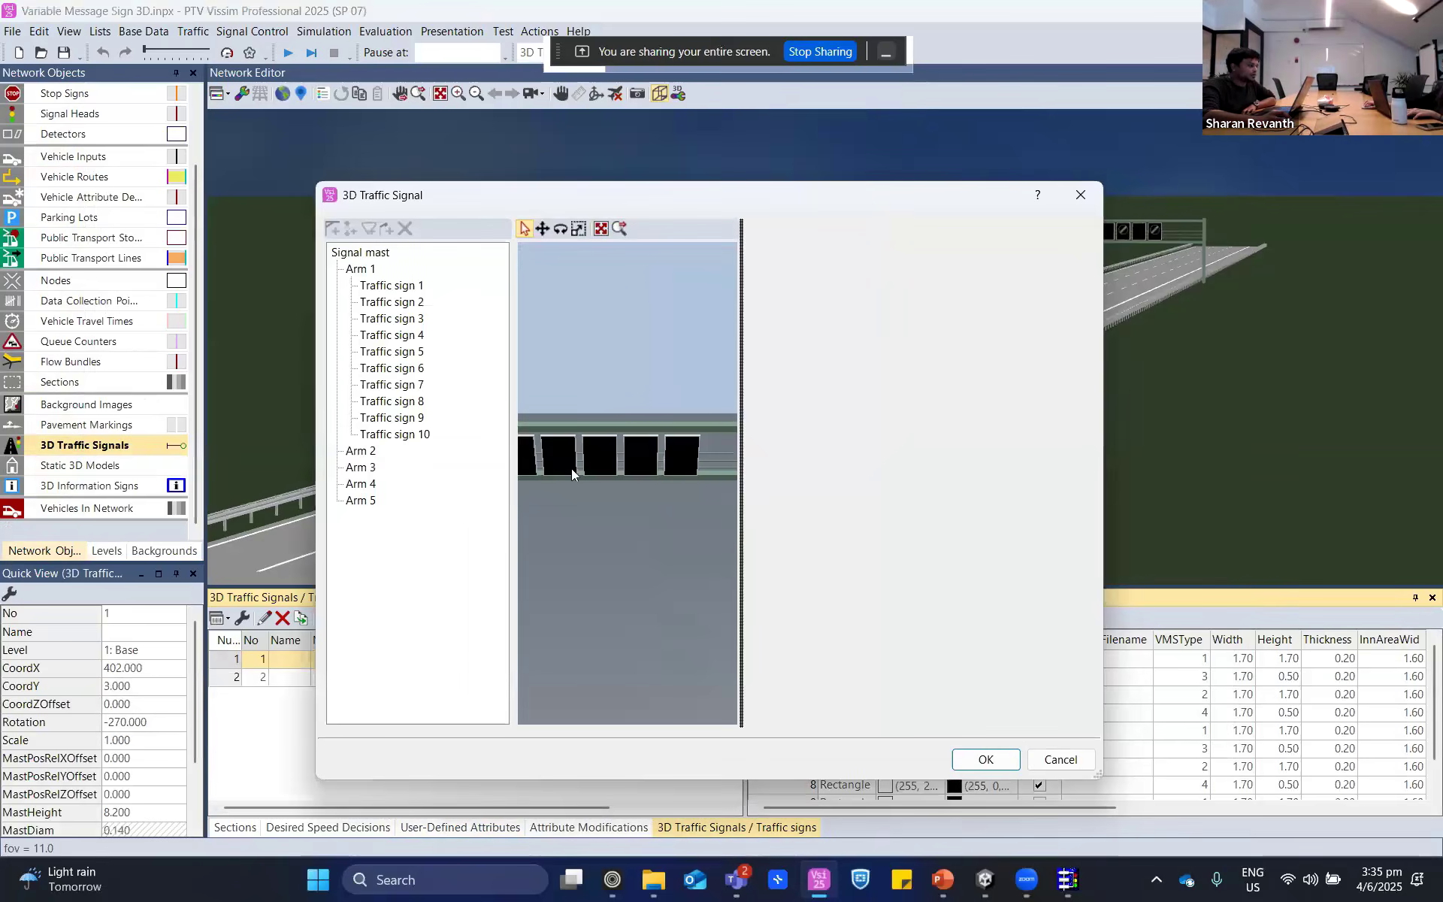
scroll(590, 475, "down", 3)
scroll(591, 475, "down", 2)
scroll(610, 471, "up", 3)
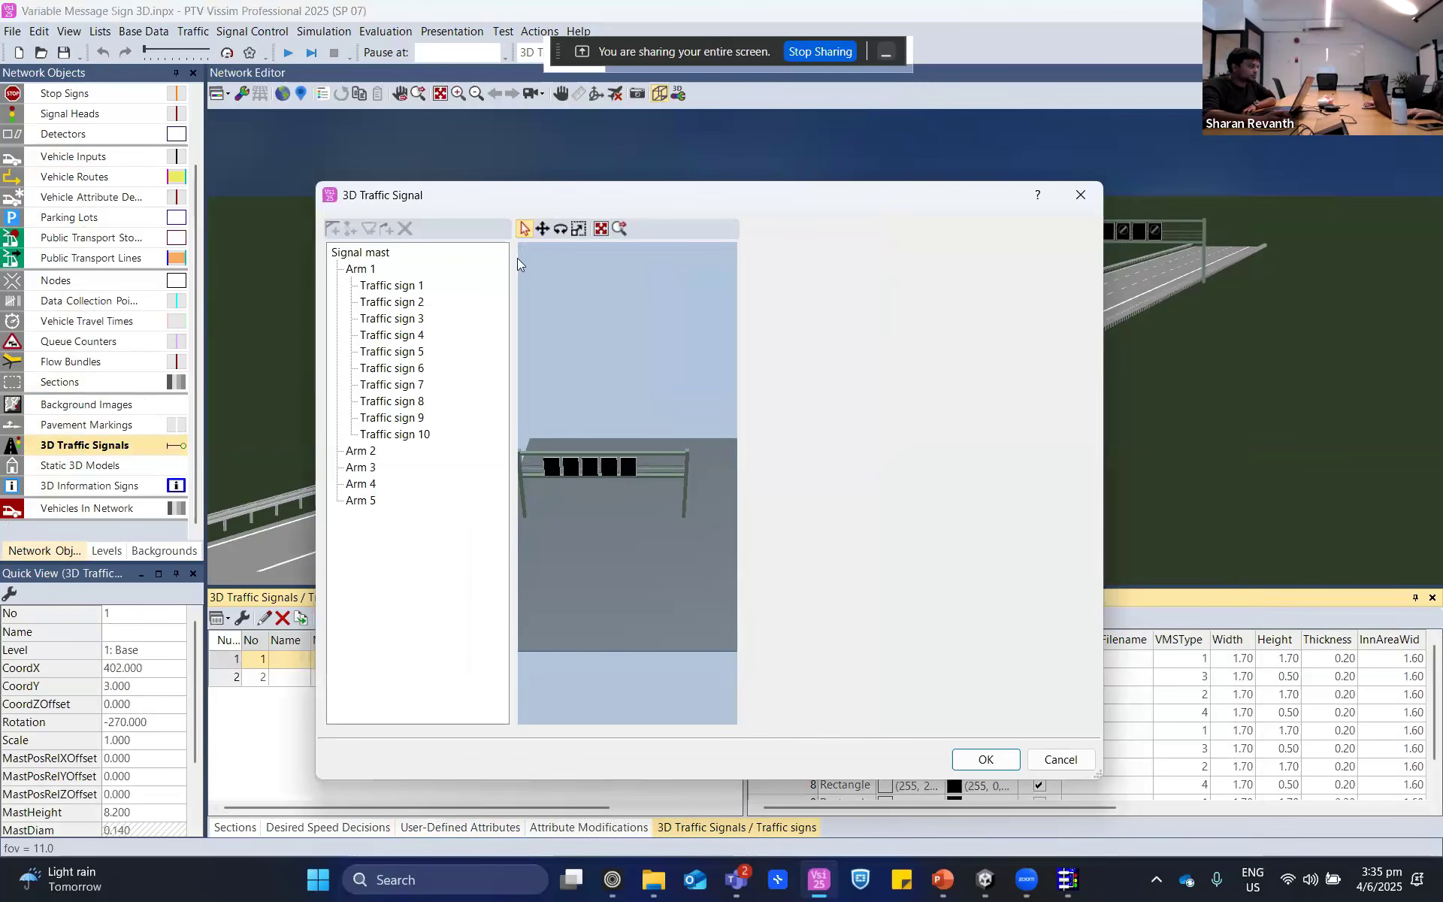
left_click(600, 229)
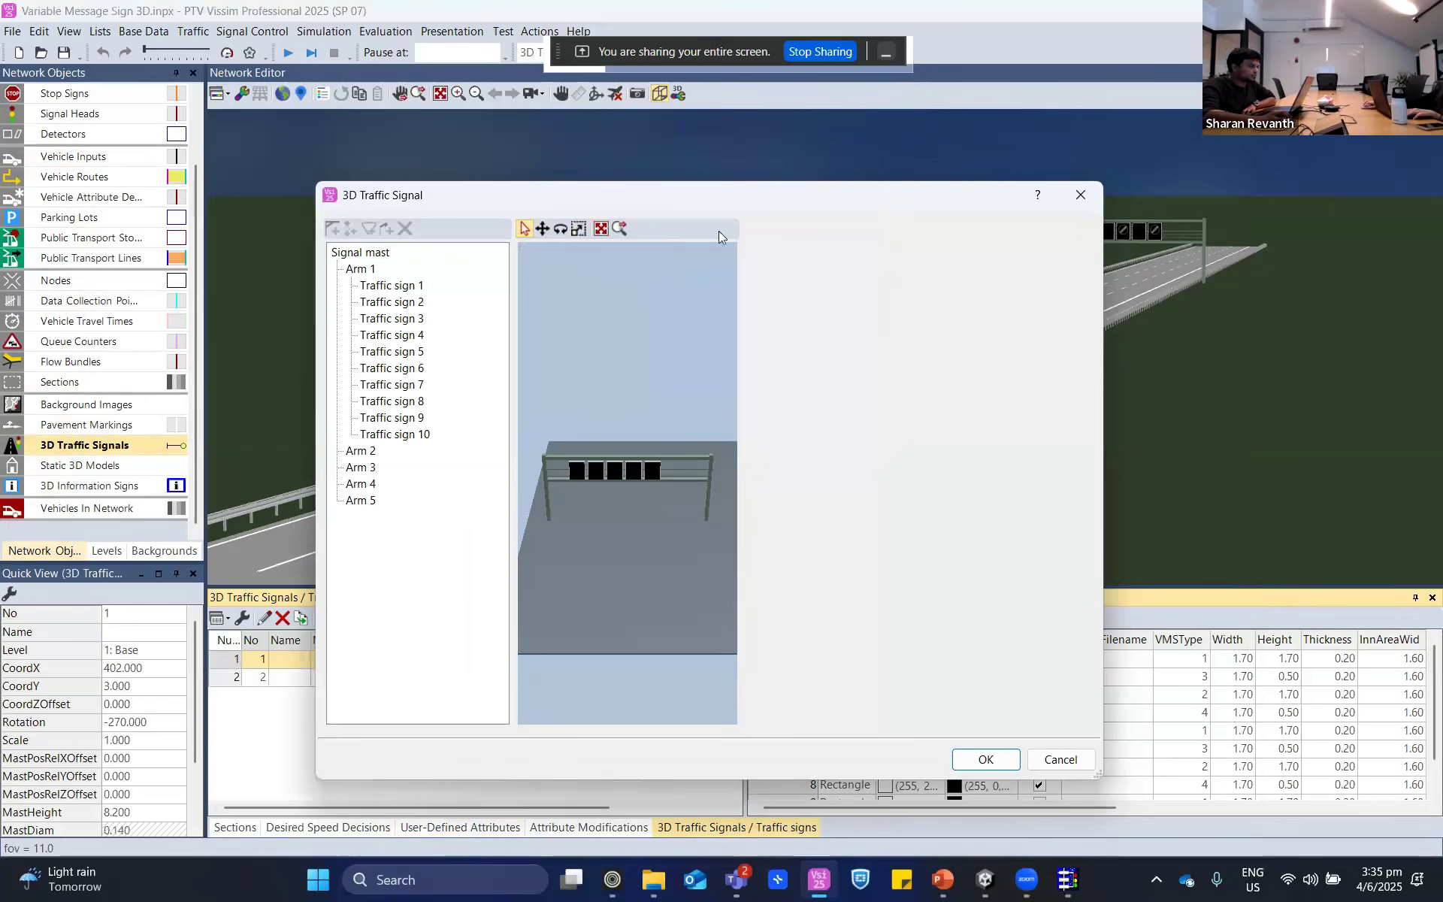
- Reopen 3D traffic signal 1 for editing, try to widen its preview area, and inspect the gantry
left_click(741, 232)
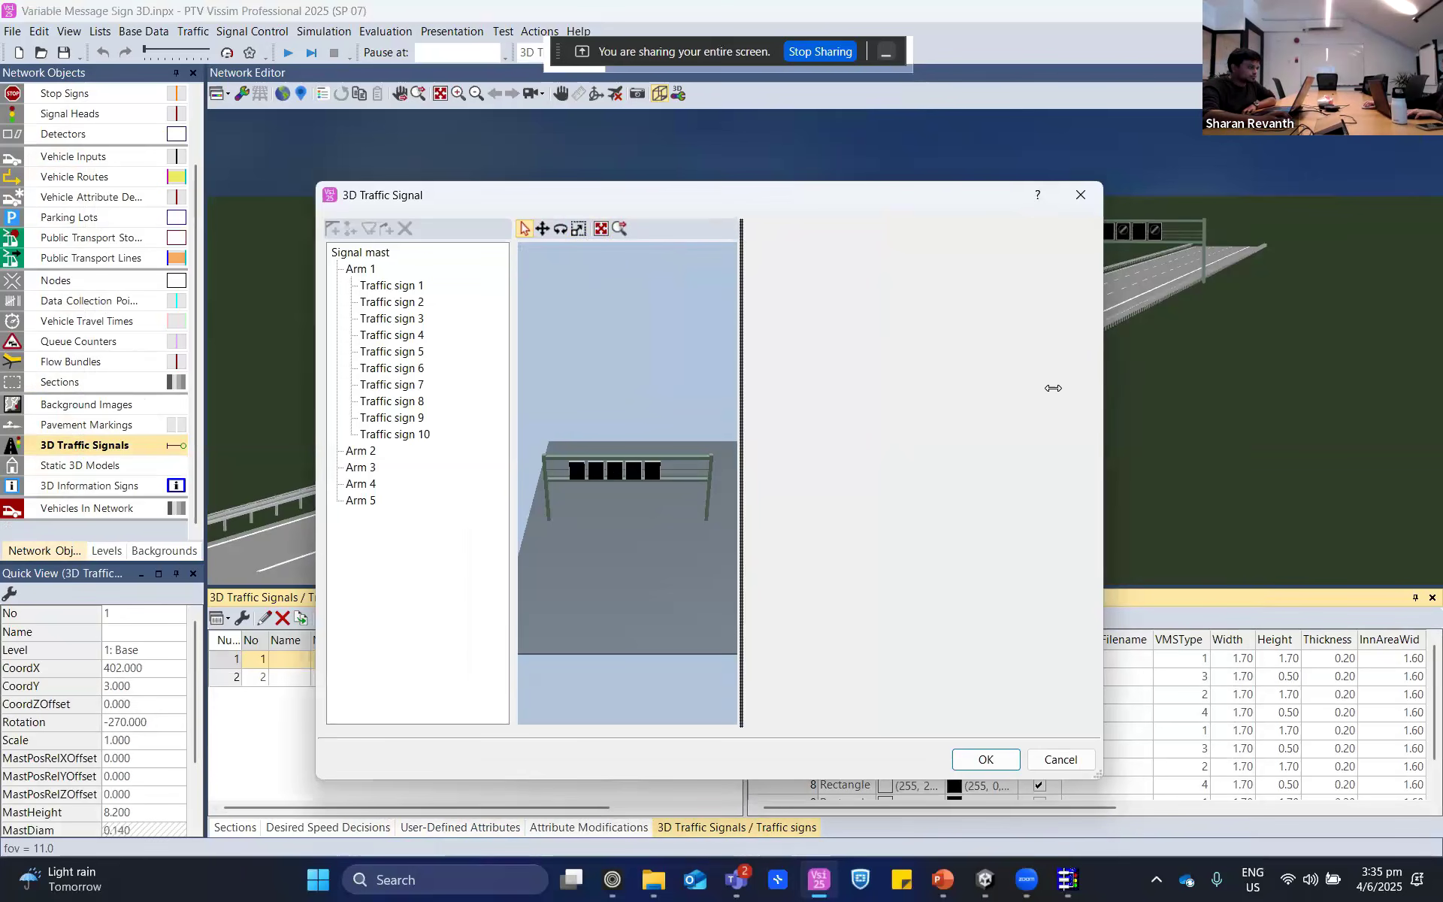
left_click(1068, 196)
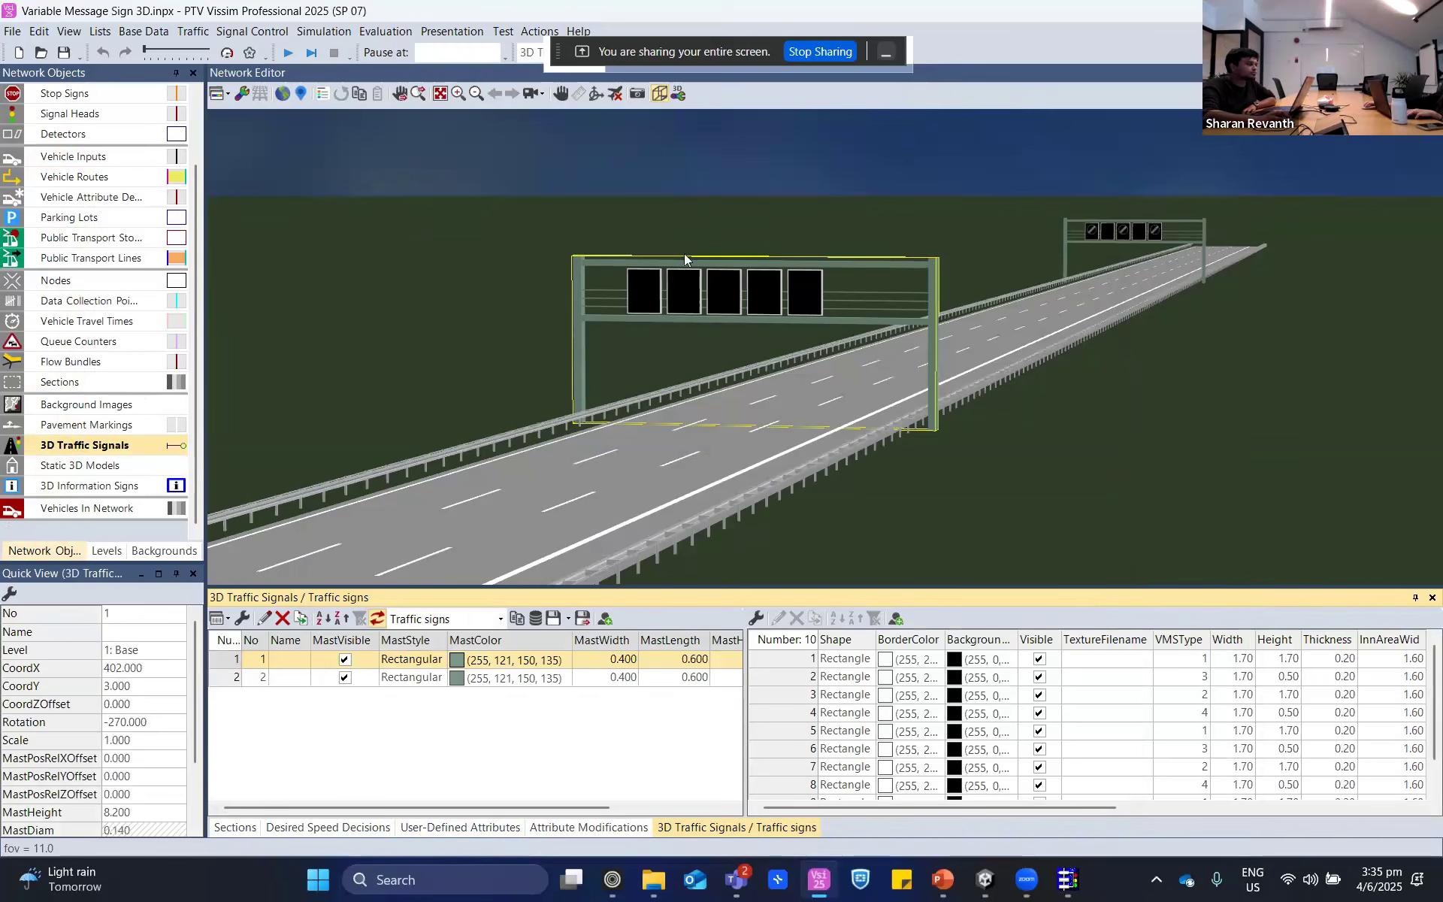
double_click(234, 665)
left_click(692, 440)
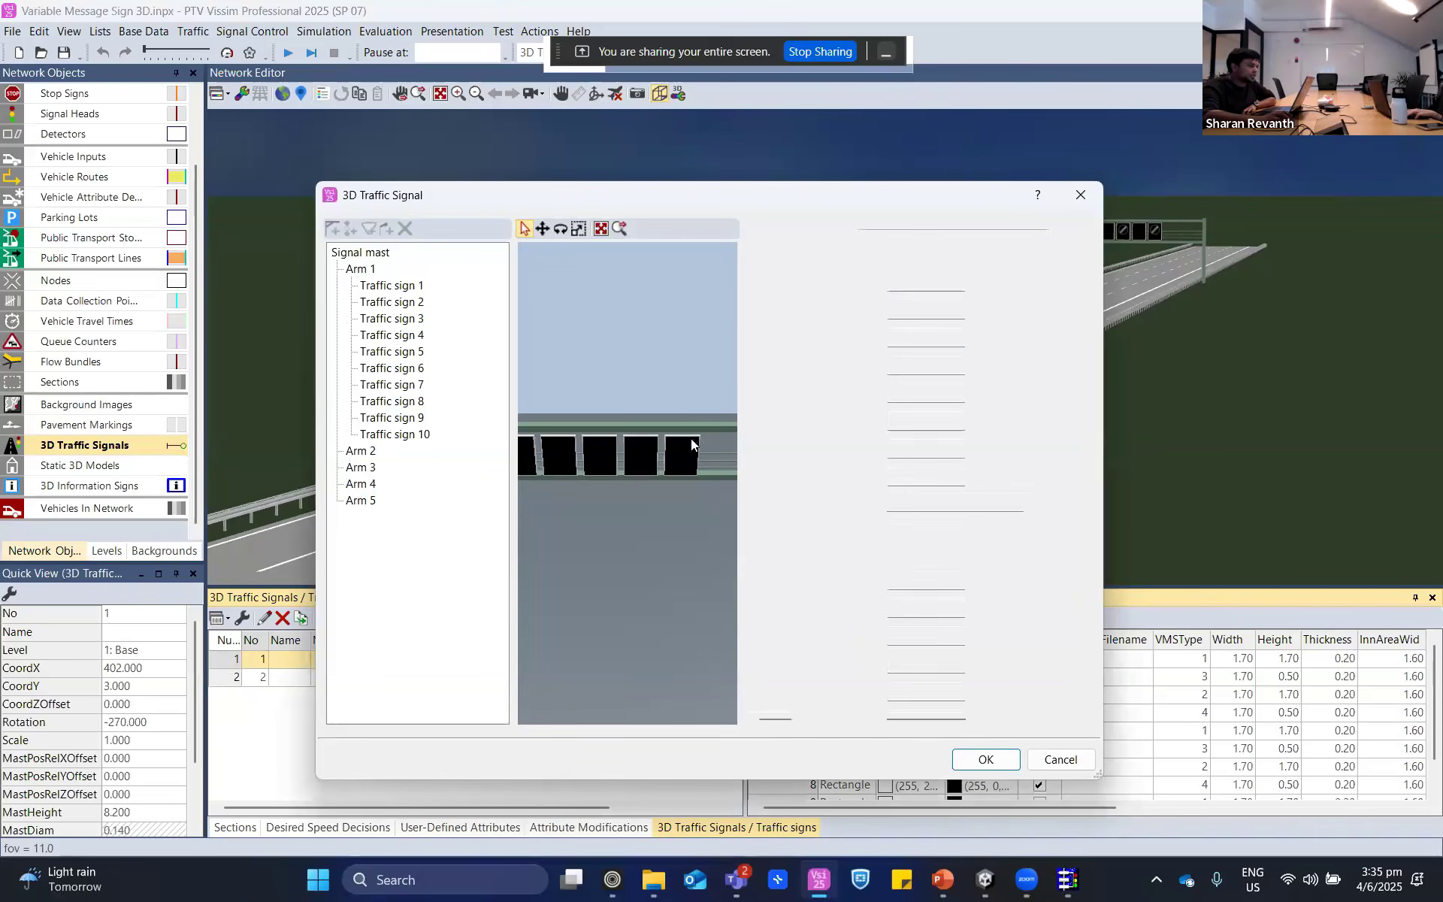
scroll(692, 440, "down", 5)
left_click(555, 339)
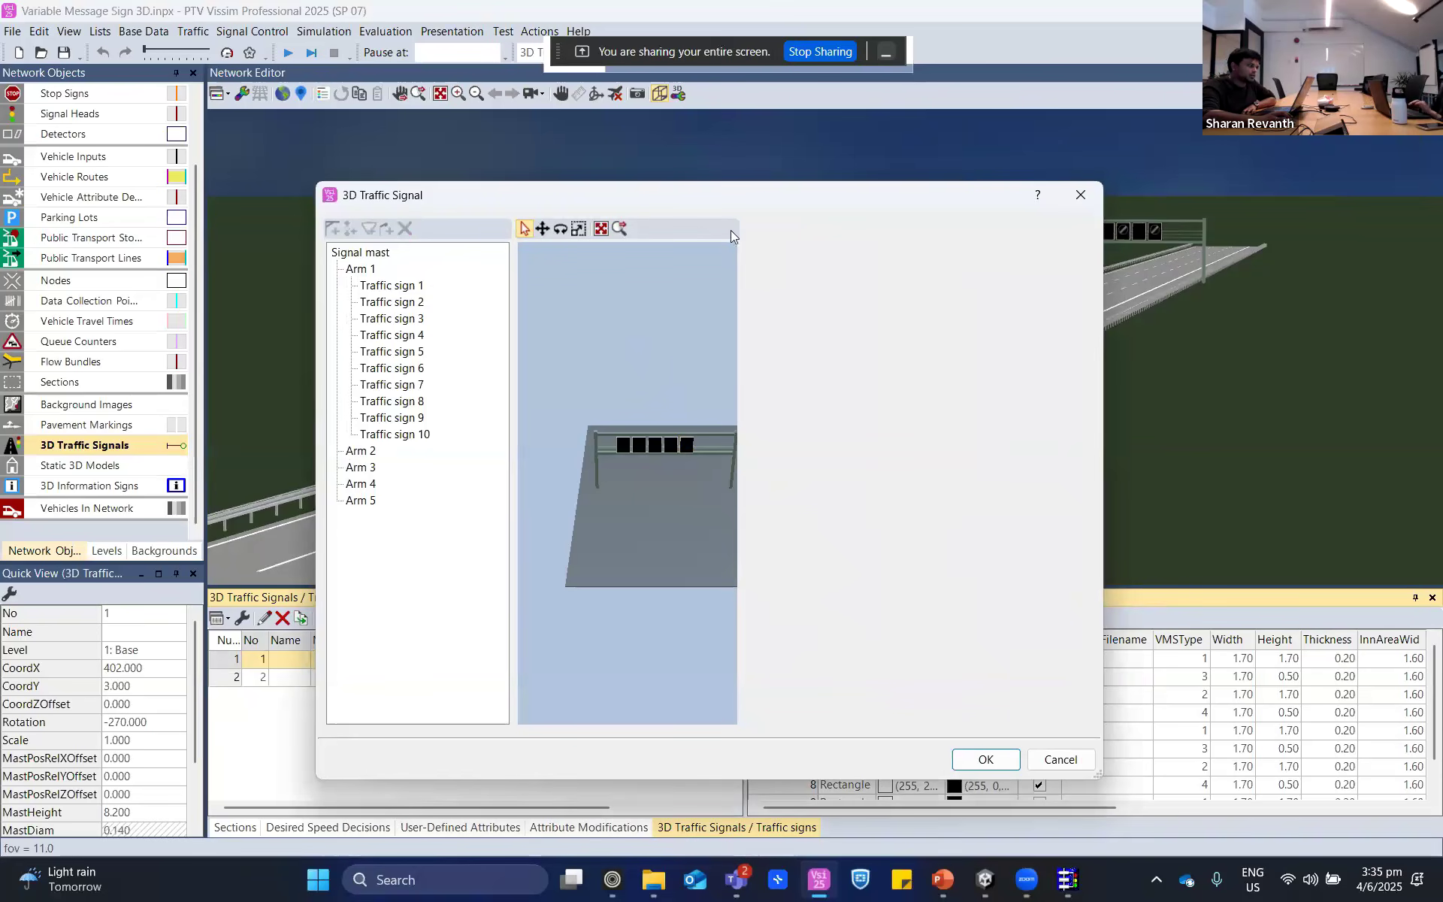
left_click_drag(741, 230, 861, 275)
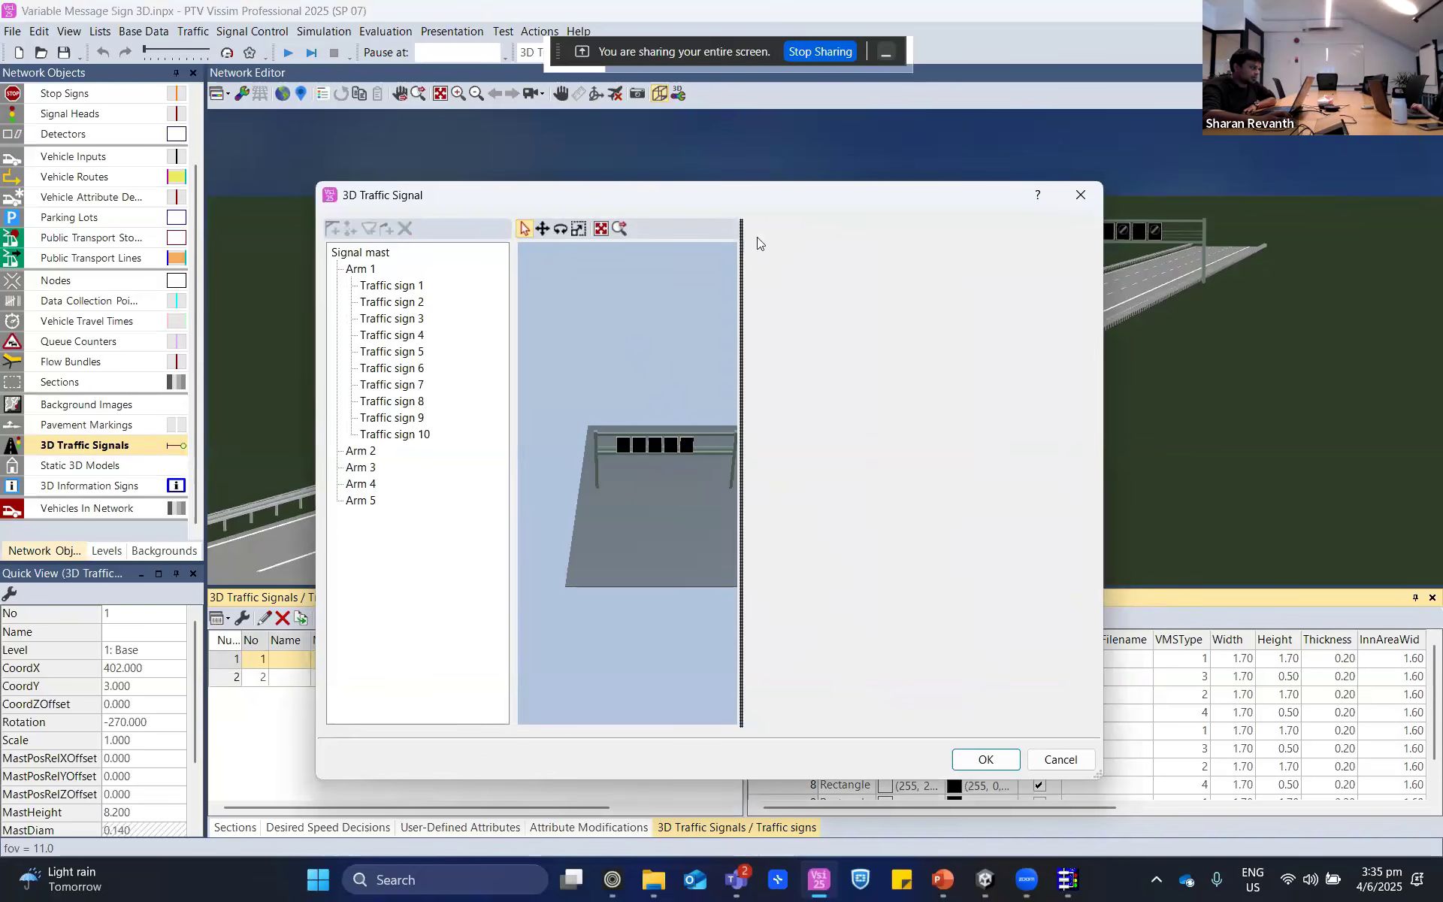
scroll(628, 449, "up", 2)
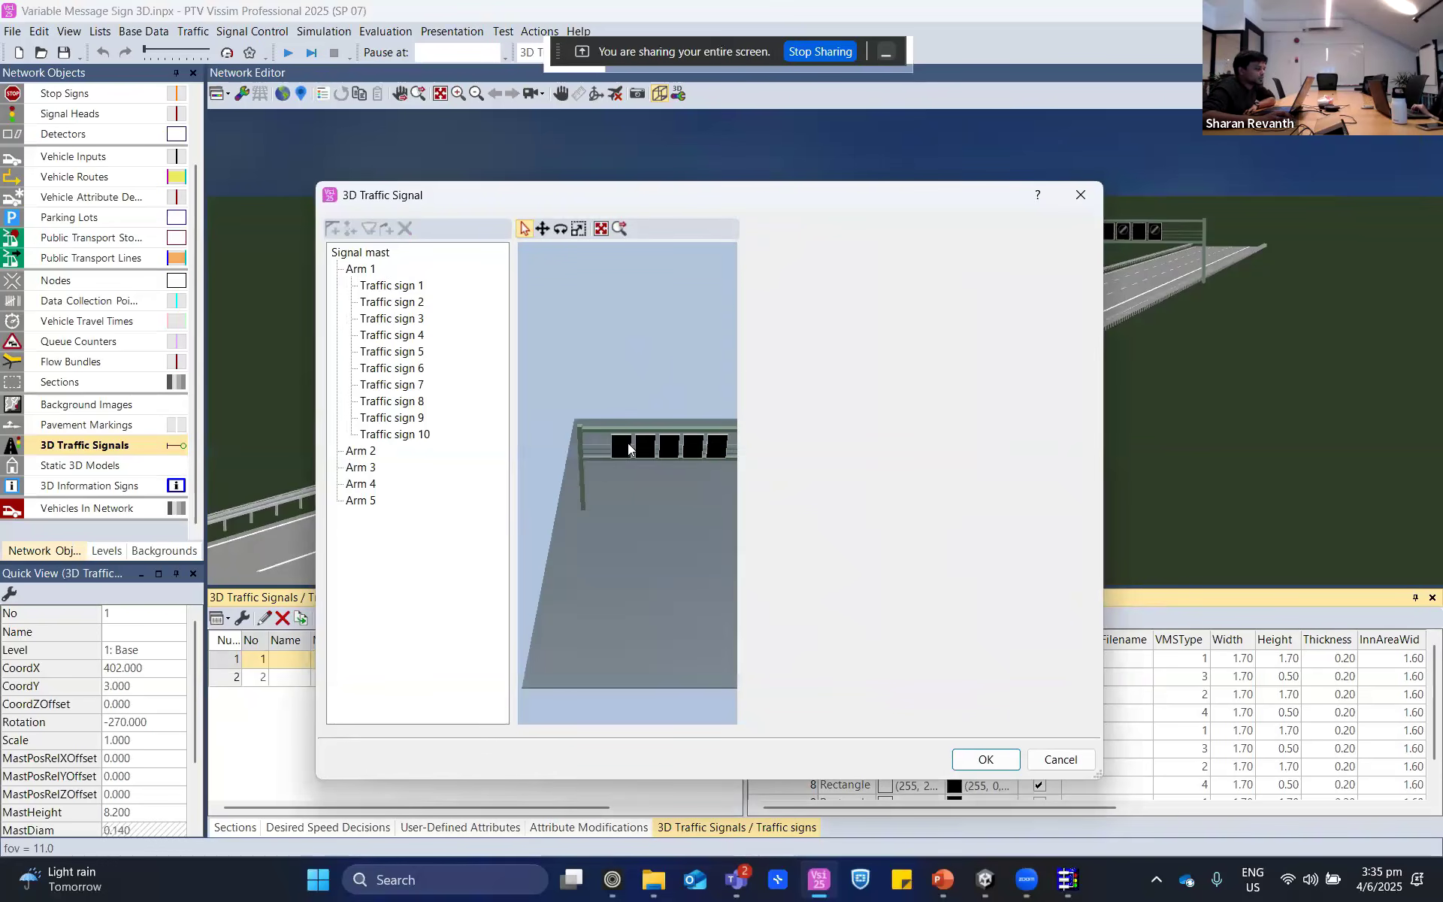
scroll(629, 449, "up", 3)
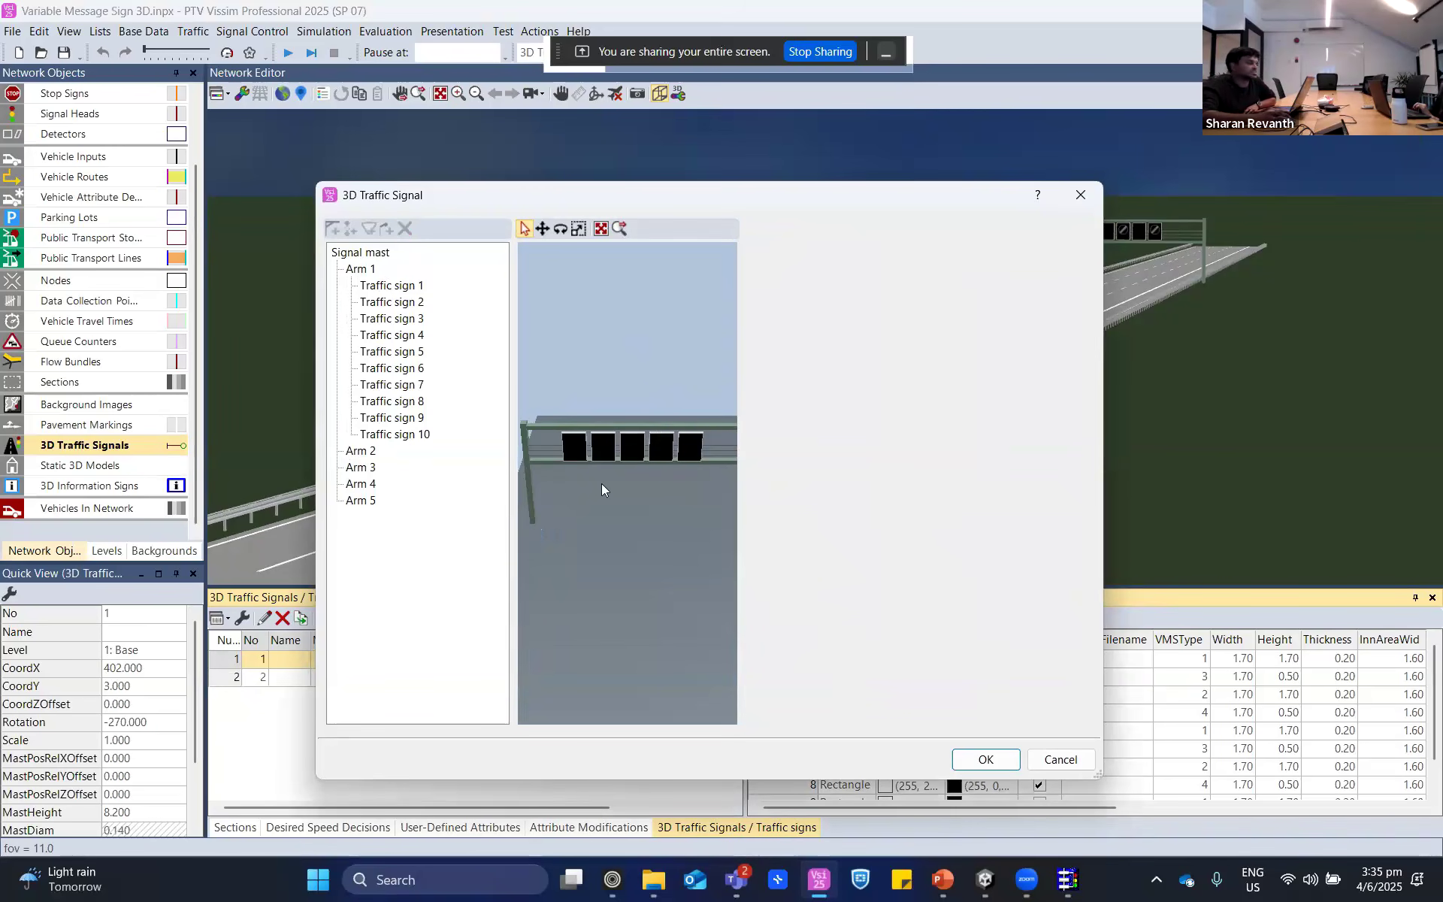
- Select Arm 1 of the signal mast and examine its gantry properties and both ends of the gantry
left_click(361, 269)
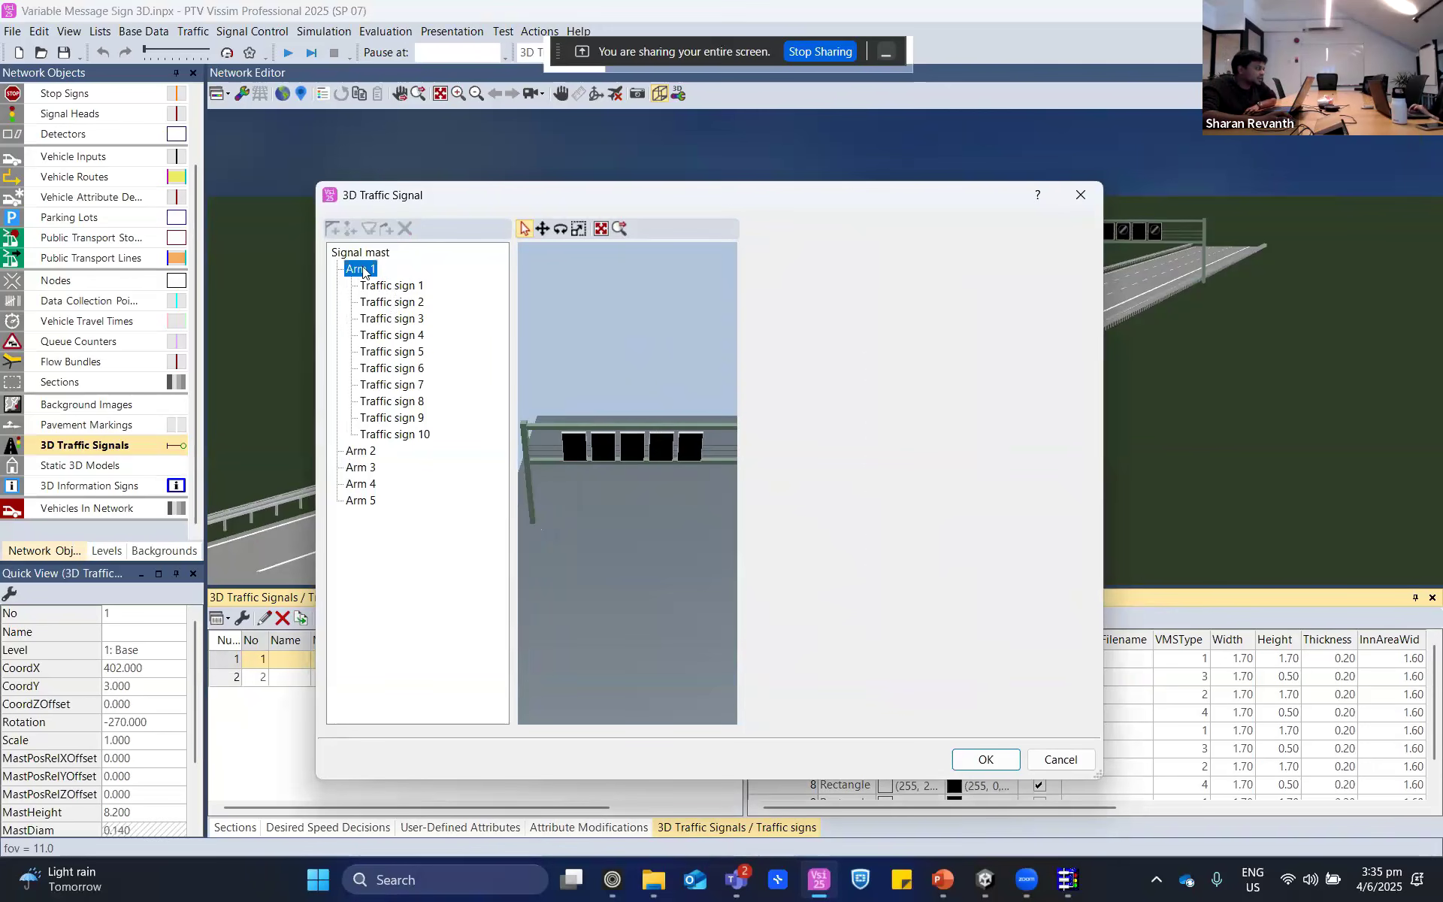
left_click_drag(622, 515, 663, 472)
scroll(625, 403, "up", 5)
left_click_drag(624, 402, 687, 459)
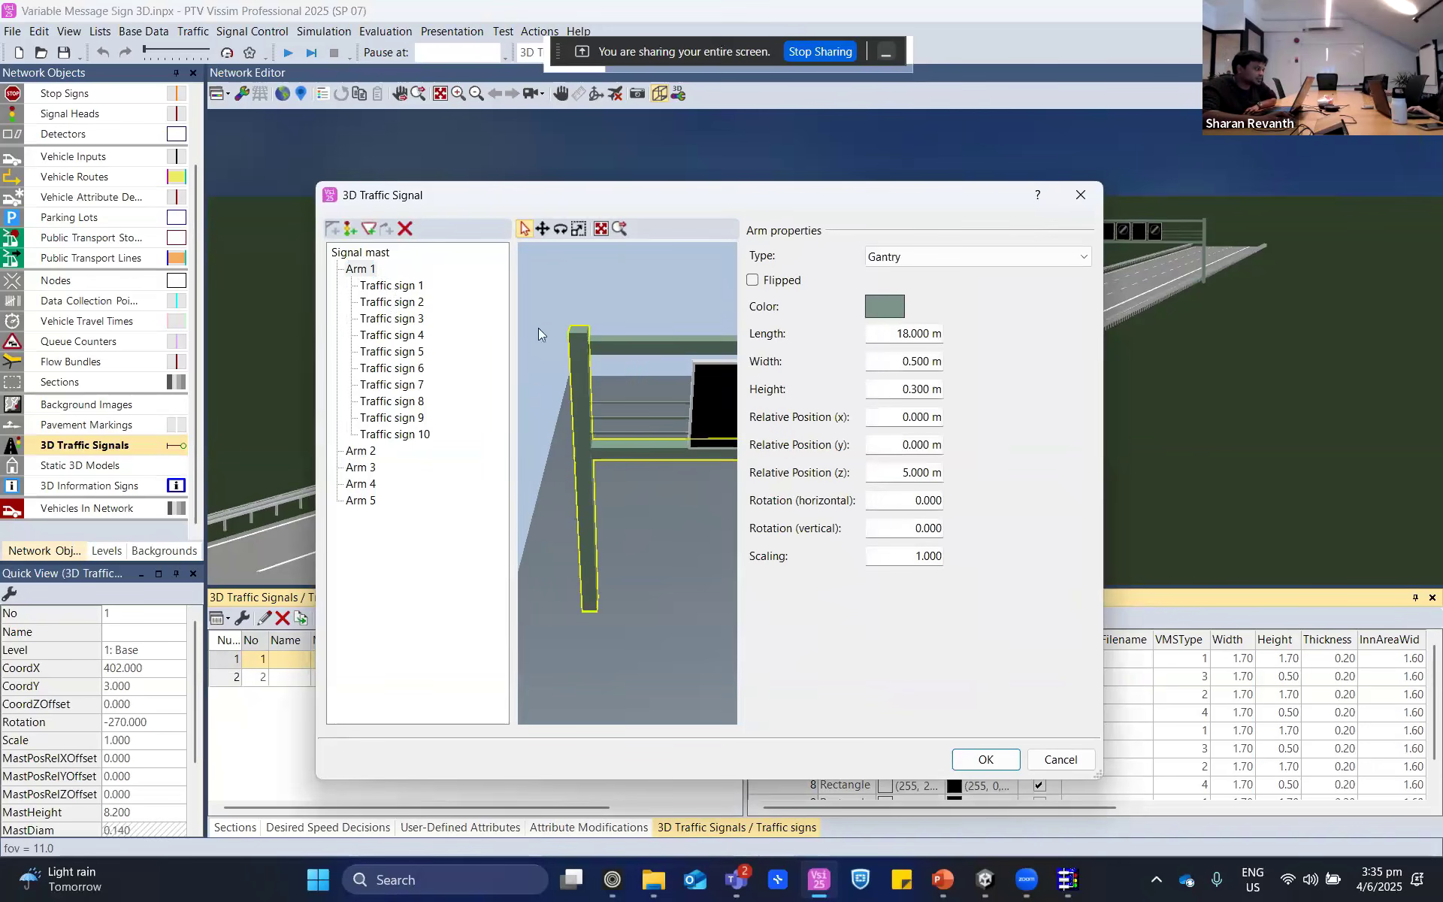
scroll(633, 581, "down", 3)
left_click(474, 547)
left_click_drag(651, 531, 515, 529)
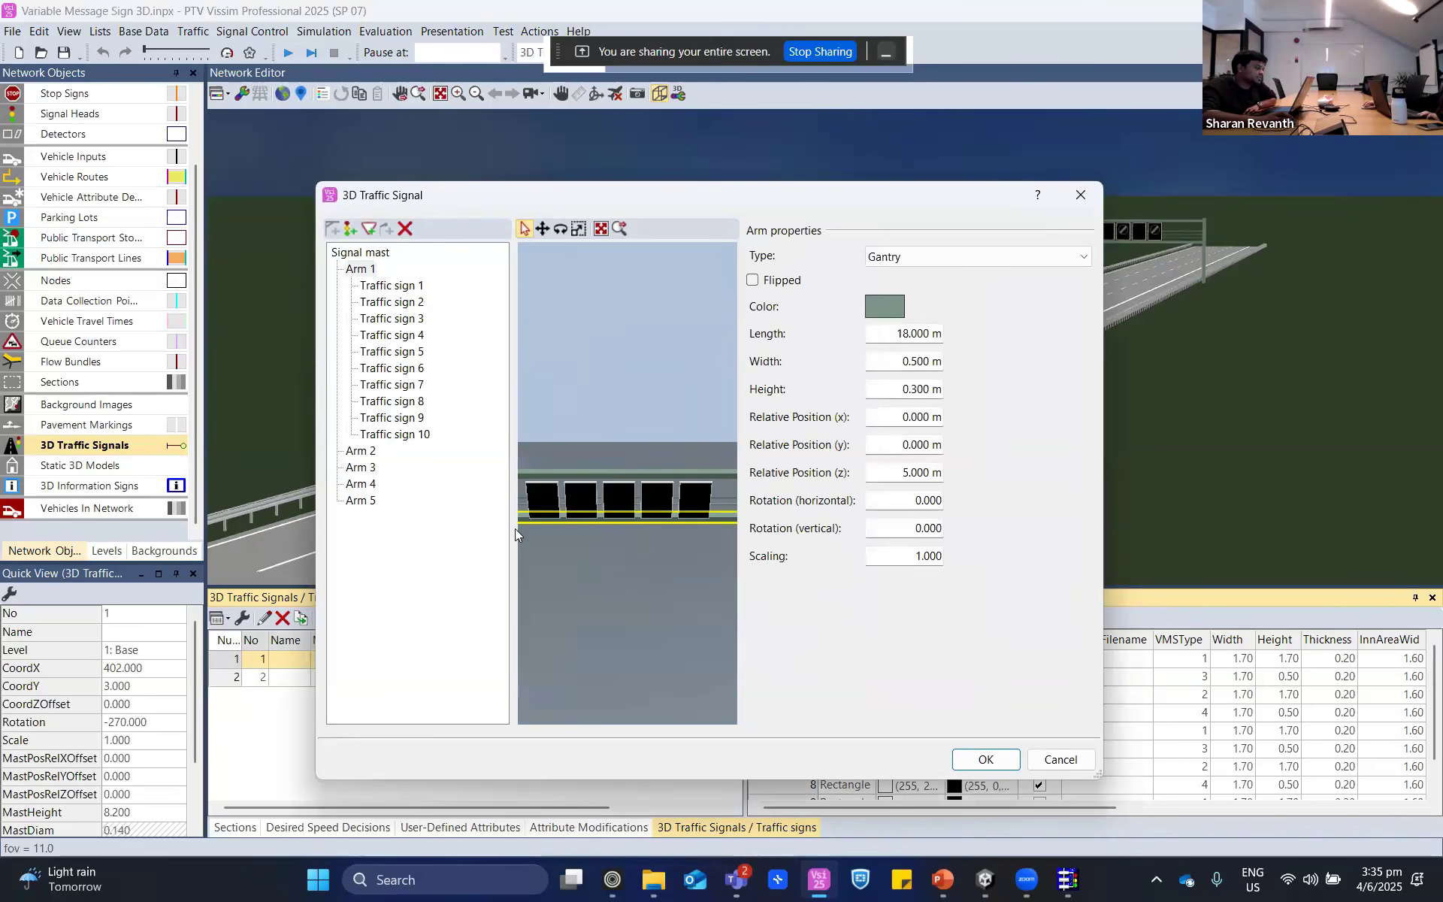
left_click_drag(692, 534, 588, 461)
left_click_drag(607, 598, 776, 558)
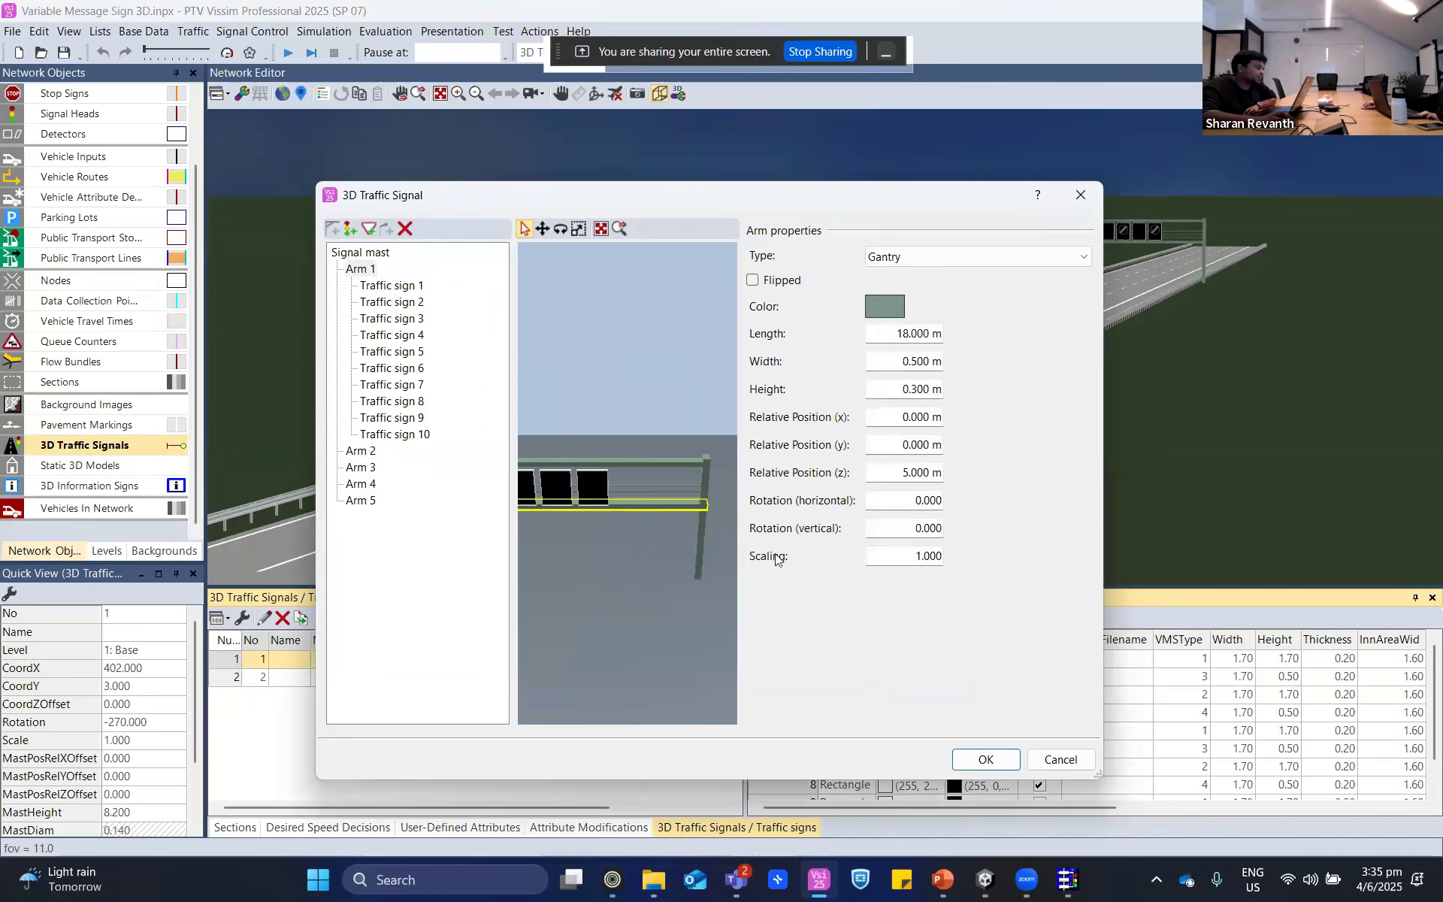
- Go through traffic signs 2 to 7 on Arm 1 and inspect individual sign panels on the gantry
left_click(423, 302)
left_click(423, 321)
left_click(422, 336)
left_click(422, 352)
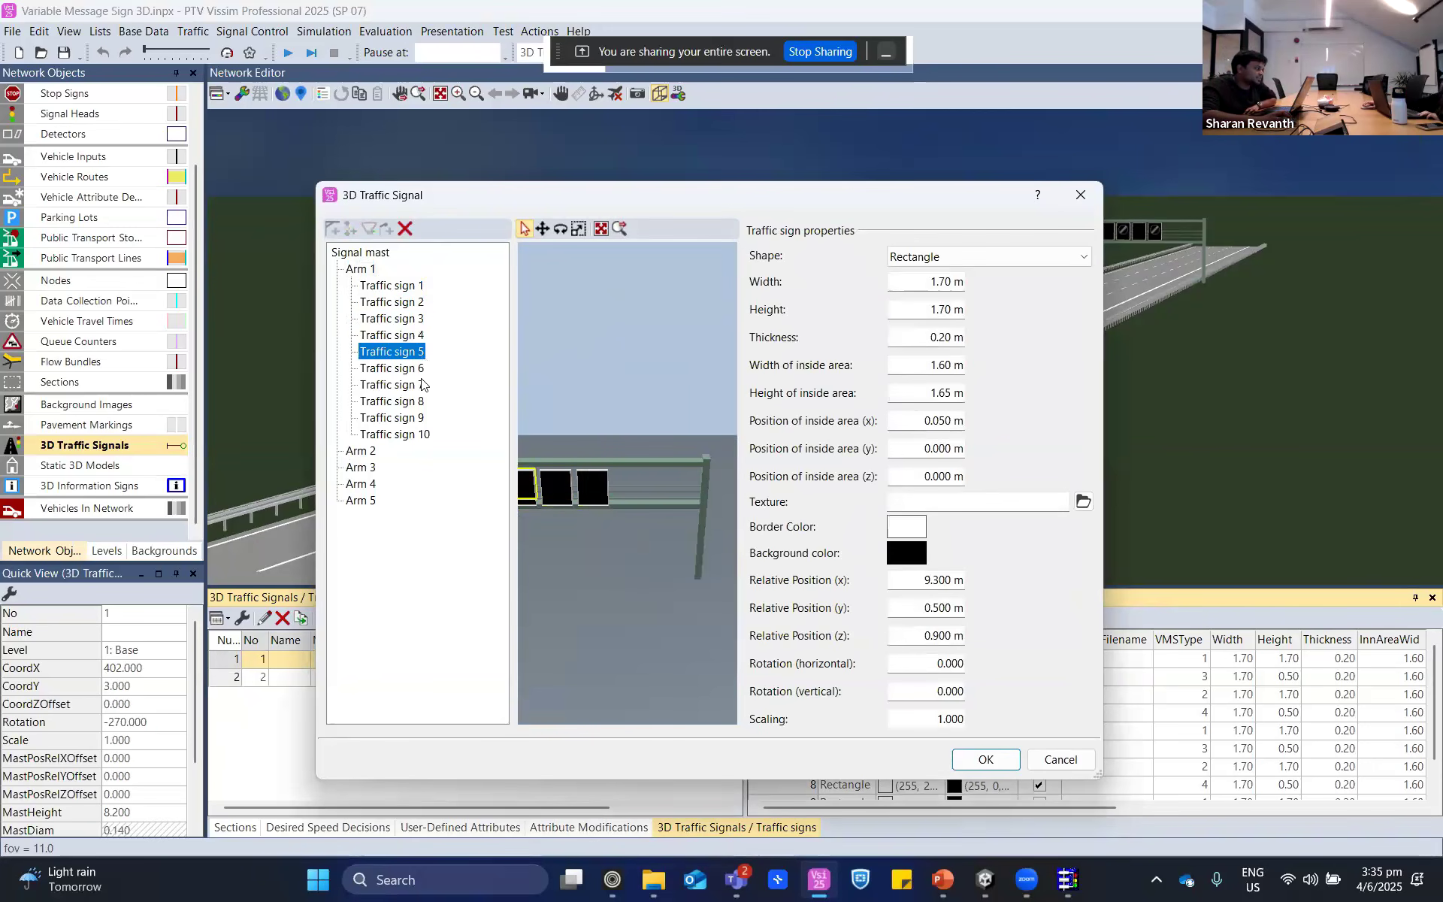
left_click(421, 371)
left_click(420, 385)
left_click_drag(606, 557, 714, 558)
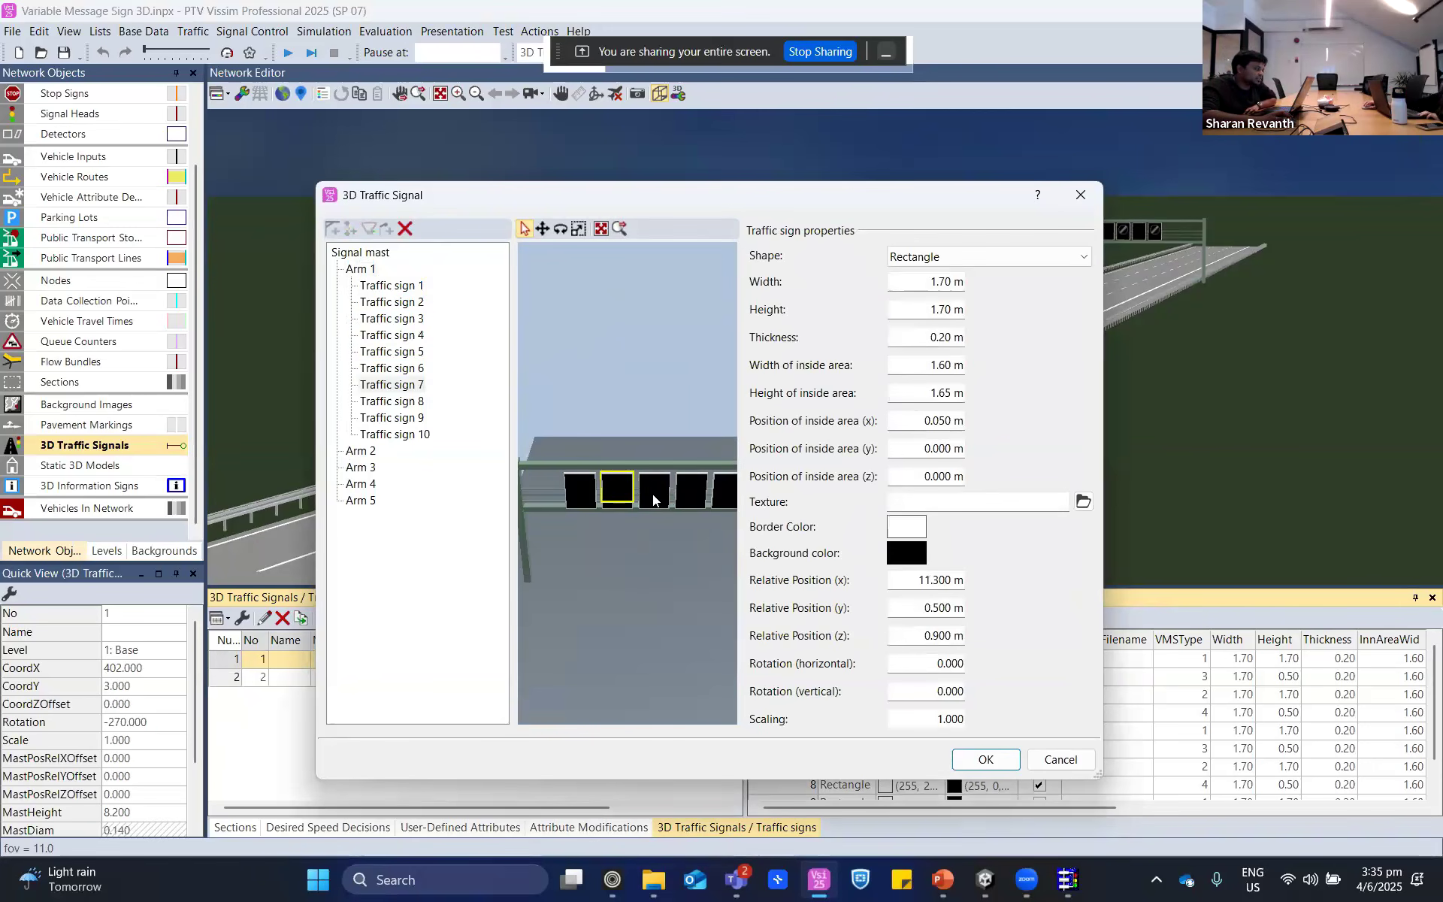
left_click(690, 489)
left_click(577, 486)
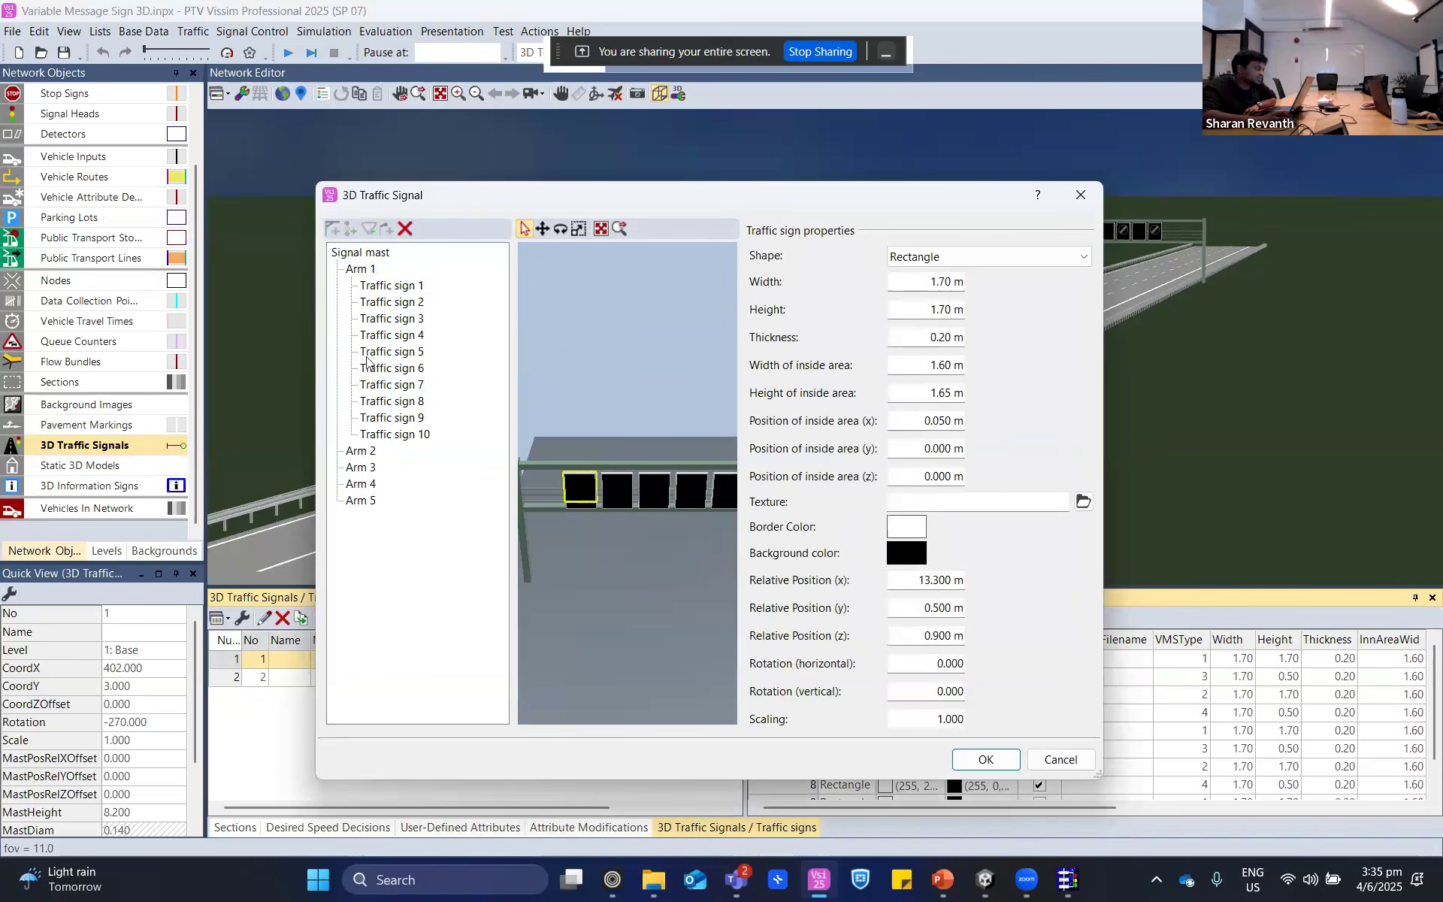
- Examine traffic signs 9 and 10 and Arms 2 and 3, and close the 3D traffic signal without saving
left_click(380, 417)
left_click(387, 434)
left_click(350, 452)
left_click(355, 468)
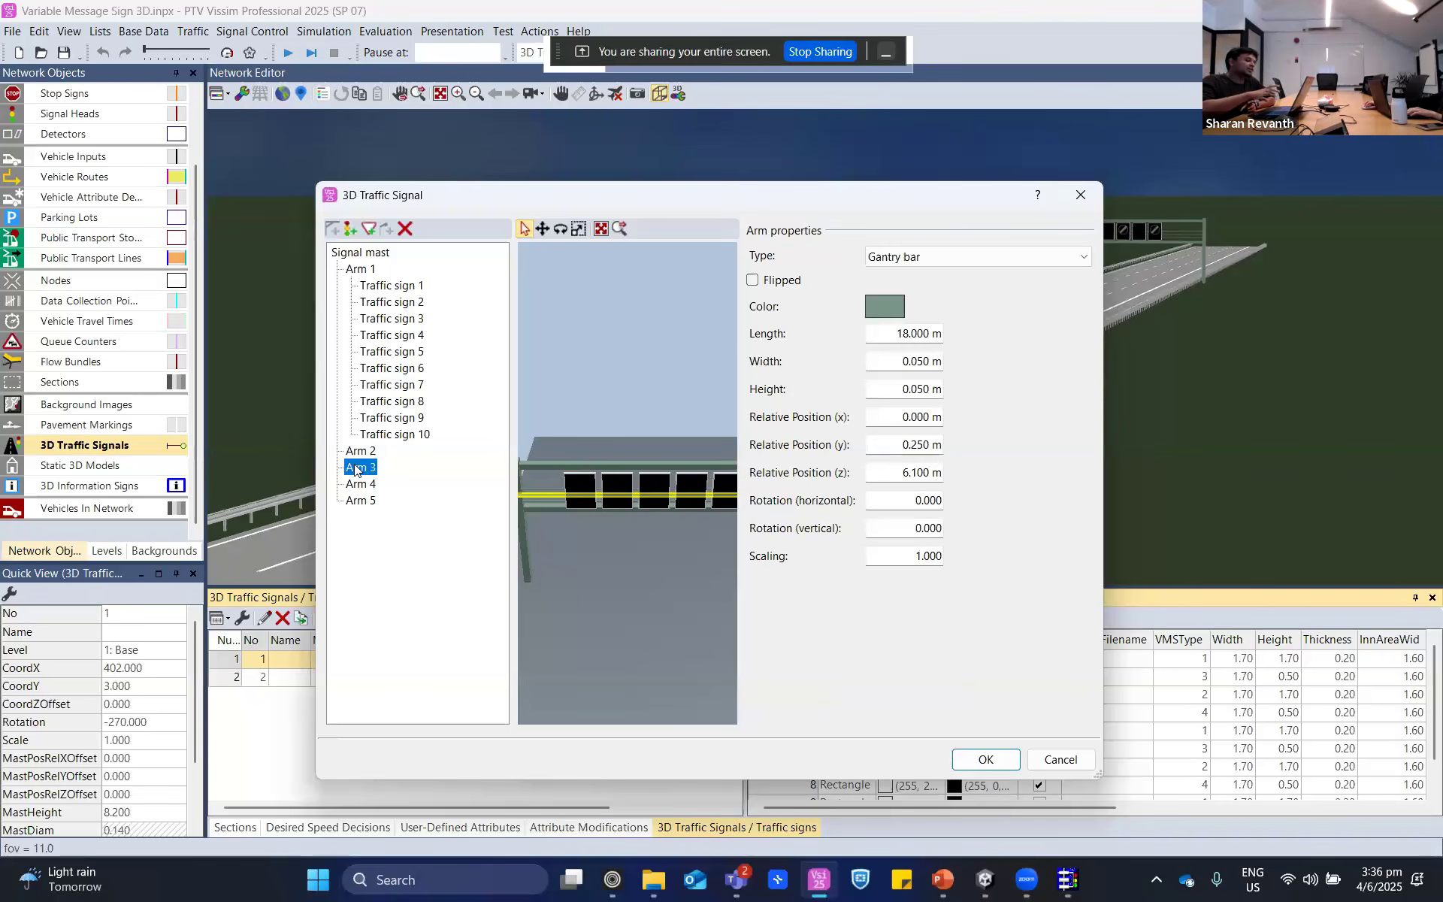
left_click(1055, 767)
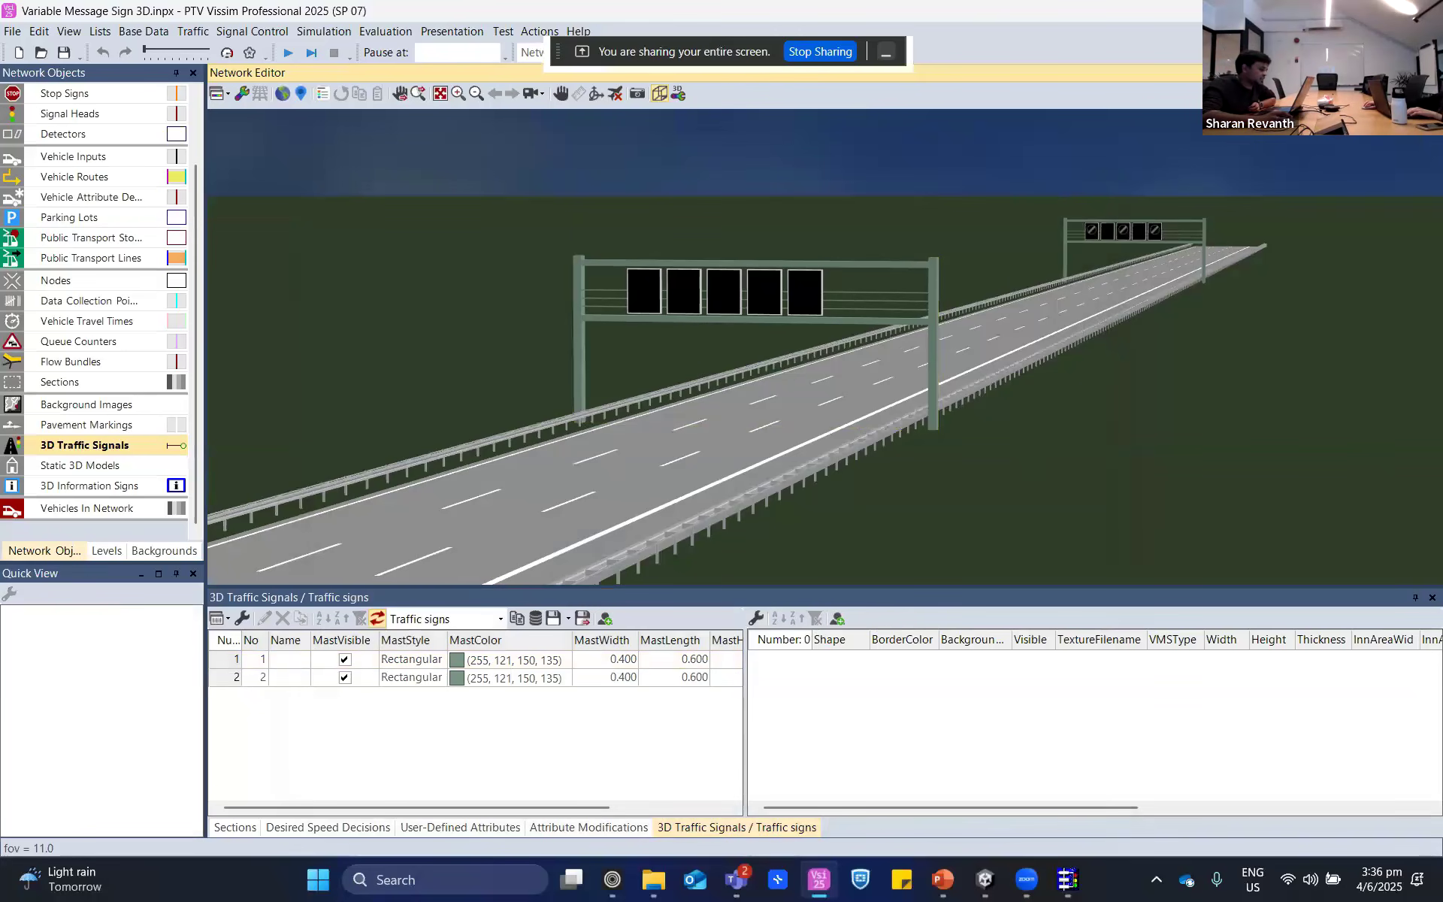
- Show the attribute modifications list, and view and close the "Get vehicle count in PCU/h" modification
left_click(487, 827)
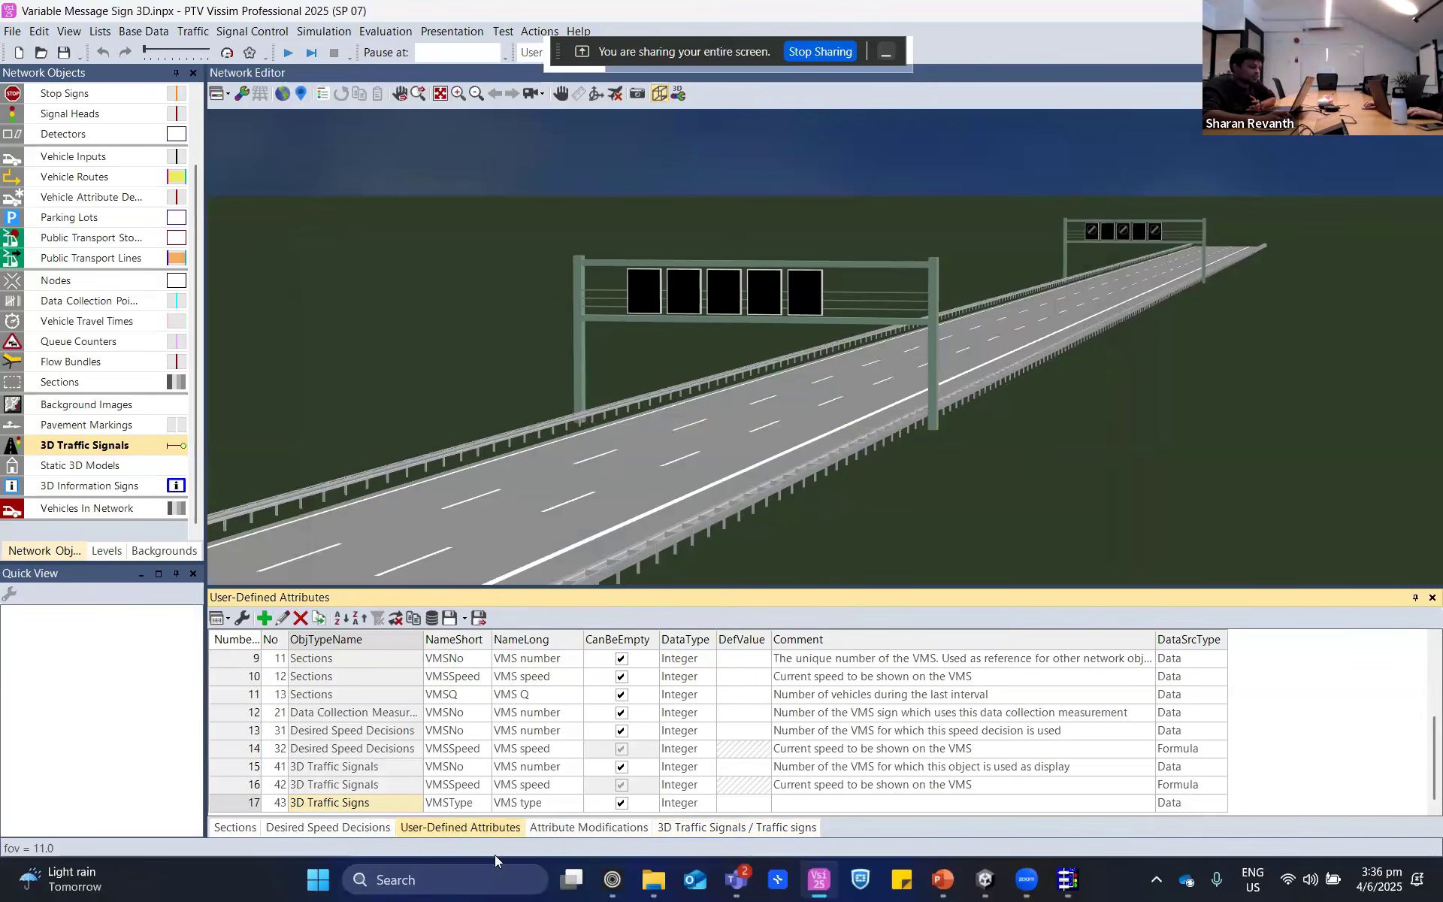
left_click(608, 827)
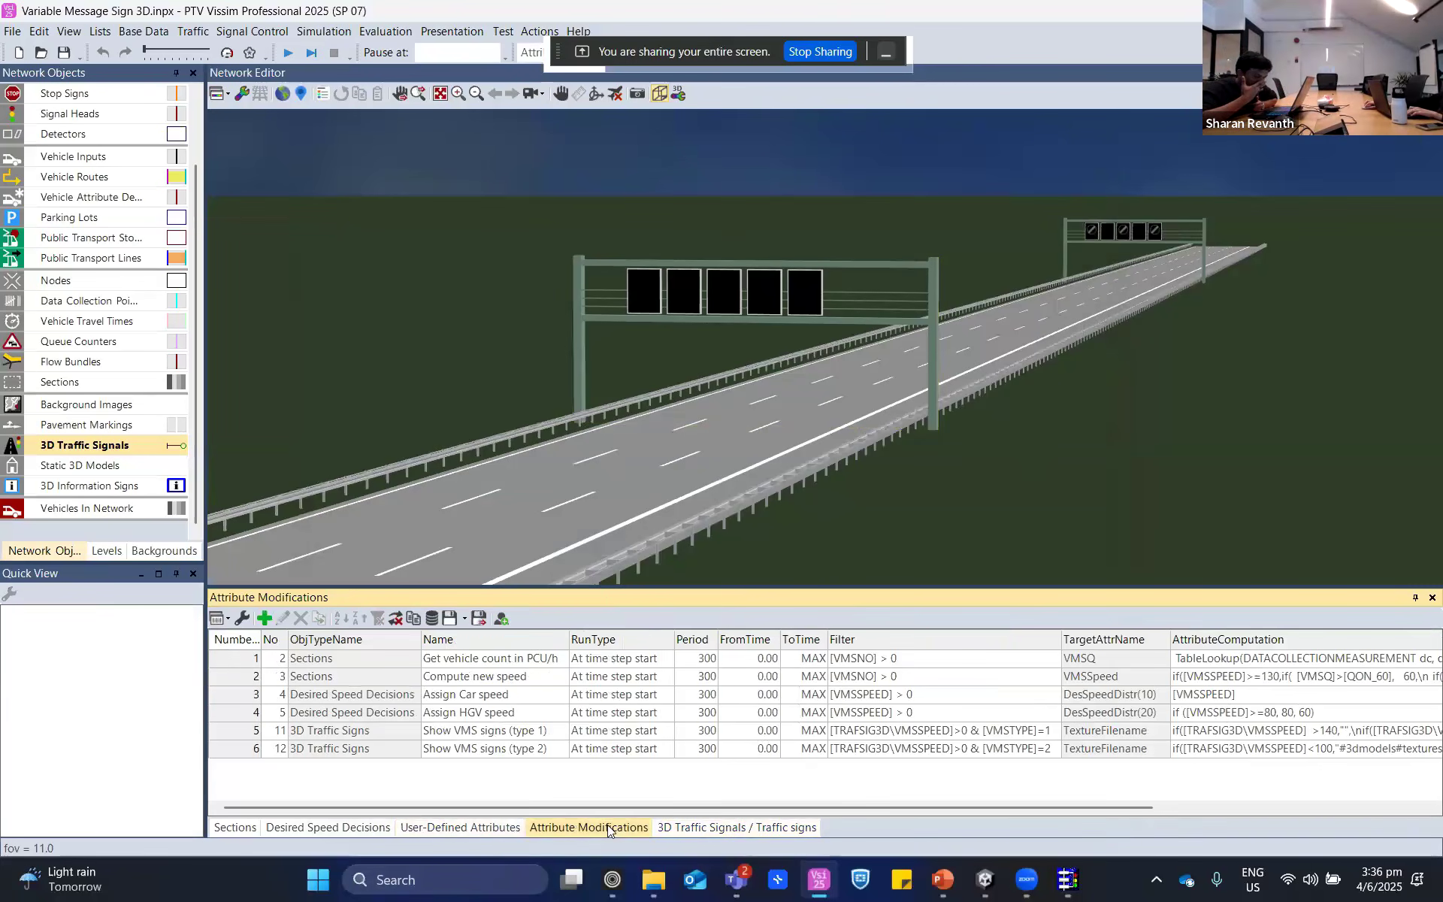
left_click(259, 661)
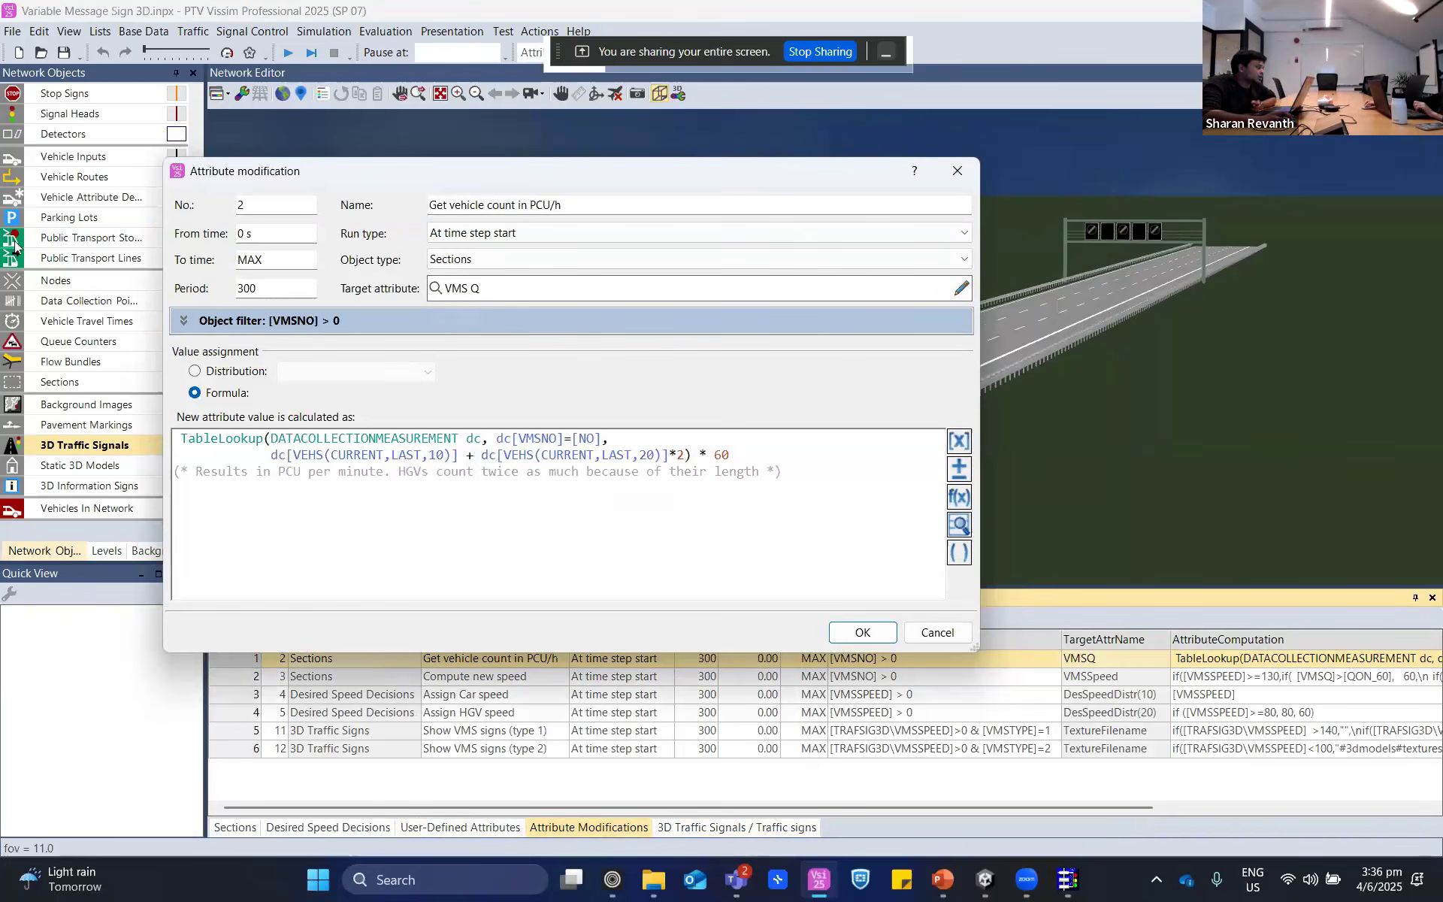
left_click(948, 180)
- Check the data collections interval in the evaluation configuration's result attributes and leave without saving
left_click(385, 32)
left_click(396, 53)
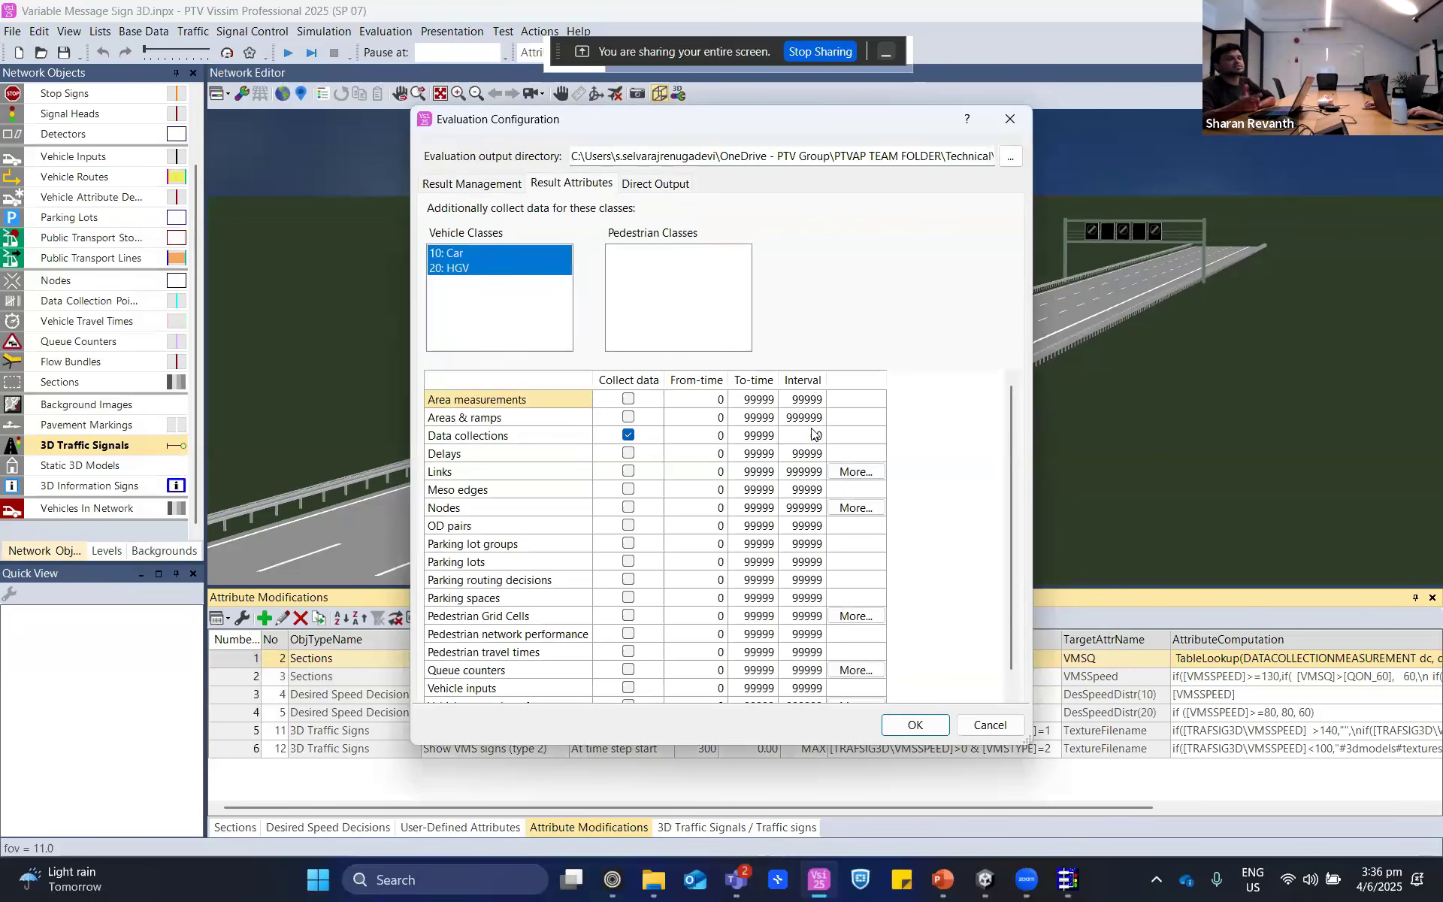
type("60")
key("Return")
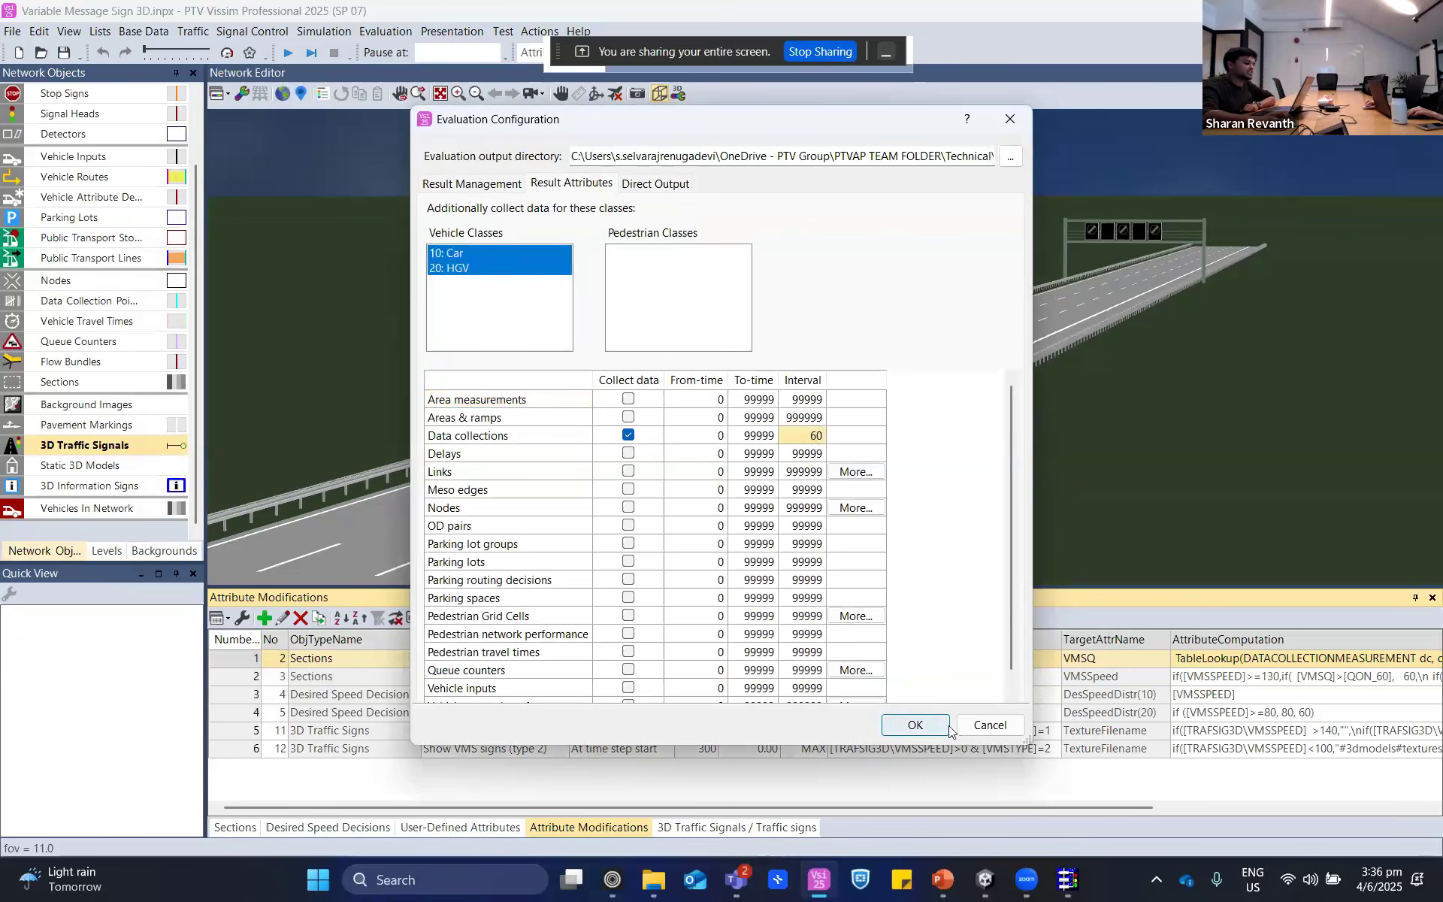
left_click(994, 726)
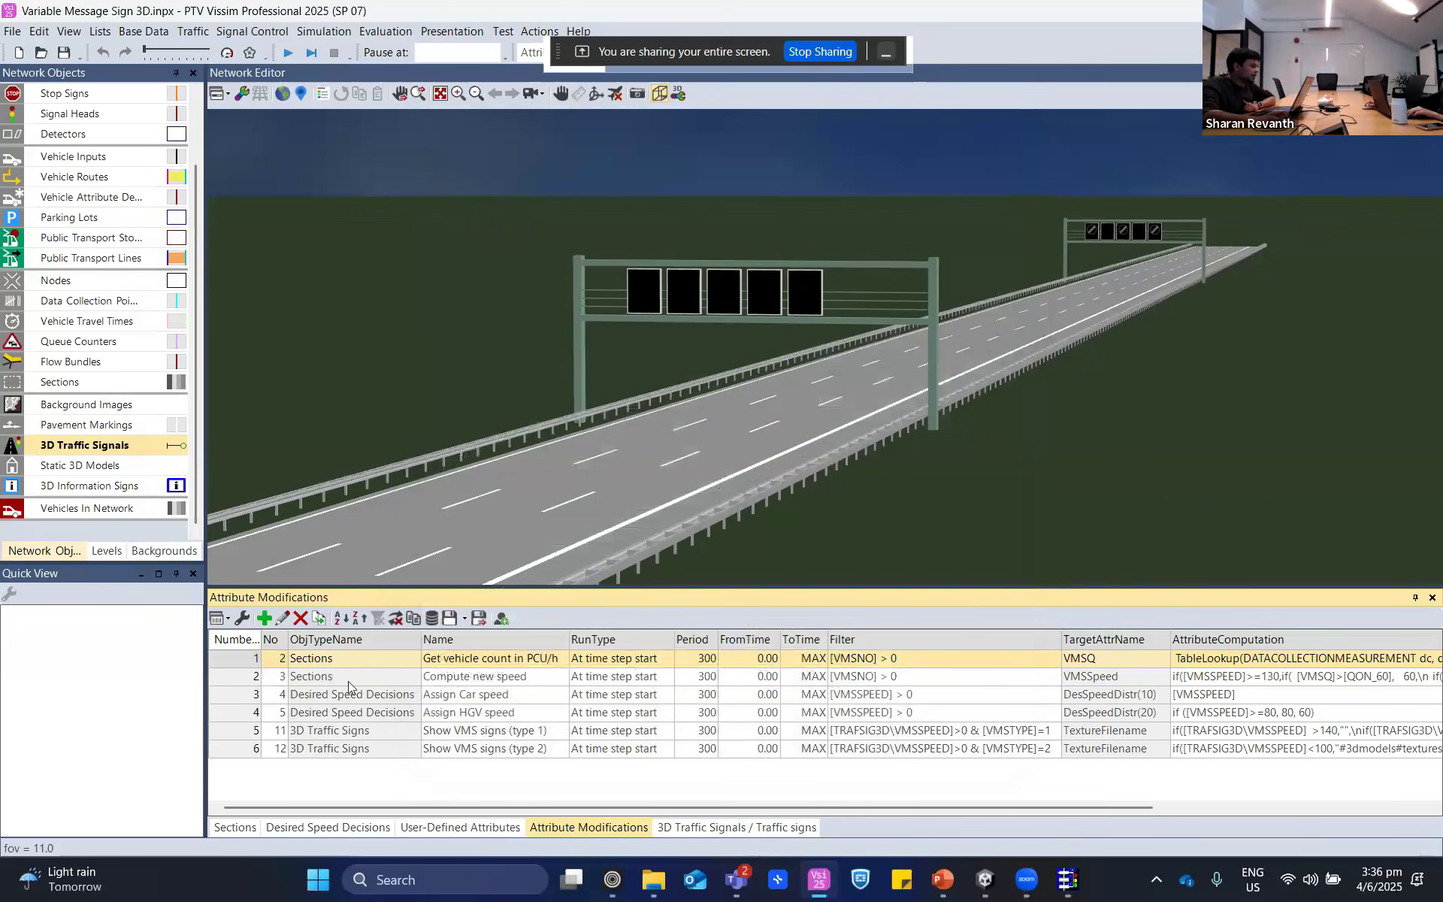
- Reopen the "Get vehicle count in PCU/h" modification and highlight the TableLookup function in its formula
double_click(245, 660)
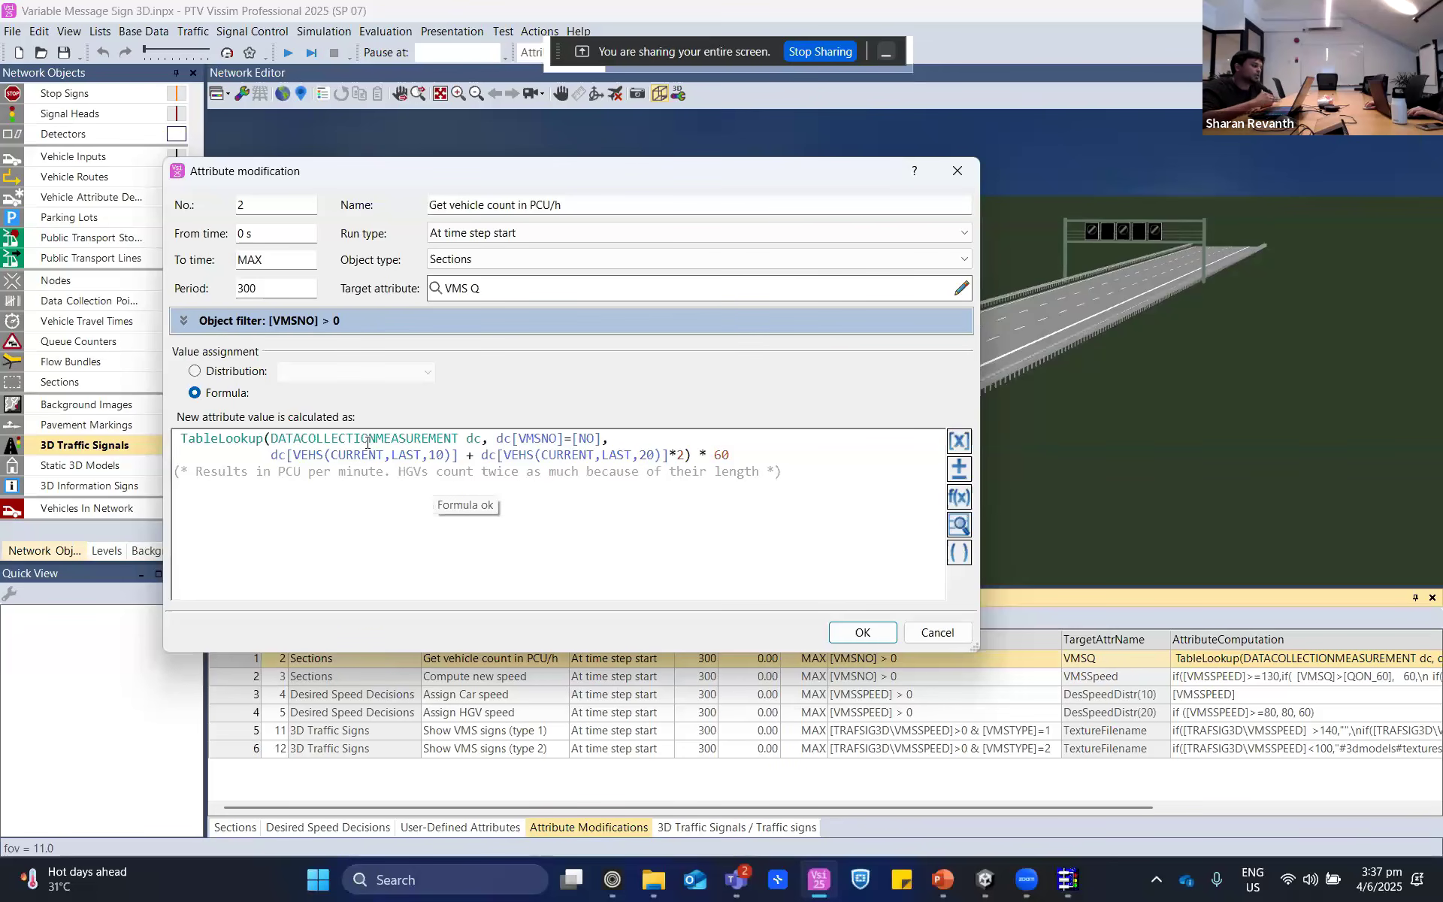
double_click(219, 442)
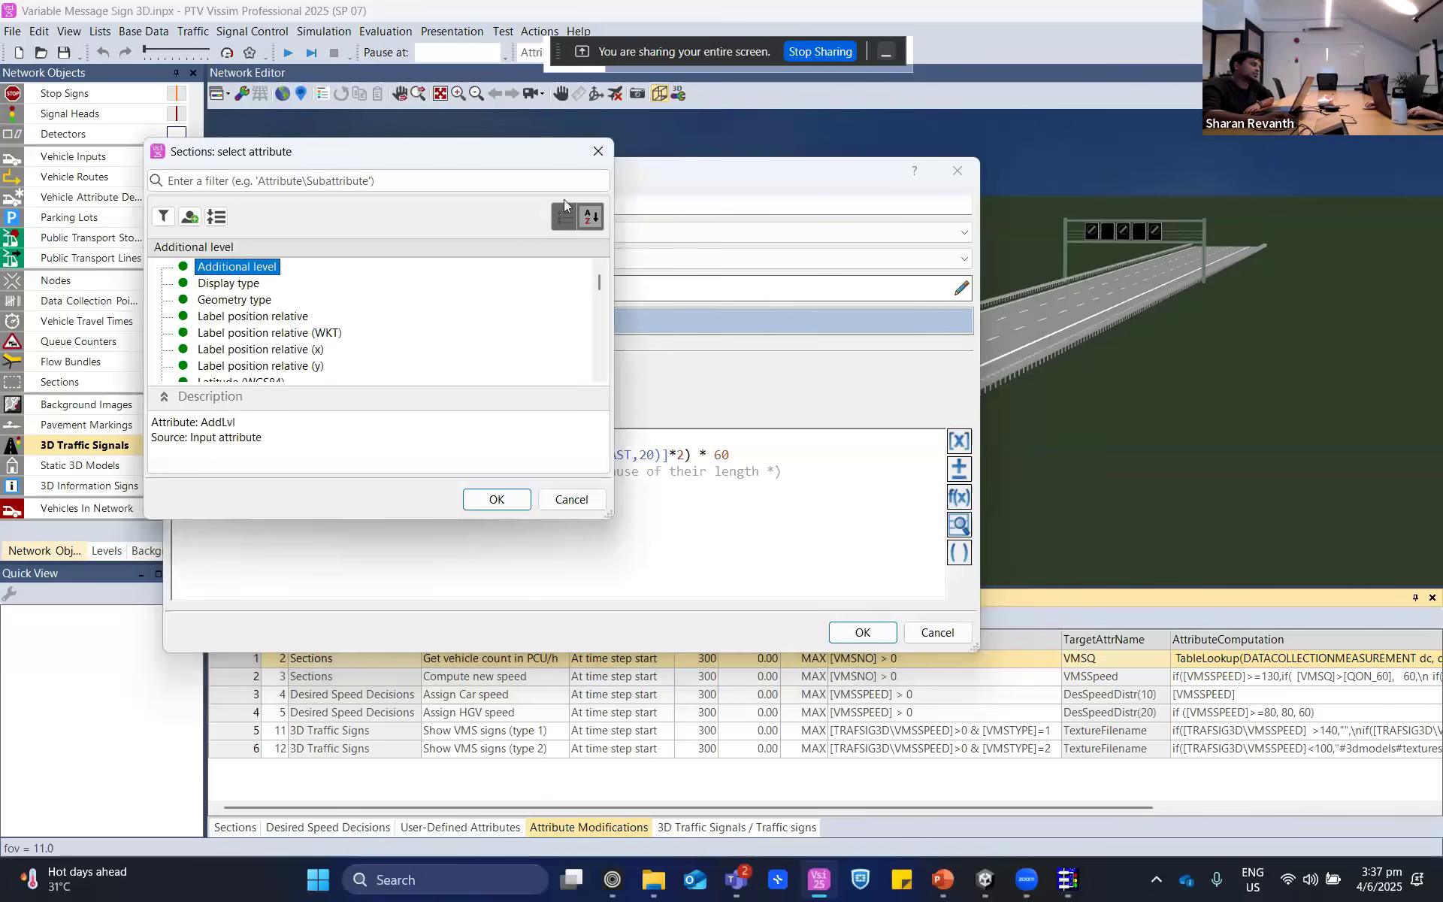
left_click(599, 151)
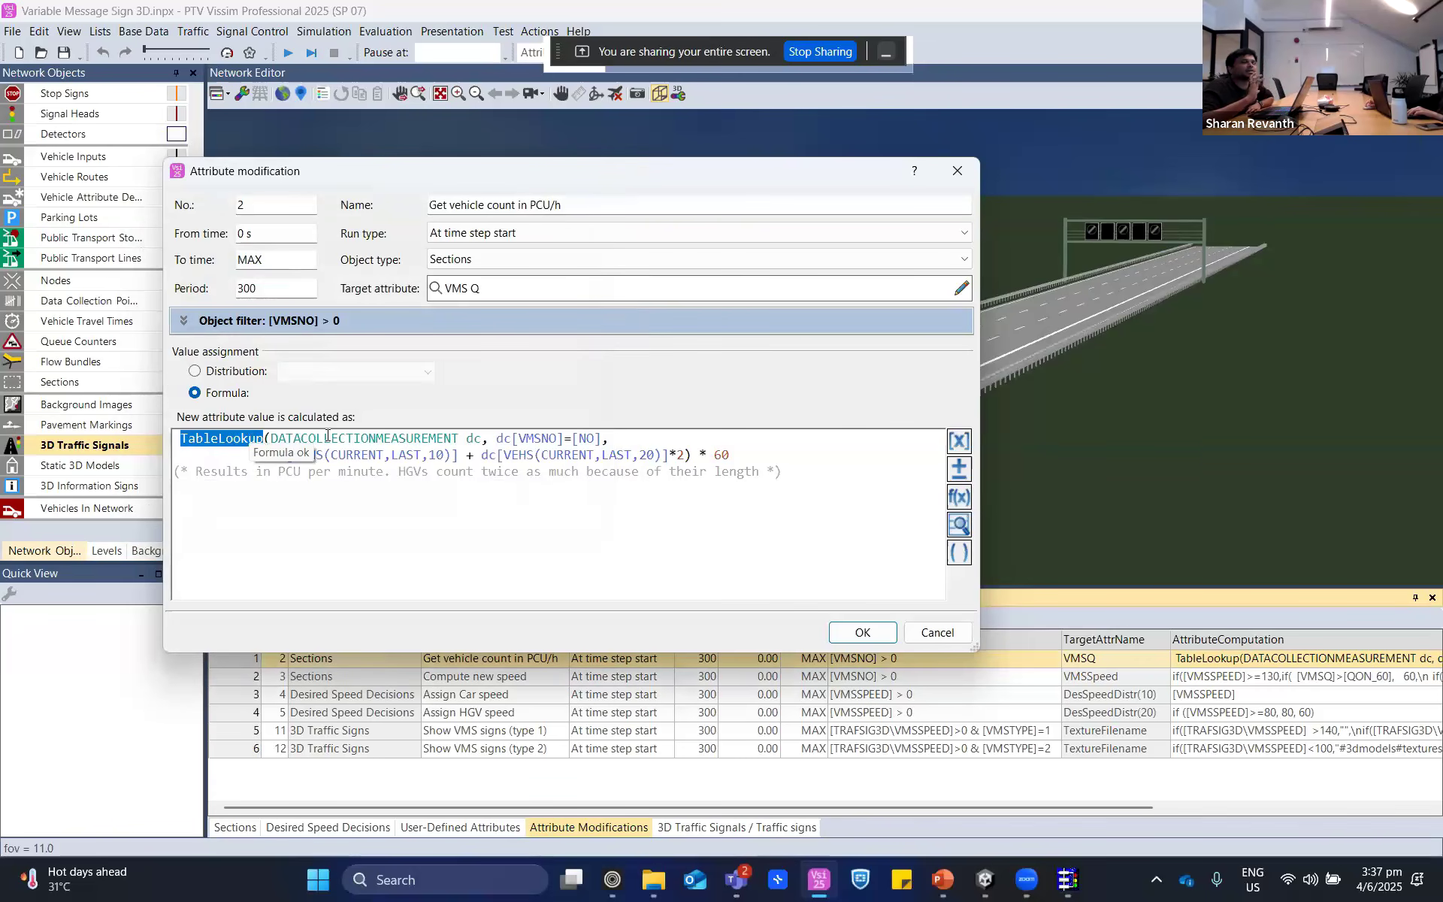
- Examine the dc alias and the dc[VMSNO]=[NO] condition in the formula, viewing the attributes it refers to
double_click(473, 437)
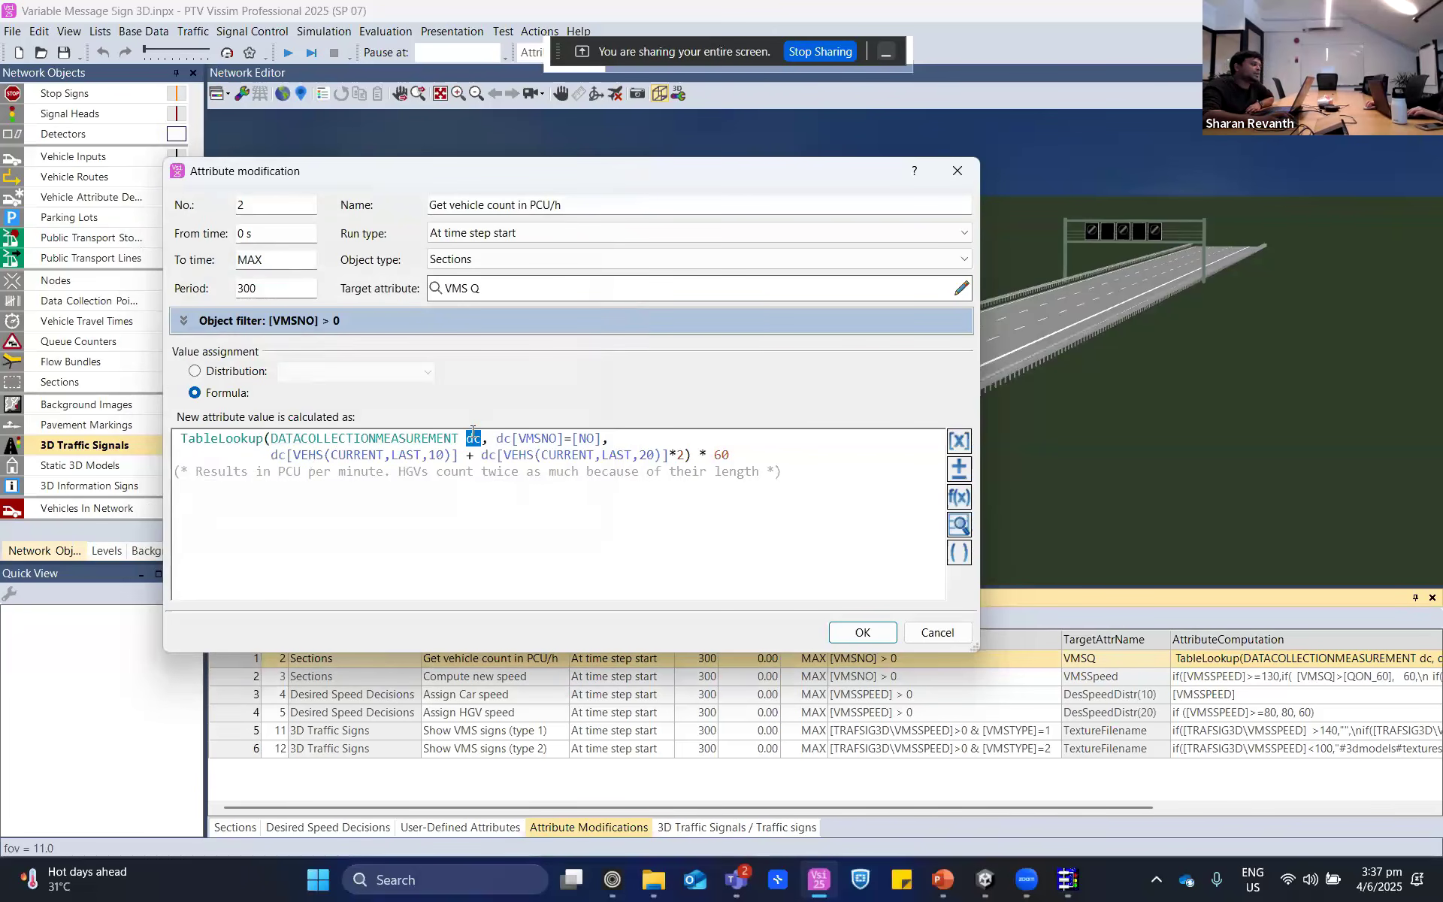
left_click(511, 439)
double_click(510, 439)
double_click(526, 437)
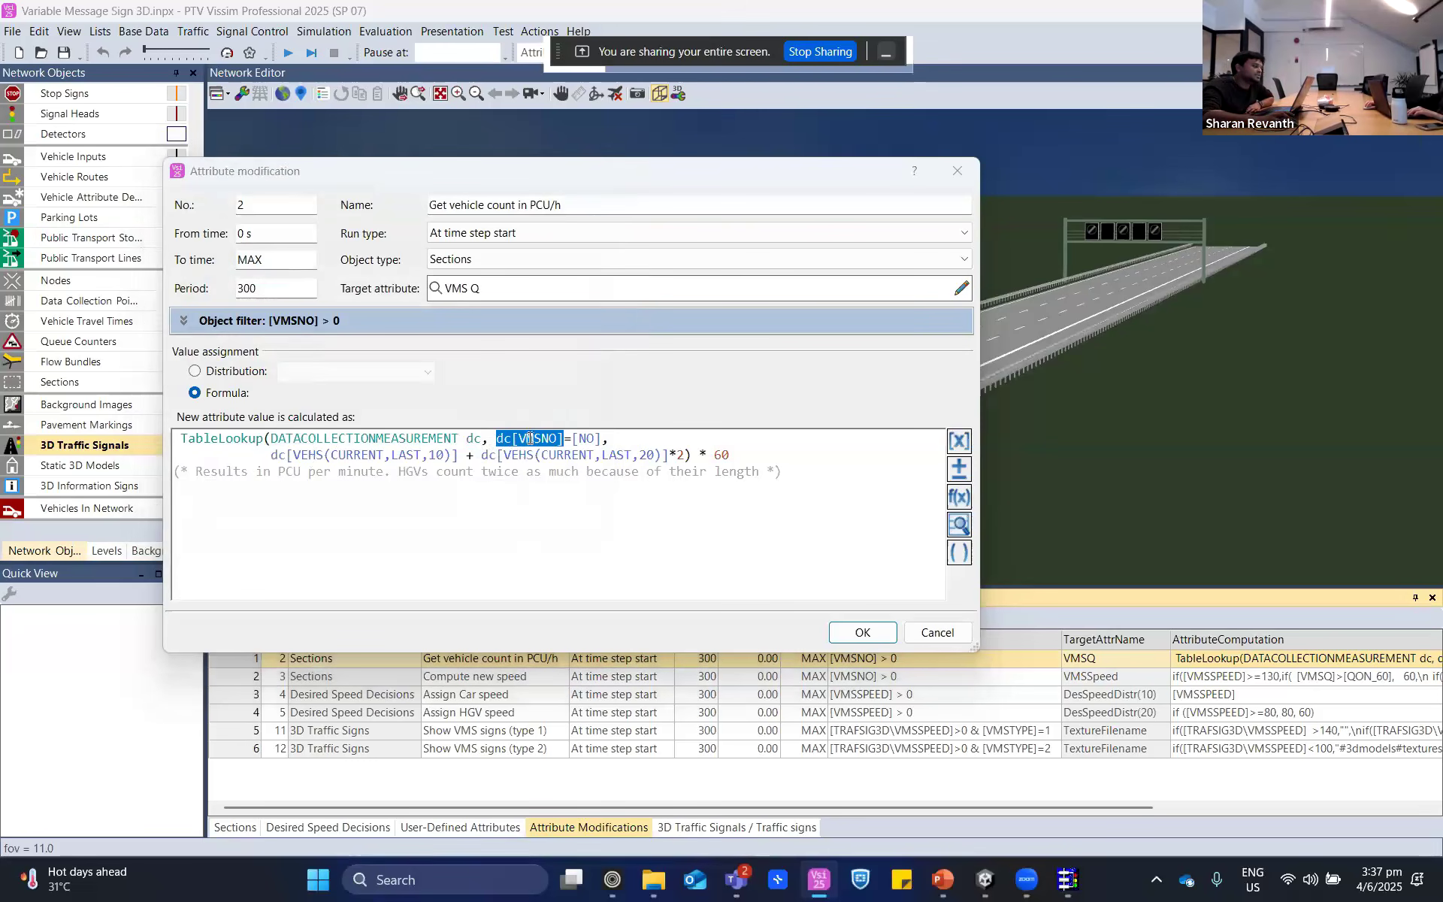
scroll(241, 355, "down", 2)
scroll(240, 356, "up", 2)
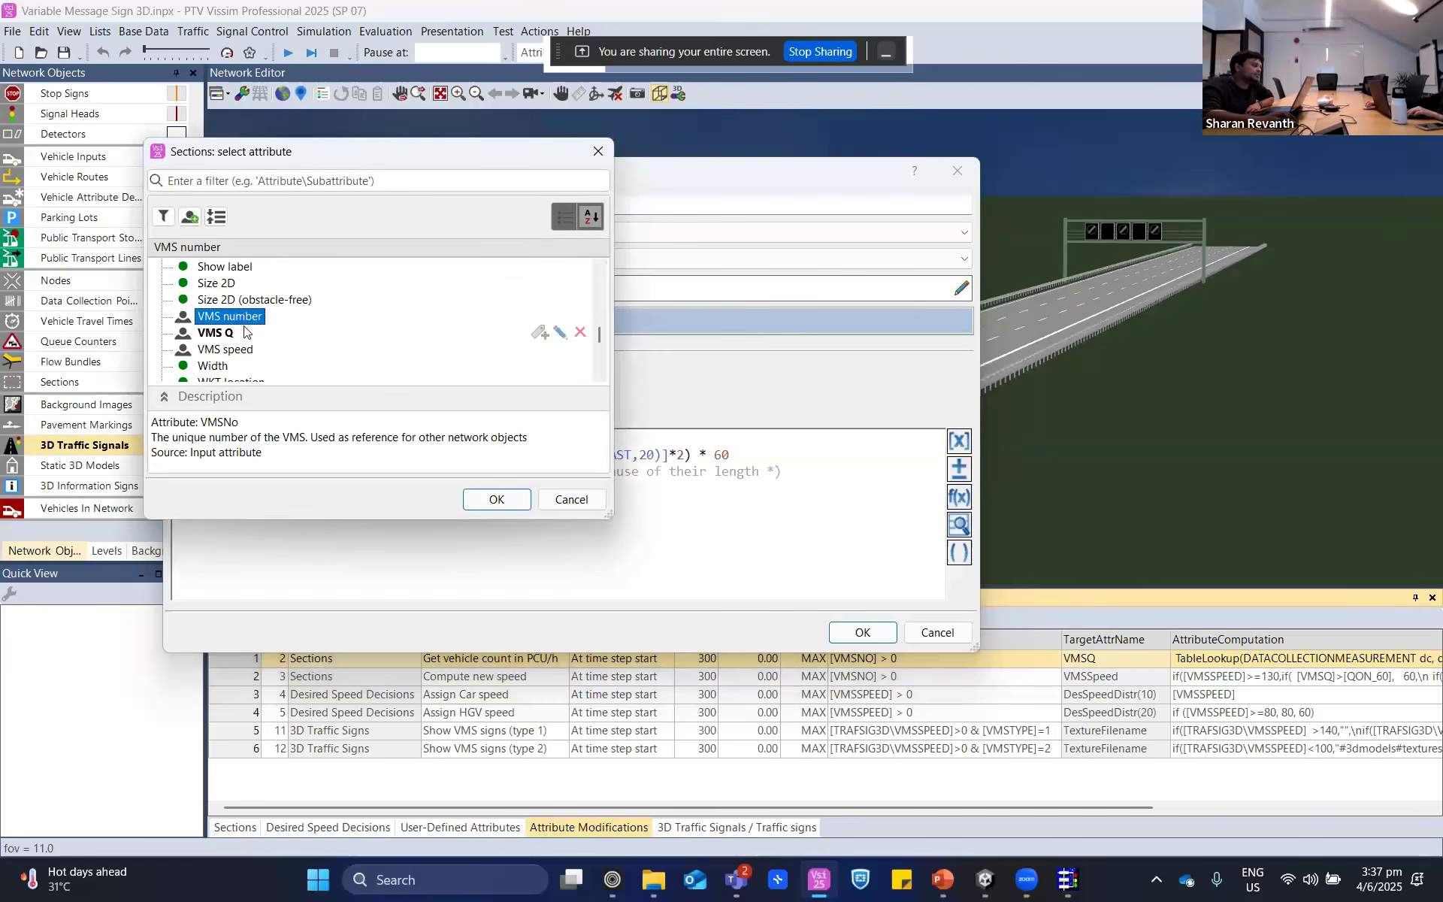
left_click(598, 508)
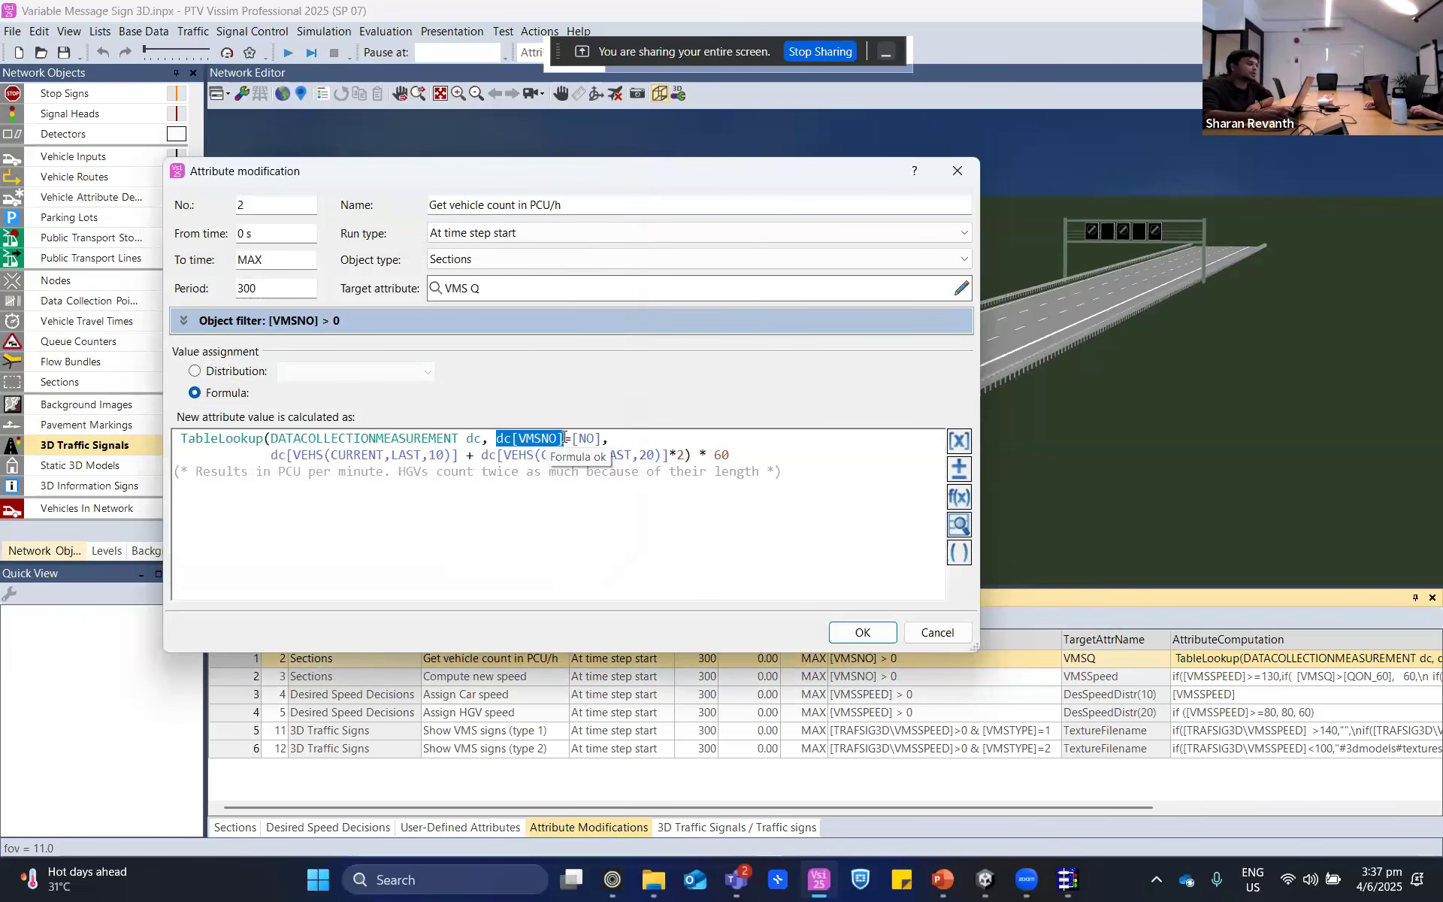
double_click(585, 438)
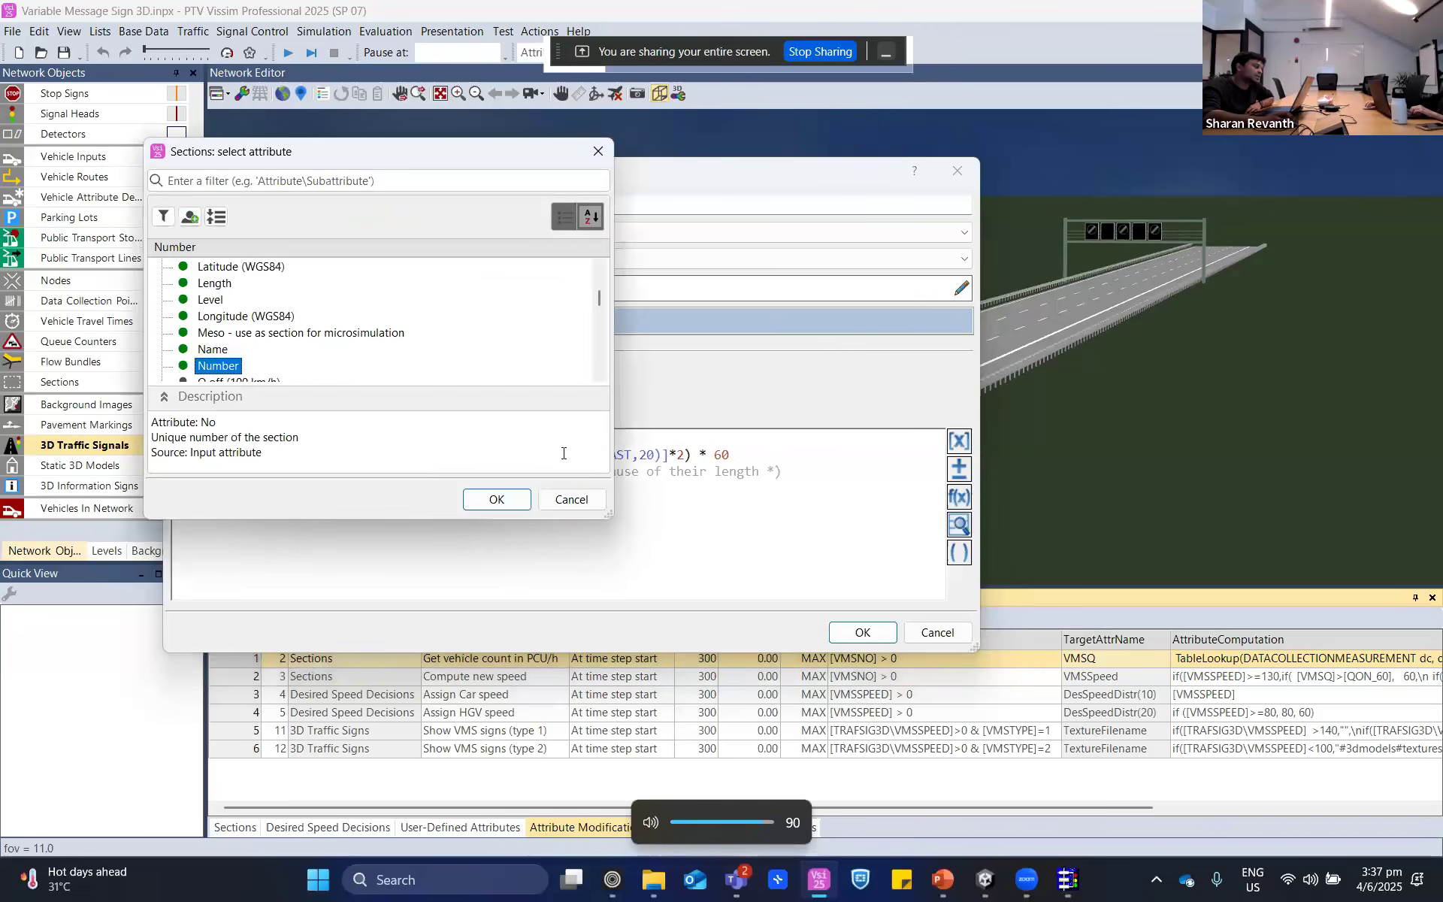
left_click(571, 499)
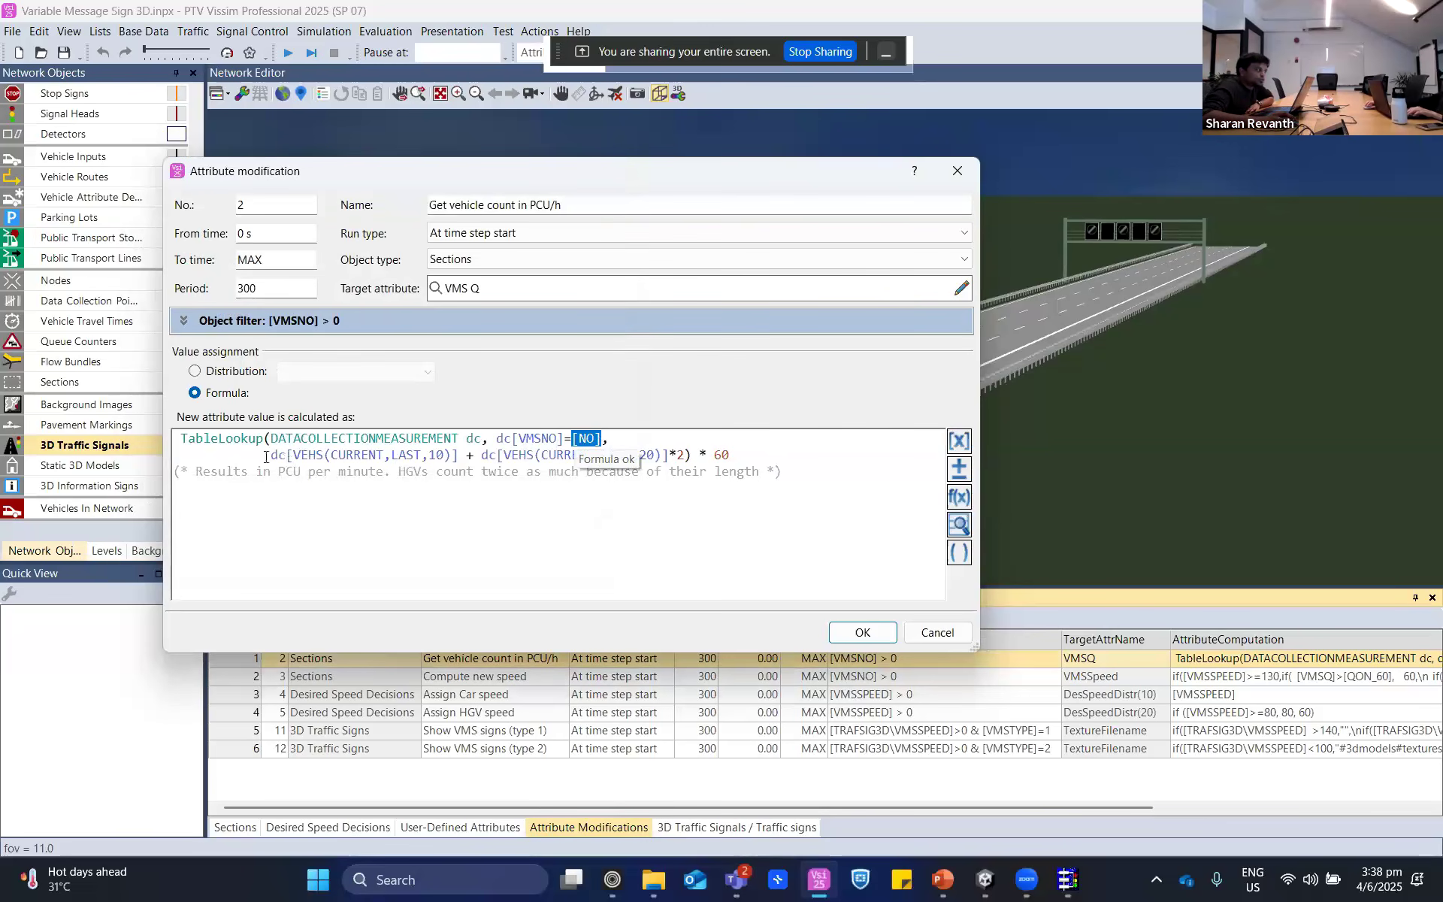
- Examine the dc[VEHS(CURRENT,LAST,10)] term of the vehicle count formula without changing it
left_click_drag(294, 454, 453, 455)
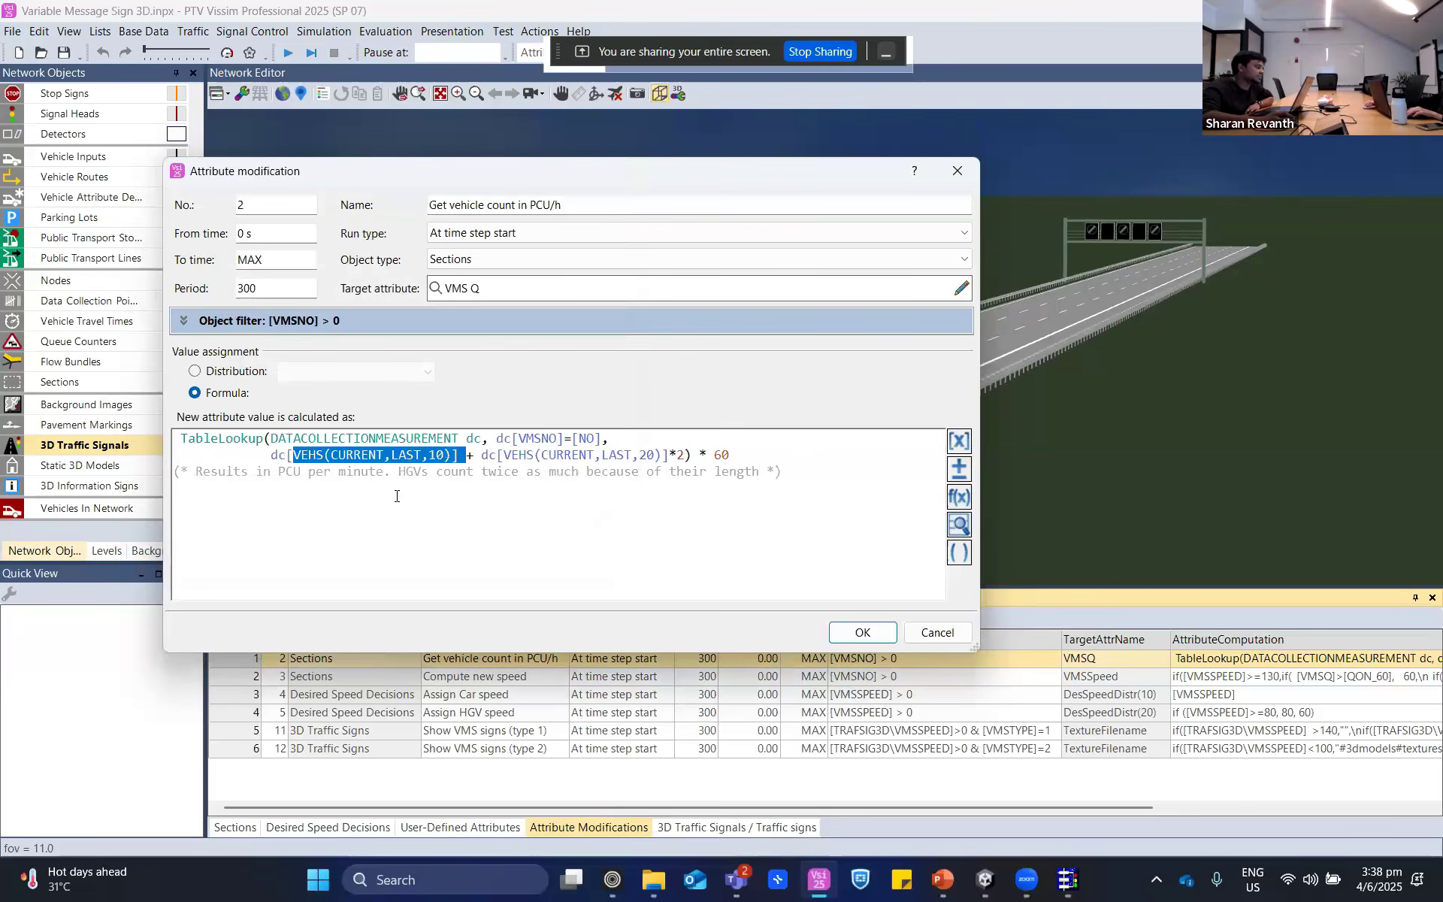
left_click(314, 455)
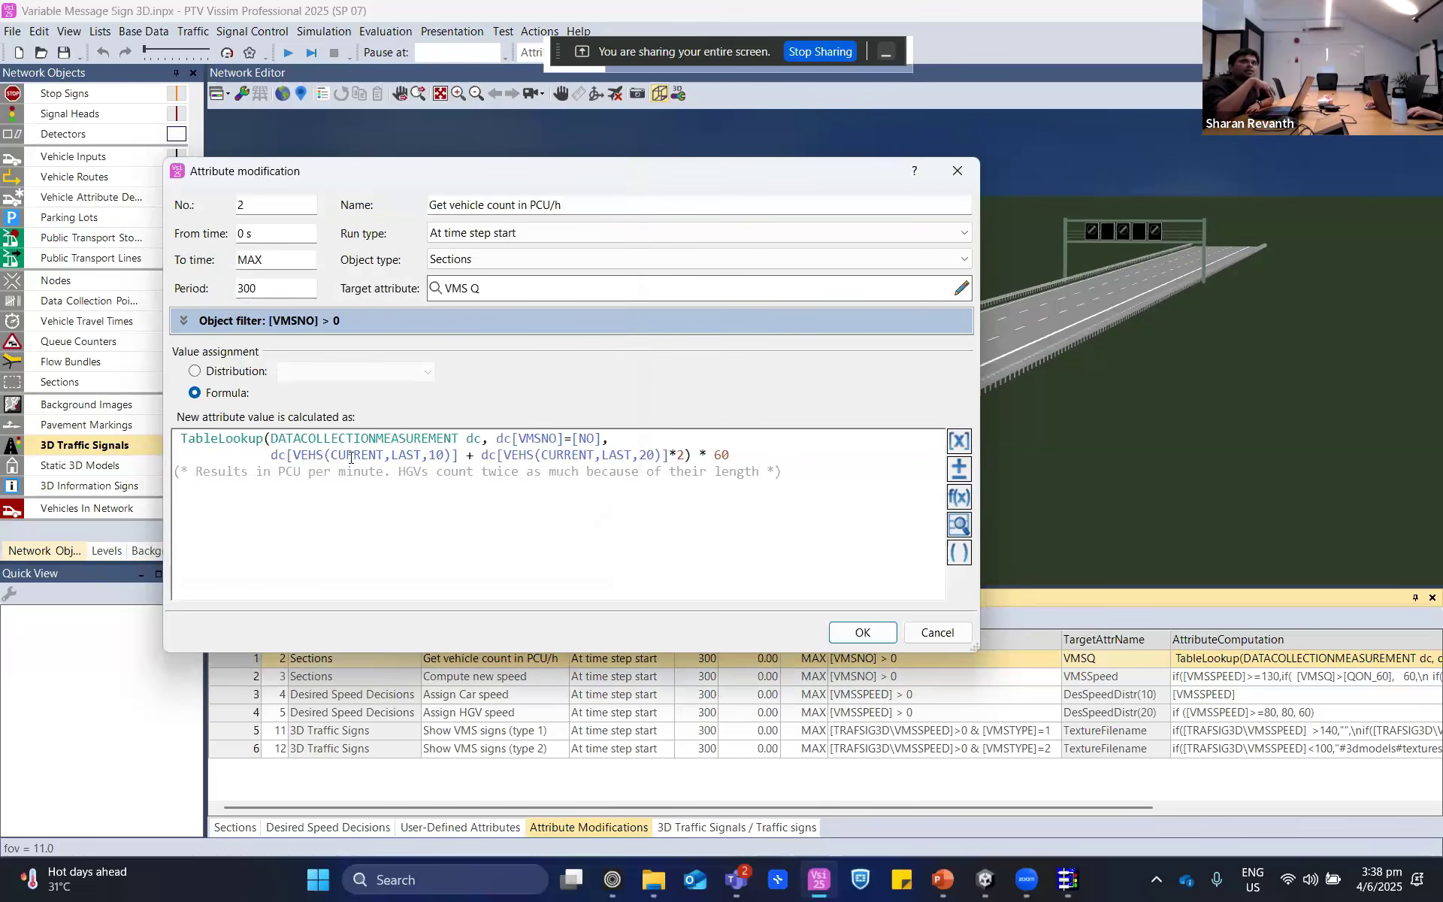
double_click(440, 453)
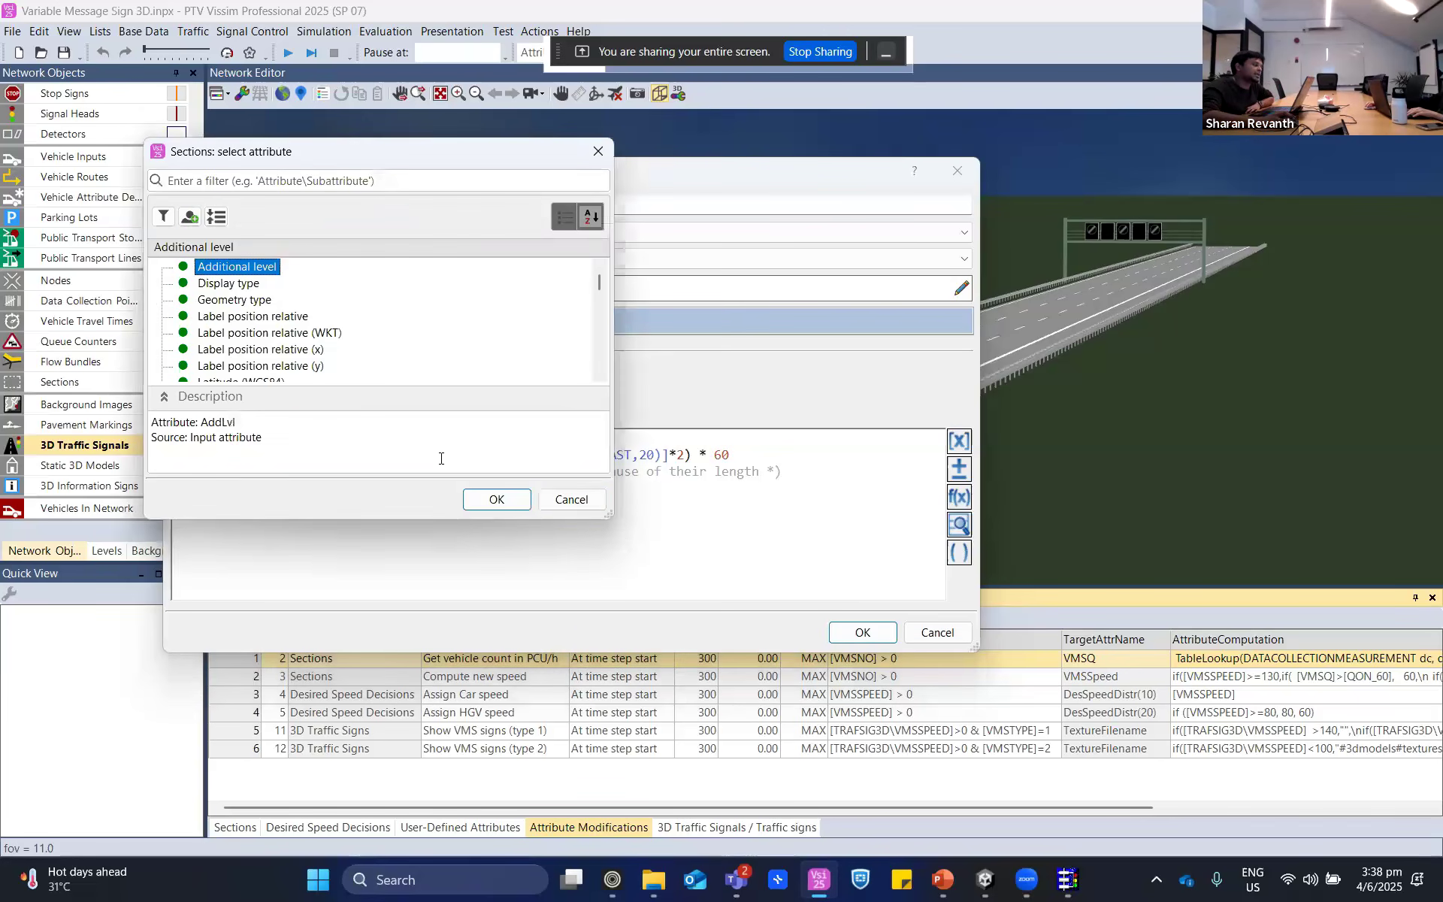
left_click(579, 509)
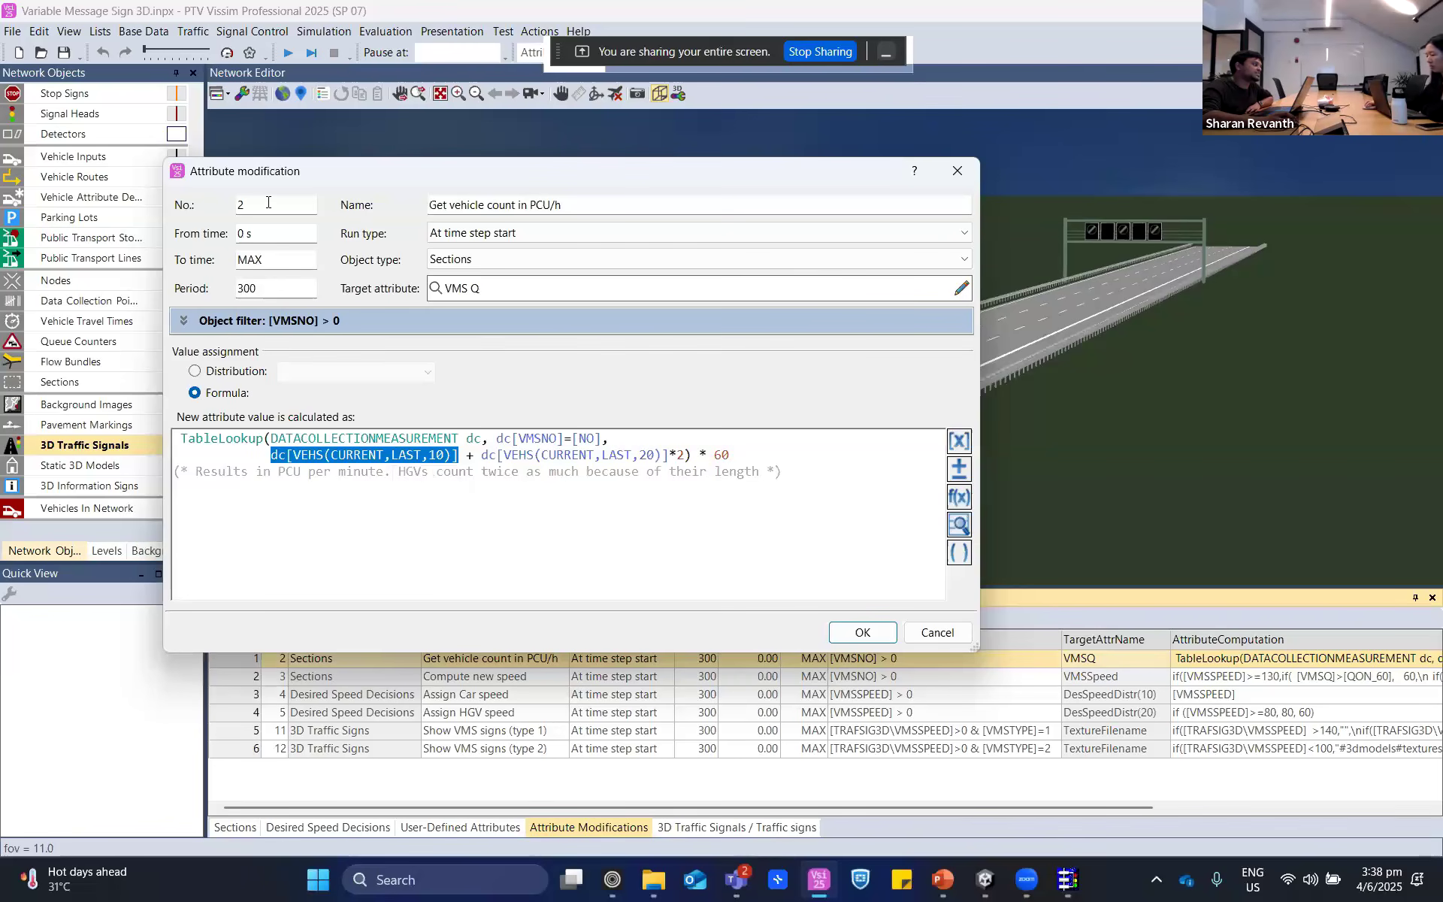
- Examine the multiplier 60 in the vehicle count formula, leave without saving, and glance at the user-defined attributes and 3D traffic signals lists
double_click(720, 455)
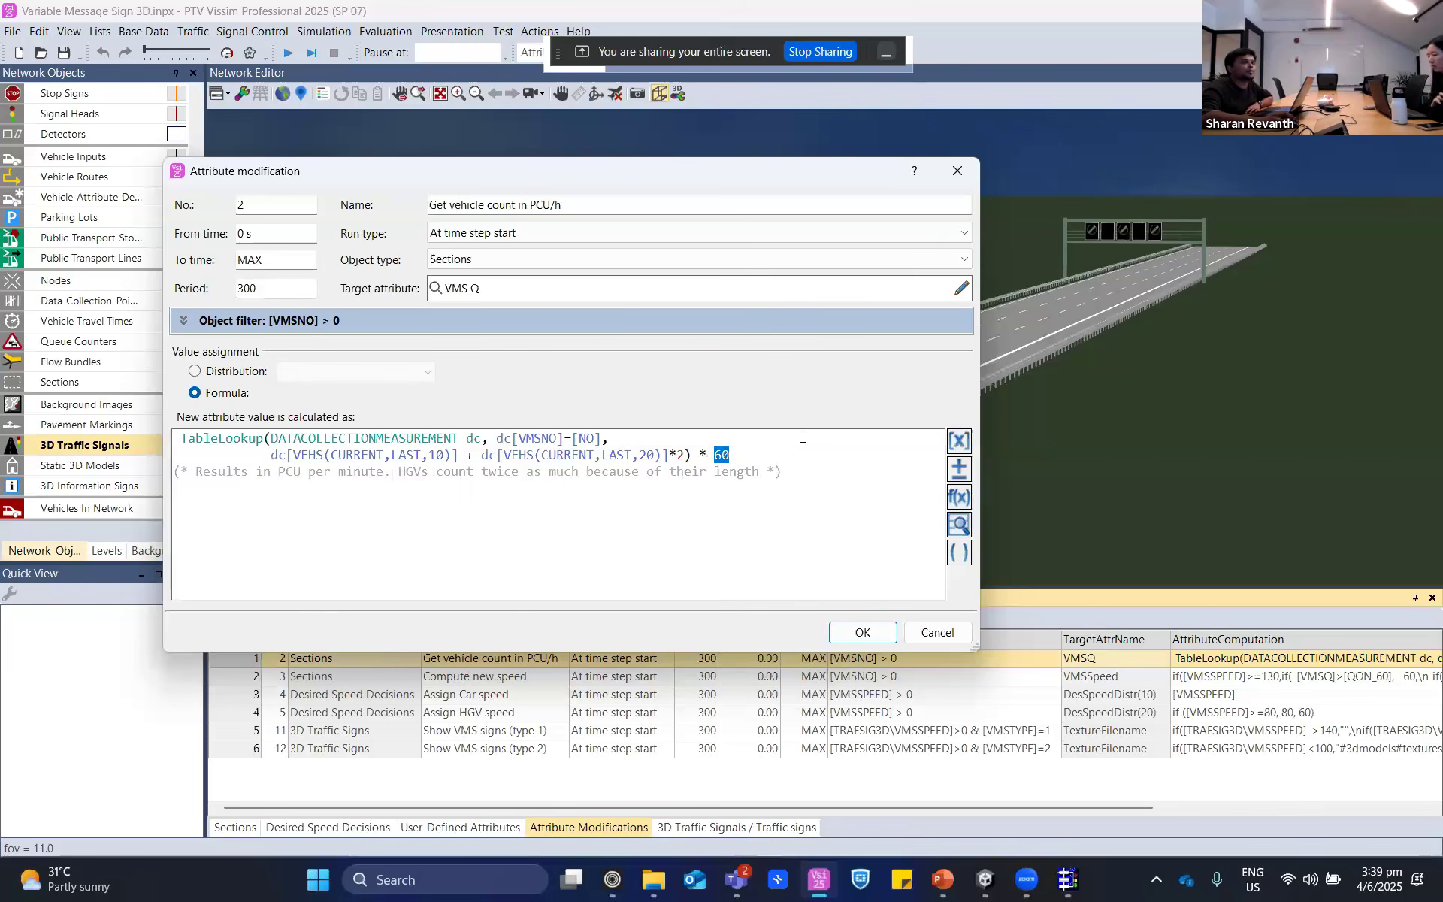
left_click(938, 633)
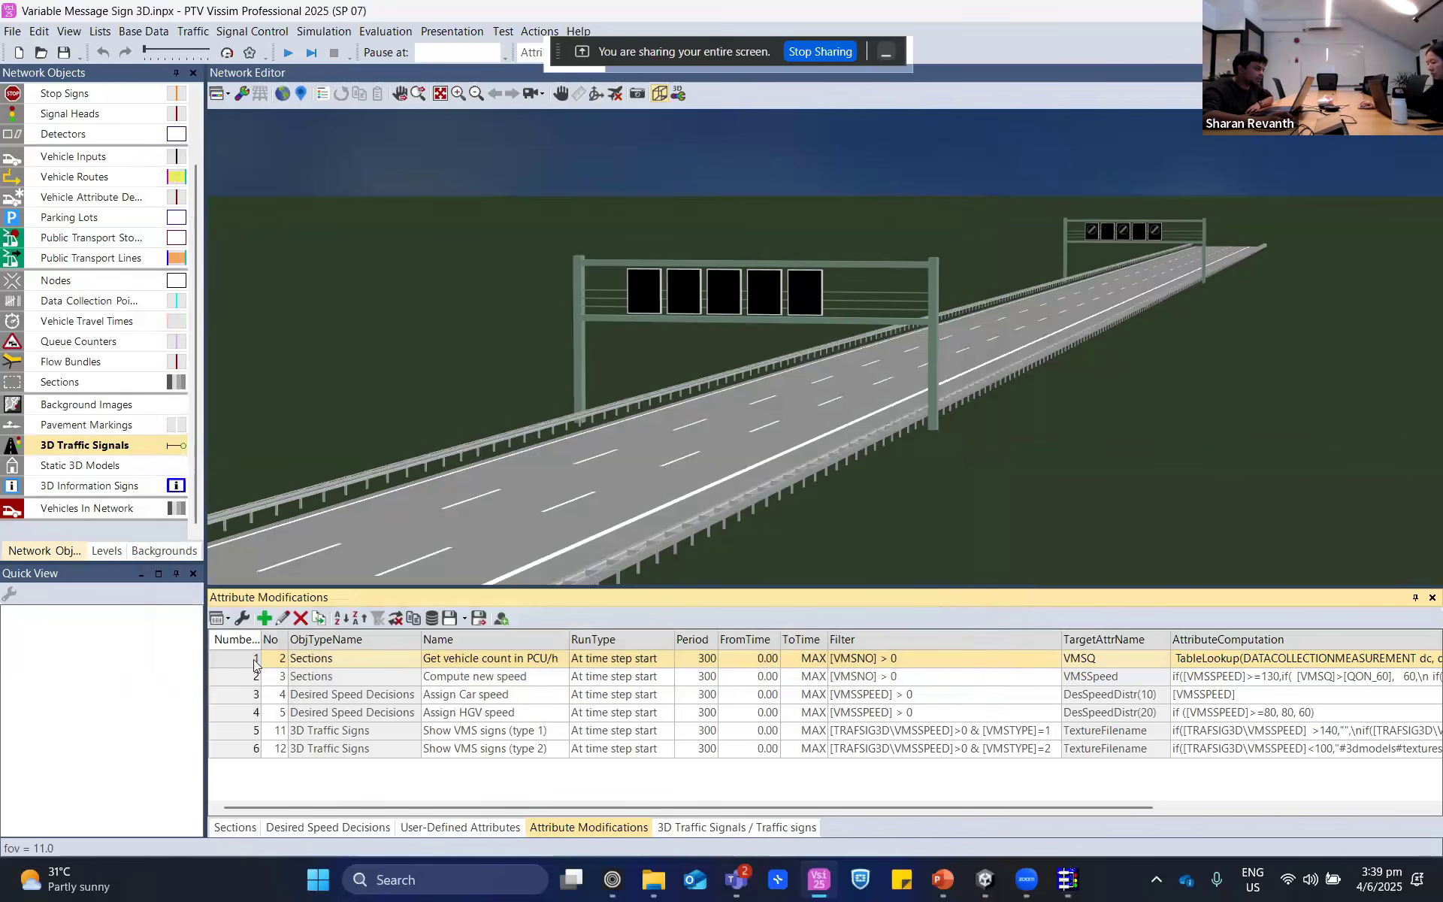
double_click(253, 660)
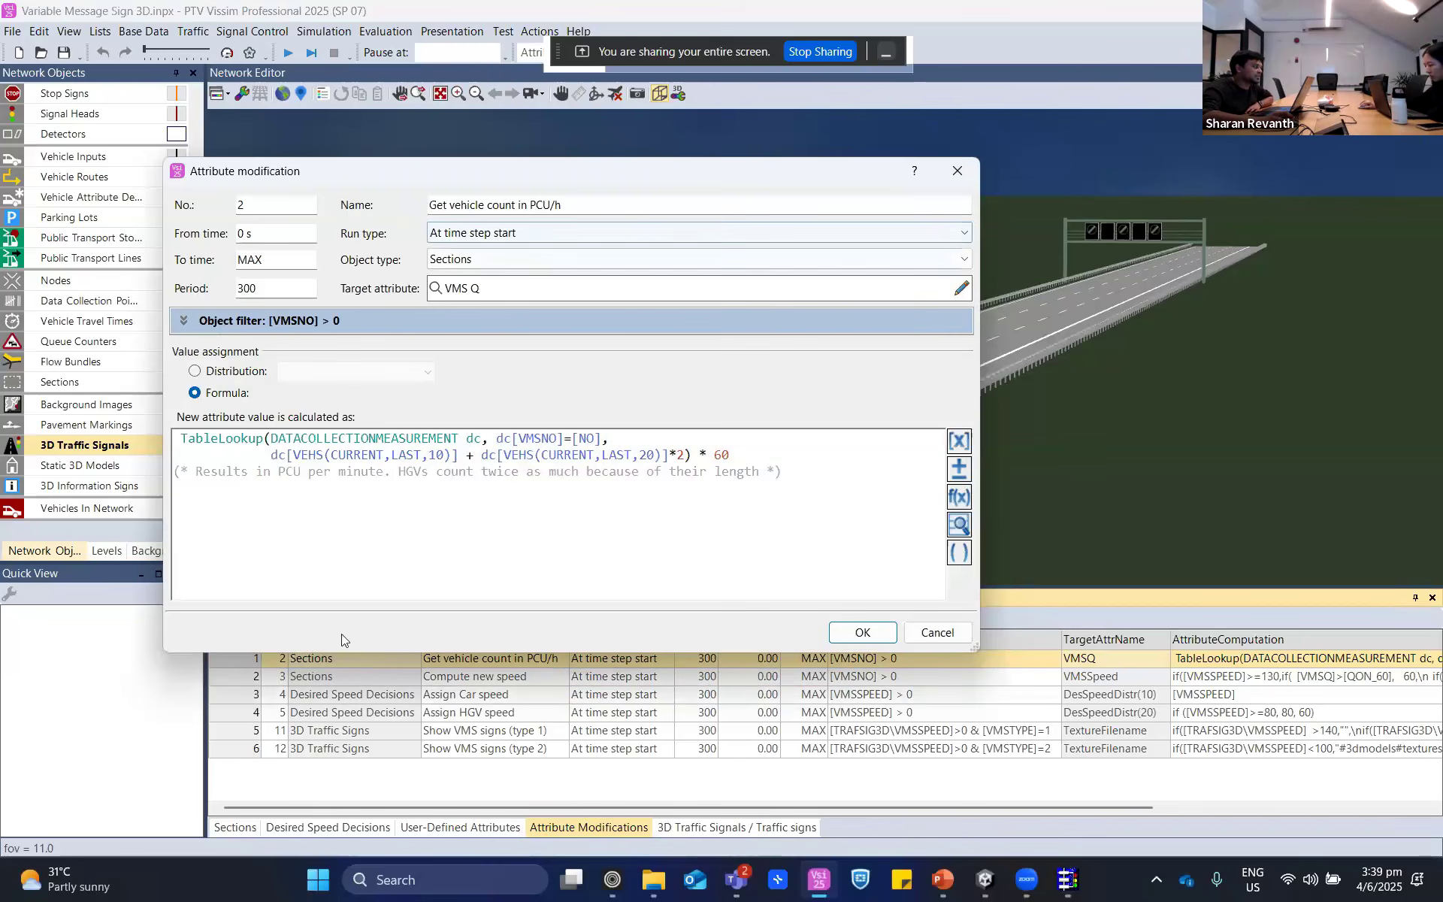
left_click(929, 639)
left_click(457, 830)
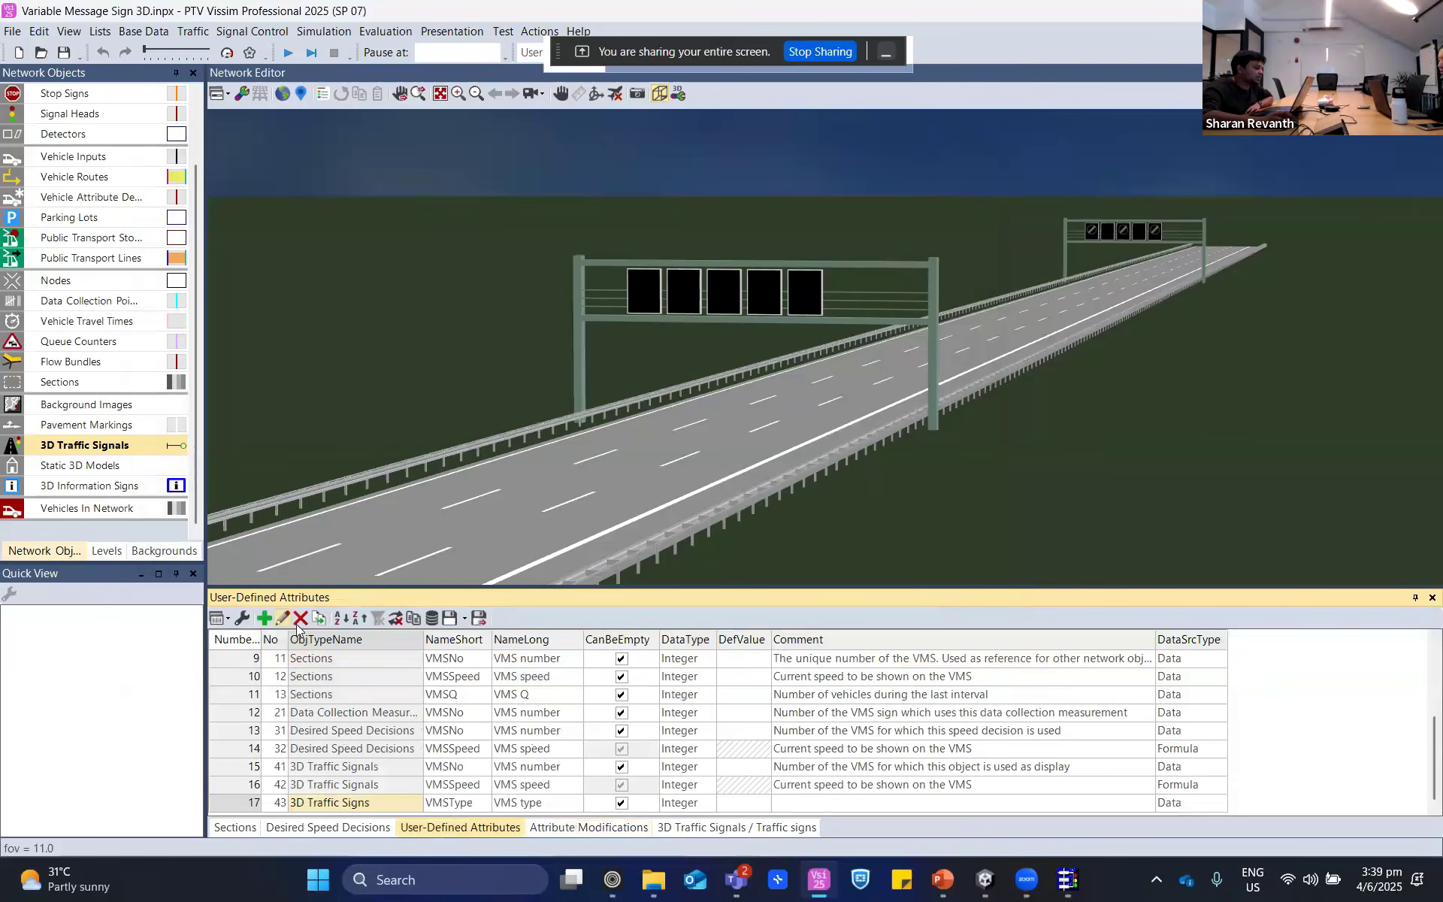
left_click(720, 831)
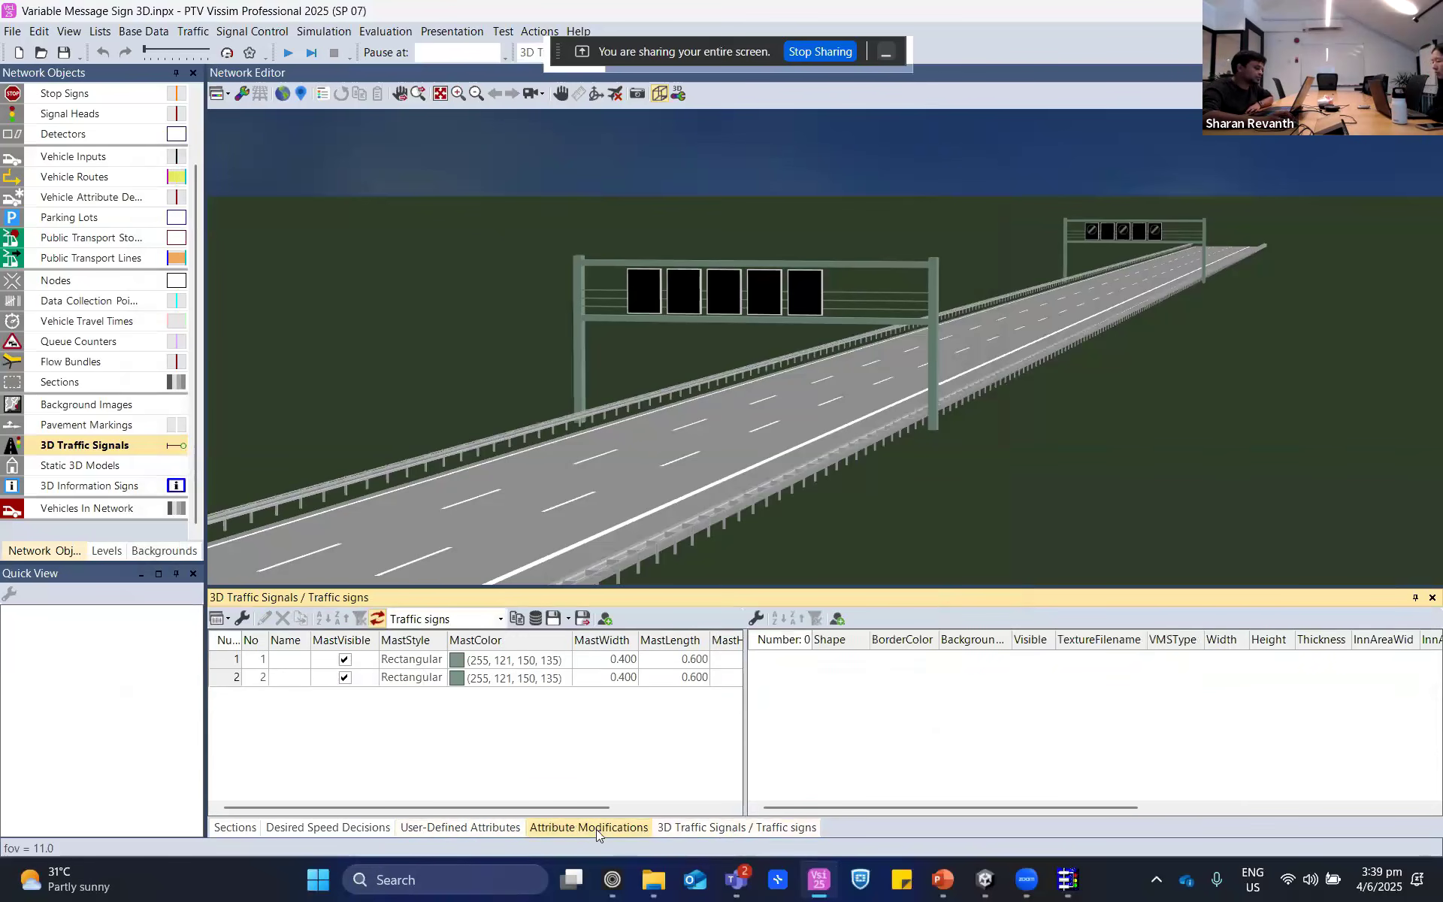
- Open the "Compute new speed" modification and examine the speeds 60, 80, 100, 120 and 141 in its [VMSSPEED]>=130 condition
left_click(597, 828)
left_click(246, 681)
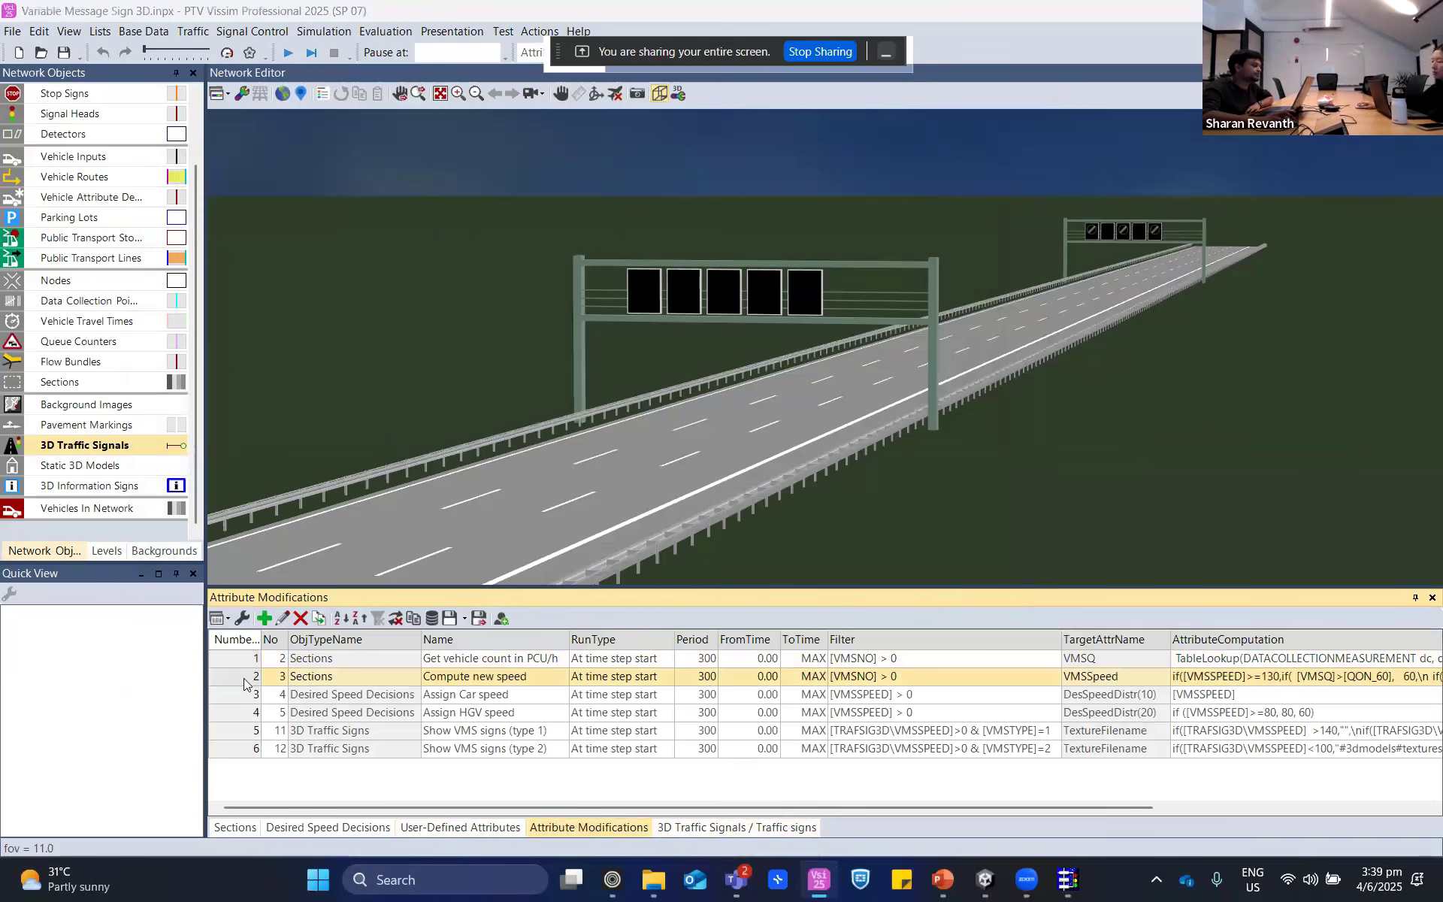
double_click(243, 678)
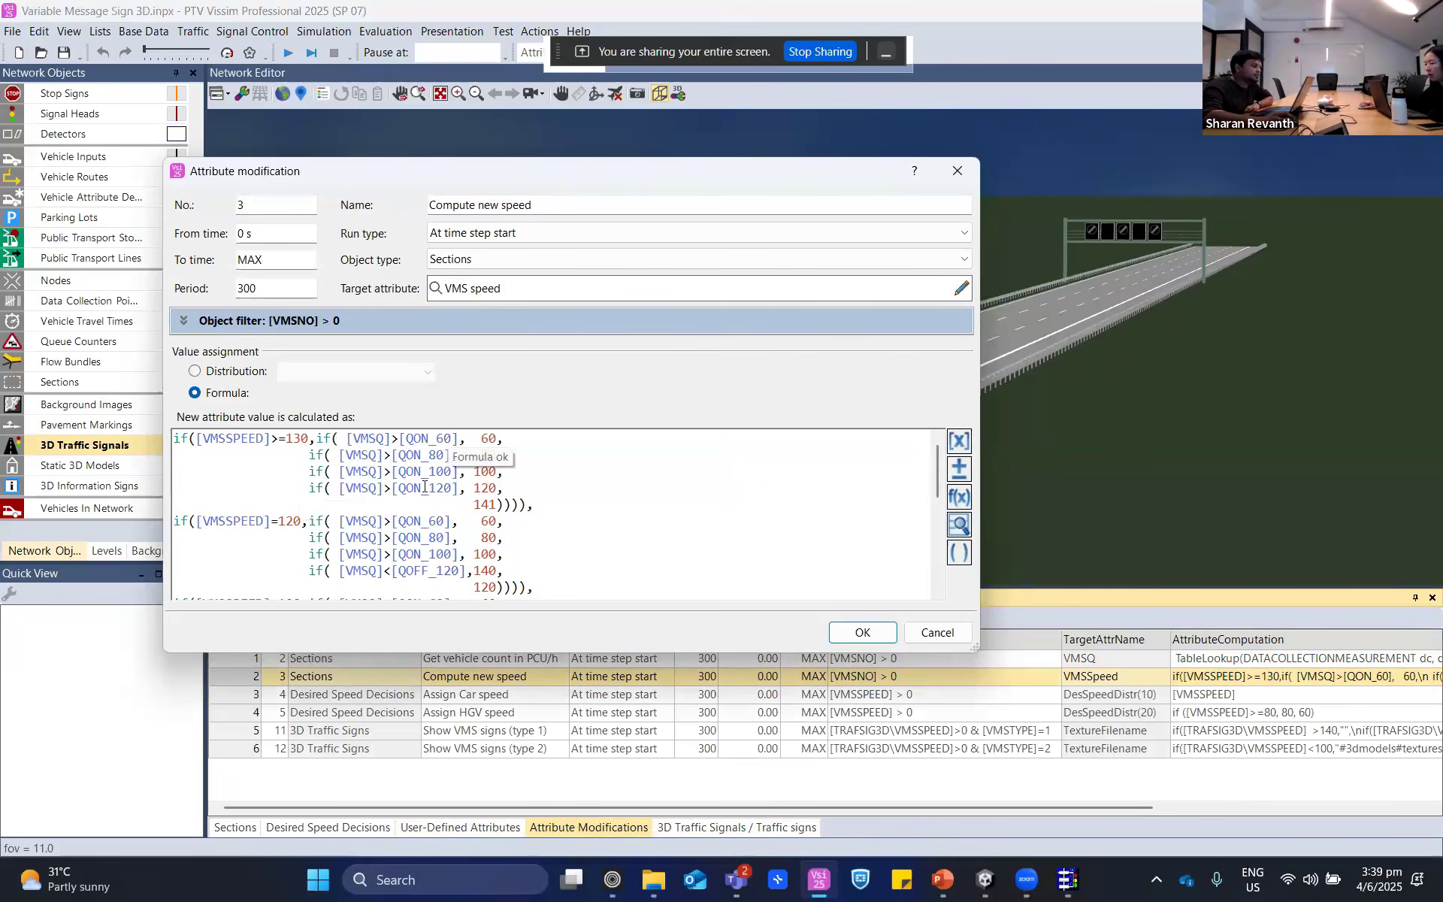
double_click(485, 438)
double_click(487, 455)
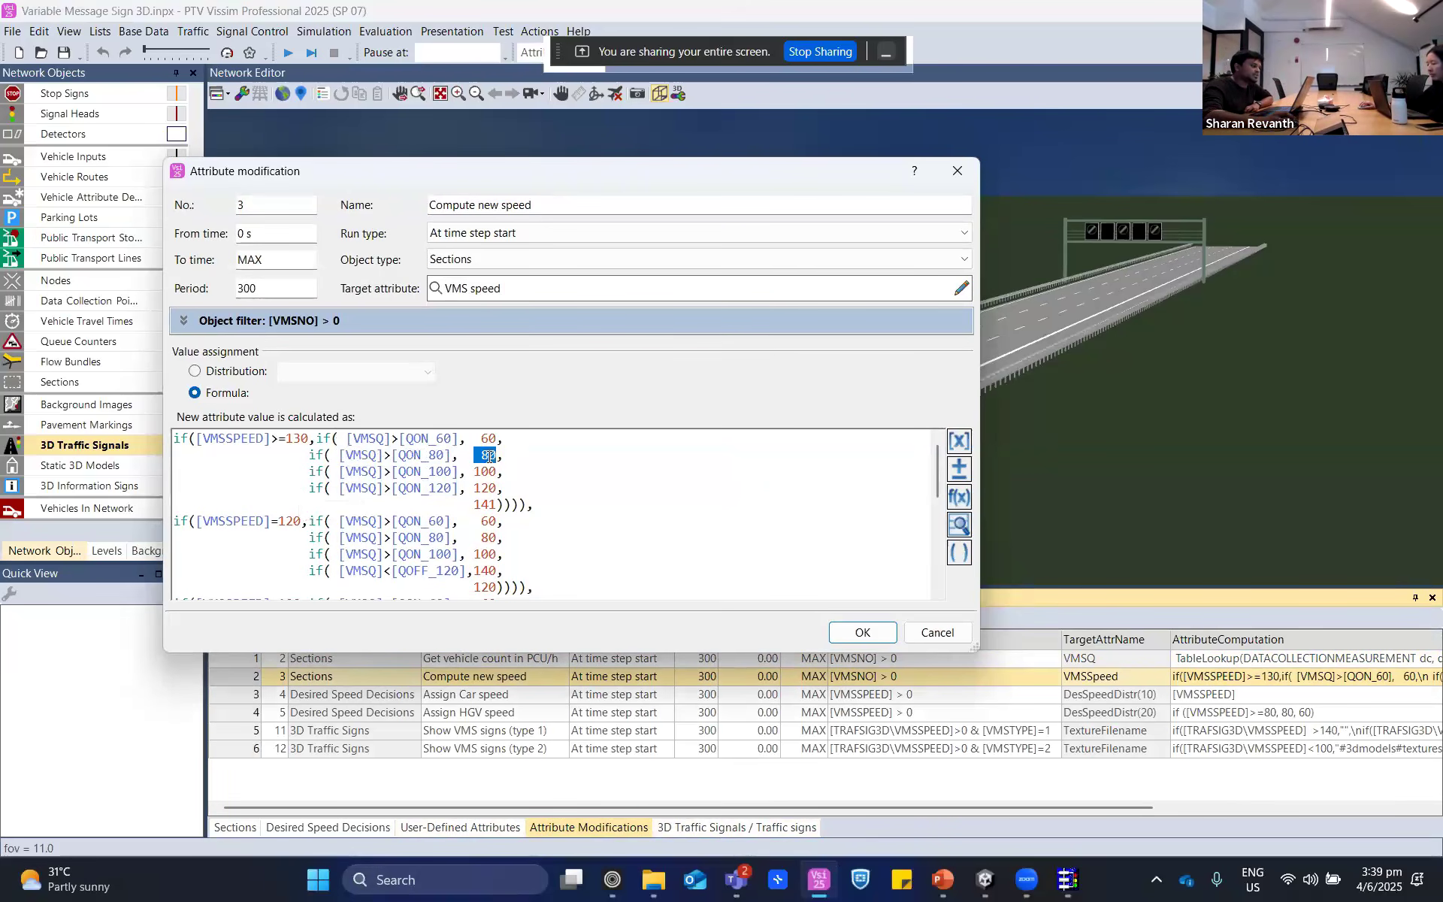
double_click(485, 472)
double_click(476, 488)
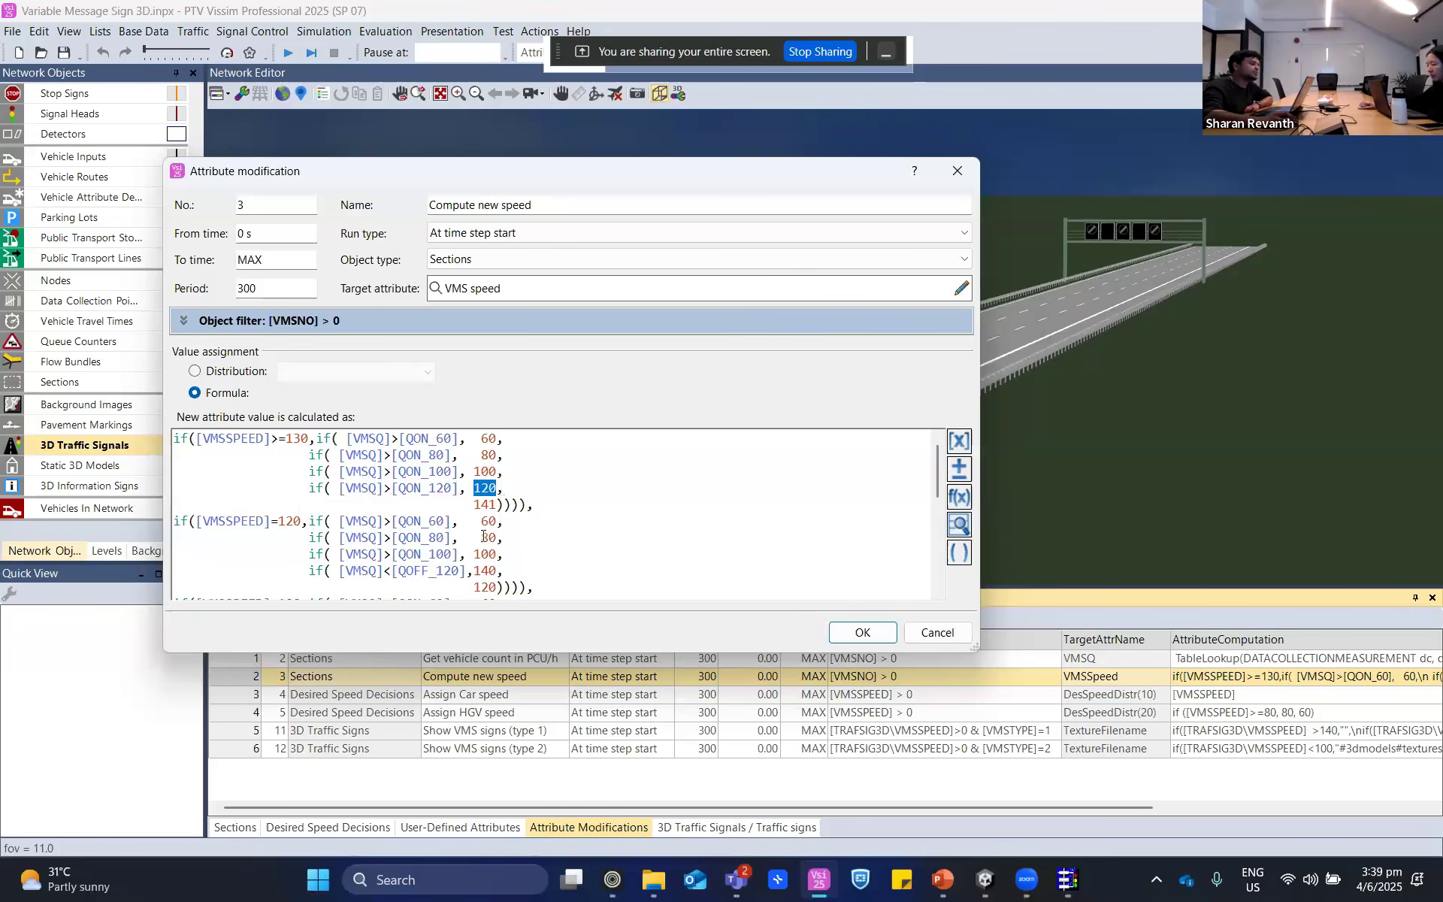
double_click(485, 505)
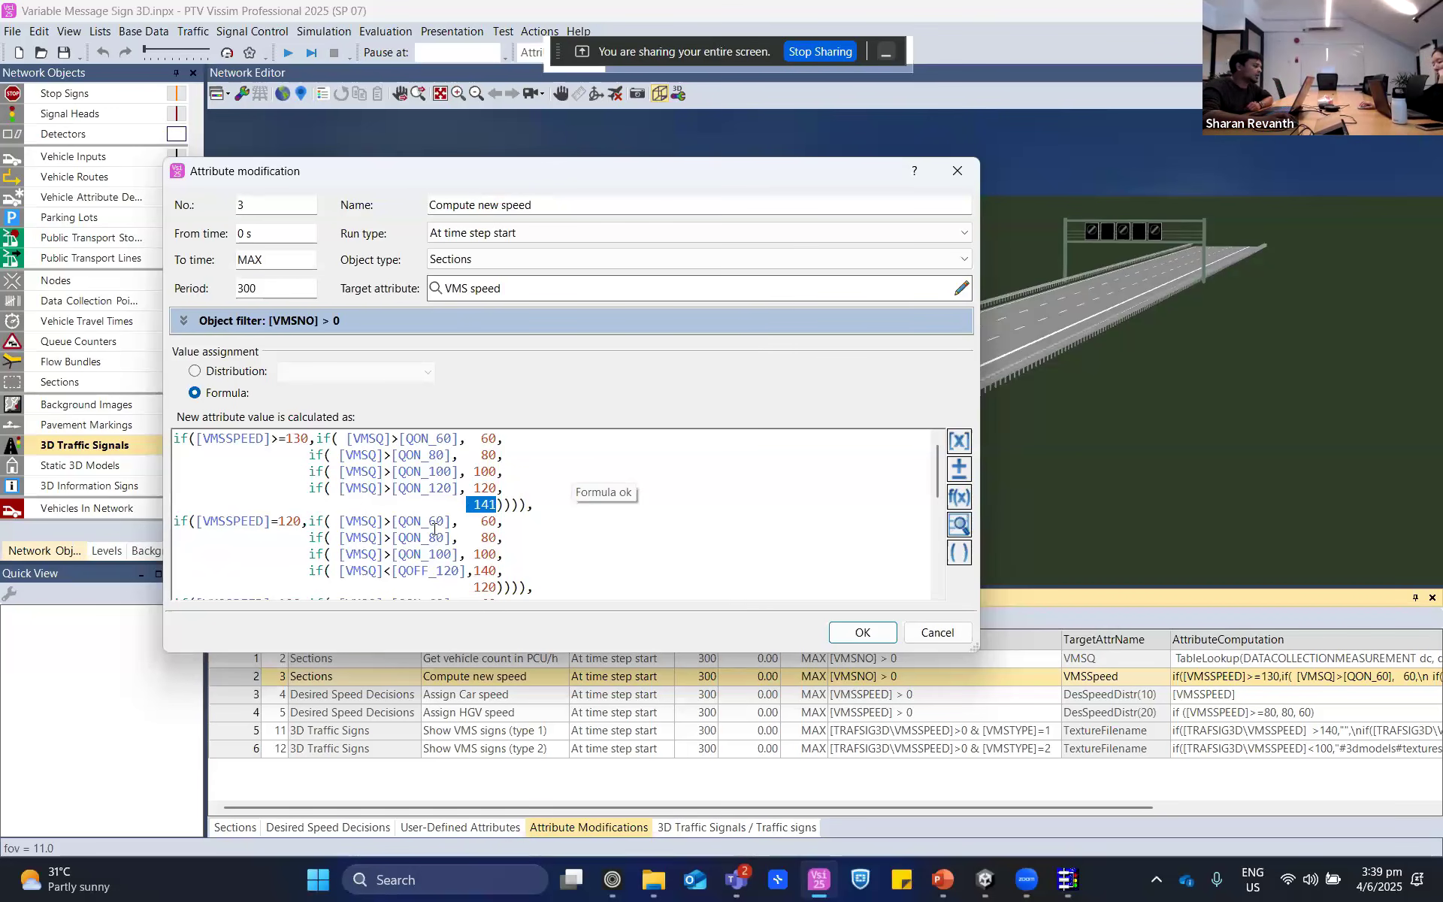
- Review the 60 result and the [VMSSPEED]=120 branch of the new speed formula, leaving the modification without saving
left_click(477, 440)
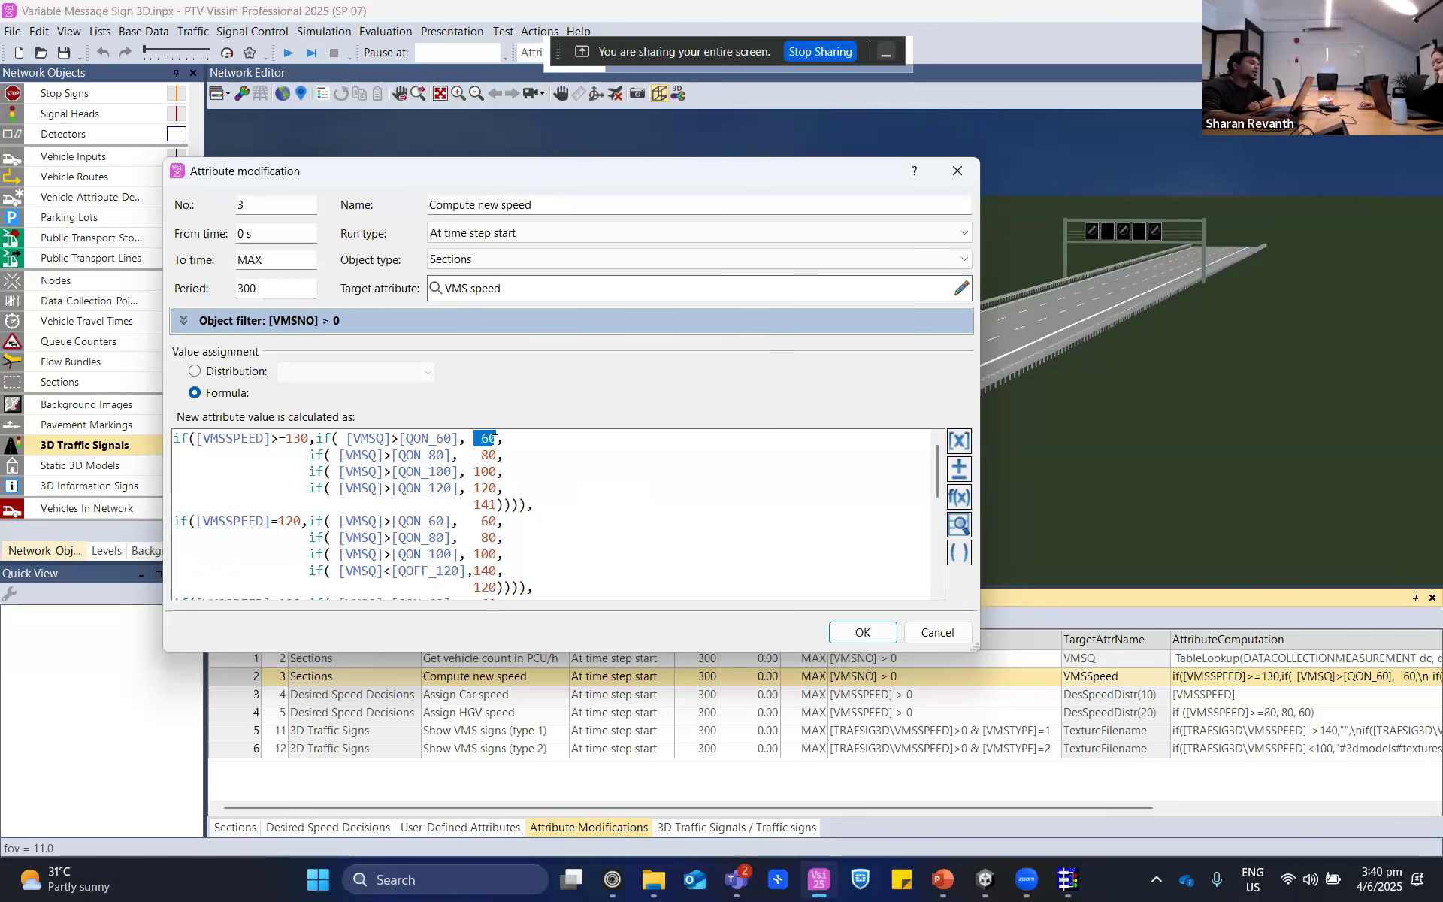
left_click_drag(493, 439, 454, 440)
left_click(498, 451)
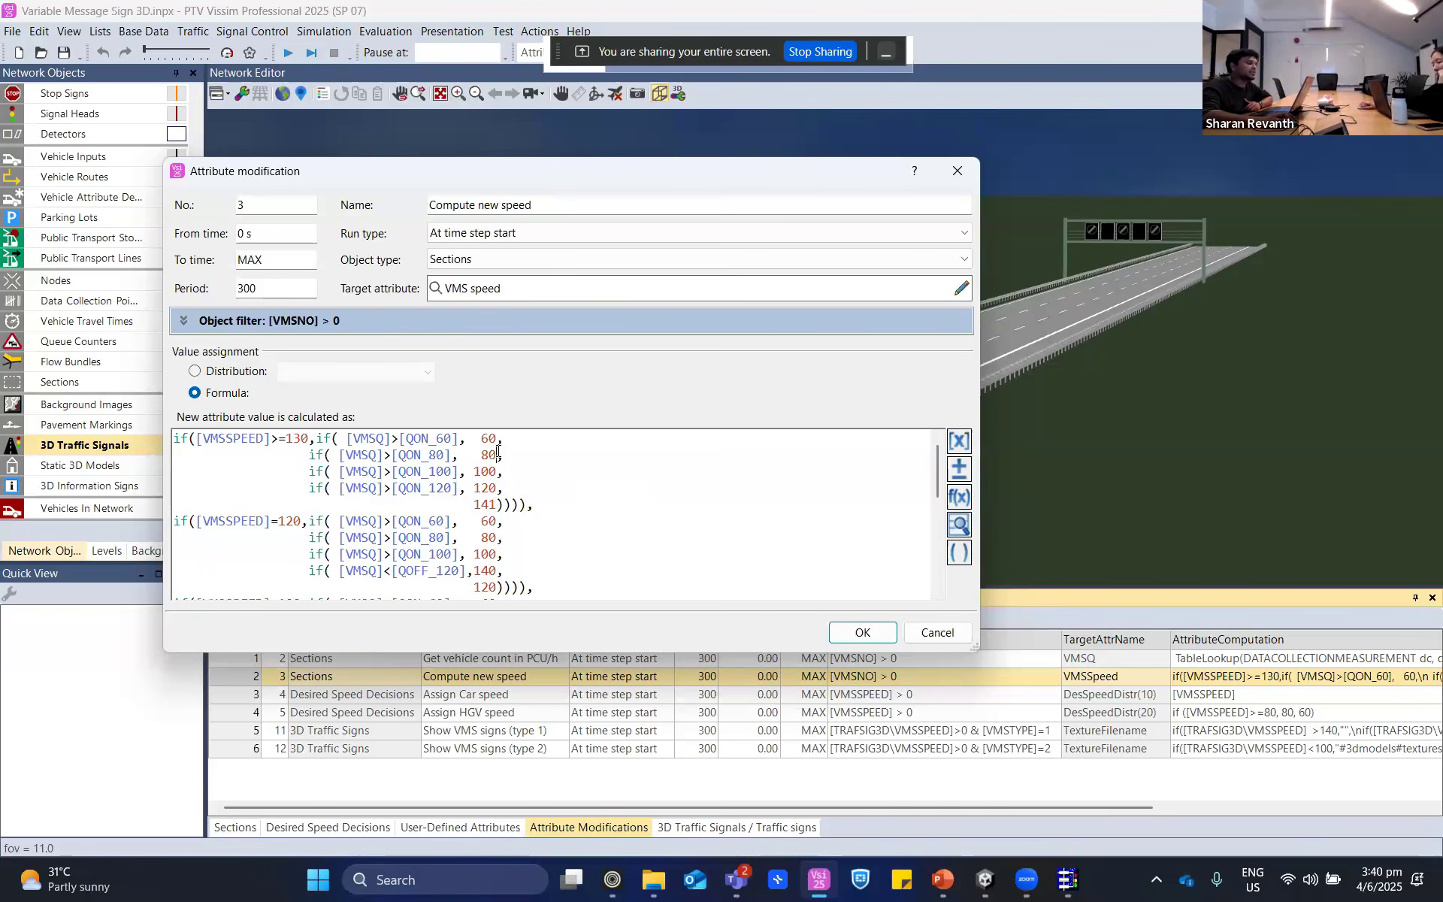
scroll(456, 513, "down", 1)
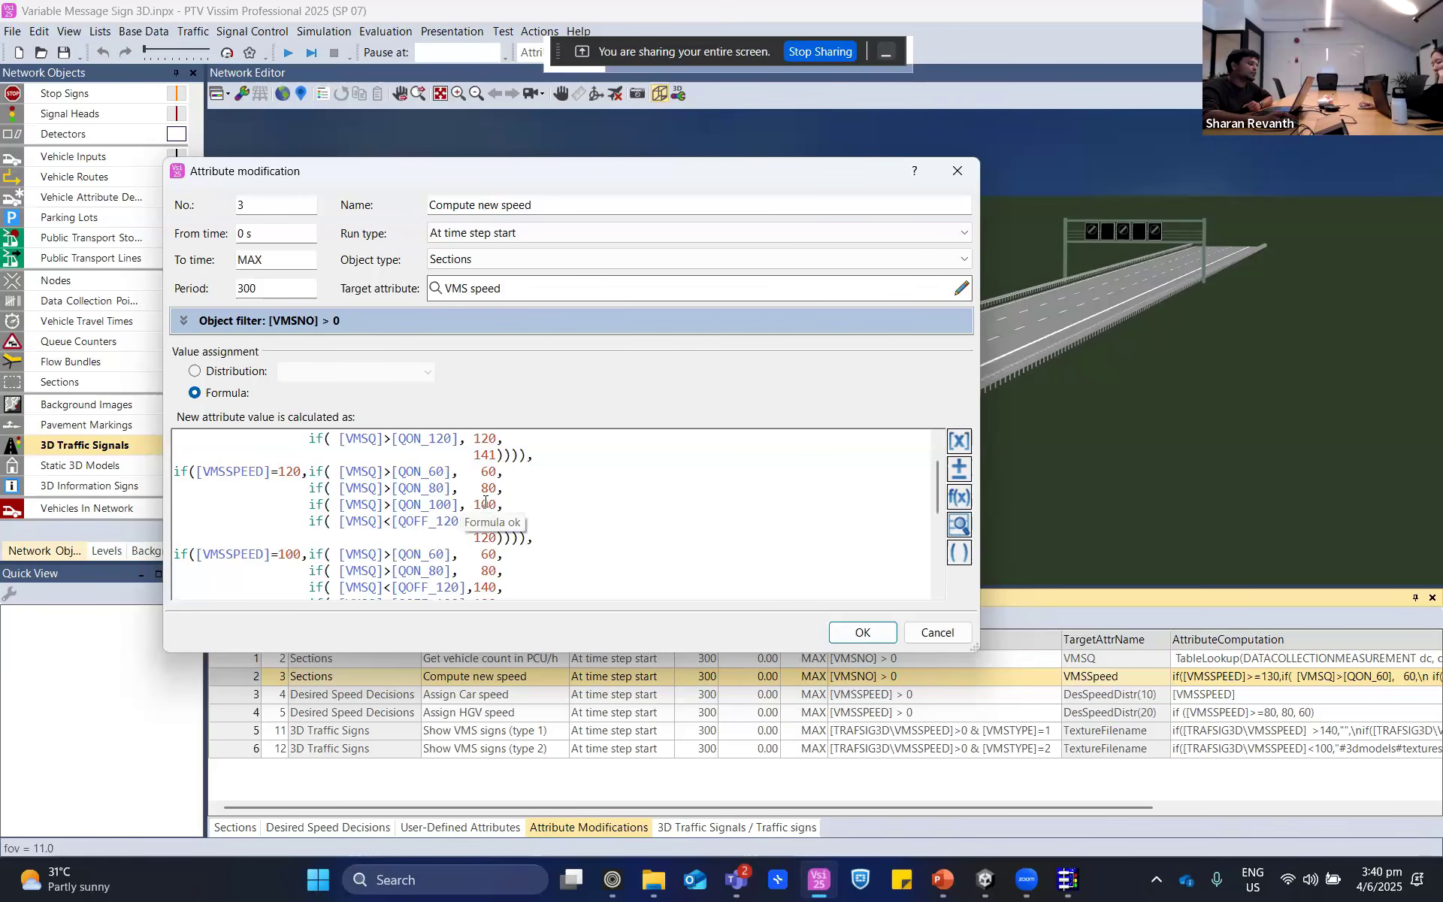
left_click_drag(484, 489, 485, 524)
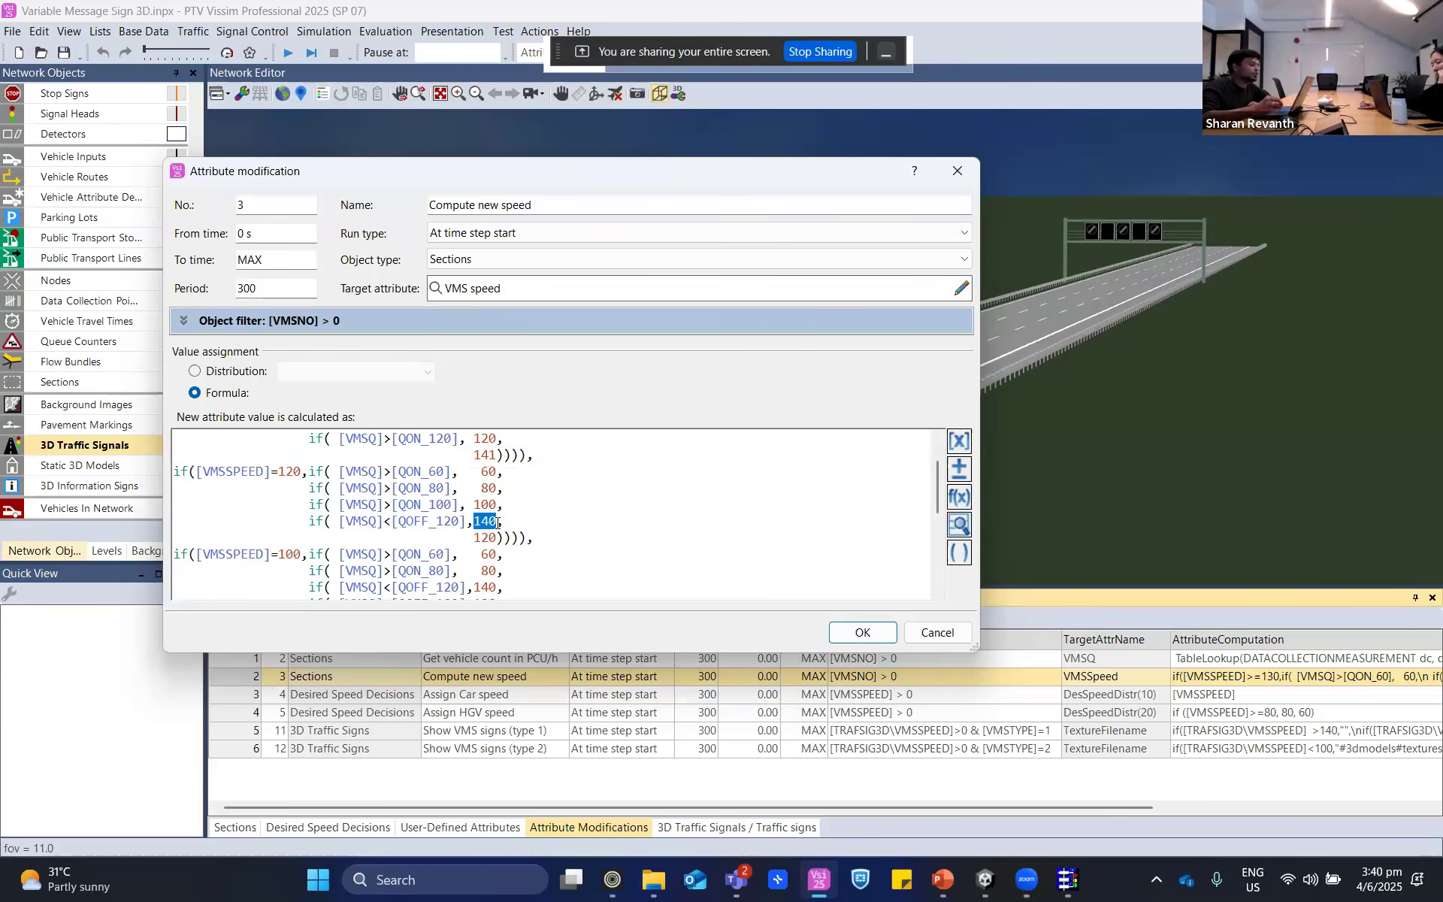
left_click(941, 632)
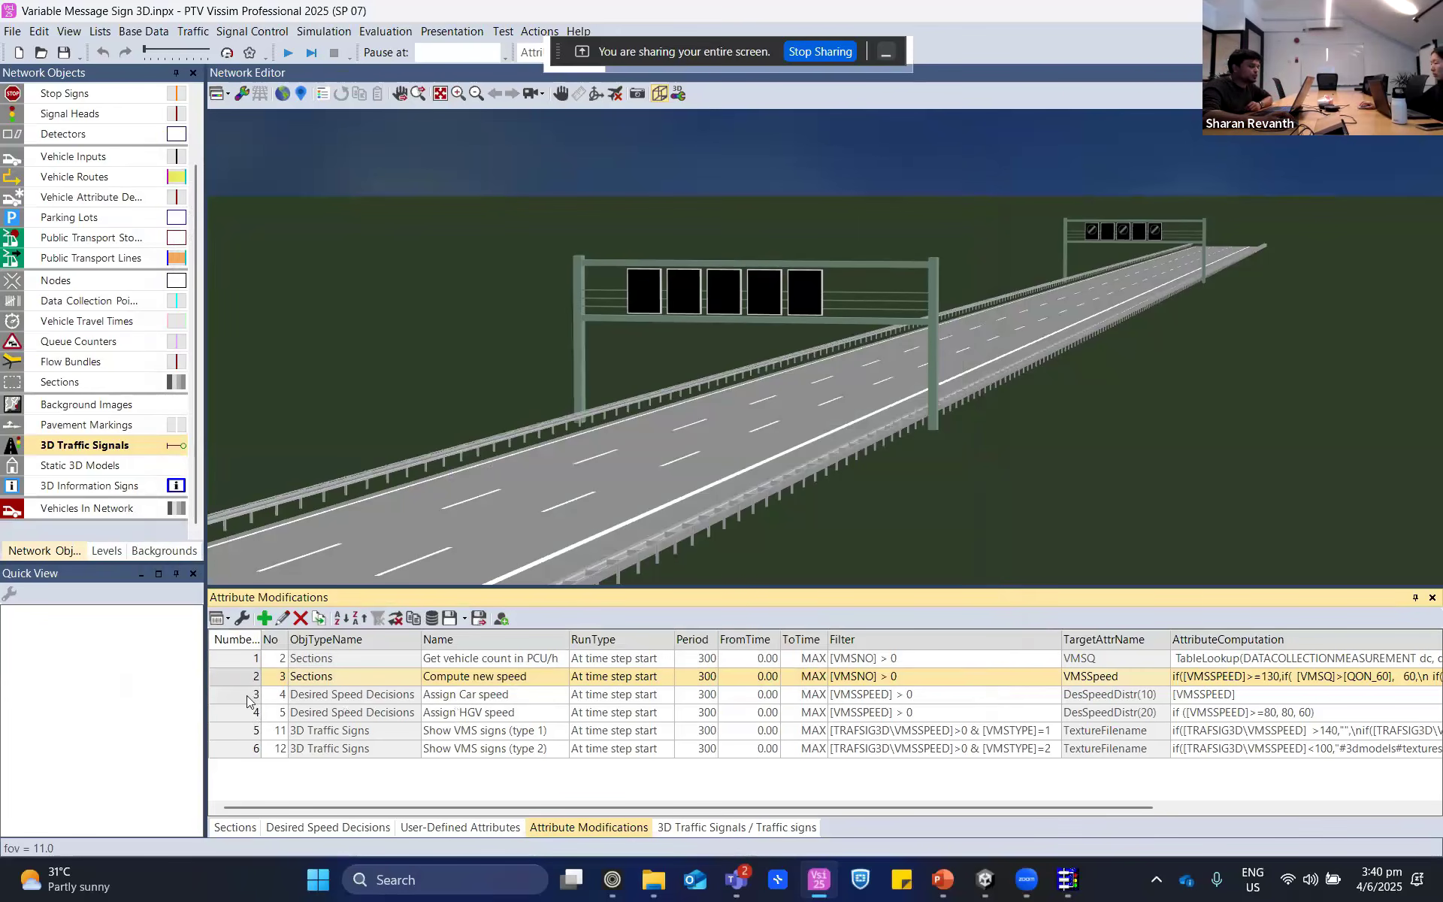
- Examine the [VMSSPEED] formula of the "Assign Car speed" modification and leave without saving
left_click(247, 696)
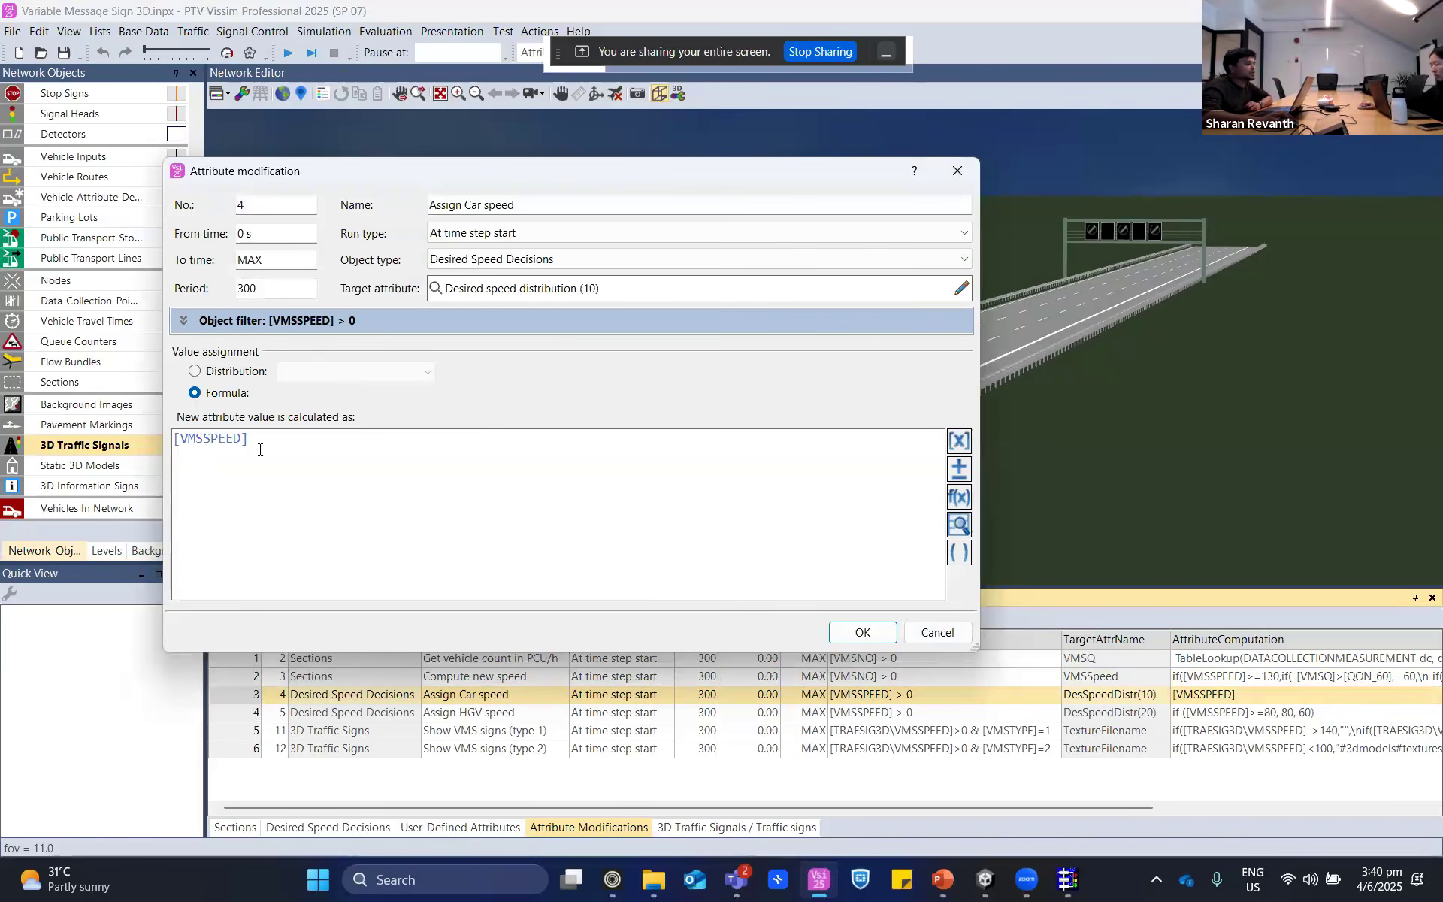
left_click_drag(260, 450, 178, 435)
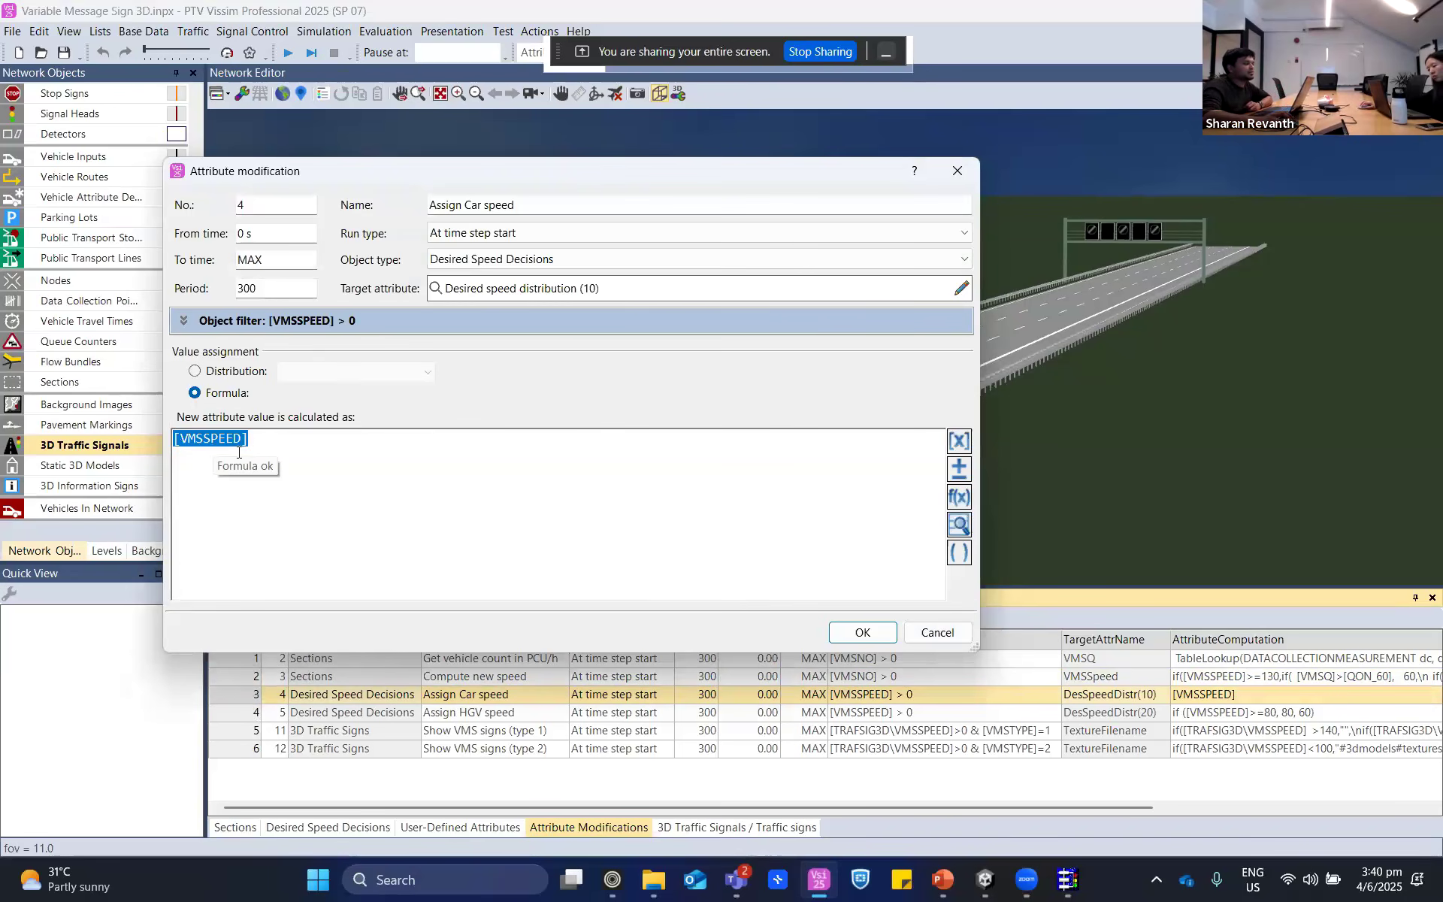
left_click(938, 634)
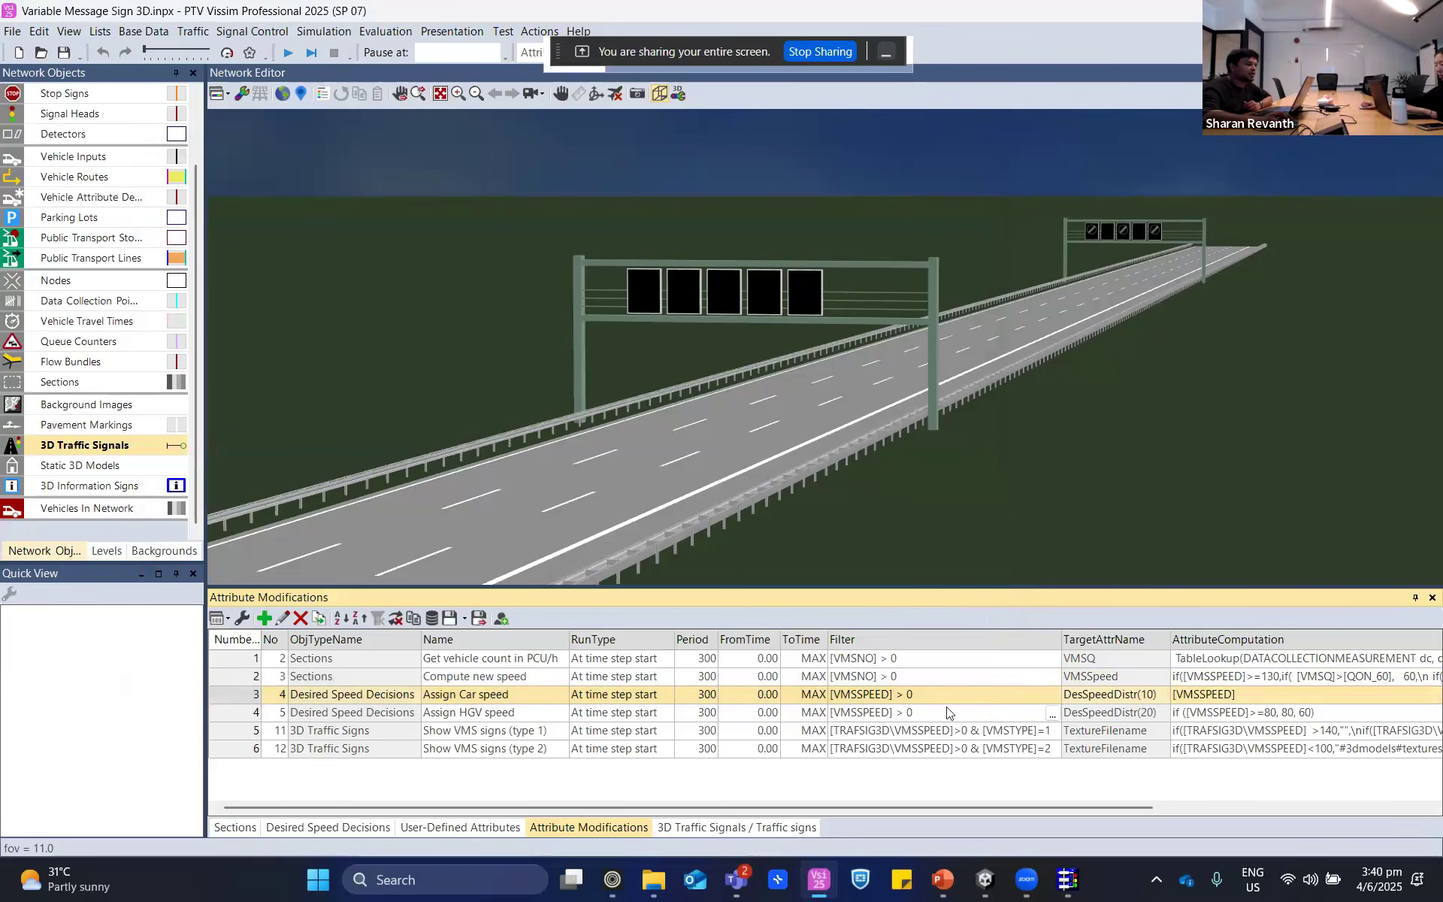
- Review the texture filename formula of the "Show VMS signs (type 1)" modification and leave without saving
left_click(246, 715)
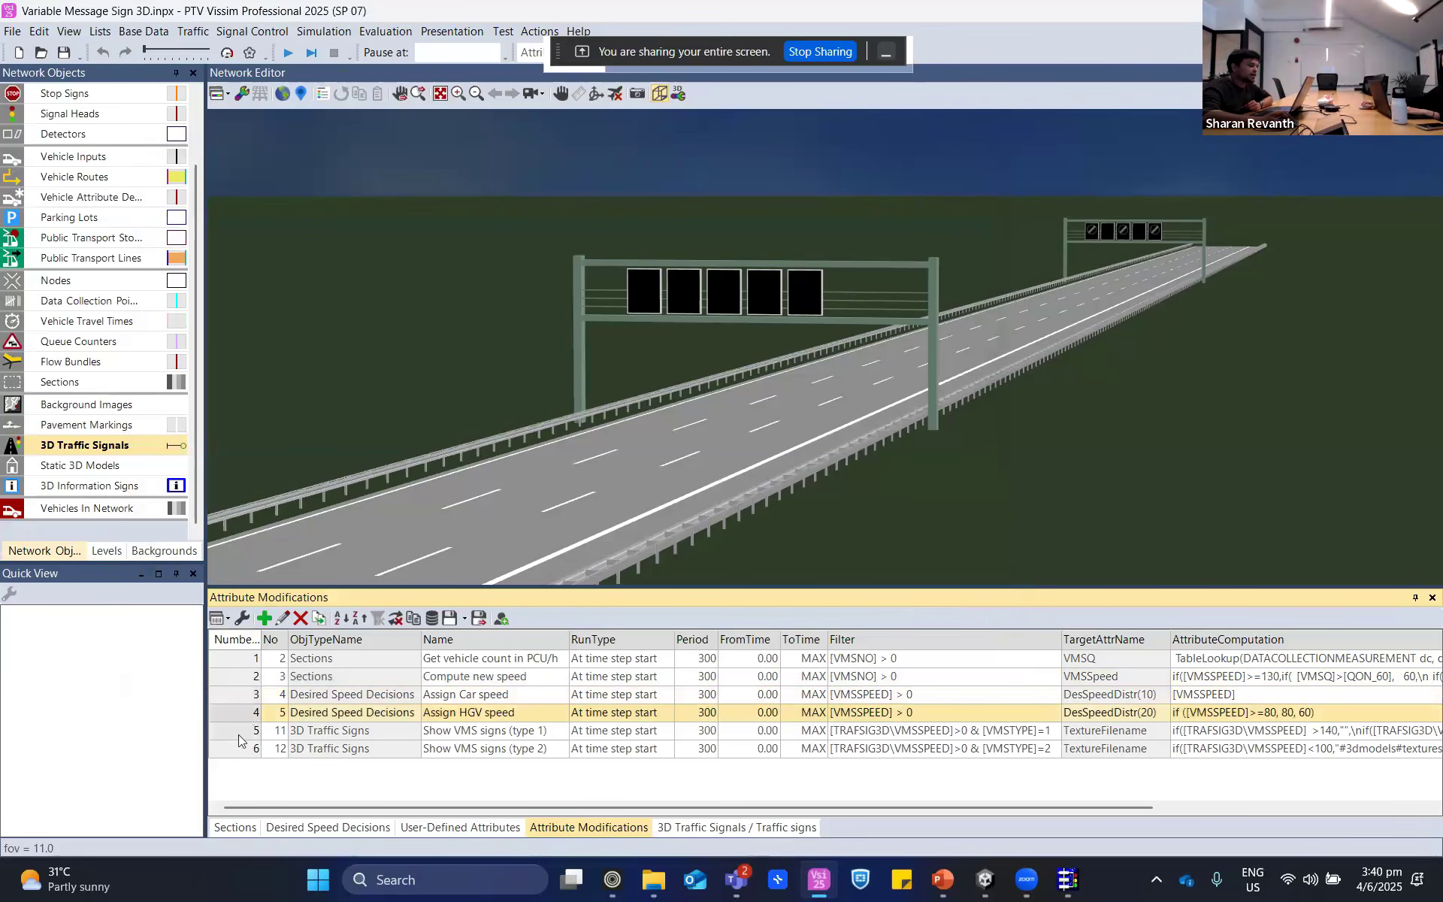
double_click(241, 729)
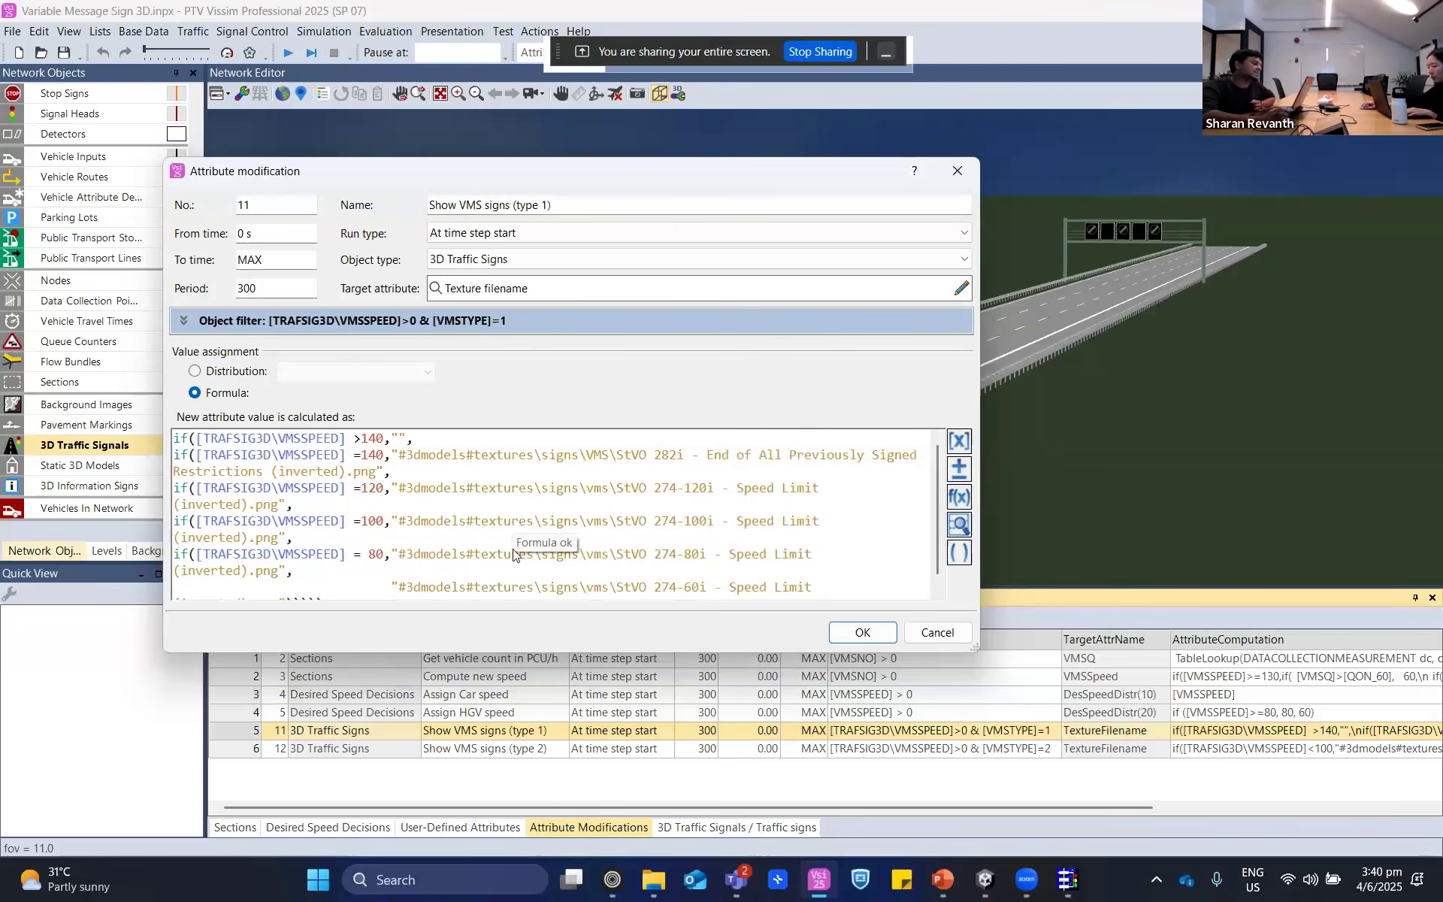
left_click(935, 638)
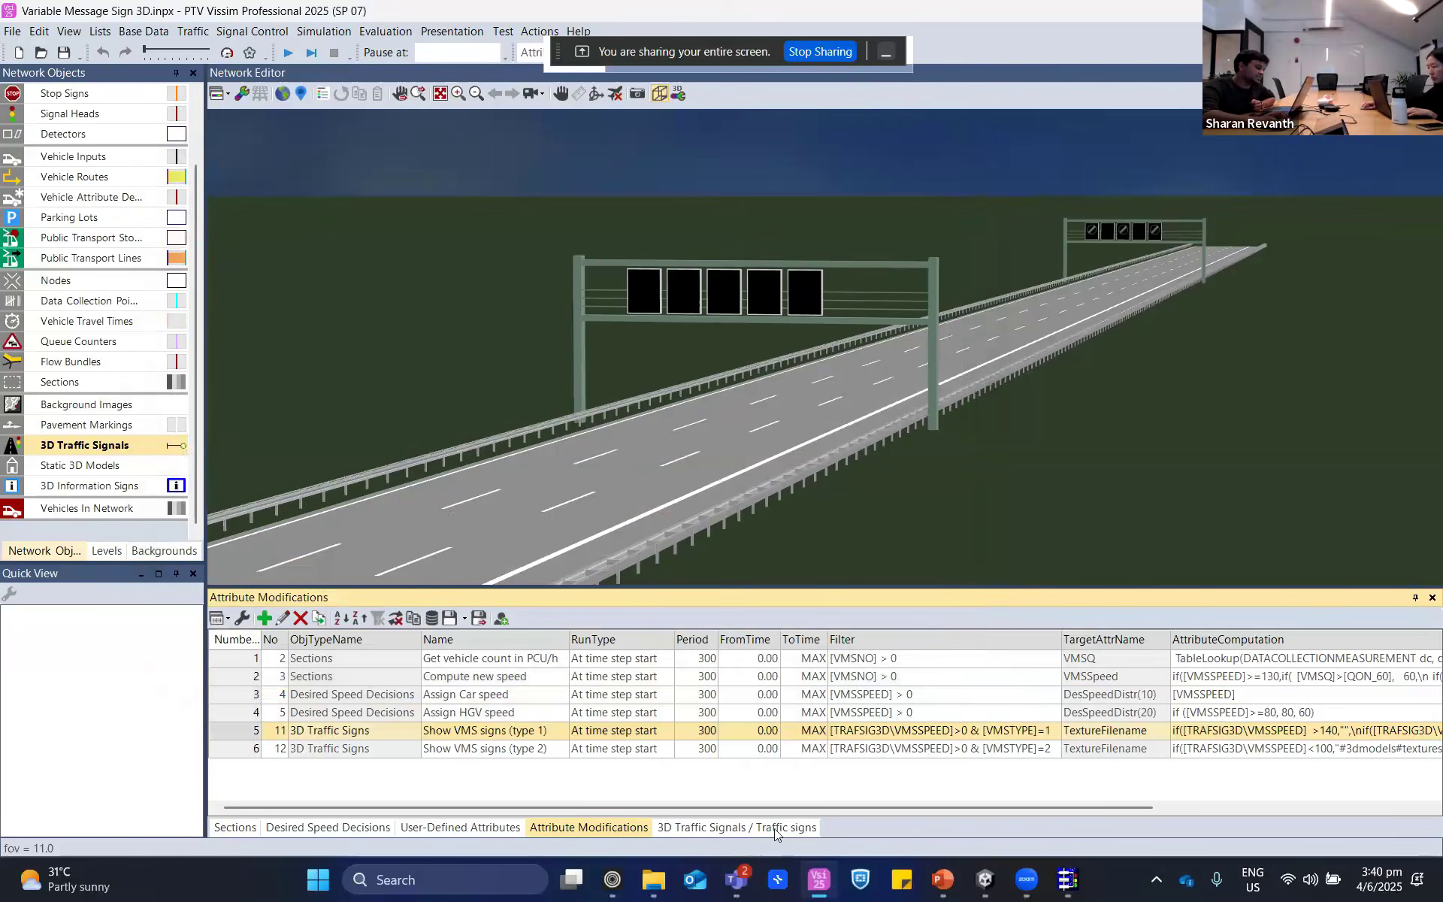
- Show the traffic signs of 3D traffic signal 1 and open the texture file selection for its first sign
left_click(775, 828)
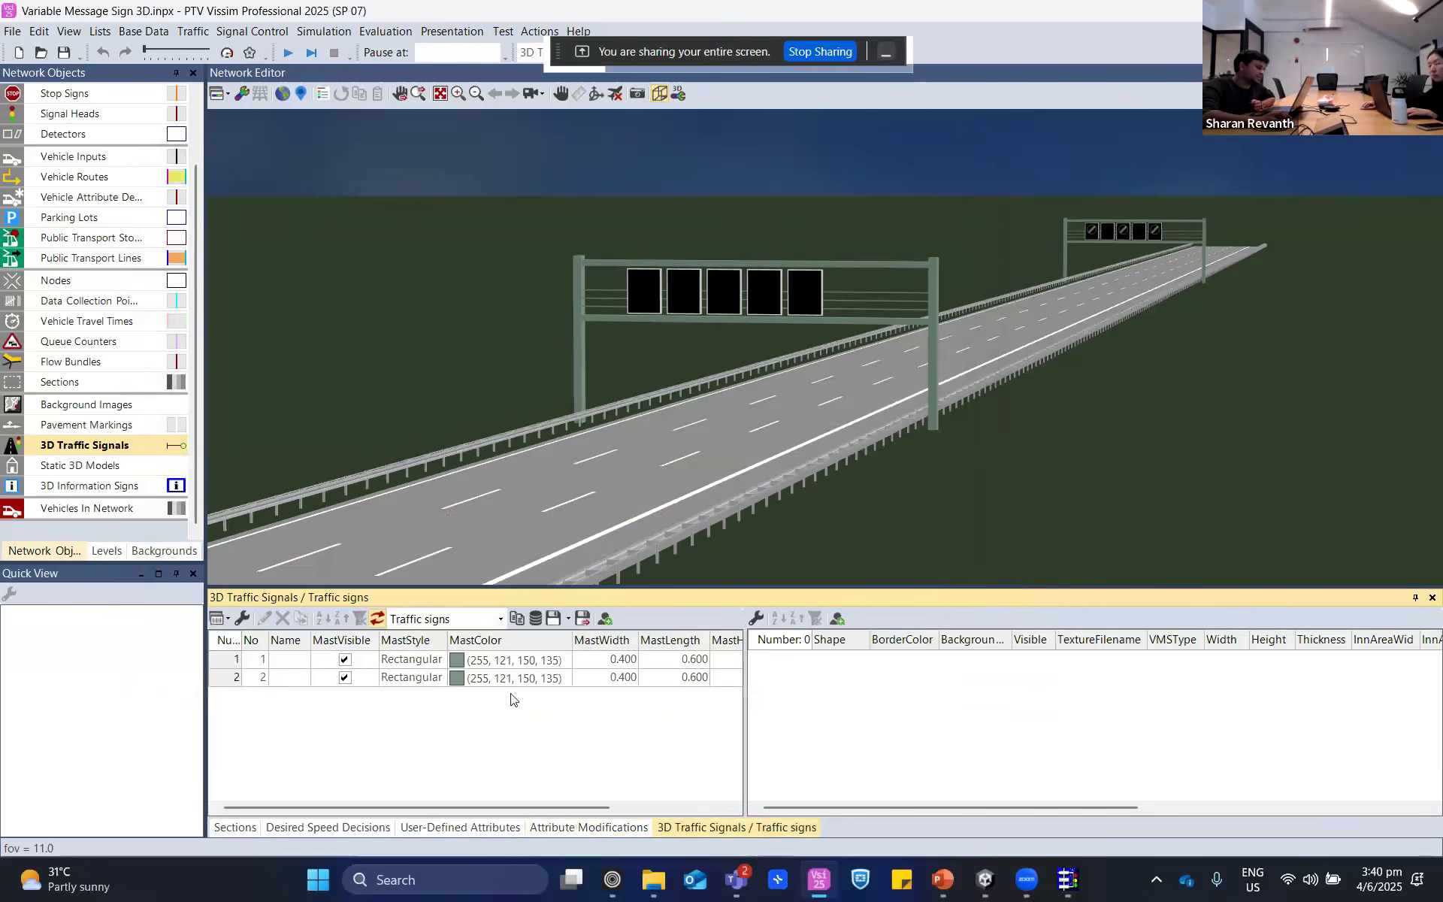
left_click(213, 660)
mouse_move(941, 804)
left_mouse_down()
mouse_move(1221, 815)
mouse_move(917, 795)
left_mouse_up()
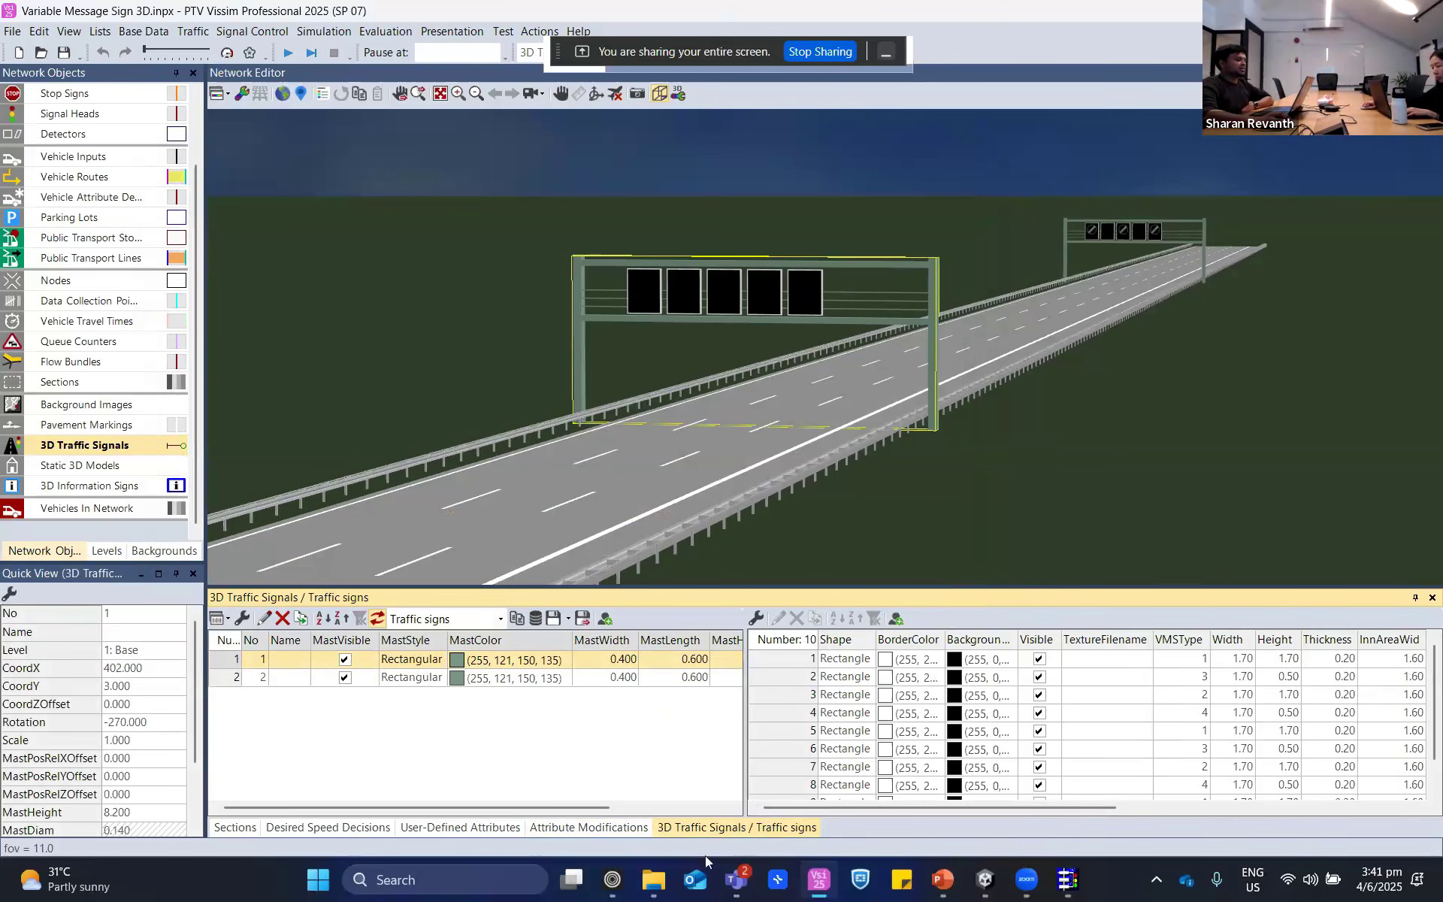
left_click(1144, 663)
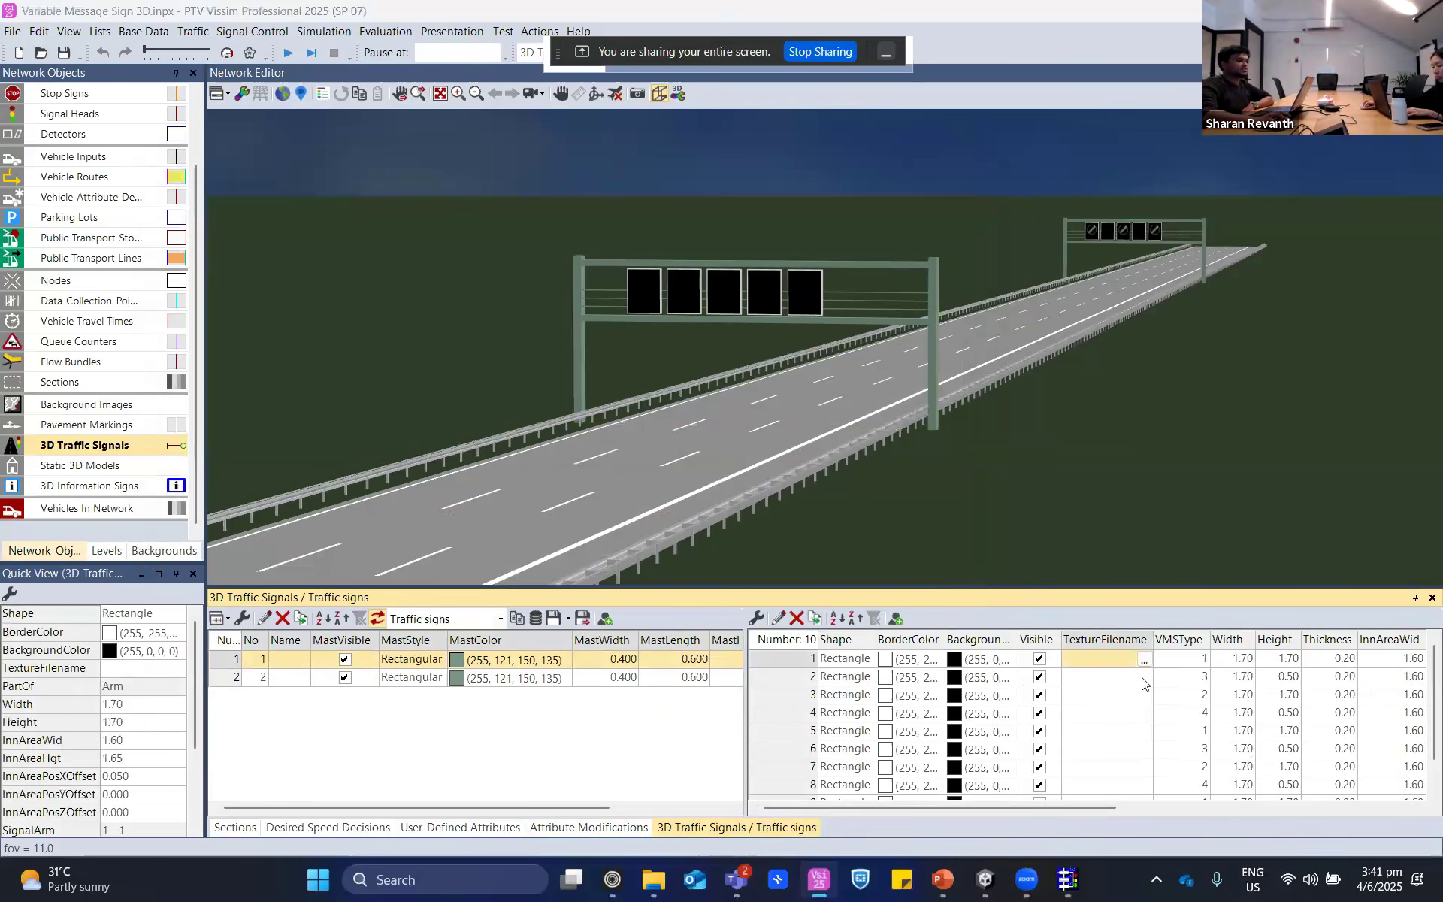
left_click(1144, 660)
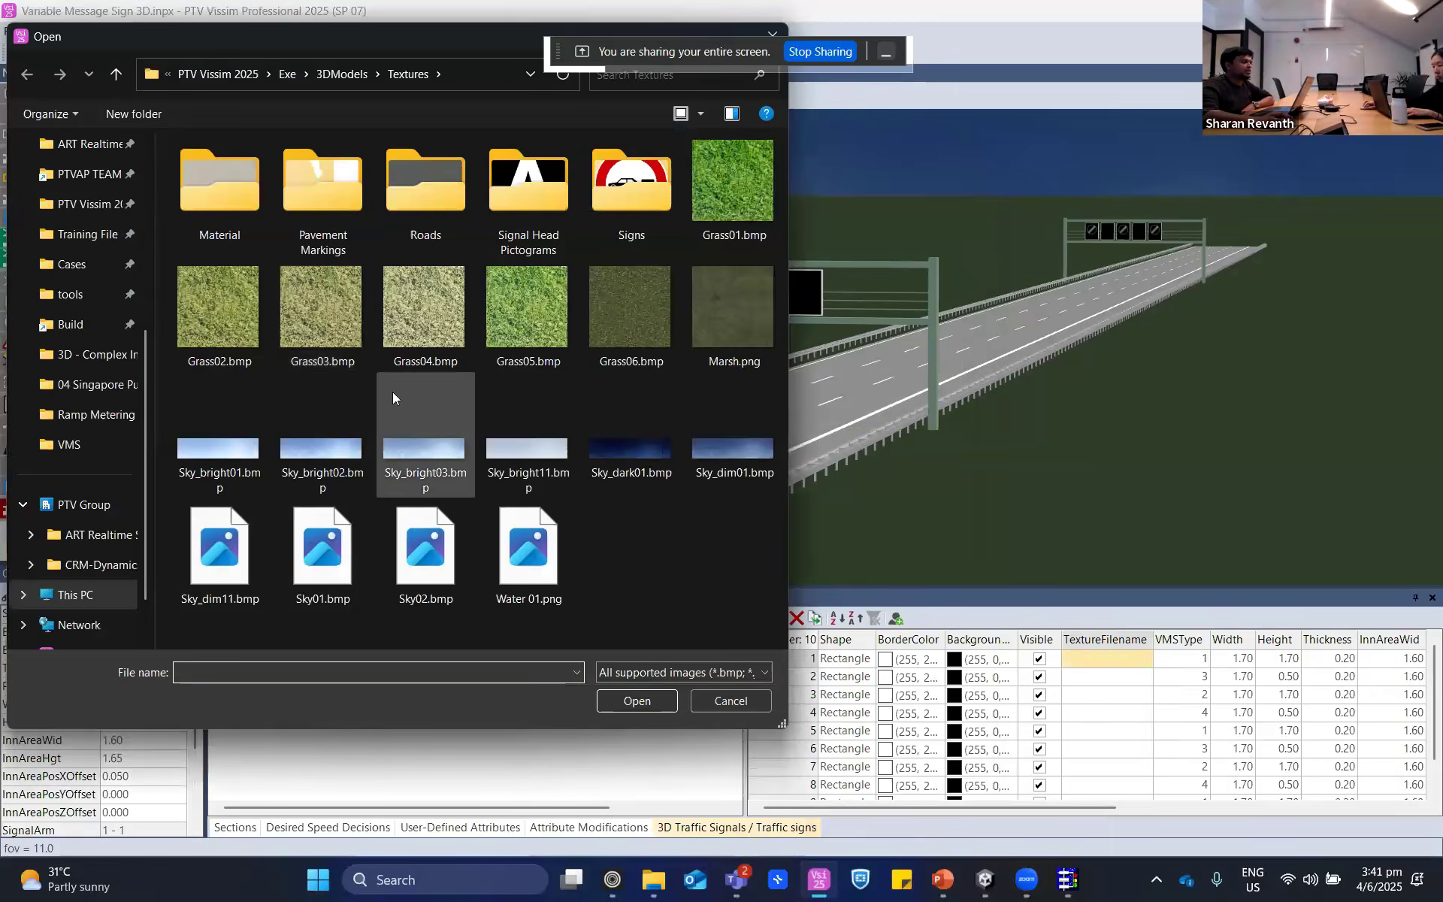
- Browse the Signal Head Pictograms and Signs texture folders for the available sign images
double_click(511, 188)
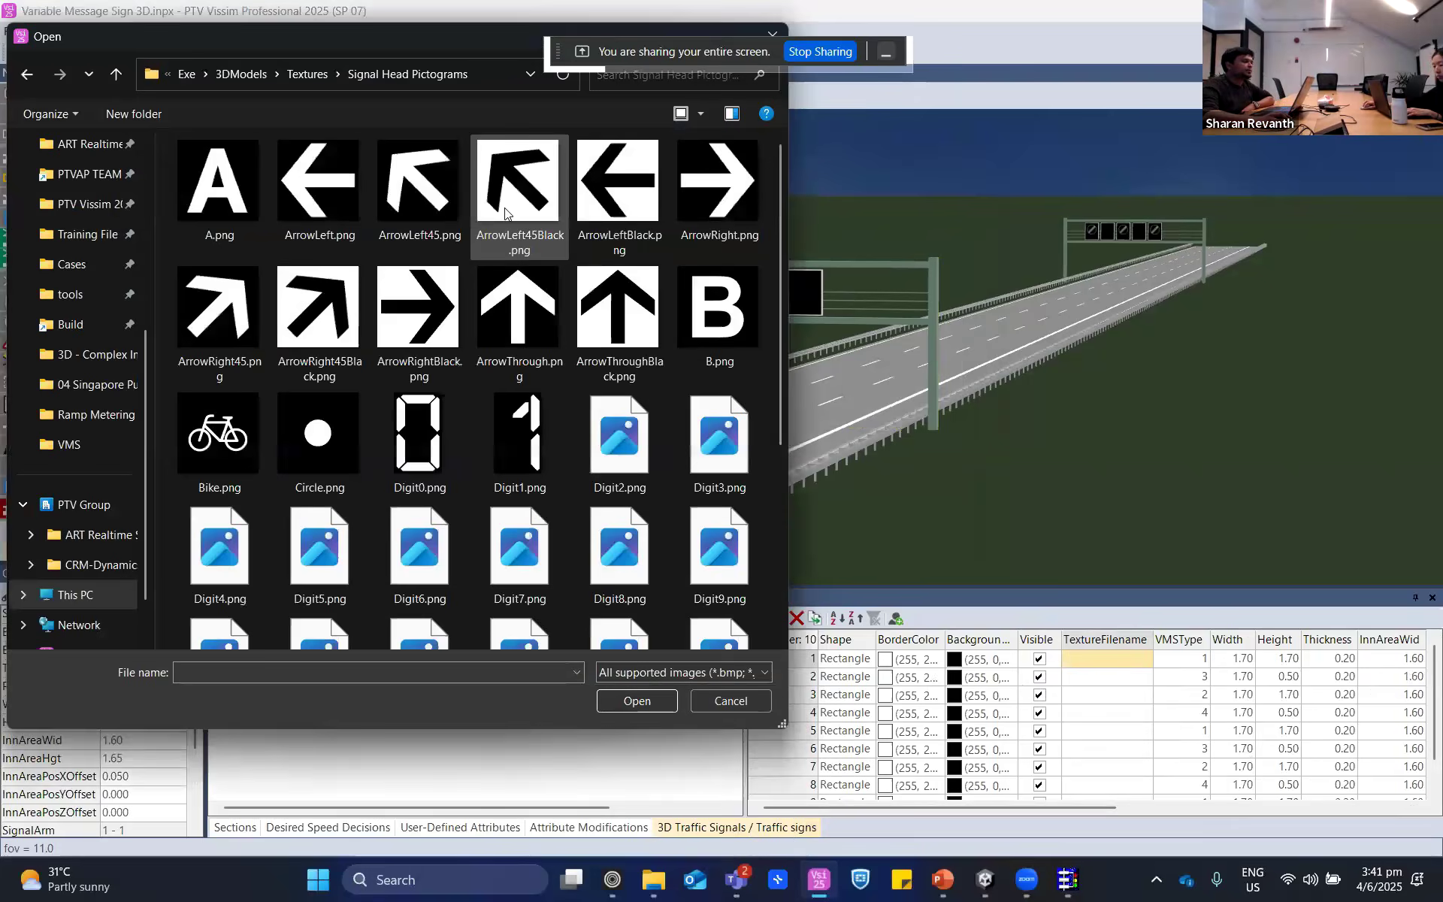
scroll(476, 374, "down", 3)
key("alt+Left")
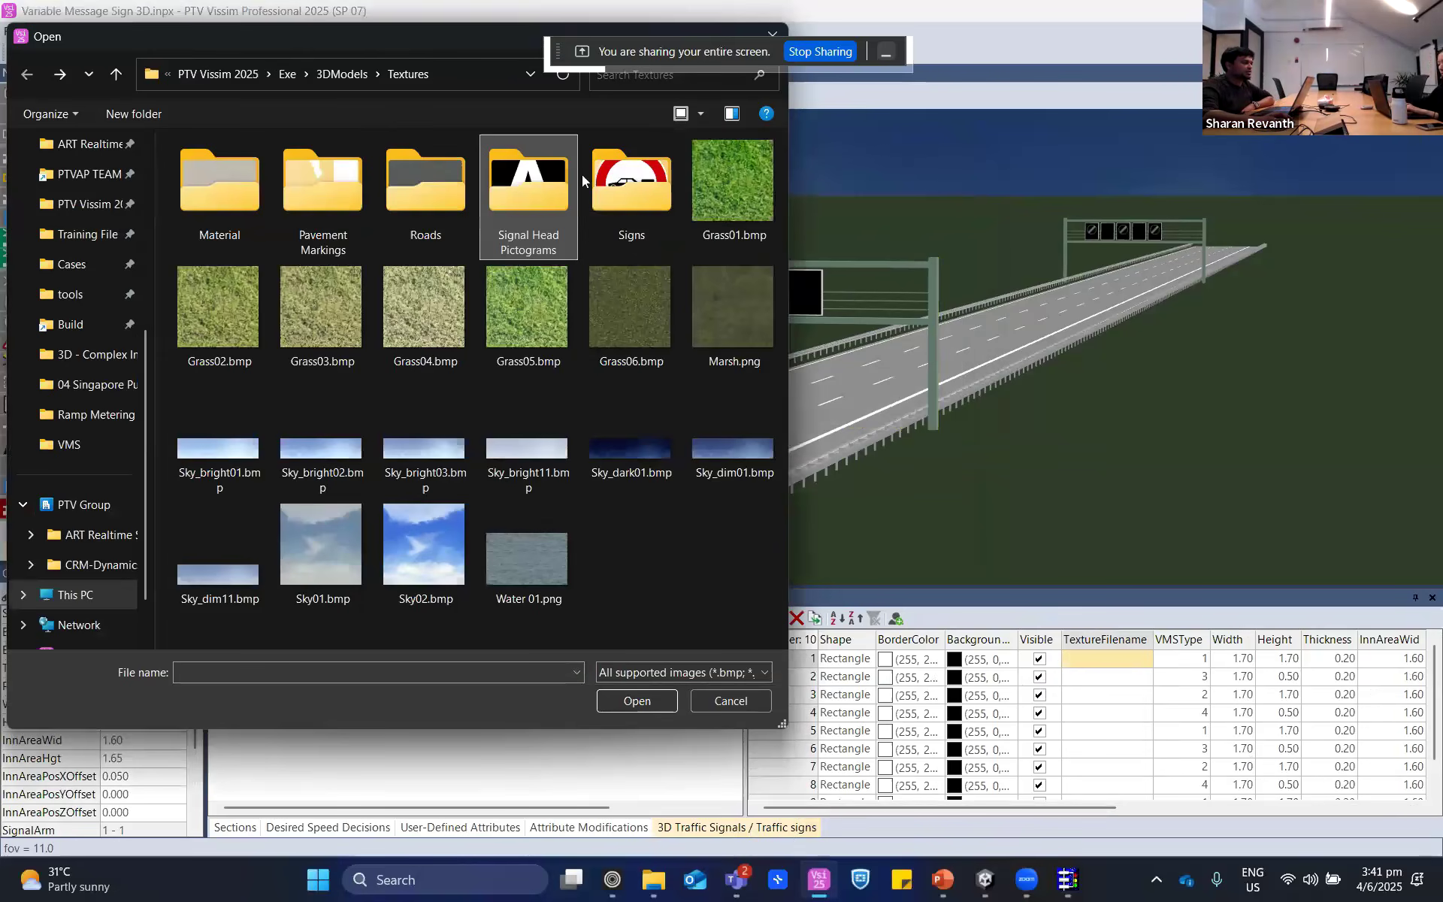
double_click(642, 213)
scroll(632, 345, "down", 10)
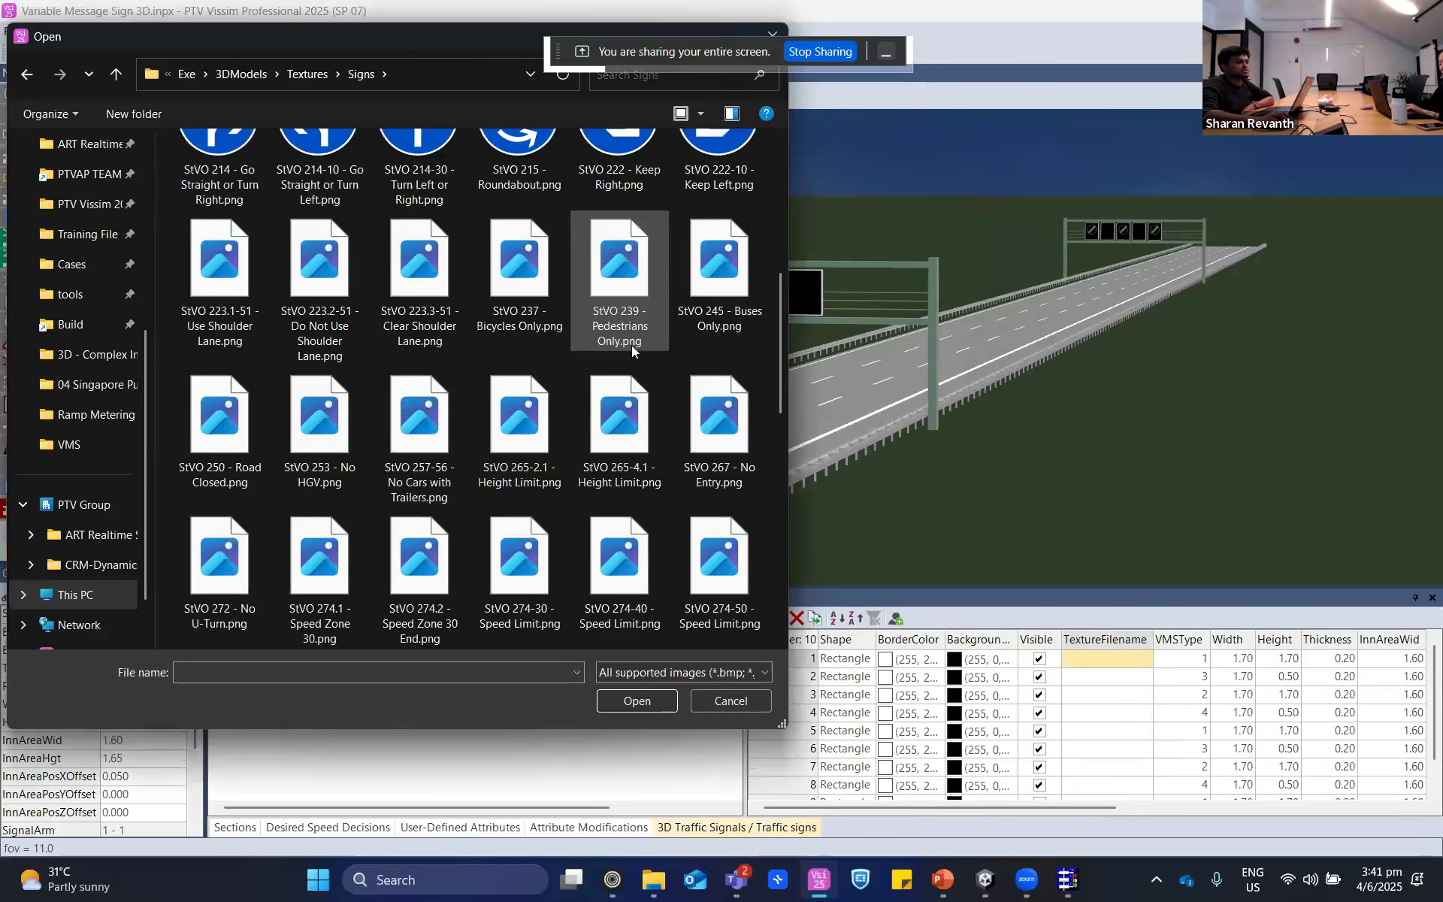
scroll(539, 492, "up", 5)
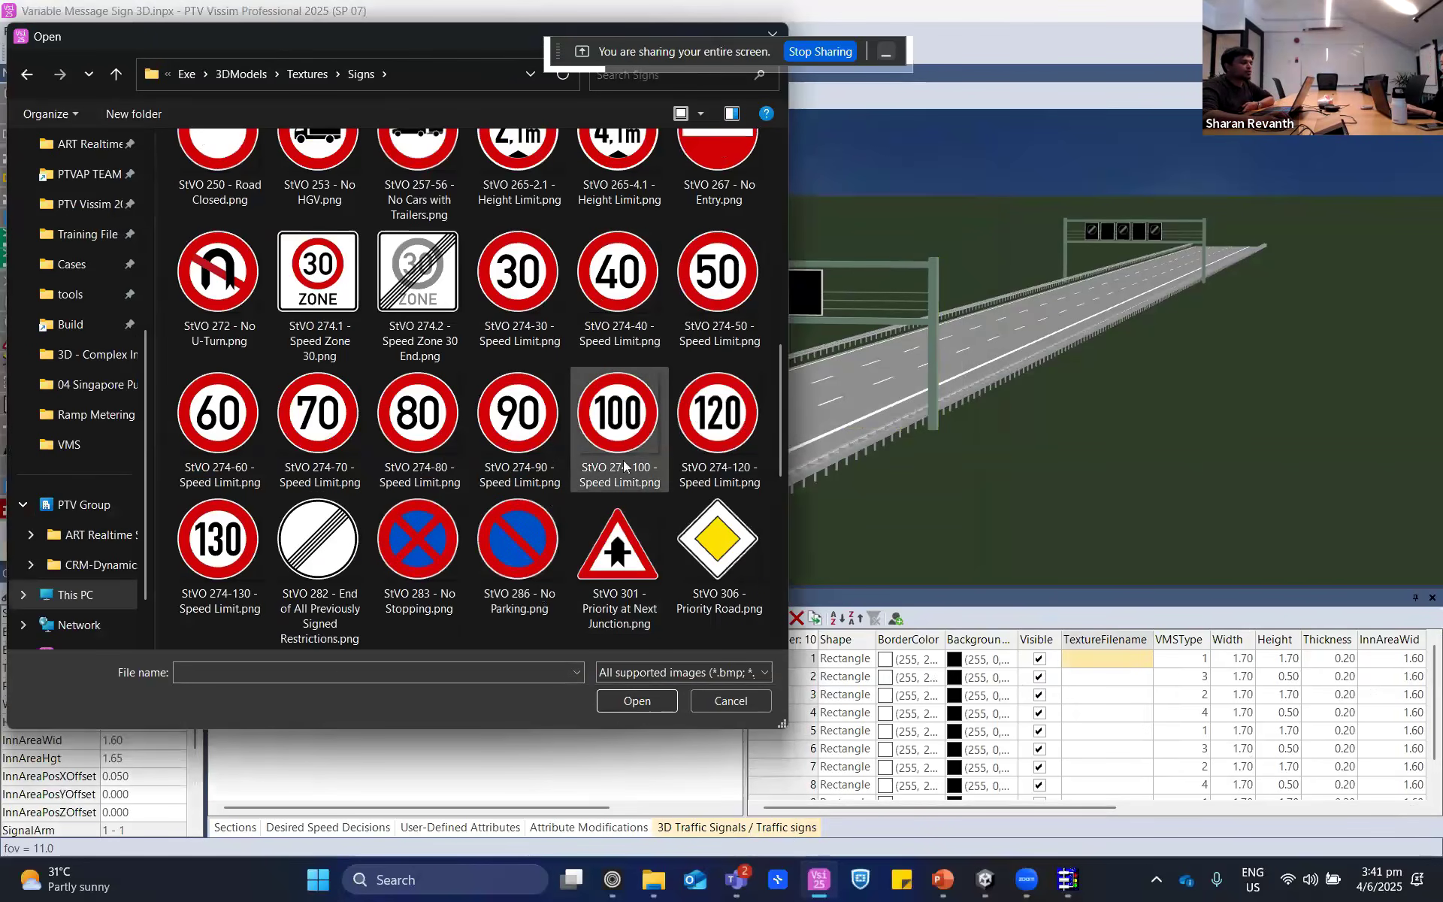
- Point out the 80, 90, 100 and 120 speed limit sign images and leave the file selection without assigning a texture
left_click(624, 460)
left_click(514, 460)
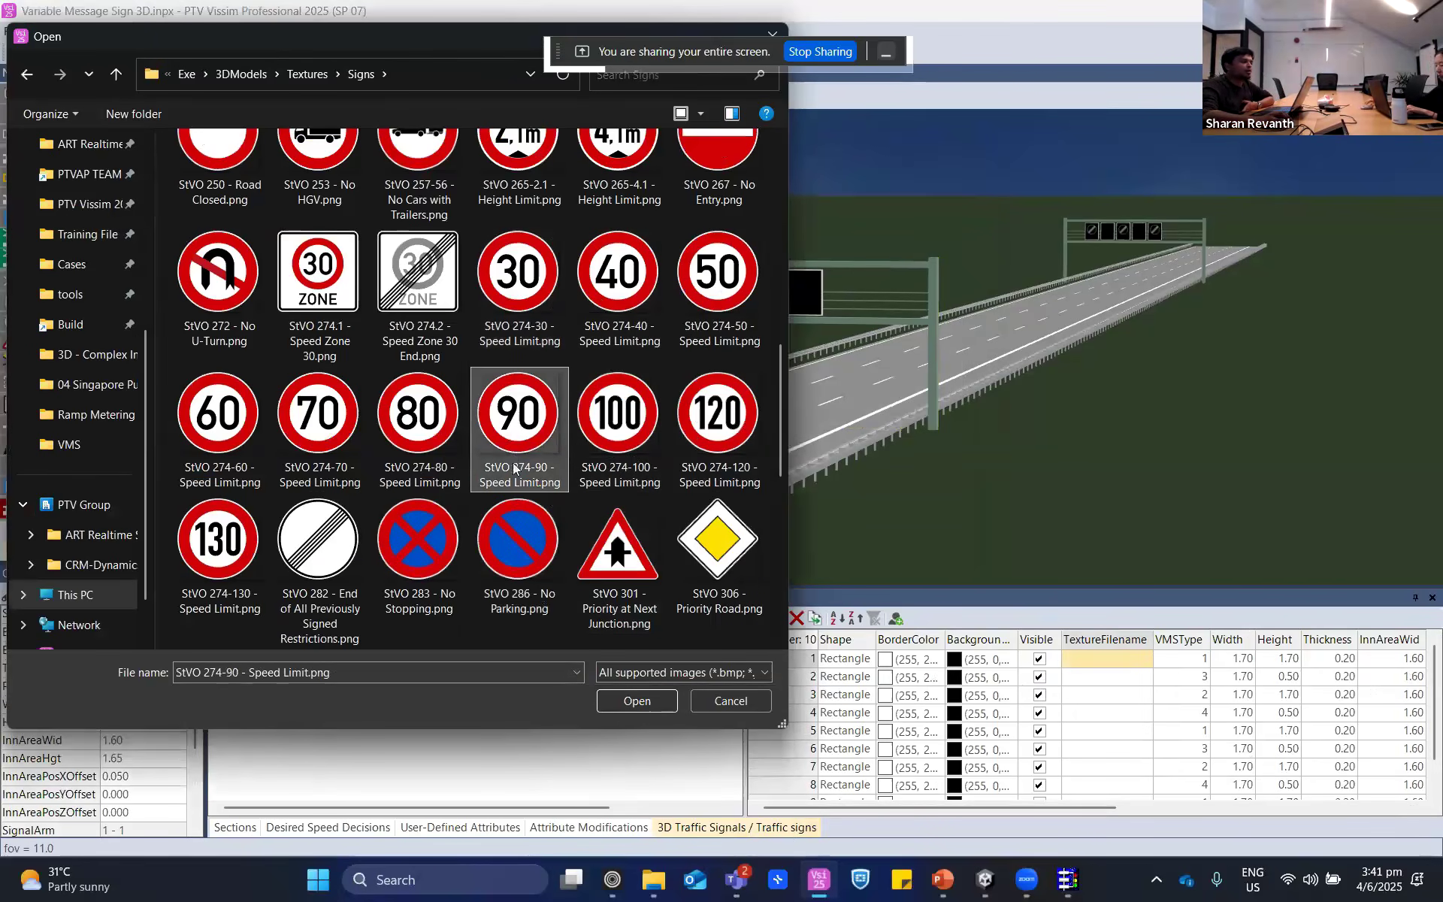
left_click(707, 440)
left_click(617, 429)
left_click(433, 429)
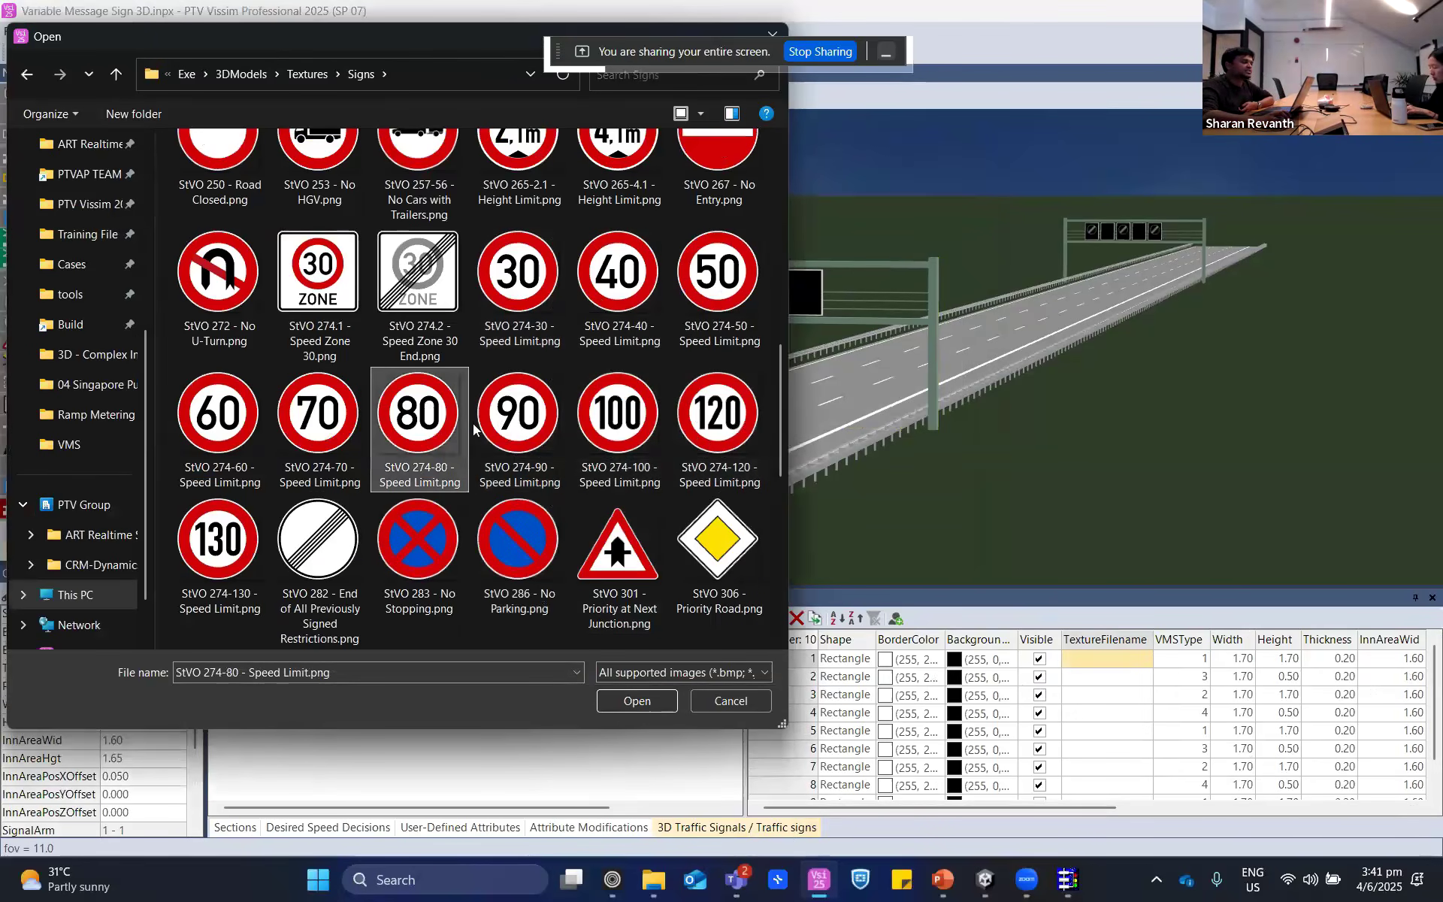
left_click(499, 433)
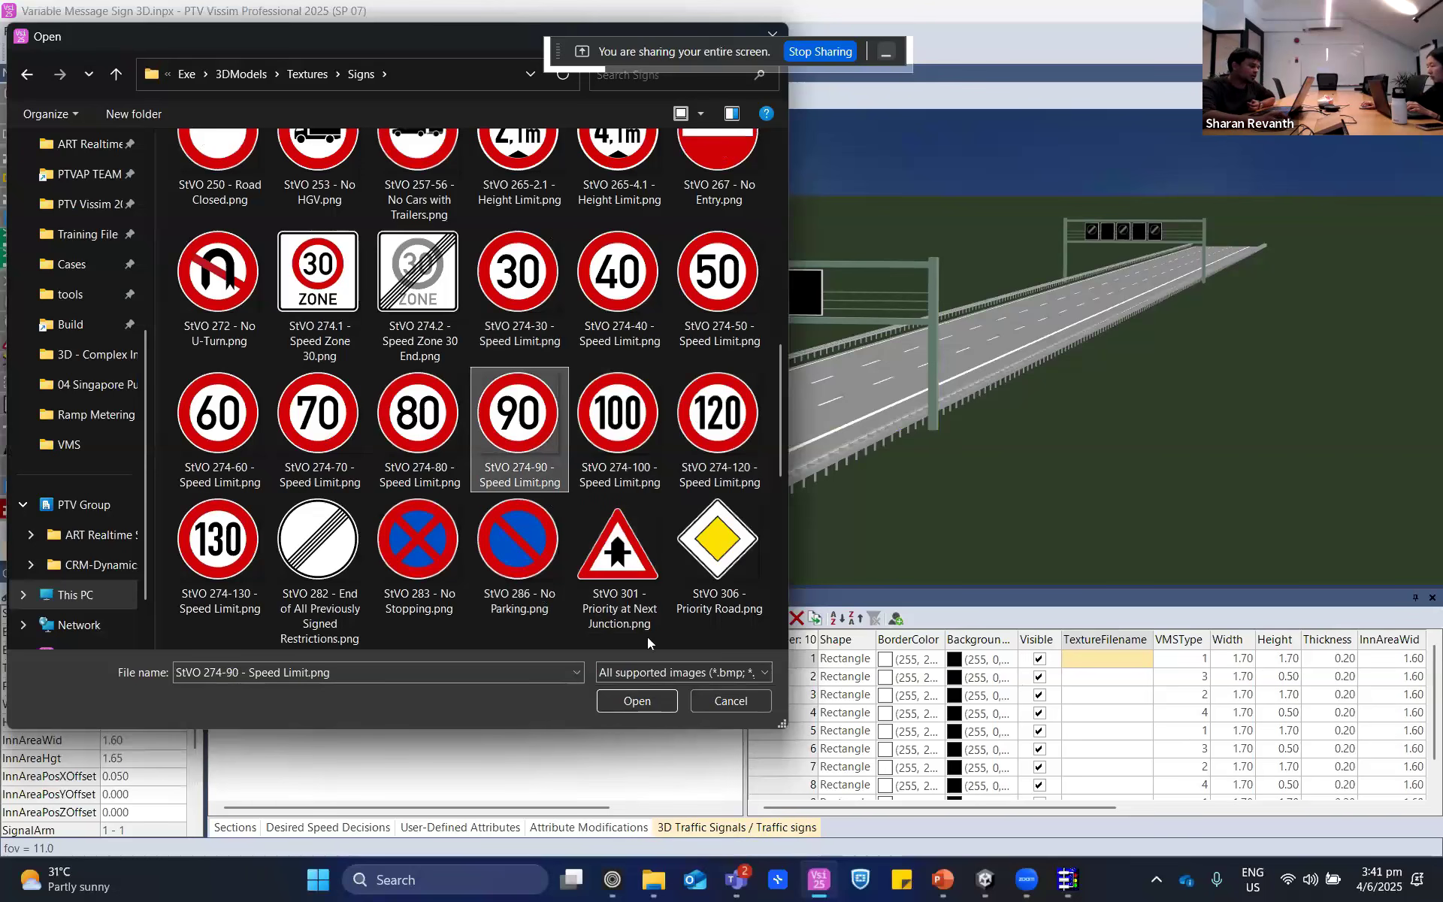
left_click(736, 700)
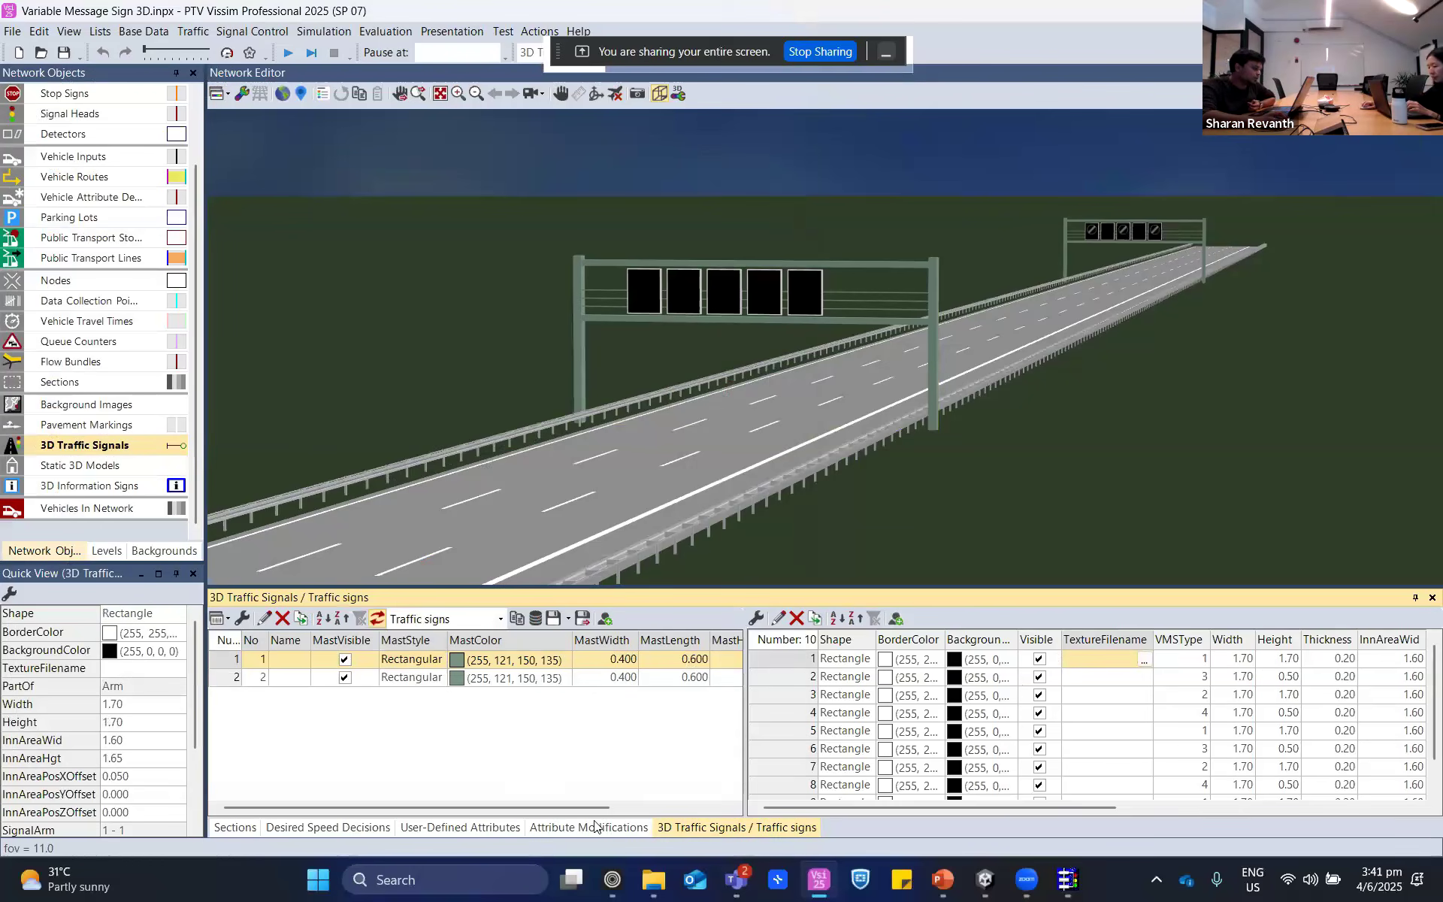
- Return to the attribute modifications and look over the "Show VMS signs (type 1)" formula without saving
left_click(589, 827)
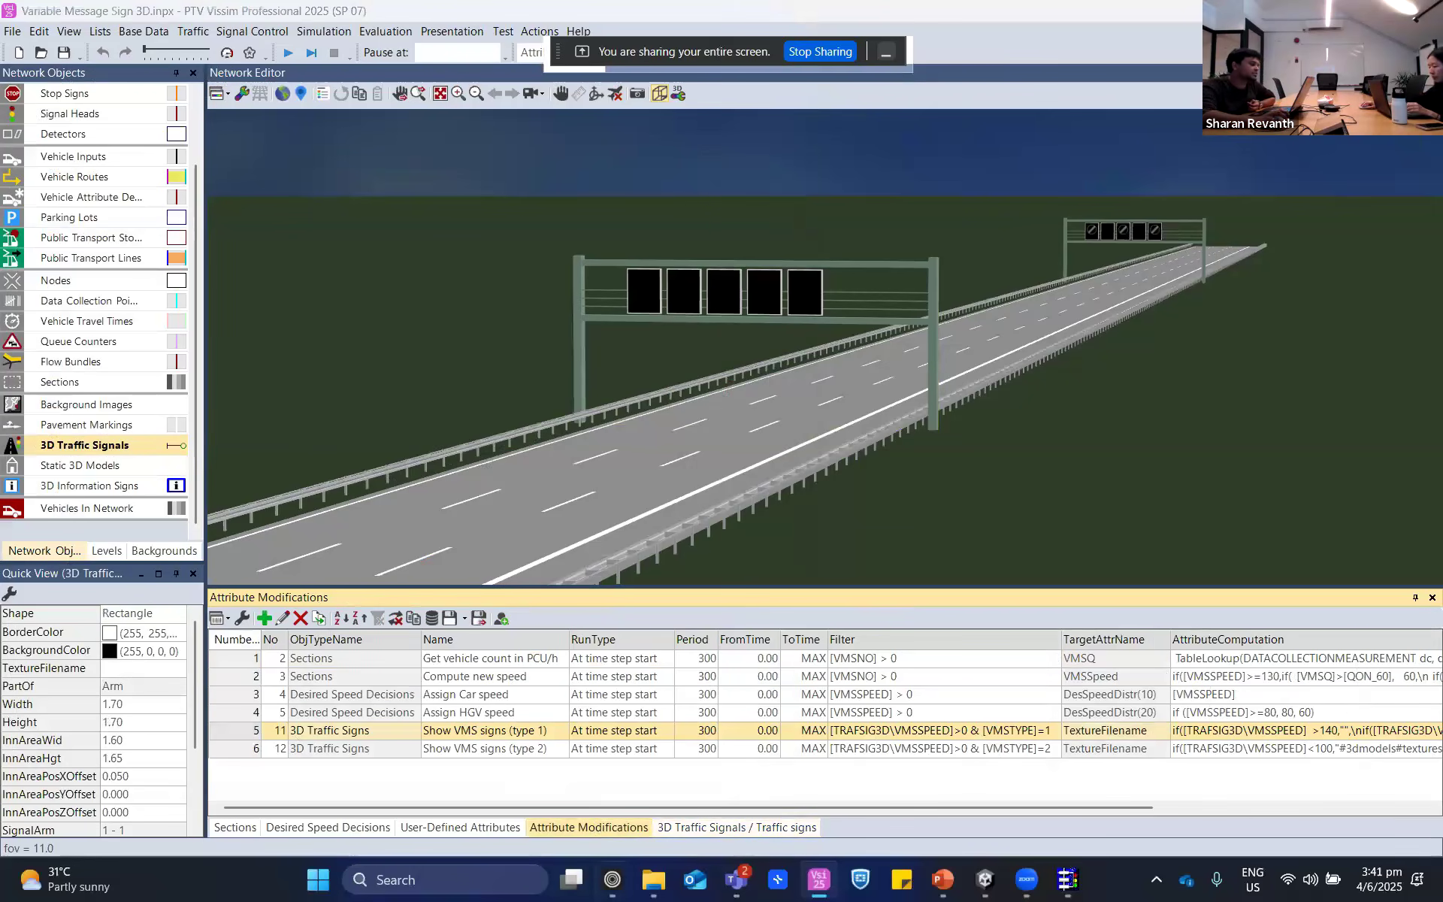
double_click(1124, 731)
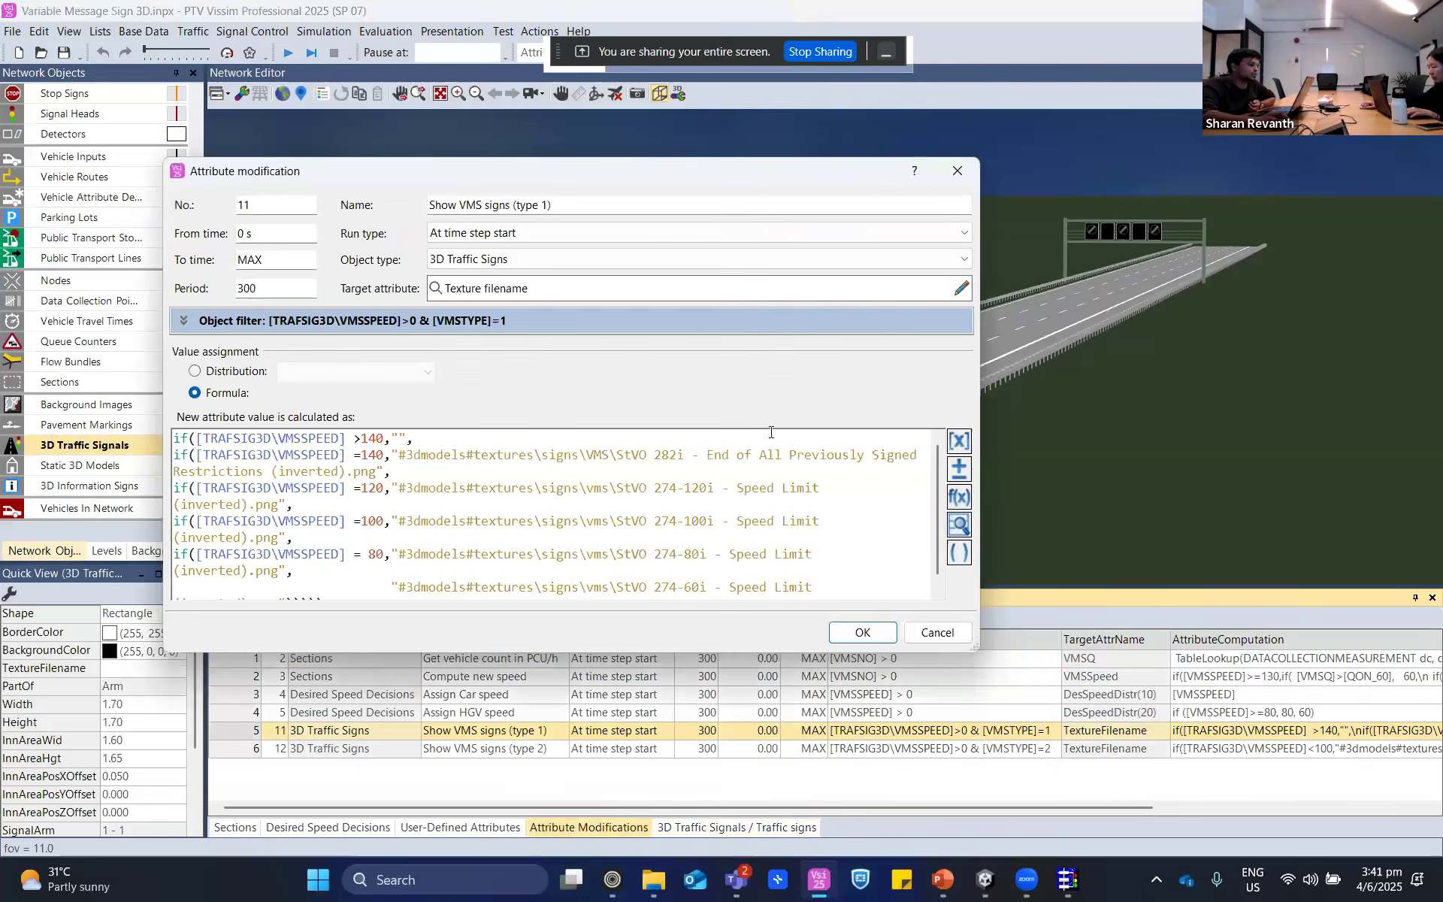
left_click(937, 633)
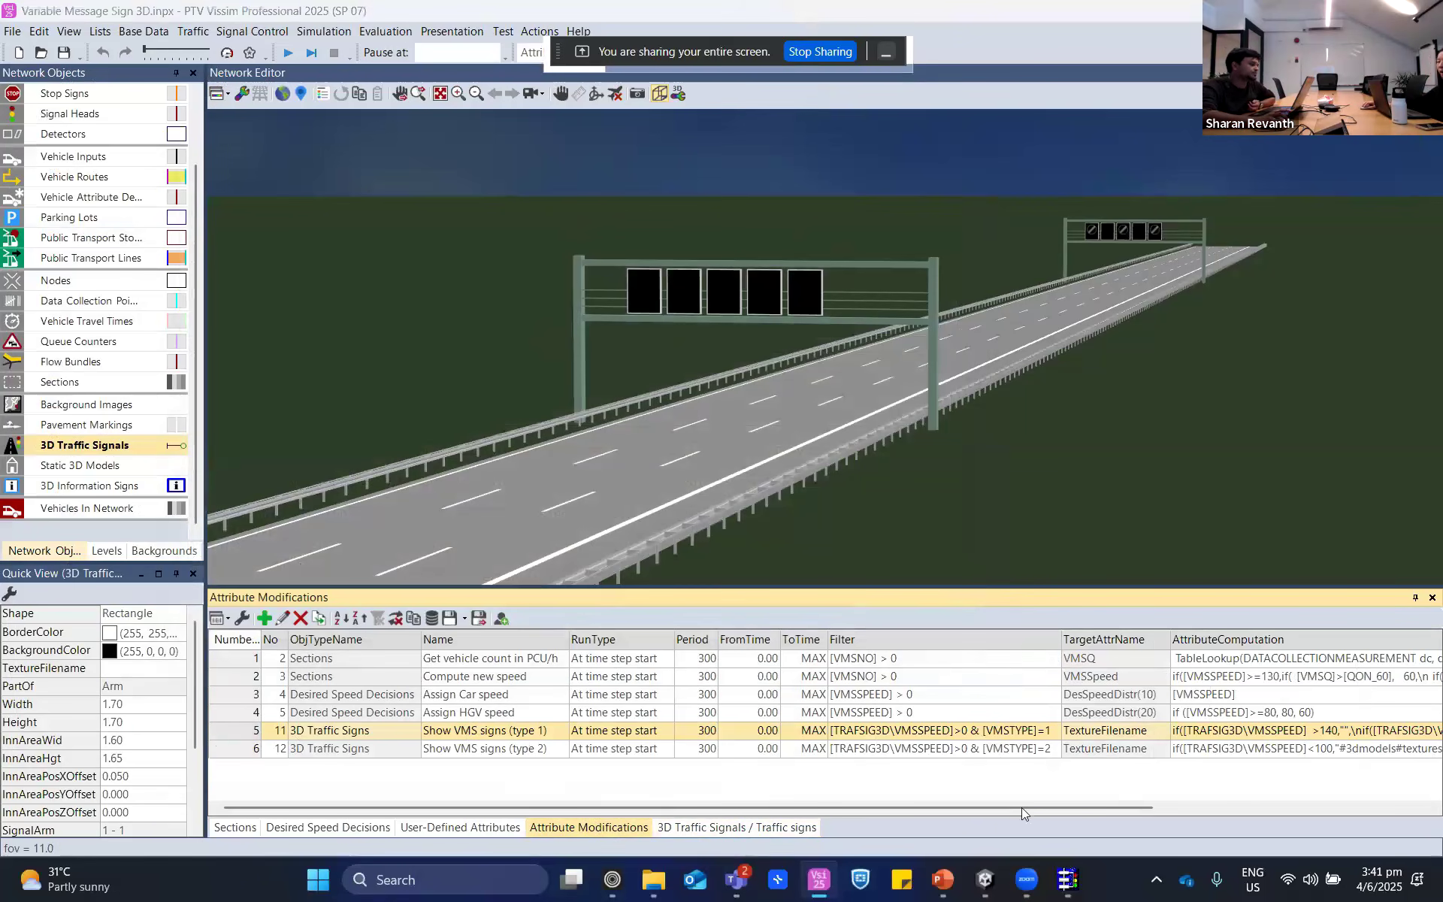
- Examine the speed-dependent texture files in the "Show VMS signs (type 1)" and "Show VMS signs (type 2)" formulas, leaving both without saving
double_click(229, 731)
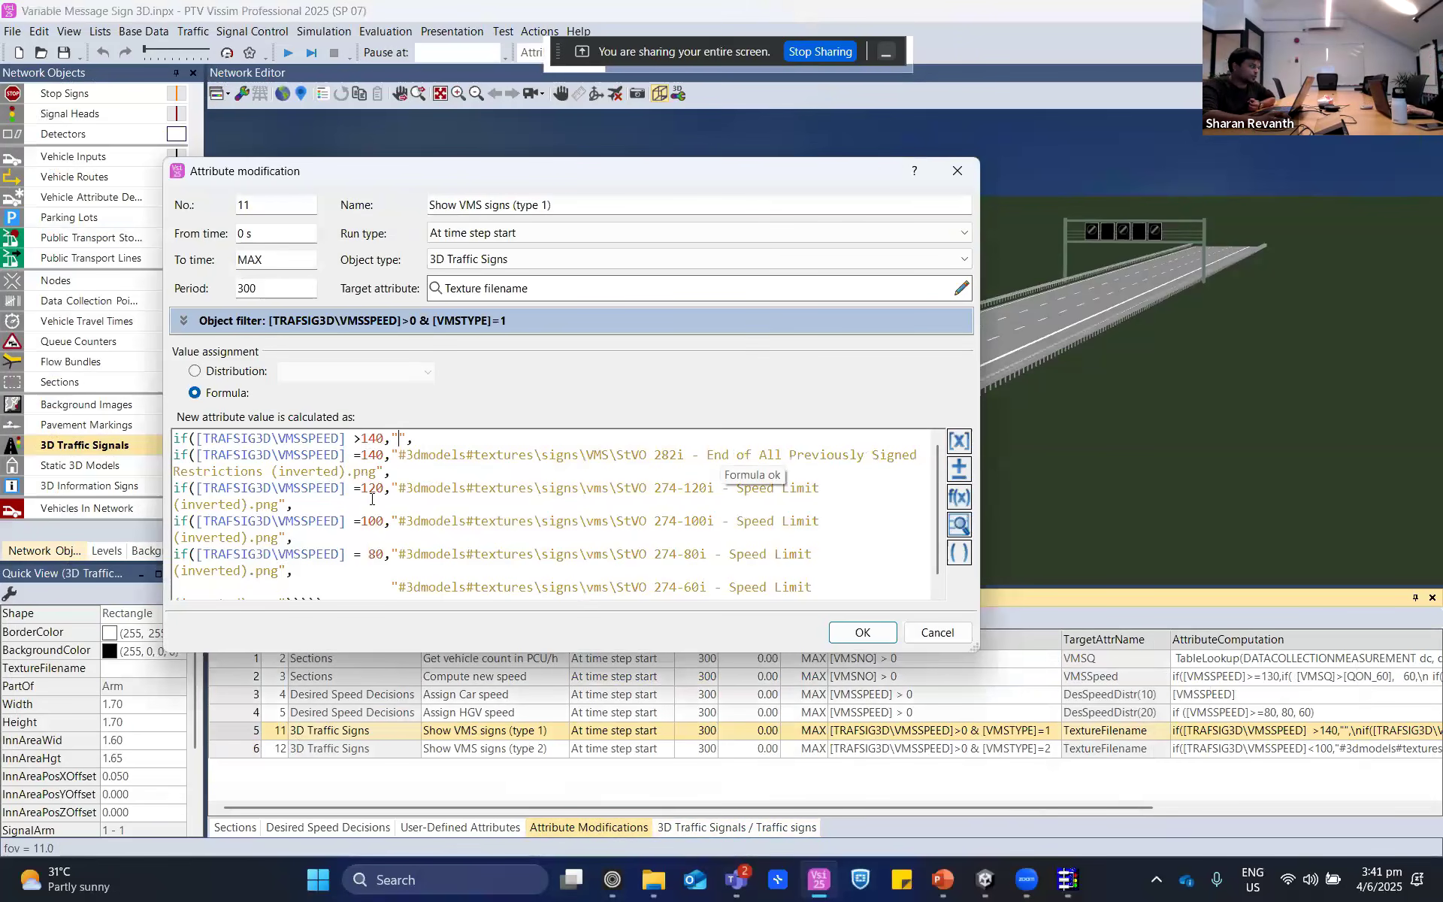
left_click_drag(679, 488, 848, 485)
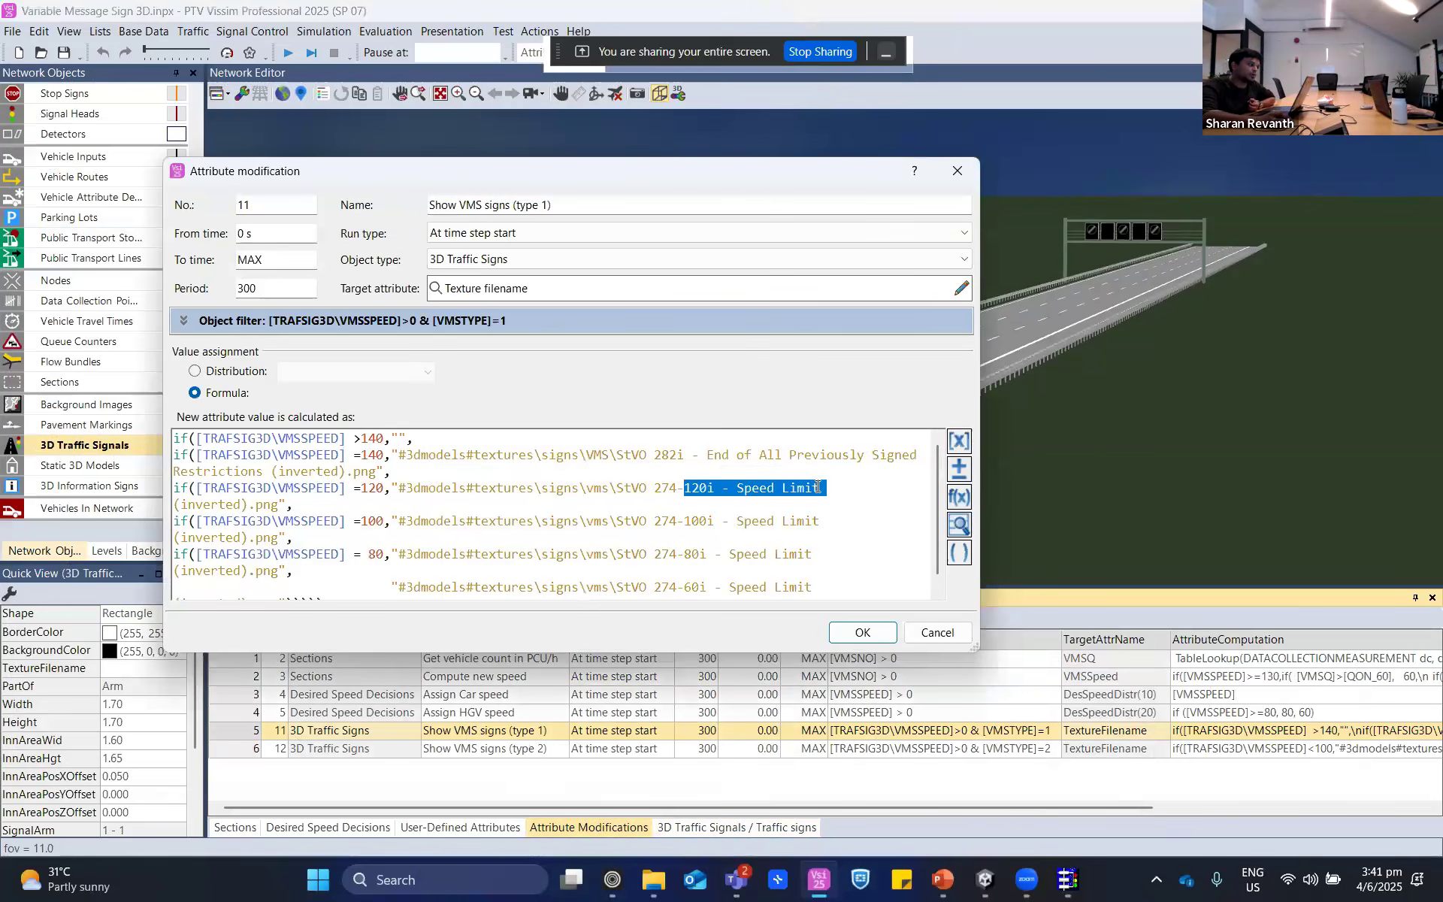
left_click_drag(685, 521, 758, 524)
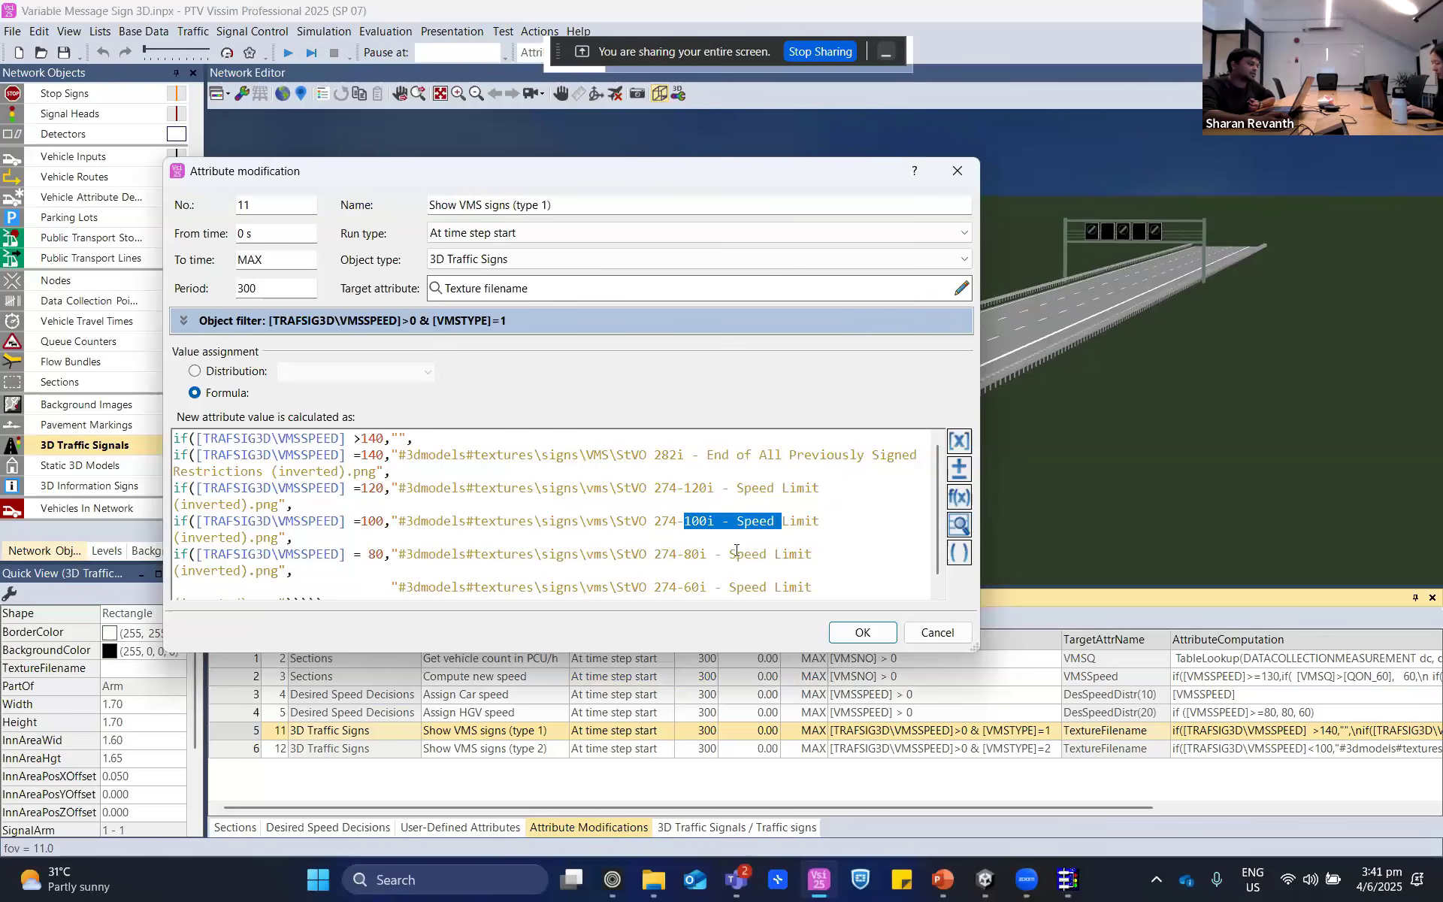
scroll(737, 550, "down", 1)
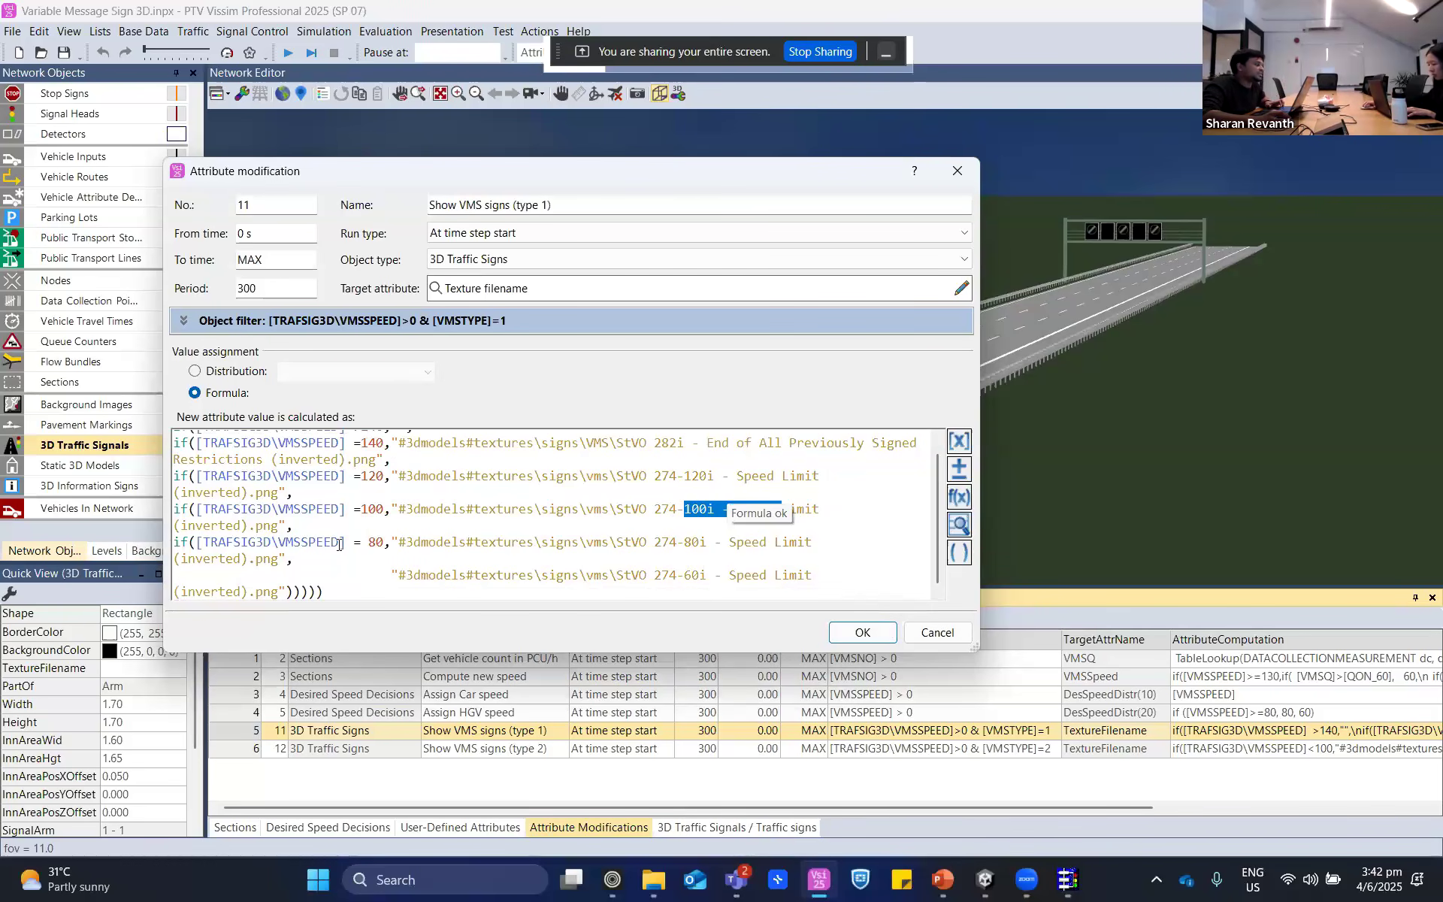
left_click(938, 633)
left_click(255, 750)
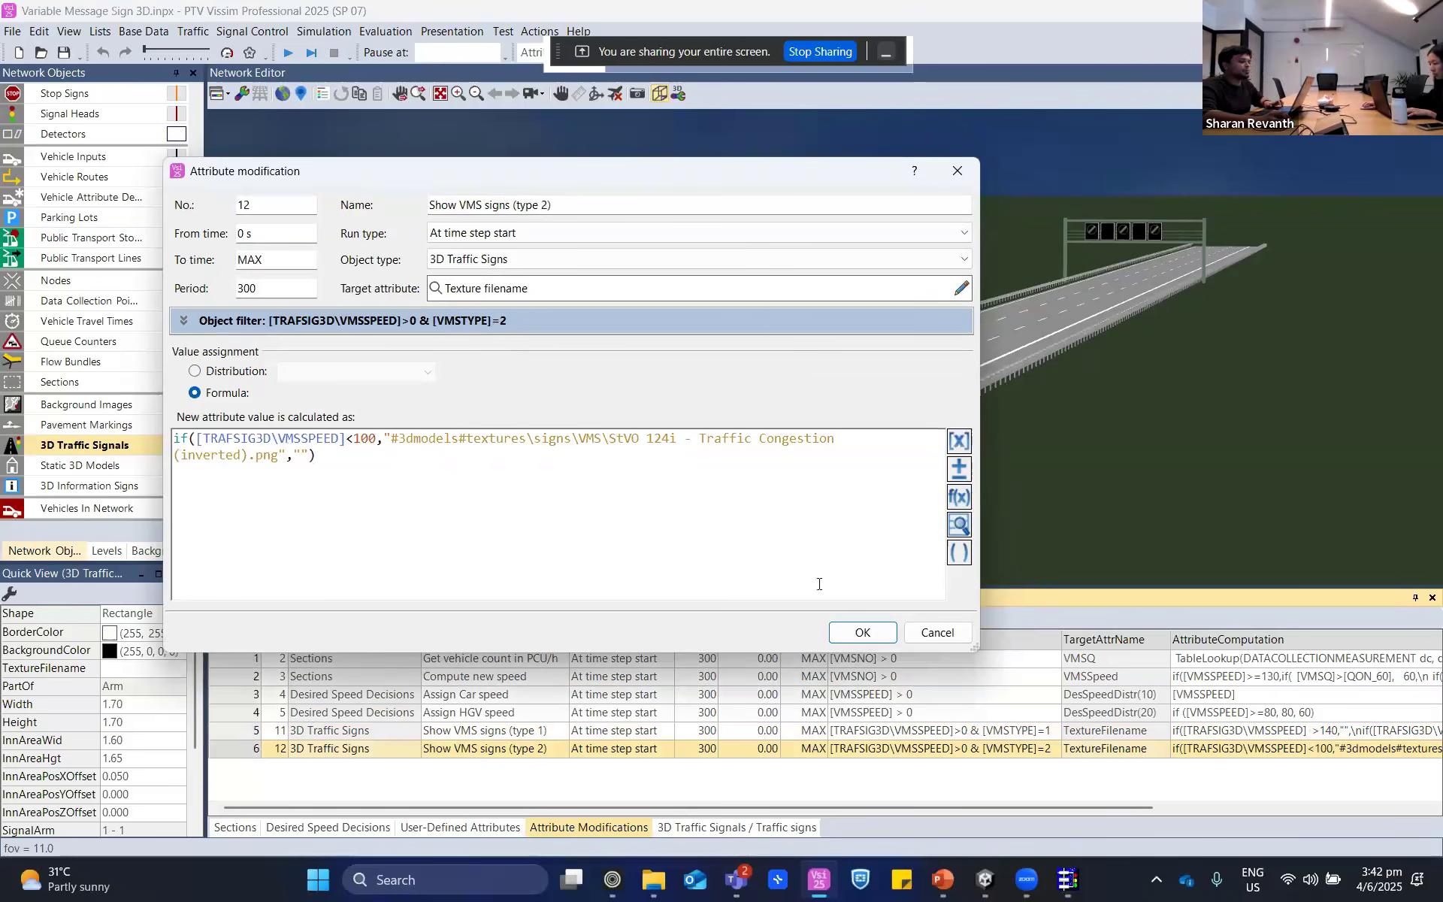
left_click(937, 633)
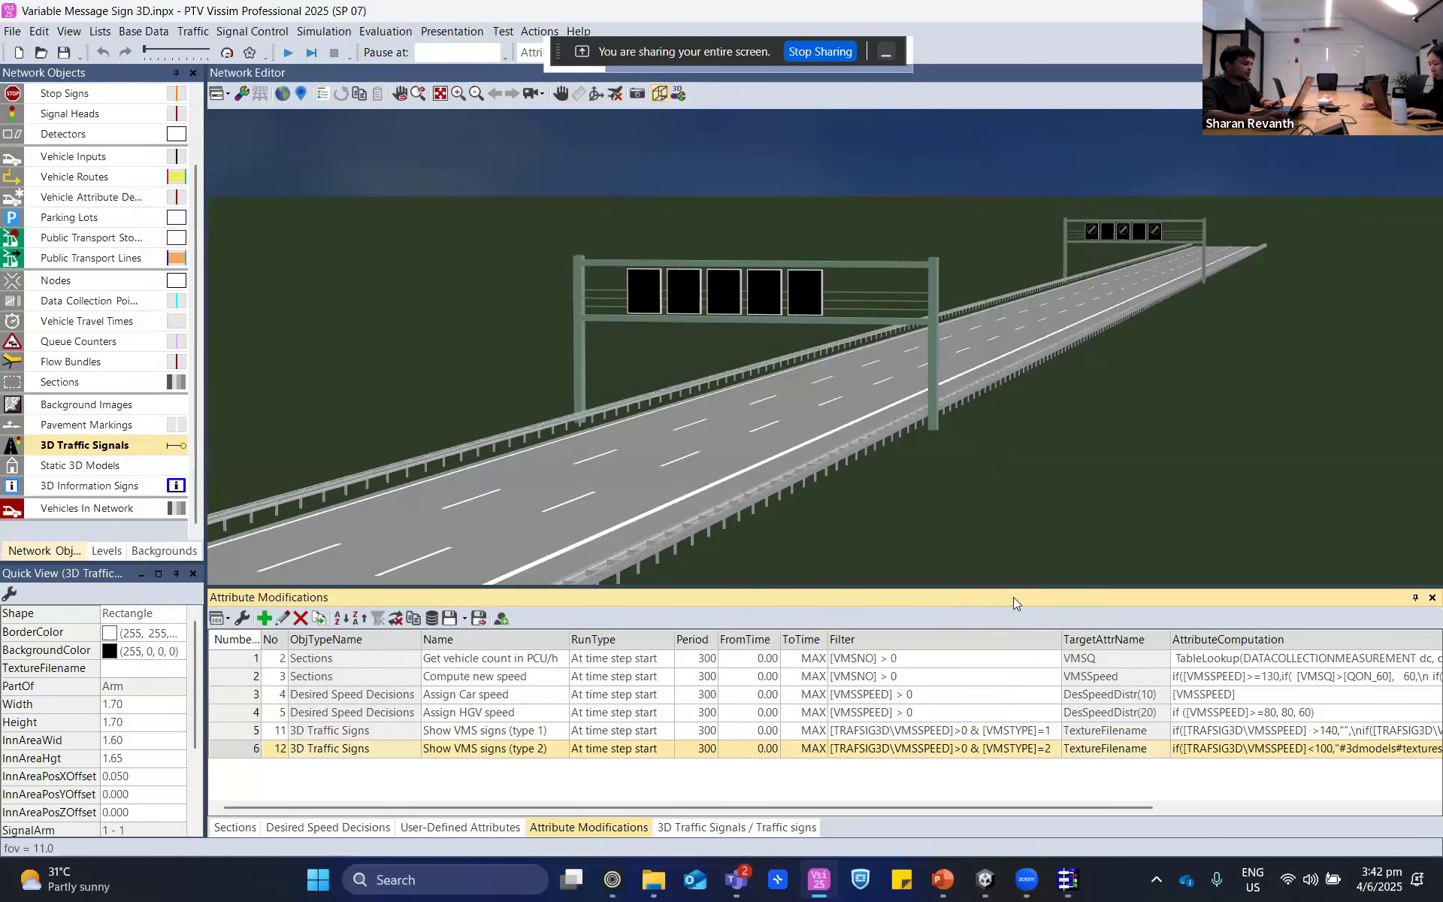
- Look through the speed limit images in the Signs texture folder for the 3D traffic signs without assigning one
left_click(722, 827)
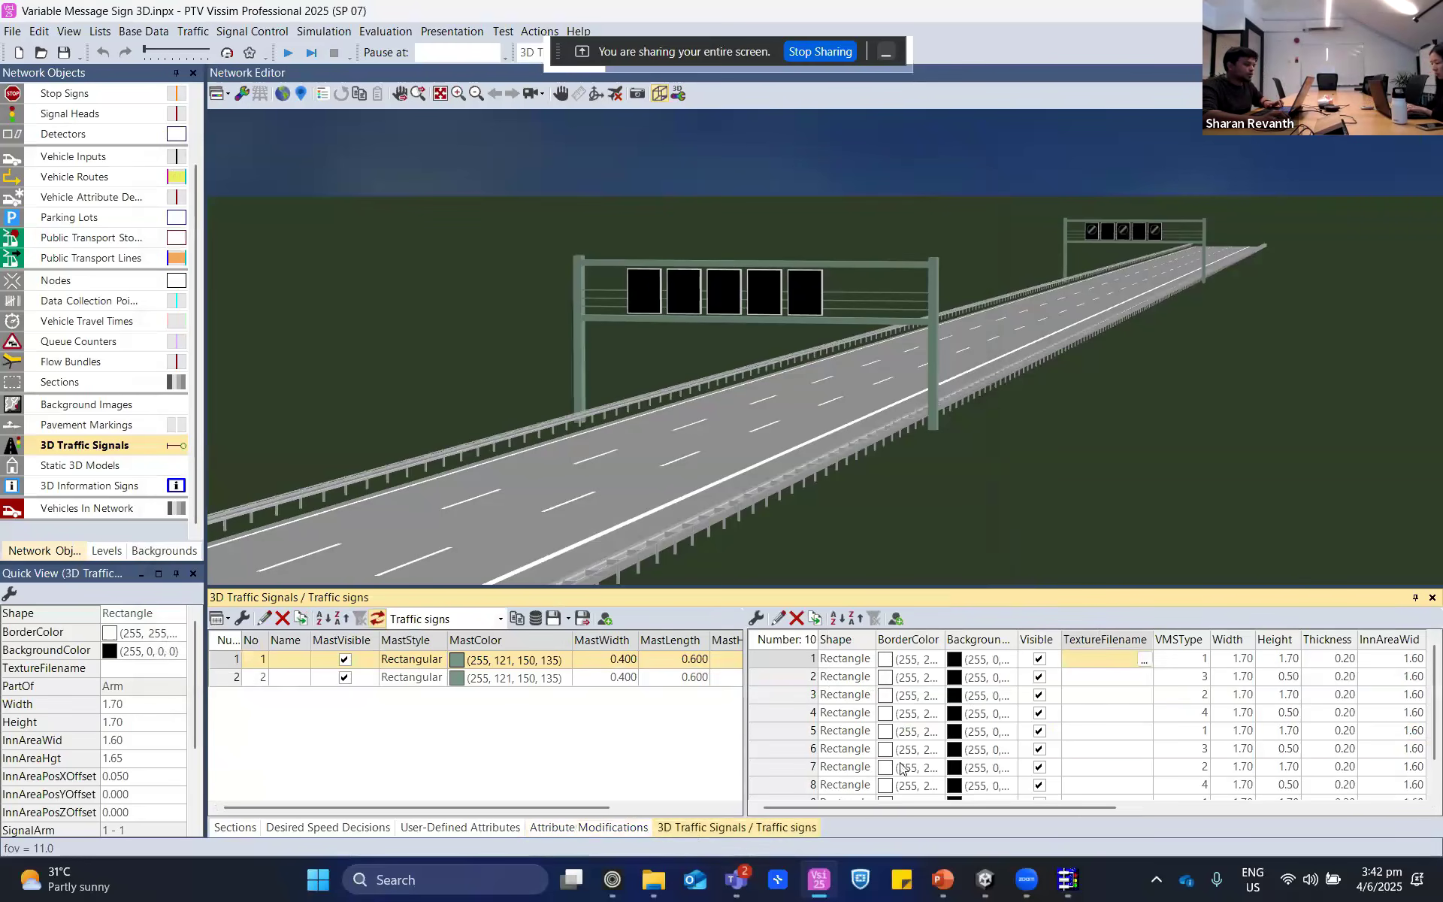
left_click(1069, 880)
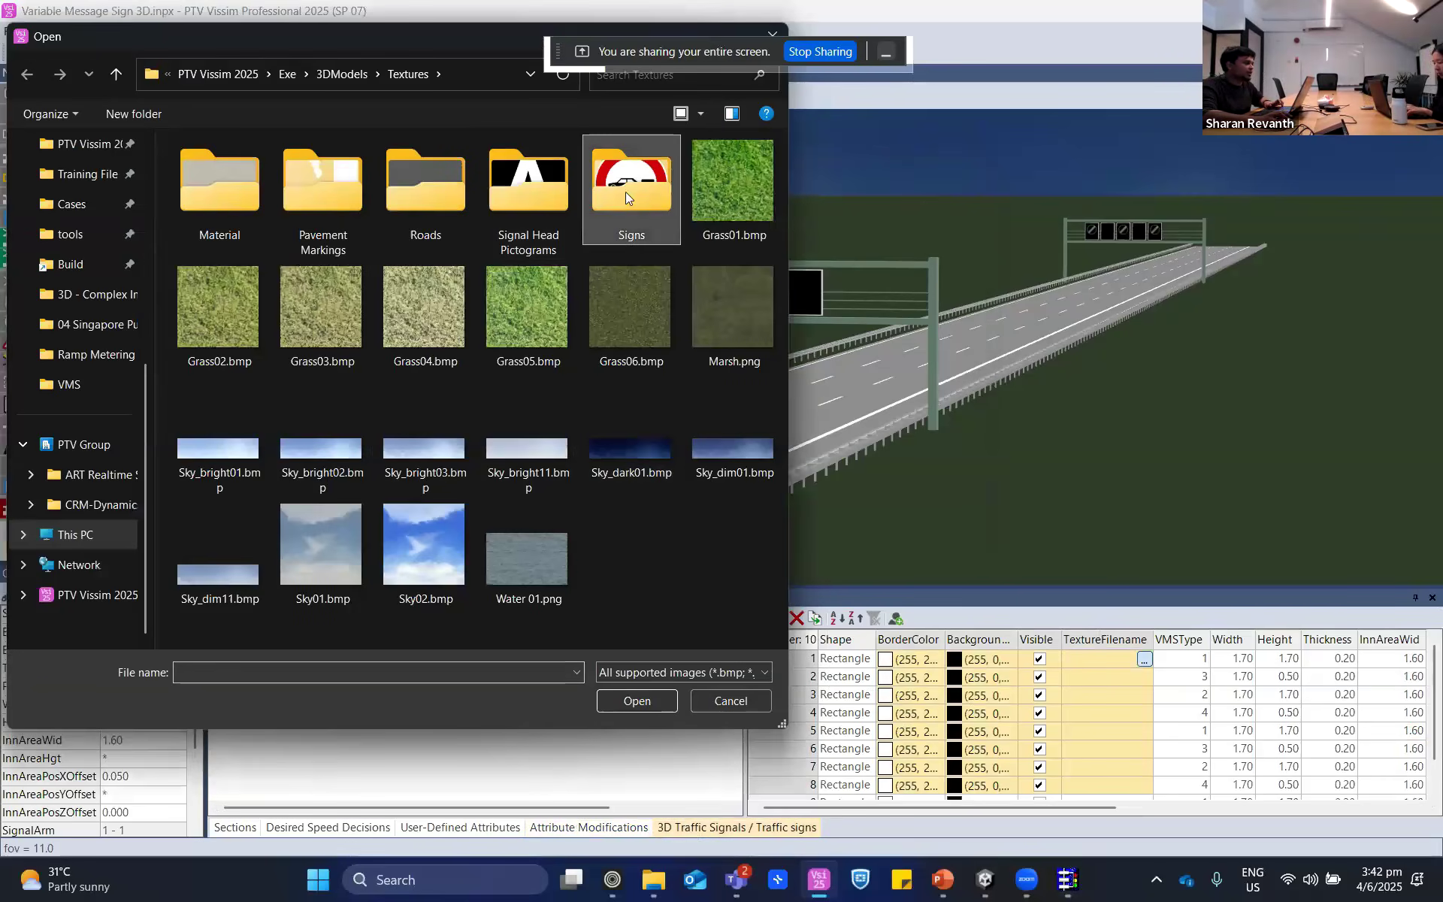
double_click(625, 192)
scroll(502, 522, "down", 10)
scroll(511, 421, "up", 5)
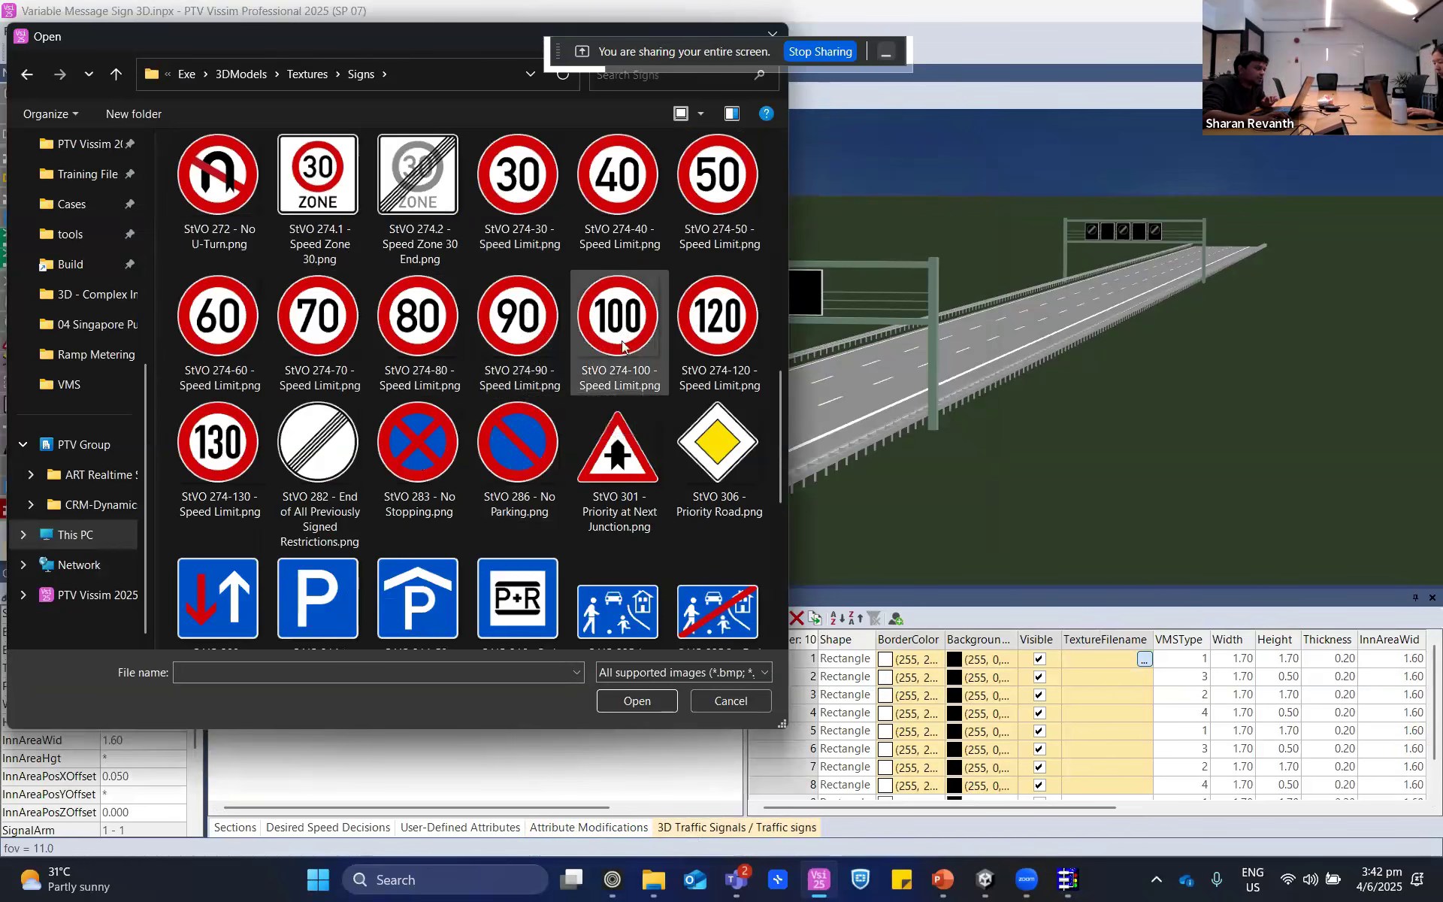
left_click(771, 34)
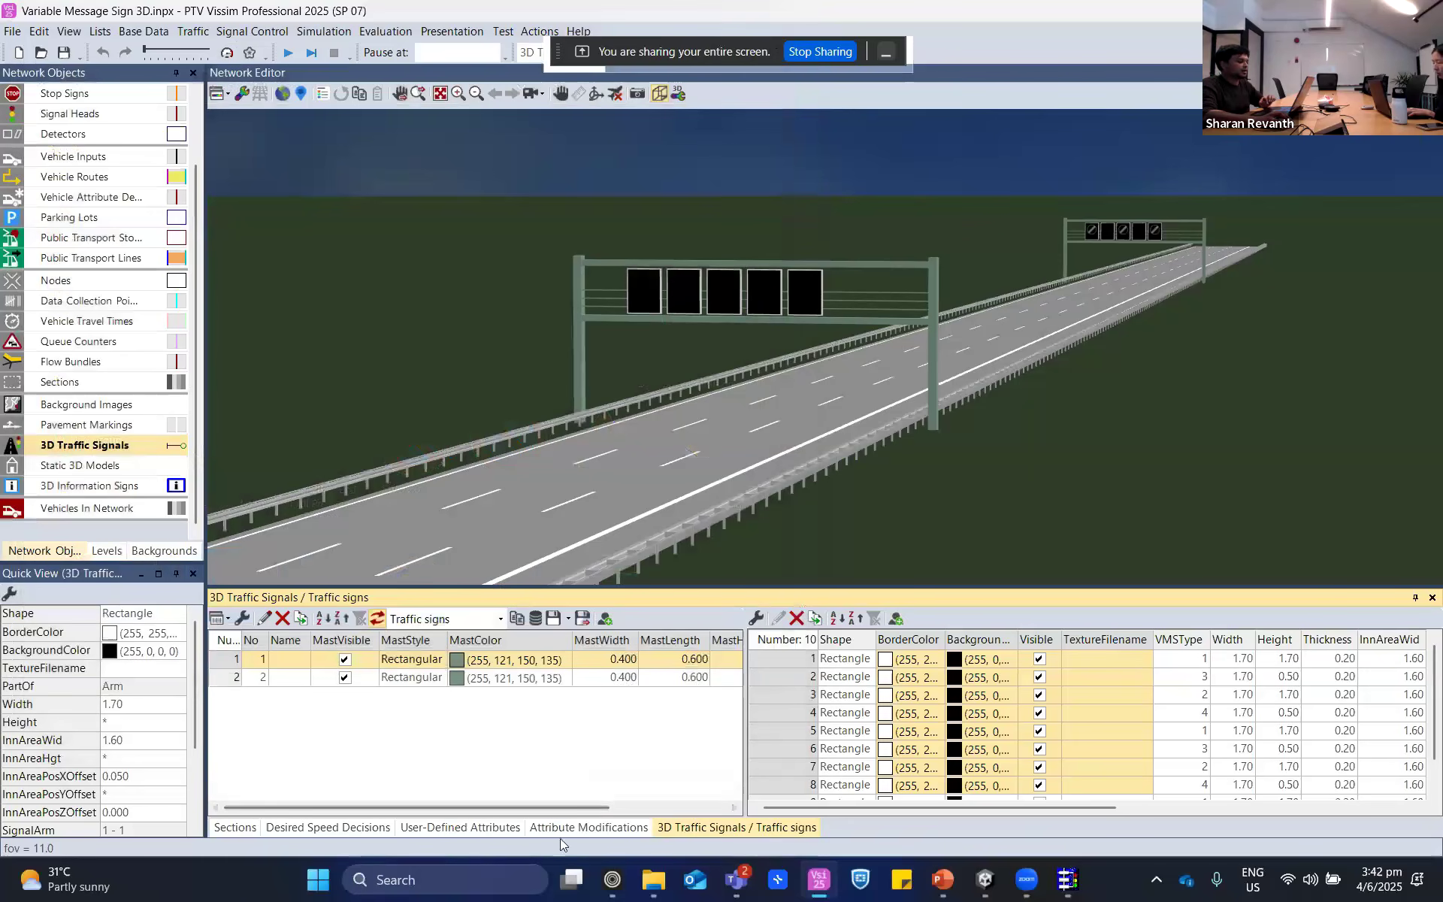
- Start the simulation and open the Data Collection Results list
left_click(560, 832)
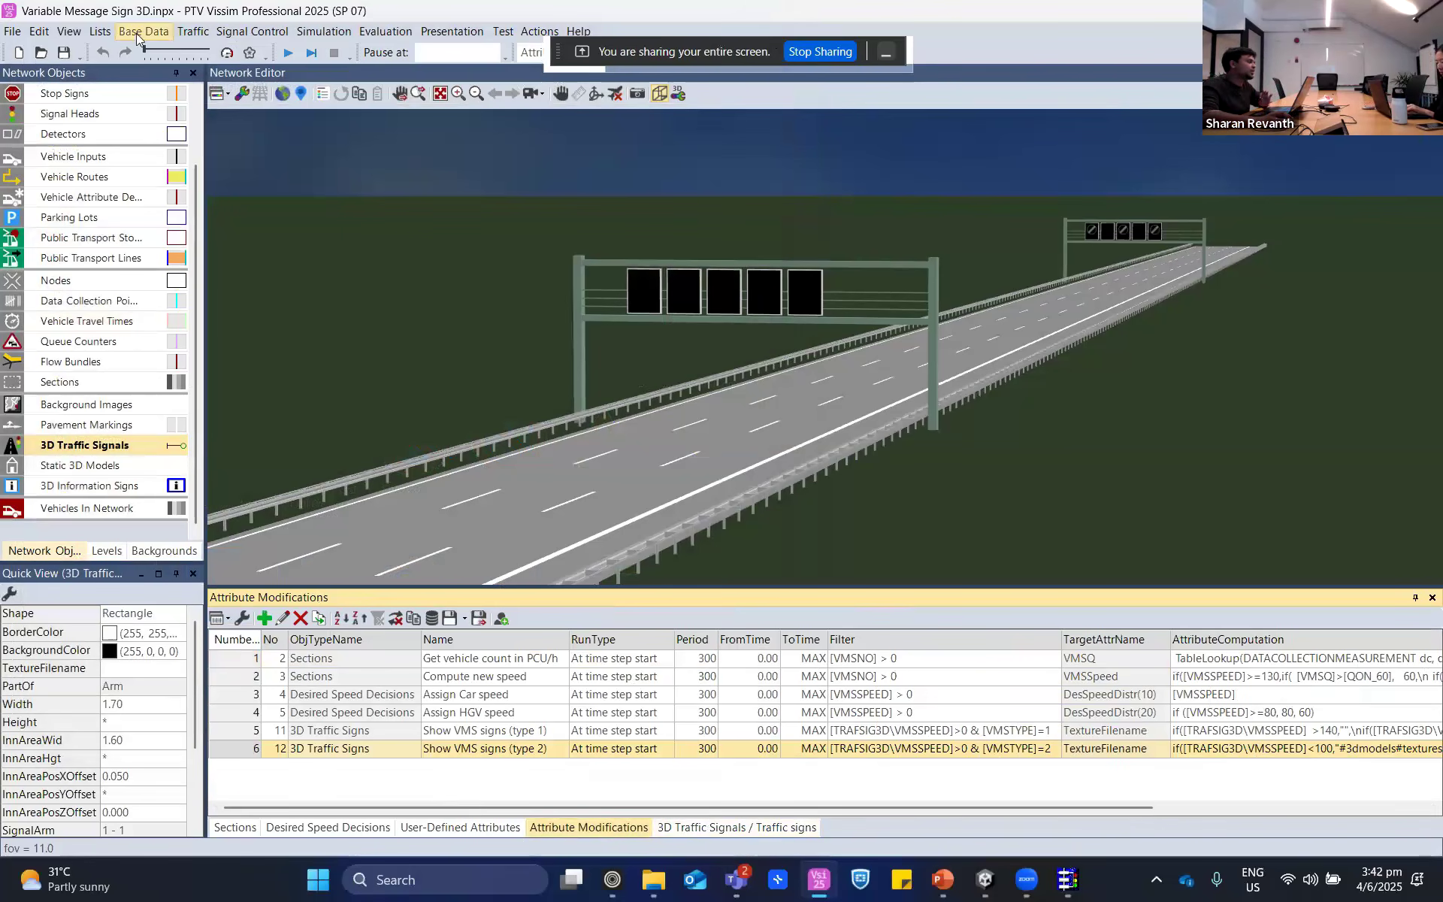
left_click(288, 54)
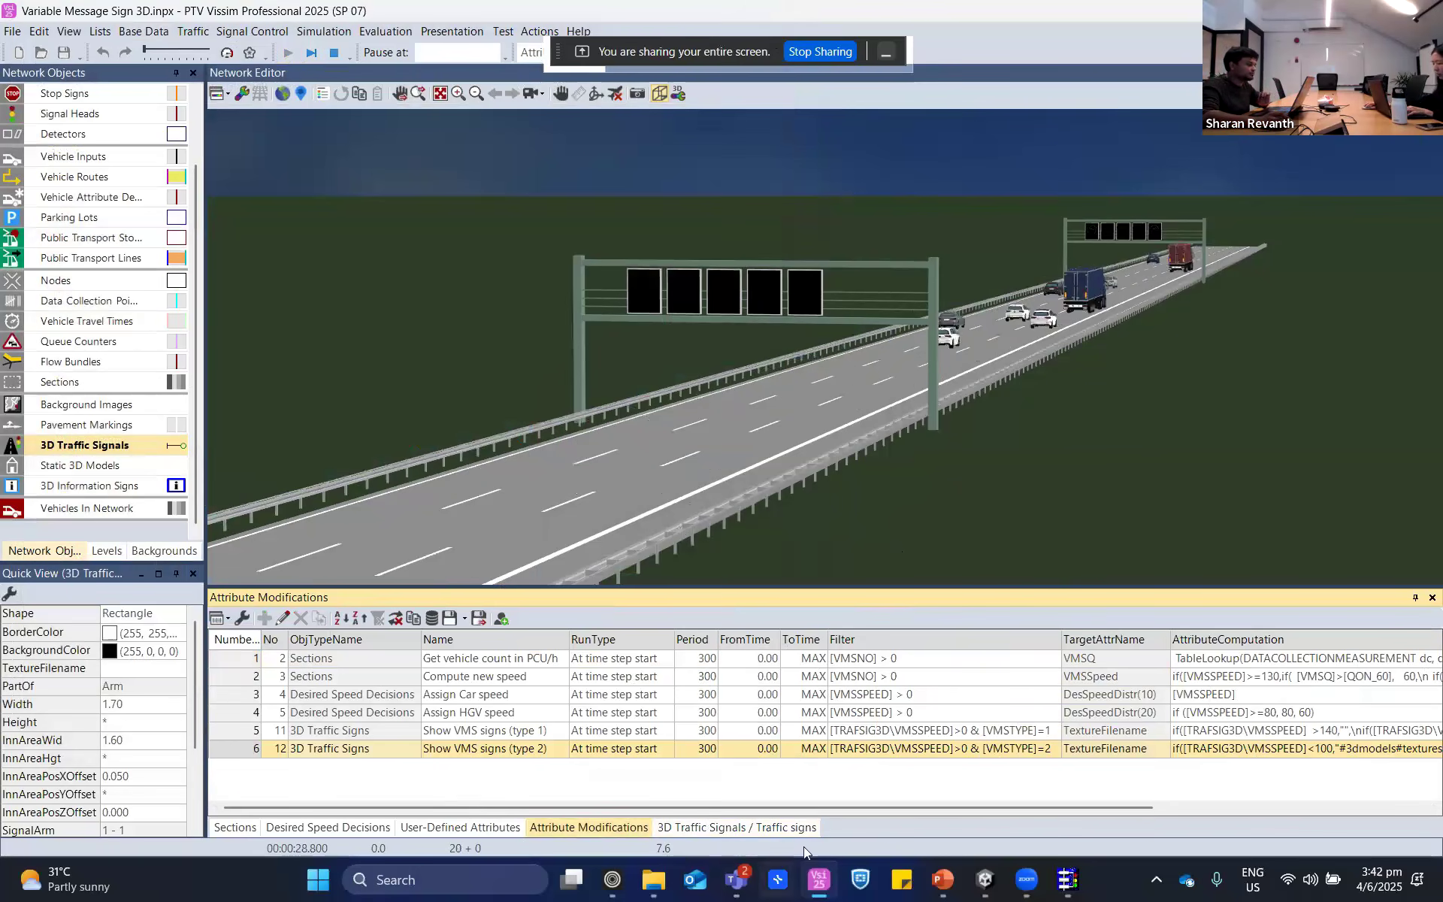
left_click(446, 34)
mouse_move(379, 35)
mouse_move(401, 136)
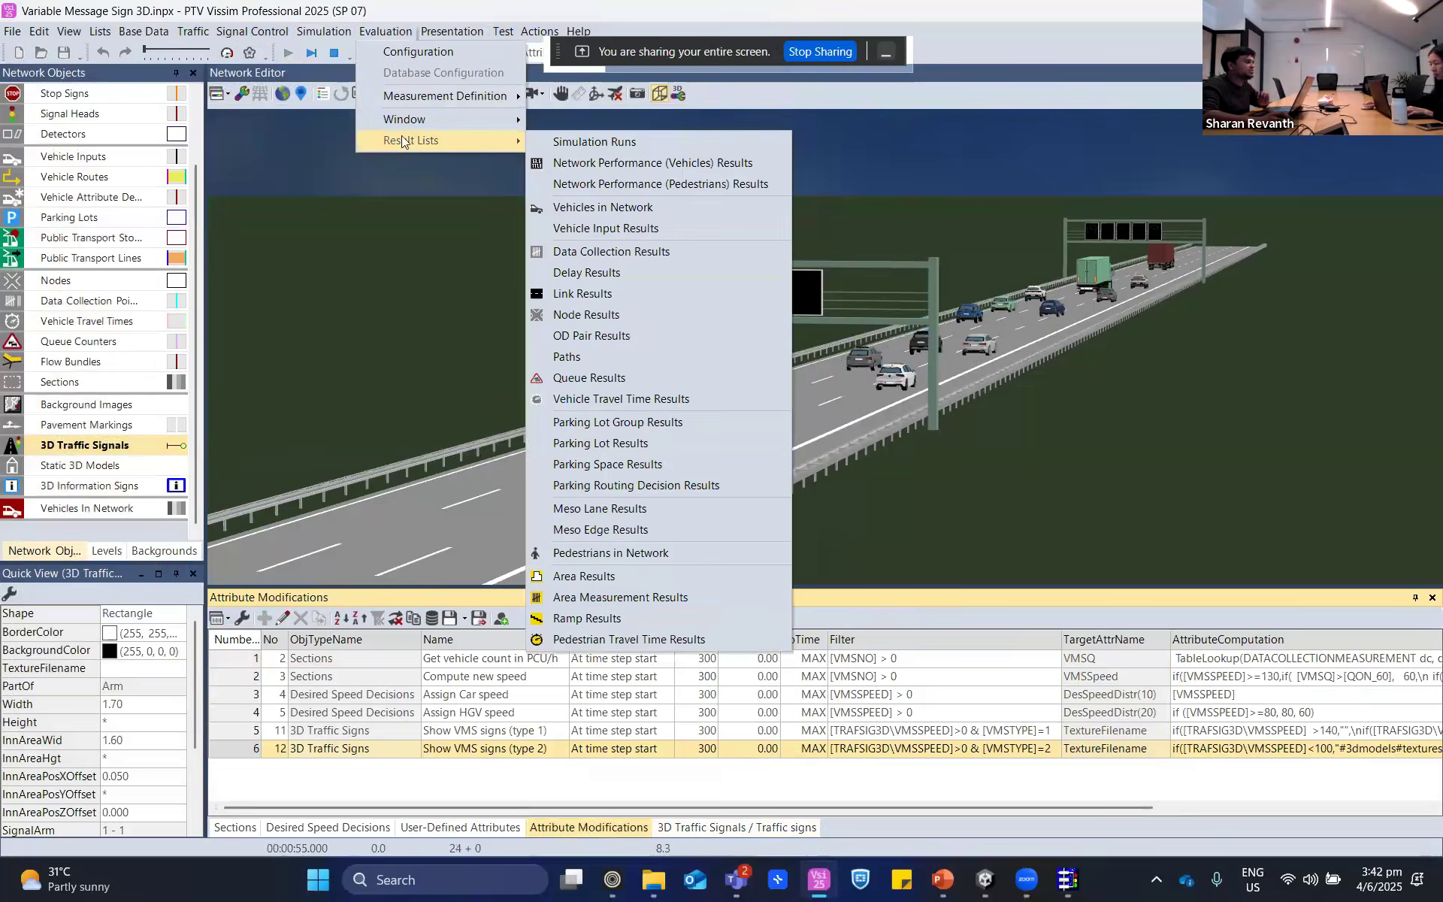
left_click(407, 31)
left_click(385, 30)
mouse_move(395, 137)
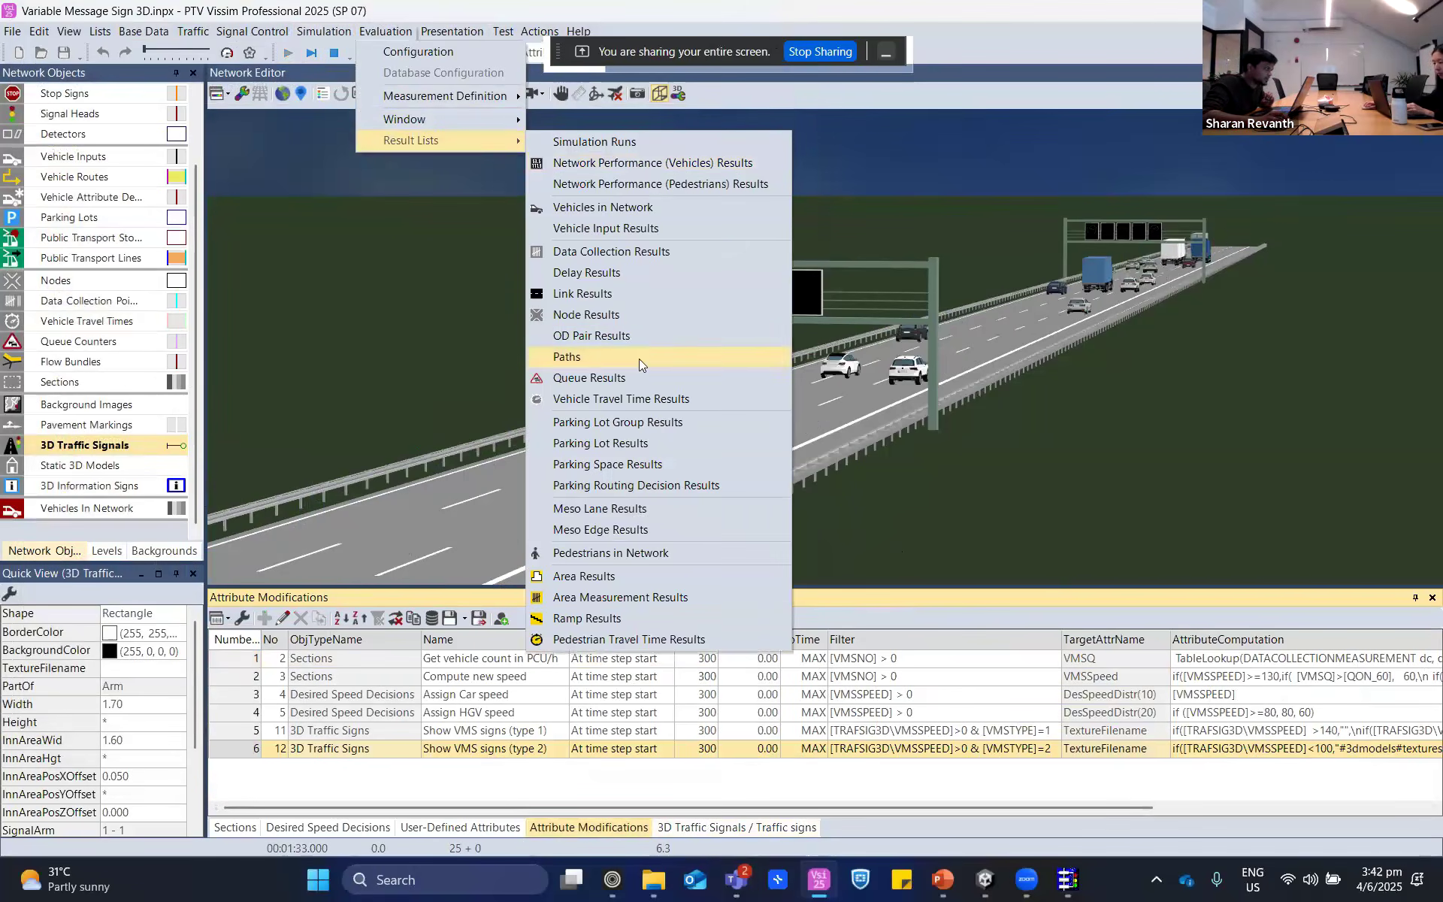
left_click(643, 251)
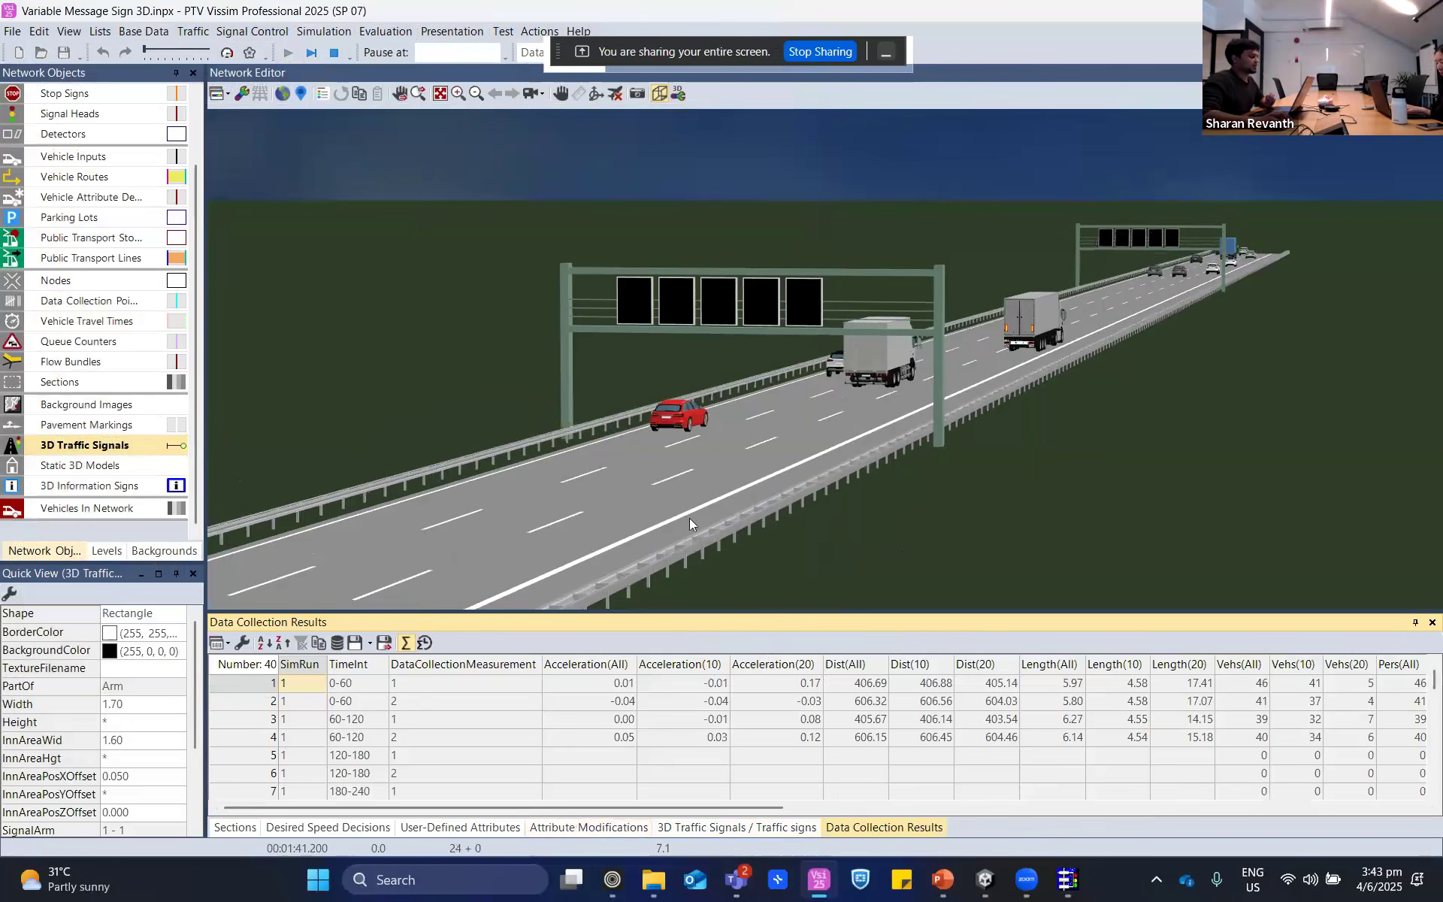
- Reduce the Data Collection Results attributes to simulation run, time interval and data collection measurement
left_click(242, 644)
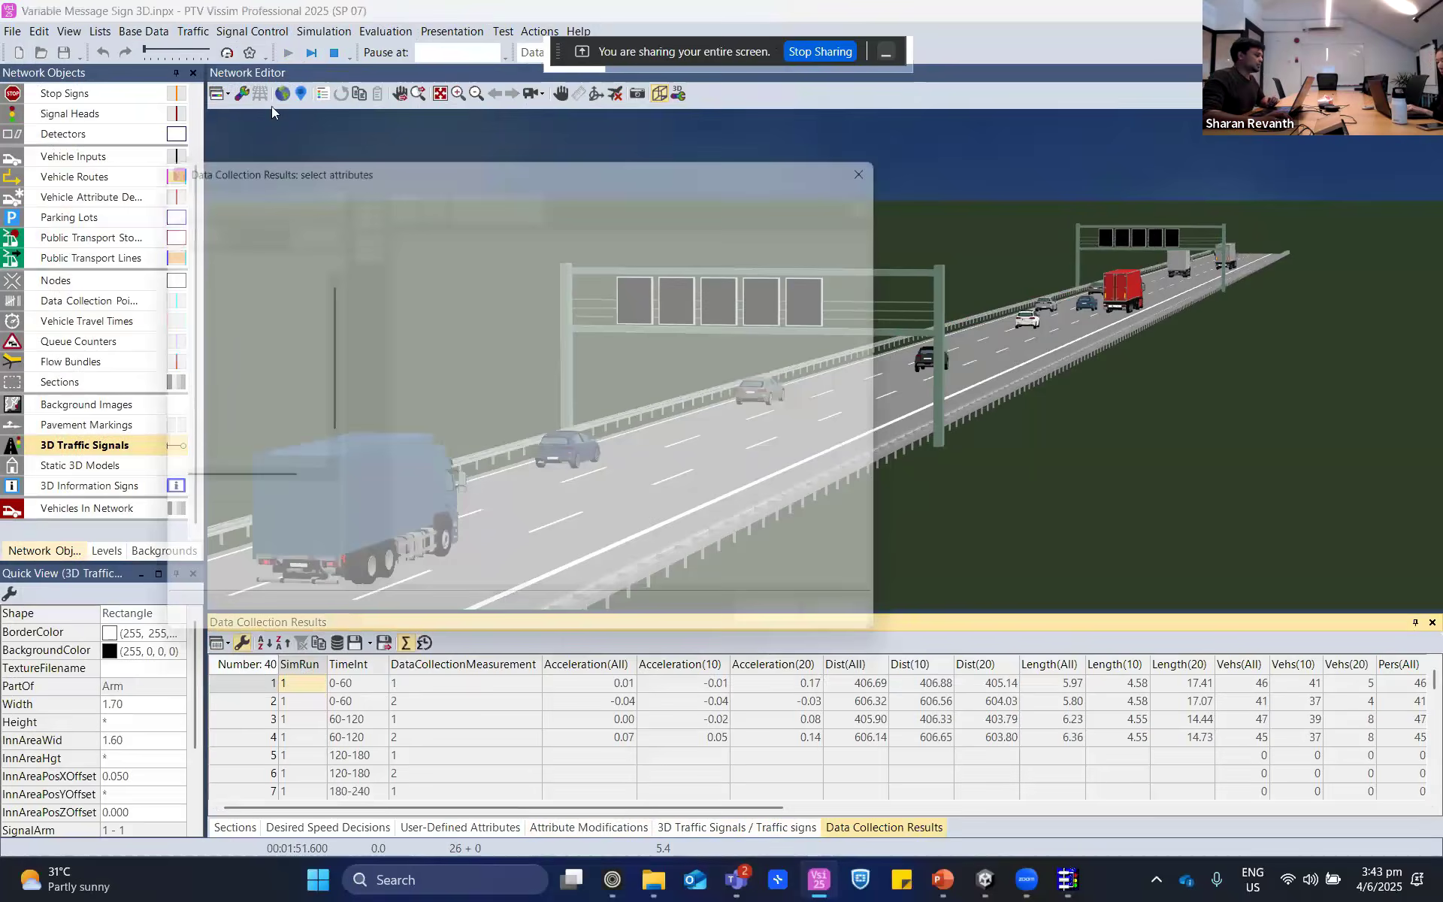
left_click_drag(515, 308, 502, 737)
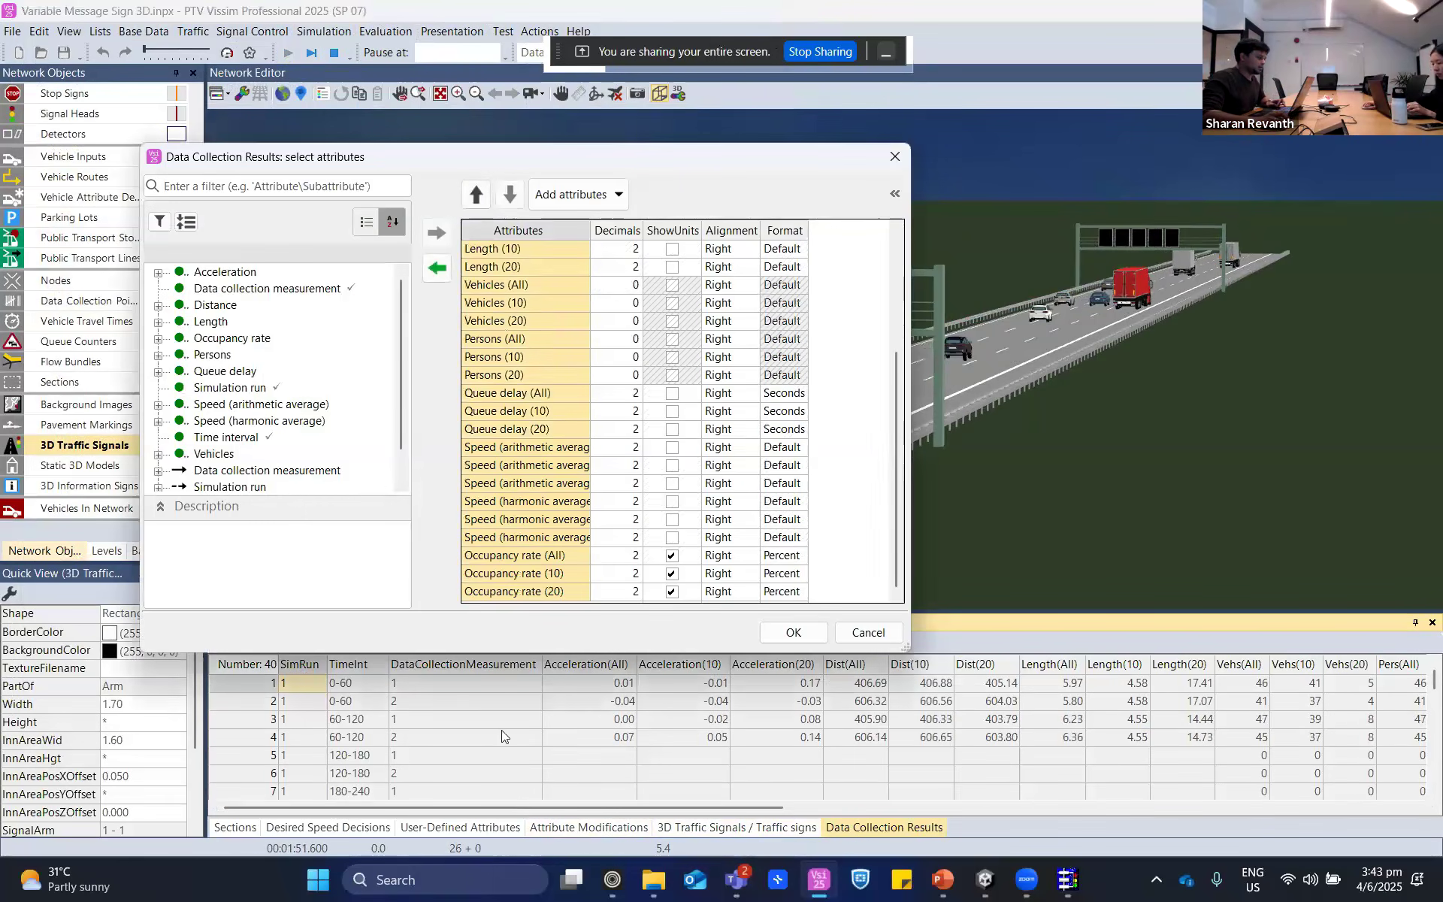
left_click(437, 267)
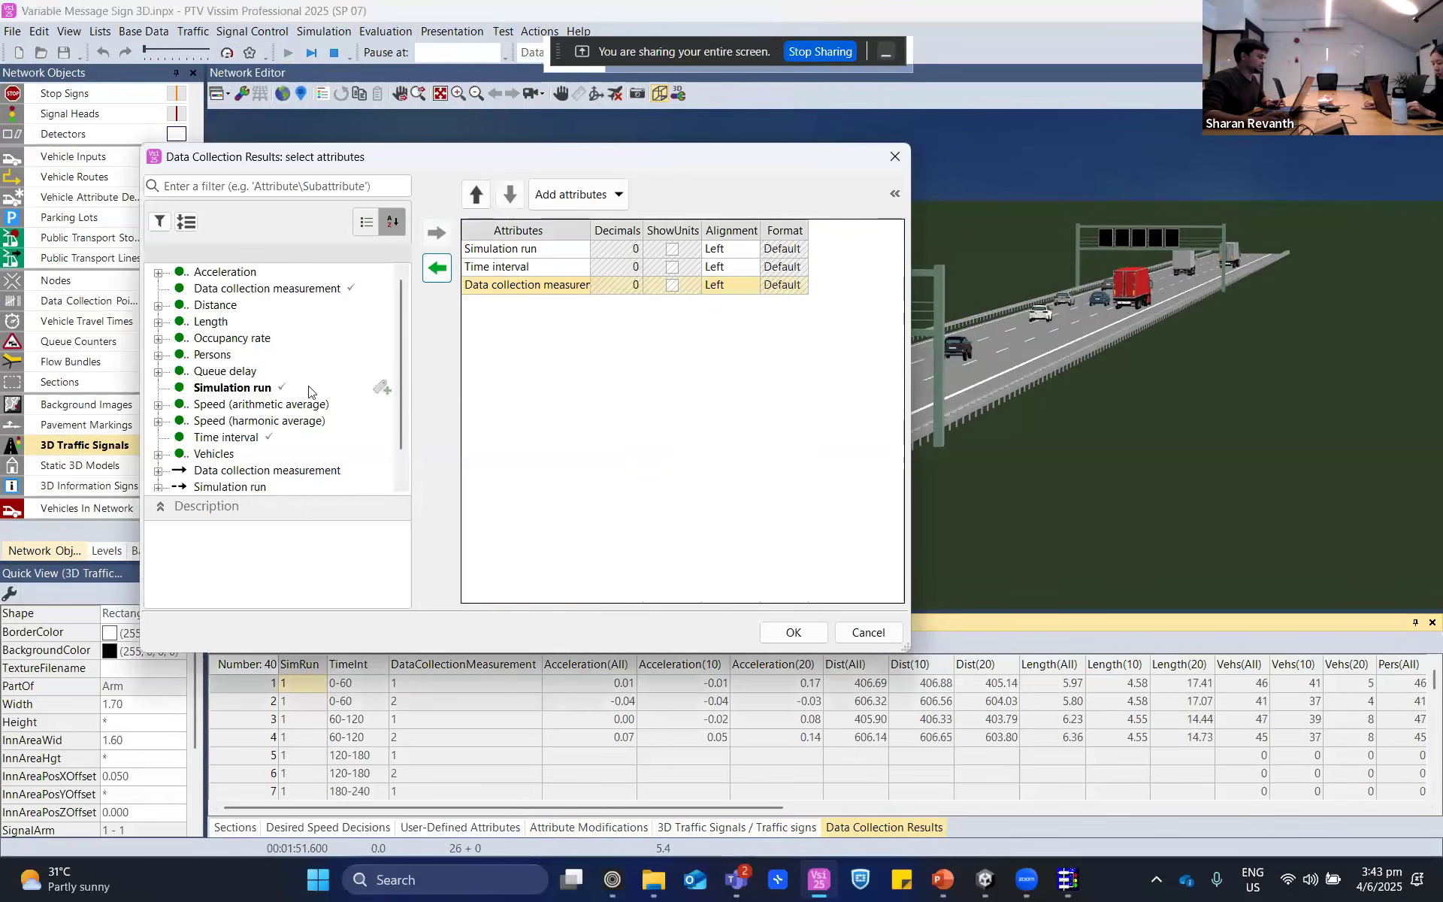
- Add the data collection measurement's vehicle counts for the current run's last completed interval, for 10: Car and 20: HGV, to the results list
scroll(218, 444, "down", 1)
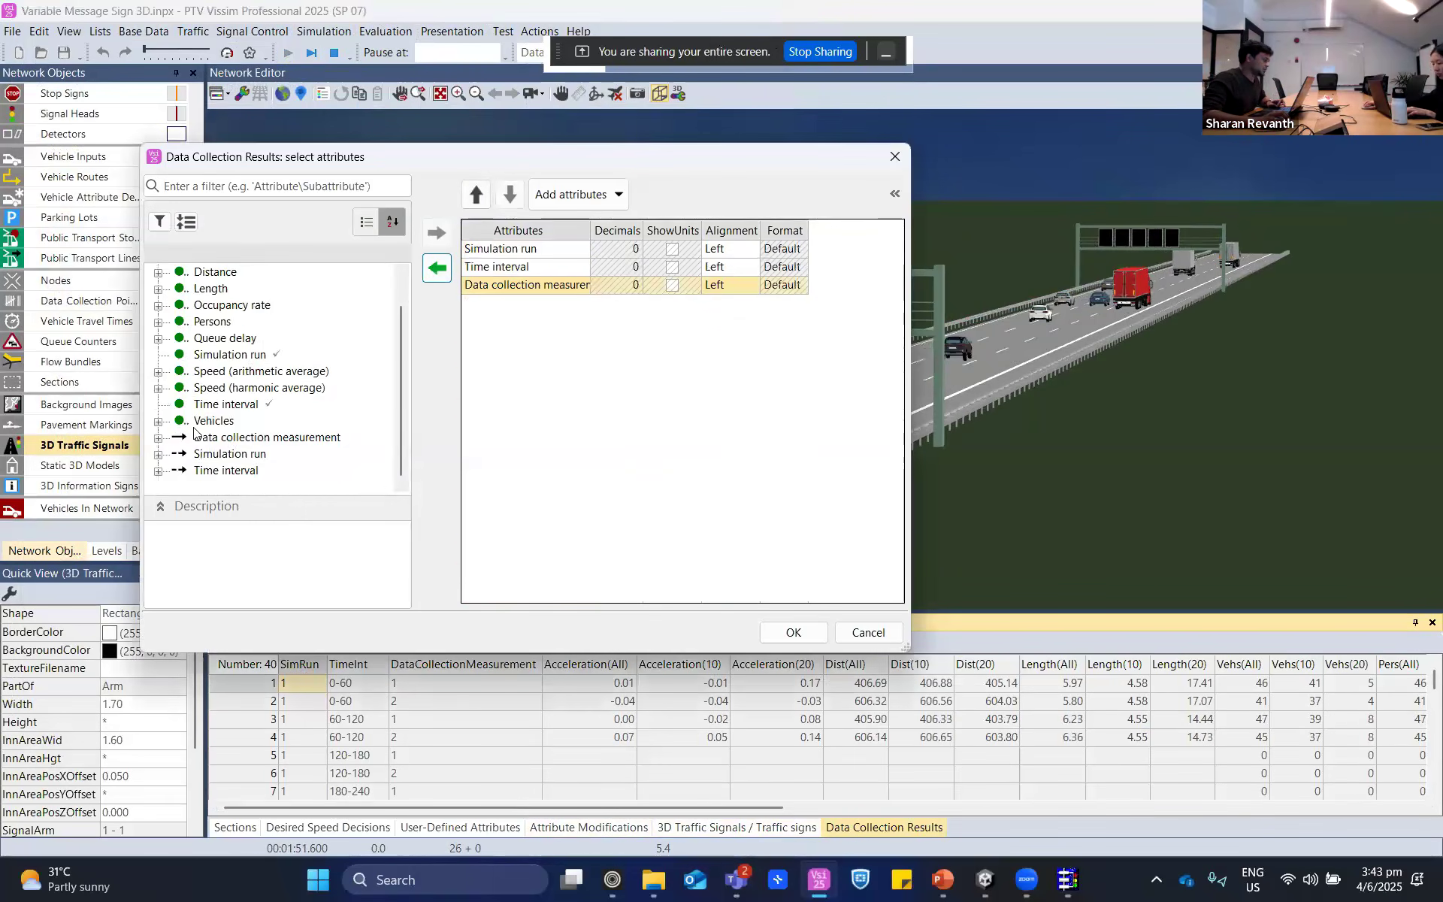
left_click(158, 421)
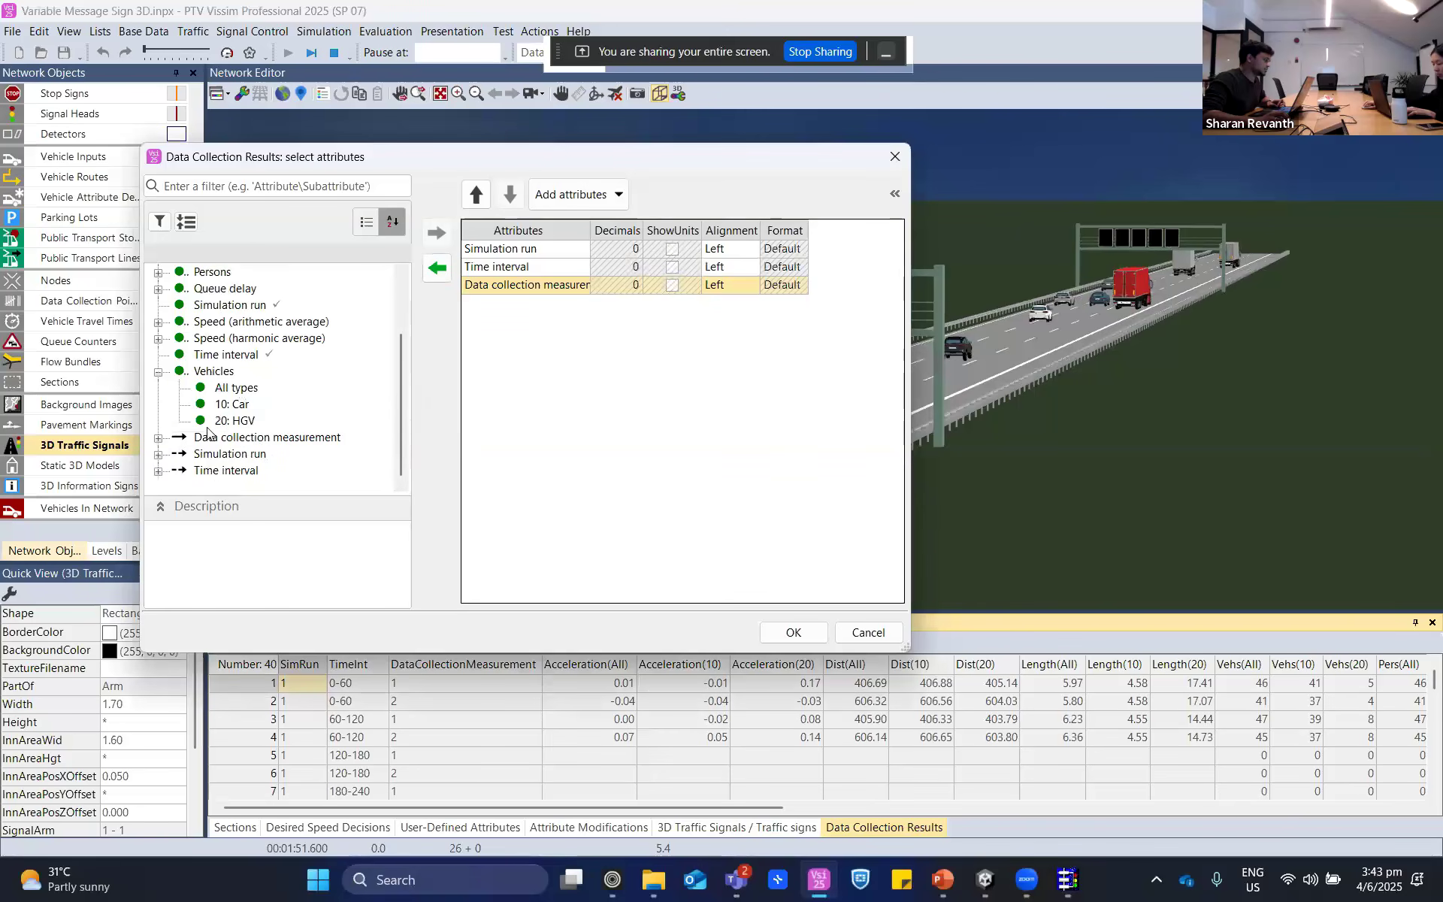
left_click(223, 388)
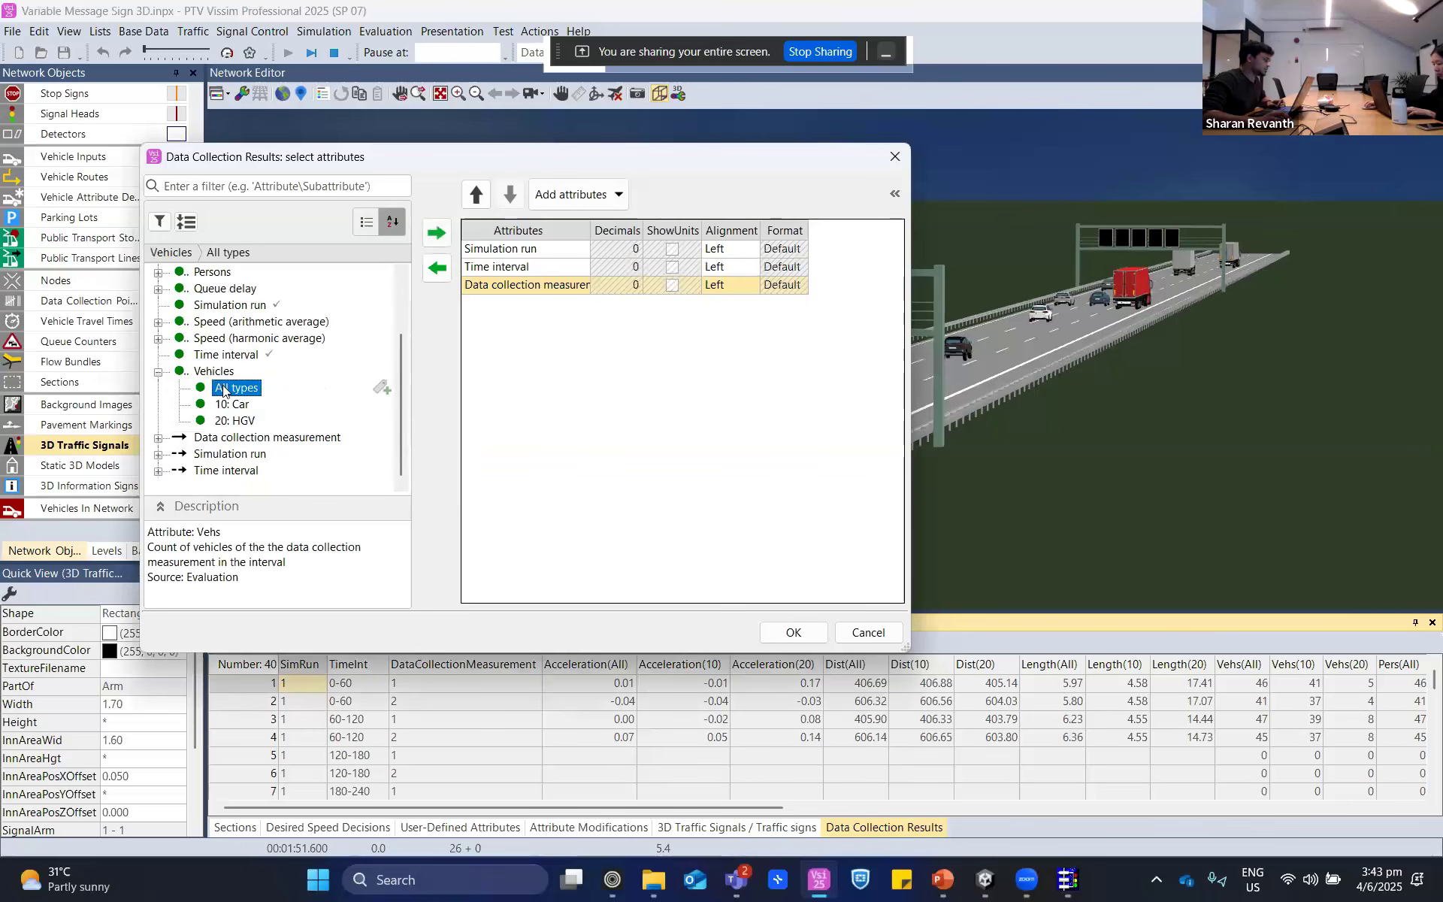
left_click(159, 437)
scroll(201, 407, "down", 2)
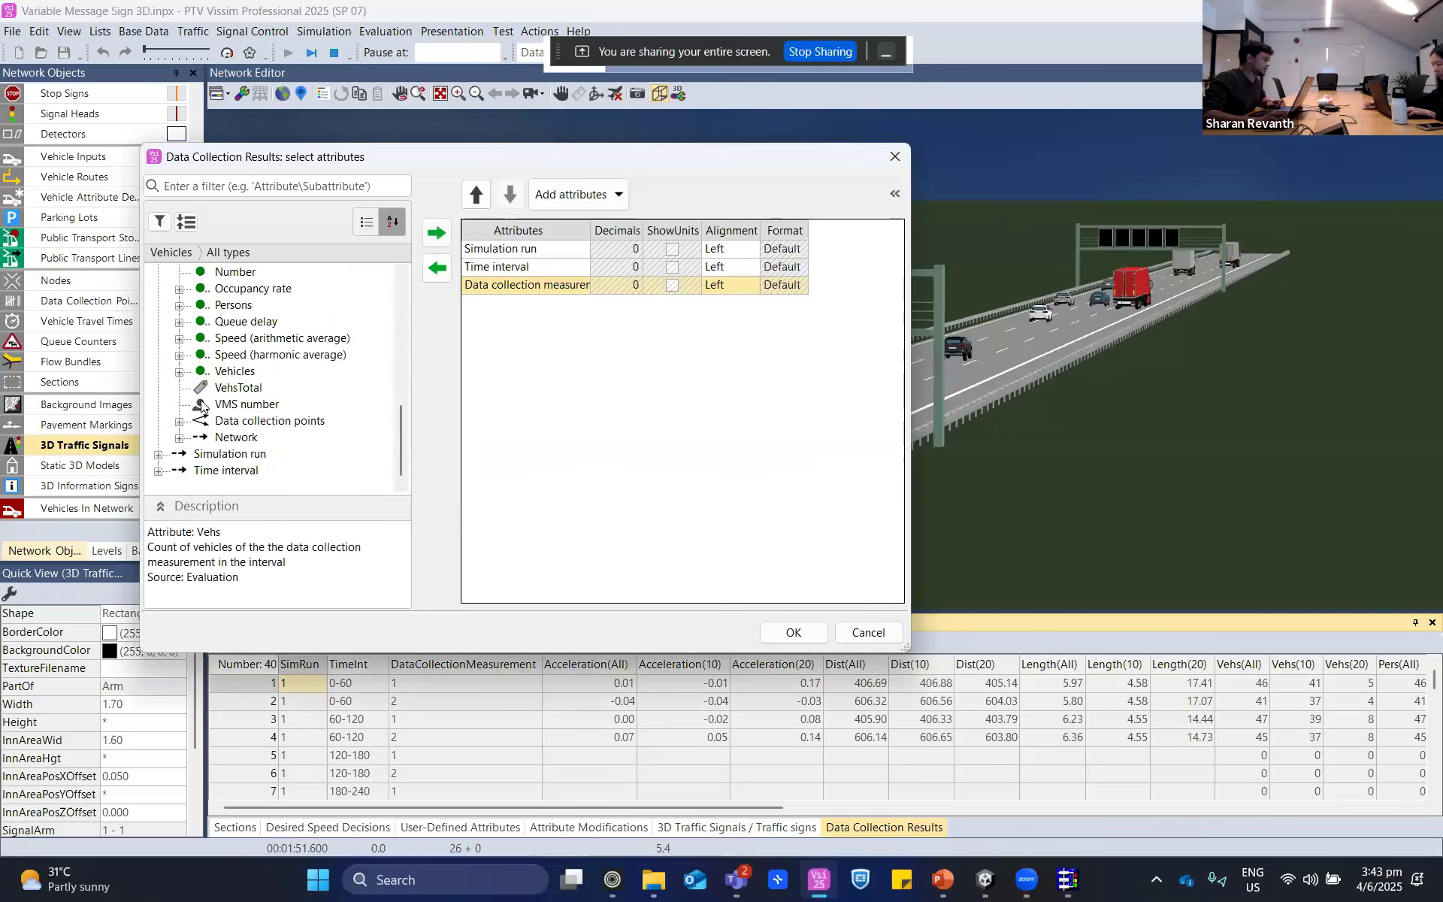
left_click(179, 373)
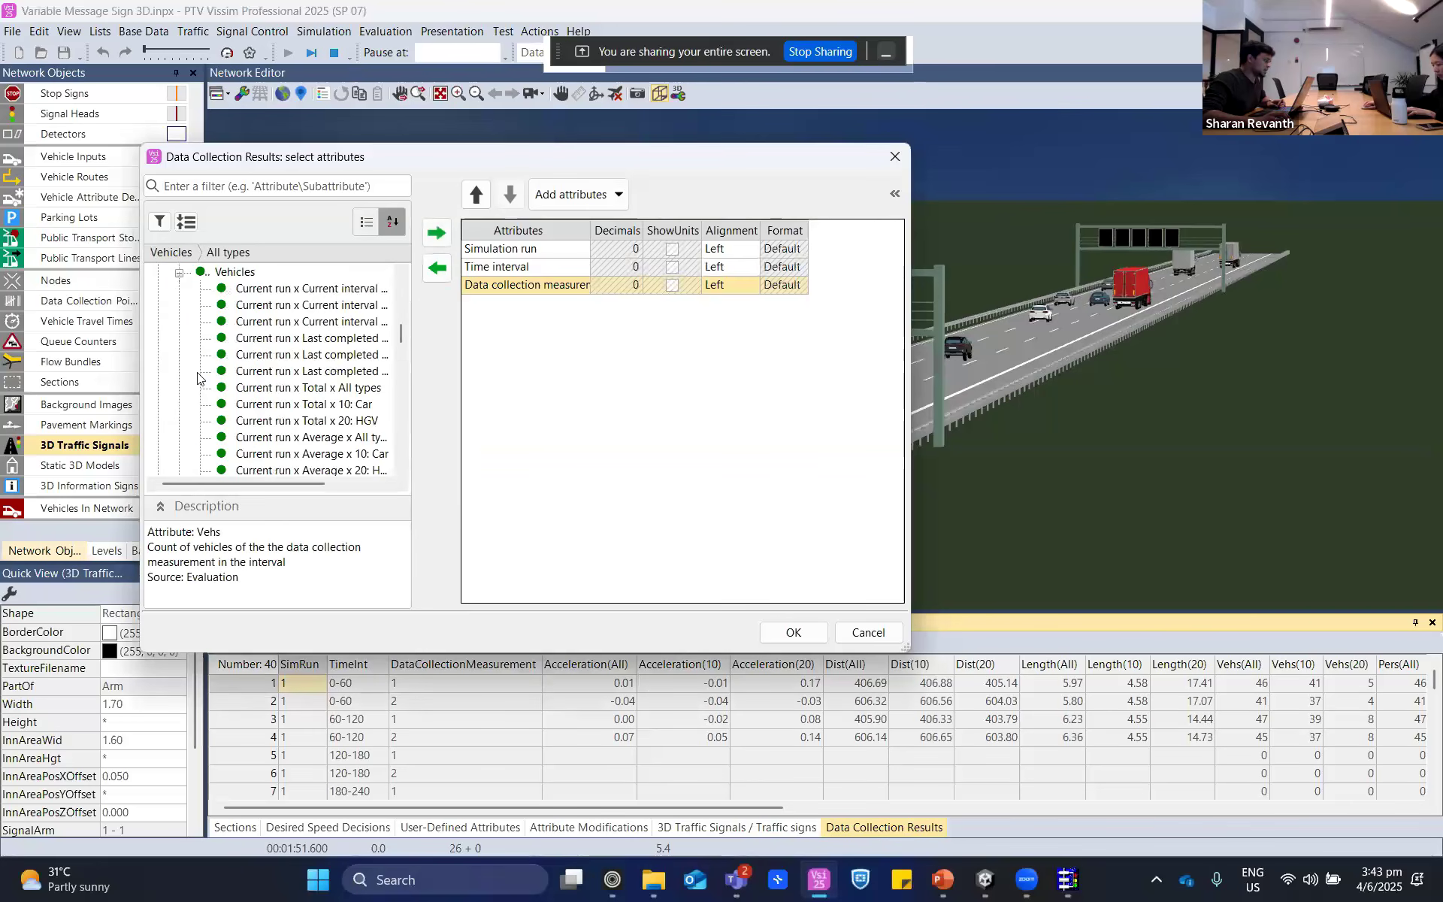
left_click(311, 358)
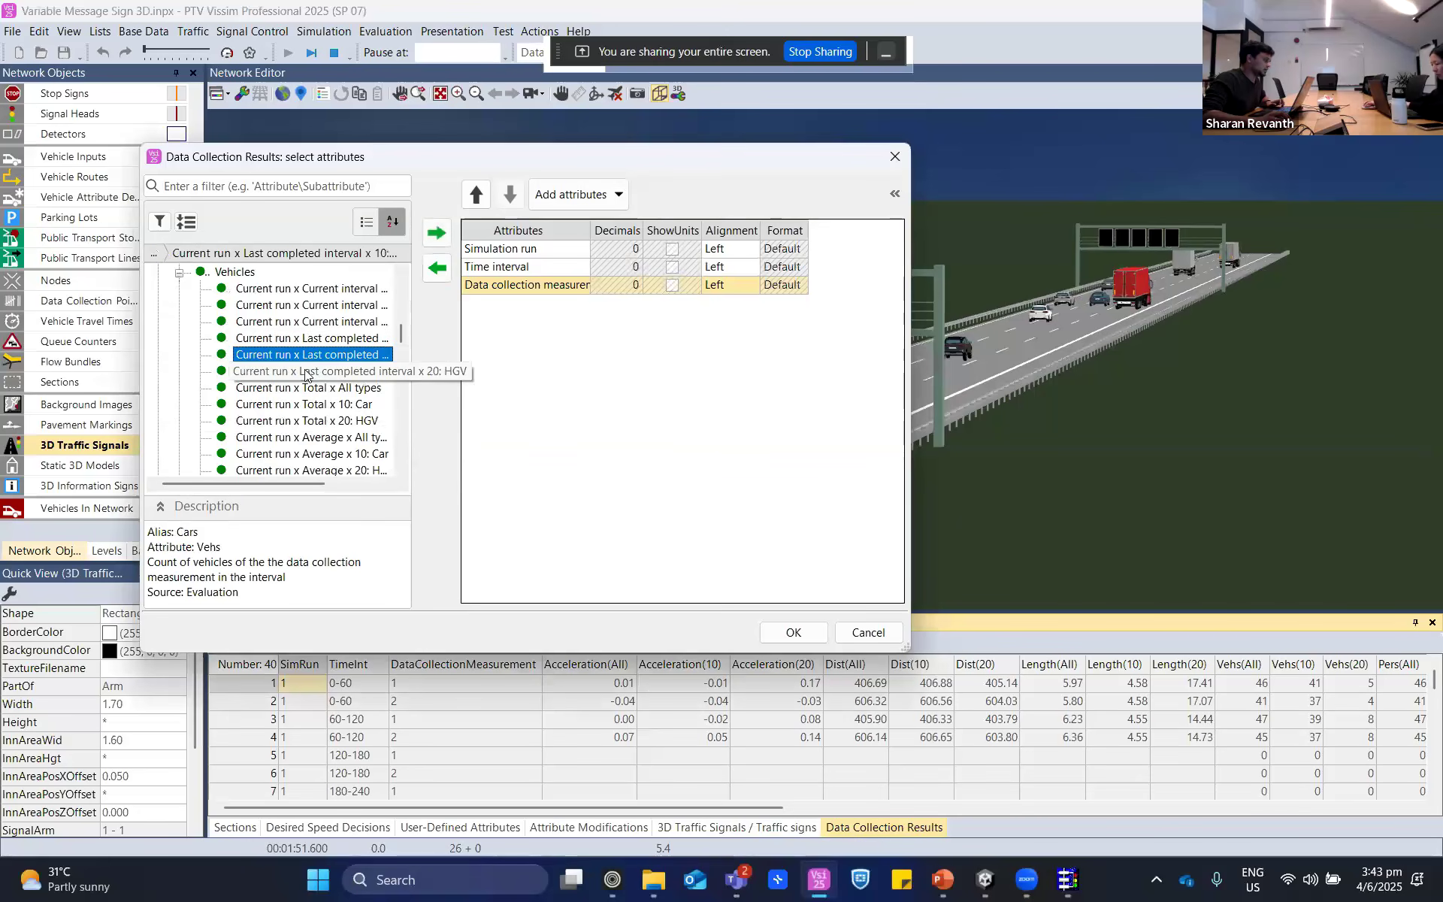
left_click(311, 374, "shift")
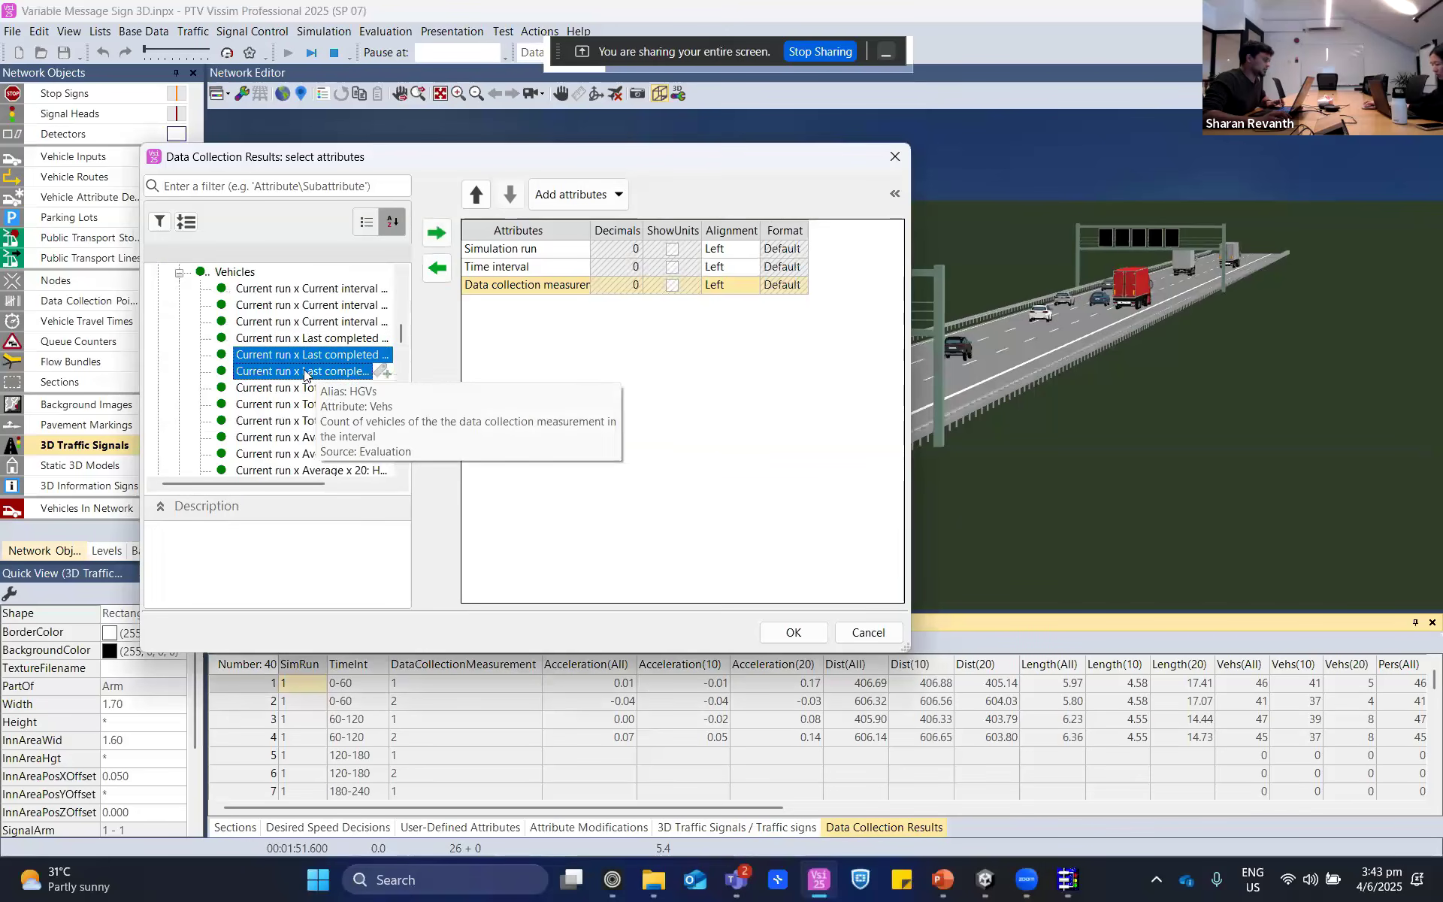
left_click(437, 233)
left_click(794, 633)
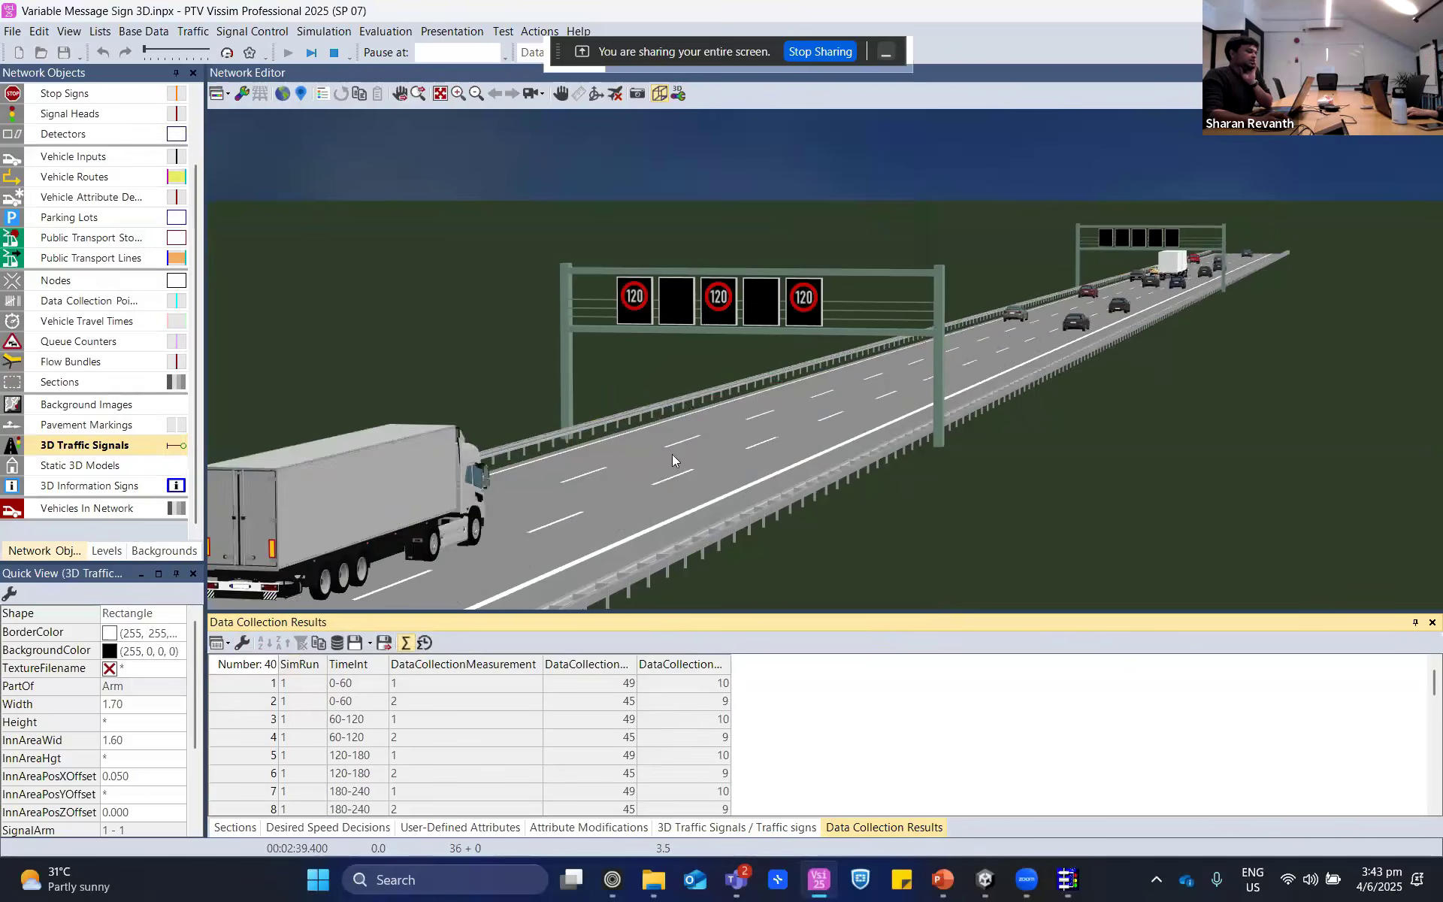
- Observe the variable message signs on both gantries while the simulation runs
left_click_drag(672, 455, 742, 403)
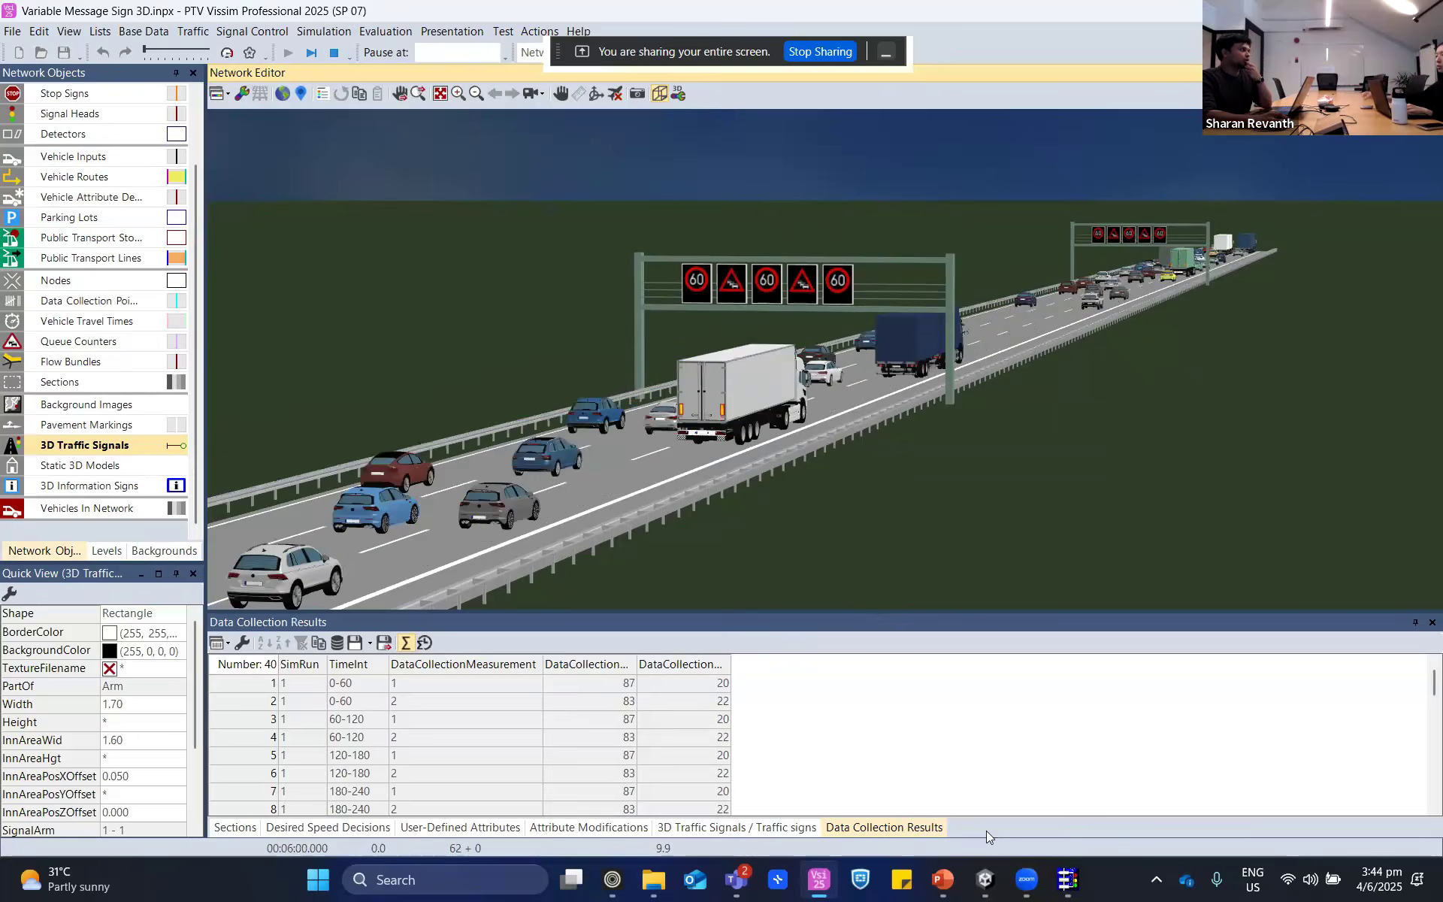
left_click(1013, 881)
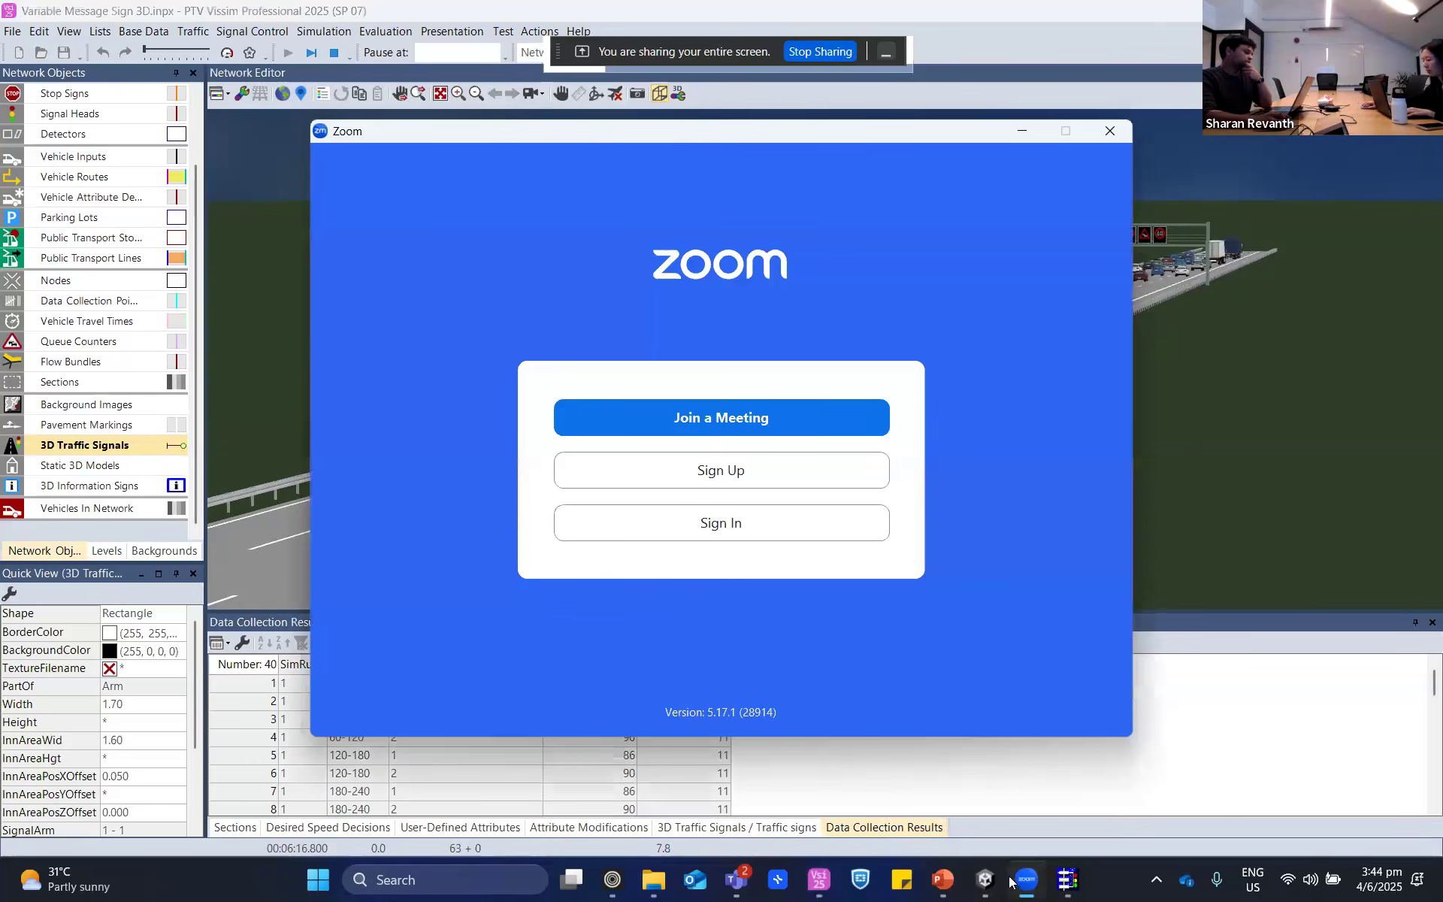
left_click(1111, 133)
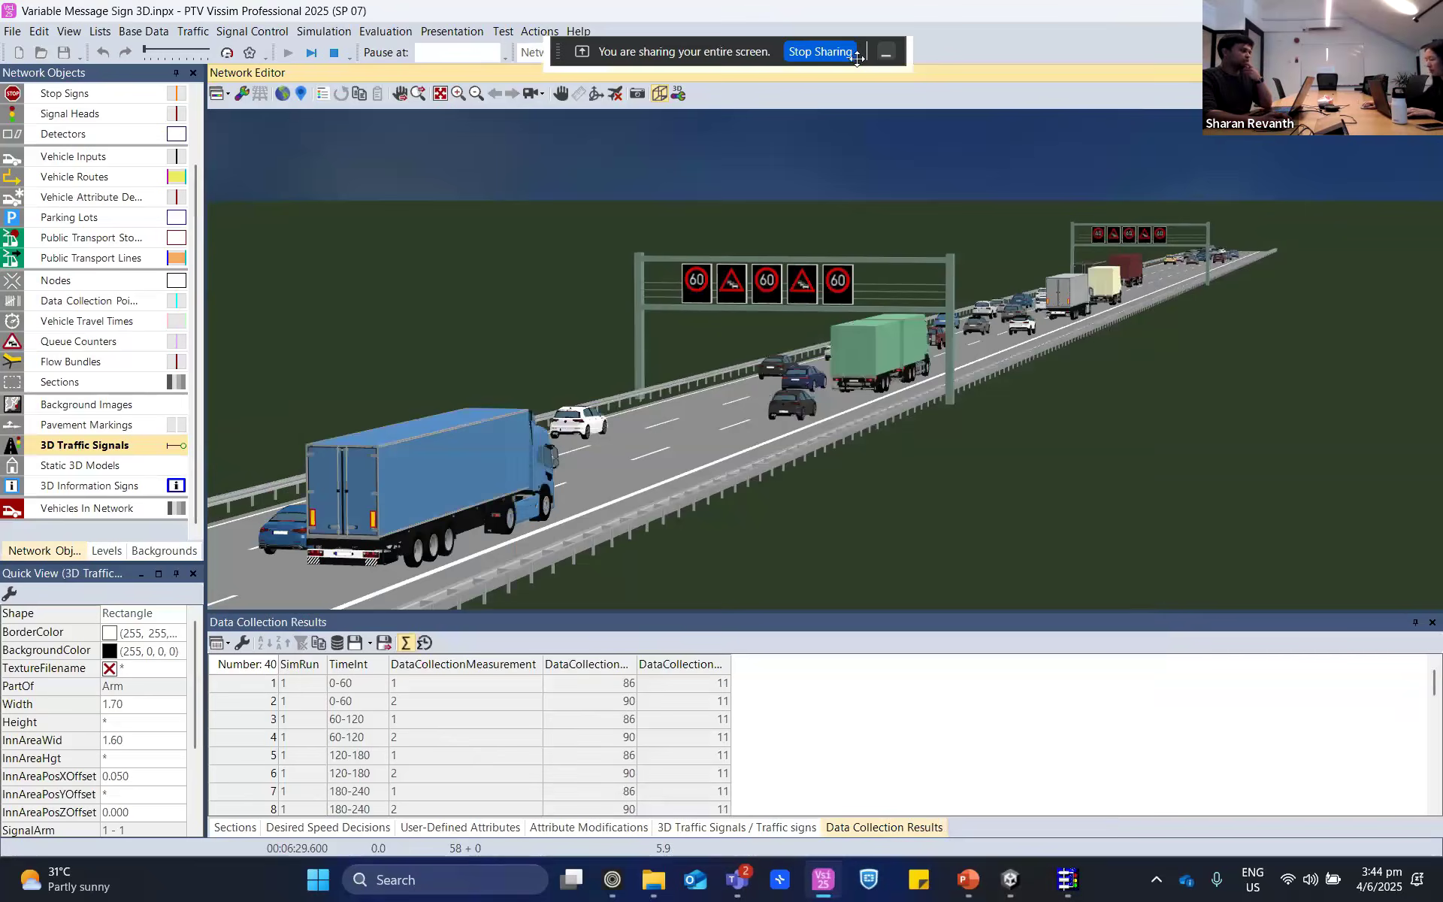